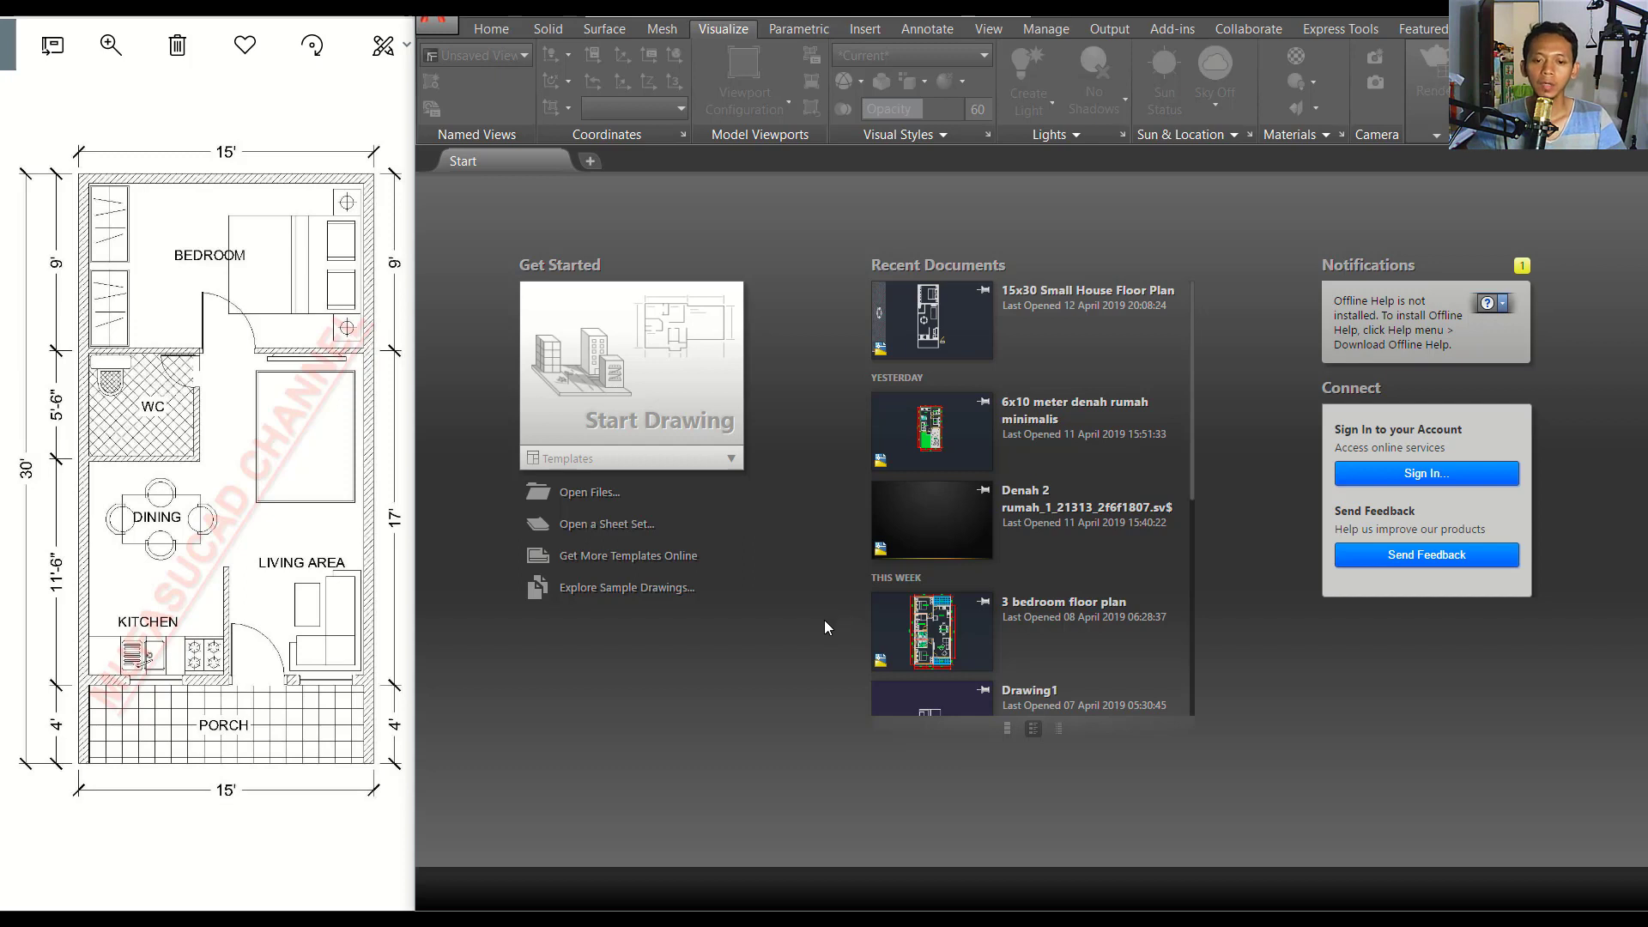
Start a new blank drawing from the acad.dwt template and close the Properties palette.
left_click(731, 465)
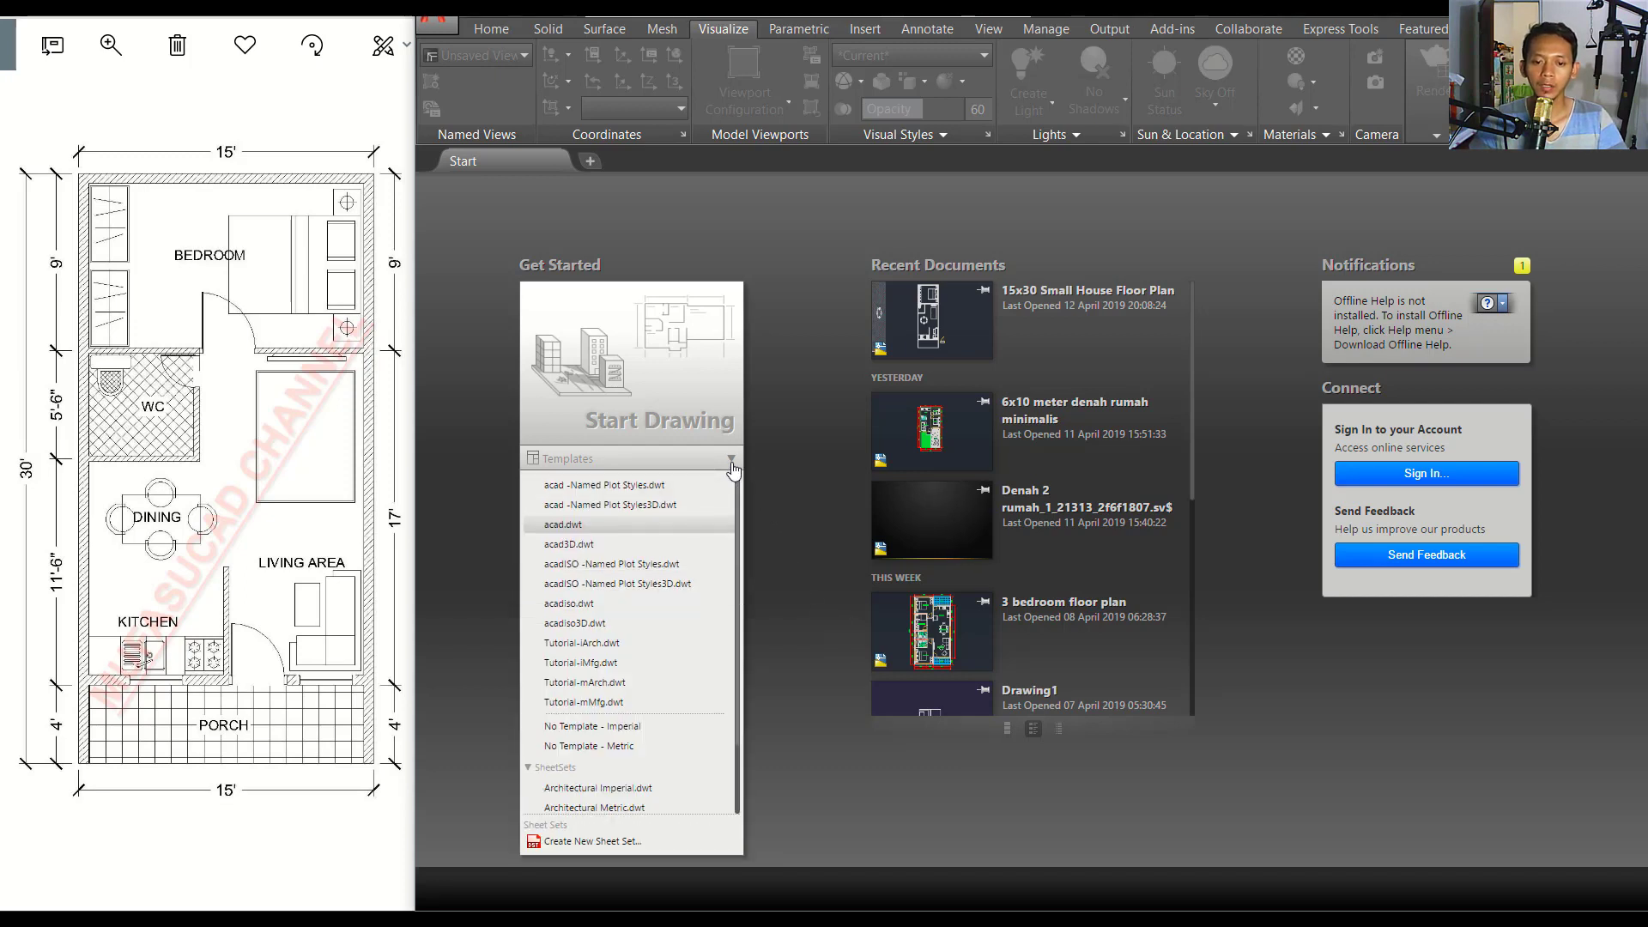
left_click(572, 526)
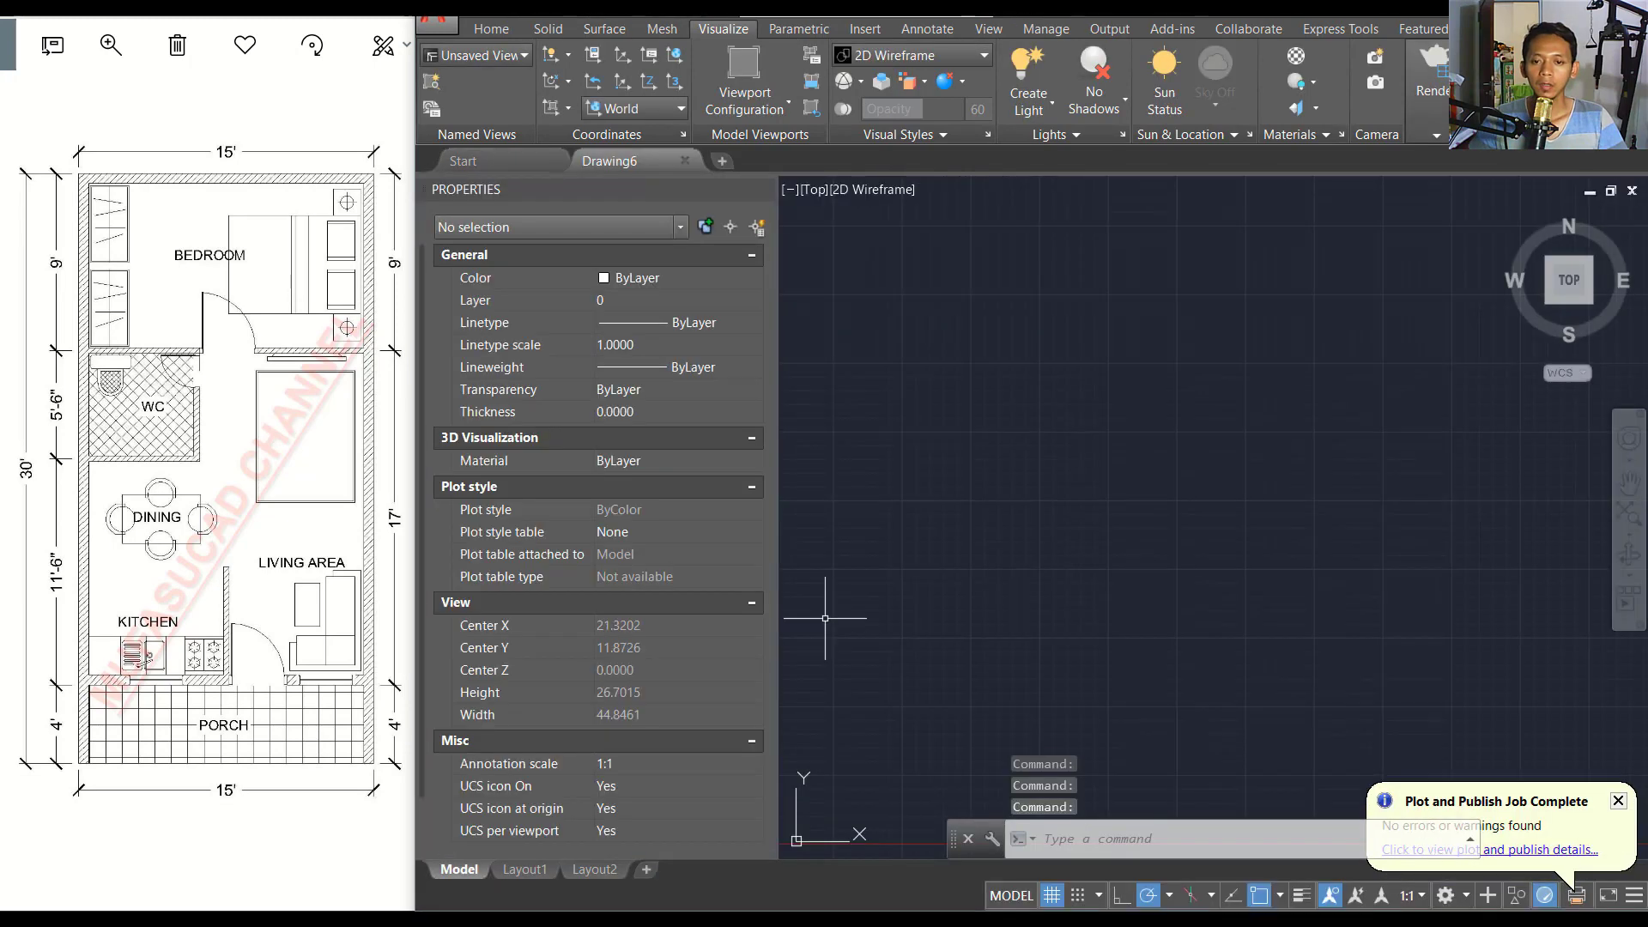
left_click(763, 189)
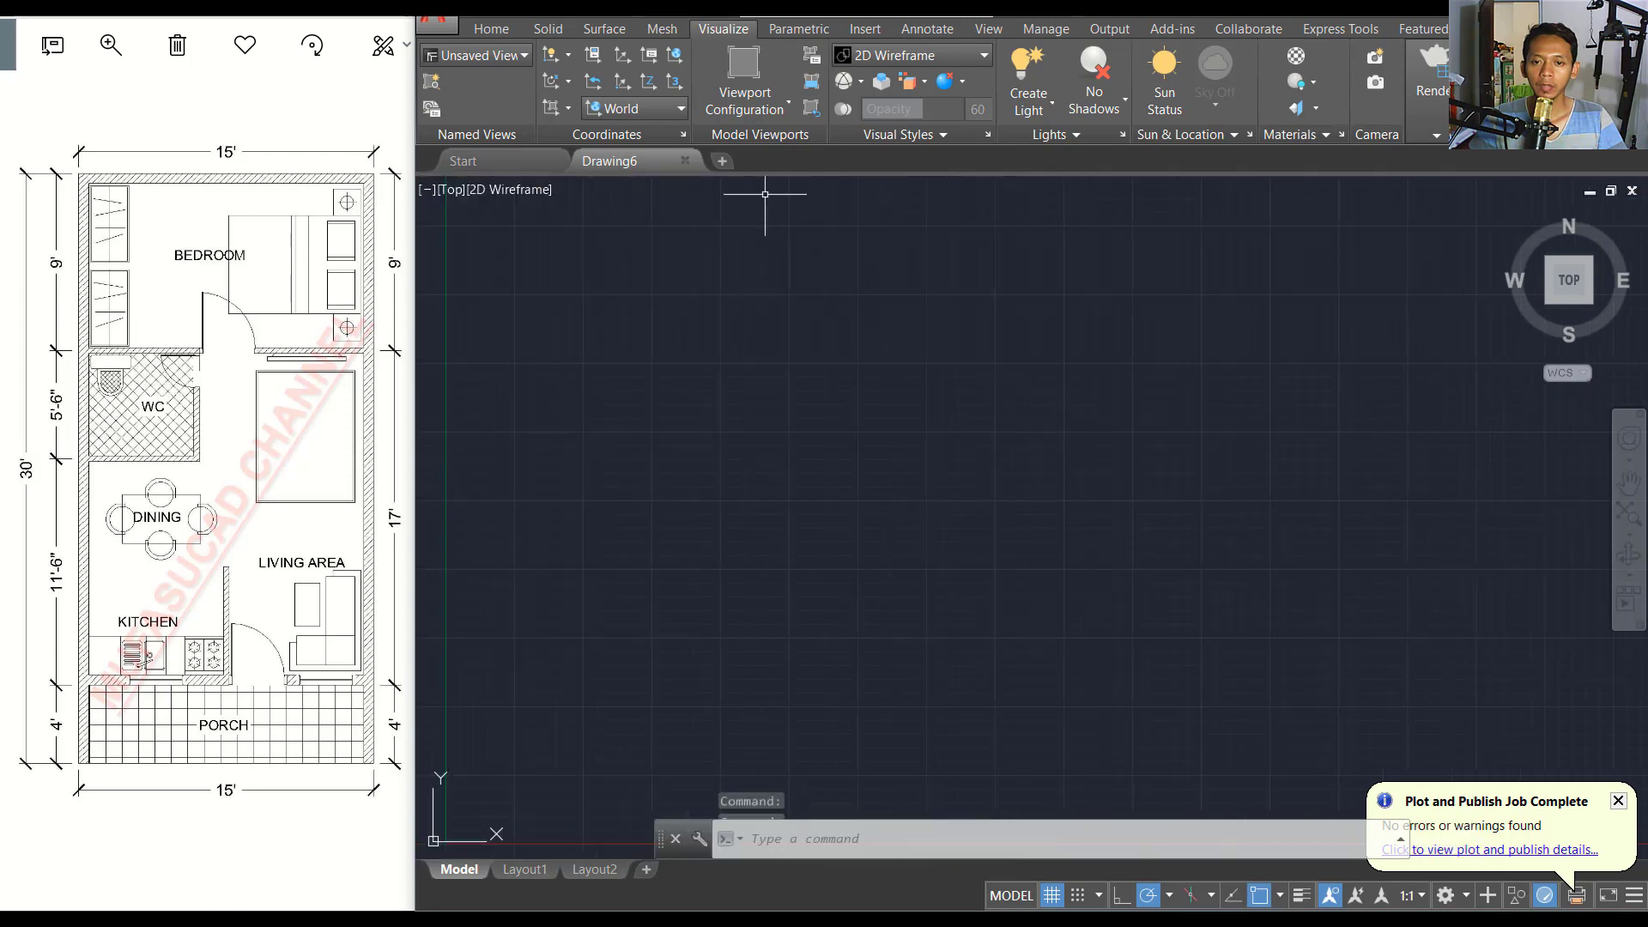
left_click(952, 435)
left_click(855, 492)
Set units to Architectural length, 0'-0 1/2" precision, with Inches as insertion scale.
type("un")
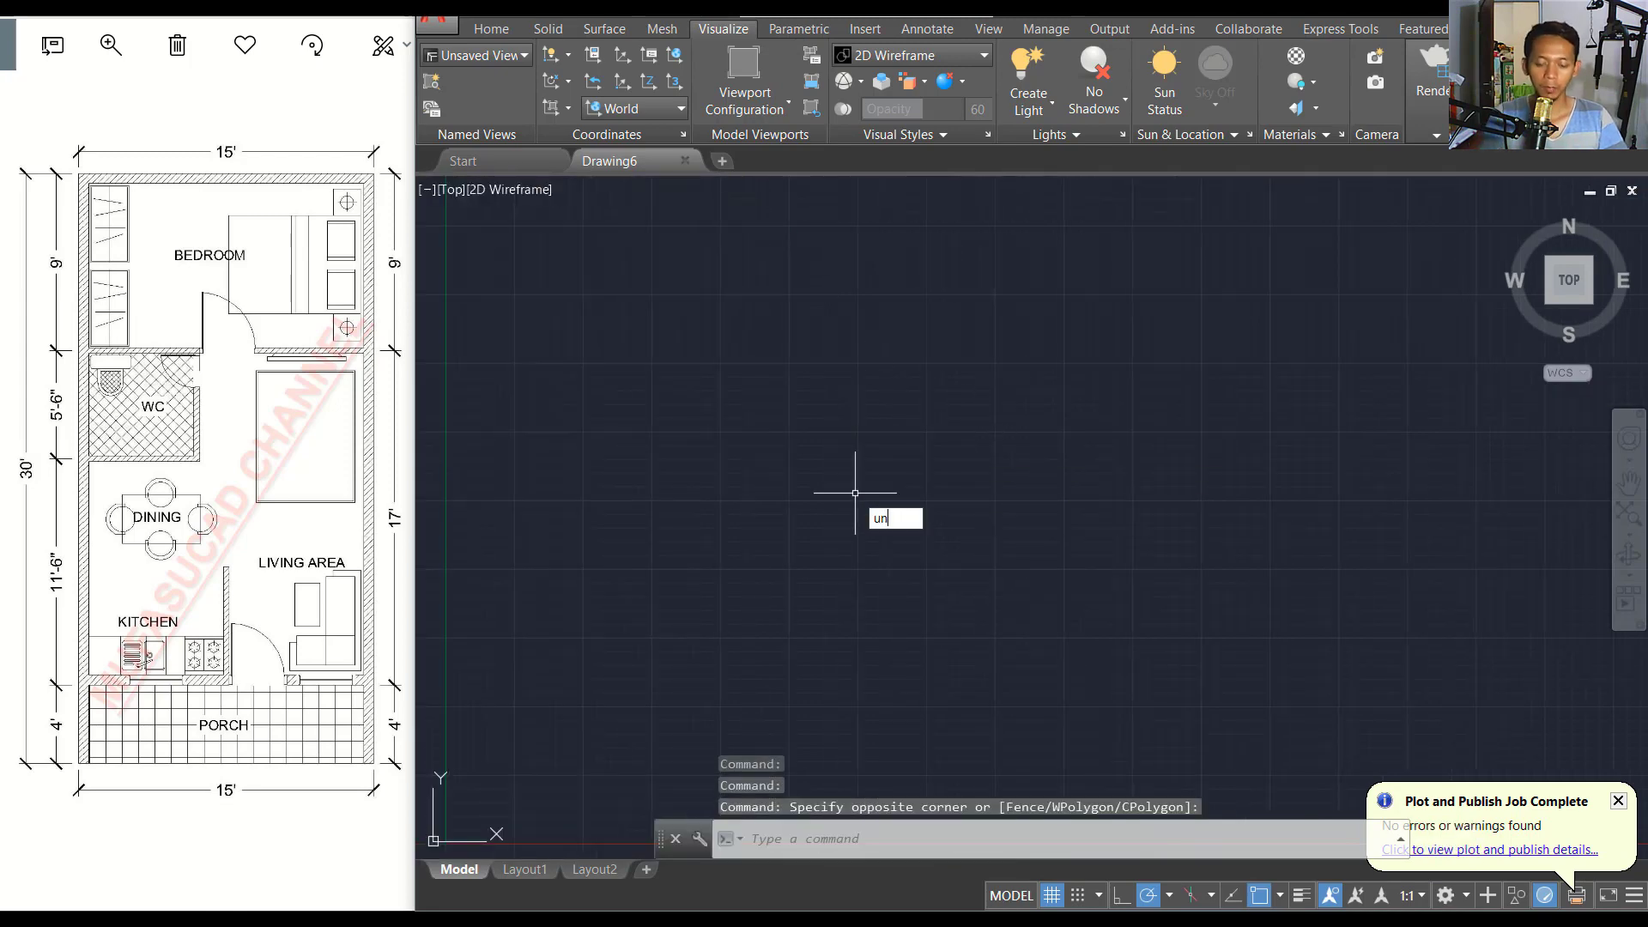
key("Return")
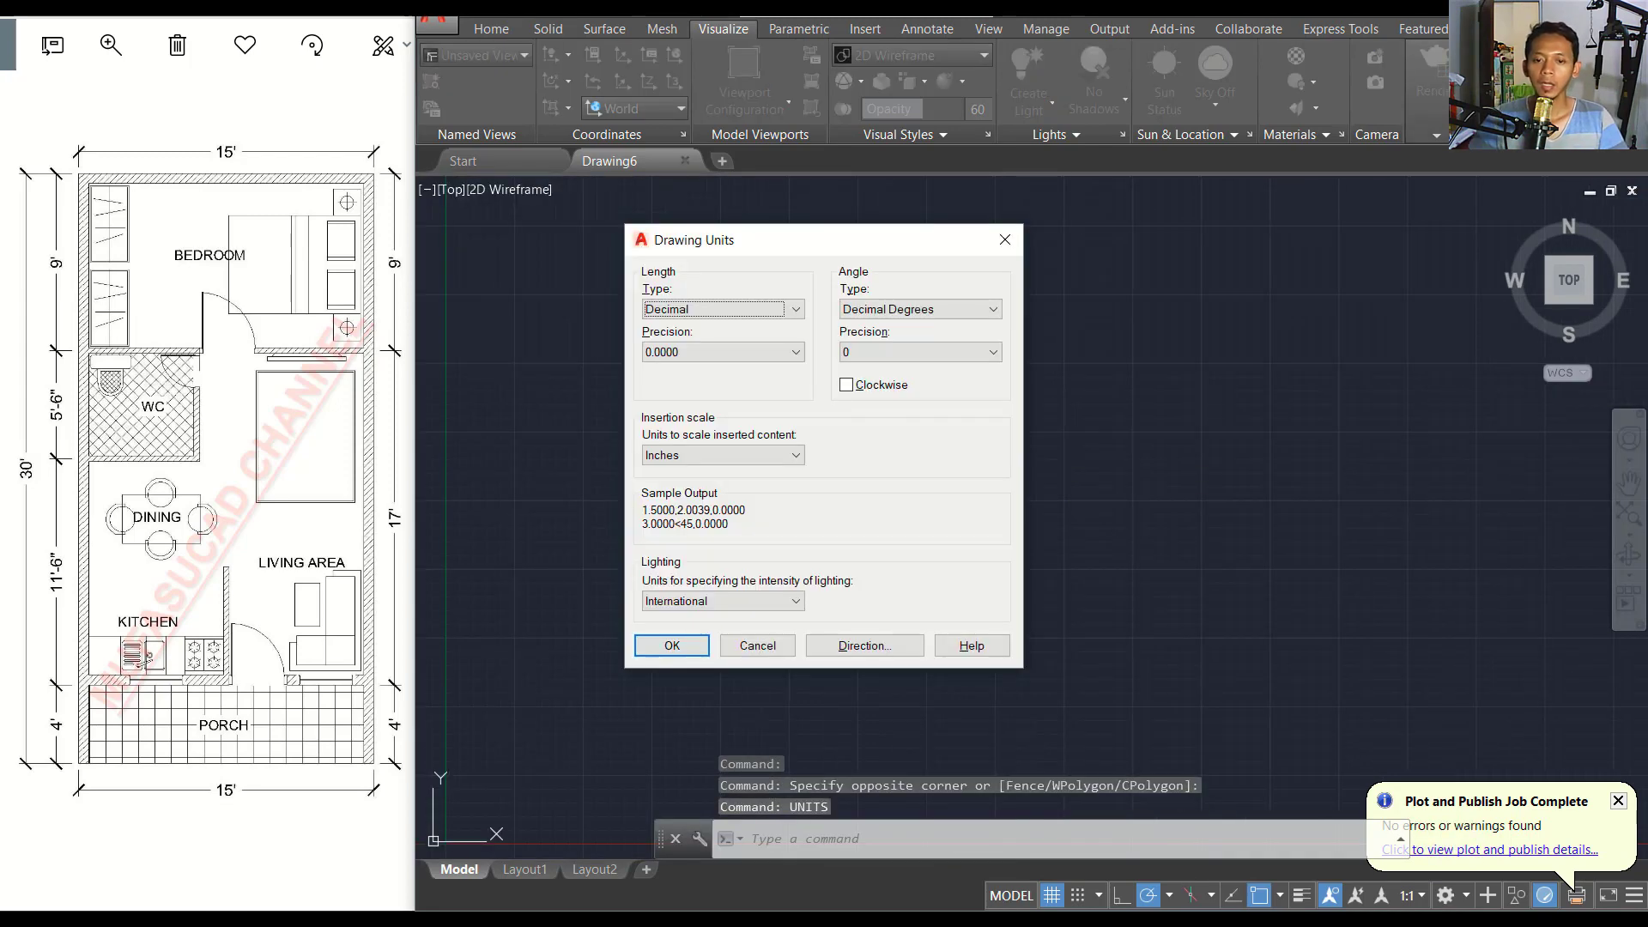
left_click(683, 311)
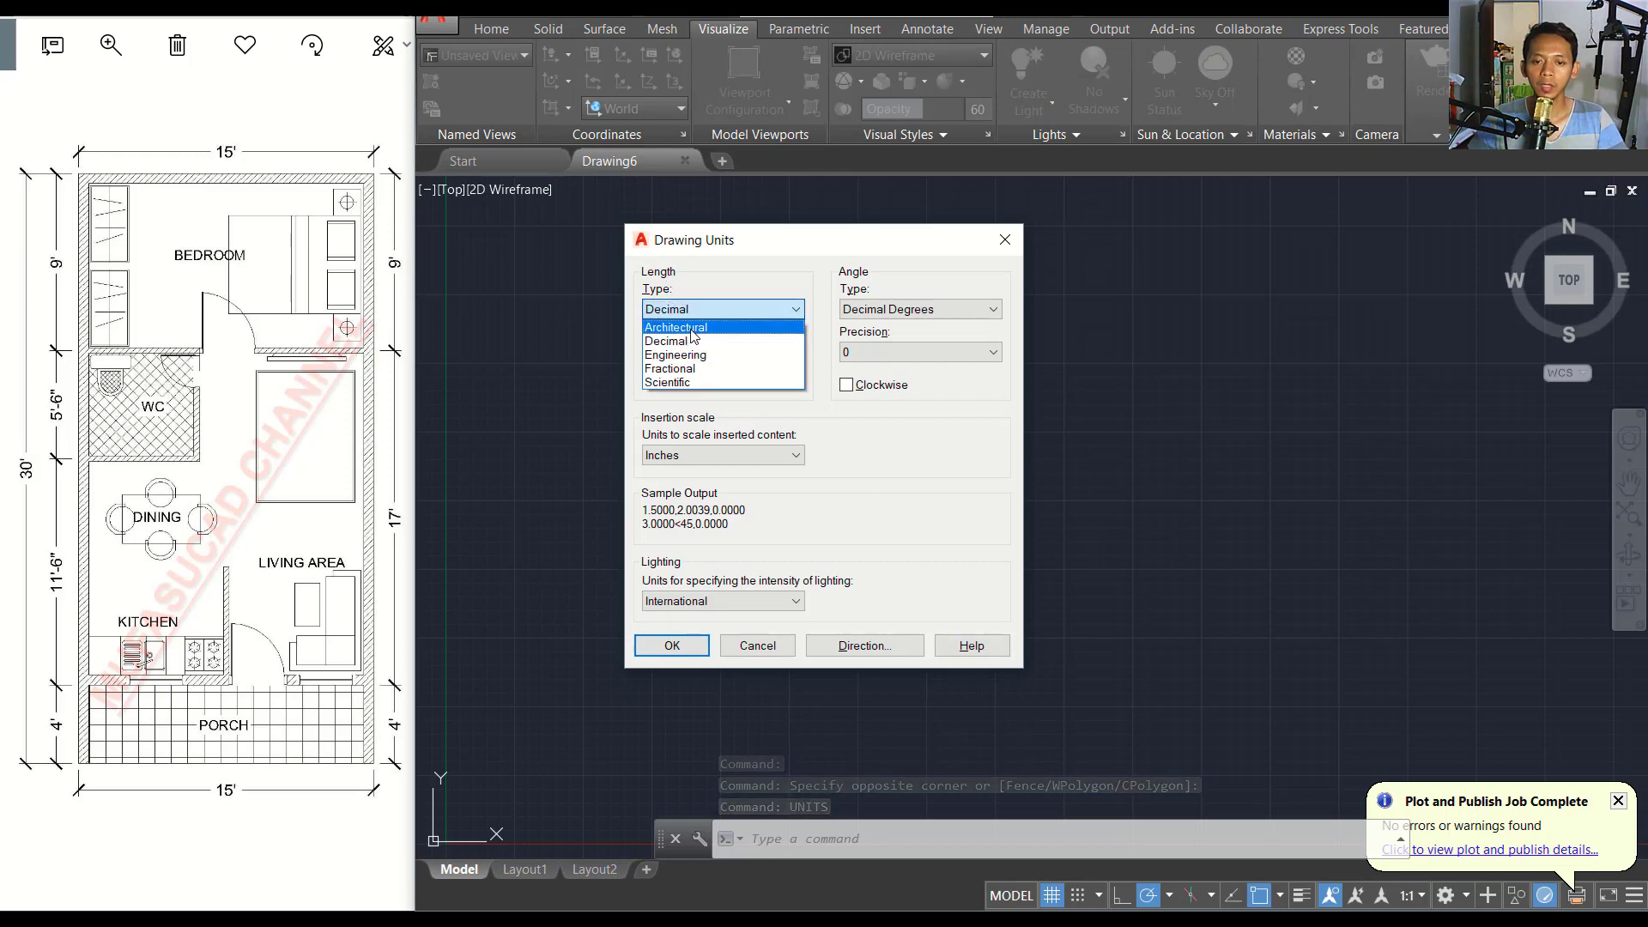
left_click(691, 324)
left_click(768, 353)
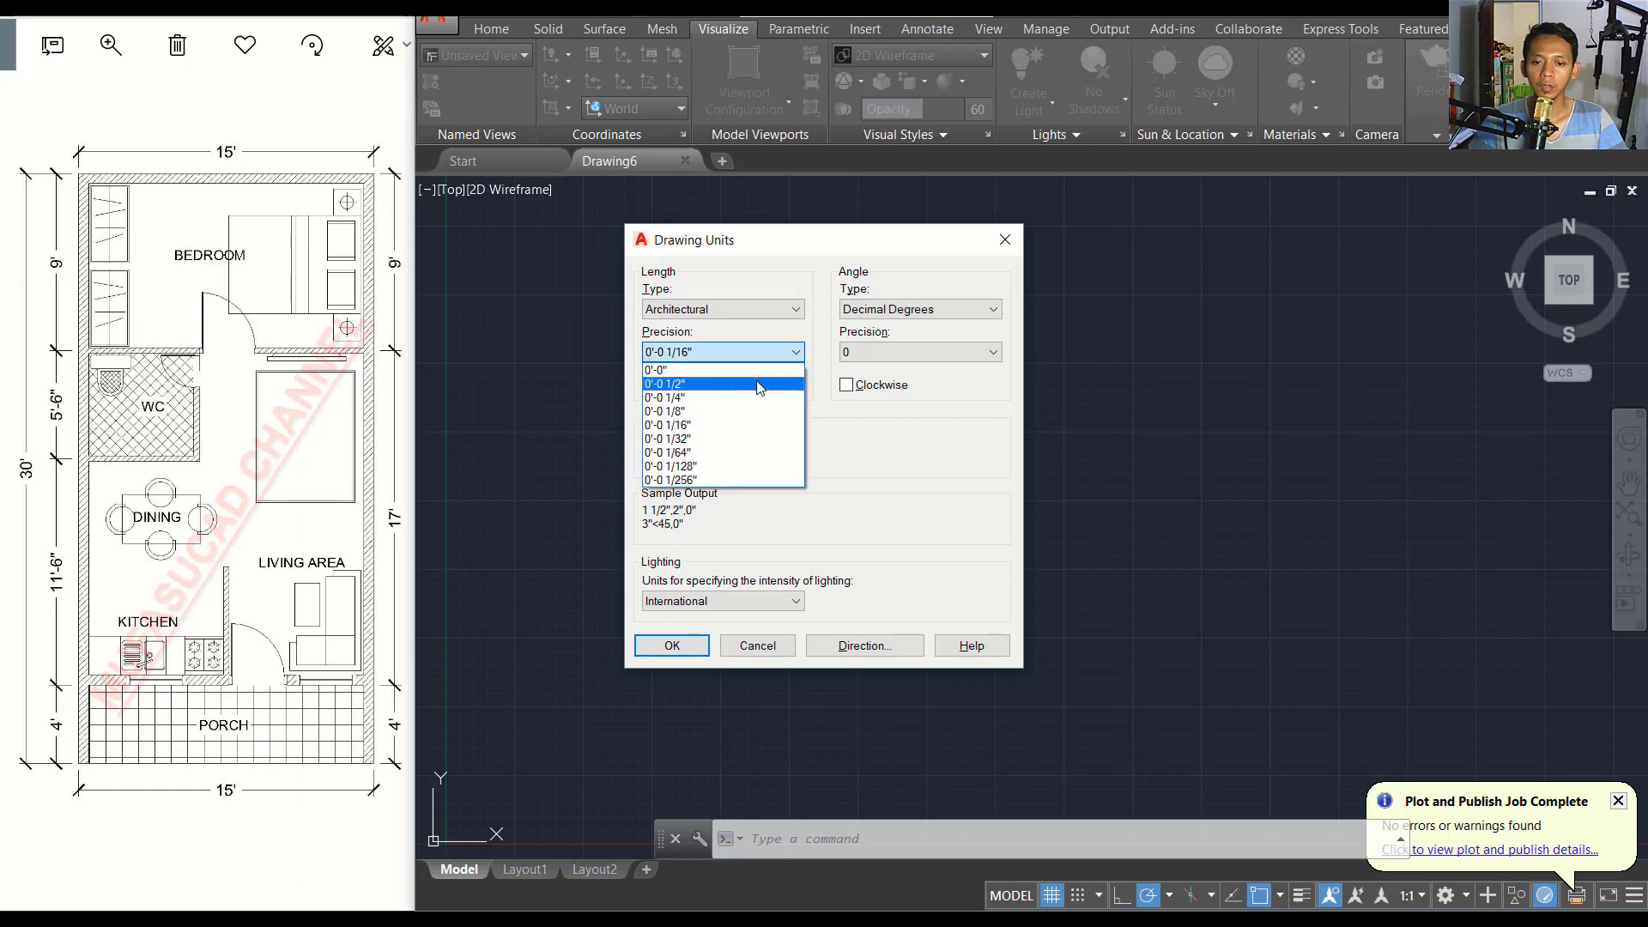
left_click(758, 384)
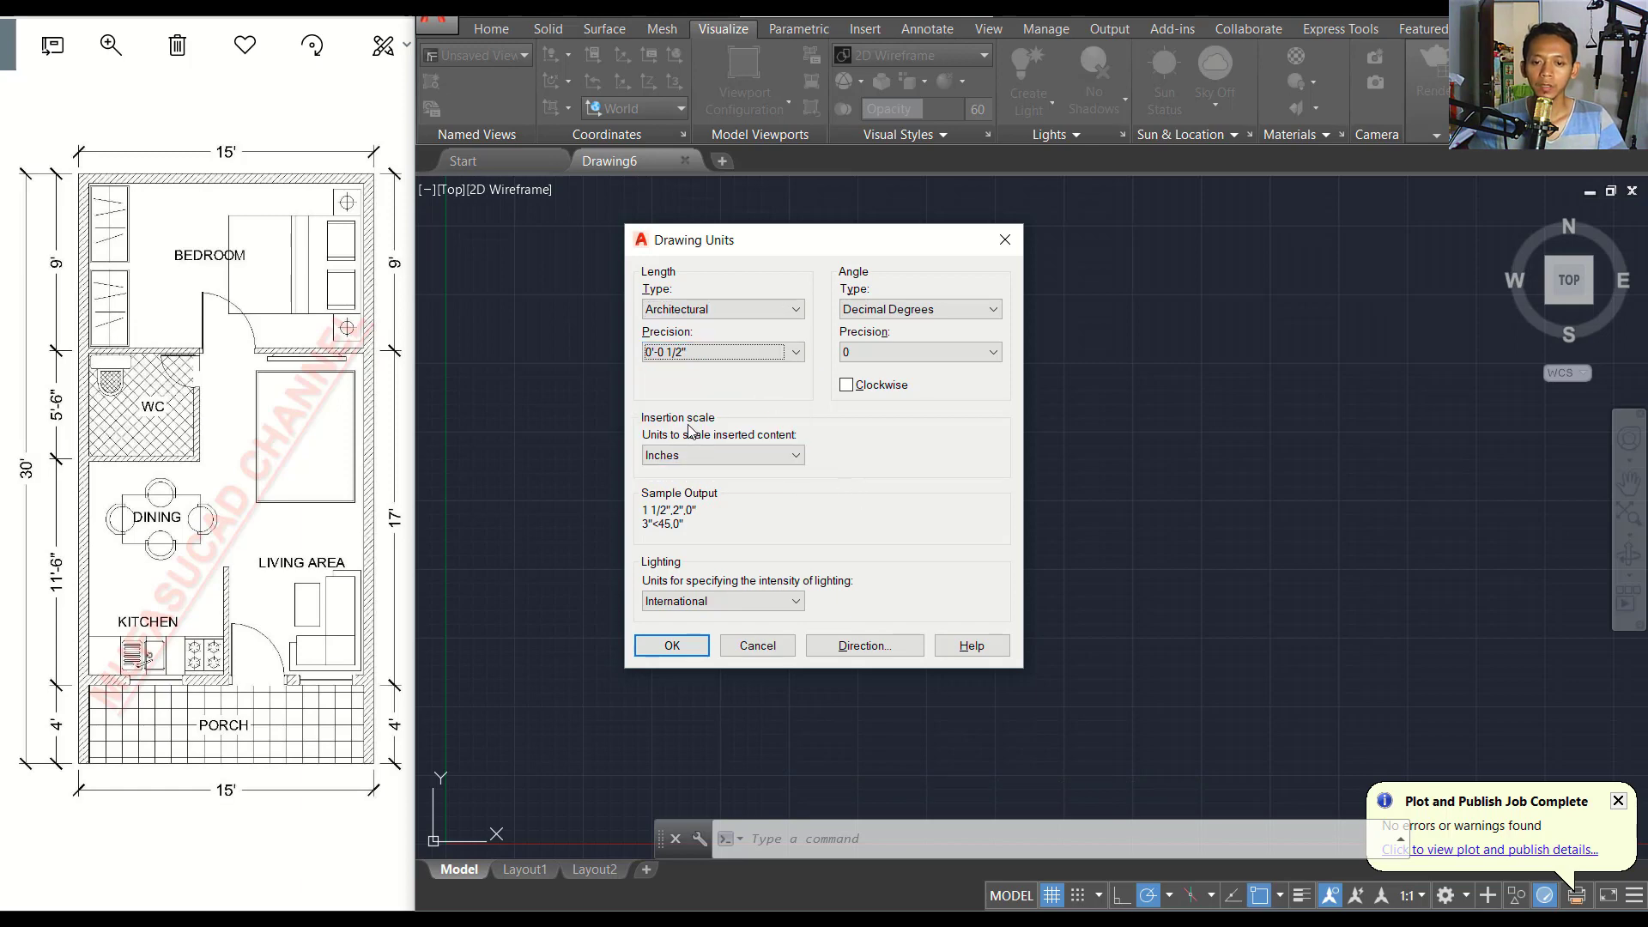
left_click(691, 457)
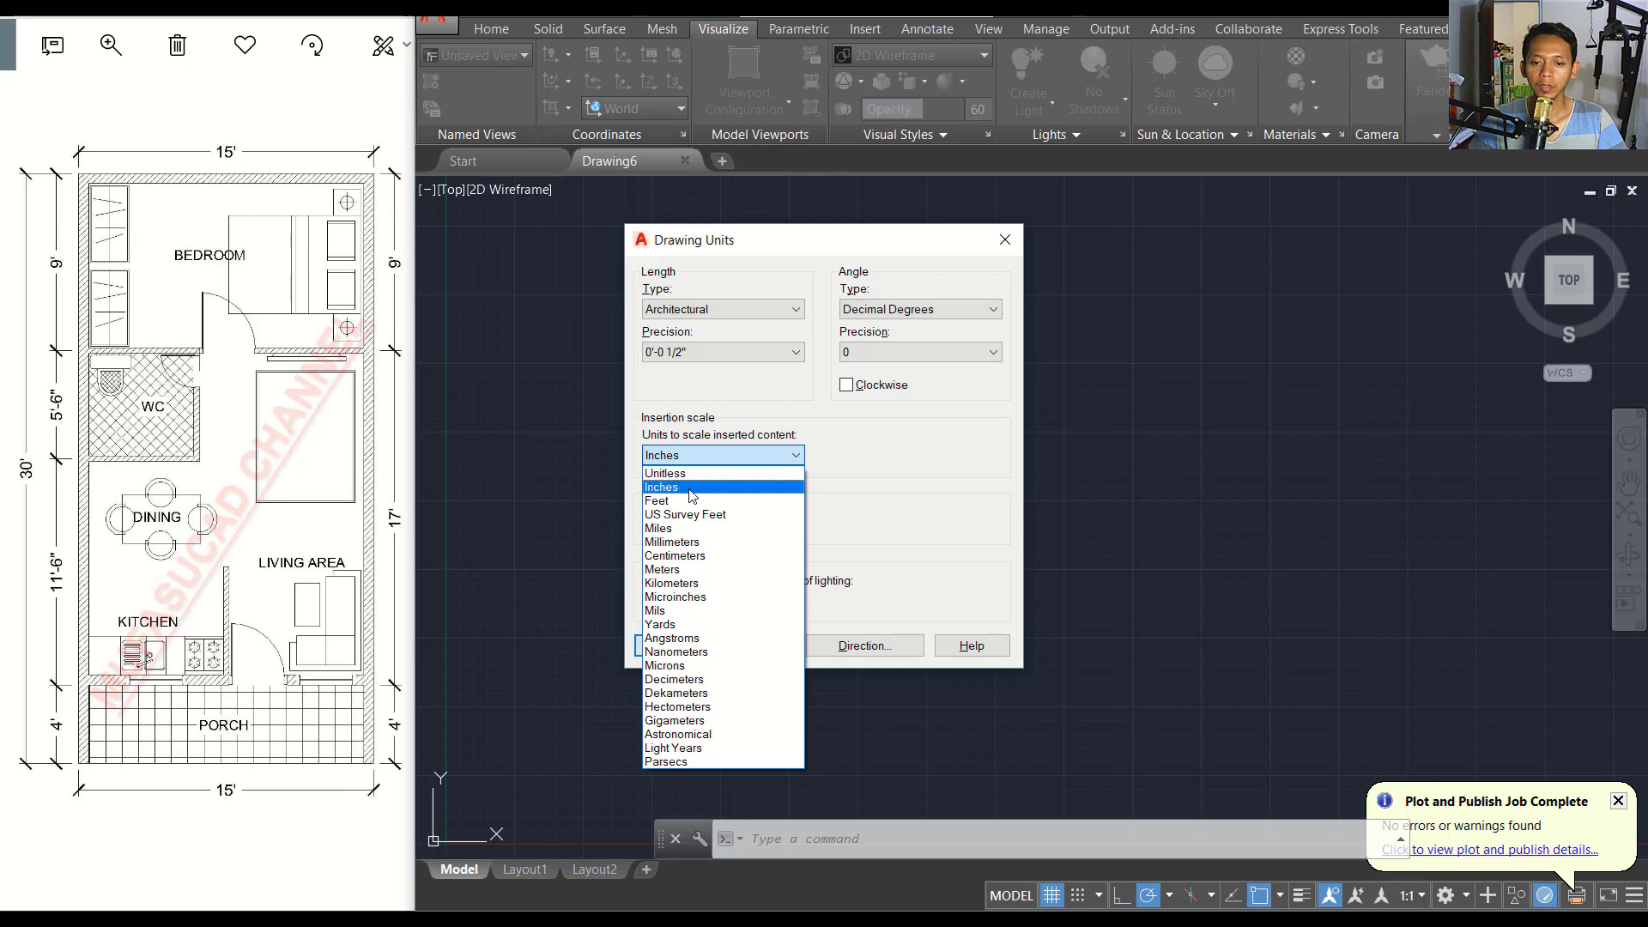
left_click(690, 494)
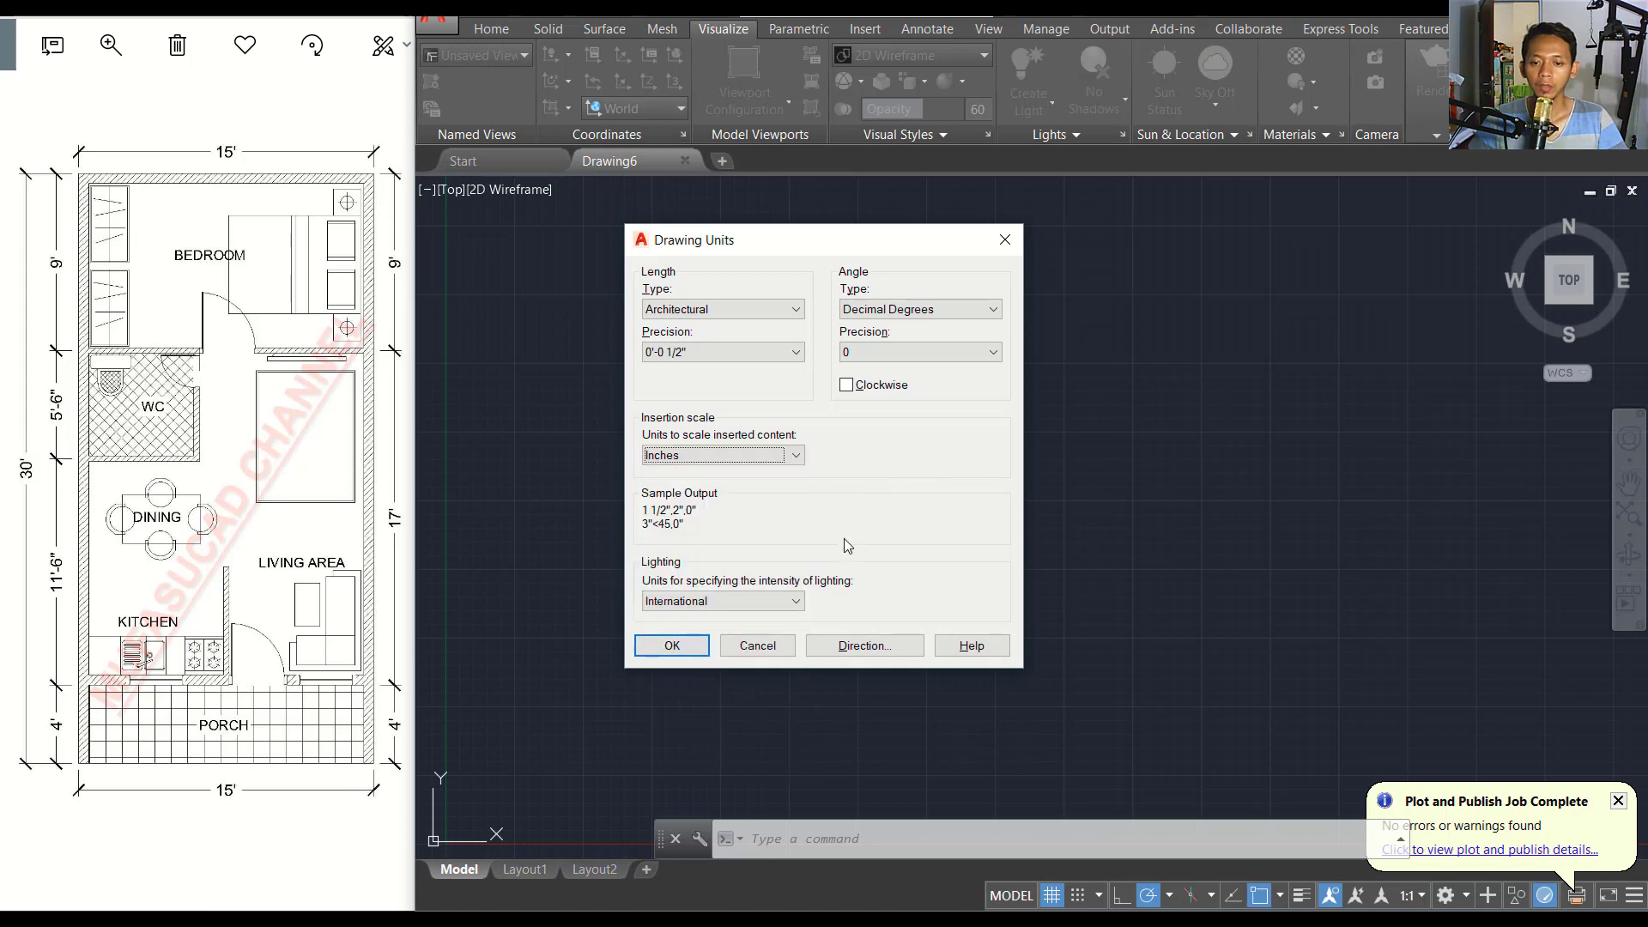
Confirm the units, then draw the 15' bottom line and 30' right side line.
left_click(691, 646)
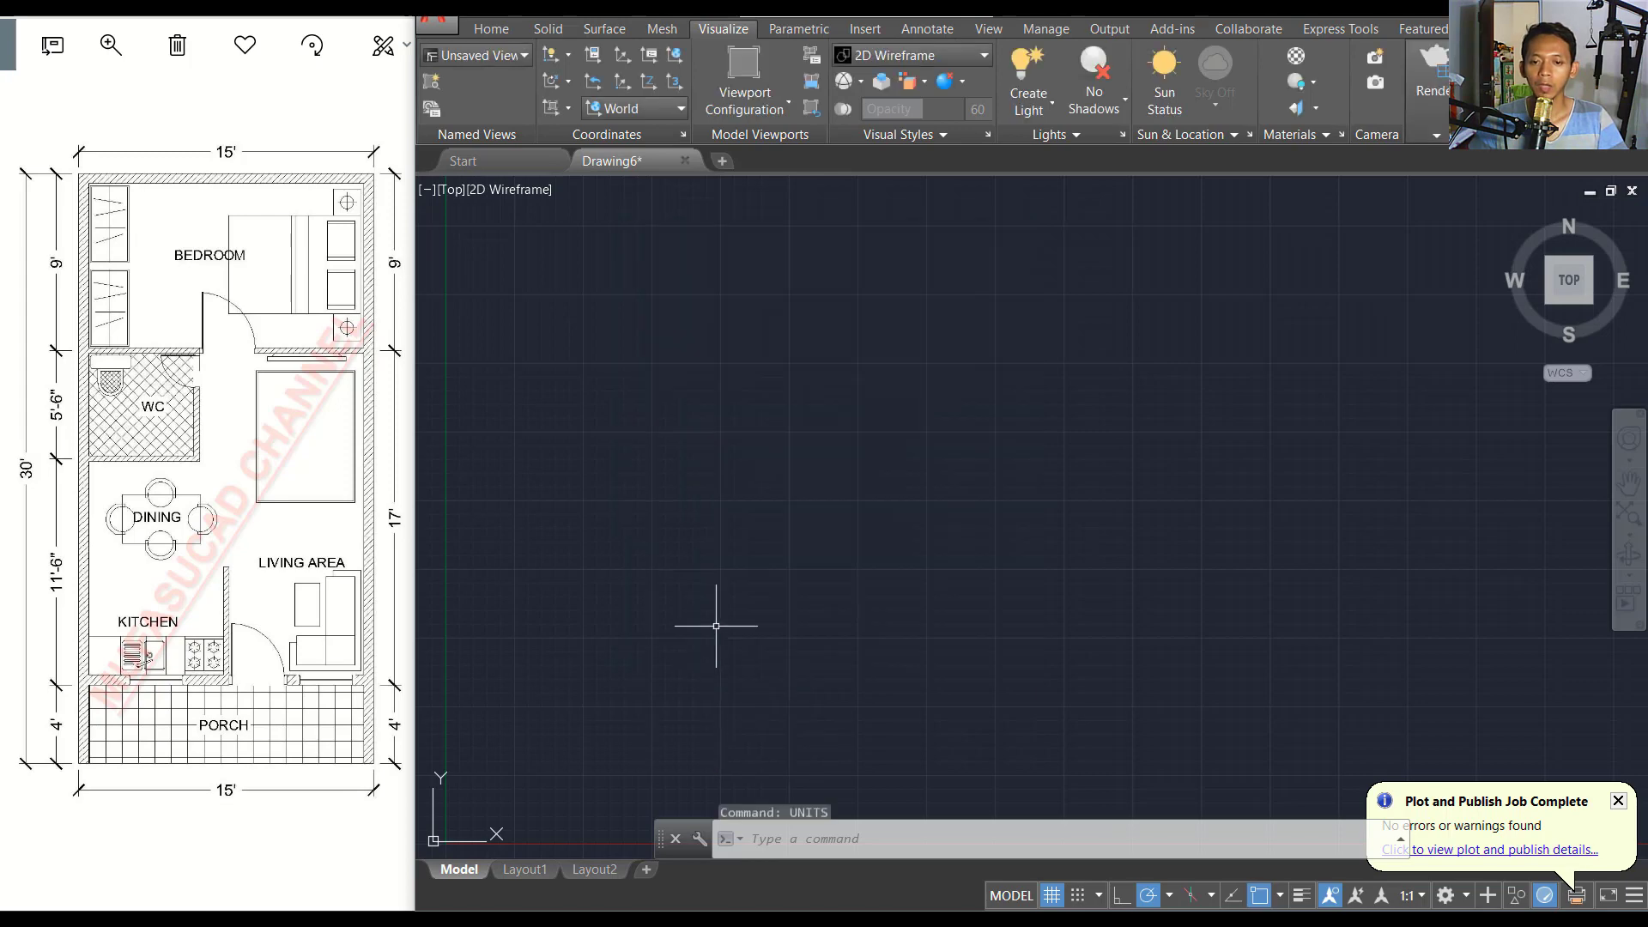
scroll(819, 460, "down", 4)
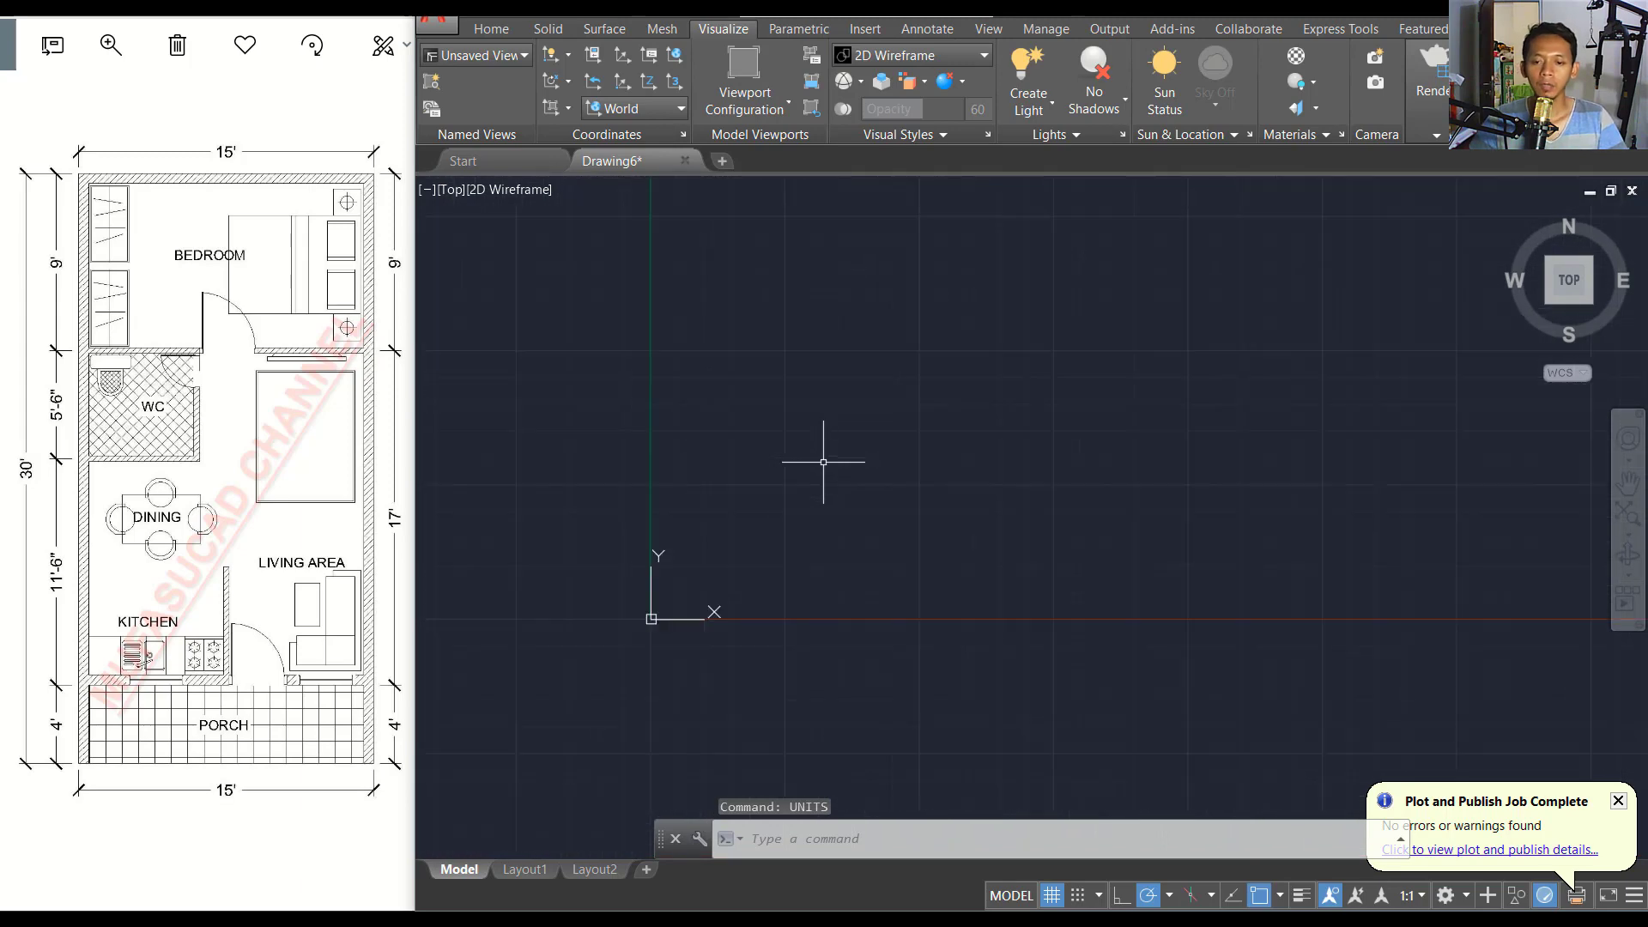
scroll(836, 468, "down", 3)
scroll(910, 443, "up", 3)
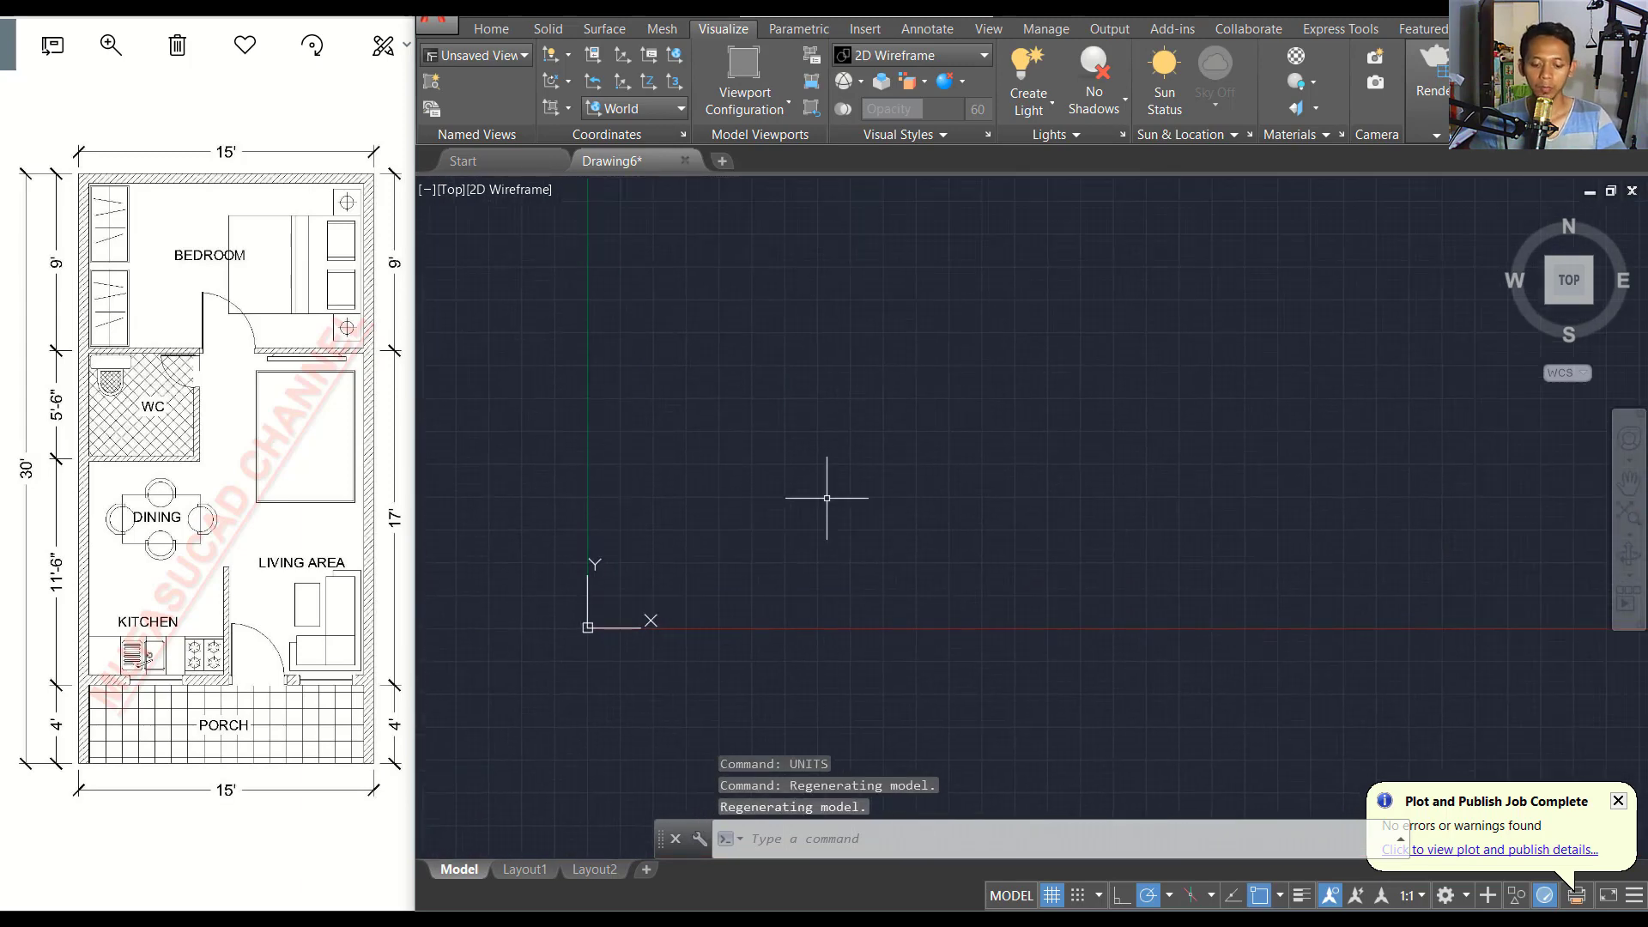
type("L")
key("Return")
left_click(759, 568)
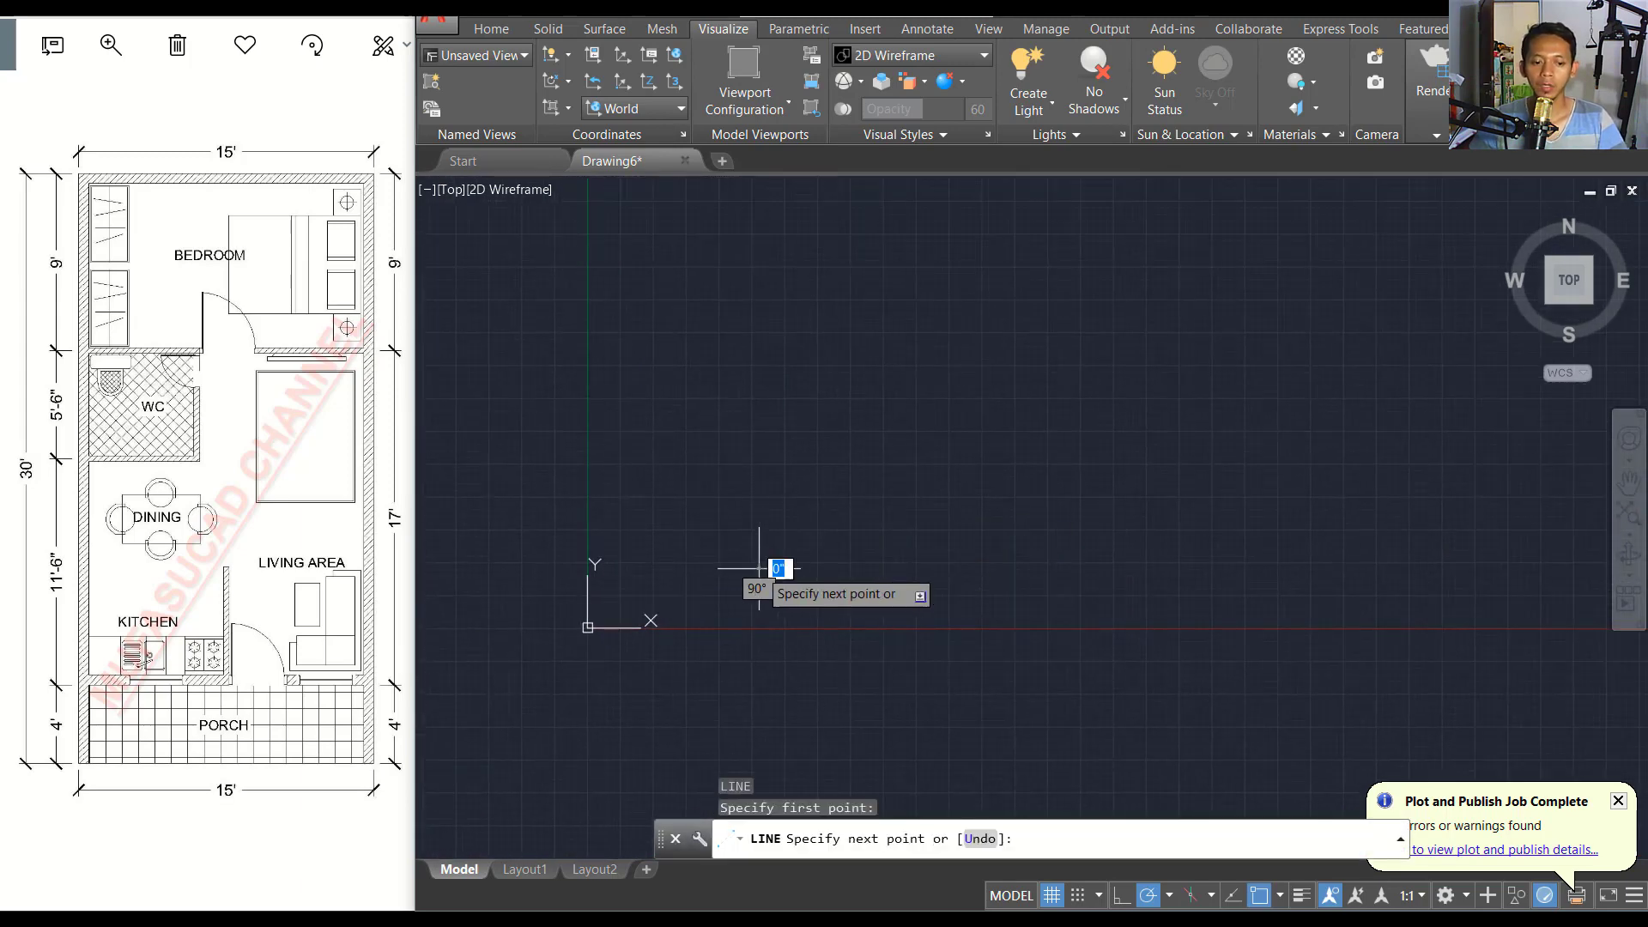
type("15'")
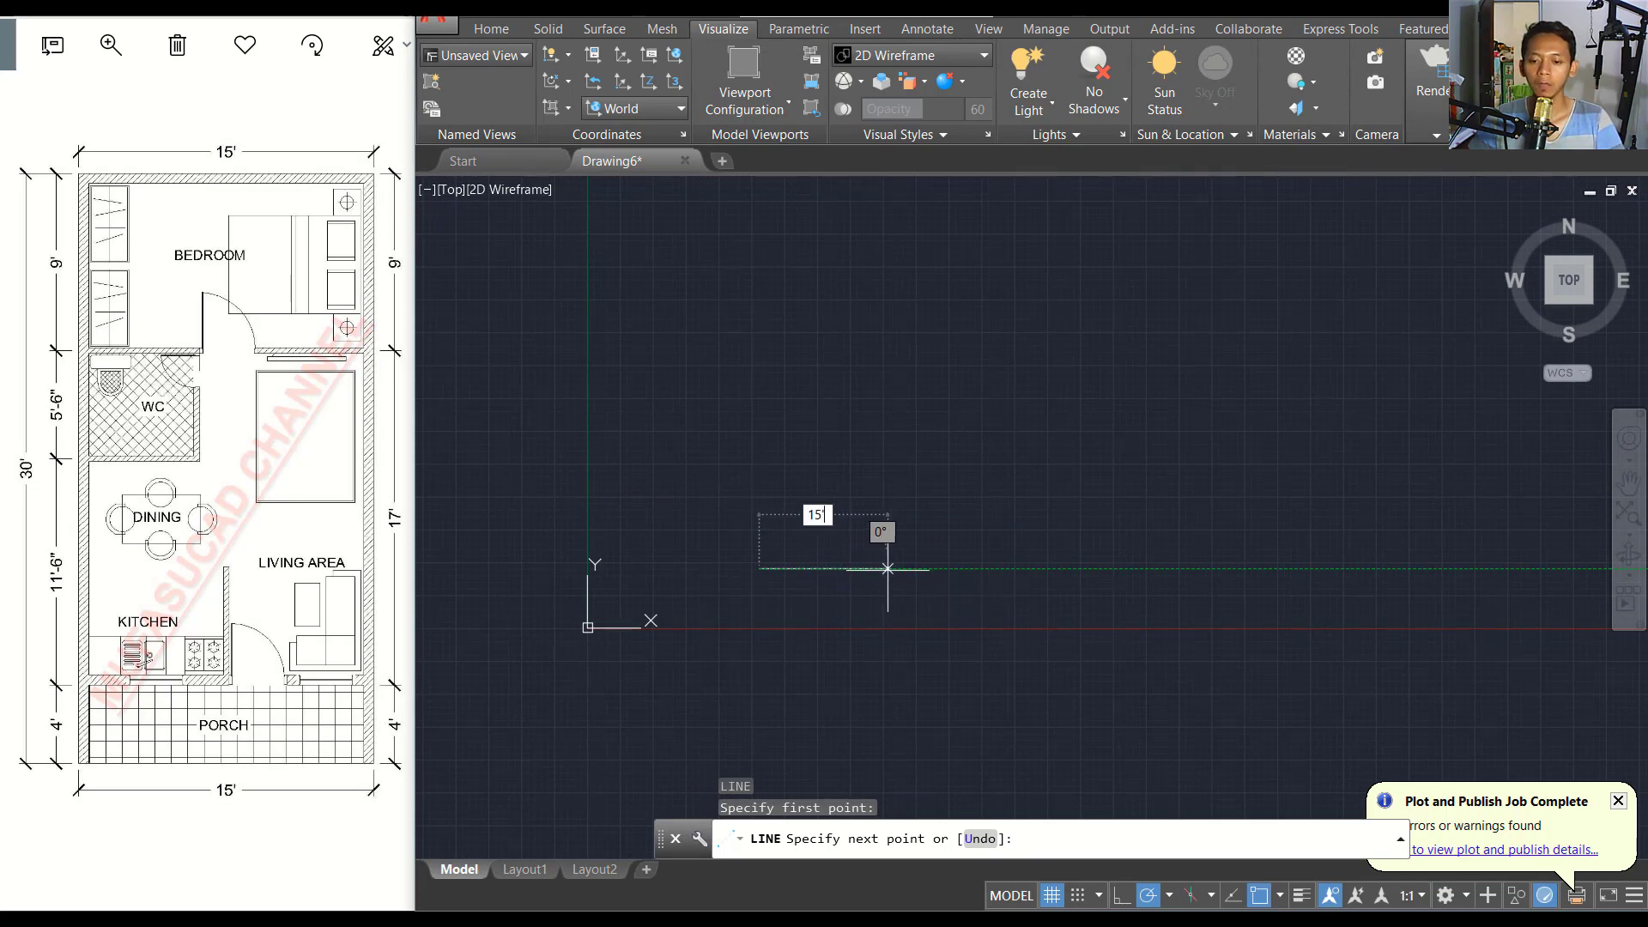
key("Return")
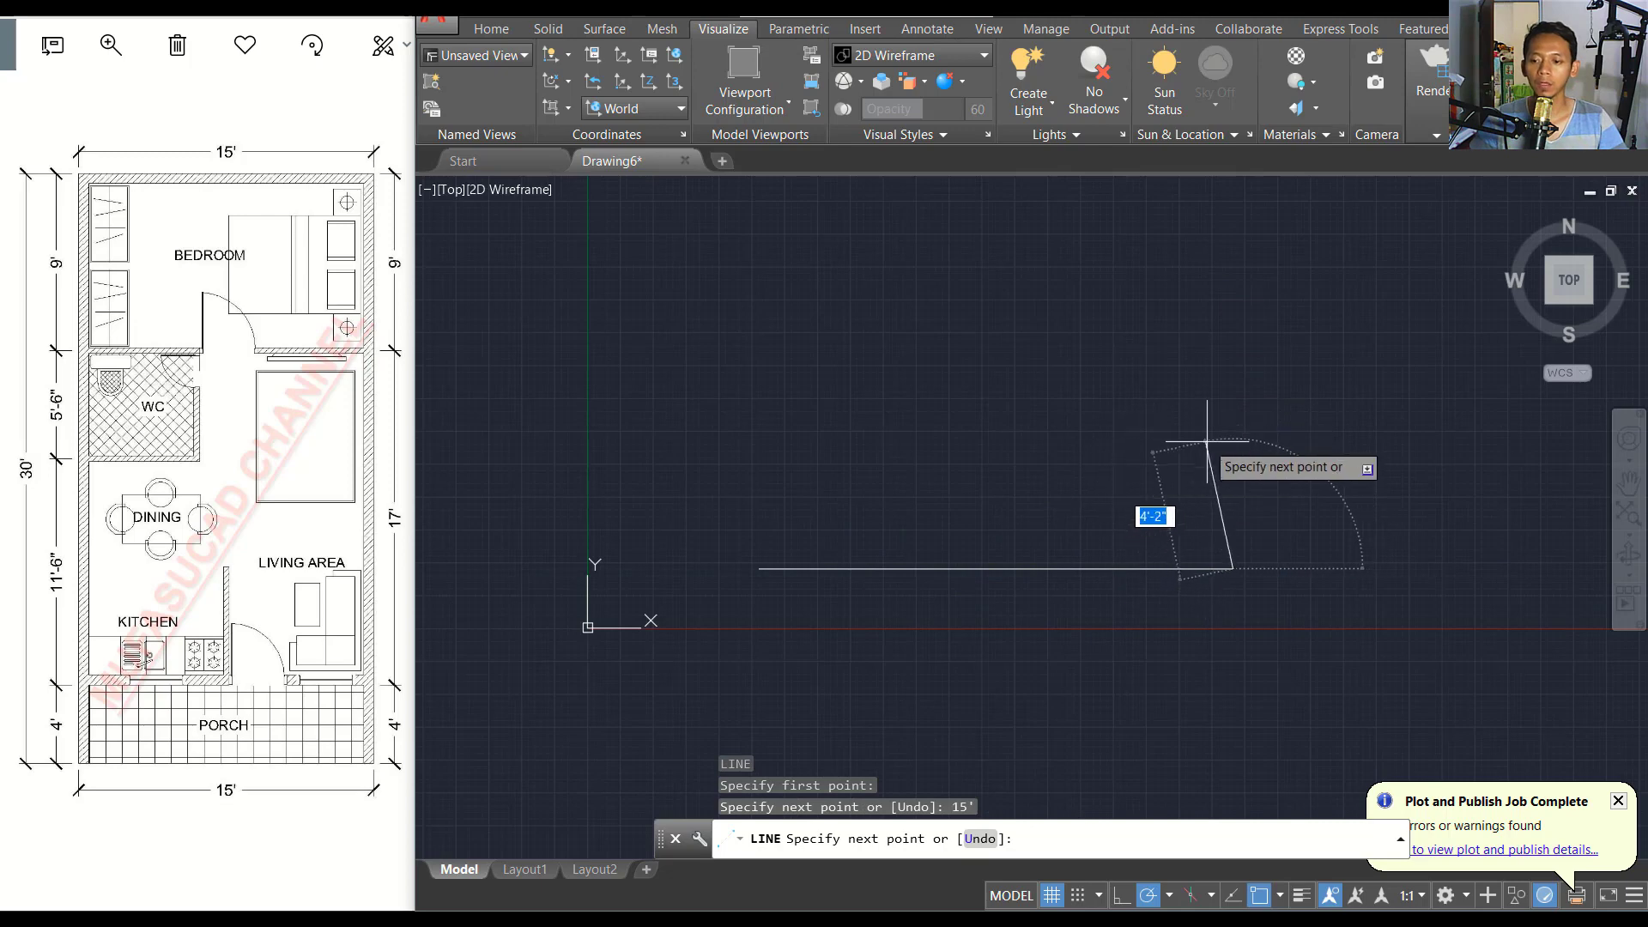
type("3")
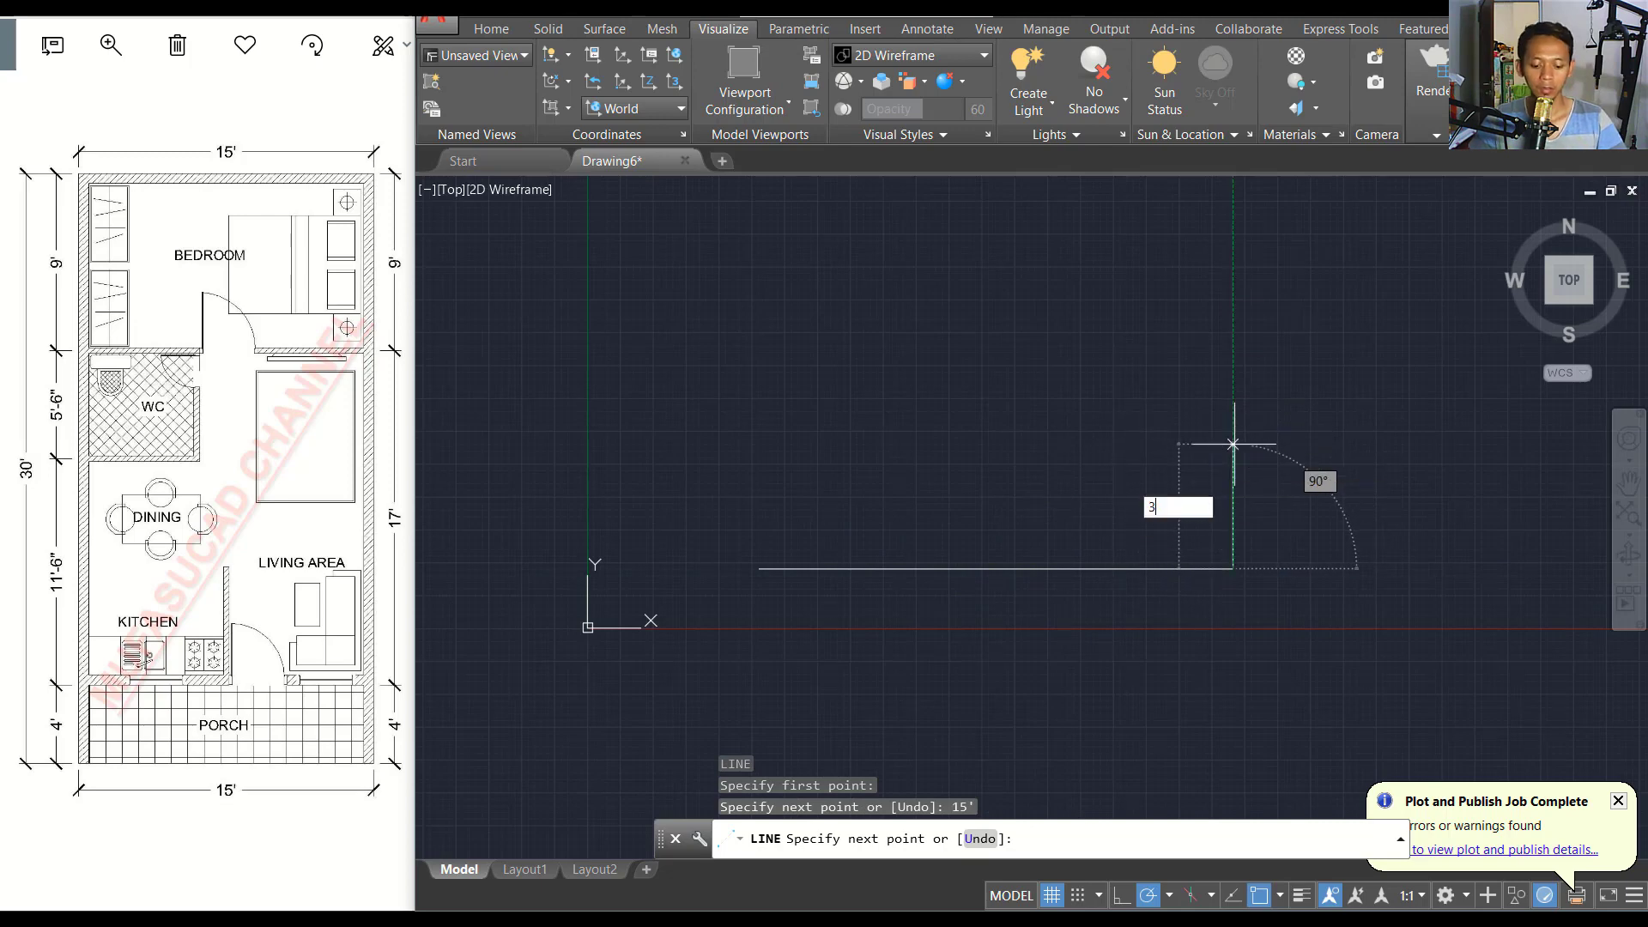
type("0")
key("Return")
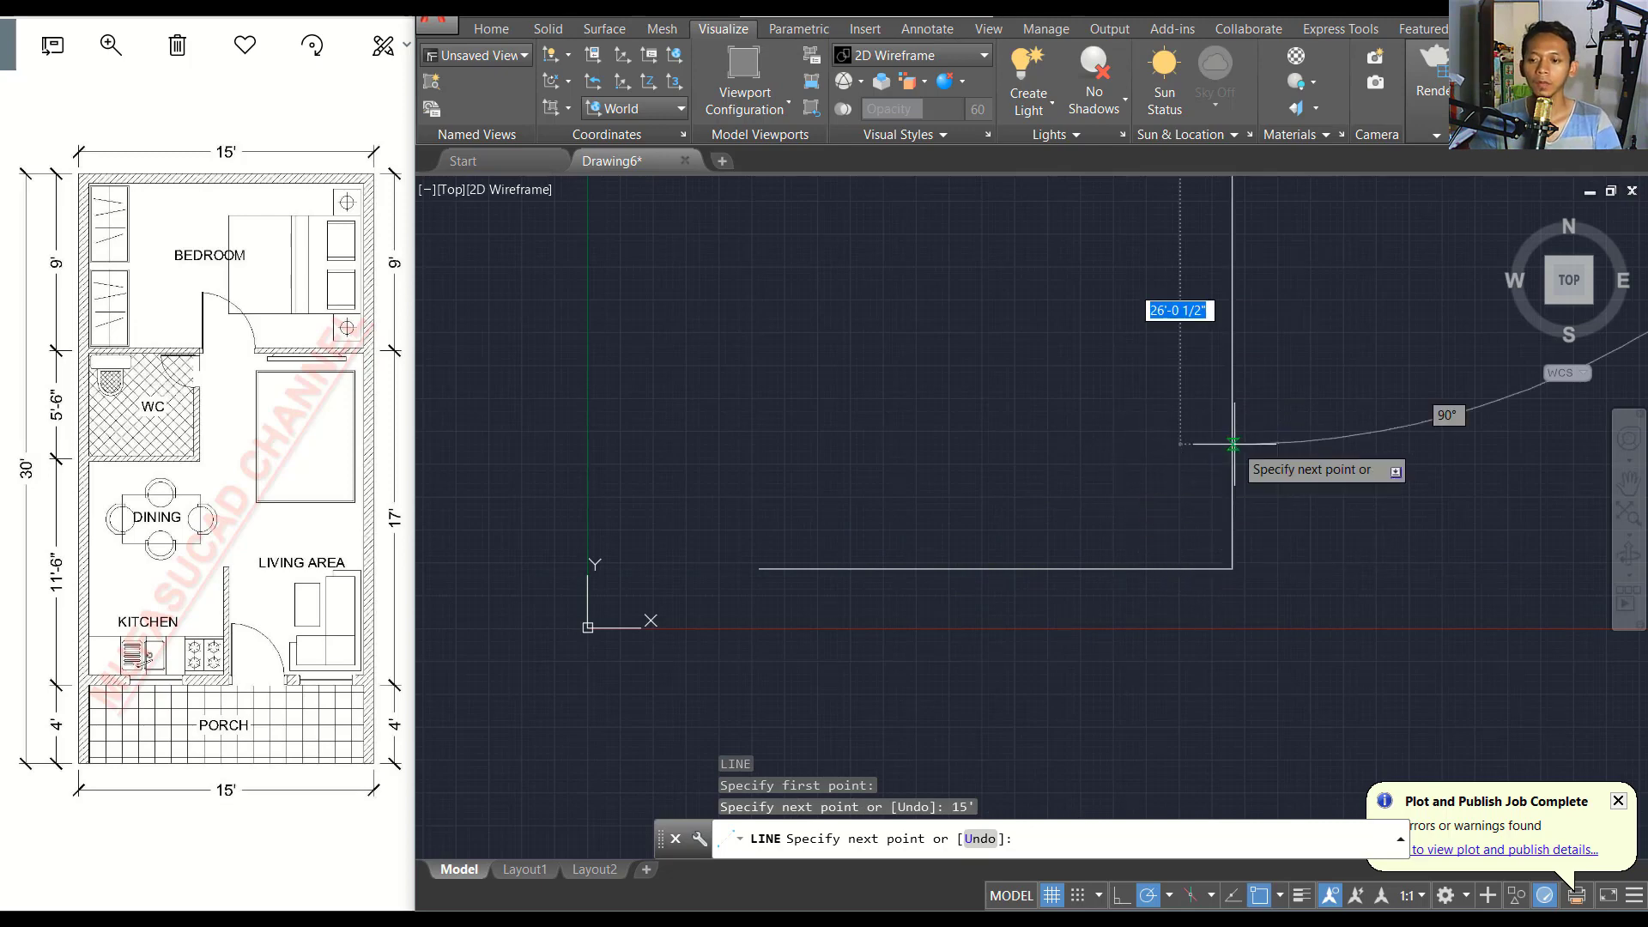
scroll(1236, 455, "down", 4)
middle_click_drag(1106, 579, 1041, 624)
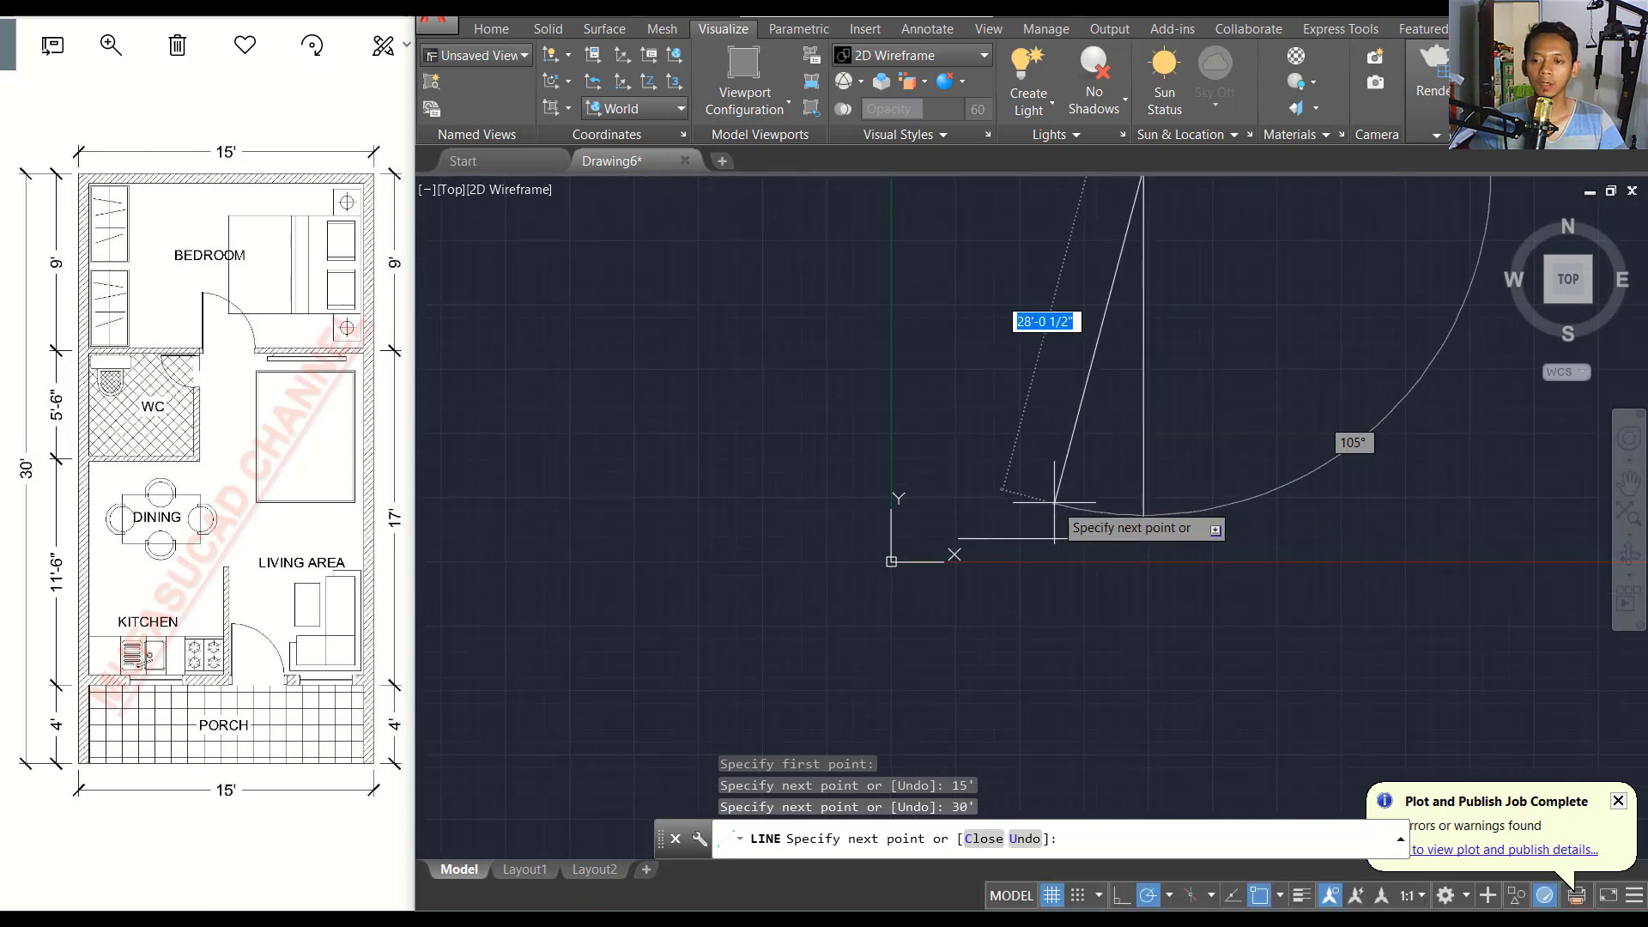
key("Return")
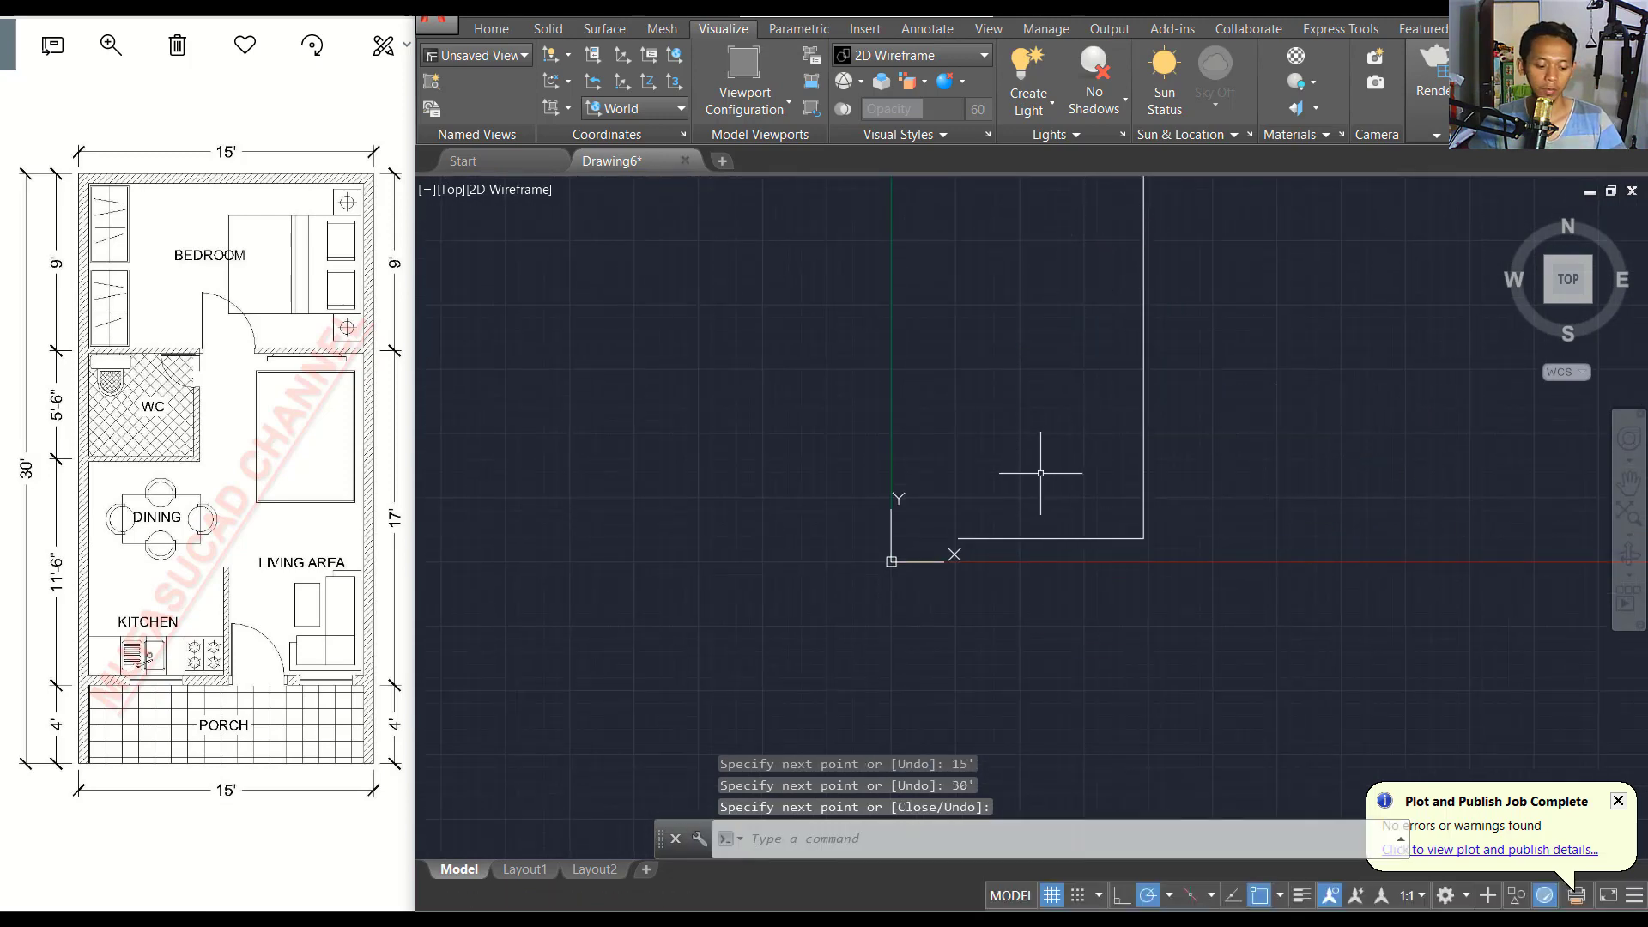
Zoom to extents and close the rectangle with a 15' top line and the left side.
type("z")
key("Return")
type("e")
key("Return")
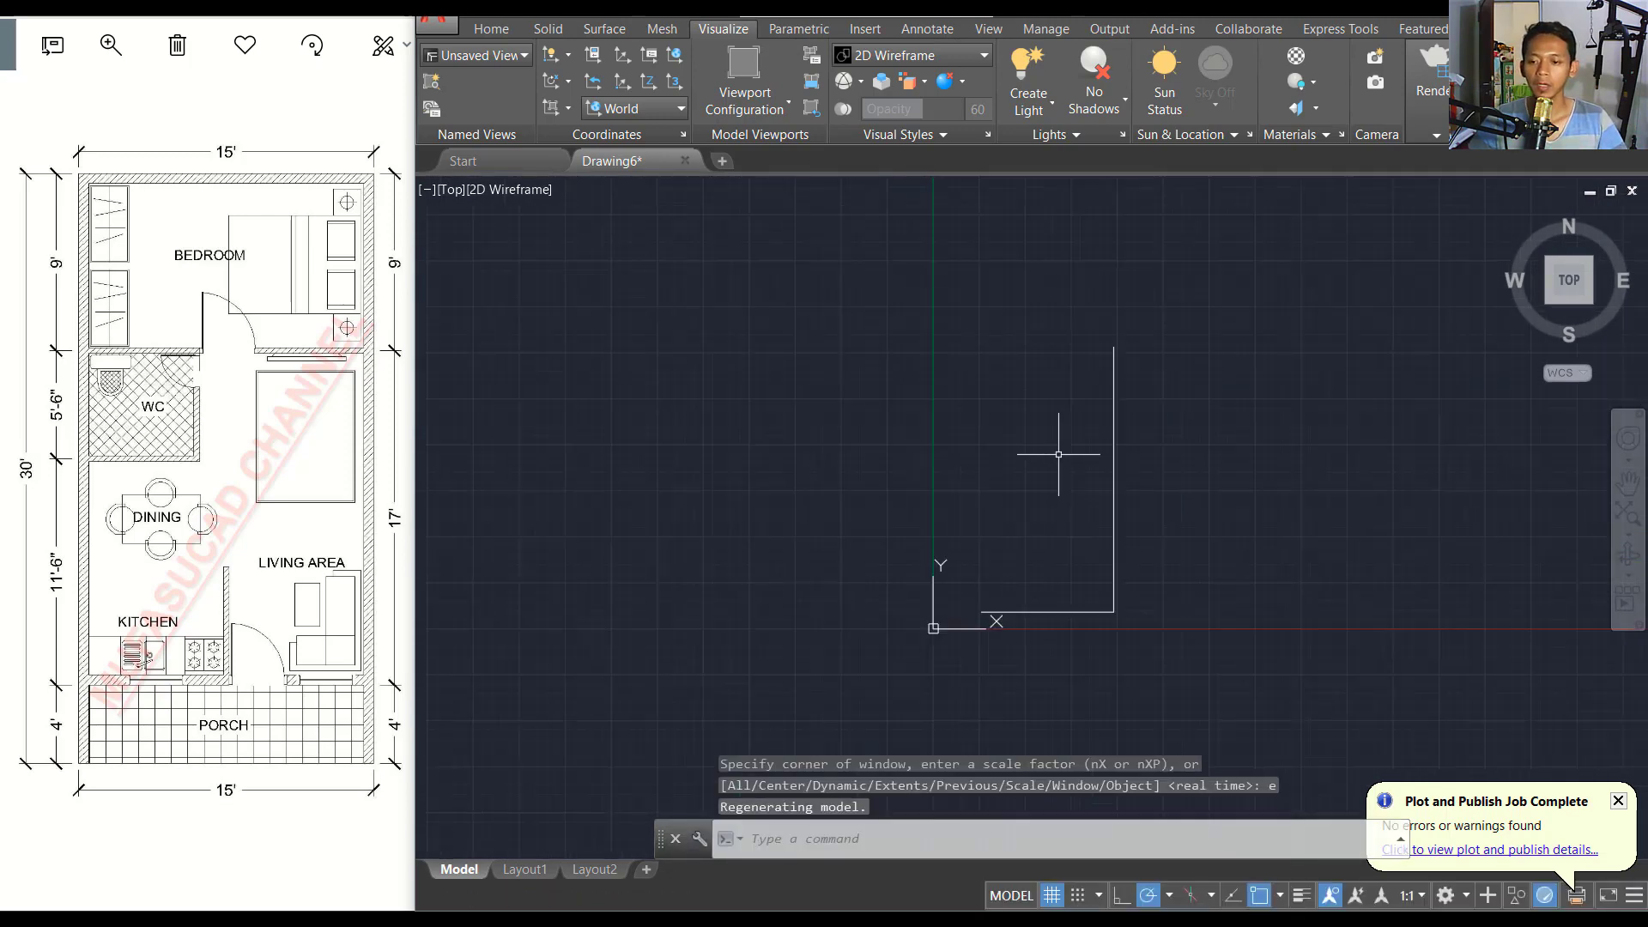
middle_click_drag(1058, 454, 1026, 455)
type("l")
key("Return")
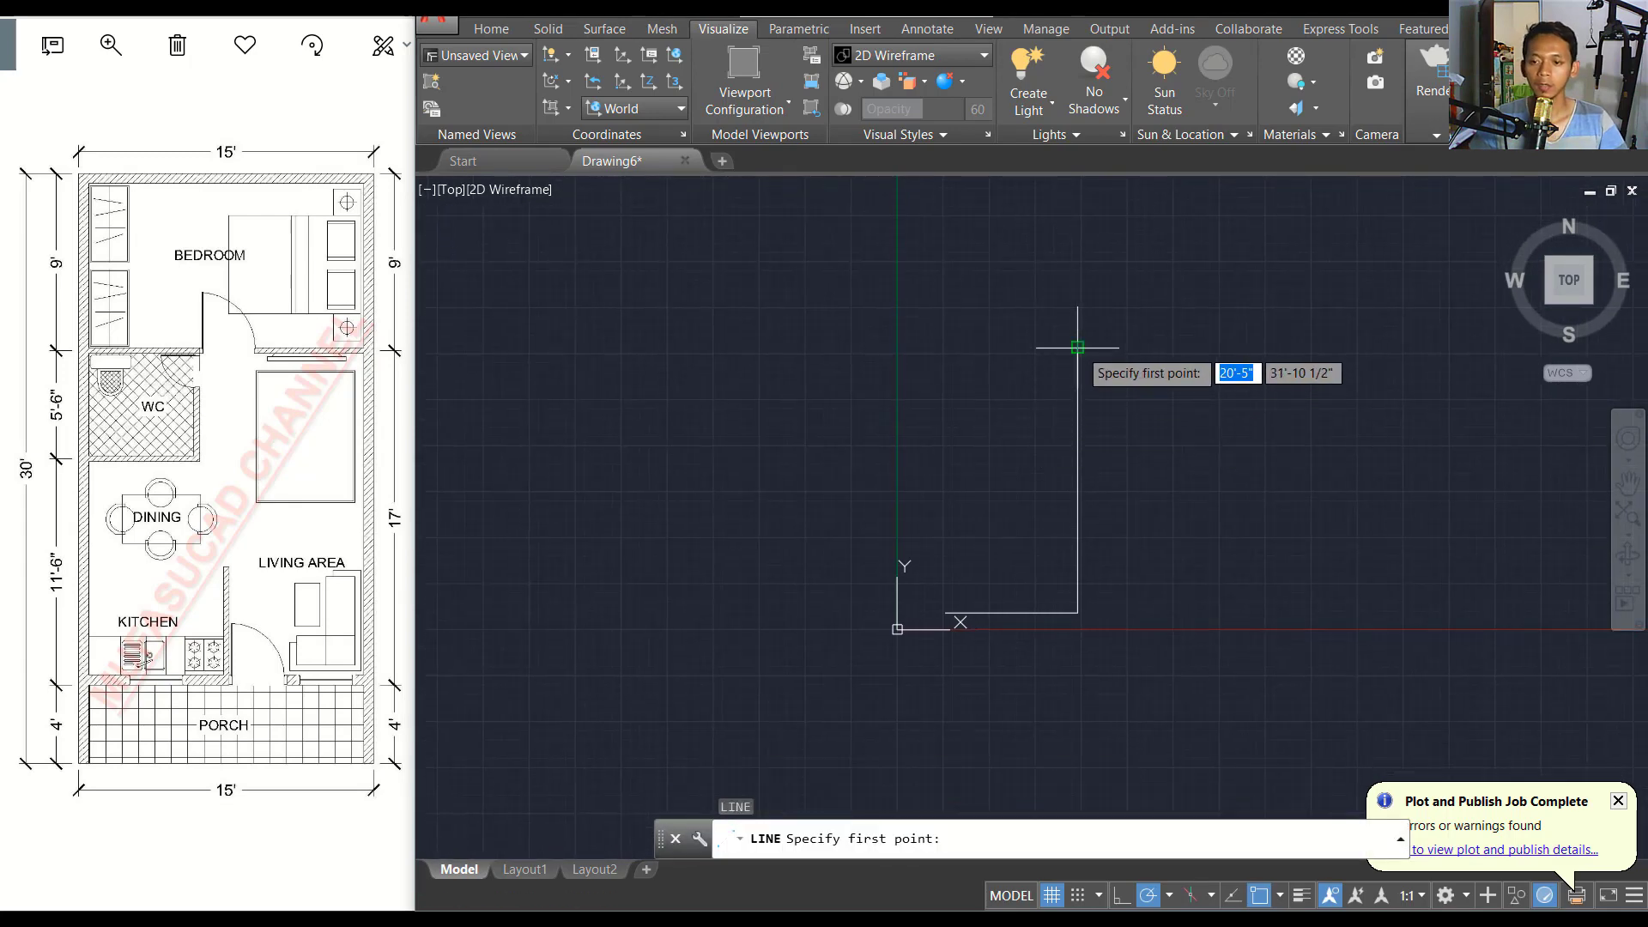
left_click(1077, 348)
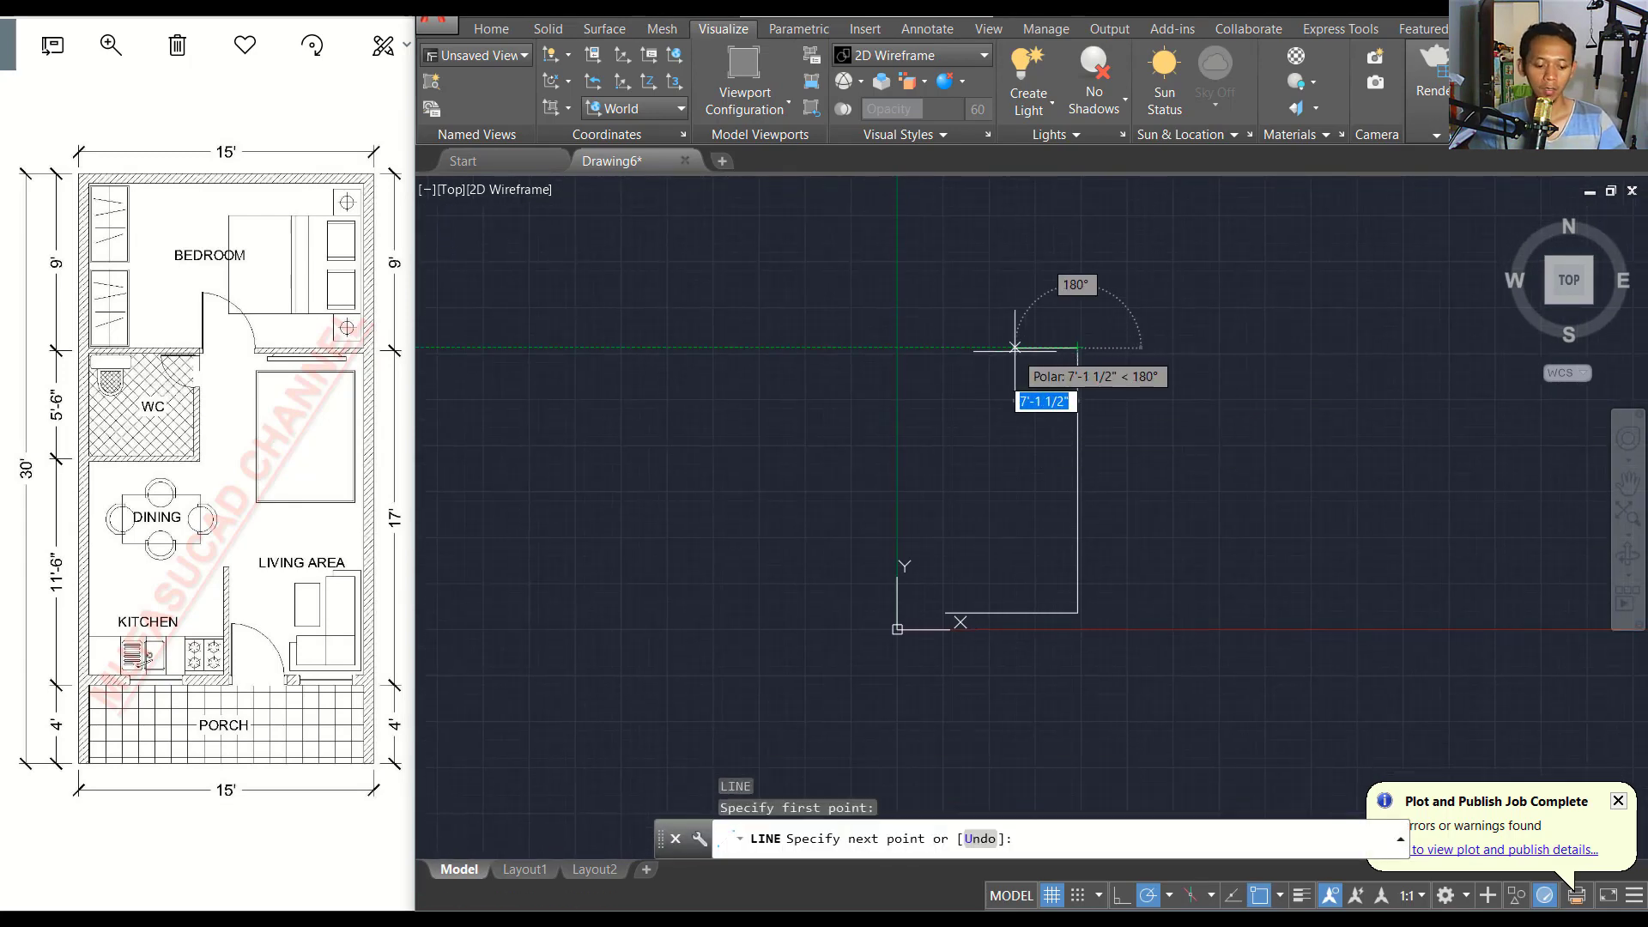
type("15'")
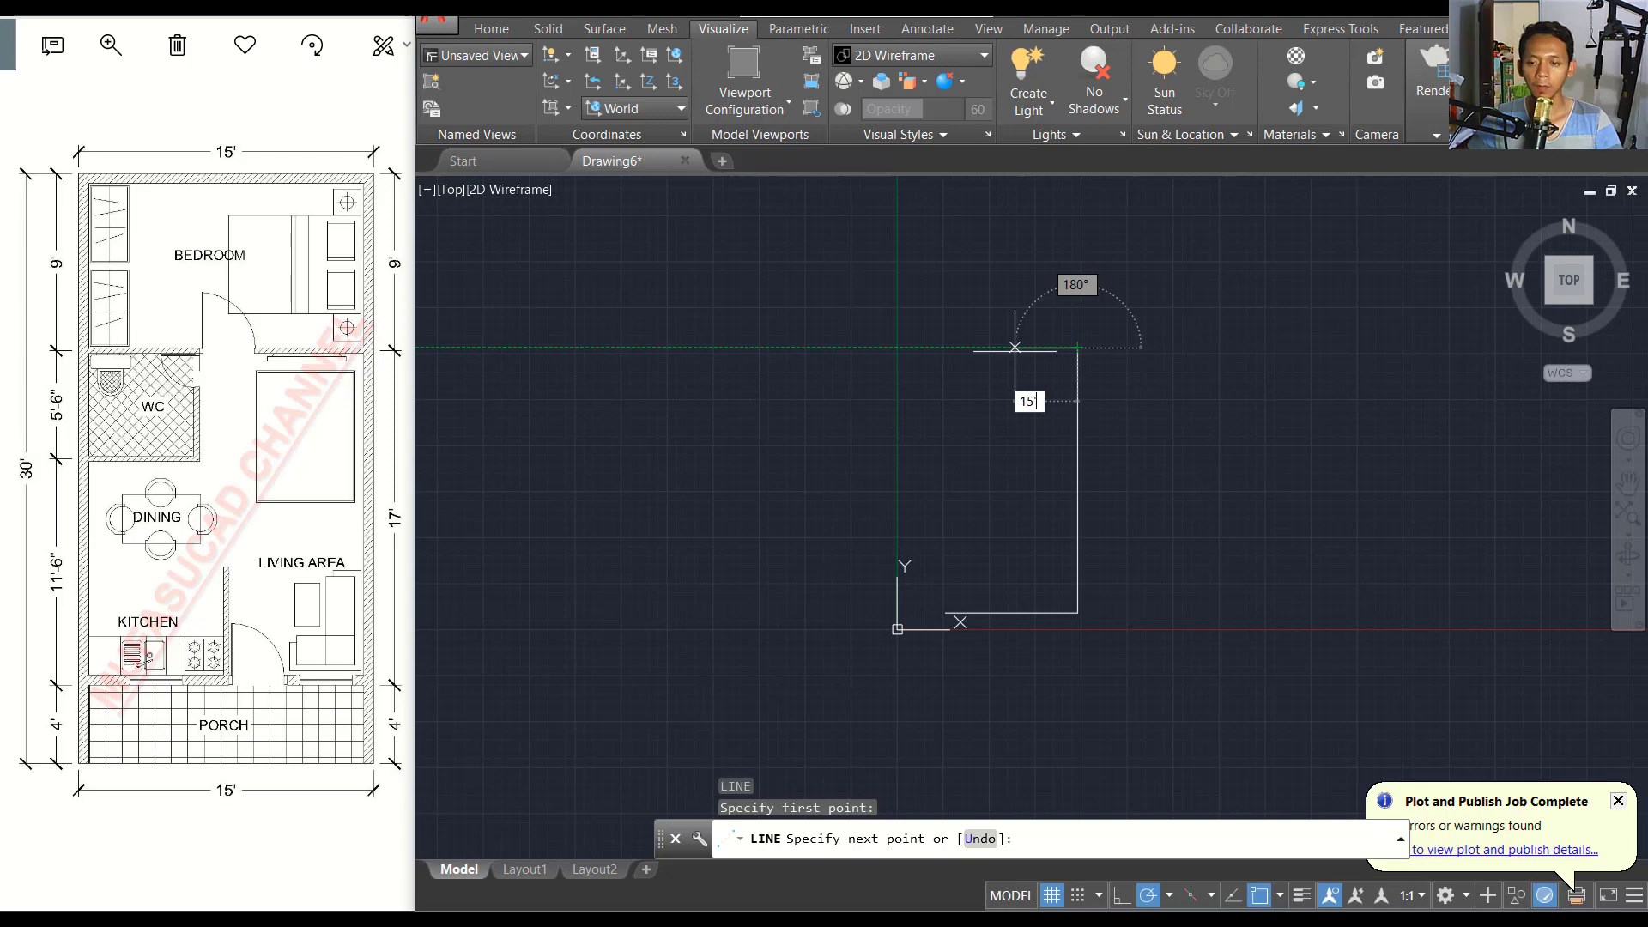
key("Return")
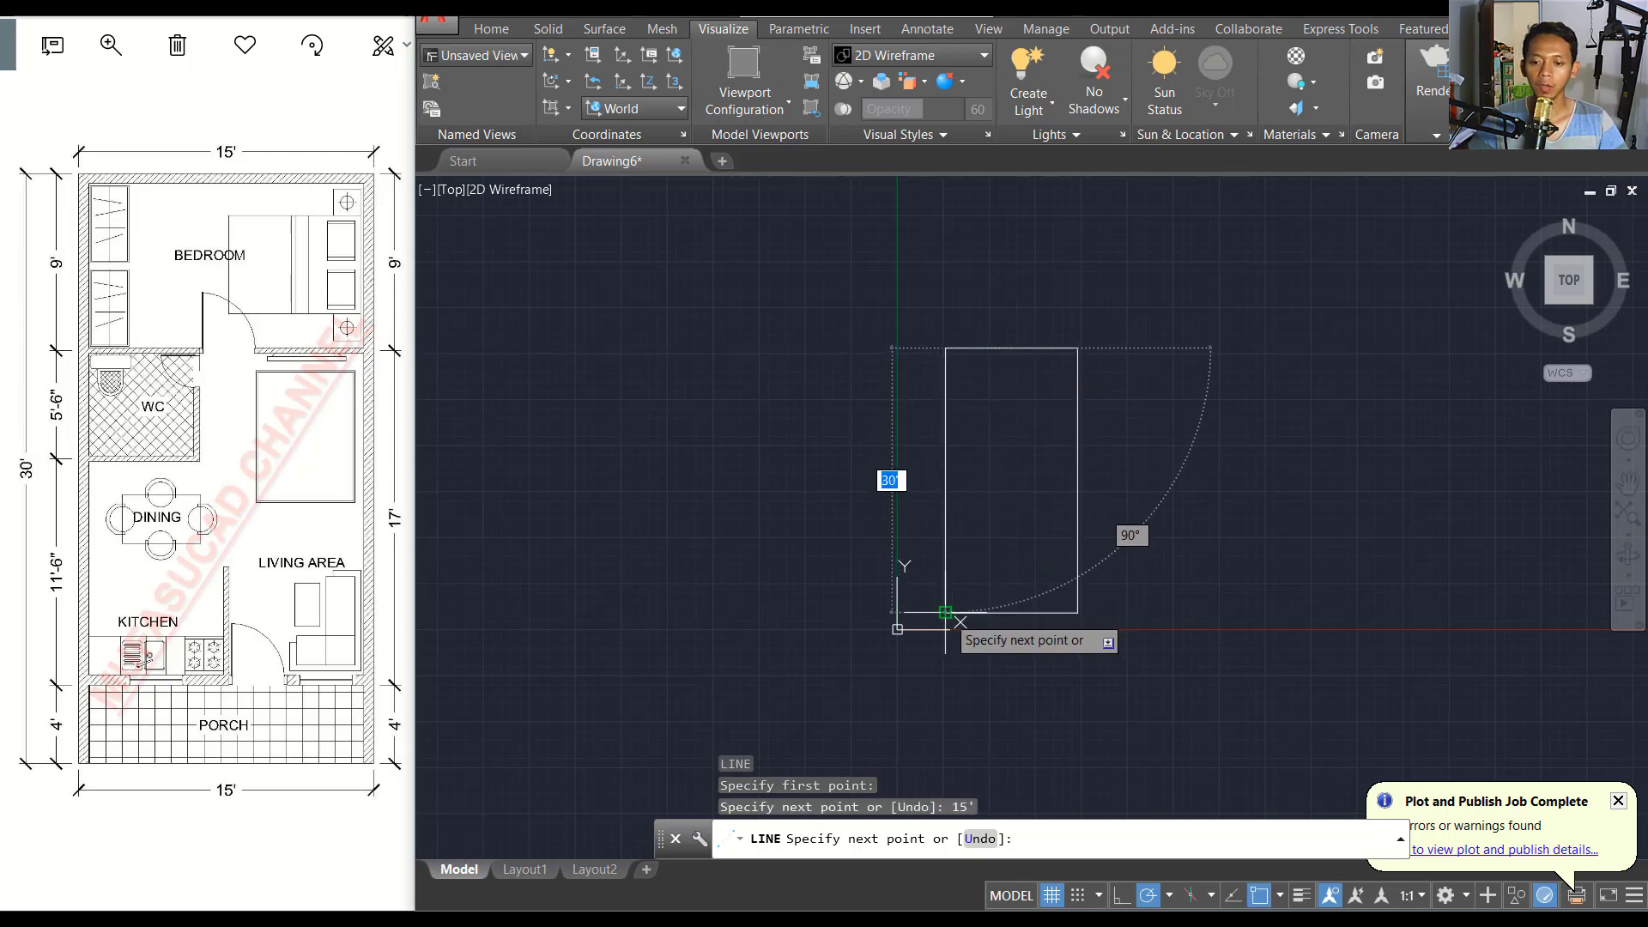
left_click(945, 612)
key("Return")
middle_click_drag(1006, 565, 872, 541)
scroll(908, 555, "up", 2)
scroll(909, 552, "up", 2)
scroll(909, 552, "down", 2)
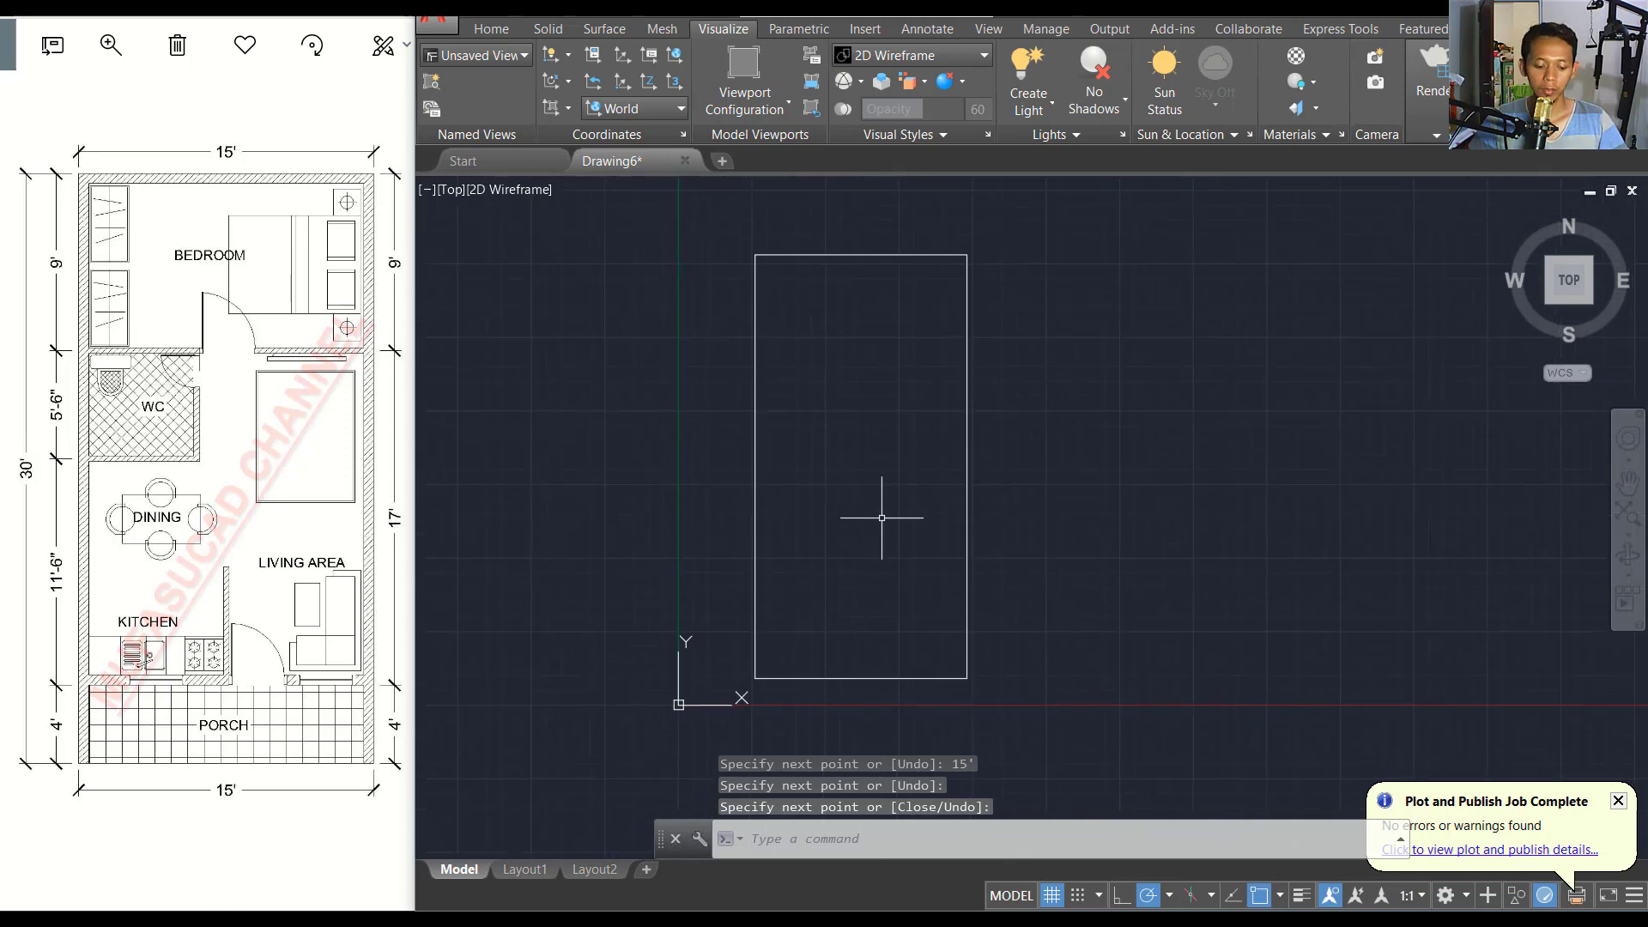
Copy the bottom outline line 4' upward for the porch partition.
type("co")
key("Return")
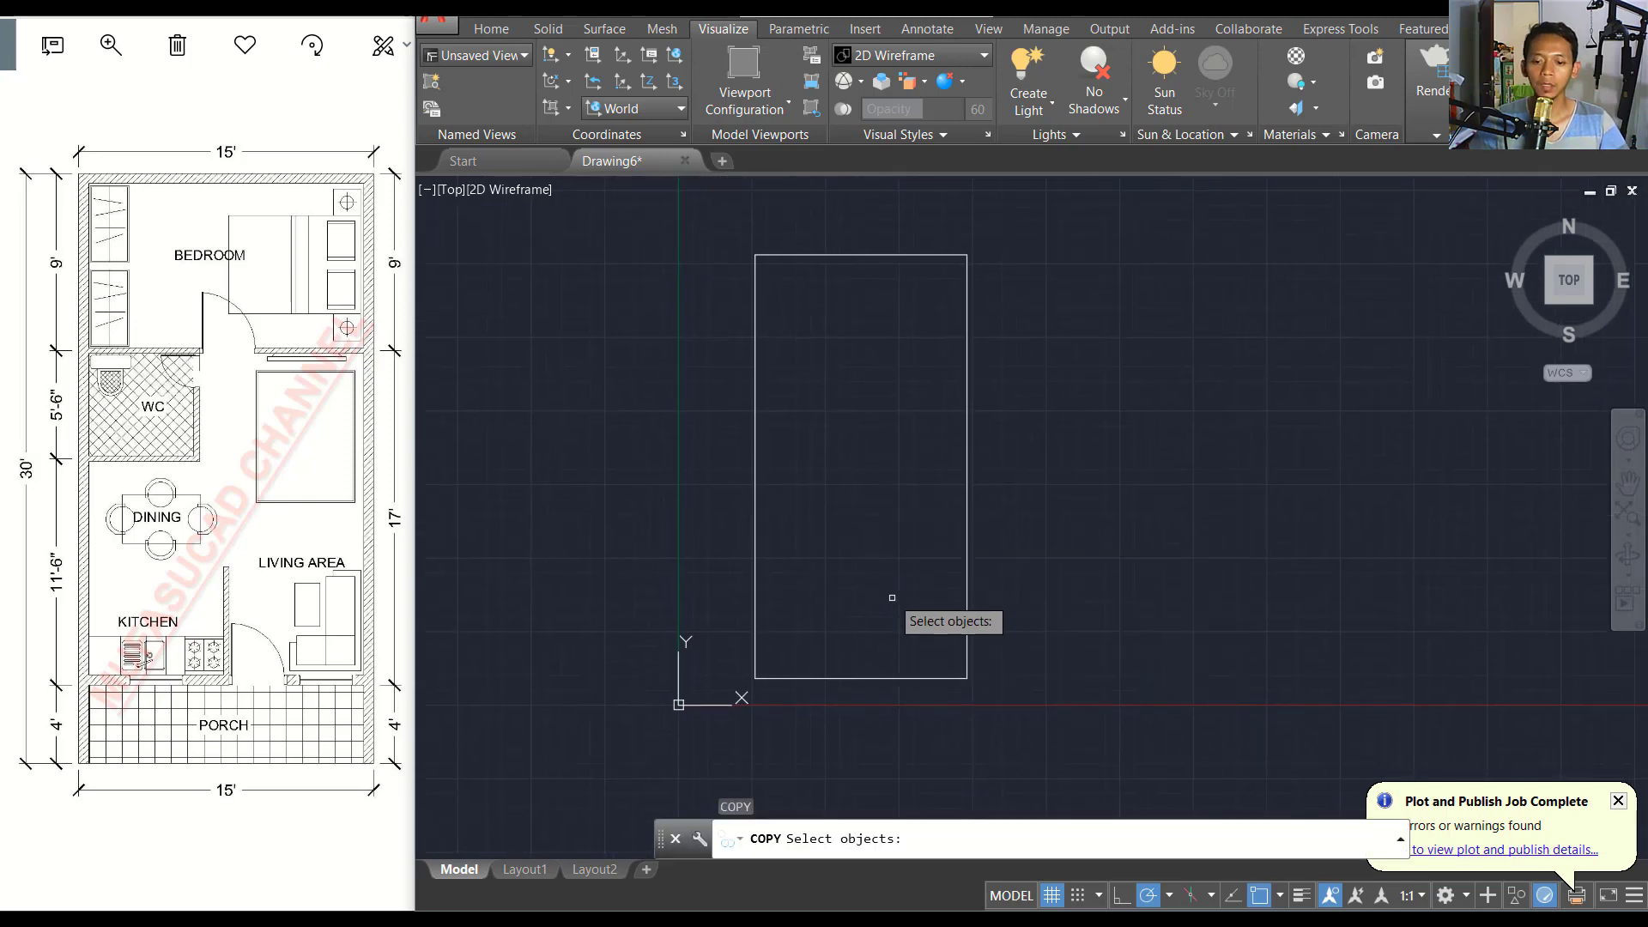
left_click(891, 603)
left_click(854, 675)
key("Return")
left_click(1031, 579)
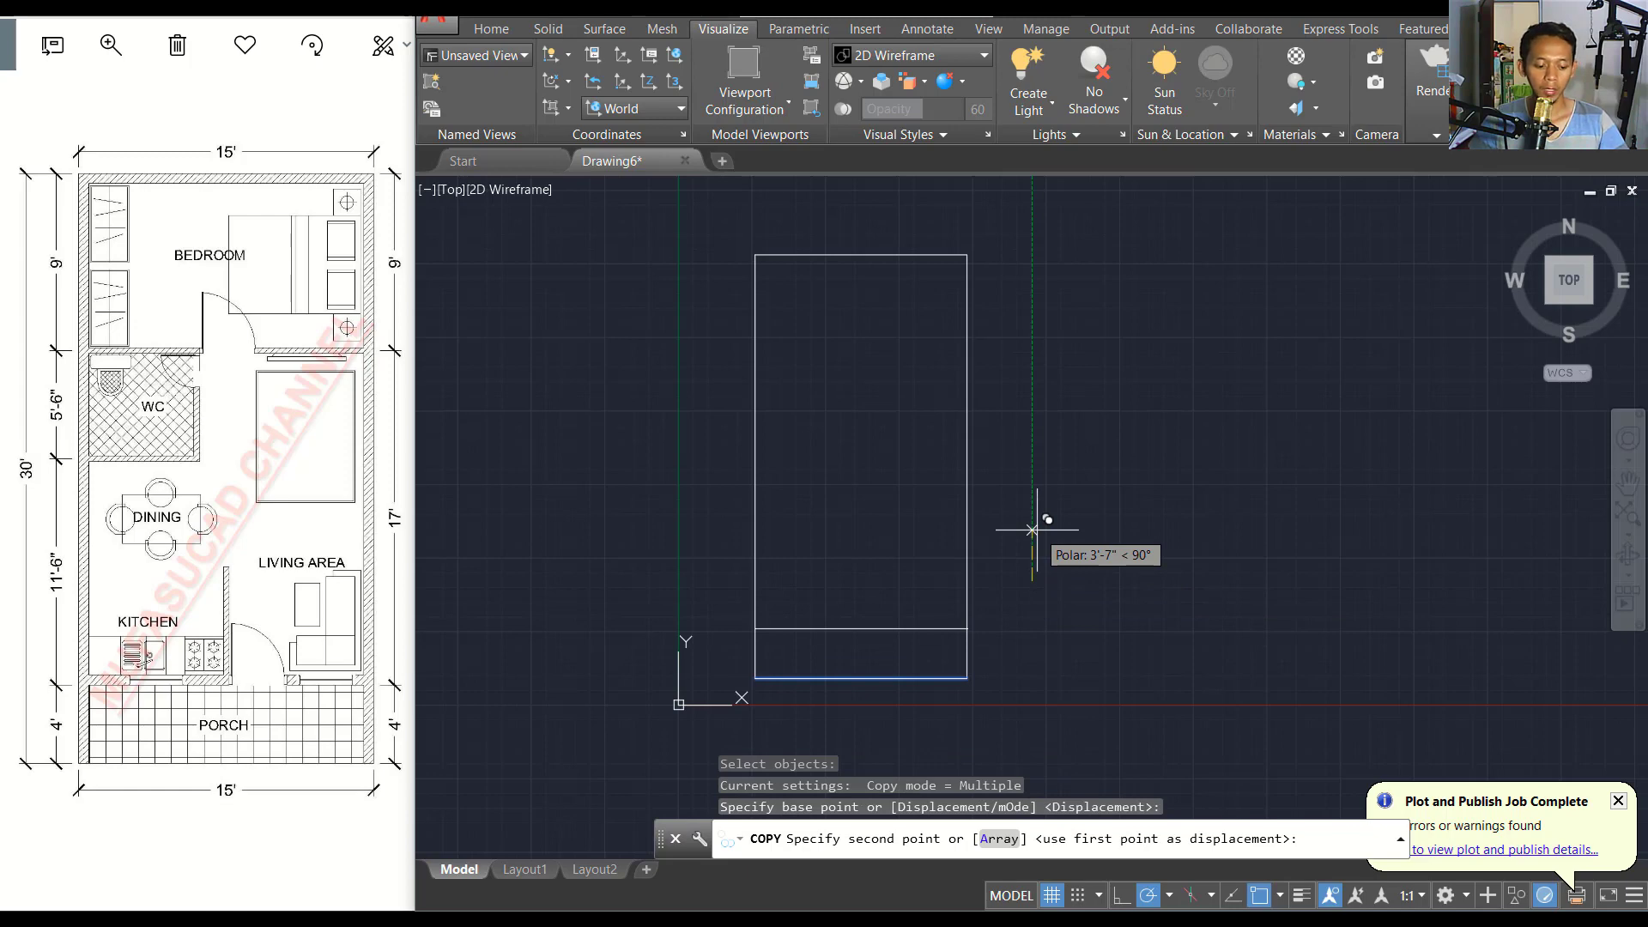
type("4")
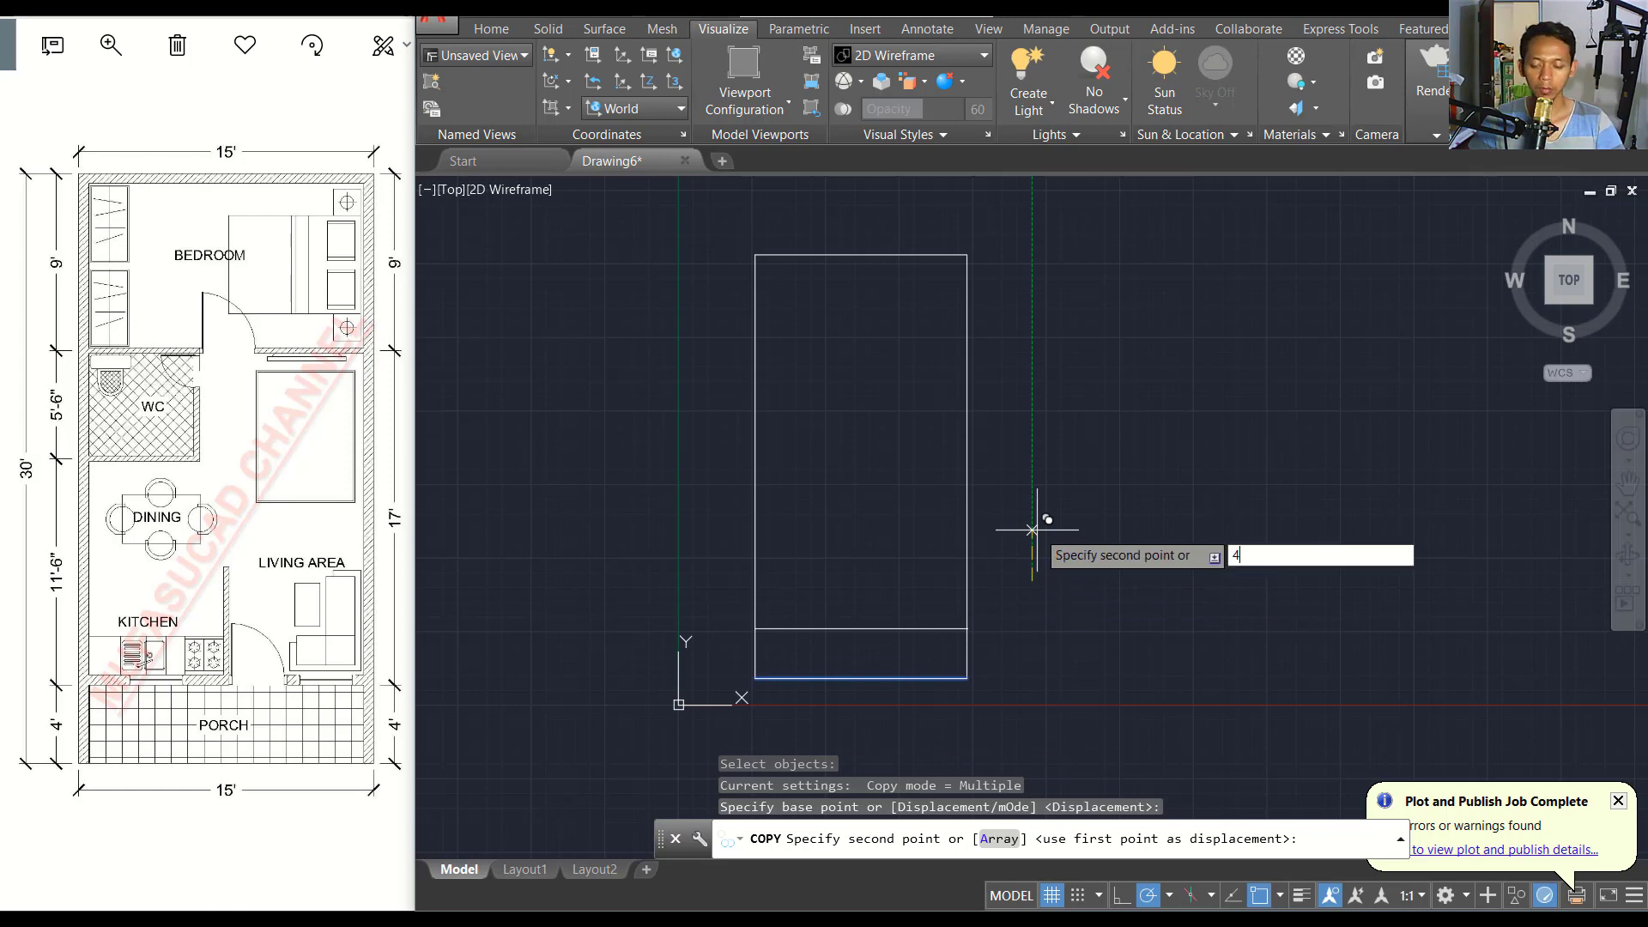
type("'")
key("Return")
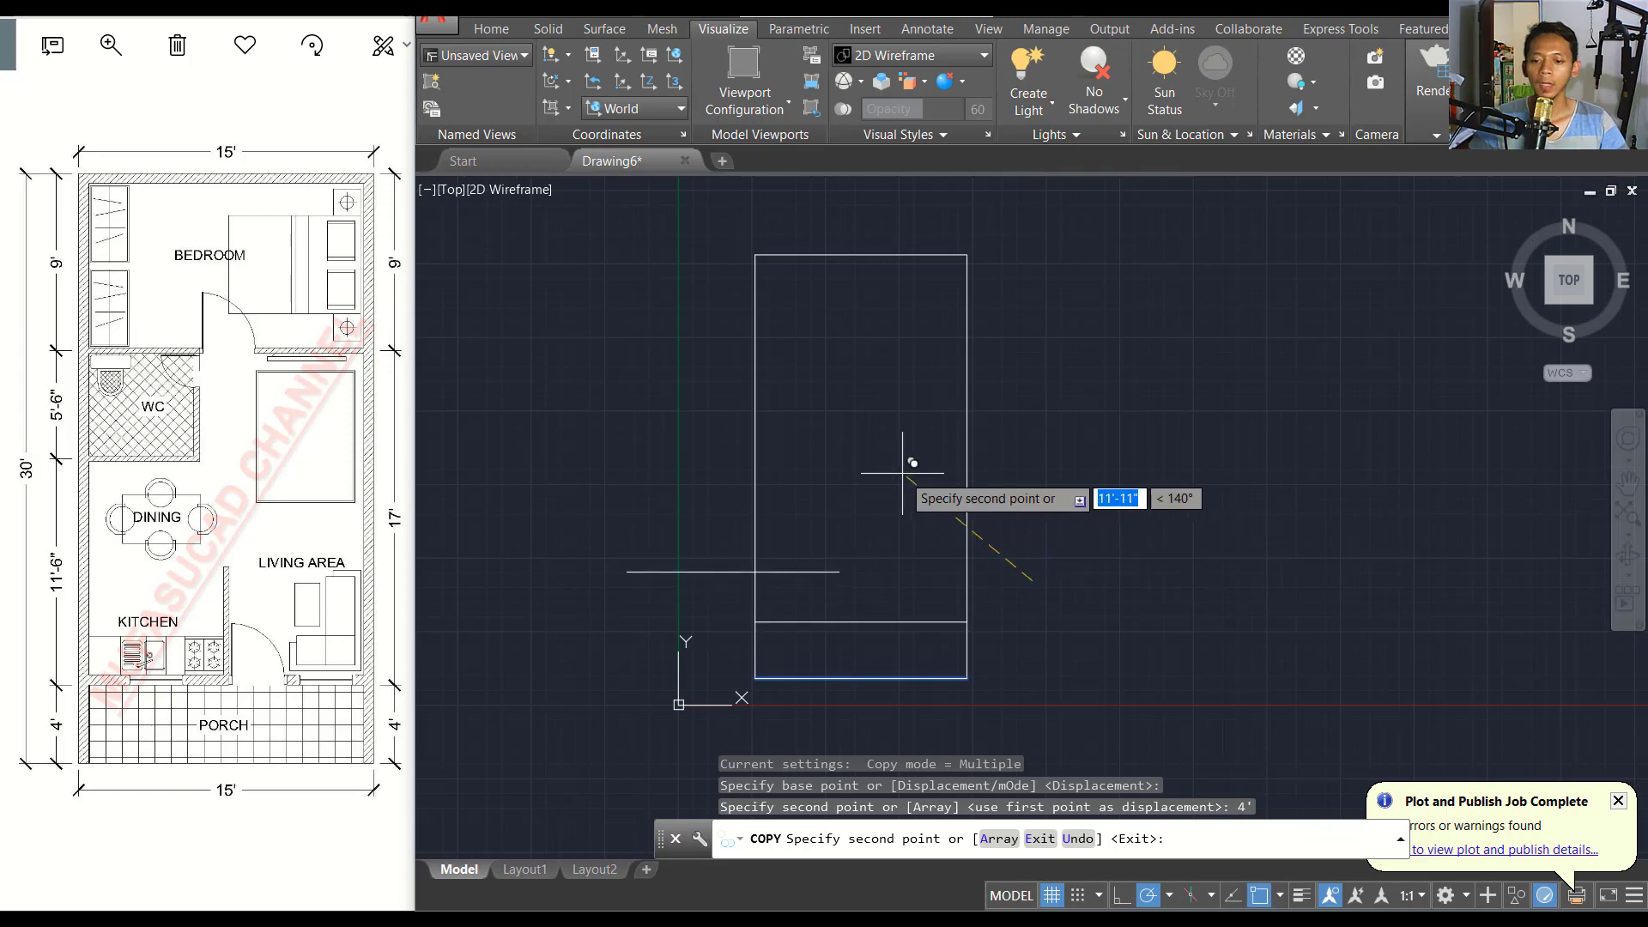
key("Return")
middle_click_drag(897, 382, 880, 436)
Copy the top outline line 9' down for the bedroom wall.
type("ct o")
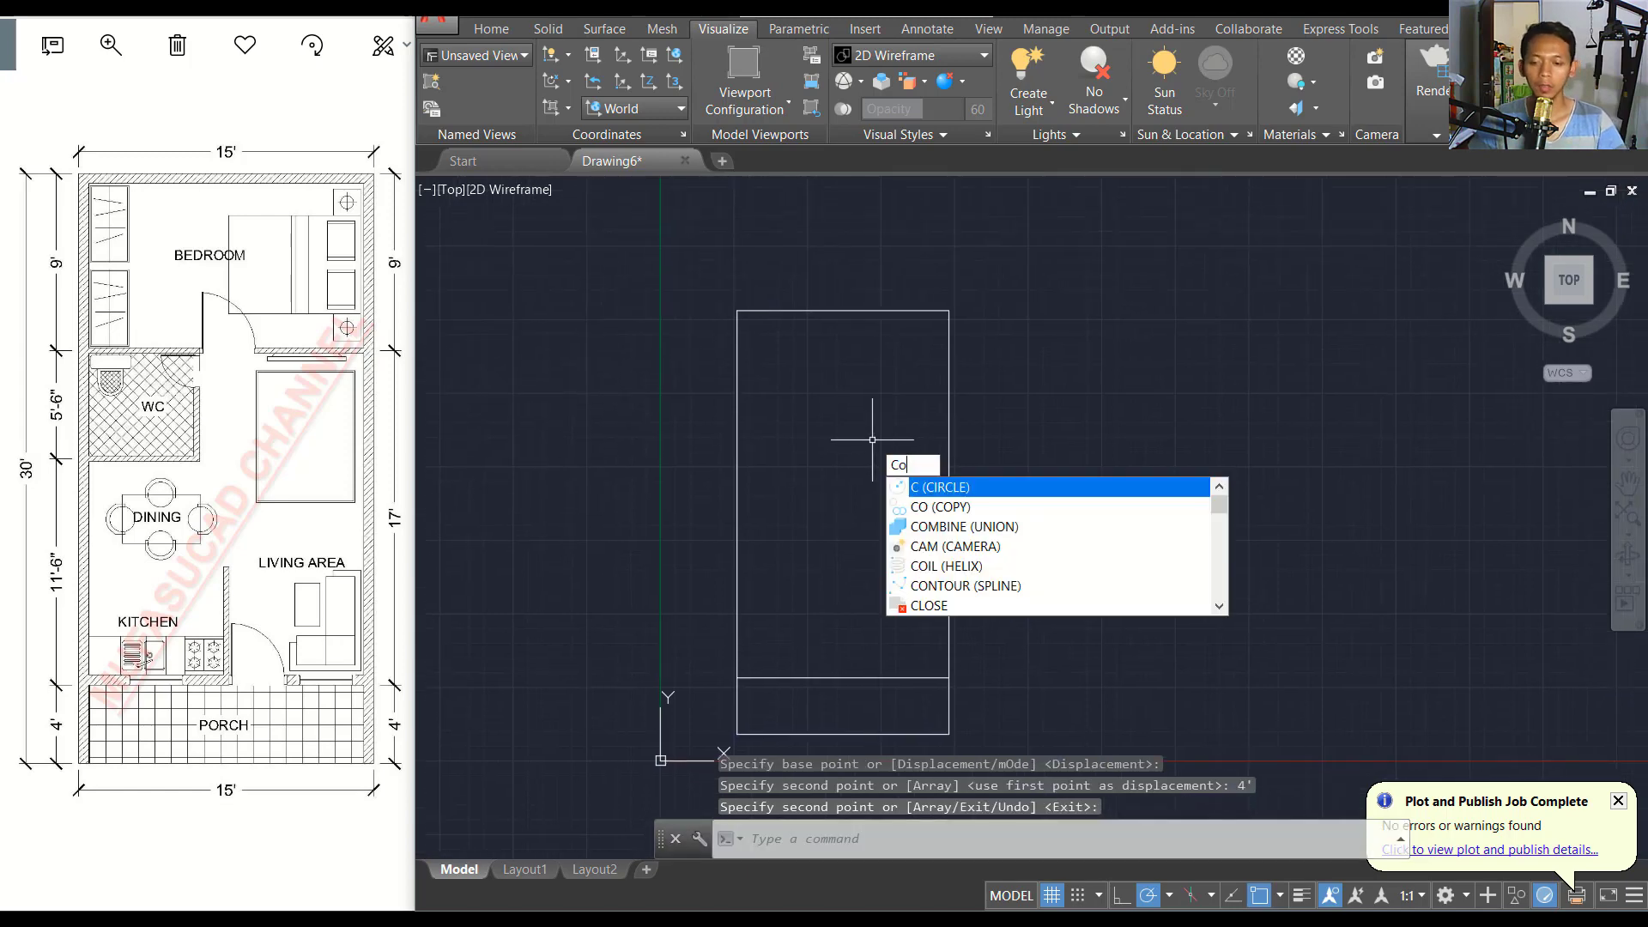
key("Return")
left_click(871, 342)
left_click(872, 258)
key("Return")
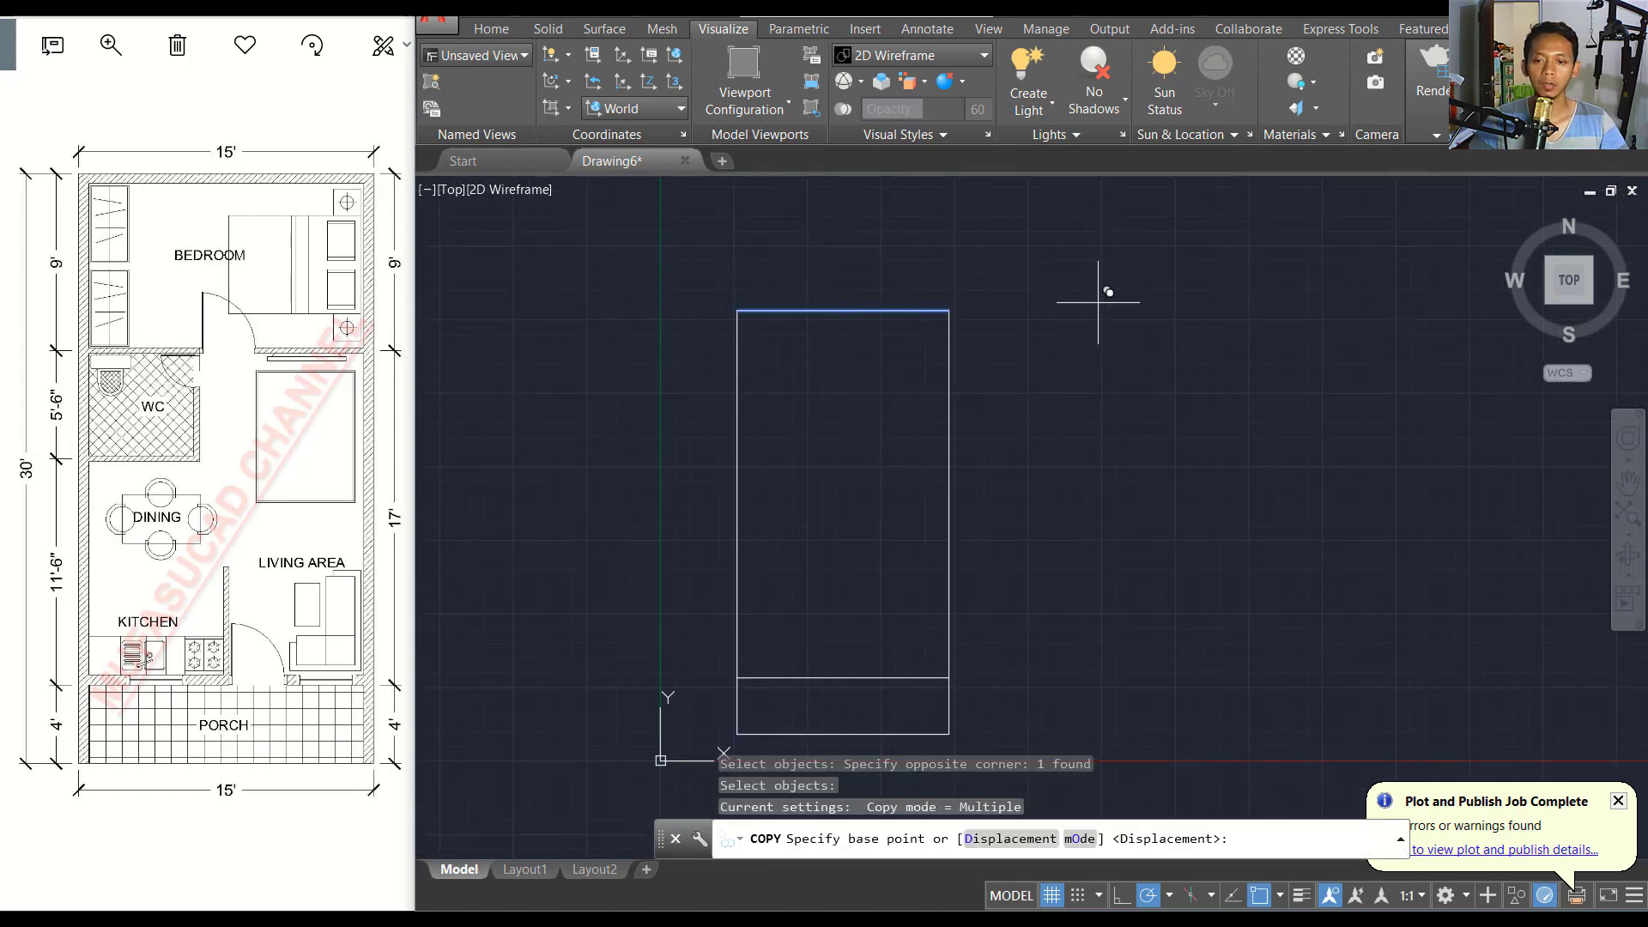
left_click(1098, 303)
type("9'")
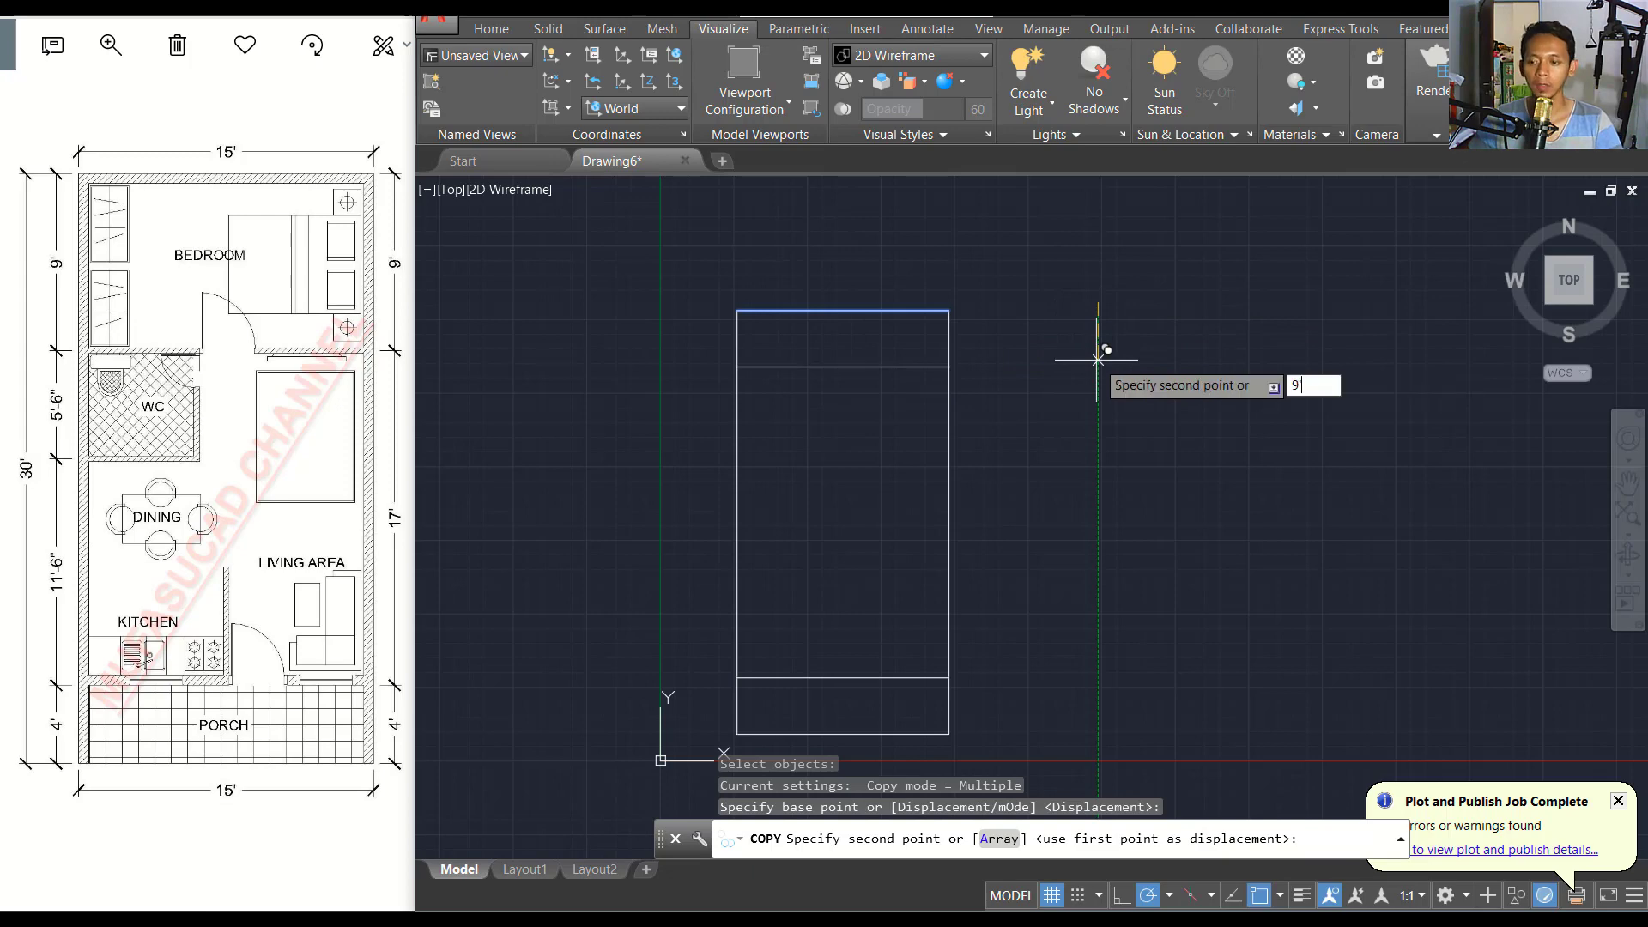
key("Return")
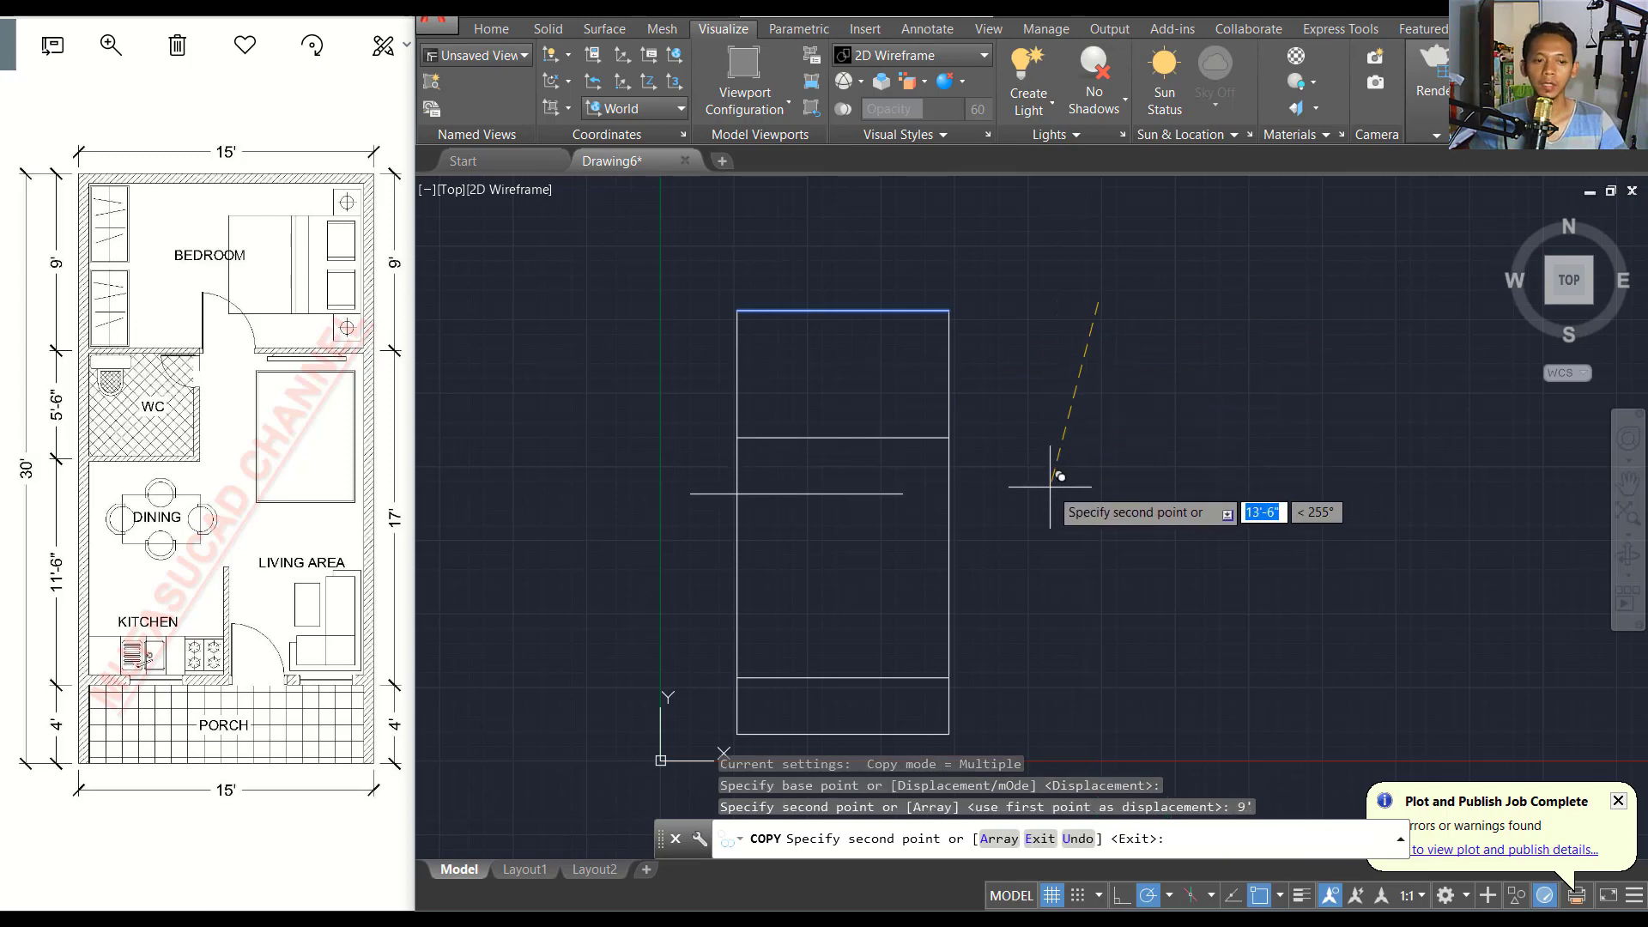
key("Return")
scroll(852, 476, "up", 2)
middle_click_drag(848, 478, 851, 446)
Copy the bedroom wall line a further 5'6" down for the WC wall.
type("c")
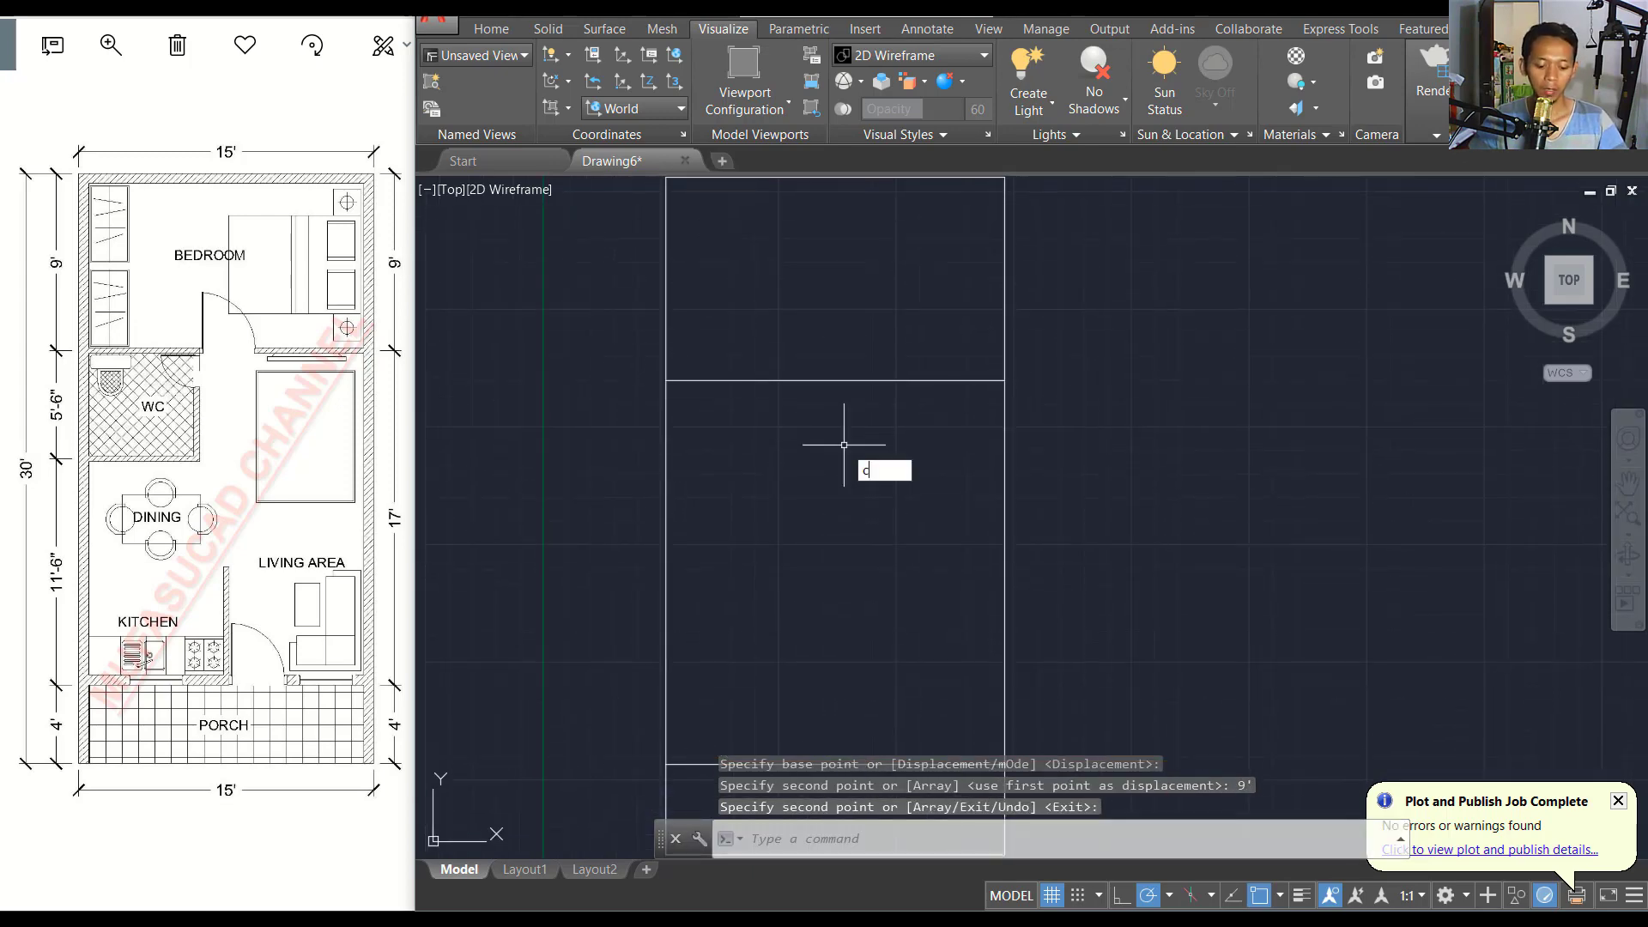
type("o")
key("Return")
left_click(878, 325)
left_click(802, 433)
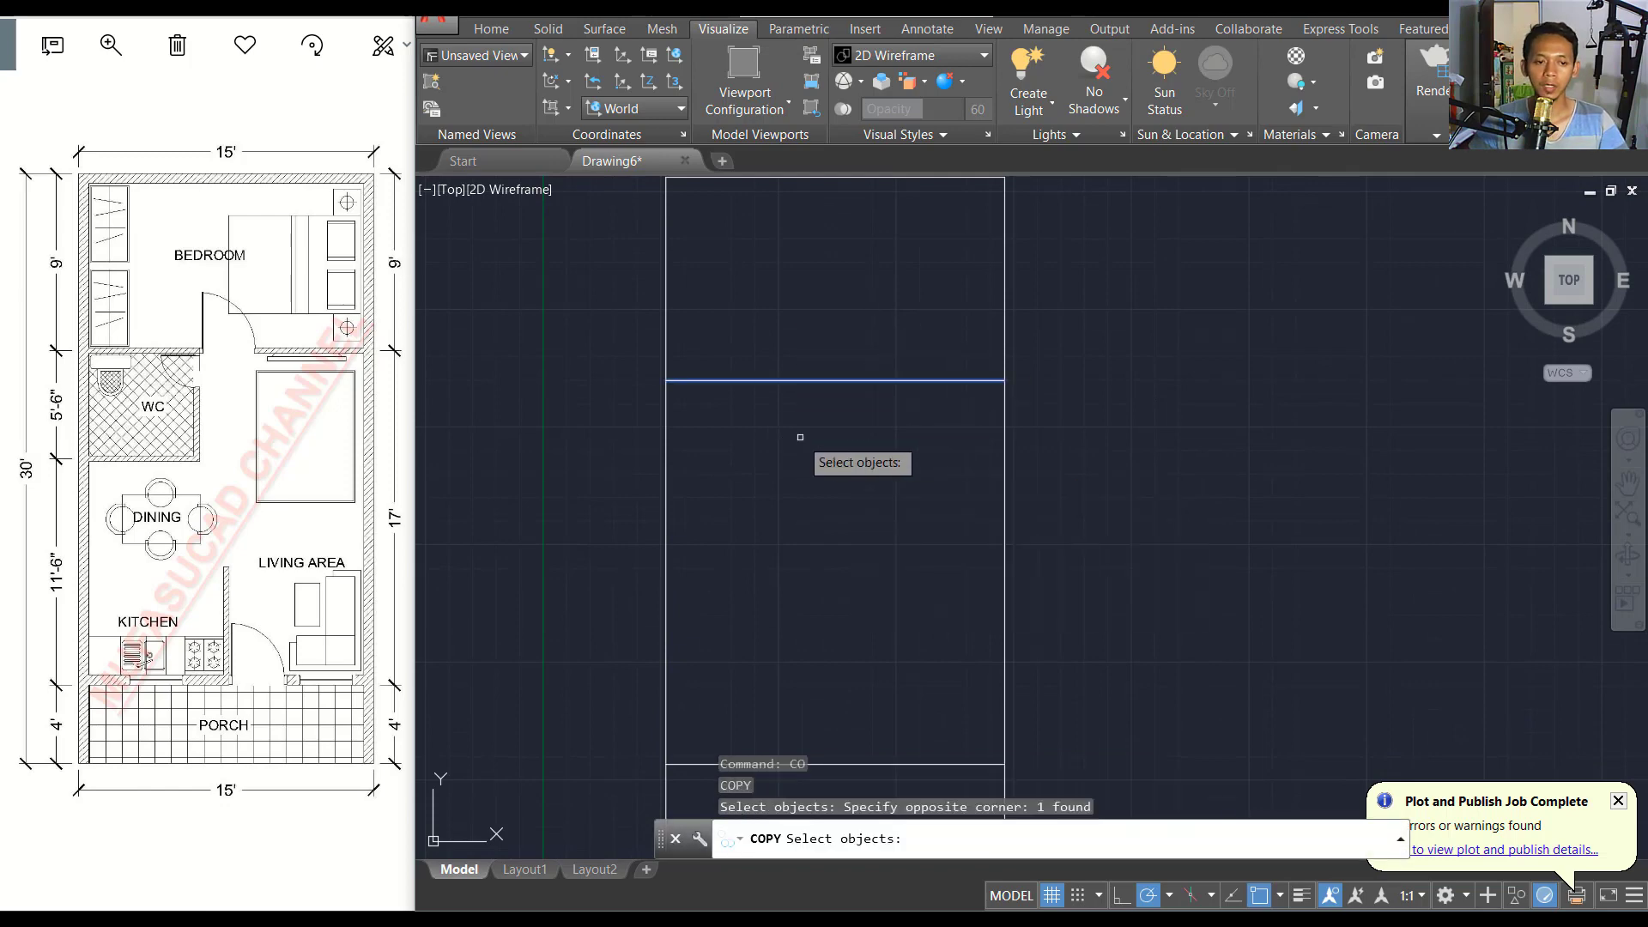
key("Return")
left_click(1148, 309)
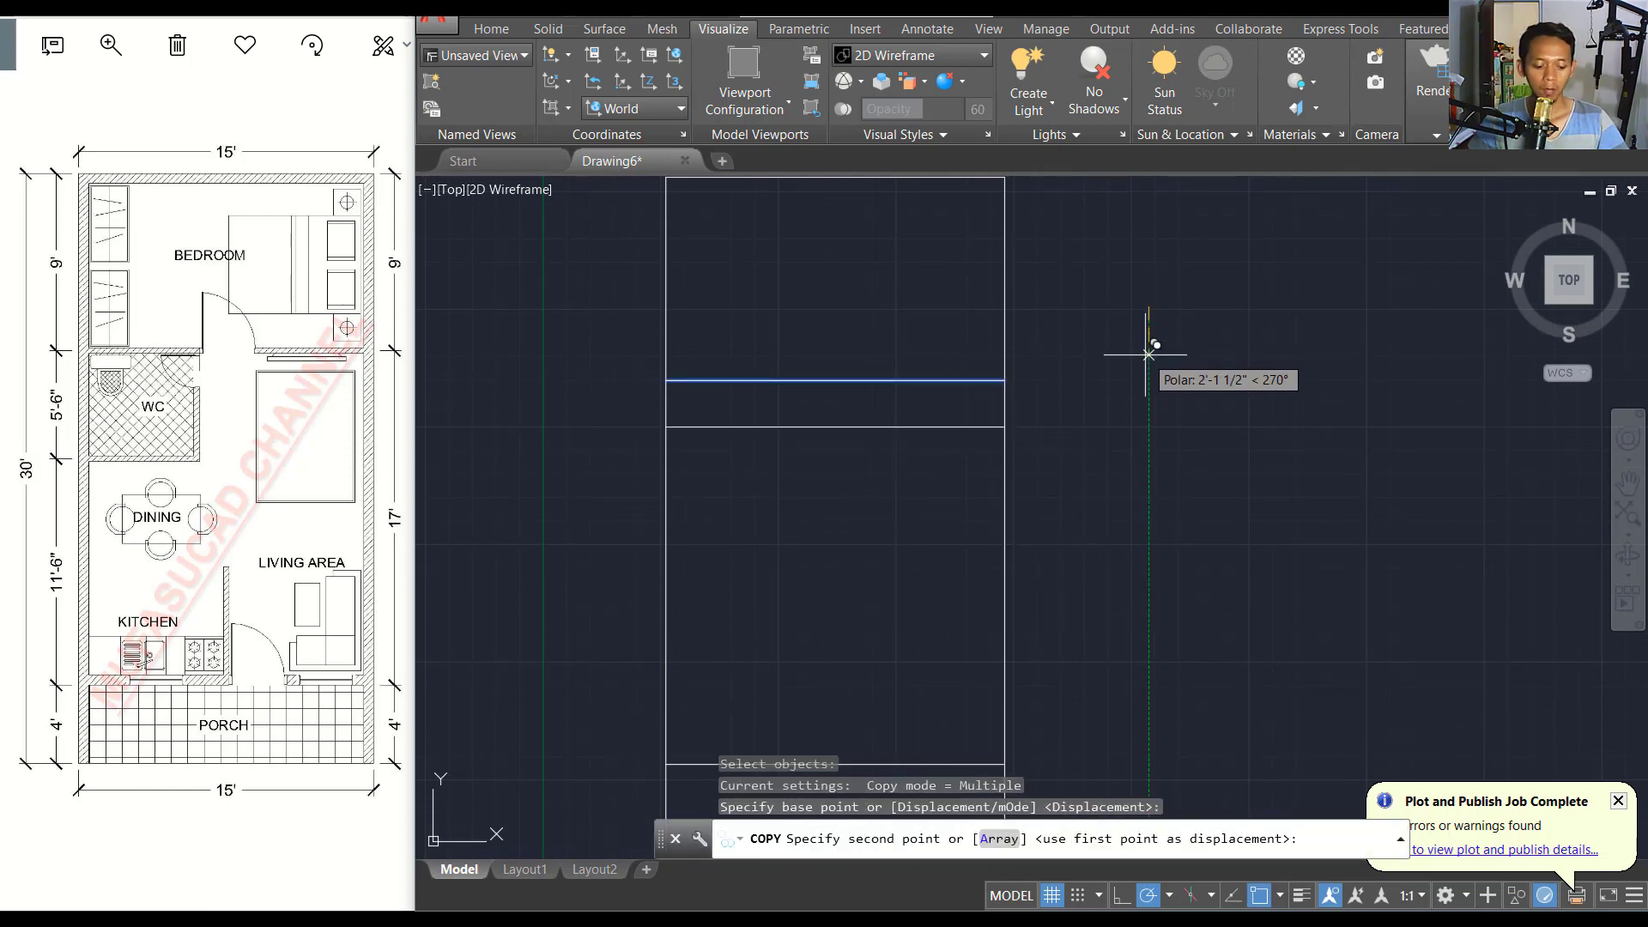
type("5")
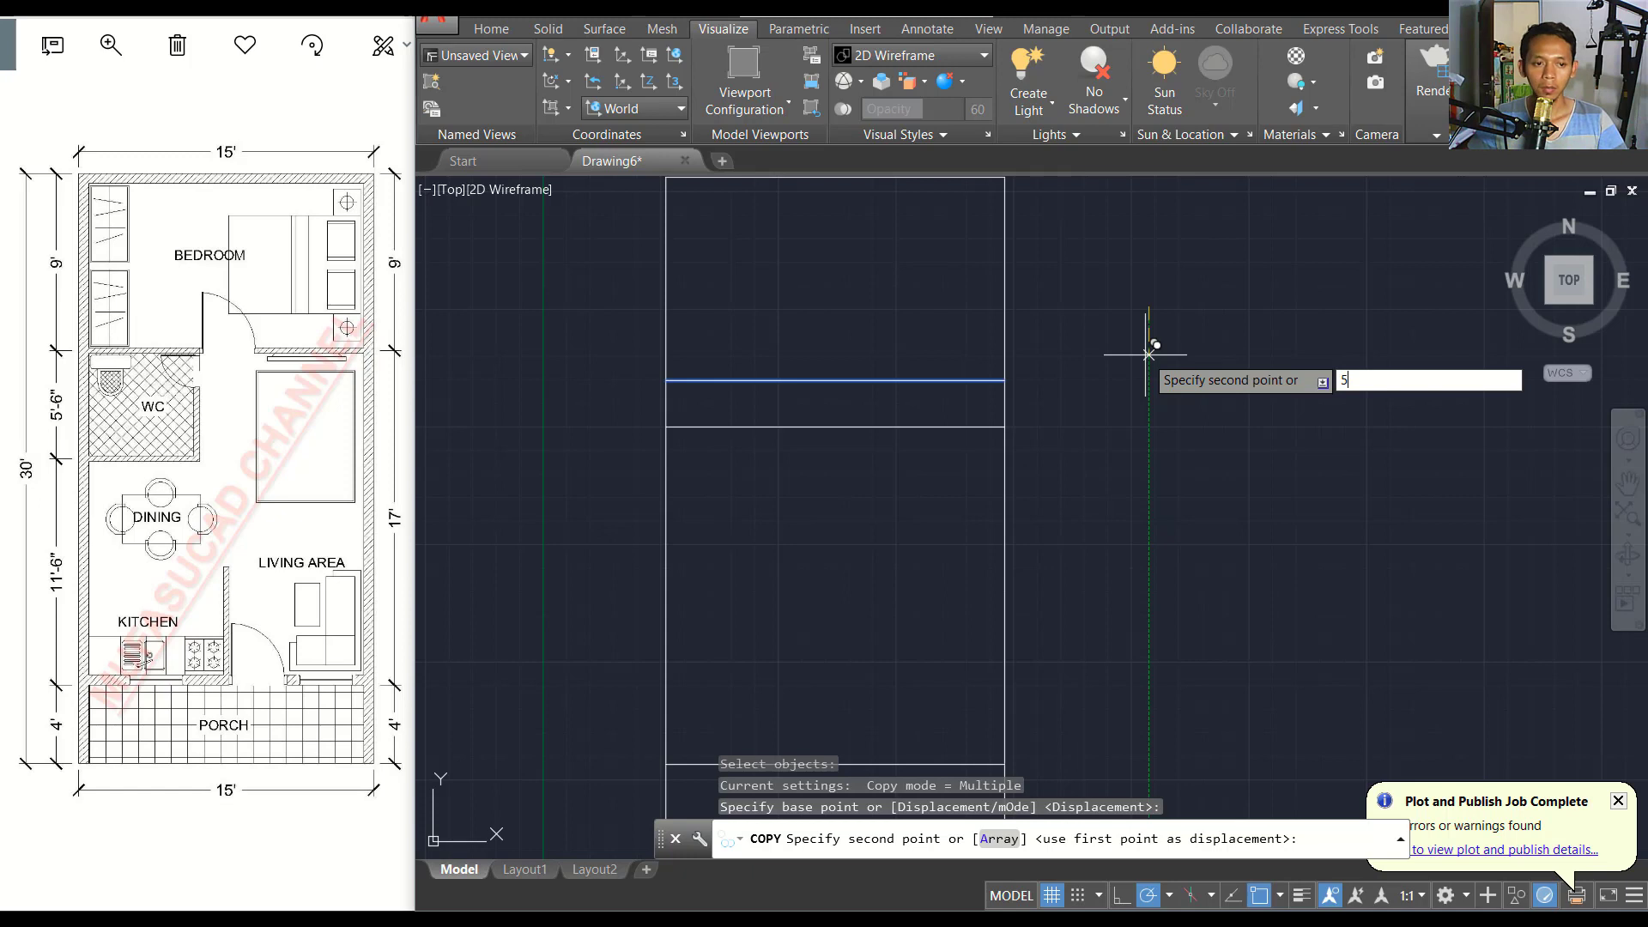
type("'6\"")
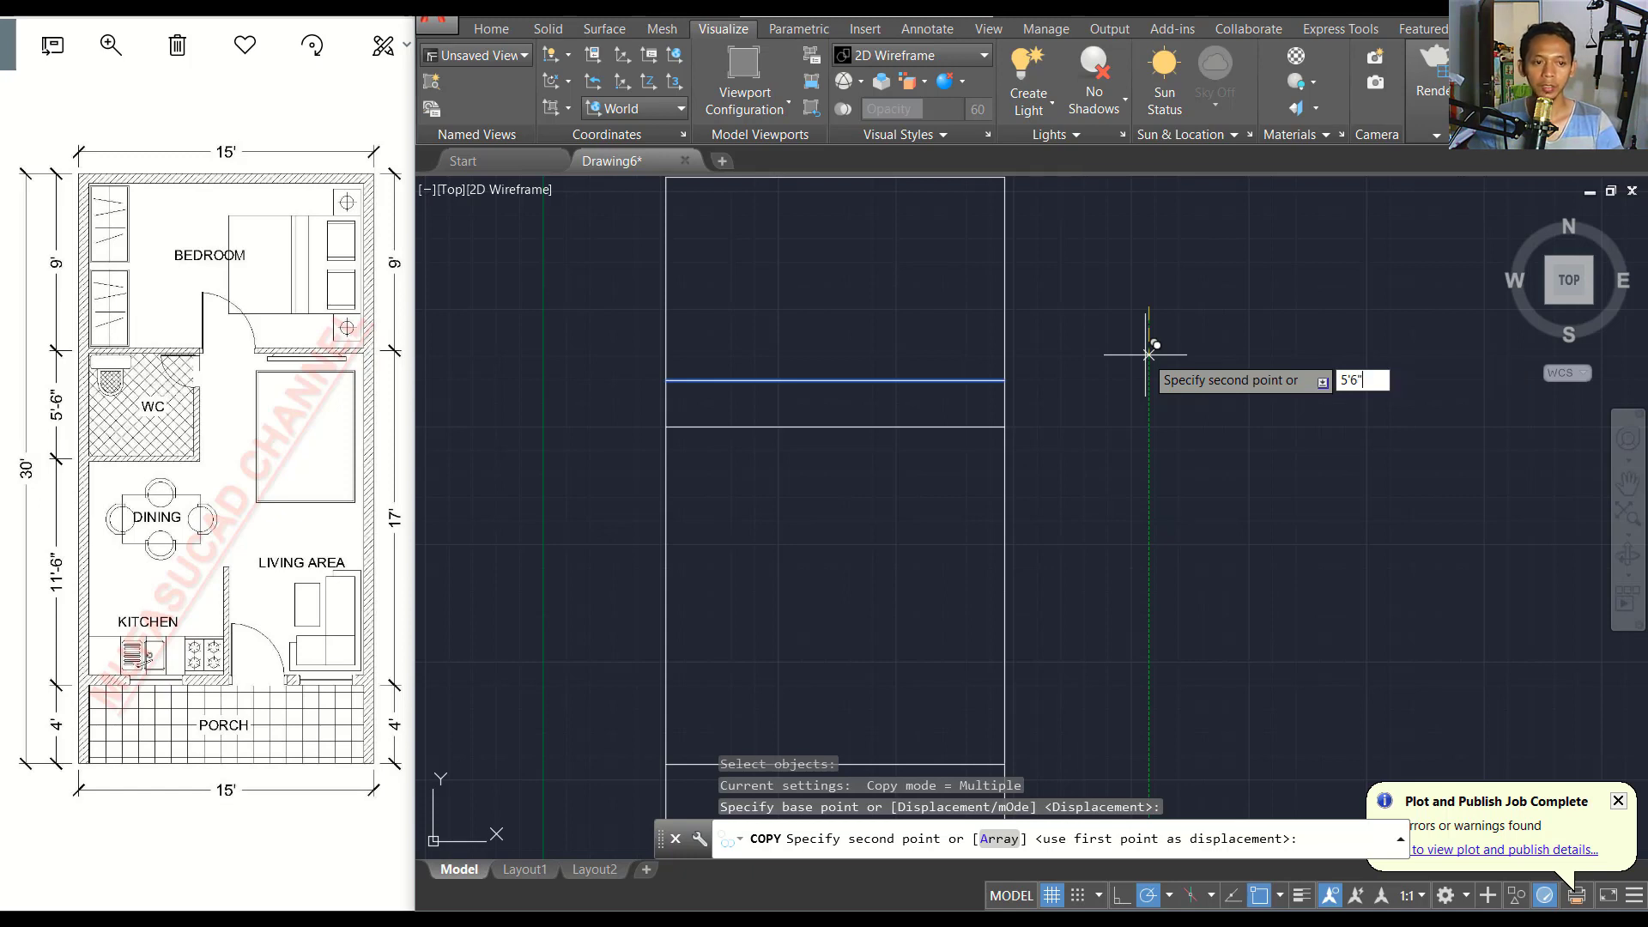
key("Return")
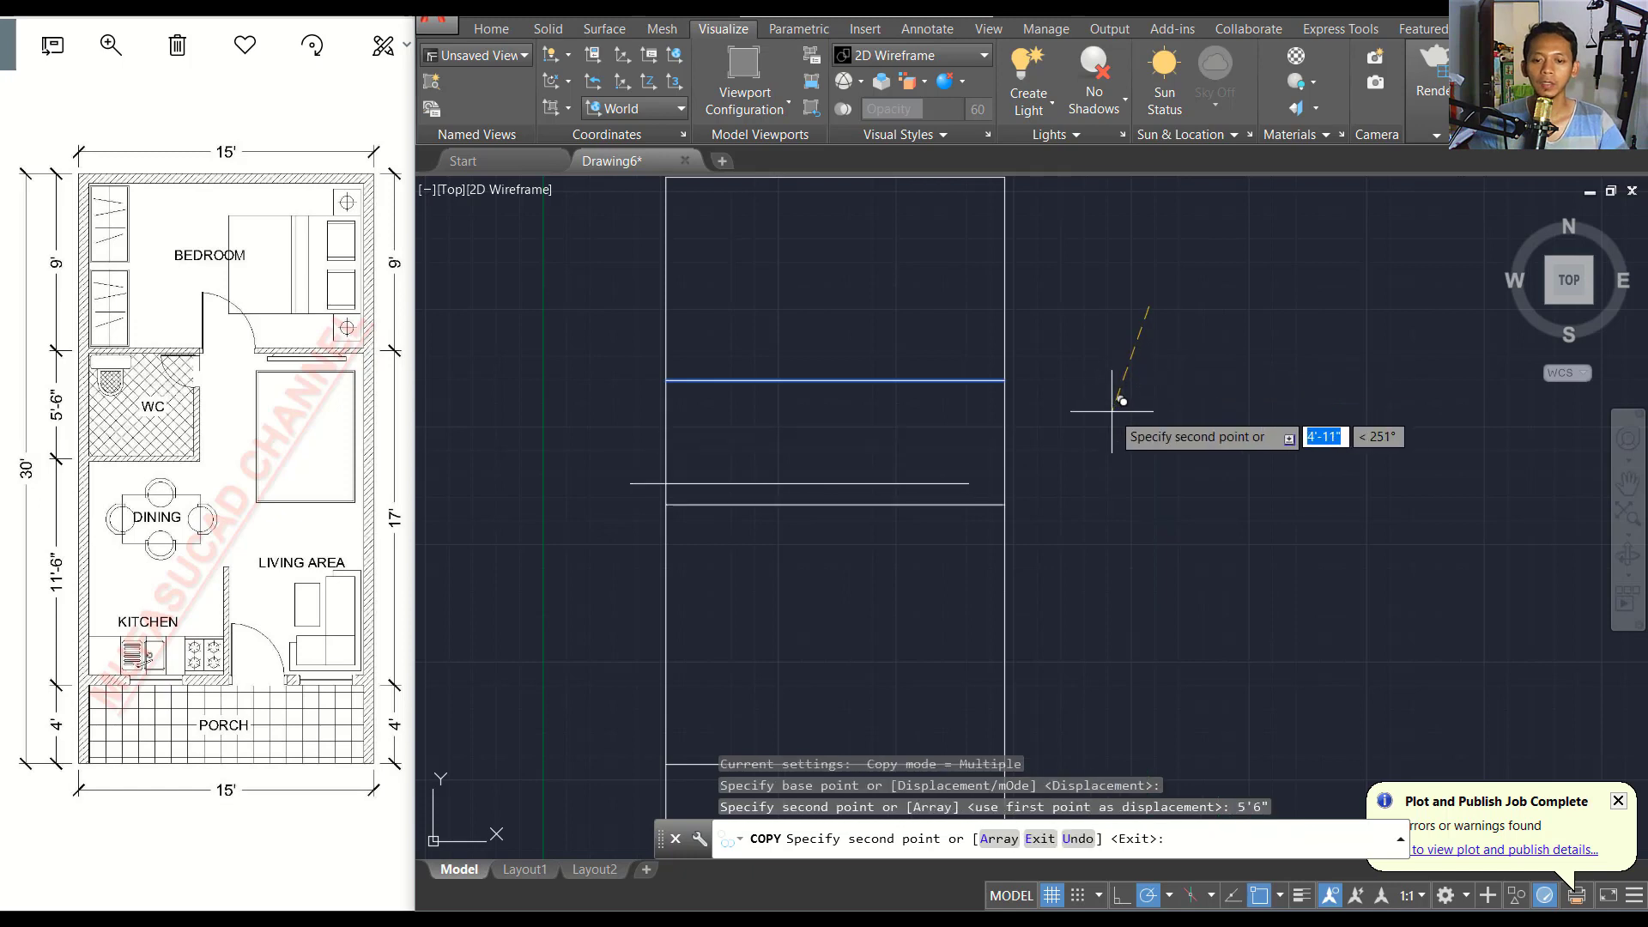
key("Return")
middle_click_drag(811, 442, 853, 416)
Copy the left wall 6' to the right as a vertical partition.
type("c")
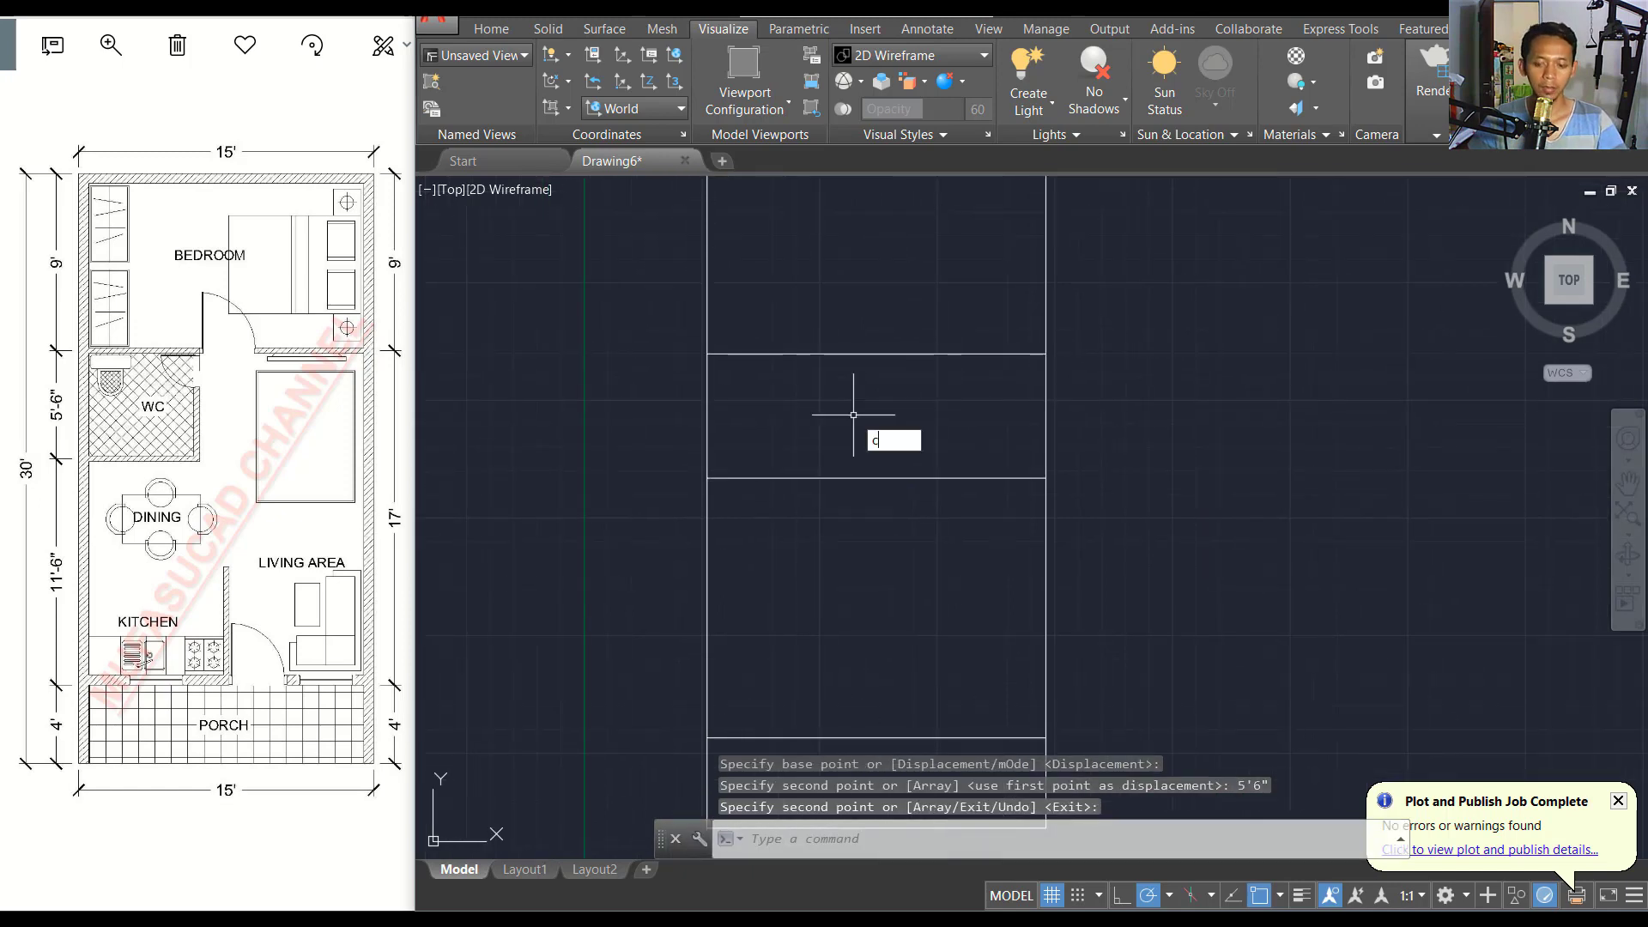
type("t o")
key("Return")
left_click(781, 358)
left_click(697, 391)
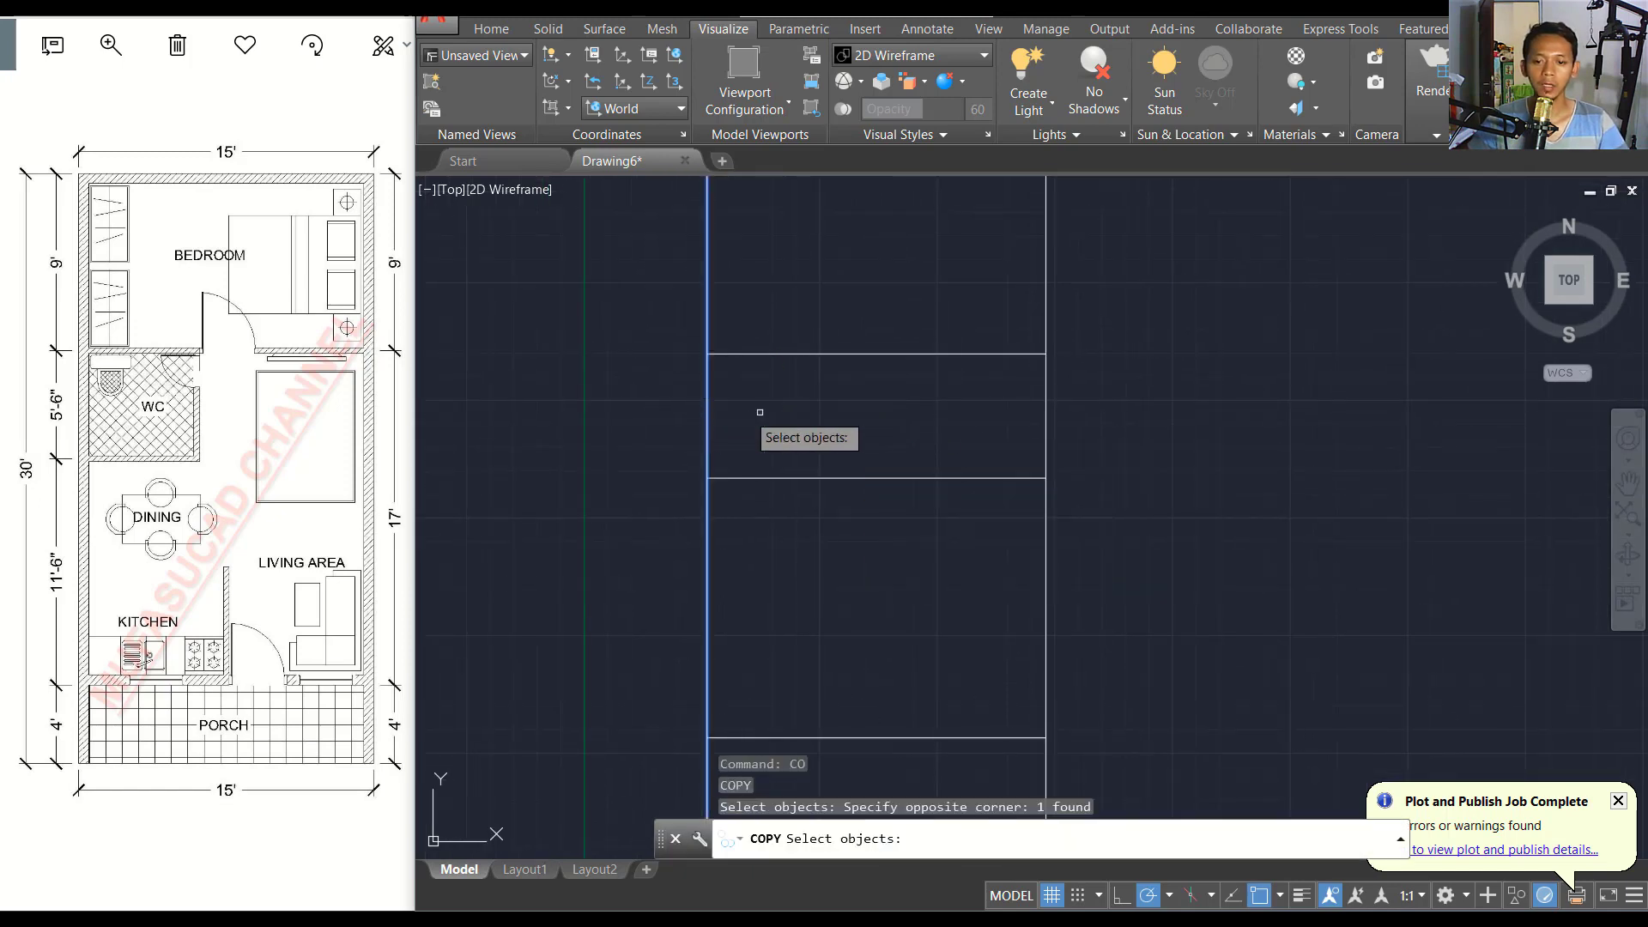
key("Return")
left_click(813, 412)
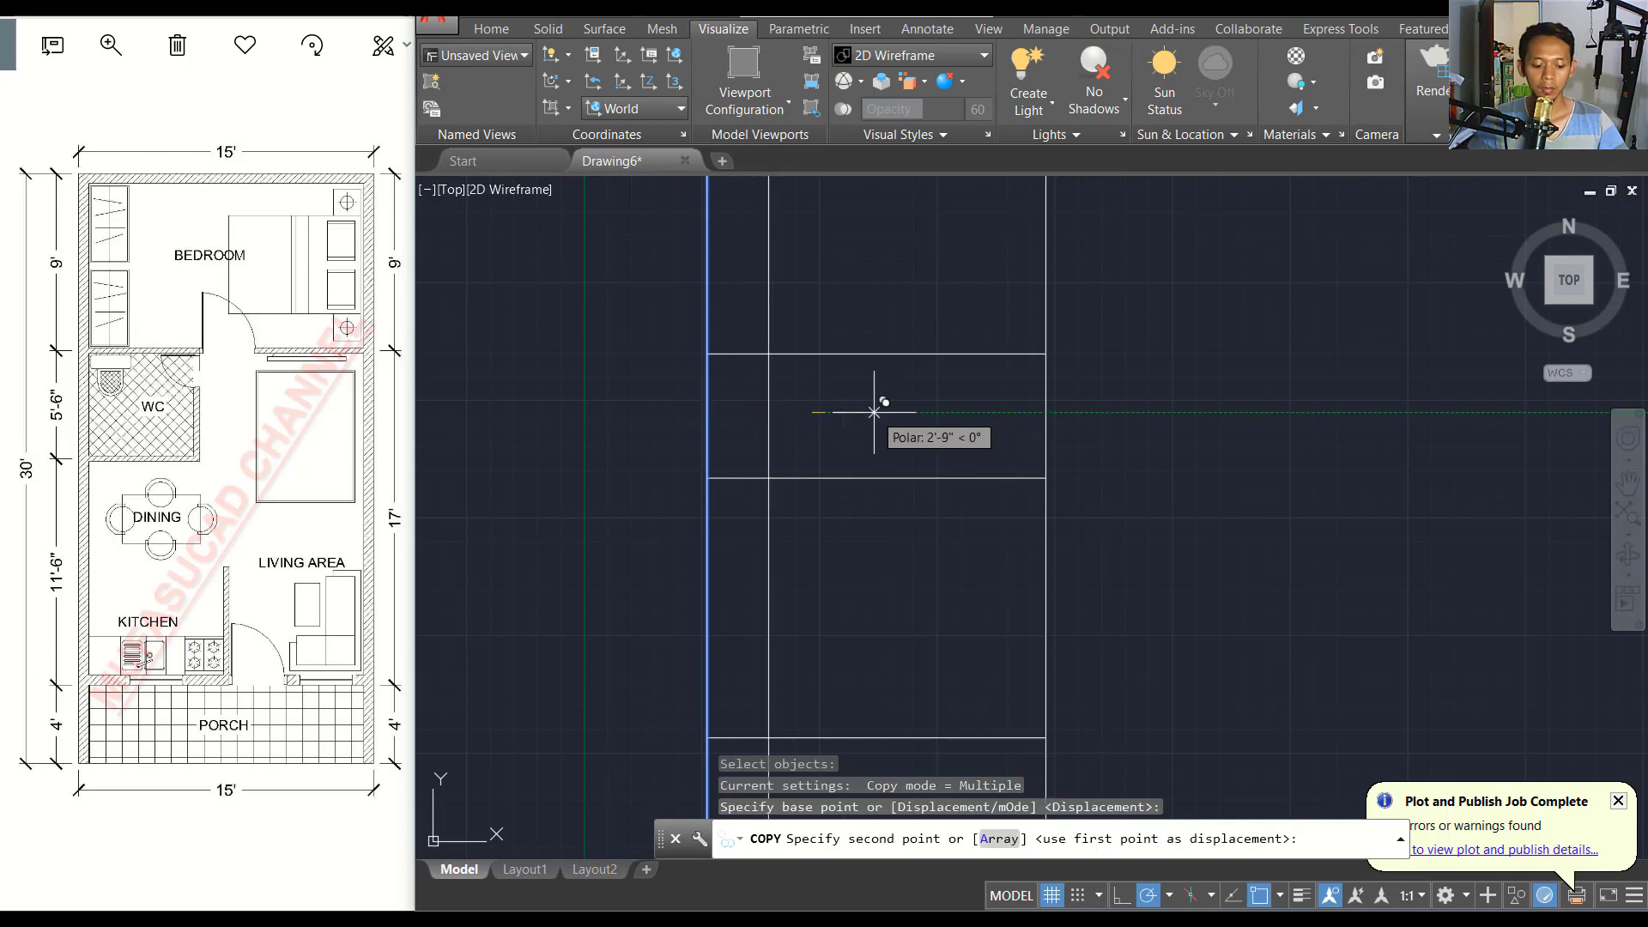
type("6")
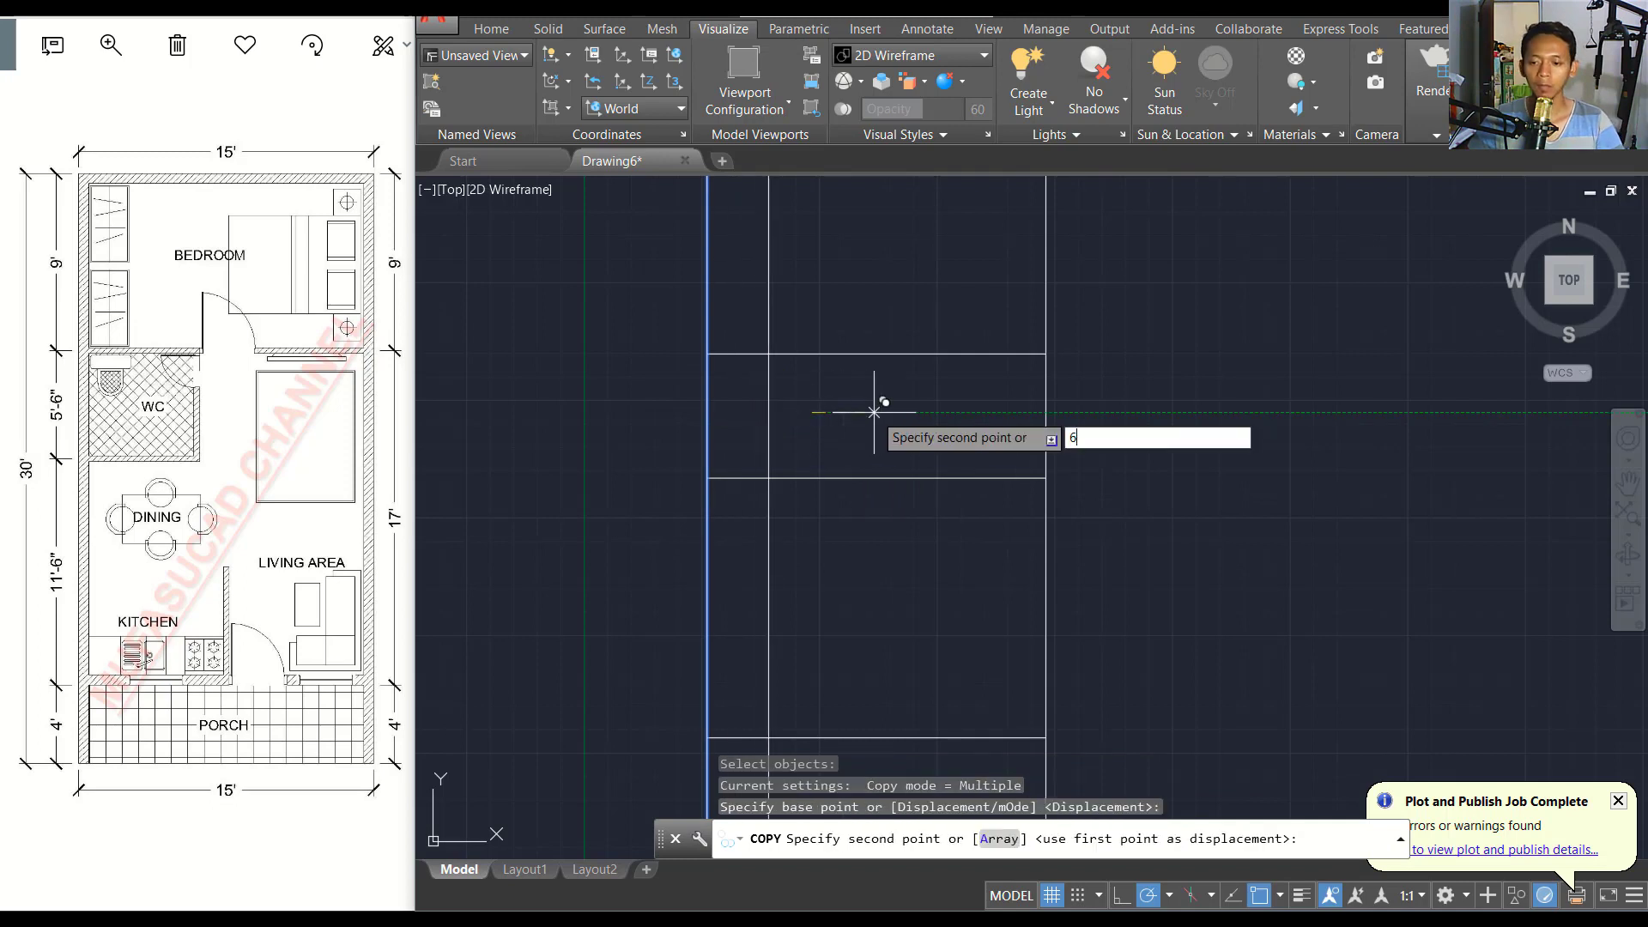
type("'")
key("Return")
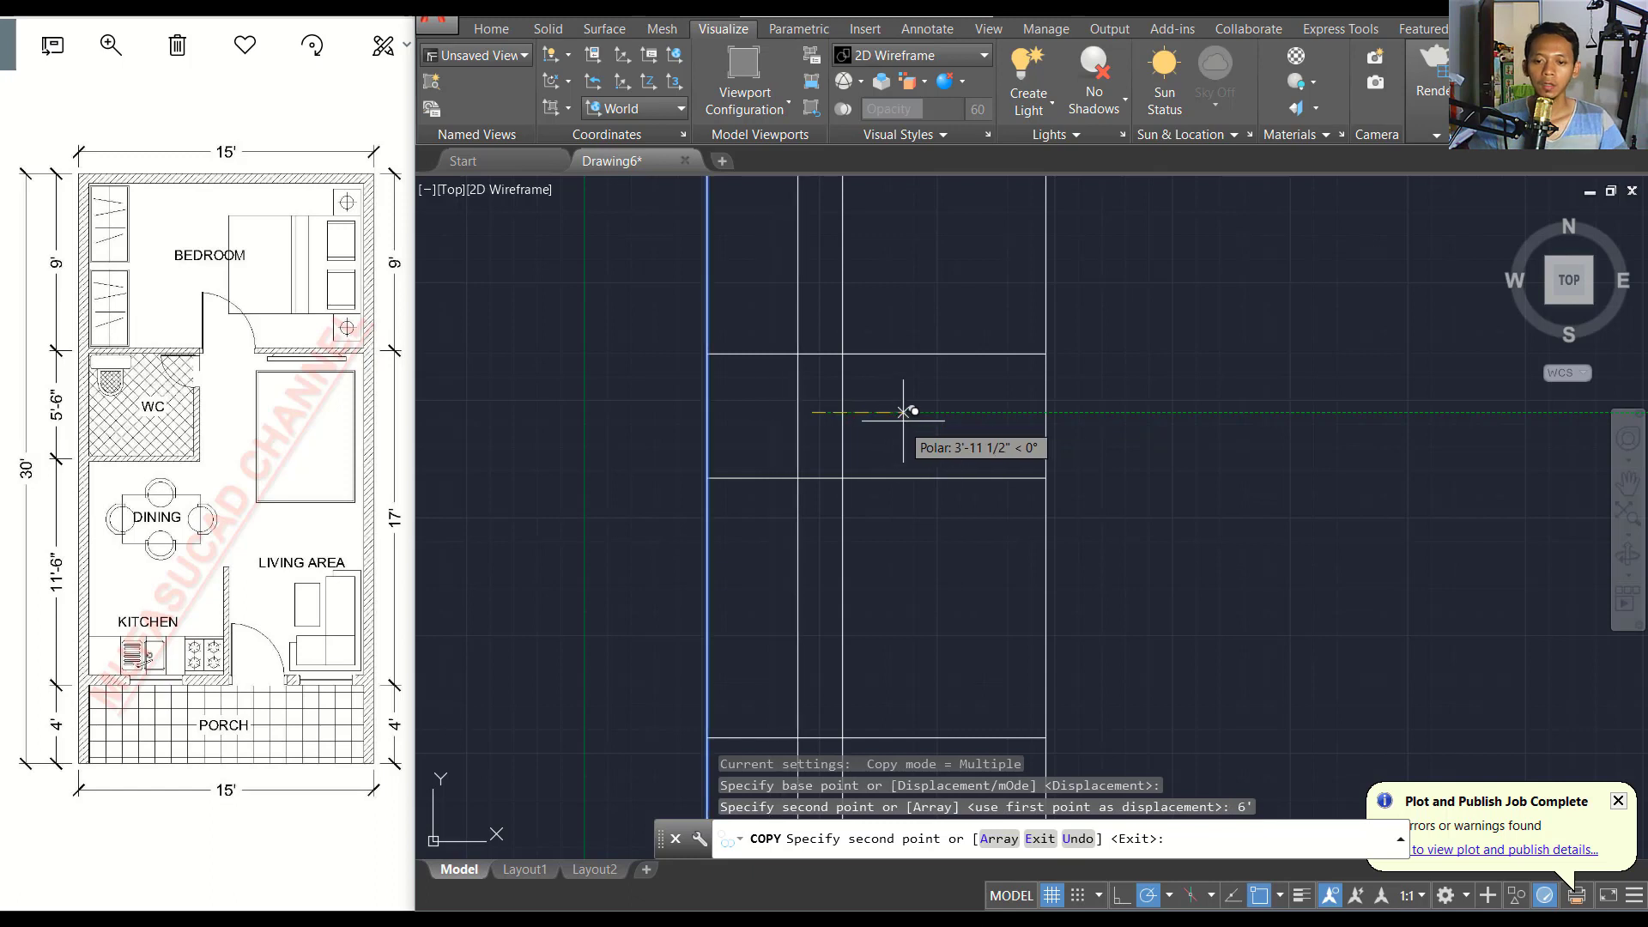
key("Return")
scroll(912, 423, "down", 2)
middle_click_drag(913, 422, 875, 402)
Trim the extra partition segments so only the WC box remains on the left.
type("ts o")
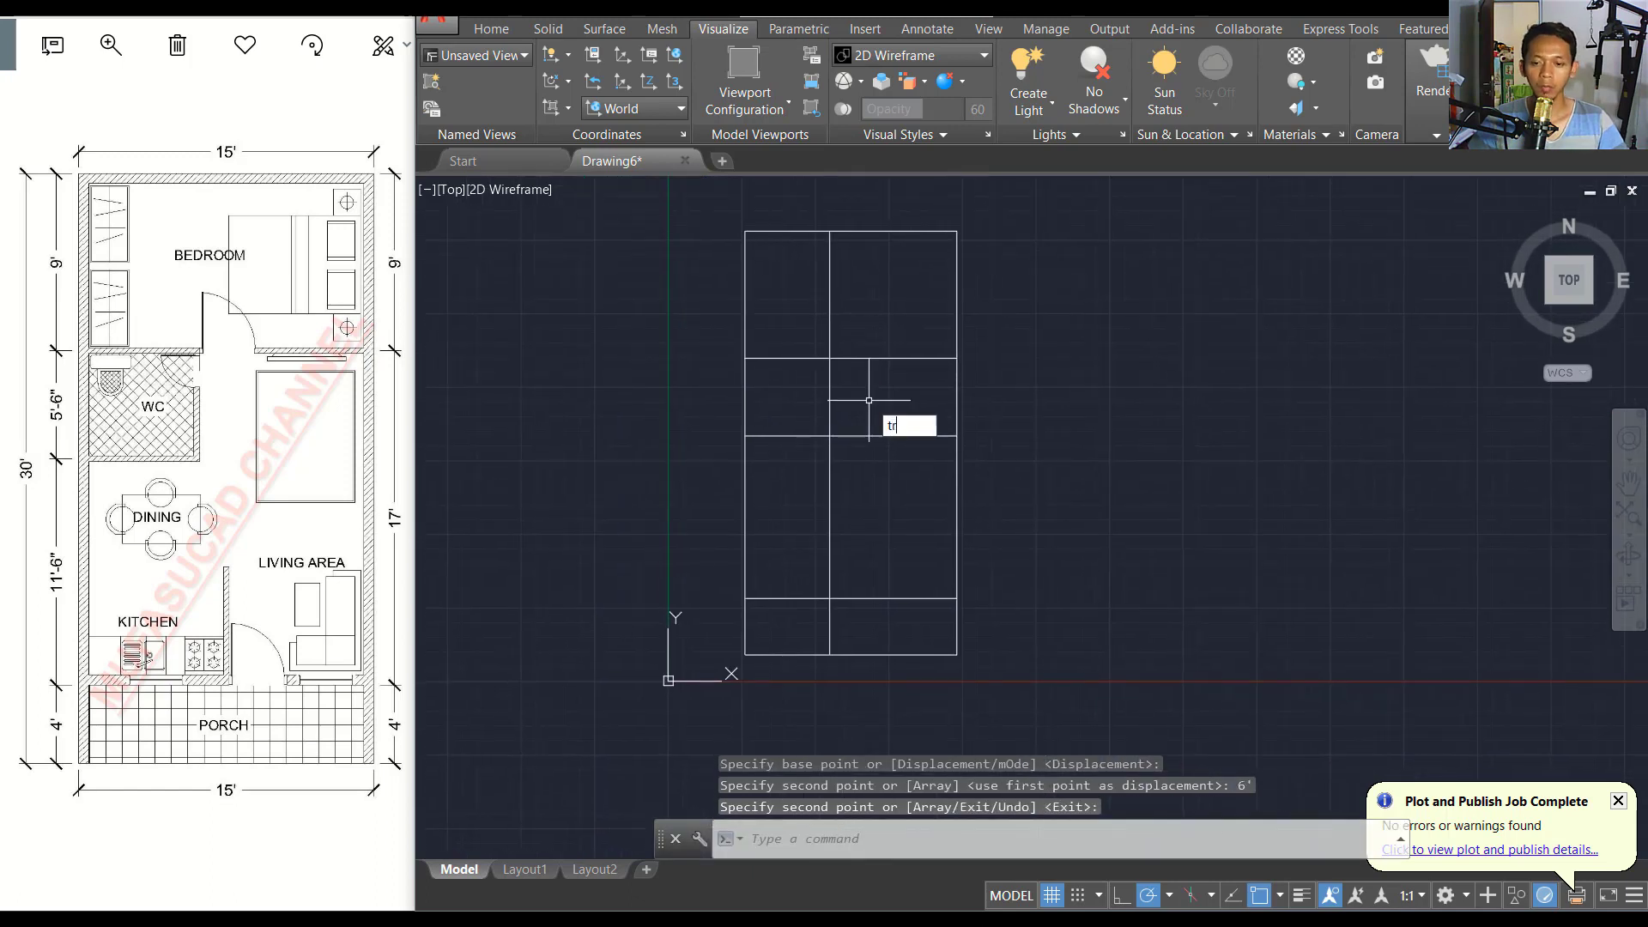
type("r")
key("Return")
key("Return")
left_click(868, 269)
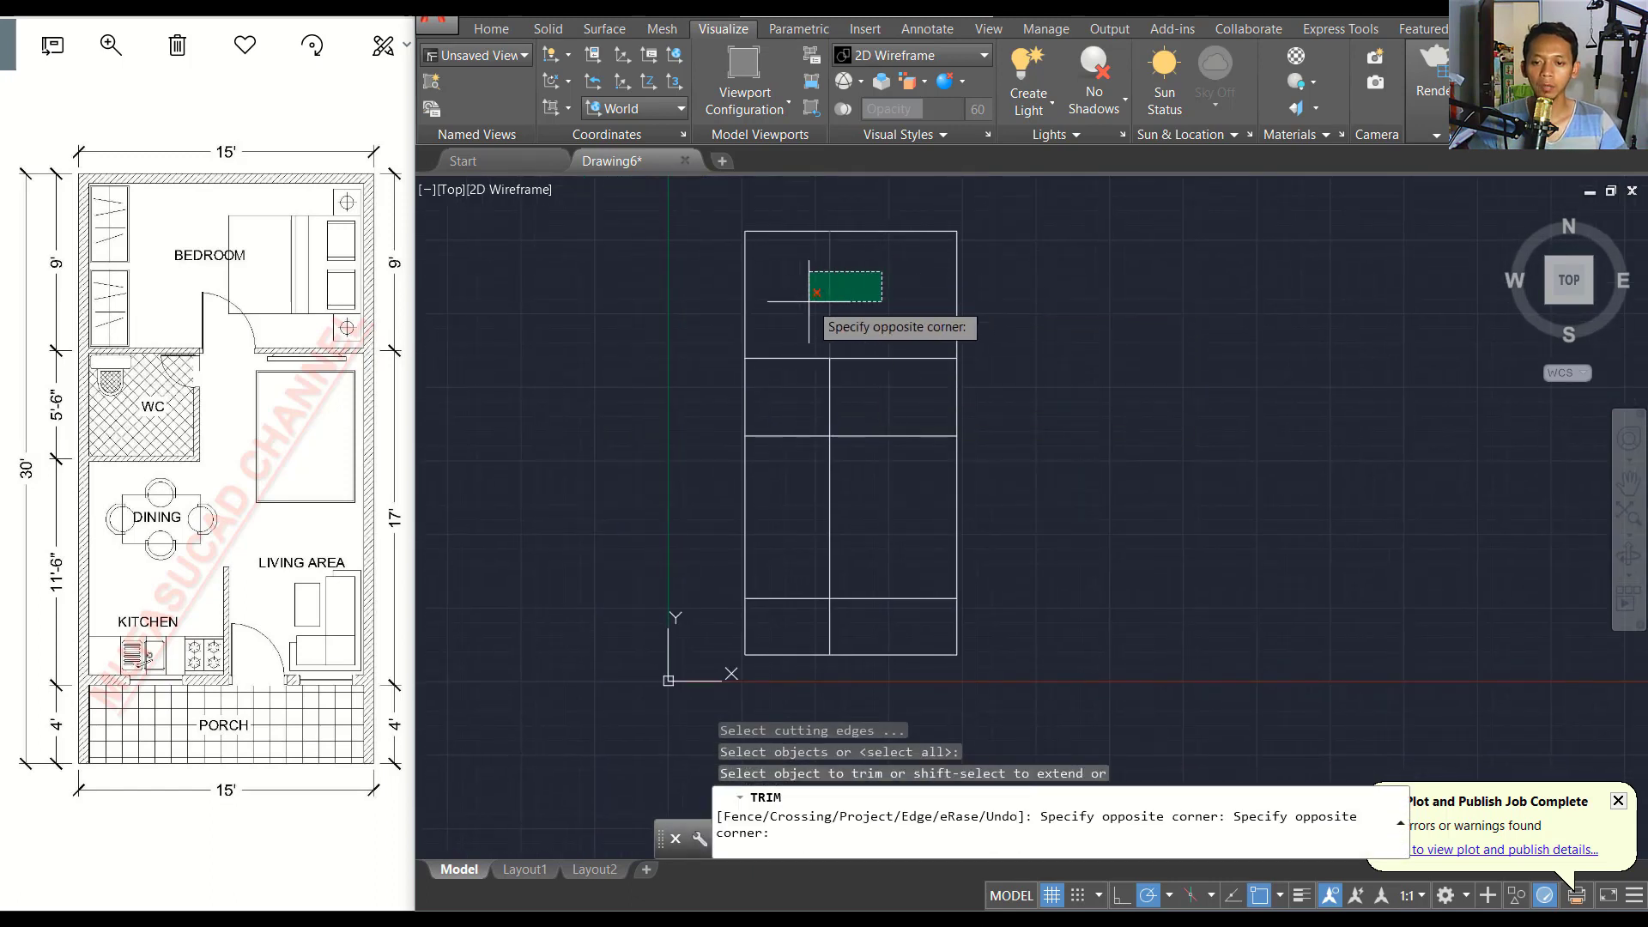
left_click(803, 294)
left_click(830, 640)
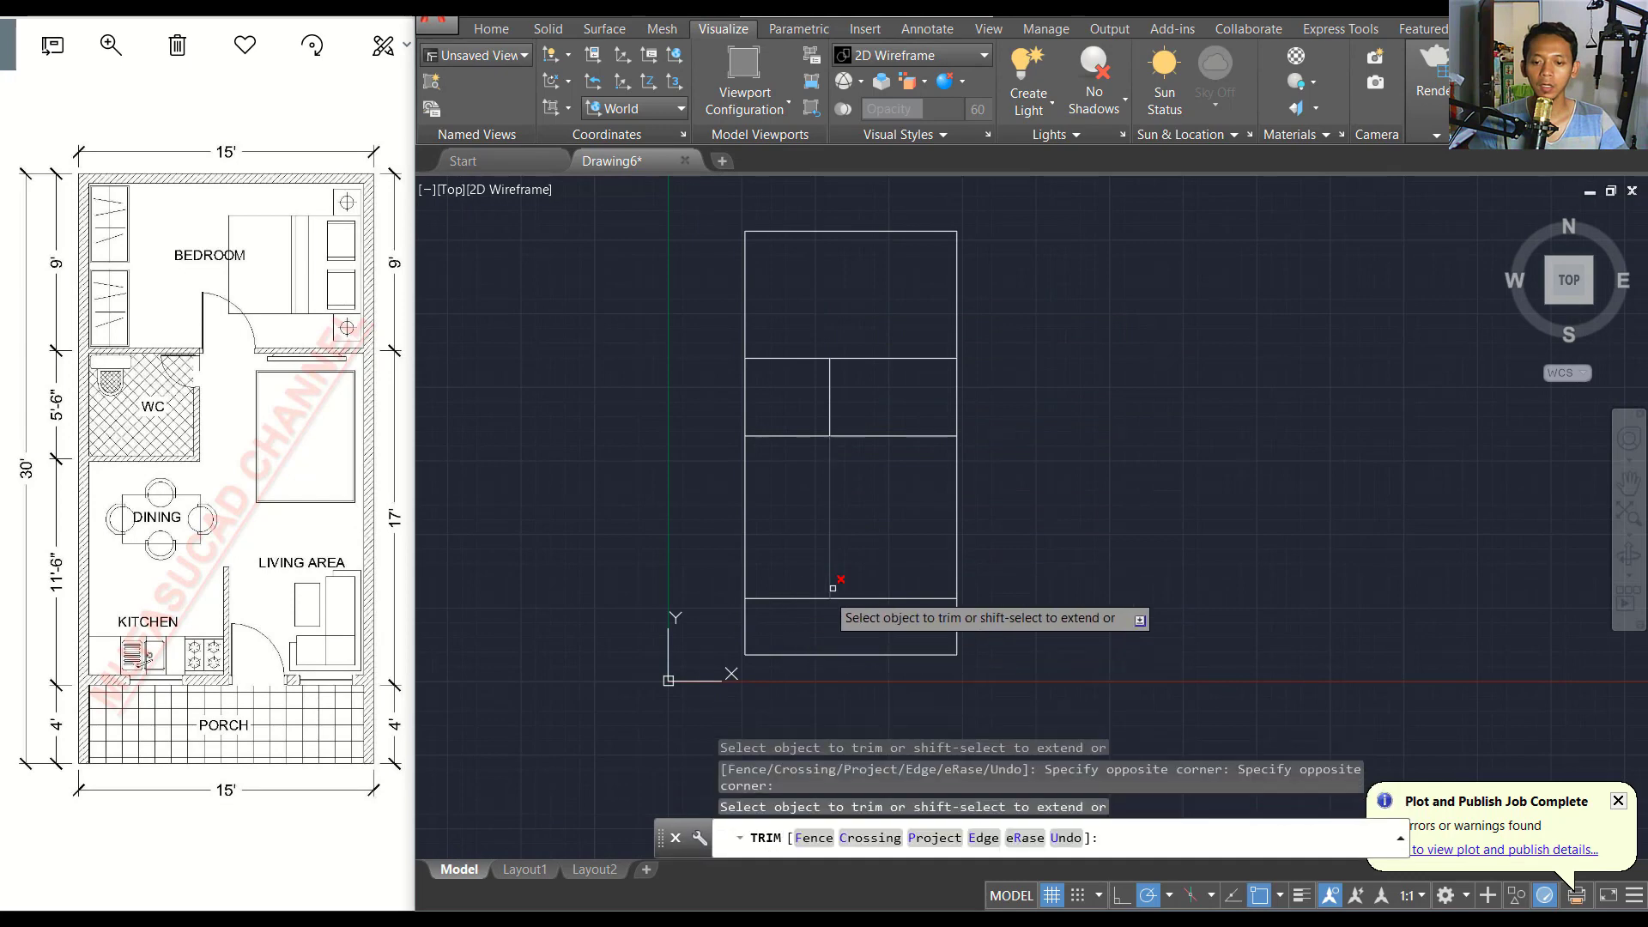
left_click(811, 545)
left_click(931, 464)
left_click(876, 397)
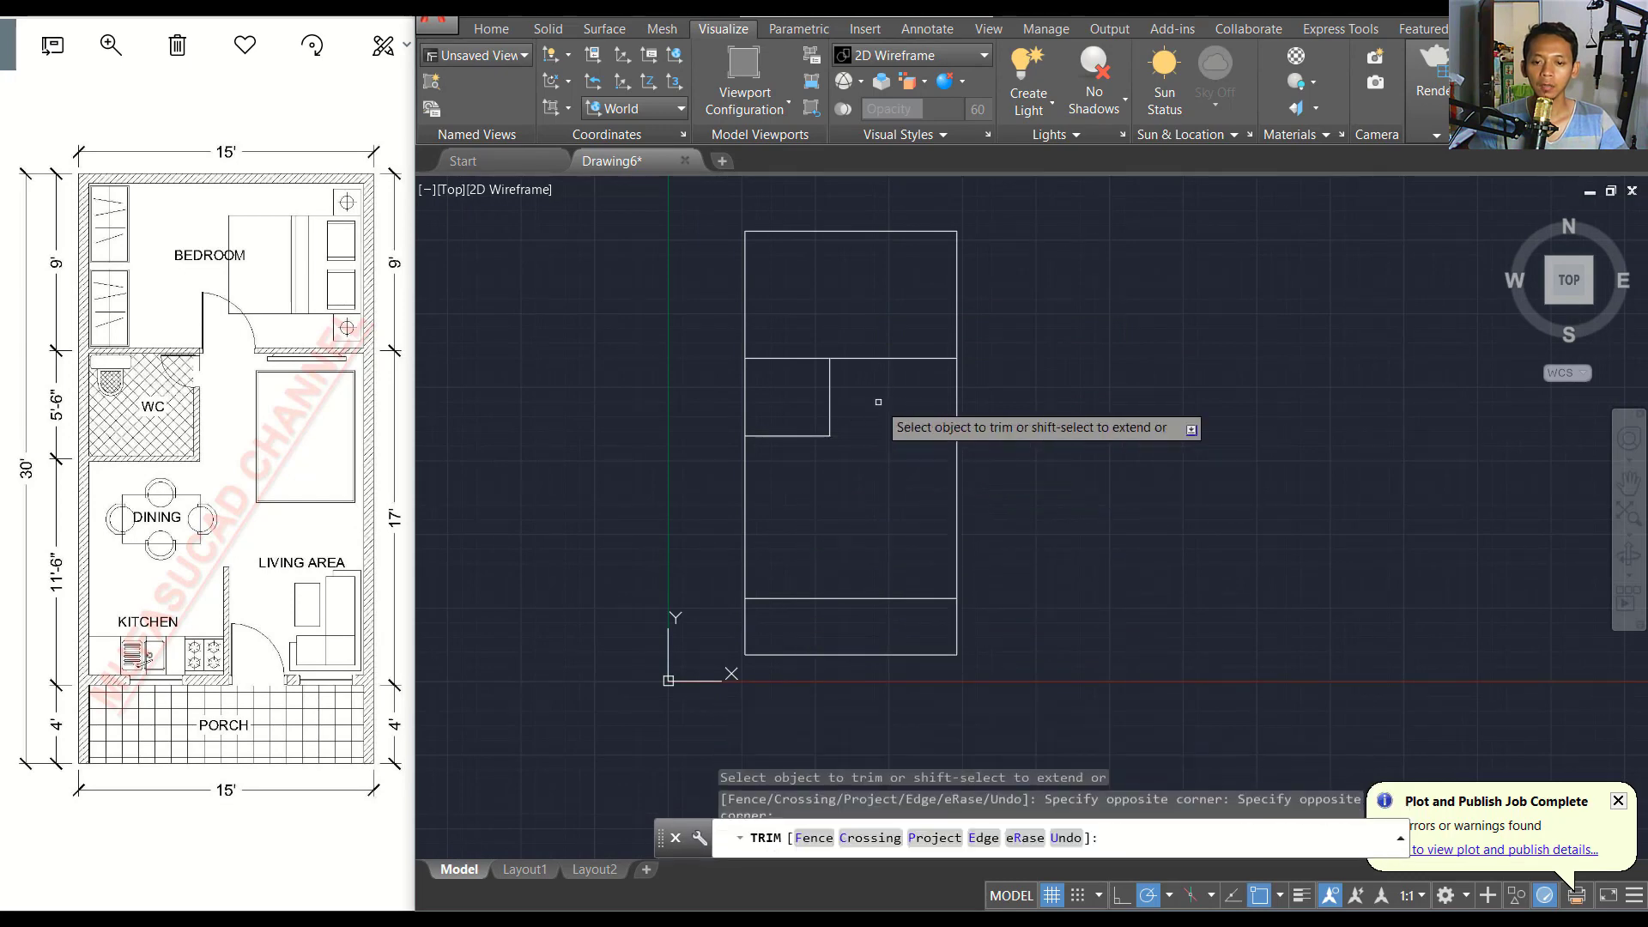
key("Return")
scroll(878, 516, "up", 2)
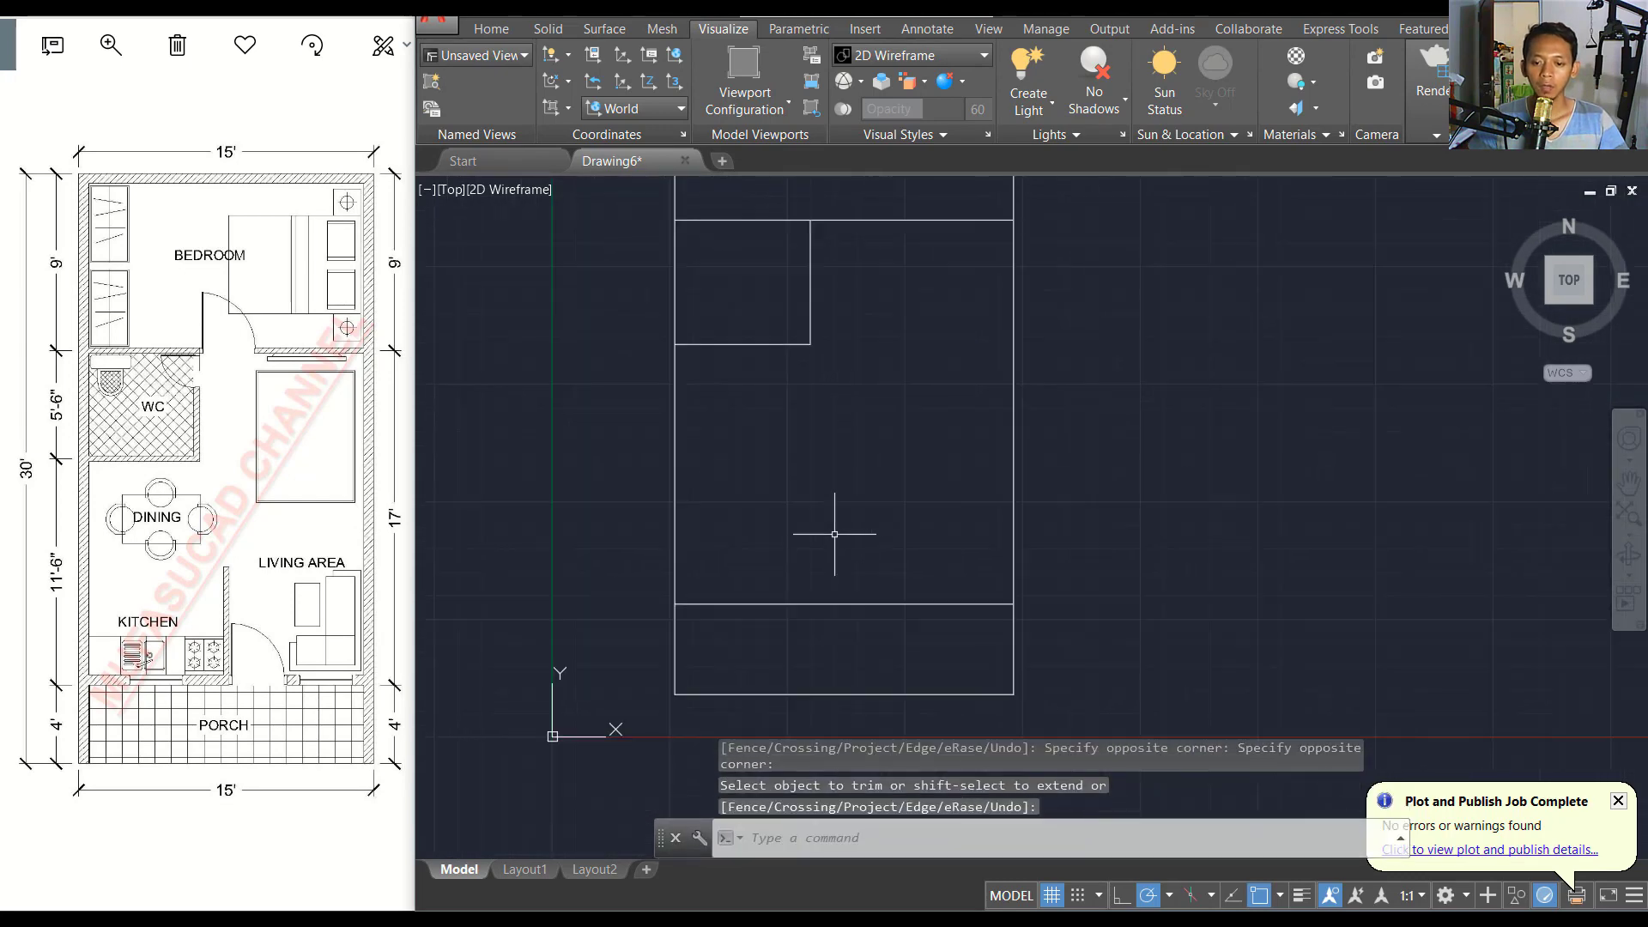
type("l")
Draw a 6' vertical wall line up from the porch line's midpoint.
key("Return")
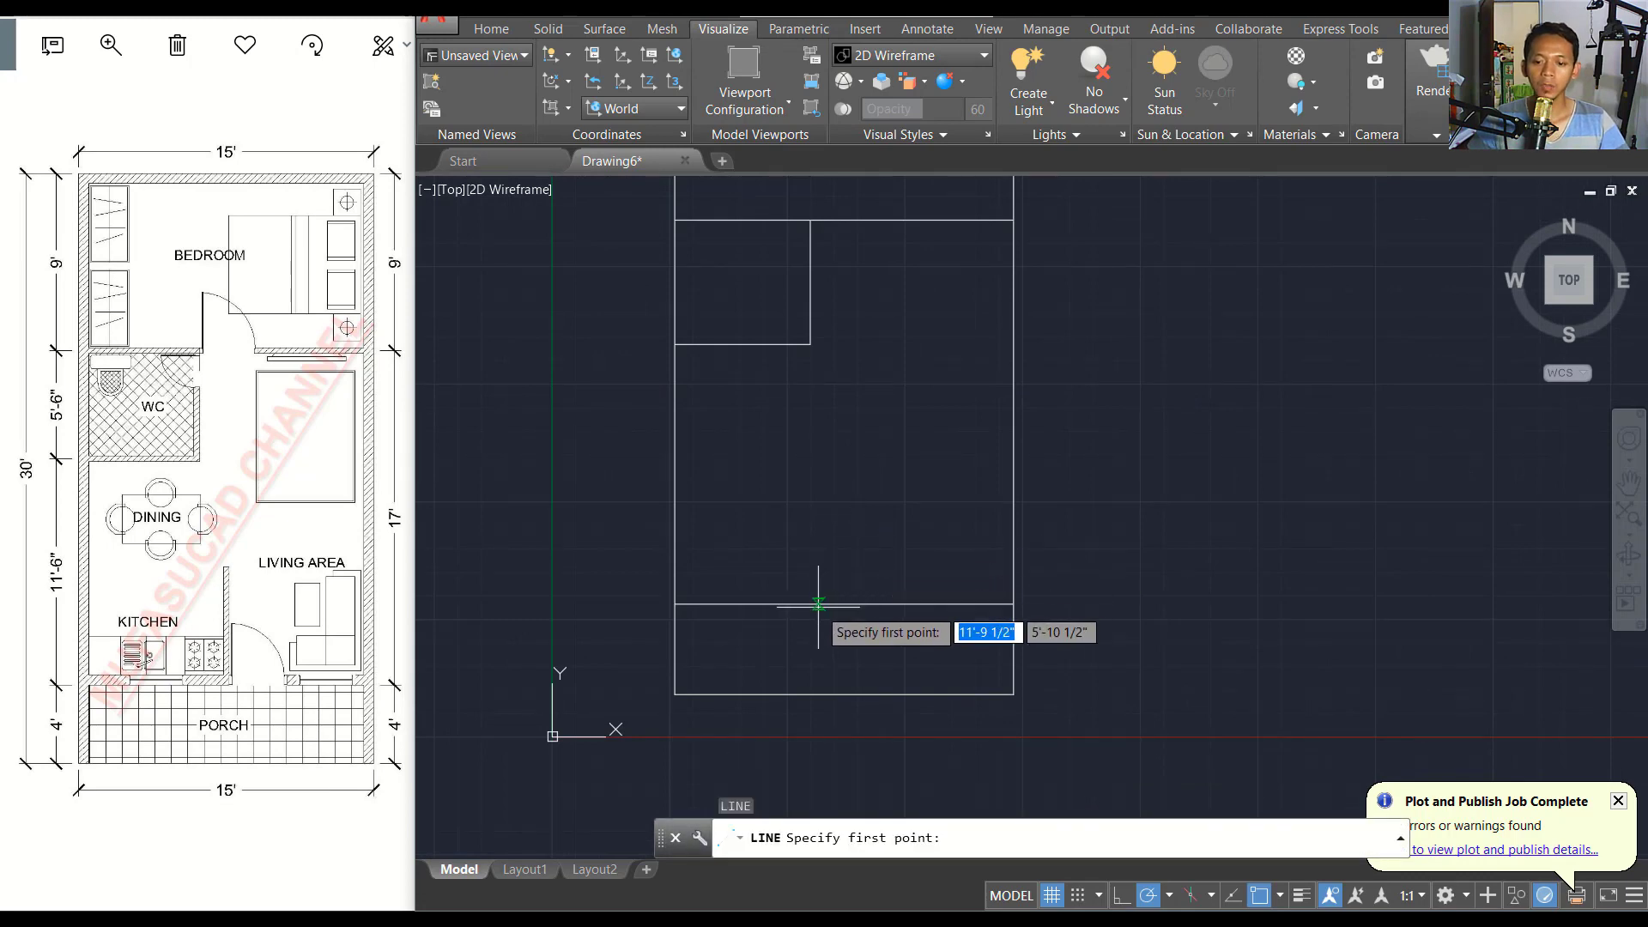
left_click(844, 604)
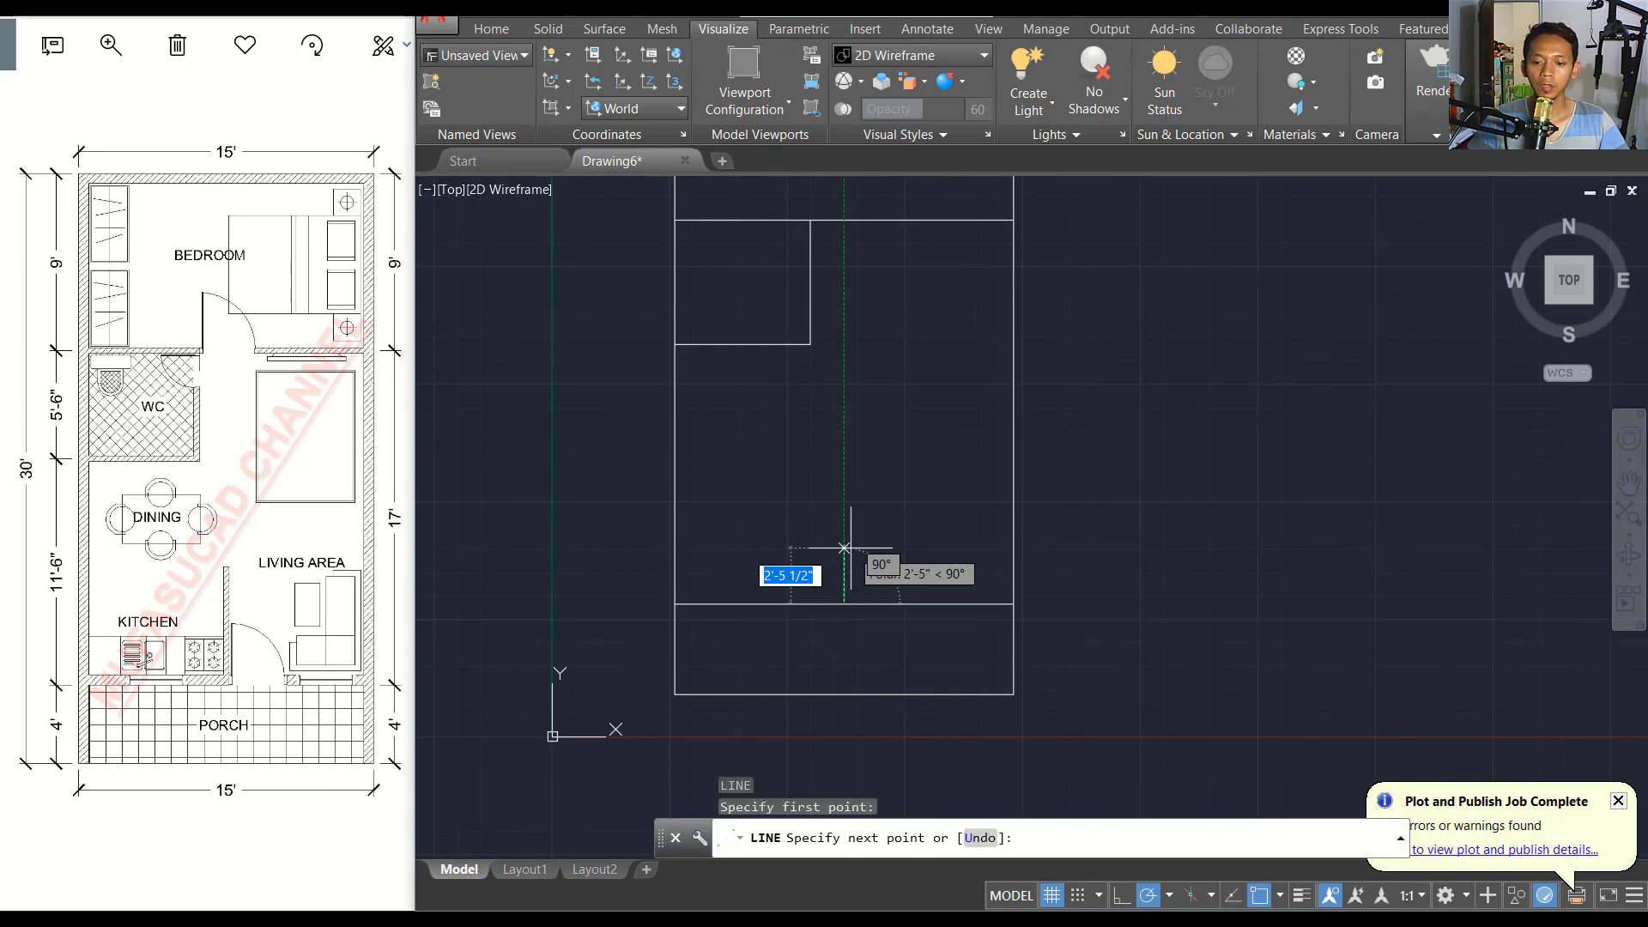
type("6'")
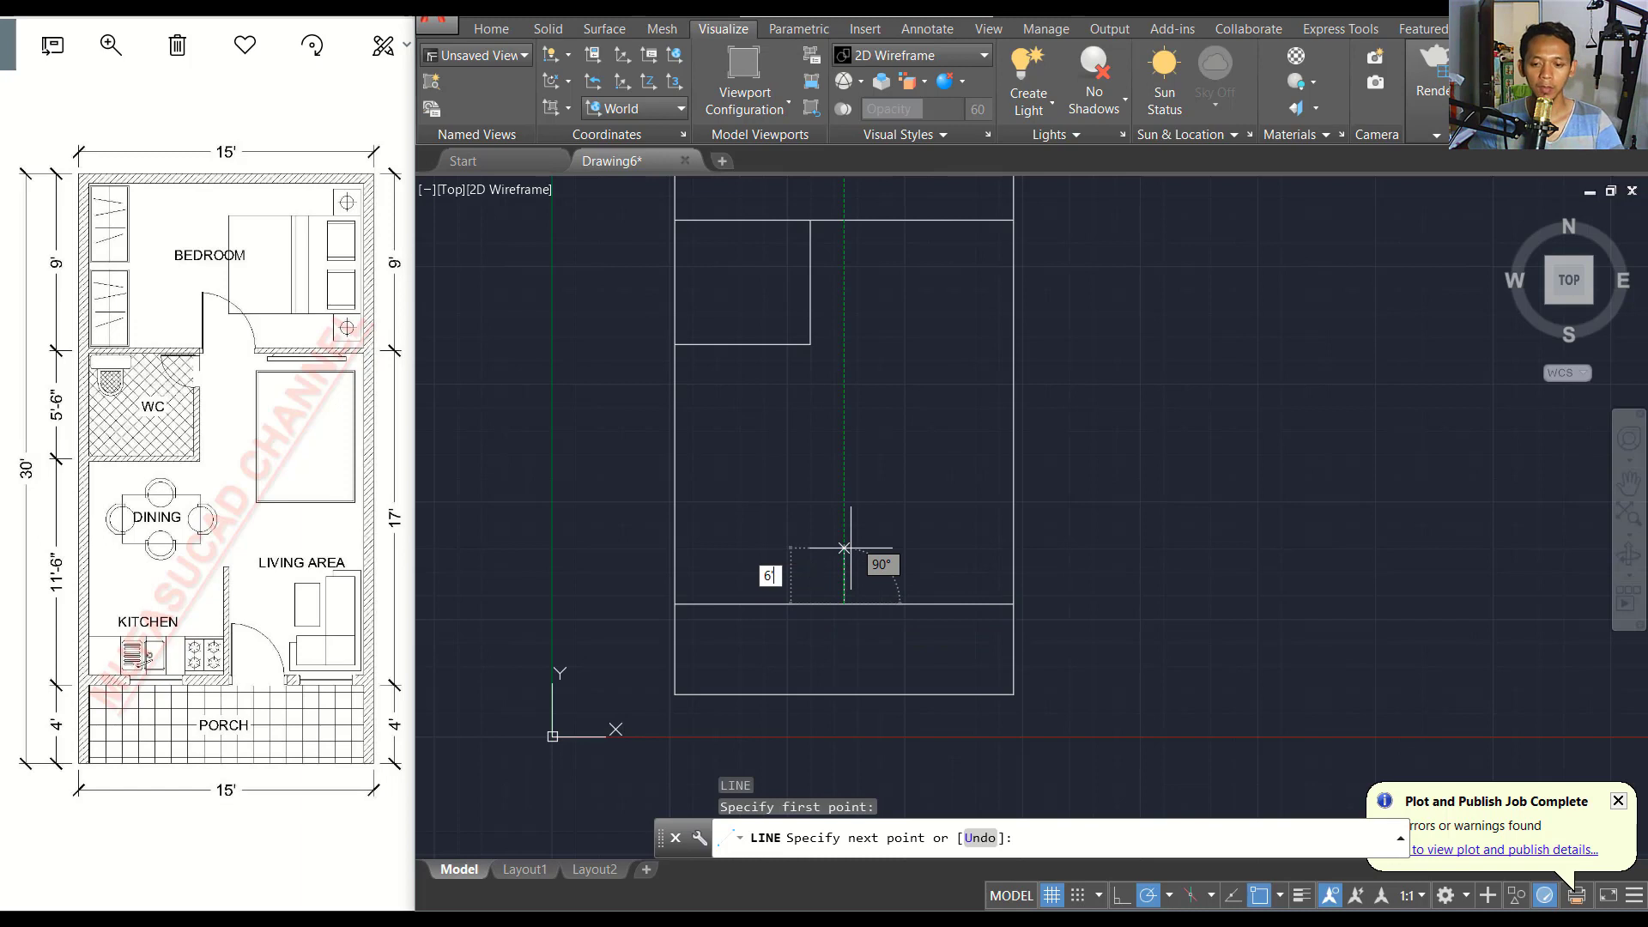
key("Return")
key("Return")
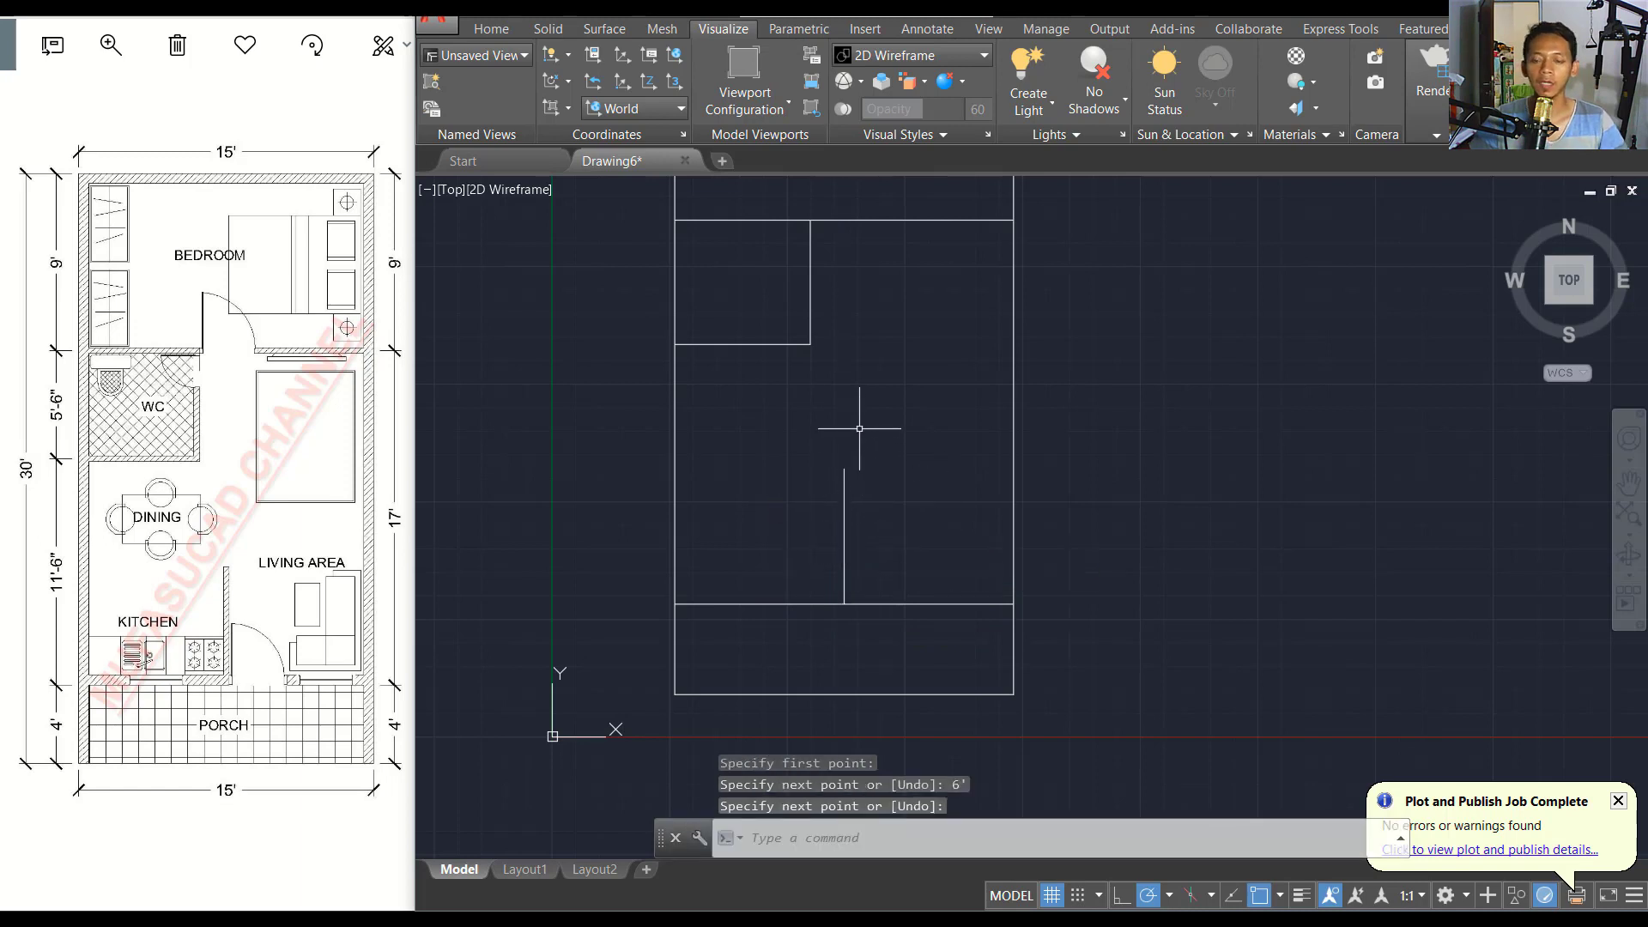
middle_click_drag(857, 434, 850, 479)
scroll(883, 441, "down", 2)
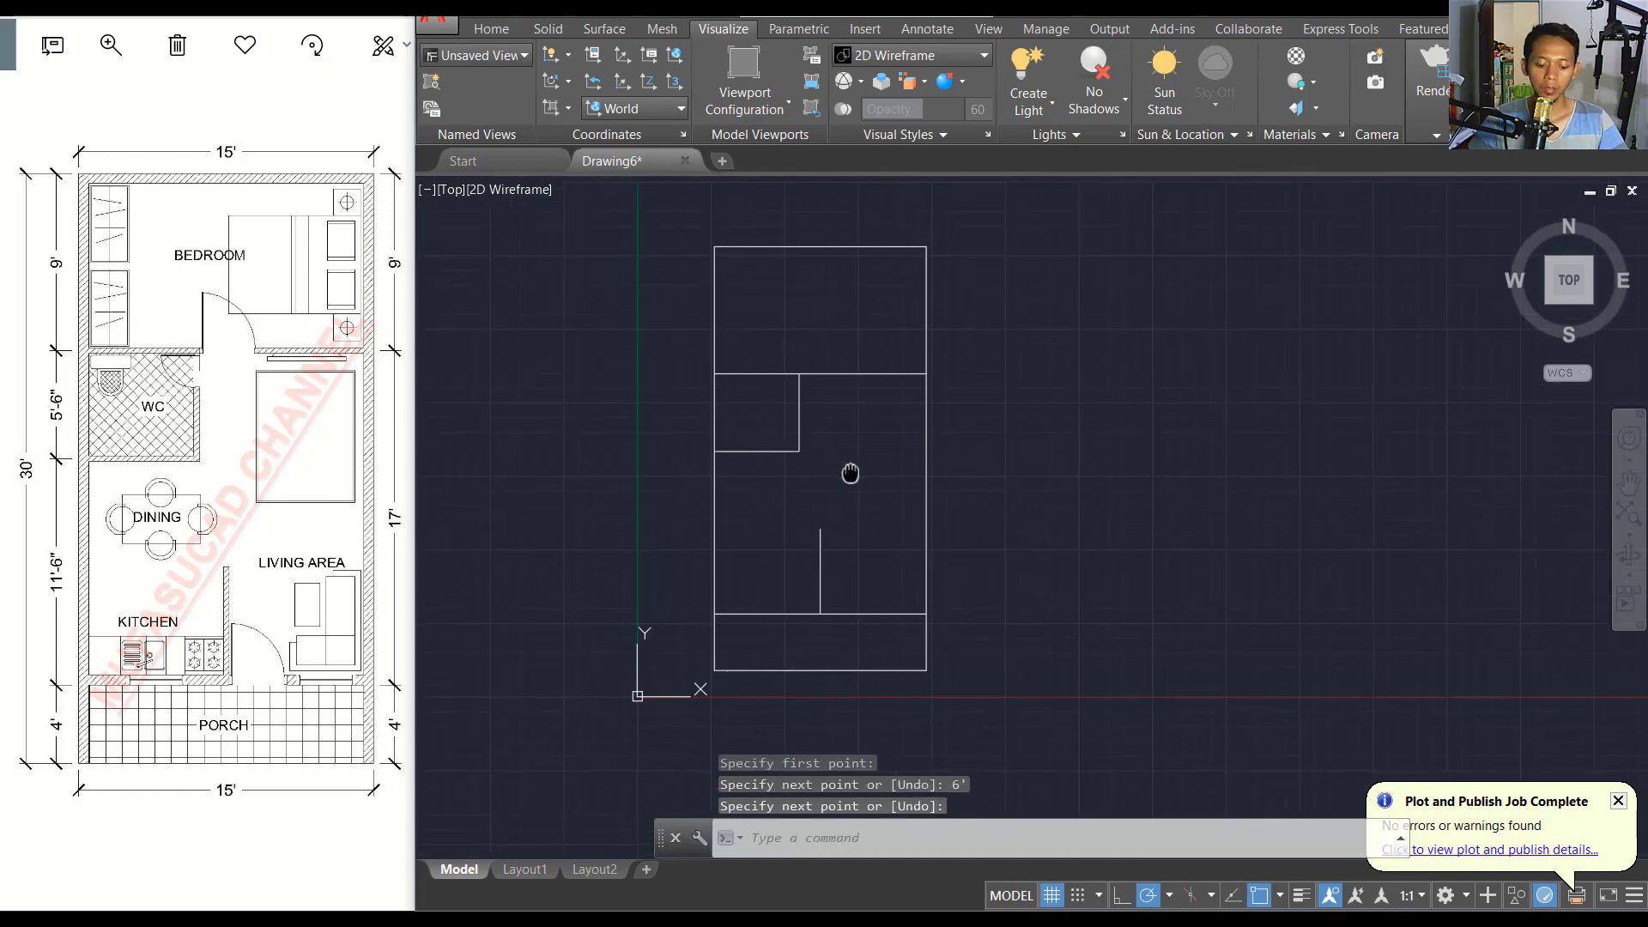
Join the WC wall lines and the top outline lines into polylines.
type("j")
key("Return")
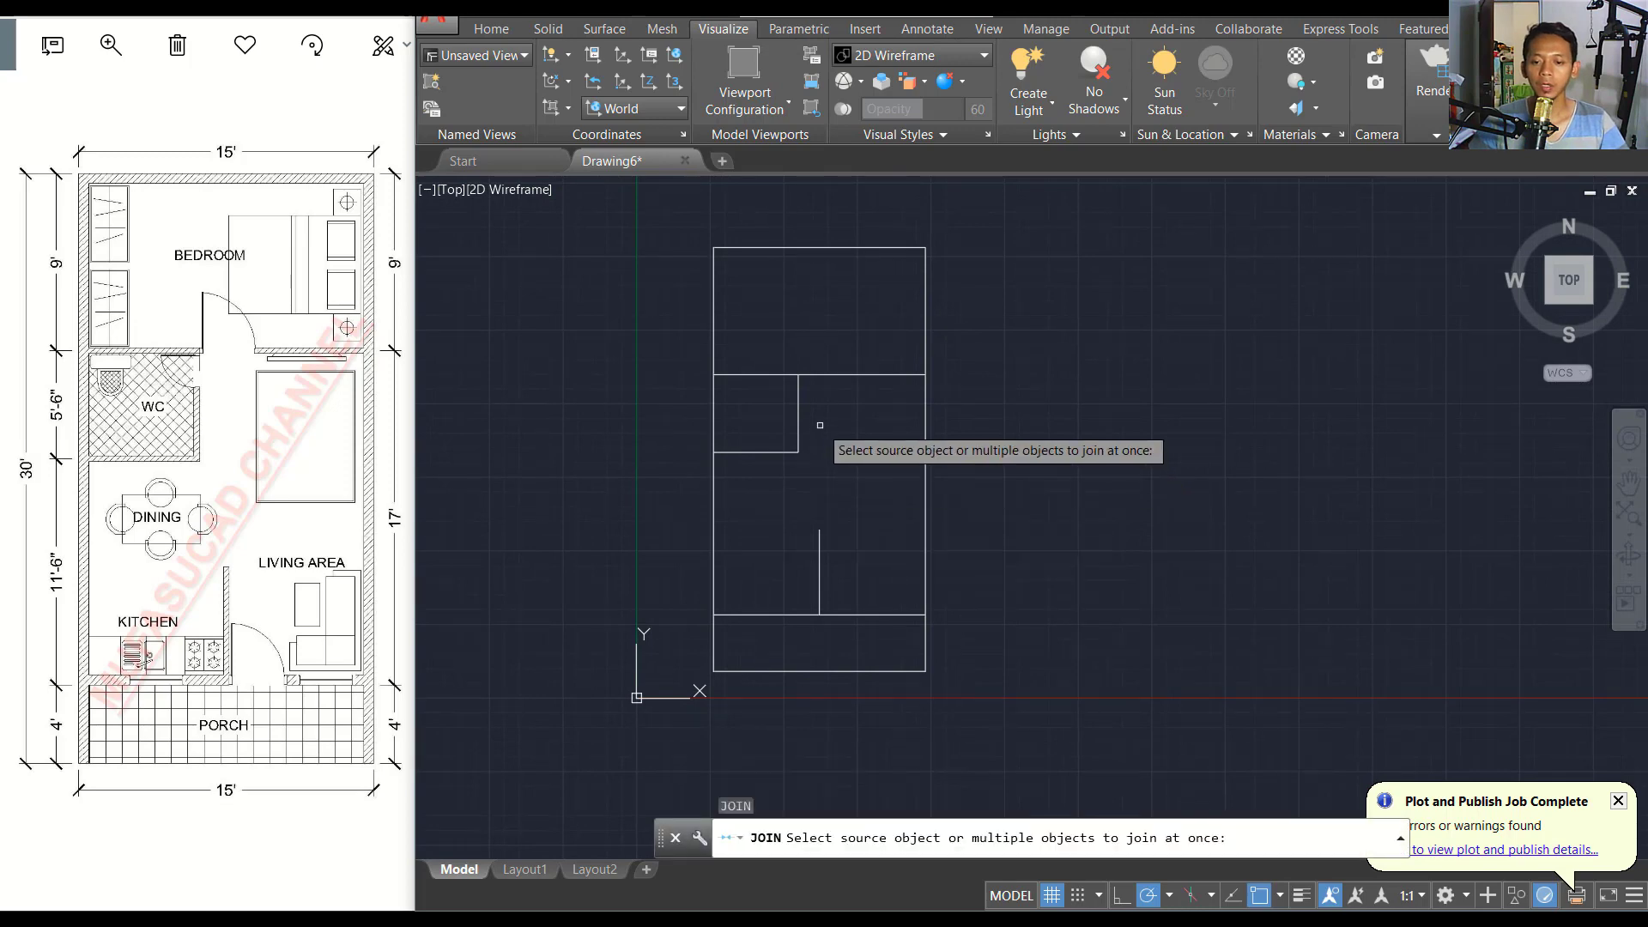
left_click(809, 427)
left_click(755, 464)
key("Return")
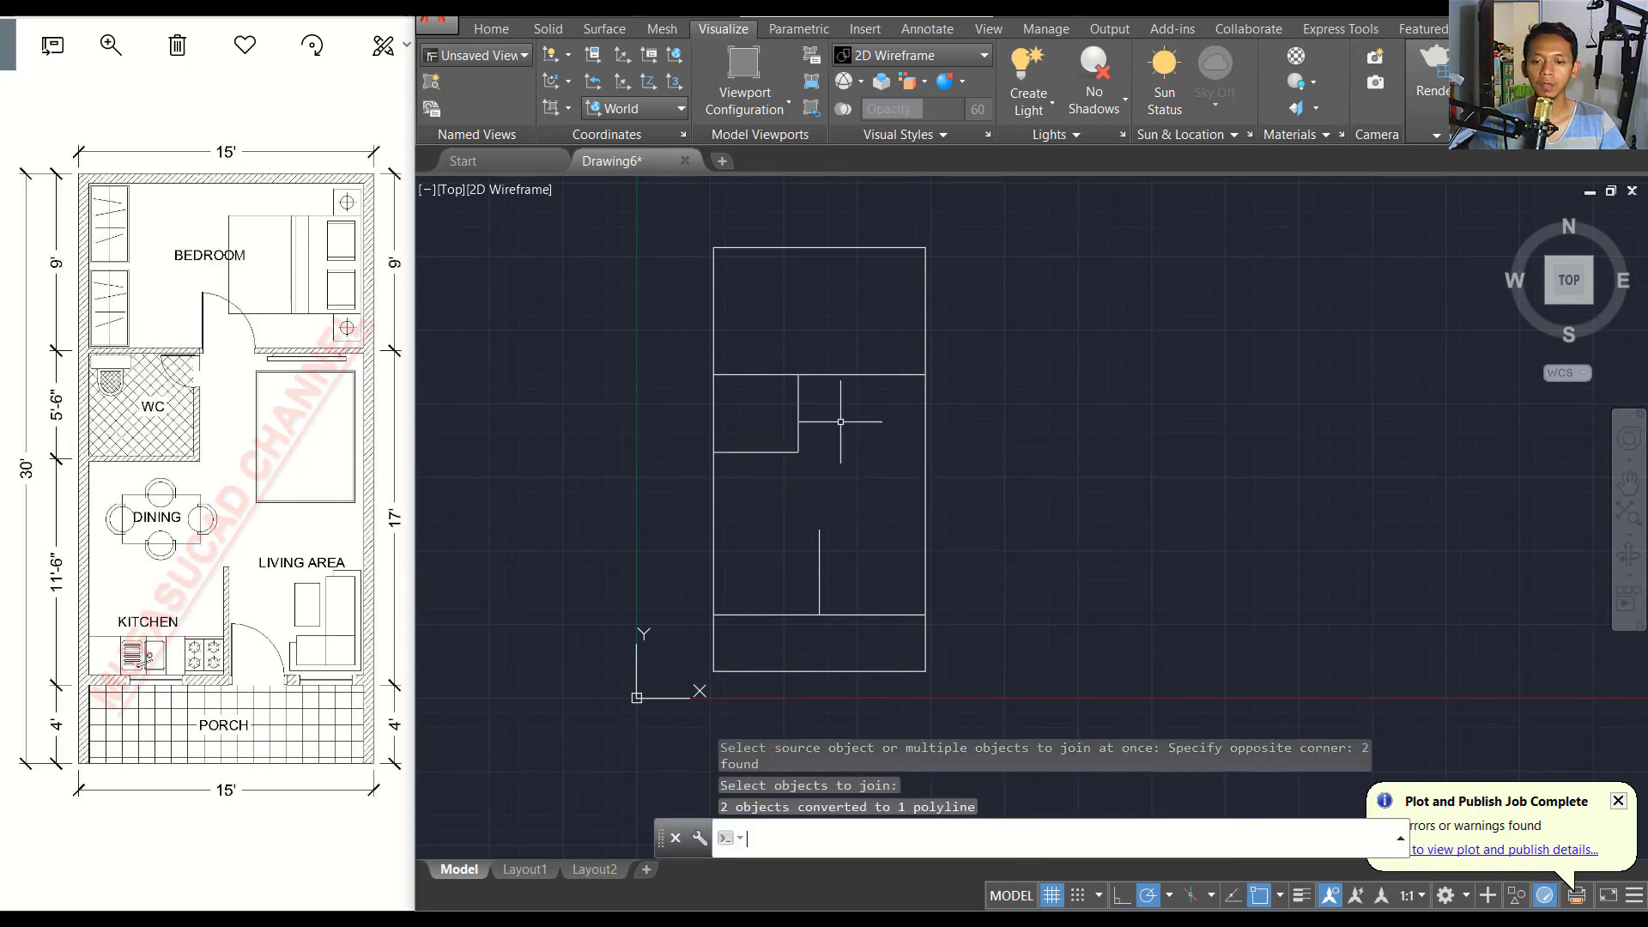
key("Return")
left_click(979, 216)
left_click(690, 278)
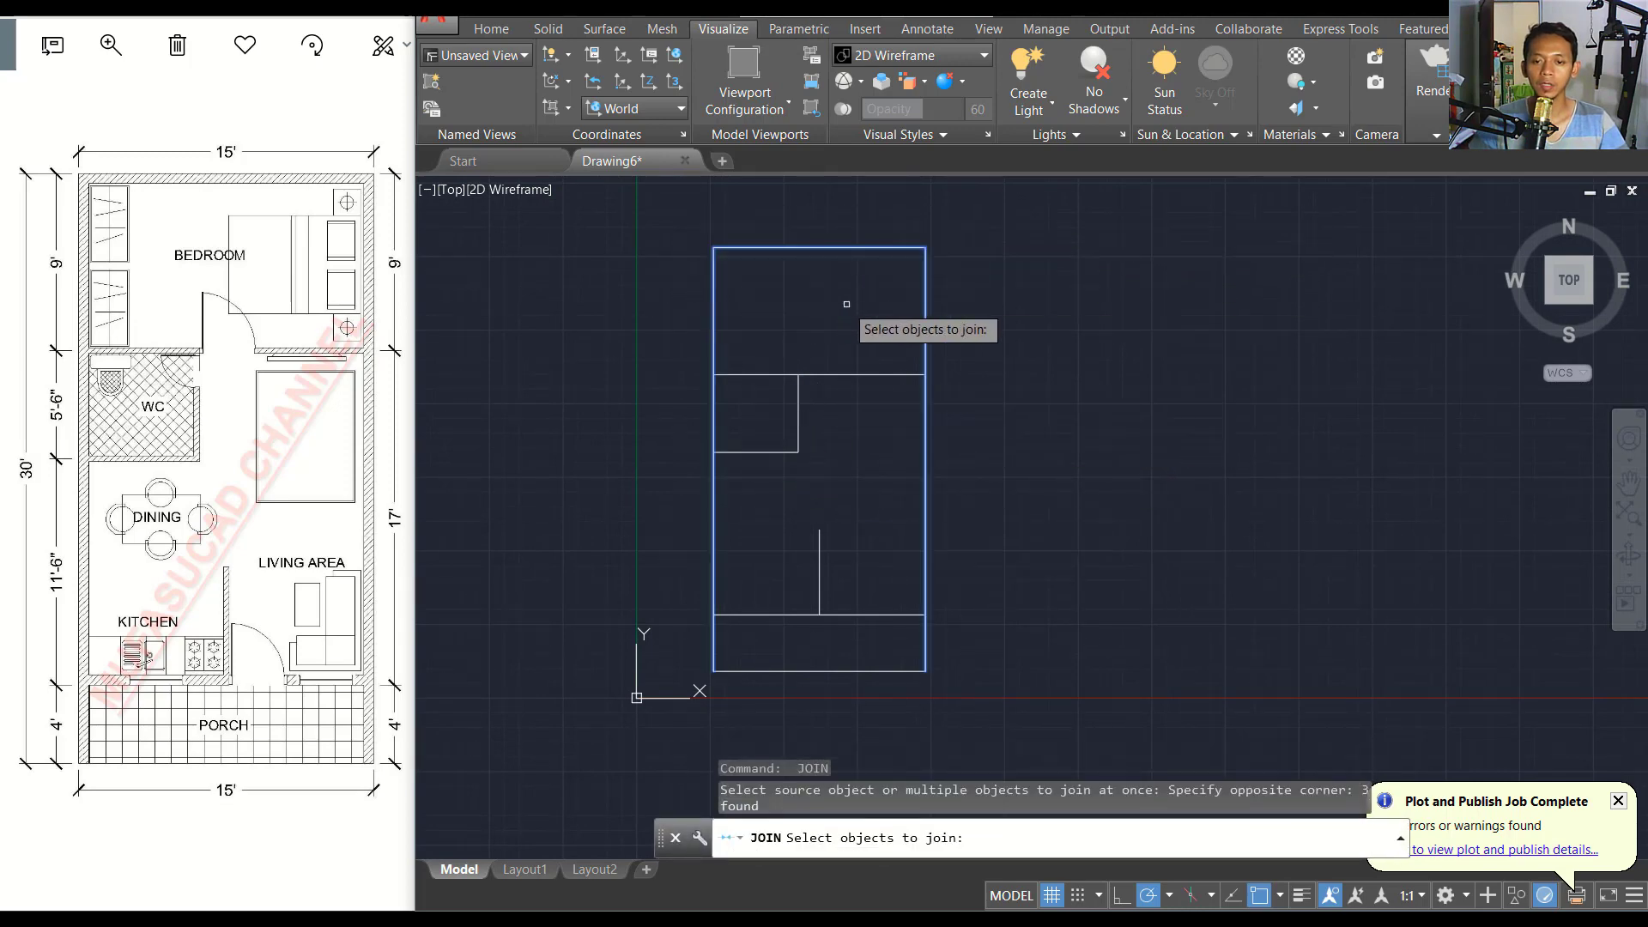
key("Return")
Offset the house outline by 6 inches to give the outer walls thickness.
type("offs")
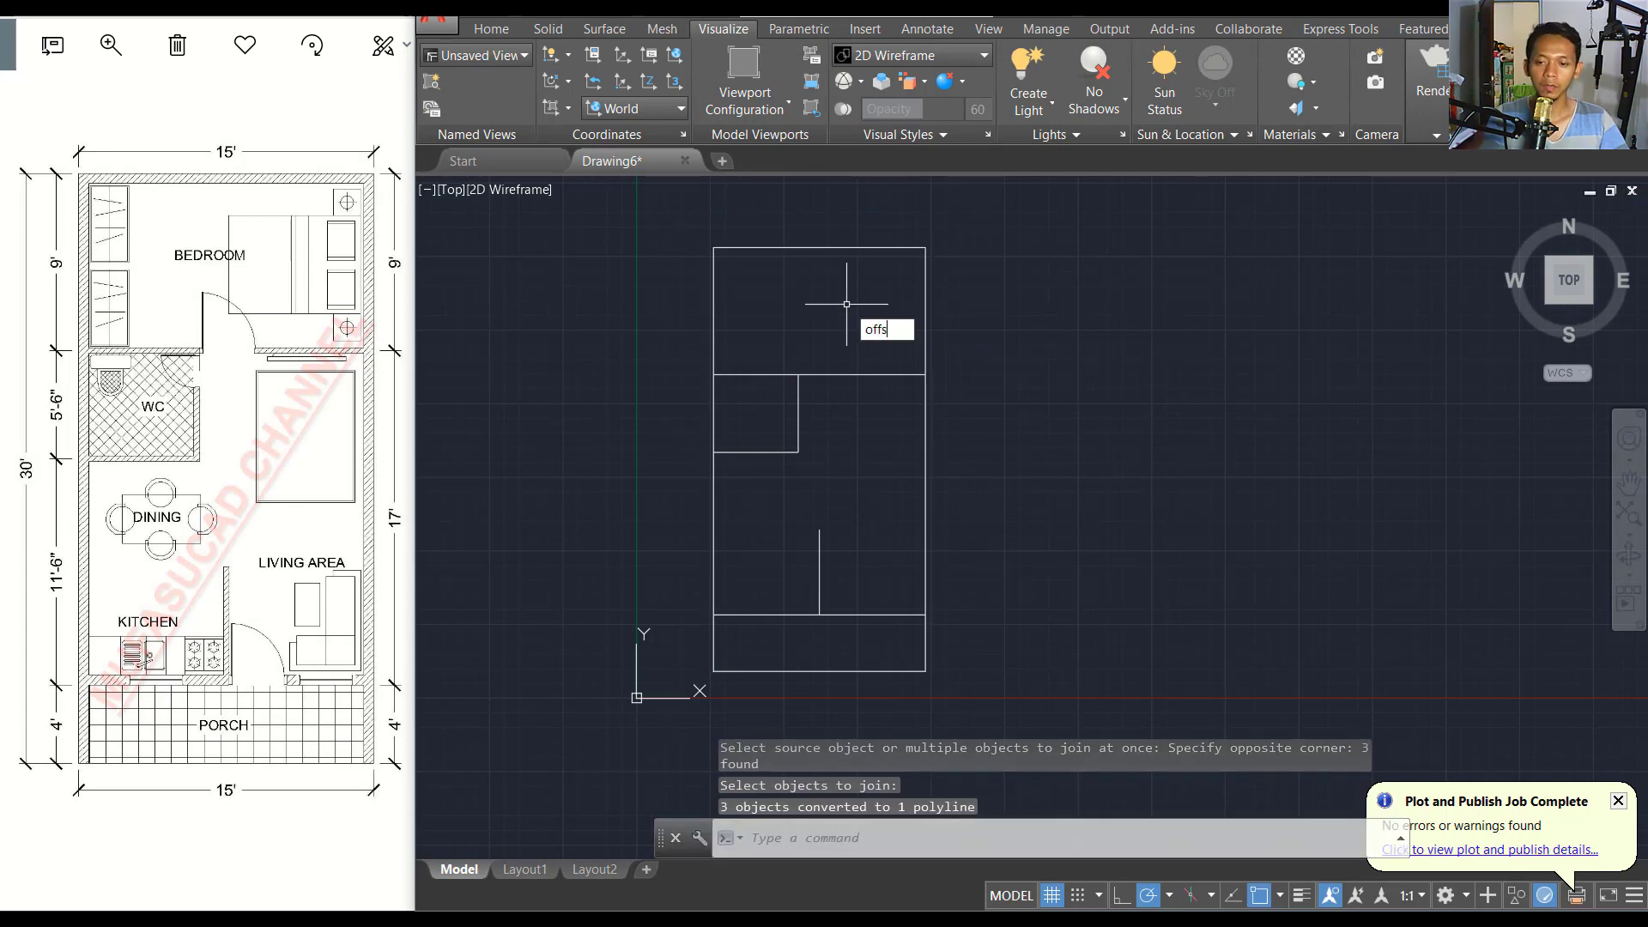
key("Return")
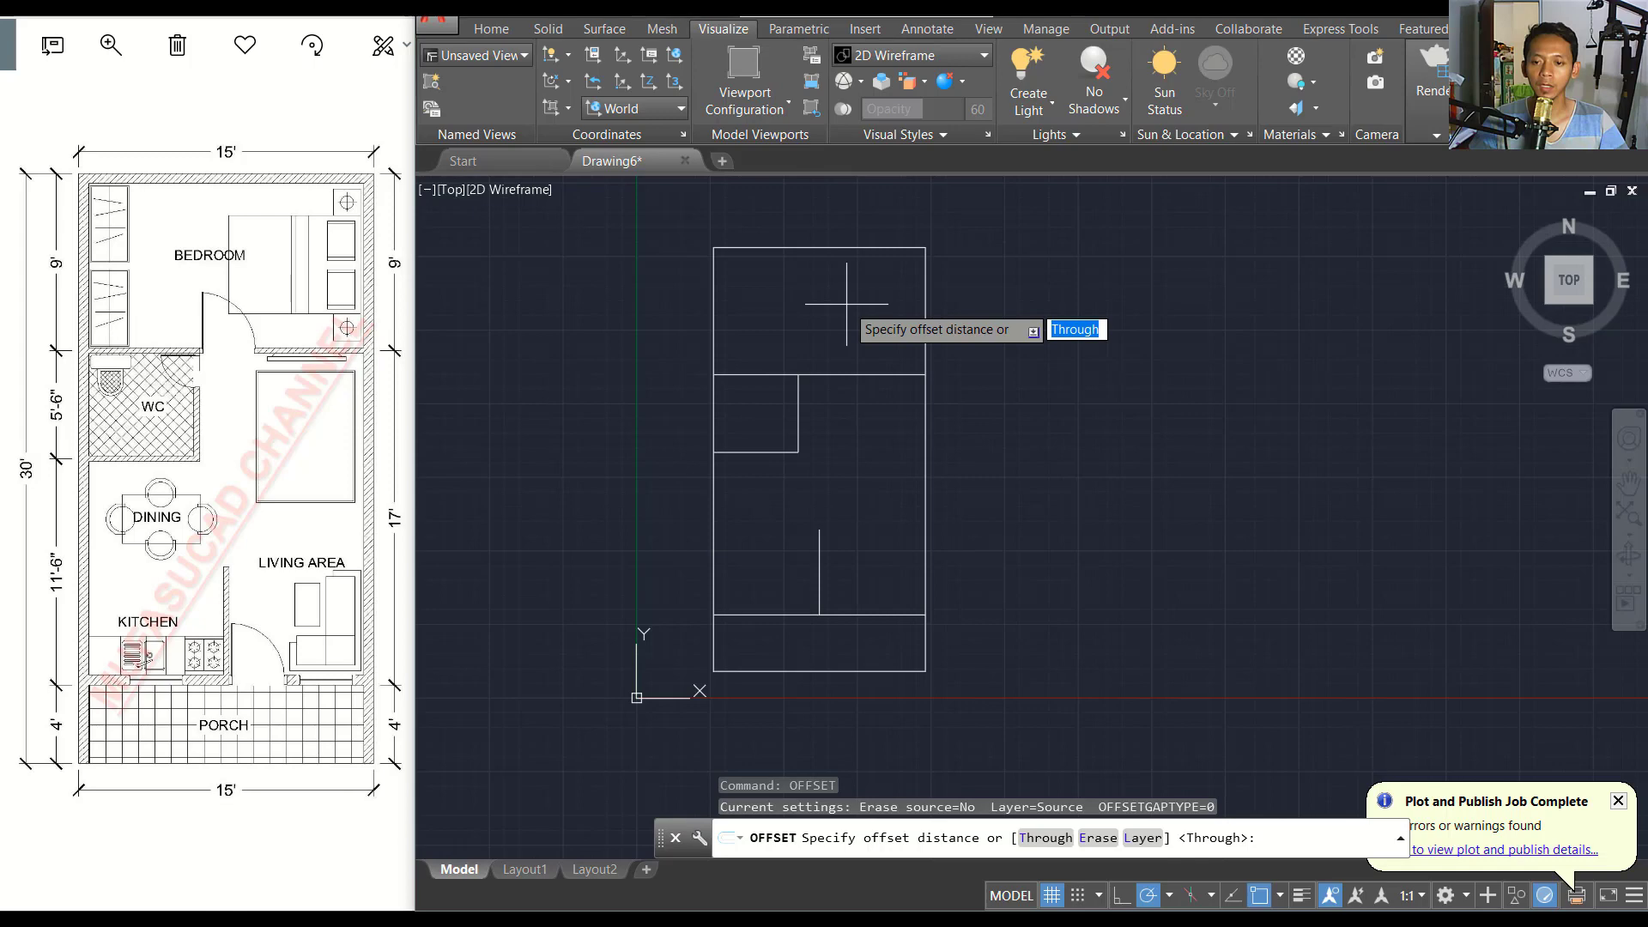
type("6")
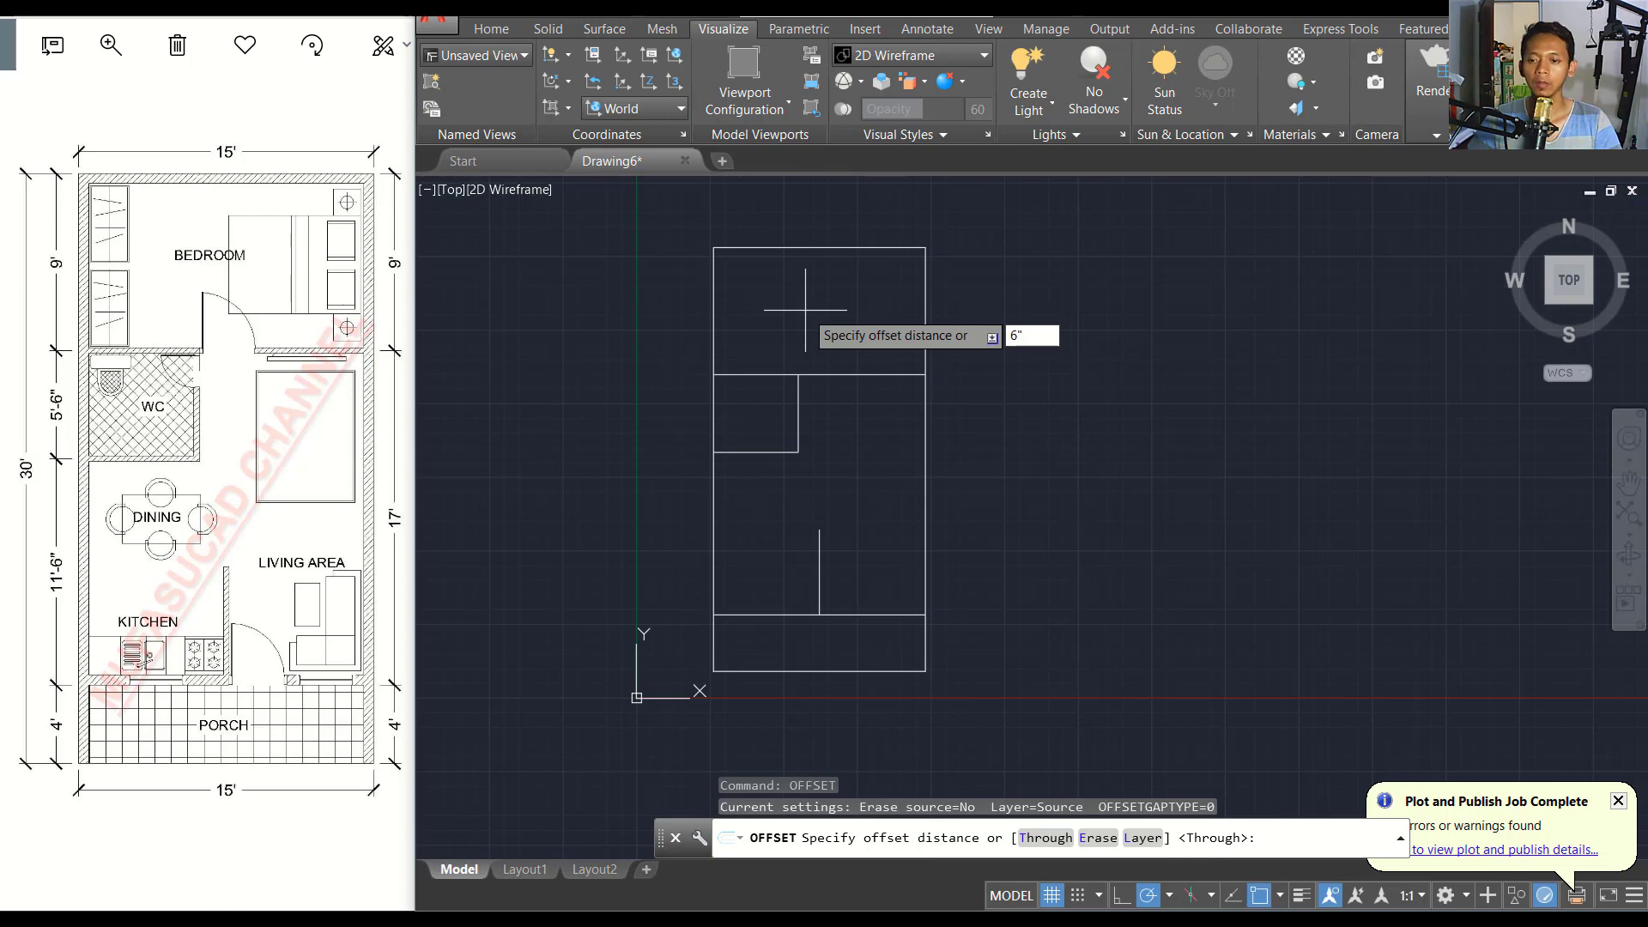
key("Return")
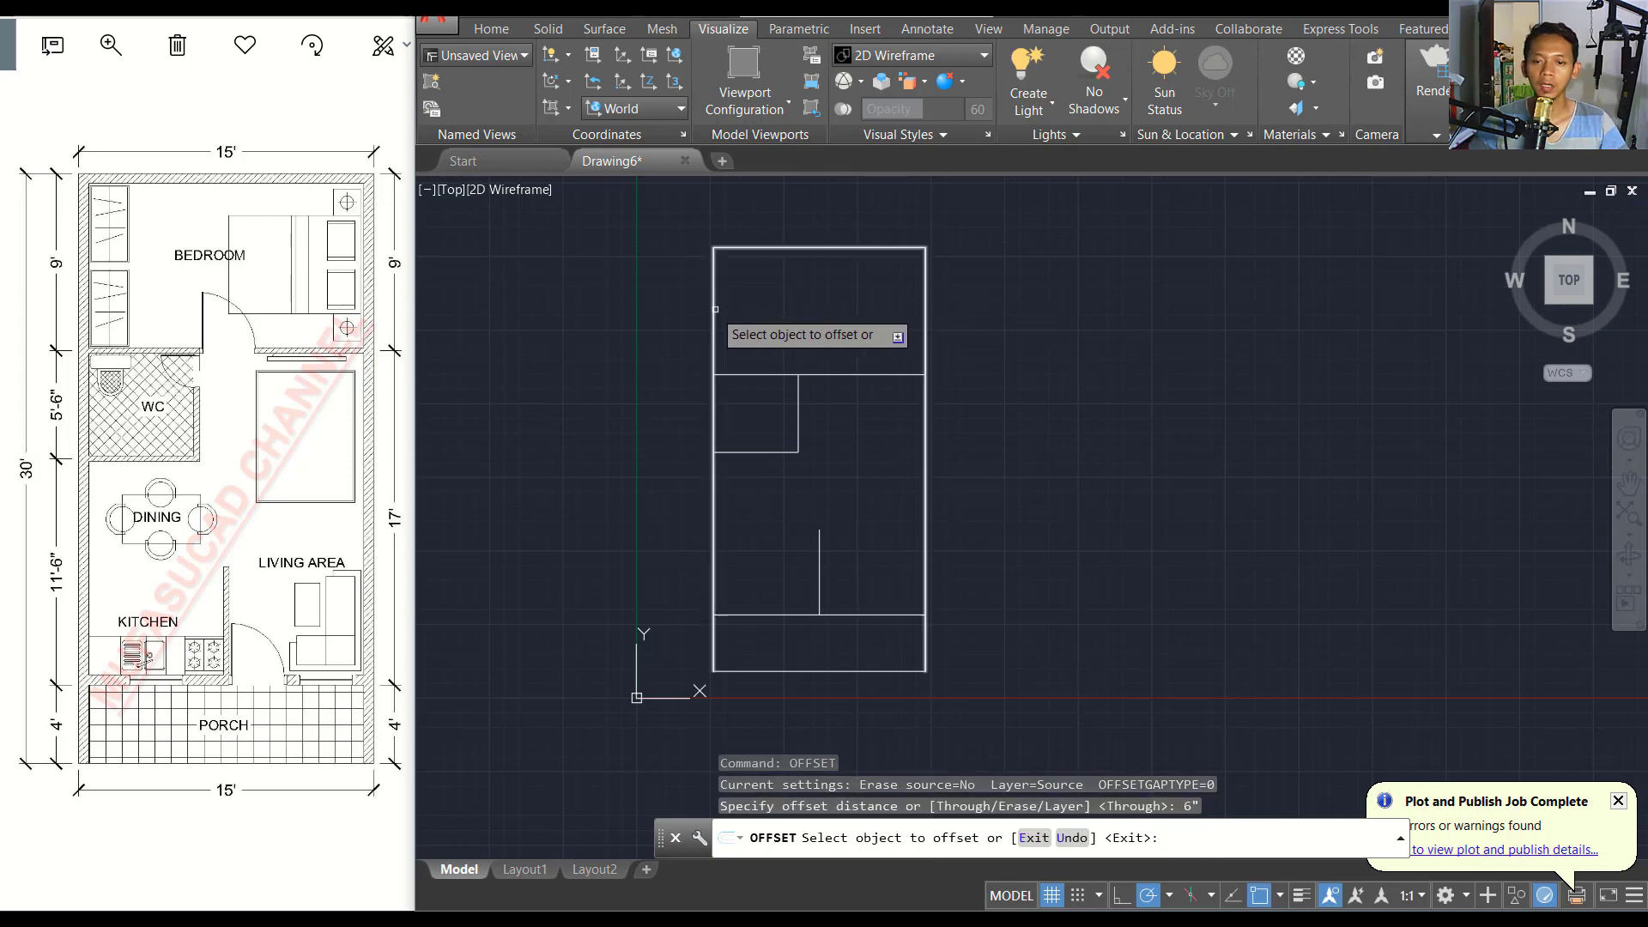
left_click(711, 309)
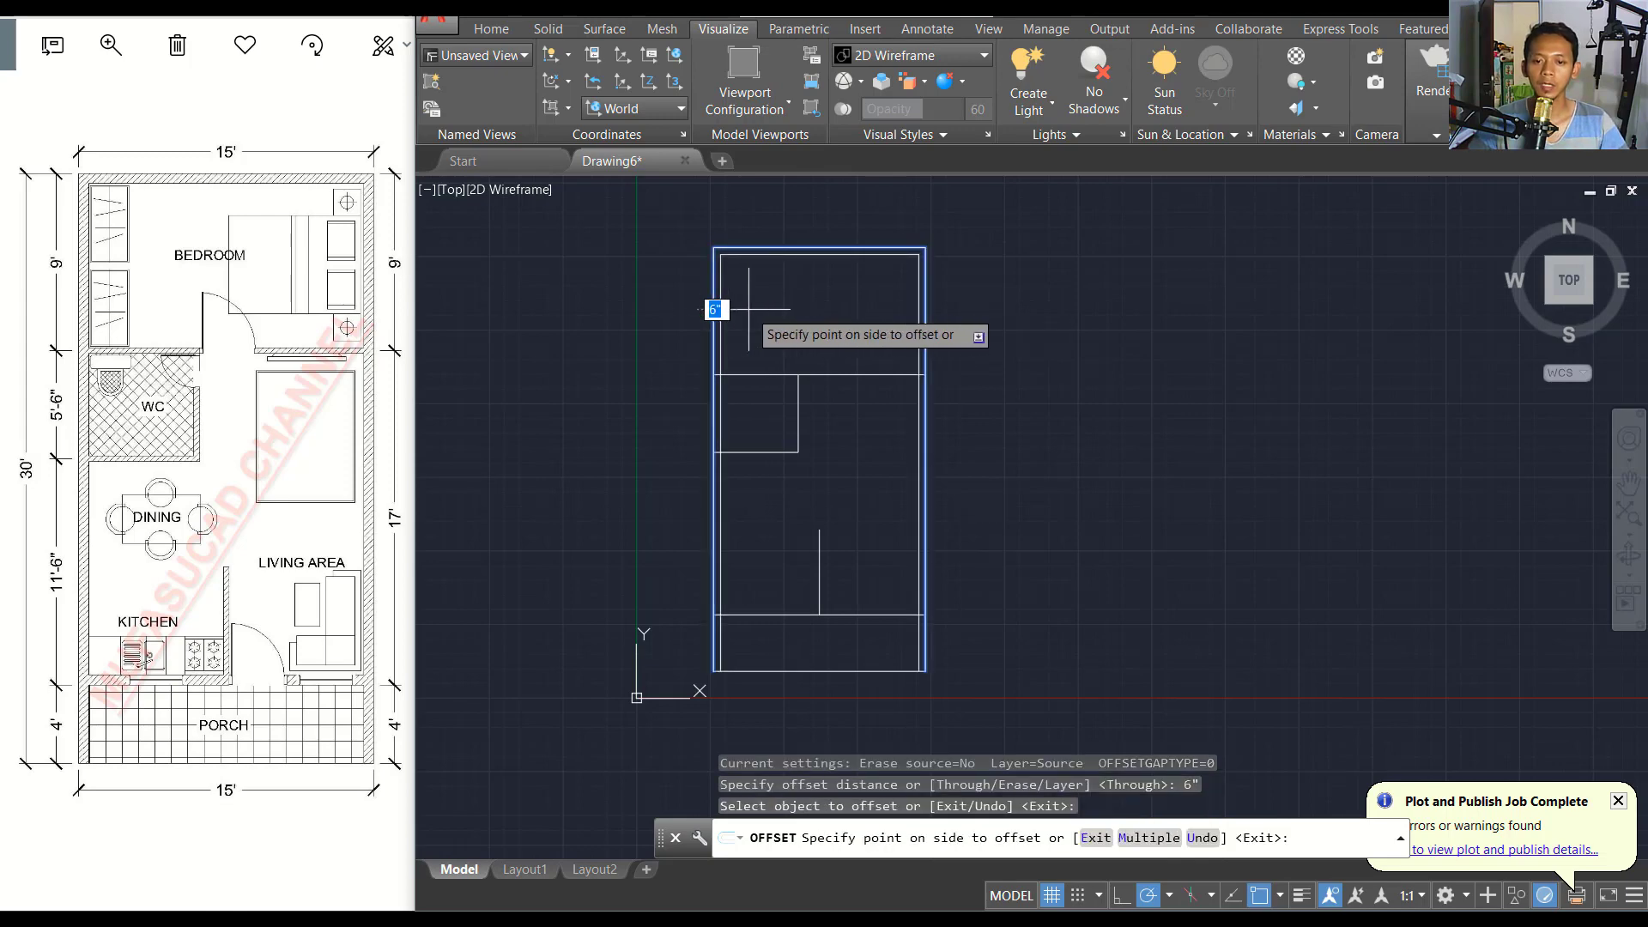
left_click(738, 306)
key("Return")
scroll(828, 439, "up", 2)
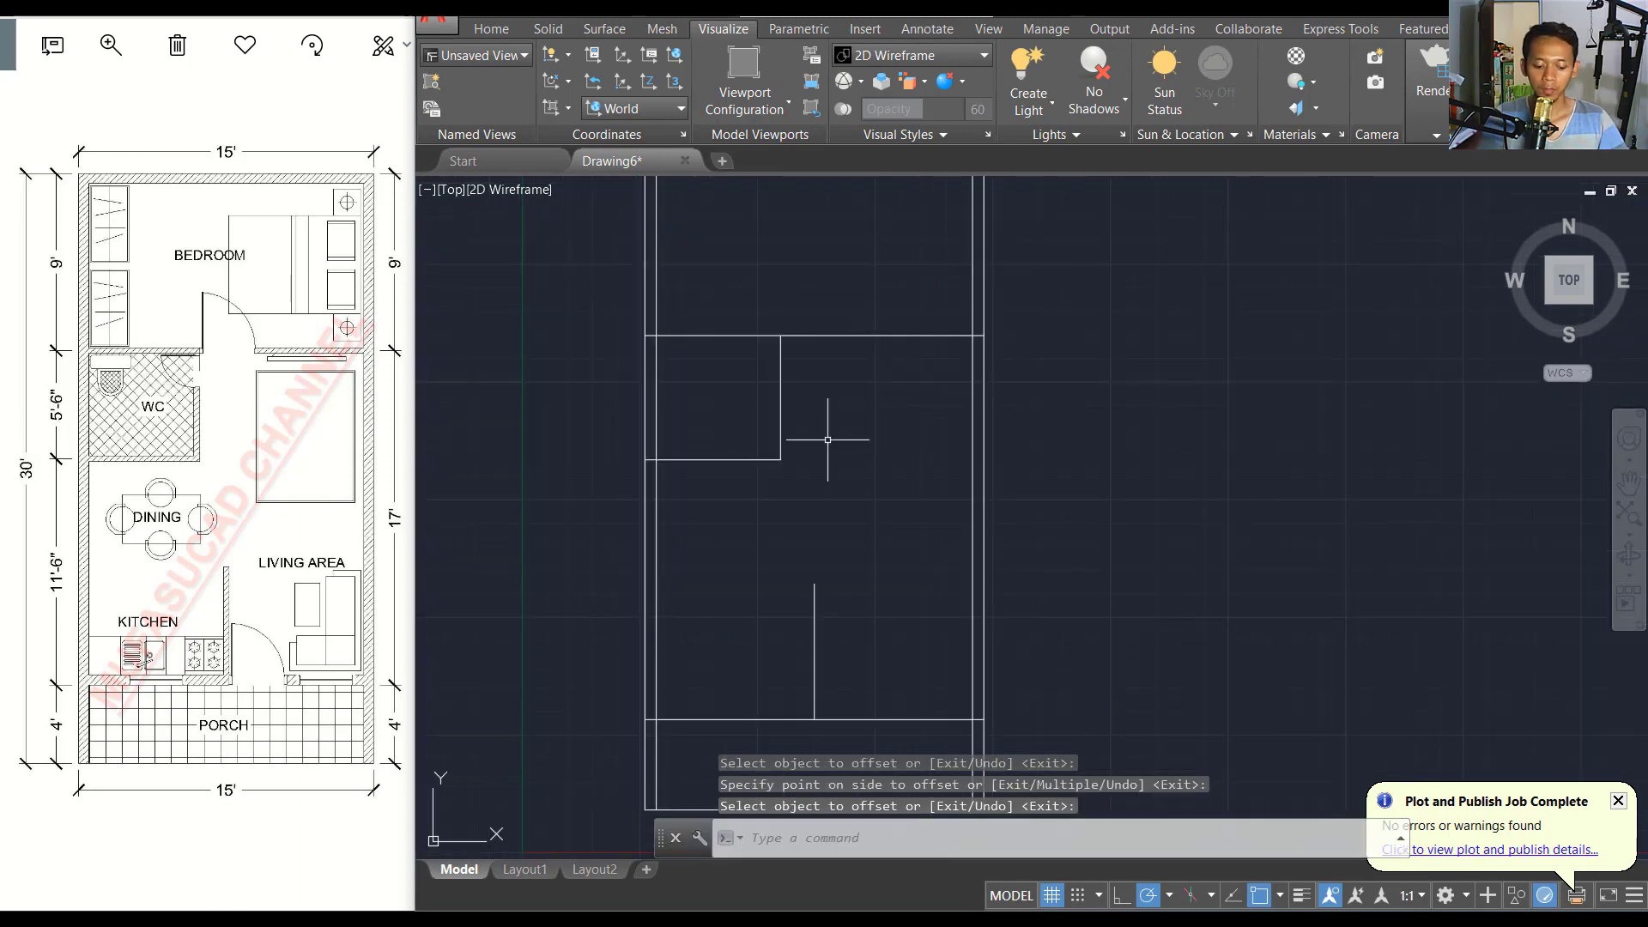
Offset the horizontal line above the porch upward by 6 inches.
type("o")
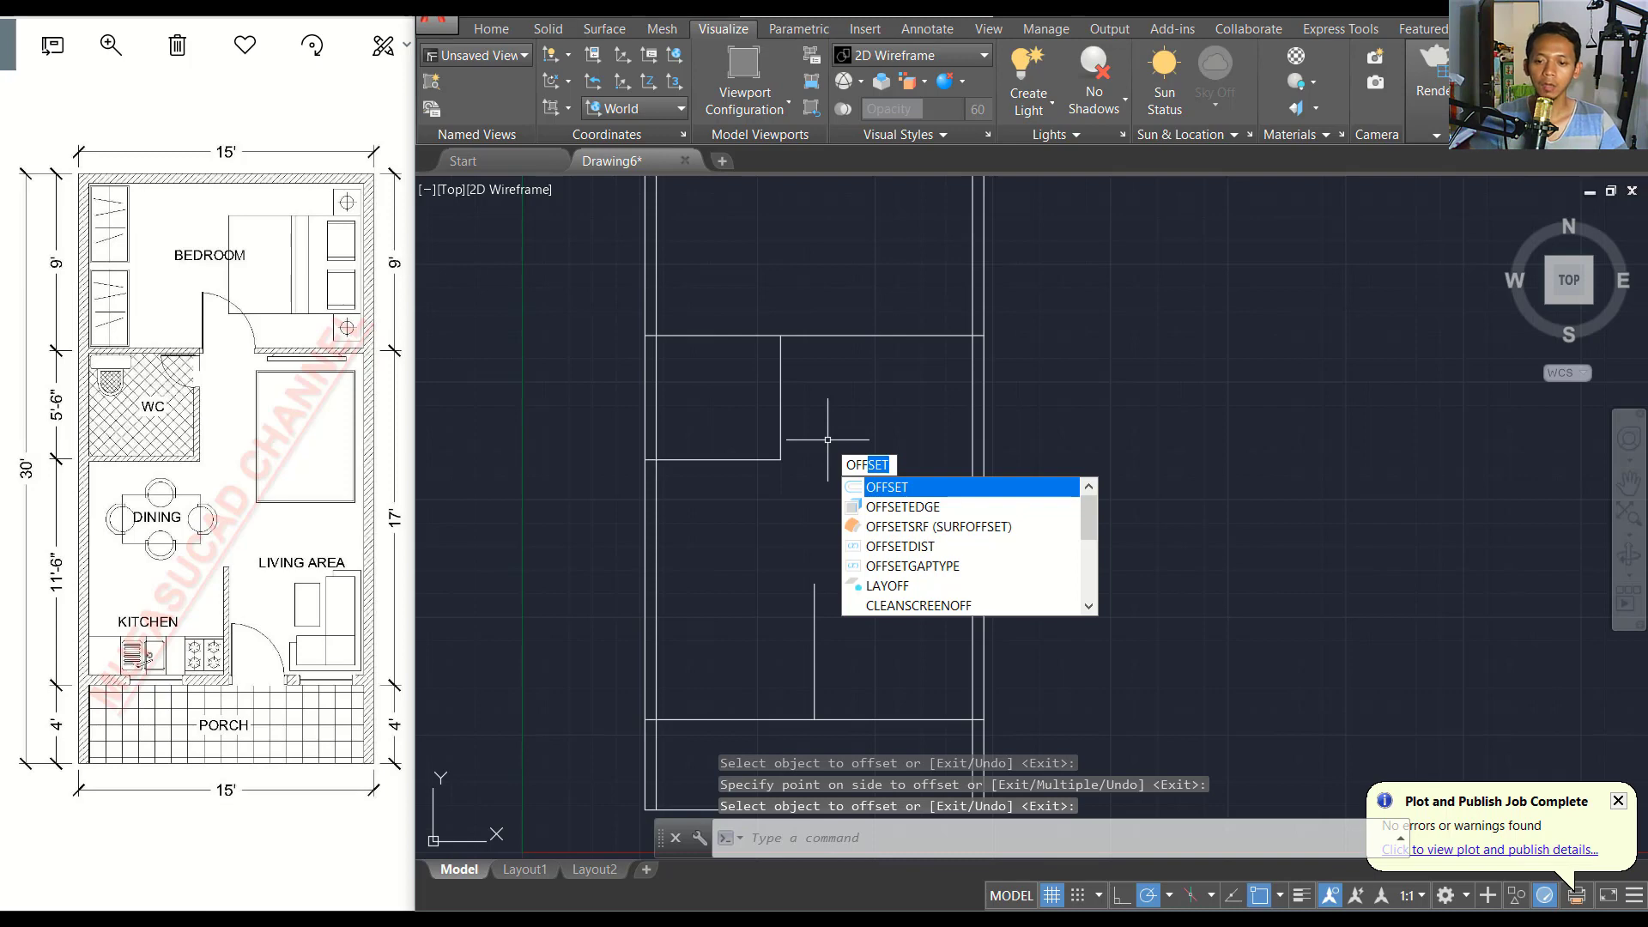
key("Return")
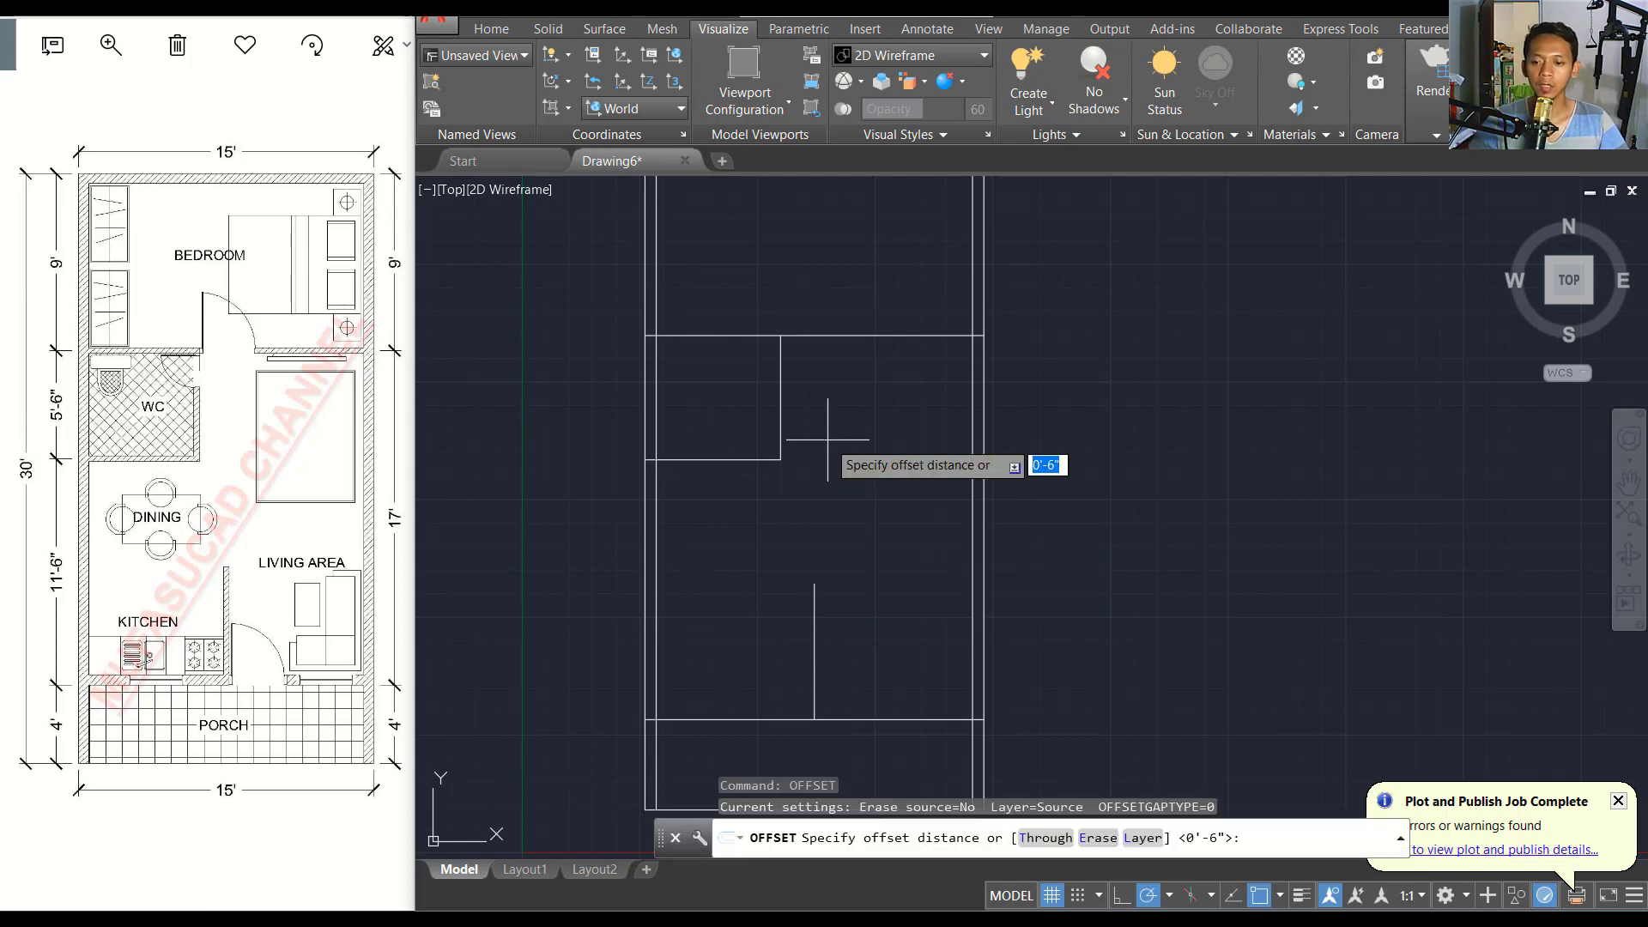
key("Return")
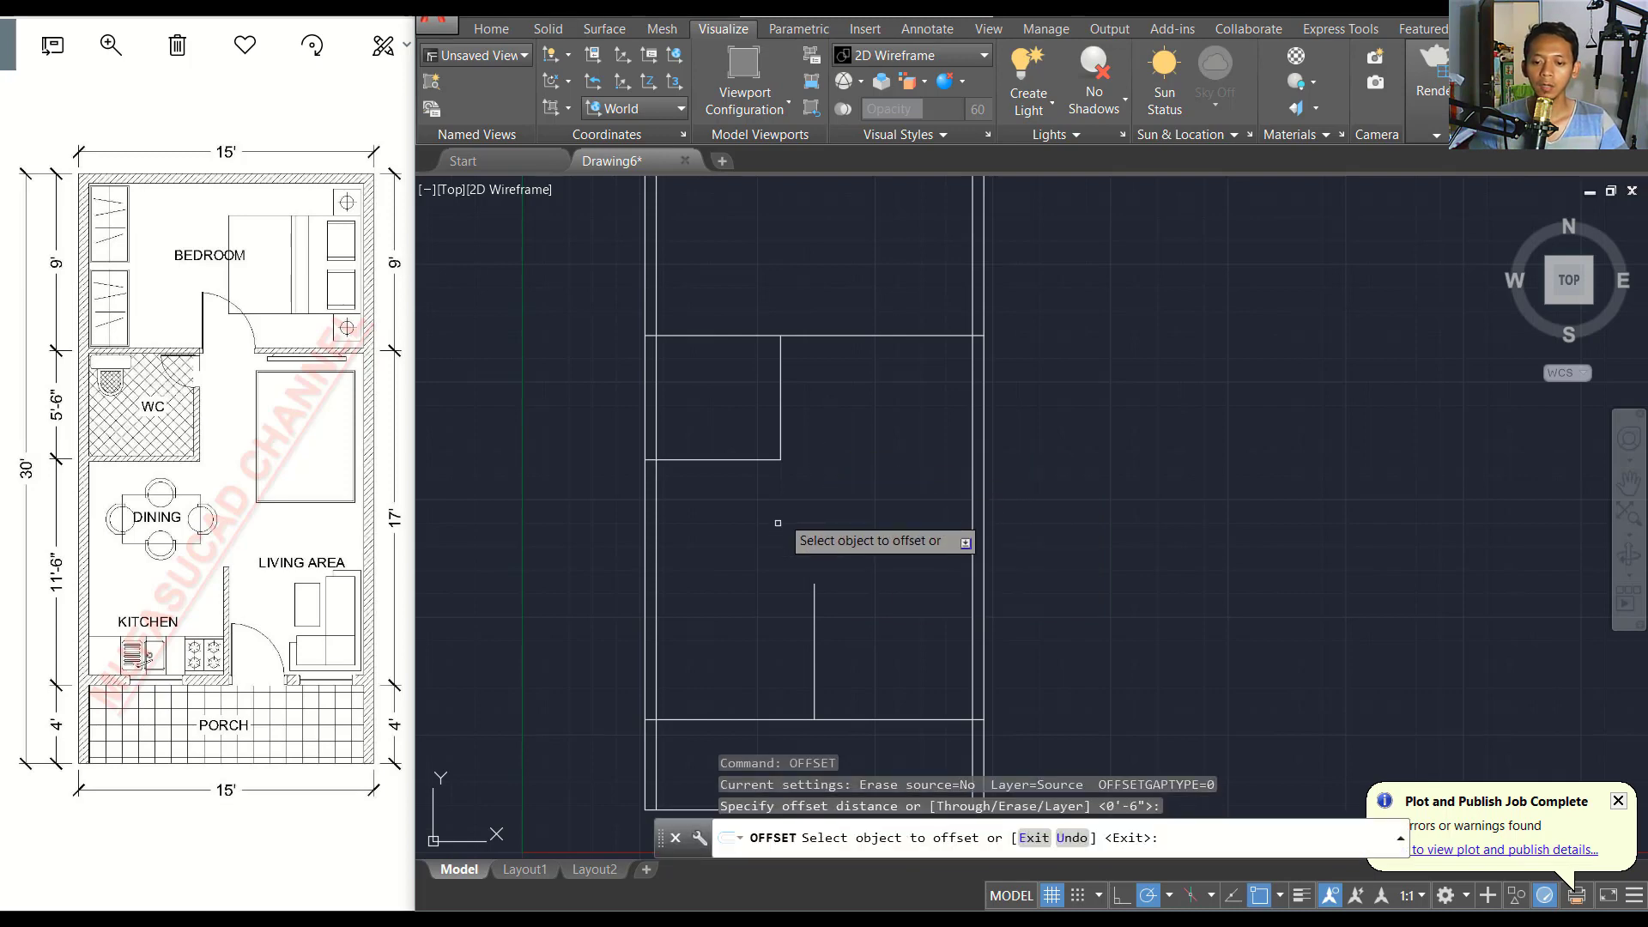
left_click(723, 721)
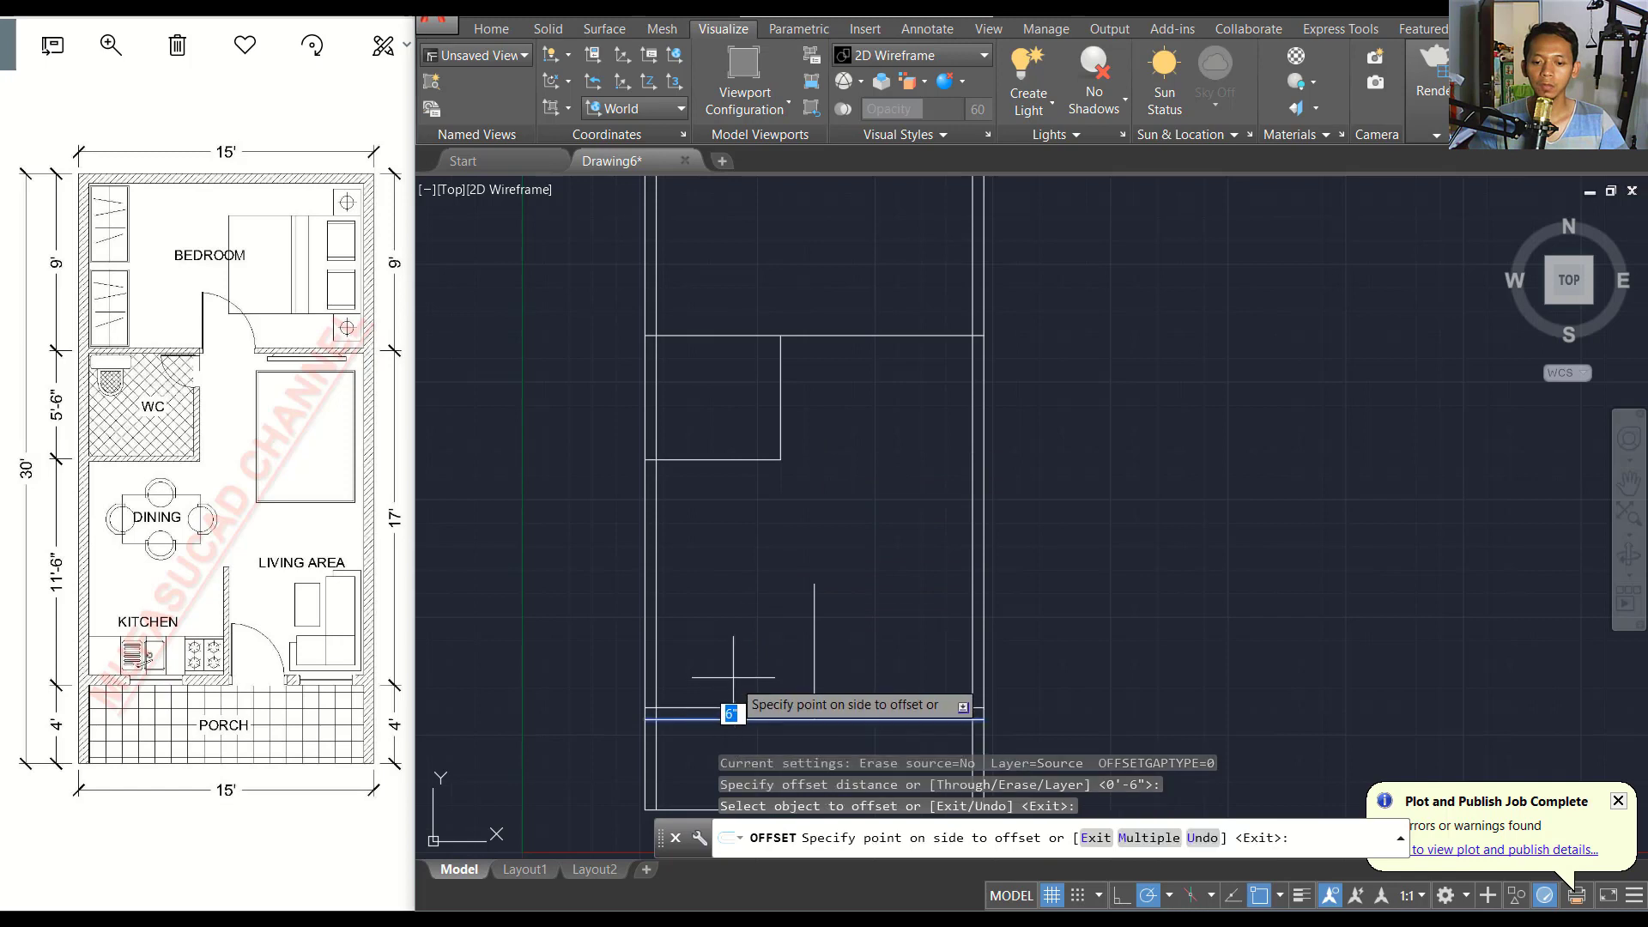
left_click(738, 687)
key("Return")
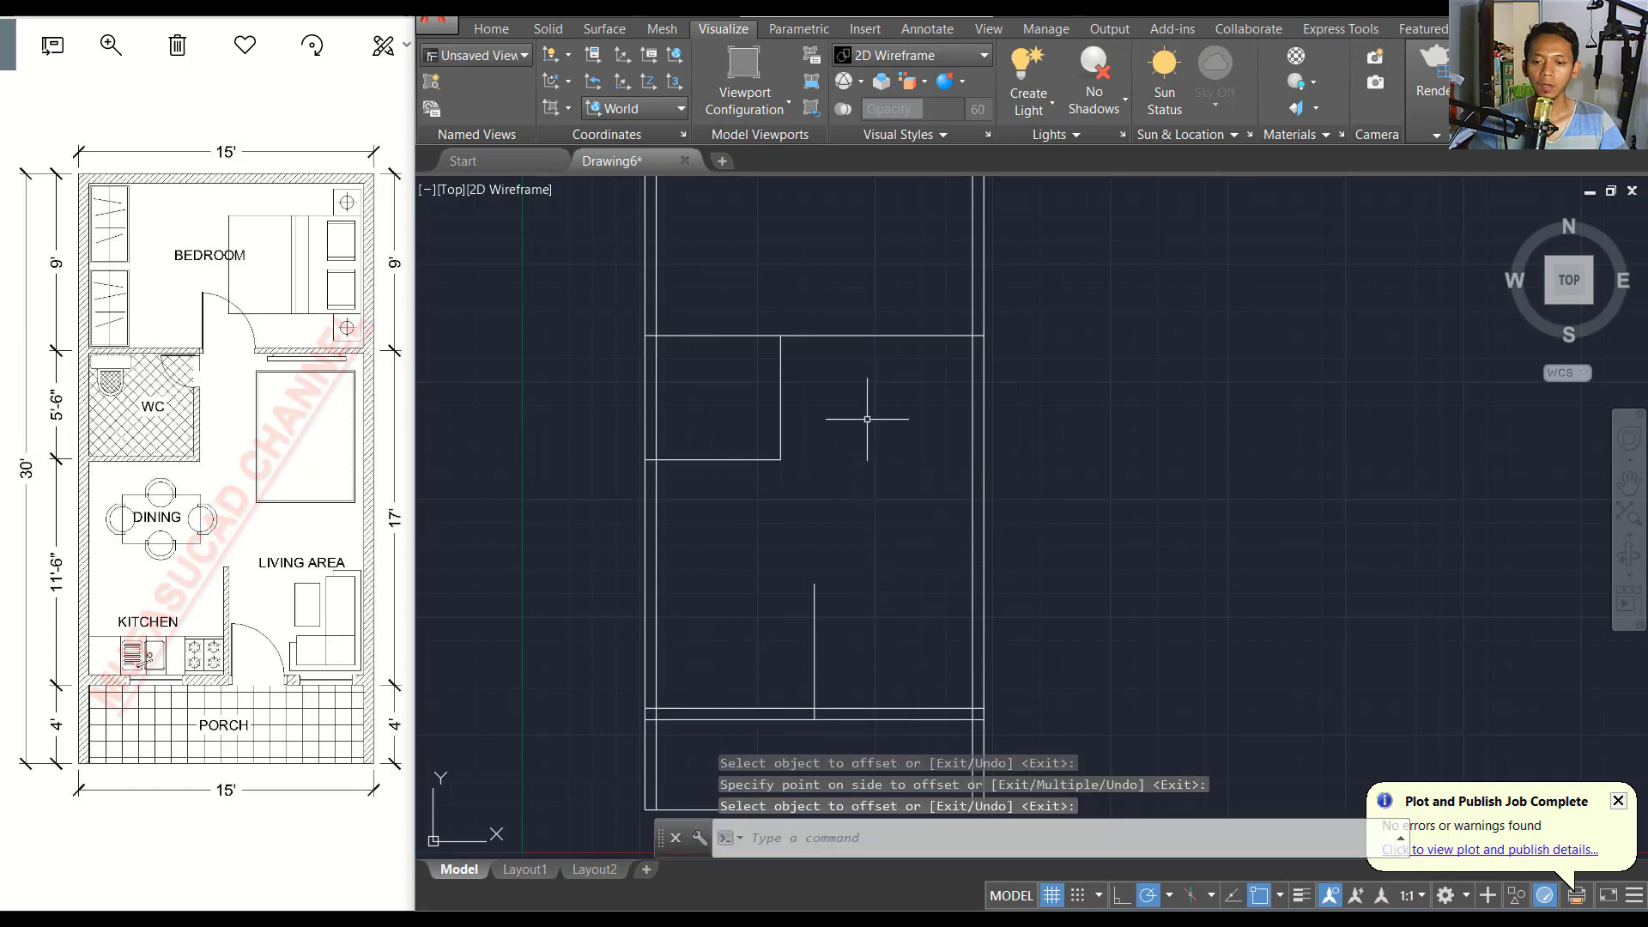
Offset the bedroom's horizontal and vertical partition lines by 1.75 to double them.
key("Return")
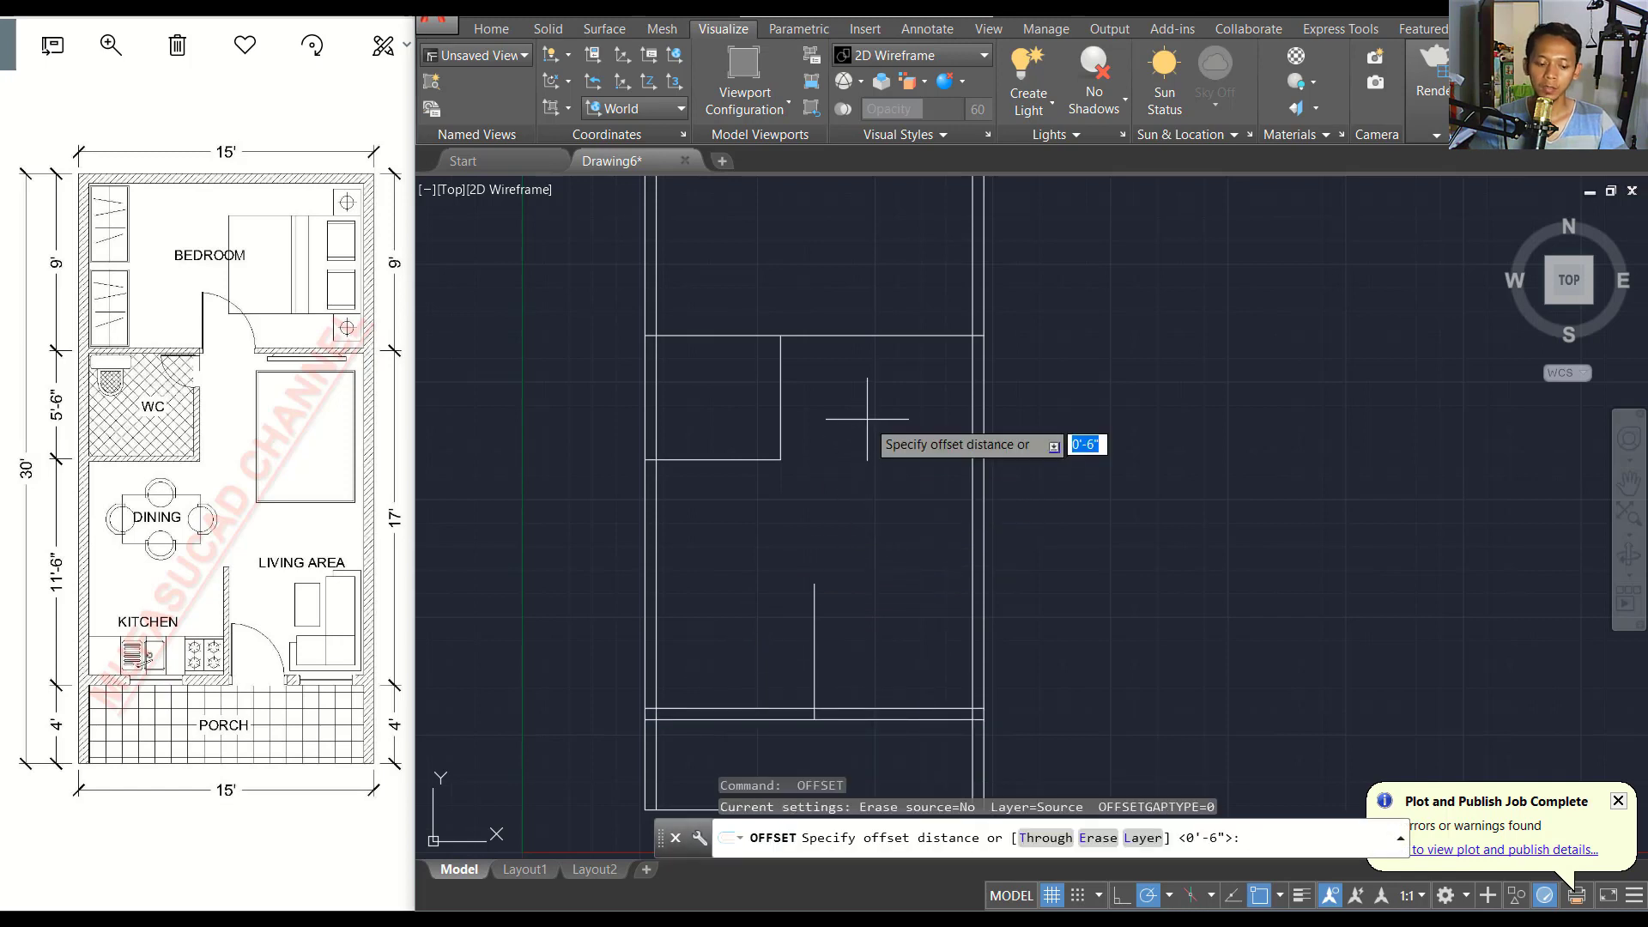
type("1.75")
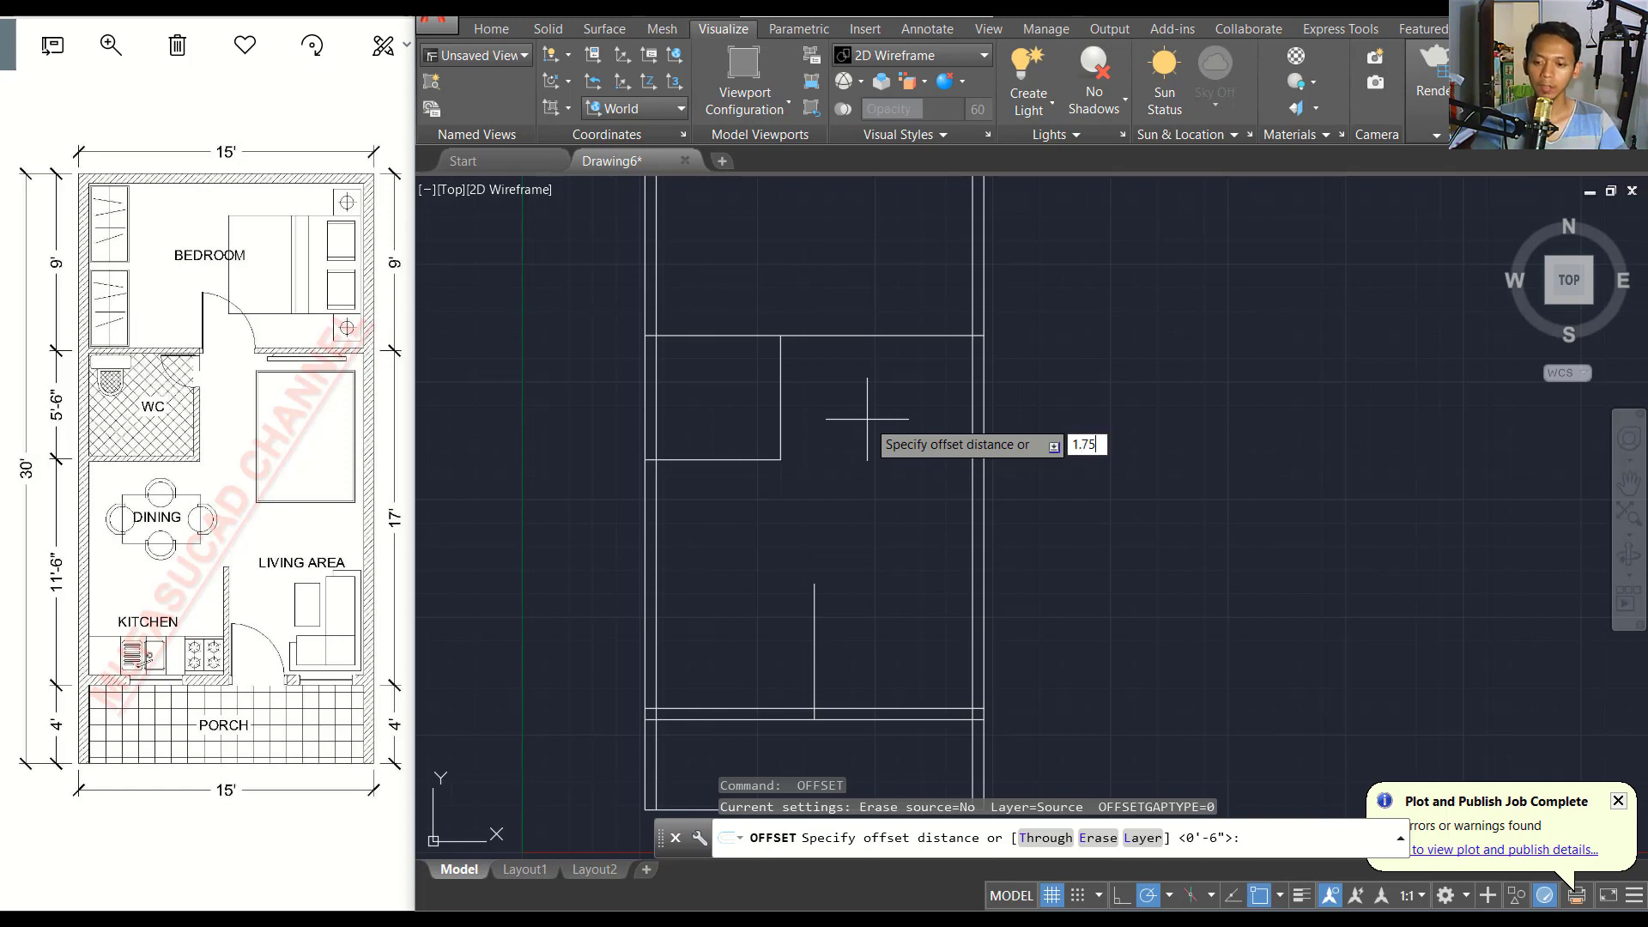
key("Return")
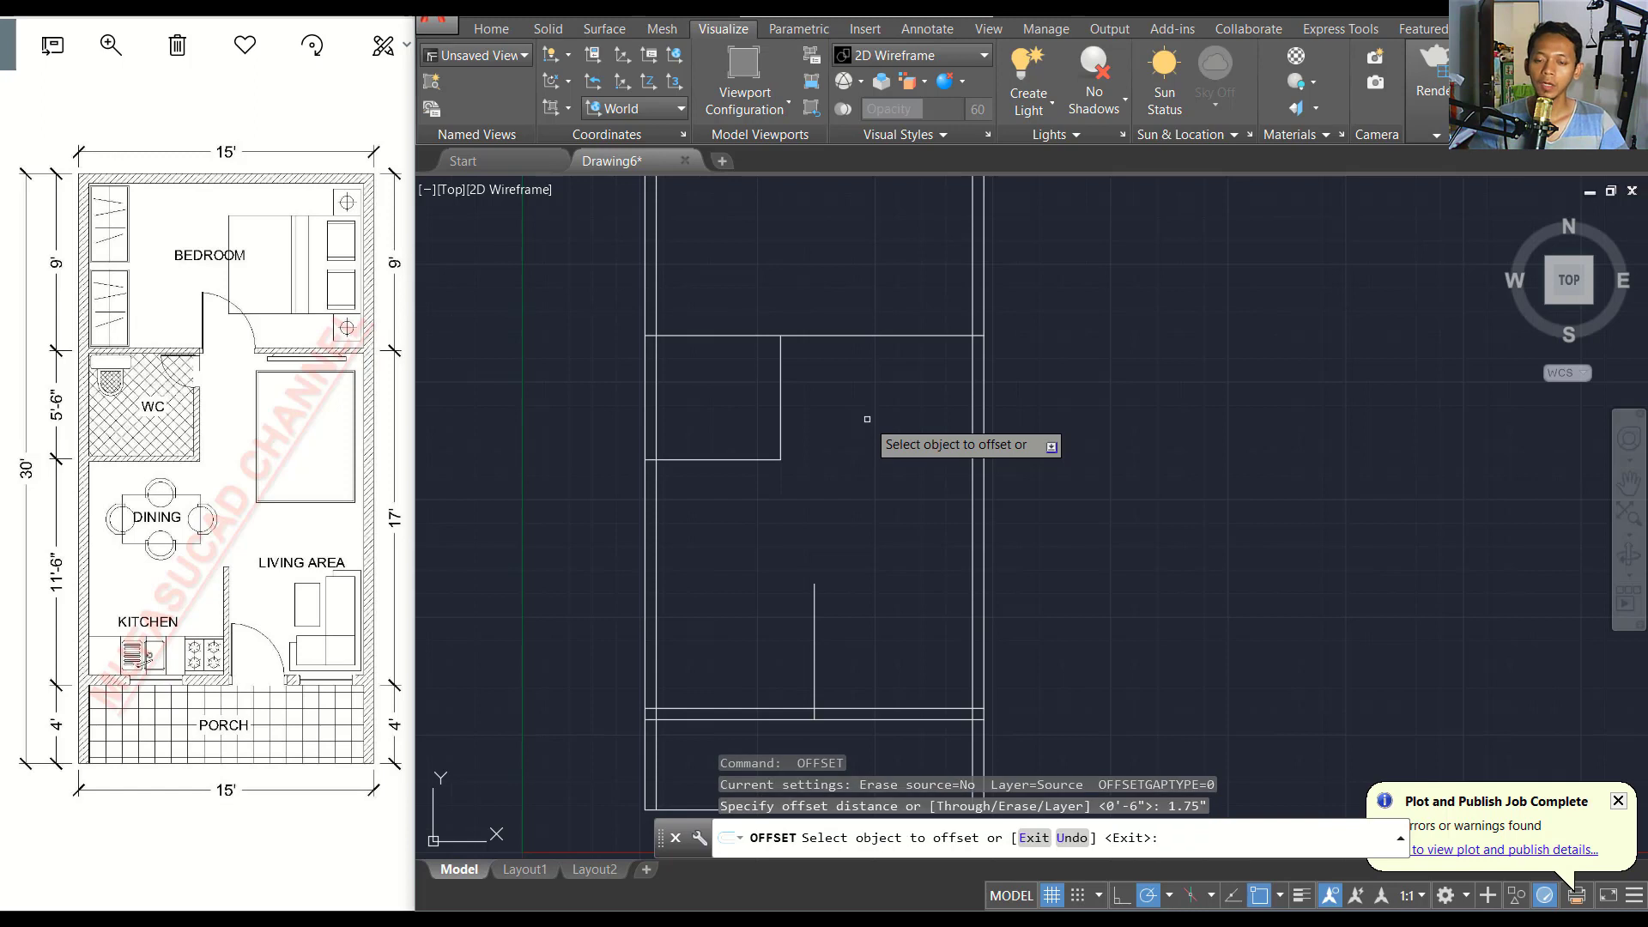
scroll(807, 326, "up", 2)
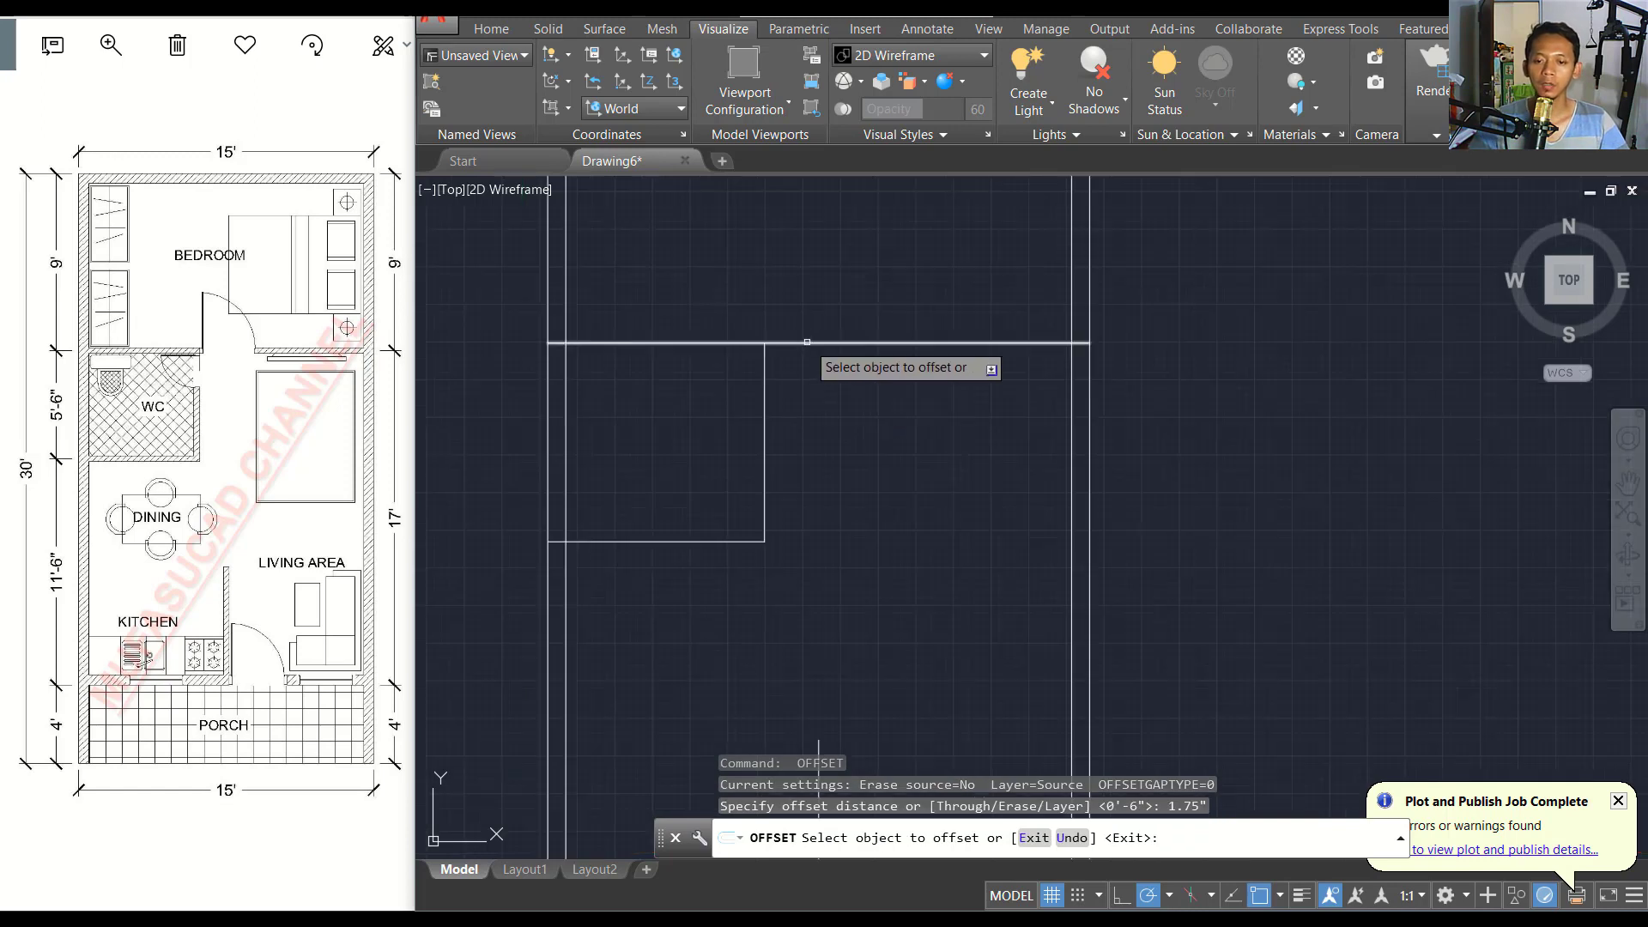
left_click(808, 342)
left_click(810, 347)
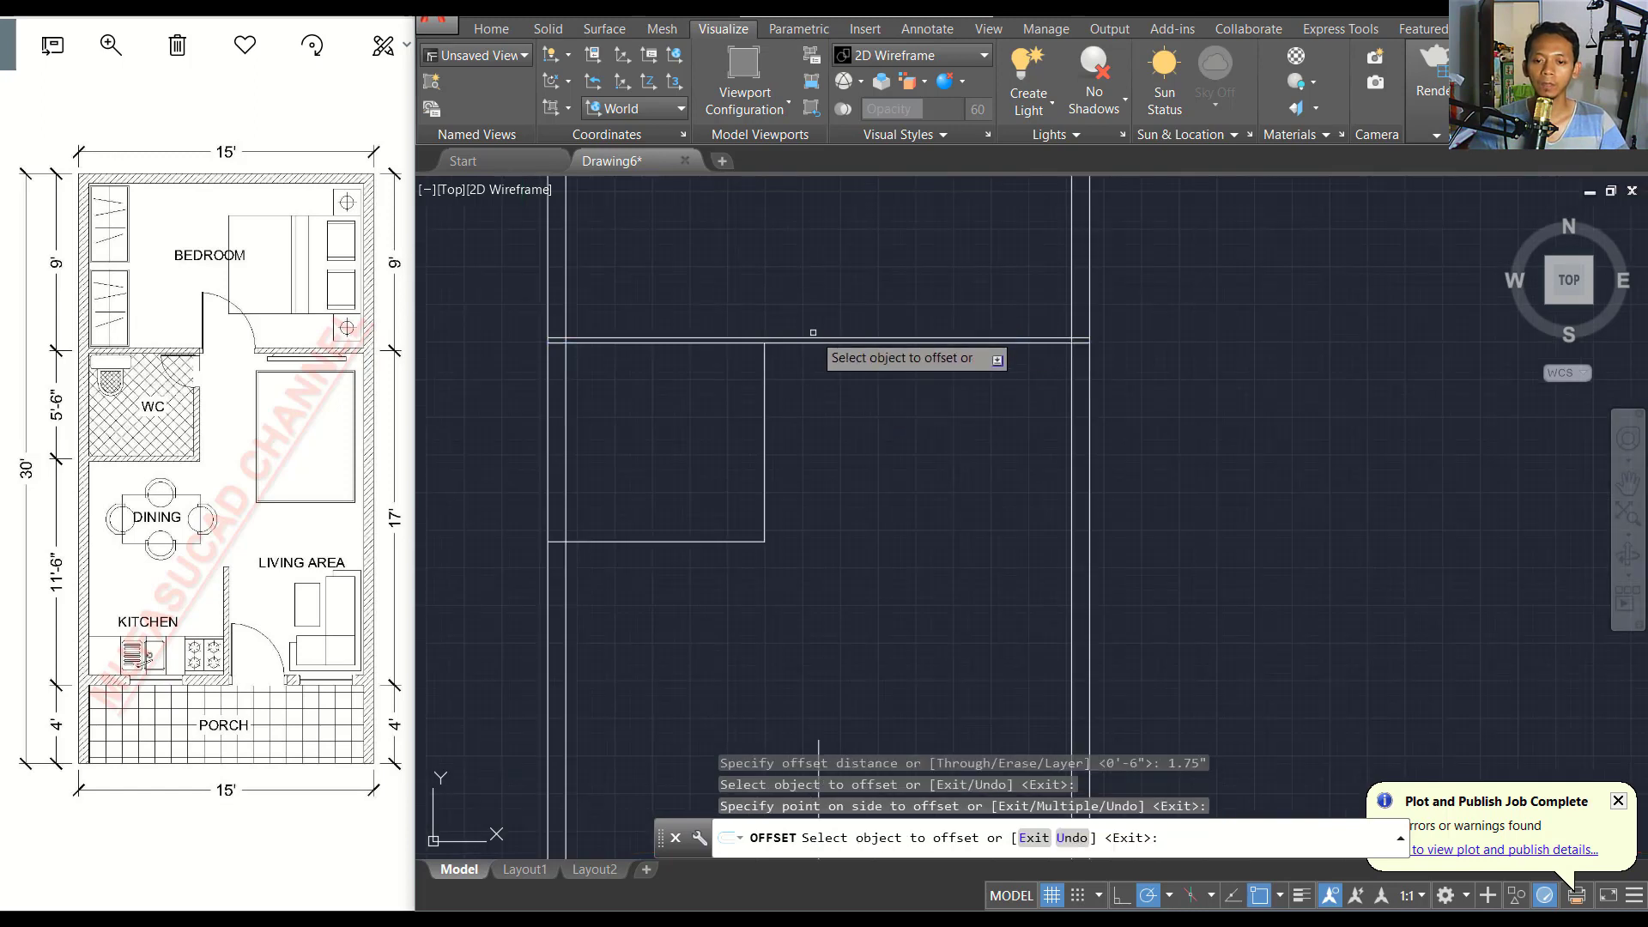
left_click(809, 342)
left_click(797, 394)
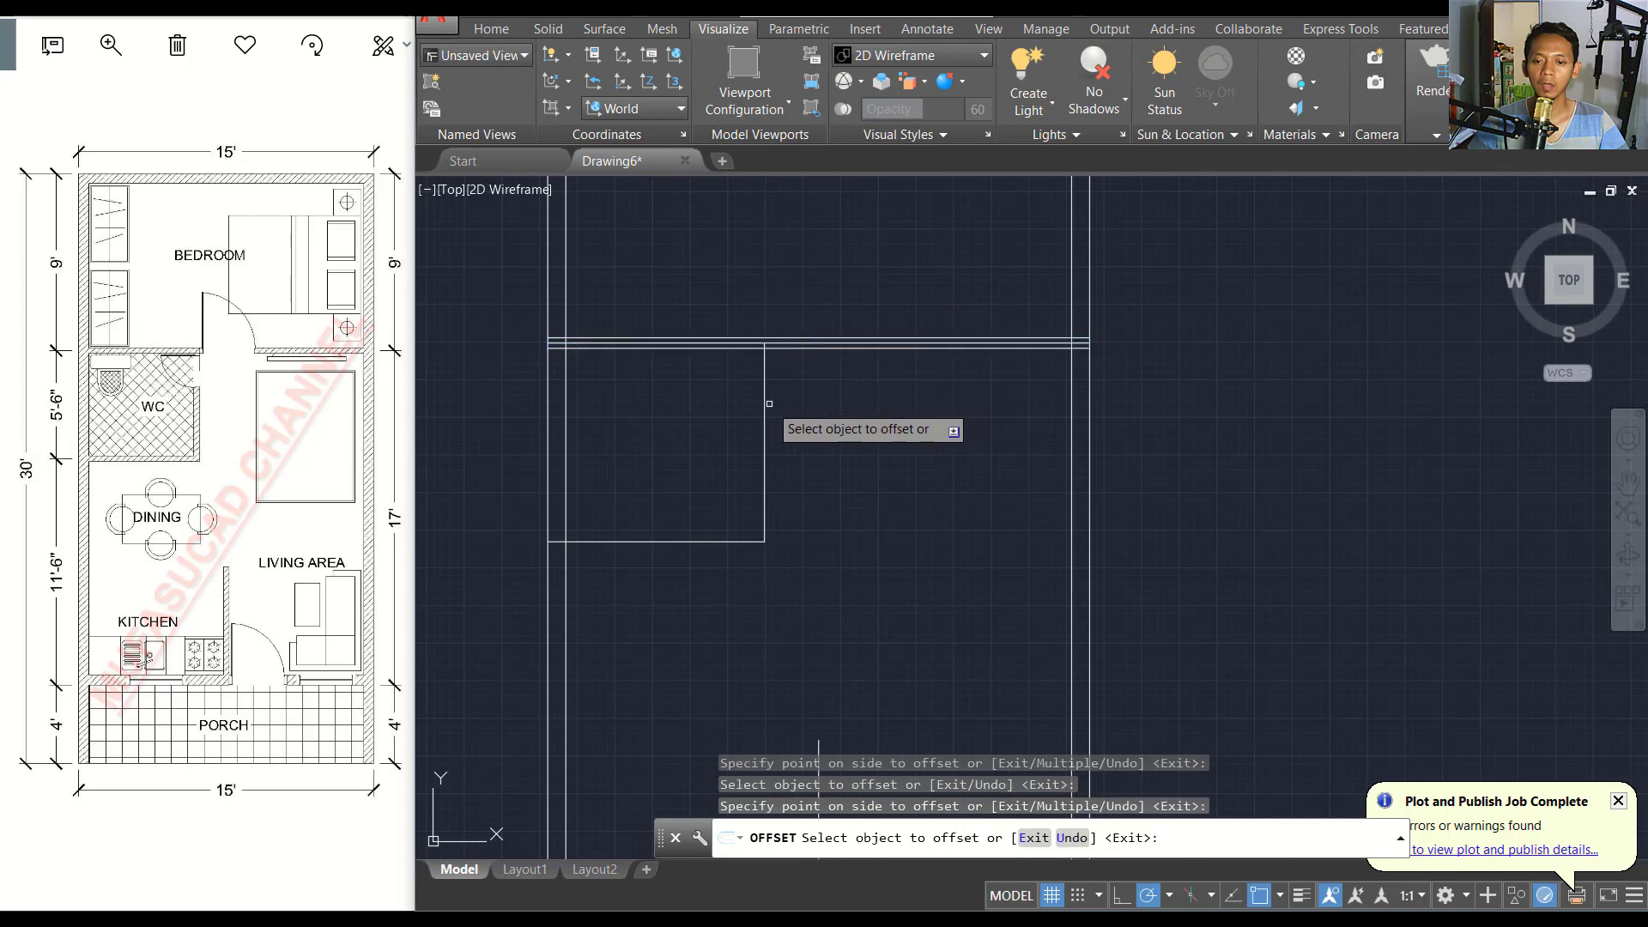
left_click(765, 401)
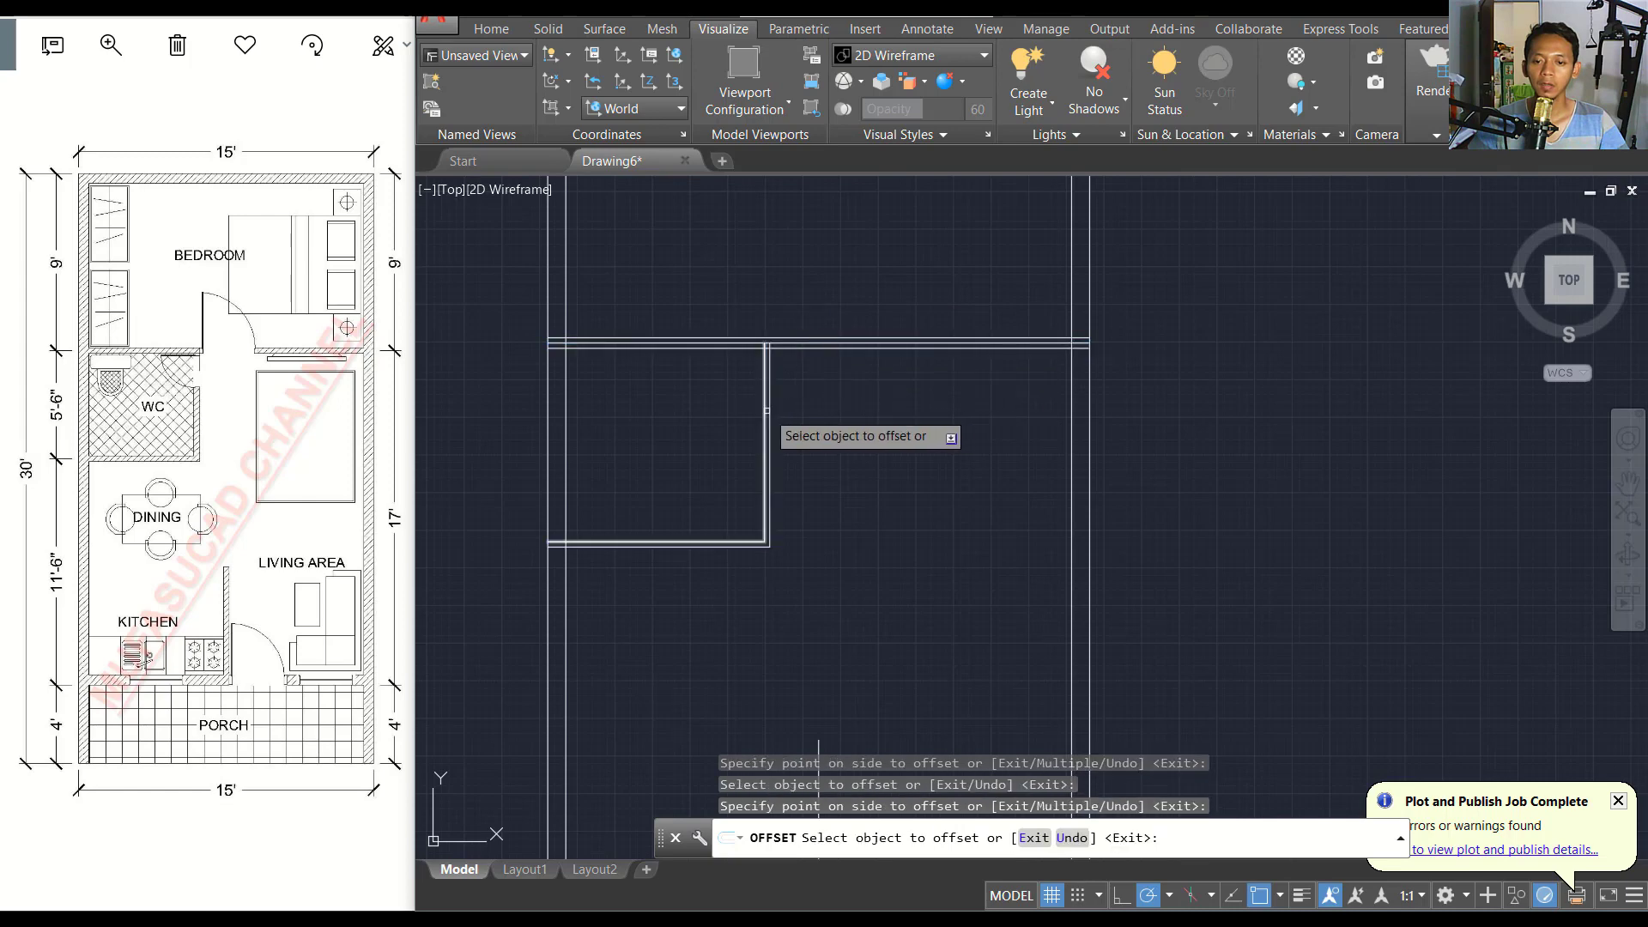
left_click(766, 410)
left_click(707, 412)
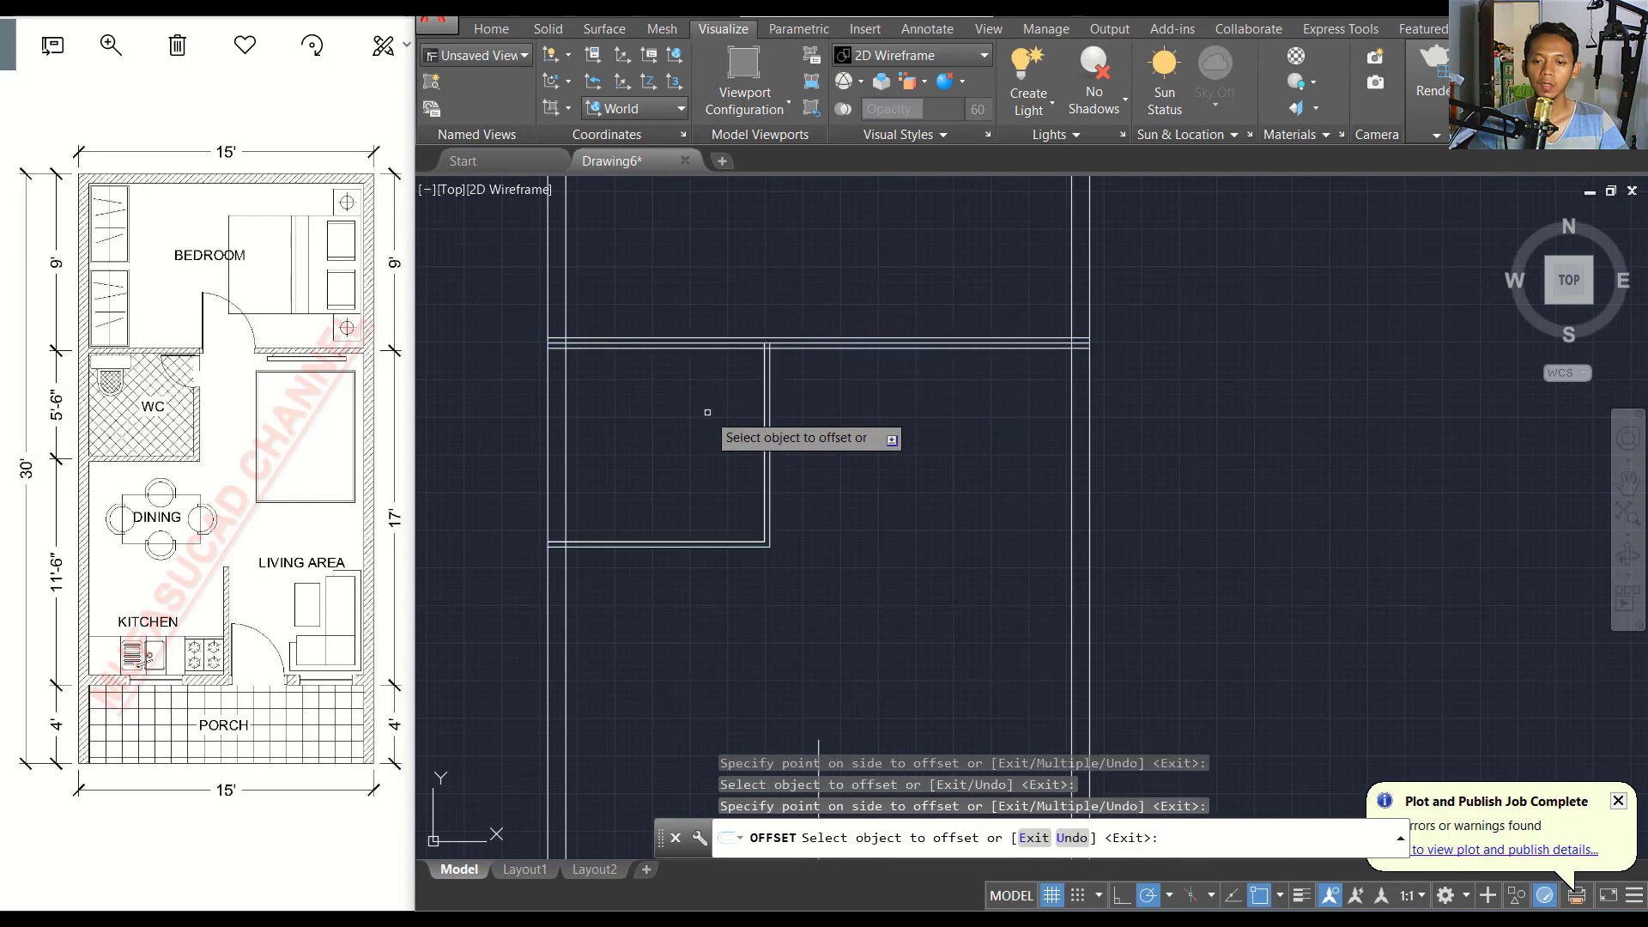
left_click(763, 410)
Add a 1.75 parallel line left of the short vertical wall and select the extra wall line.
scroll(744, 412, "down", 3)
scroll(791, 596, "up", 3)
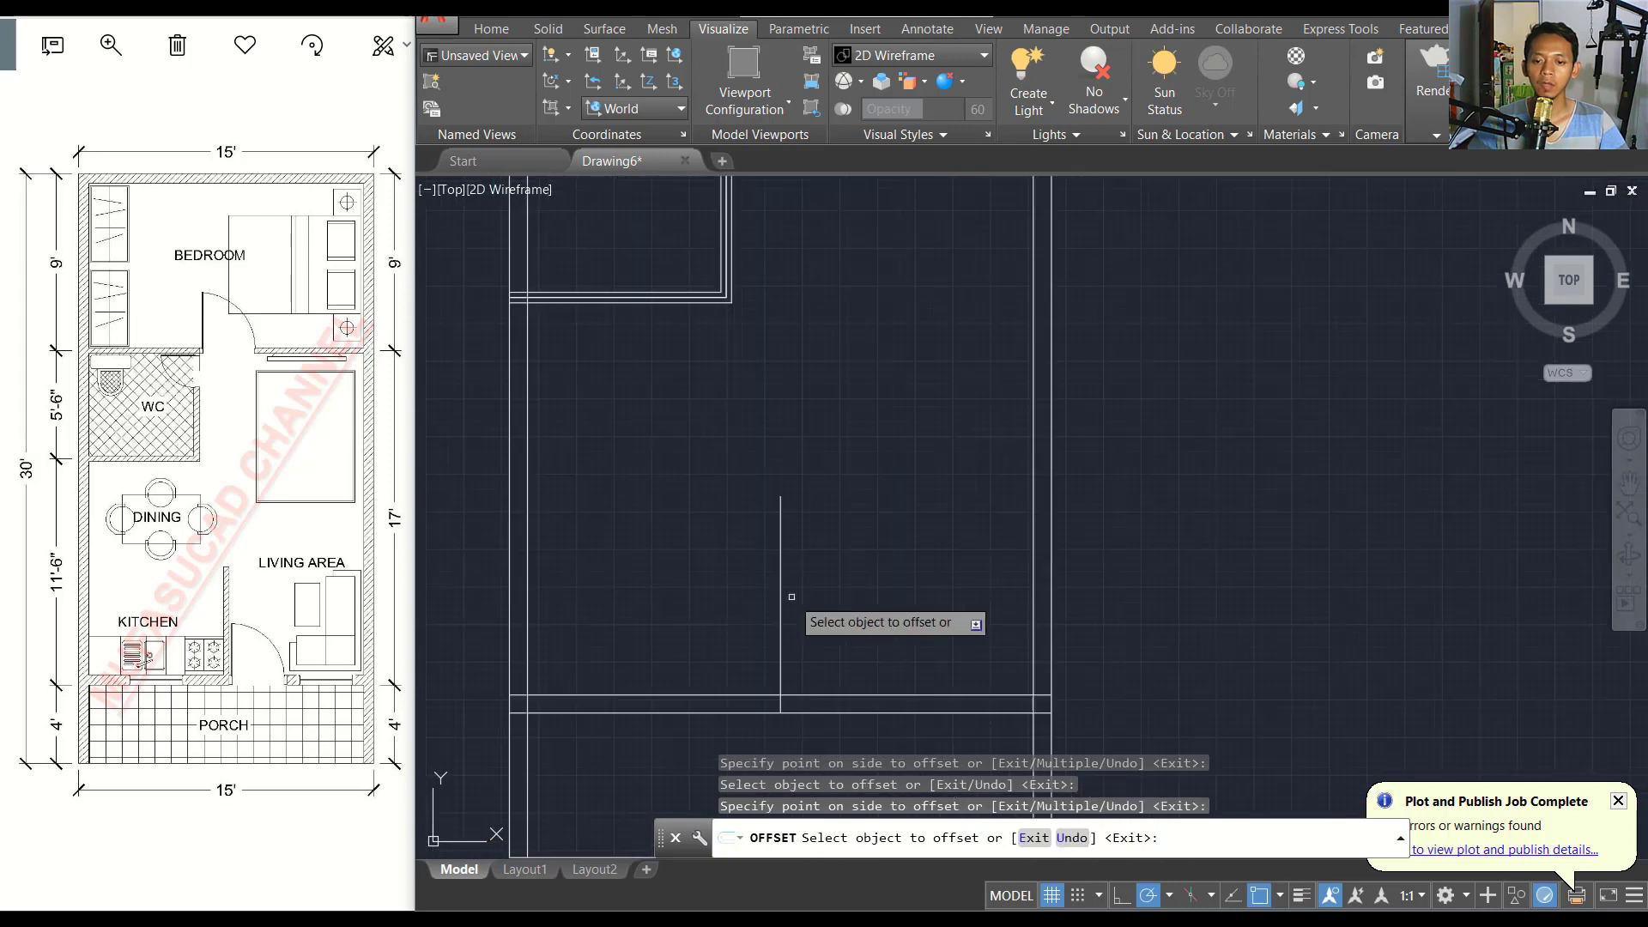
scroll(791, 596, "up", 2)
left_click(773, 588)
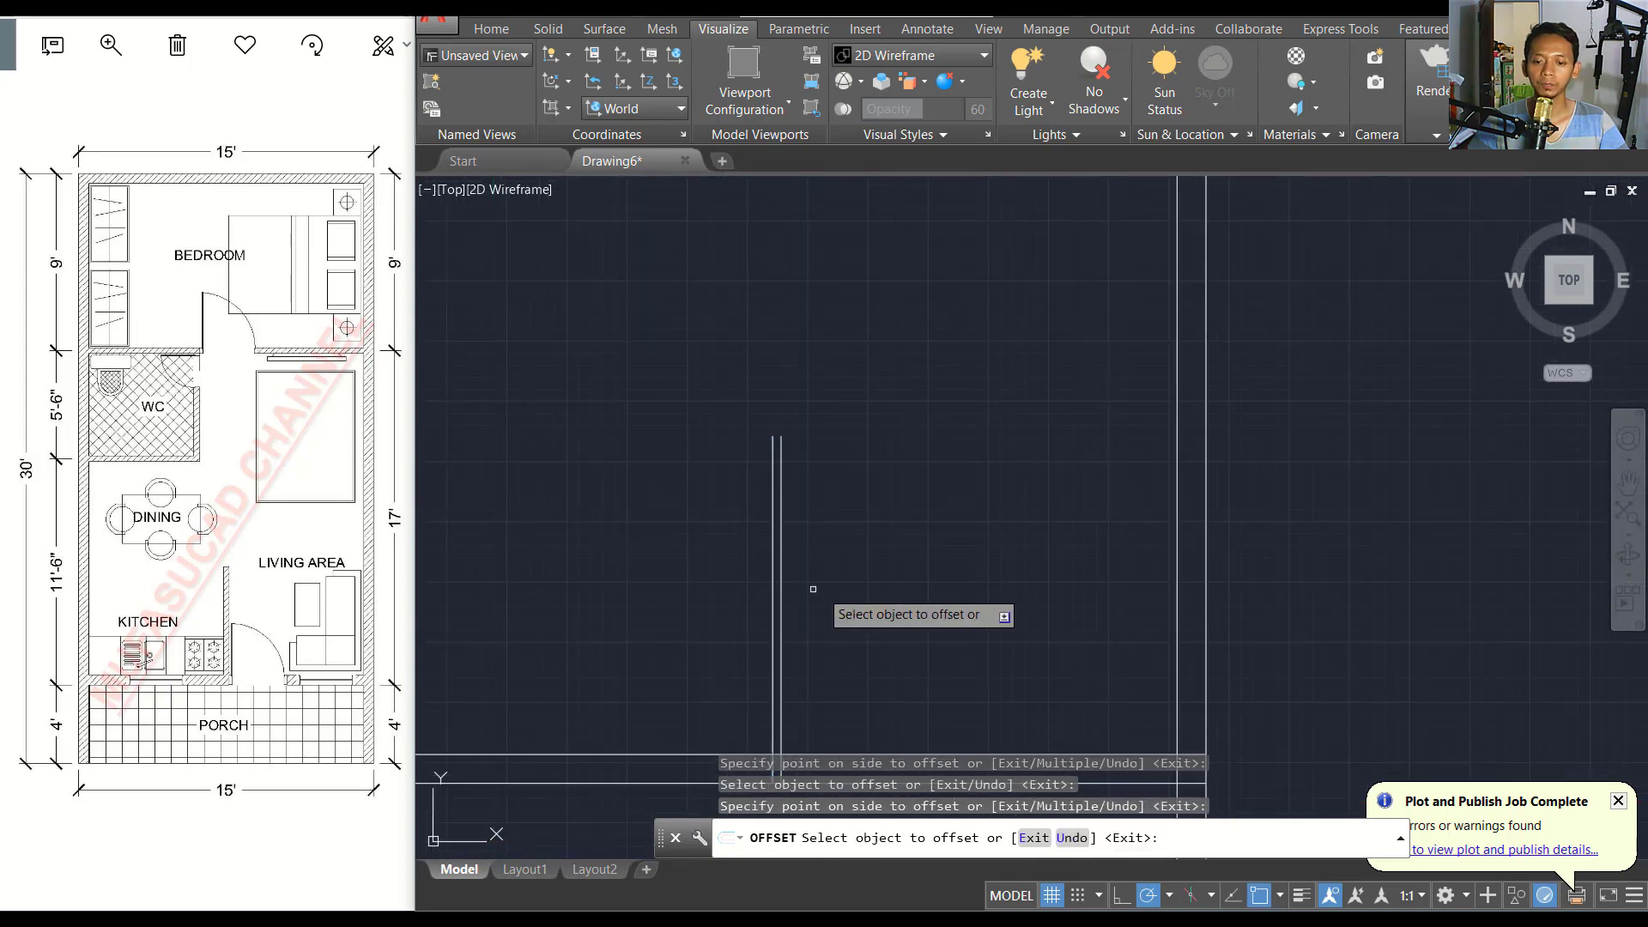
left_click(773, 585)
left_click(721, 580)
key("Return")
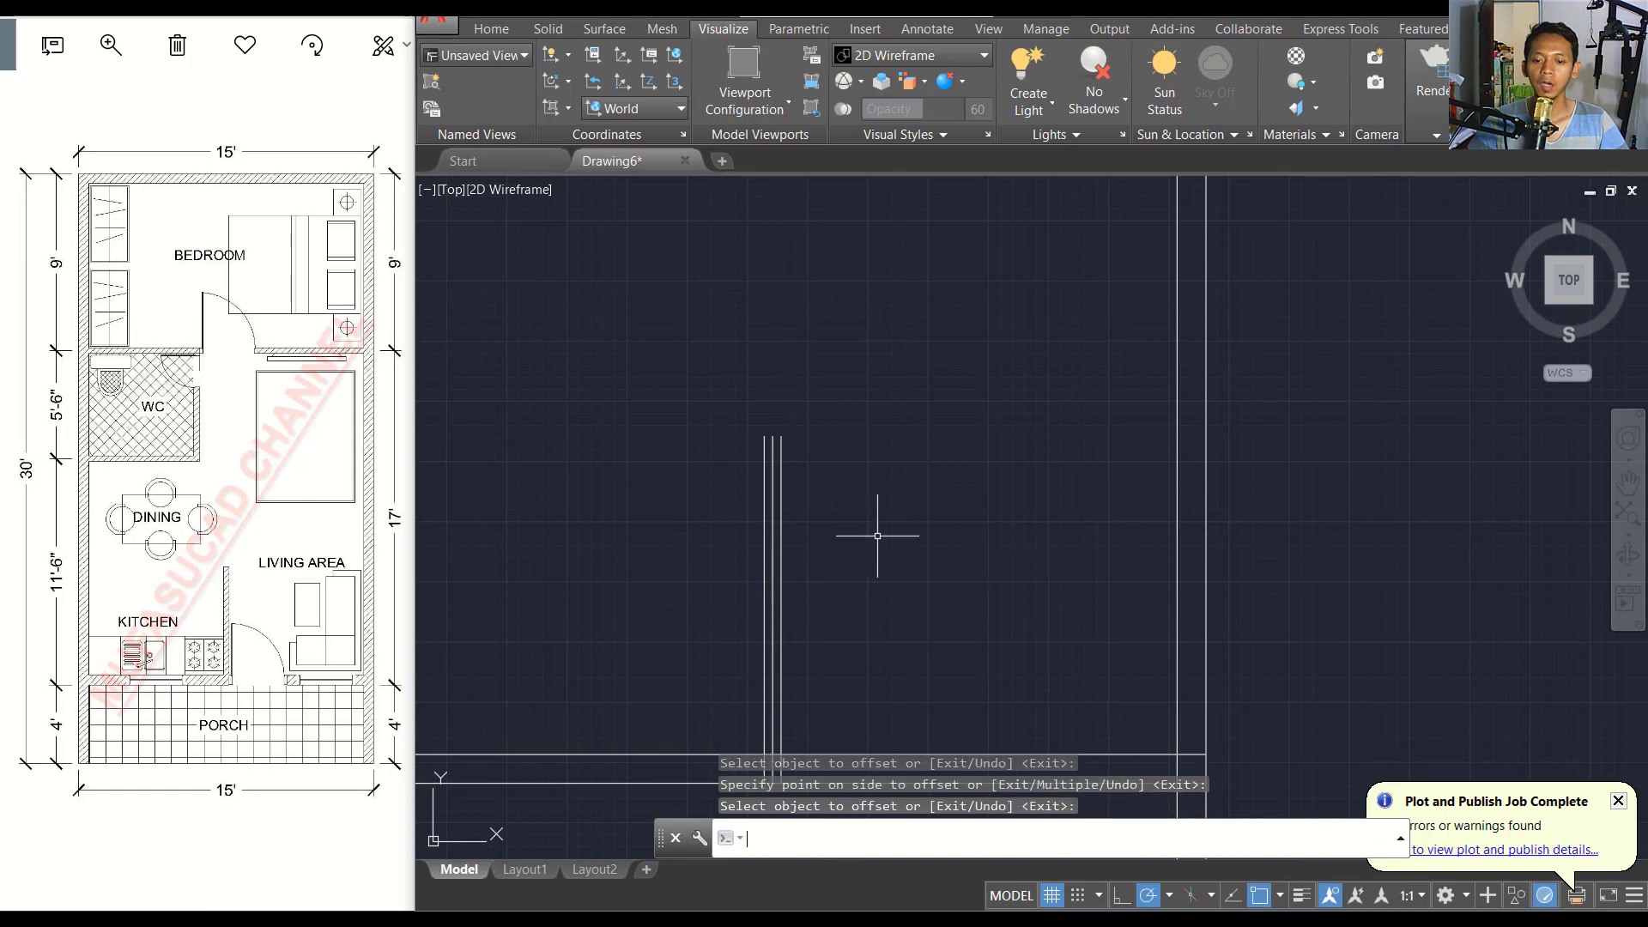
key("Return")
left_click(773, 552)
scroll(850, 412, "down", 3)
Delete the extra vertical wall line.
middle_click_drag(854, 410, 856, 423)
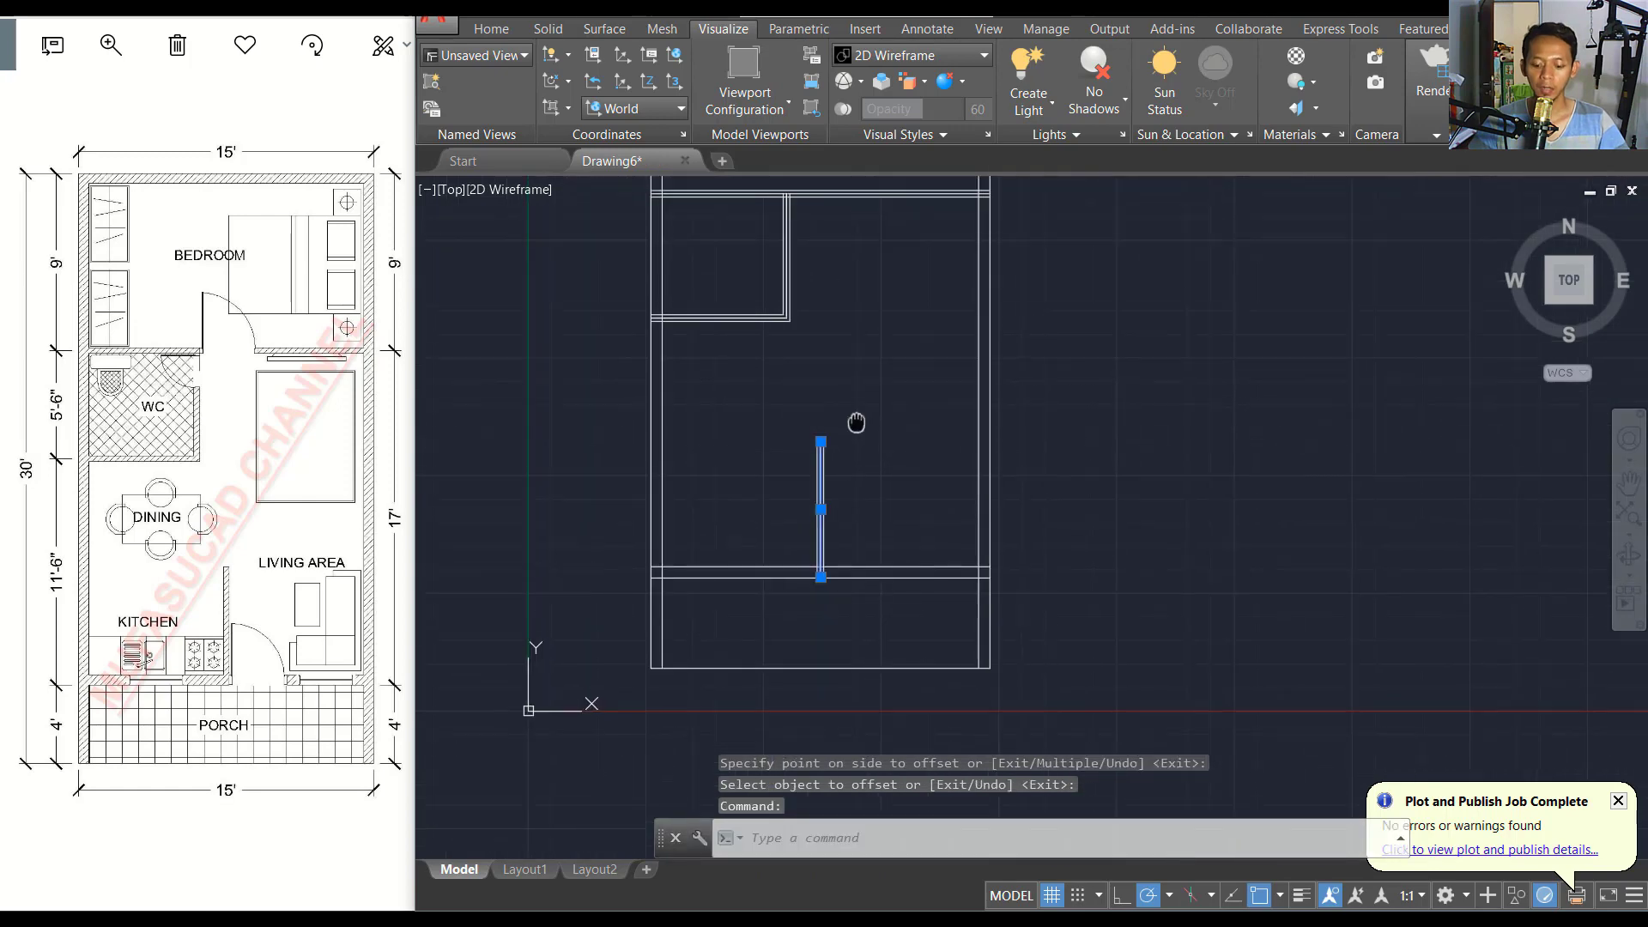
key("Delete")
scroll(761, 404, "up", 3)
scroll(842, 474, "up", 2)
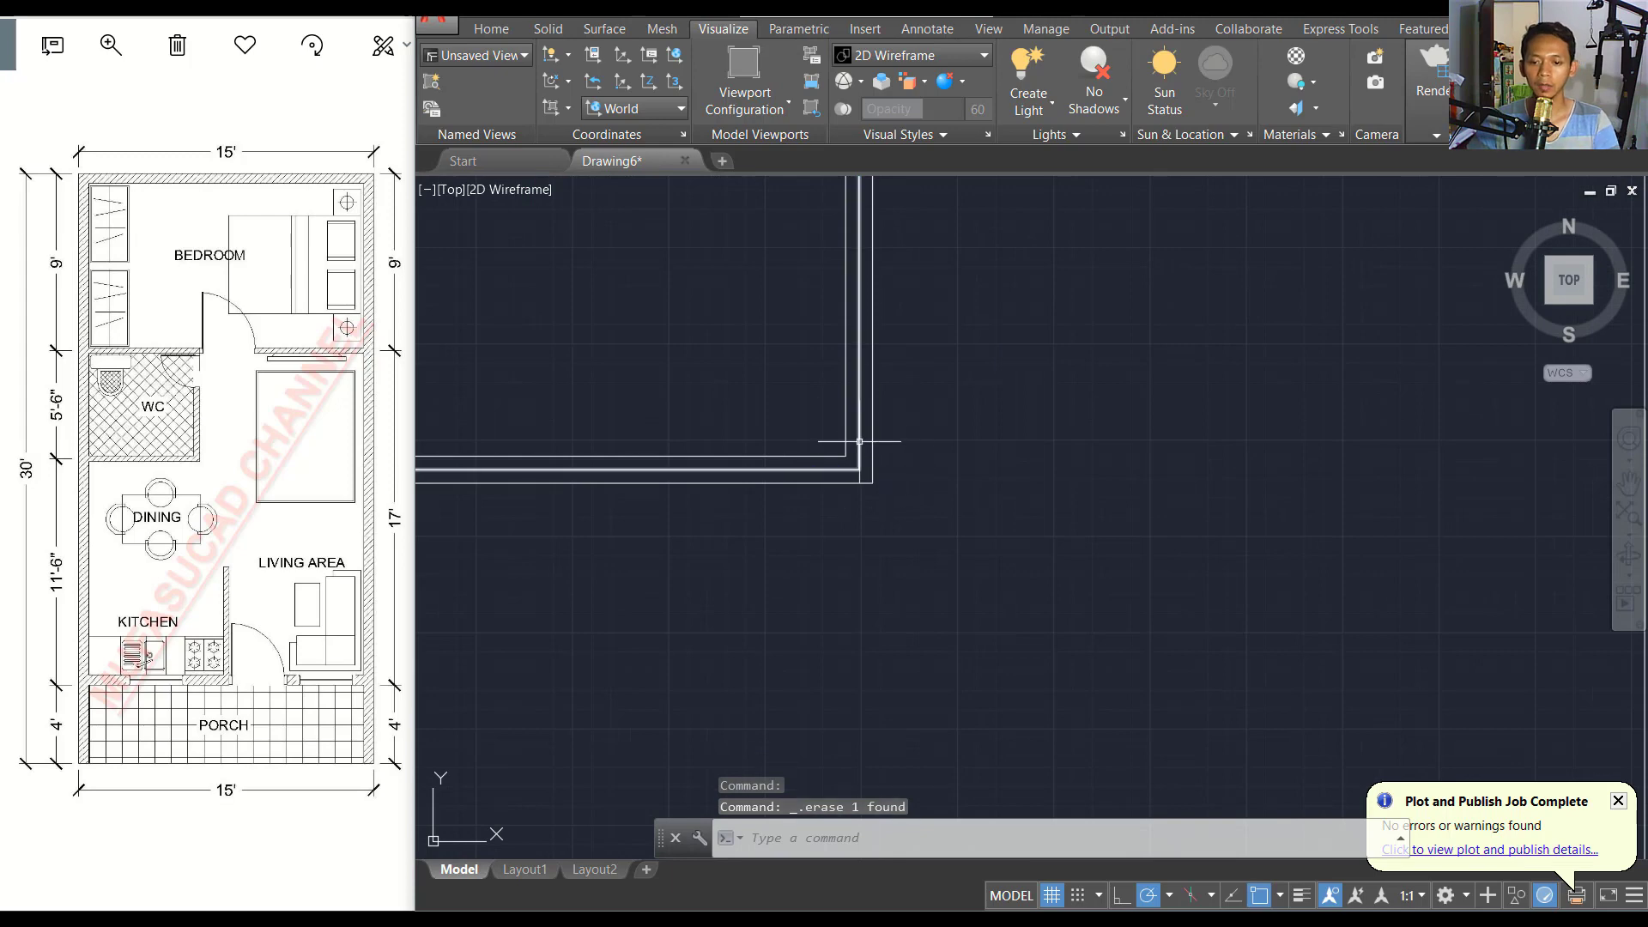
scroll(948, 442, "down", 3)
scroll(912, 429, "up", 3)
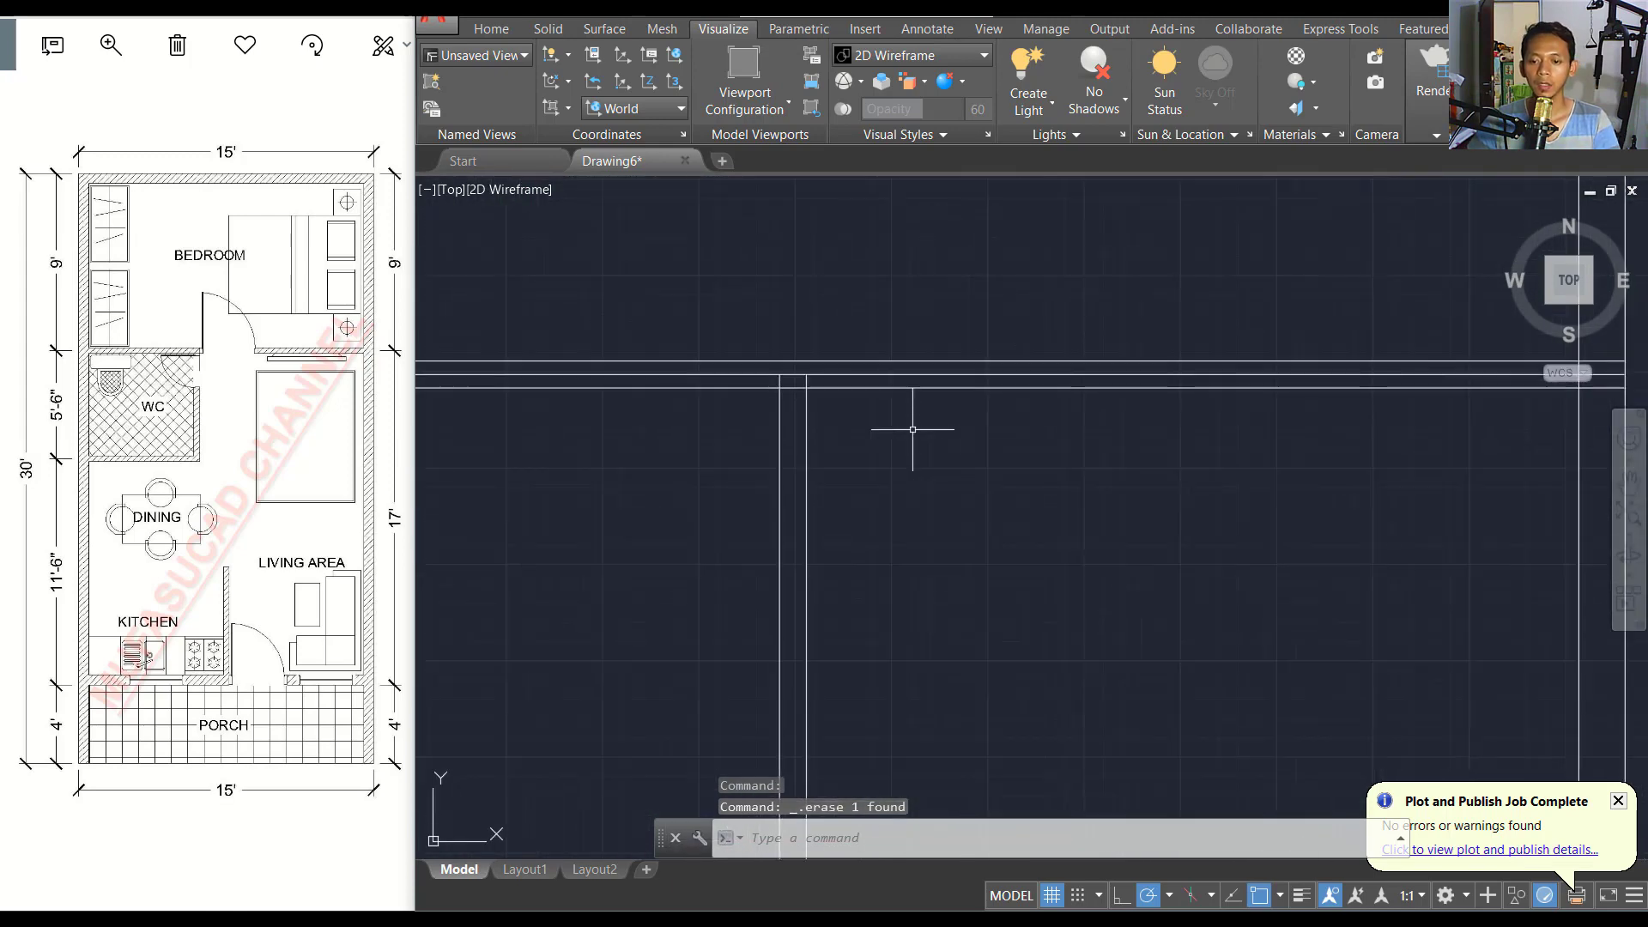
scroll(892, 460, "down", 2)
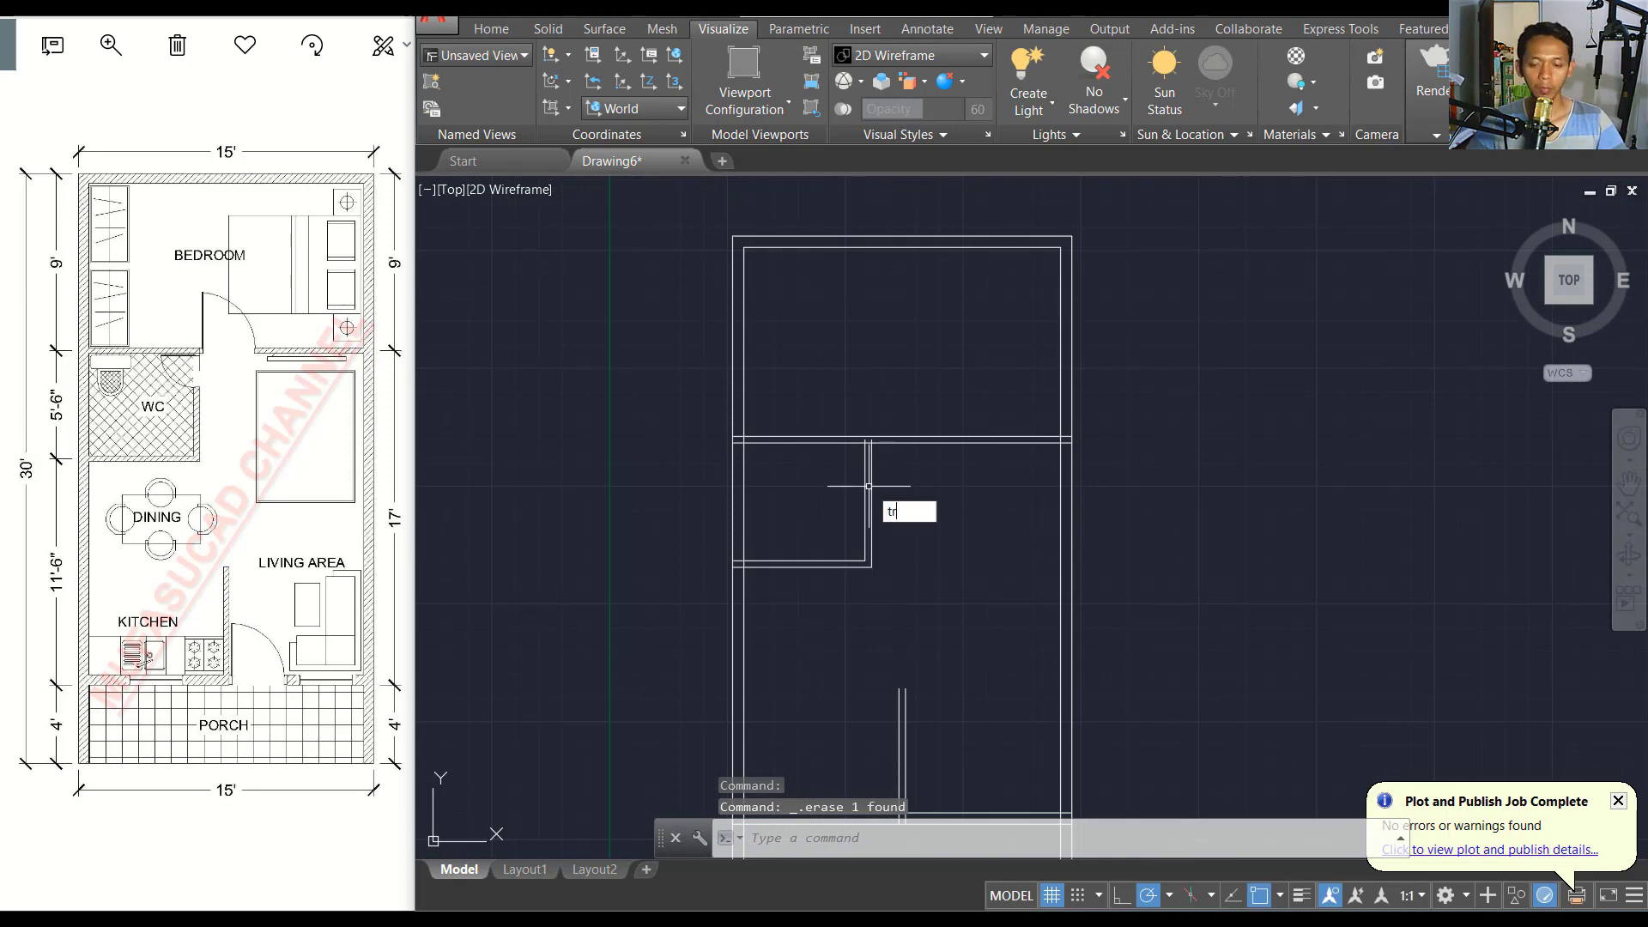
Trim the overlapping wall stubs at the bedroom partition and lower wall corner junctions.
key("Return")
key("Return")
scroll(748, 424, "up", 3)
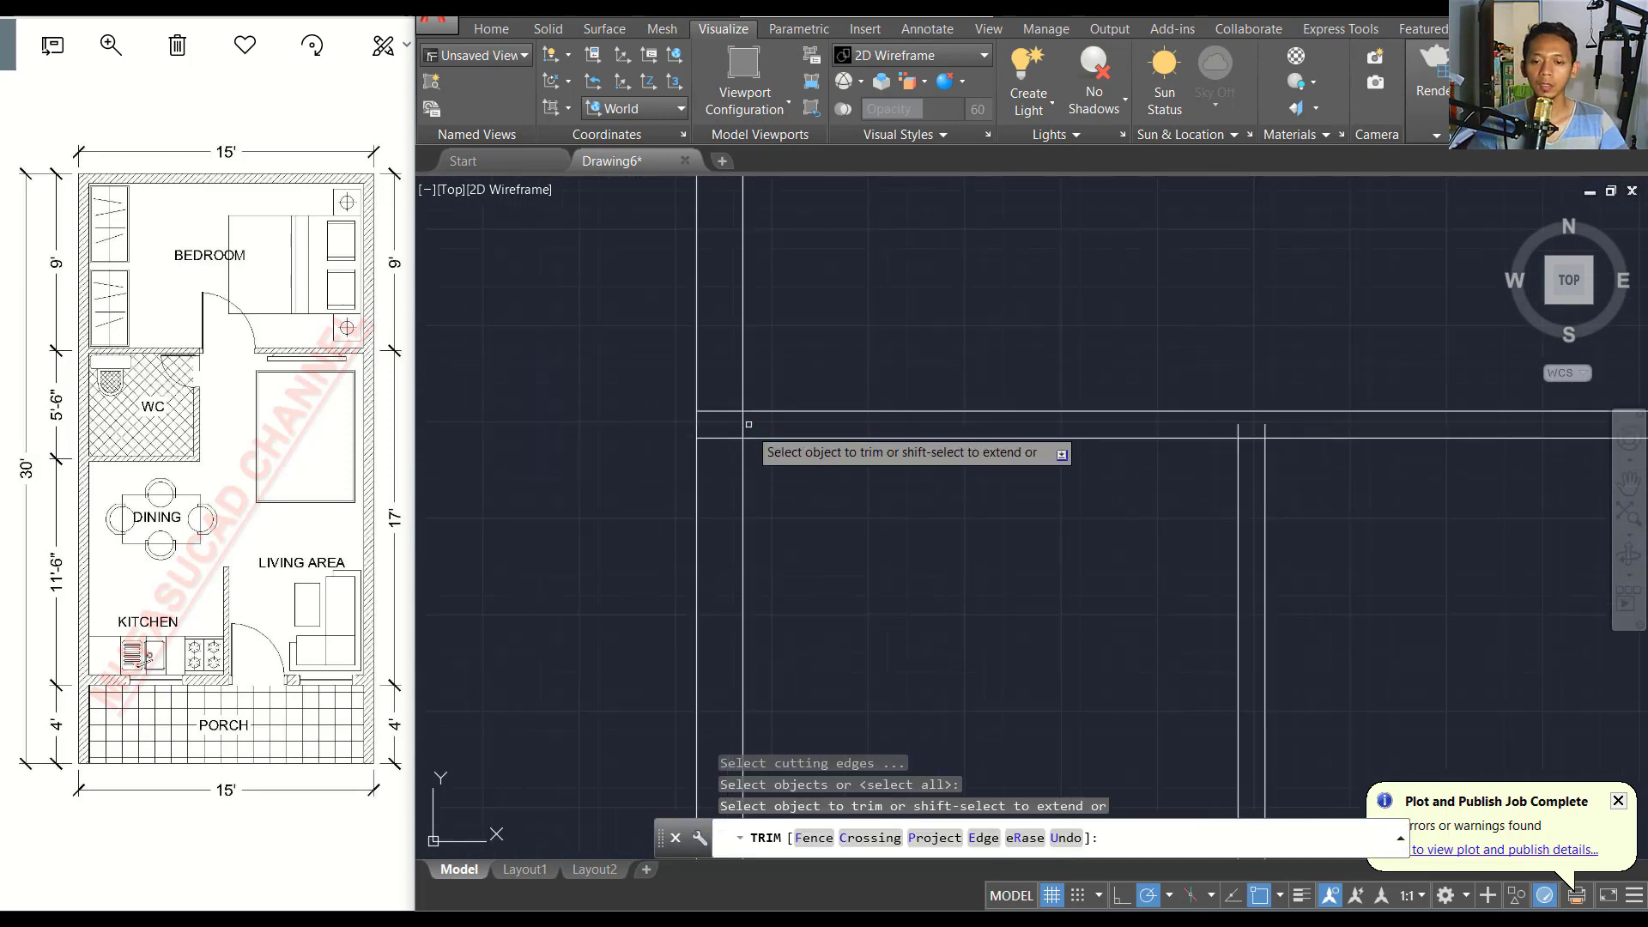
left_click(748, 424)
left_click(746, 423)
scroll(729, 428, "down", 2)
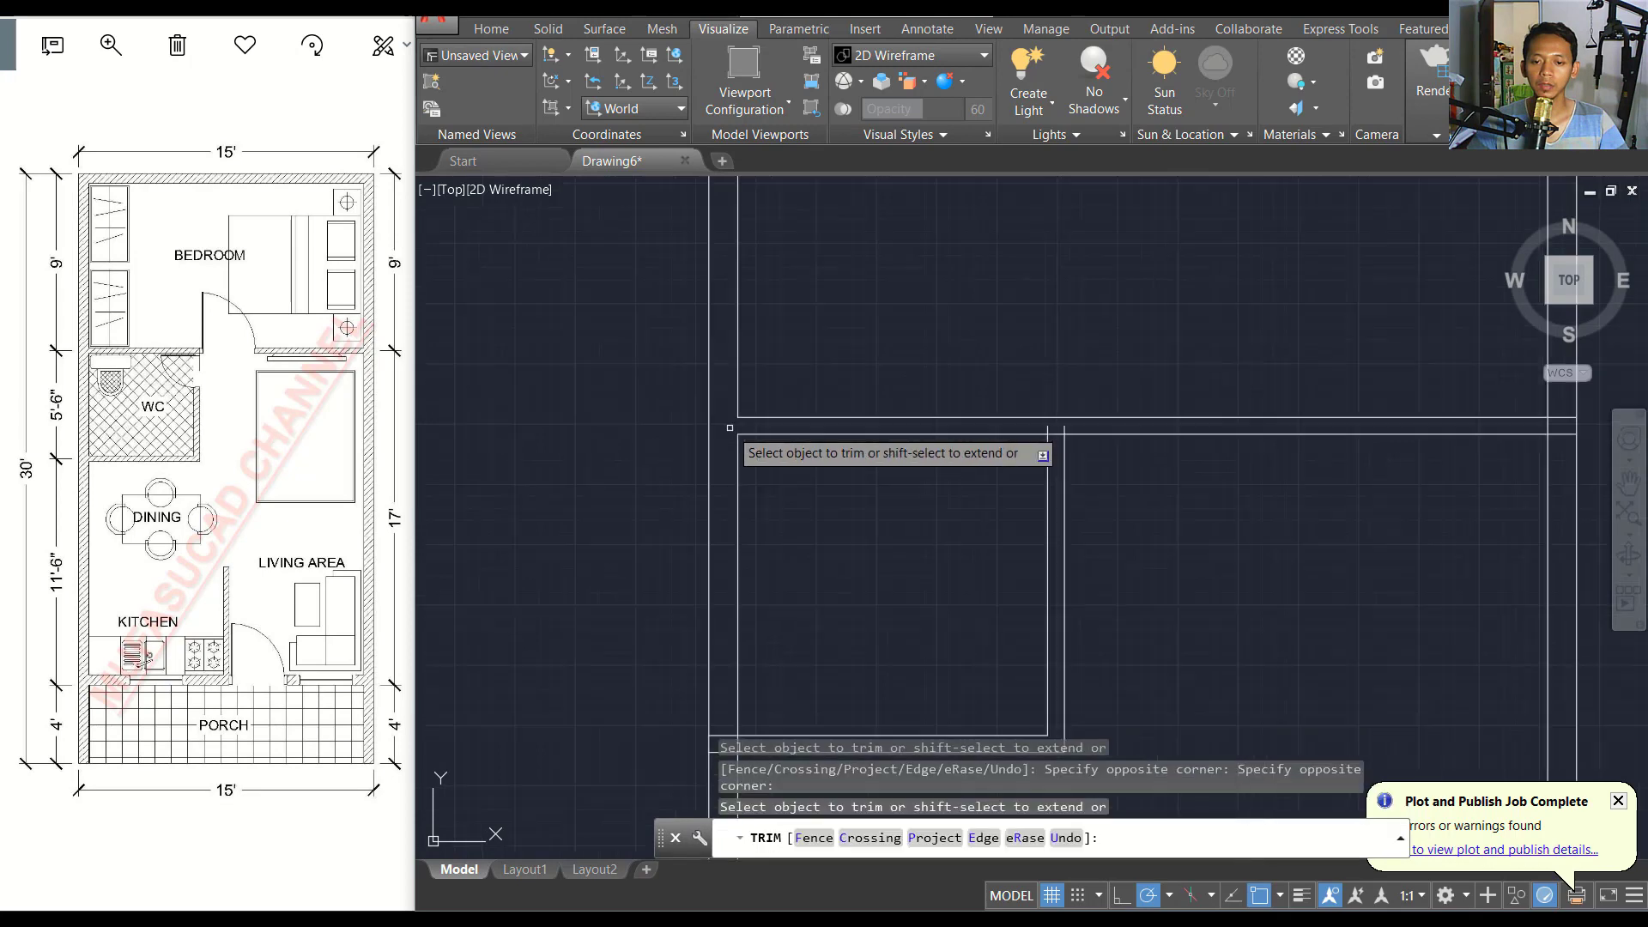
middle_click_drag(730, 427, 726, 682)
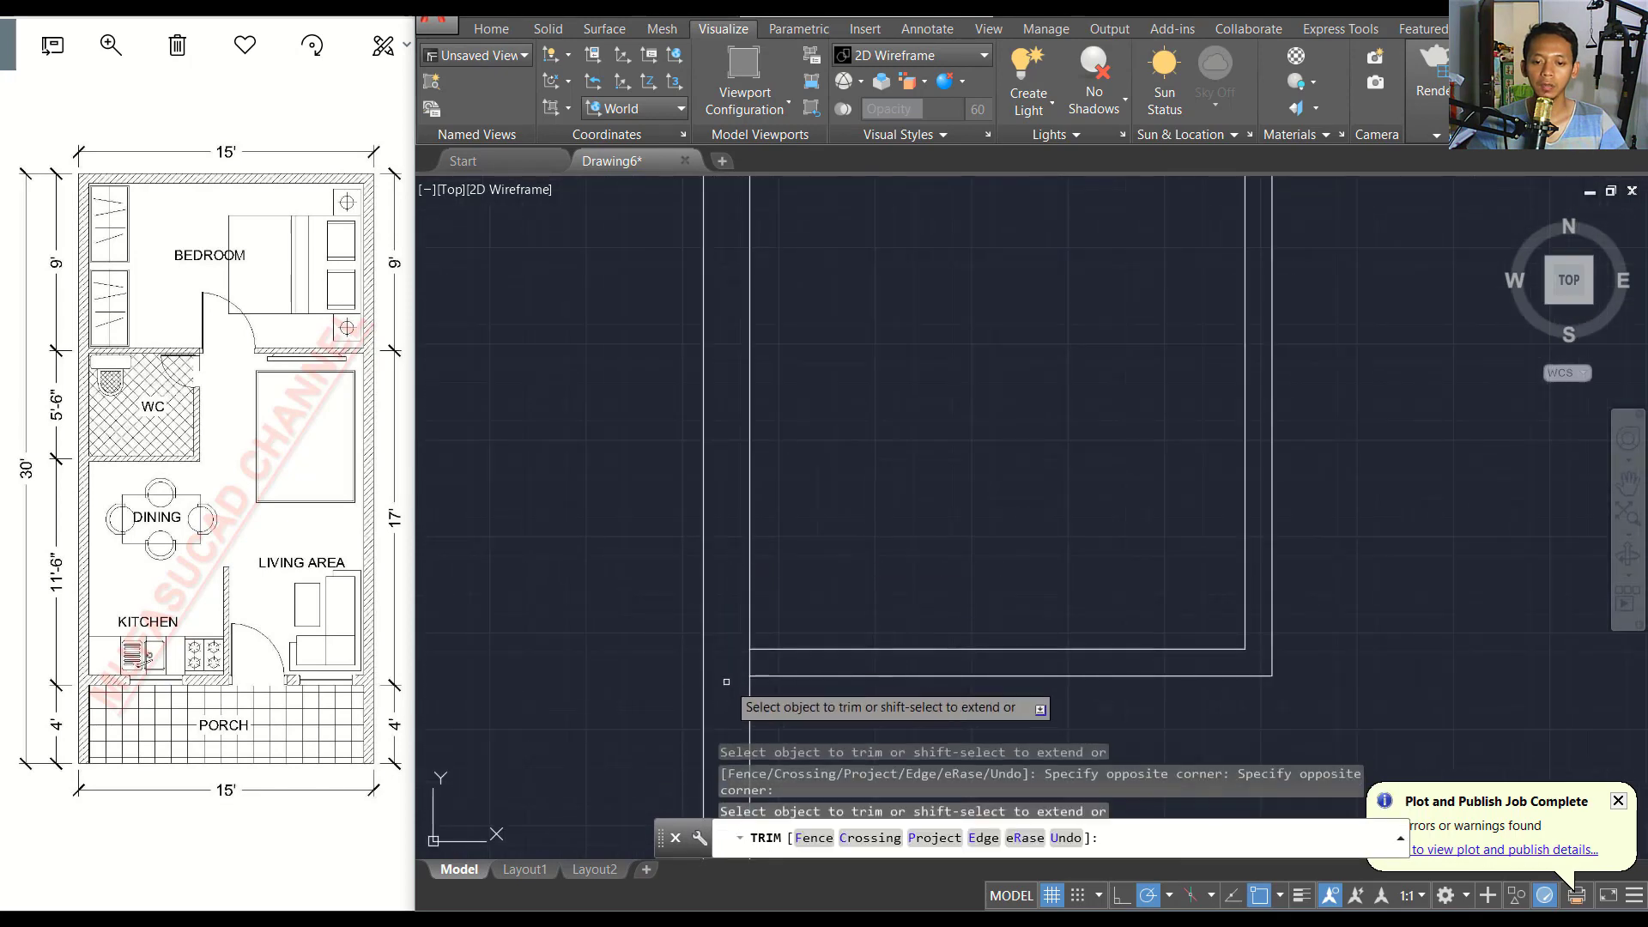
left_click(726, 681)
left_click(794, 580)
scroll(824, 515, "up", 3)
scroll(945, 411, "up", 3)
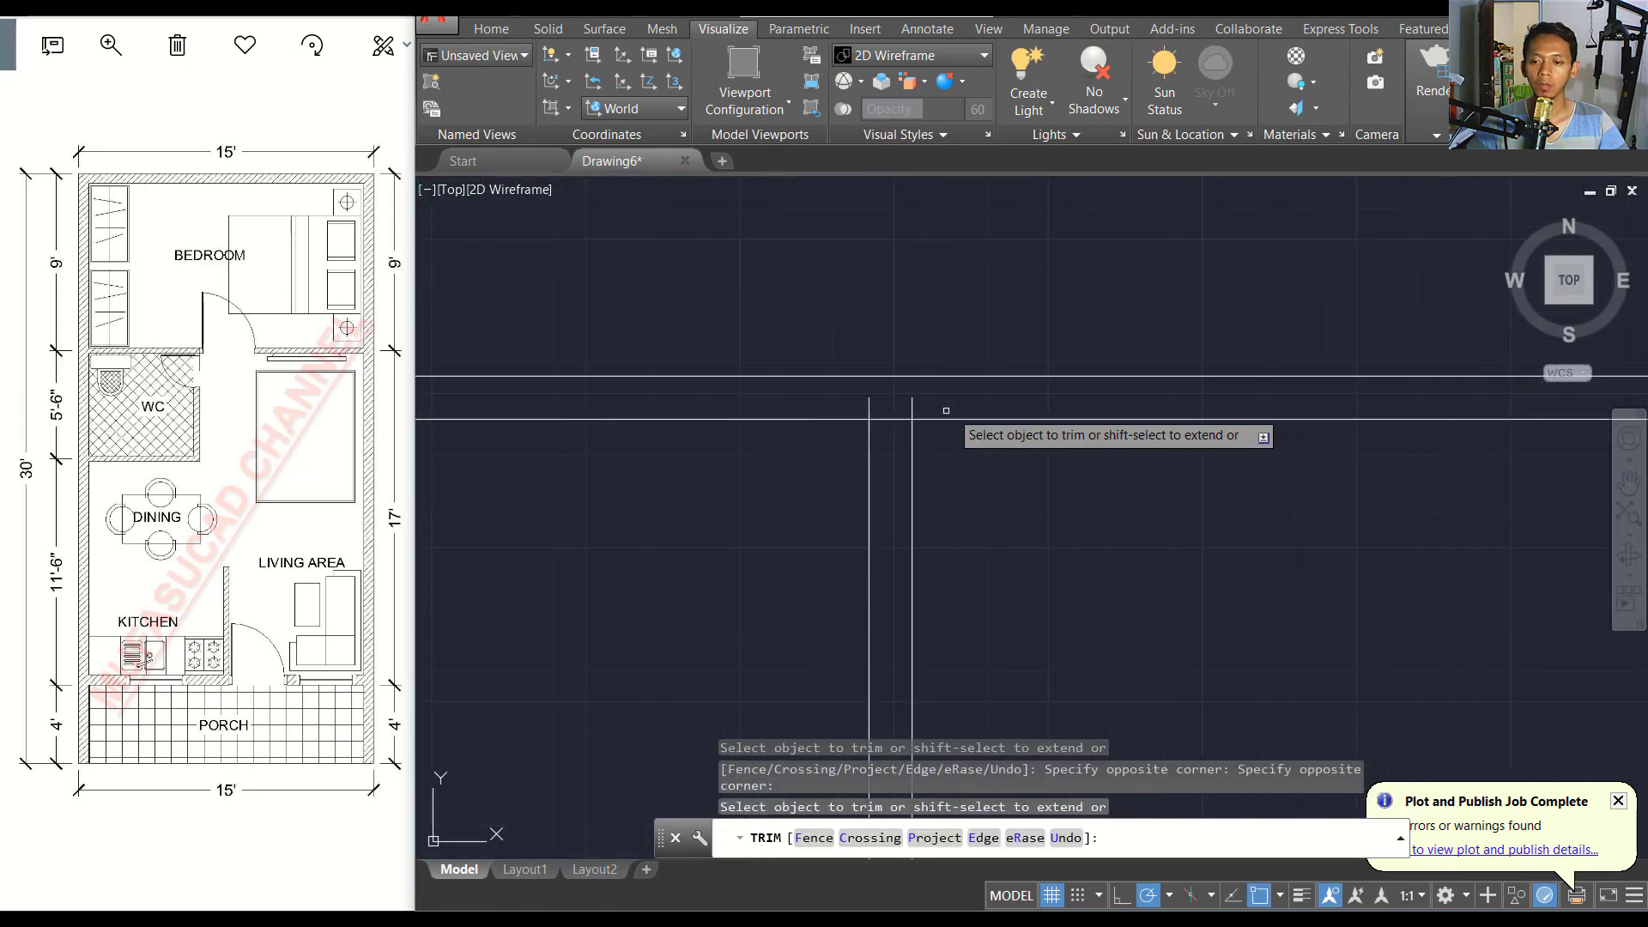
left_click(914, 365)
left_click(854, 405)
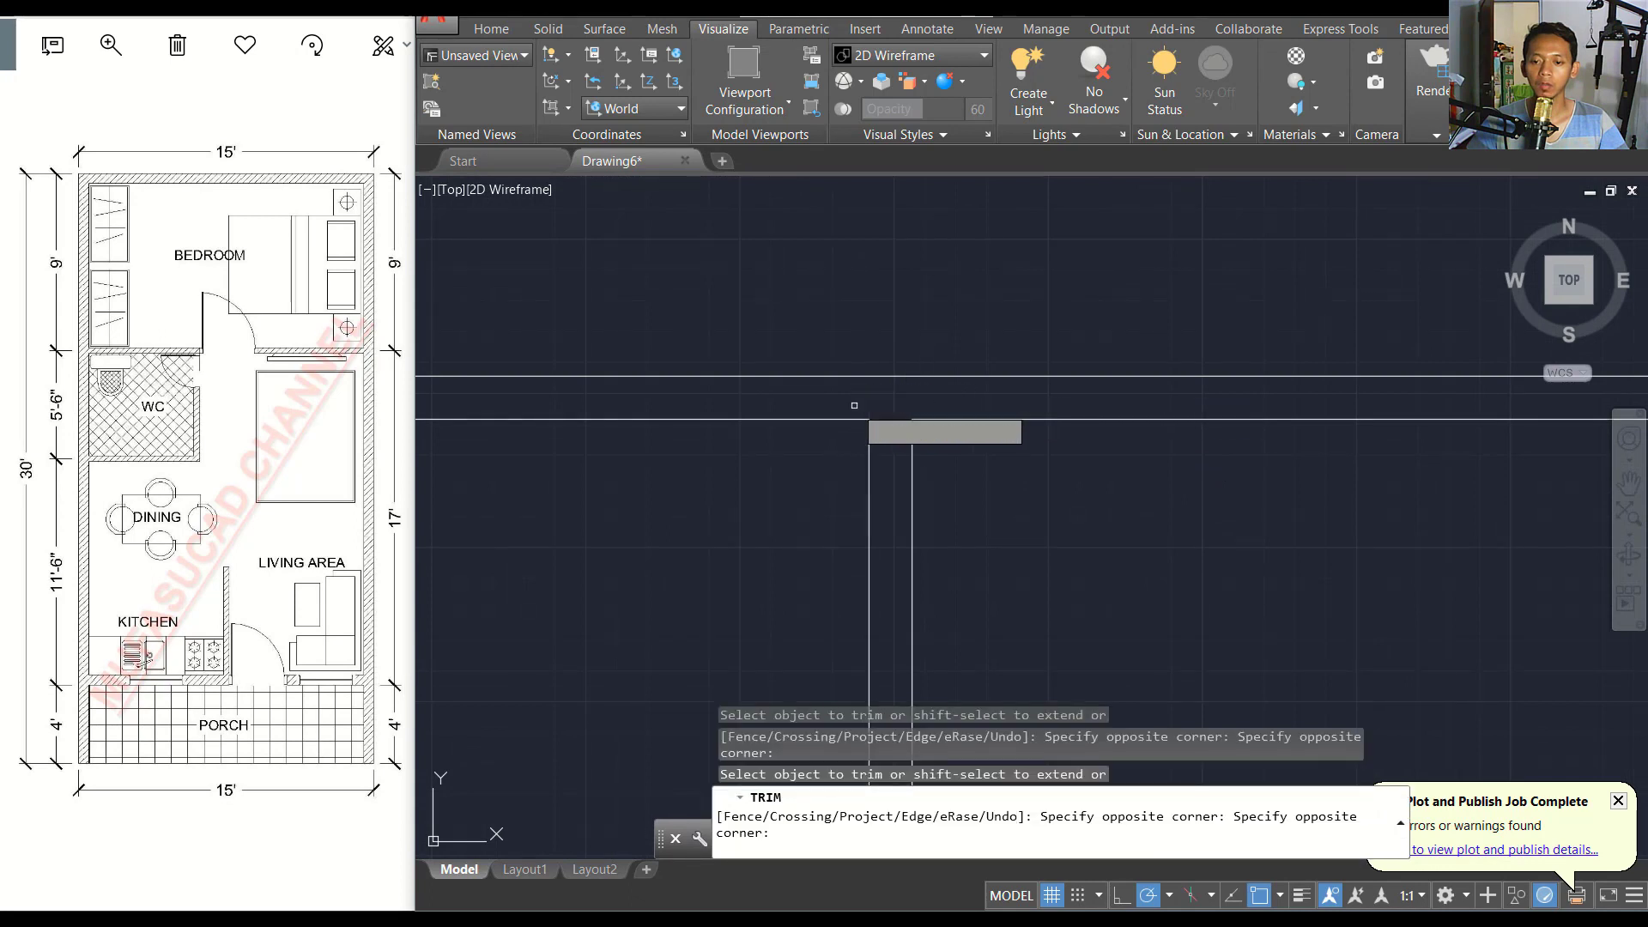
Trim the remaining line stubs at the upper junction and the left wall junction.
scroll(931, 412, "down", 5)
scroll(872, 357, "up", 3)
scroll(927, 403, "up", 2)
left_click(961, 345)
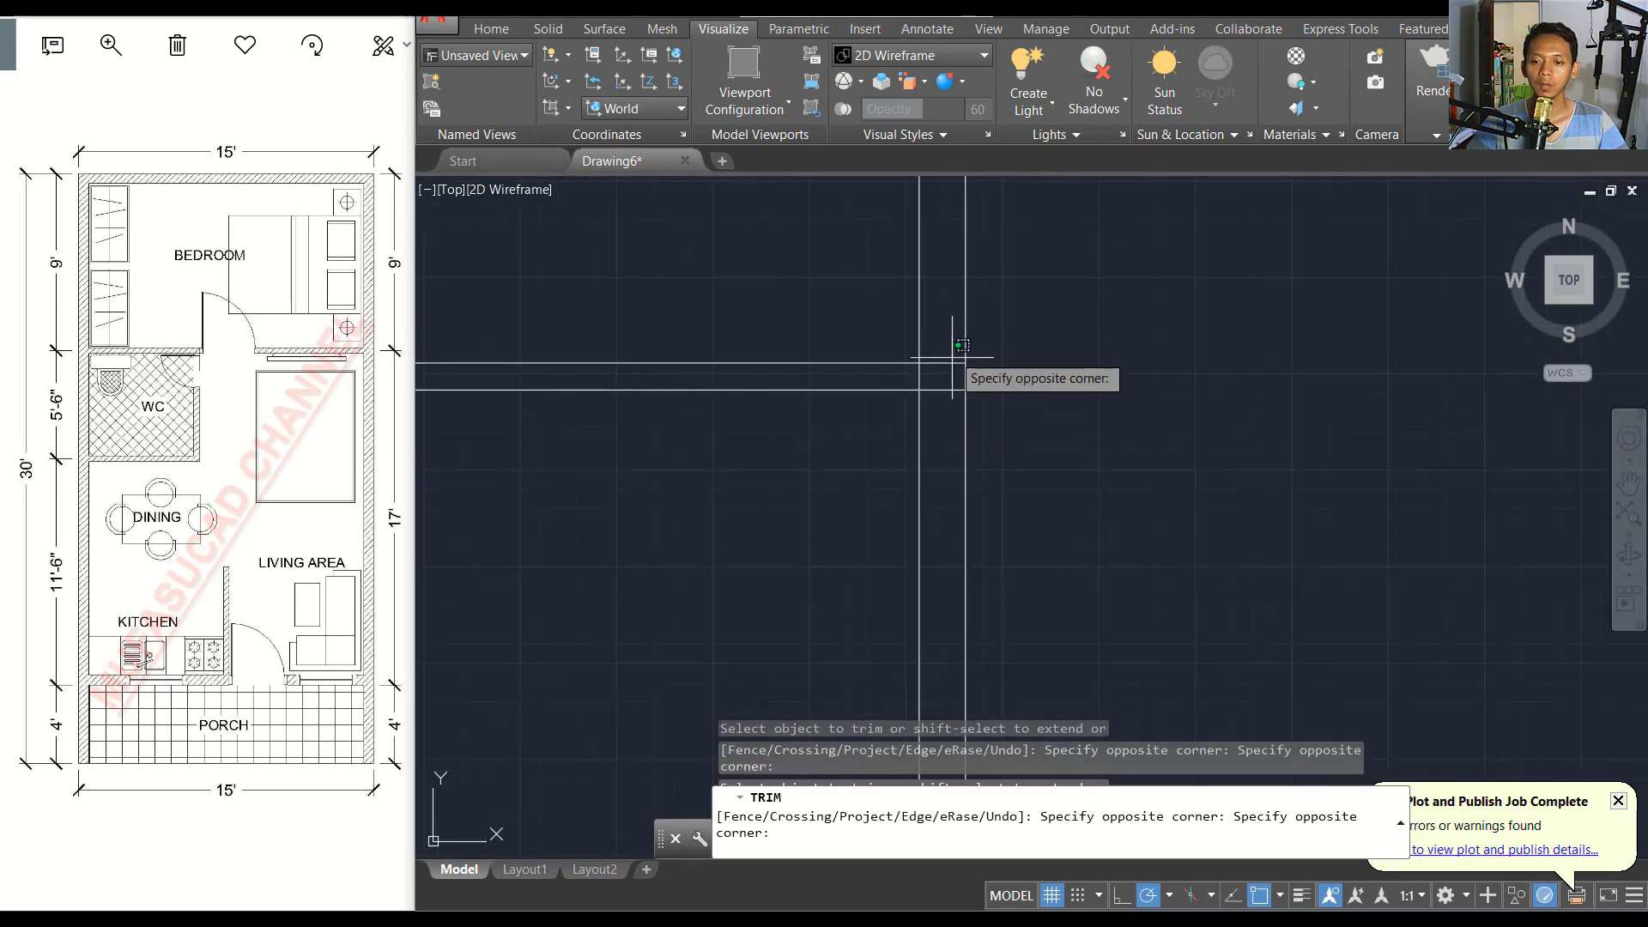
left_click(895, 364)
left_click(922, 390)
scroll(892, 403, "down", 5)
middle_click_drag(809, 466, 809, 324)
scroll(644, 467, "up", 6)
left_click(594, 434)
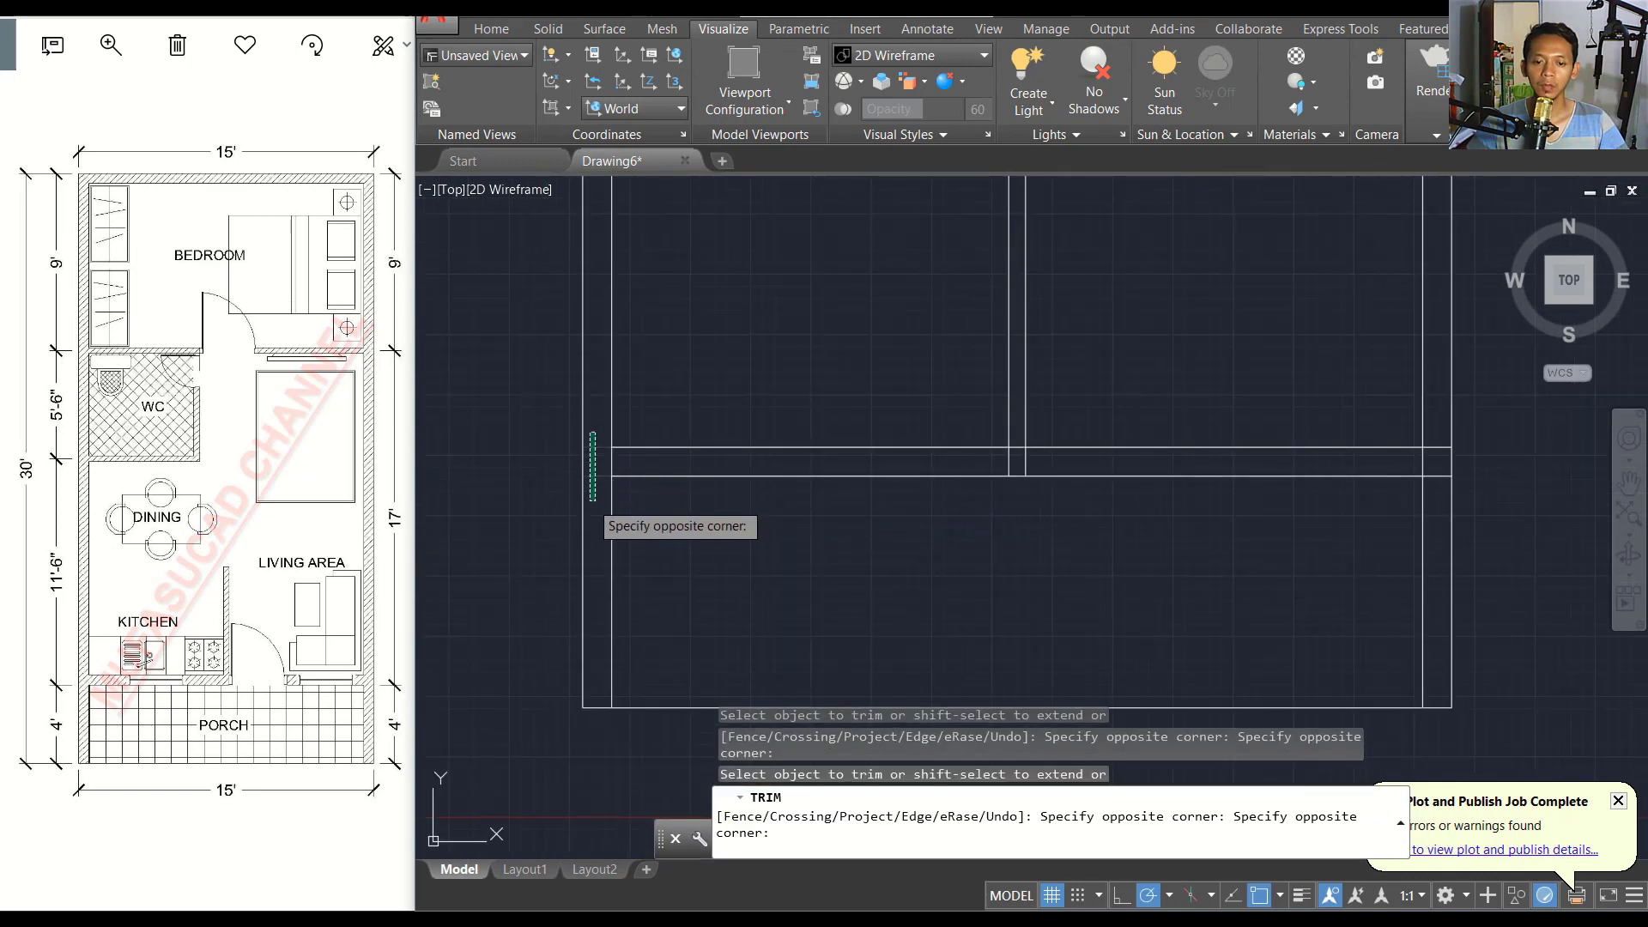
left_click(592, 500)
left_click(605, 450)
left_click(609, 490)
Trim the last wall junction stubs on the right and middle walls.
scroll(703, 447, "down", 1)
scroll(781, 440, "down", 1)
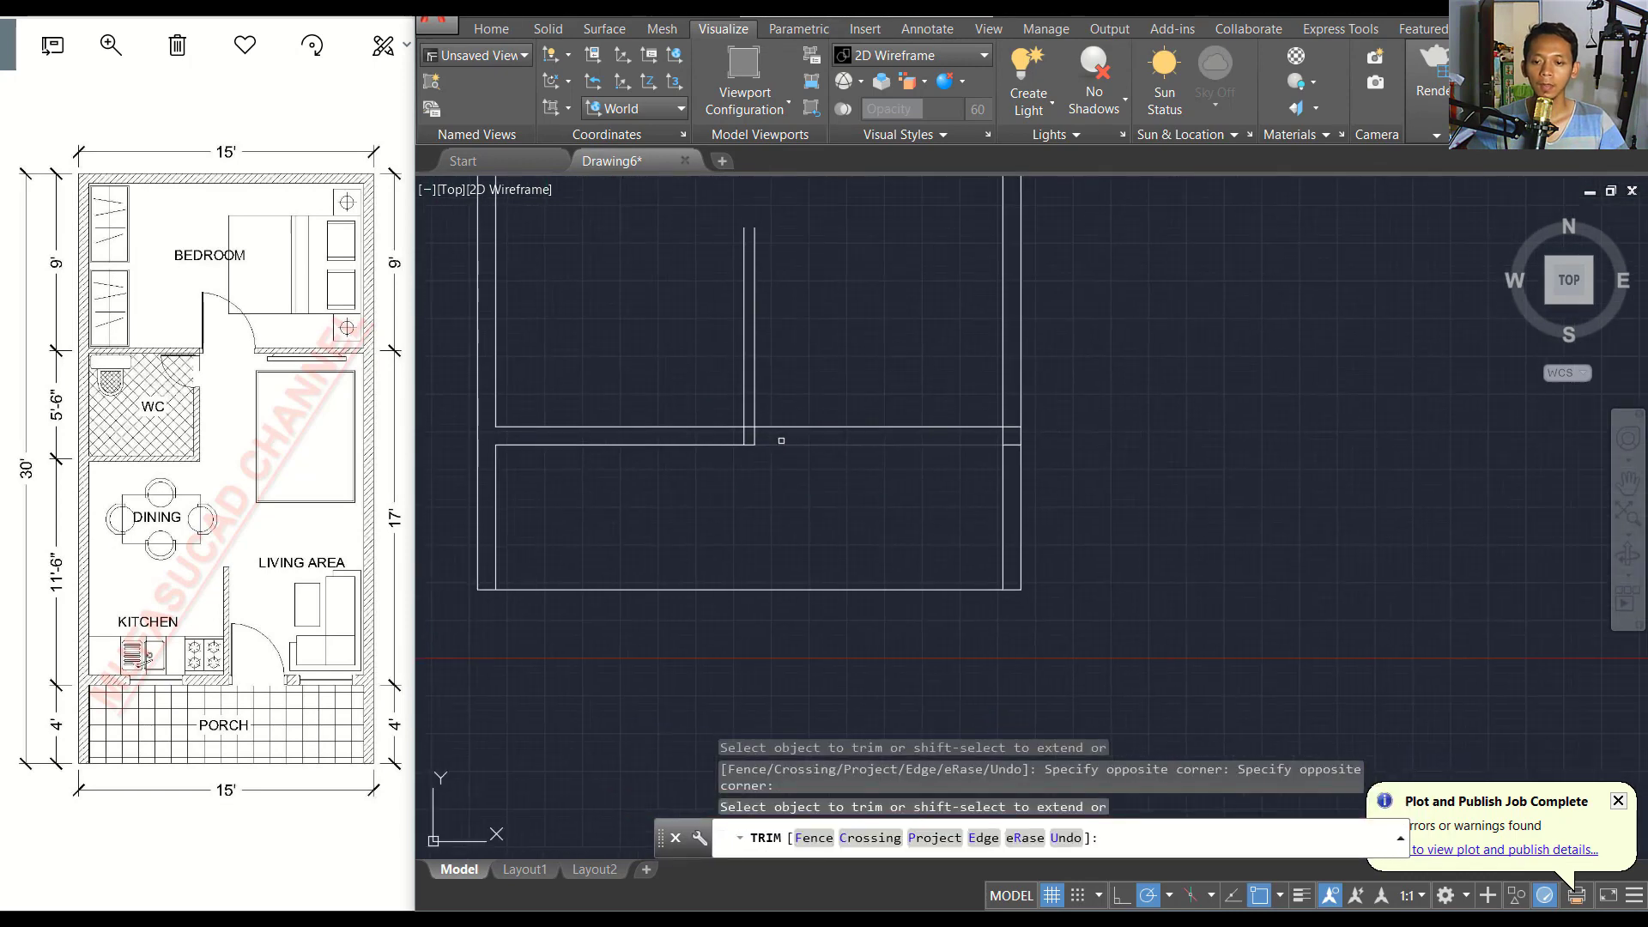
scroll(781, 440, "up", 5)
left_click(1103, 448)
left_click(1078, 367)
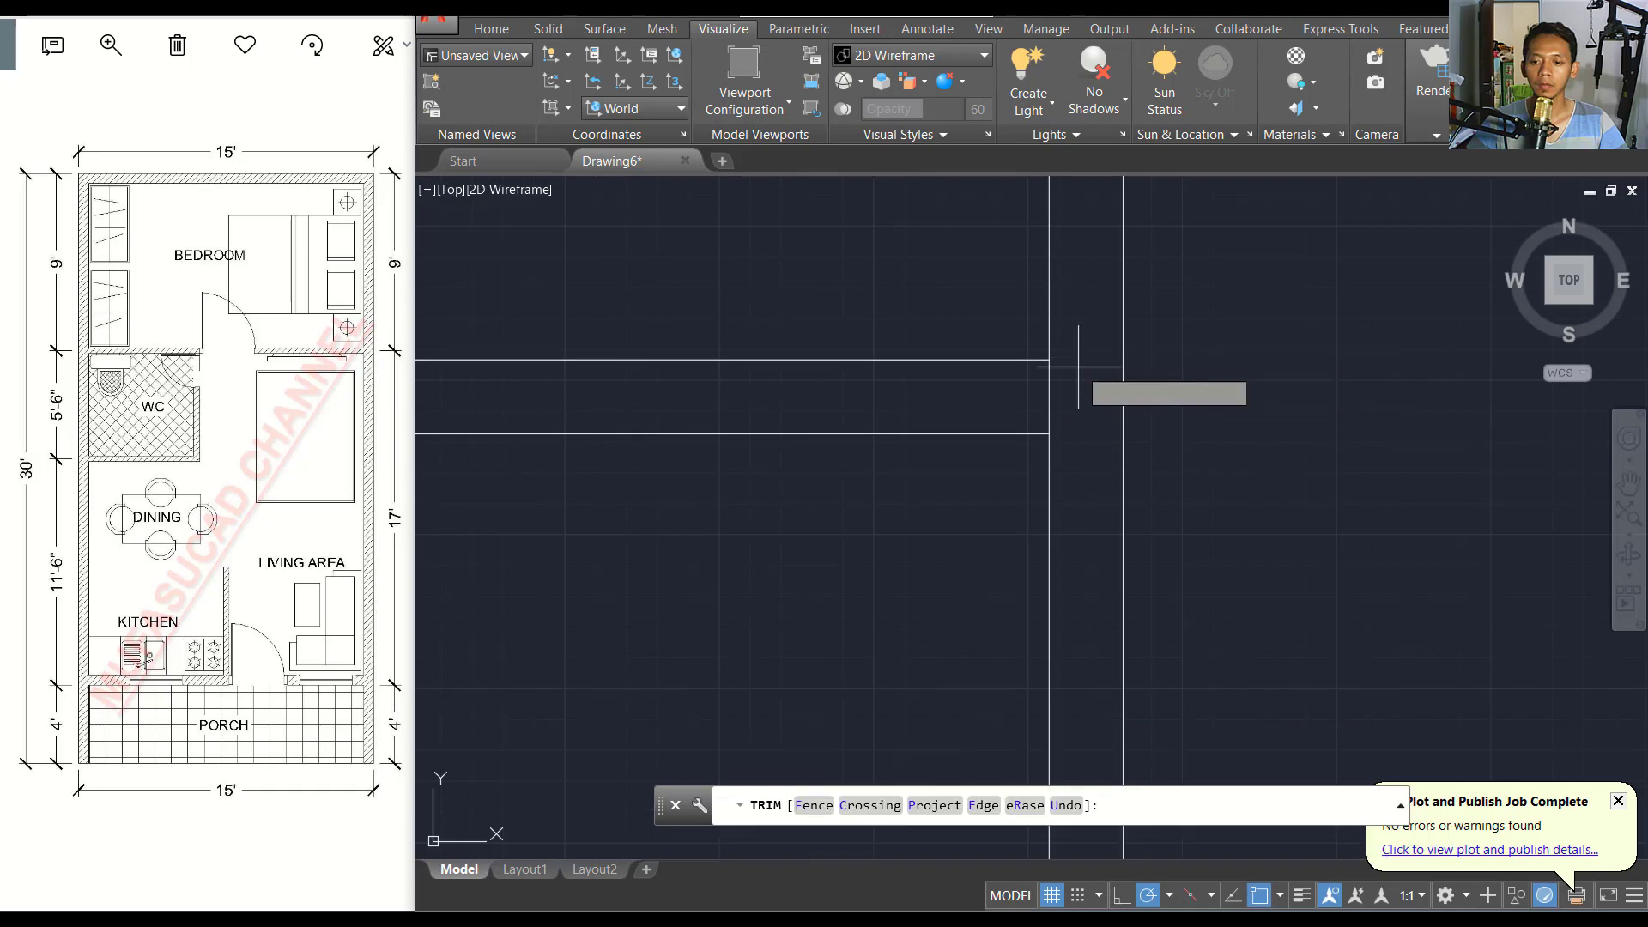
scroll(835, 406, "down", 2)
scroll(837, 406, "up", 2)
scroll(842, 406, "up", 2)
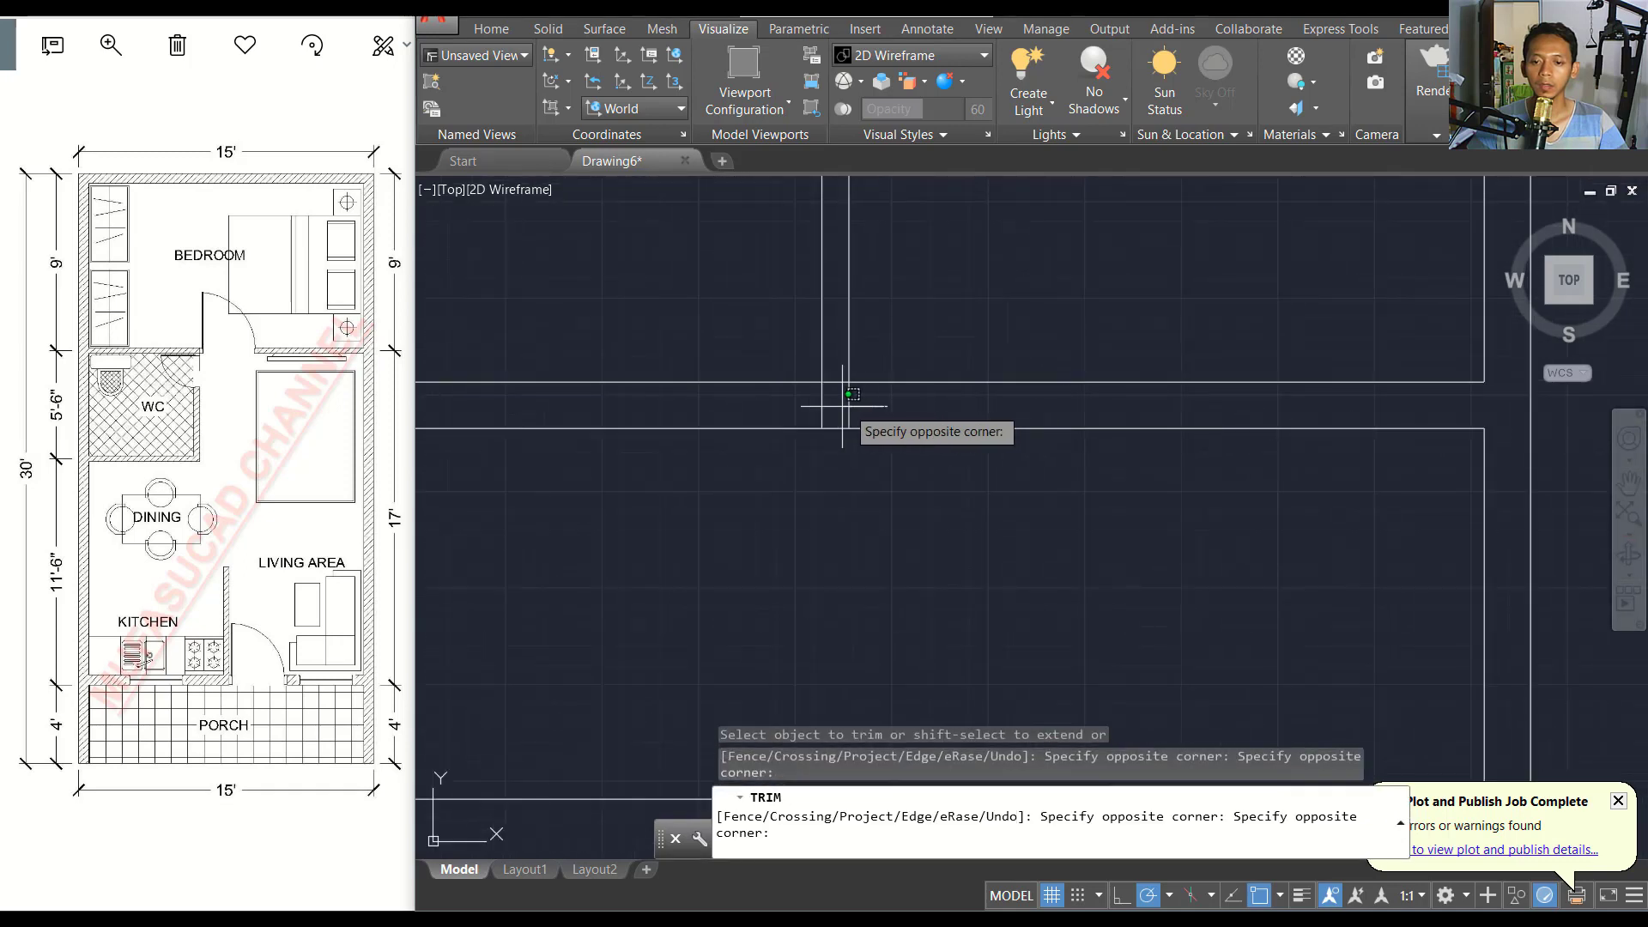
left_click(824, 374)
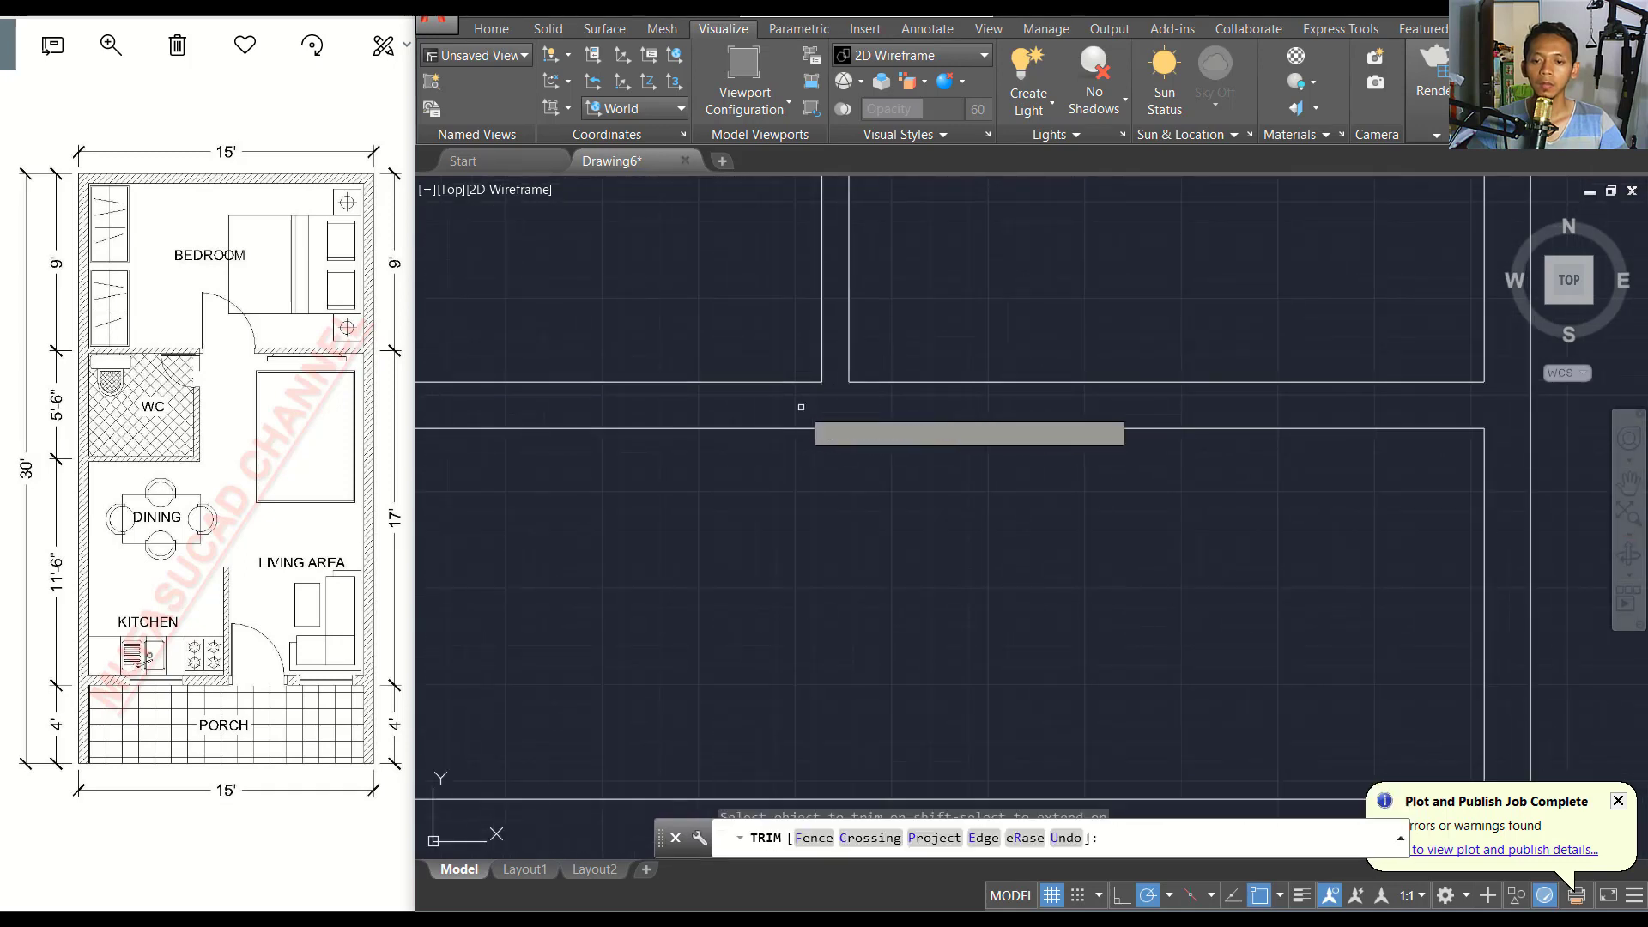
key("Return")
scroll(871, 331, "down", 3)
scroll(858, 369, "down", 2)
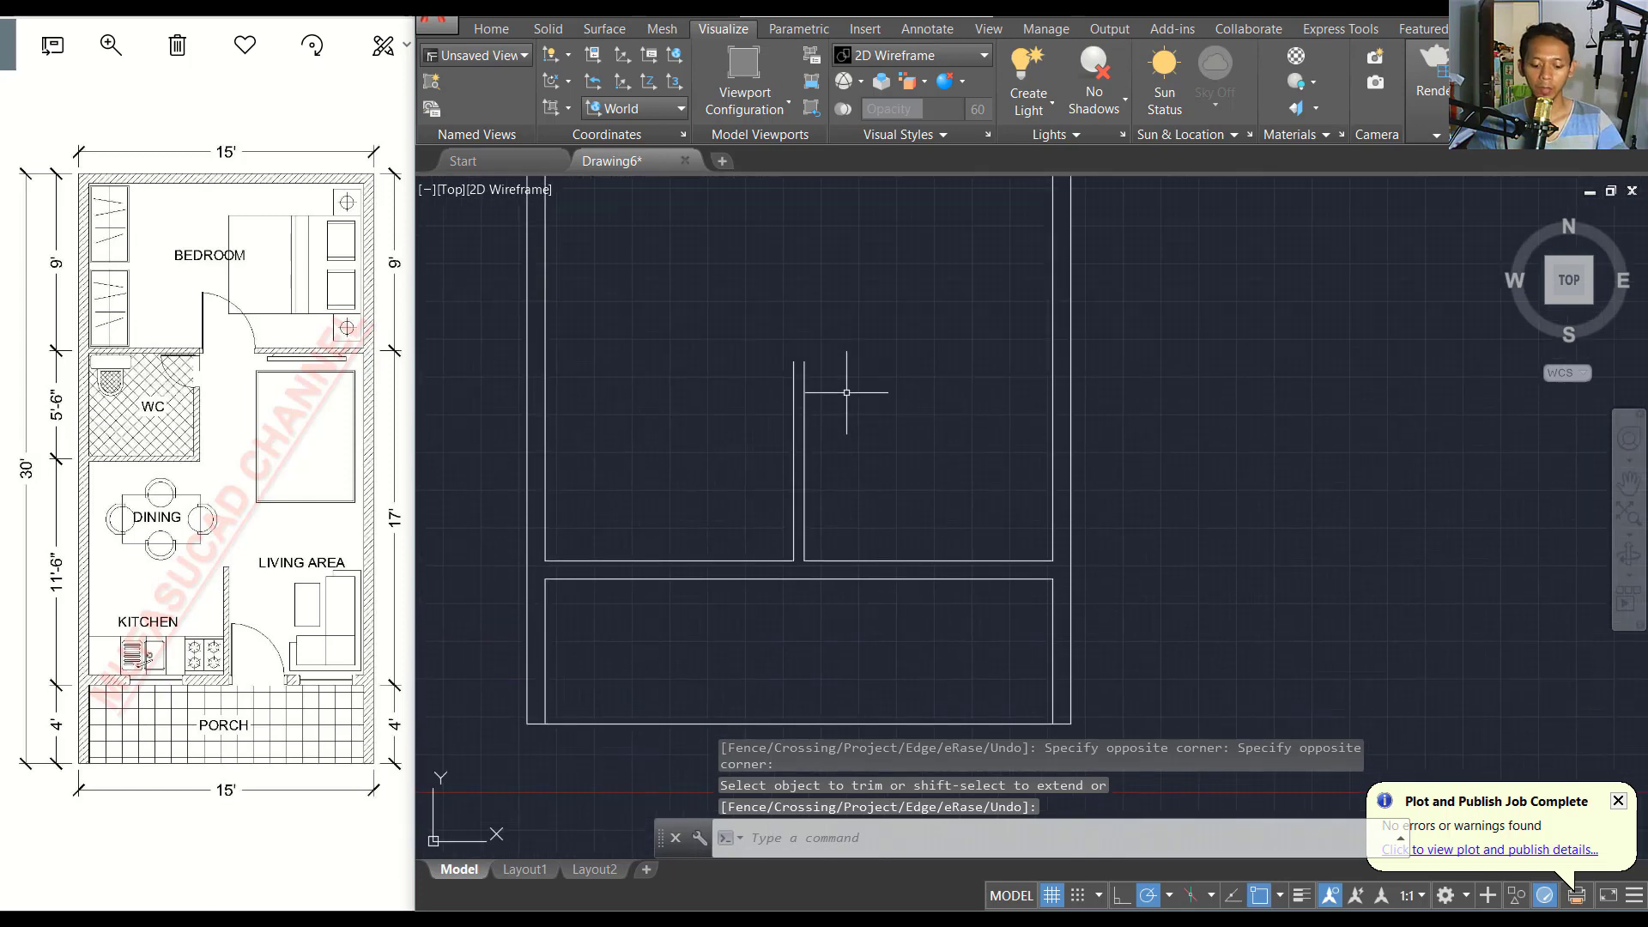
Draw a line across the short wall's open top end, then view the whole plan.
type("l")
key("Return")
scroll(802, 352, "up", 3)
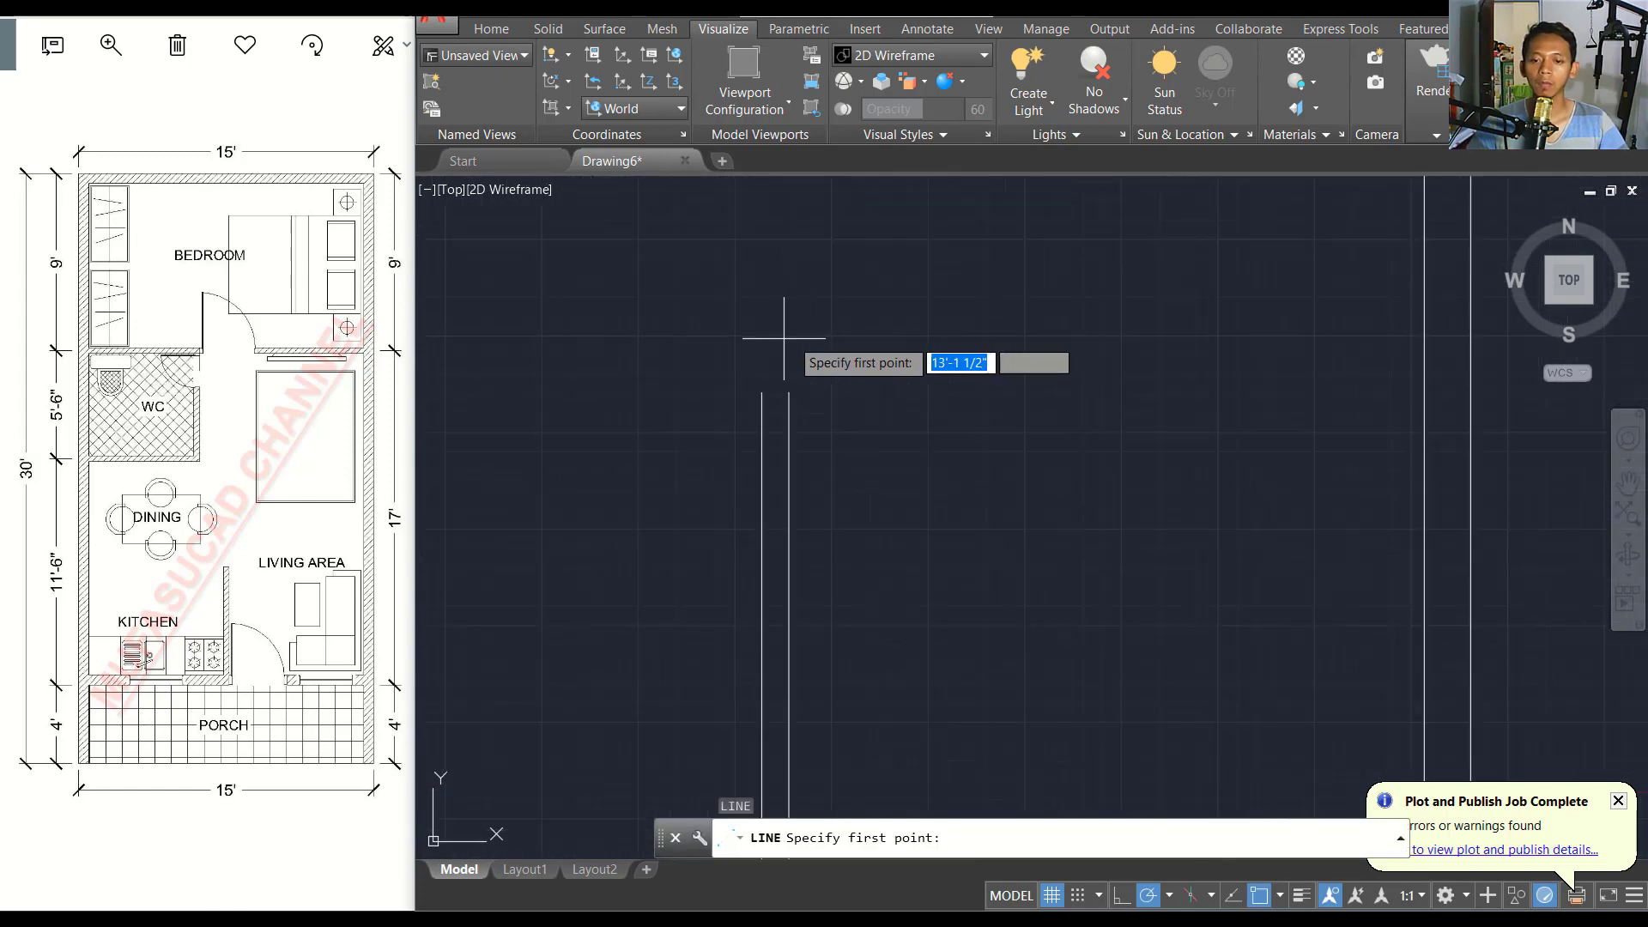
left_click(761, 392)
left_click(777, 391)
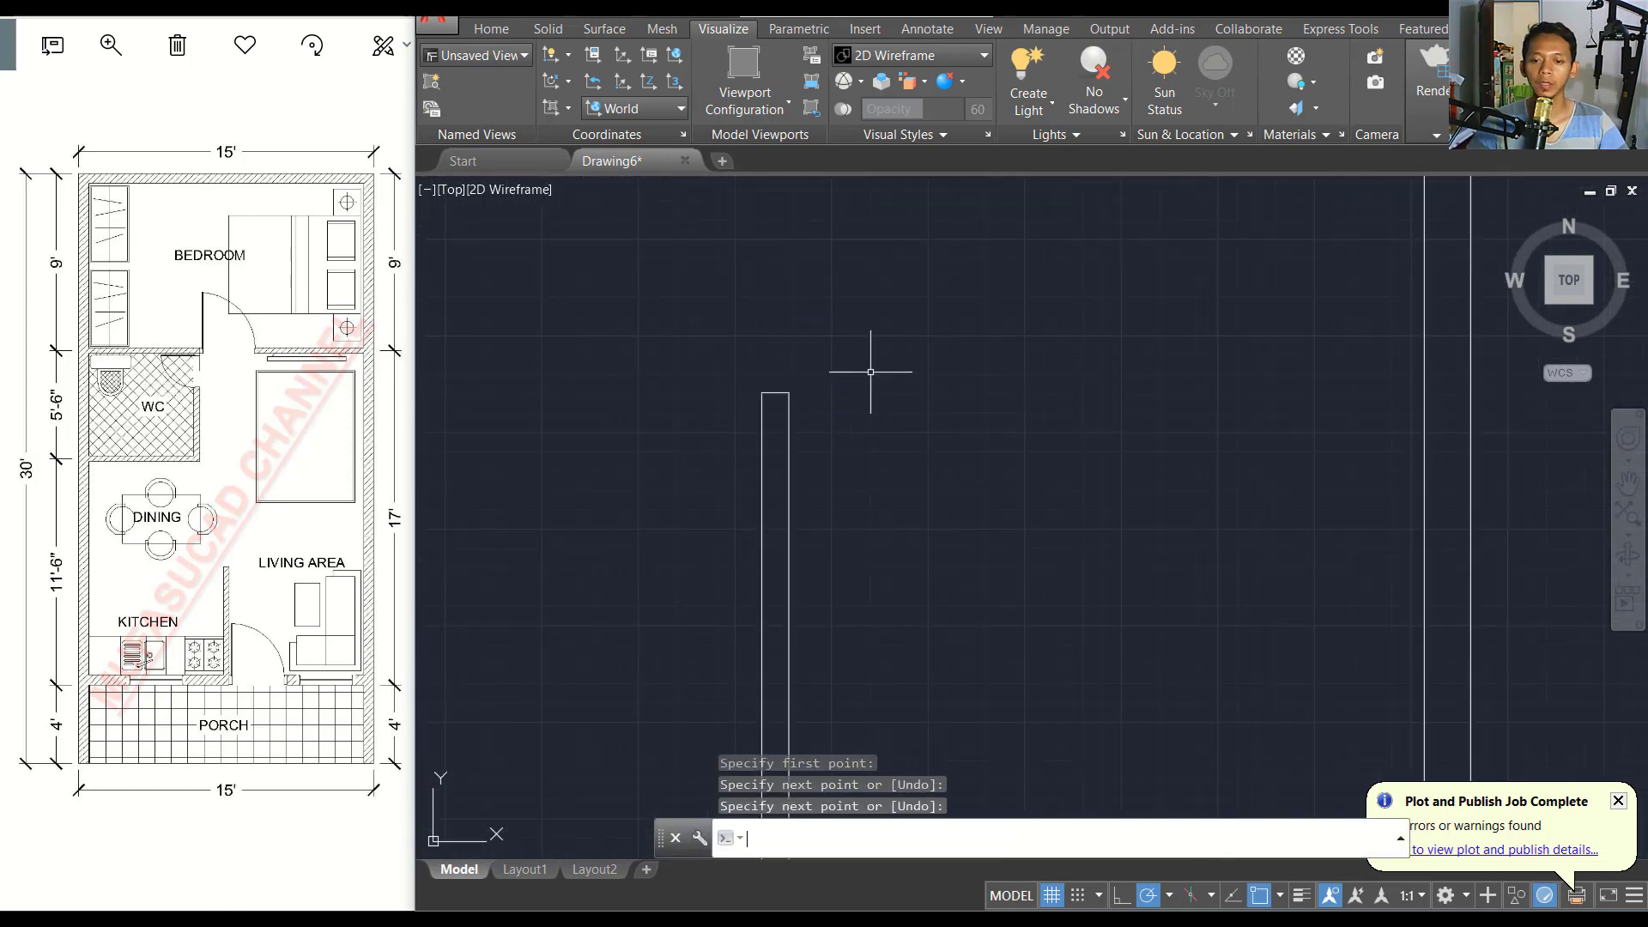
scroll(913, 350, "down", 3)
key("Return")
middle_click_drag(912, 350, 856, 563)
scroll(856, 478, "down", 2)
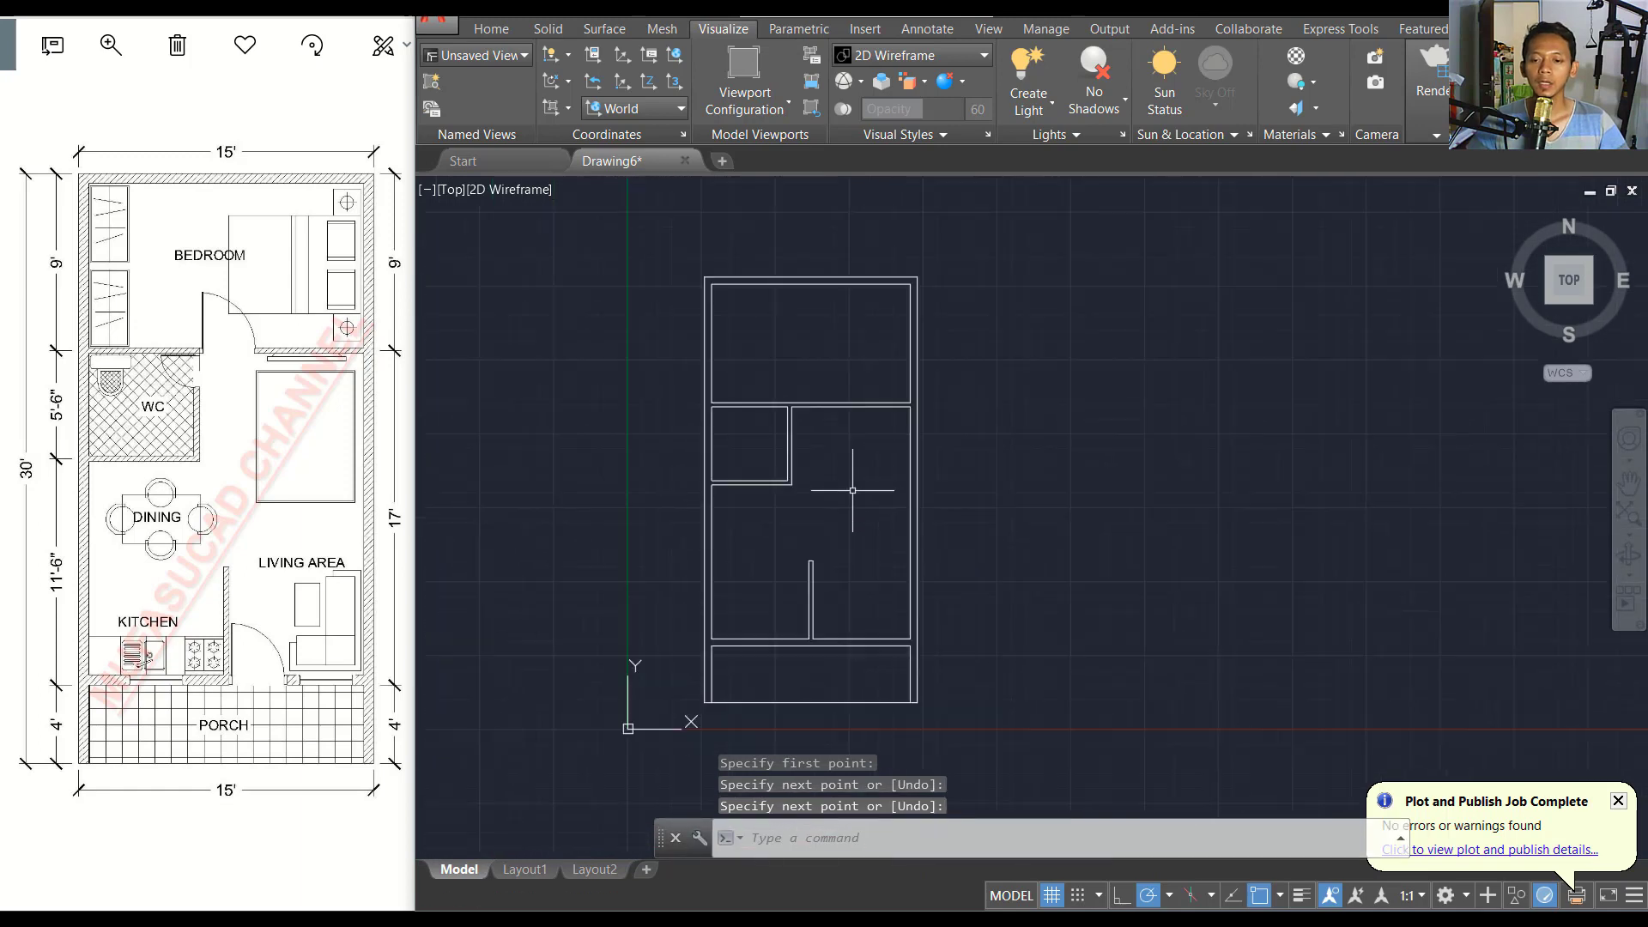
mouse_move(827, 499)
middle_mouse_down()
mouse_move(852, 437)
mouse_move(880, 440)
middle_mouse_up()
scroll(861, 458, "up", 2)
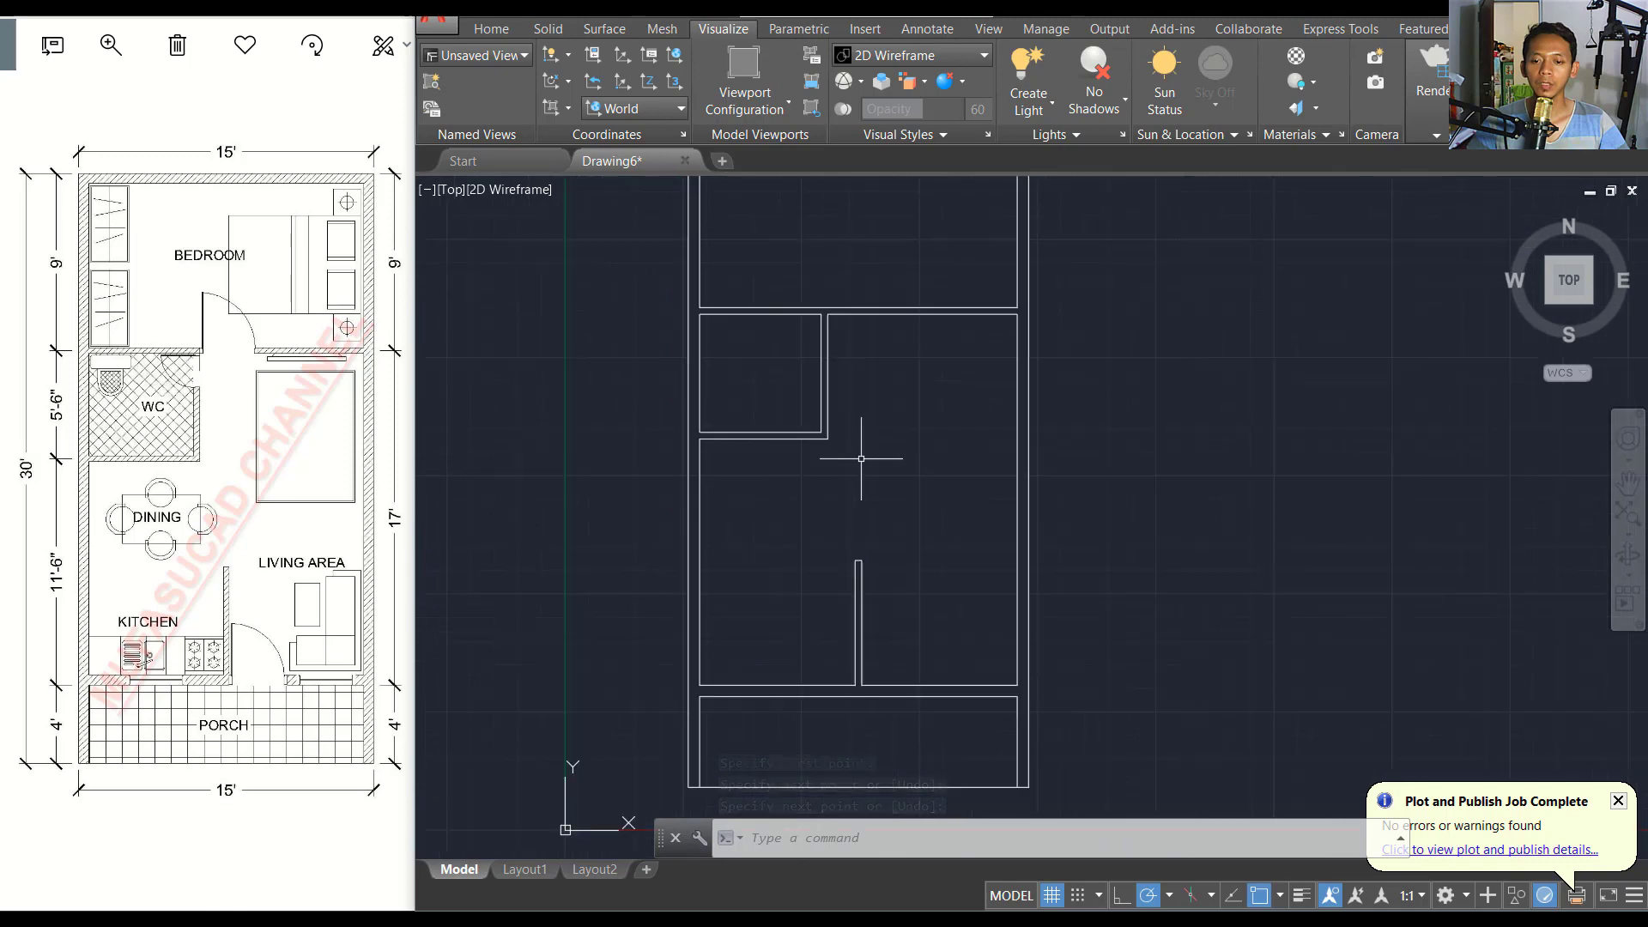
scroll(821, 434, "down", 2)
middle_click_drag(882, 438, 888, 469)
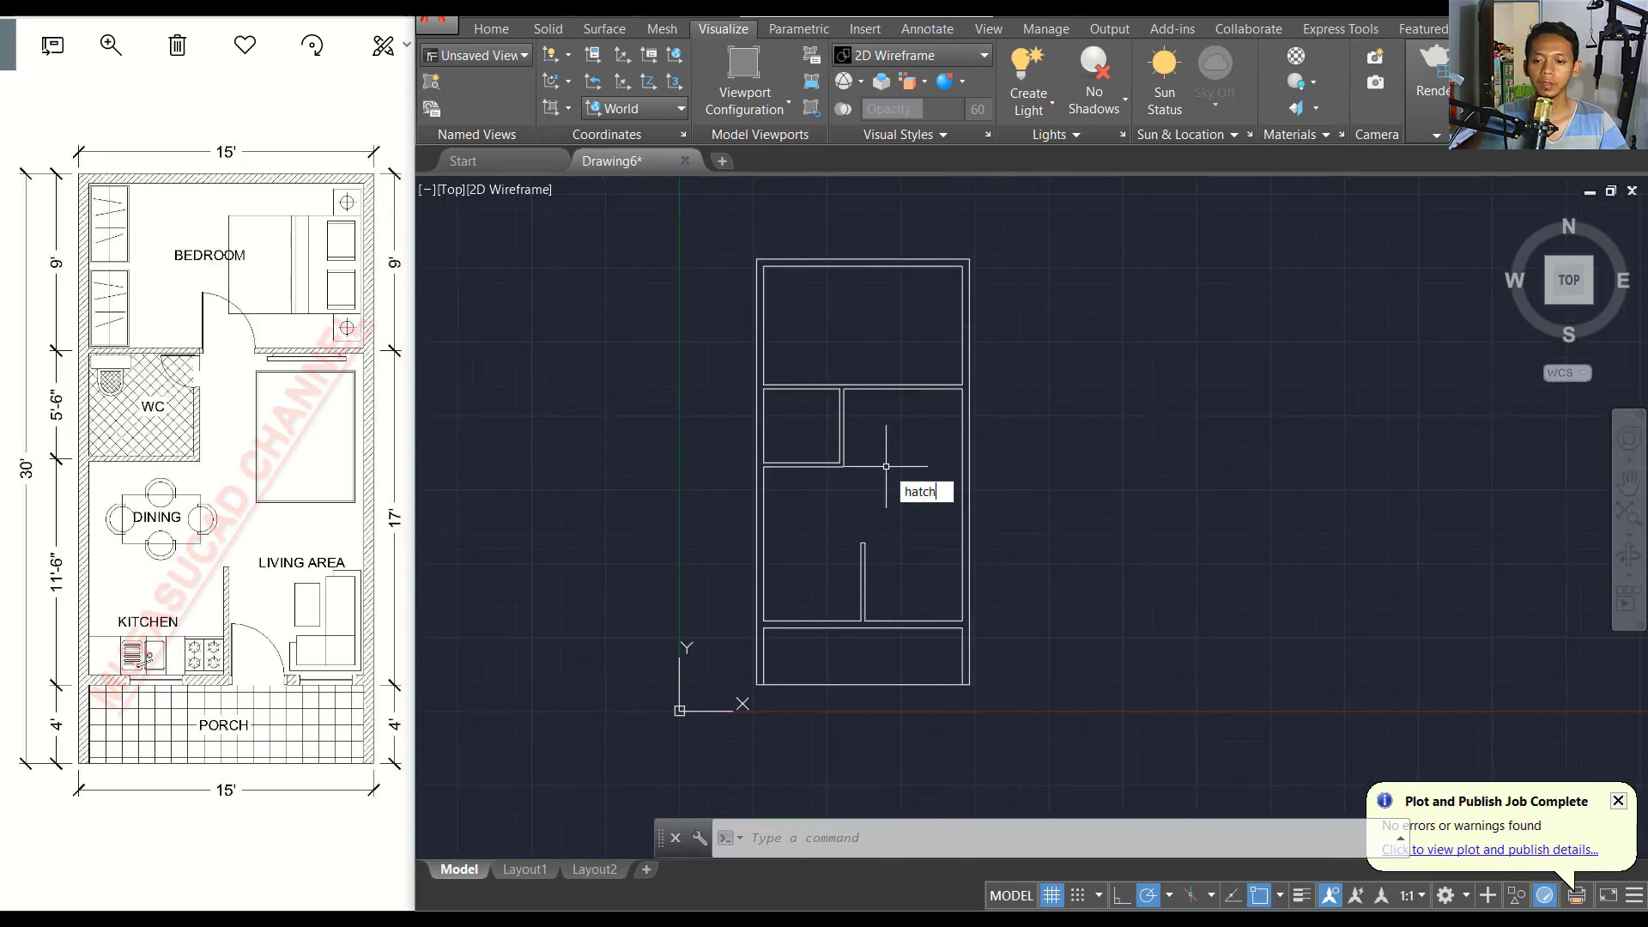
Fill the wall area with a diagonal line hatch at scale 25.
key("Return")
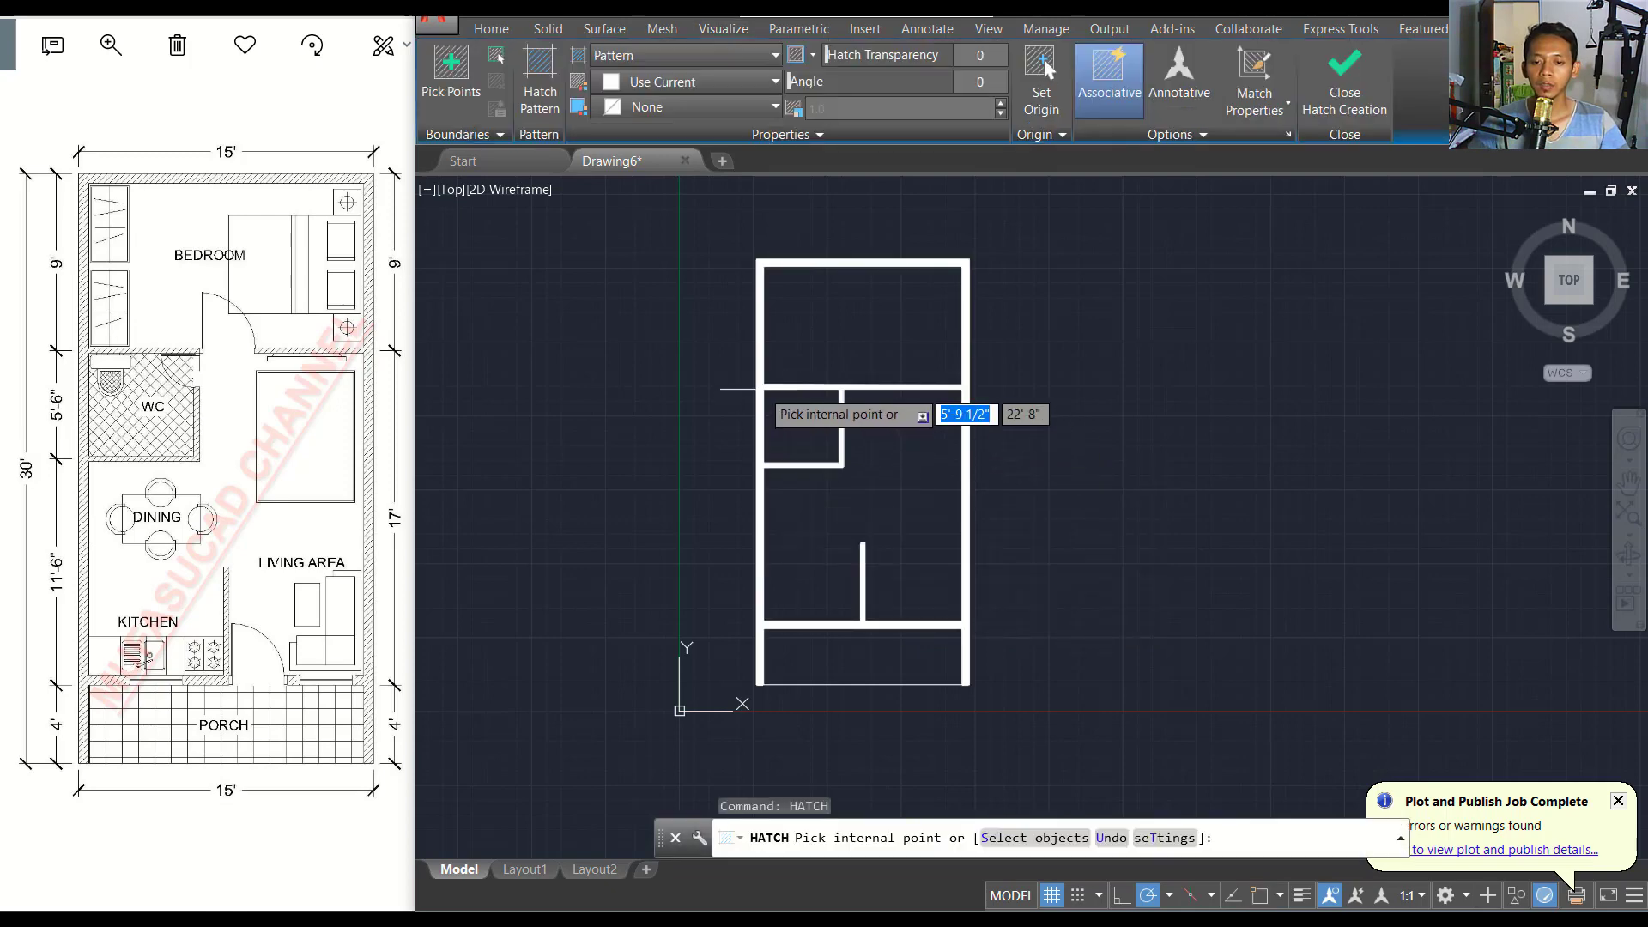
left_click(759, 389)
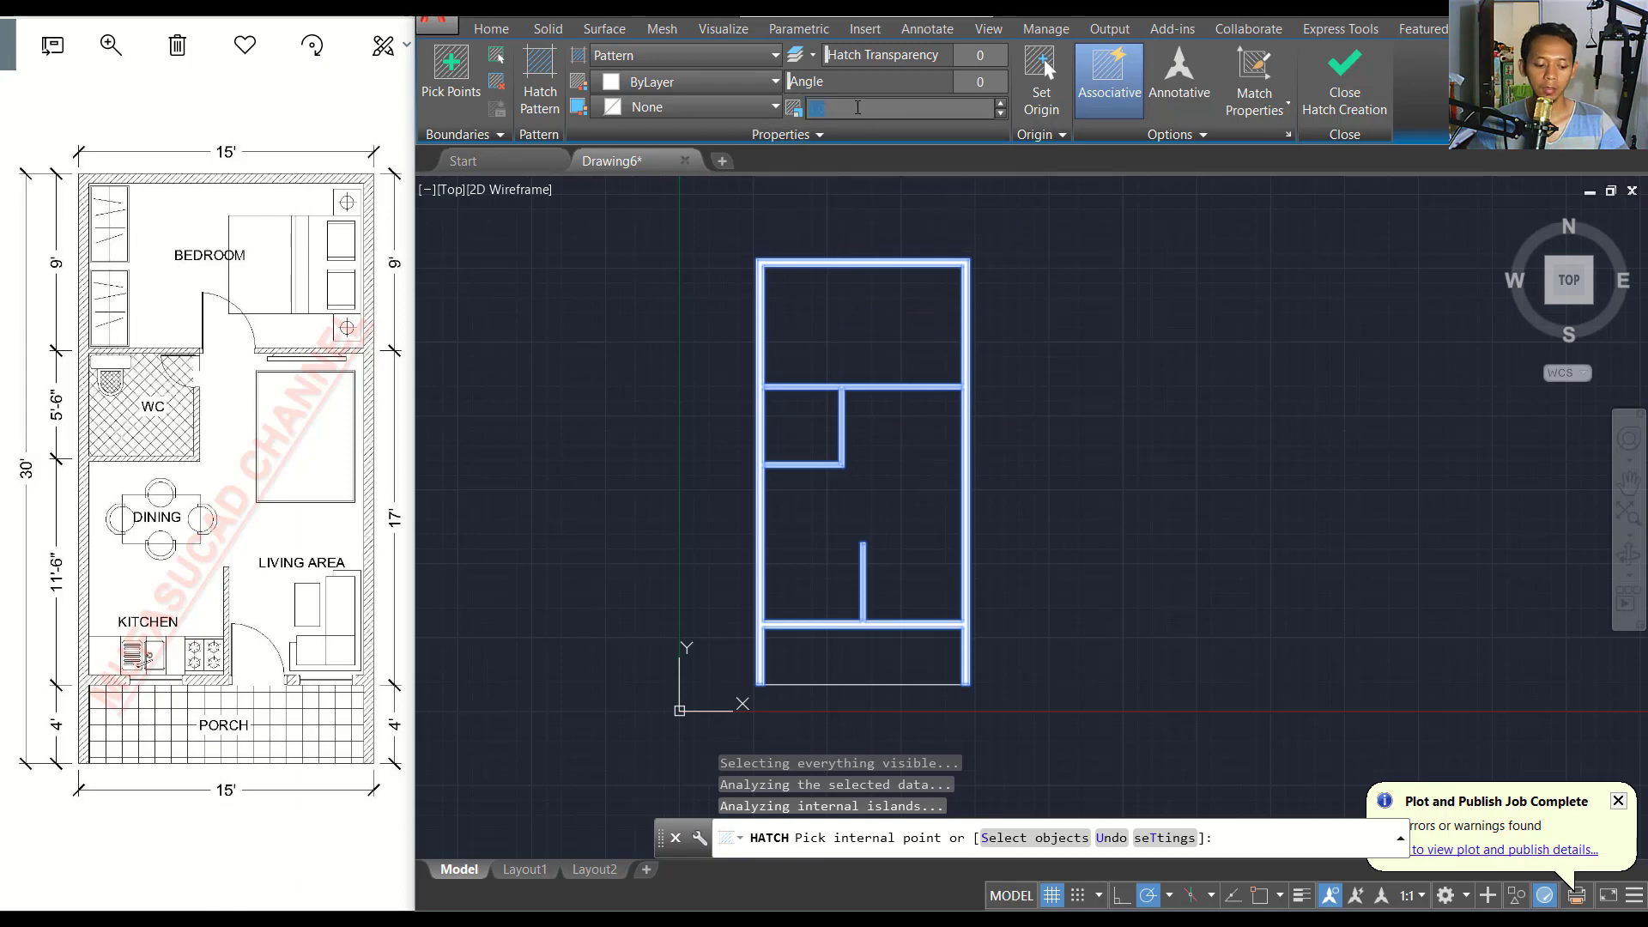
key("Return")
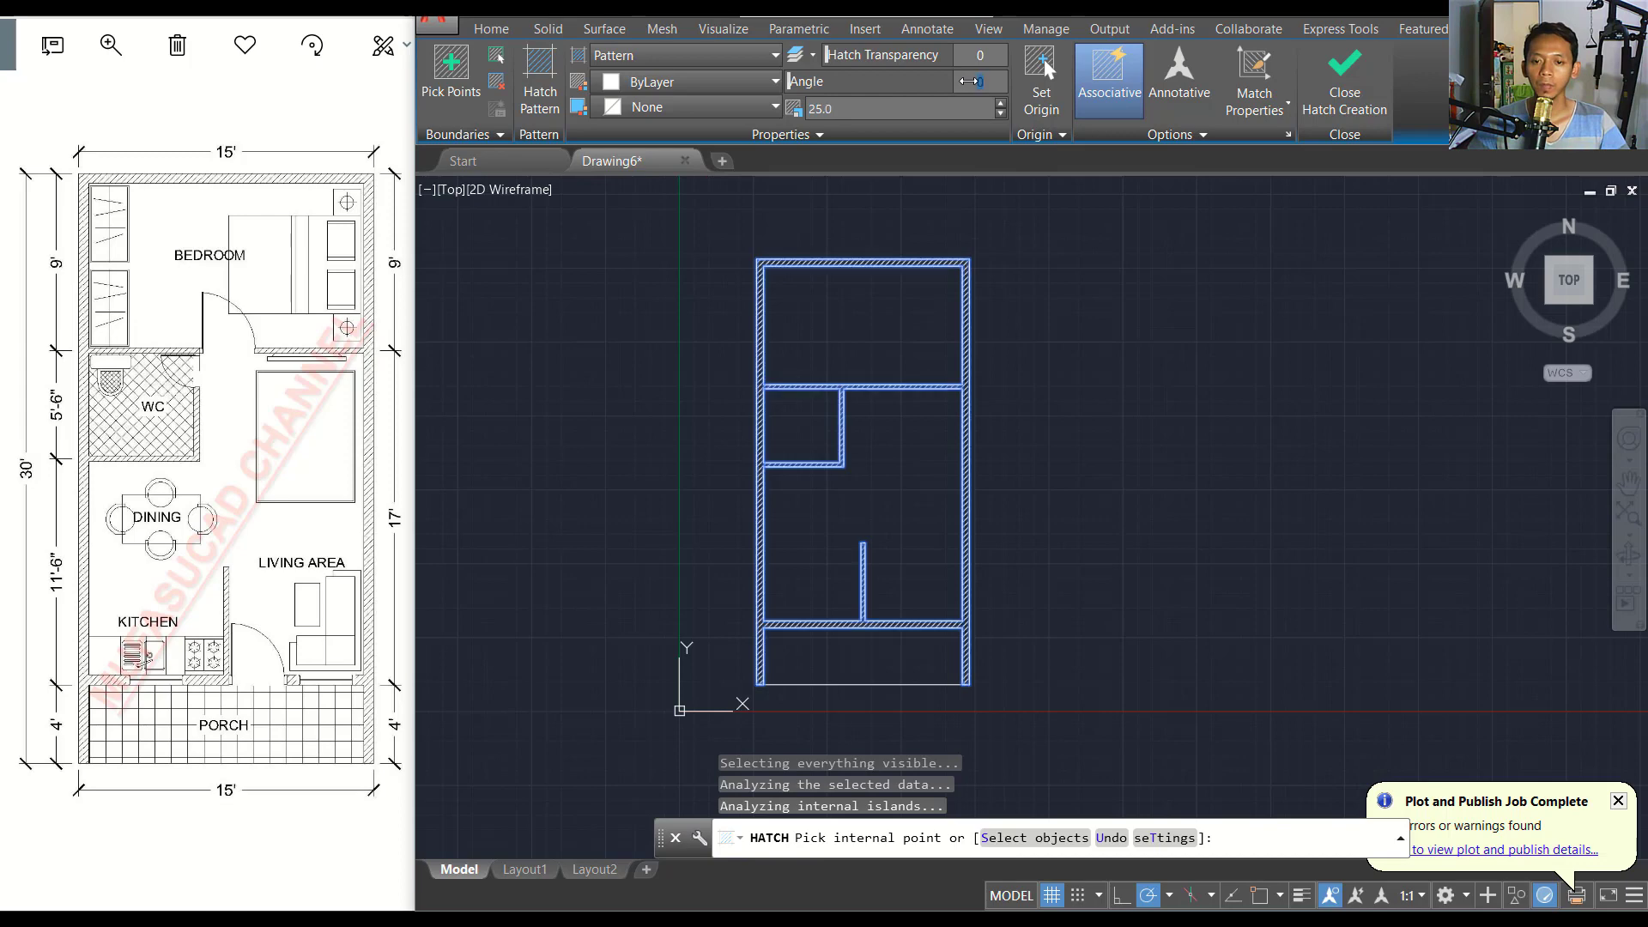
left_click(1351, 89)
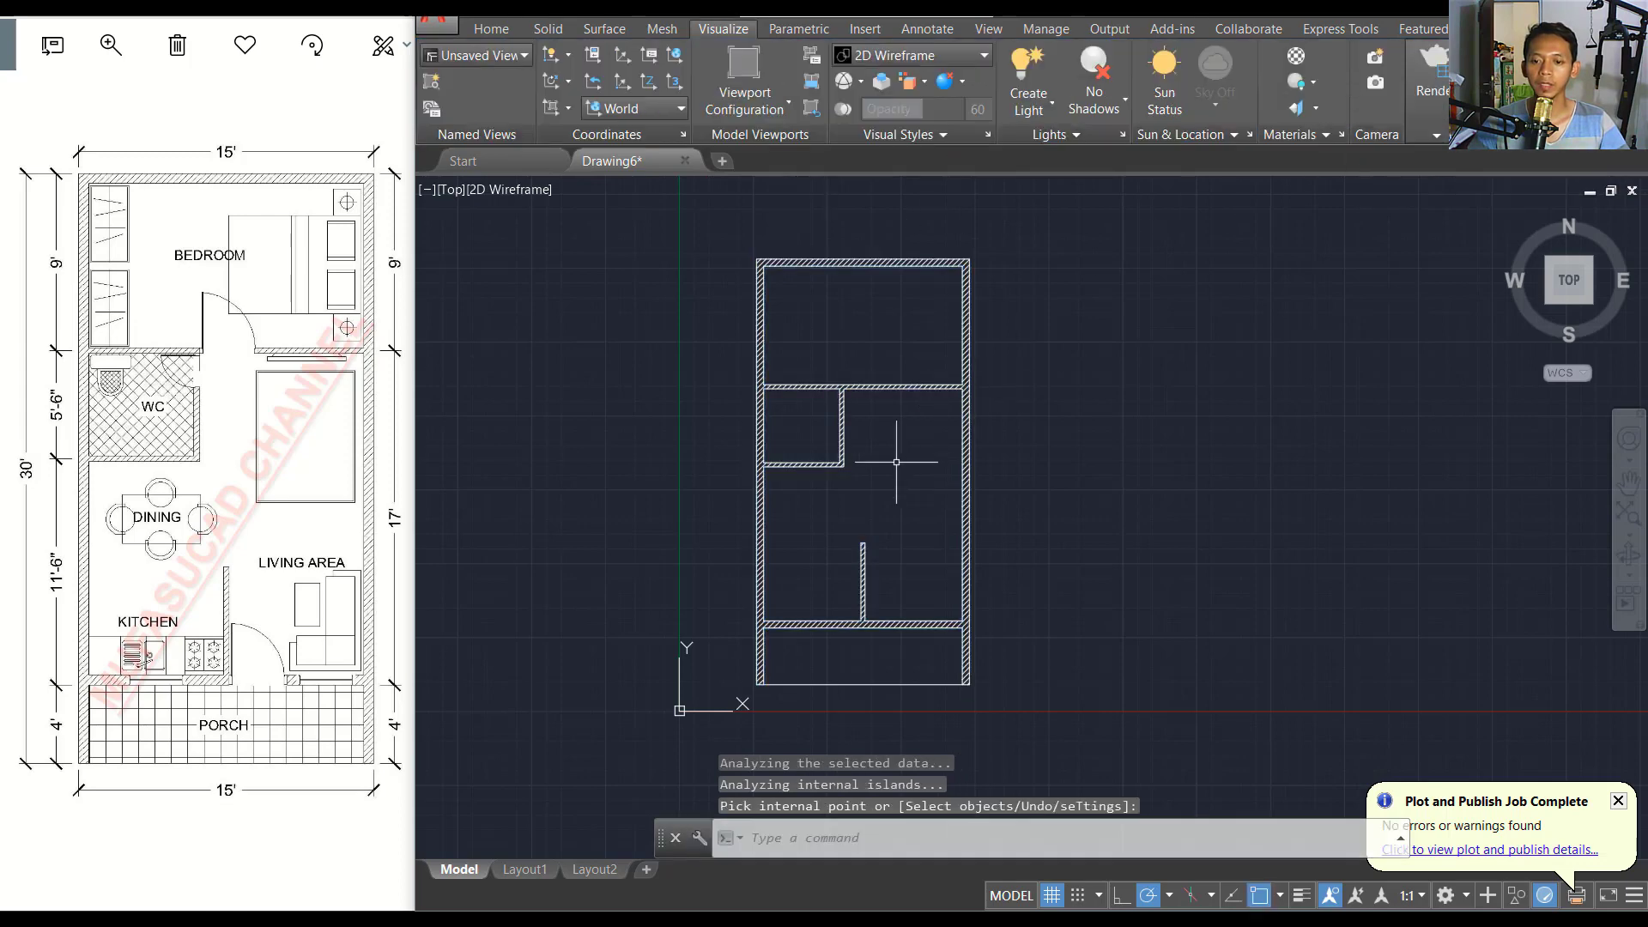
middle_click_drag(896, 461, 891, 438)
scroll(835, 557, "up", 2)
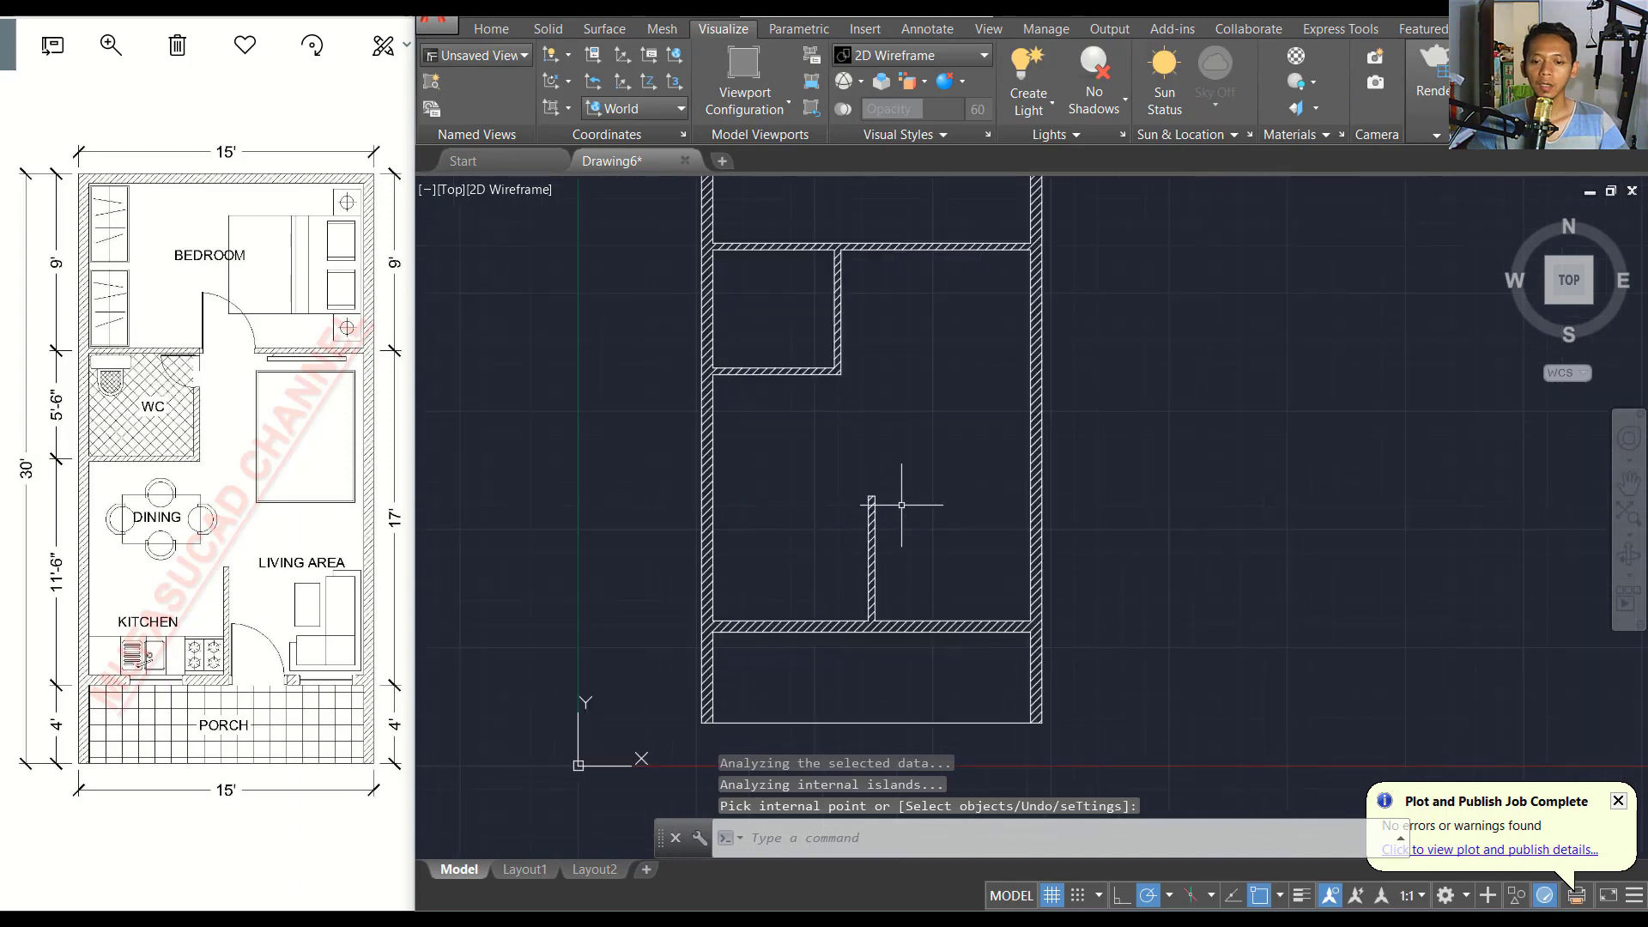
middle_click_drag(868, 434, 1012, 460)
scroll(878, 452, "down", 2)
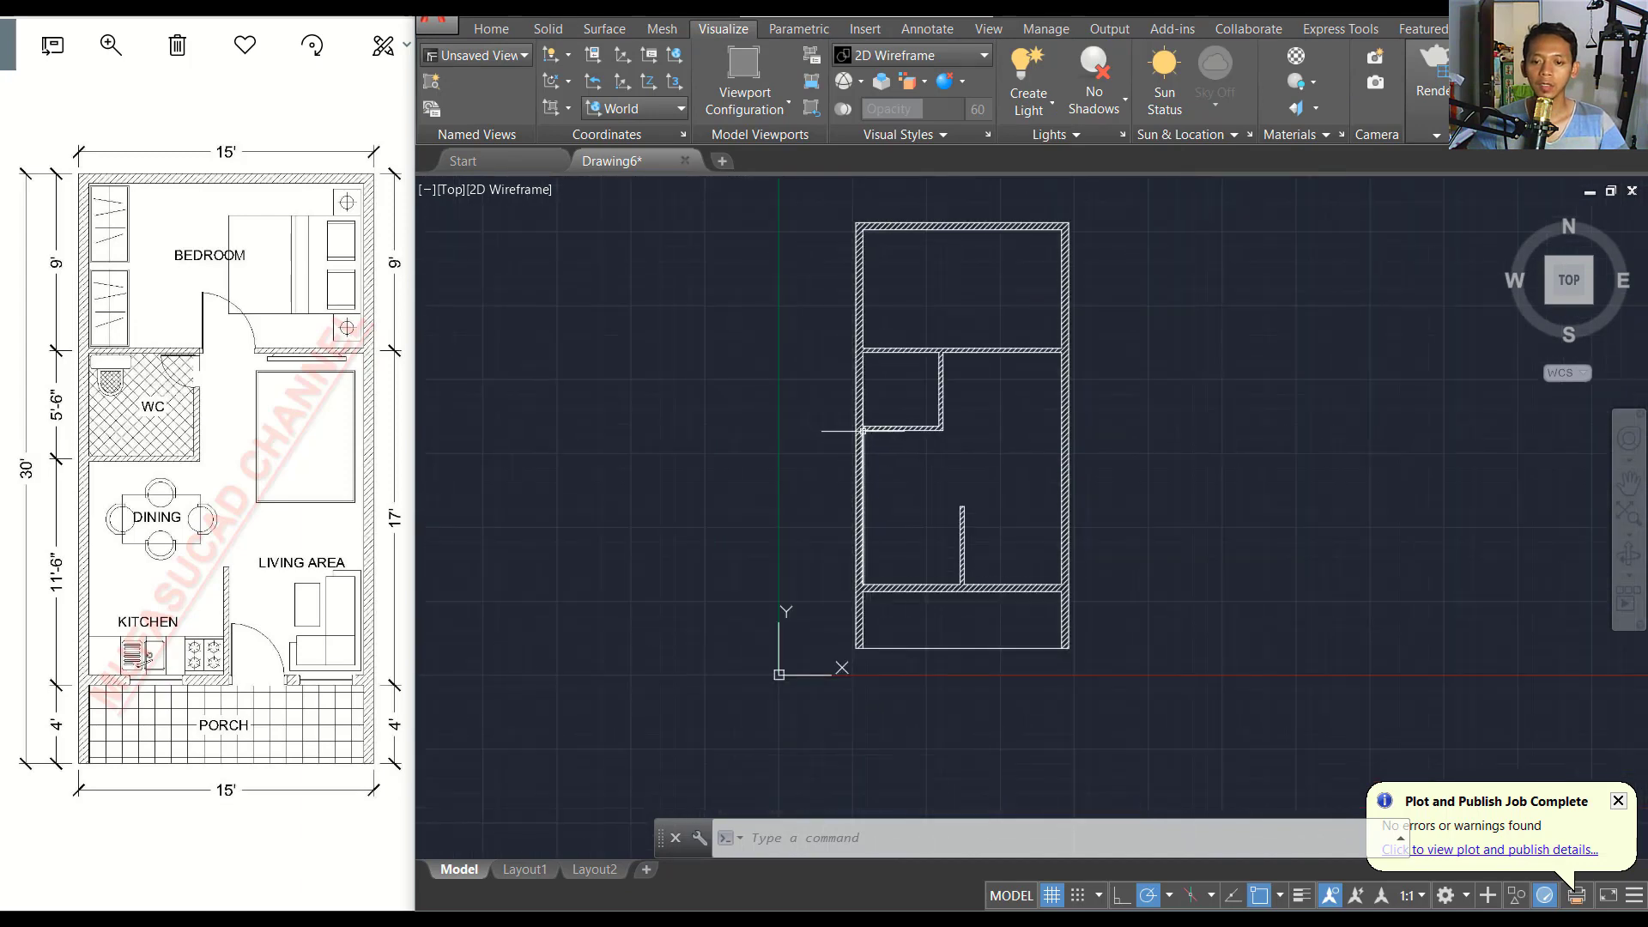
left_click(861, 432)
key("Escape")
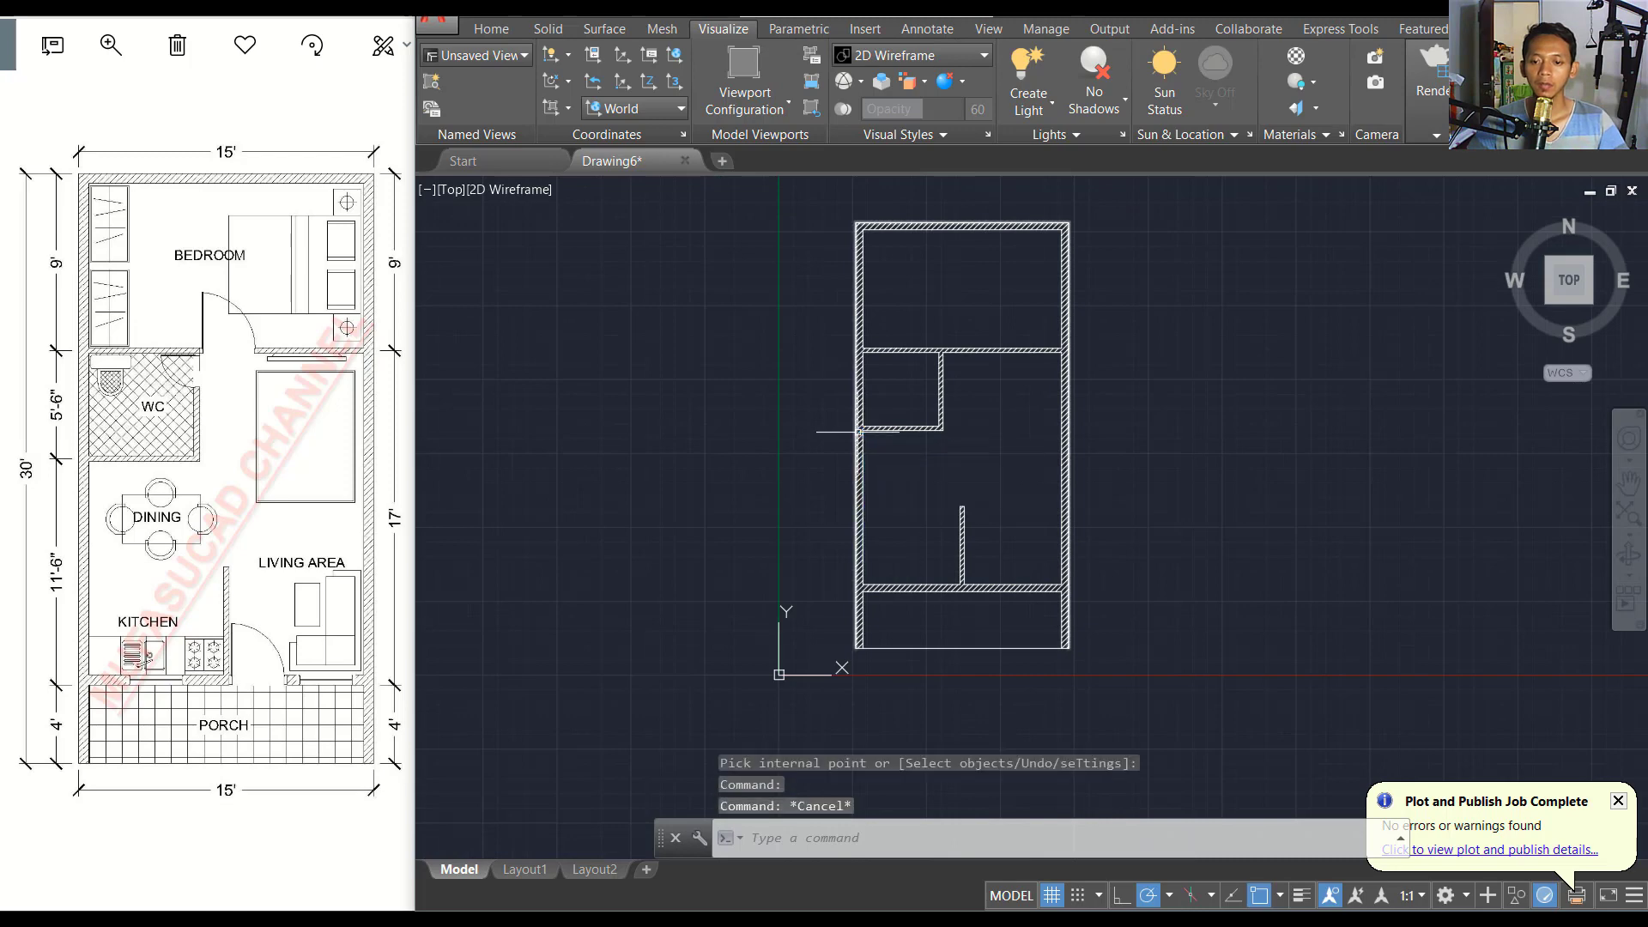
scroll(861, 432, "up", 4)
Set the wall hatch colour to yellow through its Properties palette.
left_click(873, 425)
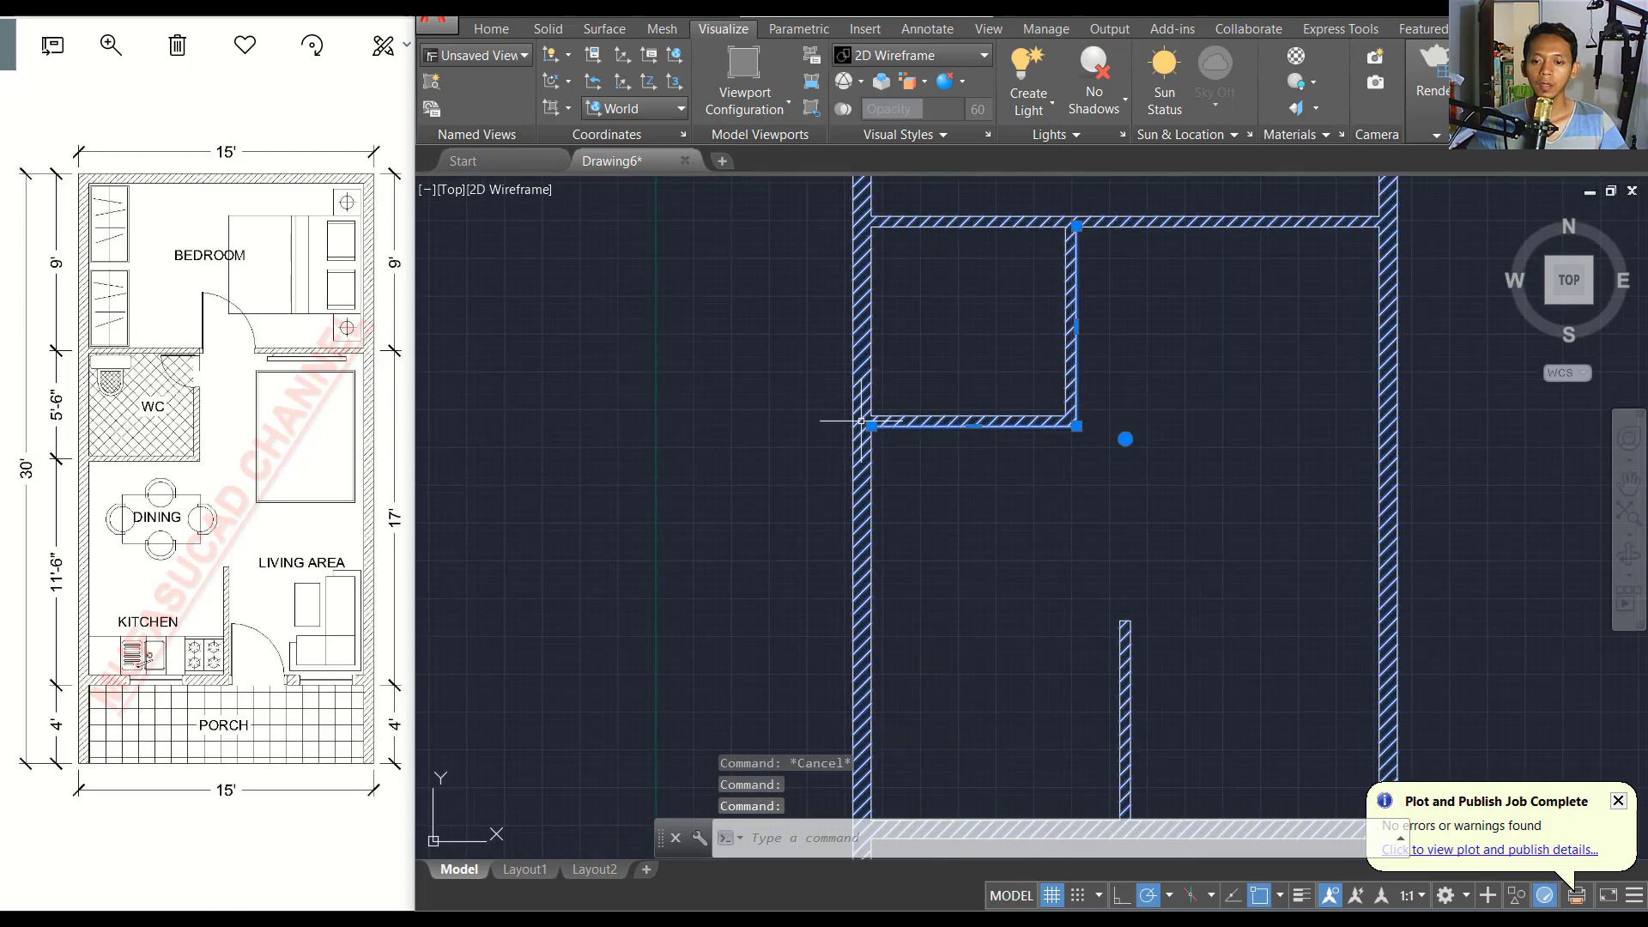
key("Escape")
left_click(860, 419)
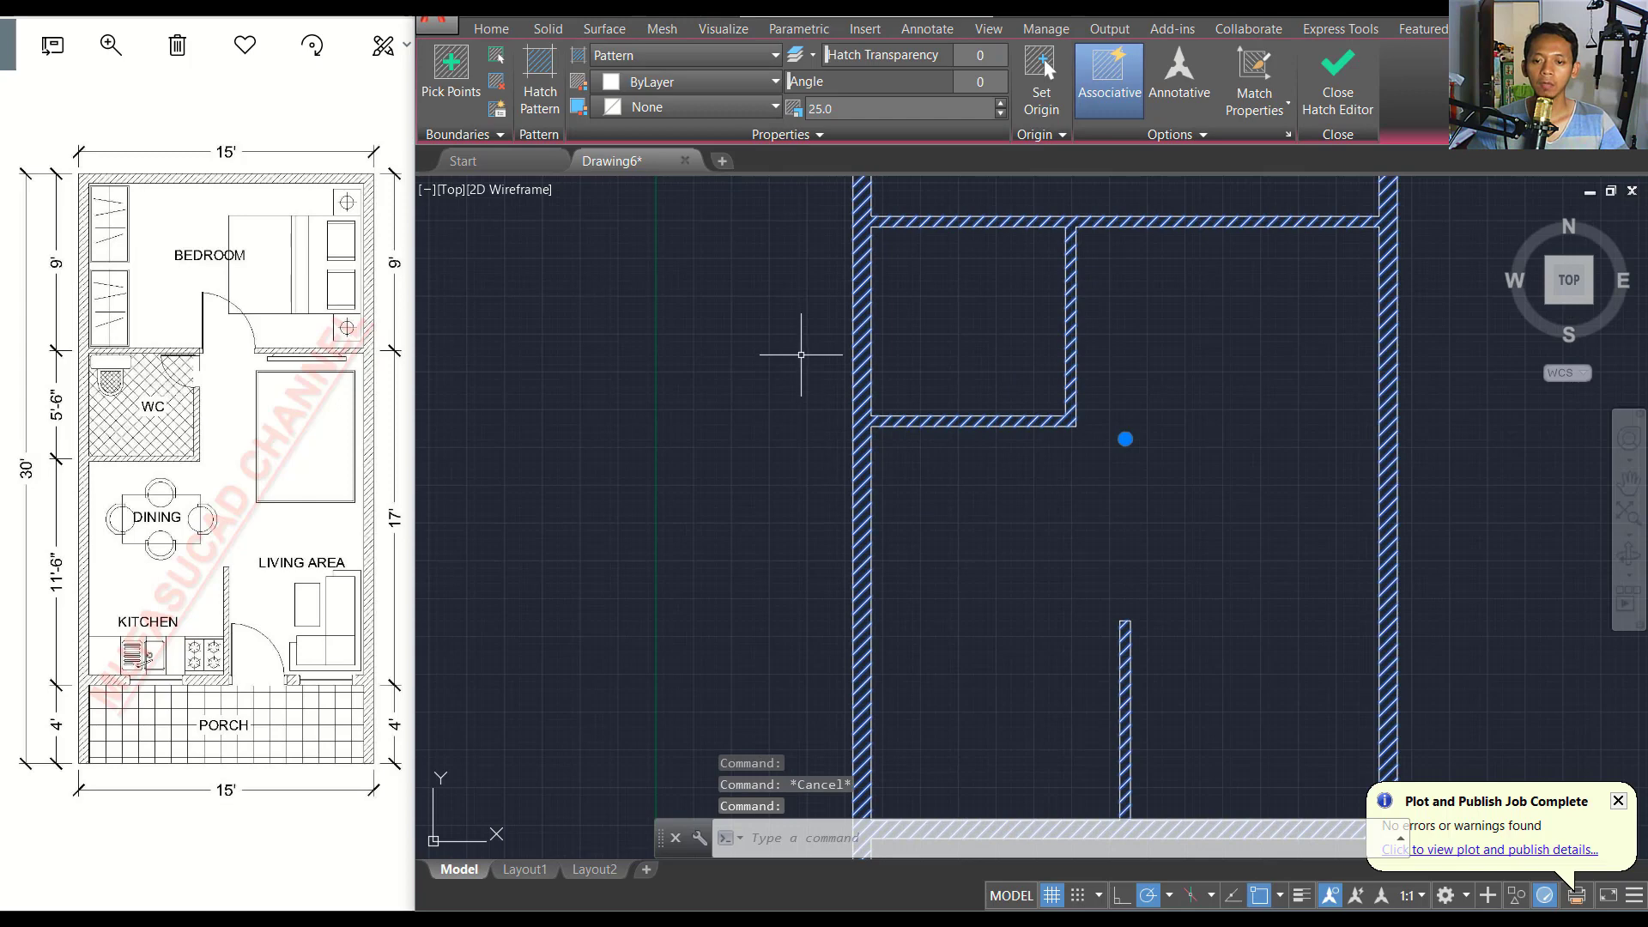
right_click(800, 354)
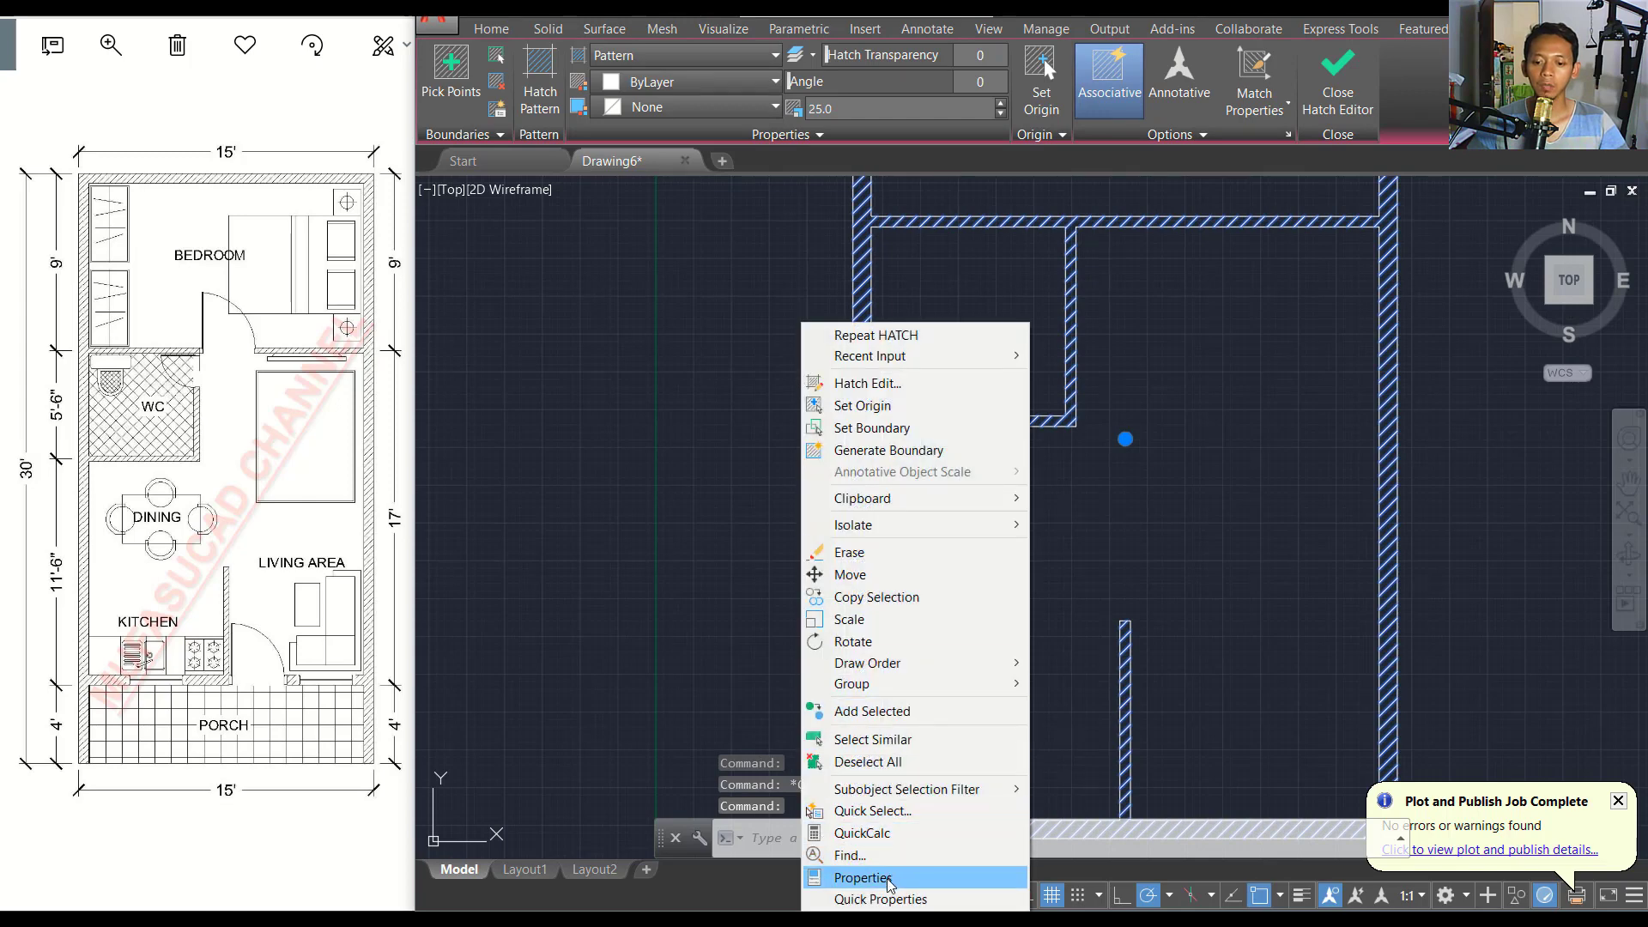
left_click(862, 877)
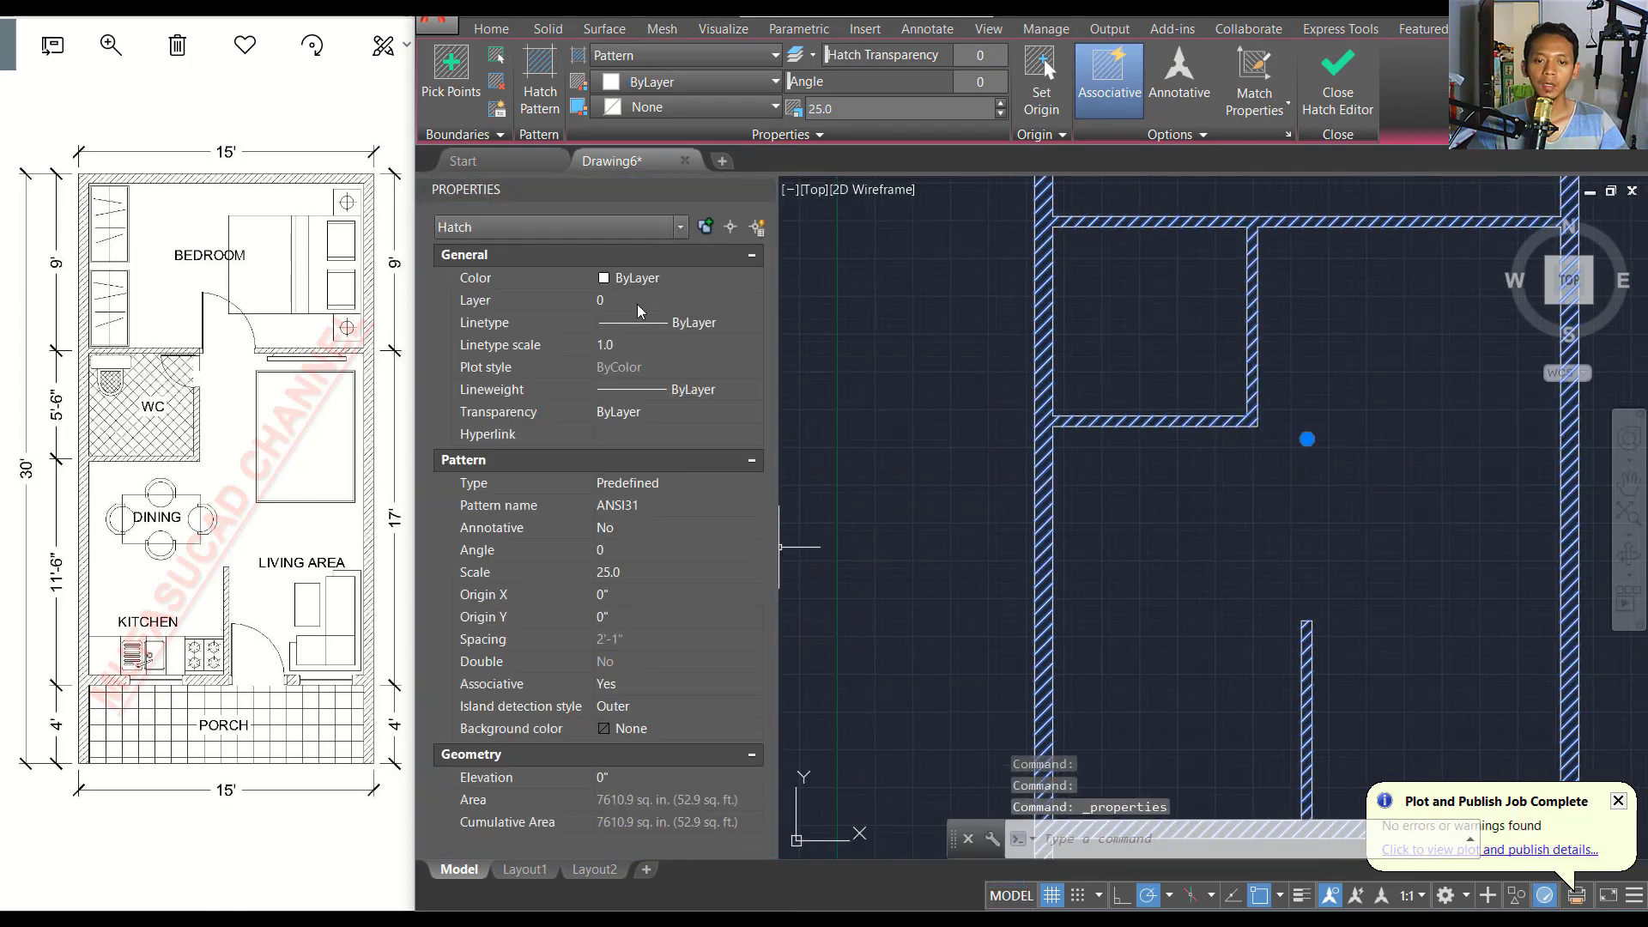
left_click(697, 283)
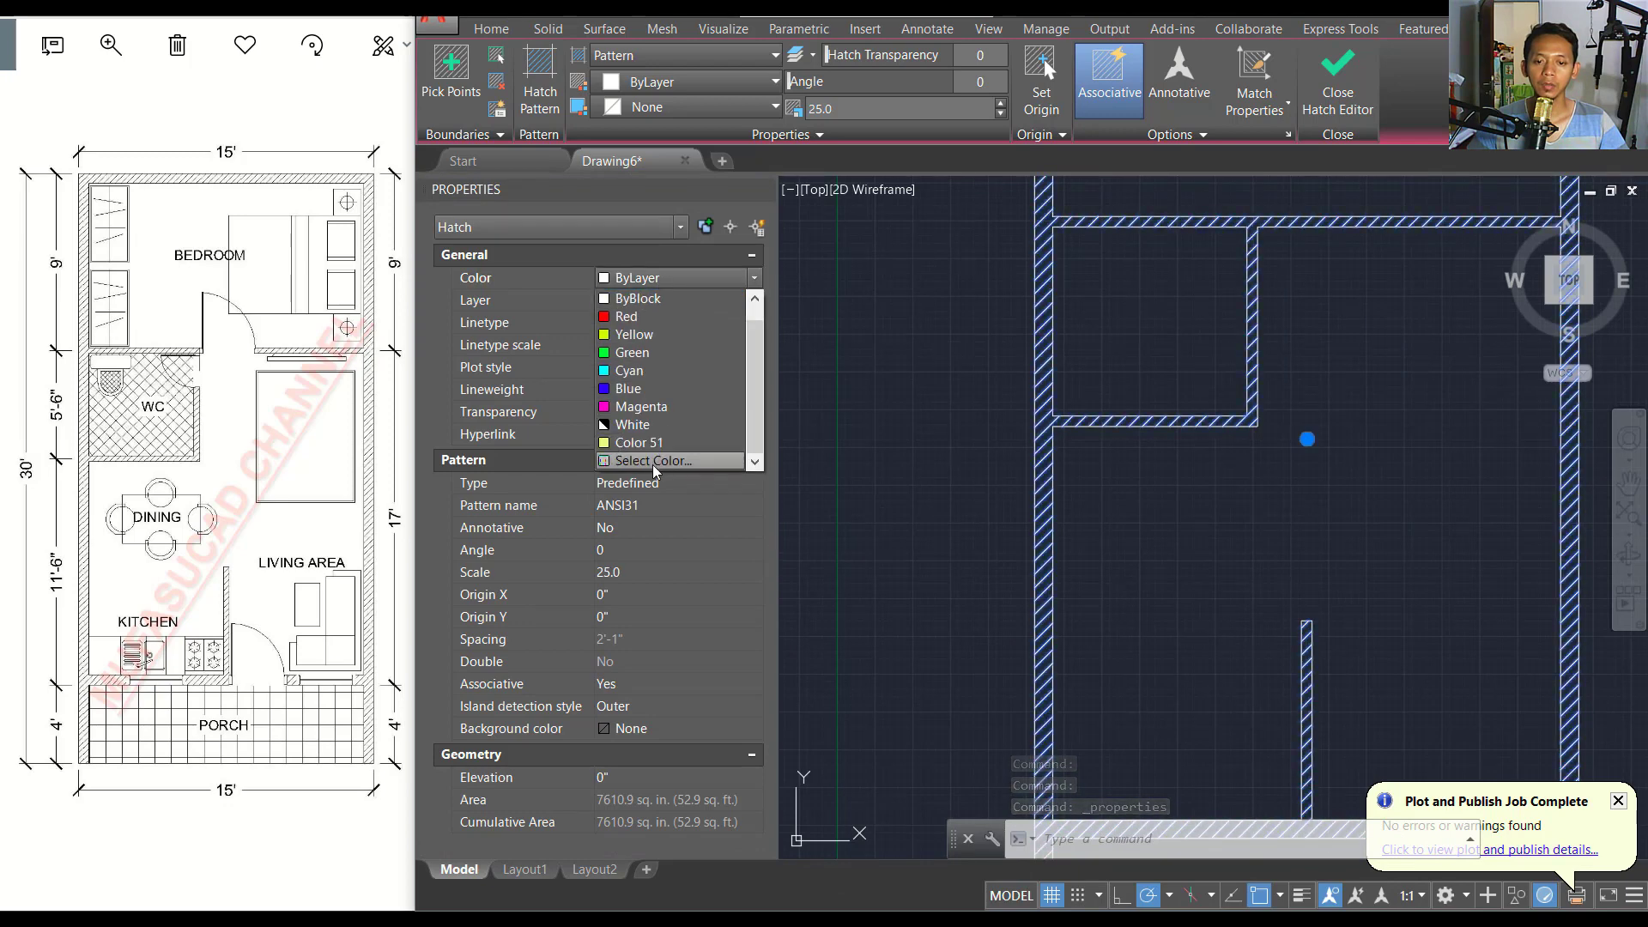
left_click(652, 460)
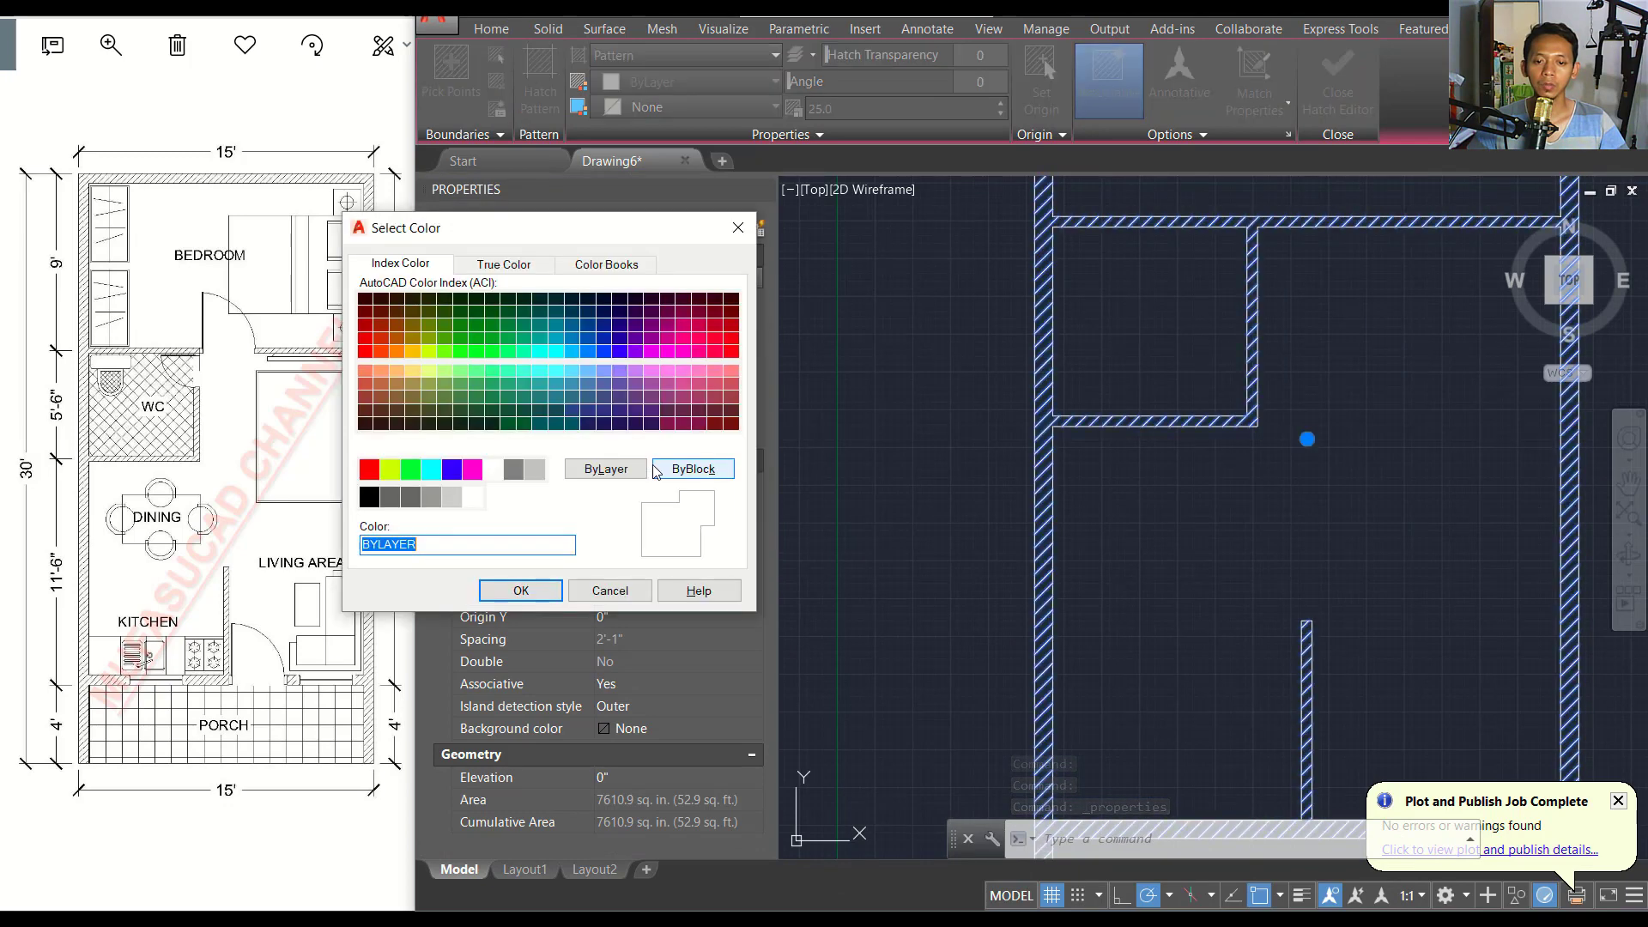
left_click(390, 470)
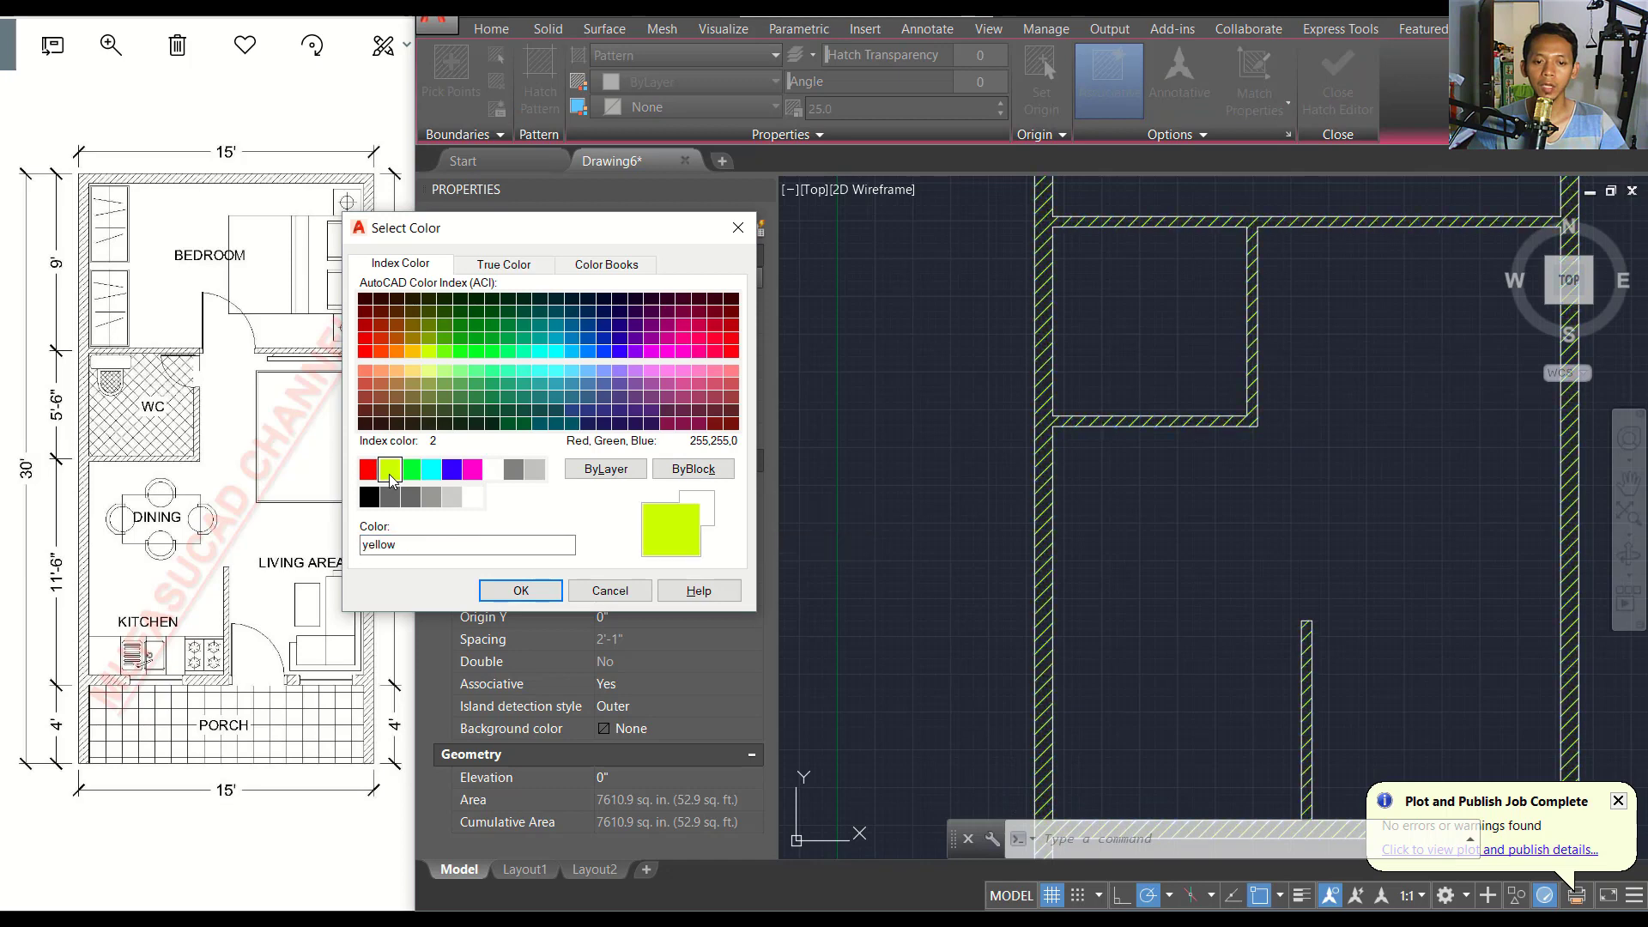
left_click(520, 591)
key("Escape")
Close the Properties palette so the plan fills the drawing area.
scroll(1001, 559, "down", 5)
scroll(964, 489, "up", 3)
scroll(931, 481, "up", 1)
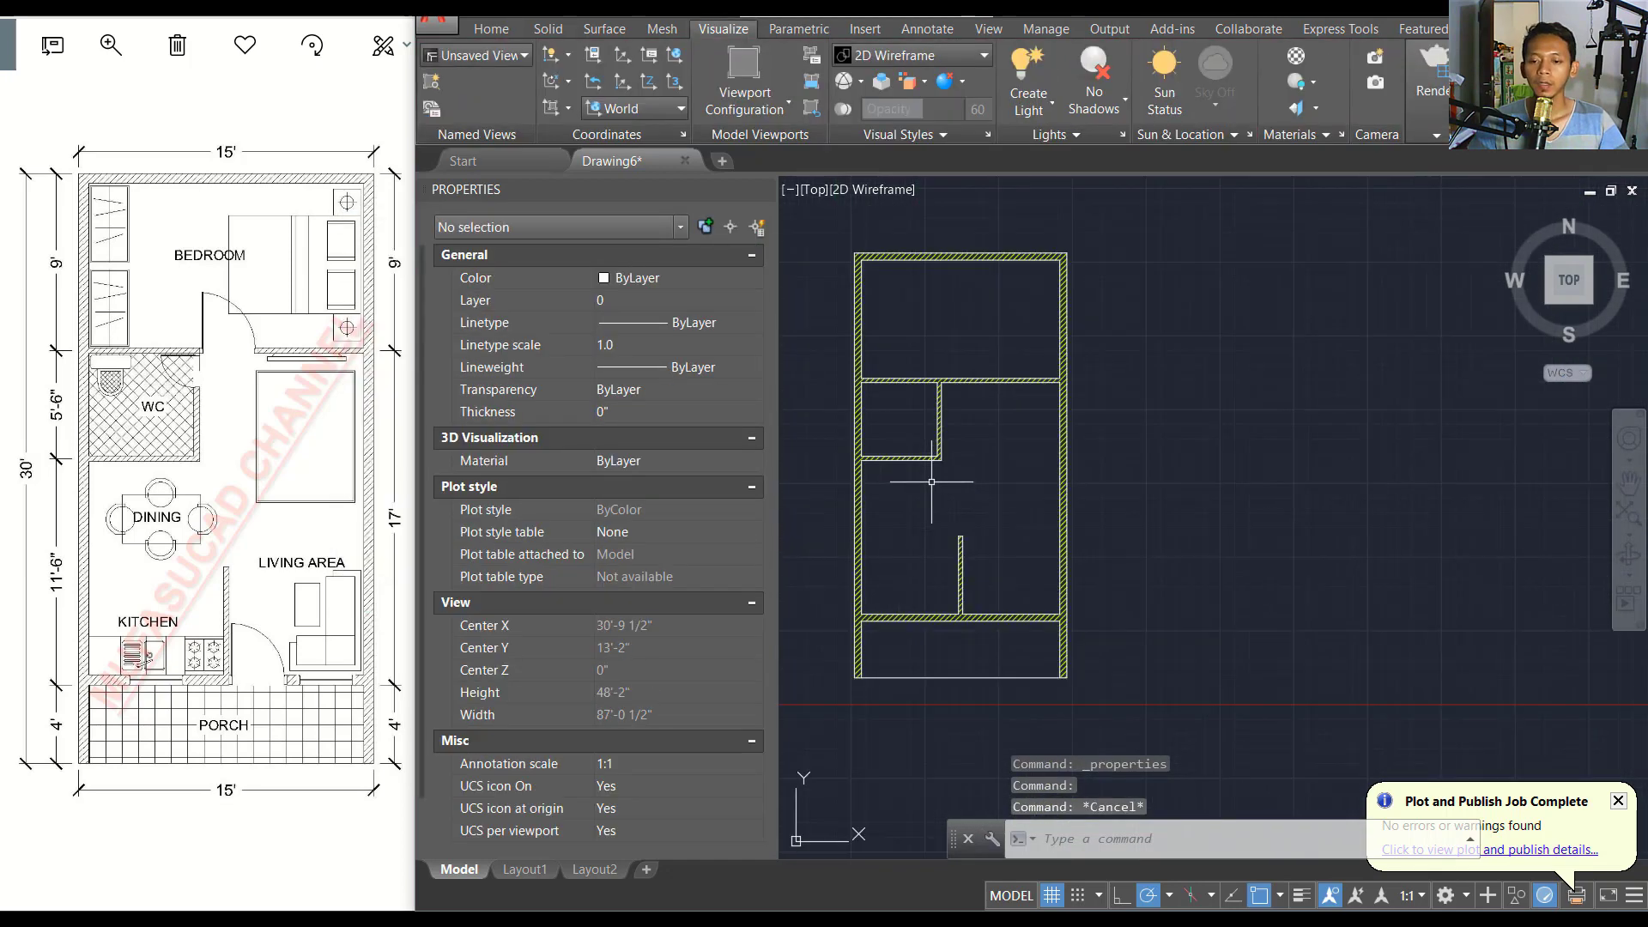
scroll(931, 481, "up", 2)
middle_click_drag(1031, 437, 1083, 450)
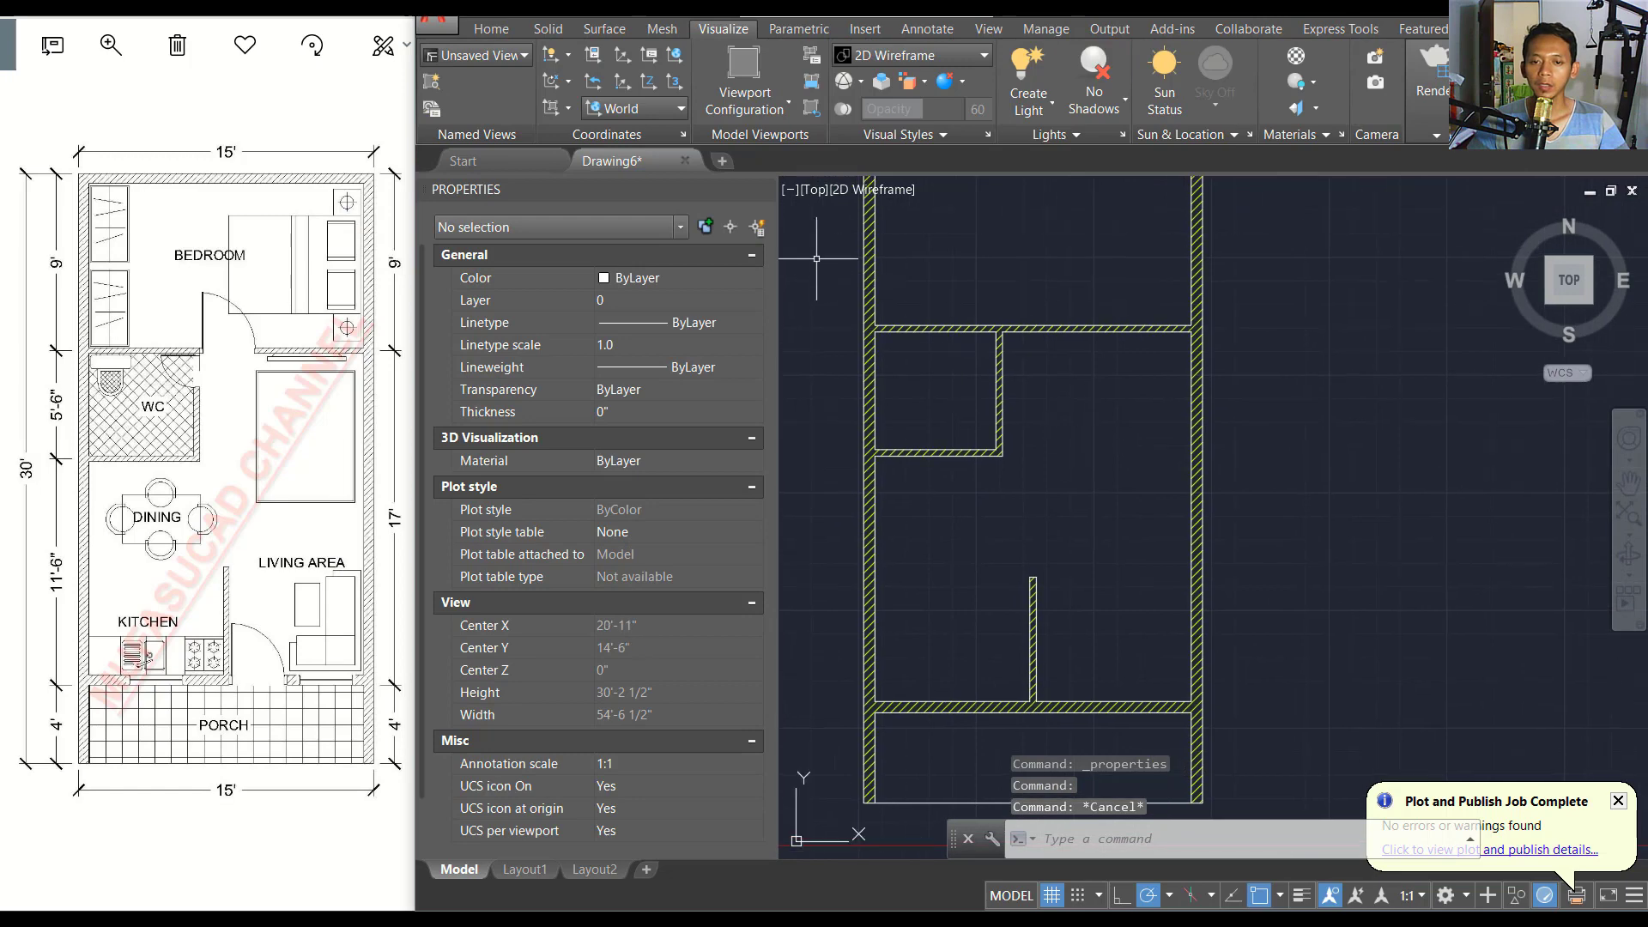
left_click(763, 190)
Place the '900x150 single door.dwg' block from the Door folder right of the plan.
scroll(987, 449, "down", 2)
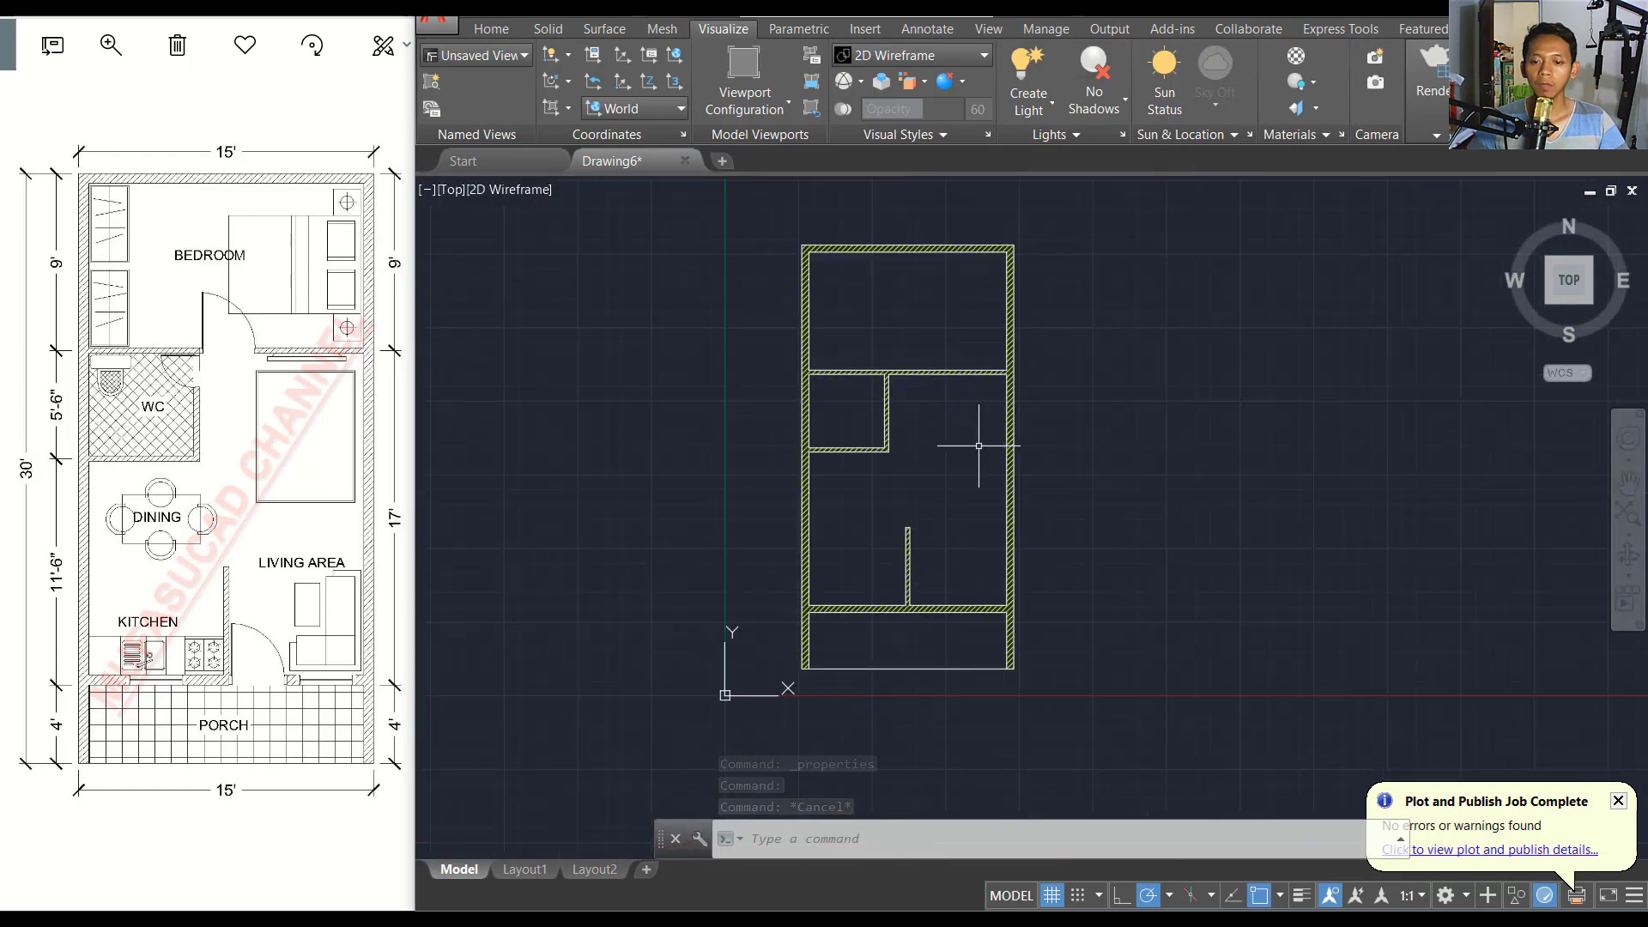
middle_click_drag(974, 448, 987, 466)
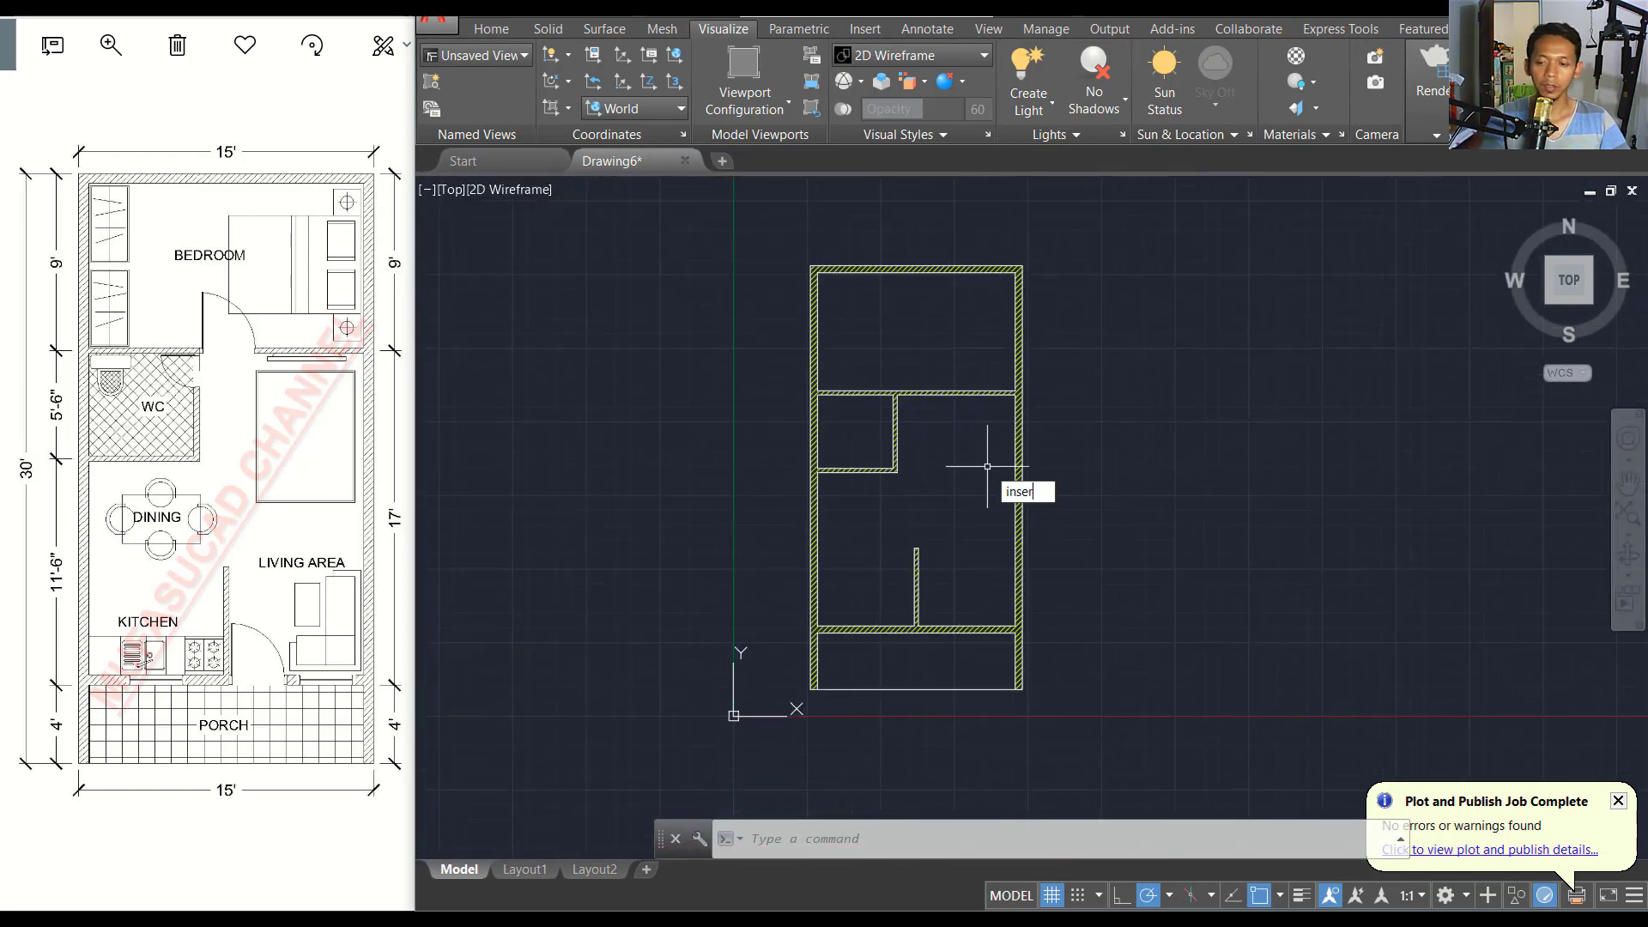
key("Return")
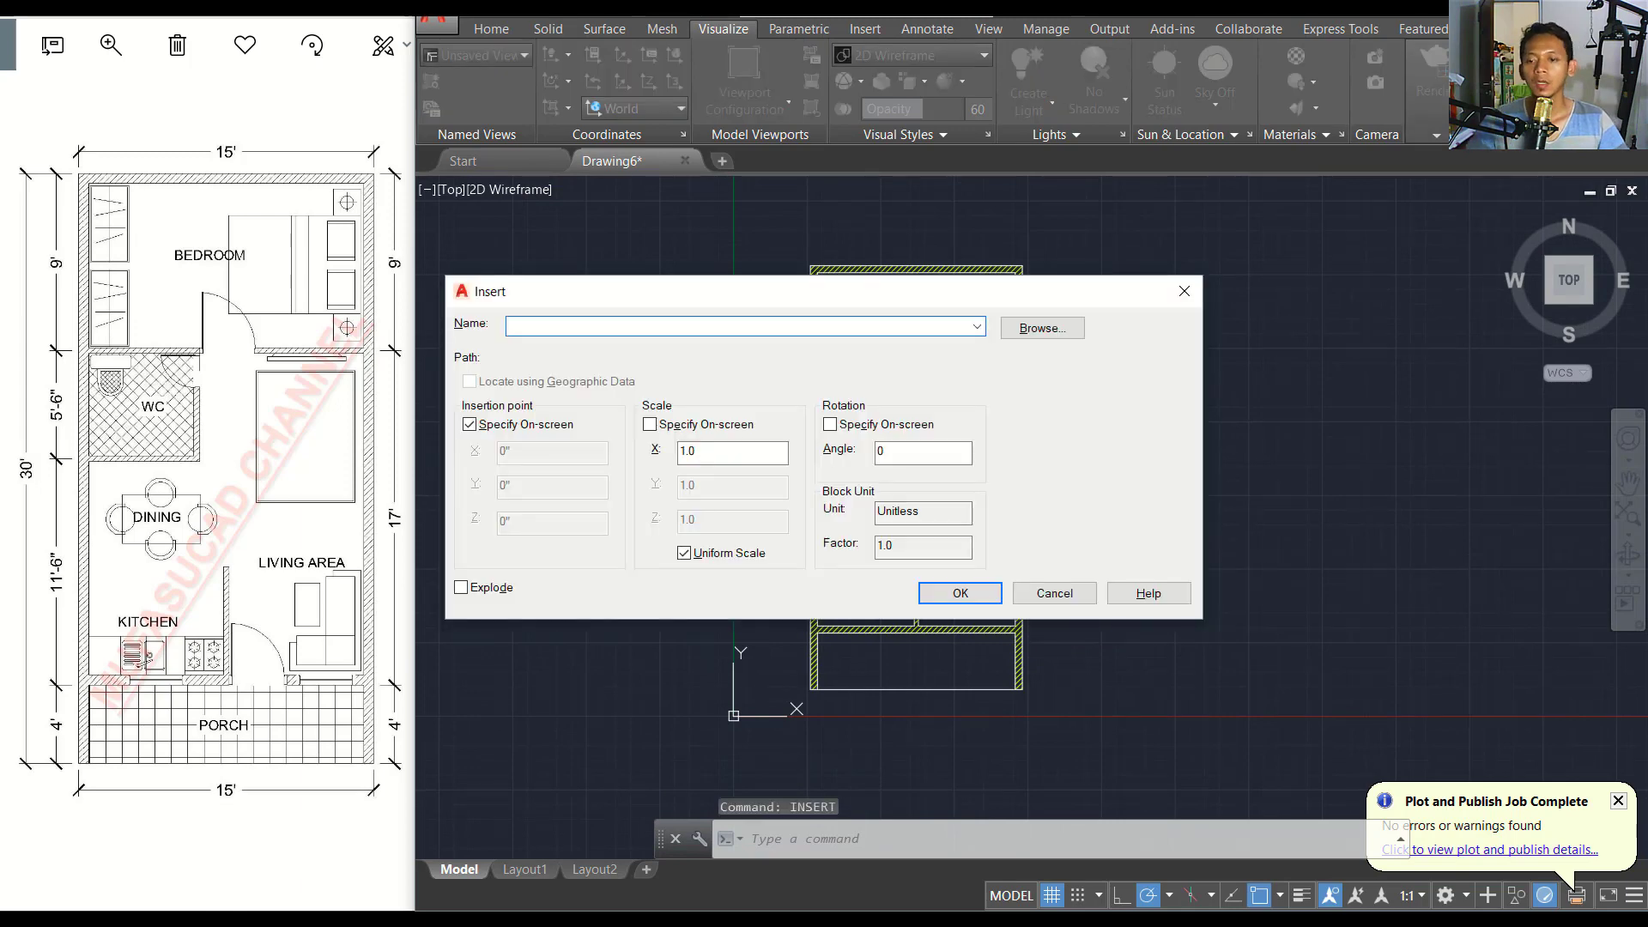
left_click(1040, 331)
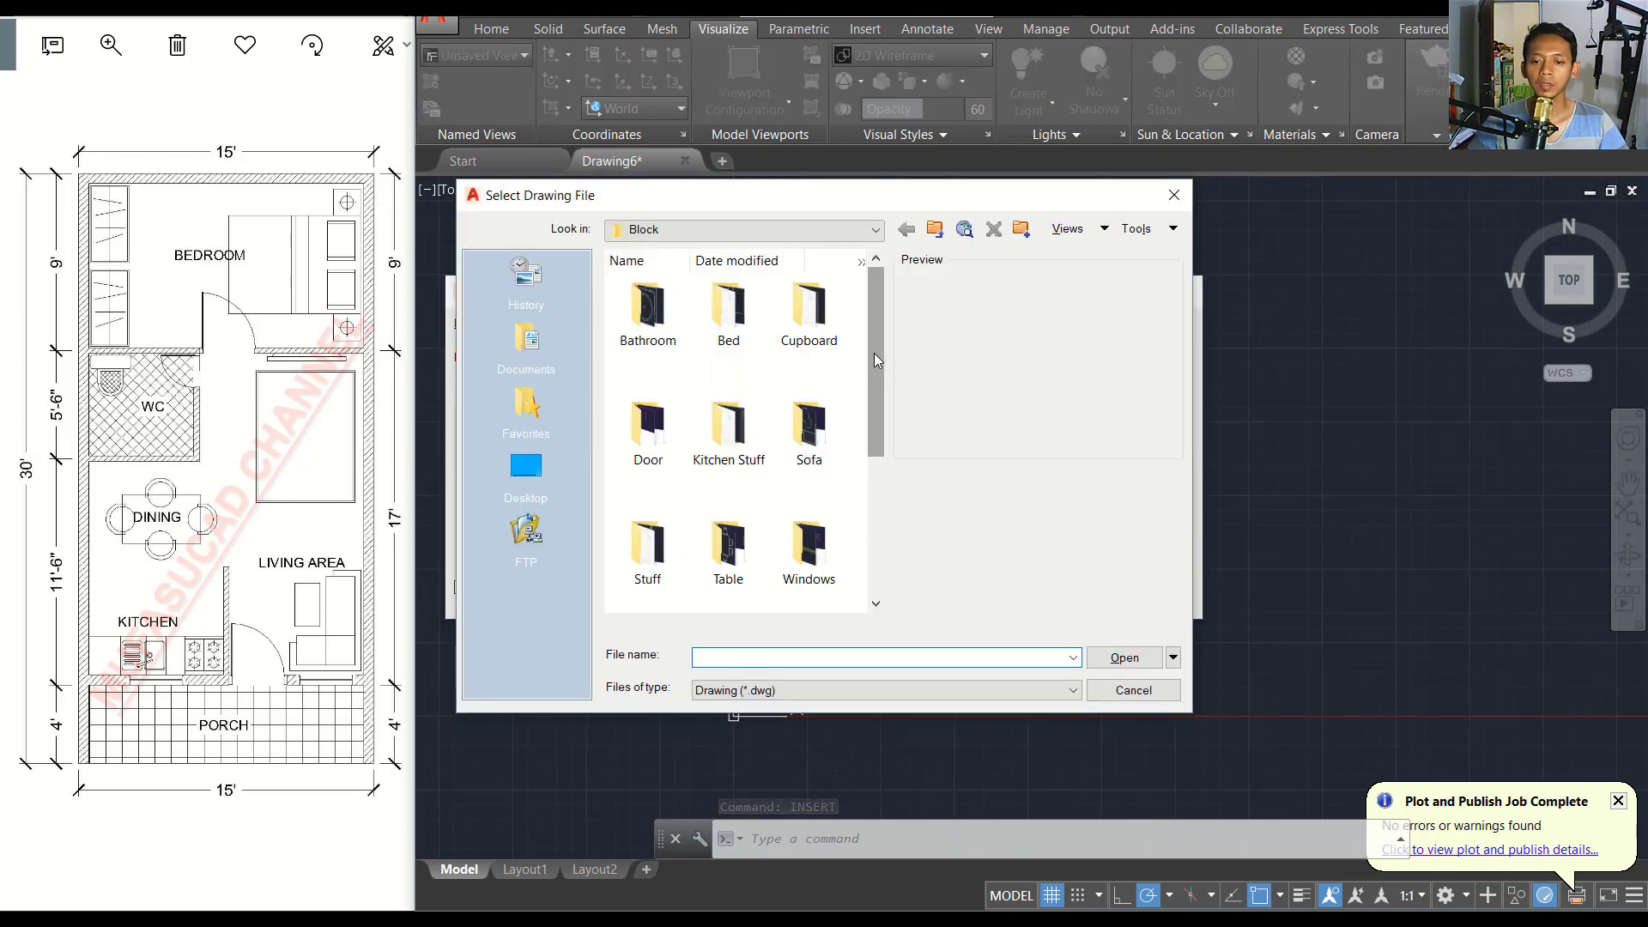
double_click(682, 472)
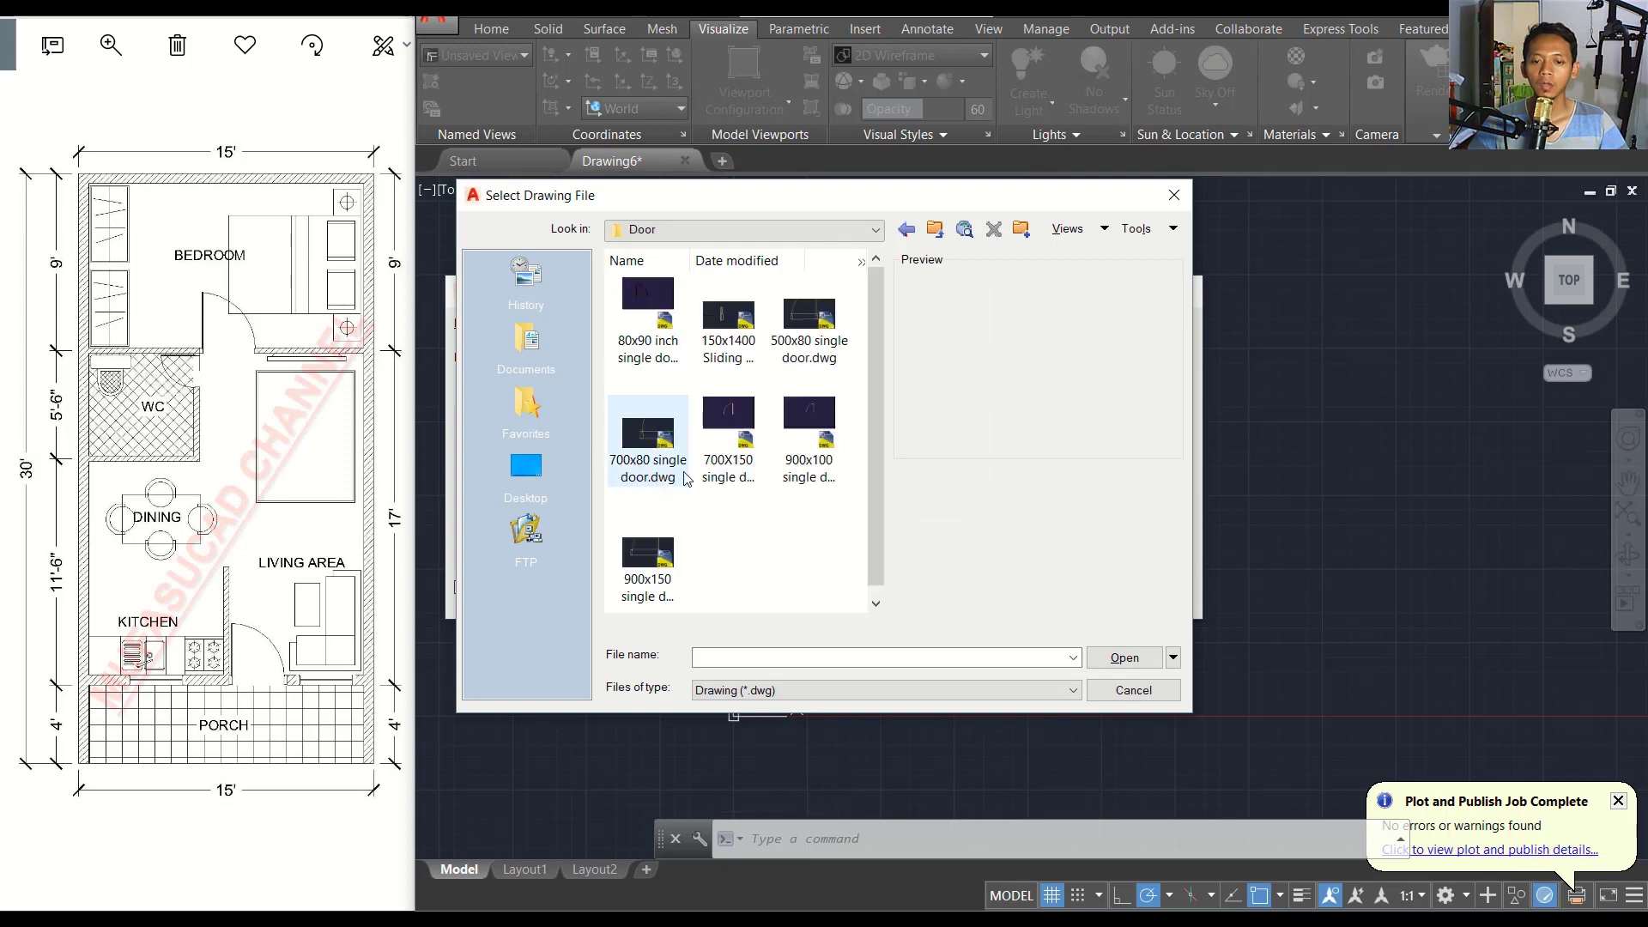
left_click(650, 557)
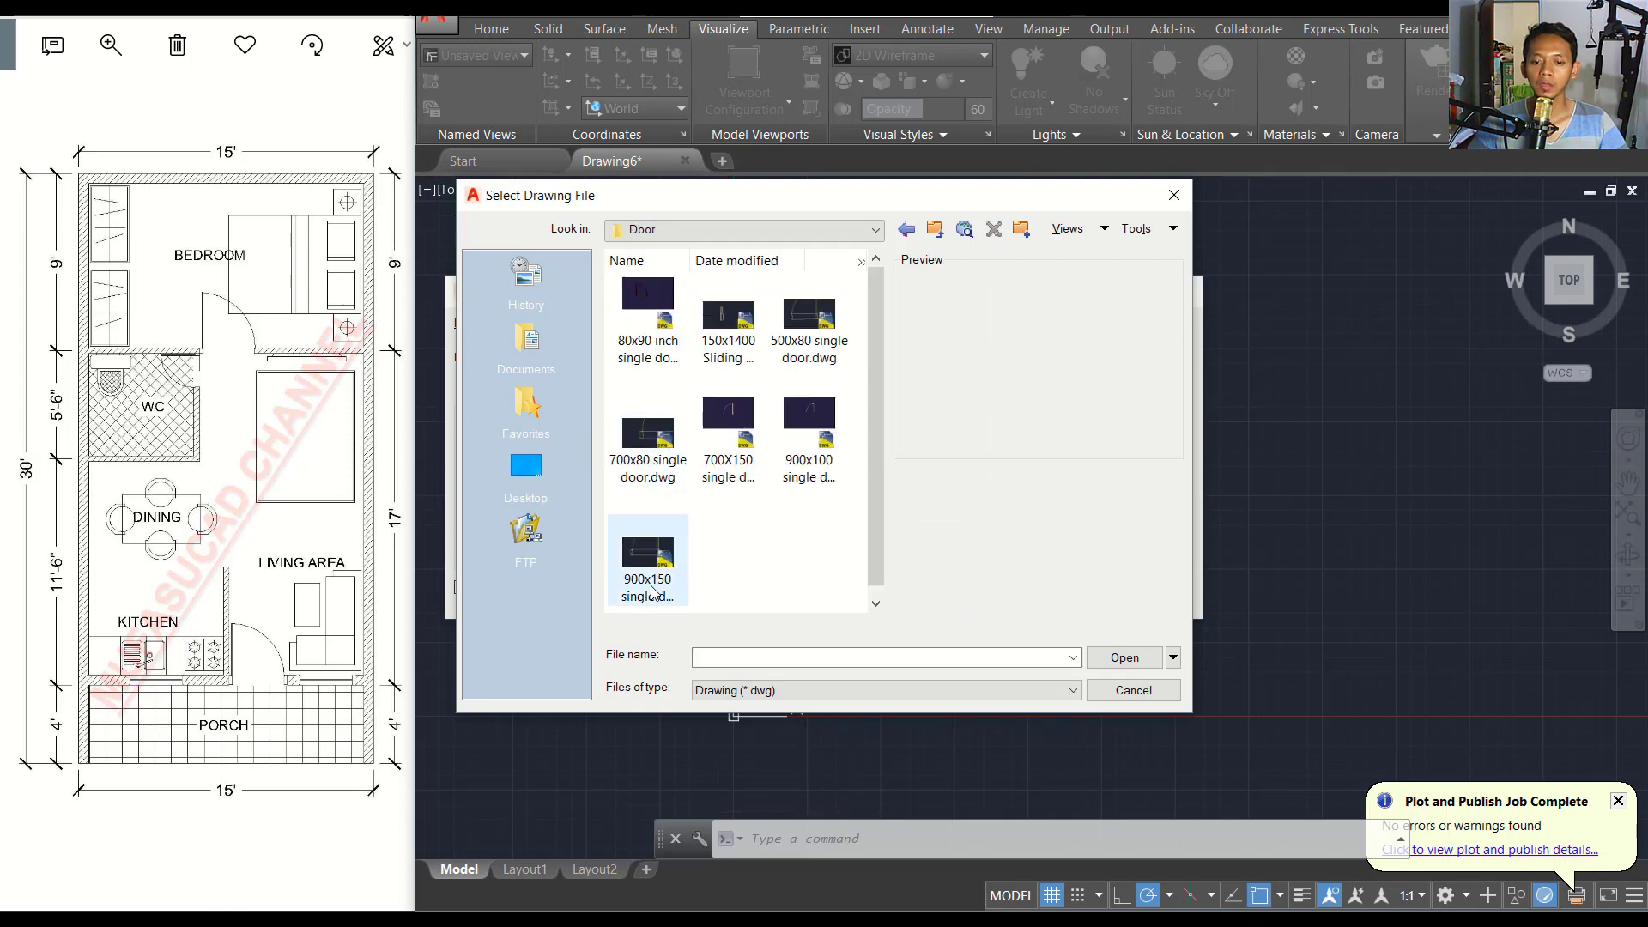
left_click(1121, 659)
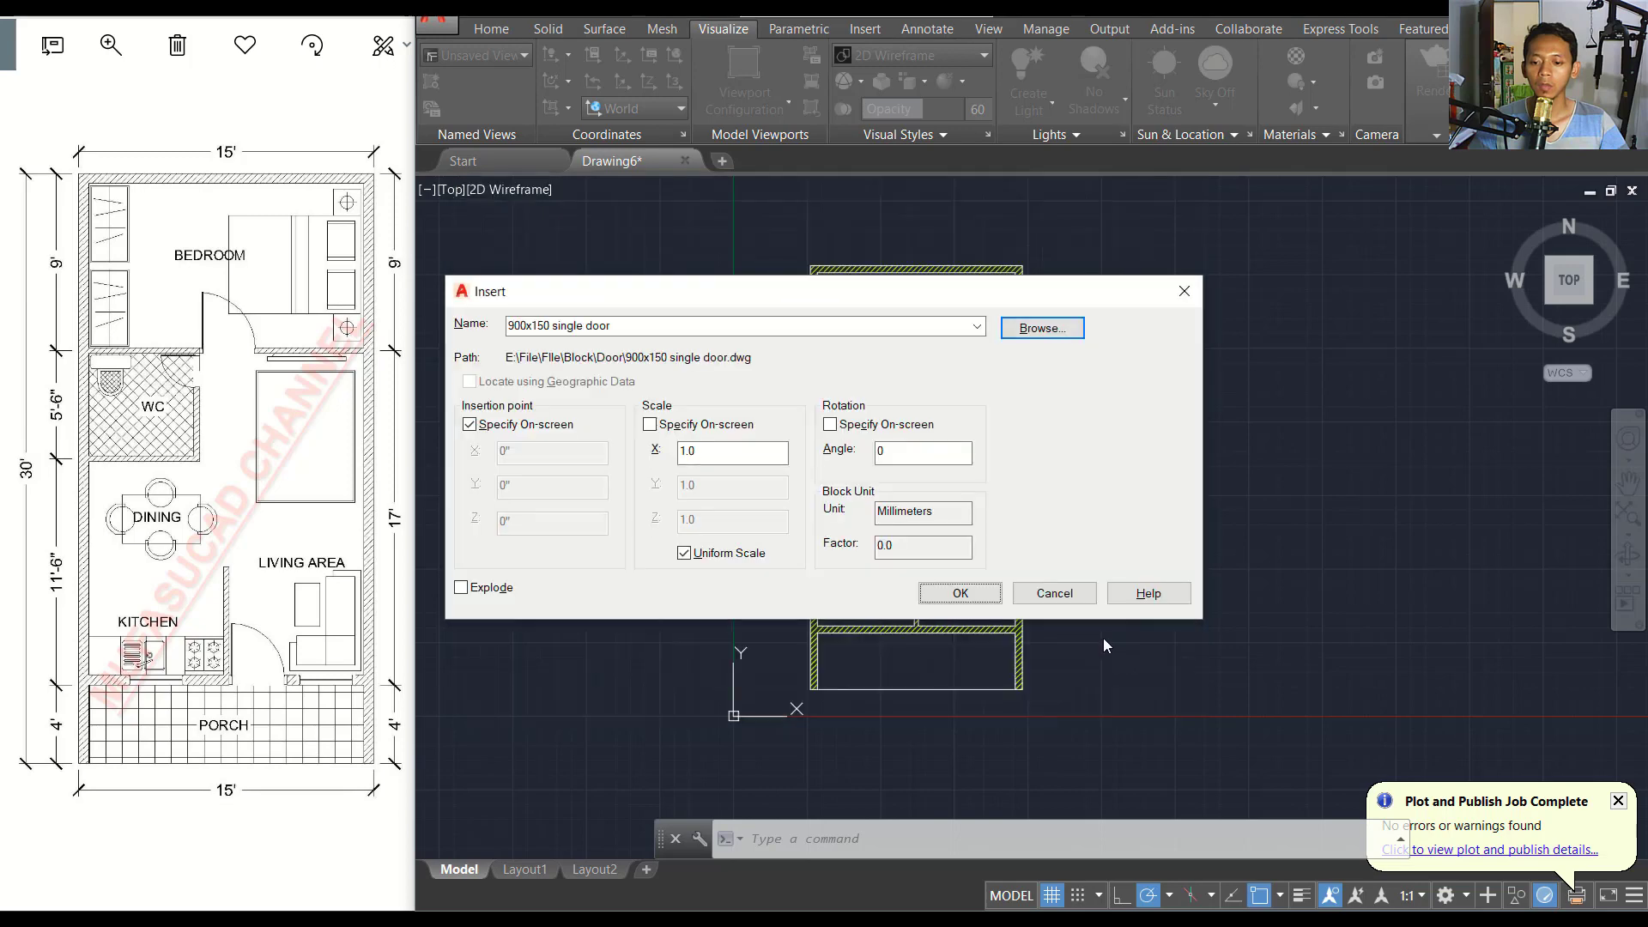
left_click(960, 593)
scroll(1013, 584, "up", 1)
scroll(1038, 600, "up", 2)
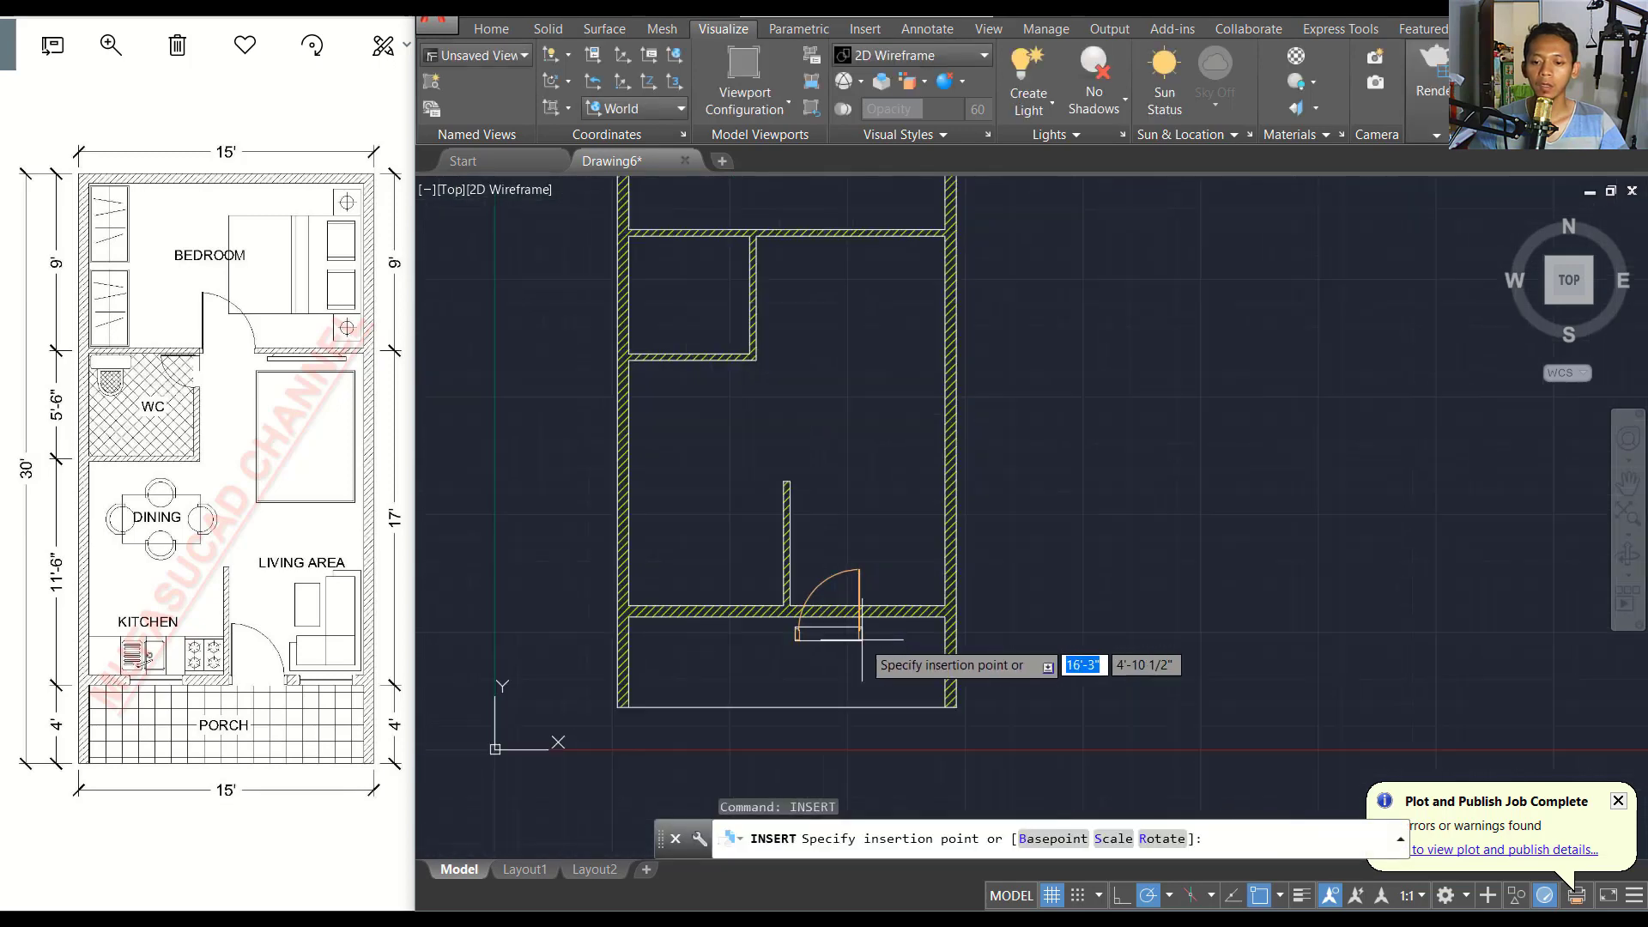
scroll(920, 612, "up", 2)
left_click(1151, 582)
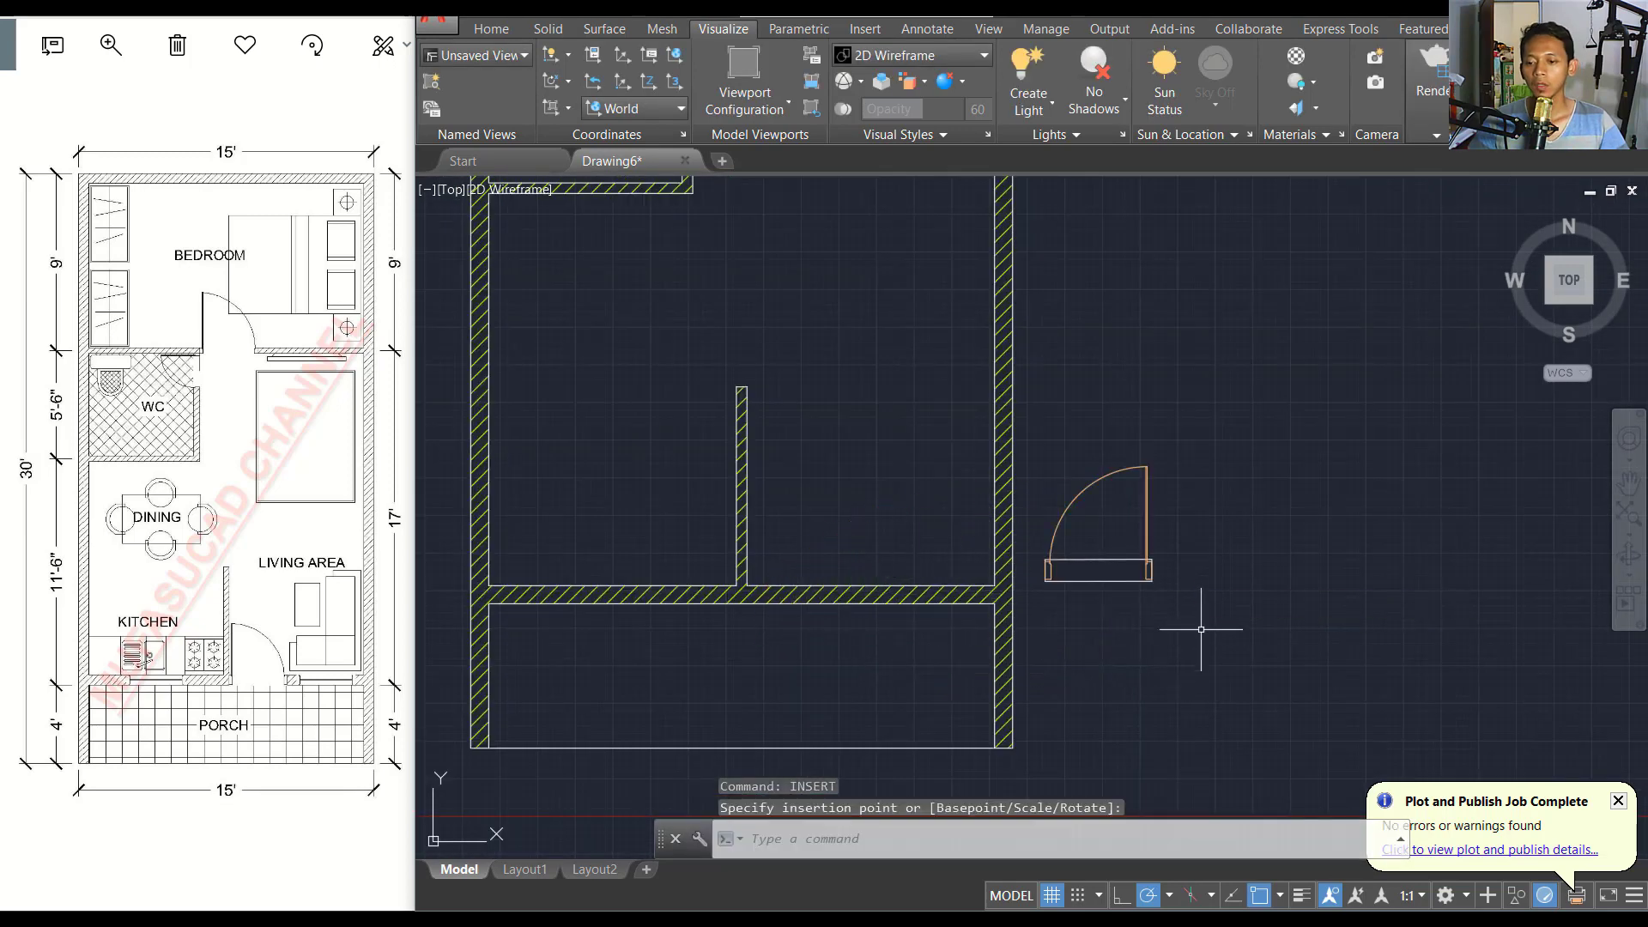
scroll(1070, 599, "down", 2)
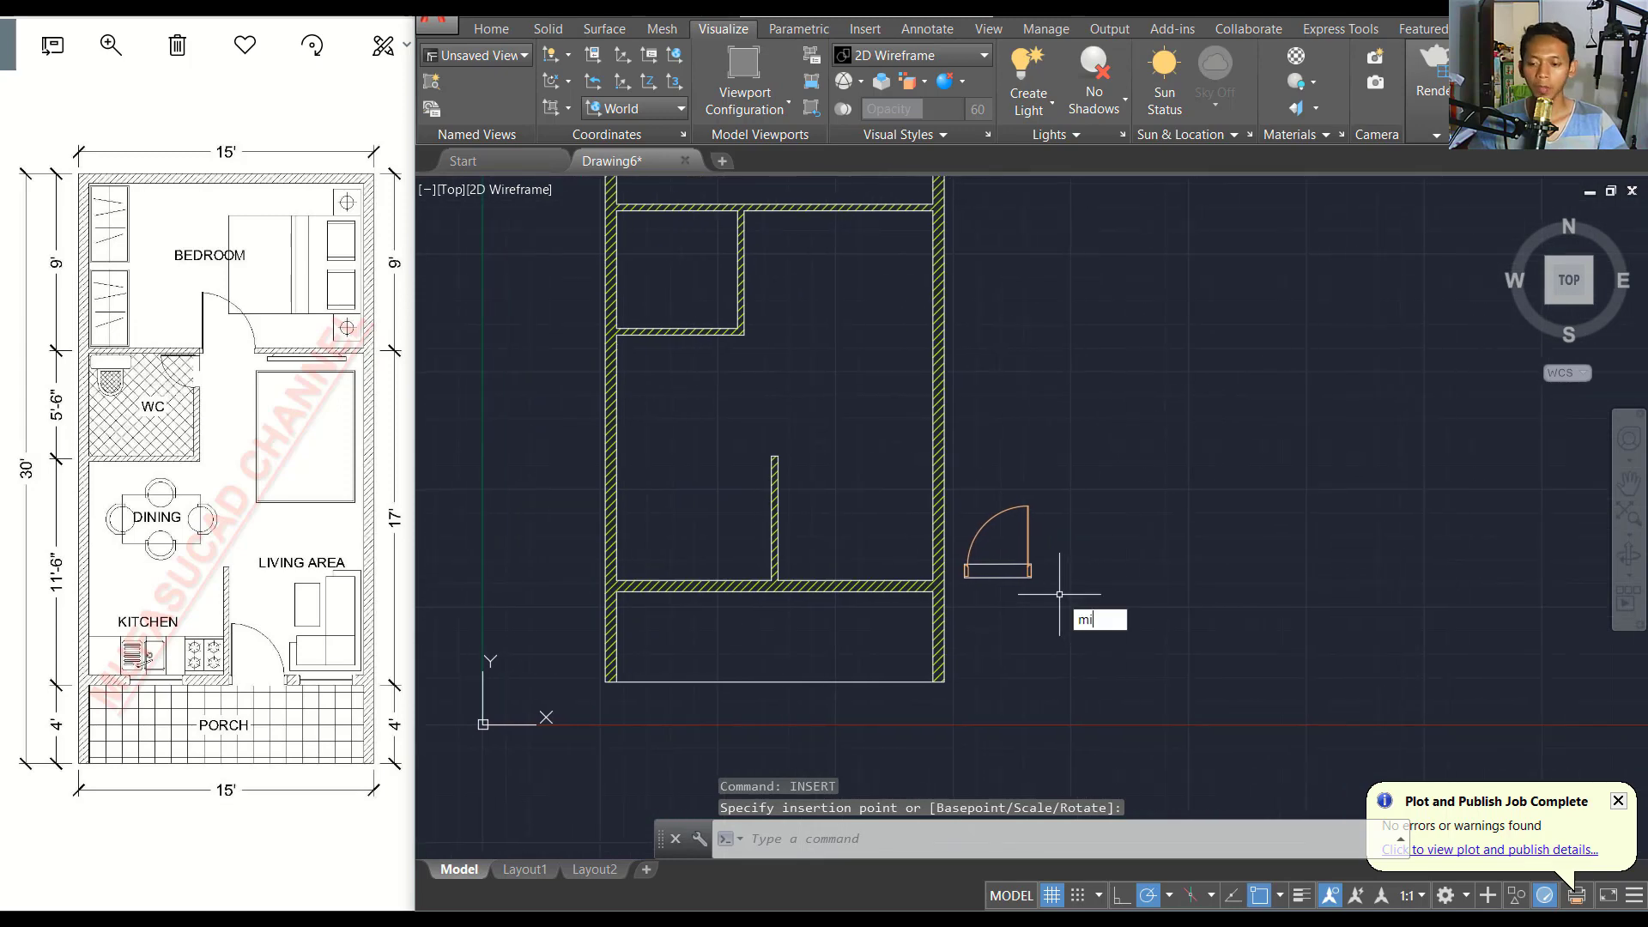
Mirror the door about a vertical line, keeping the original for now.
key("Return")
left_click(1079, 513)
left_click(962, 582)
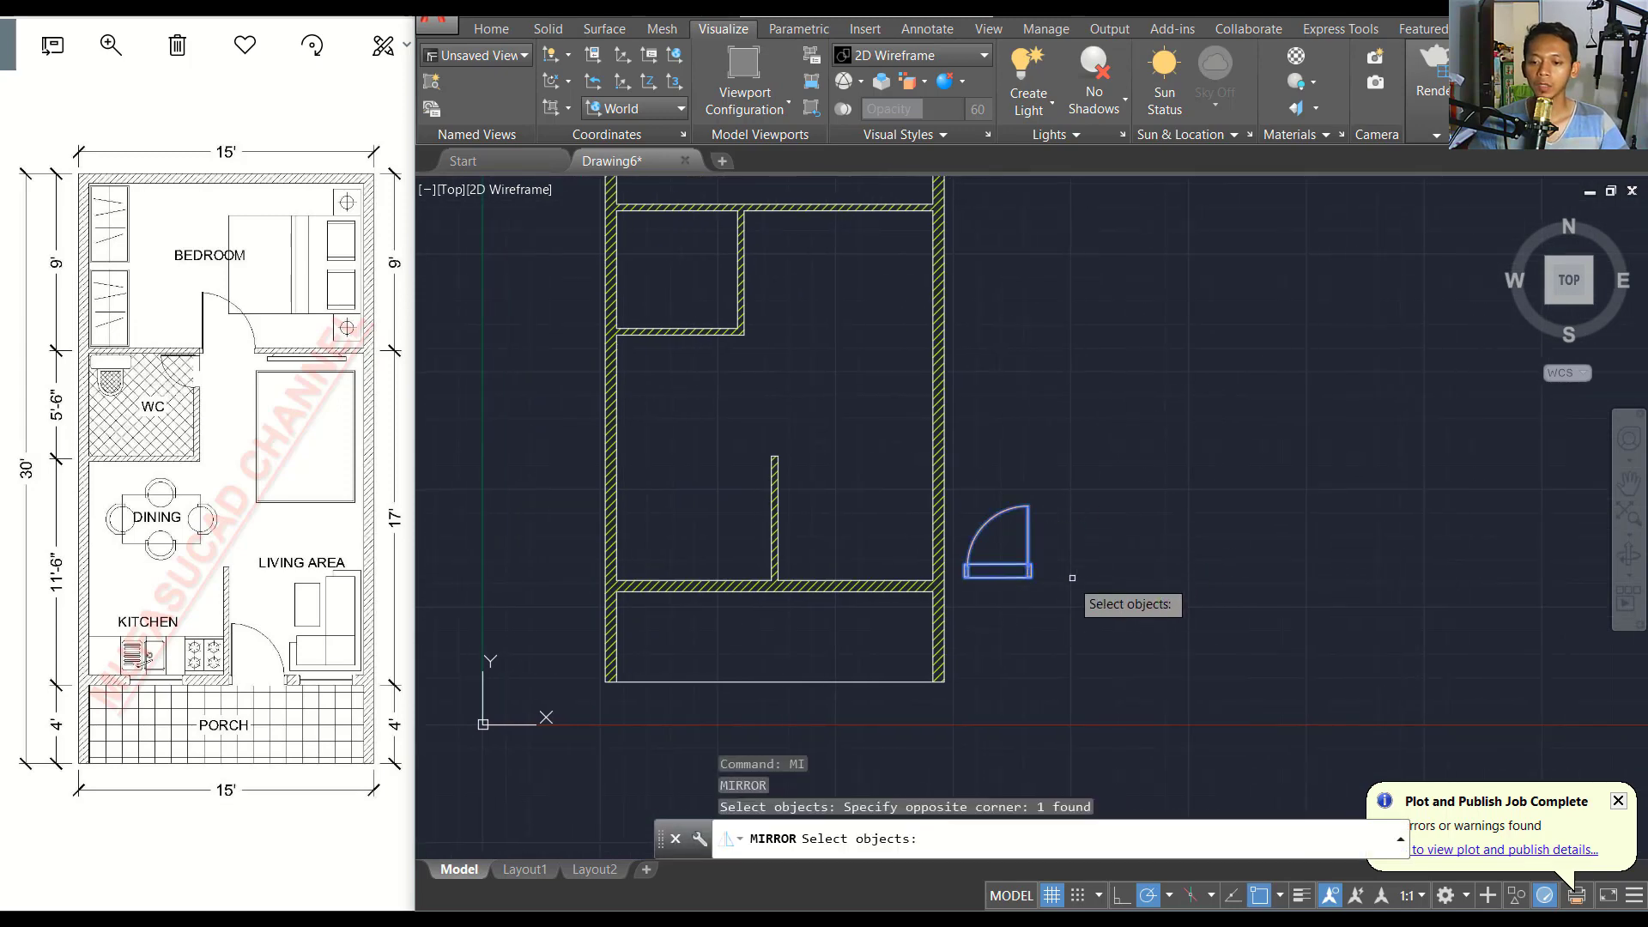
key("Return")
left_click(1067, 536)
left_click(1066, 491)
key("Return")
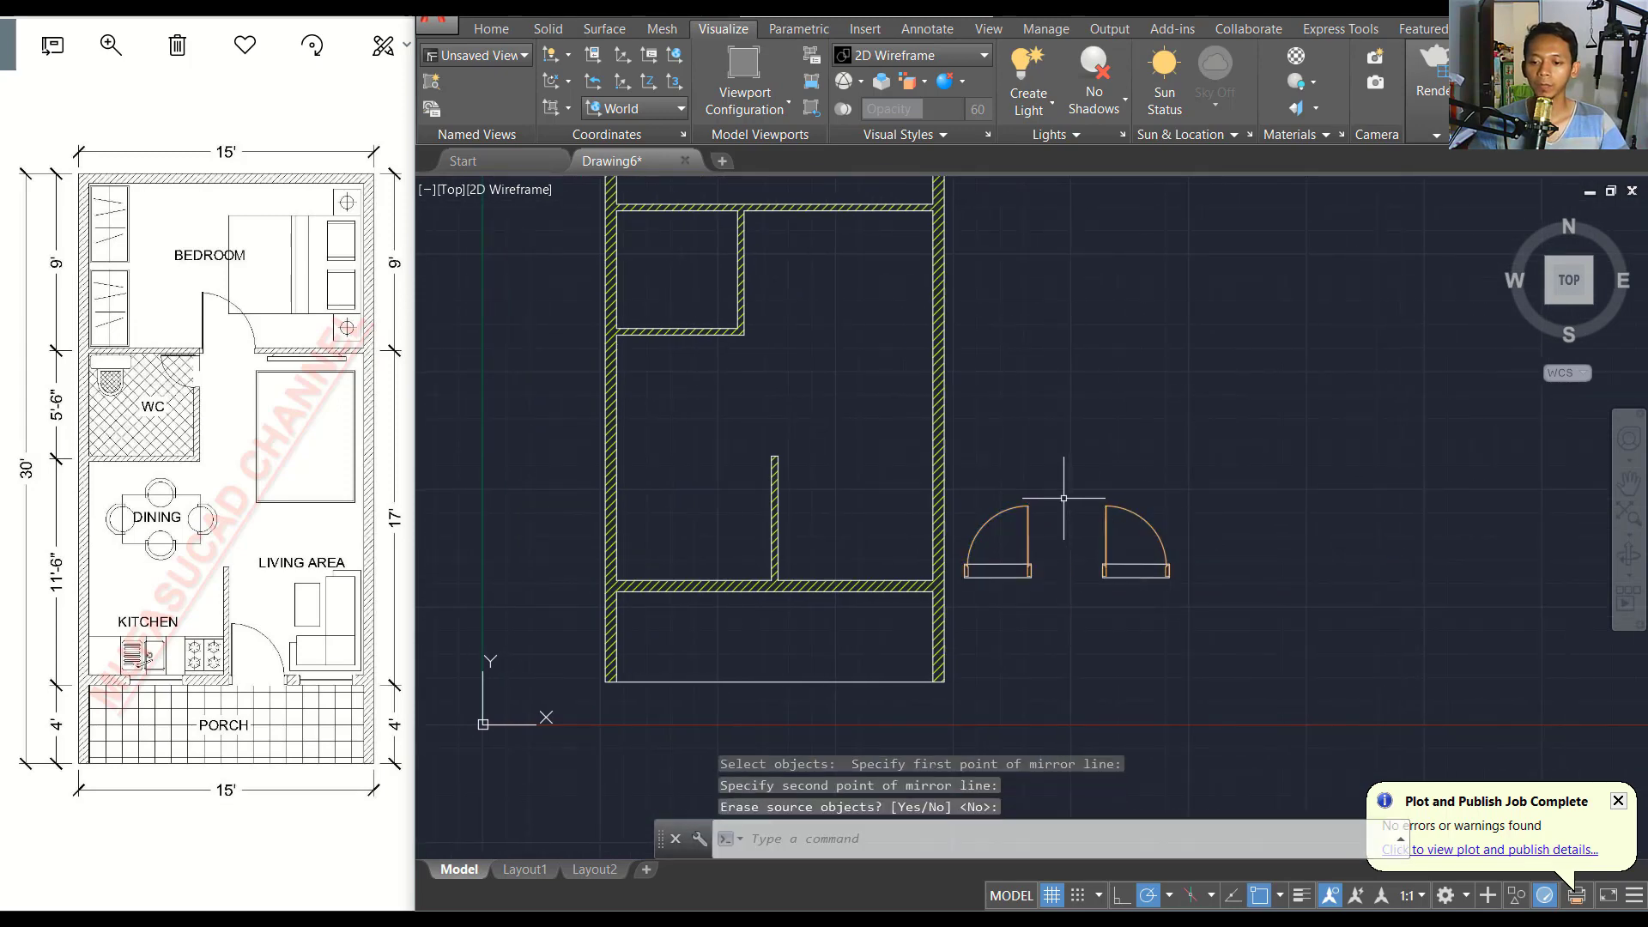
Delete the original door, keep the mirrored copy, and start moving it.
left_click(1063, 498)
left_click(1024, 605)
key("Delete")
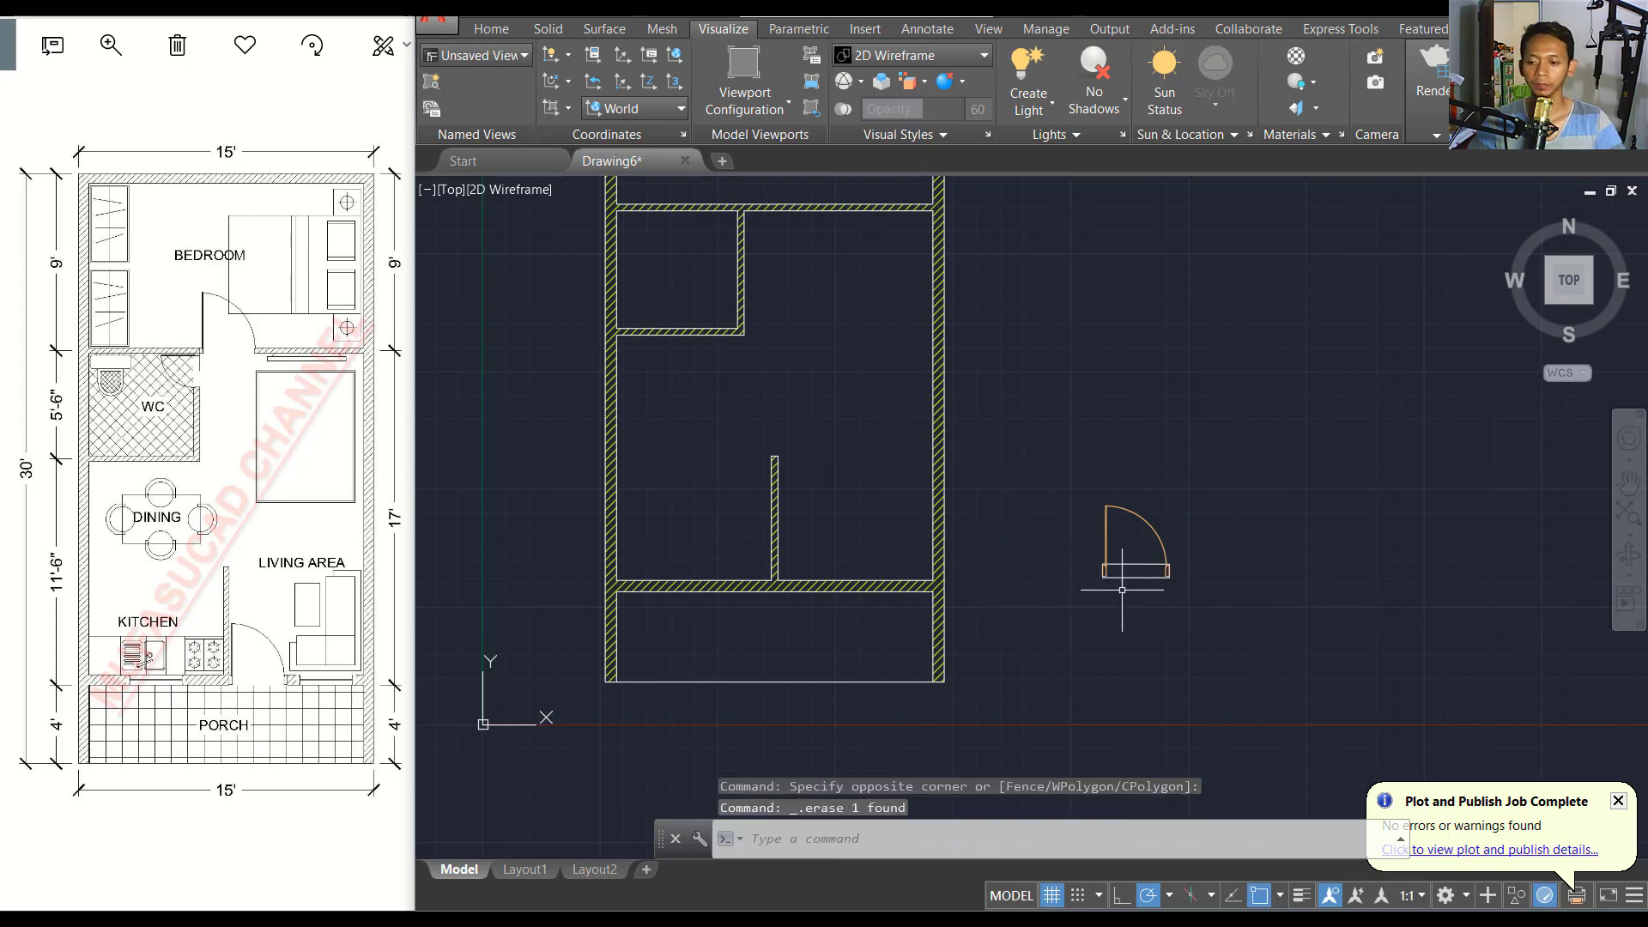
middle_click_drag(1167, 574, 1056, 561)
scroll(989, 562, "up", 2)
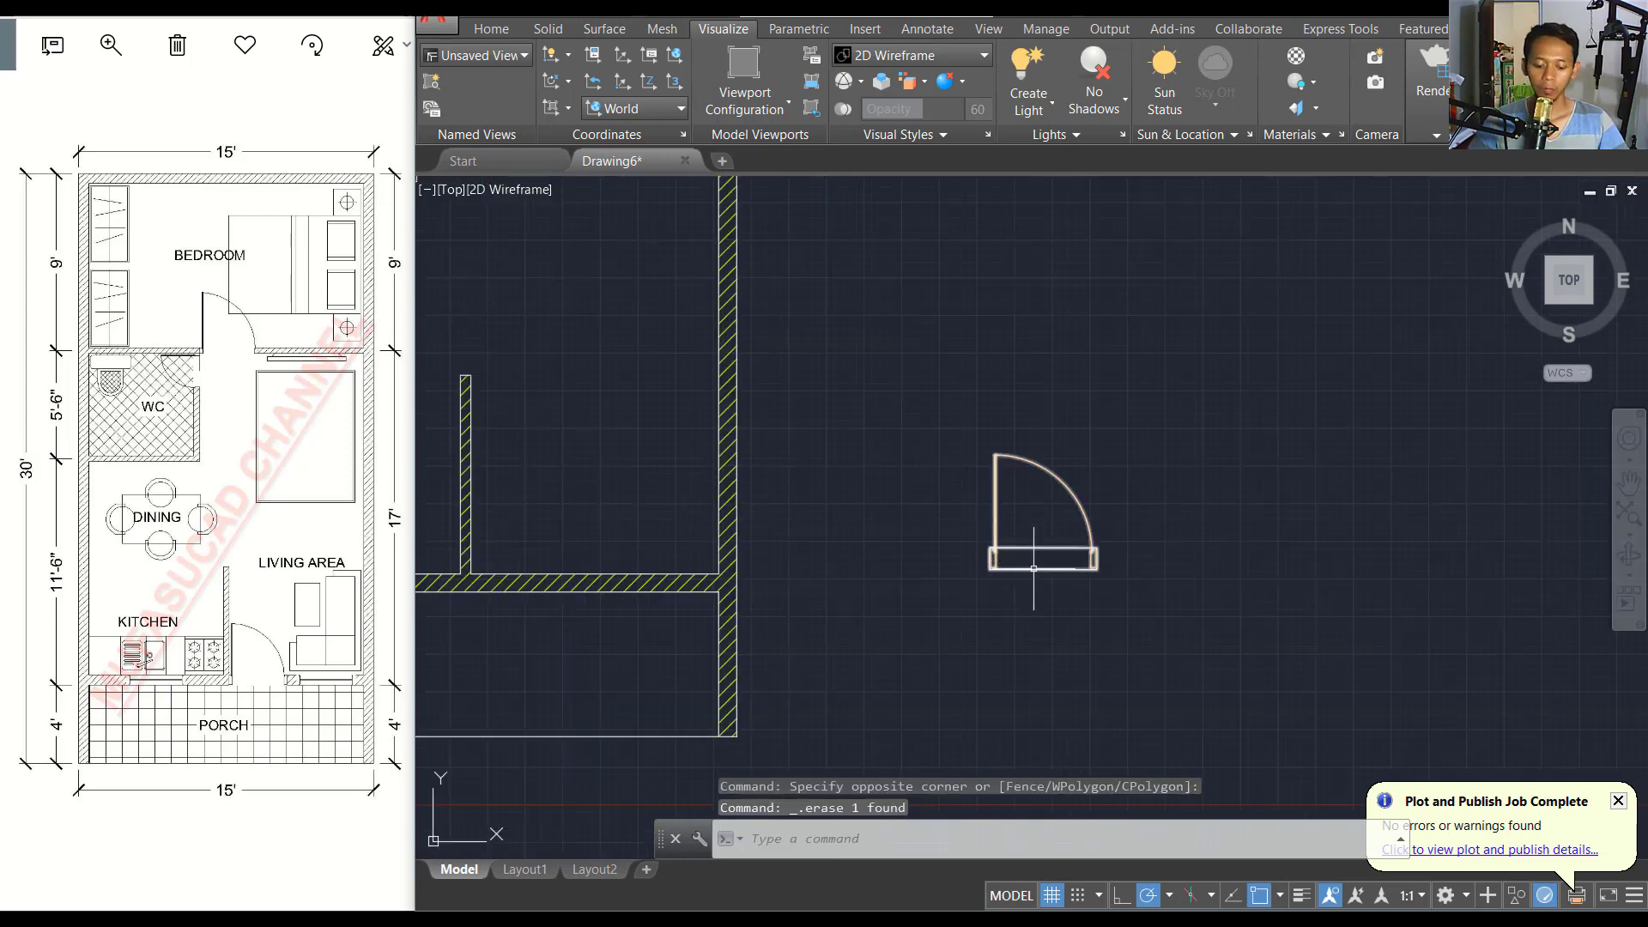
type("m")
key("Return")
left_click(1107, 468)
Move the mirrored door so its frame corner snaps to the lower wall corner.
left_click(993, 537)
key("Return")
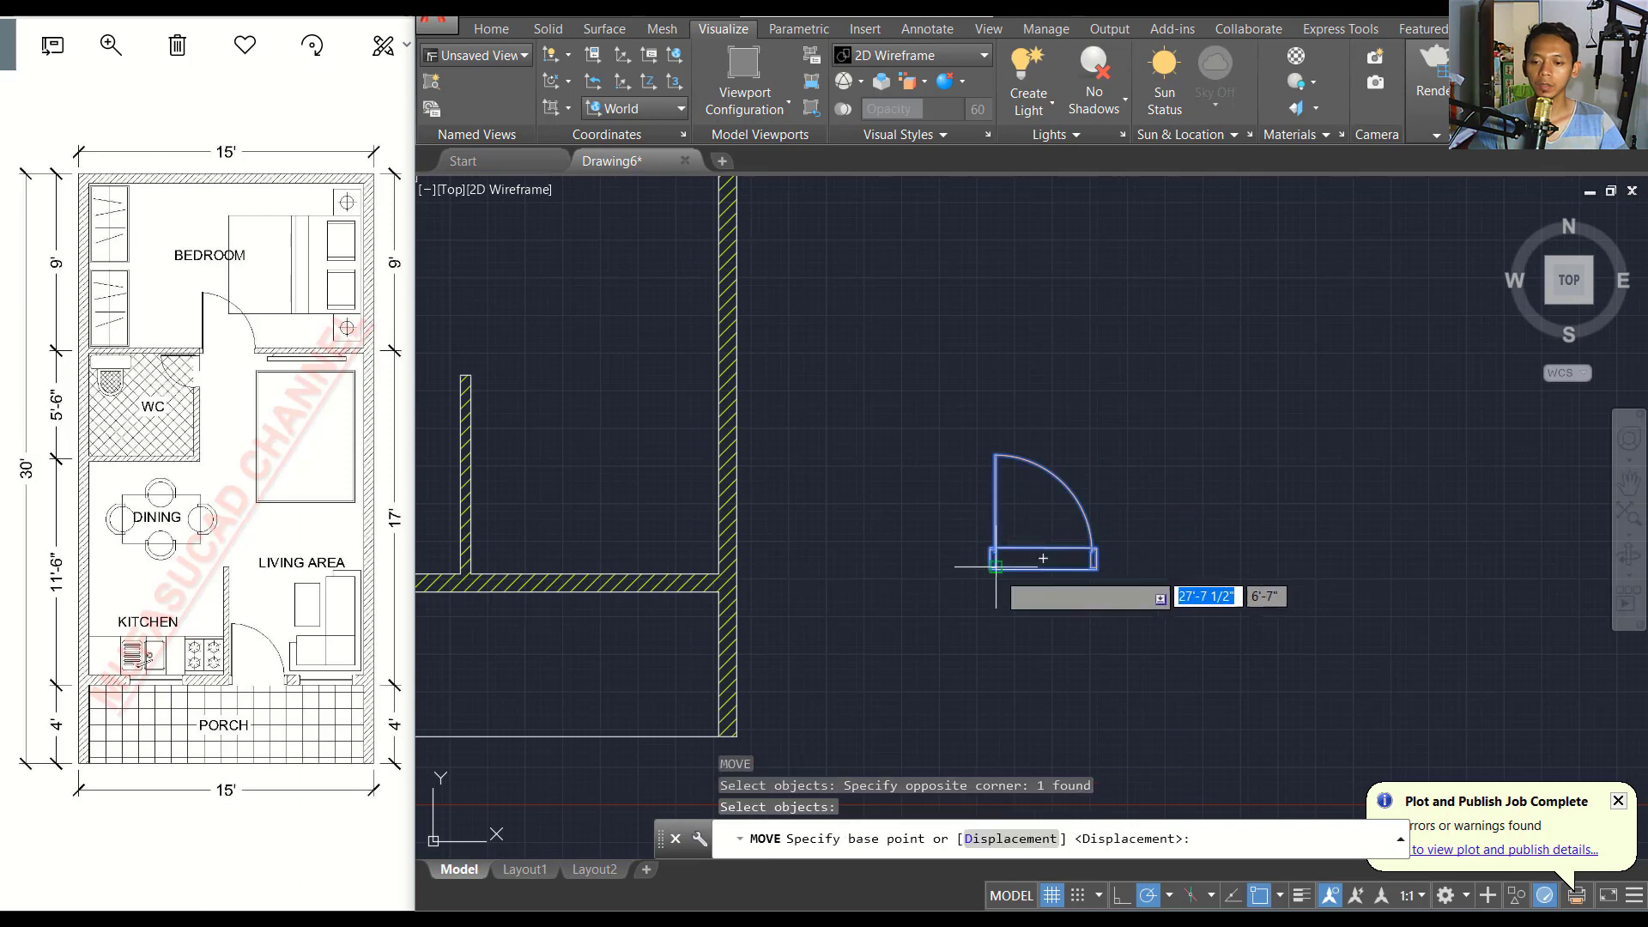
scroll(994, 549, "up", 5)
left_click(993, 435)
scroll(974, 508, "down", 3)
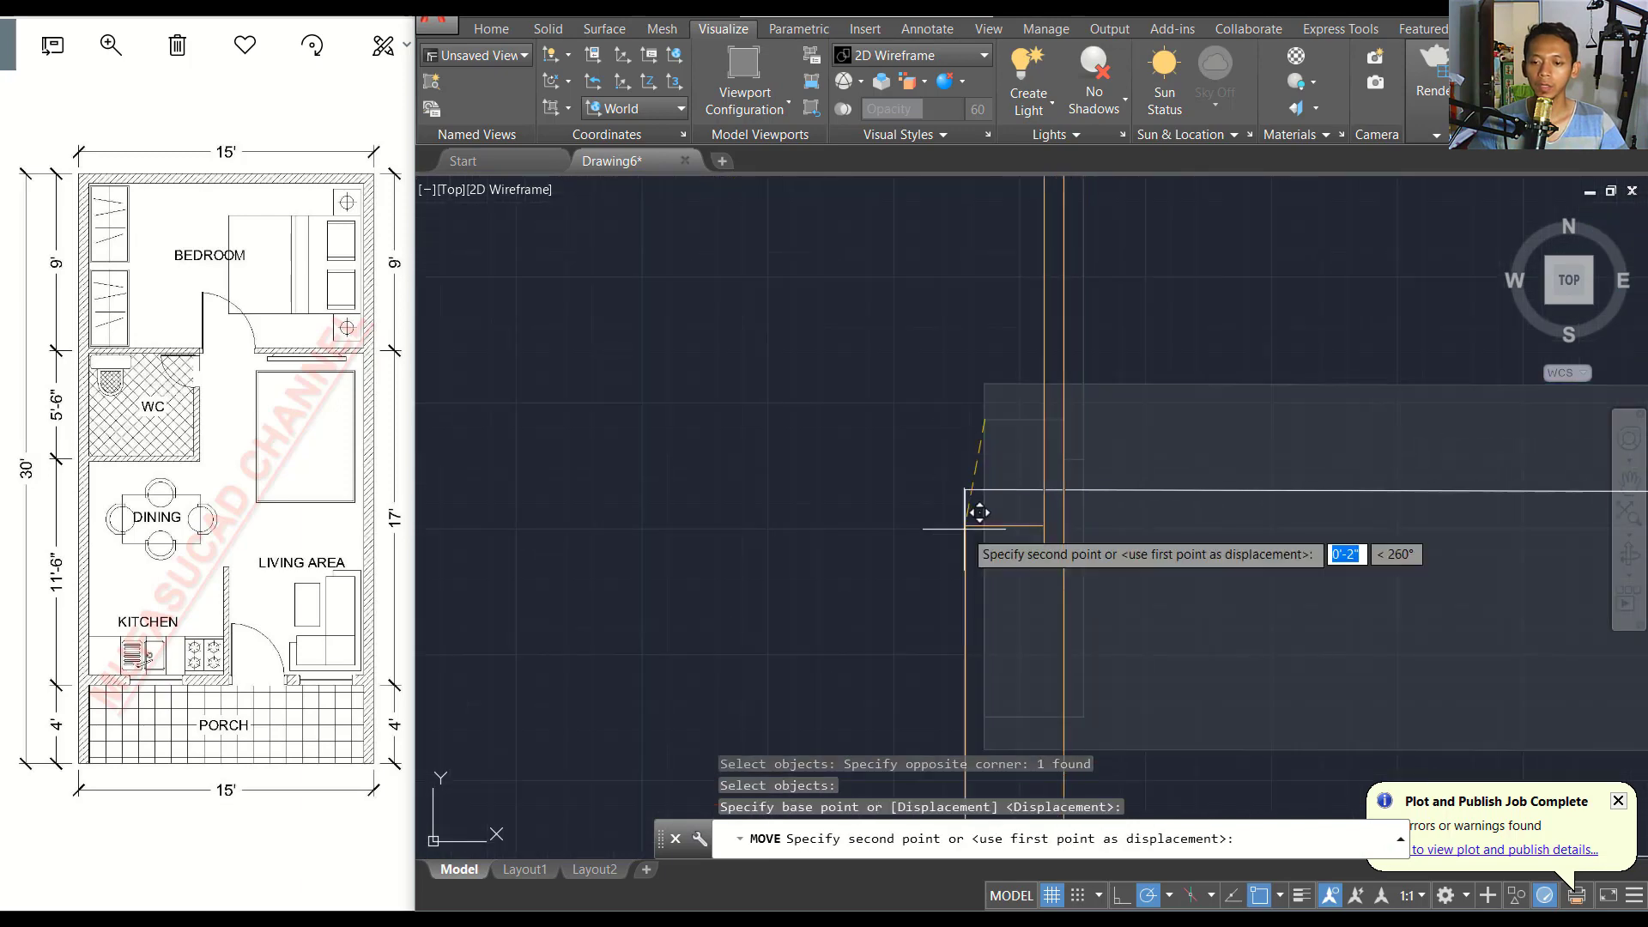
scroll(871, 561, "down", 2)
middle_click_drag(884, 544, 1402, 525)
scroll(989, 544, "up", 5)
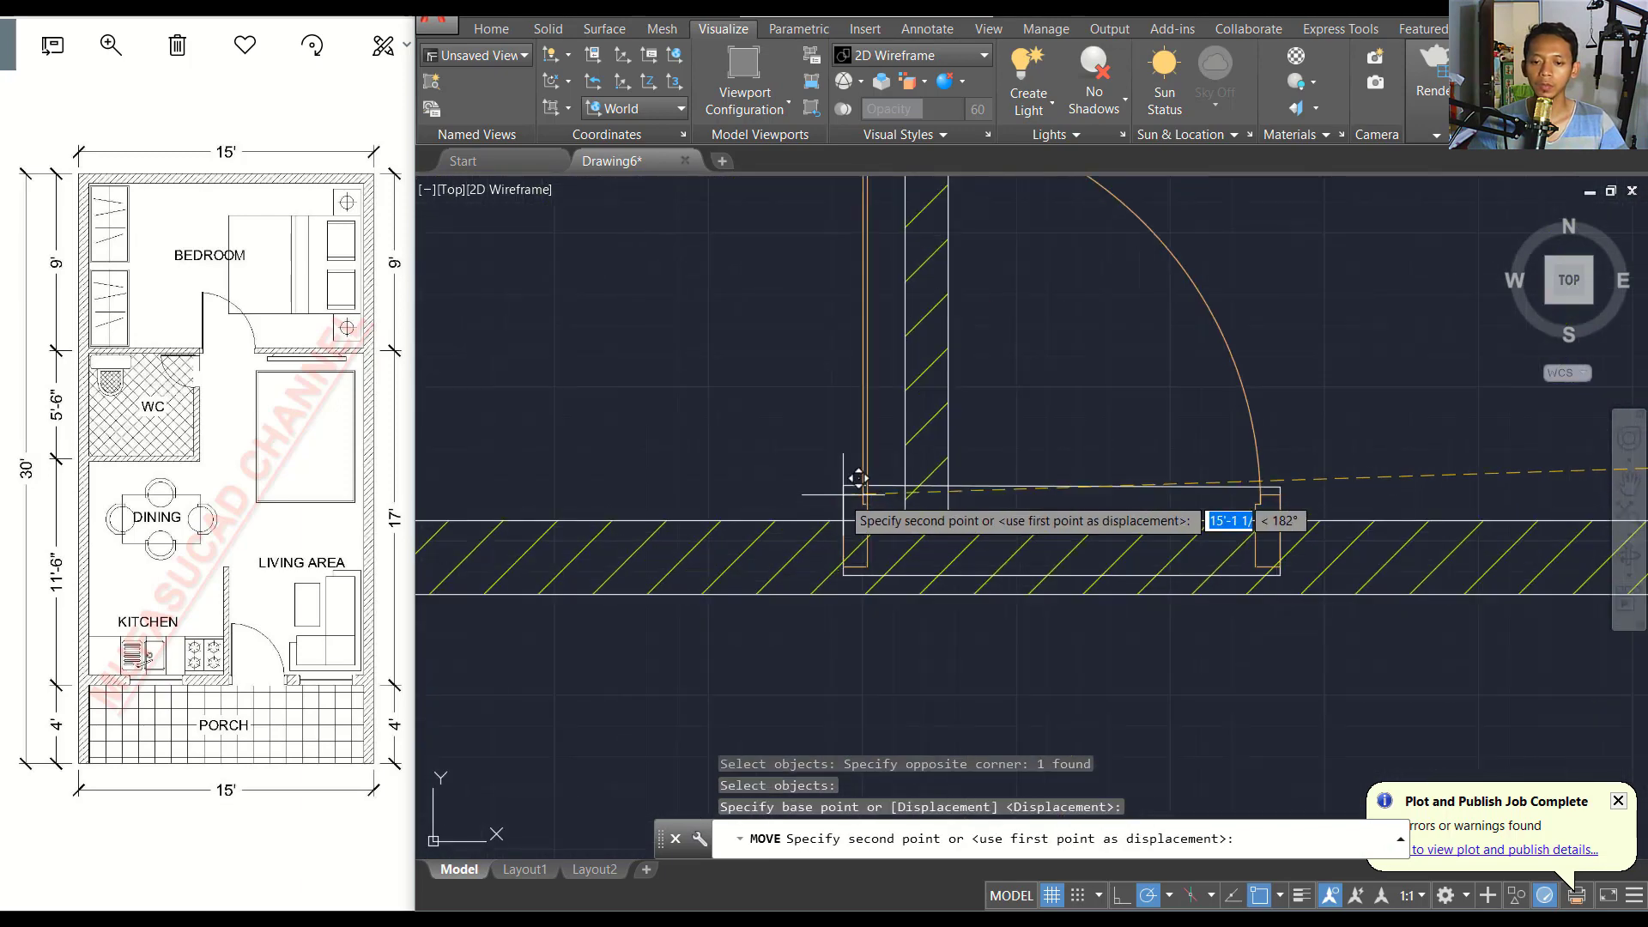
left_click(1027, 523)
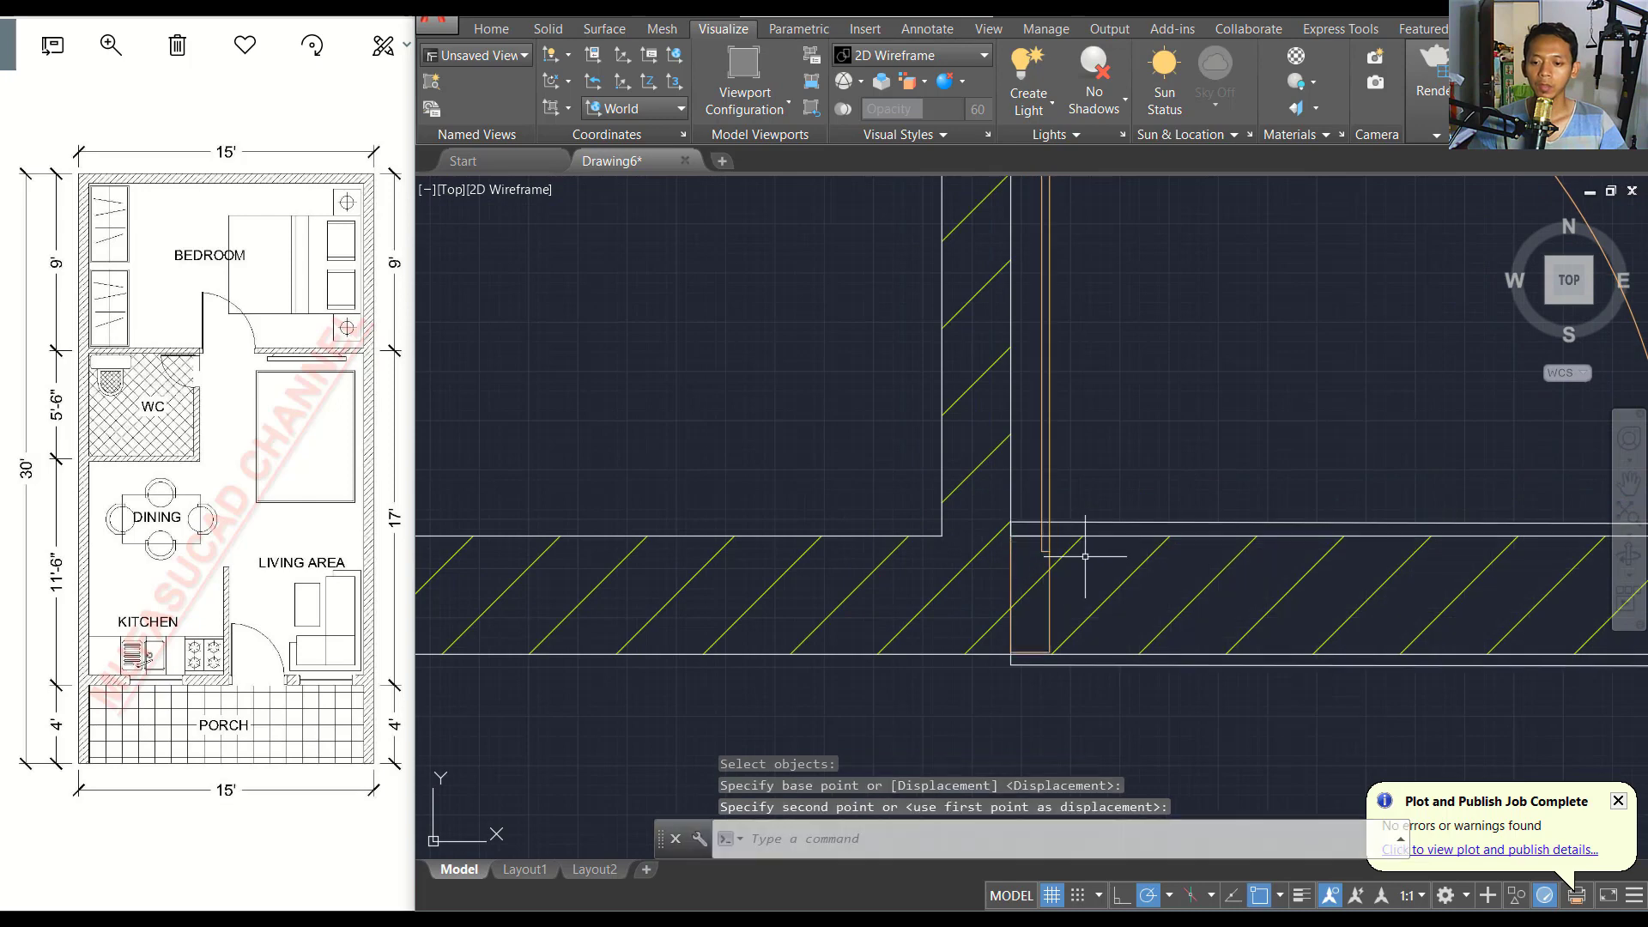
Rescale the door by reference from the wall corner so its frame matches the wall thickness.
scroll(979, 546, "up", 2)
scroll(979, 546, "up", 2)
type("5")
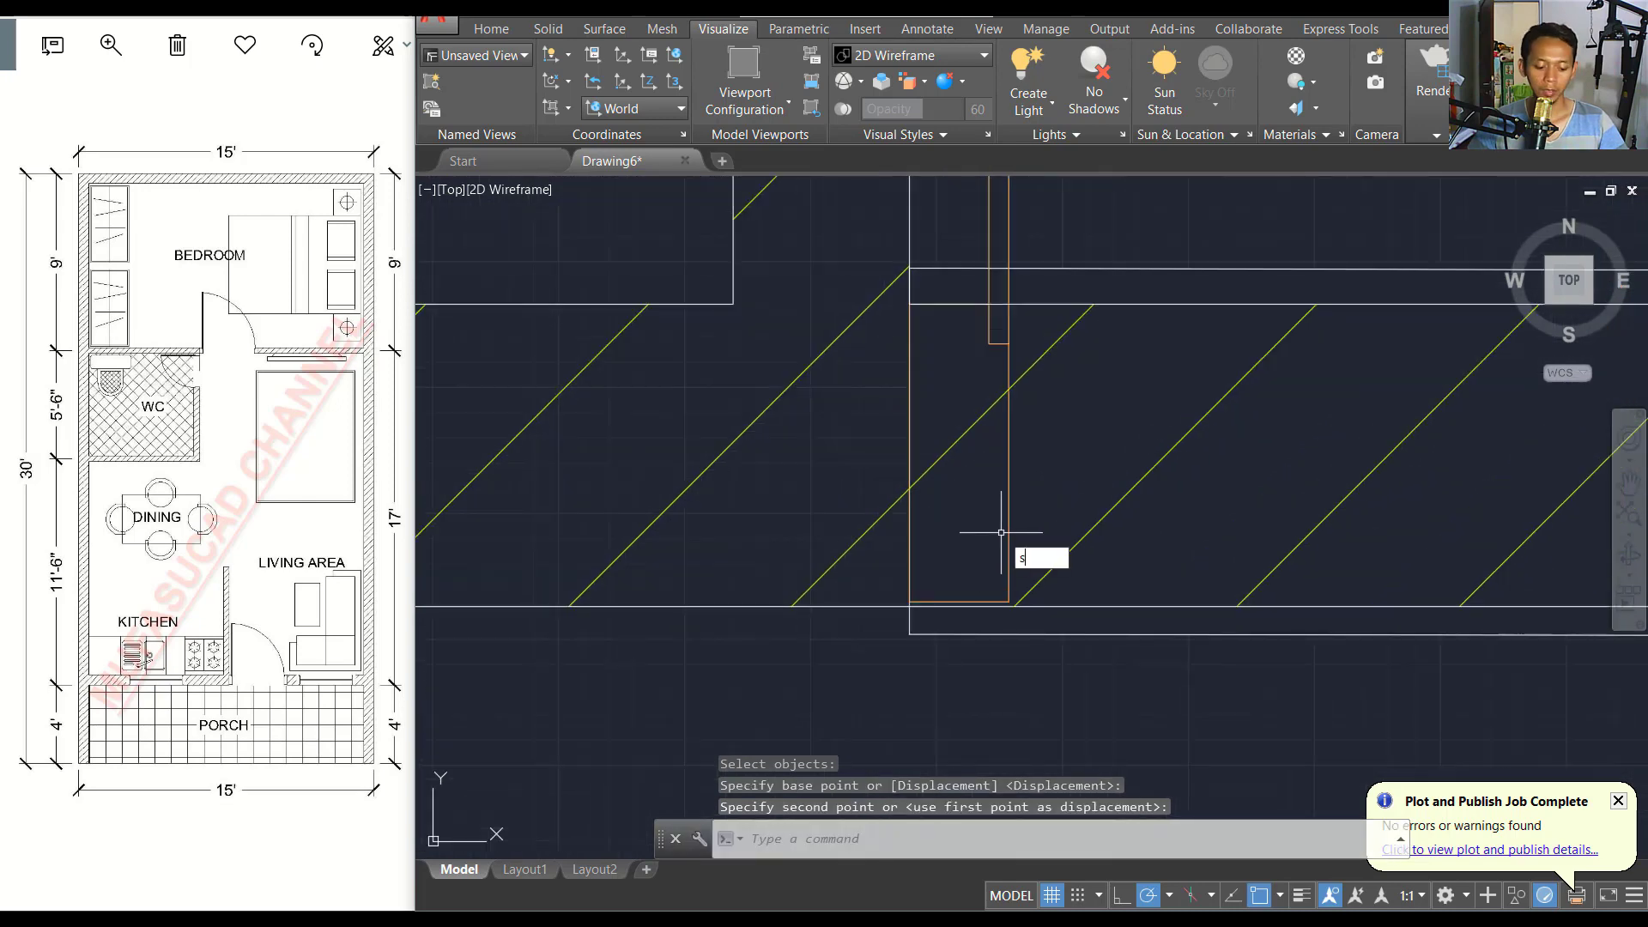
type("c")
key("Return")
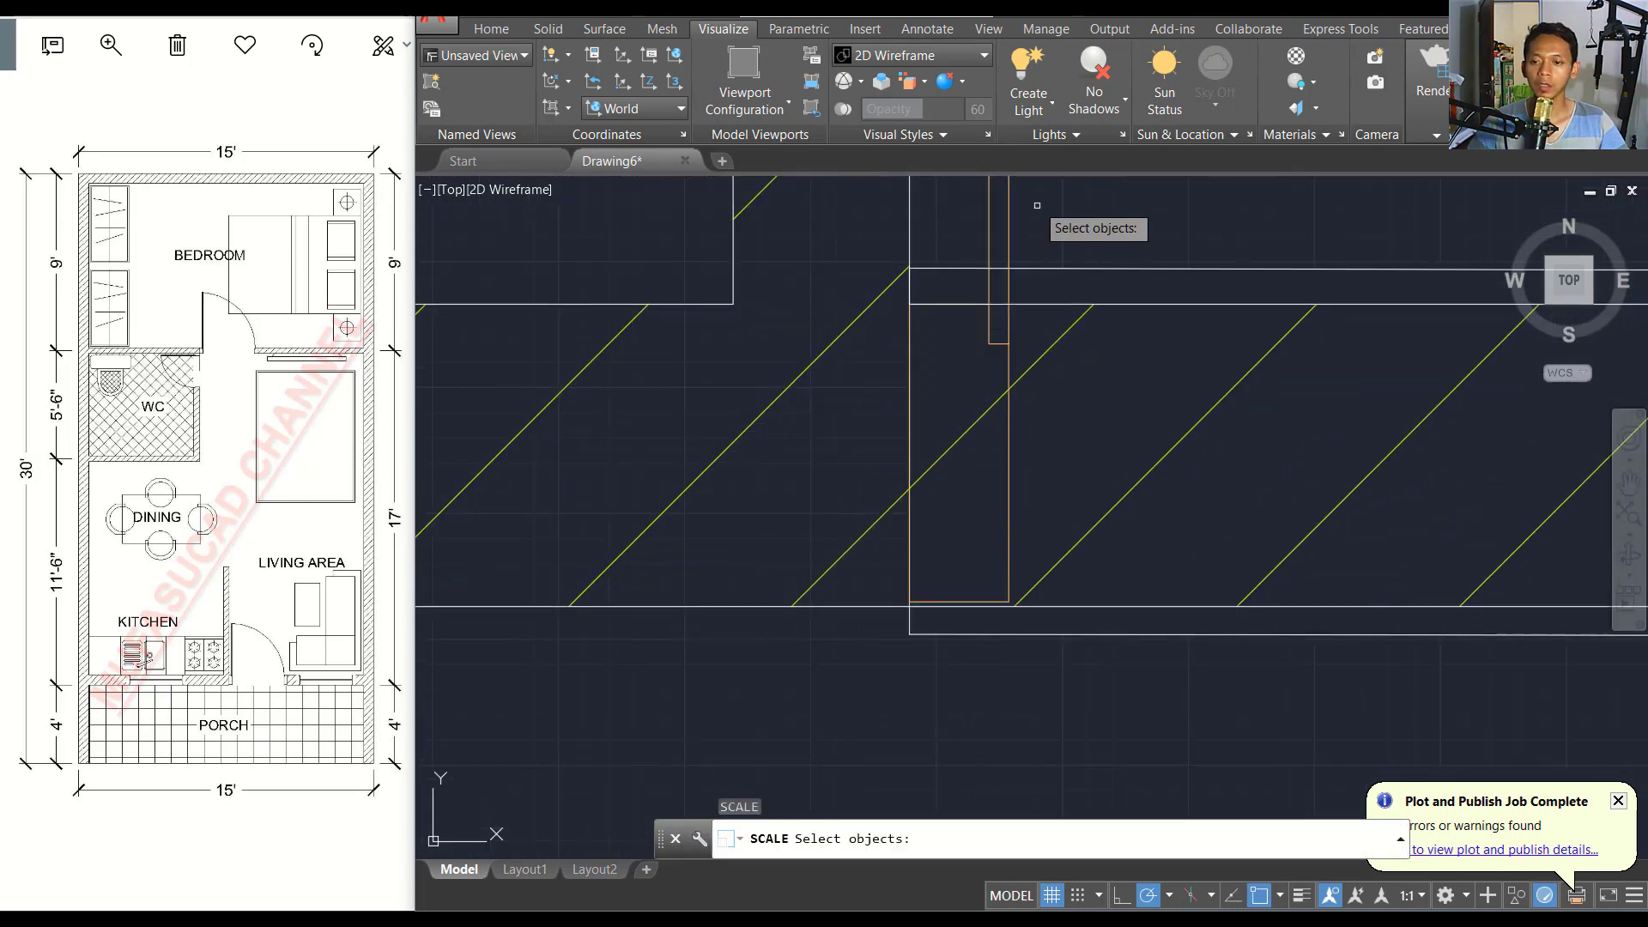
left_click(983, 246)
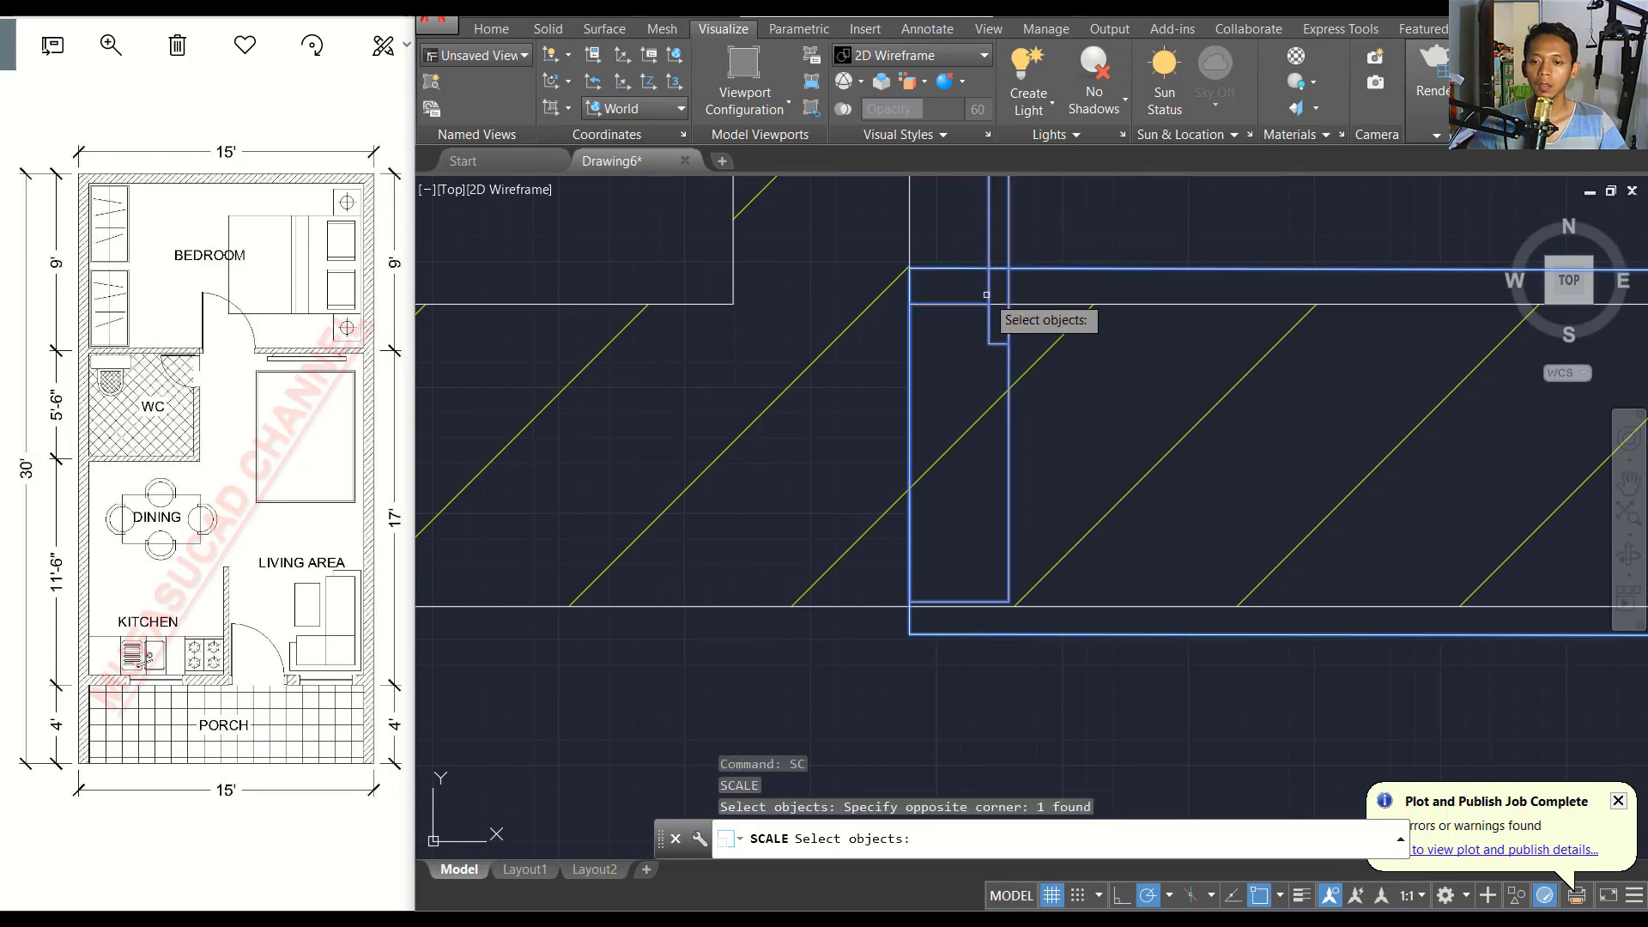
key("Return")
left_click(910, 350)
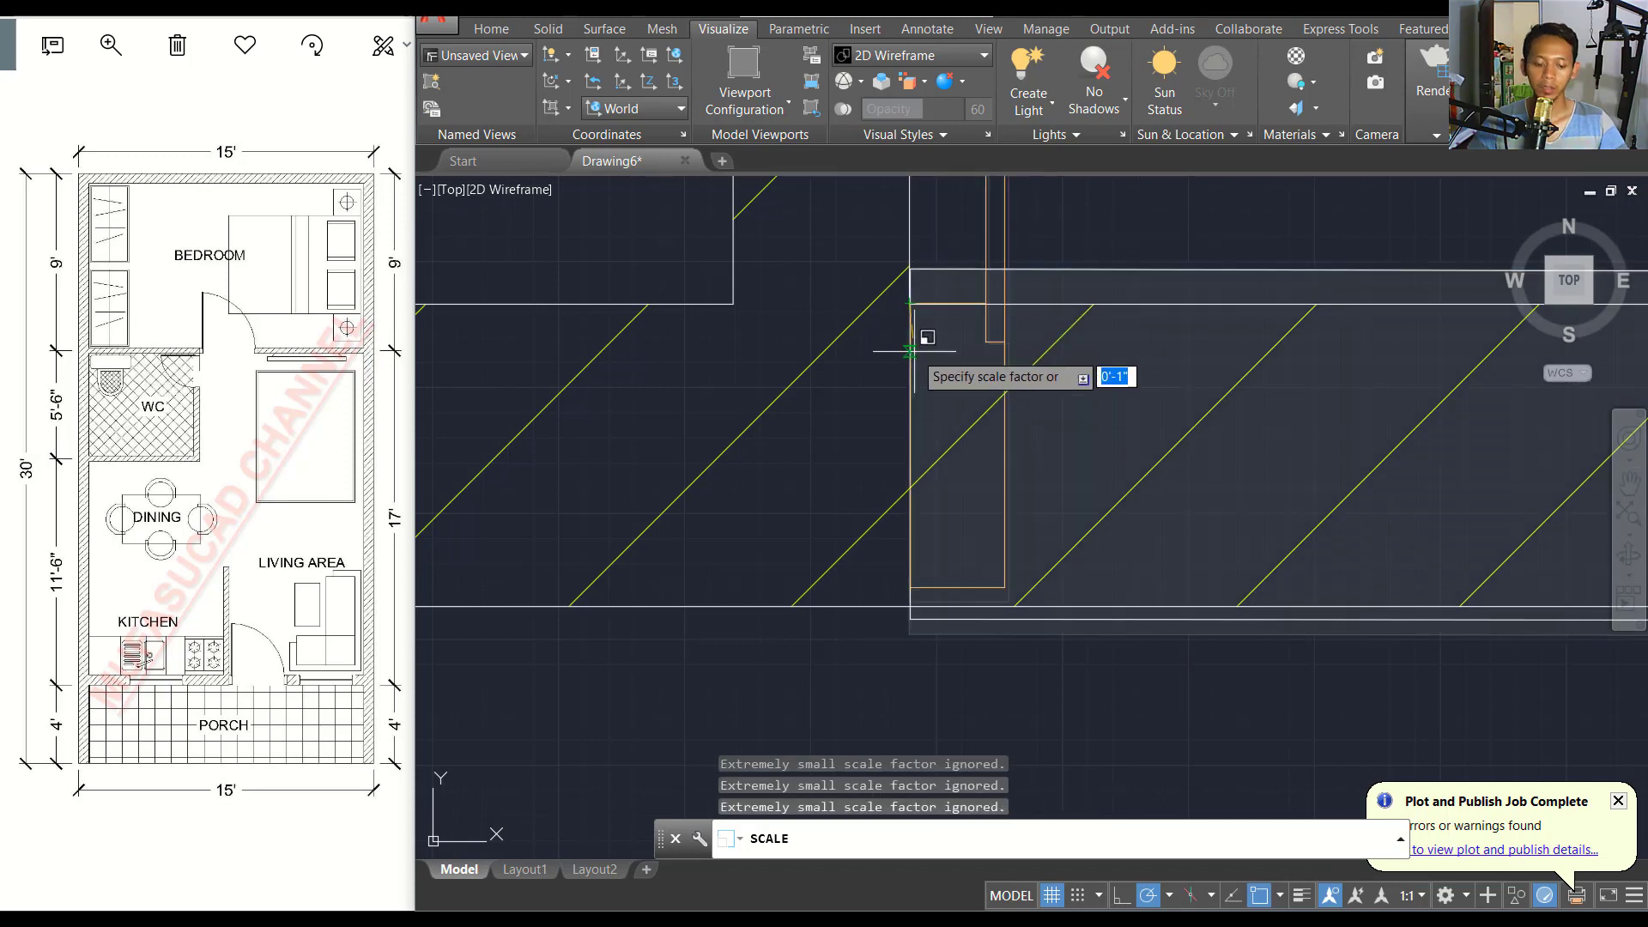
type("r")
key("Return")
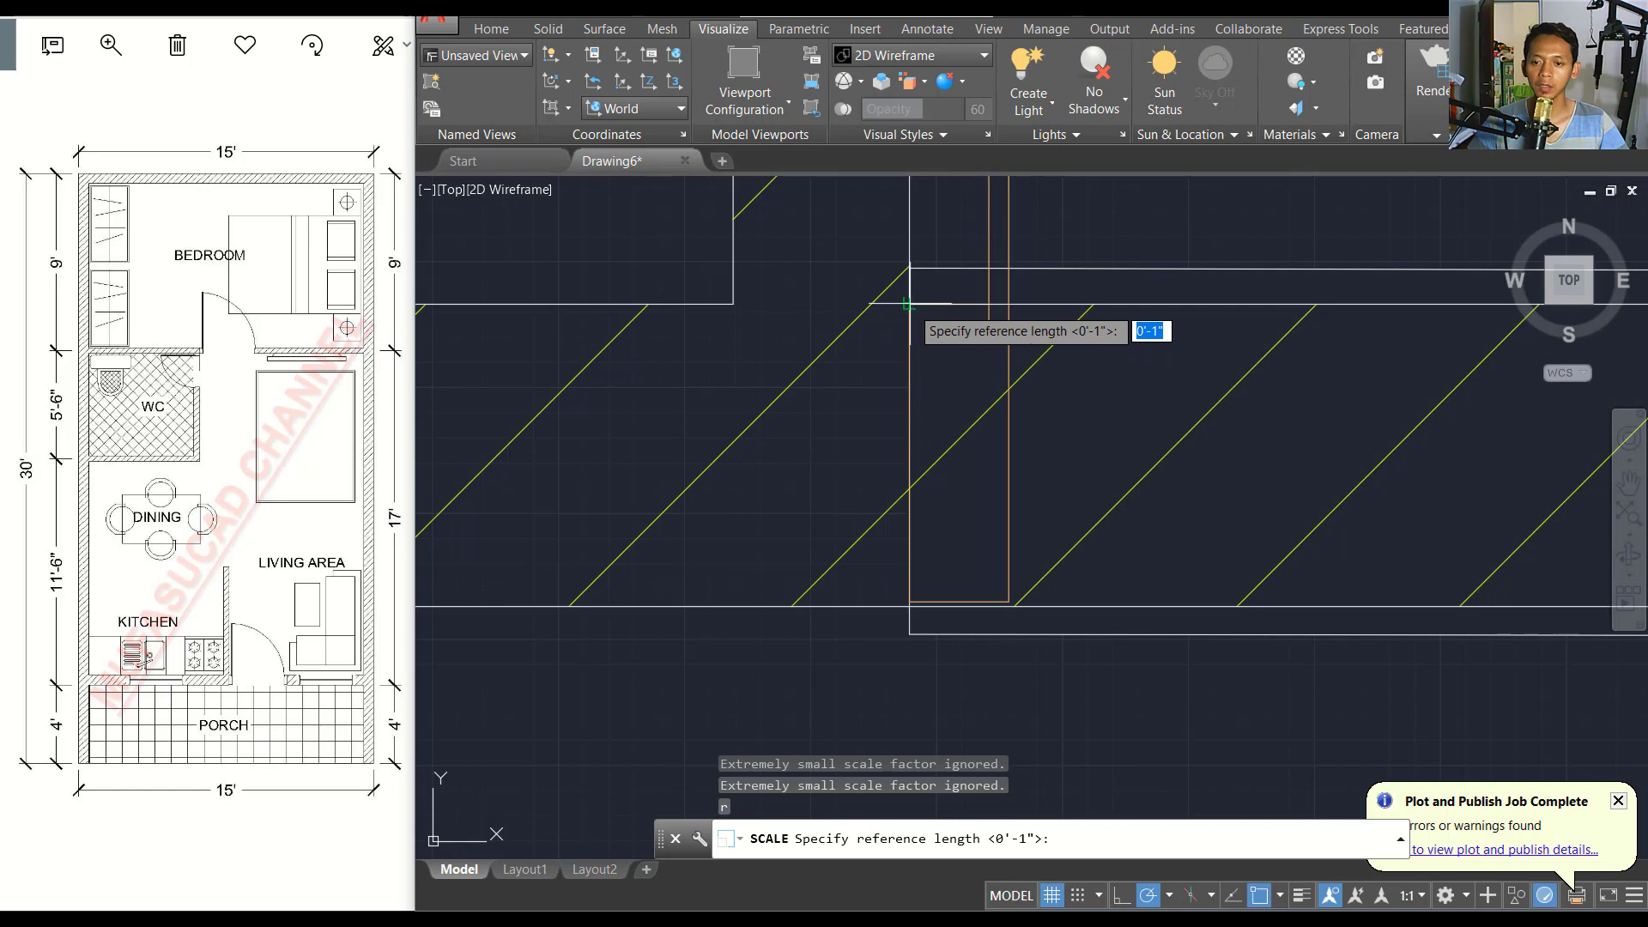
left_click(910, 328)
scroll(918, 624, "up", 4)
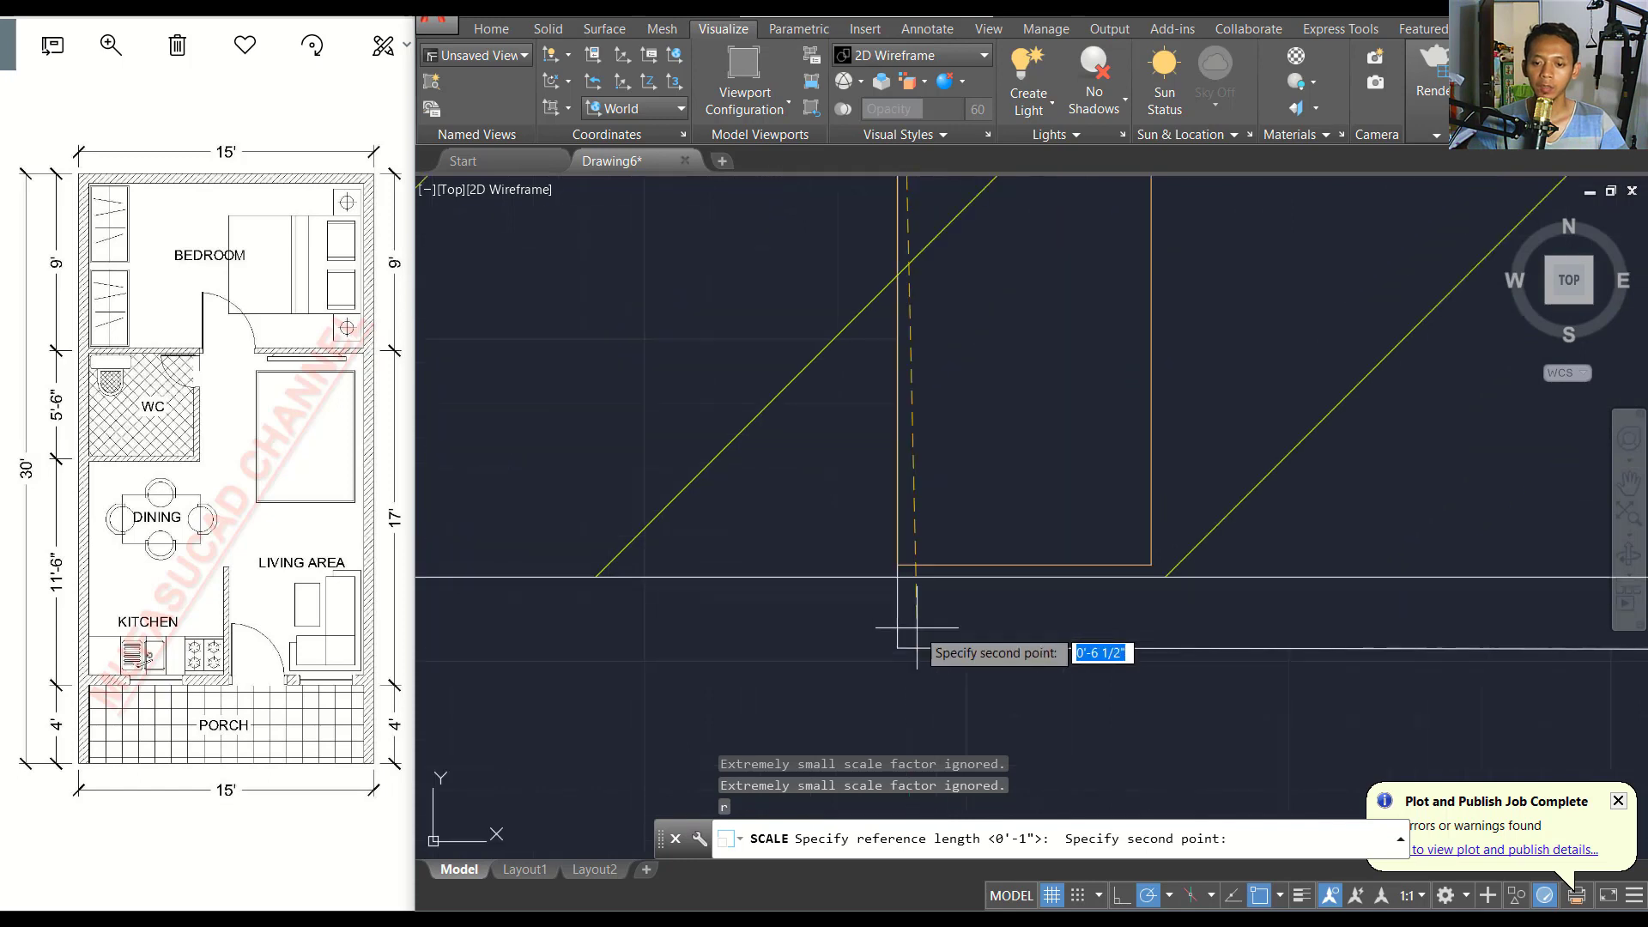
left_click(896, 564)
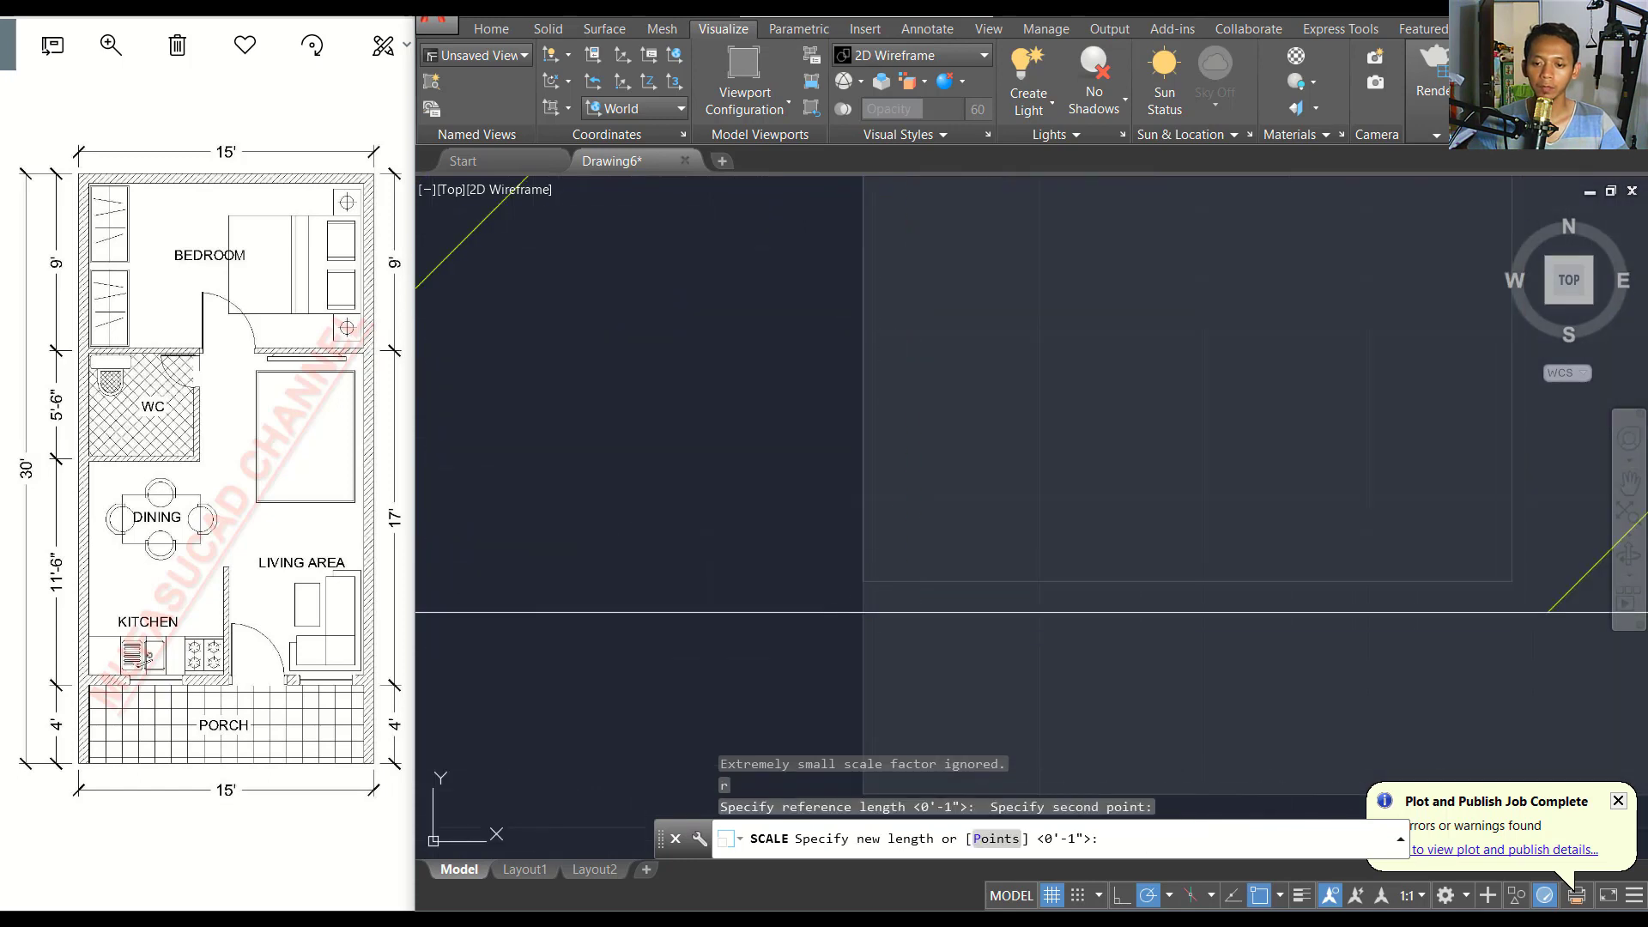
left_click(975, 516)
scroll(978, 515, "down", 4)
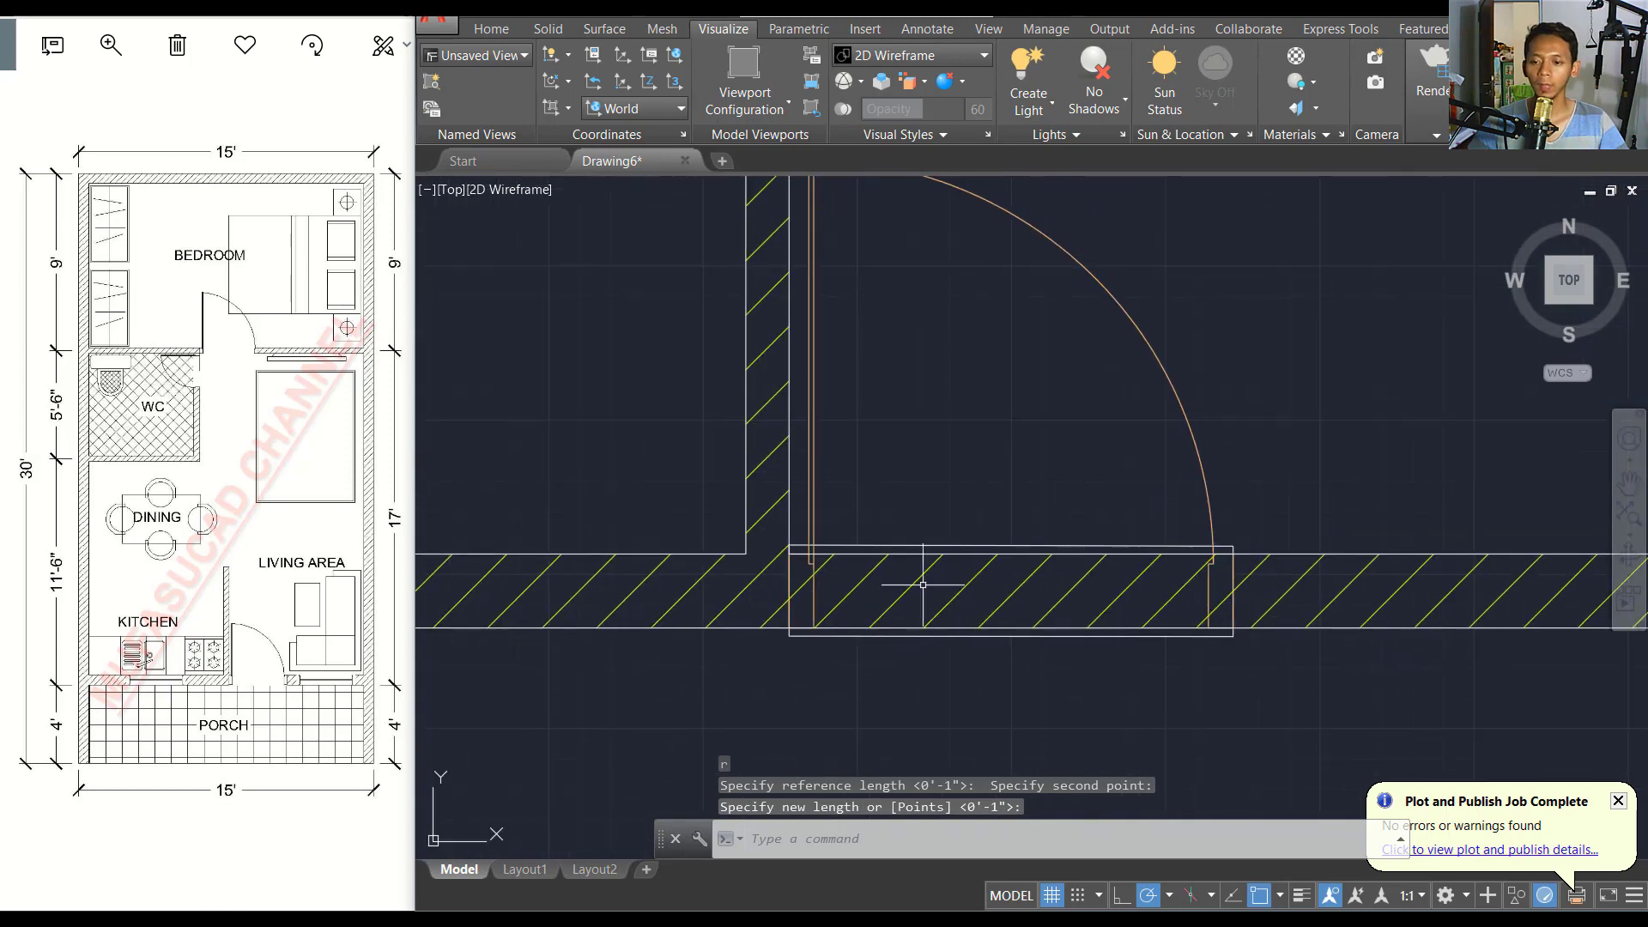
scroll(923, 584, "down", 4)
middle_click_drag(1021, 442, 965, 405)
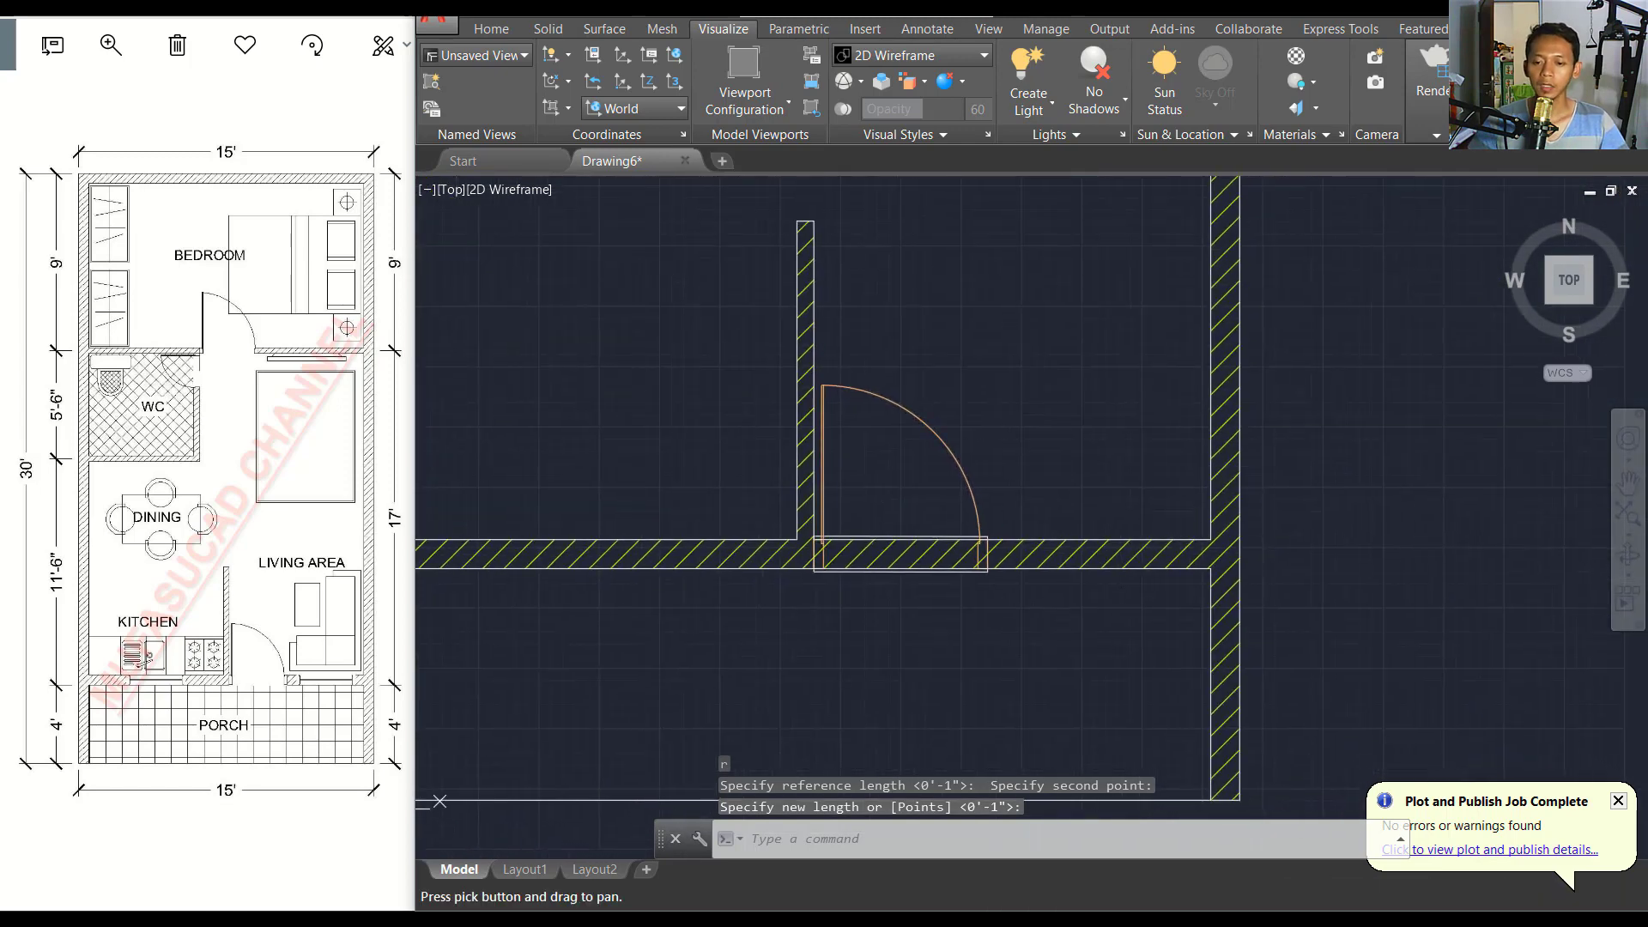
left_click(970, 401)
Bring the placed door in front of the wall hatch using Draw Order.
left_click(897, 475)
right_click(926, 406)
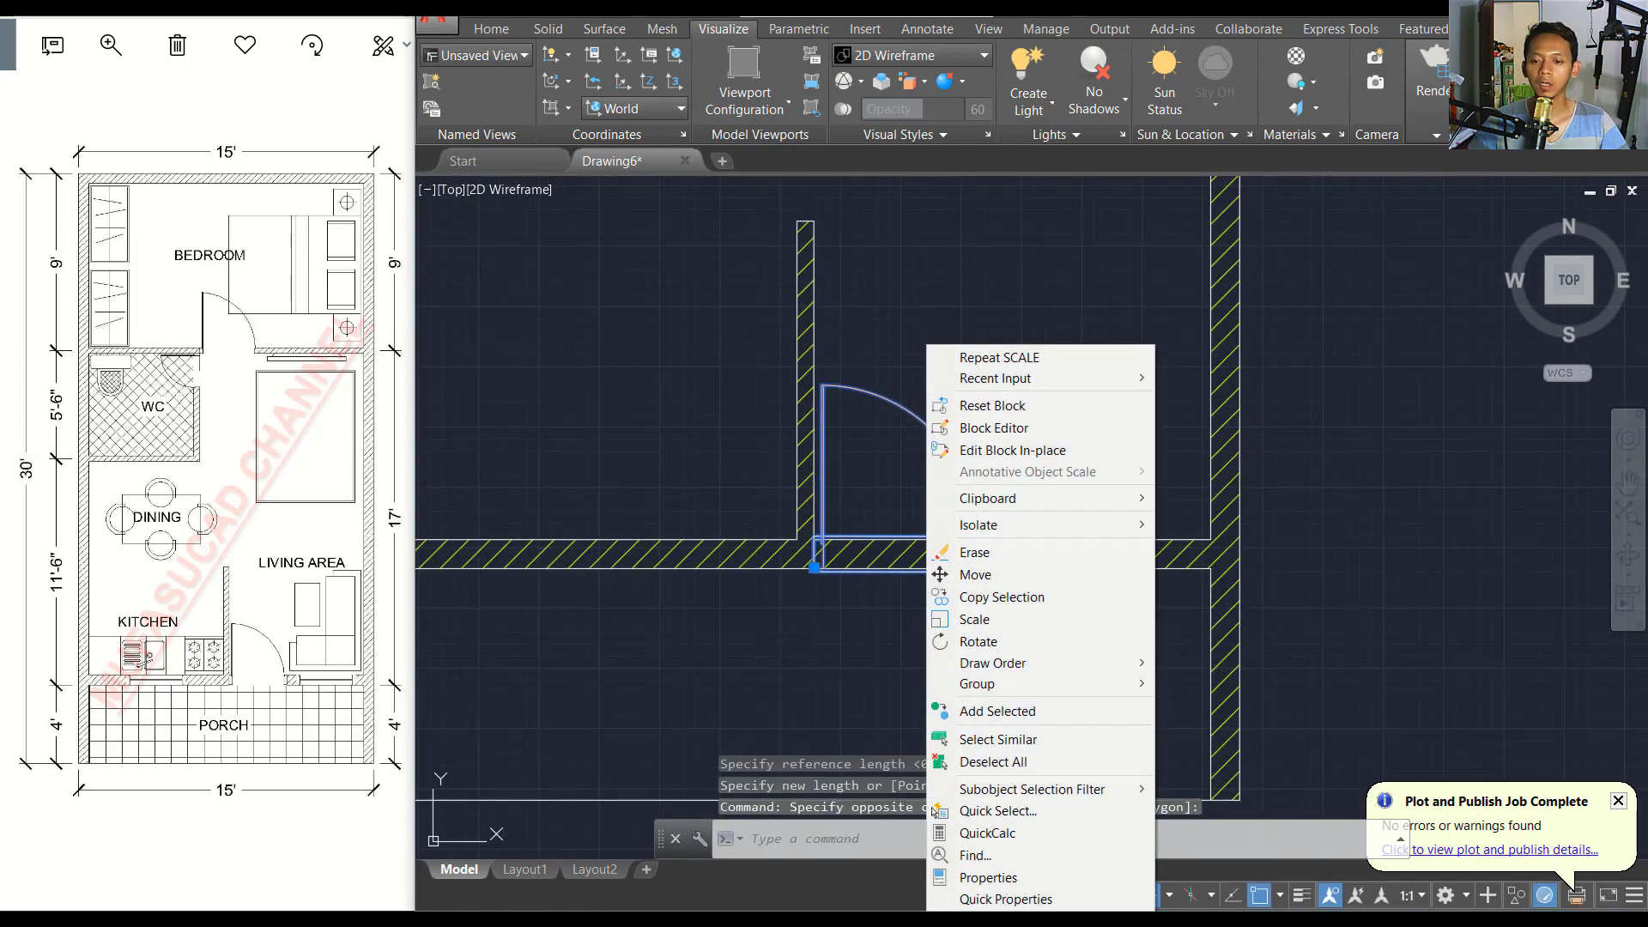
mouse_move(992, 663)
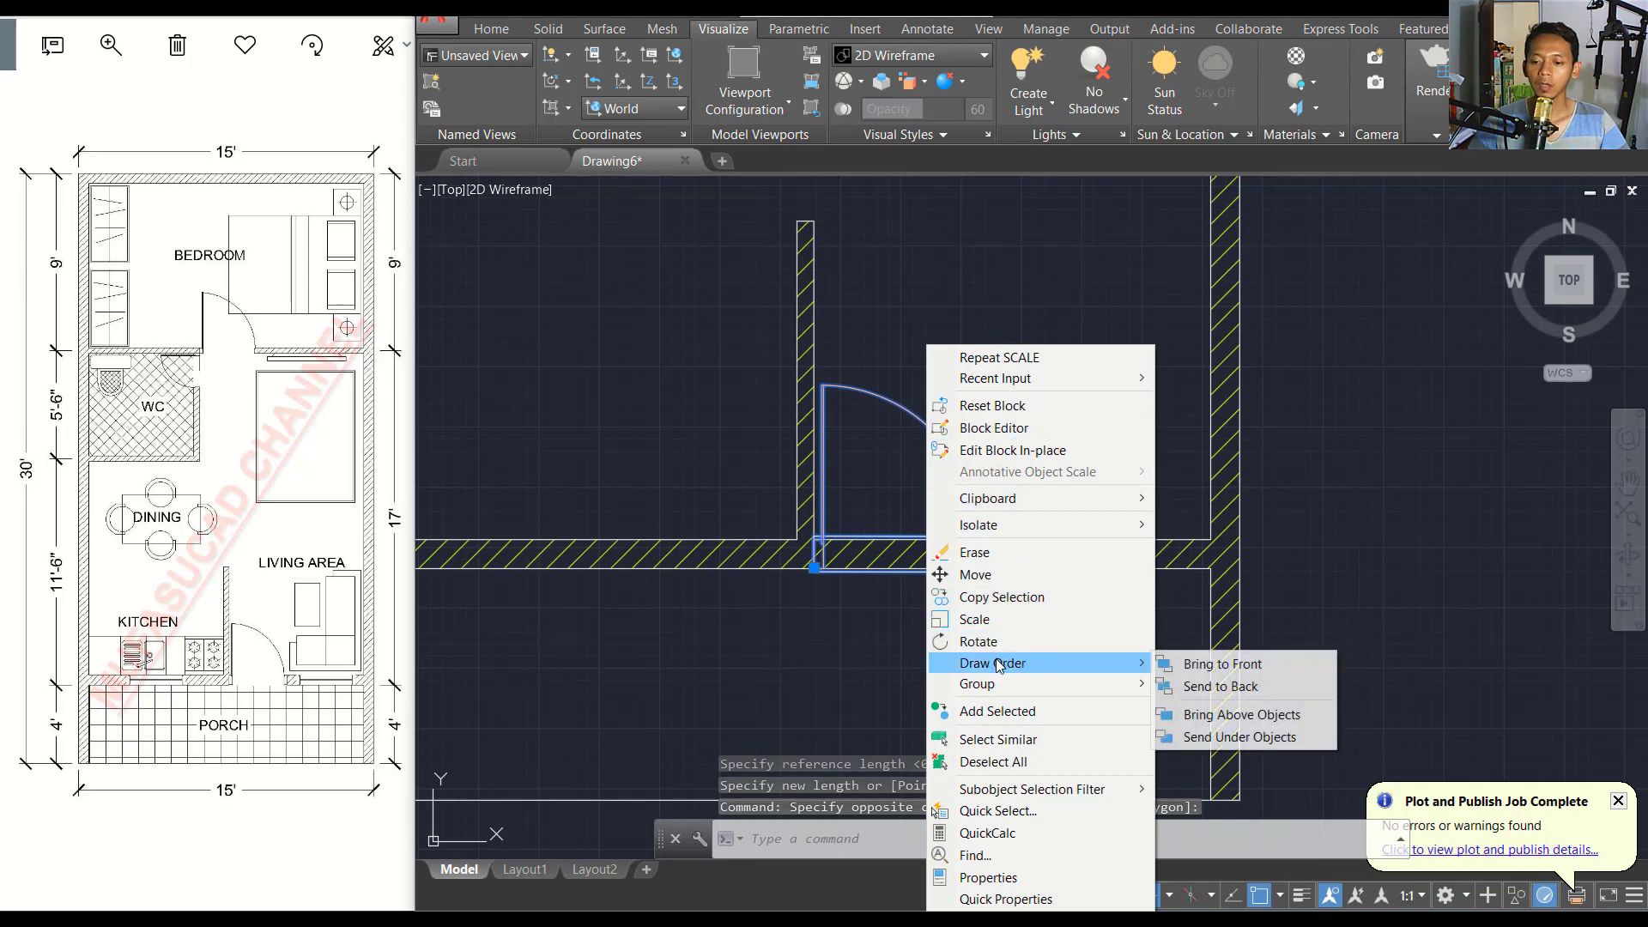
left_click(1200, 664)
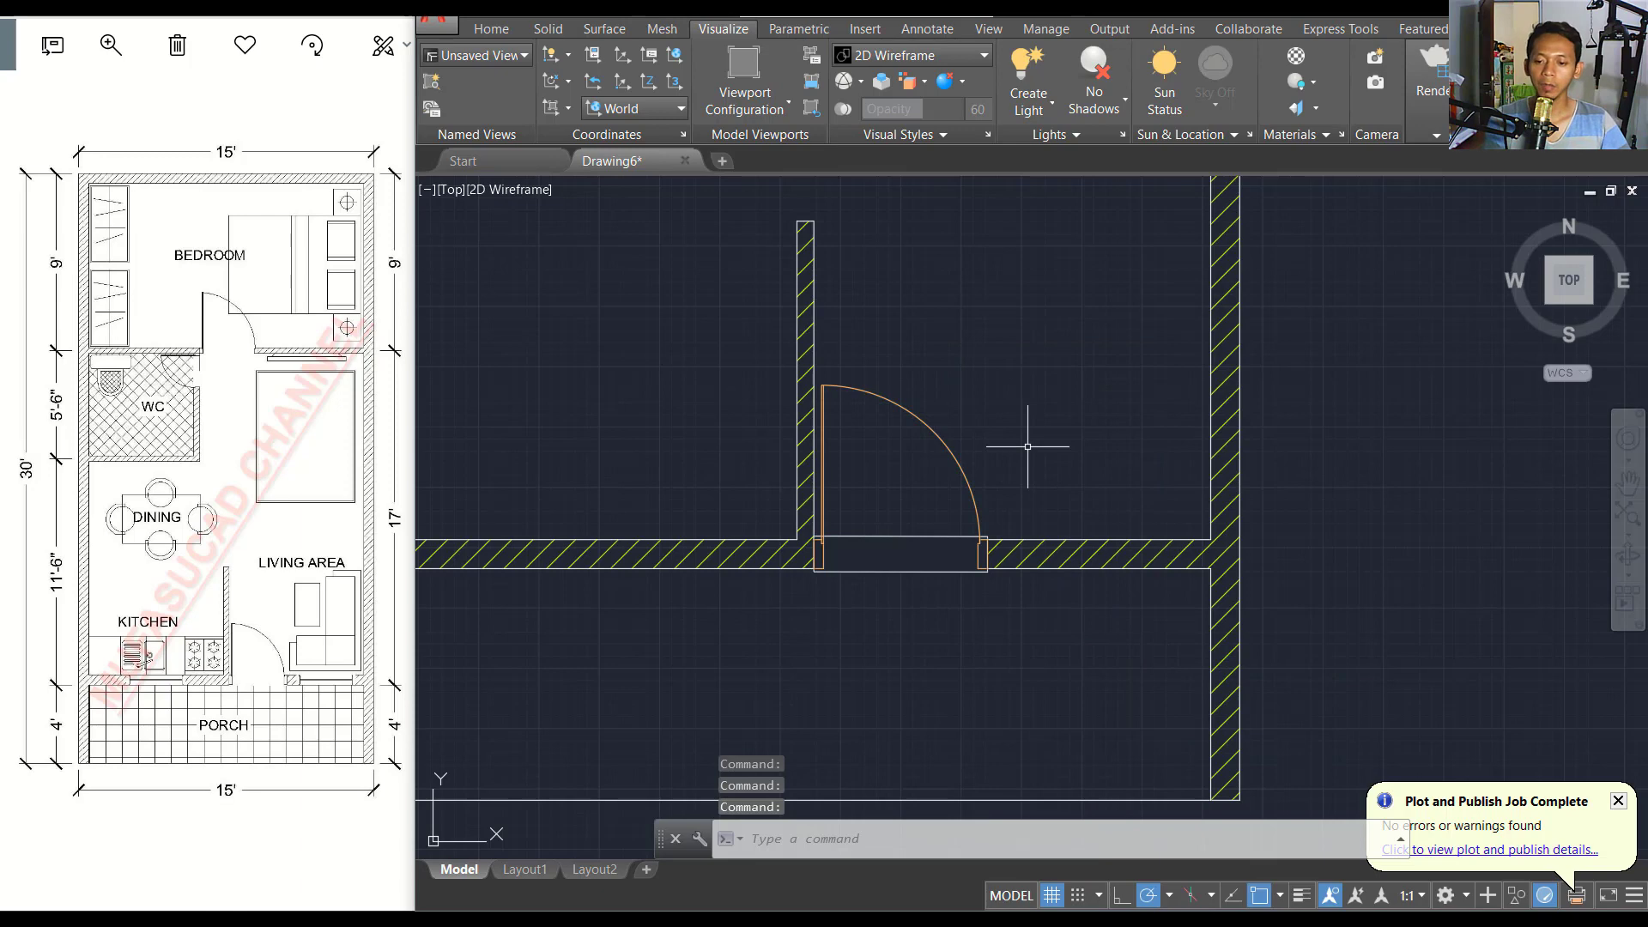
Set WIPEOUTFRAME to 0 so the door's wipeout outline is hidden.
type("wipe")
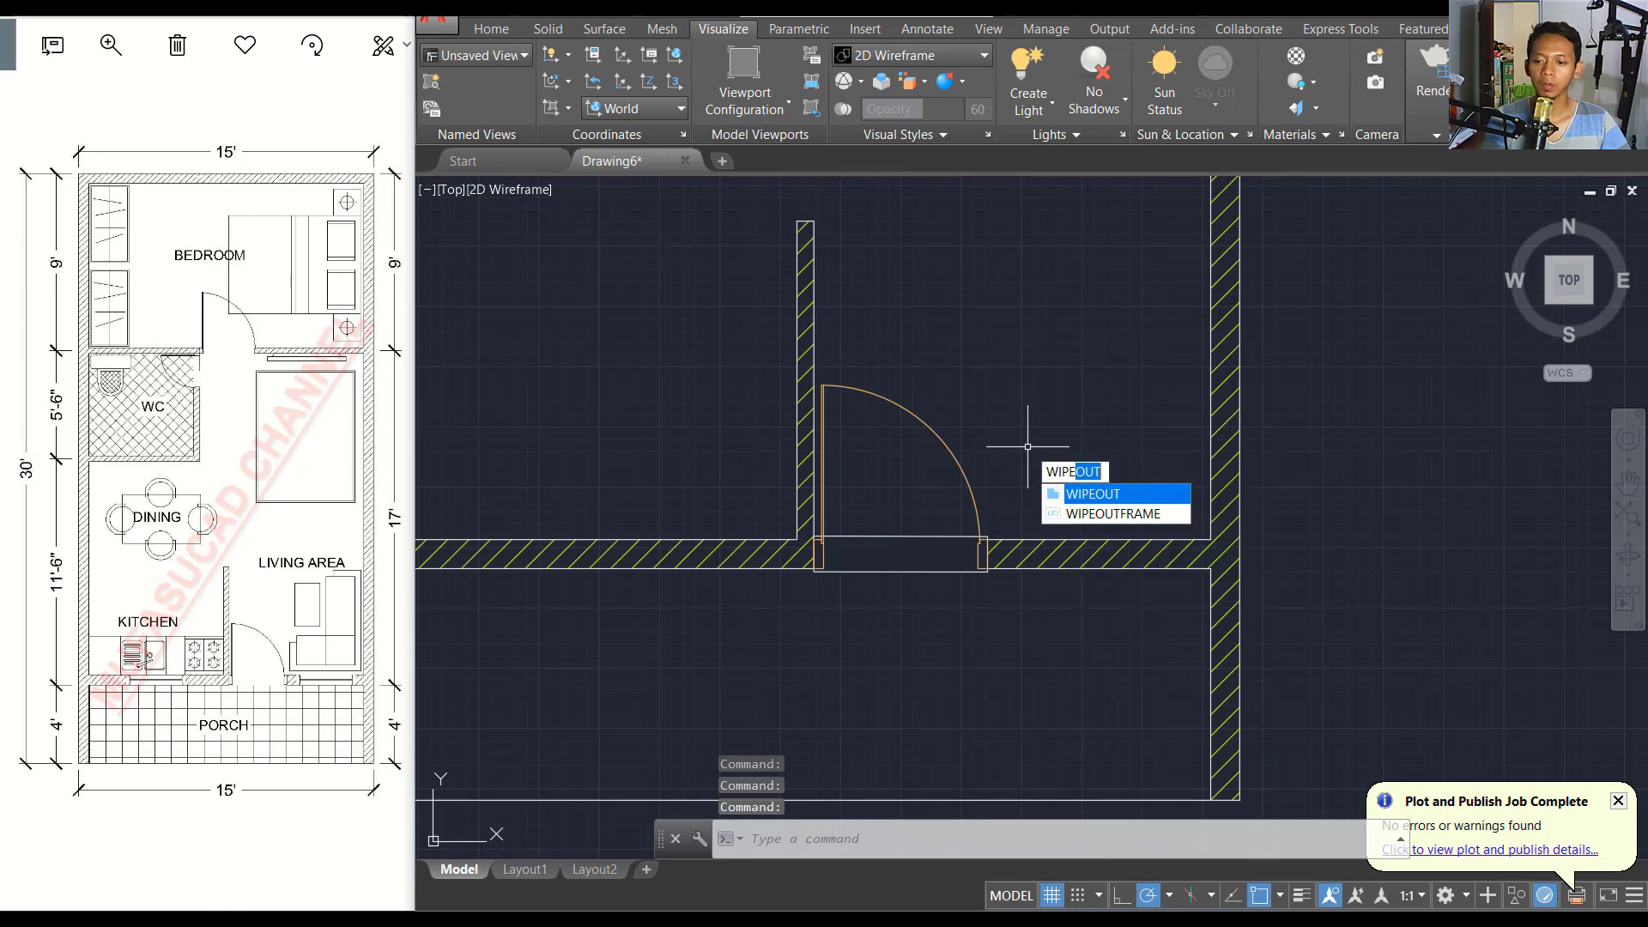
left_click(1098, 515)
type("0")
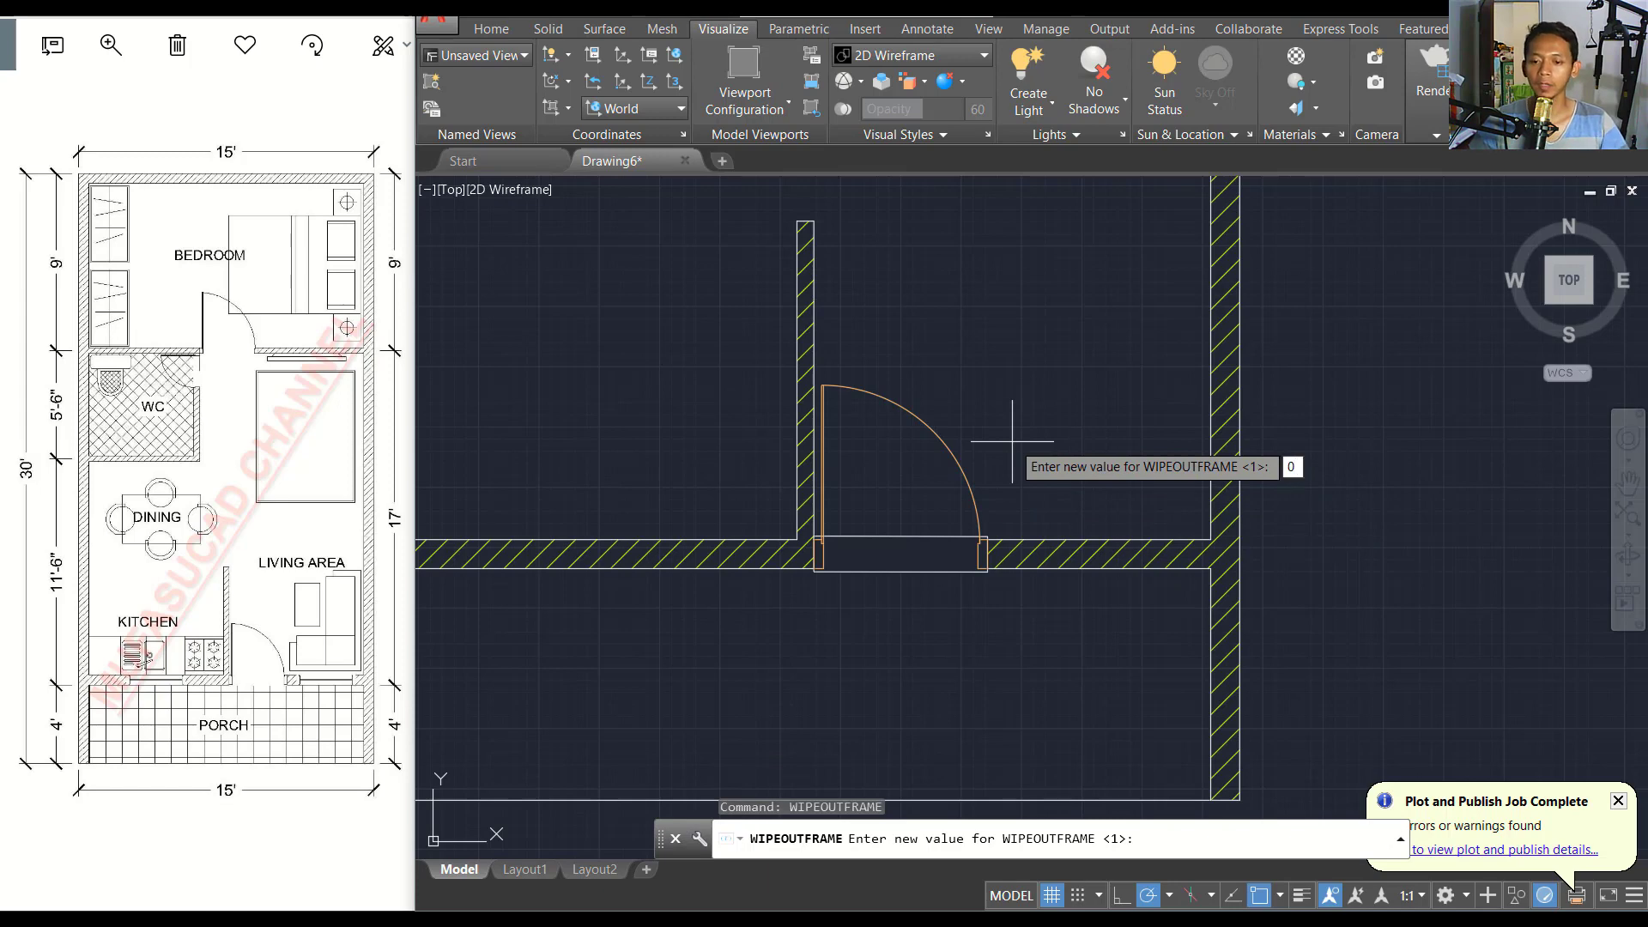
key("Return")
scroll(899, 509, "down", 2)
middle_click_drag(945, 416, 924, 478)
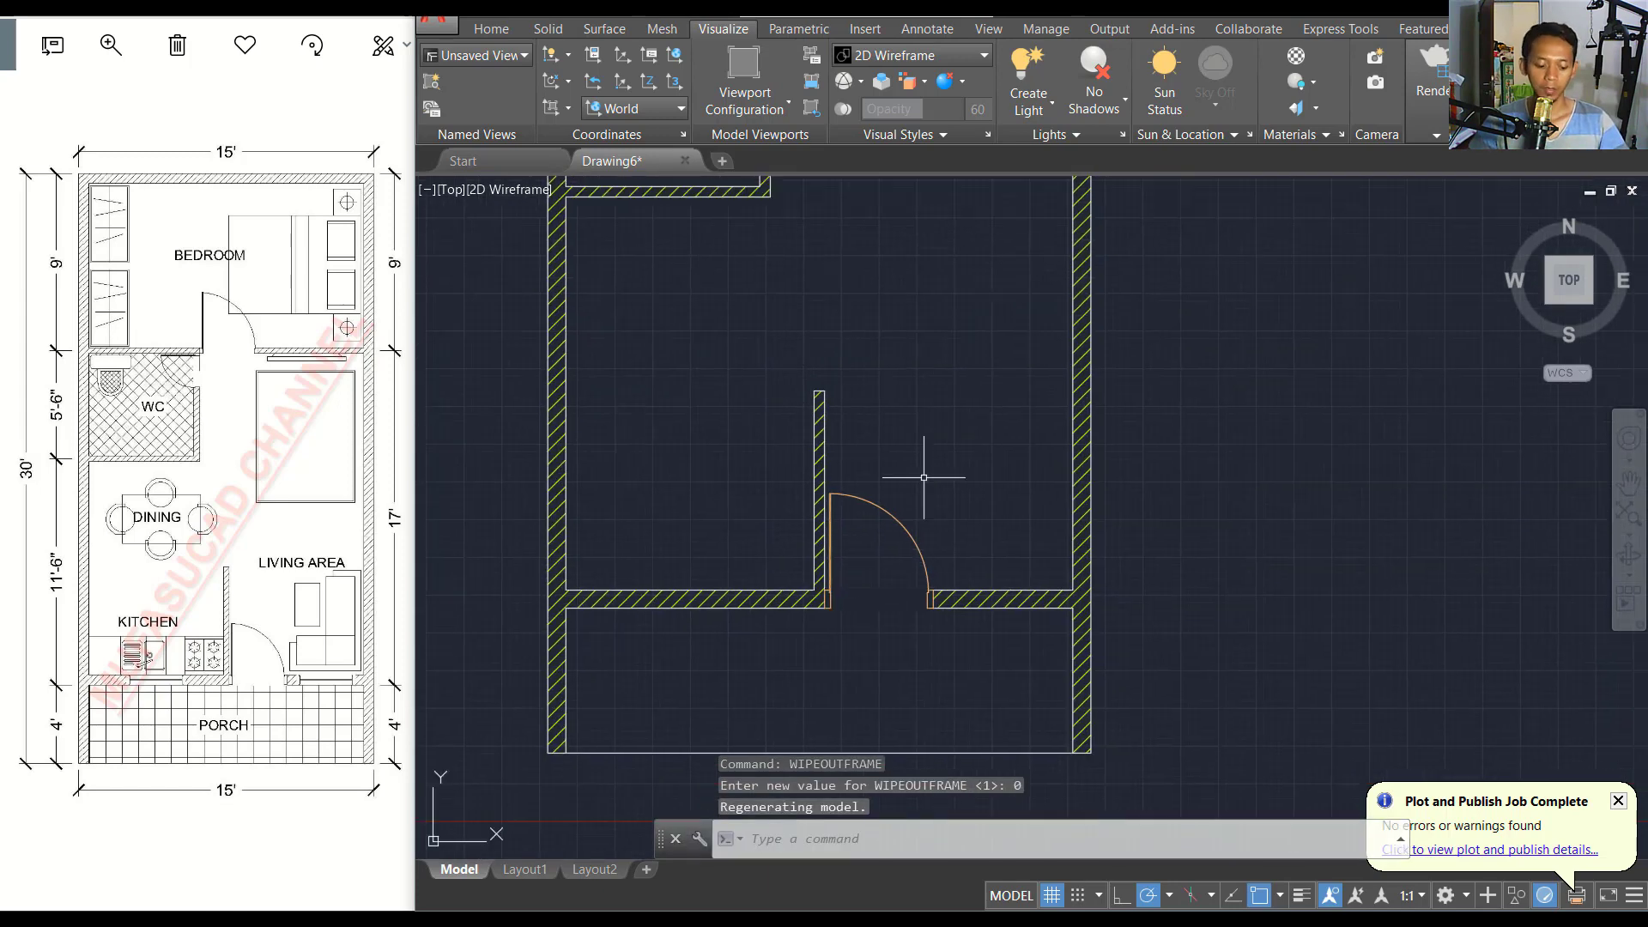
Insert the 80x90 inch single door block at the wall opening above the small room.
type("insert")
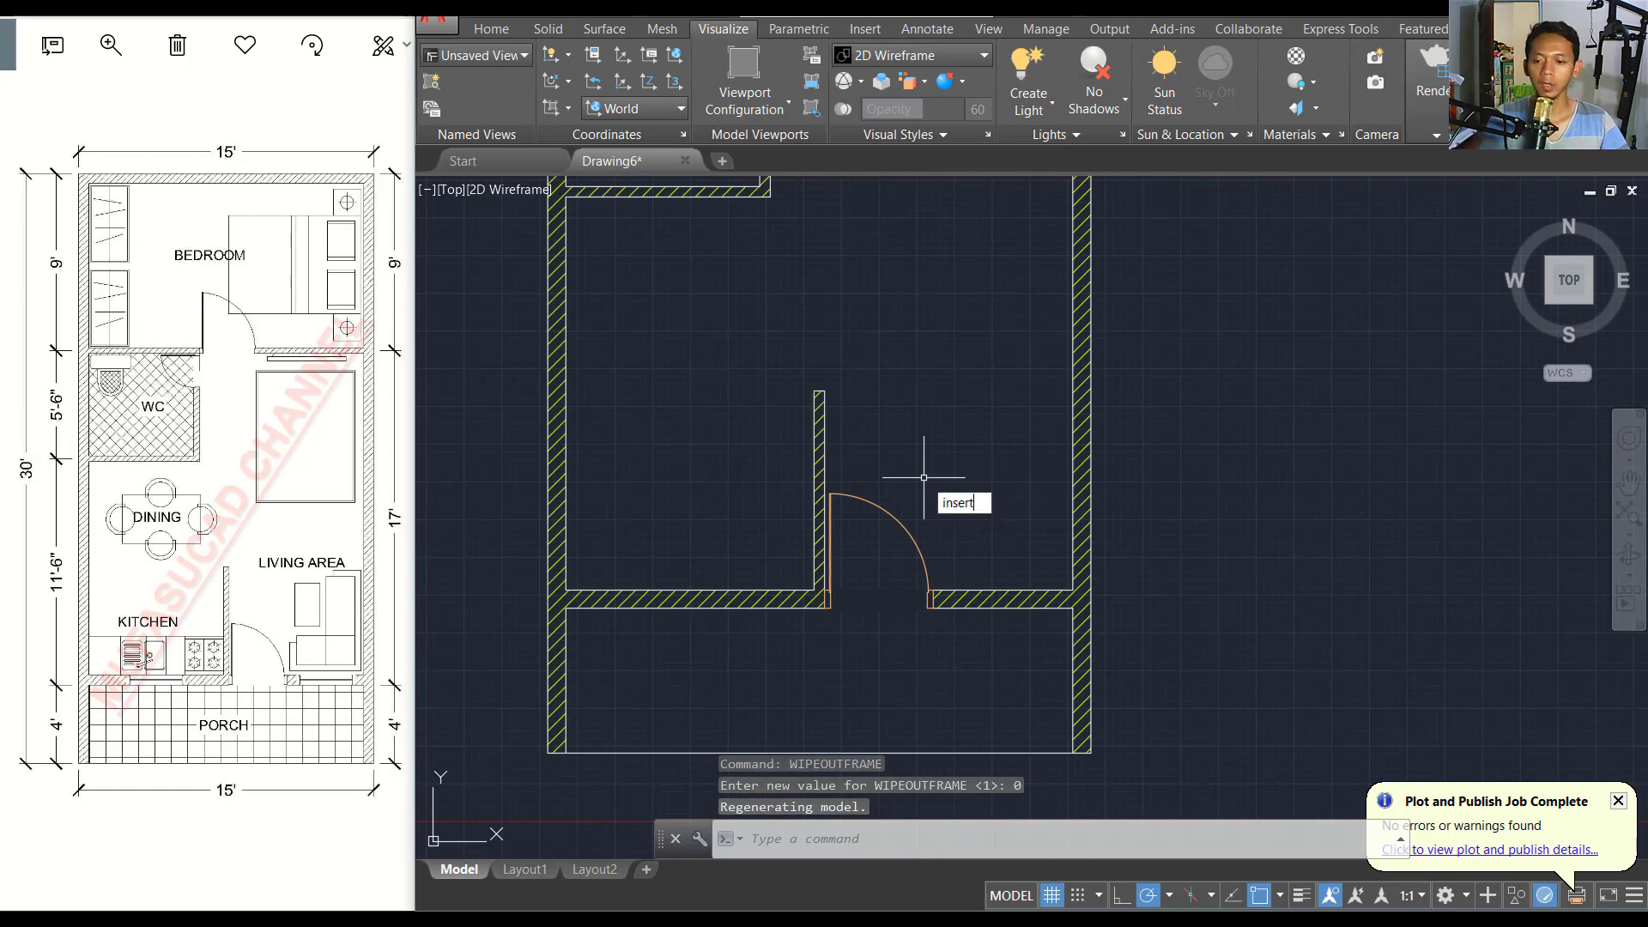
key("Return")
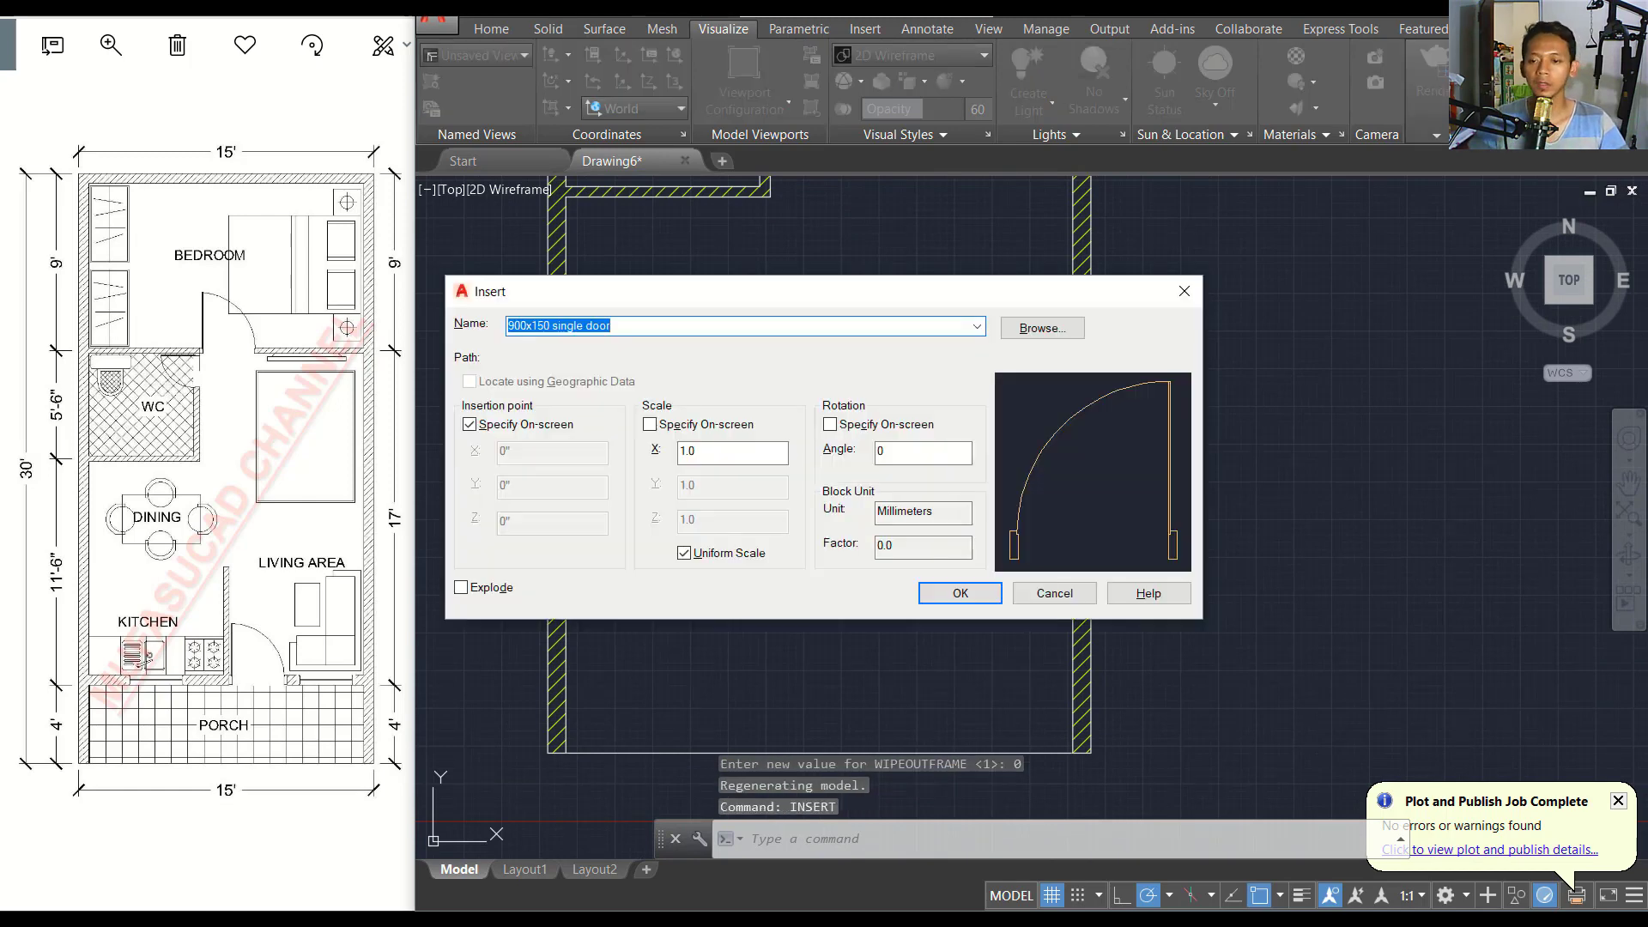
left_click(1044, 329)
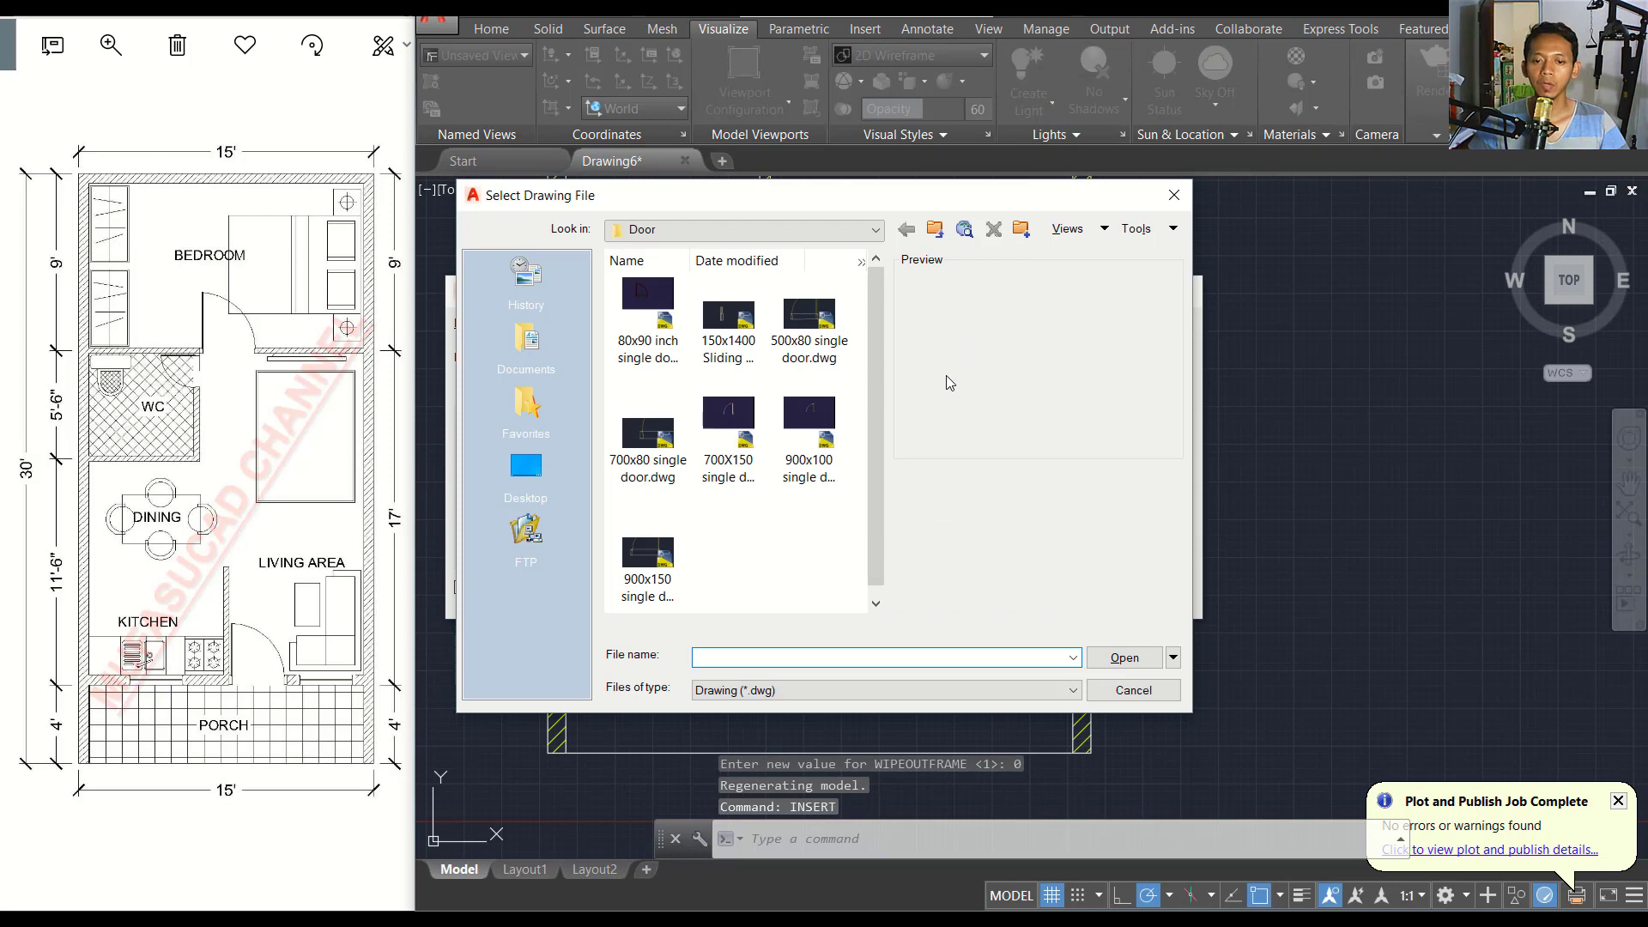
left_click(657, 334)
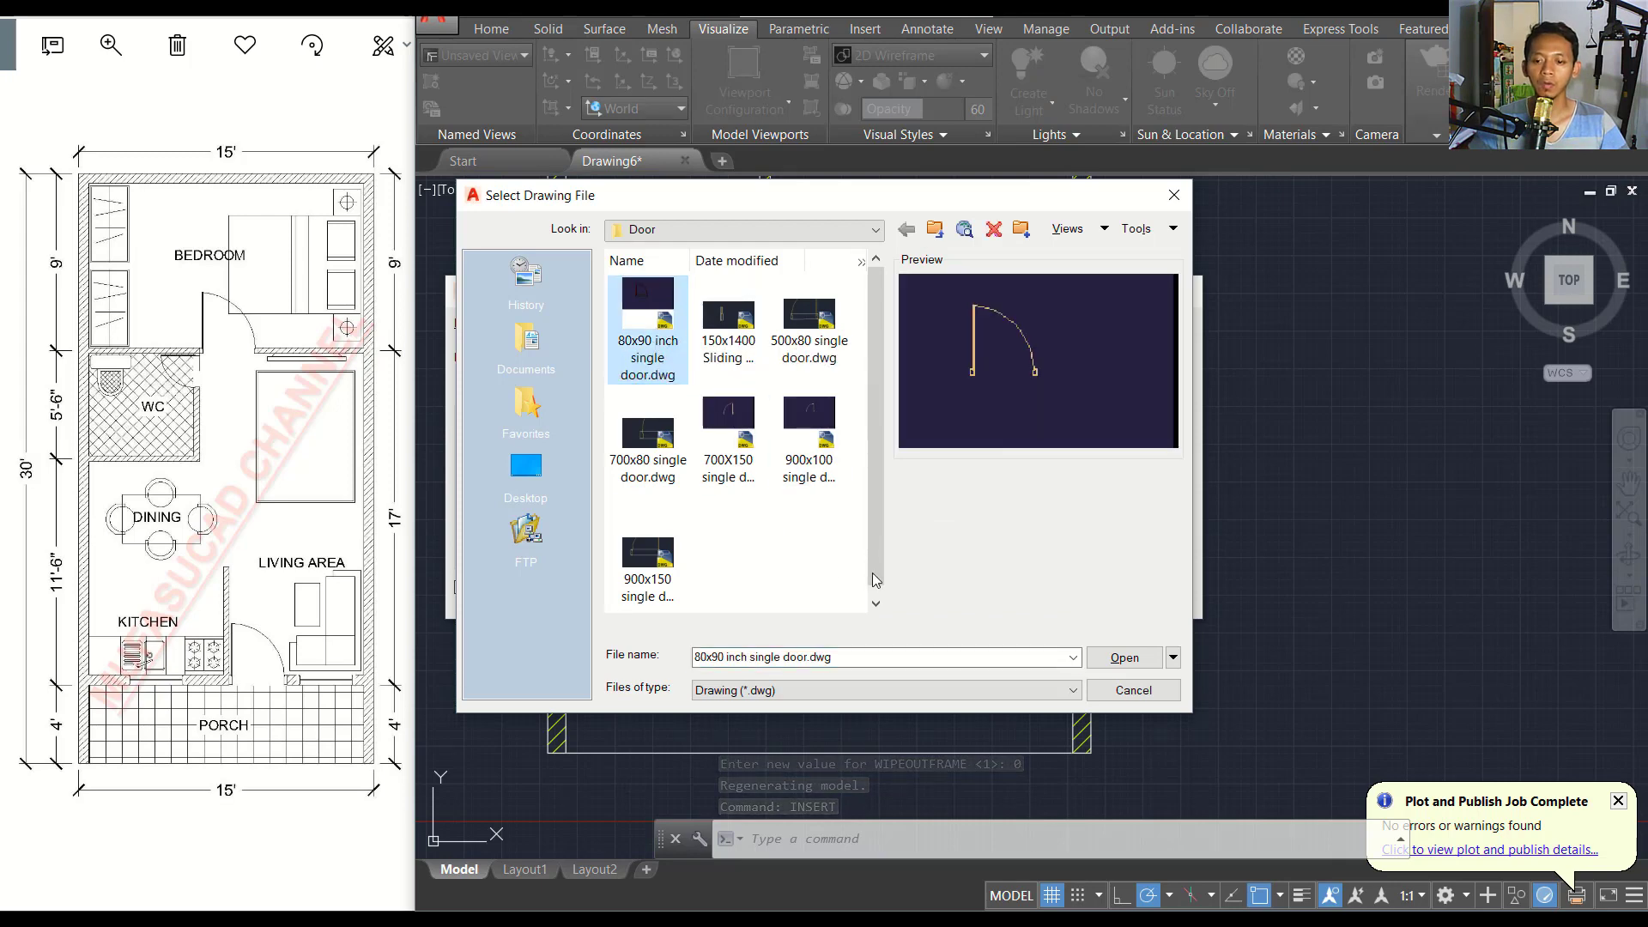
left_click(1124, 657)
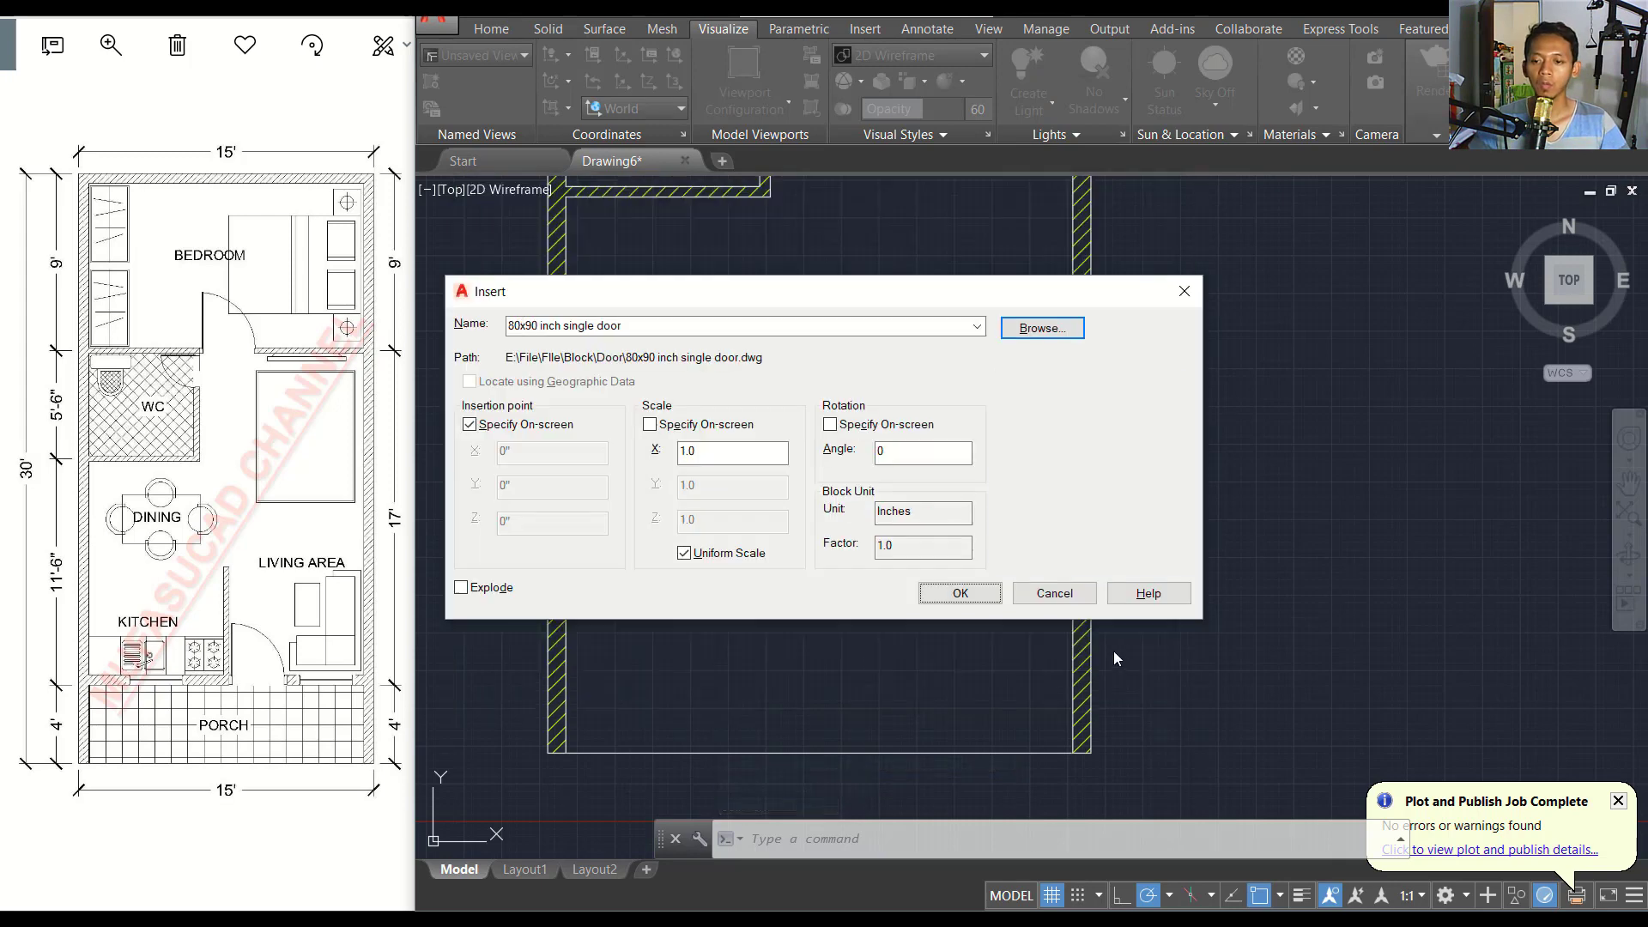
left_click(978, 603)
middle_click_drag(901, 369, 884, 601)
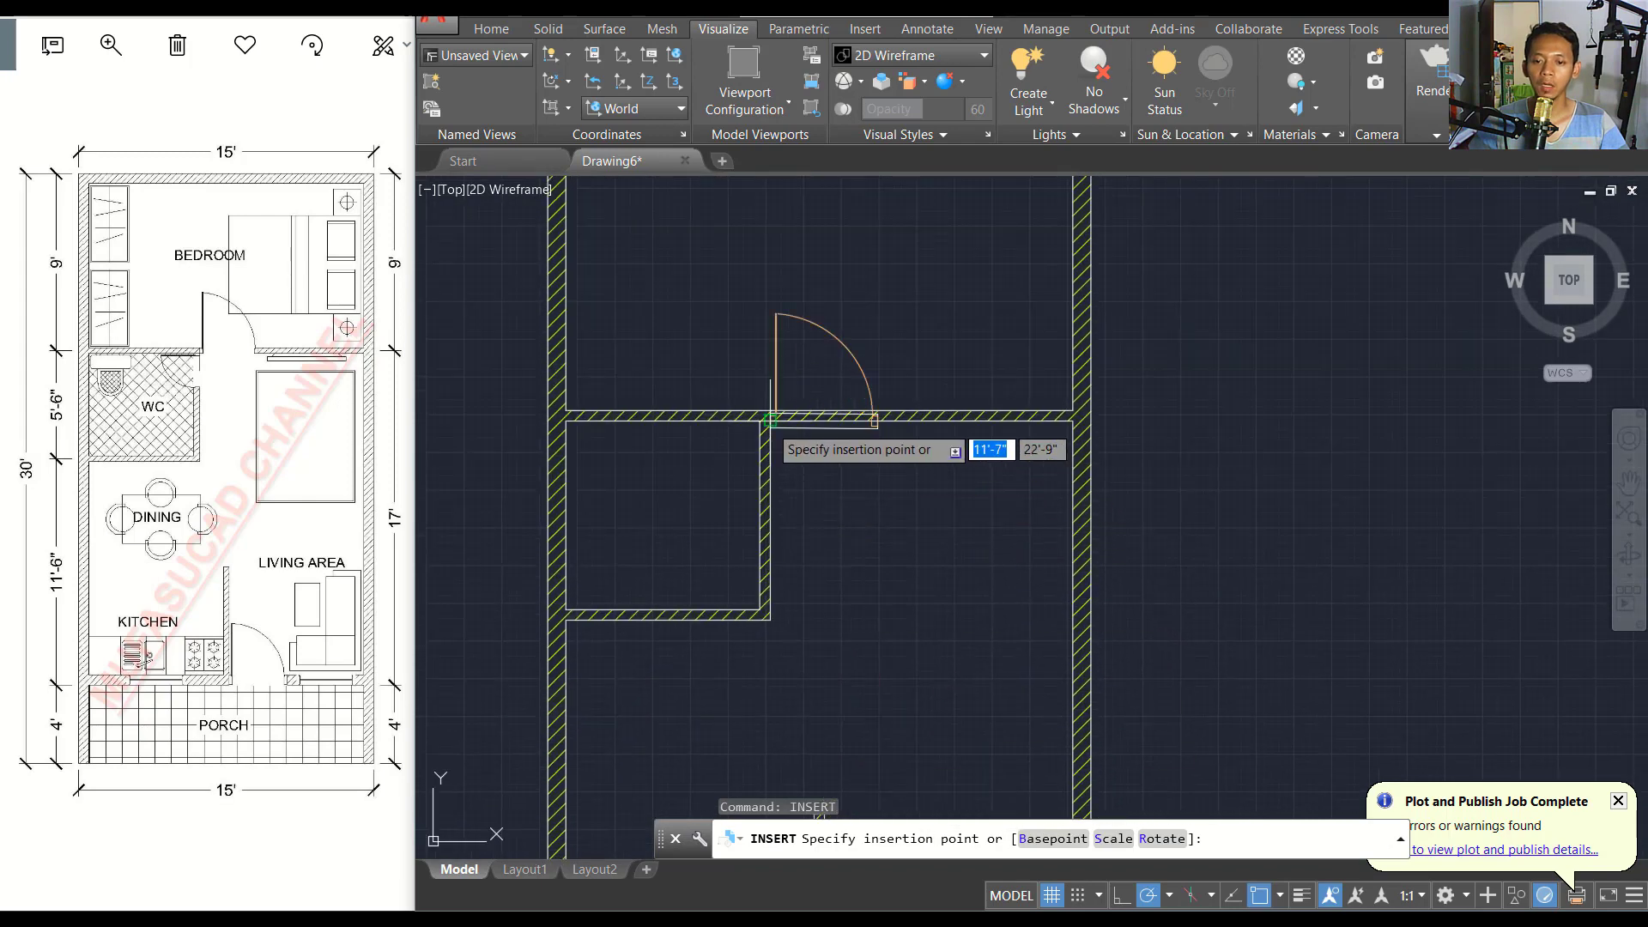
scroll(770, 419, "up", 4)
scroll(803, 360, "up", 2)
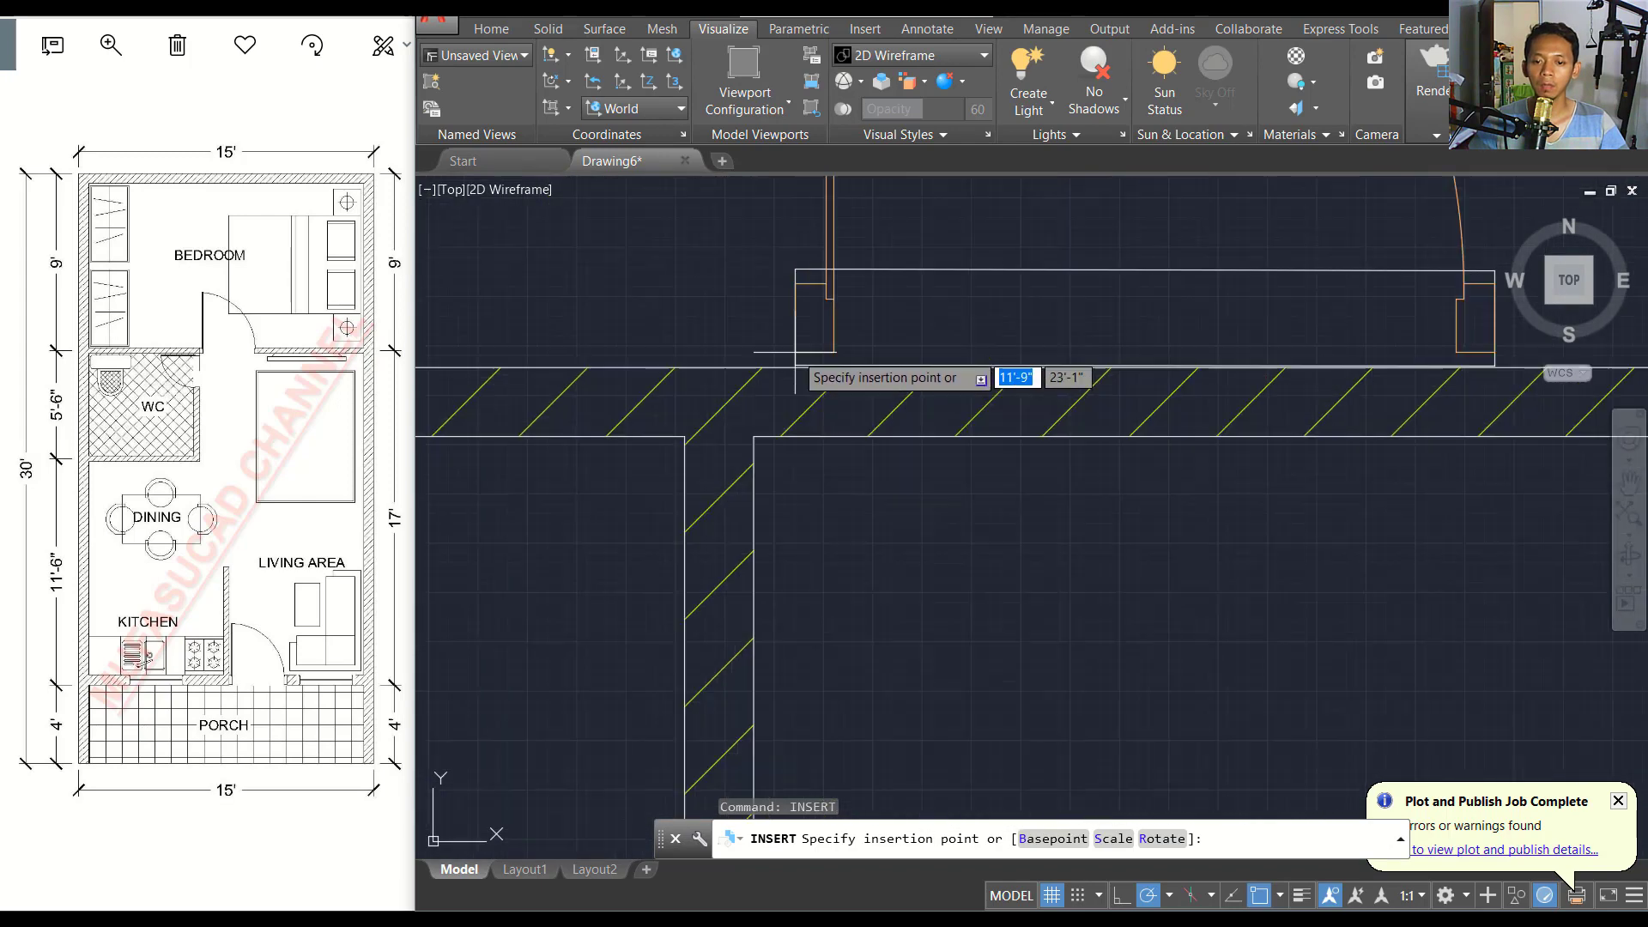
left_click(753, 437)
scroll(754, 436, "down", 3)
middle_click_drag(846, 503, 960, 583)
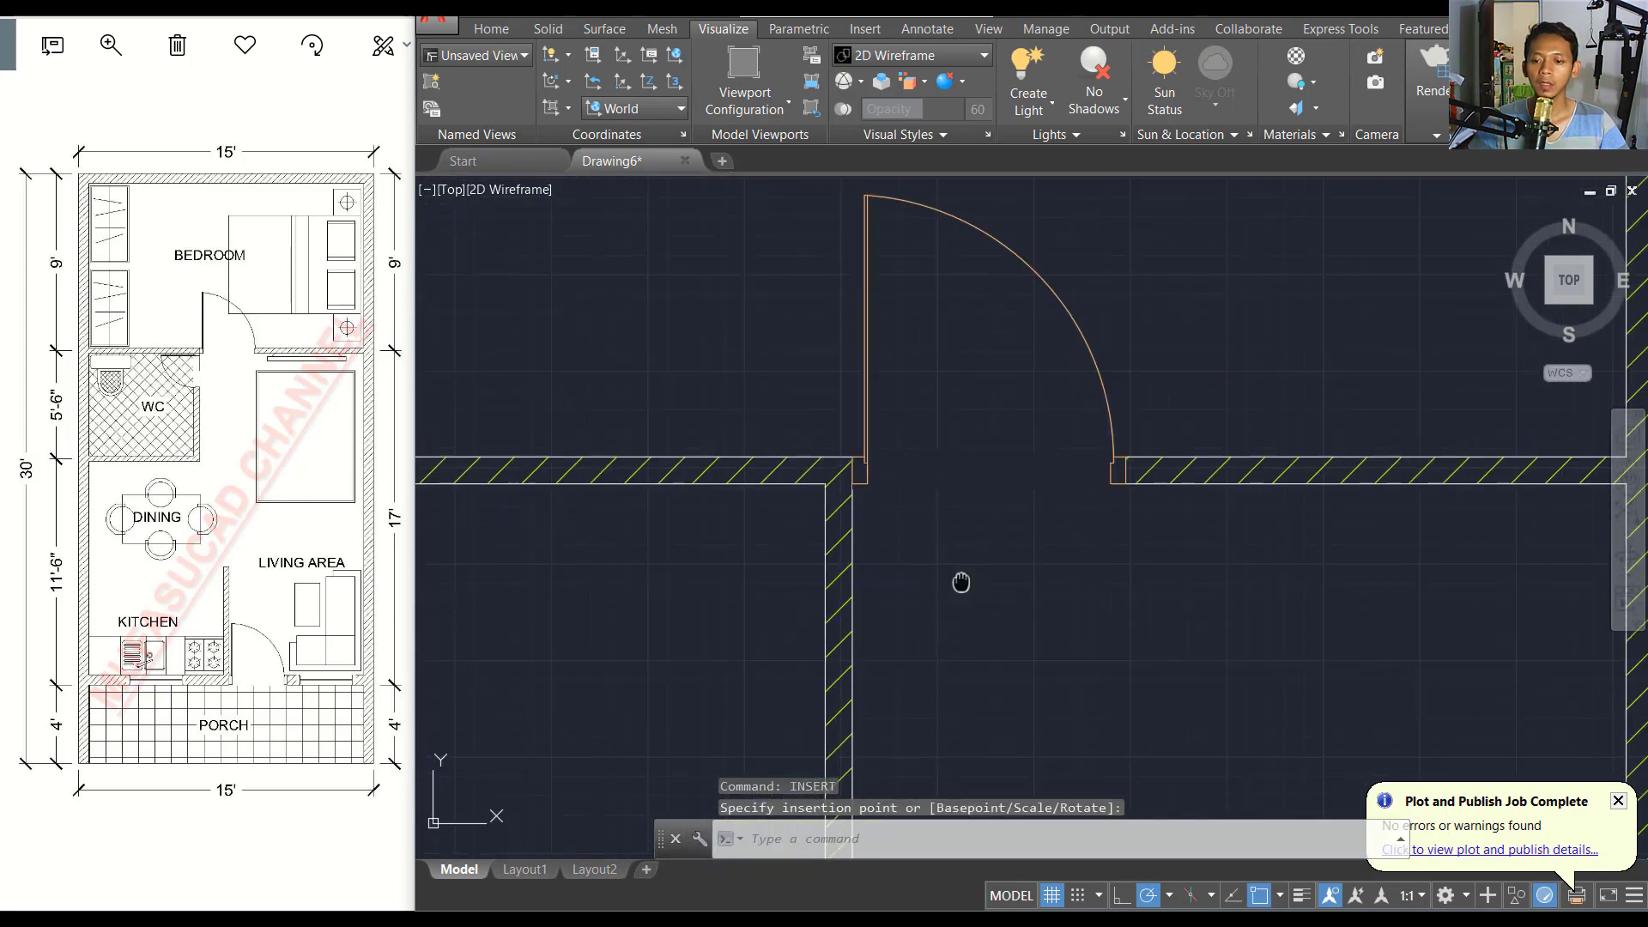
scroll(992, 489, "down", 3)
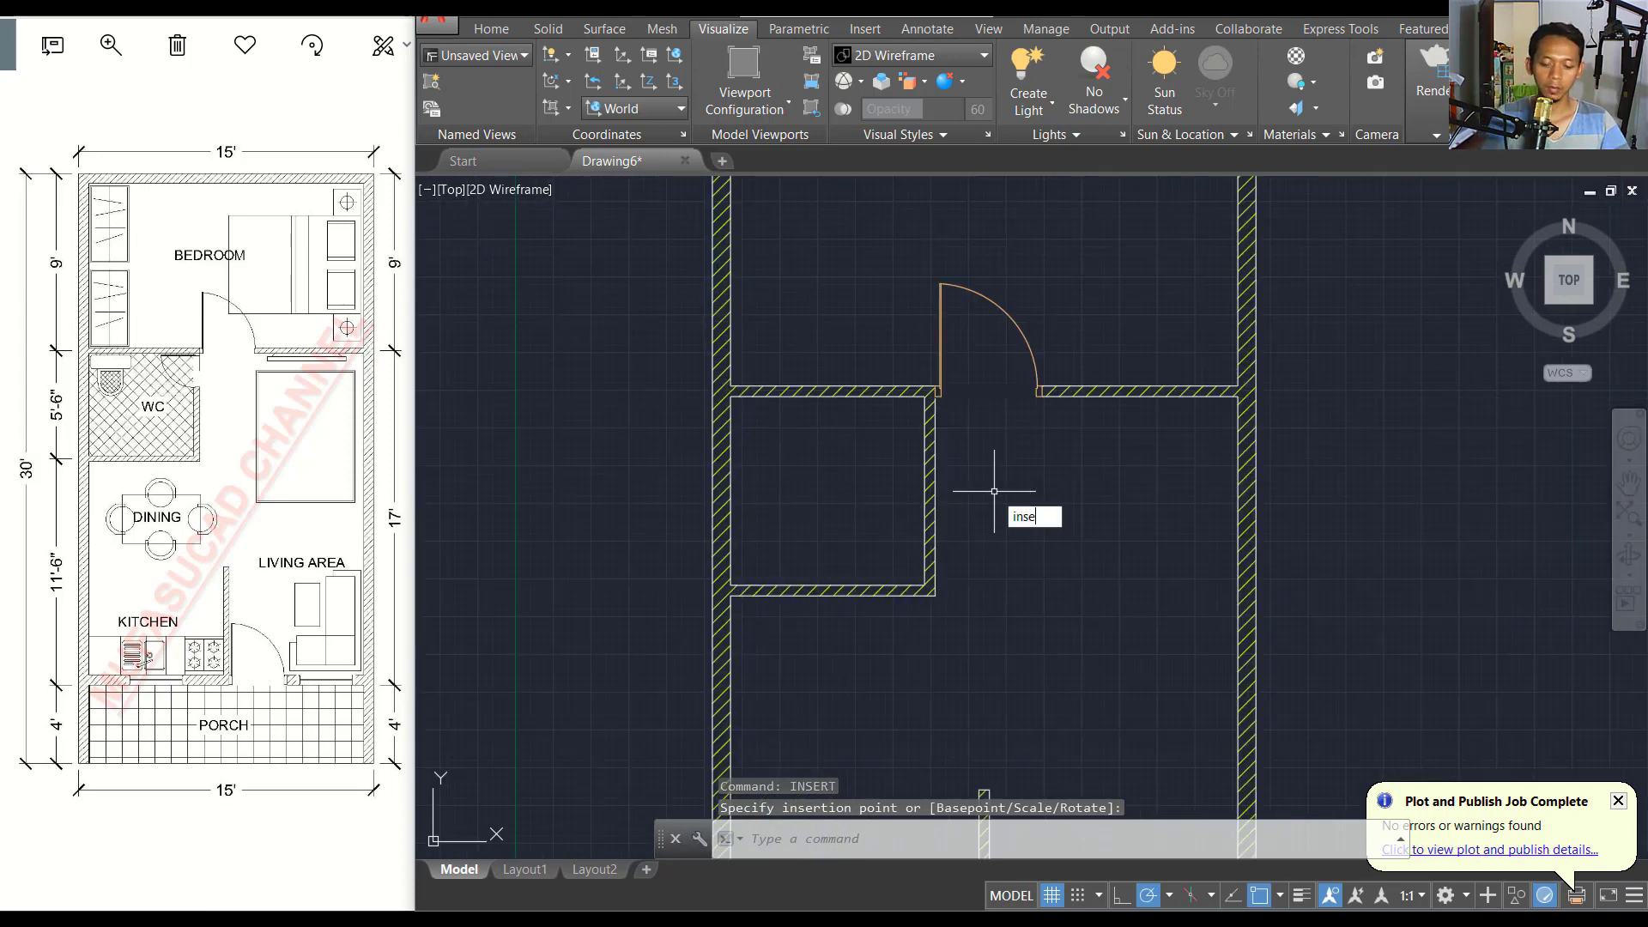
Insert the 500x80 single door block inside the small room.
key("space")
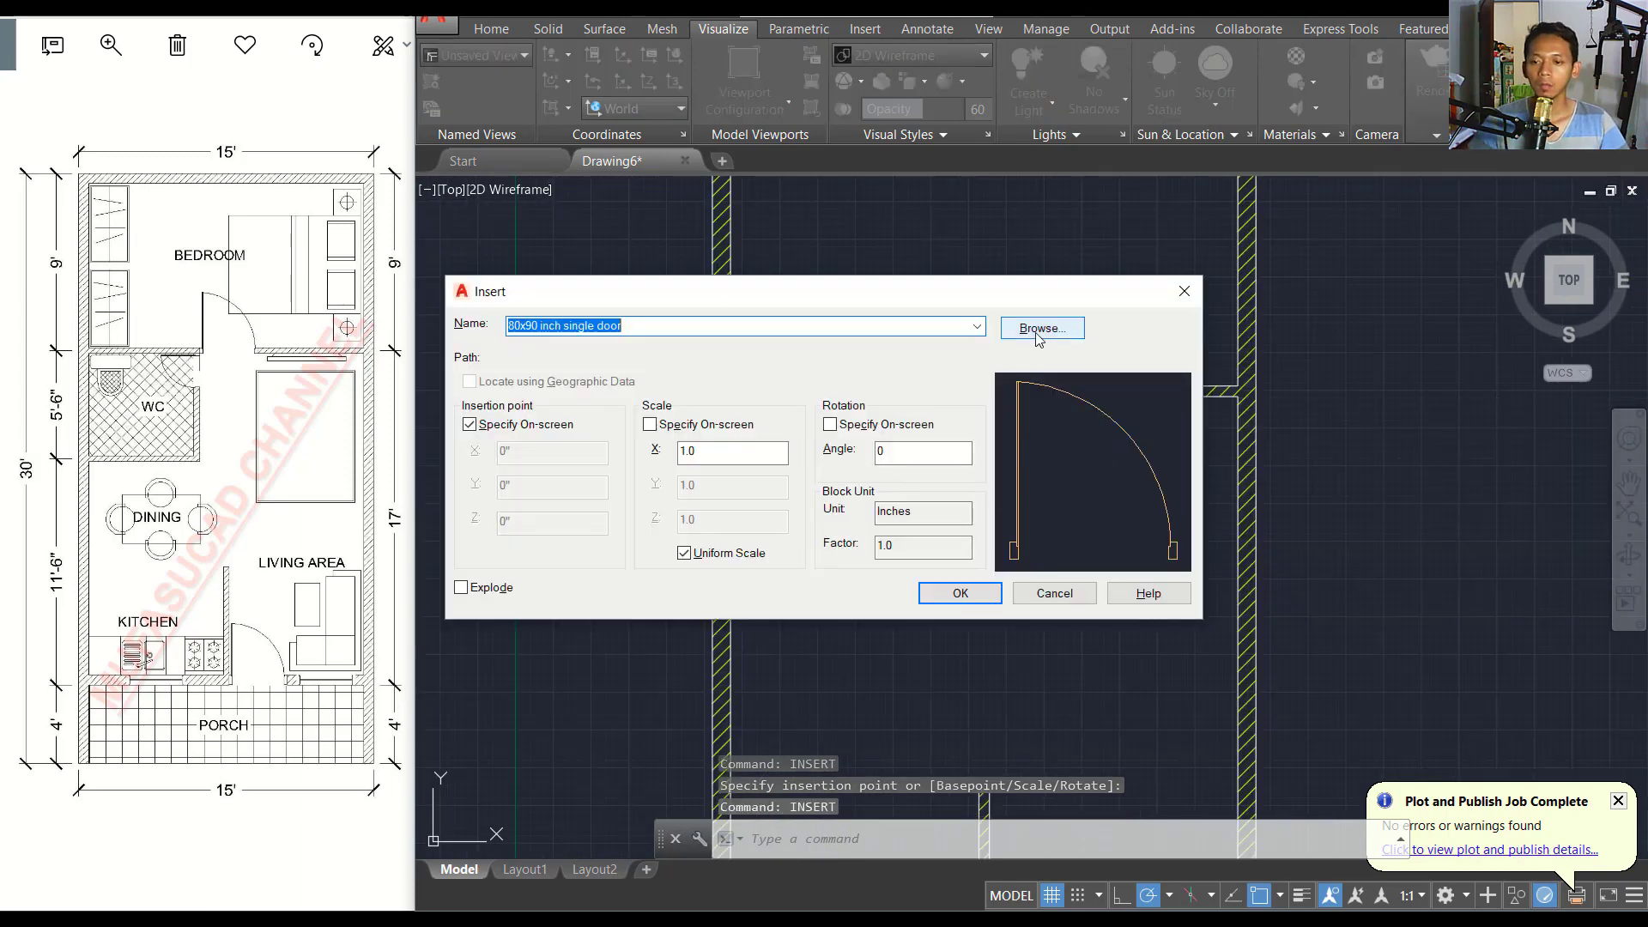
left_click(1037, 335)
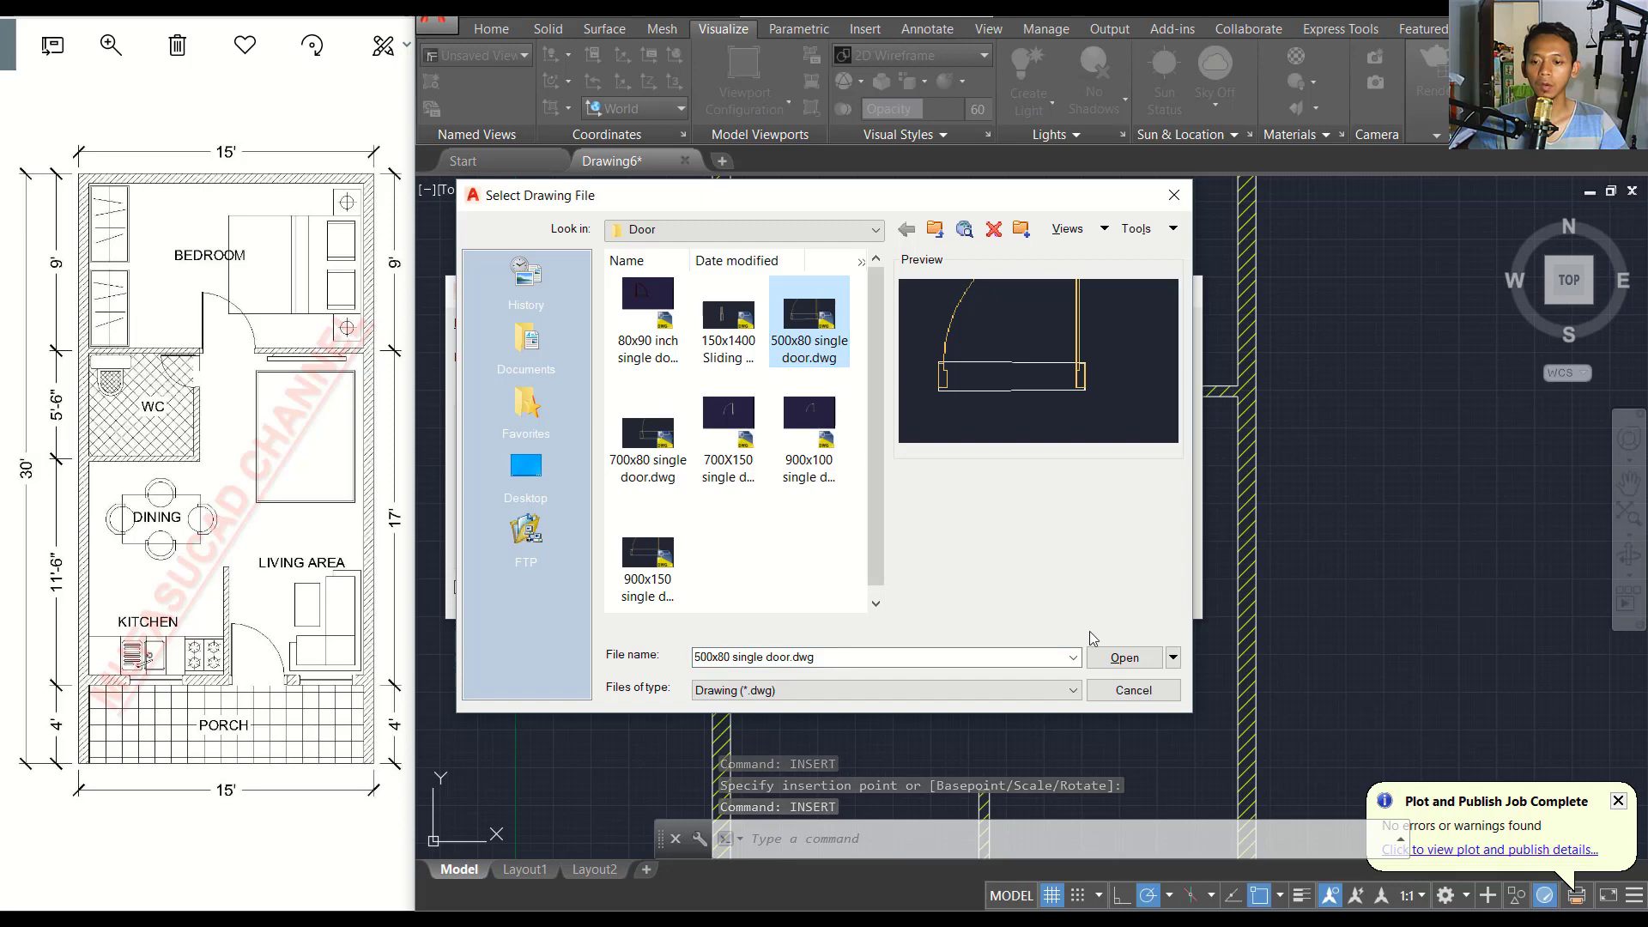
left_click(1118, 658)
left_click(959, 594)
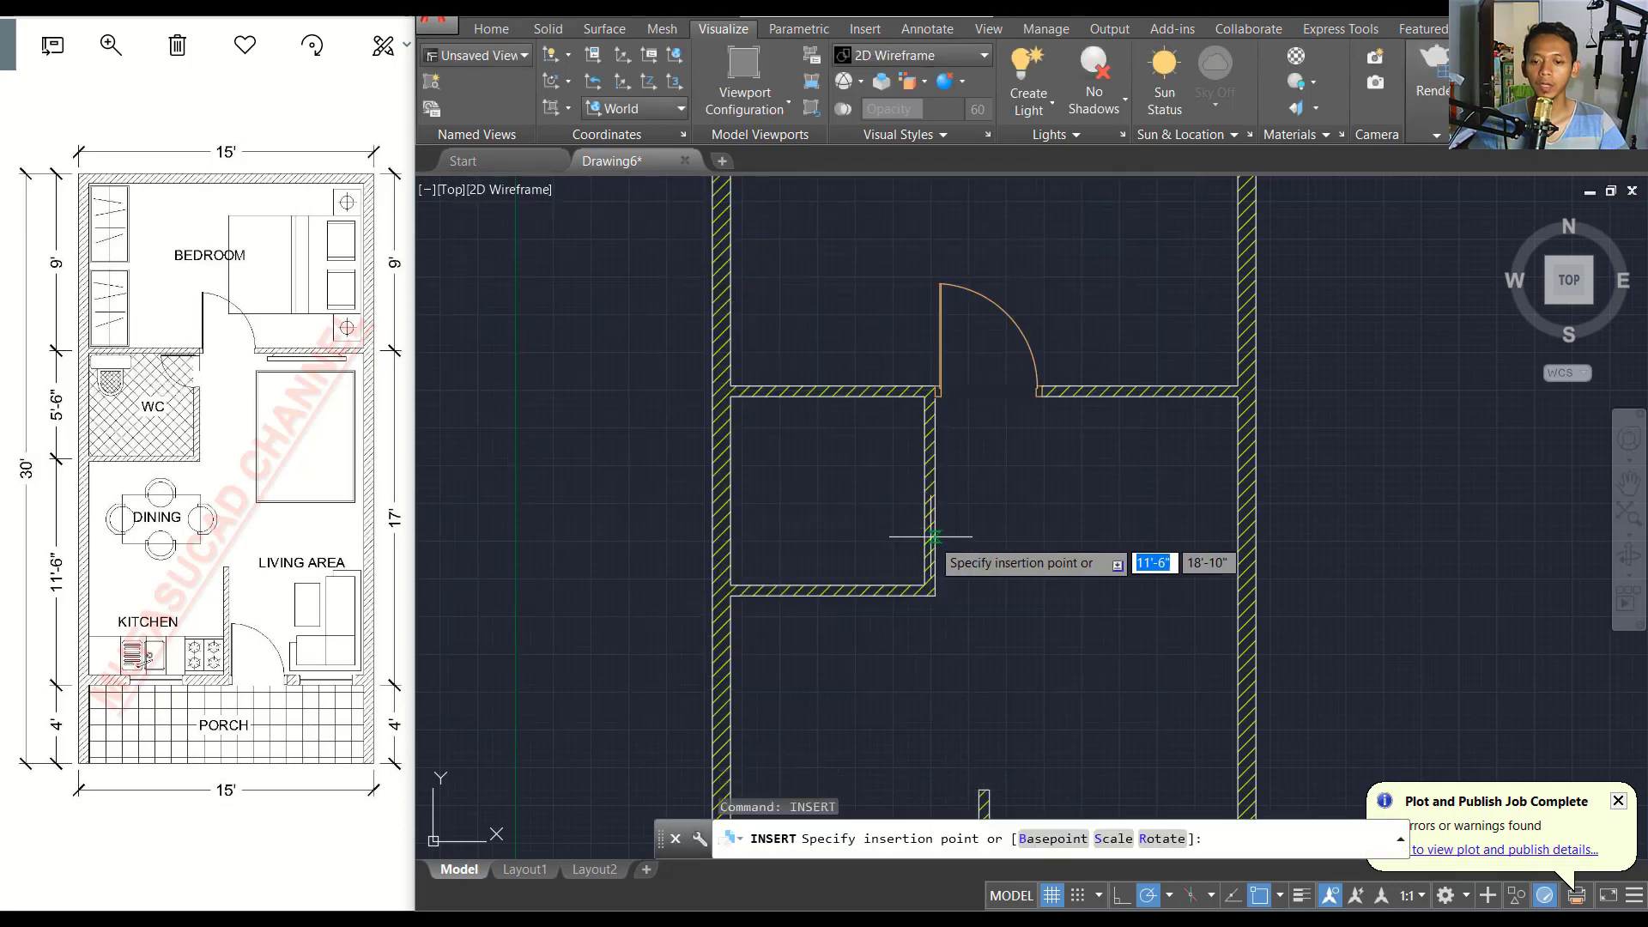
left_click(890, 484)
Rotate the new small door a quarter turn about its hinge.
type("o")
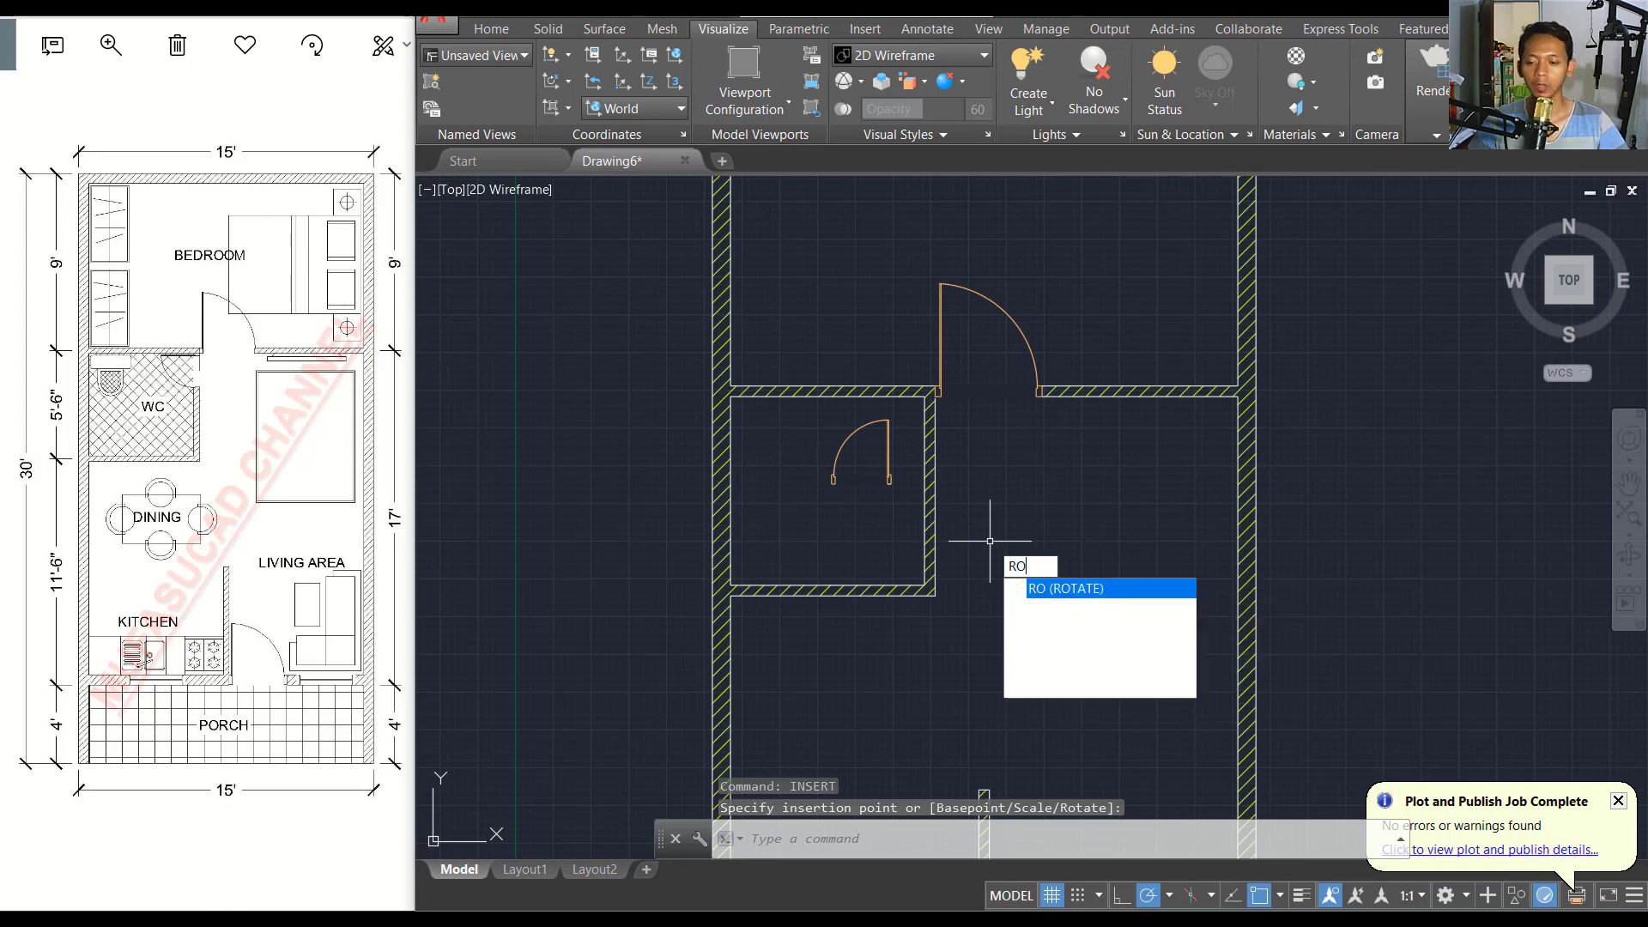
key("Return")
scroll(898, 493, "up", 2)
left_click(909, 440)
left_click(851, 487)
key("Return")
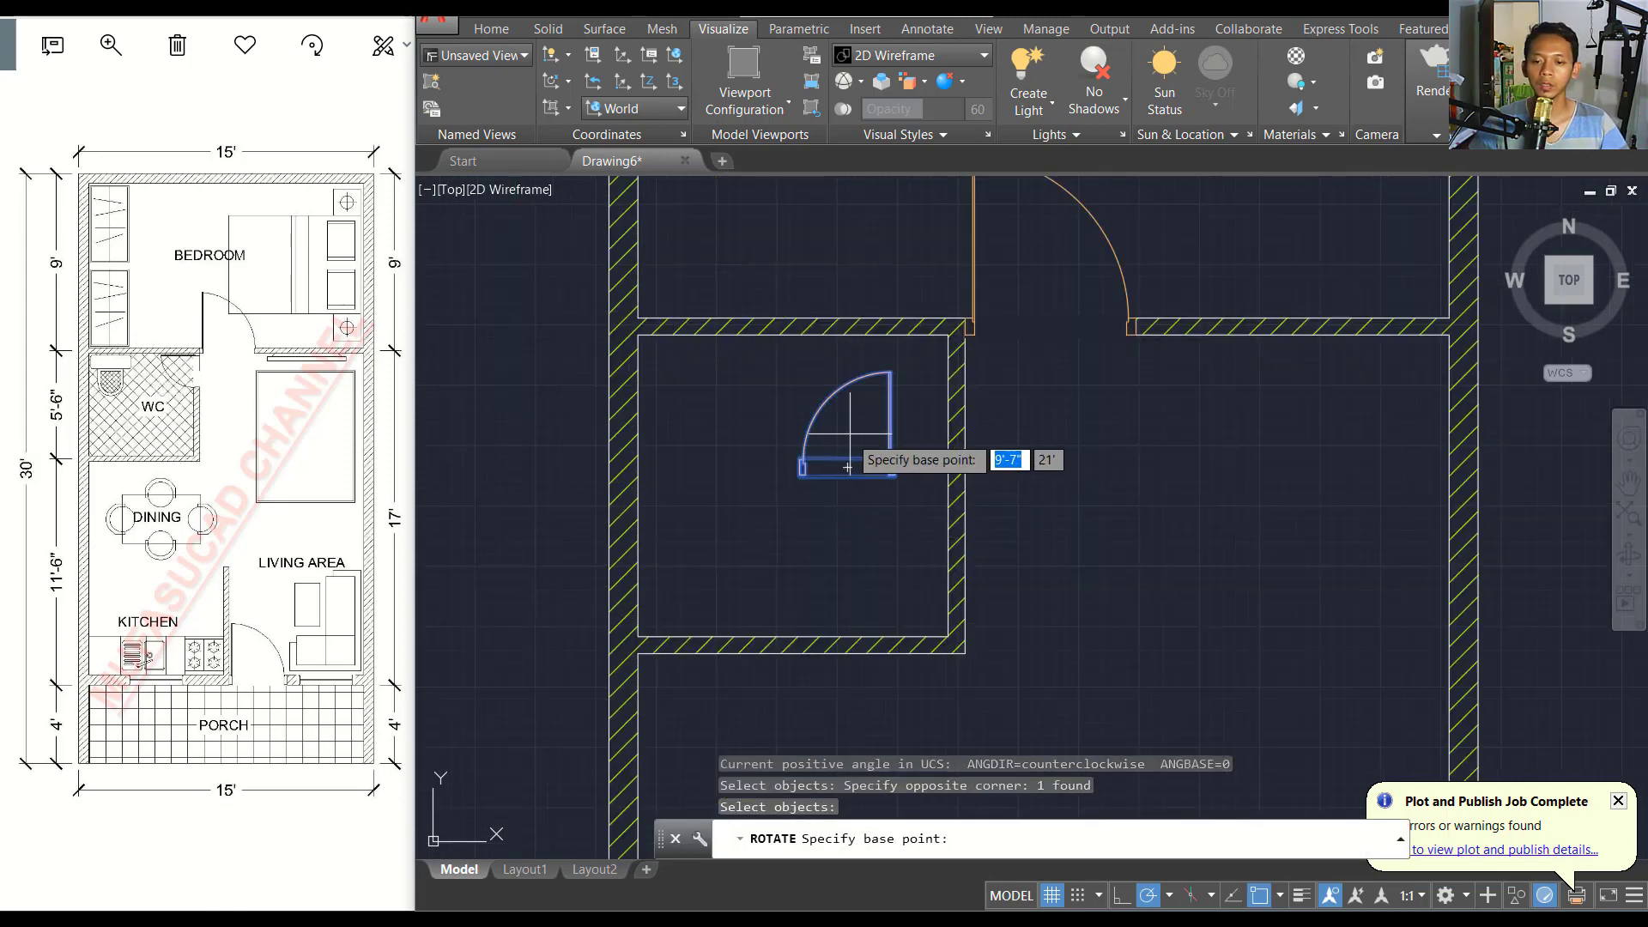
left_click(891, 468)
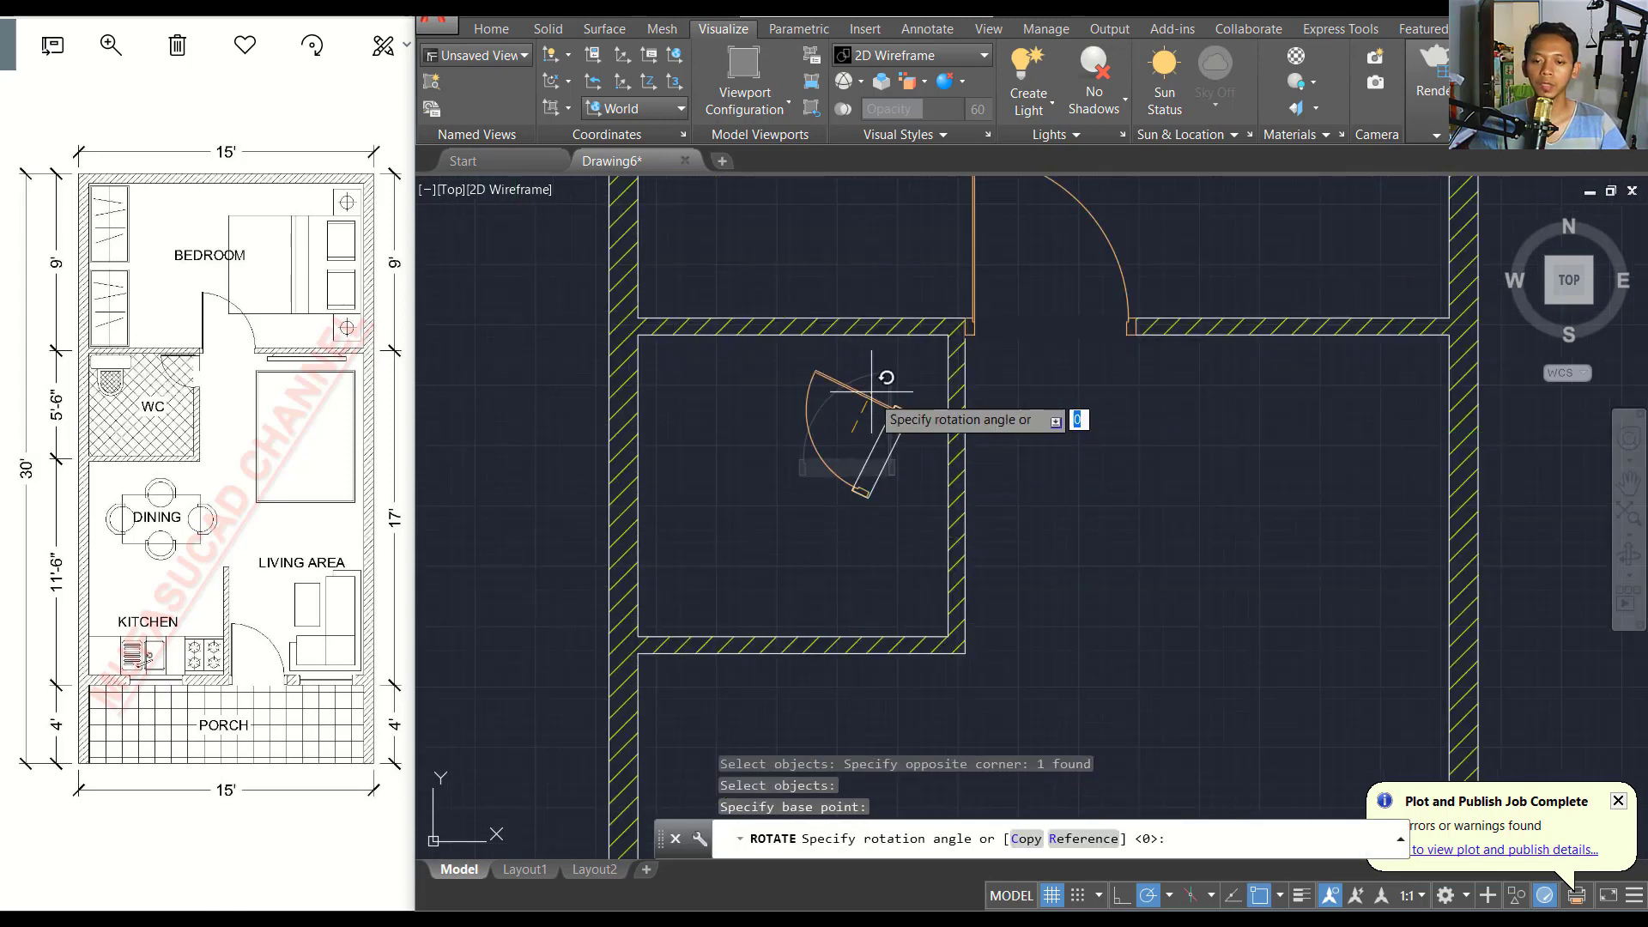
left_click(851, 268)
scroll(904, 422, "up", 3)
middle_click_drag(914, 410, 819, 458)
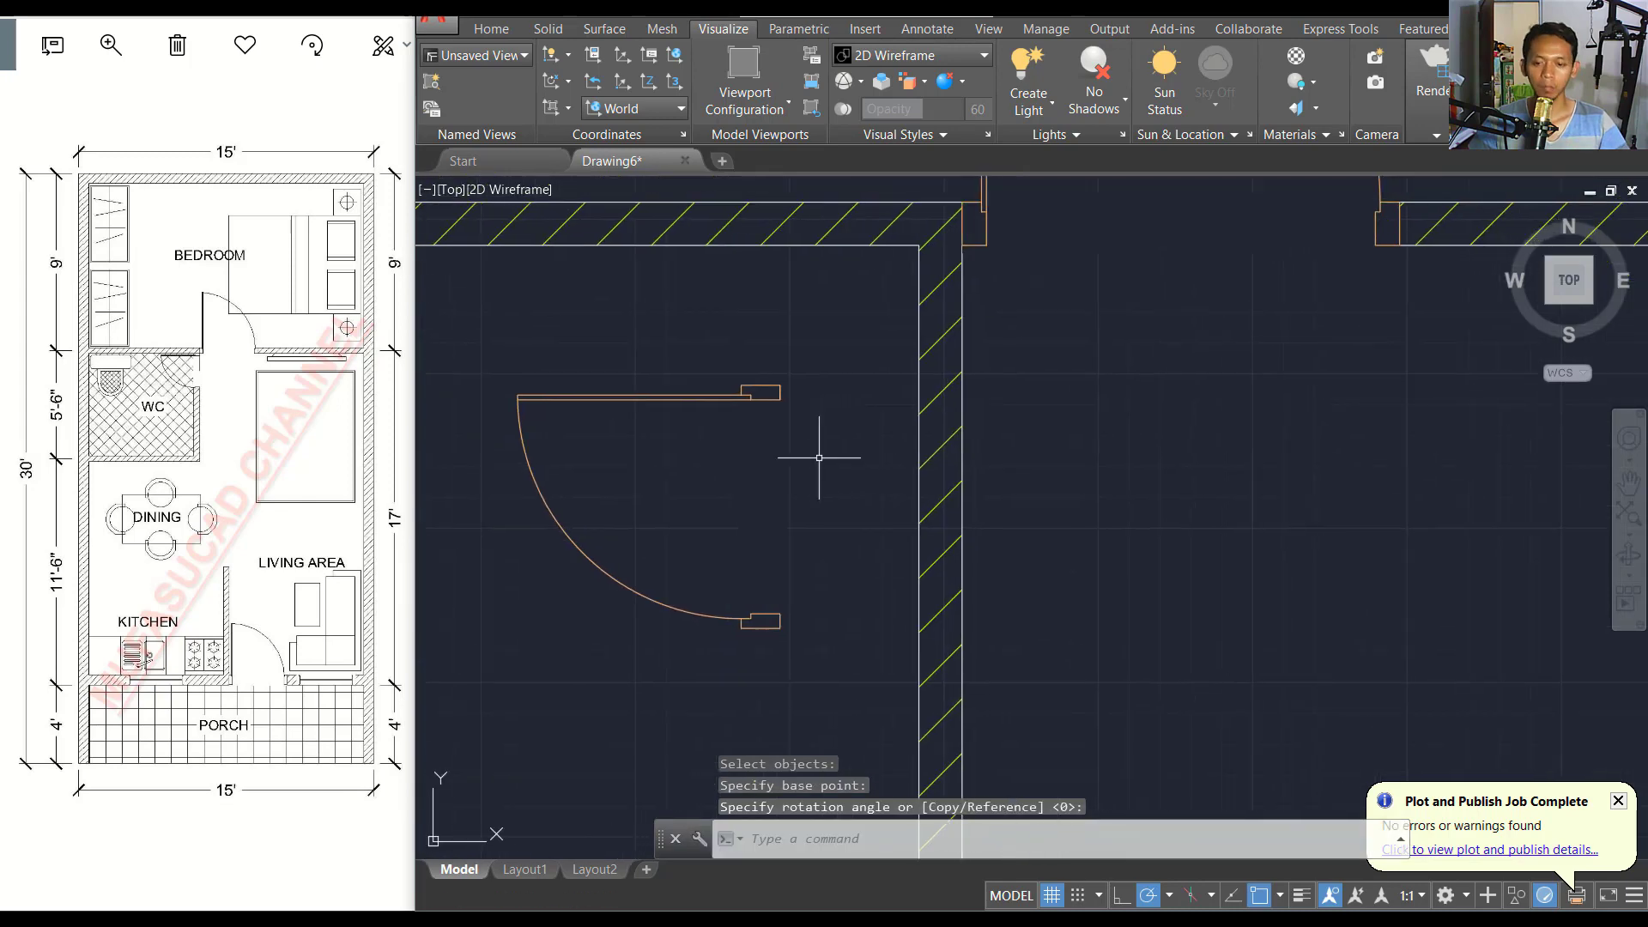
Move the door by its hinge end against the WC wall opening.
type("m")
key("Return")
left_click(809, 359)
left_click(736, 429)
key("Return")
scroll(747, 369, "up", 4)
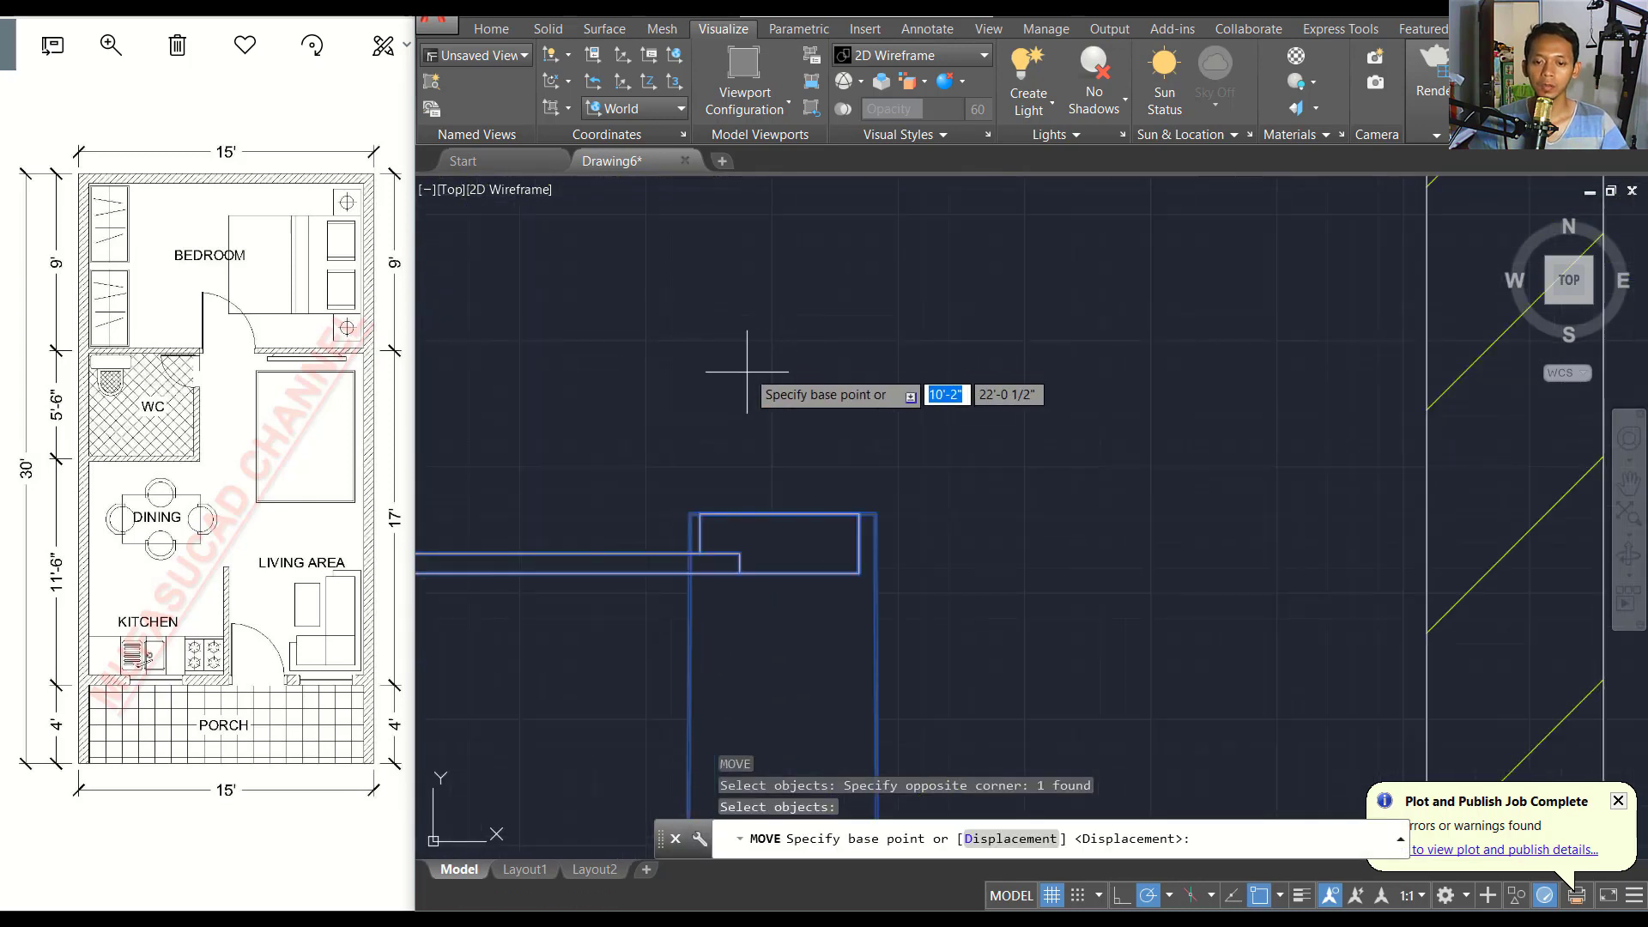
left_click(708, 514)
scroll(708, 514, "down", 5)
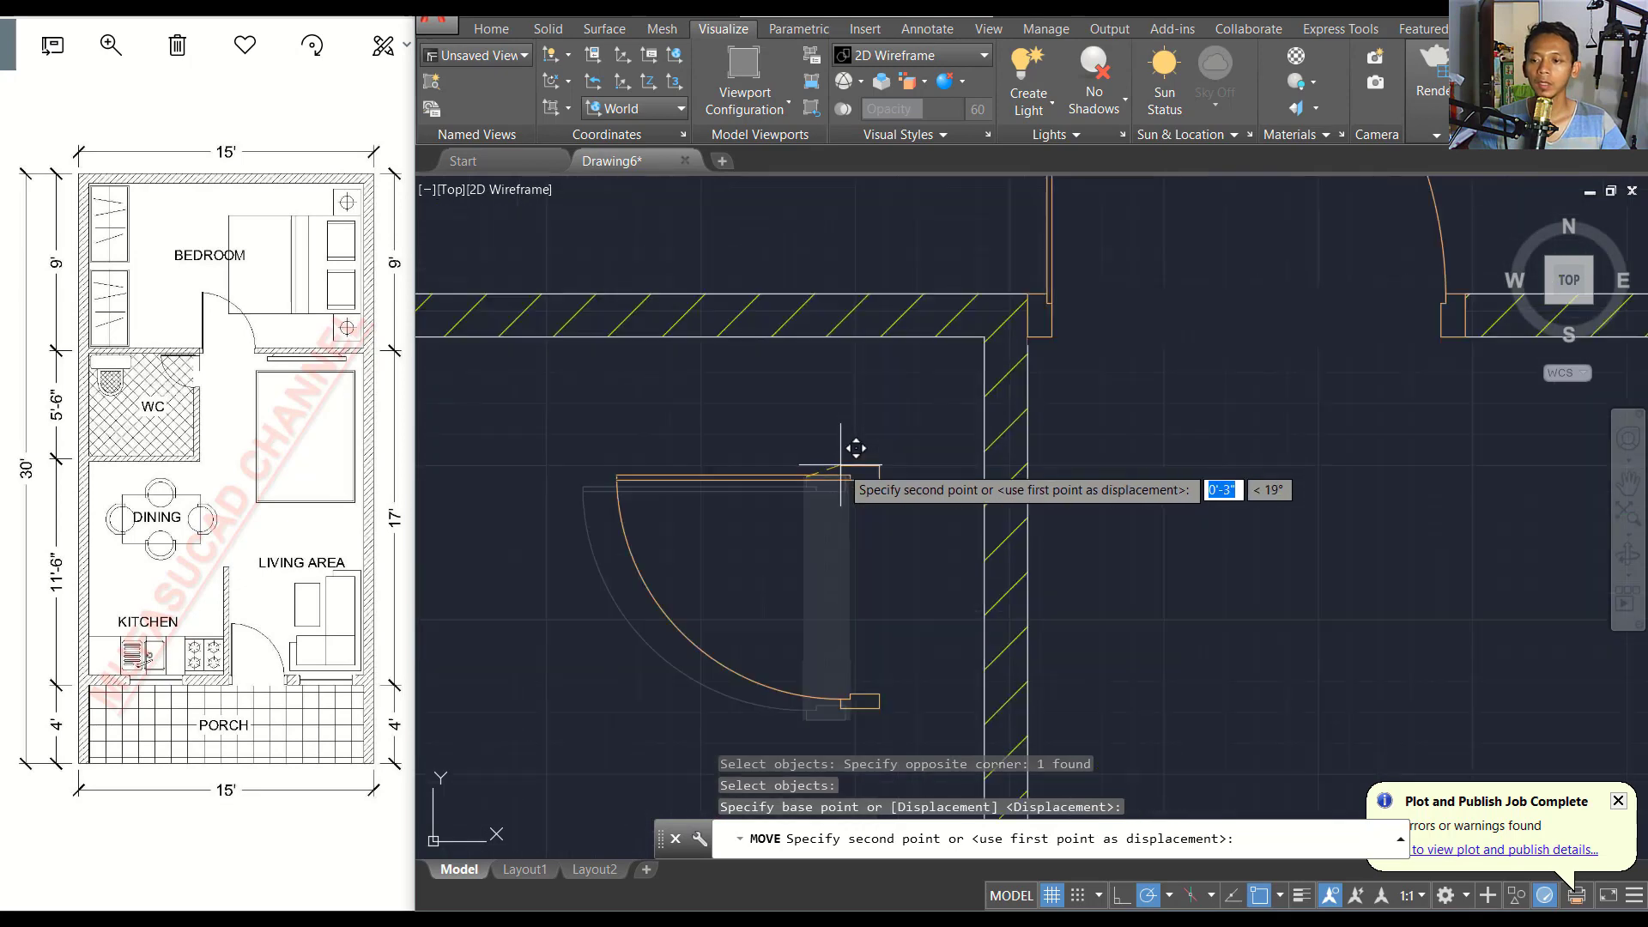
scroll(853, 441, "up", 1)
scroll(919, 397, "up", 4)
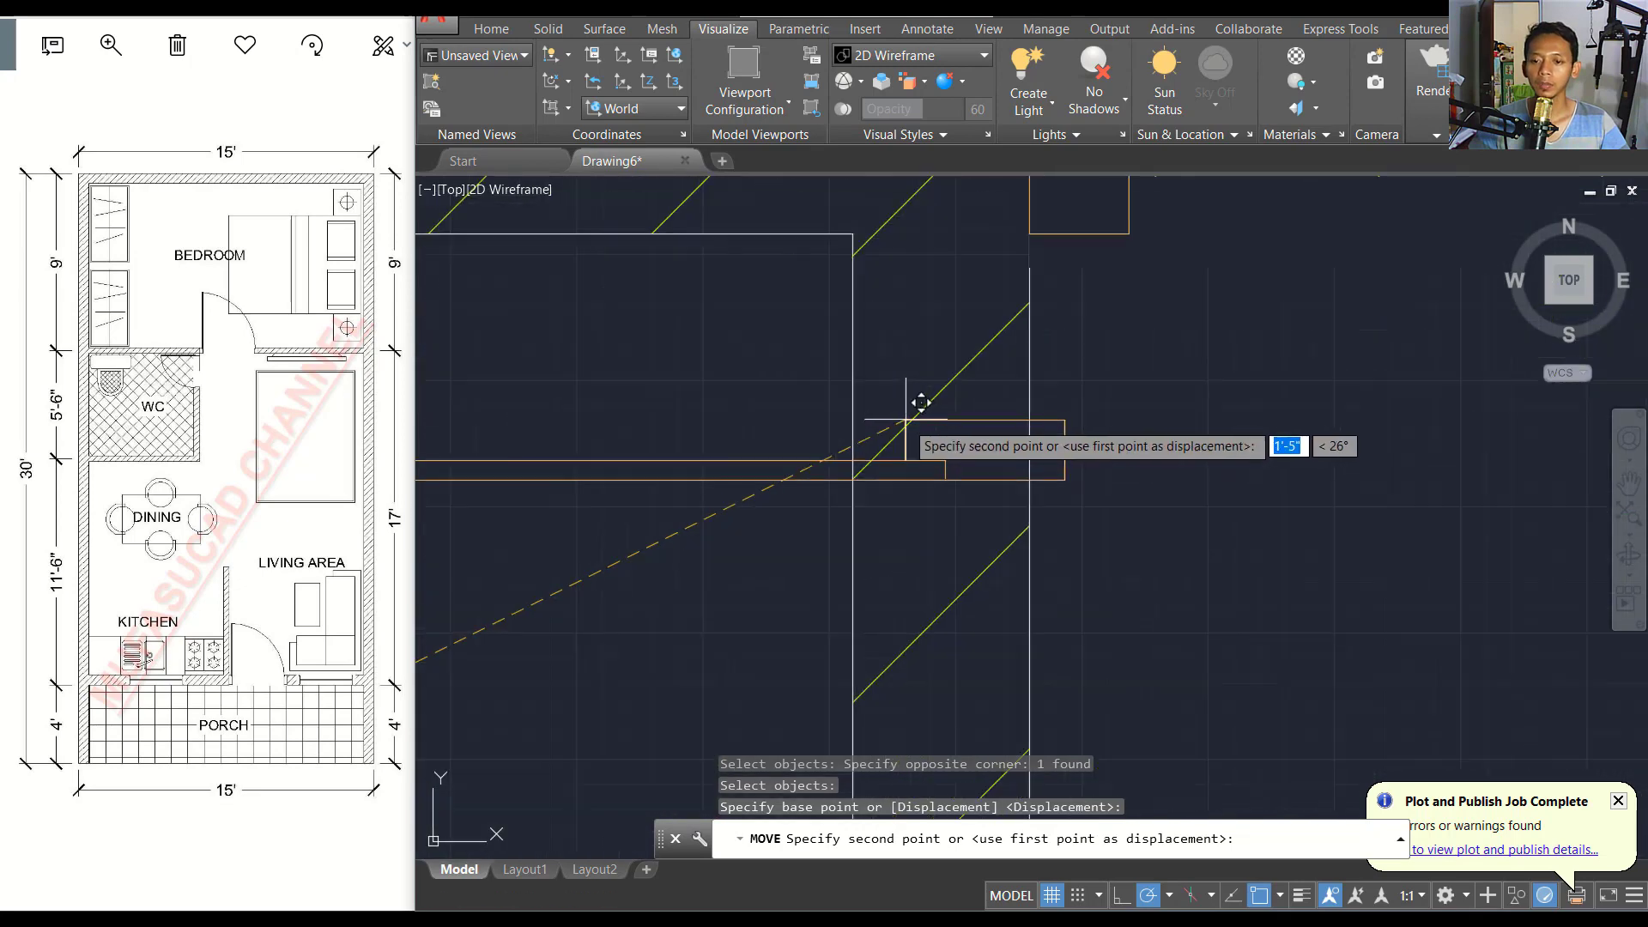
left_click(864, 221)
scroll(1041, 331, "down", 1)
scroll(1009, 392, "down", 1)
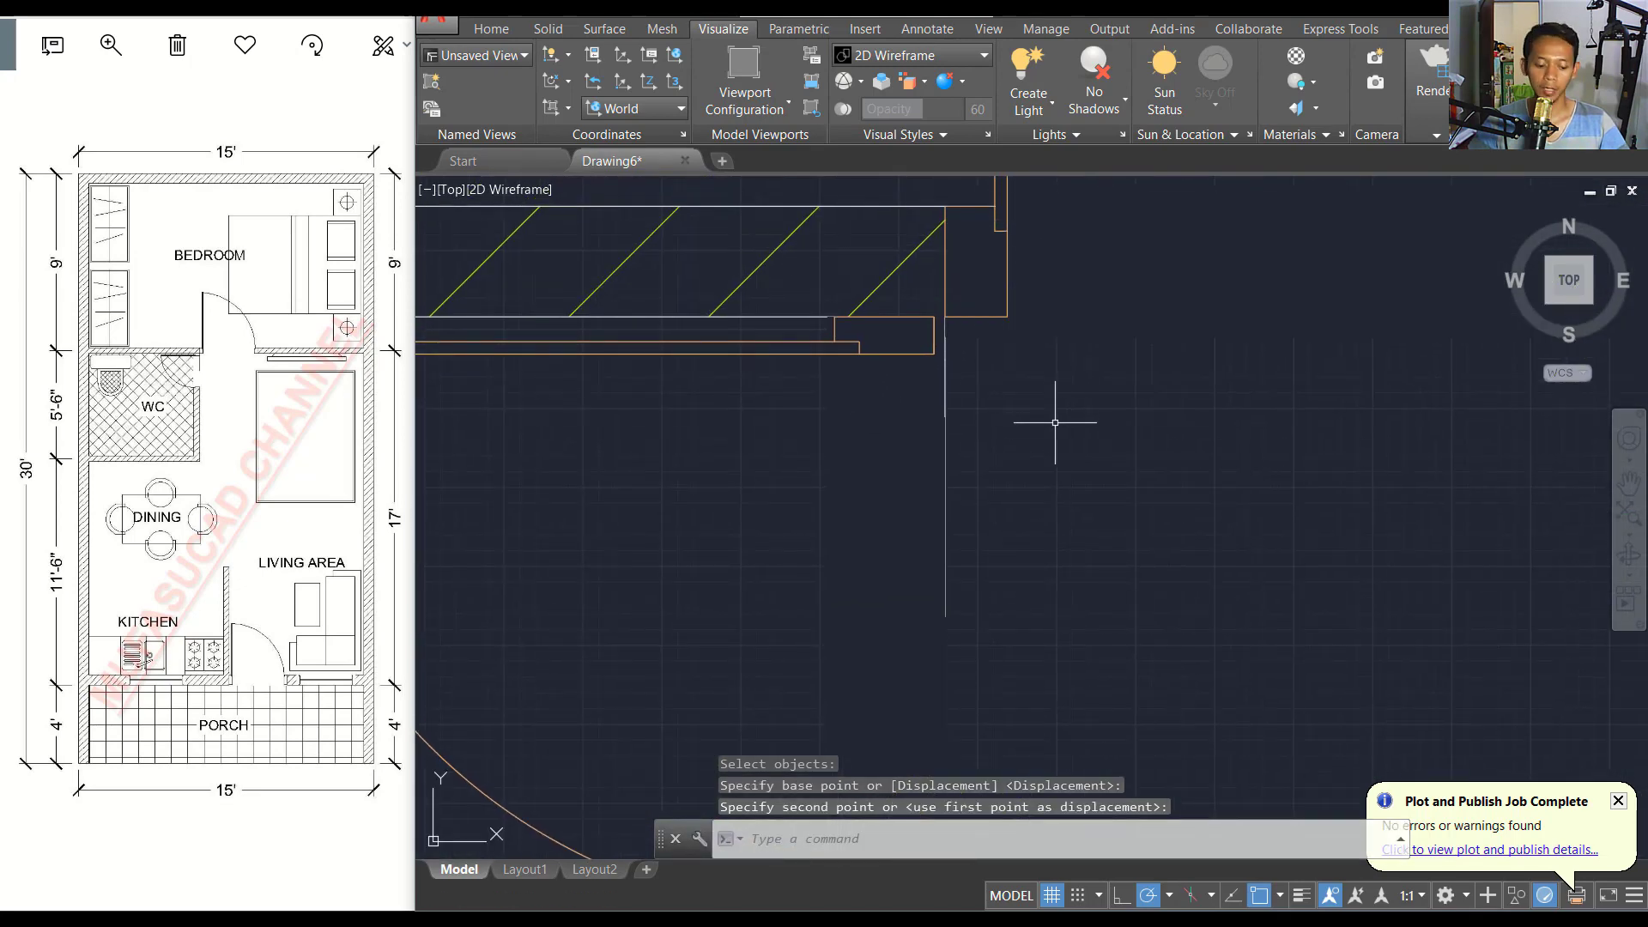
type("SC")
Scale the door by reference so it fits exactly into the WC opening.
key("Return")
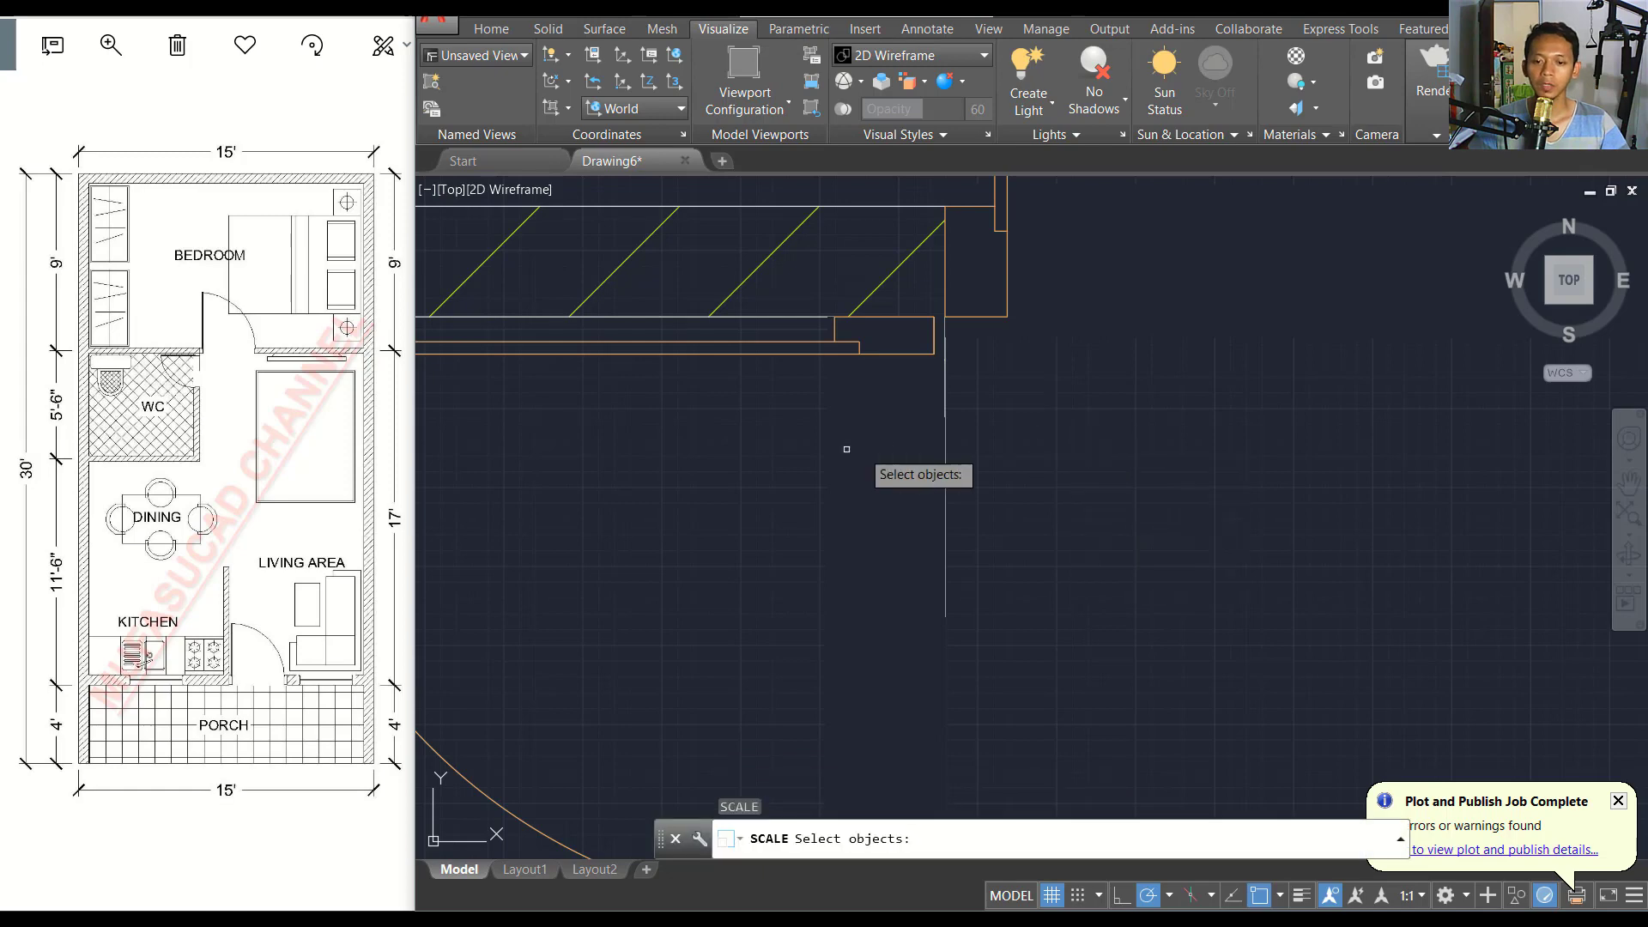
left_click(706, 402)
left_click(661, 347)
key("Return")
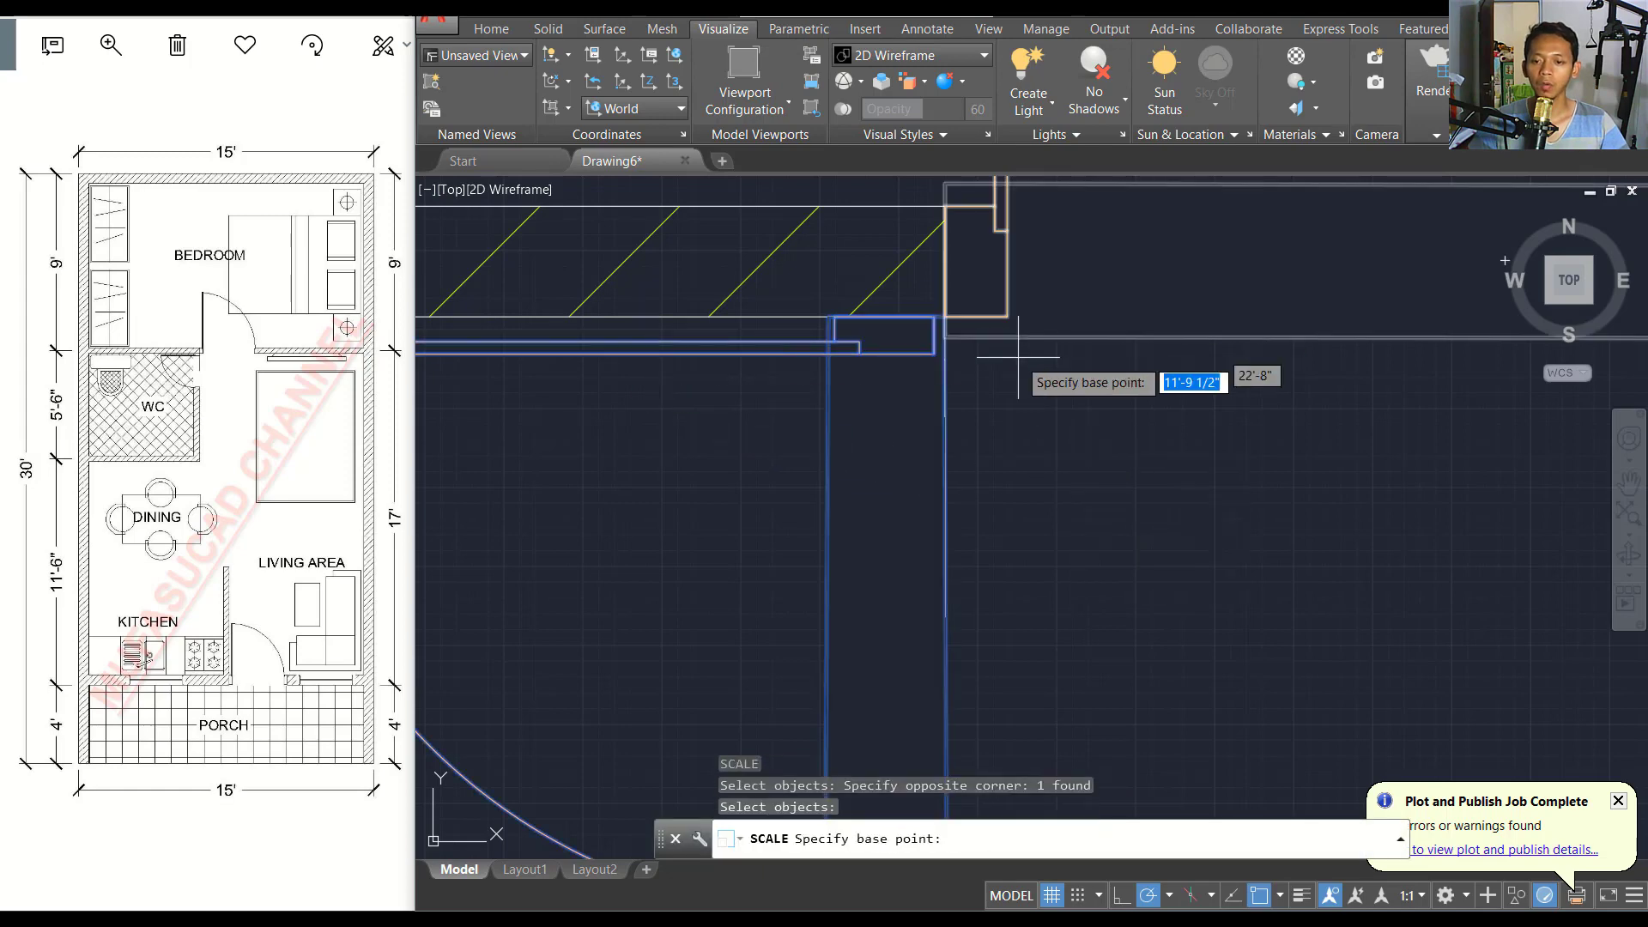
scroll(904, 324, "up", 4)
left_click(723, 305)
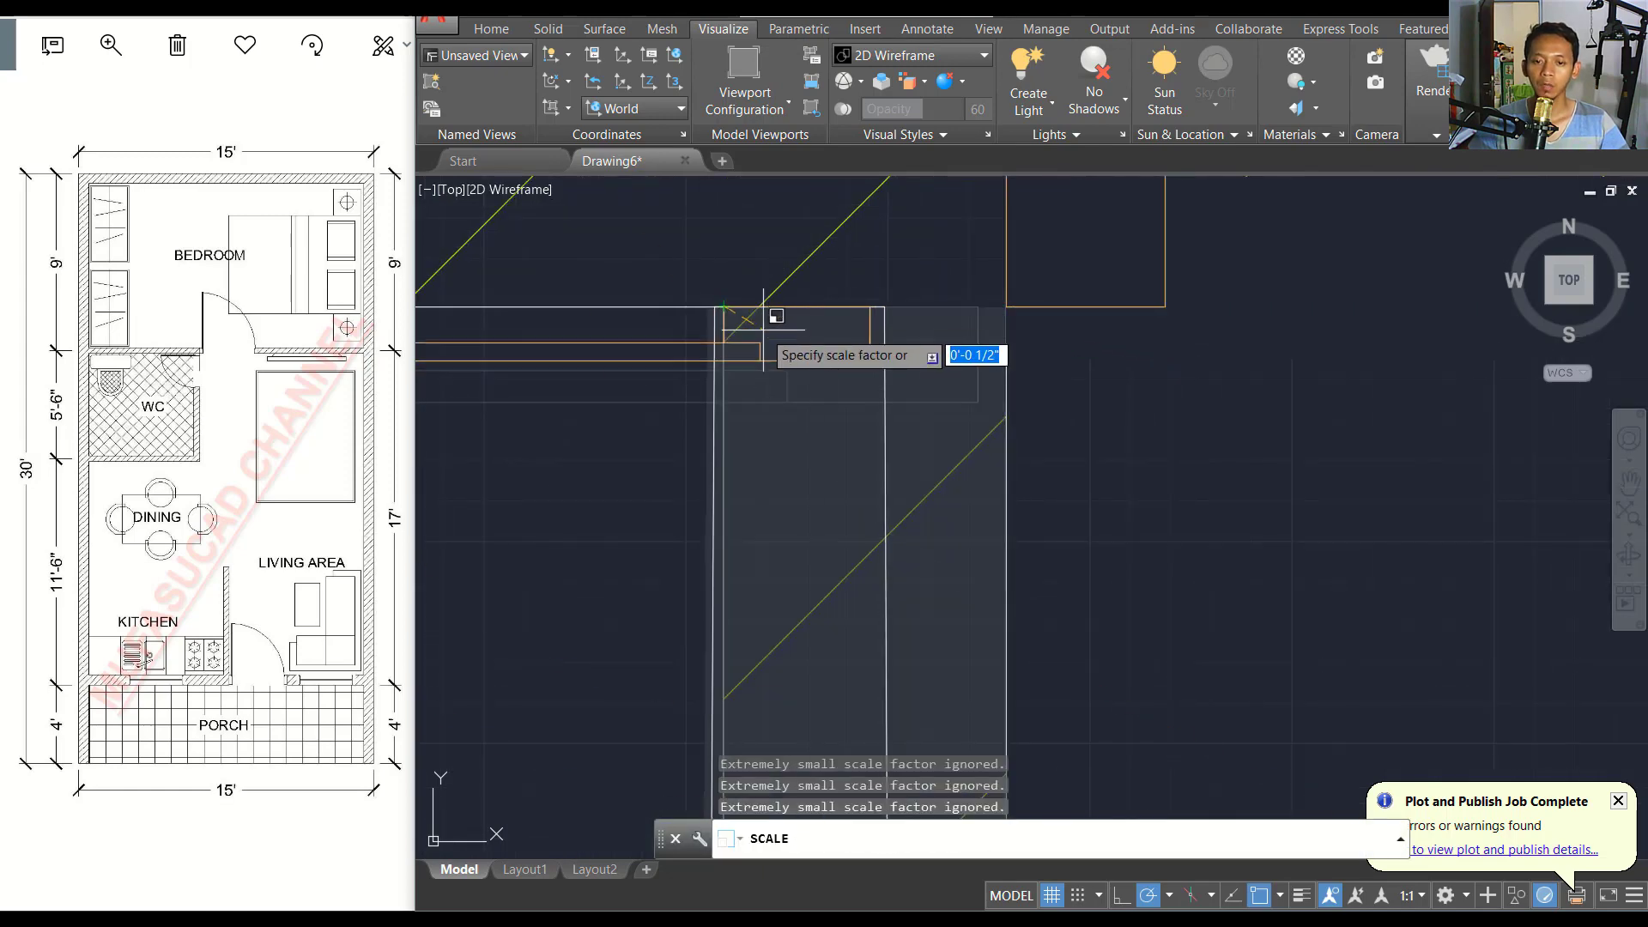
key("Return")
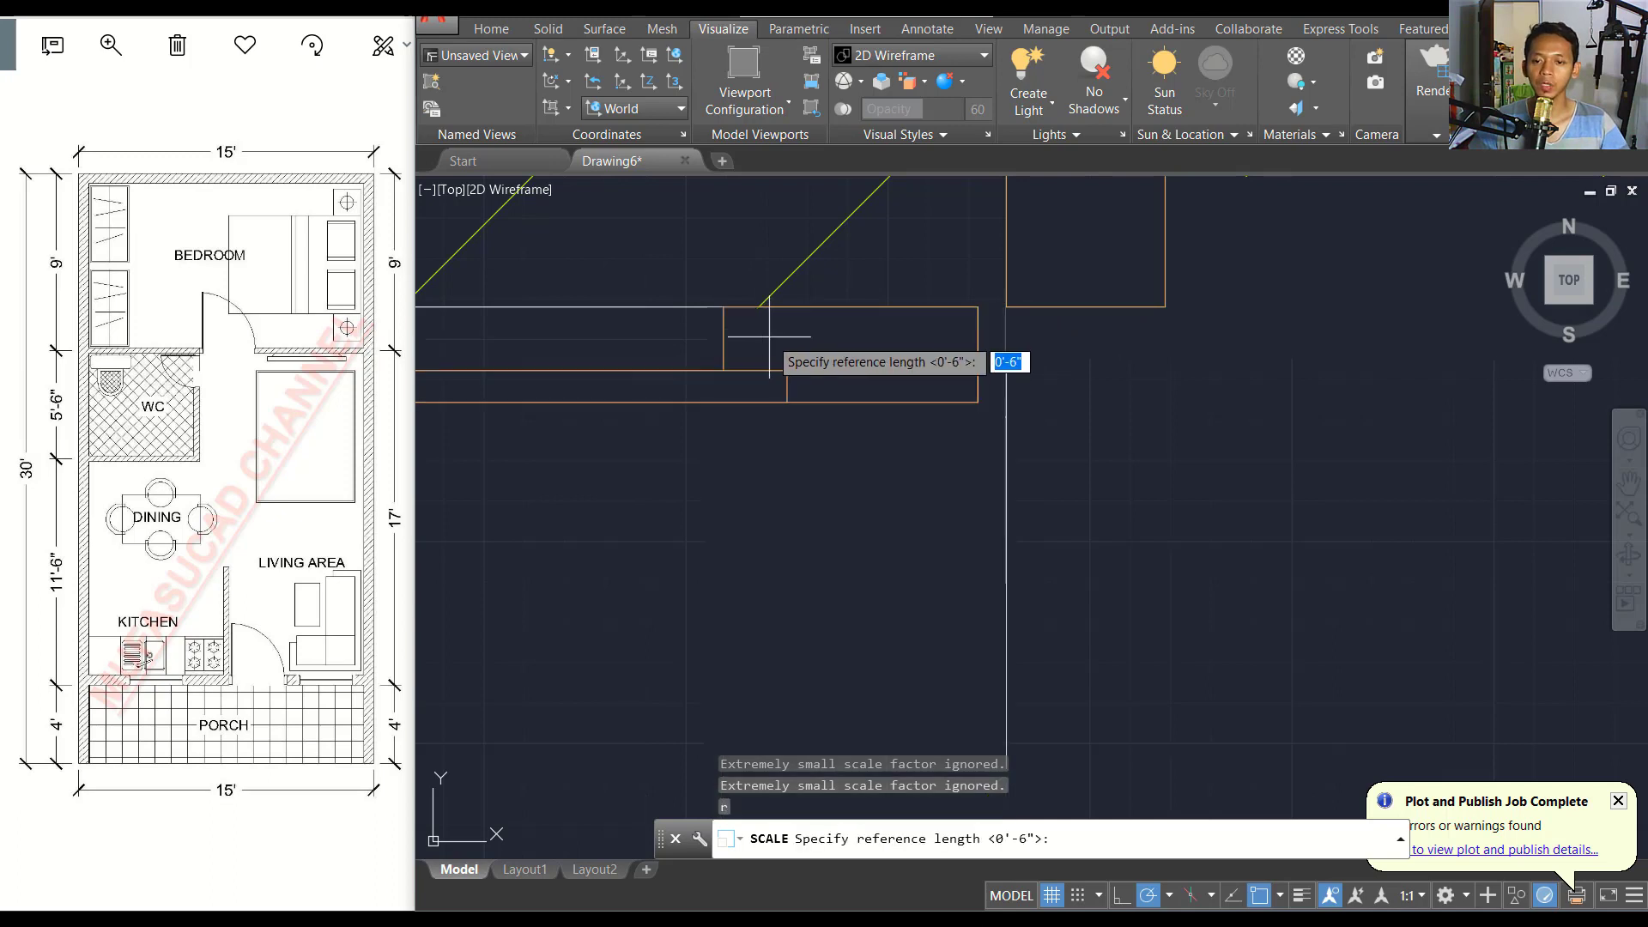
left_click(978, 305)
left_click(1004, 307)
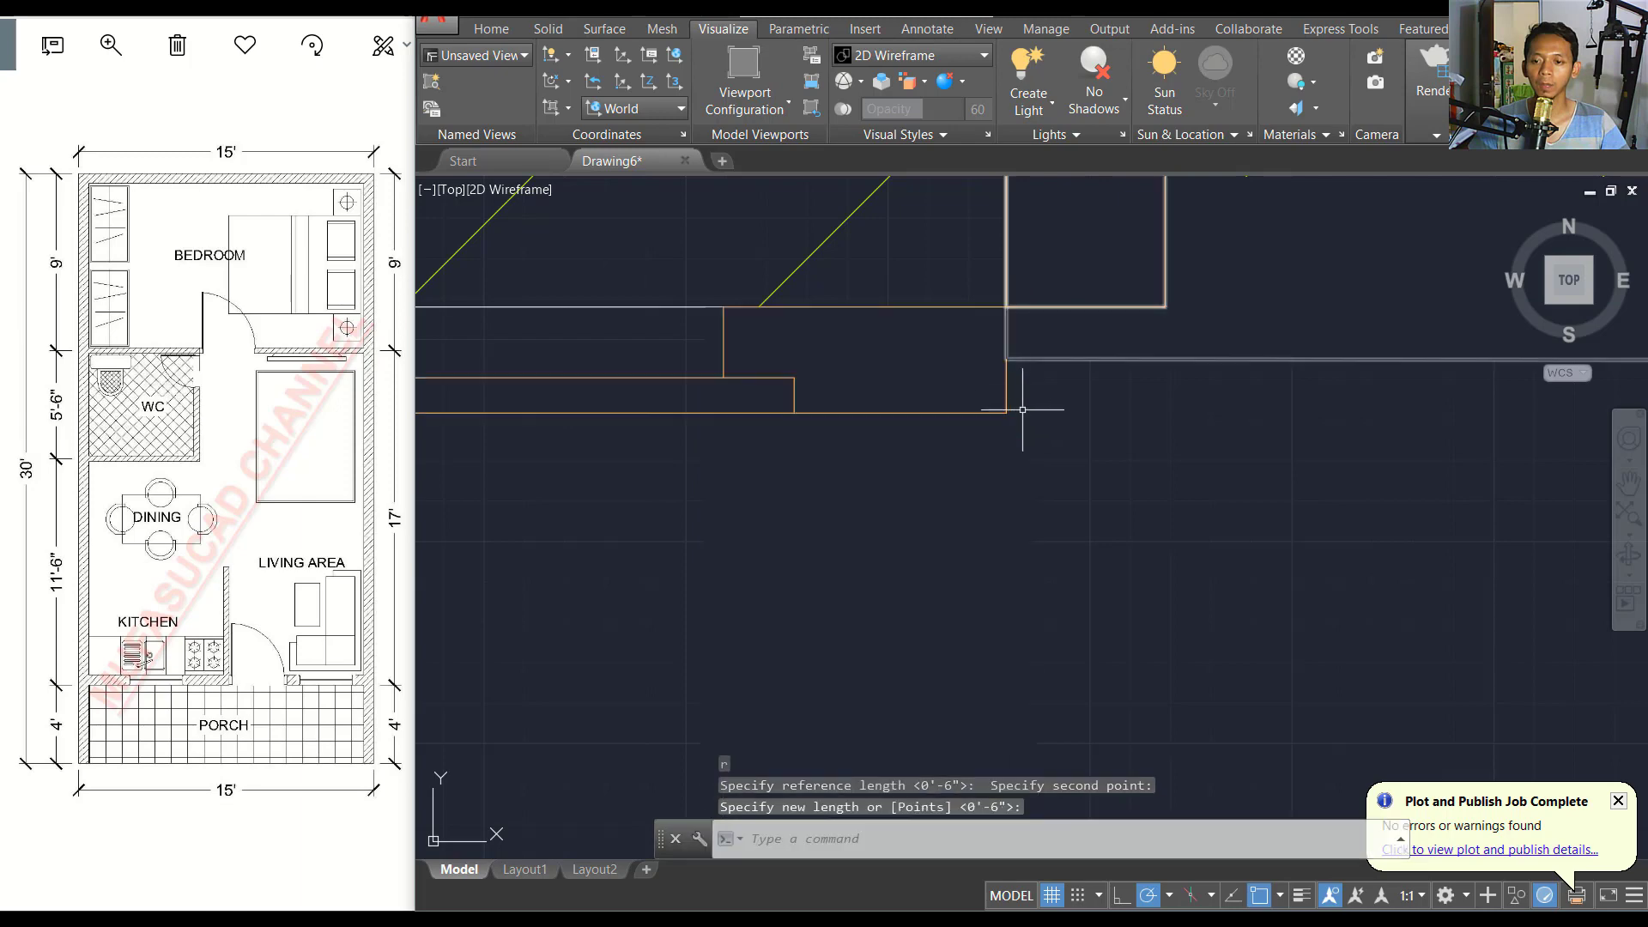
scroll(1030, 403, "down", 5)
middle_click_drag(1136, 523, 1019, 341)
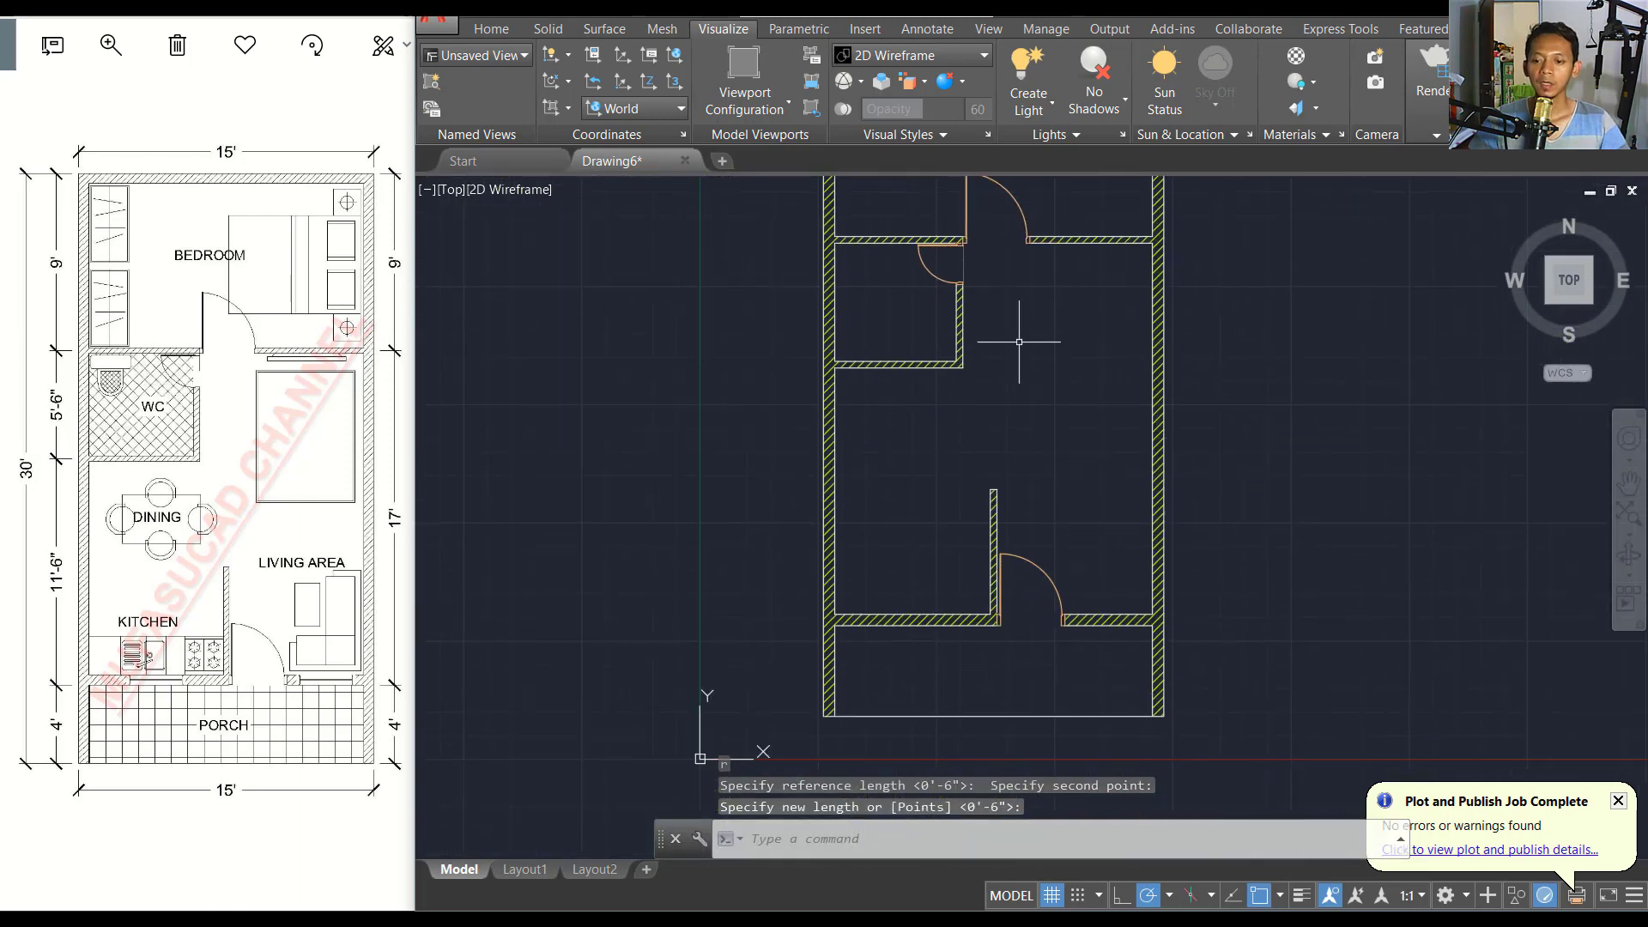
middle_click_drag(1056, 408, 1027, 410)
type("INS")
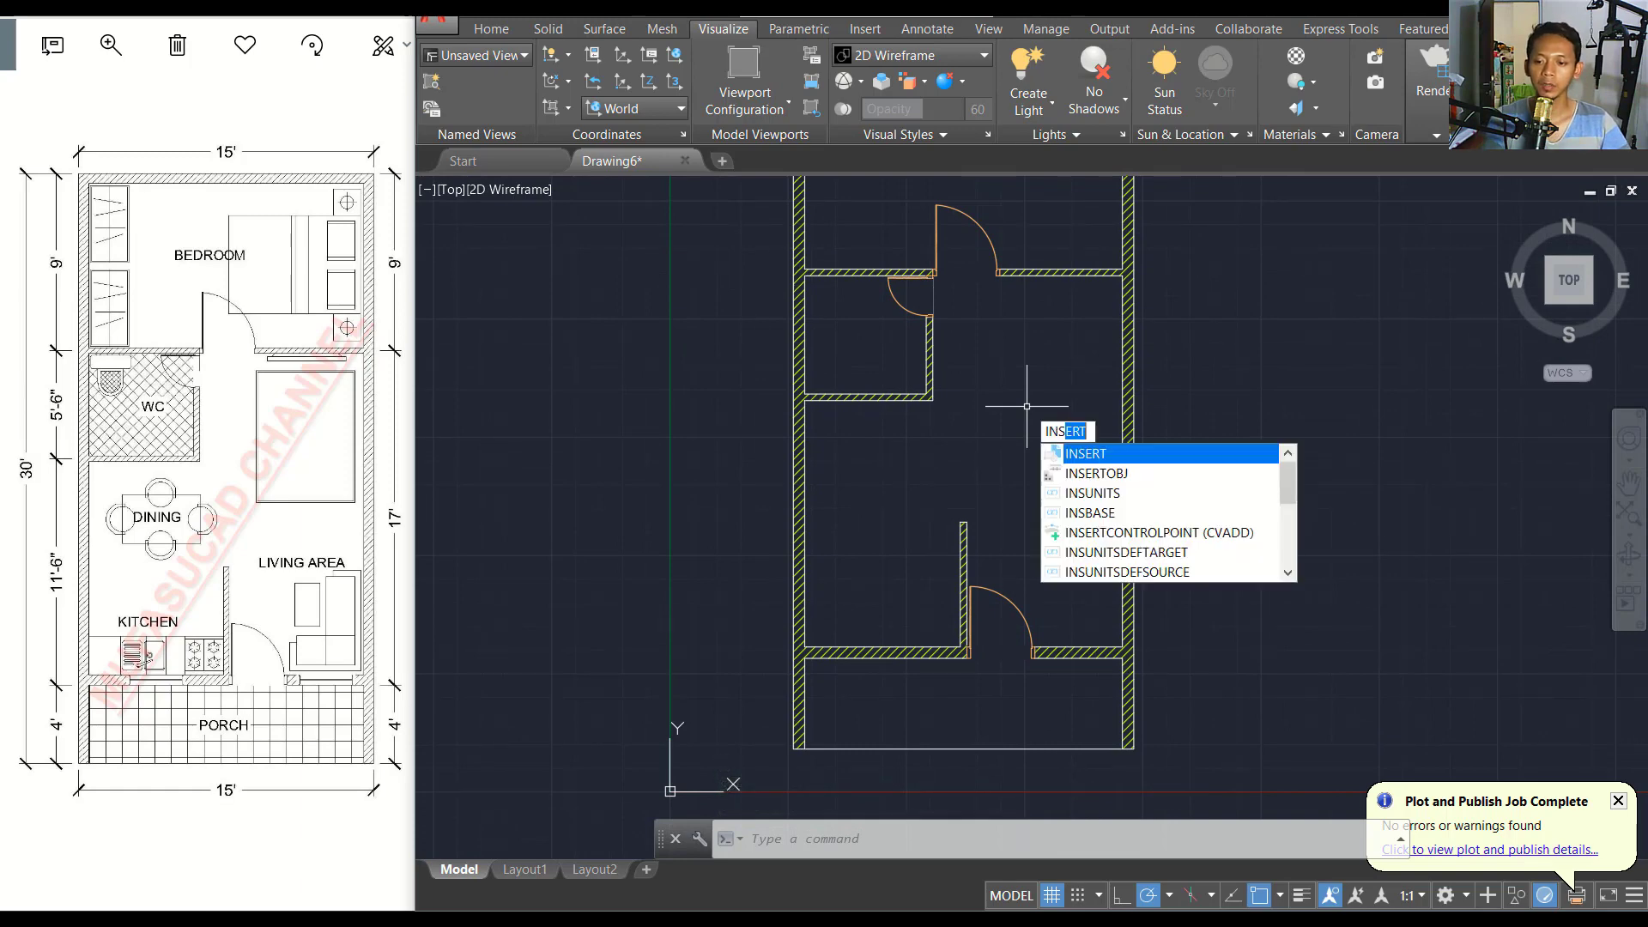
Insert the 900x150 Single Window block from the Windows folder onto the wall.
type("ert")
key("Return")
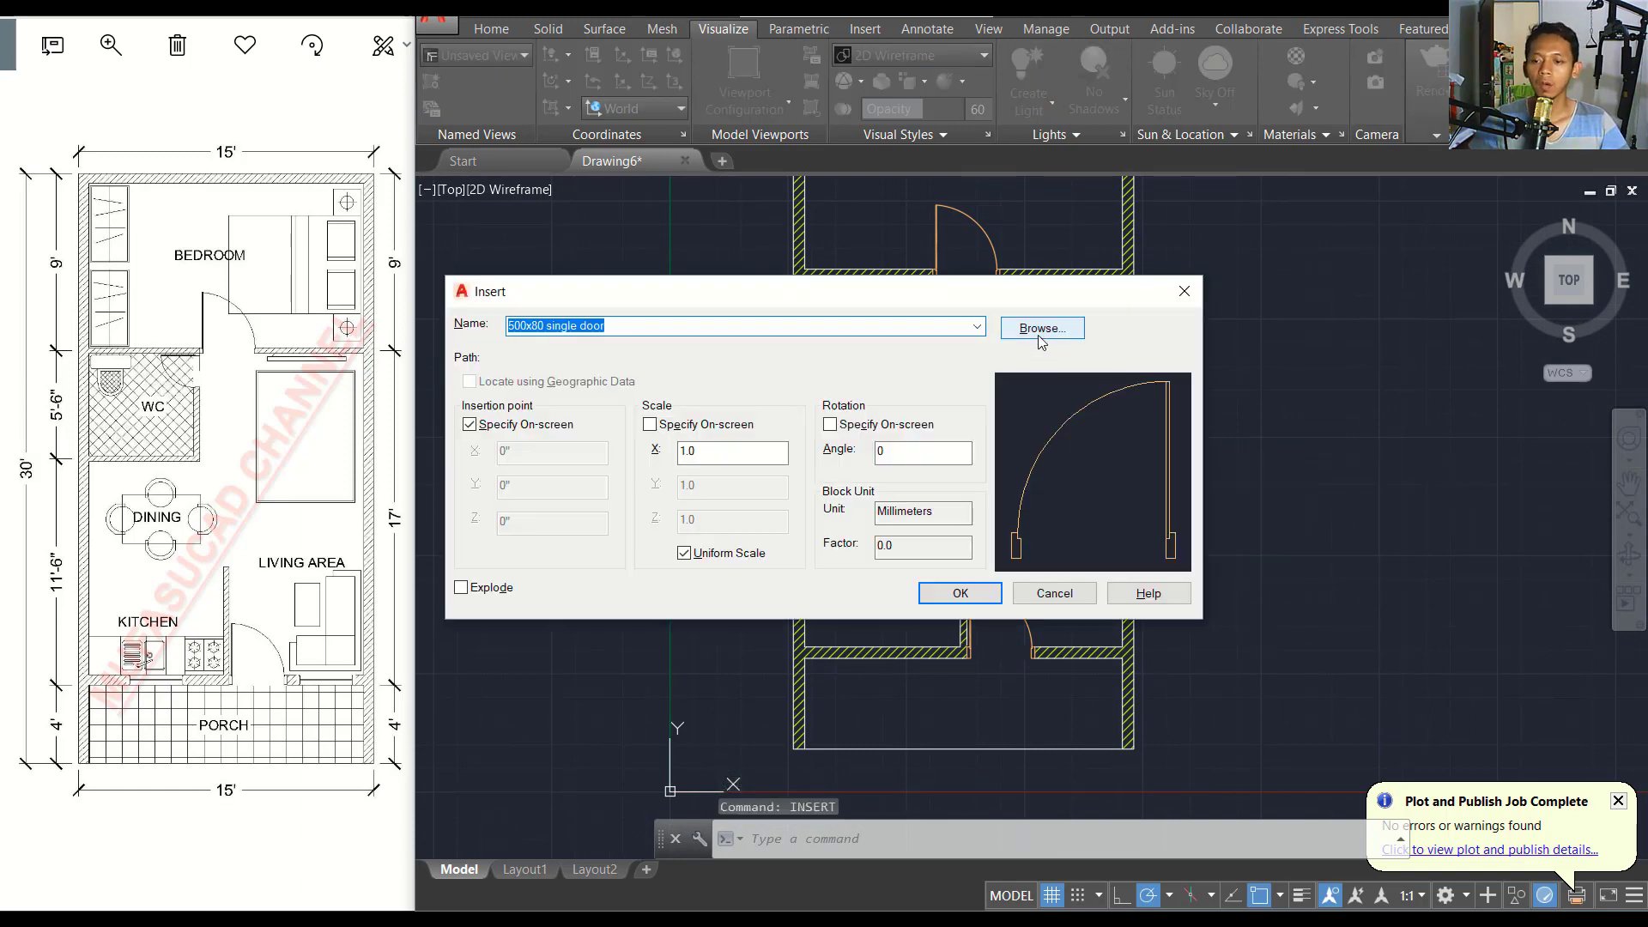
left_click(1041, 334)
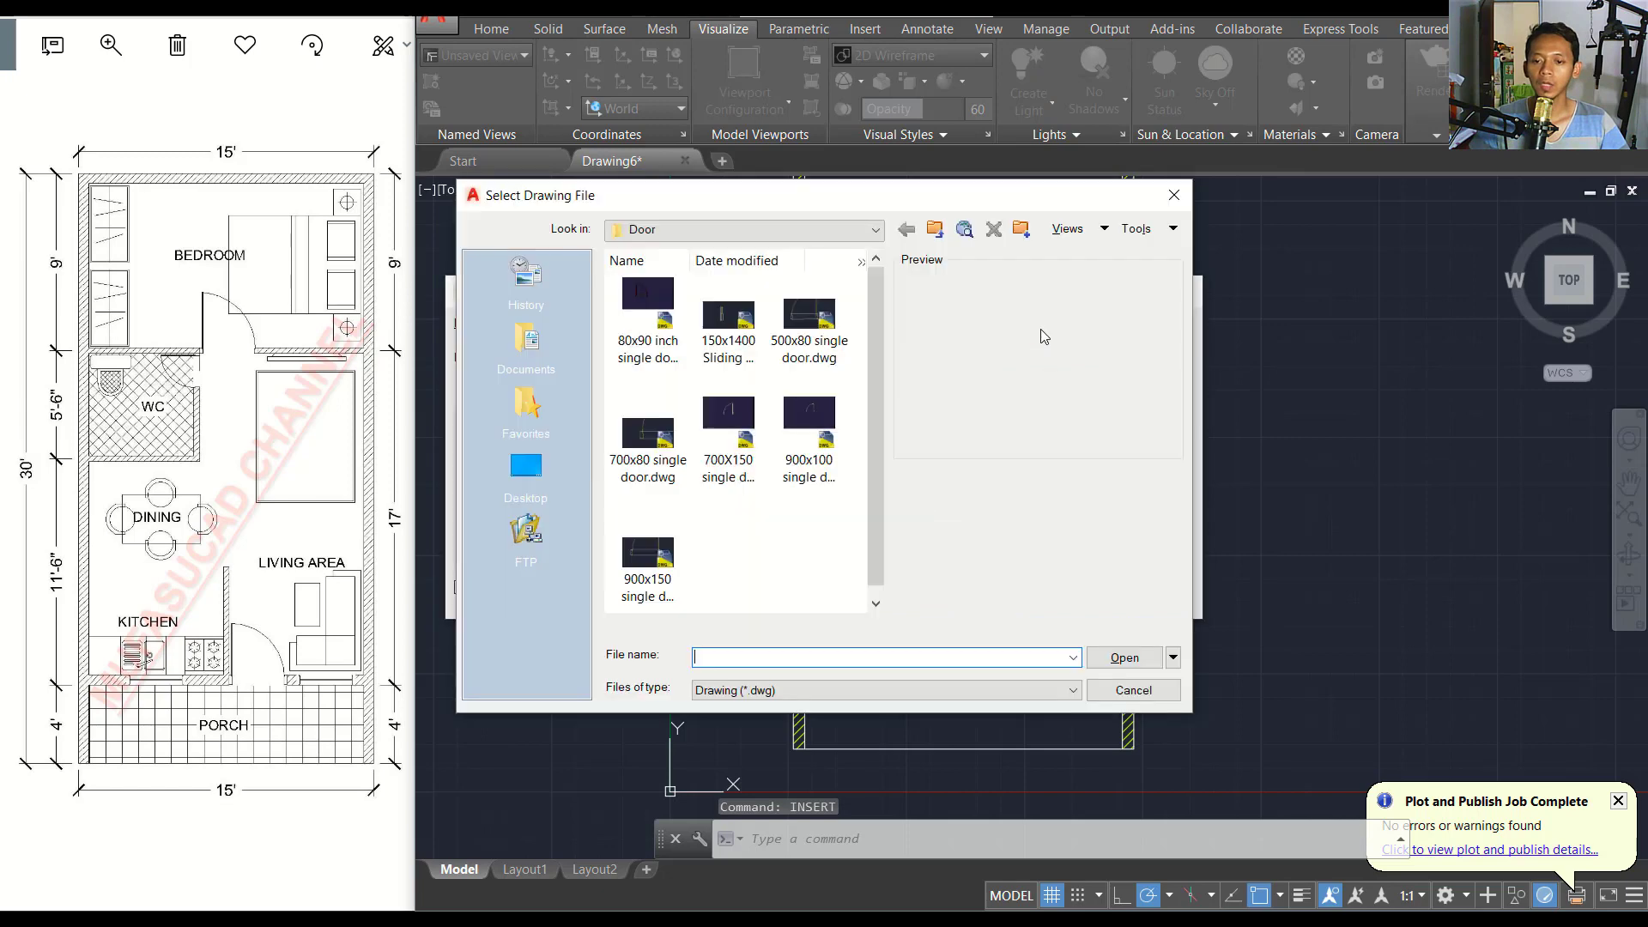
left_click(937, 229)
double_click(810, 559)
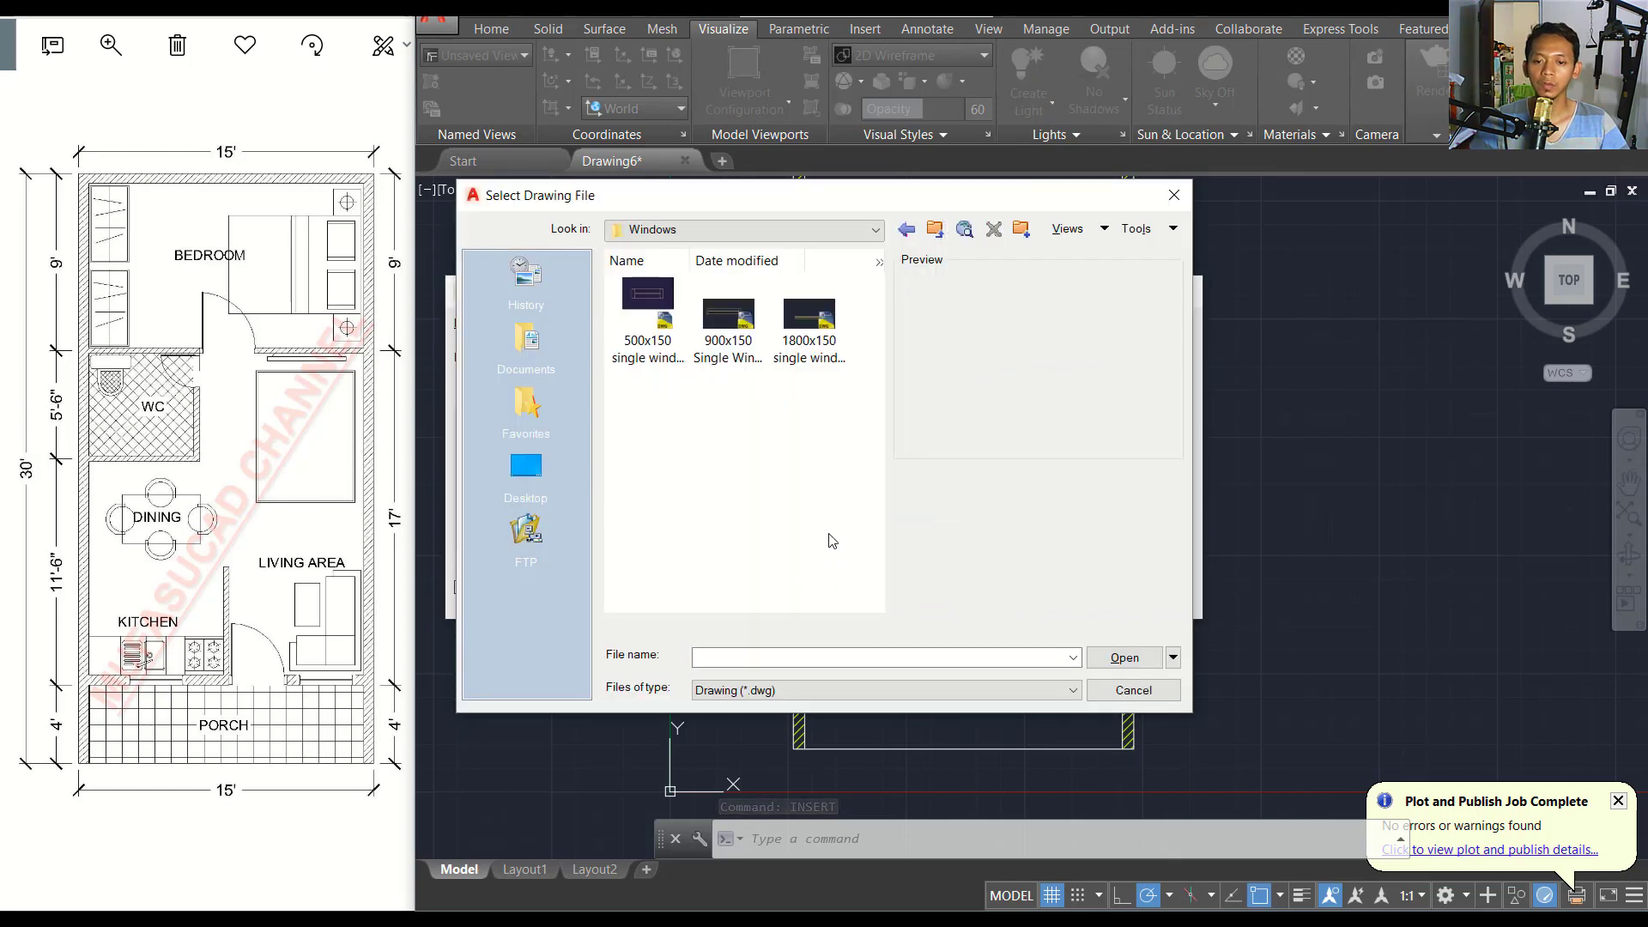
left_click(733, 345)
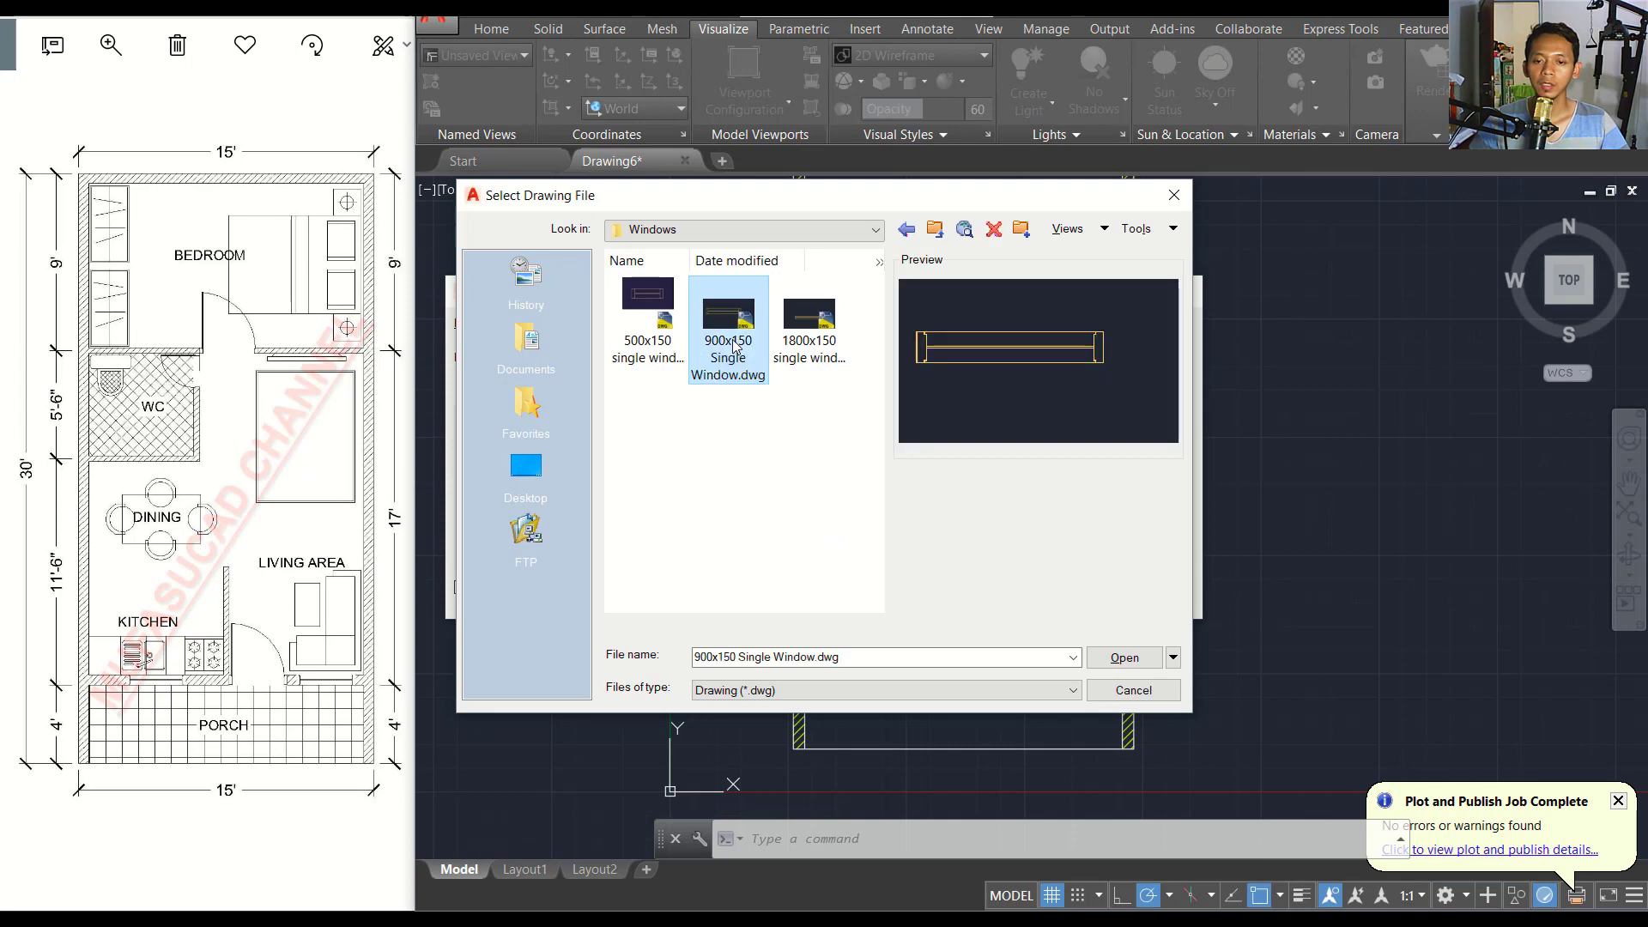
left_click(1122, 663)
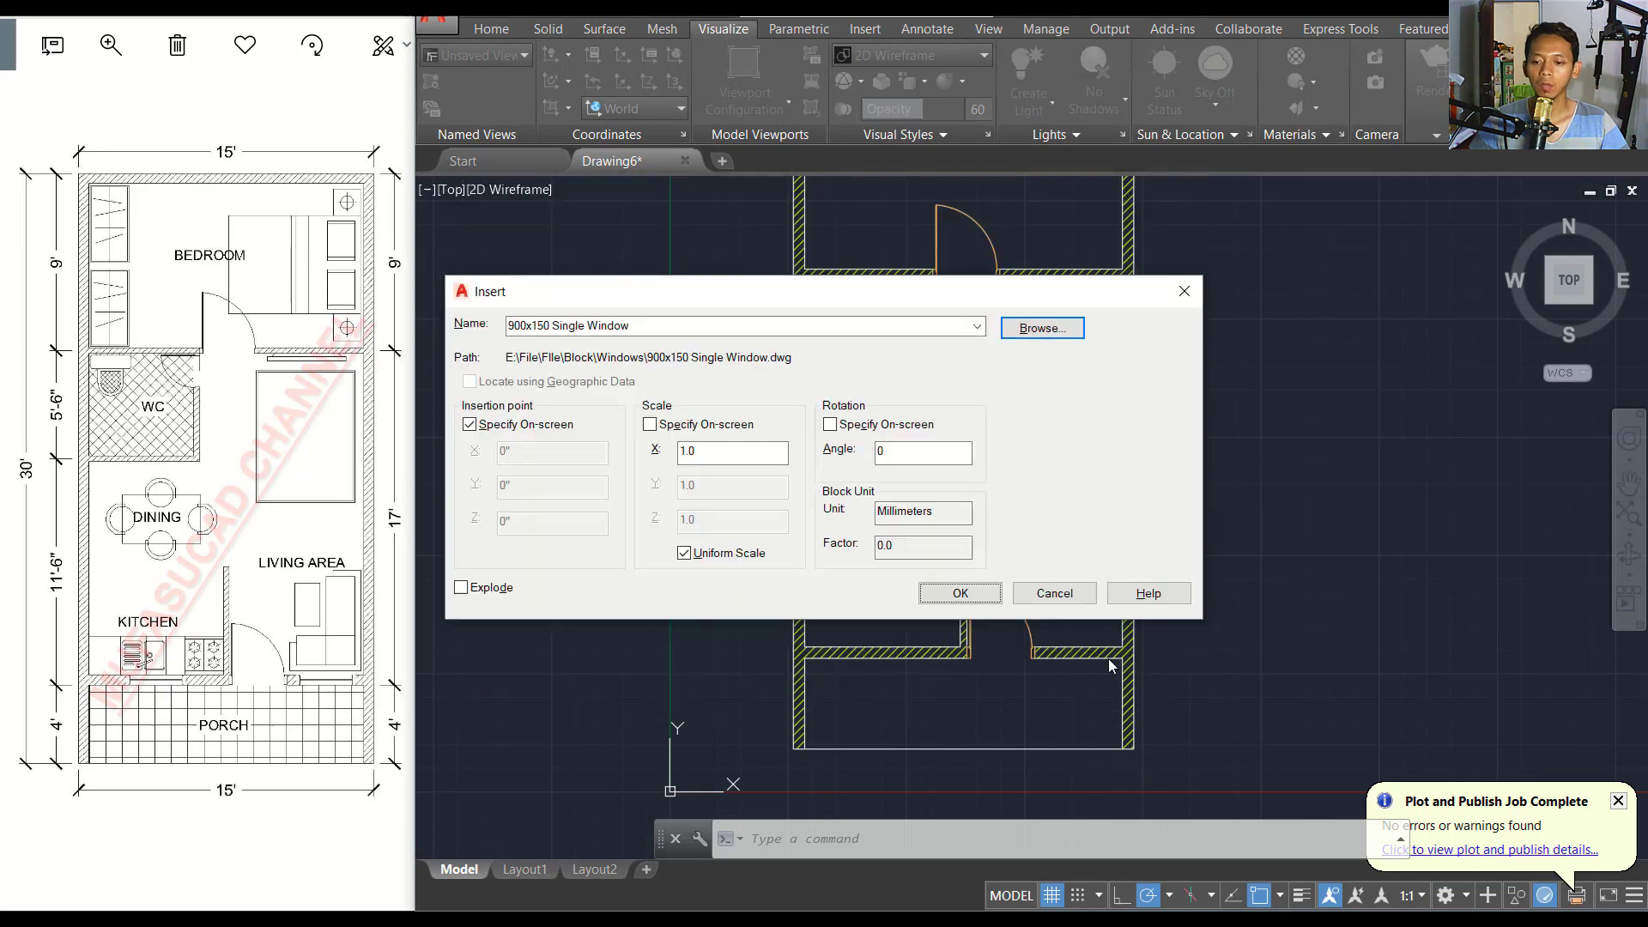
left_click(984, 601)
scroll(876, 670, "up", 10)
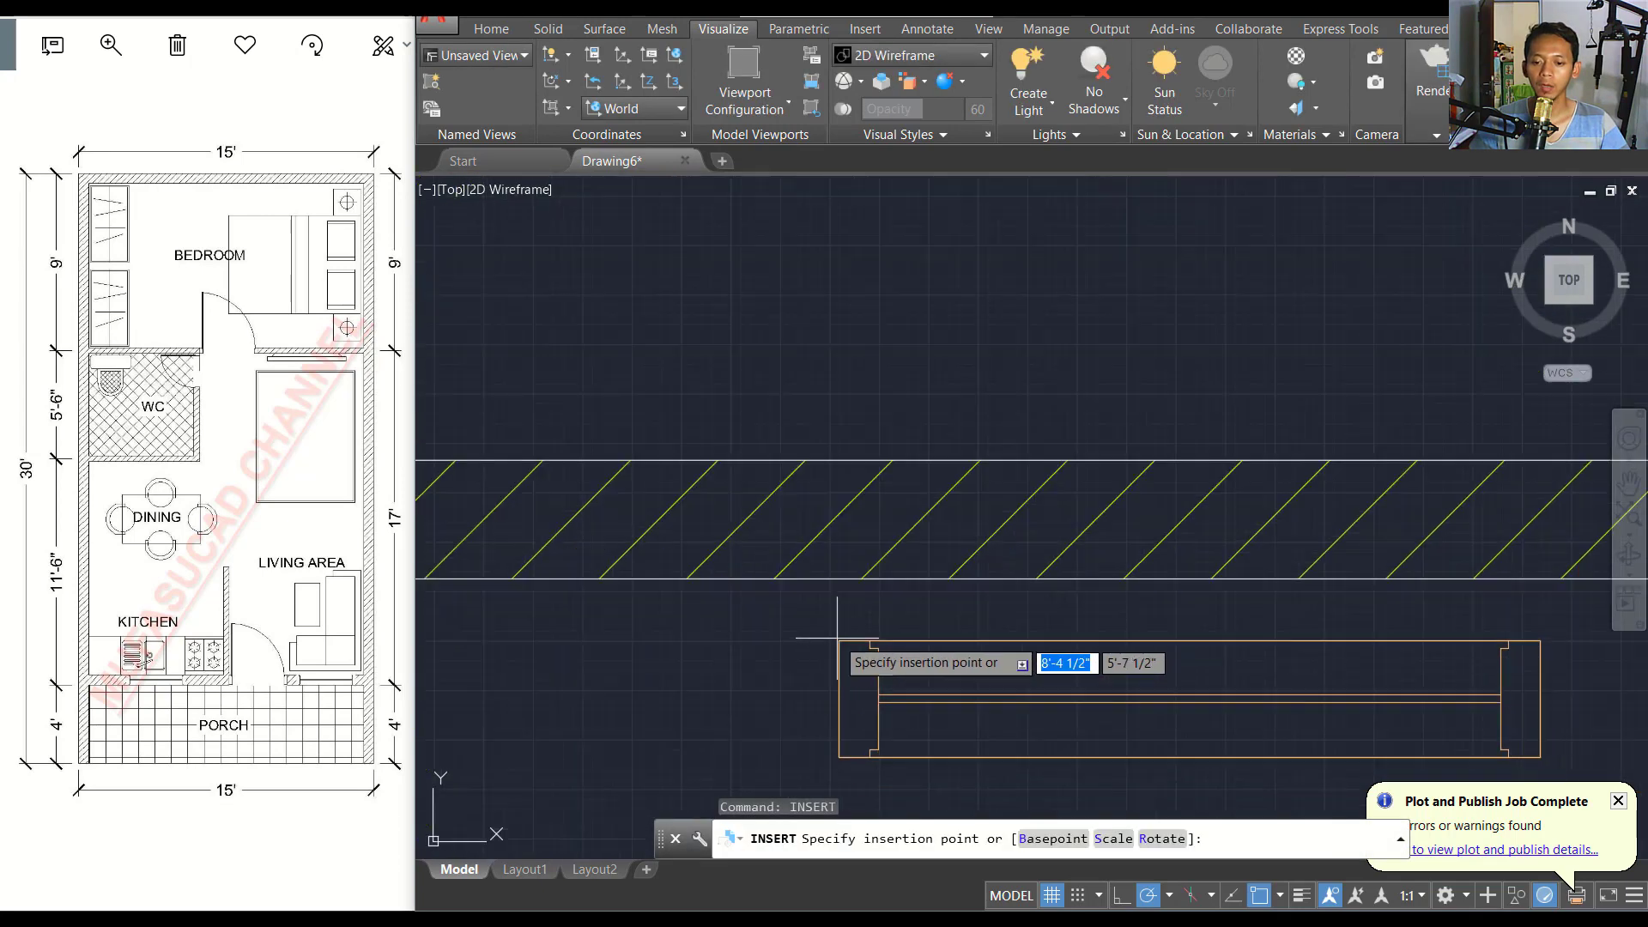
left_click(749, 460)
scroll(1018, 649, "up", 2)
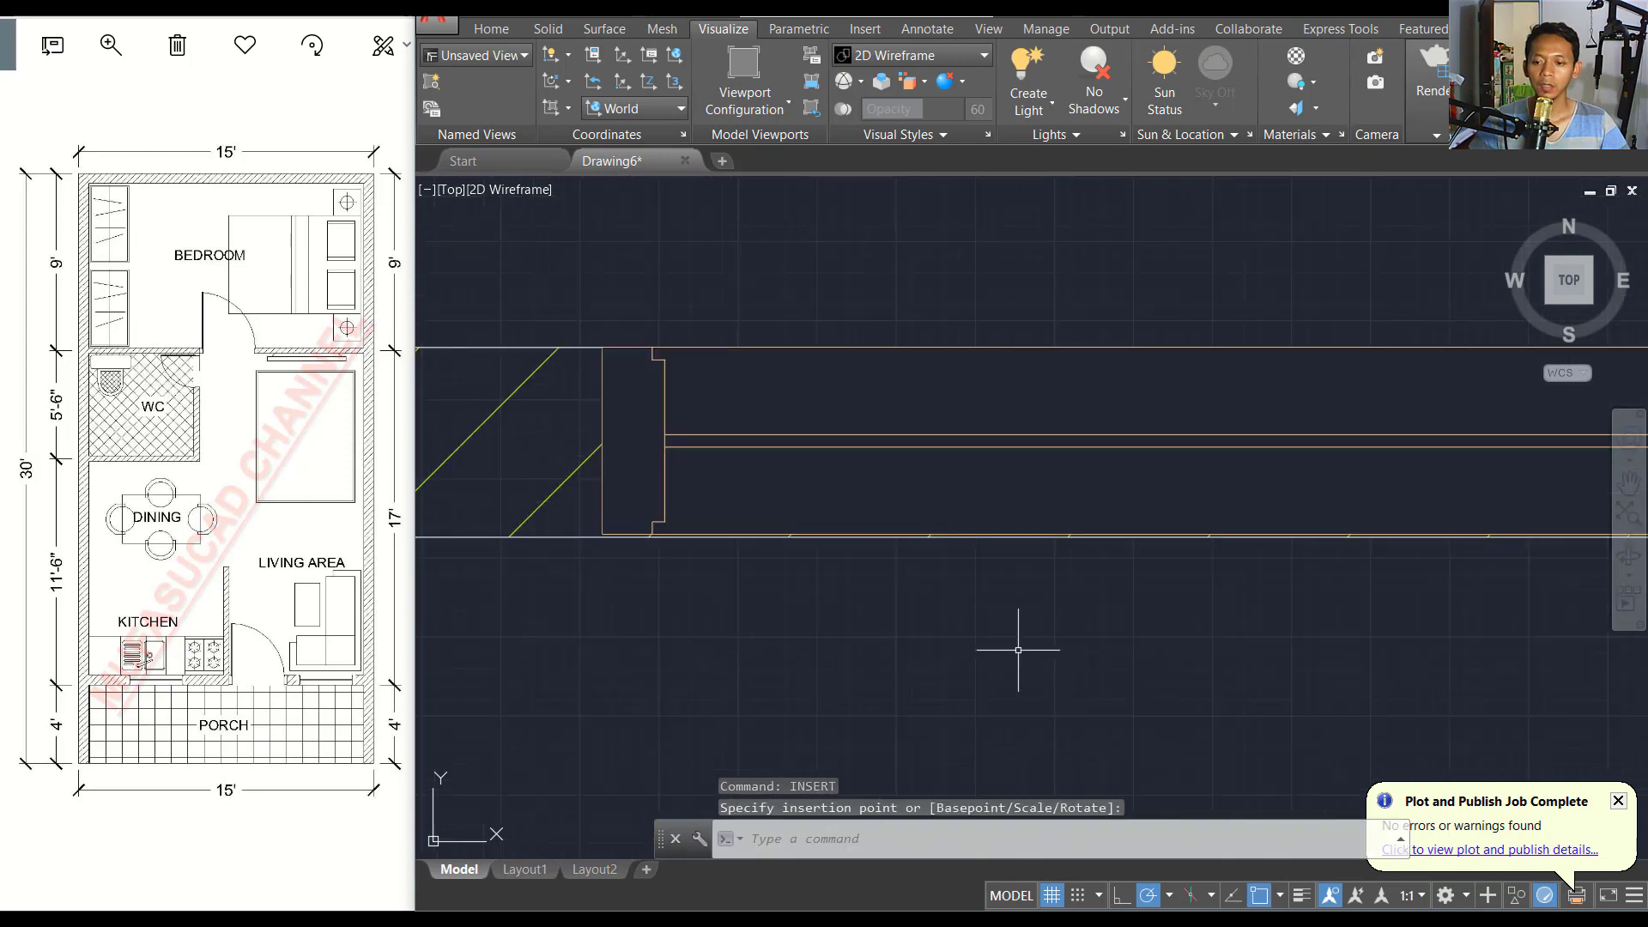
scroll(1018, 650, "down", 2)
middle_click_drag(1000, 635, 929, 598)
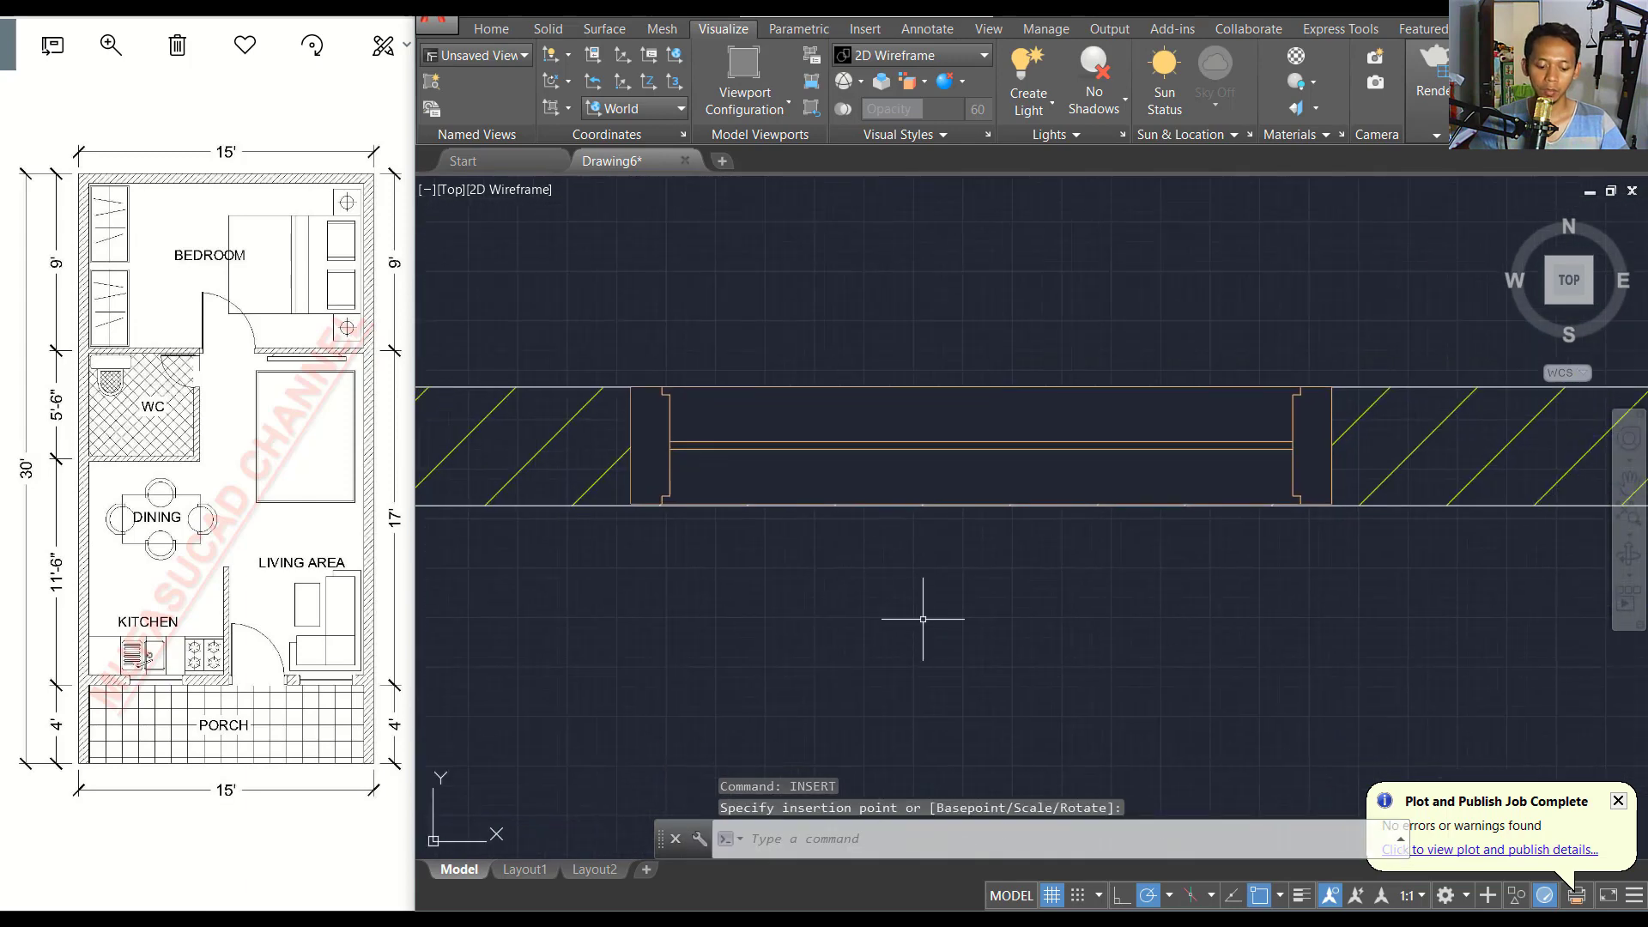
Begin scaling the window by reference, marking its depth as the reference length.
type("sc")
key("Return")
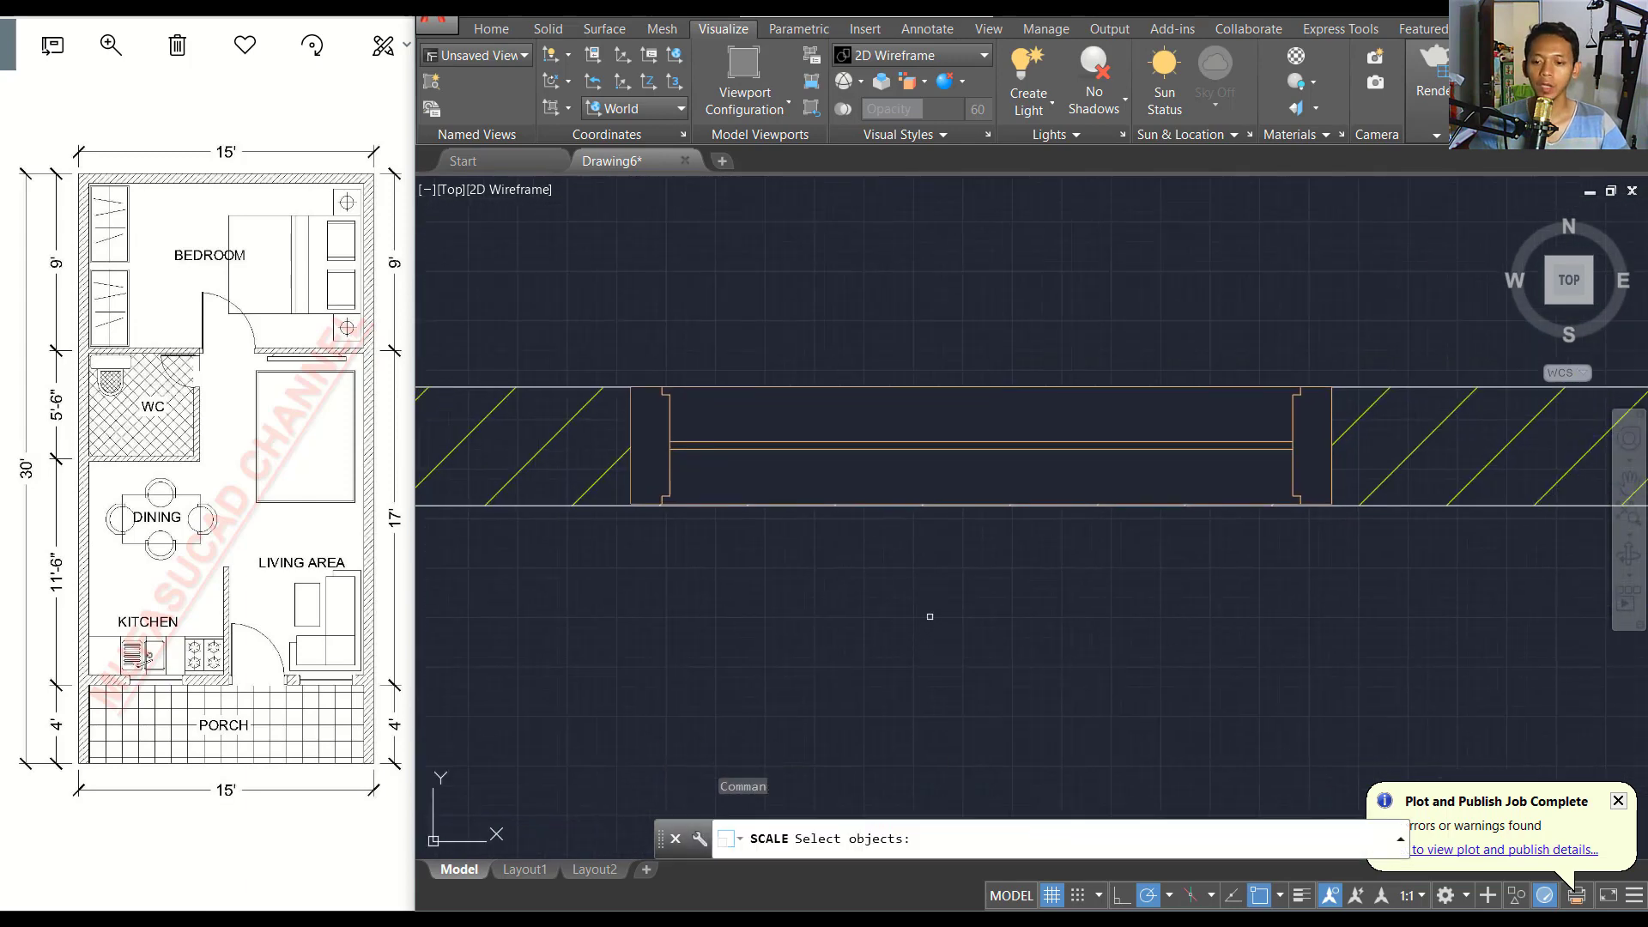
left_click(812, 451)
key("Return")
scroll(605, 399, "up", 3)
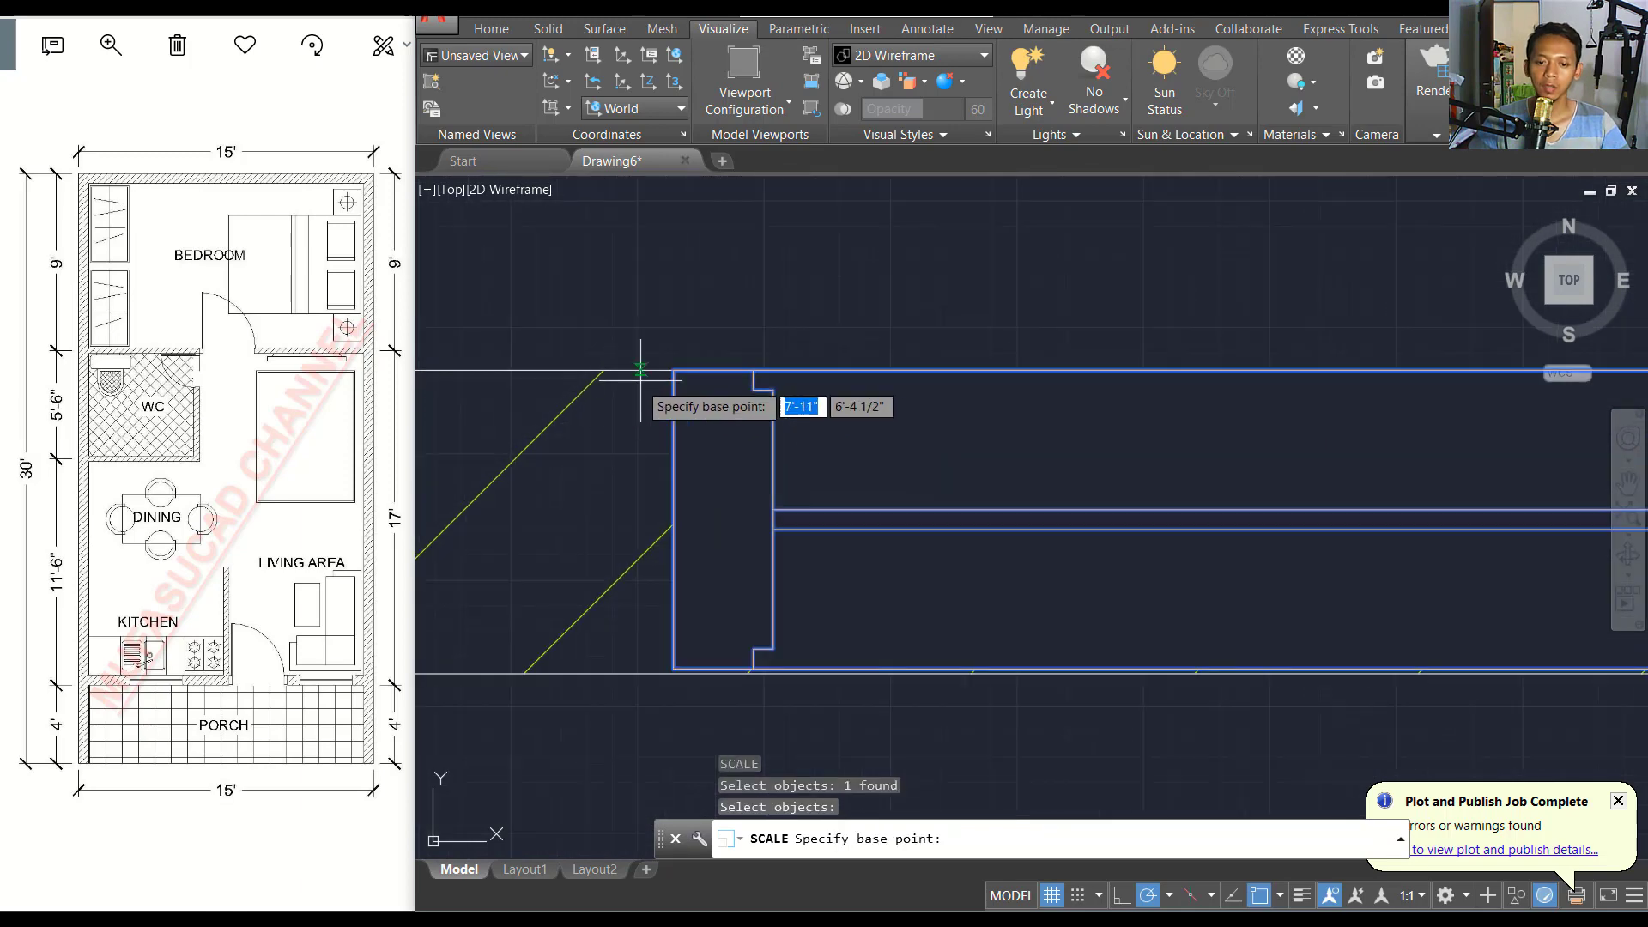
left_click(673, 371)
type("r")
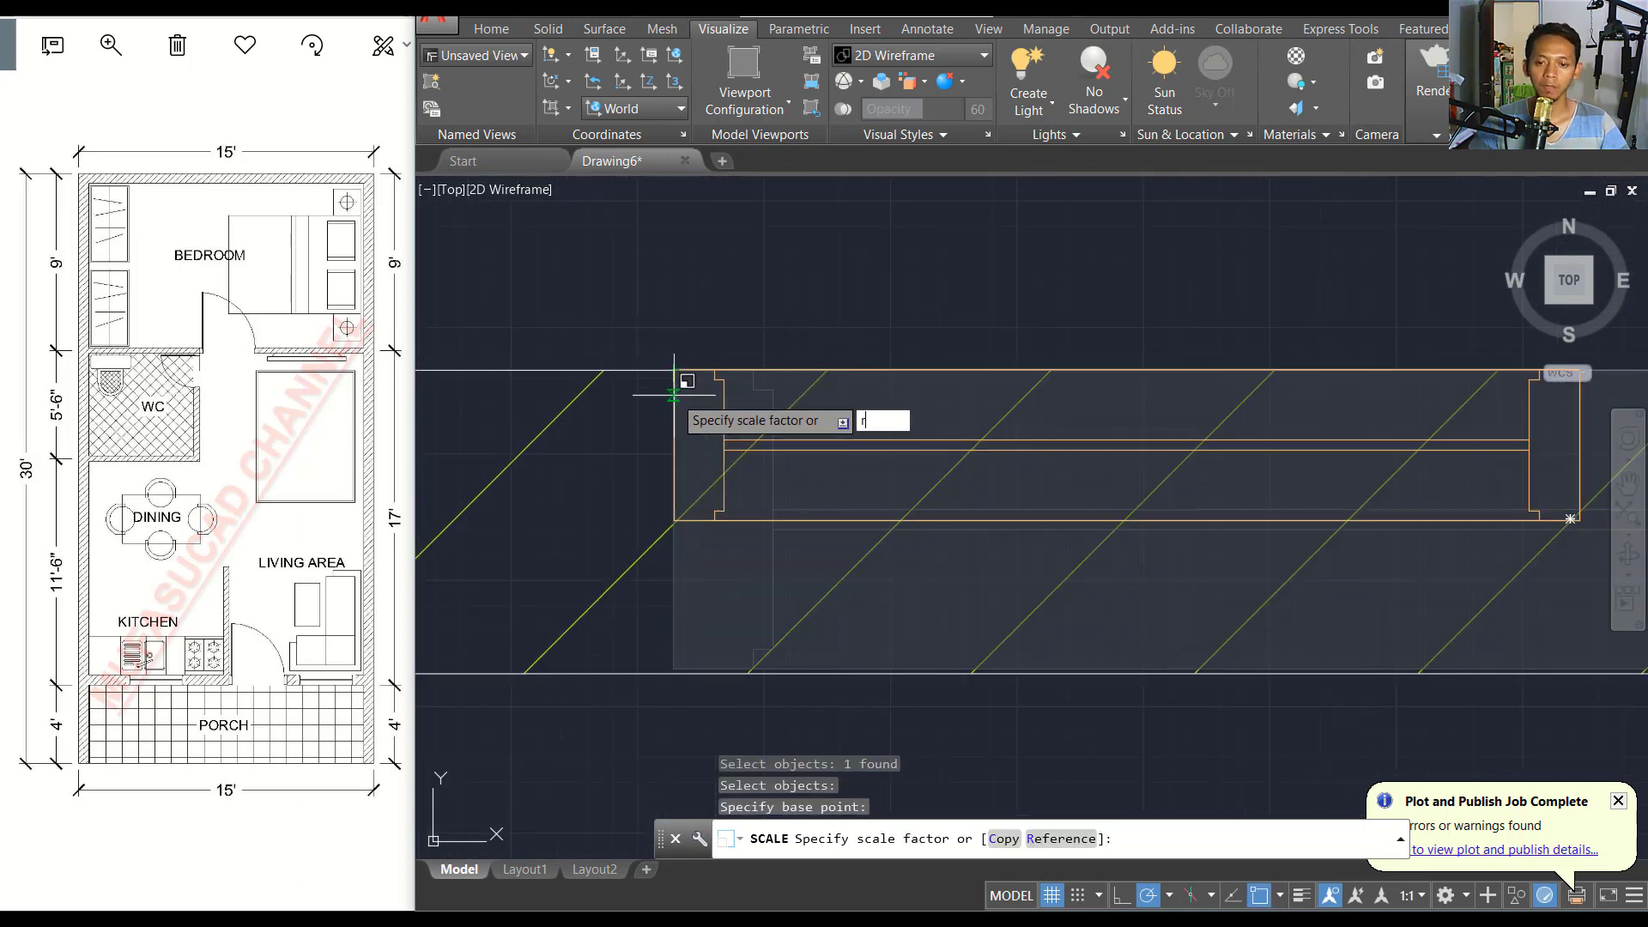
key("Return")
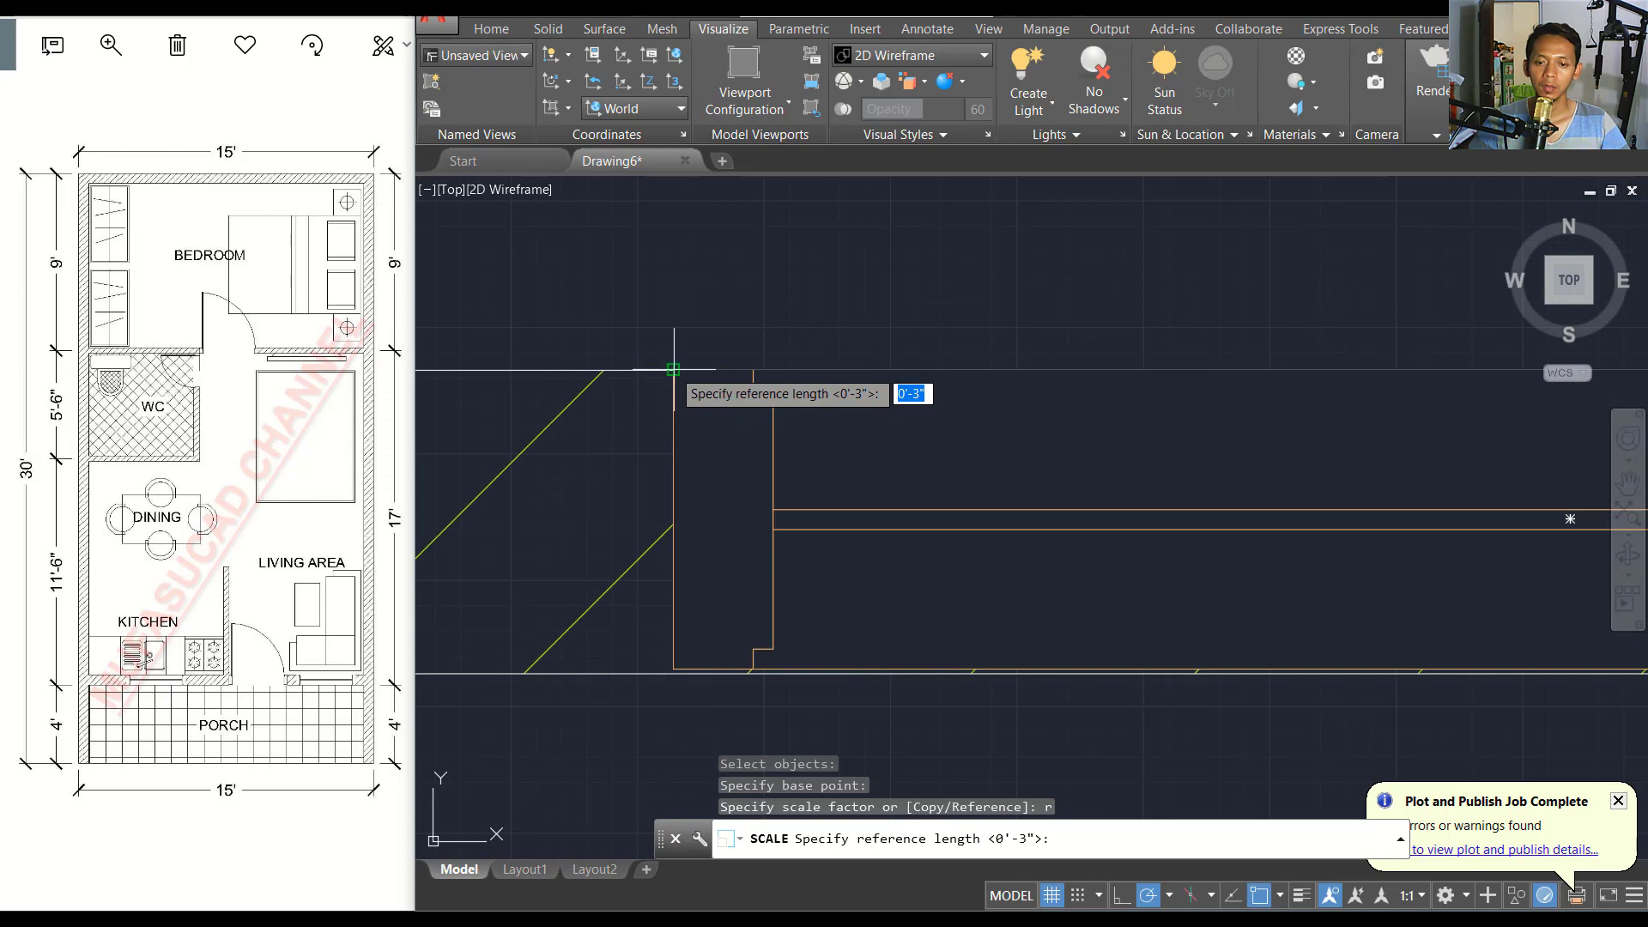
left_click(673, 371)
left_click(676, 675)
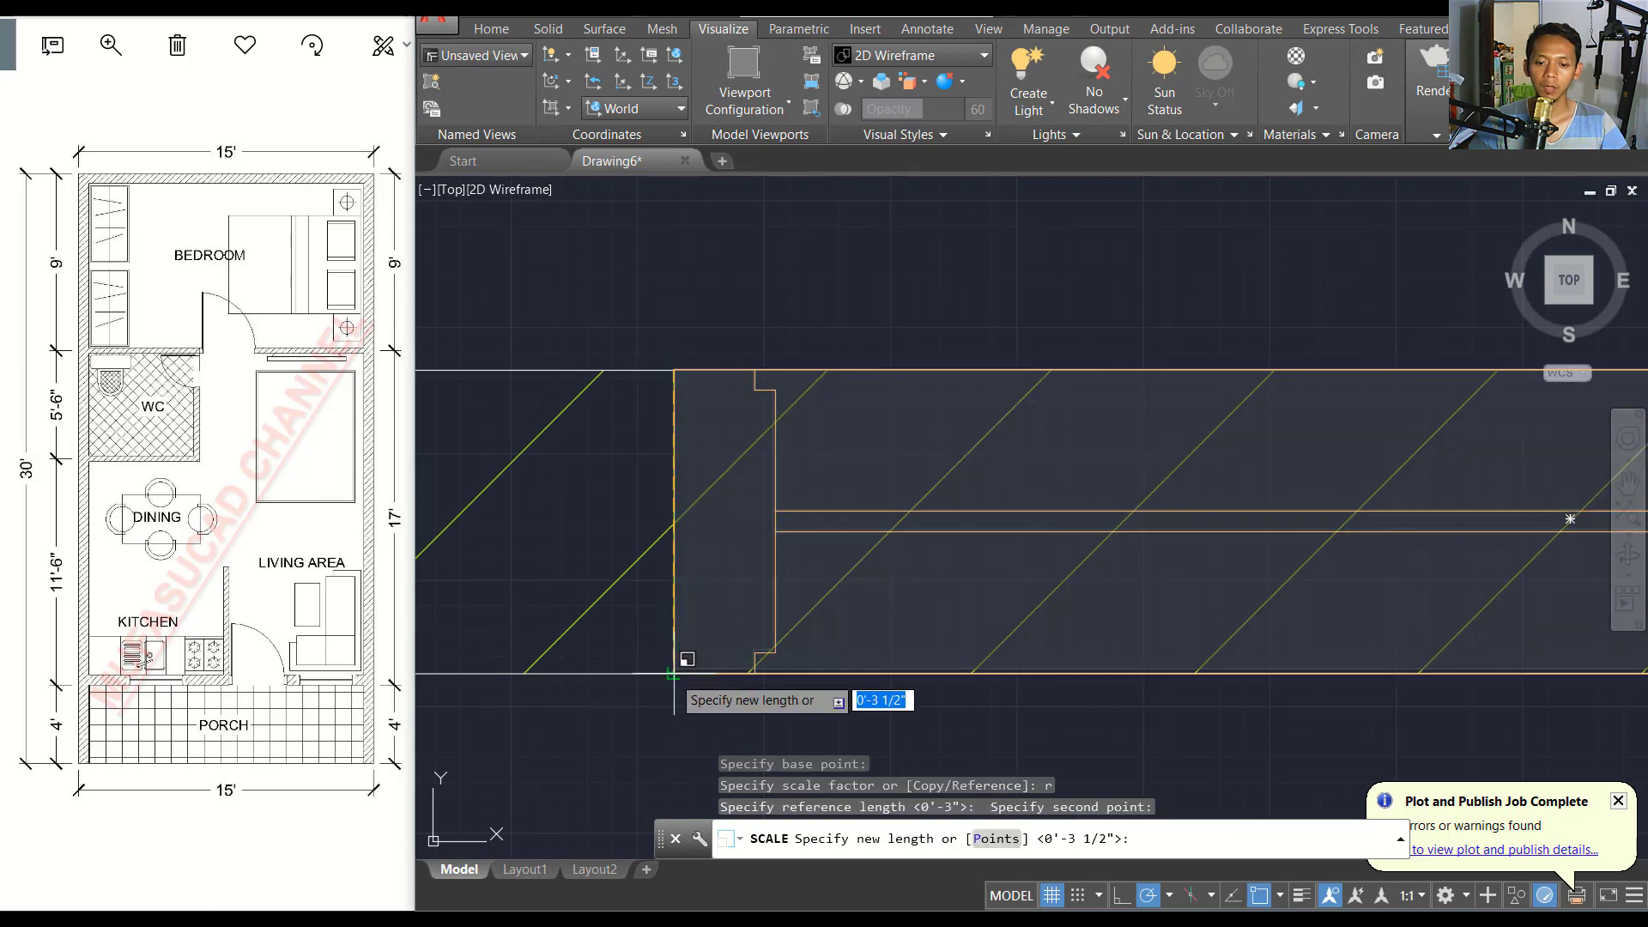
Apply the new window depth, then move the window temporarily above the wall.
key("Return")
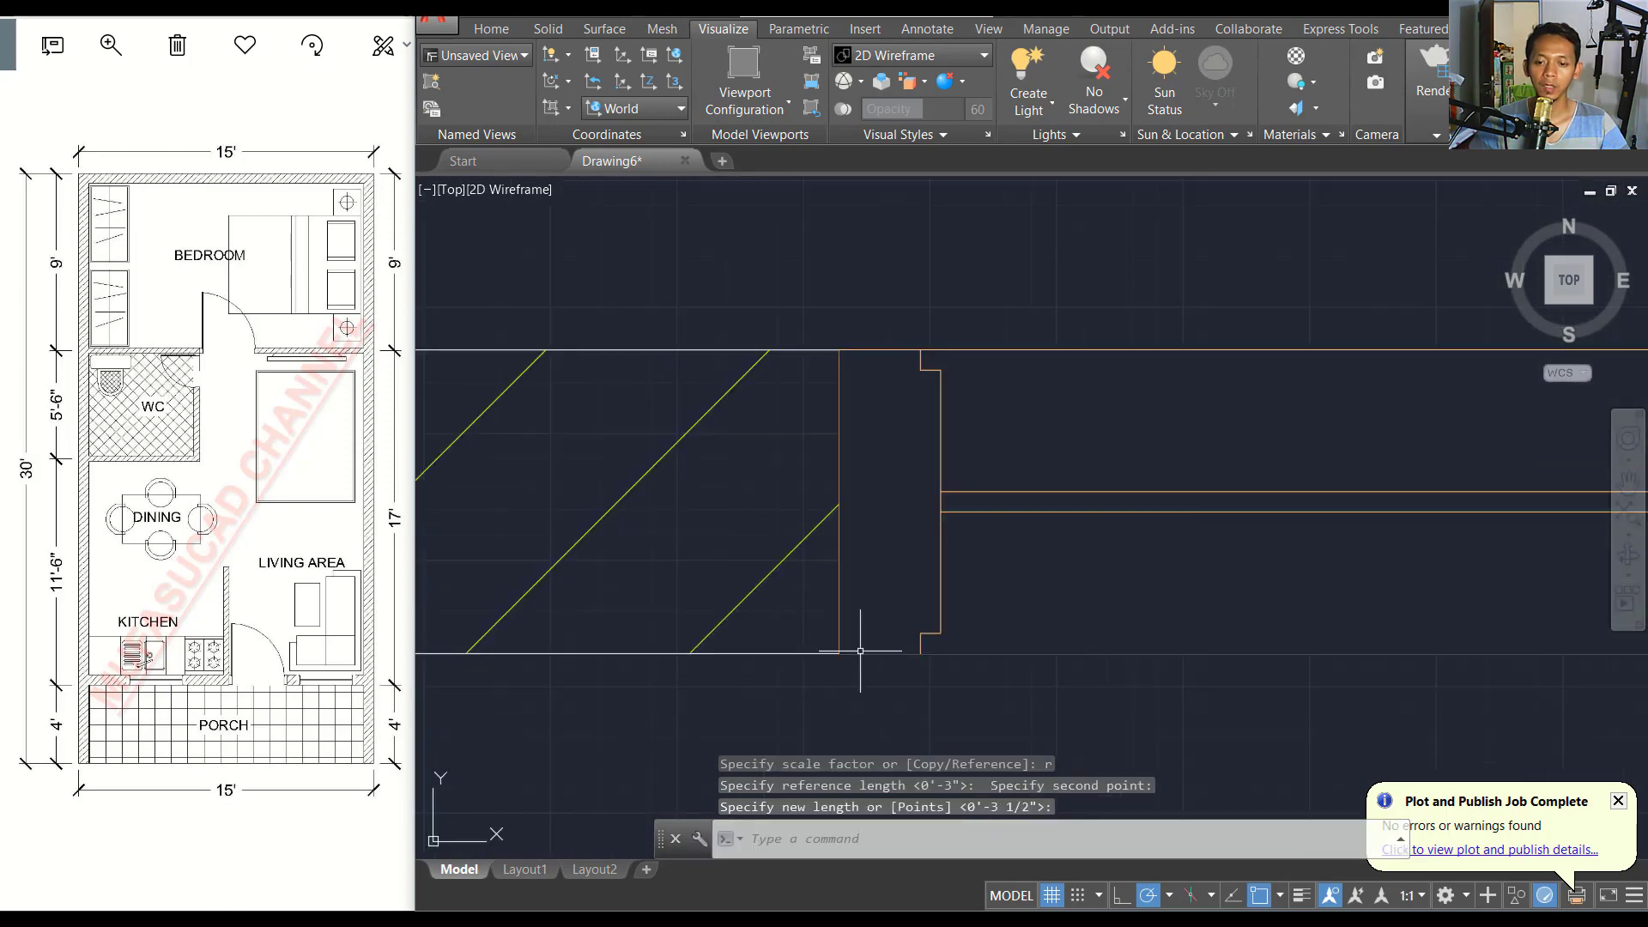
scroll(858, 653, "down", 2)
scroll(975, 663, "down", 1)
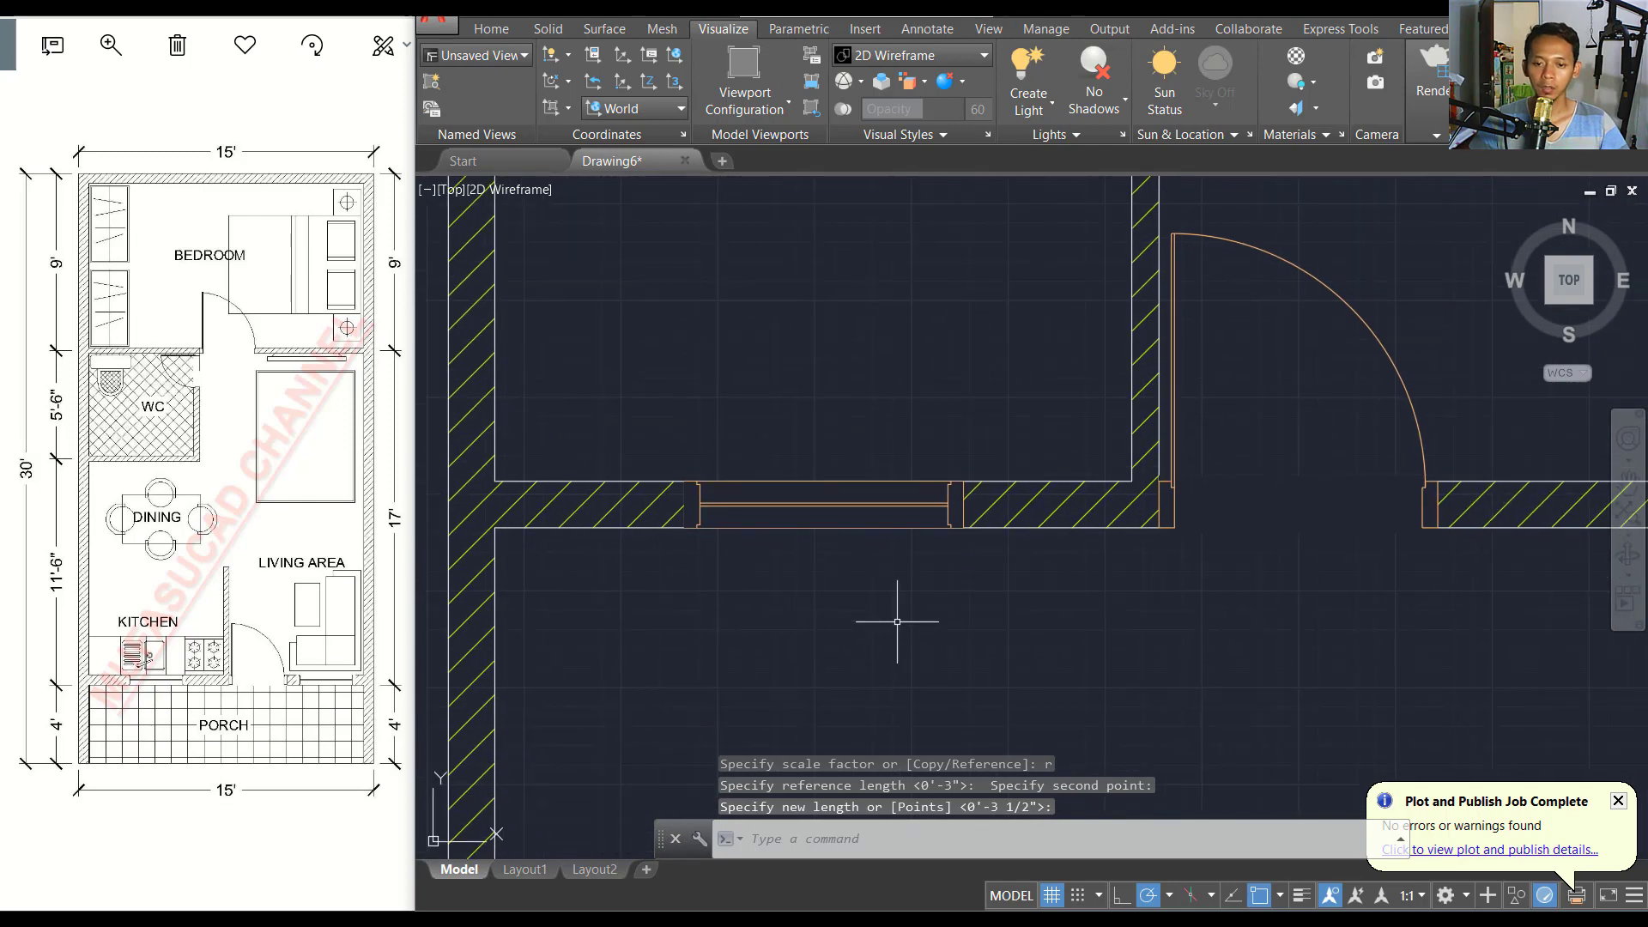
type("m")
key("Return")
left_click(846, 505)
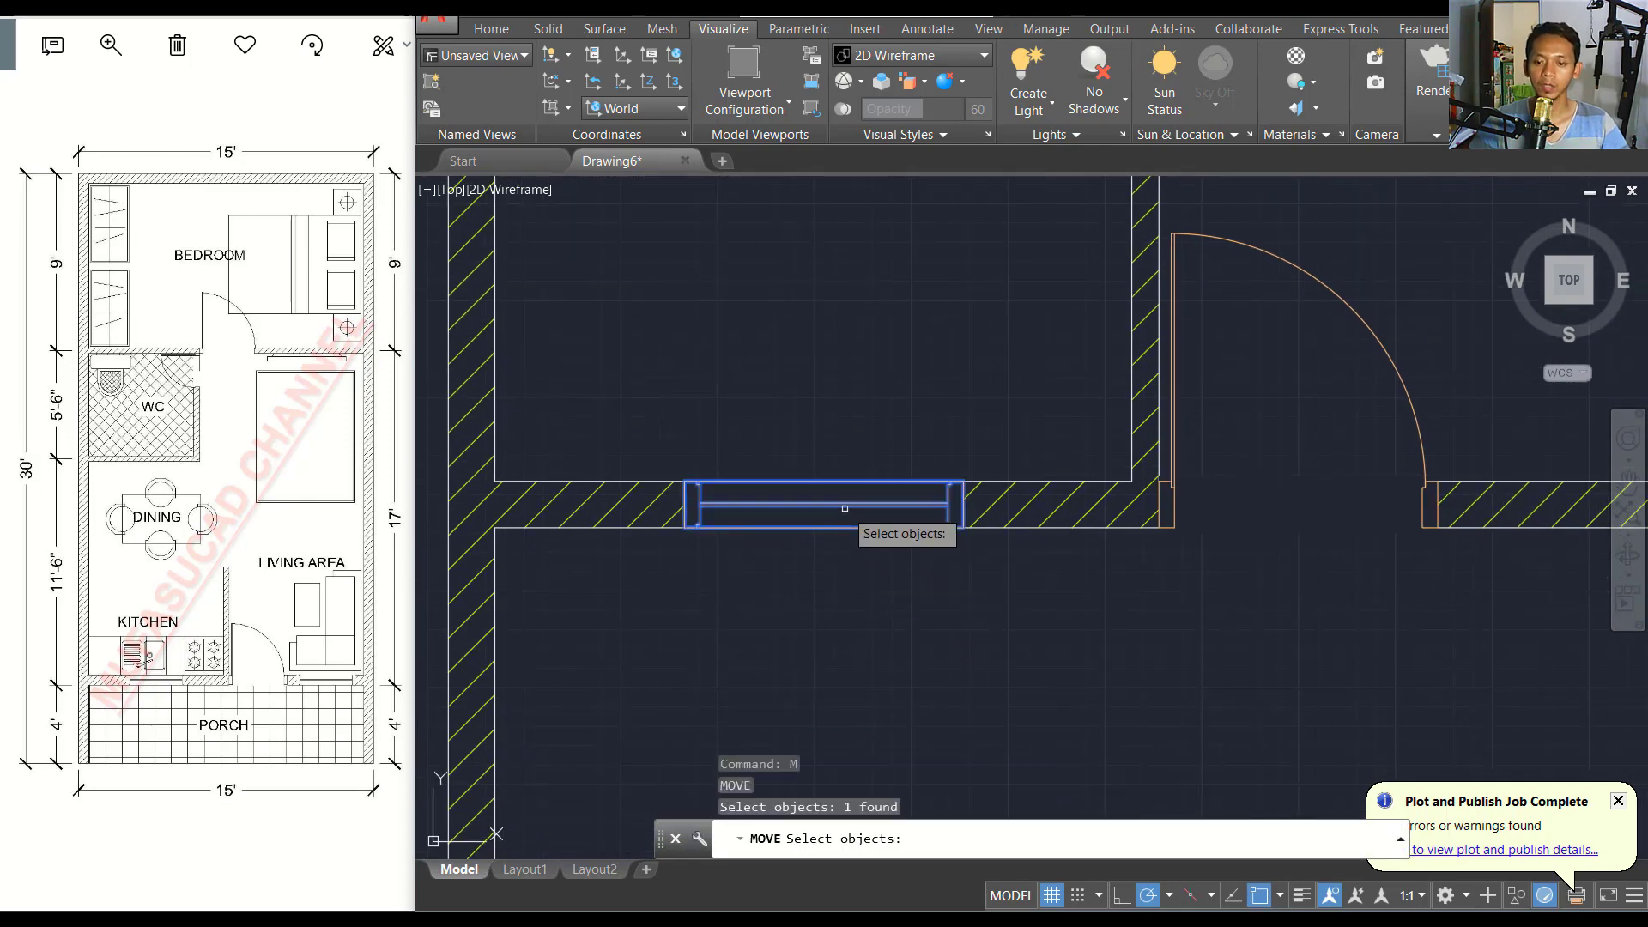
key("Return")
left_click(875, 600)
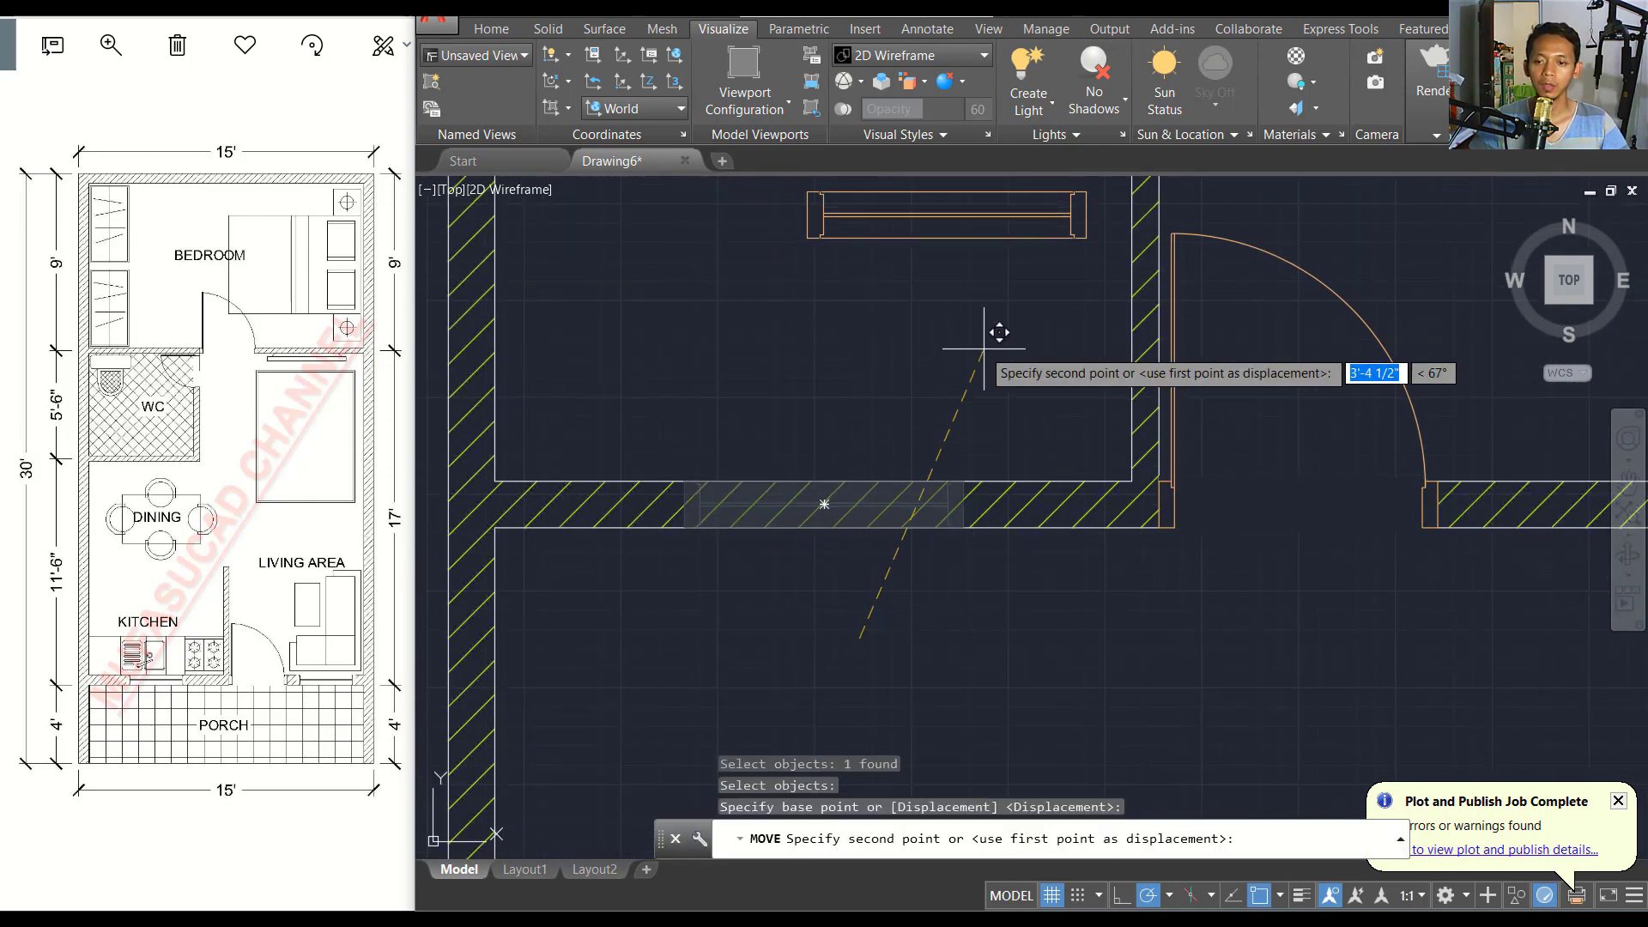
left_click(978, 369)
Move the window by its midpoint so it sits centred in the wall opening.
type("m")
key("Return")
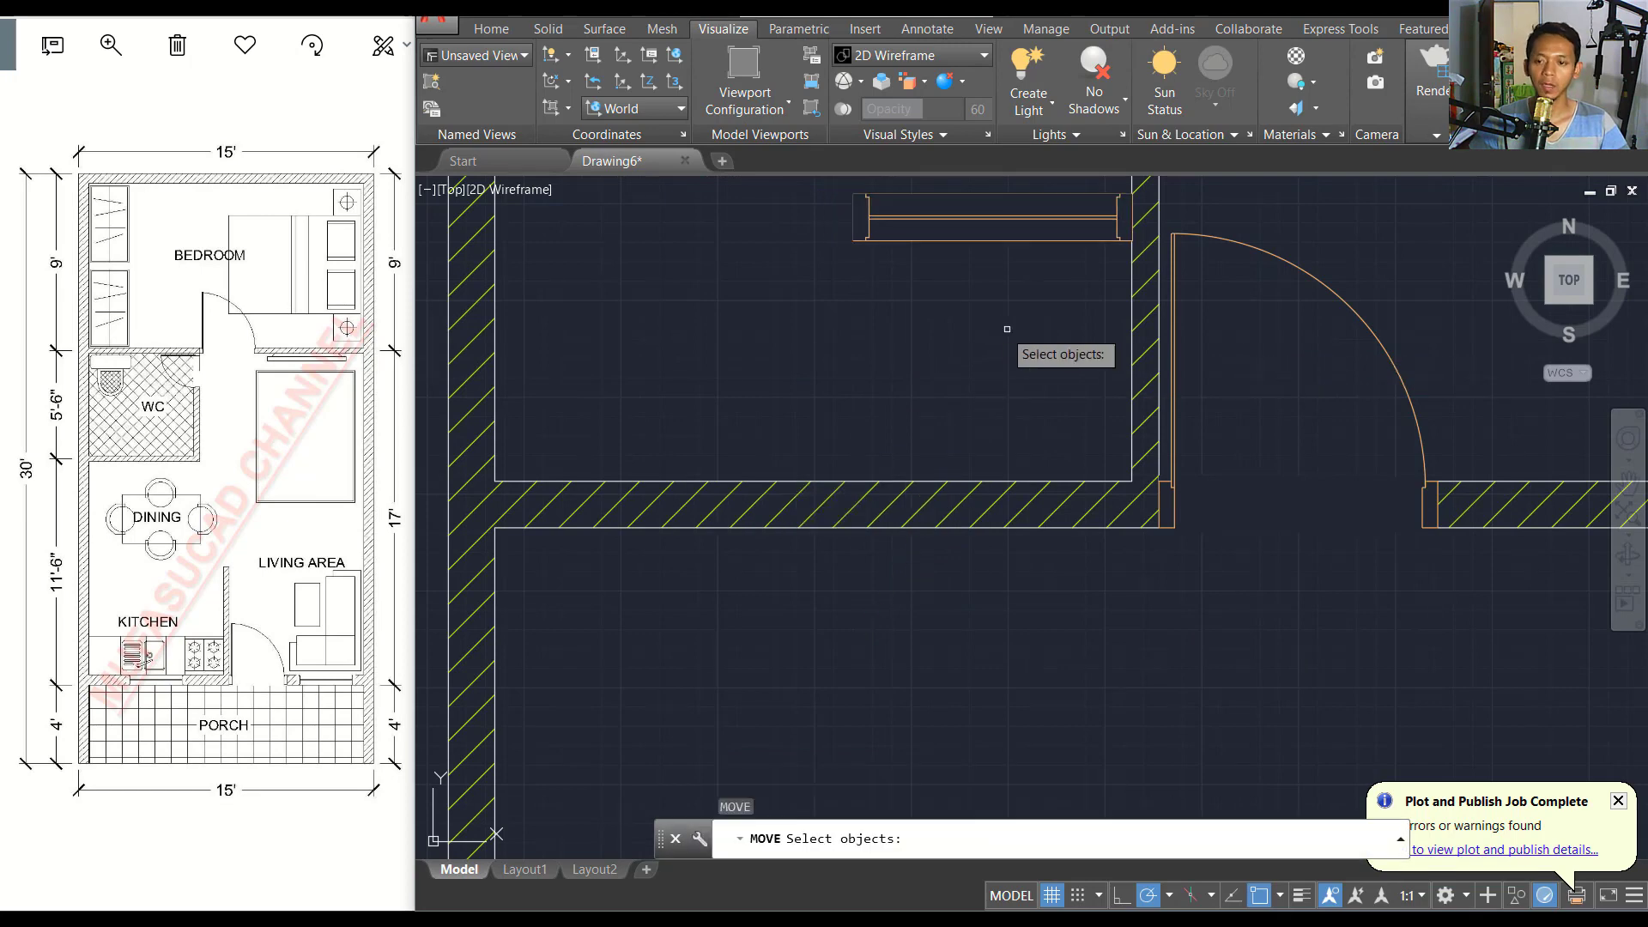
left_click(1019, 329)
left_click(961, 221)
key("Return")
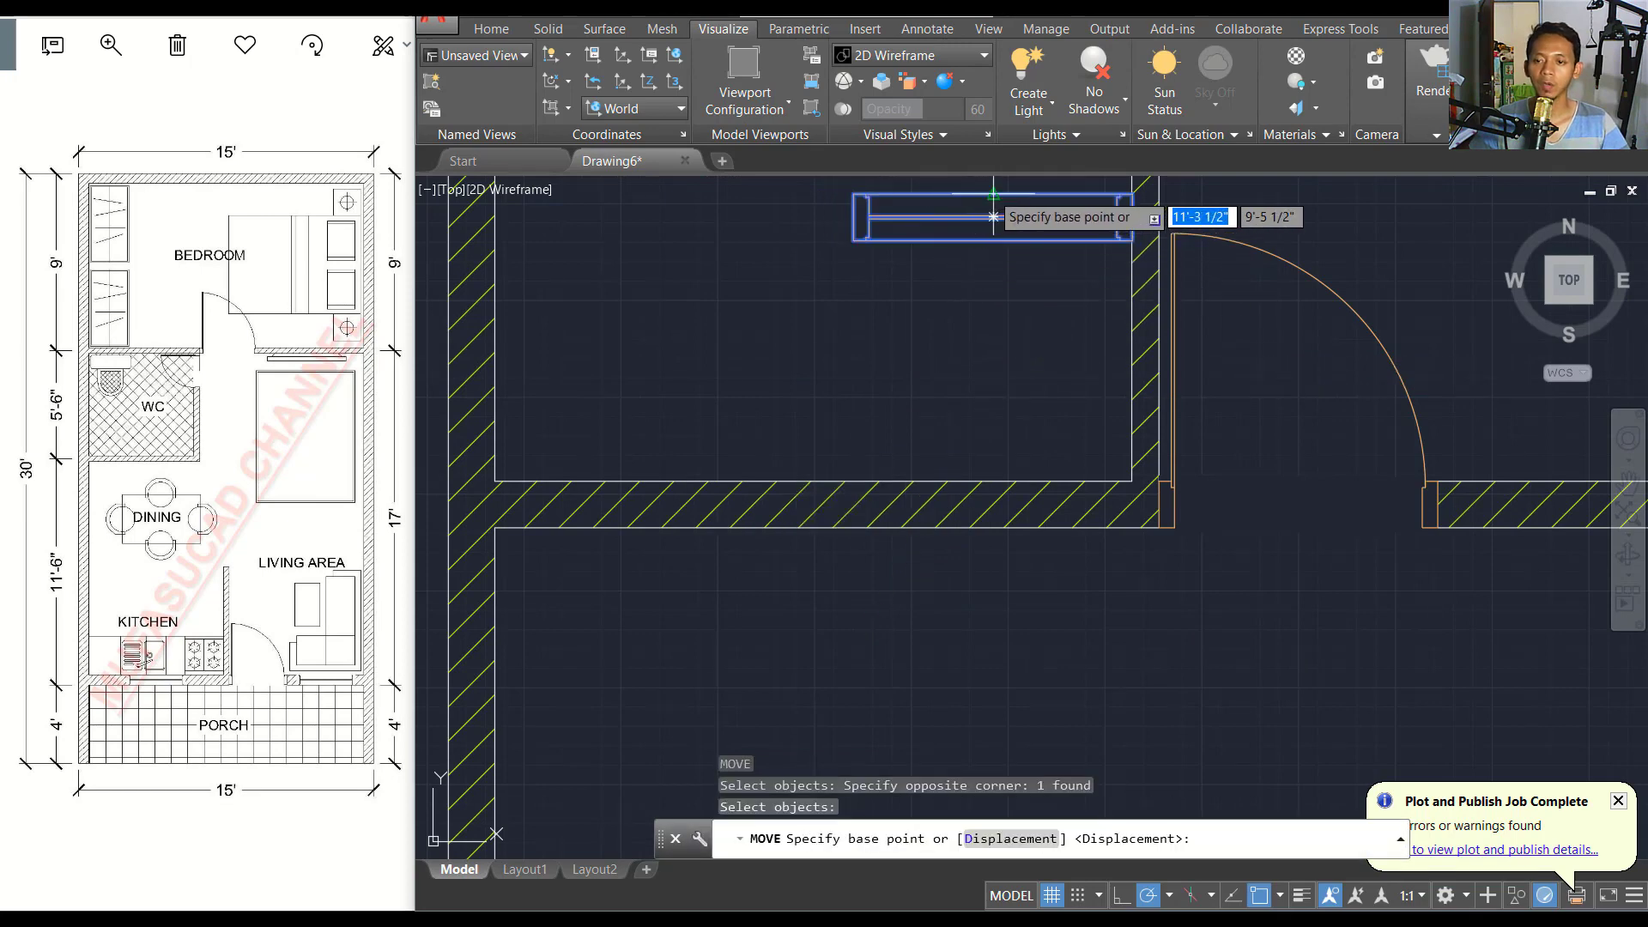
left_click(993, 216)
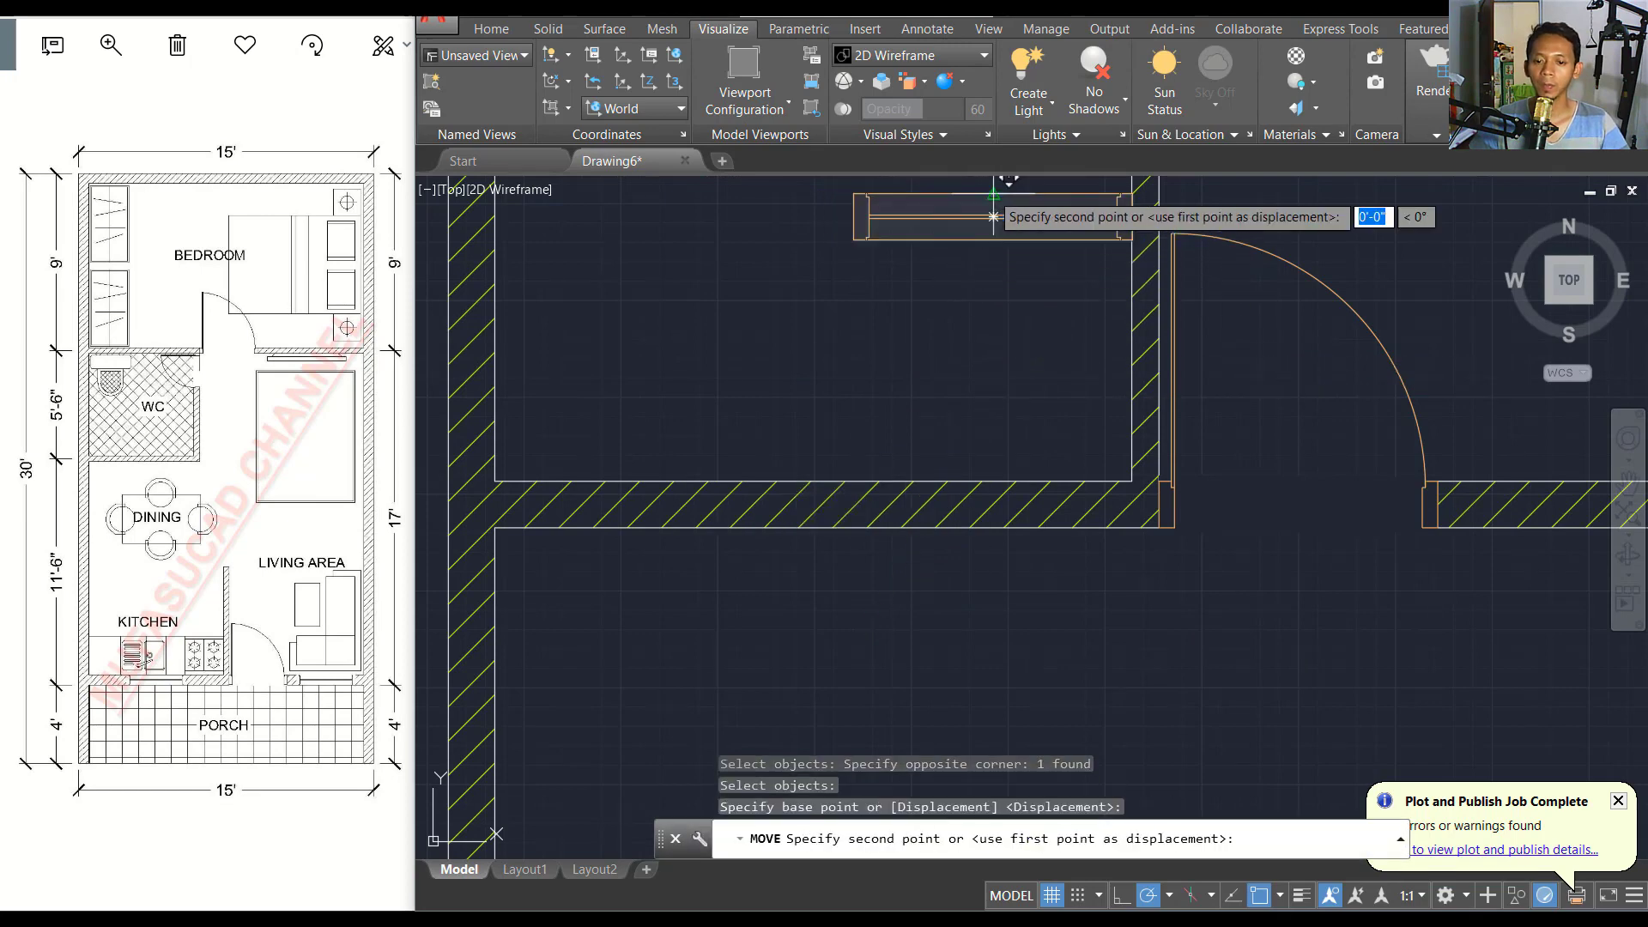
left_click(814, 480)
middle_click_drag(912, 397, 836, 343)
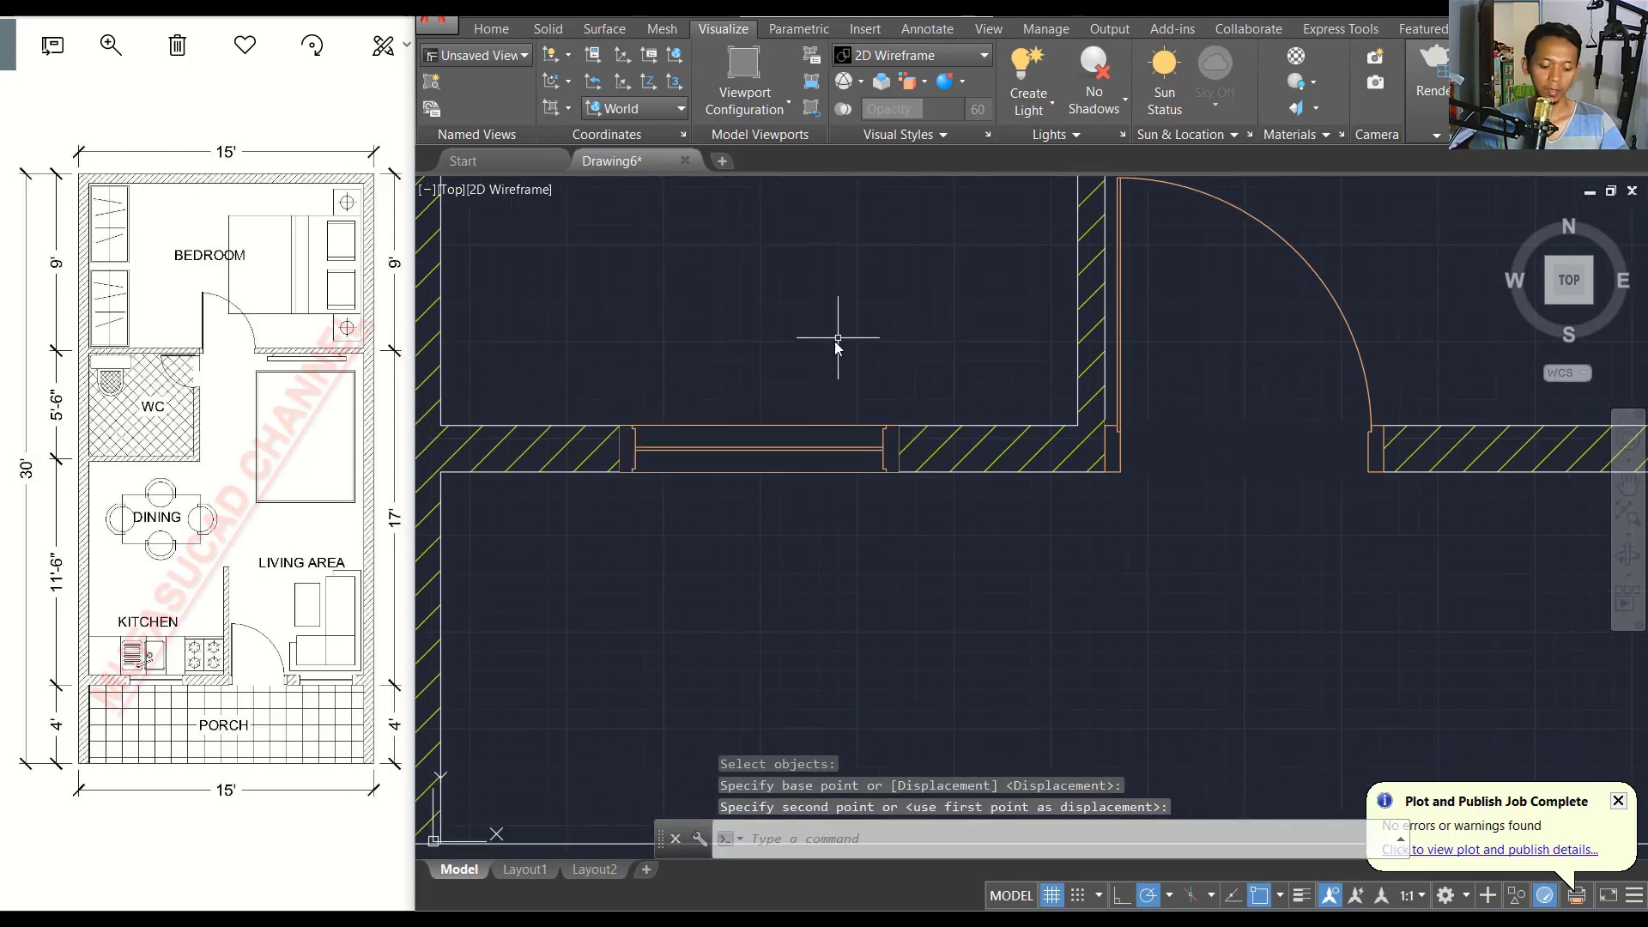
Copy the window into the opening beside the lower door, centred with m2p.
type("ct o")
key("Return")
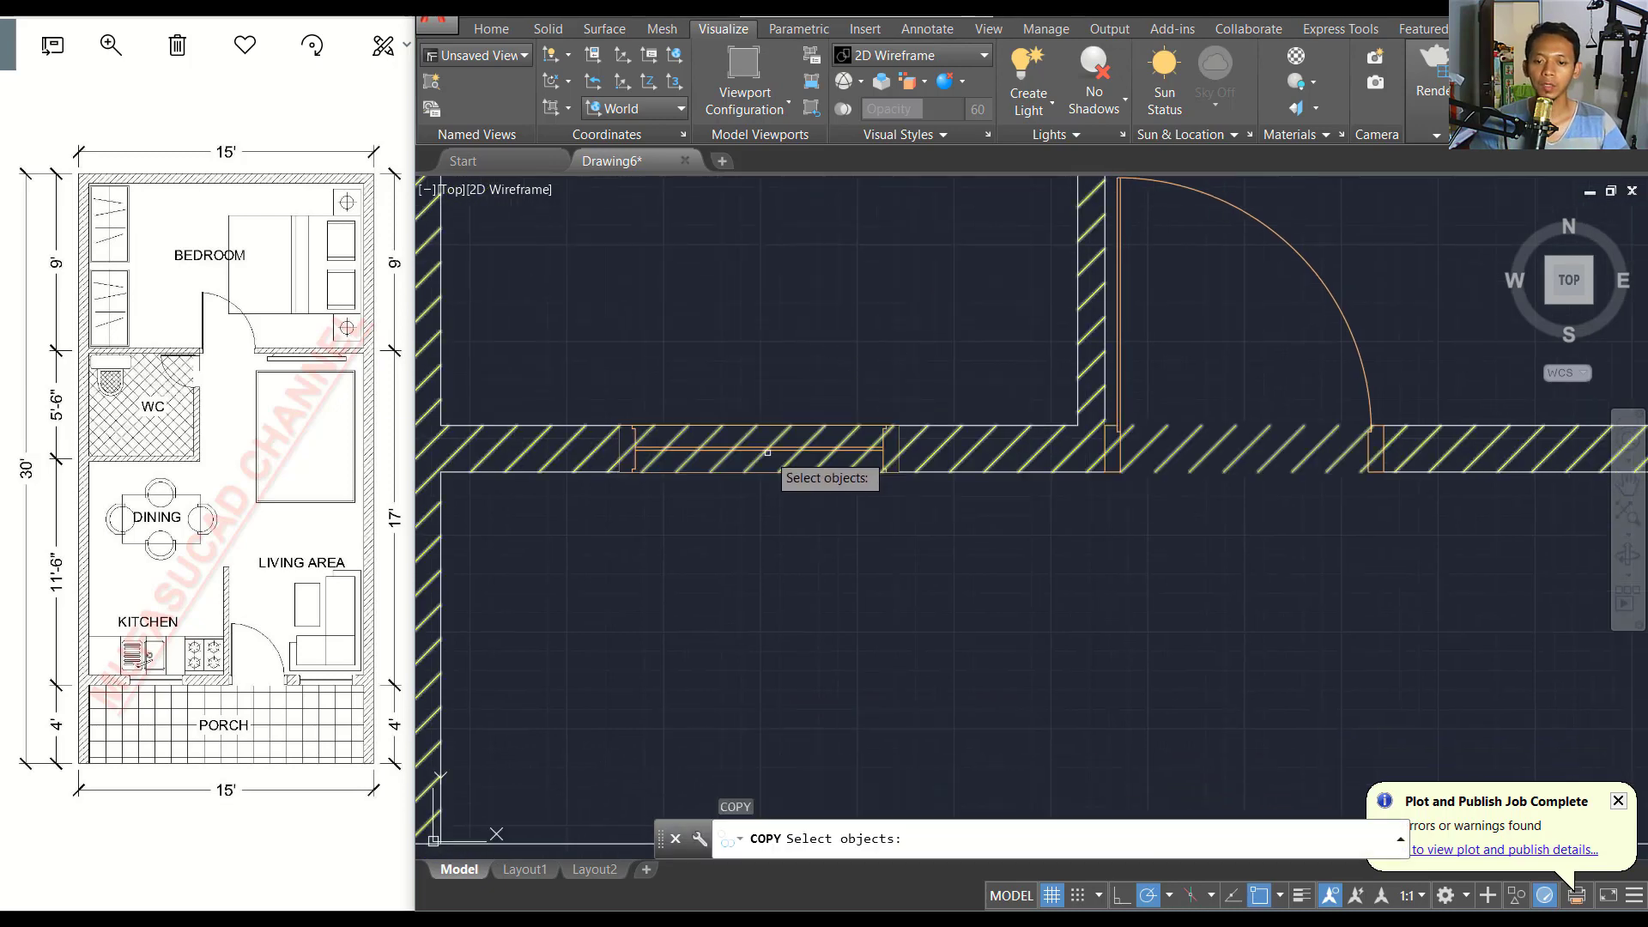
left_click(786, 448)
key("Return")
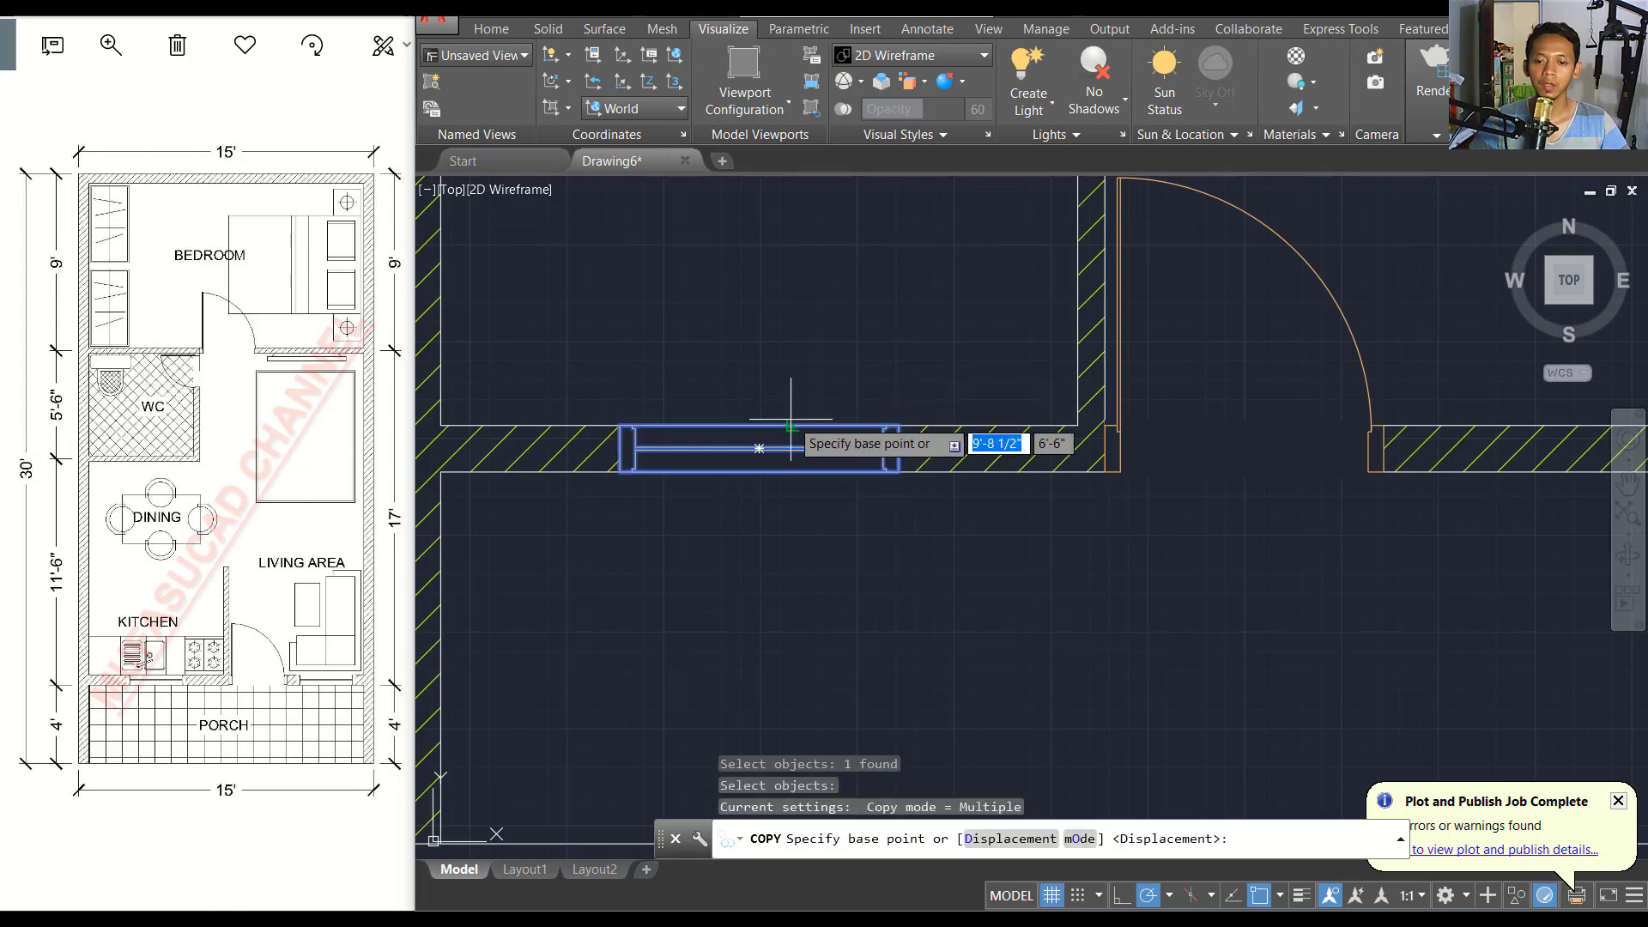
left_click(759, 448)
scroll(882, 433, "down", 3)
scroll(1041, 460, "down", 2)
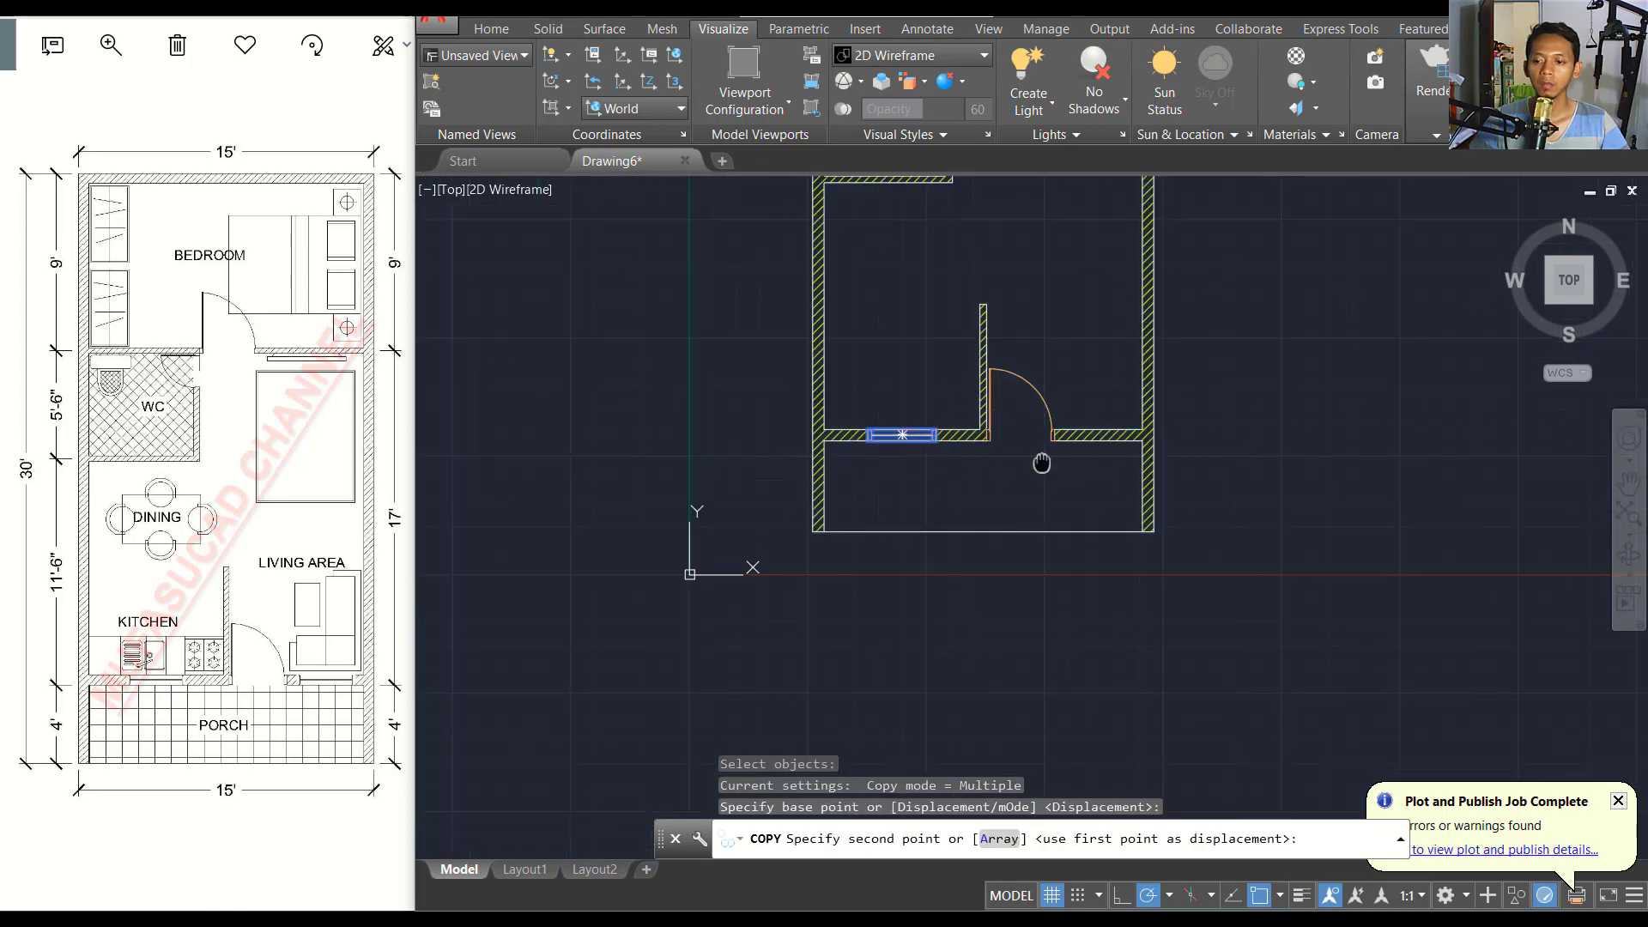
scroll(884, 413, "up", 5)
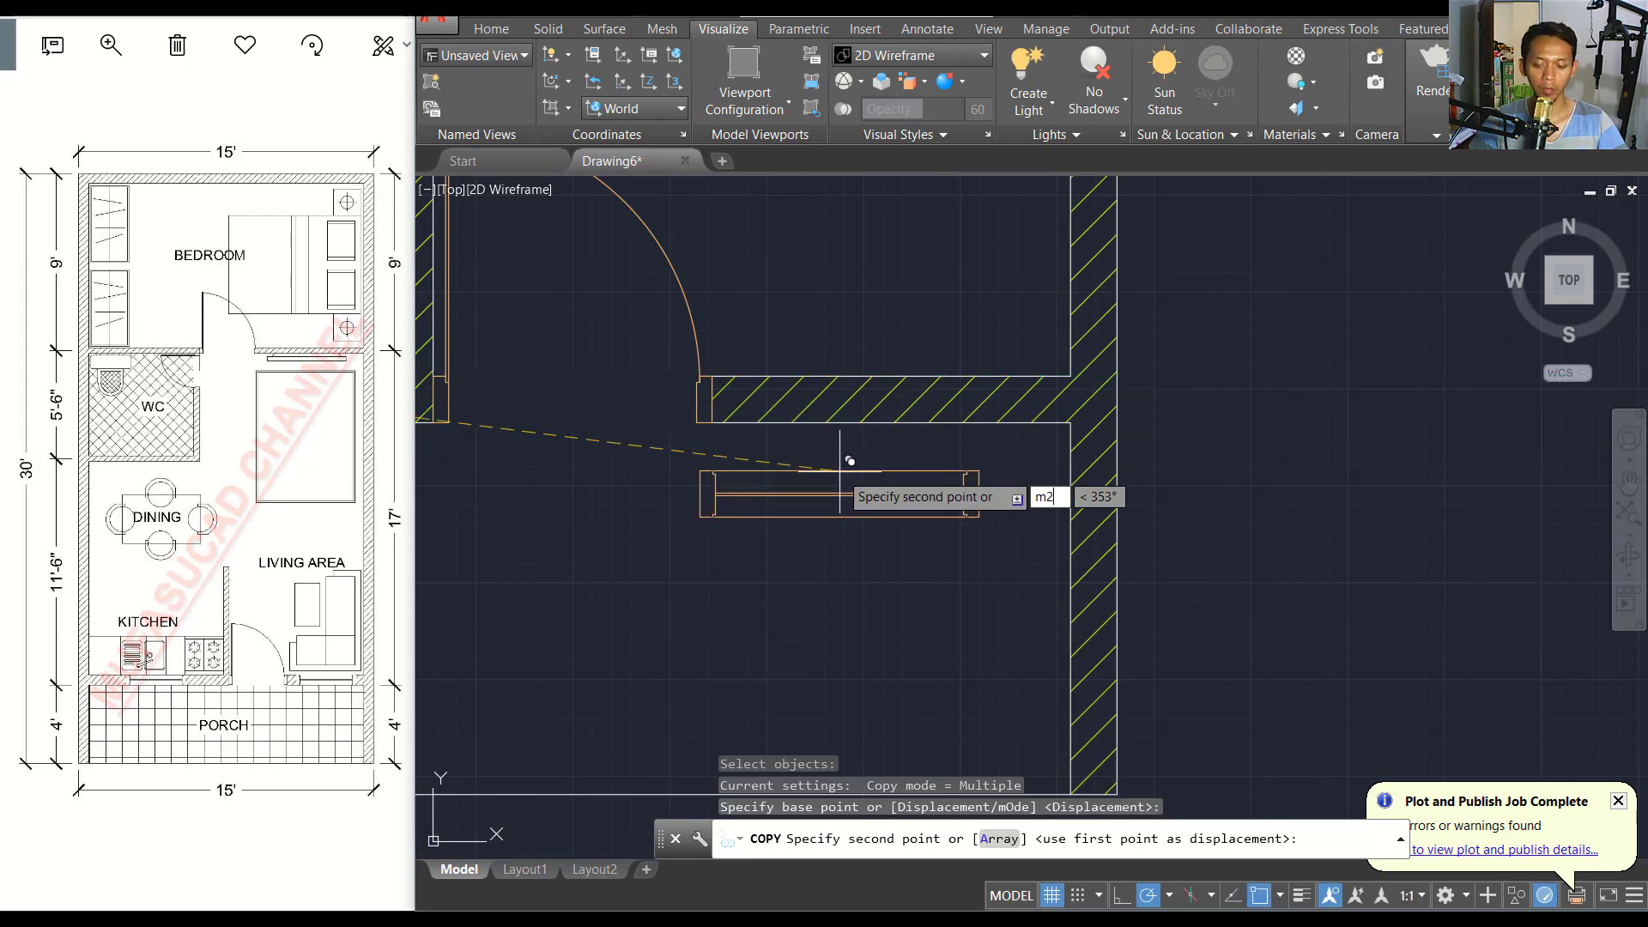
type("m2p")
key("Return")
scroll(772, 455, "up", 2)
scroll(672, 434, "up", 2)
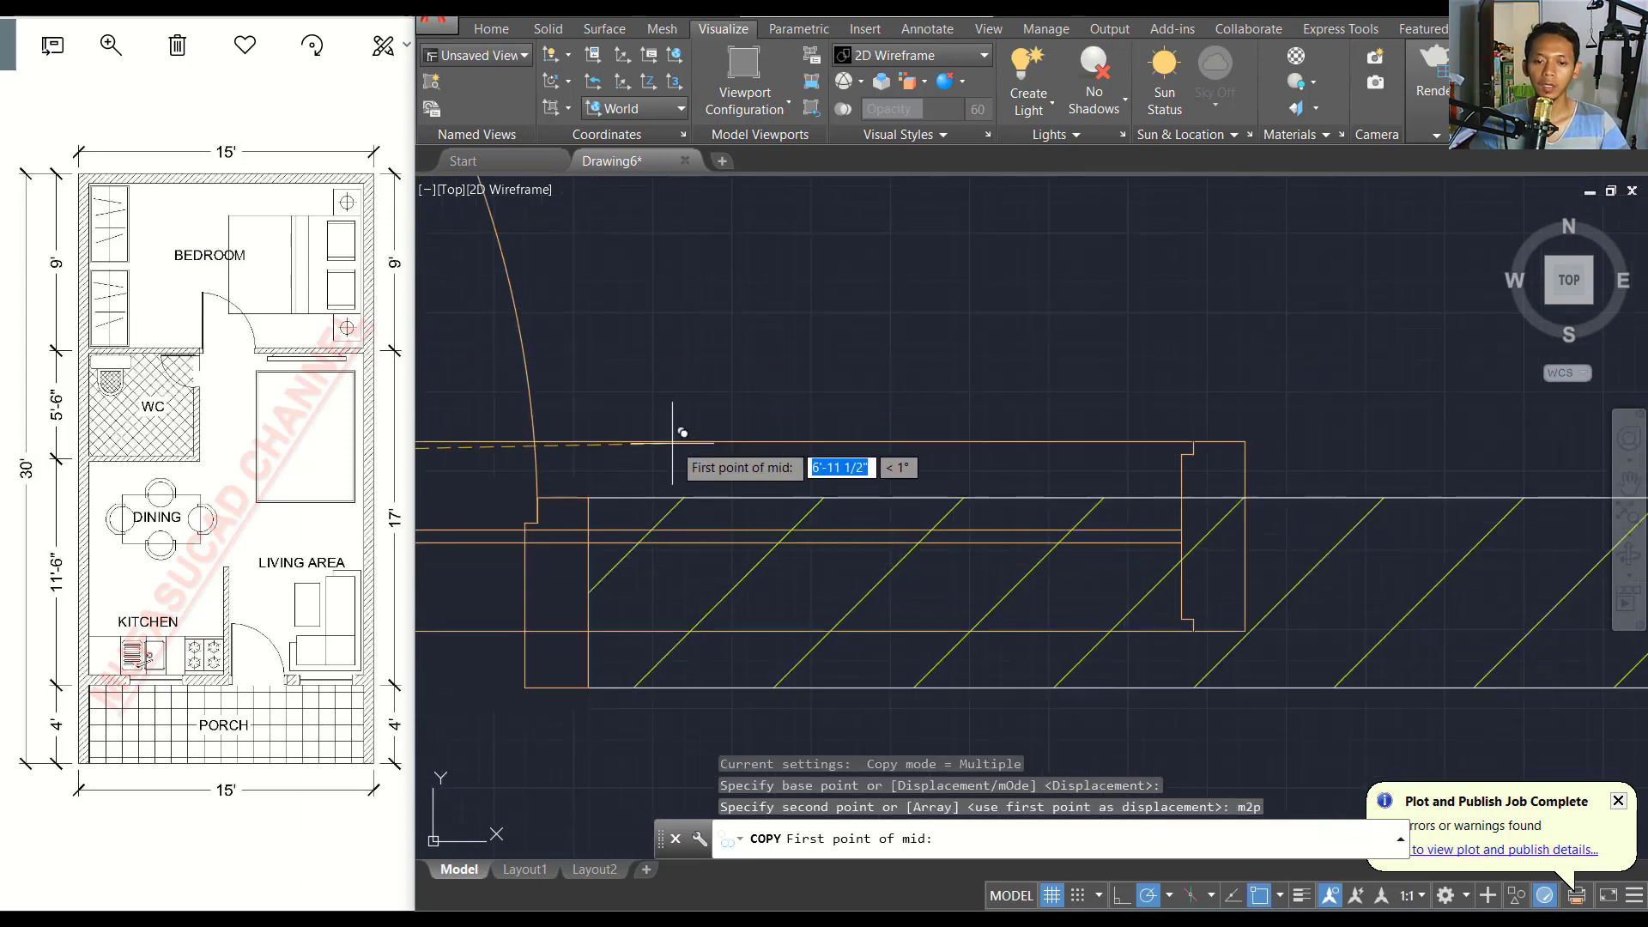
scroll(599, 471, "up", 2)
scroll(588, 496, "up", 1)
scroll(901, 431, "down", 5)
scroll(901, 472, "up", 2)
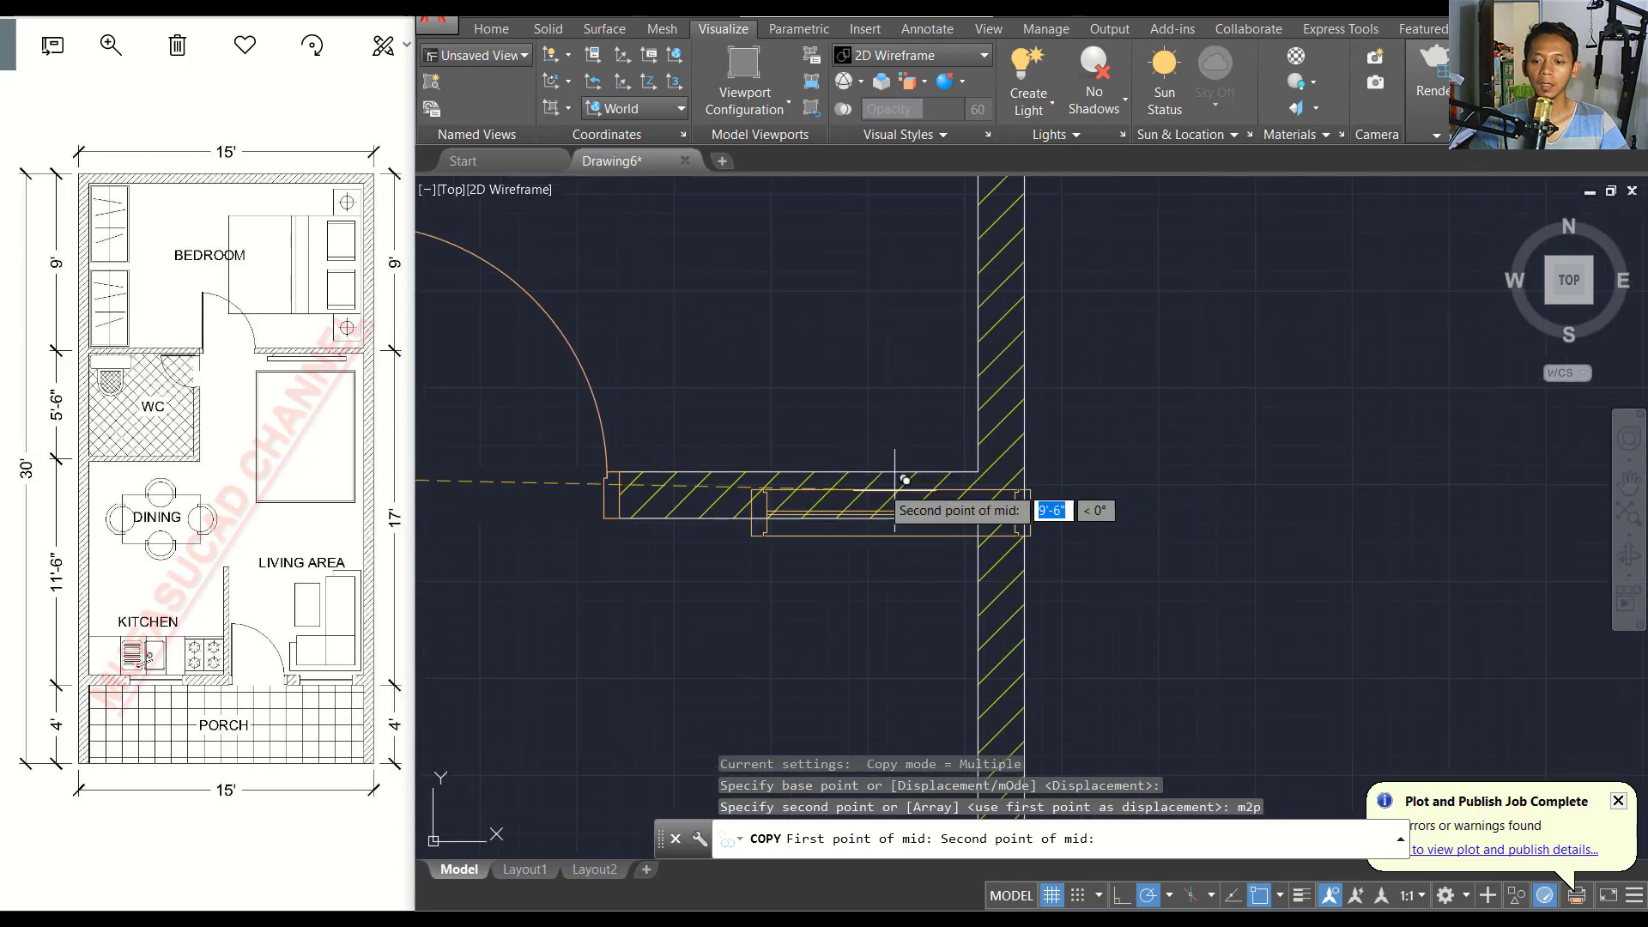
scroll(1107, 455, "up", 3)
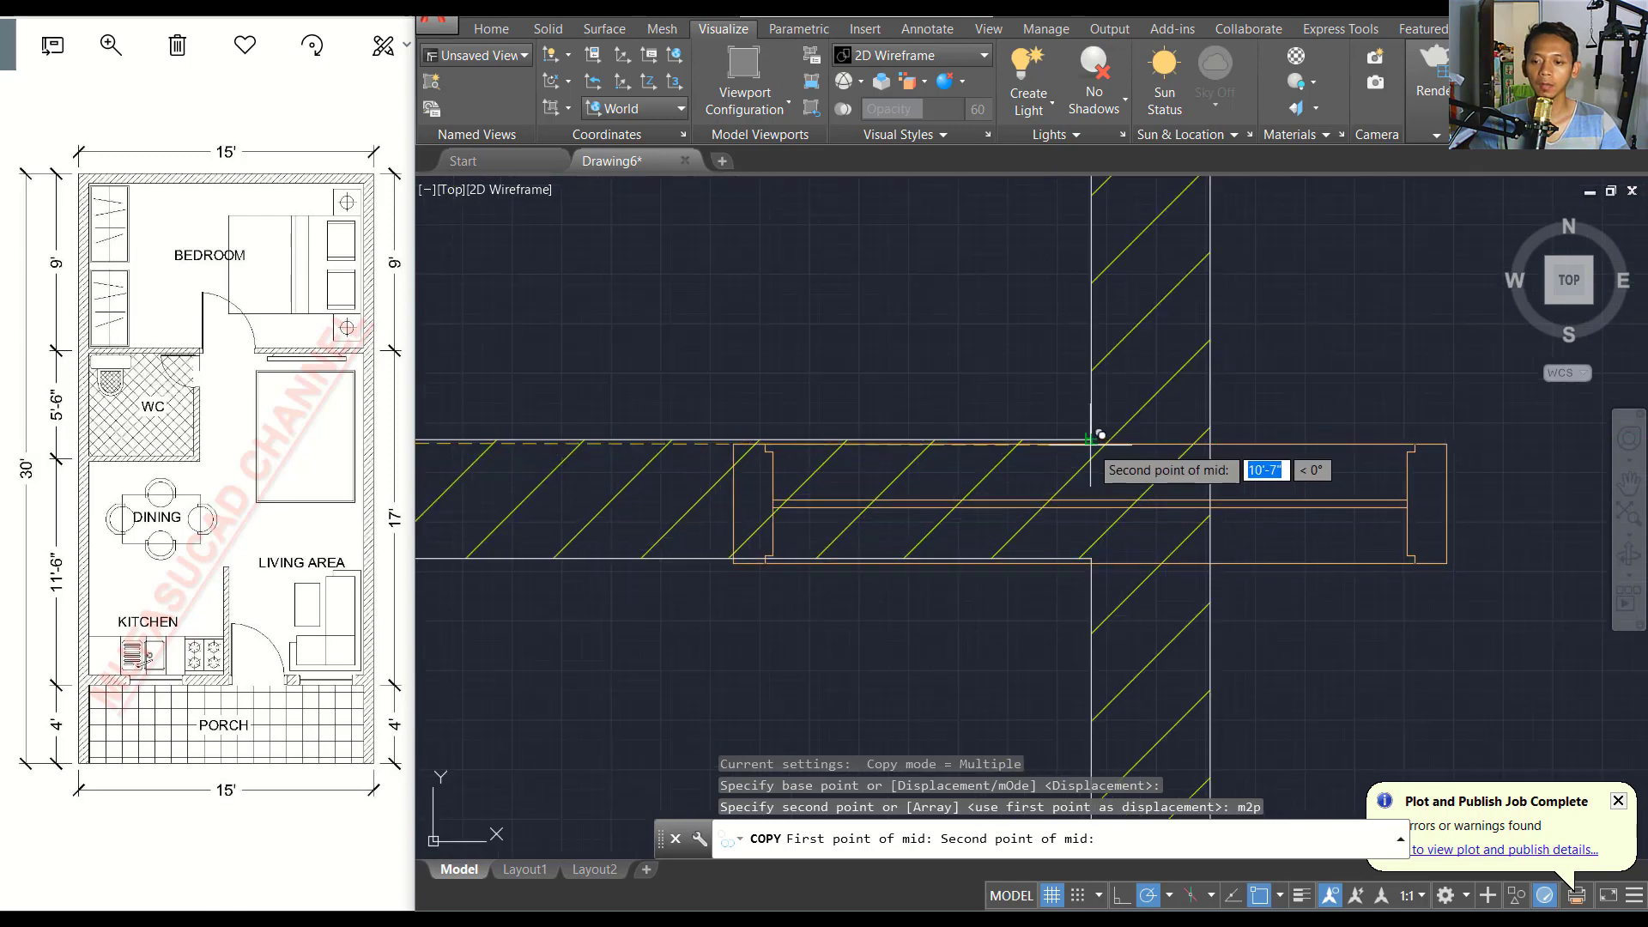
left_click(1090, 442)
scroll(944, 472, "down", 3)
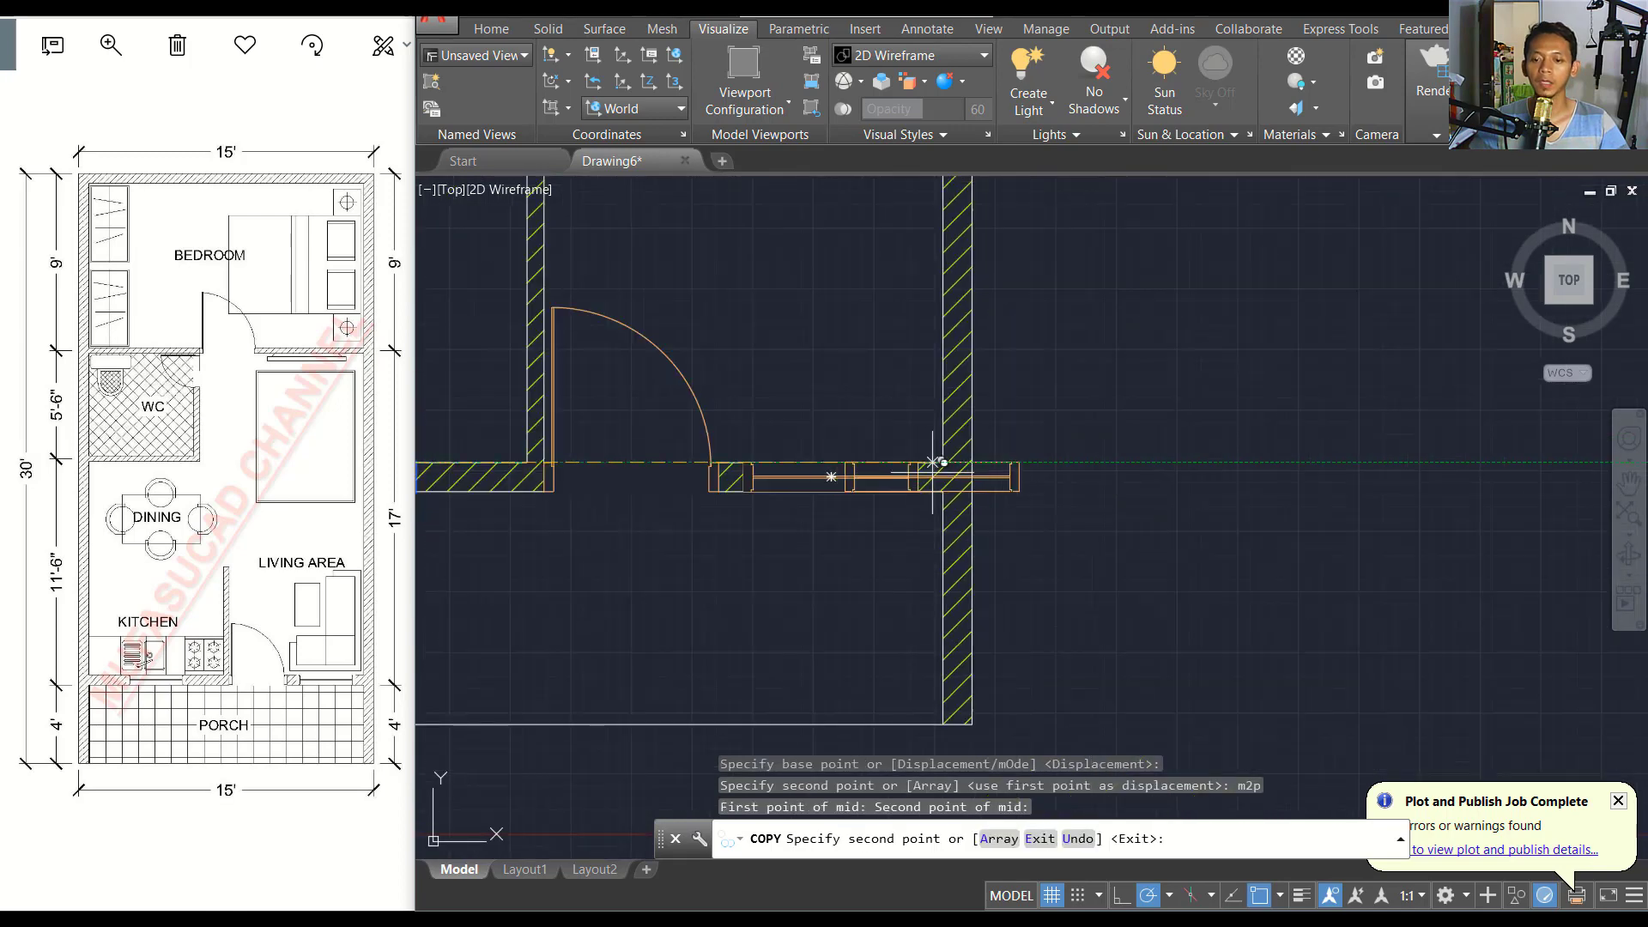
key("Escape")
scroll(897, 492, "down", 5)
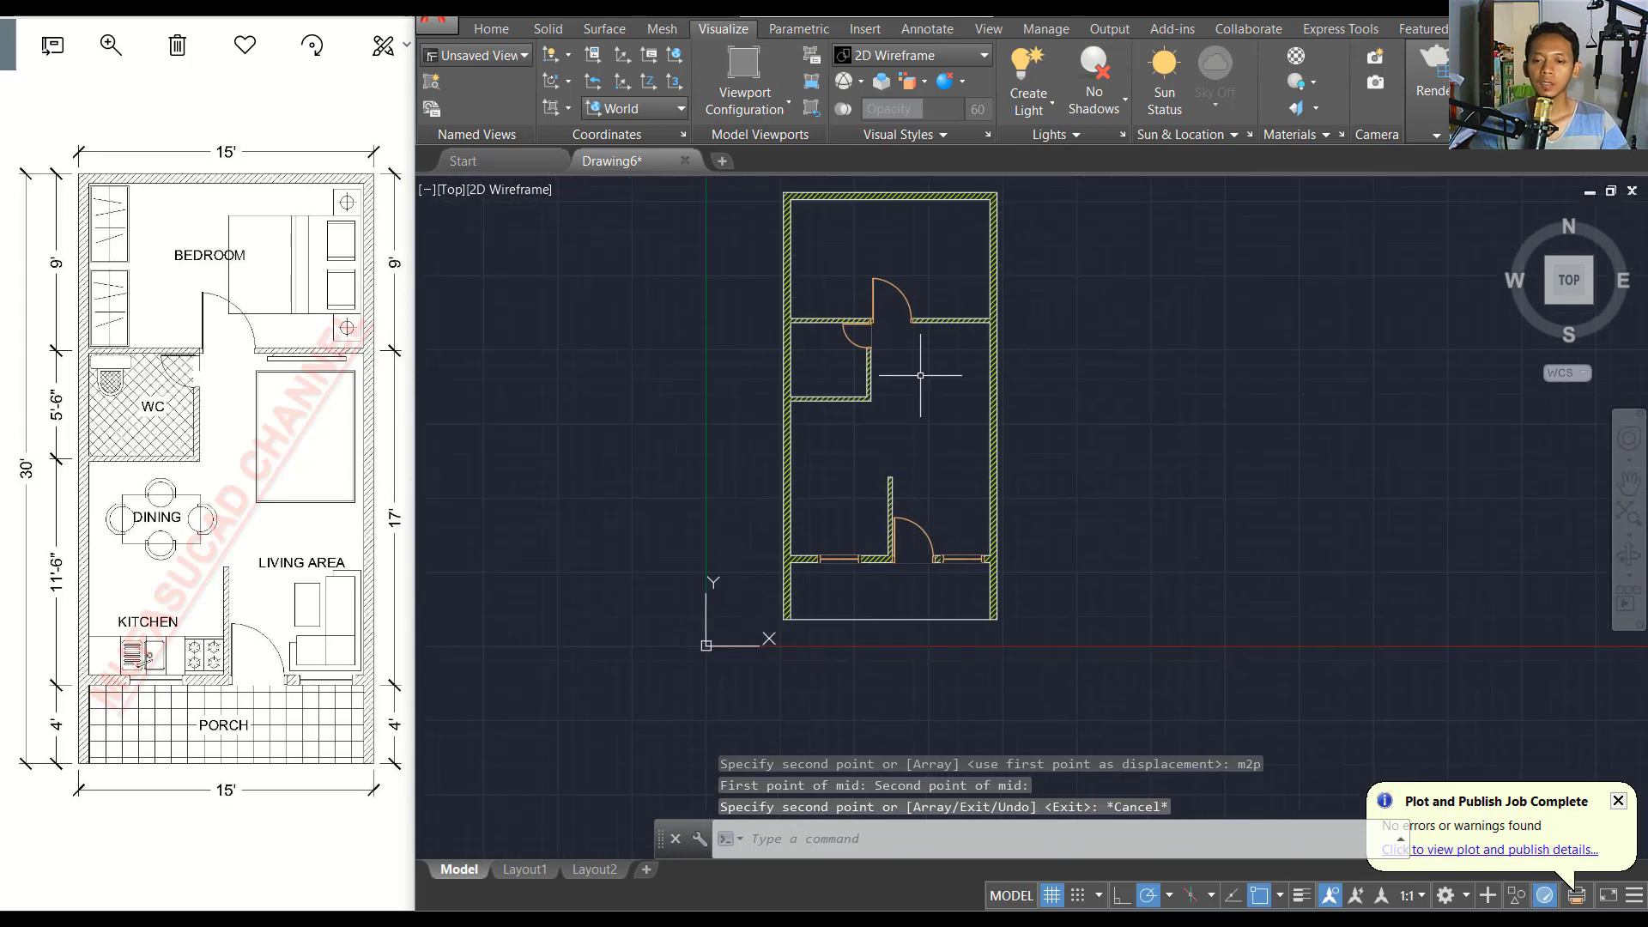
middle_click_drag(901, 369, 882, 455)
Insert the Bed 2.dwg block from the Bed folder just outside the plan.
scroll(850, 354, "up", 2)
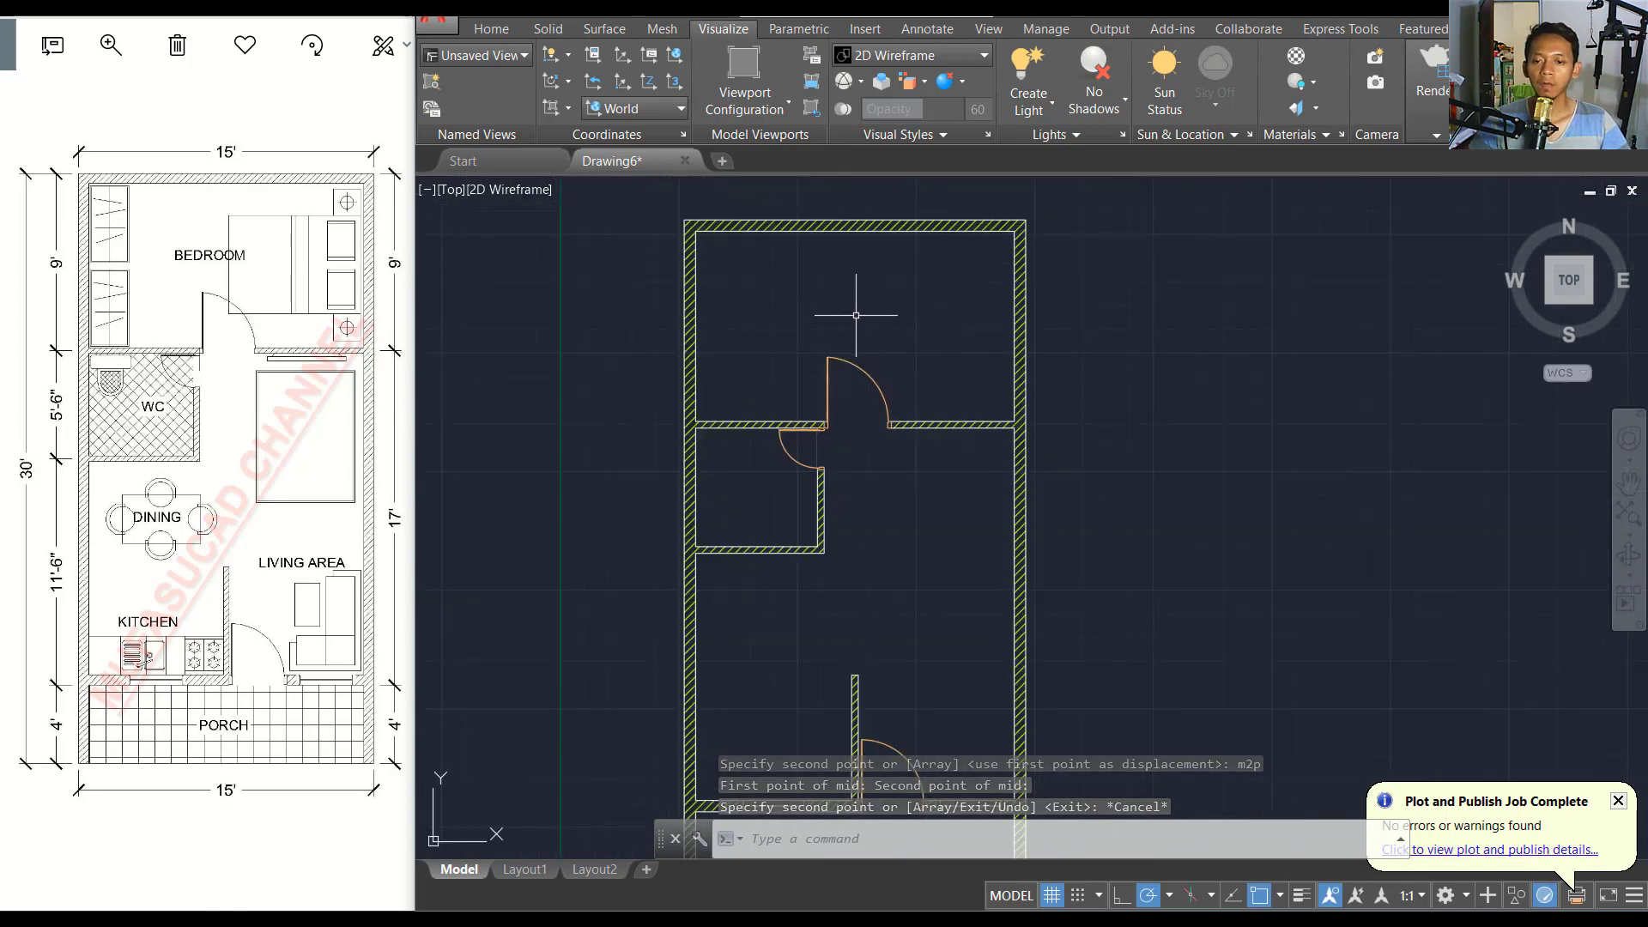
type("insert")
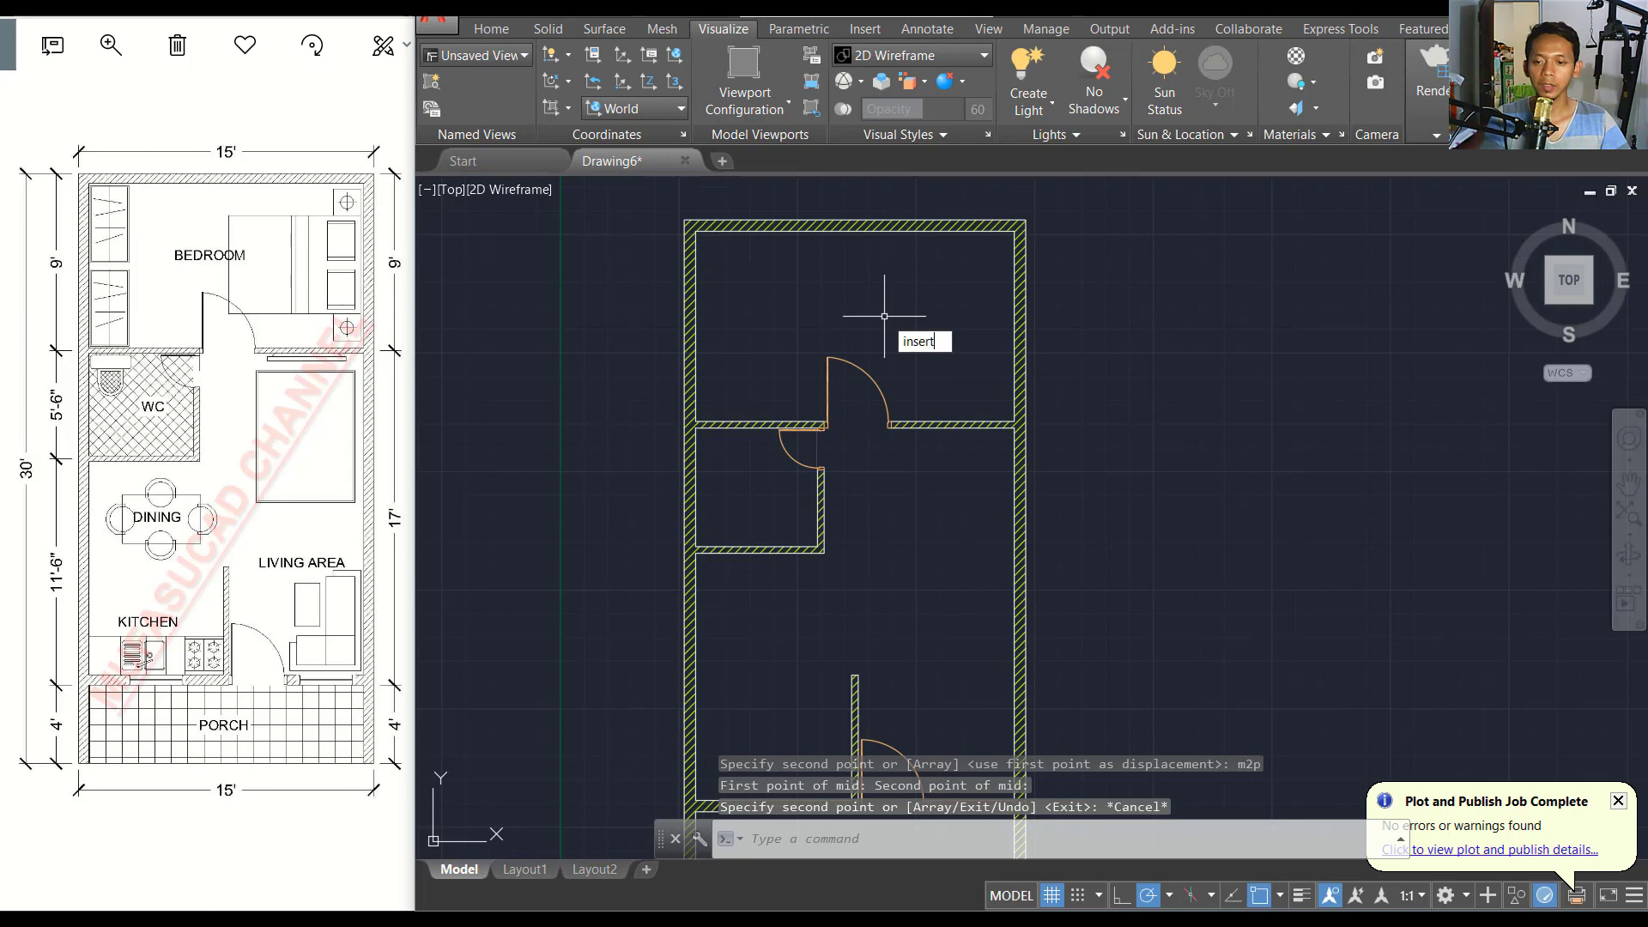
key("Return")
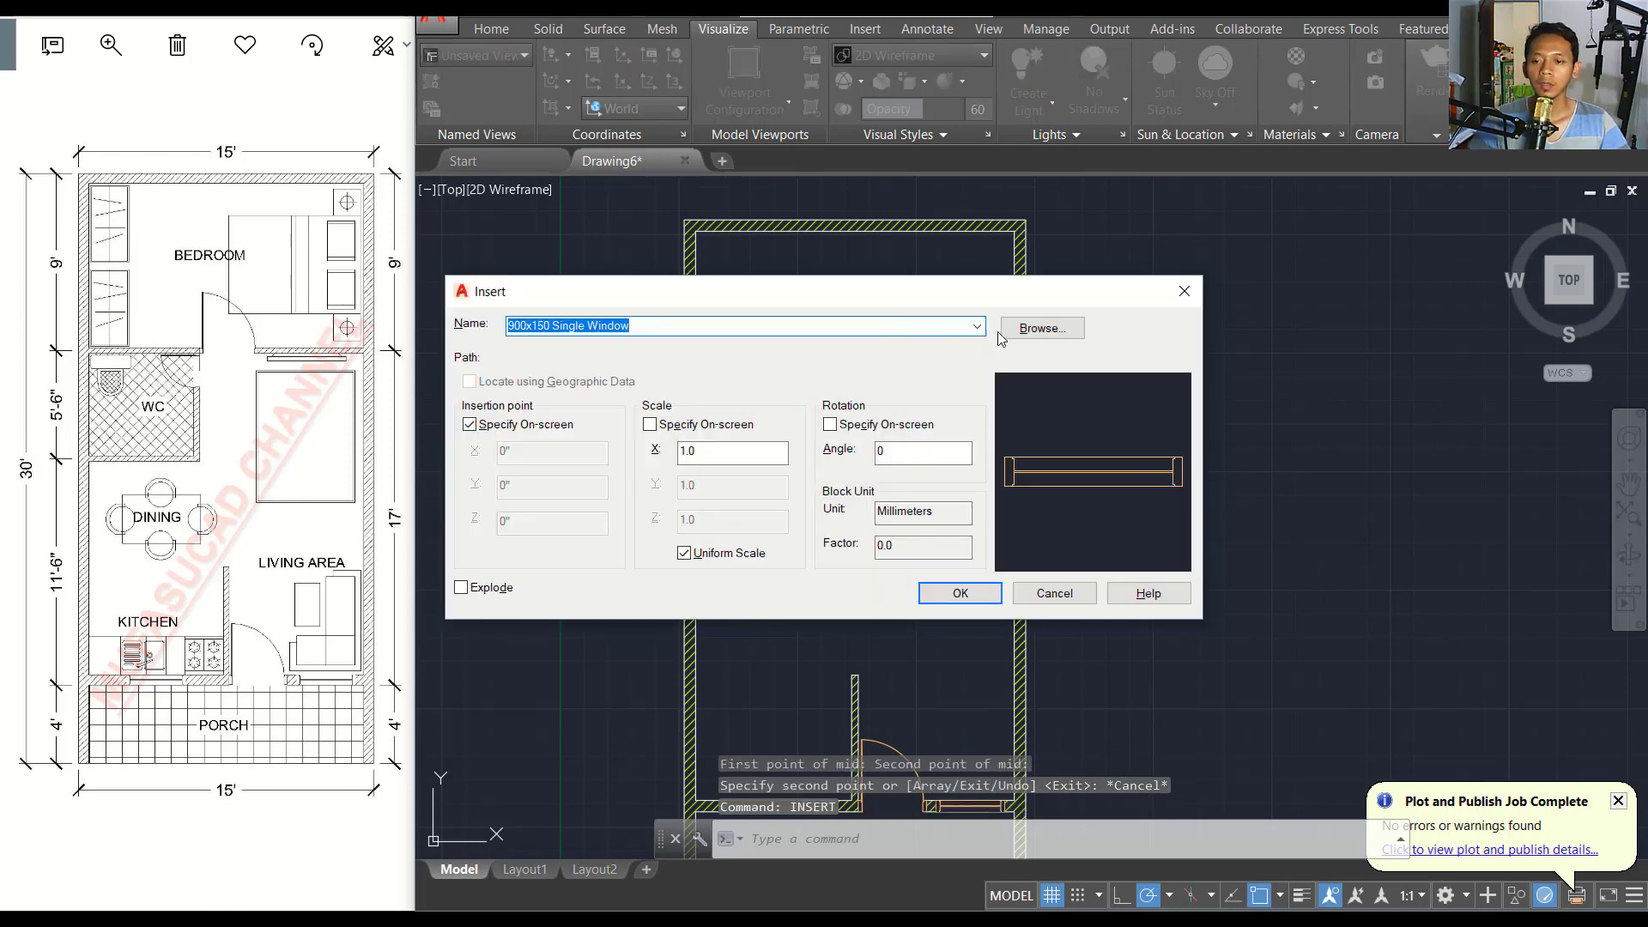
left_click(1038, 330)
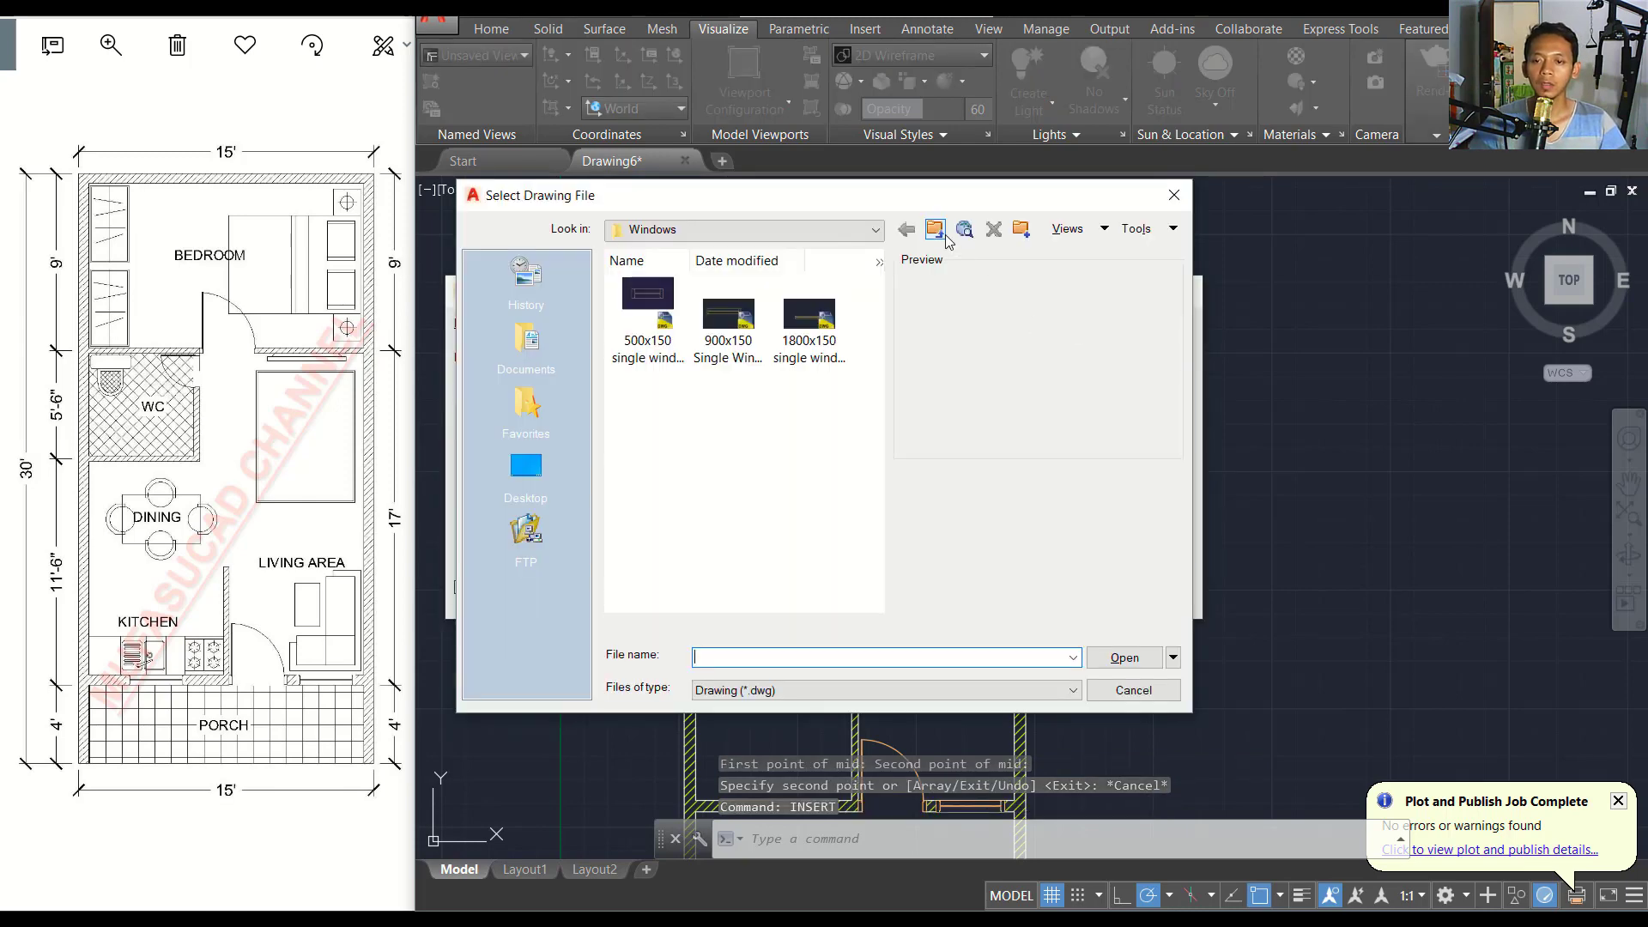
left_click(936, 229)
double_click(732, 317)
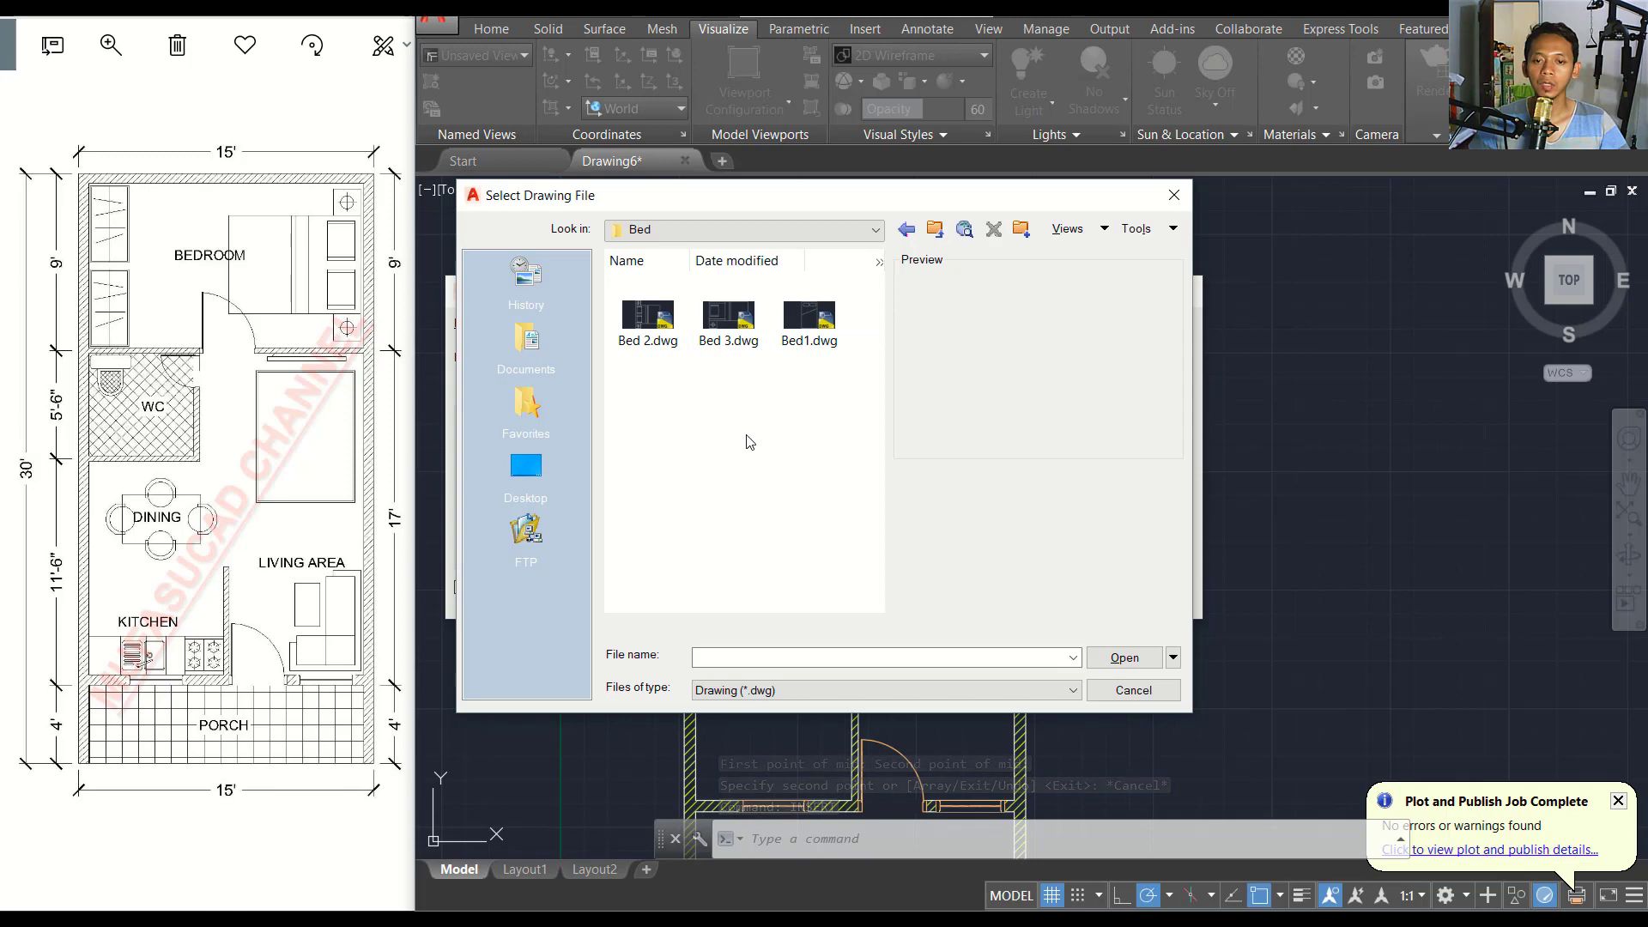
left_click(639, 323)
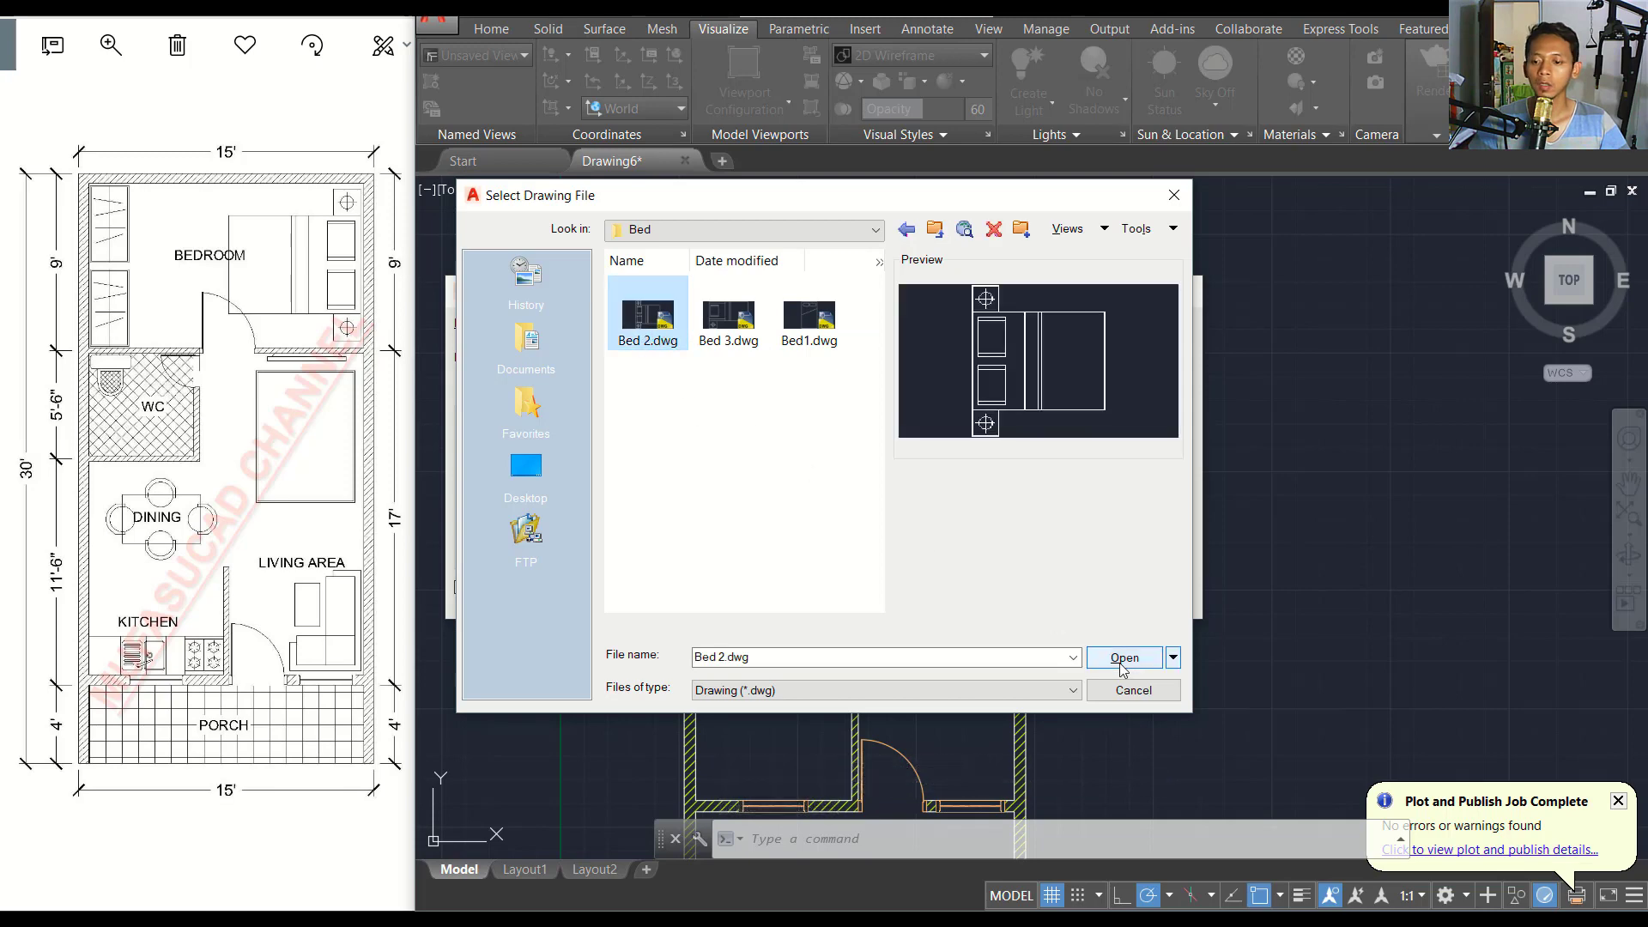
left_click(1124, 657)
left_click(956, 590)
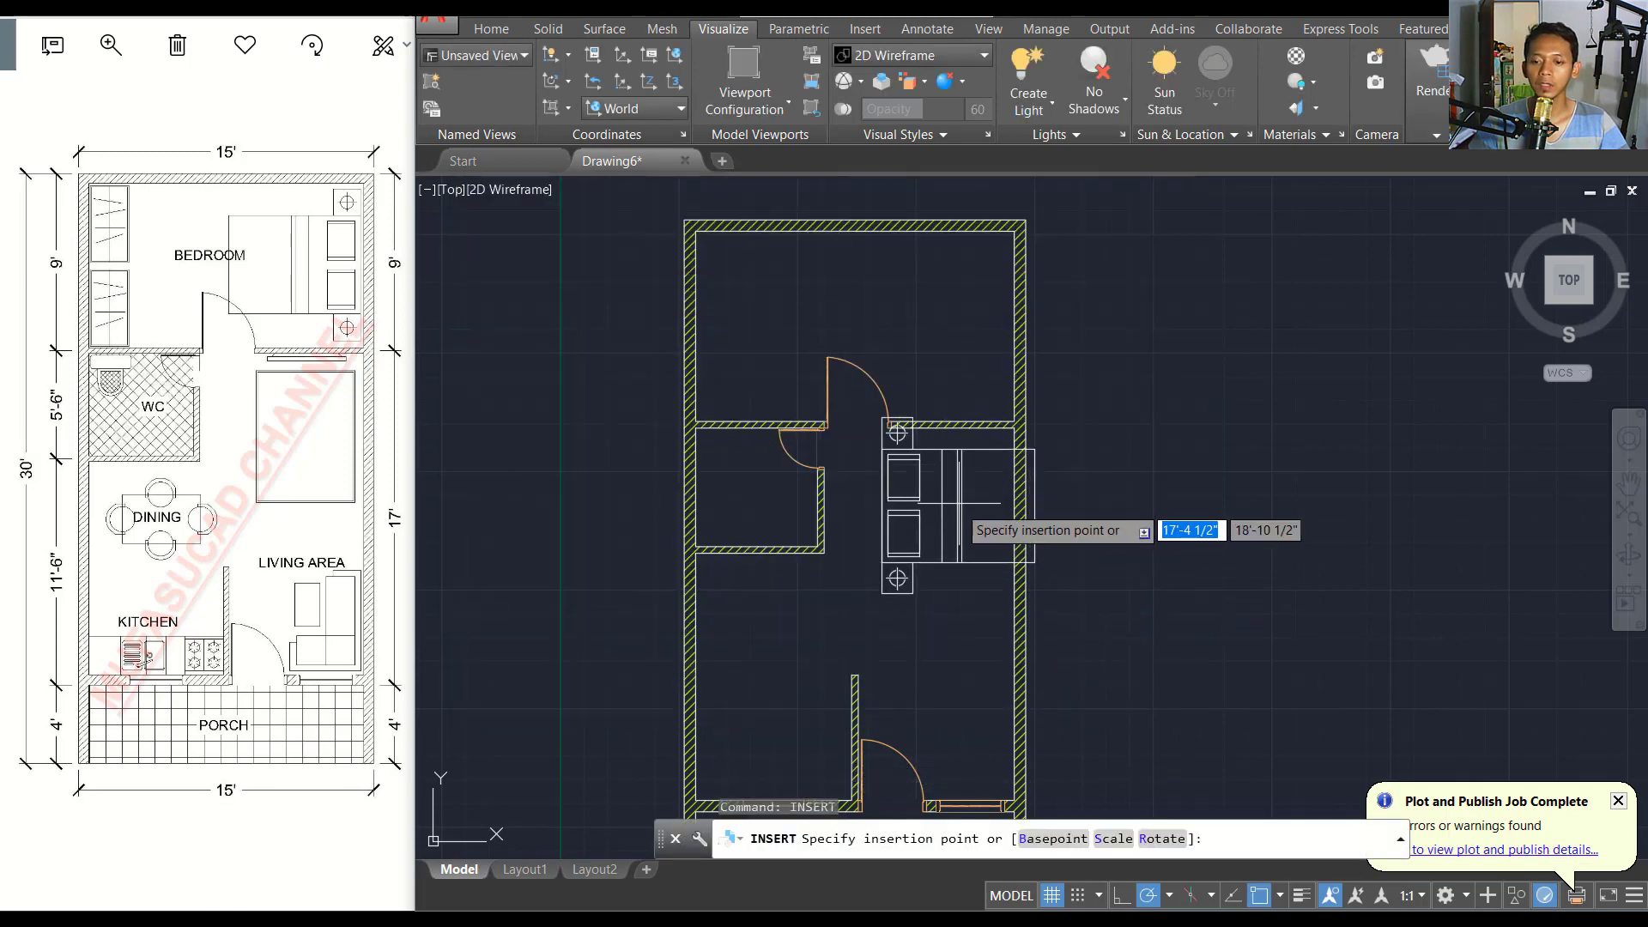
middle_click_drag(913, 589, 660, 717)
left_click(898, 540)
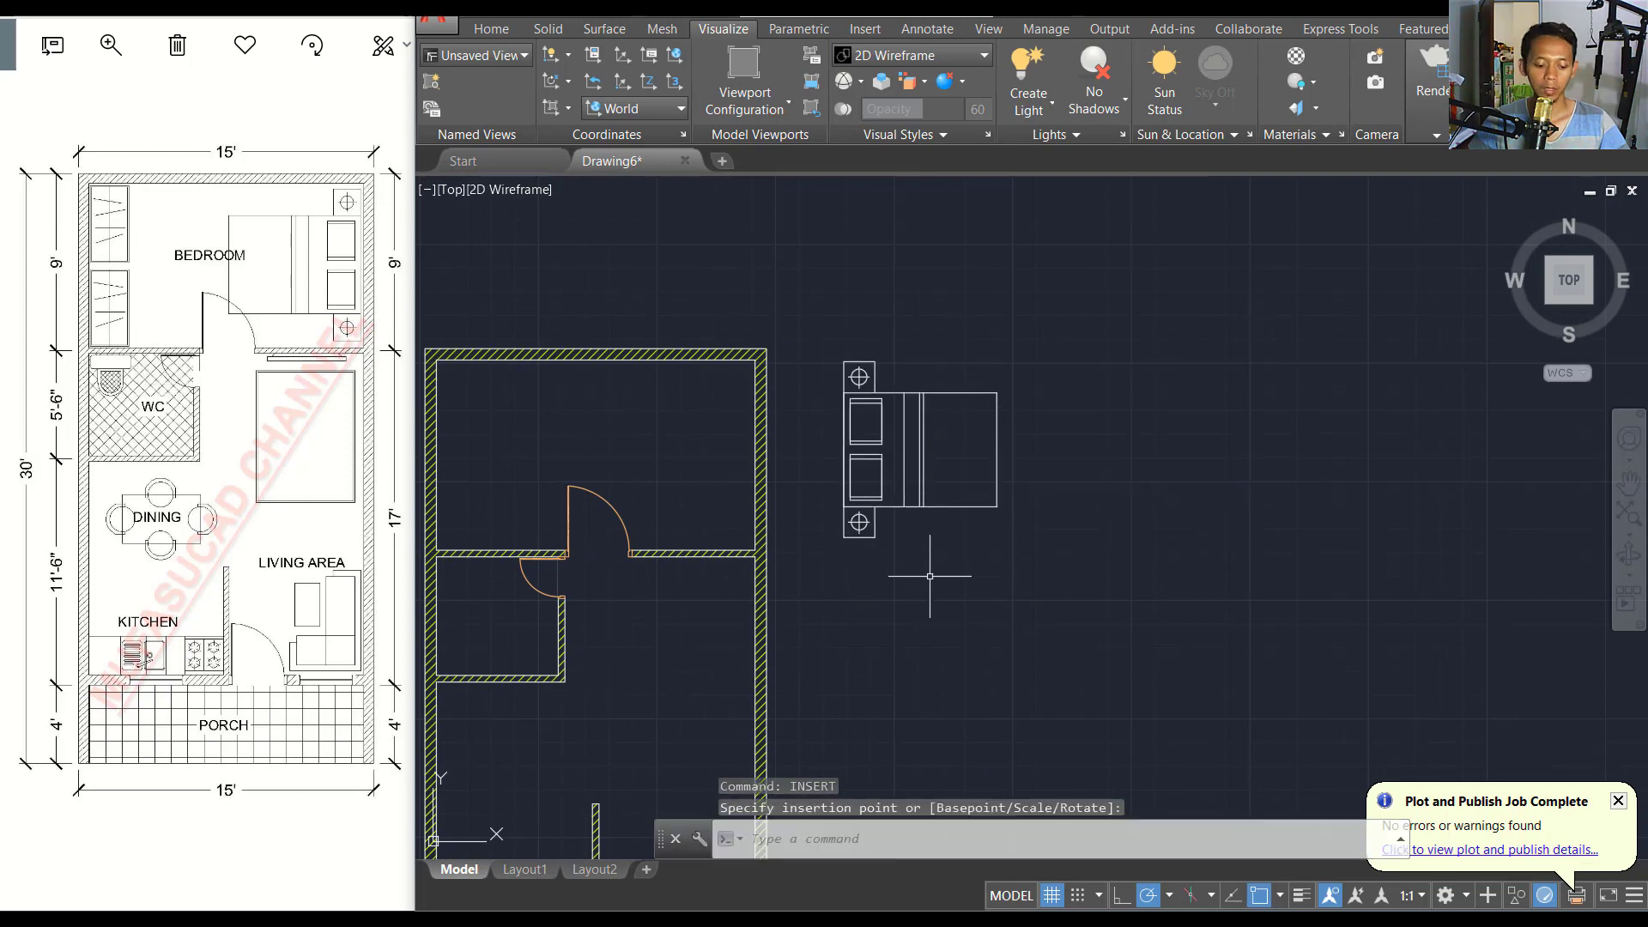
Rotate the bed 180 degrees about its centre.
type("ro")
key("Return")
left_click(1041, 376)
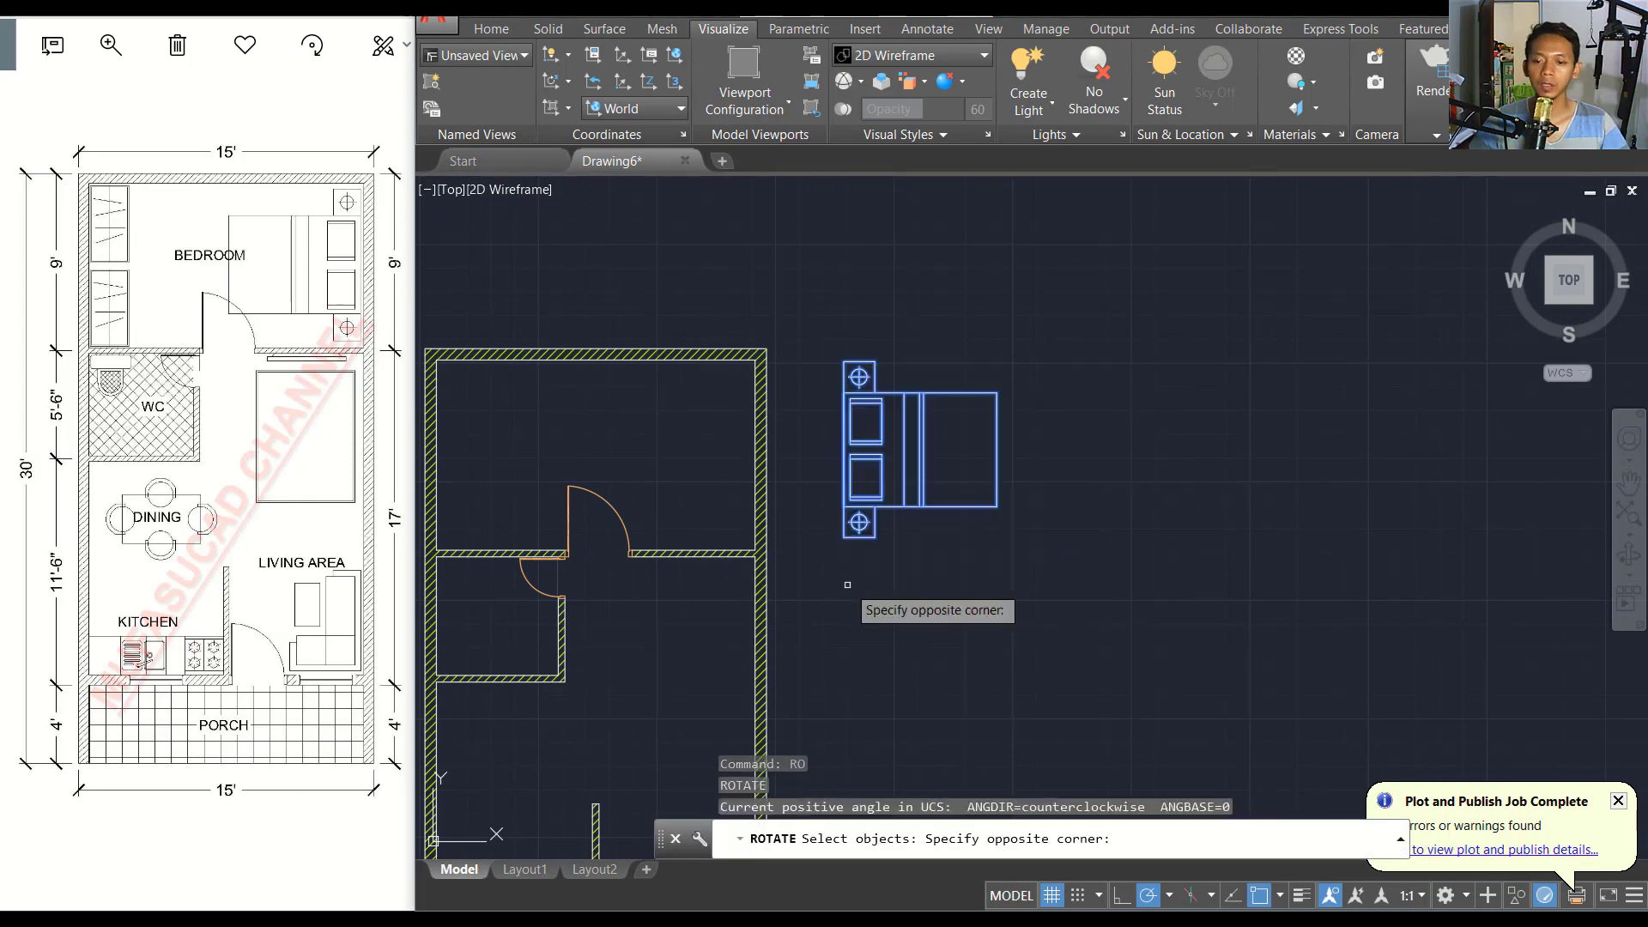
left_click(849, 582)
key("Return")
left_click(904, 465)
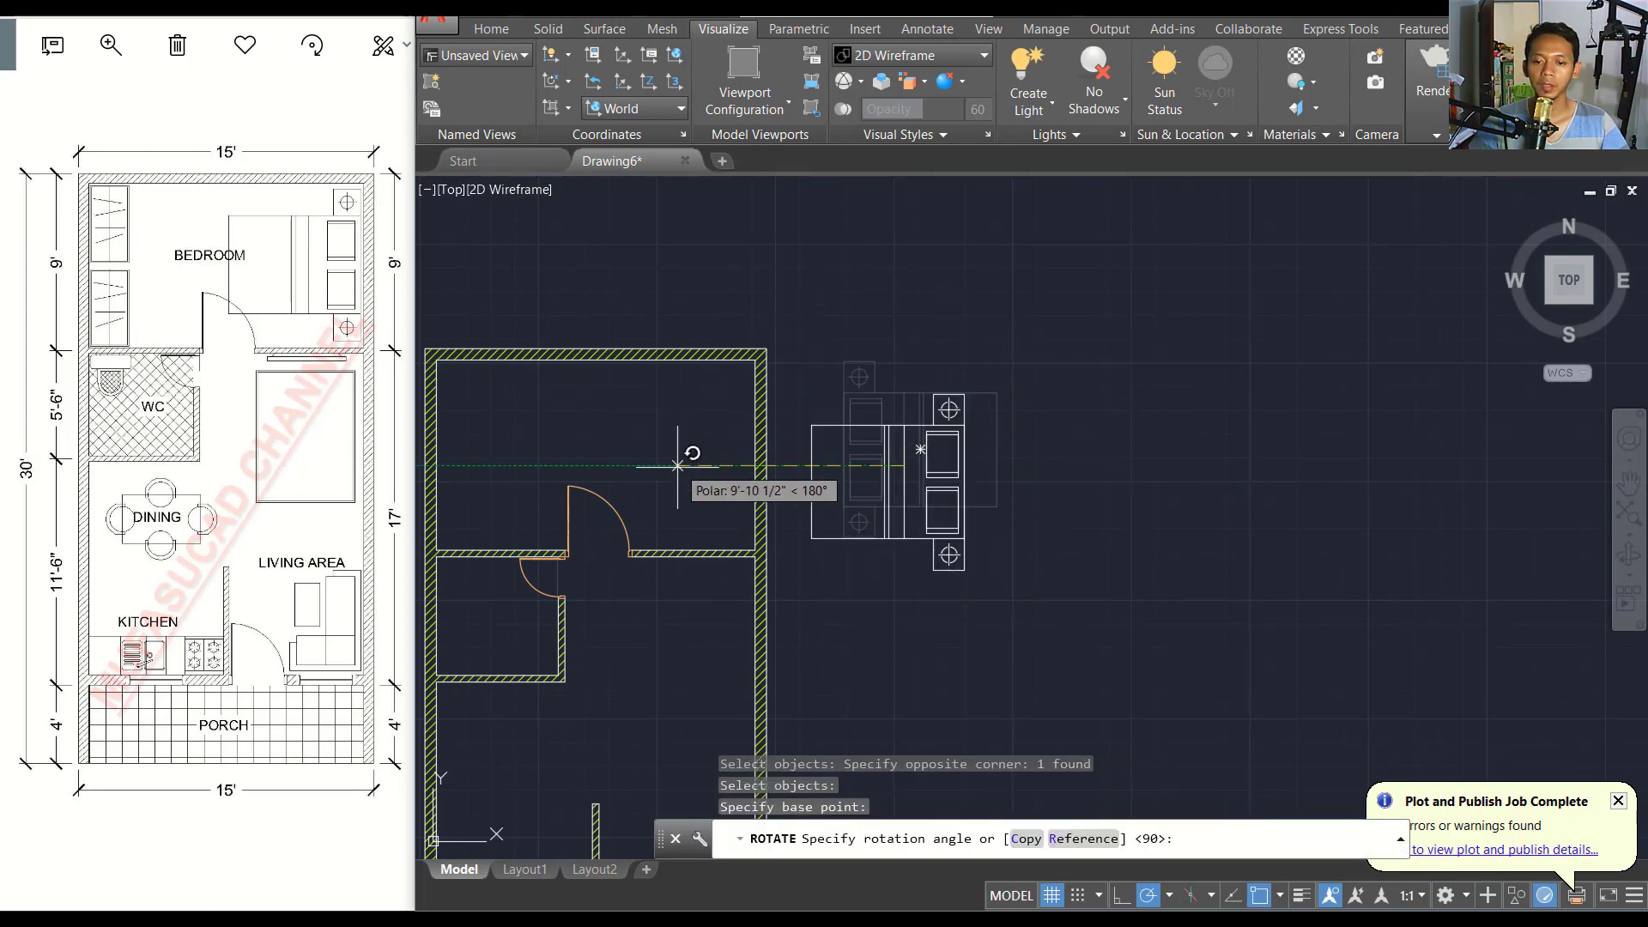
left_click(678, 474)
middle_click_drag(873, 603, 958, 607)
Move the bed into the upper bedroom against its right wall.
type("m")
key("Return")
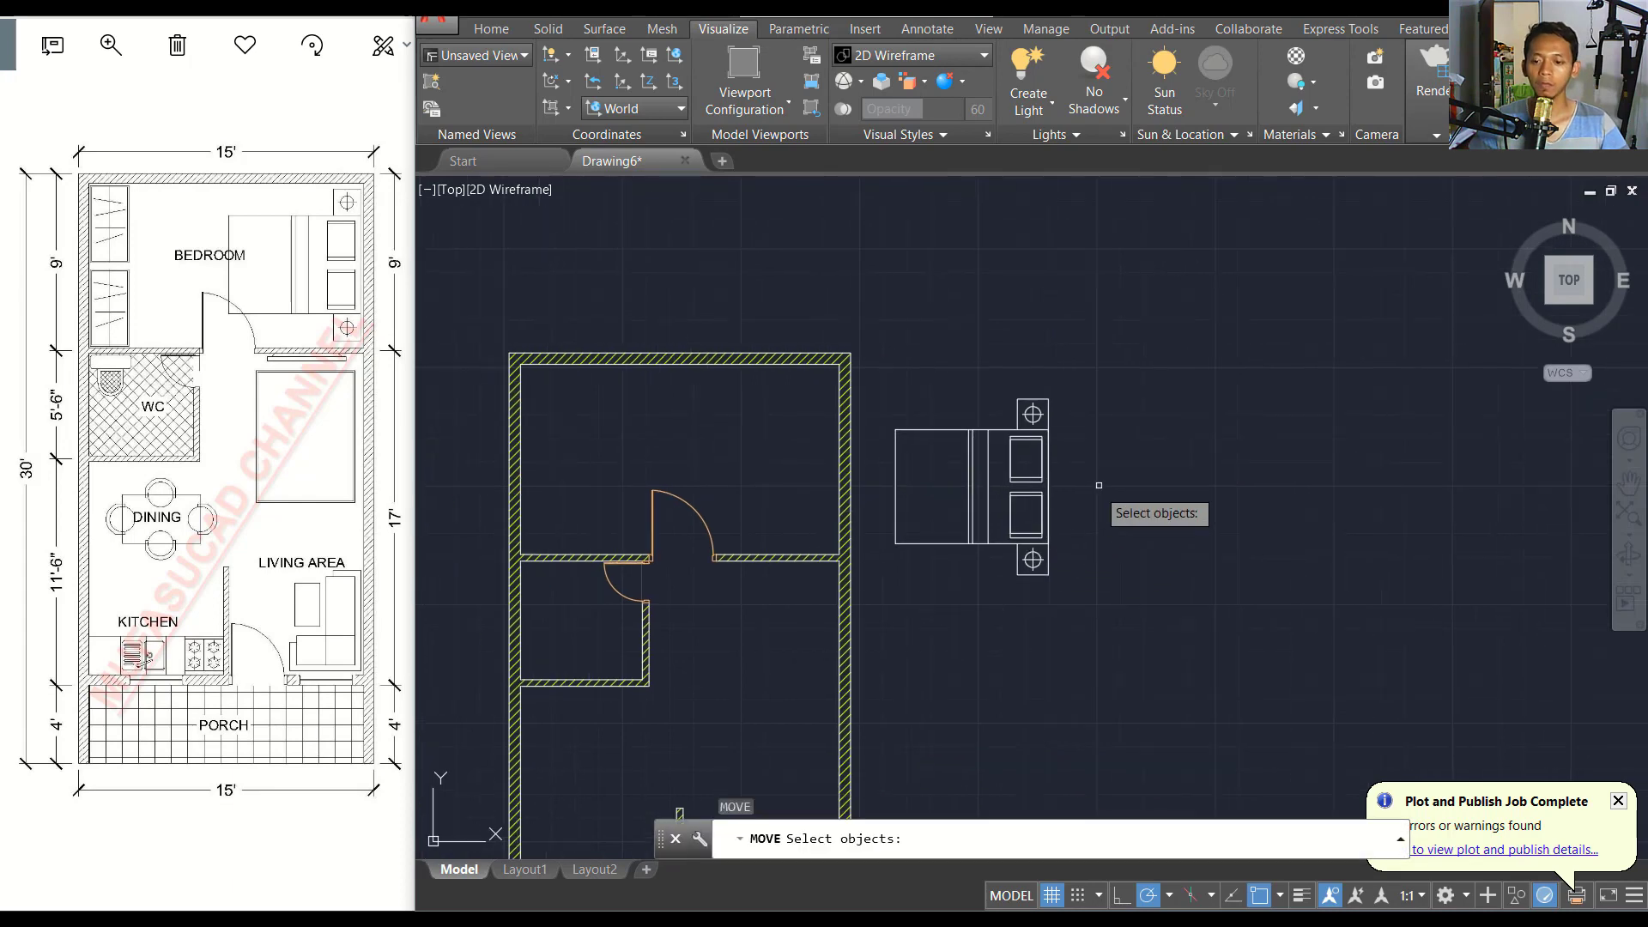
left_click(1097, 479)
left_click(868, 608)
key("Return")
left_click(972, 485)
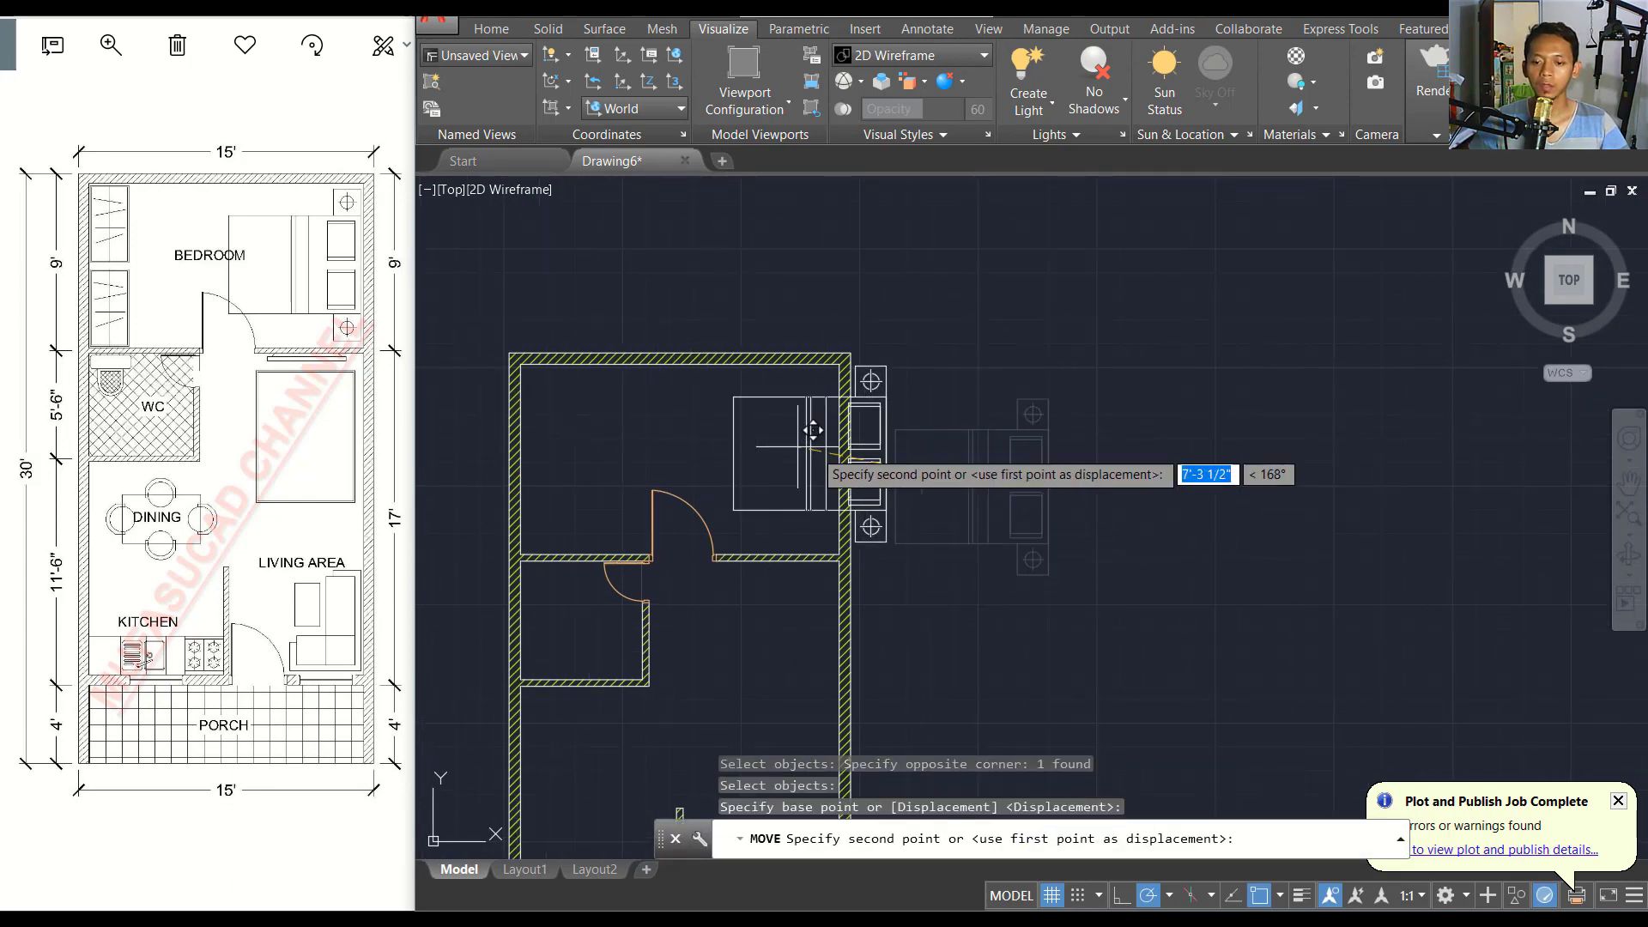
scroll(725, 449, "up", 2)
left_click(769, 456)
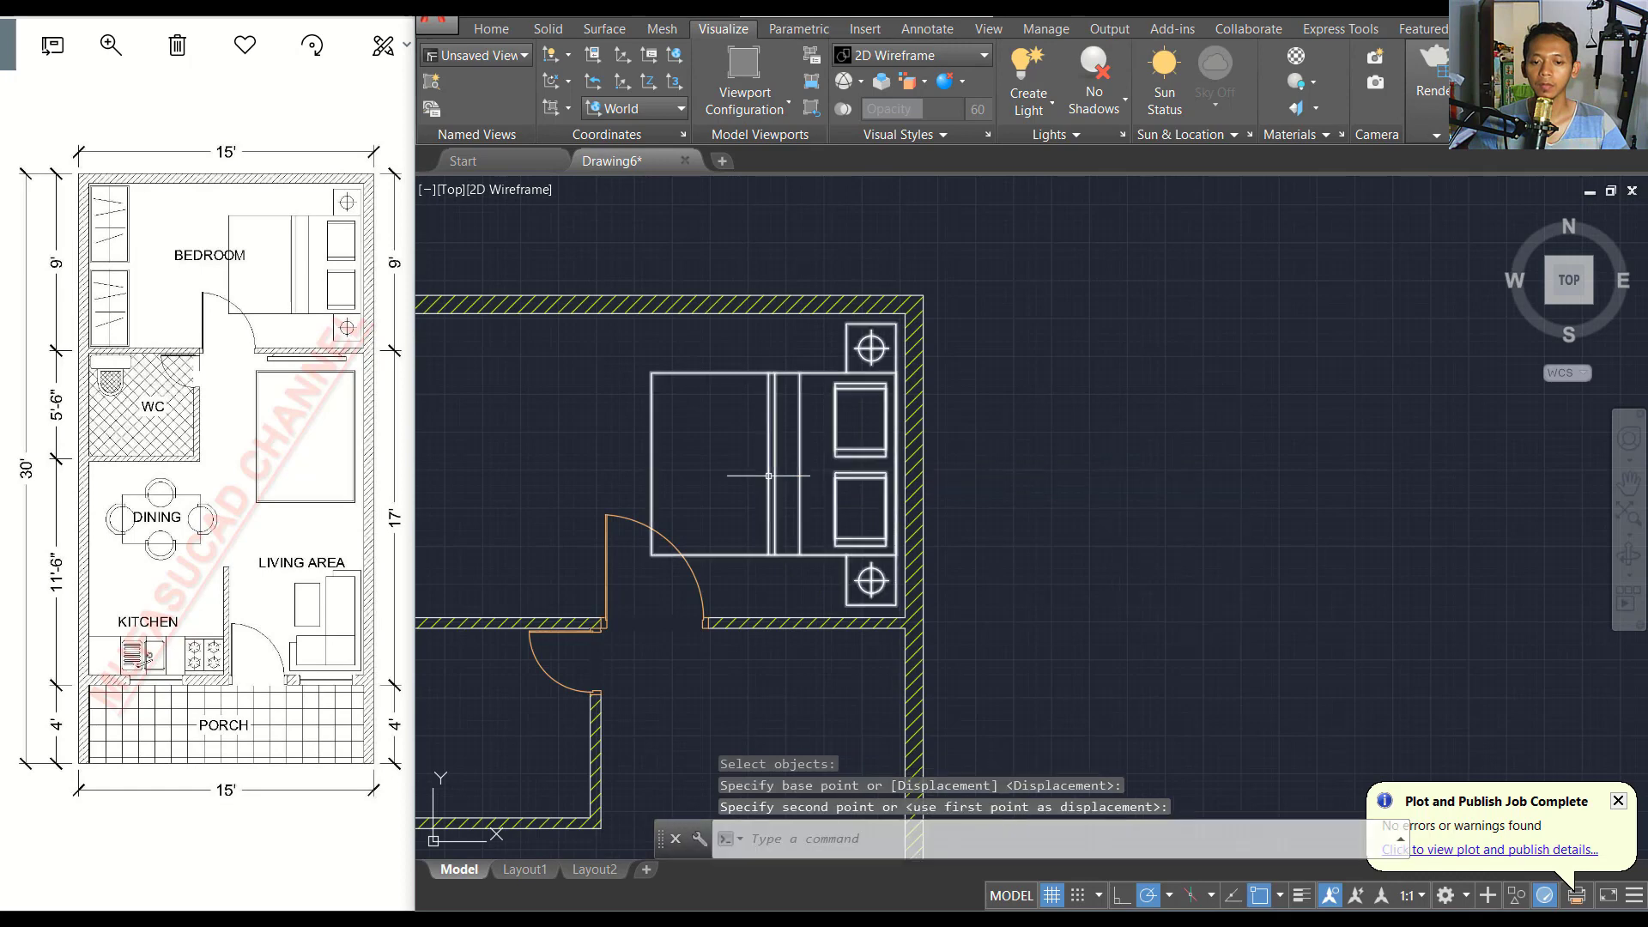
middle_click_drag(764, 521, 1030, 508)
type("insert")
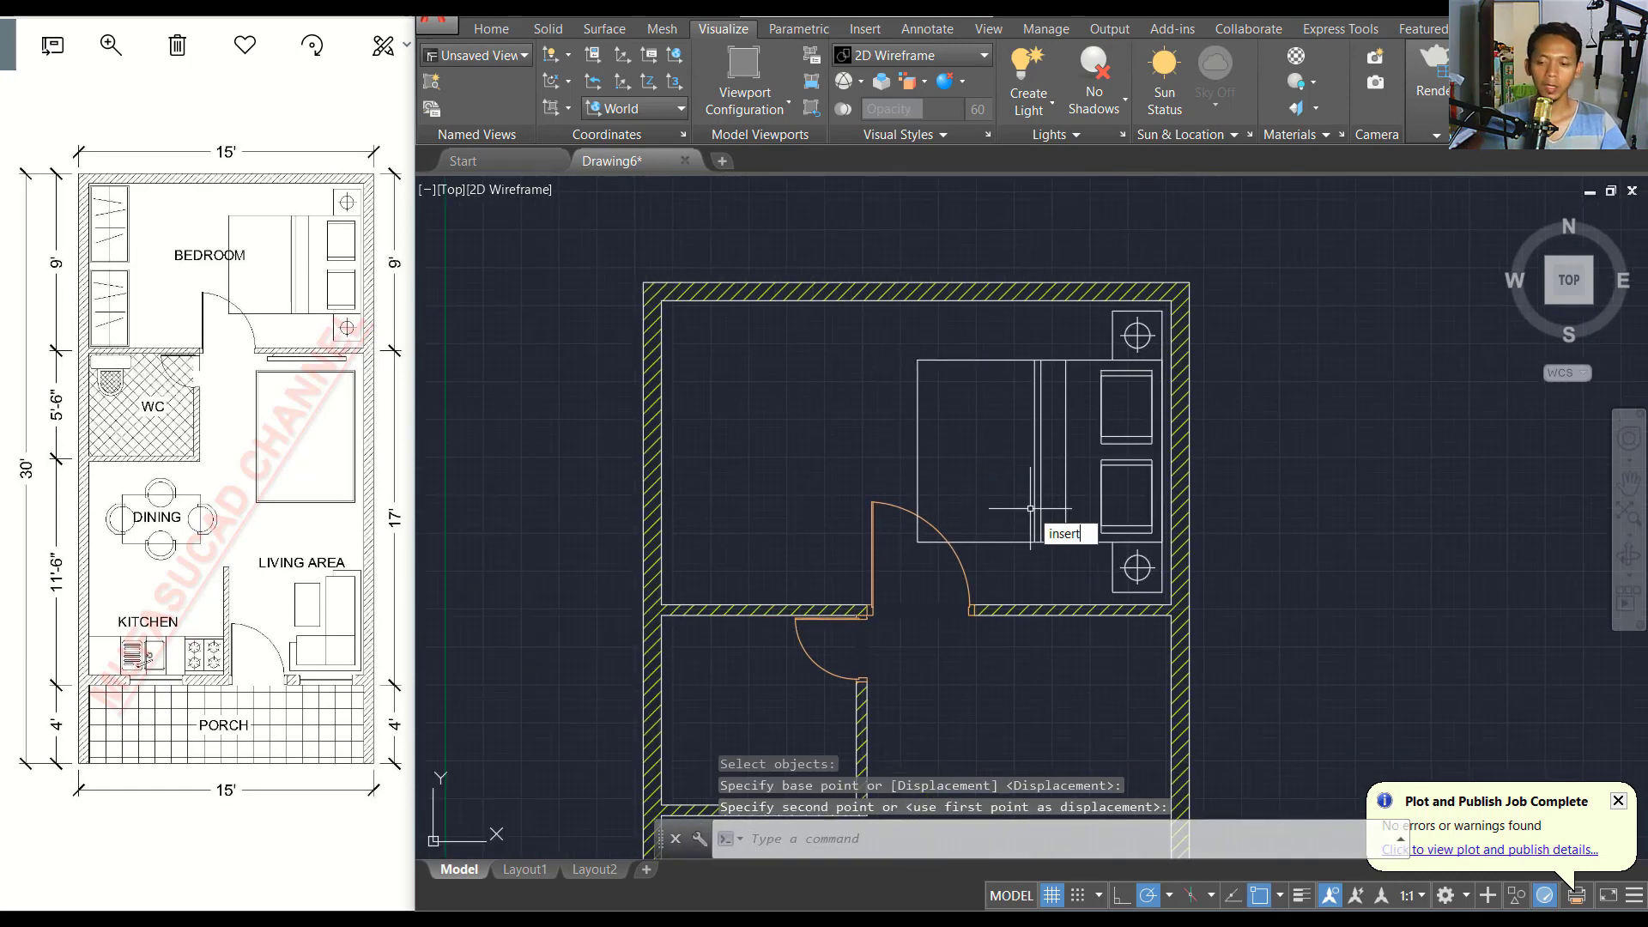
Insert cupboard 1.dwg from the Cupboard folder against the bedroom's left wall.
key("Return")
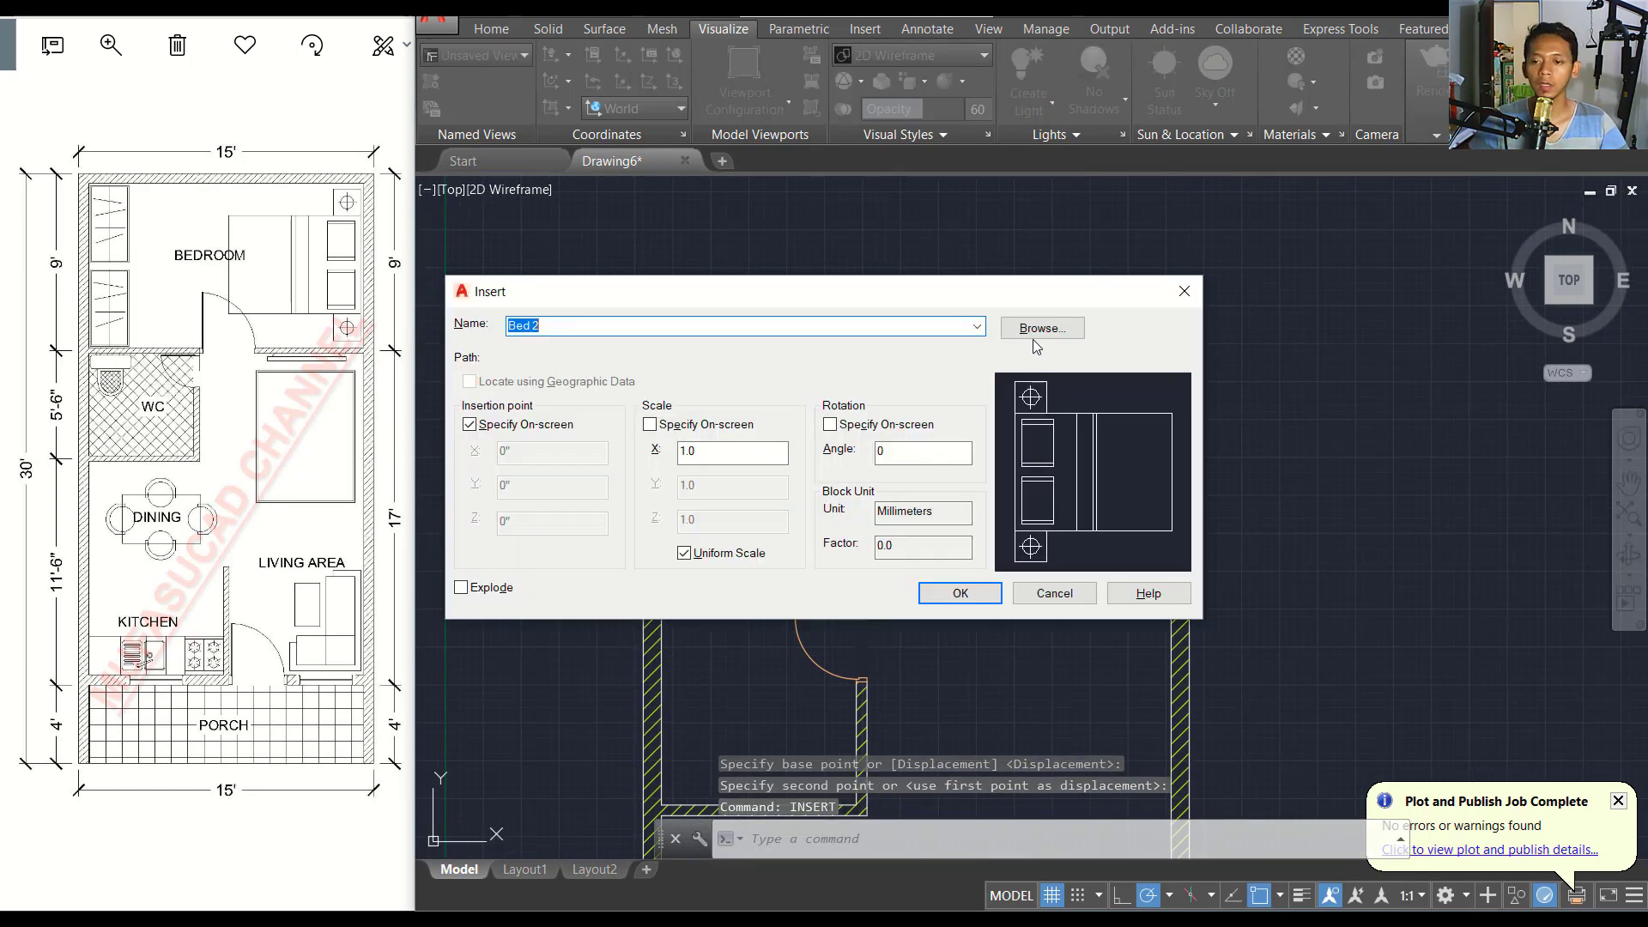
left_click(1032, 335)
left_click(935, 232)
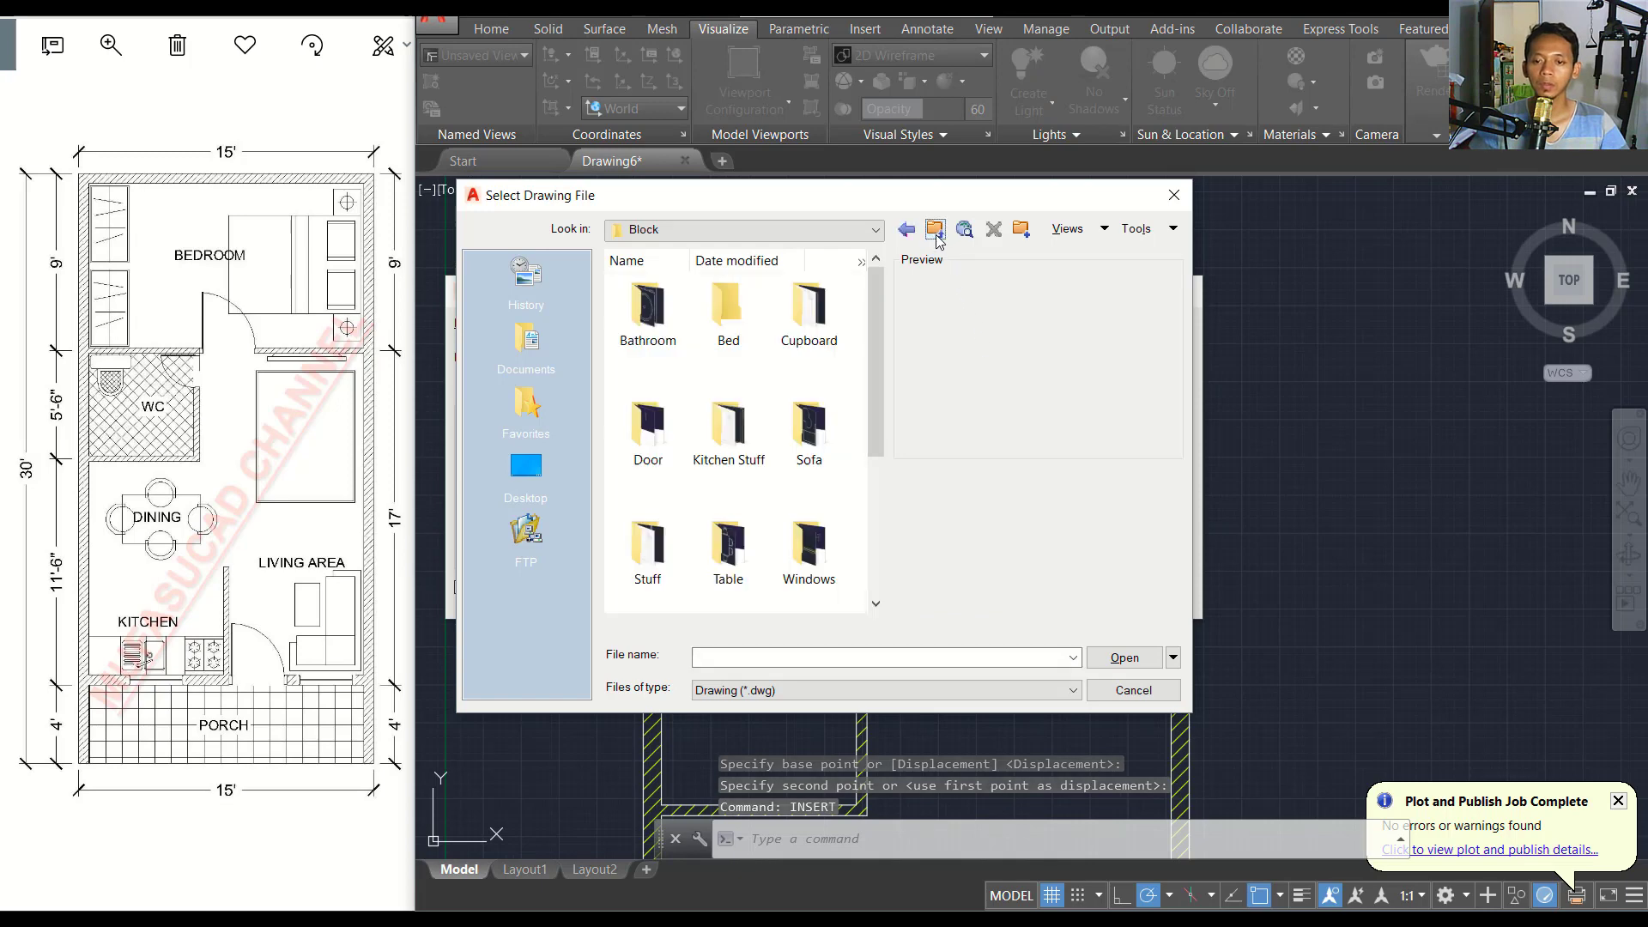
left_click(762, 544)
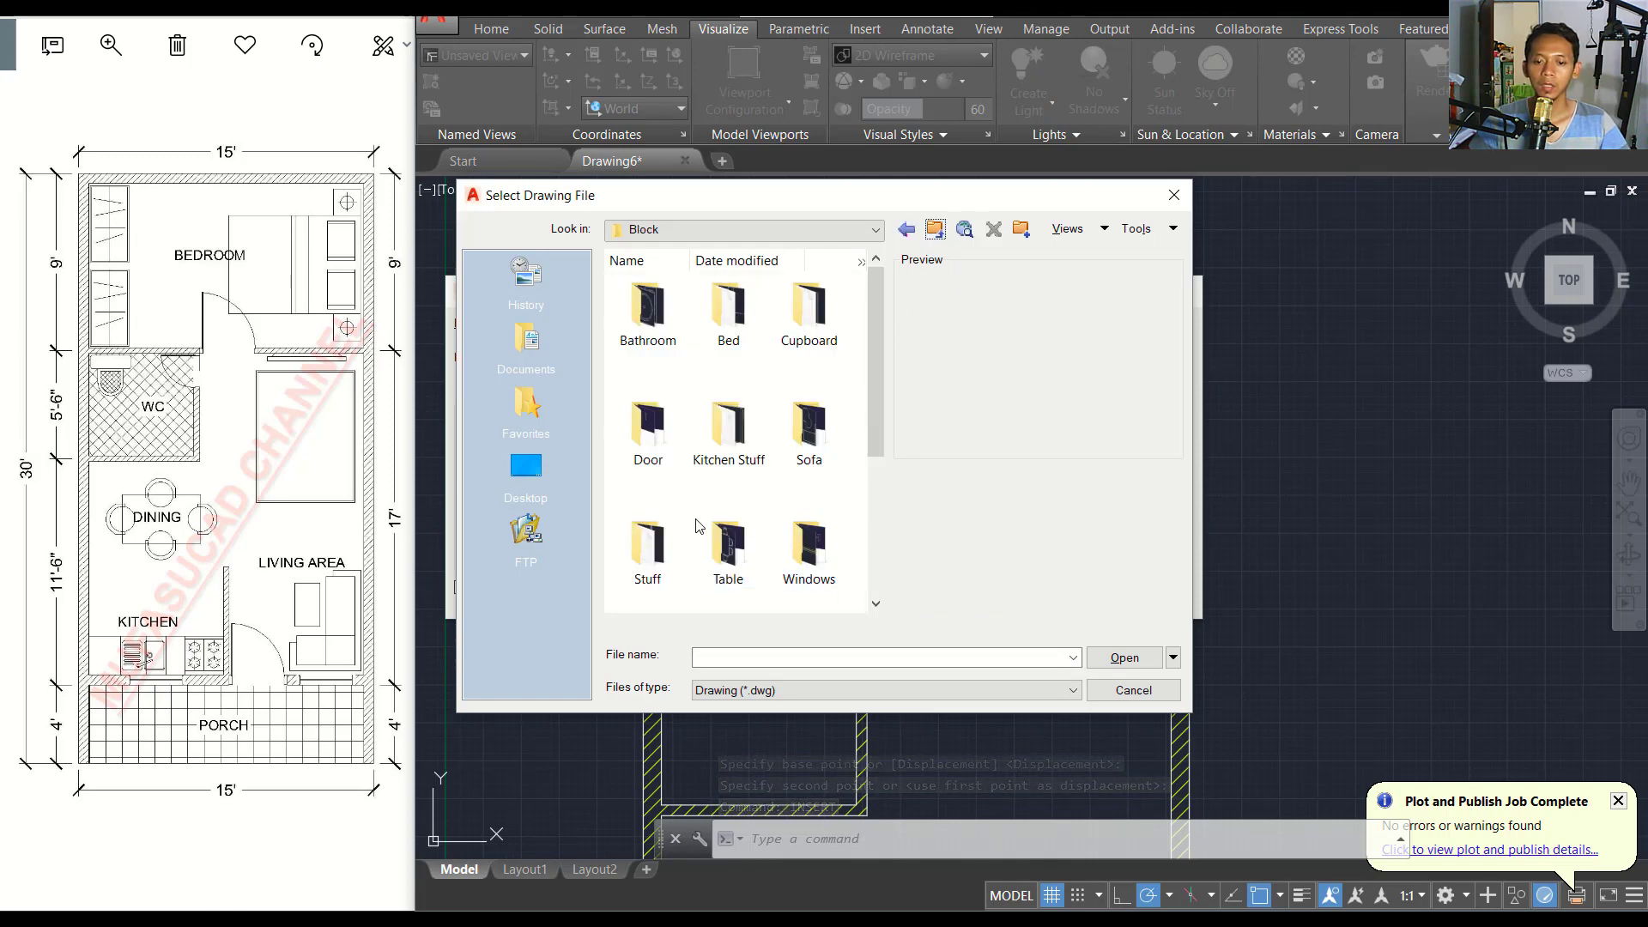
double_click(809, 309)
left_click(644, 336)
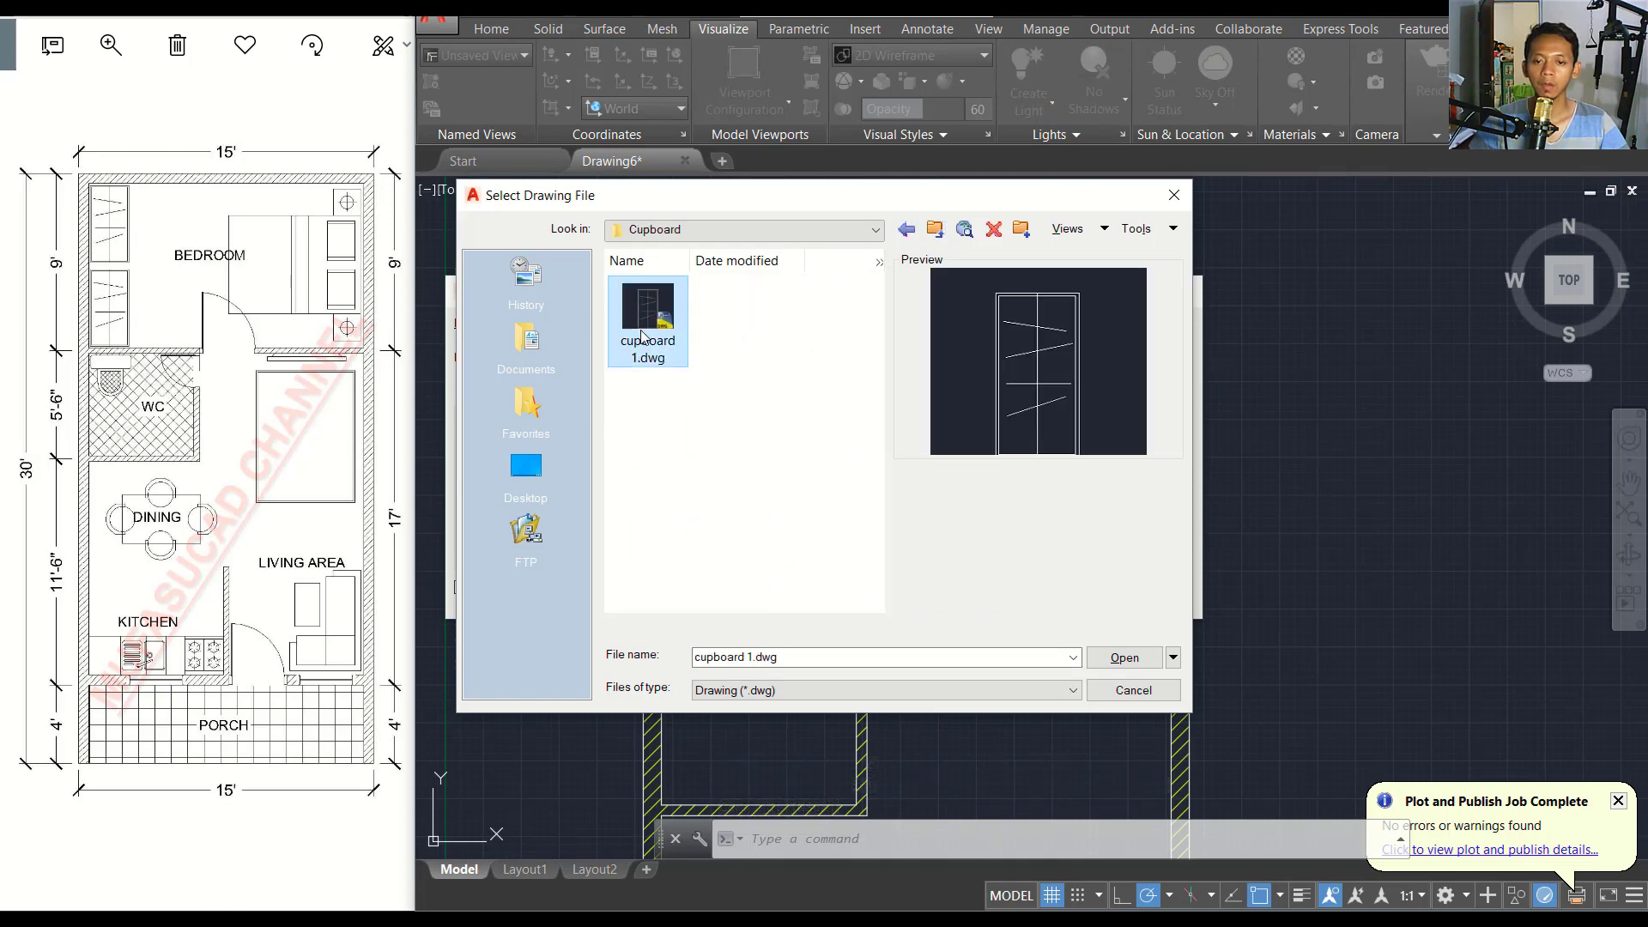
left_click(1120, 658)
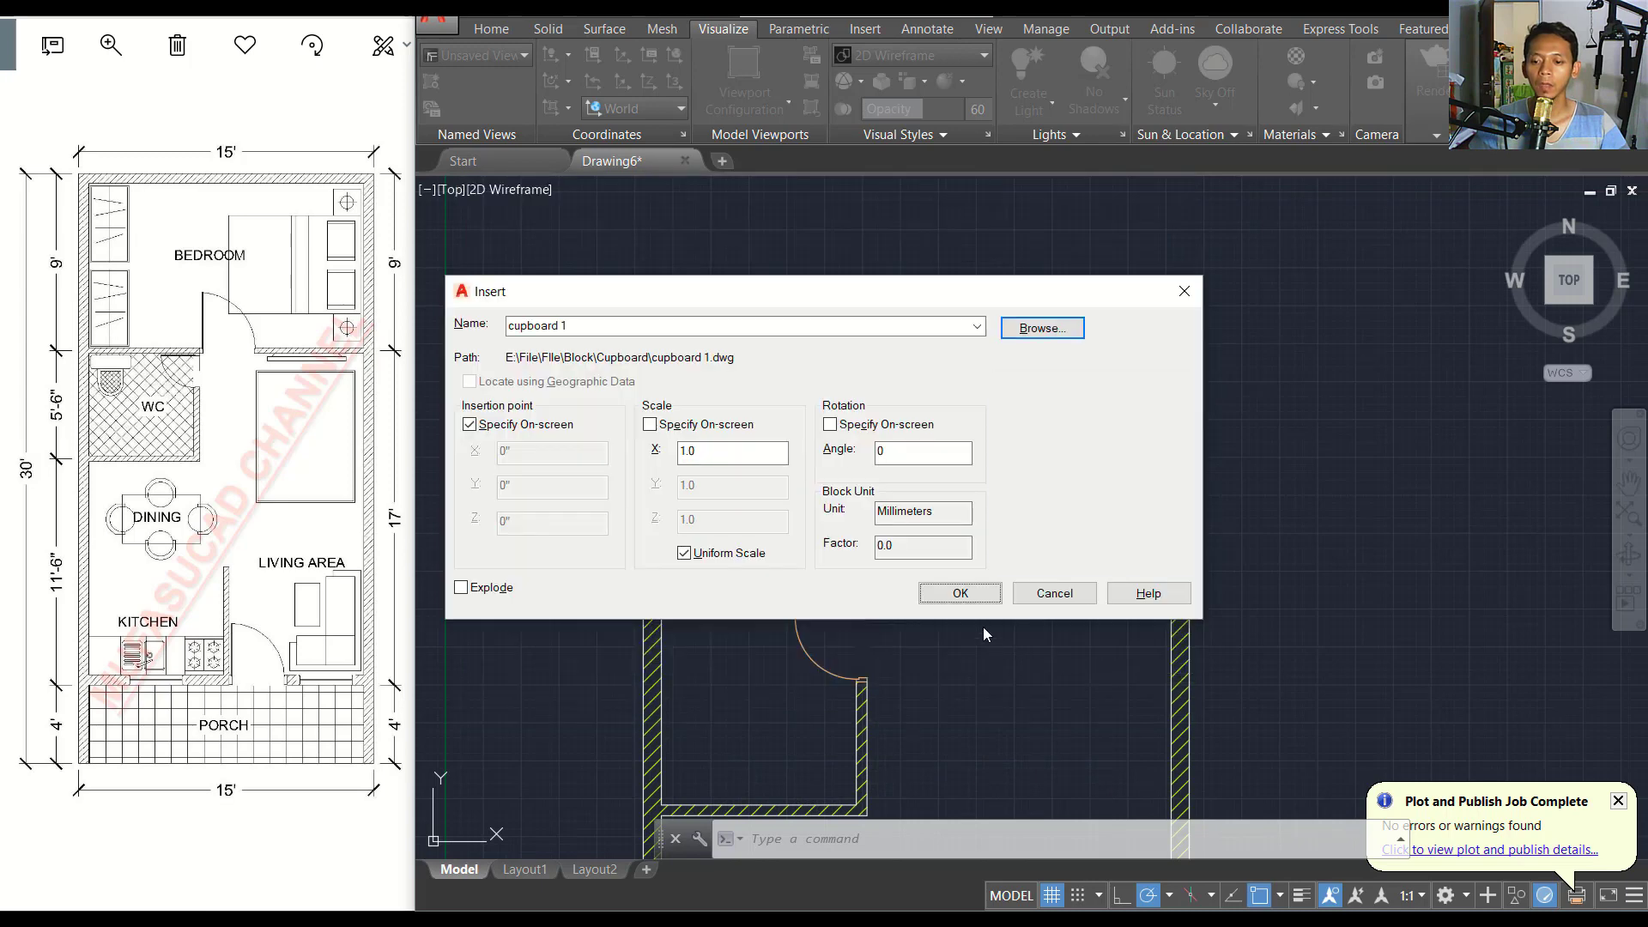
left_click(969, 603)
scroll(700, 539, "up", 2)
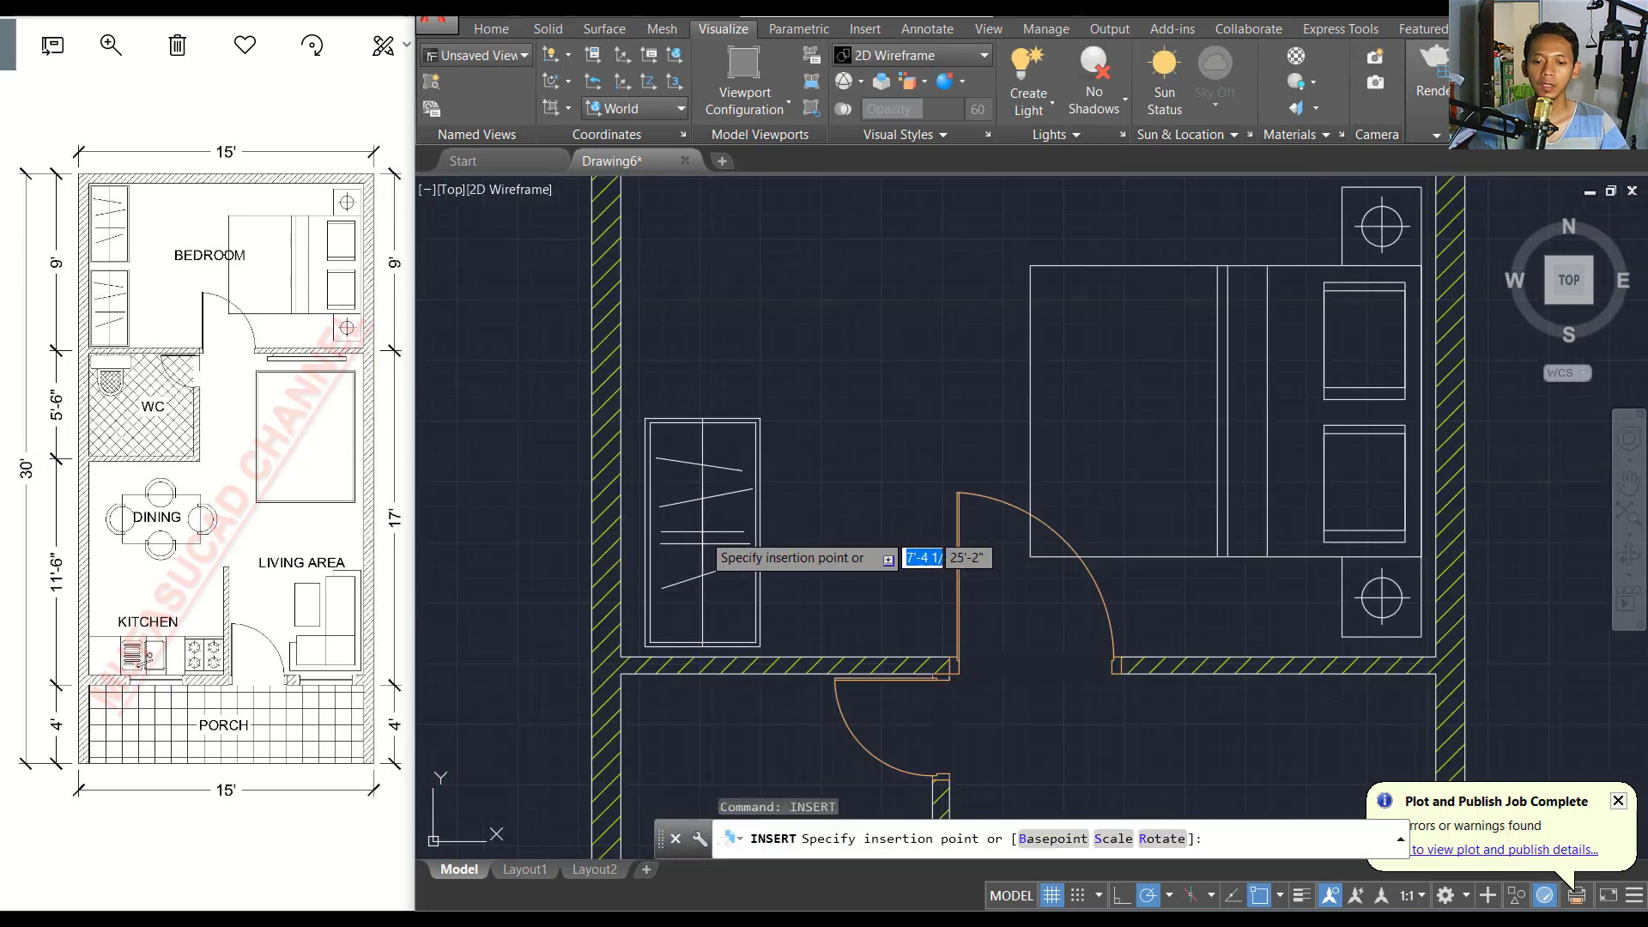
left_click(704, 524)
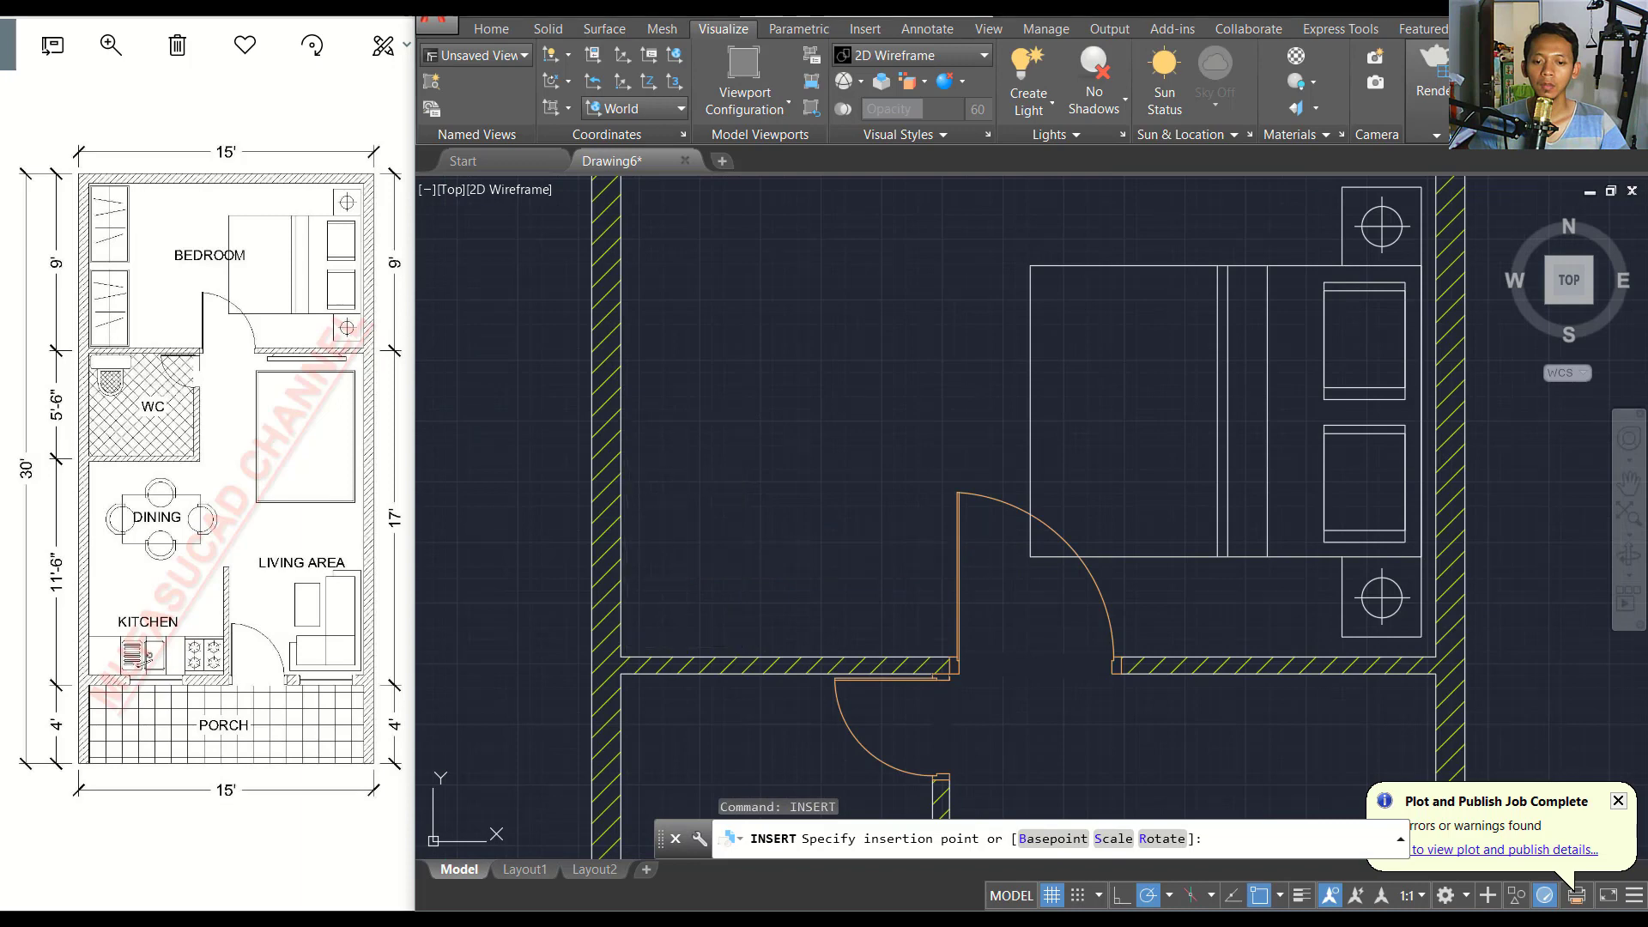
middle_click_drag(766, 447, 773, 491)
Copy the cupboard straight up to make a second one along the wall.
type("o")
key("Return")
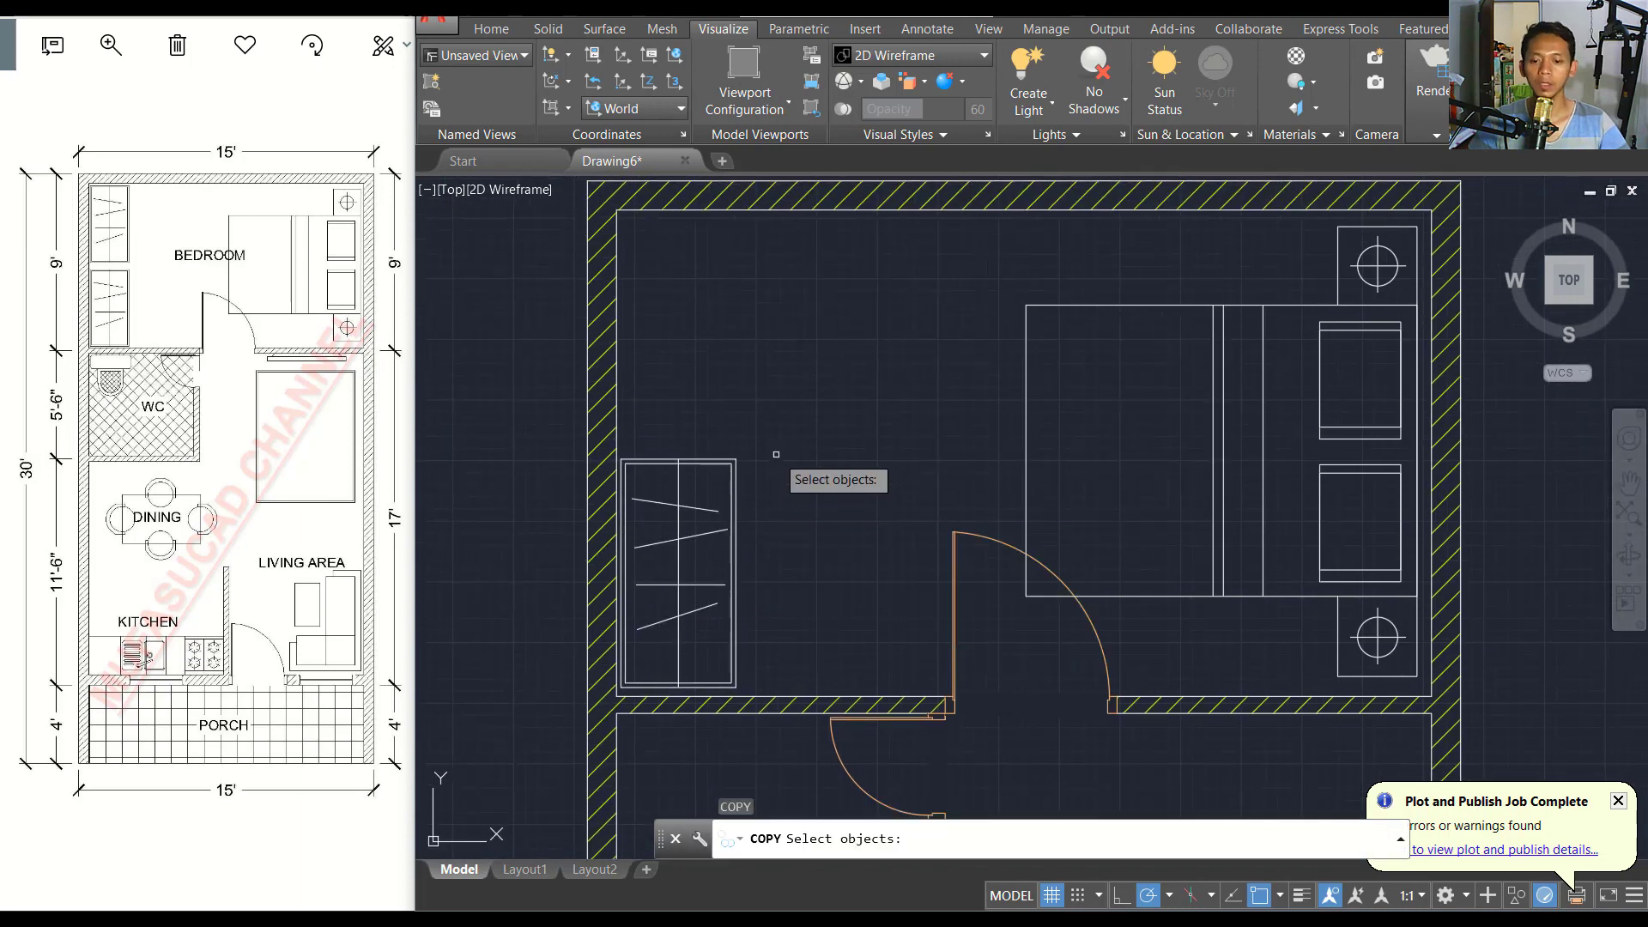
left_click(678, 566)
key("Return")
left_click(796, 586)
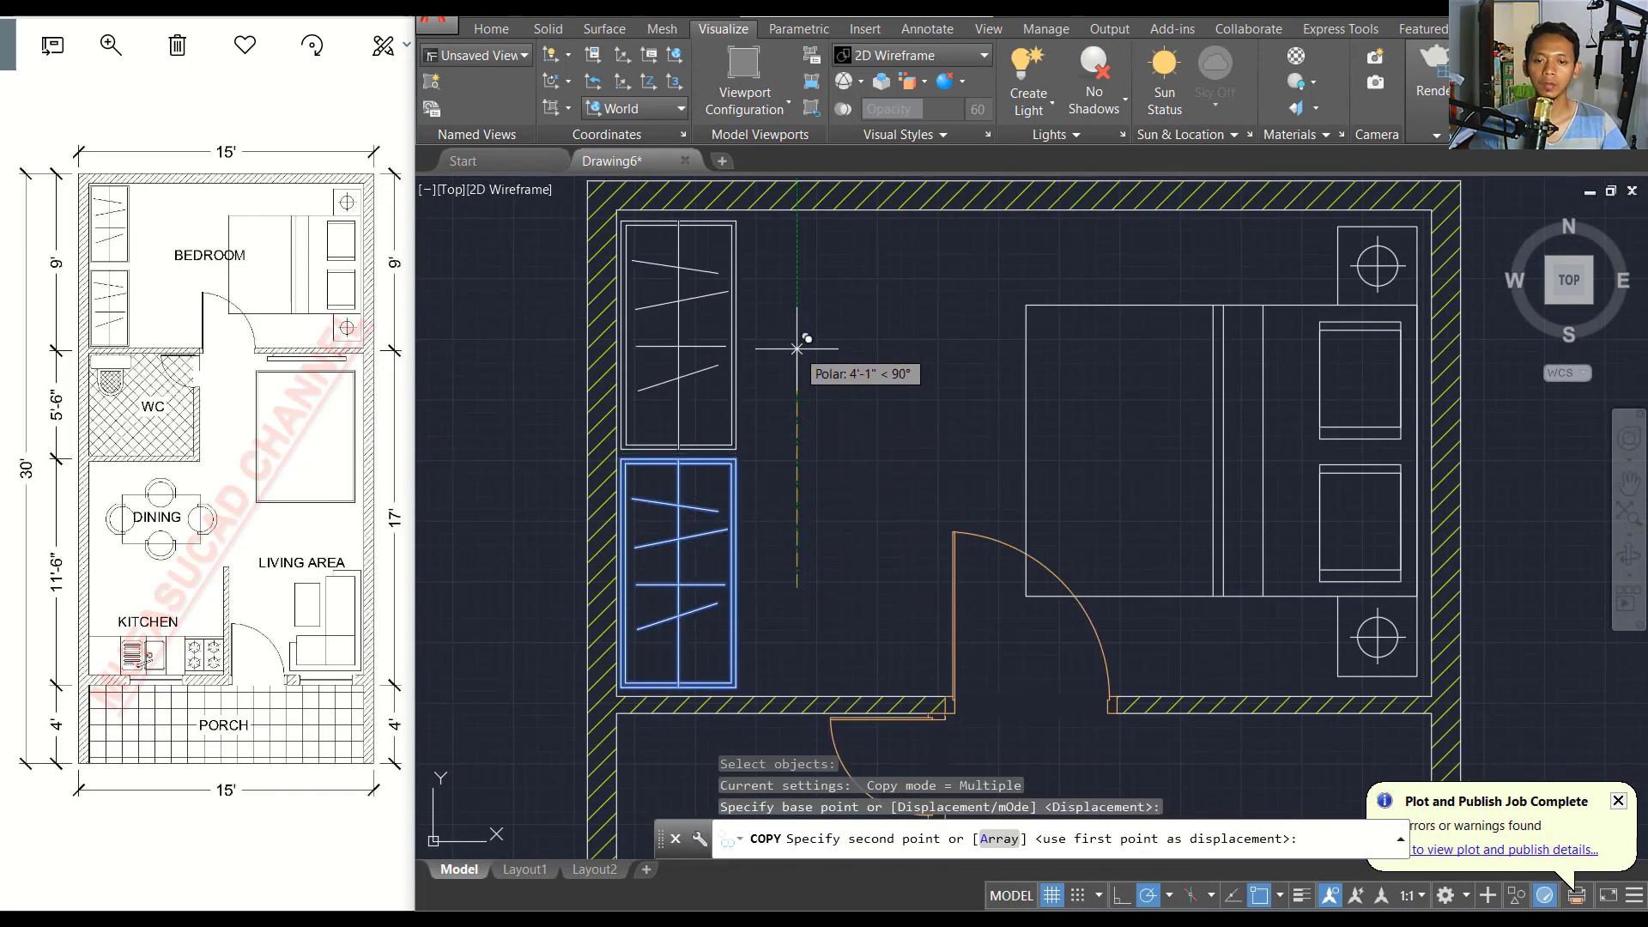
left_click(797, 354)
scroll(867, 412, "down", 4)
key("Escape")
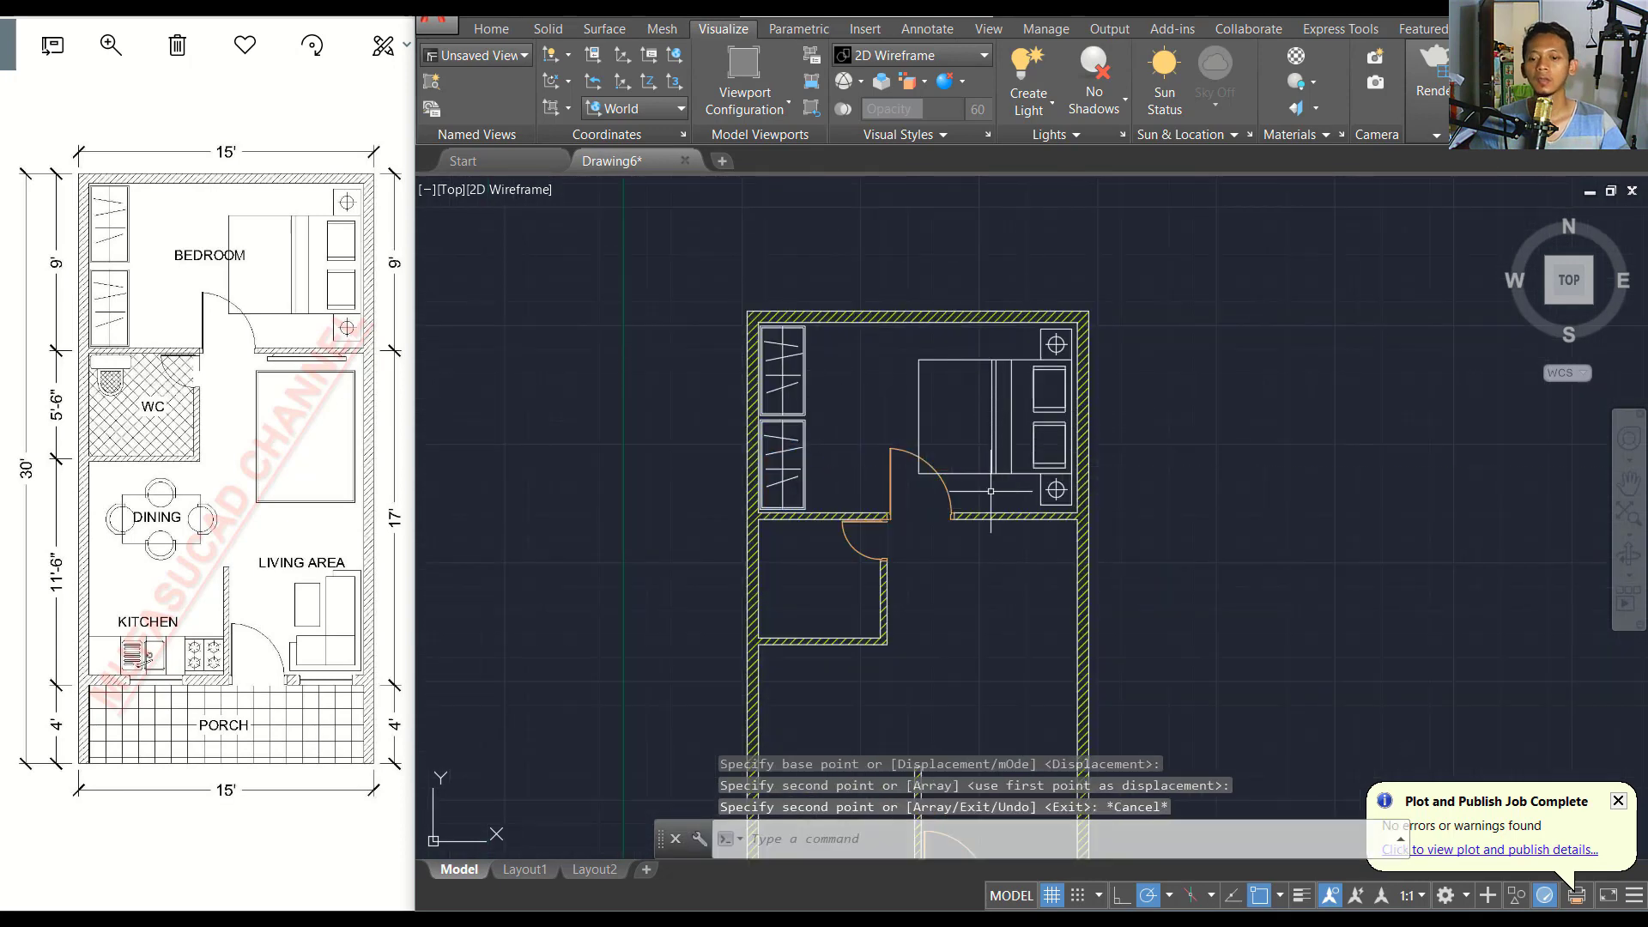
middle_click_drag(948, 586, 941, 549)
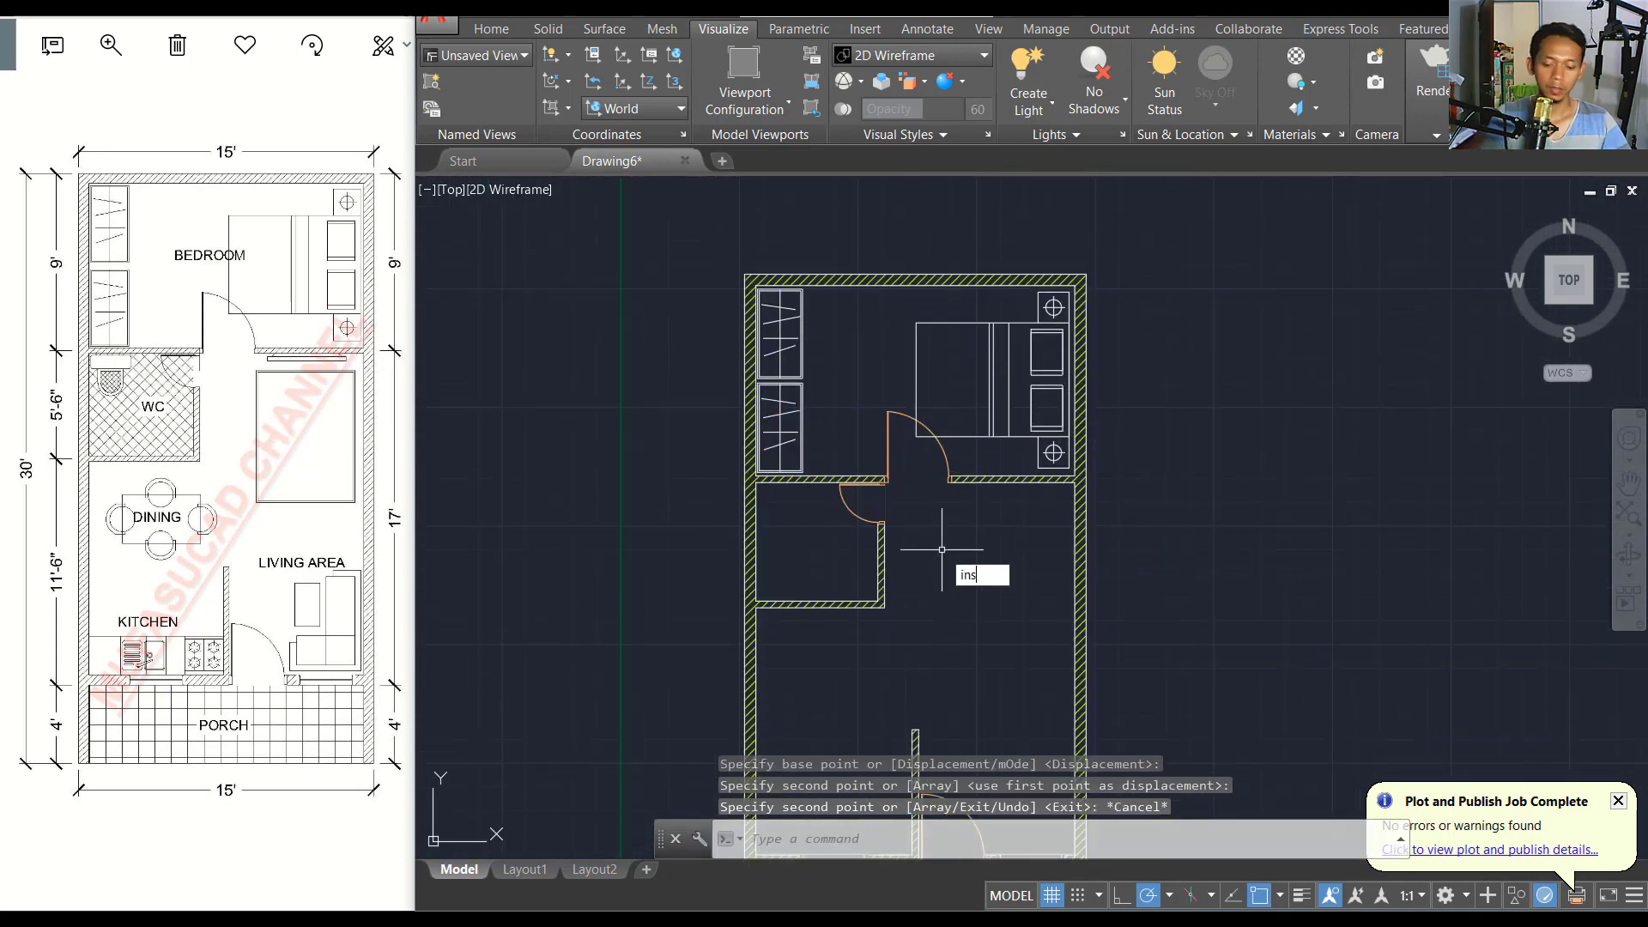
Insert Toilet Seat.dwg from the Bathroom block folder into the WC's upper corner.
type("i")
key("Return")
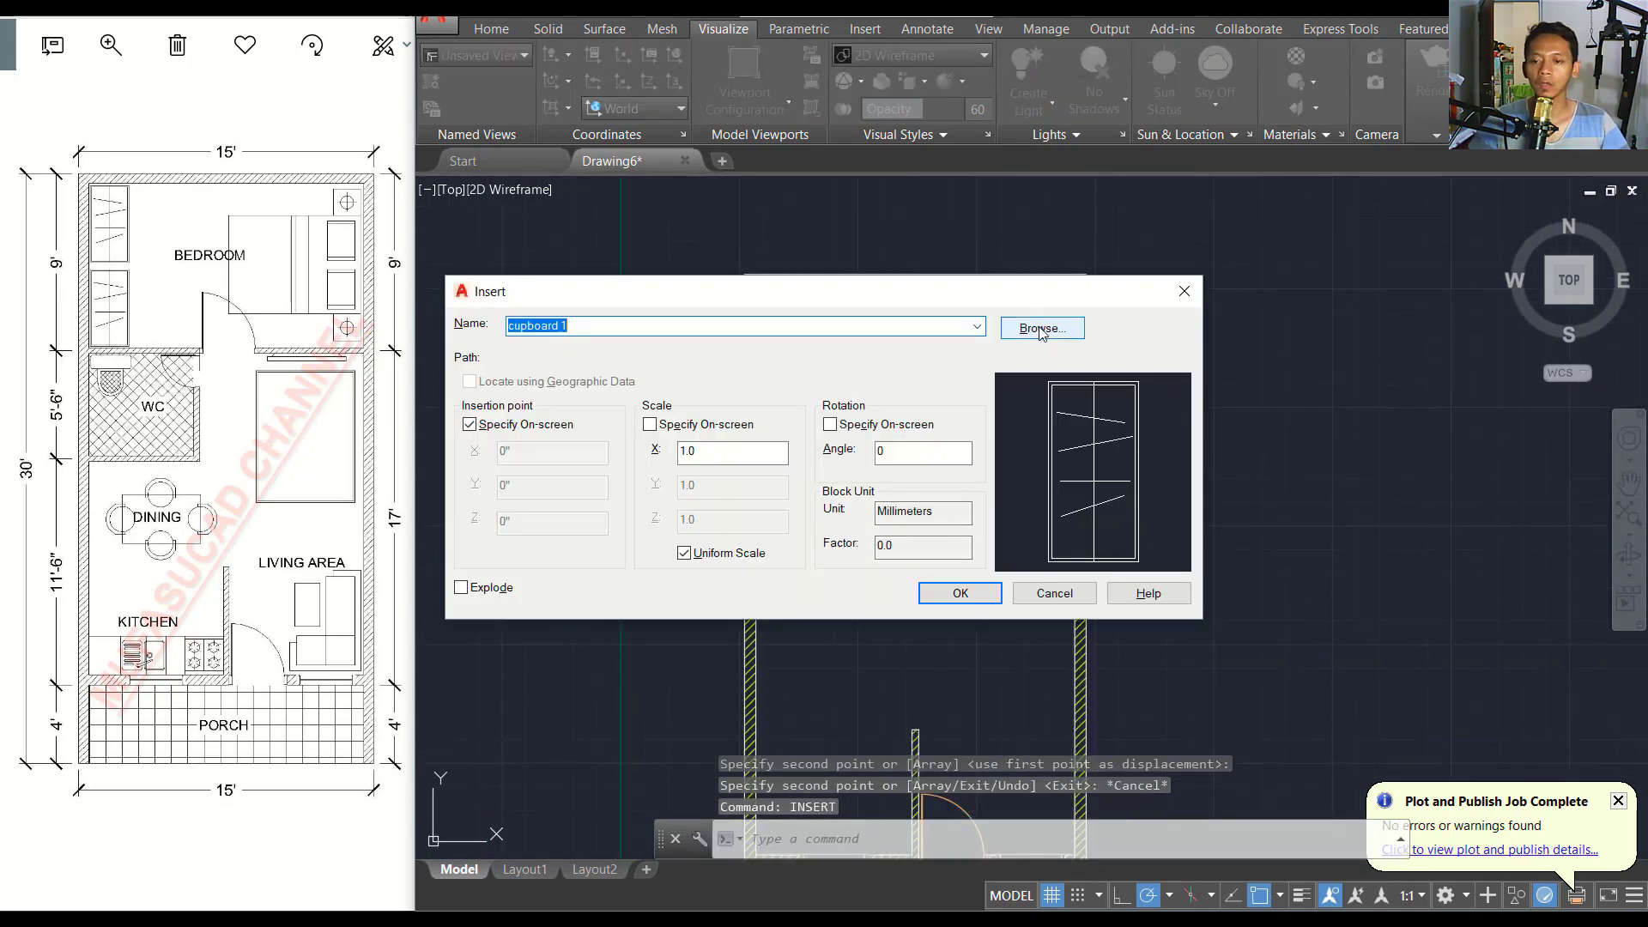
left_click(1041, 330)
left_click(937, 229)
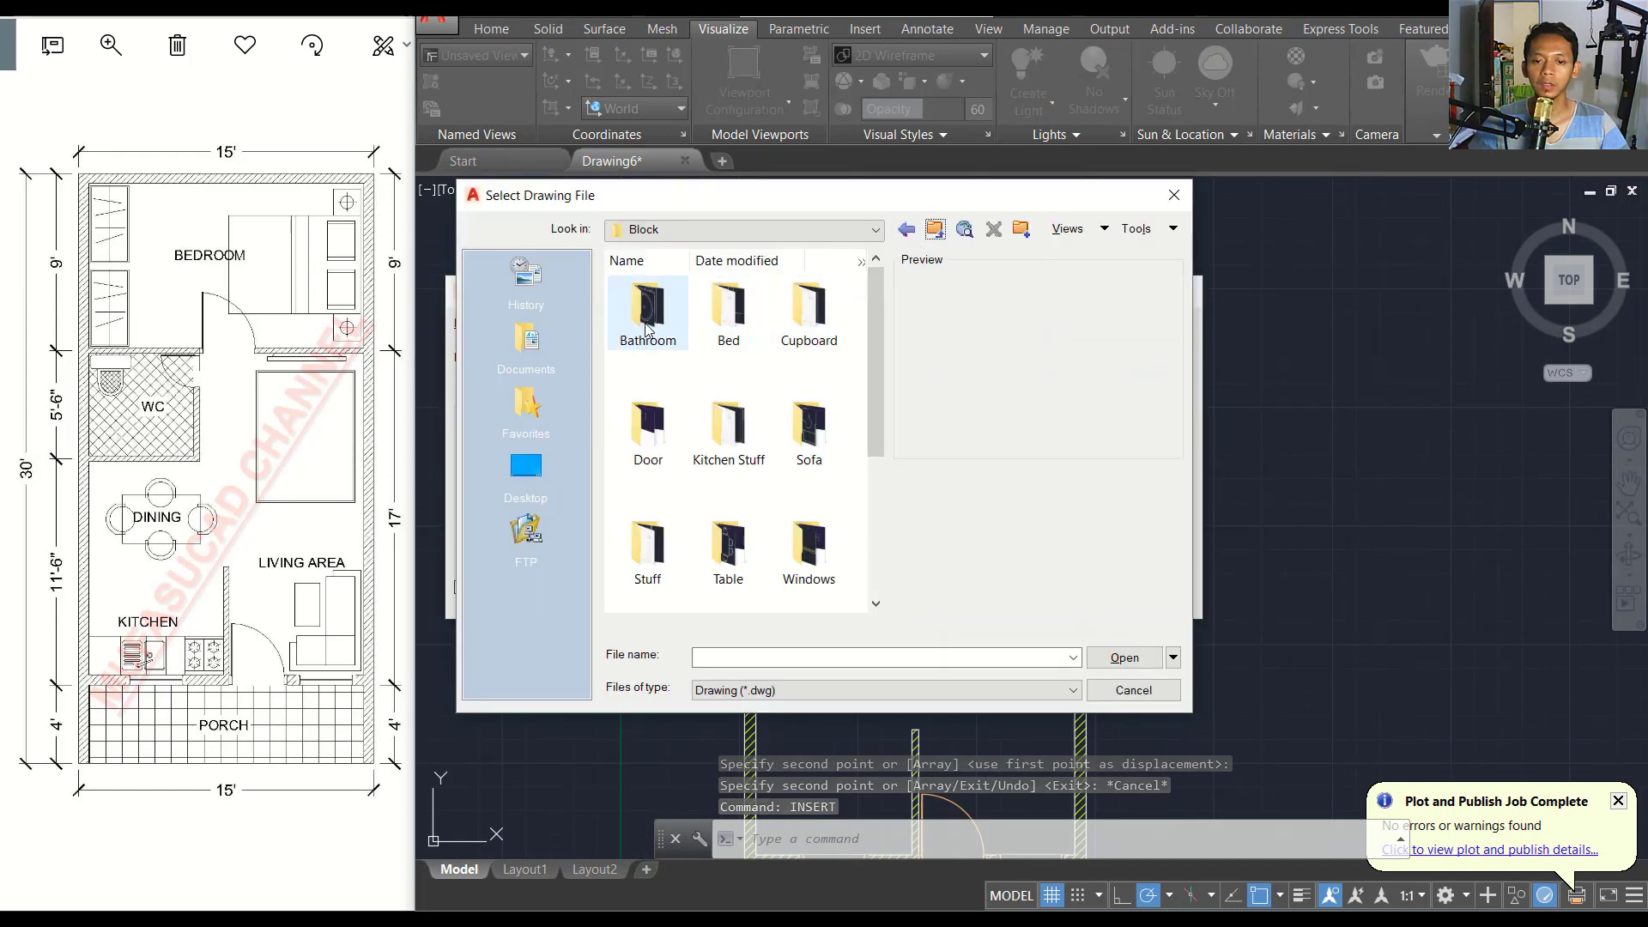
double_click(646, 322)
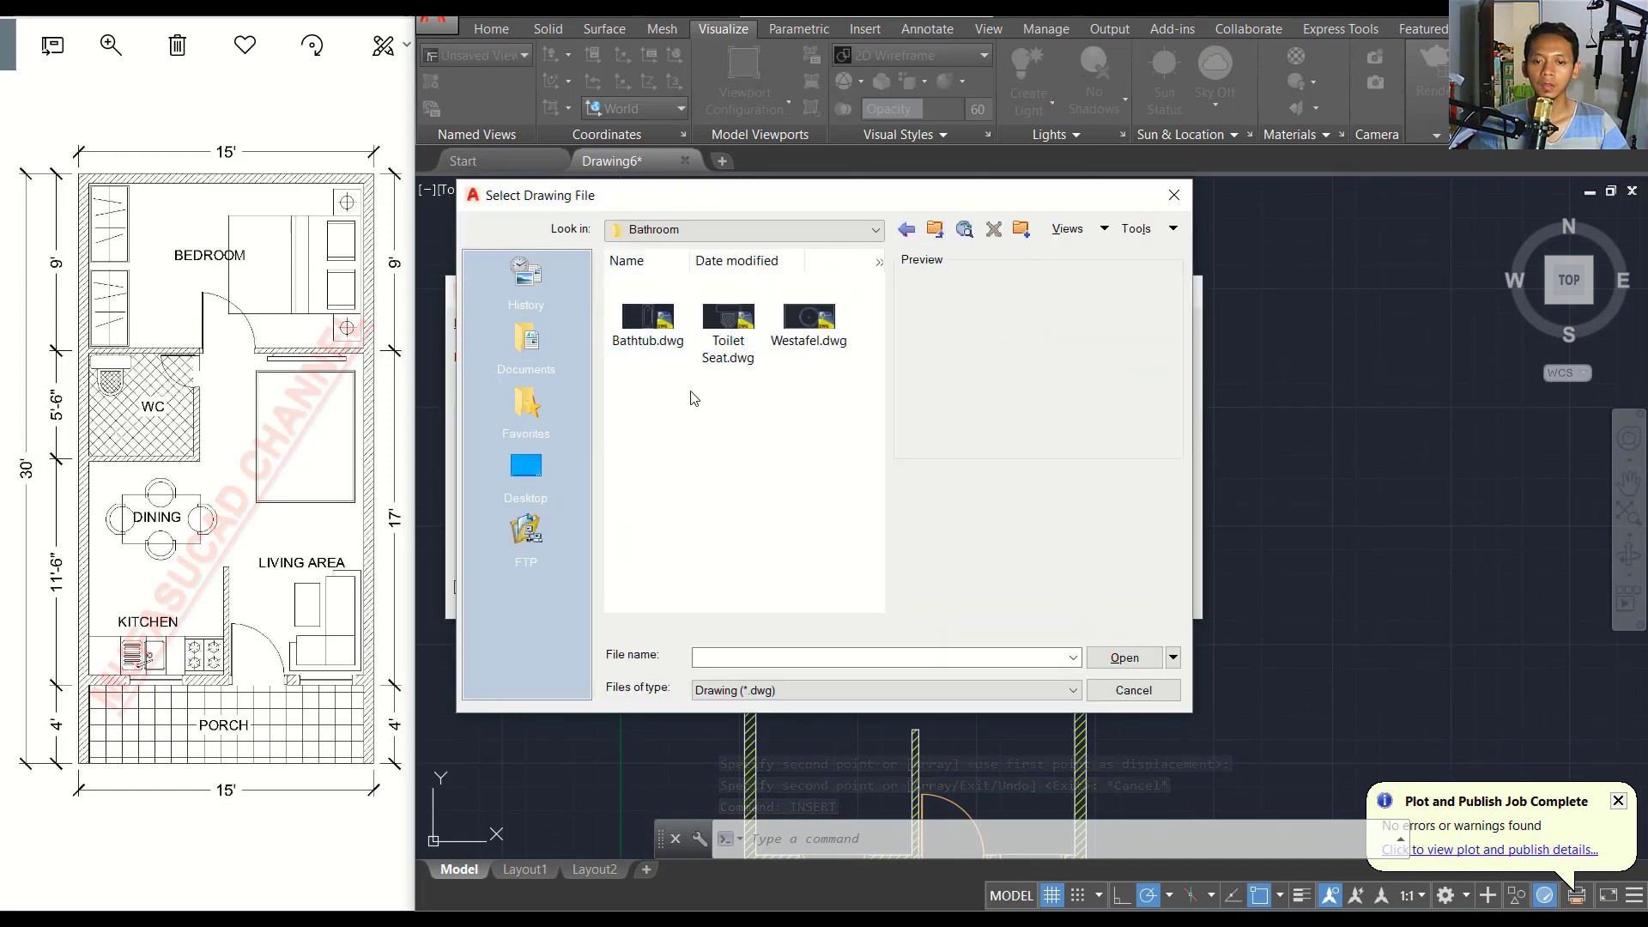
left_click(731, 333)
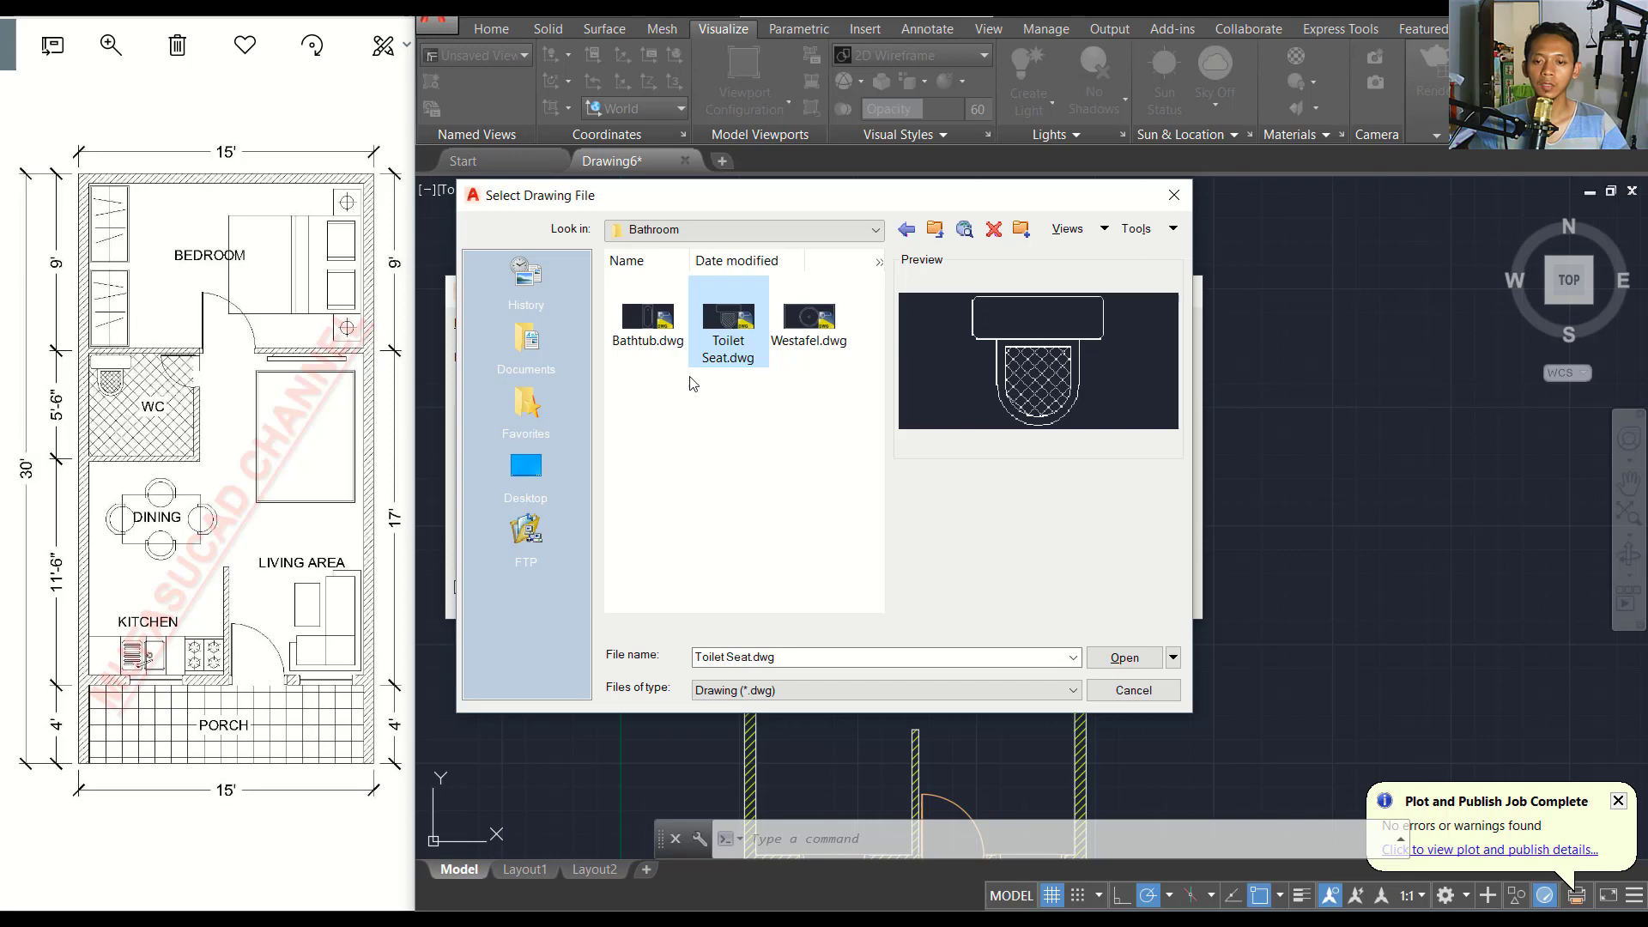
left_click(1122, 658)
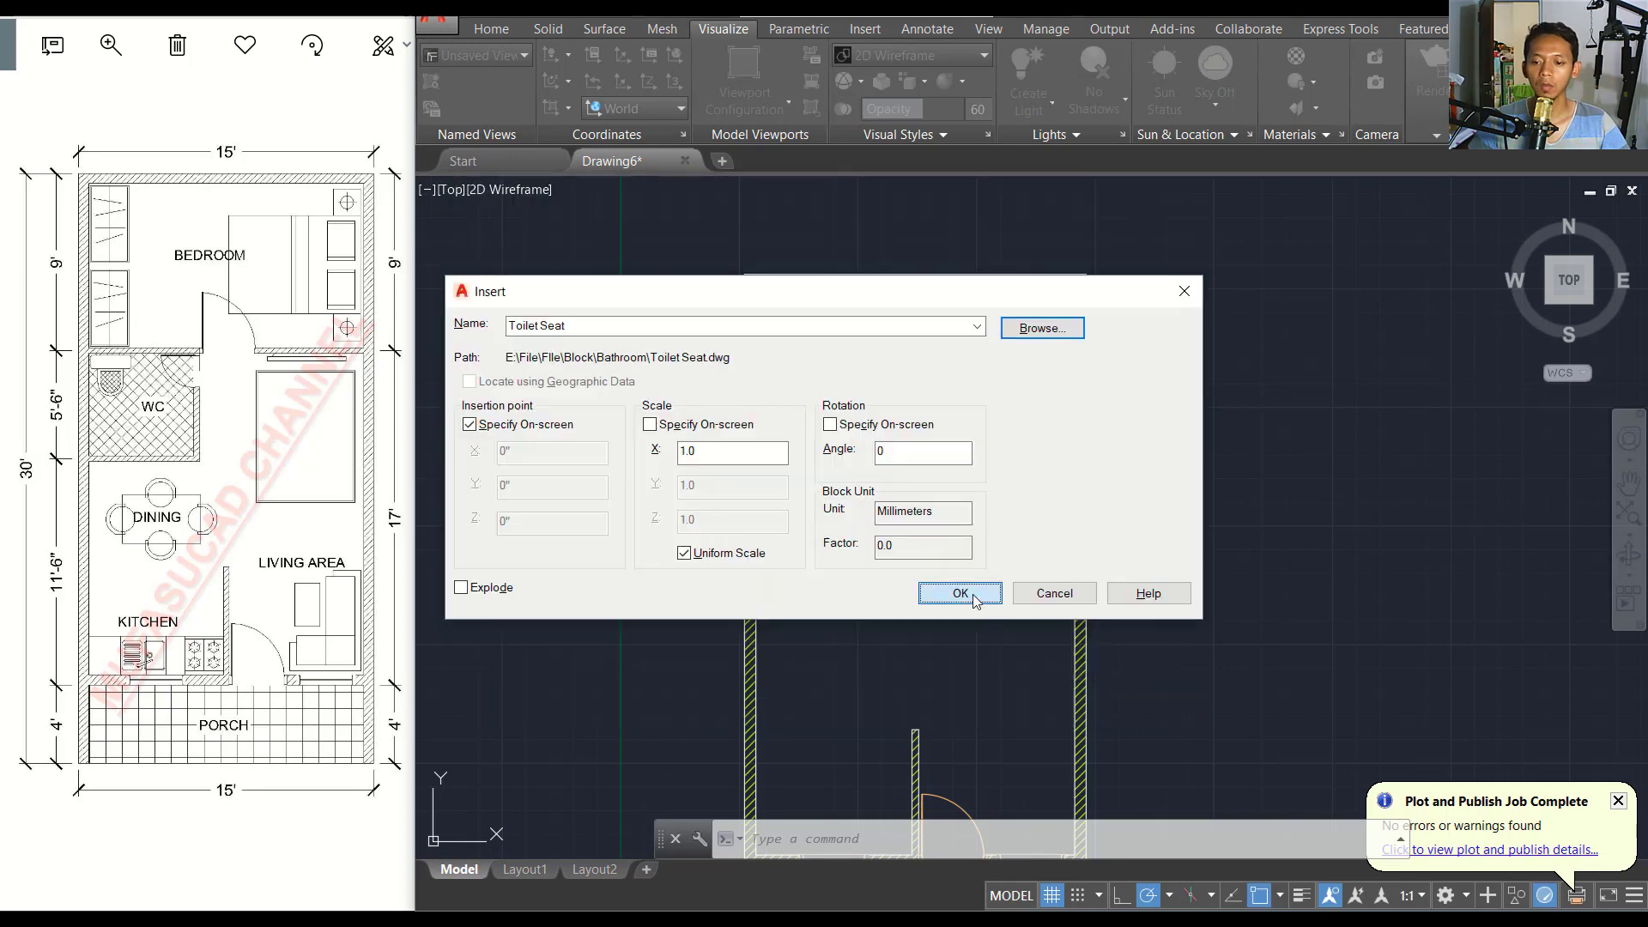
left_click(975, 600)
scroll(755, 526, "up", 3)
scroll(736, 434, "up", 3)
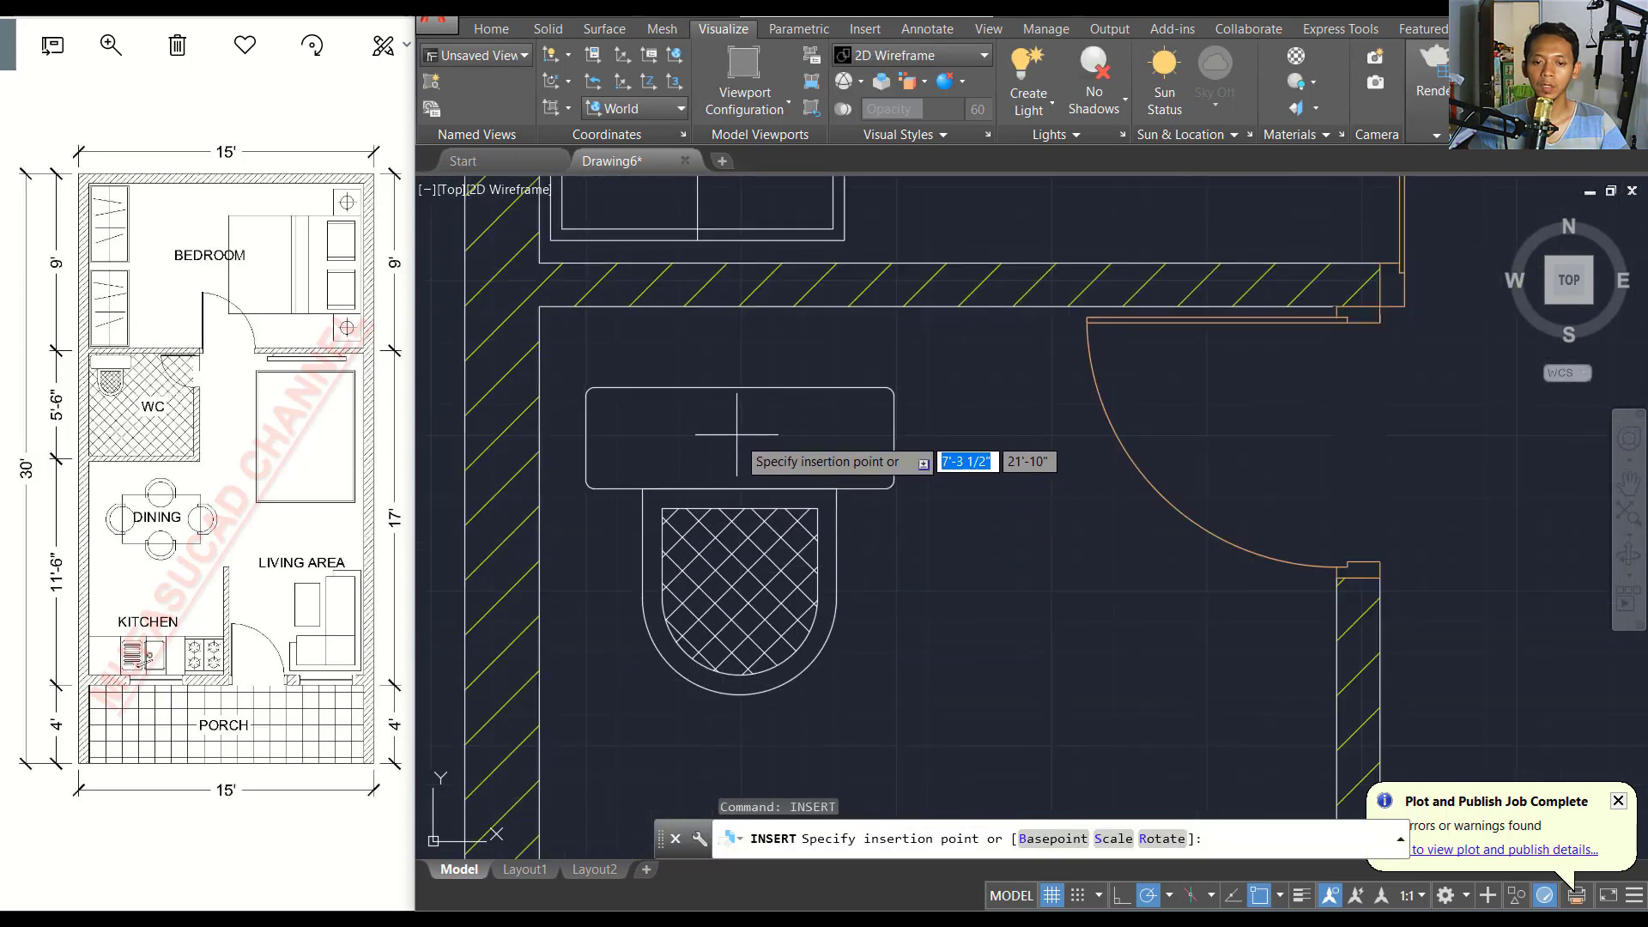
left_click(685, 369)
scroll(802, 483, "down", 6)
middle_click_drag(1012, 516, 1002, 522)
type("insert")
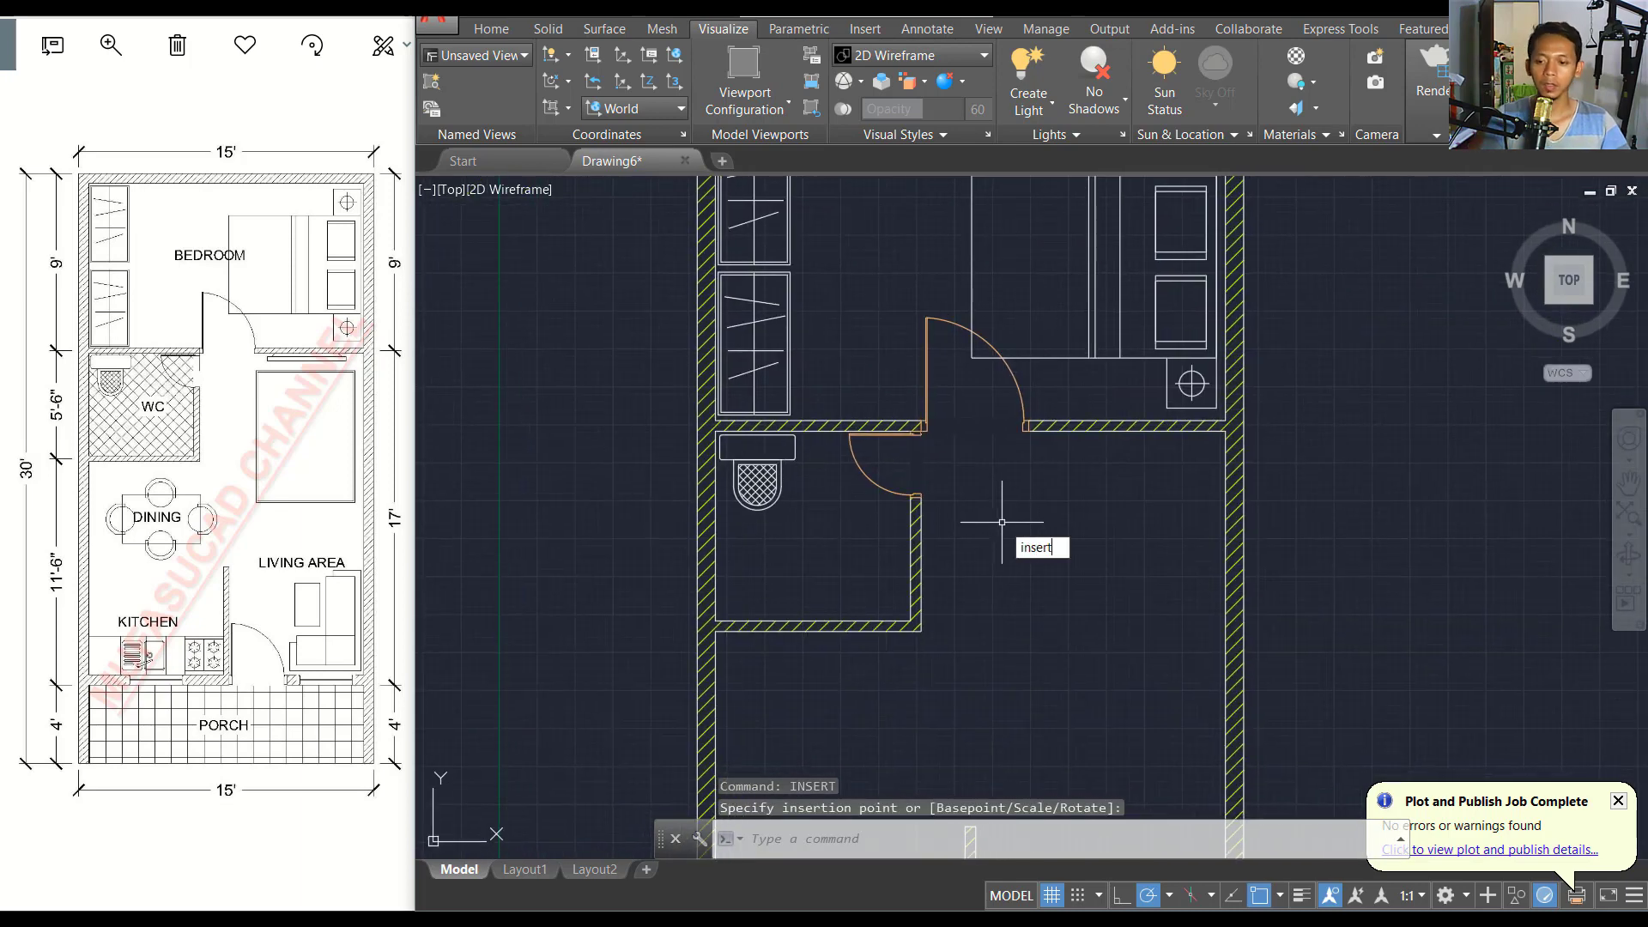
Insert the Stove.dwg block from Kitchen Stuff beside the floor plan.
key("Return")
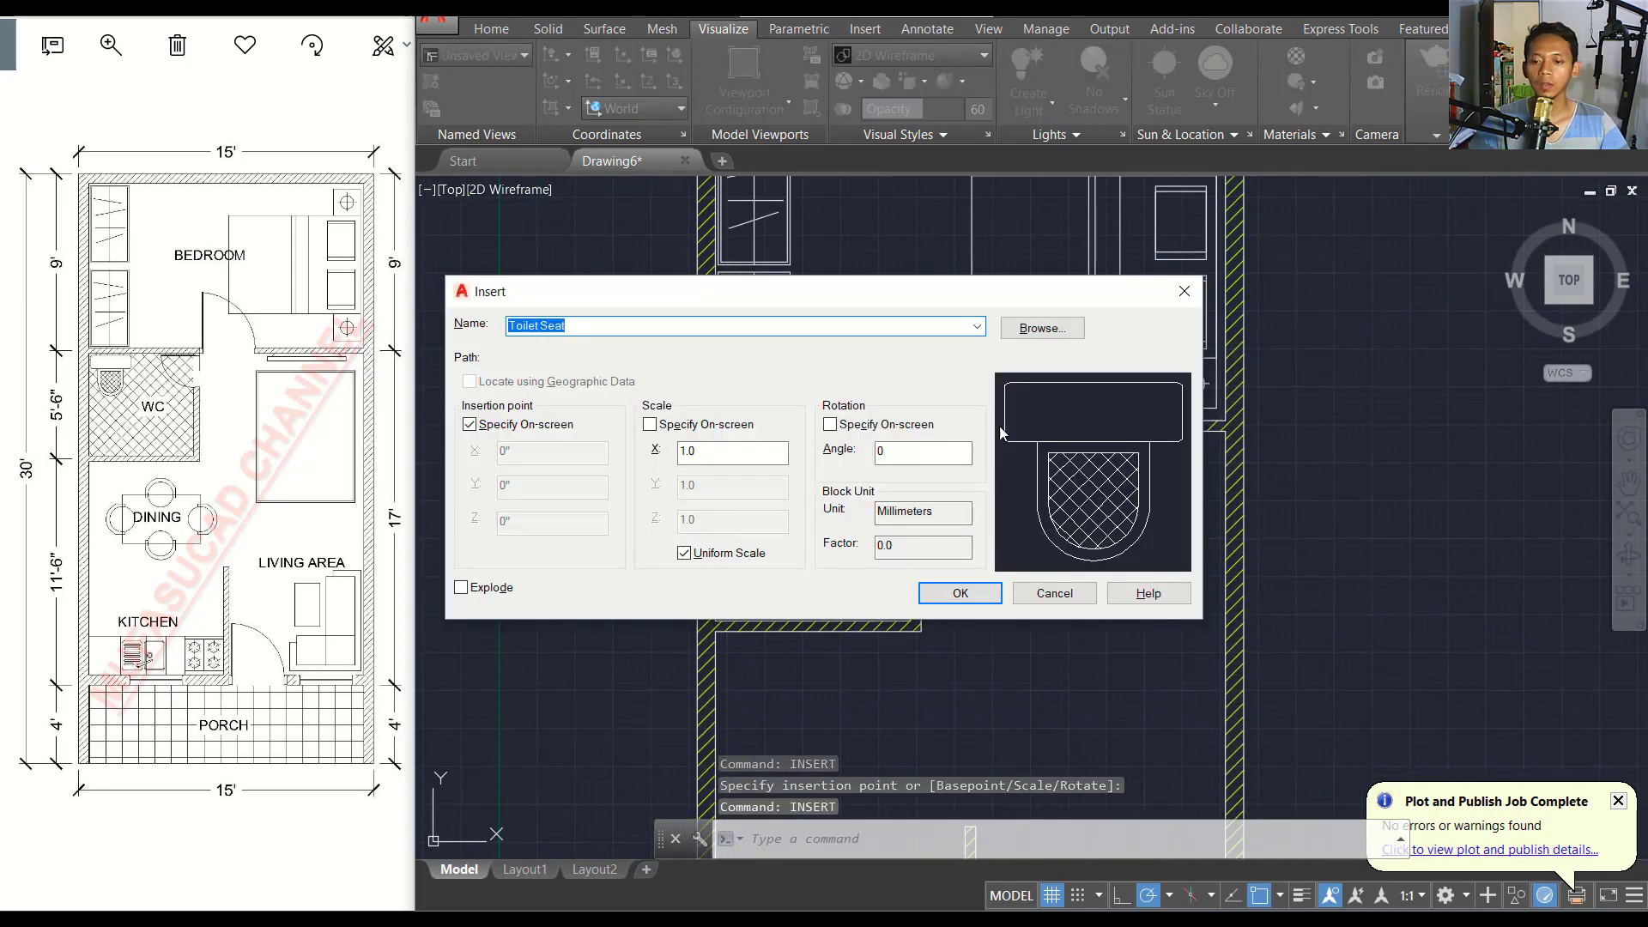
left_click(1042, 329)
left_click(933, 230)
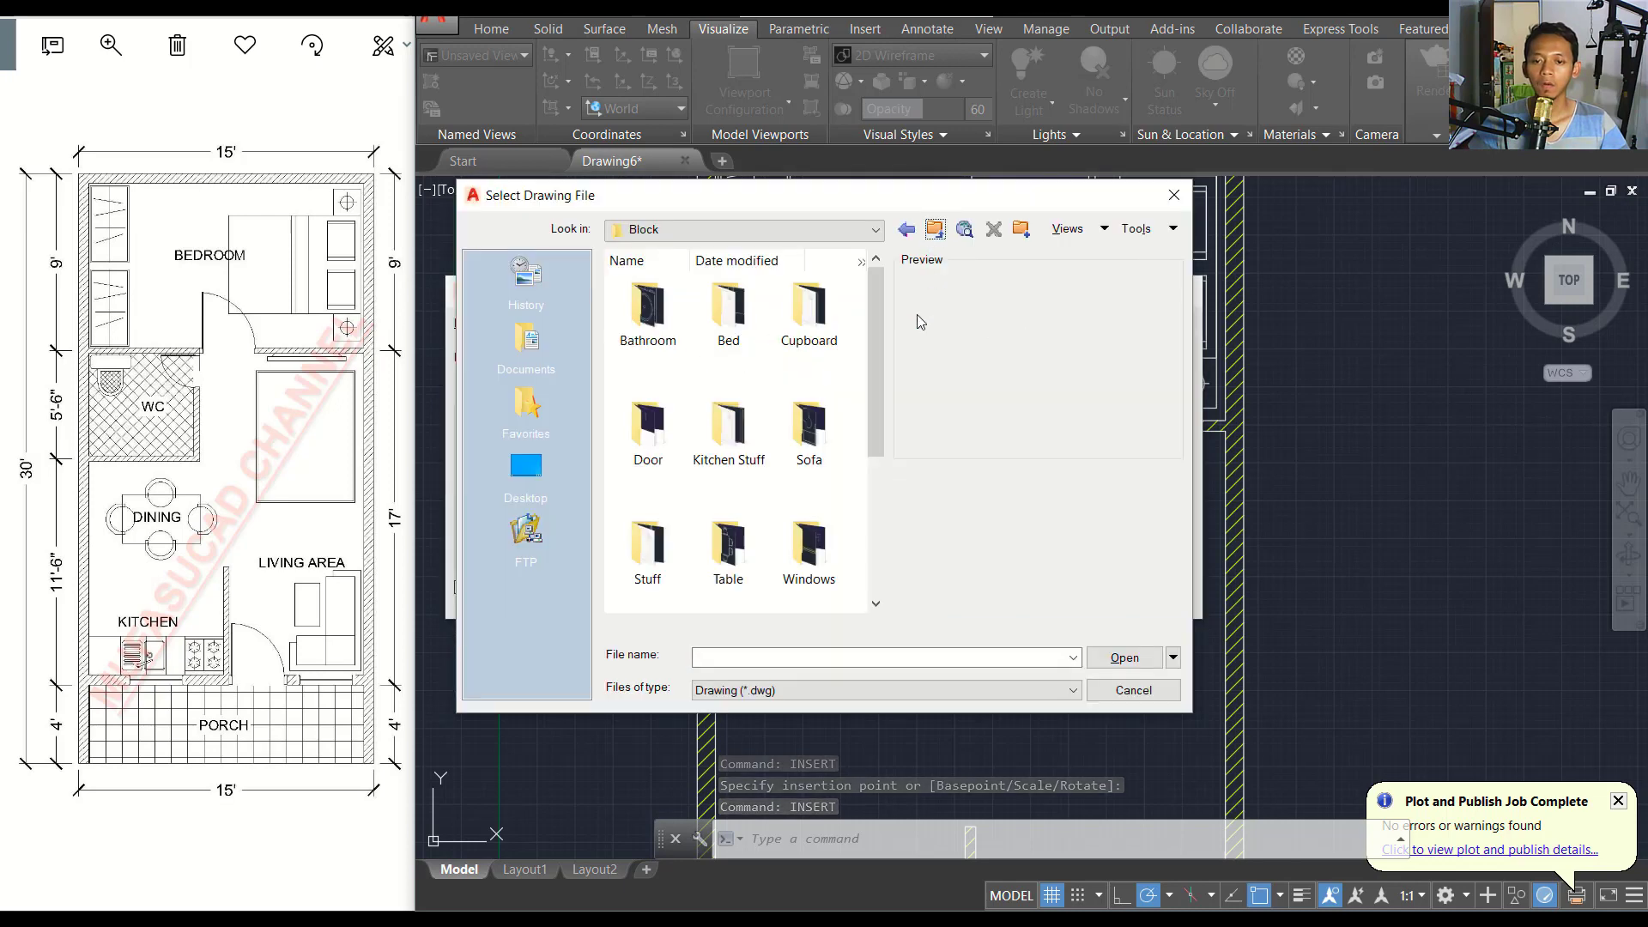
double_click(729, 429)
left_click(719, 339)
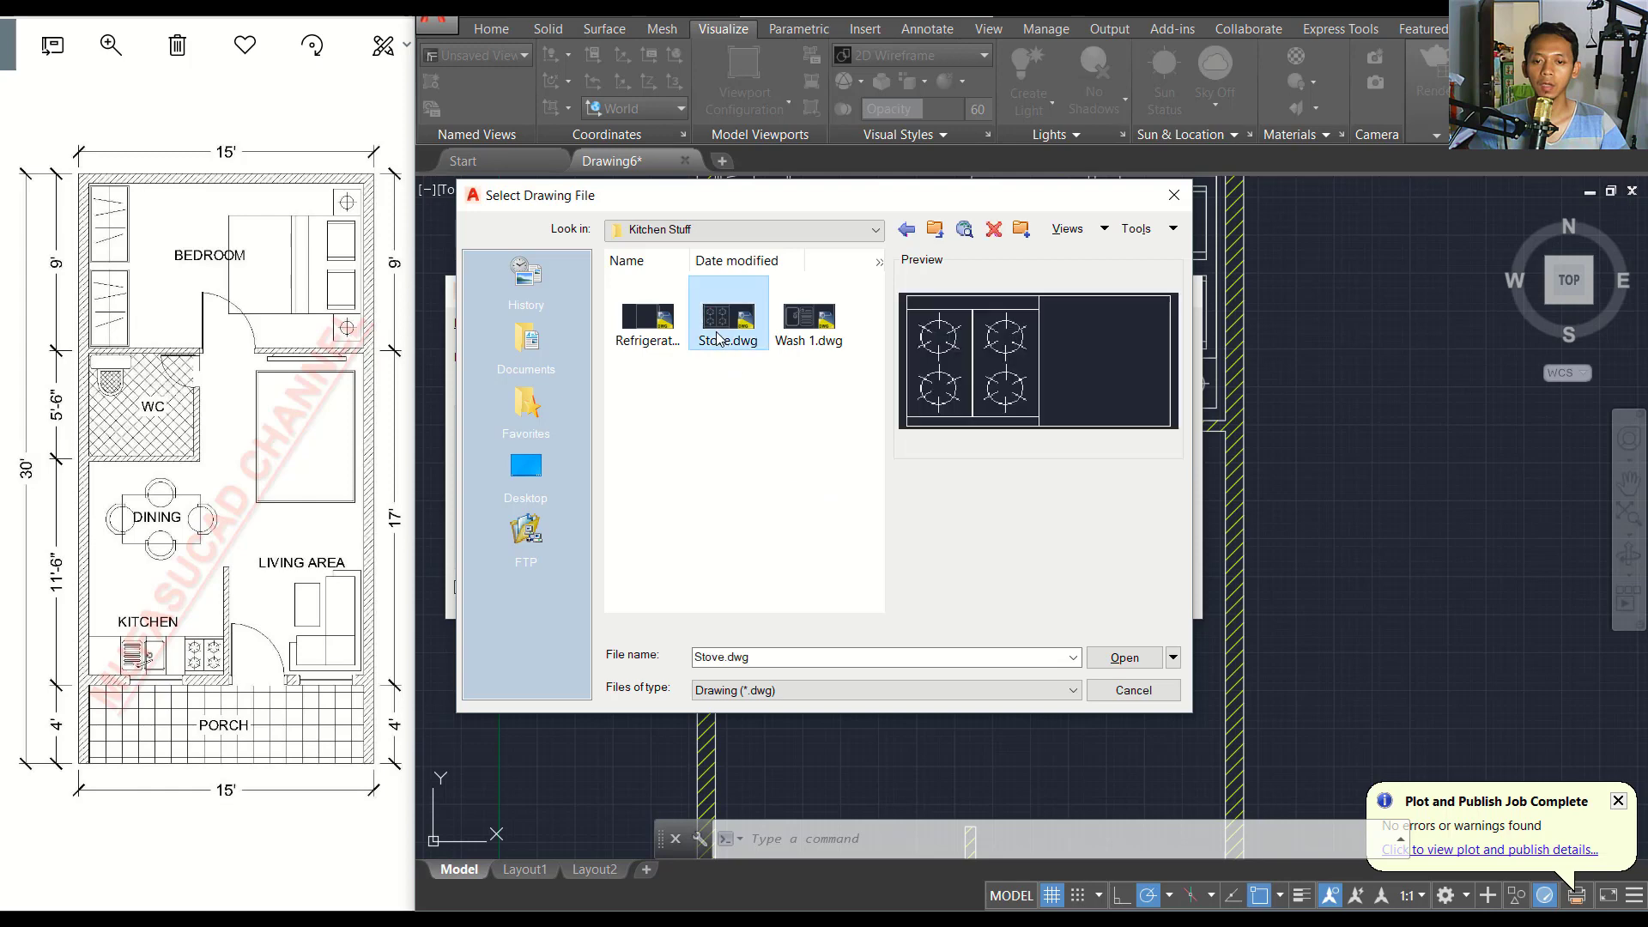
left_click(1122, 660)
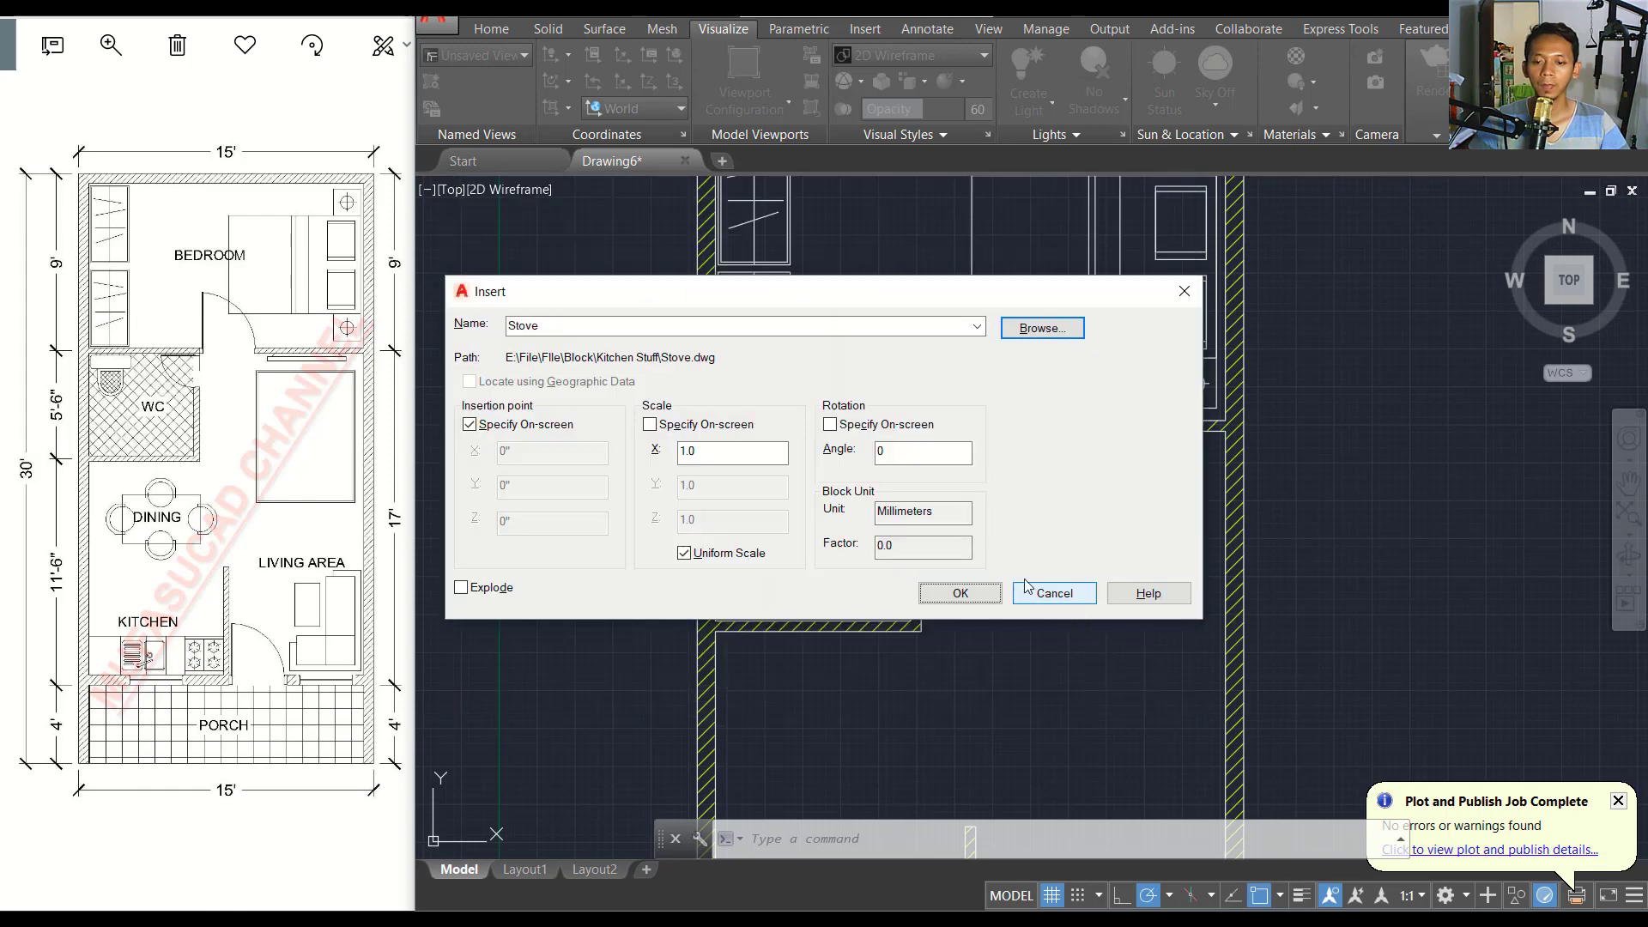
left_click(960, 593)
middle_click_drag(1064, 635, 858, 412)
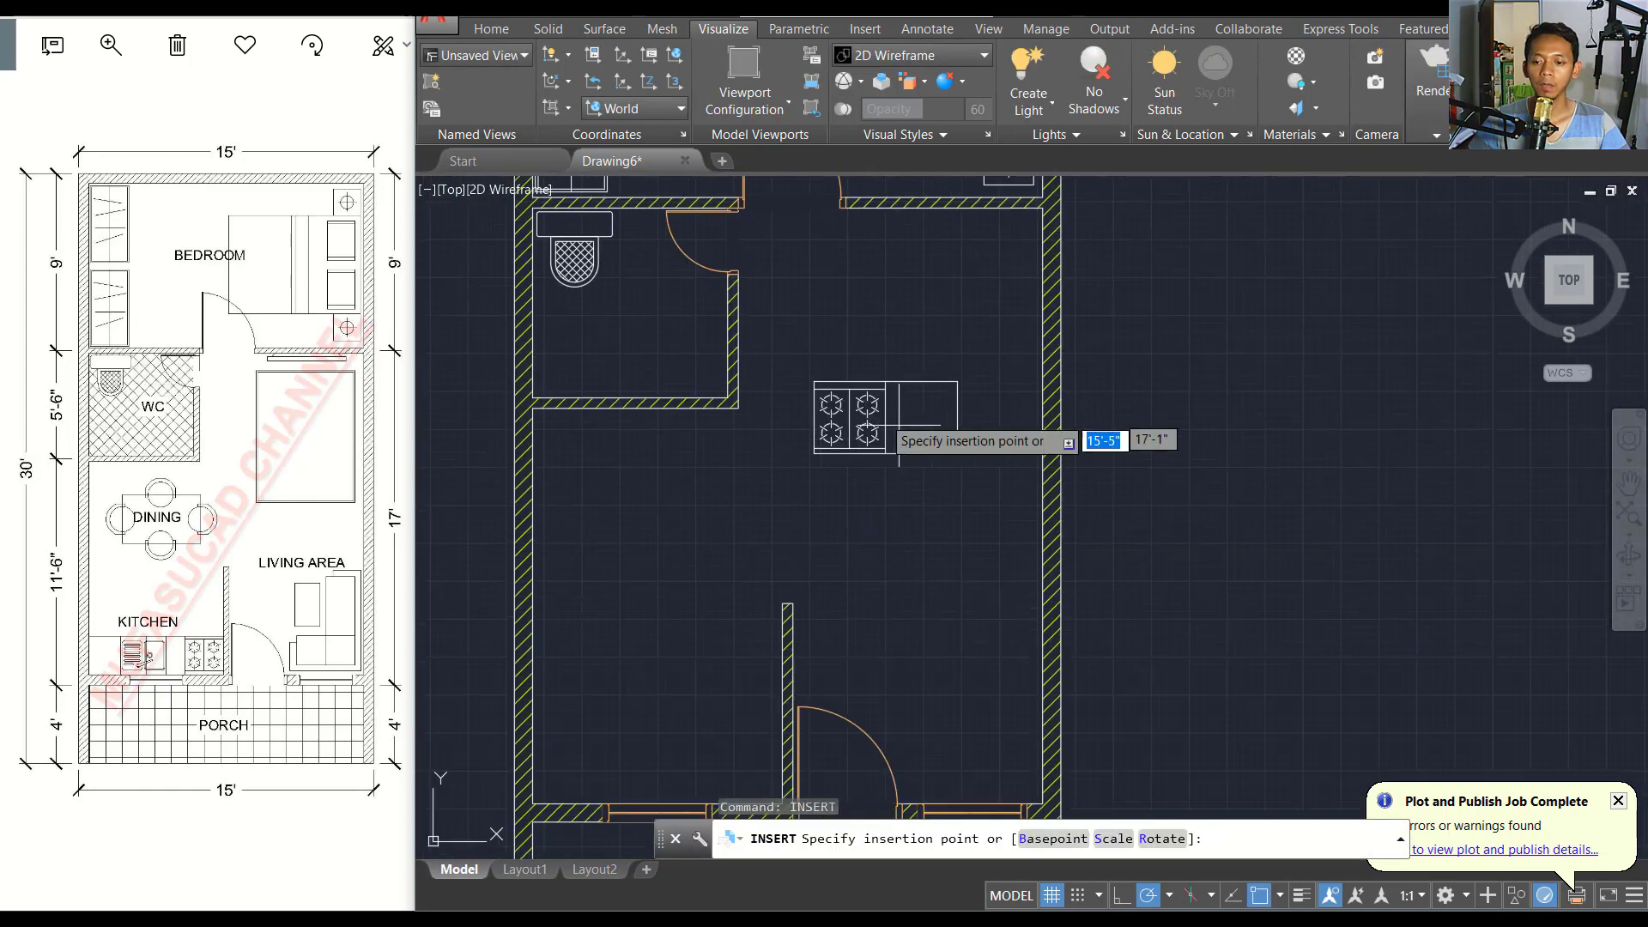
left_click(1125, 529)
Insert the Wash 1.dwg sink block below the stove.
key("Return")
left_click(1043, 329)
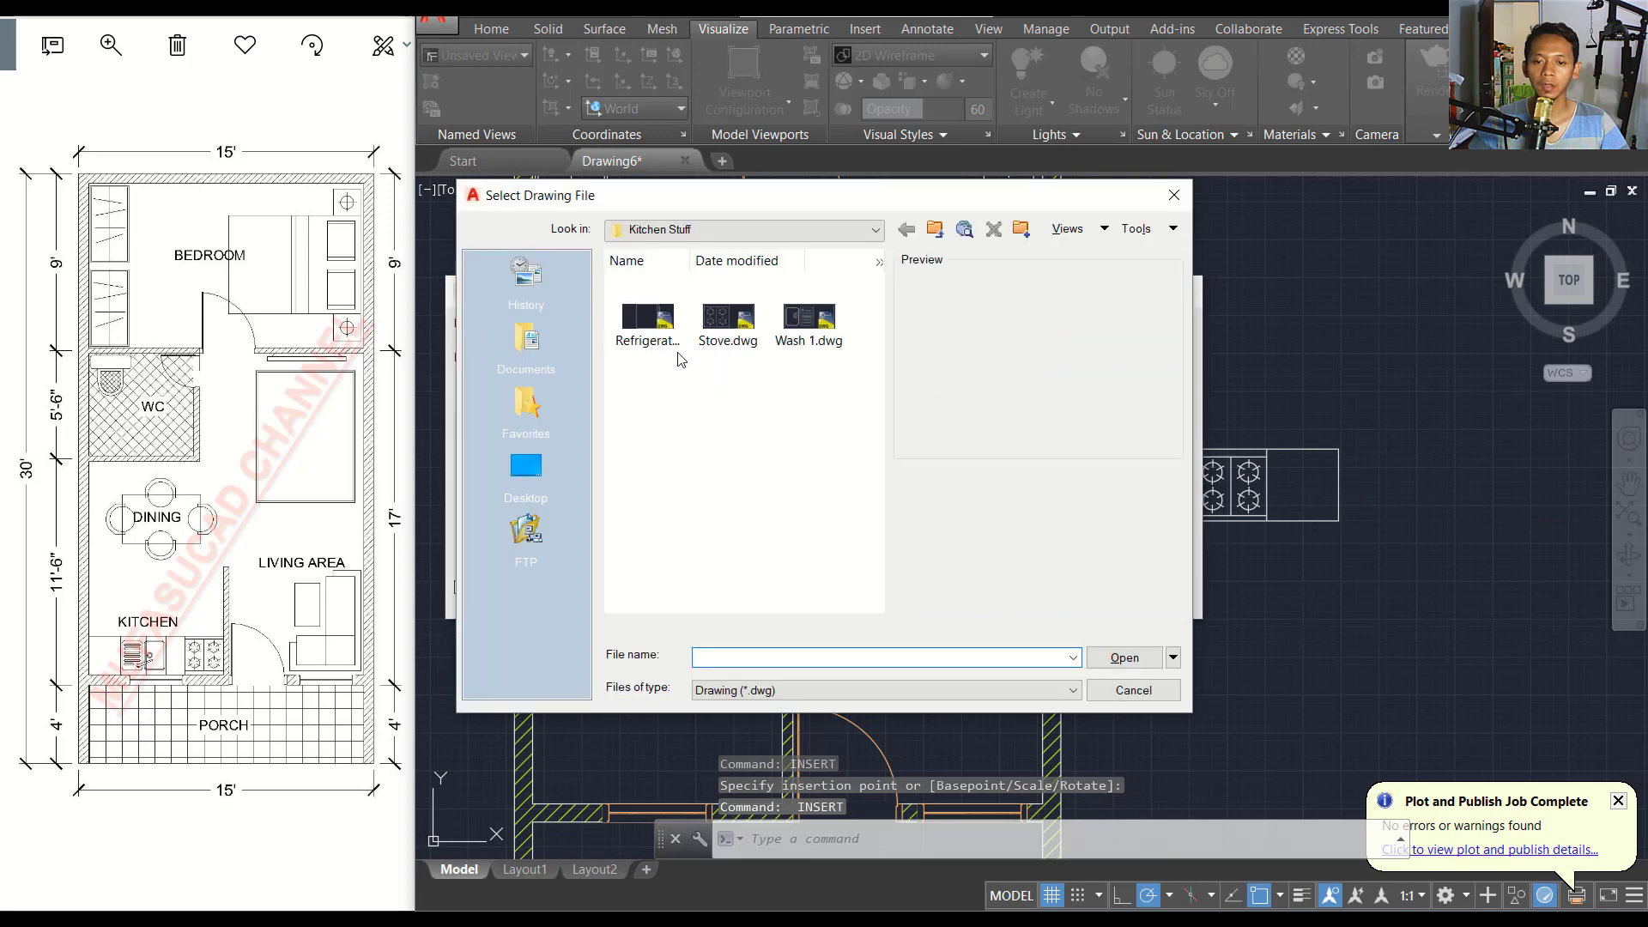
left_click(809, 324)
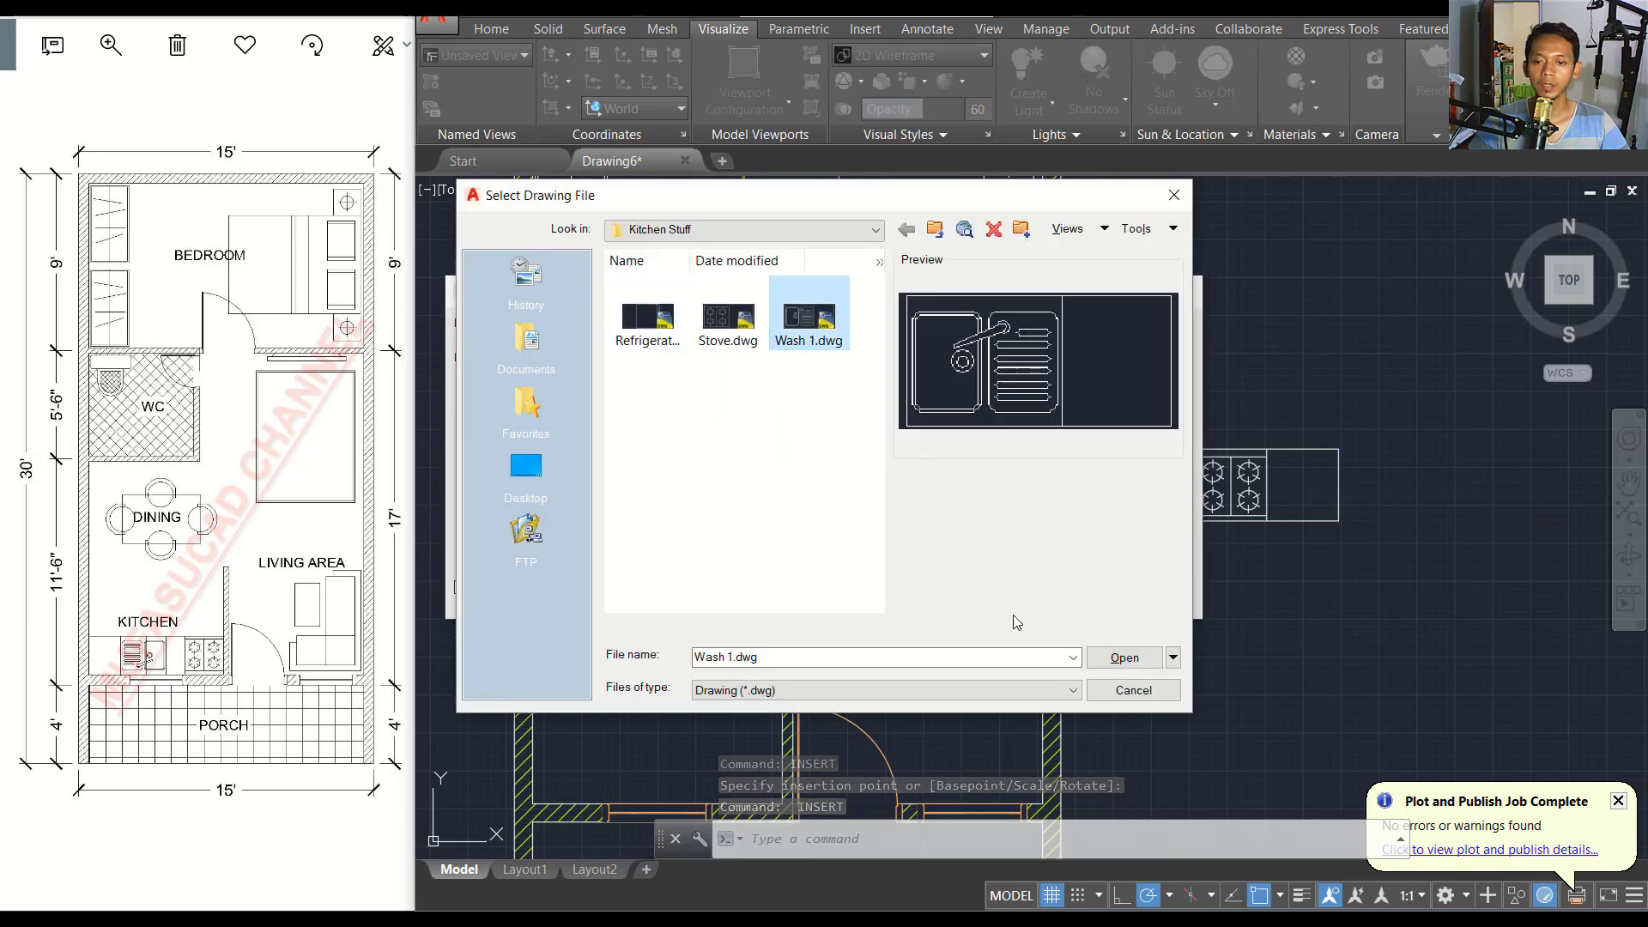
left_click(1123, 658)
left_click(959, 593)
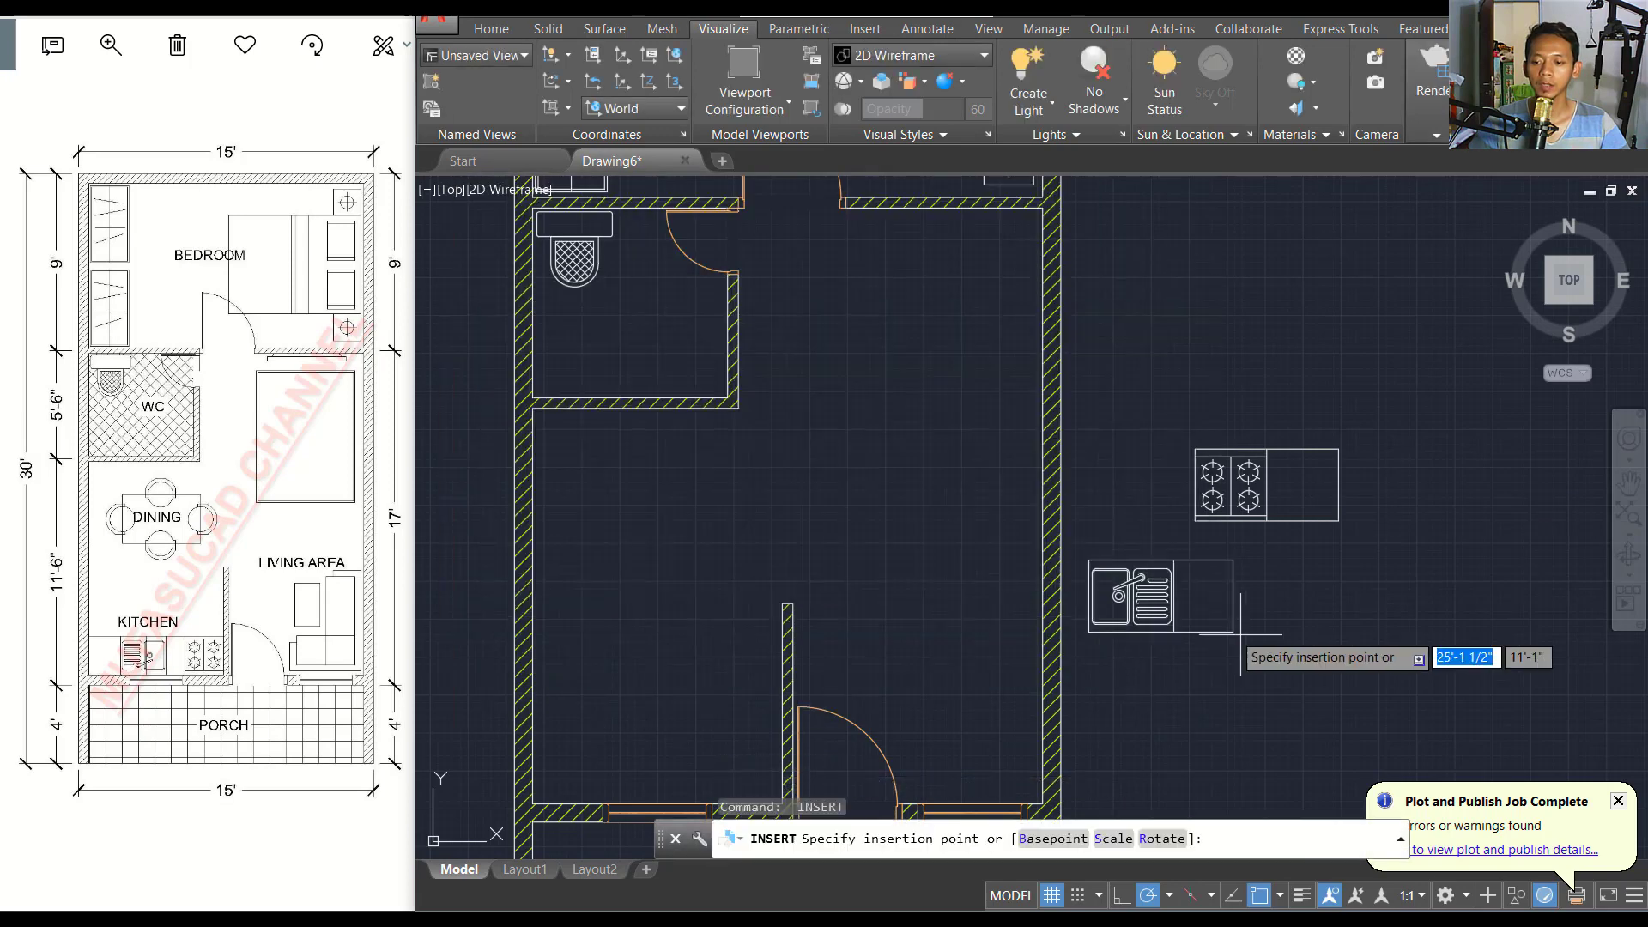
middle_click_drag(1323, 609, 1126, 509)
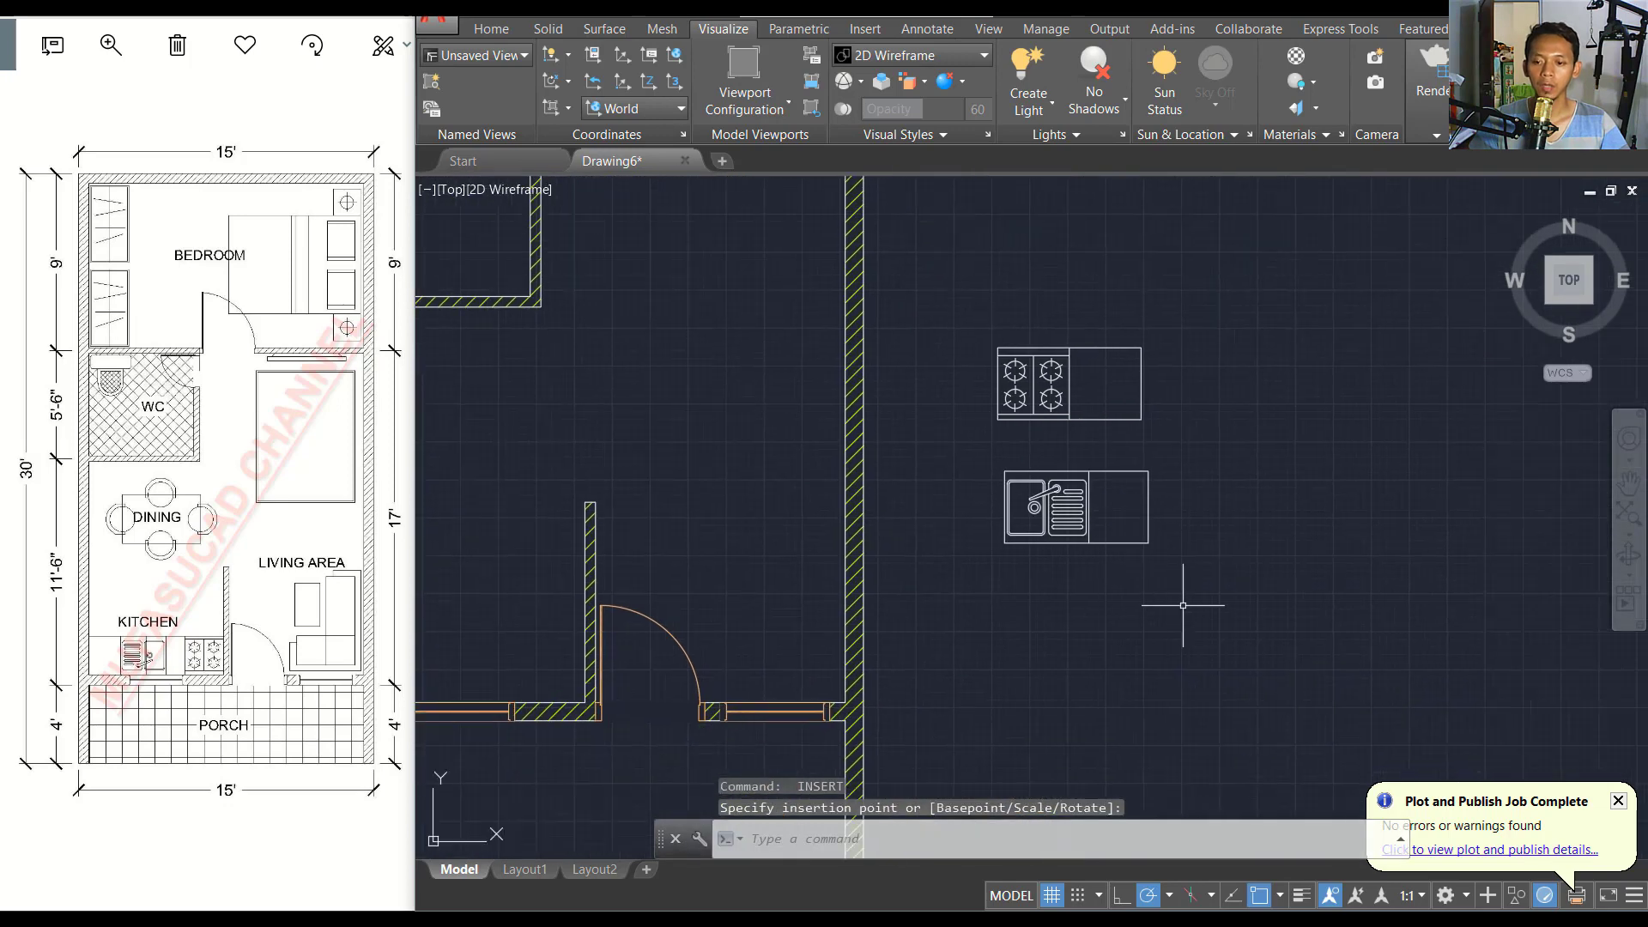
Rotate the stove and sink blocks together by 180° about a point between them.
type("o")
key("Return")
left_click(1202, 616)
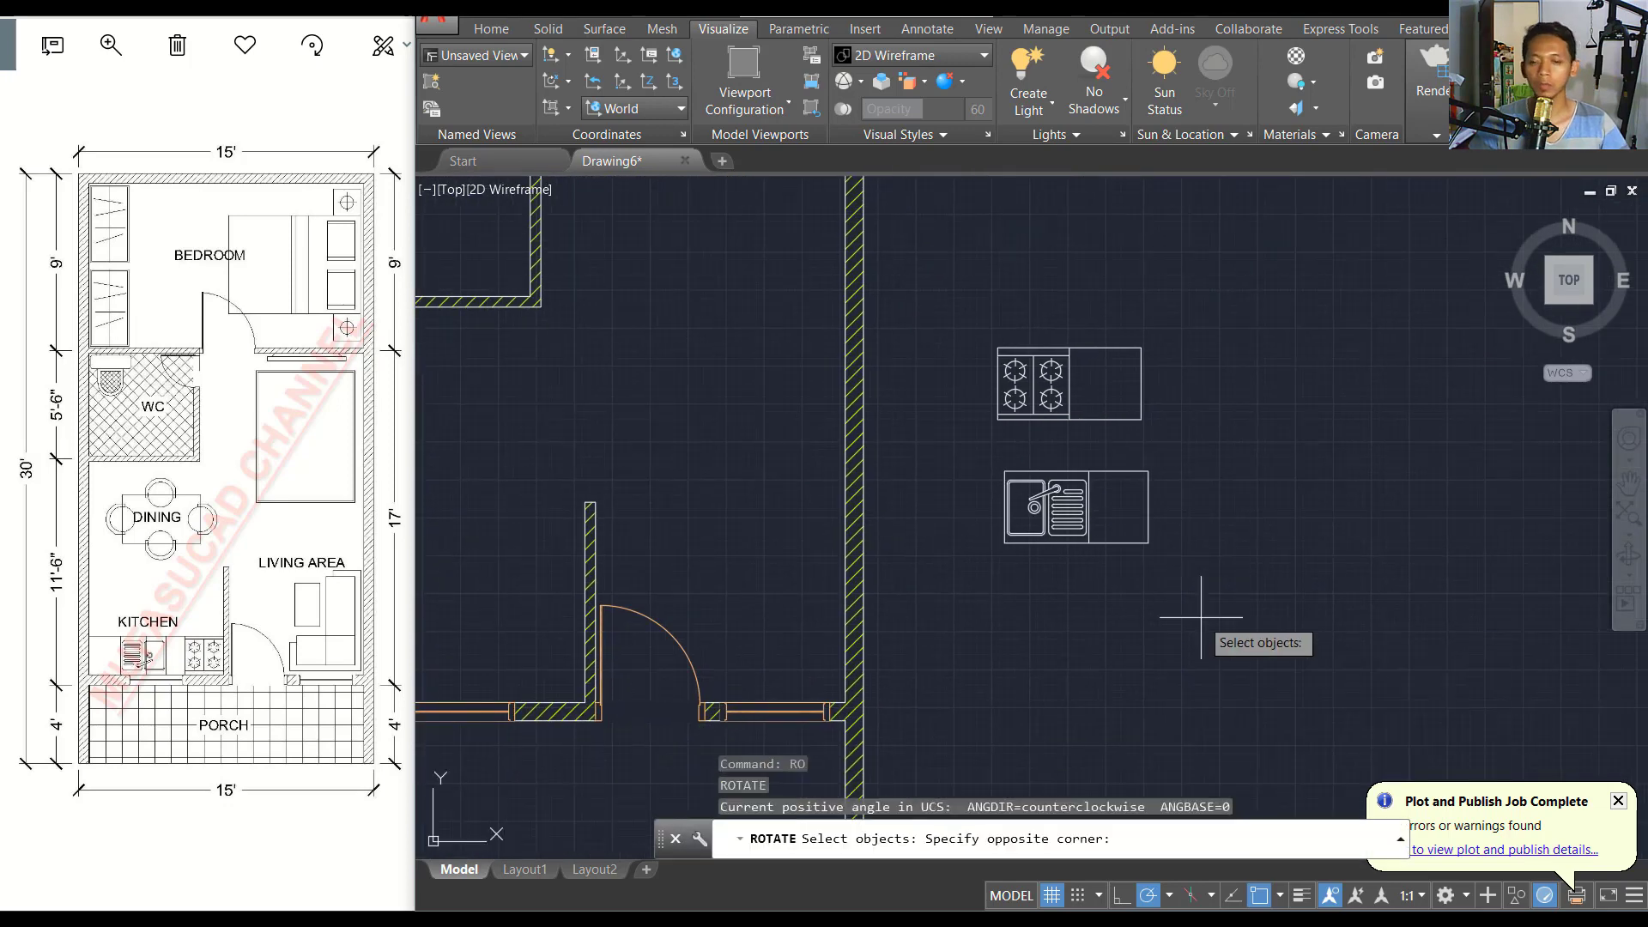
left_click(994, 339)
key("Return")
left_click(1072, 455)
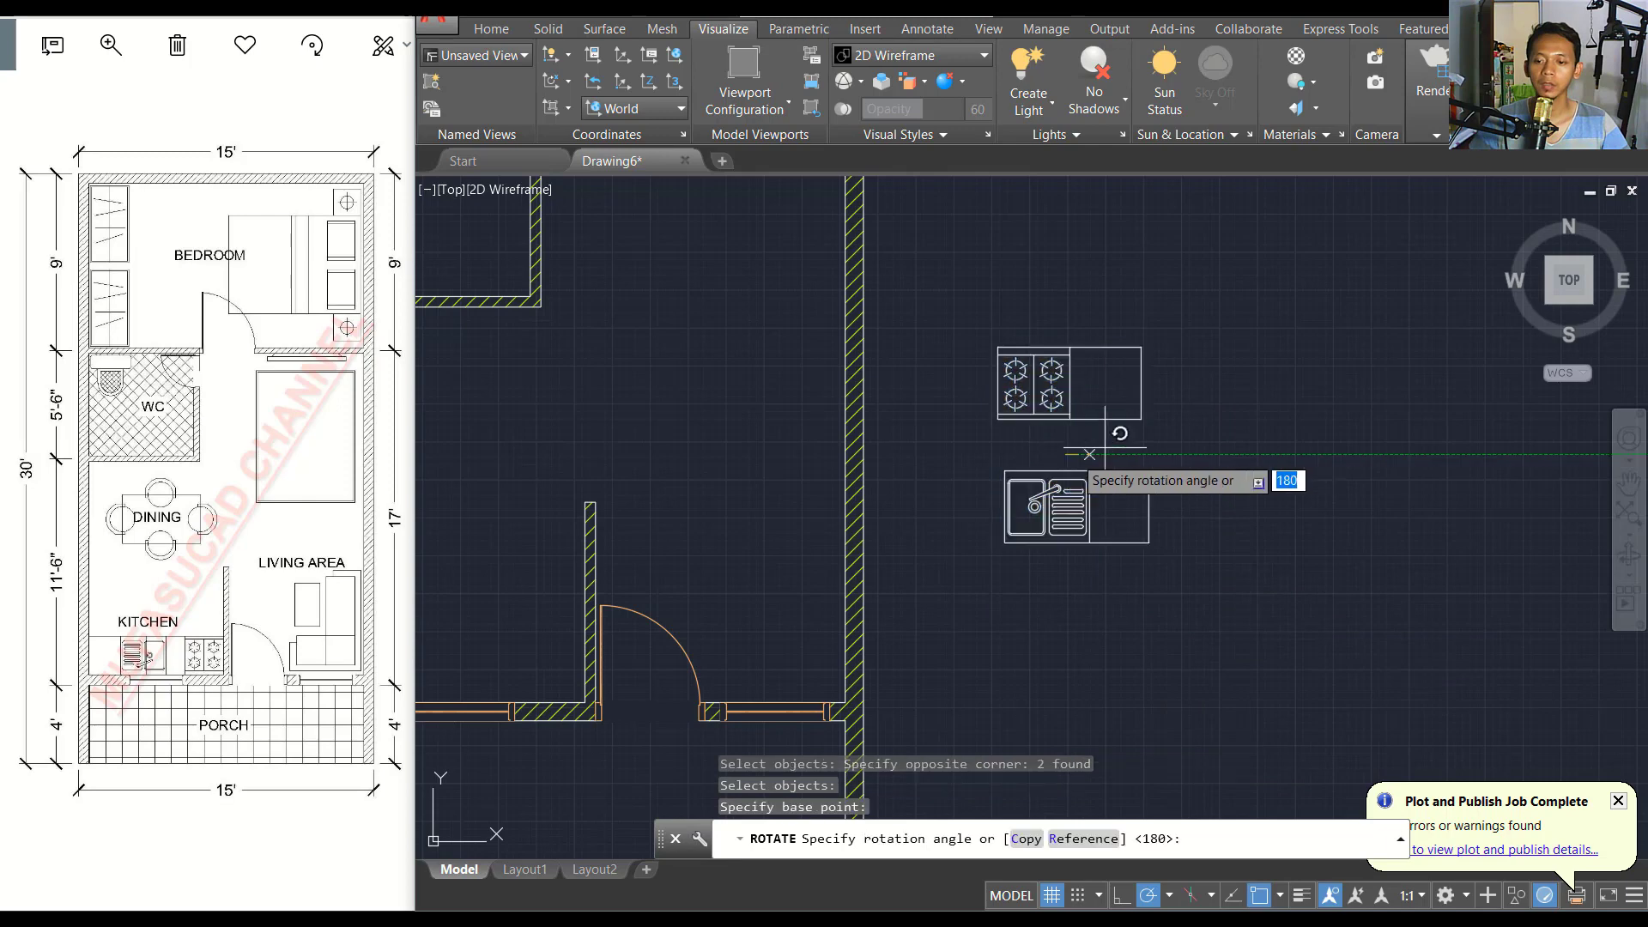
key("Return")
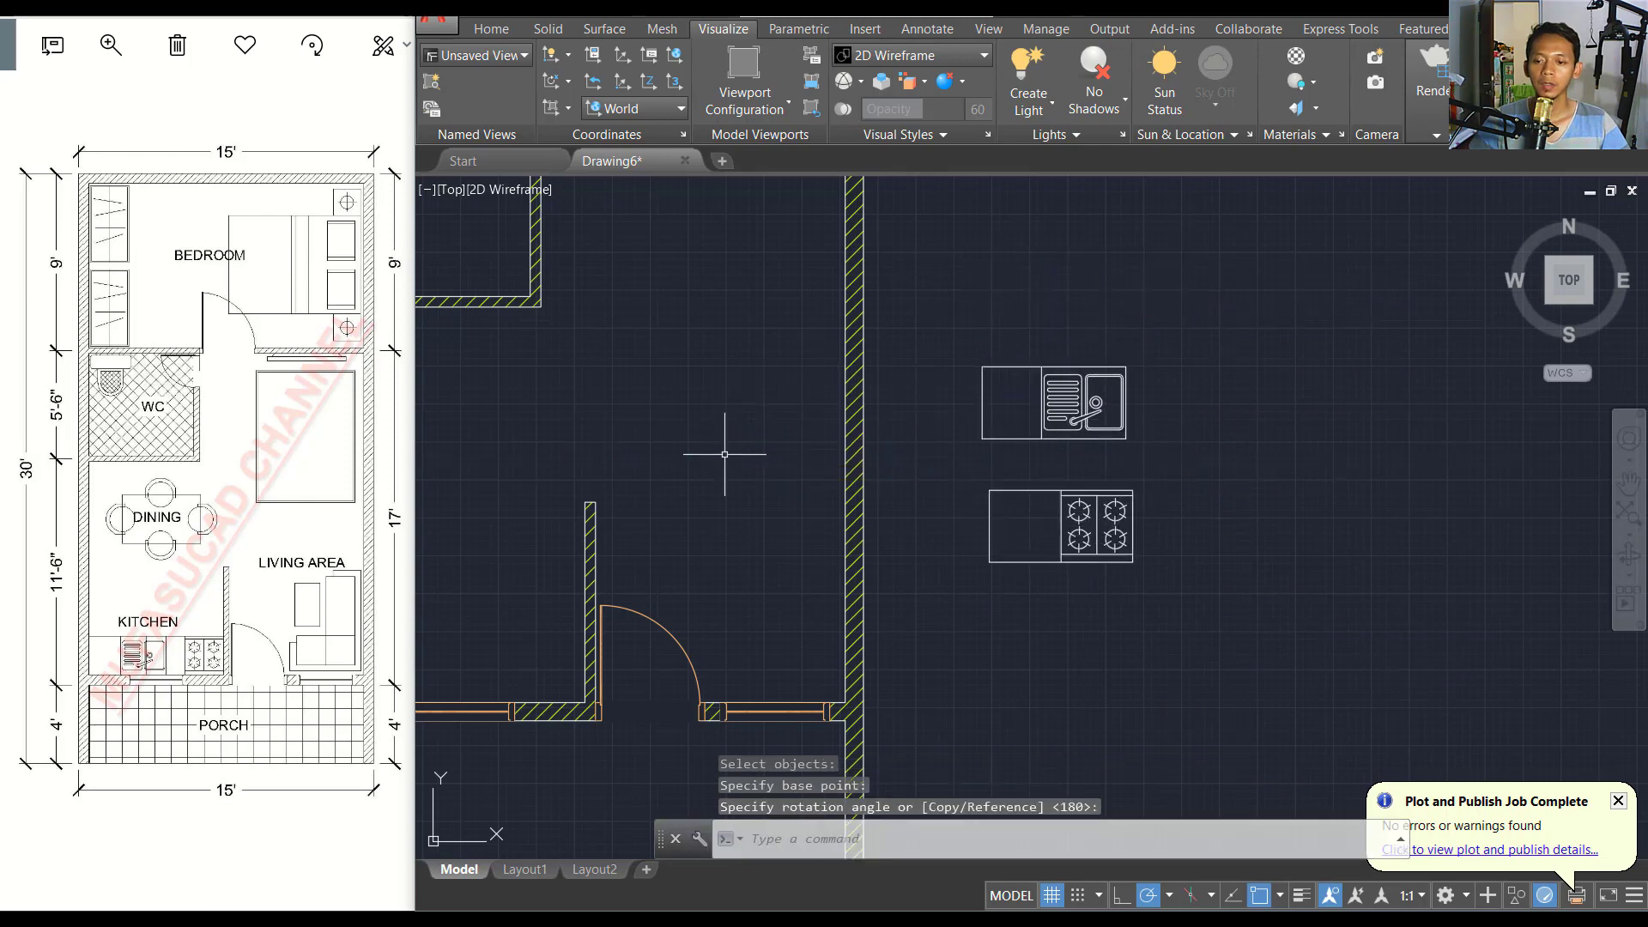
middle_click_drag(805, 514, 919, 455)
Move the stove by its corner so it sits against the kitchen's lower wall.
type("m")
key("Return")
left_click(1336, 406)
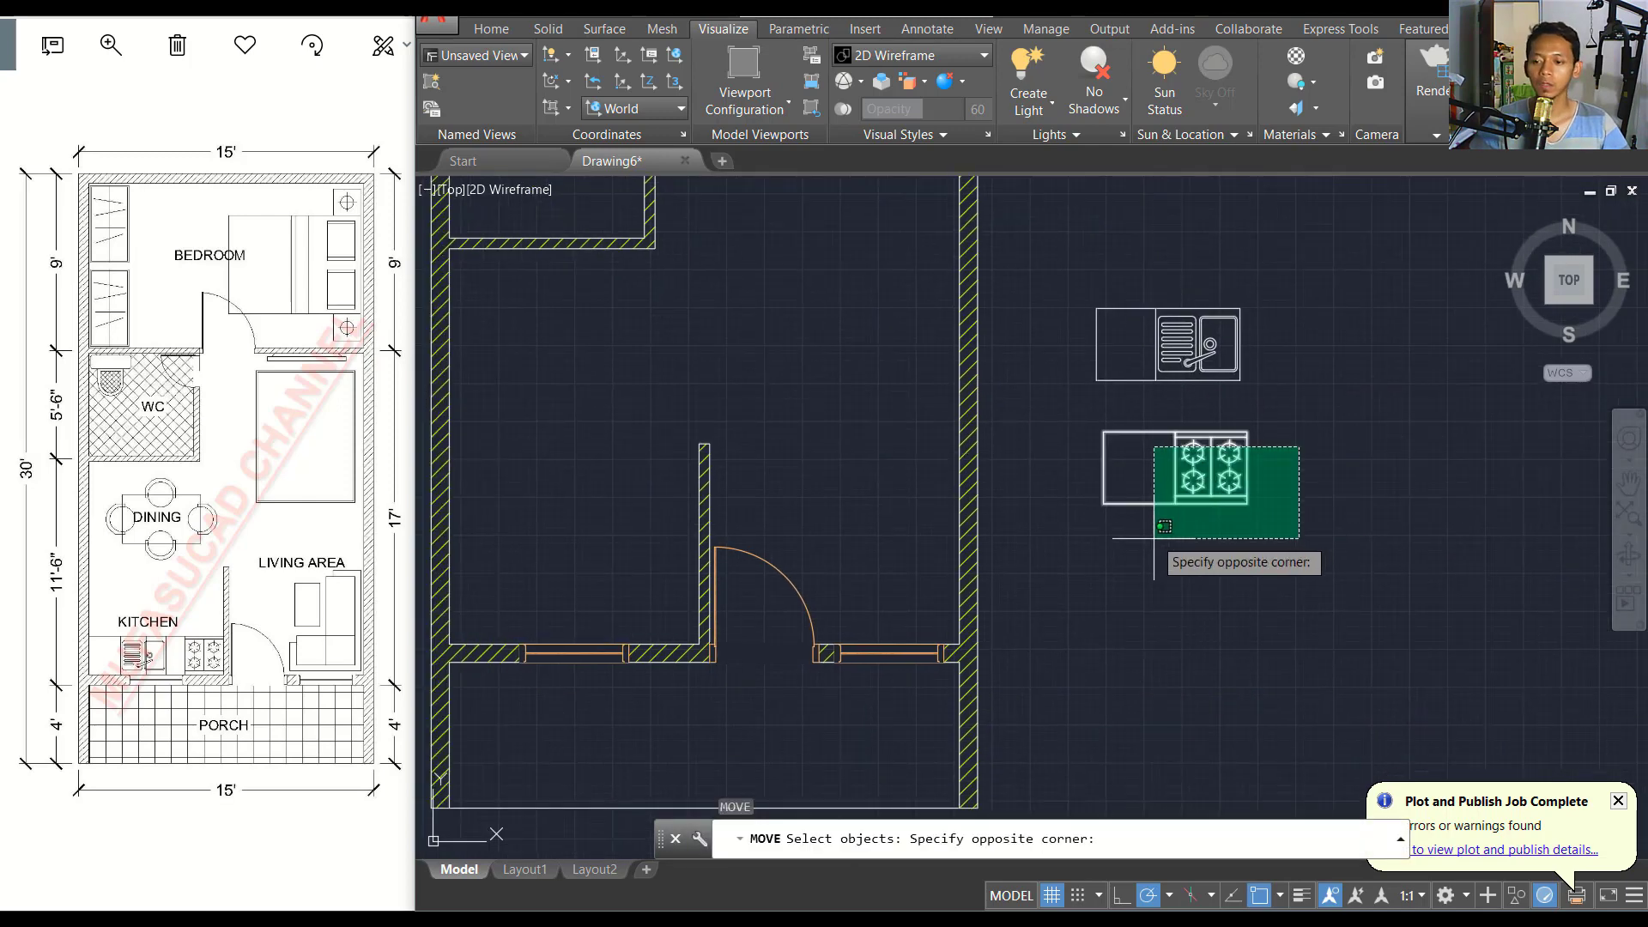
left_click(1099, 582)
key("Return")
scroll(1248, 514, "up", 4)
left_click(1233, 474)
scroll(1236, 502, "down", 3)
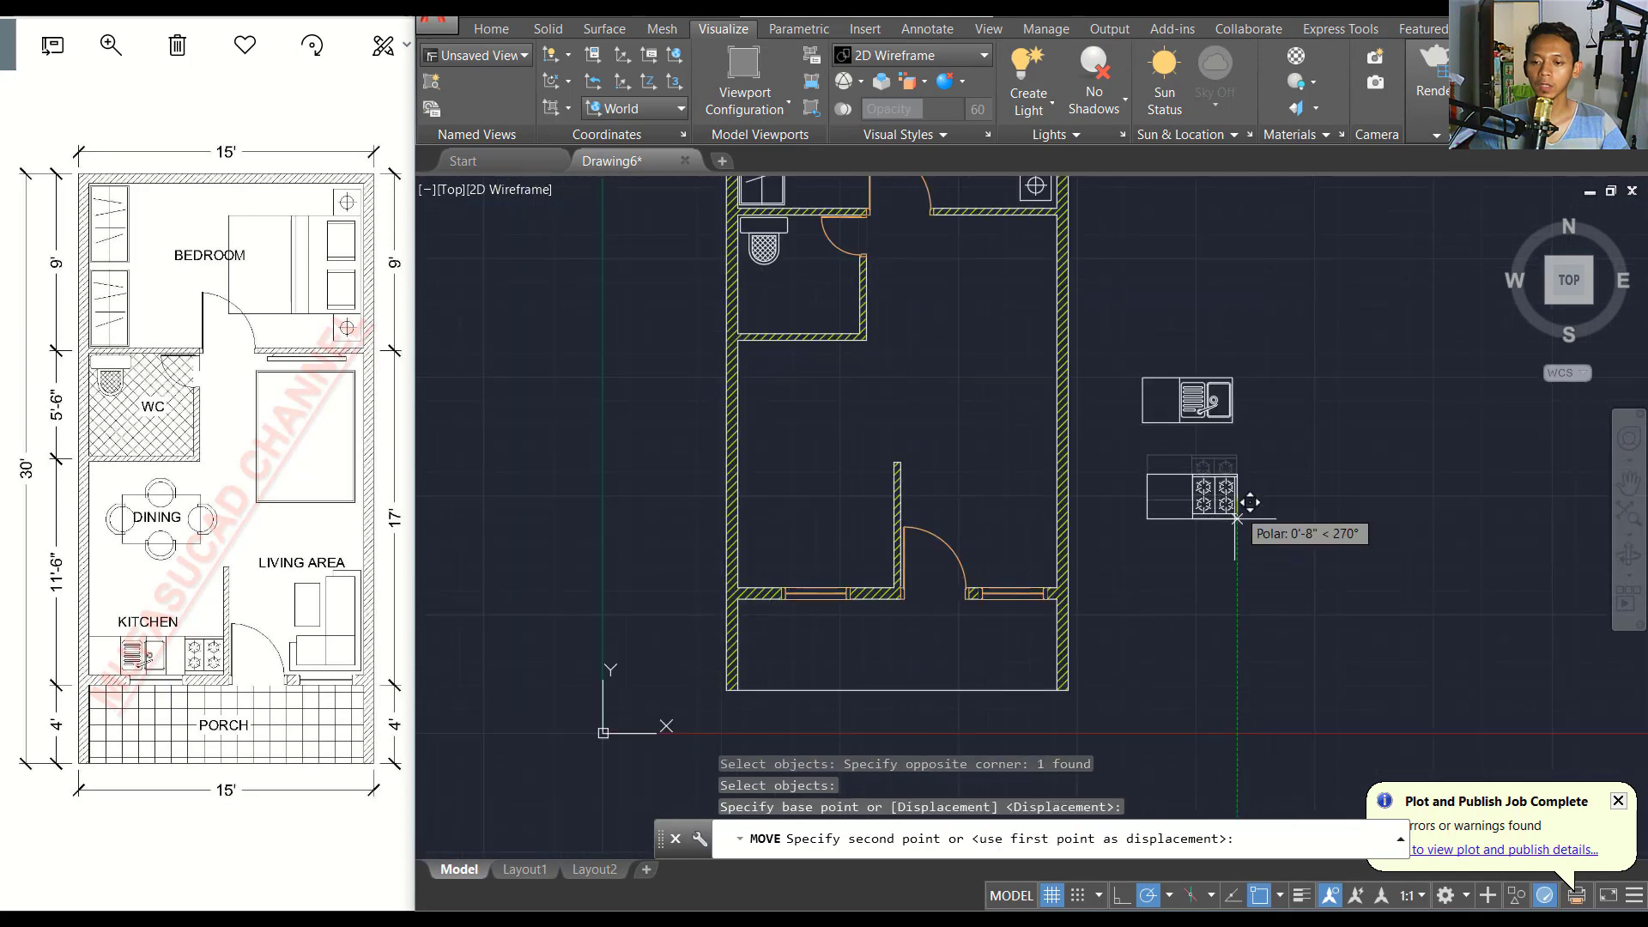
scroll(1197, 528, "up", 2)
scroll(997, 481, "up", 2)
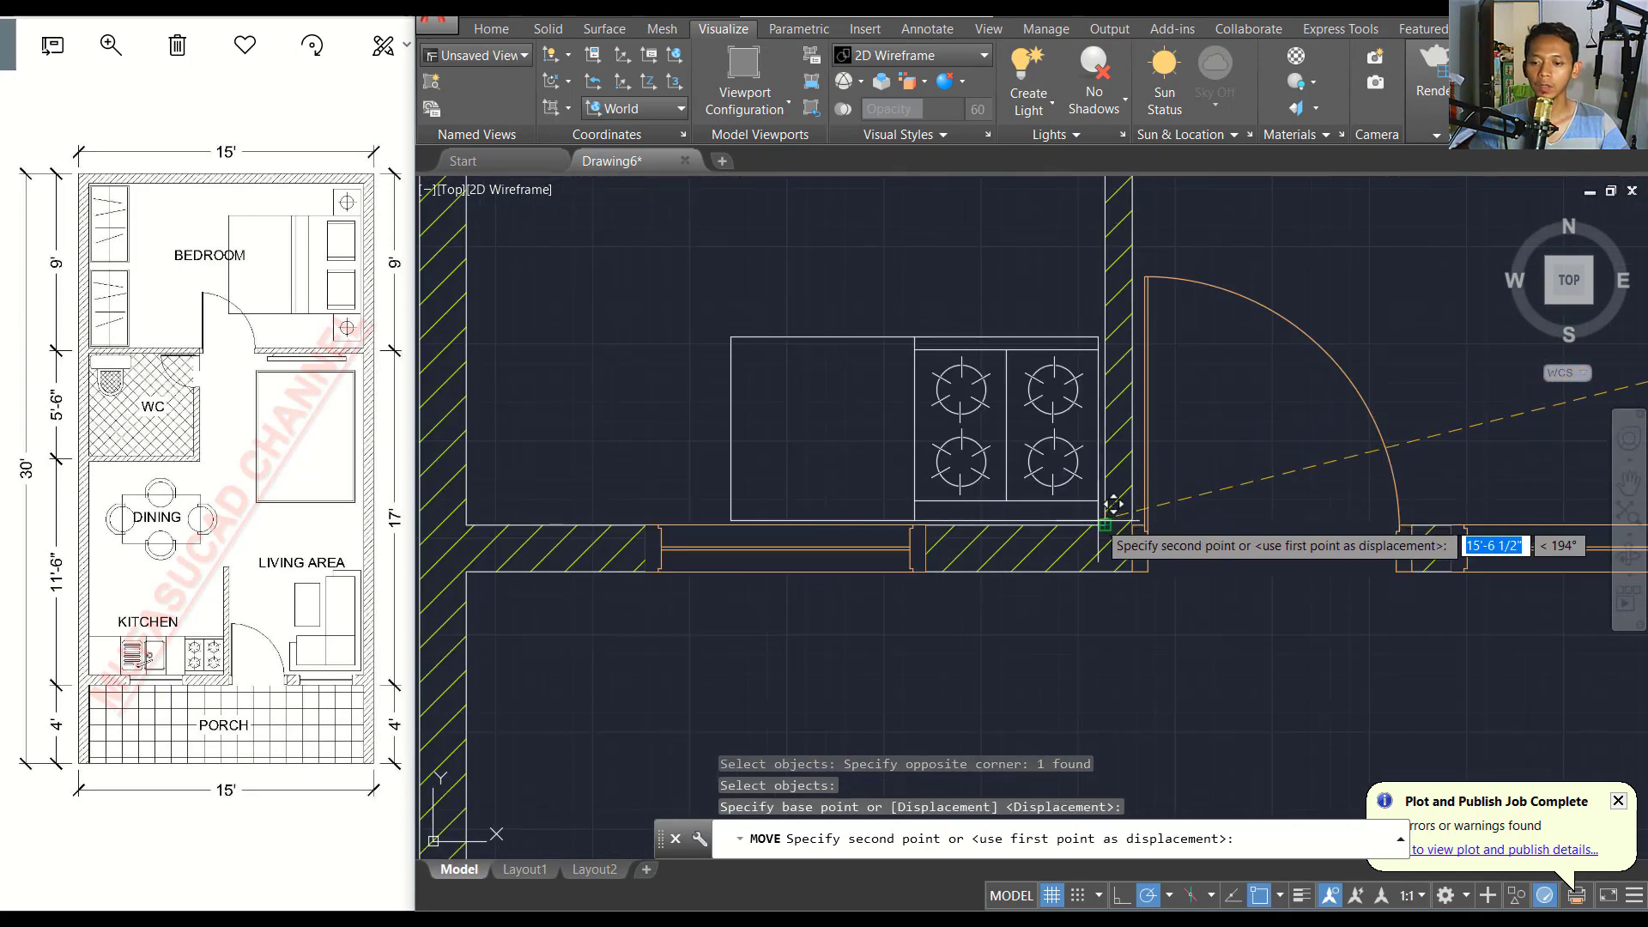
left_click(1106, 505)
scroll(1133, 524, "down", 3)
Move the Wash 1 sink to sit beside the stove along the kitchen wall.
key("Return")
left_click(1167, 348)
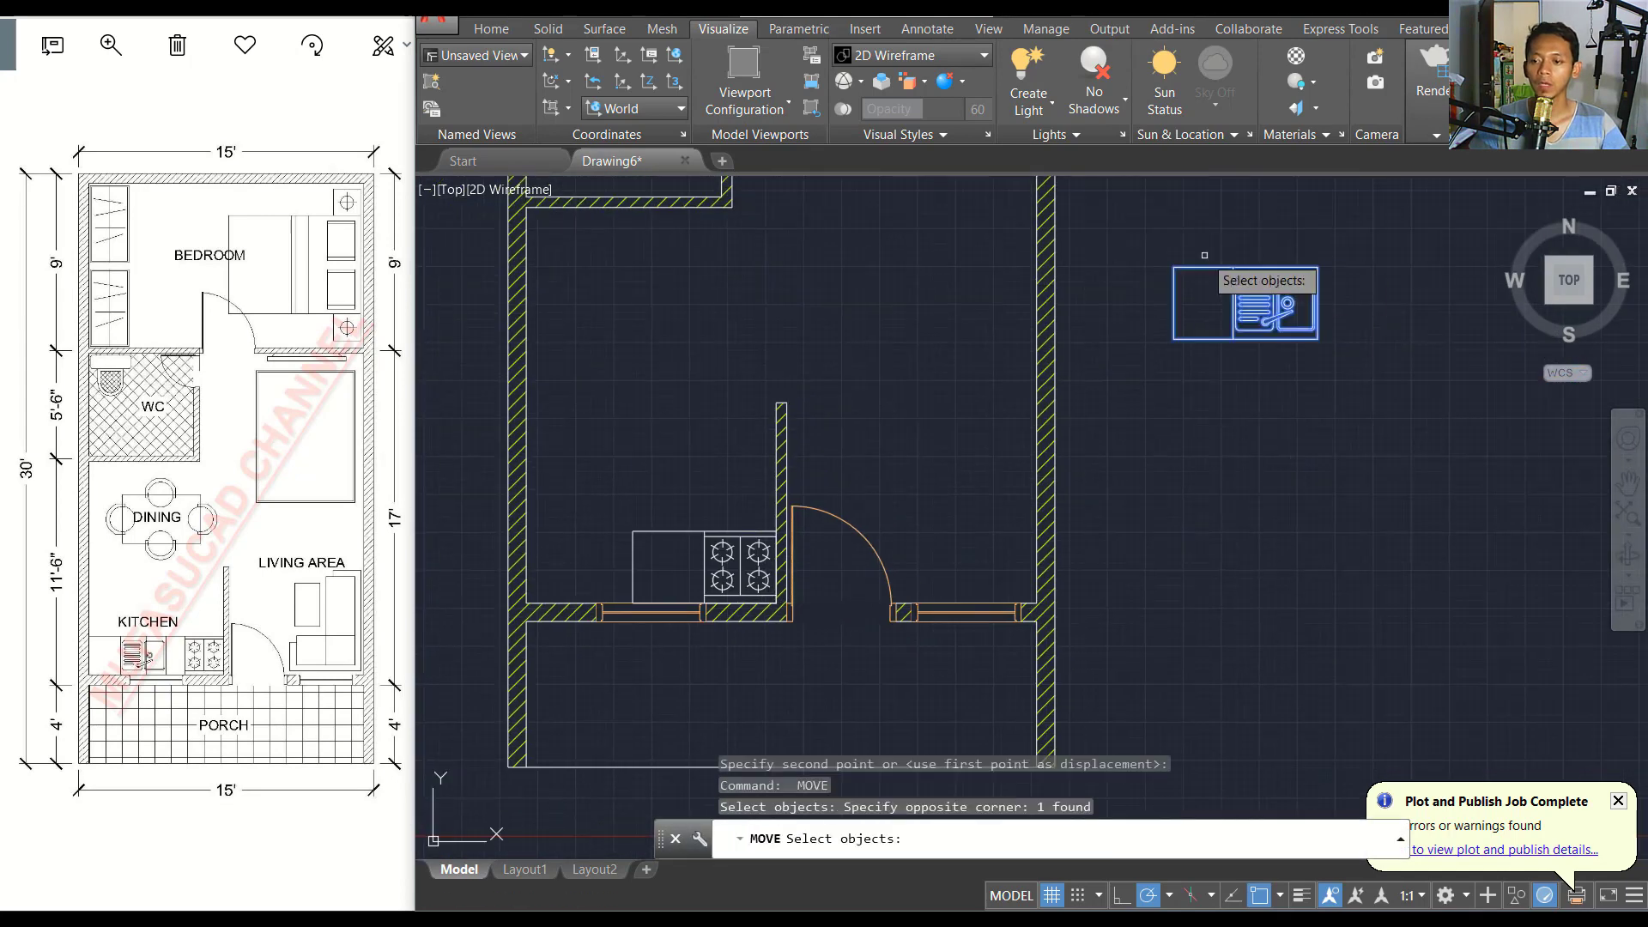
left_click(1335, 257)
key("Return")
scroll(1336, 254, "up", 2)
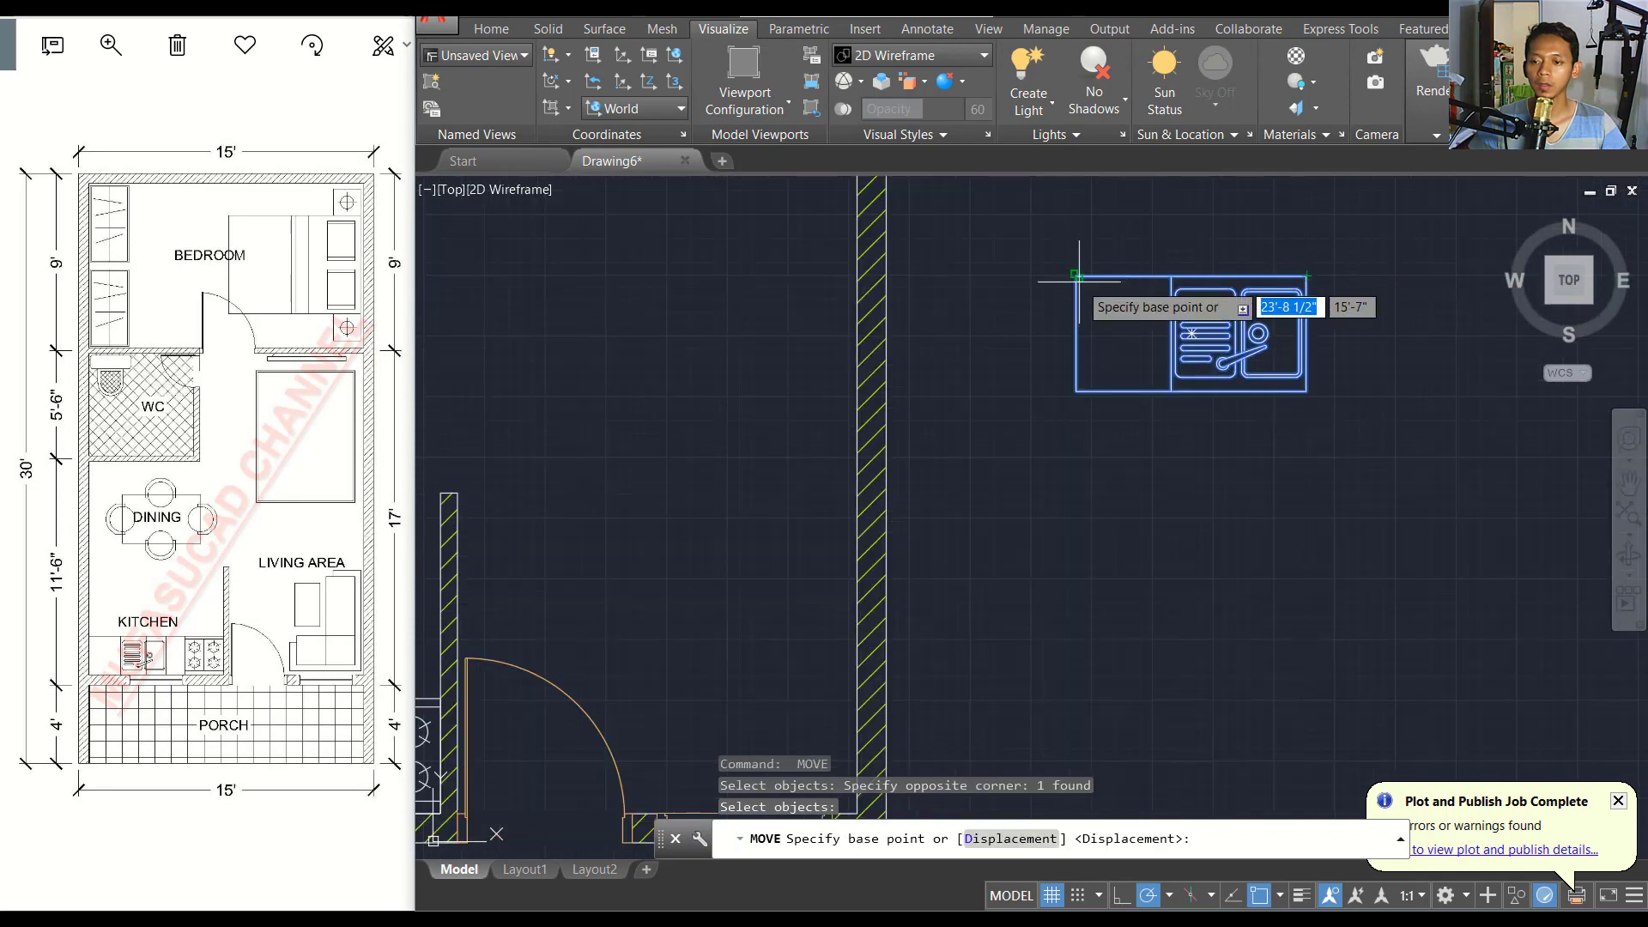
left_click(1077, 390)
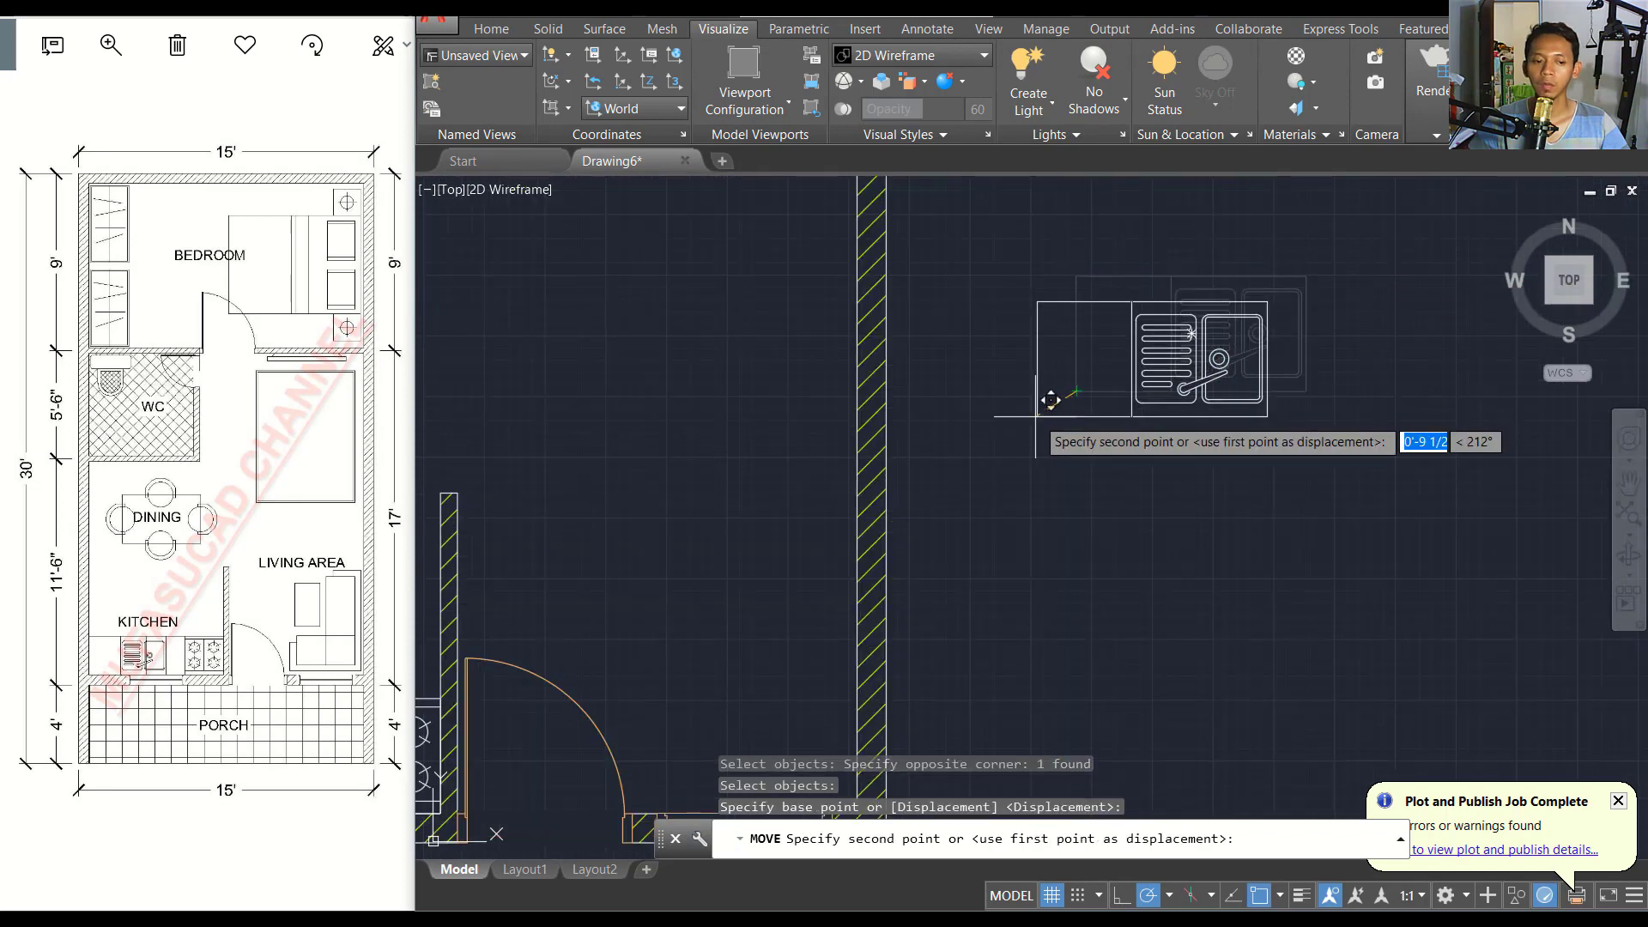
scroll(828, 479, "down", 2)
scroll(686, 567, "up", 2)
scroll(608, 570, "up", 1)
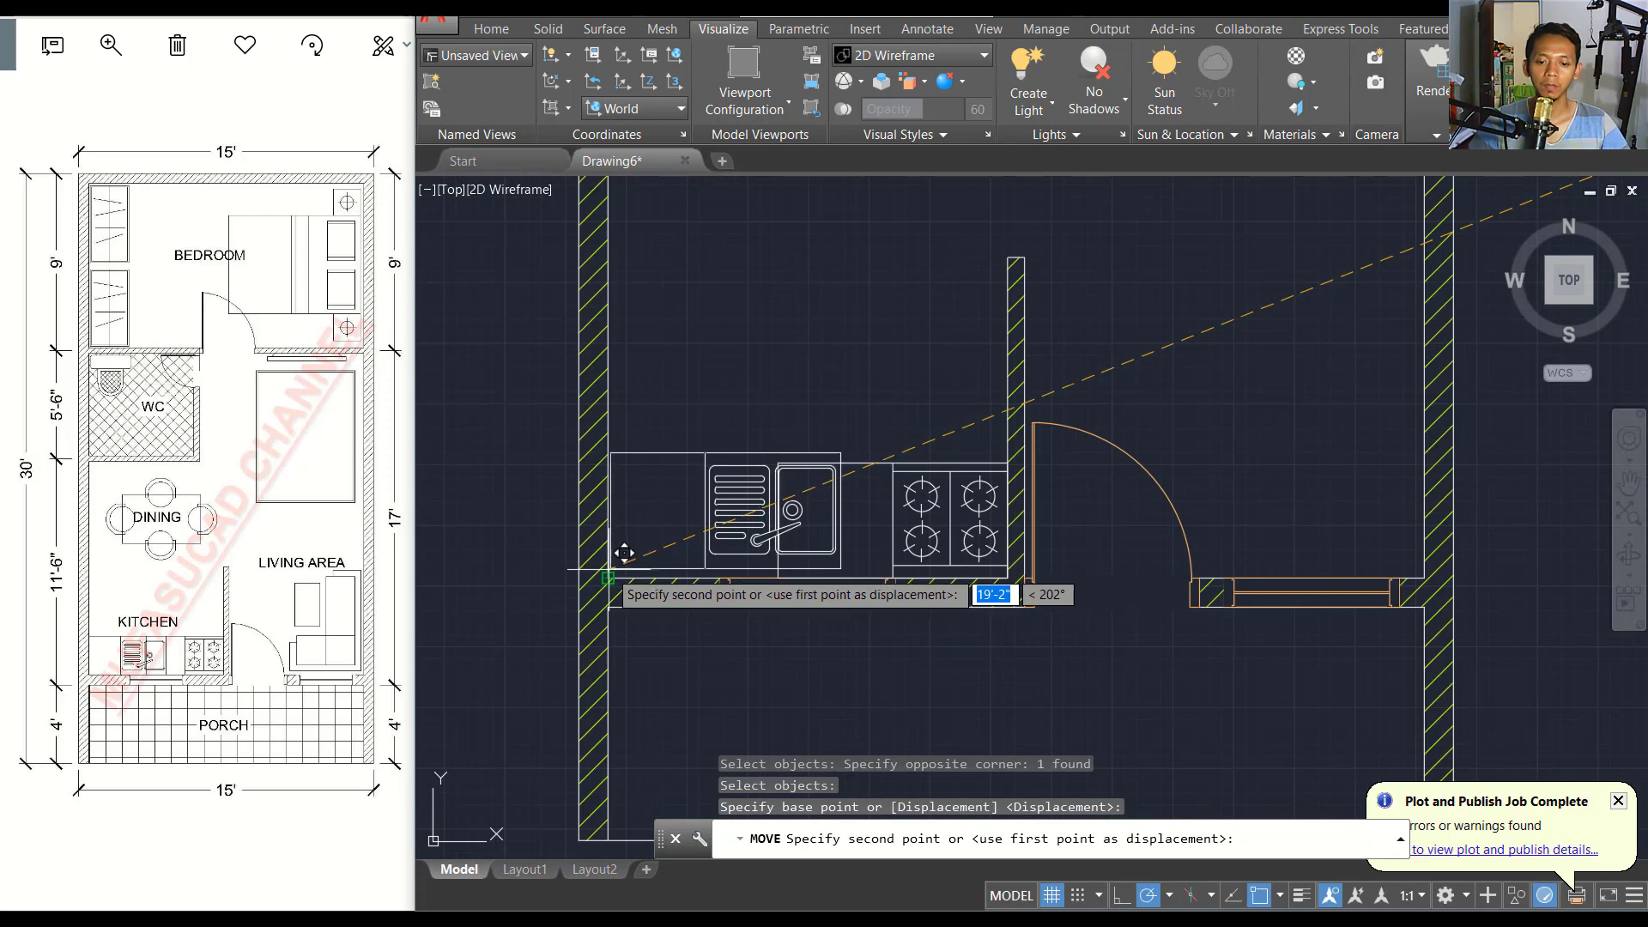
left_click(611, 570)
scroll(728, 518, "down", 2)
middle_click_drag(834, 440, 842, 461)
scroll(831, 541, "down", 2)
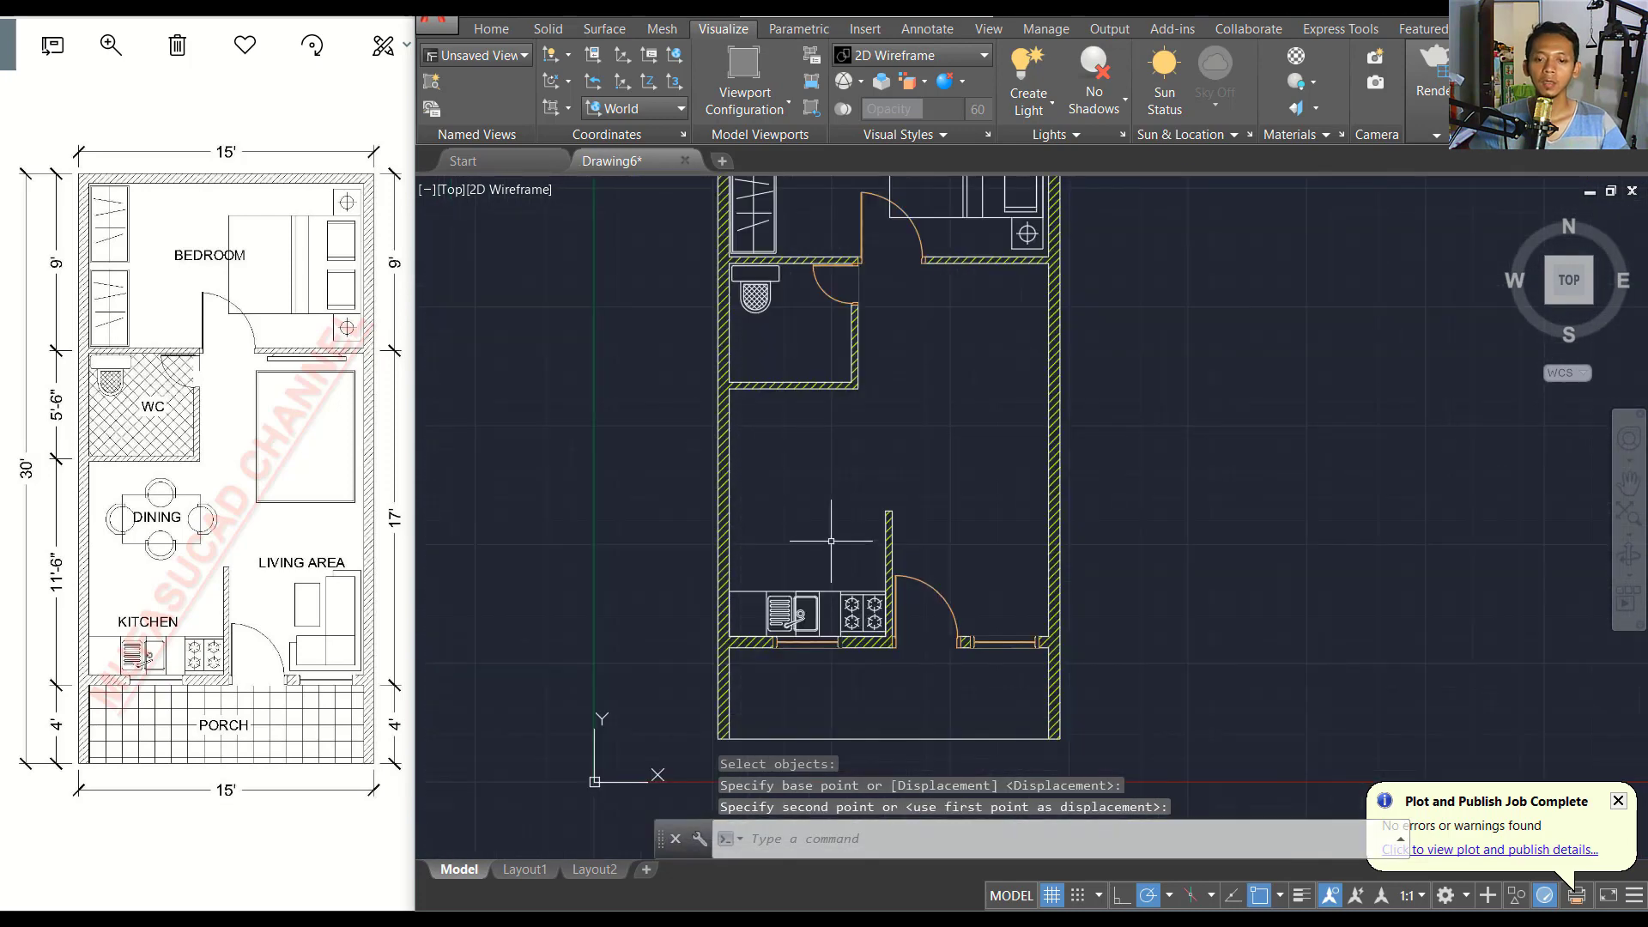
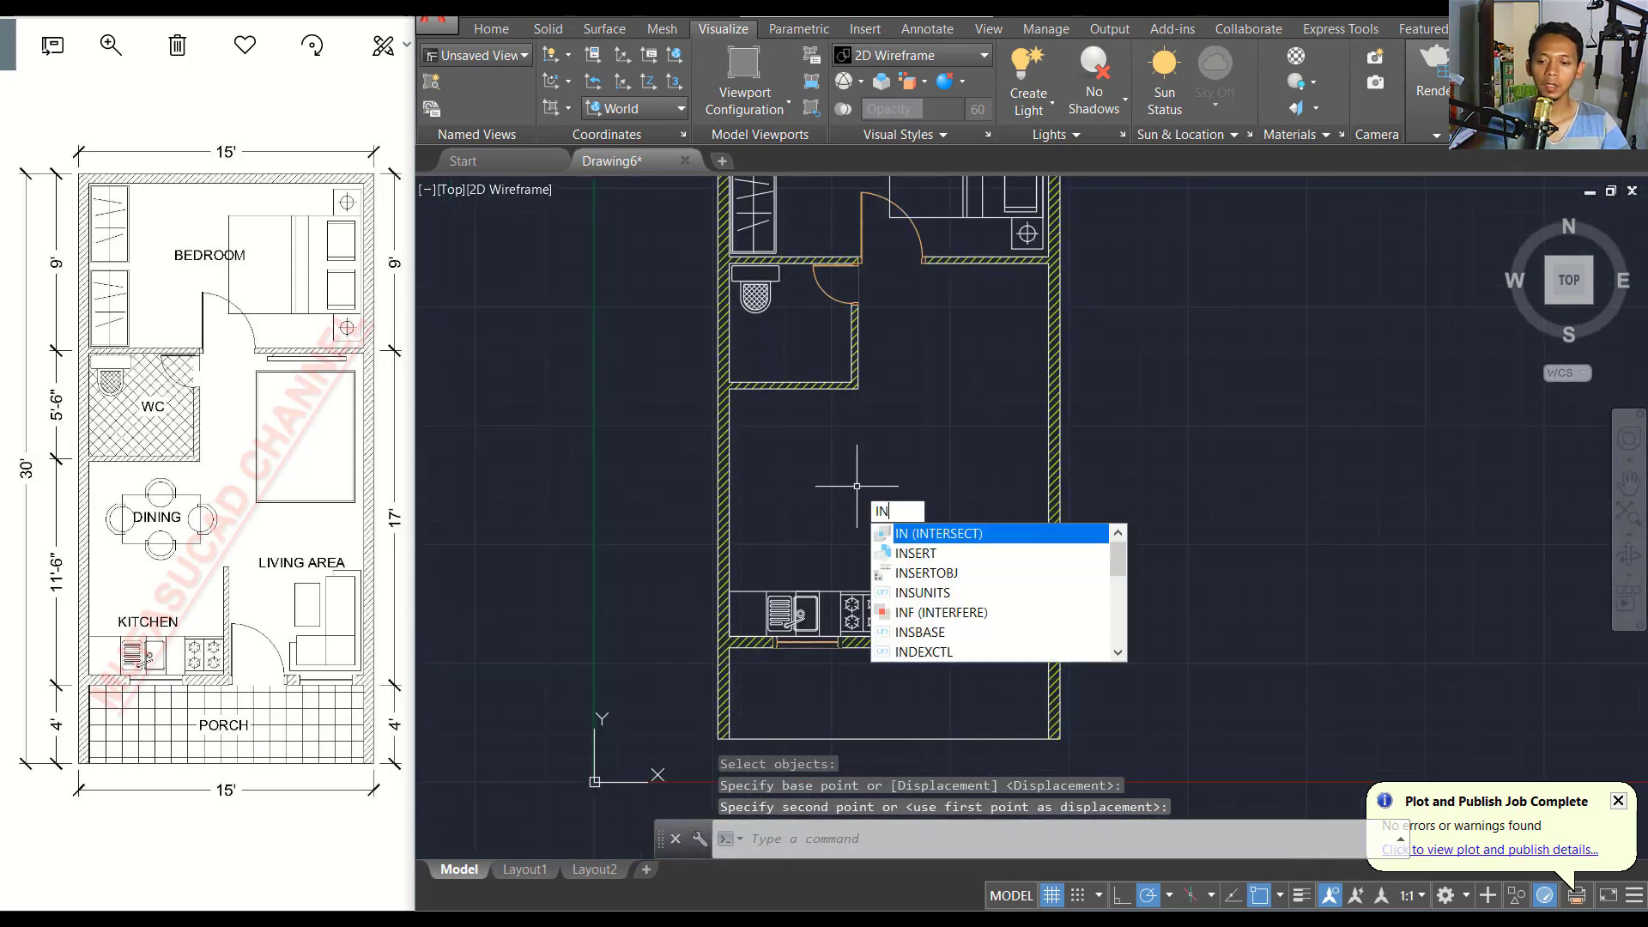
Insert the 'dining table inch' block from the Table folder into the dining area below the WC.
type("sert")
key("Return")
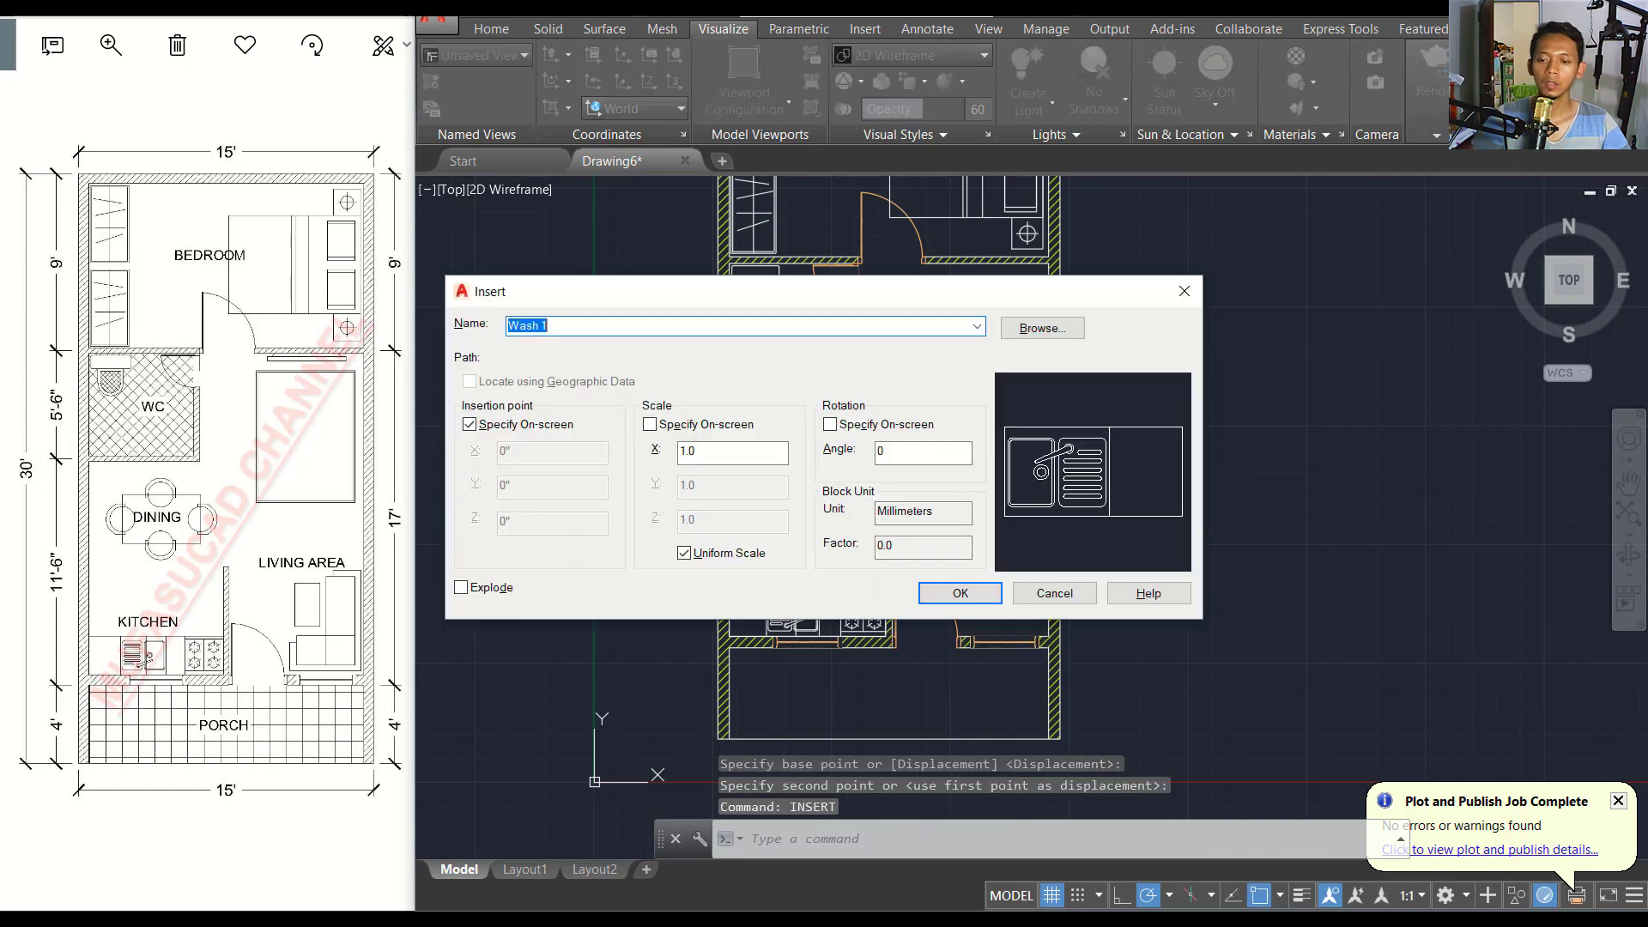
left_click(1032, 332)
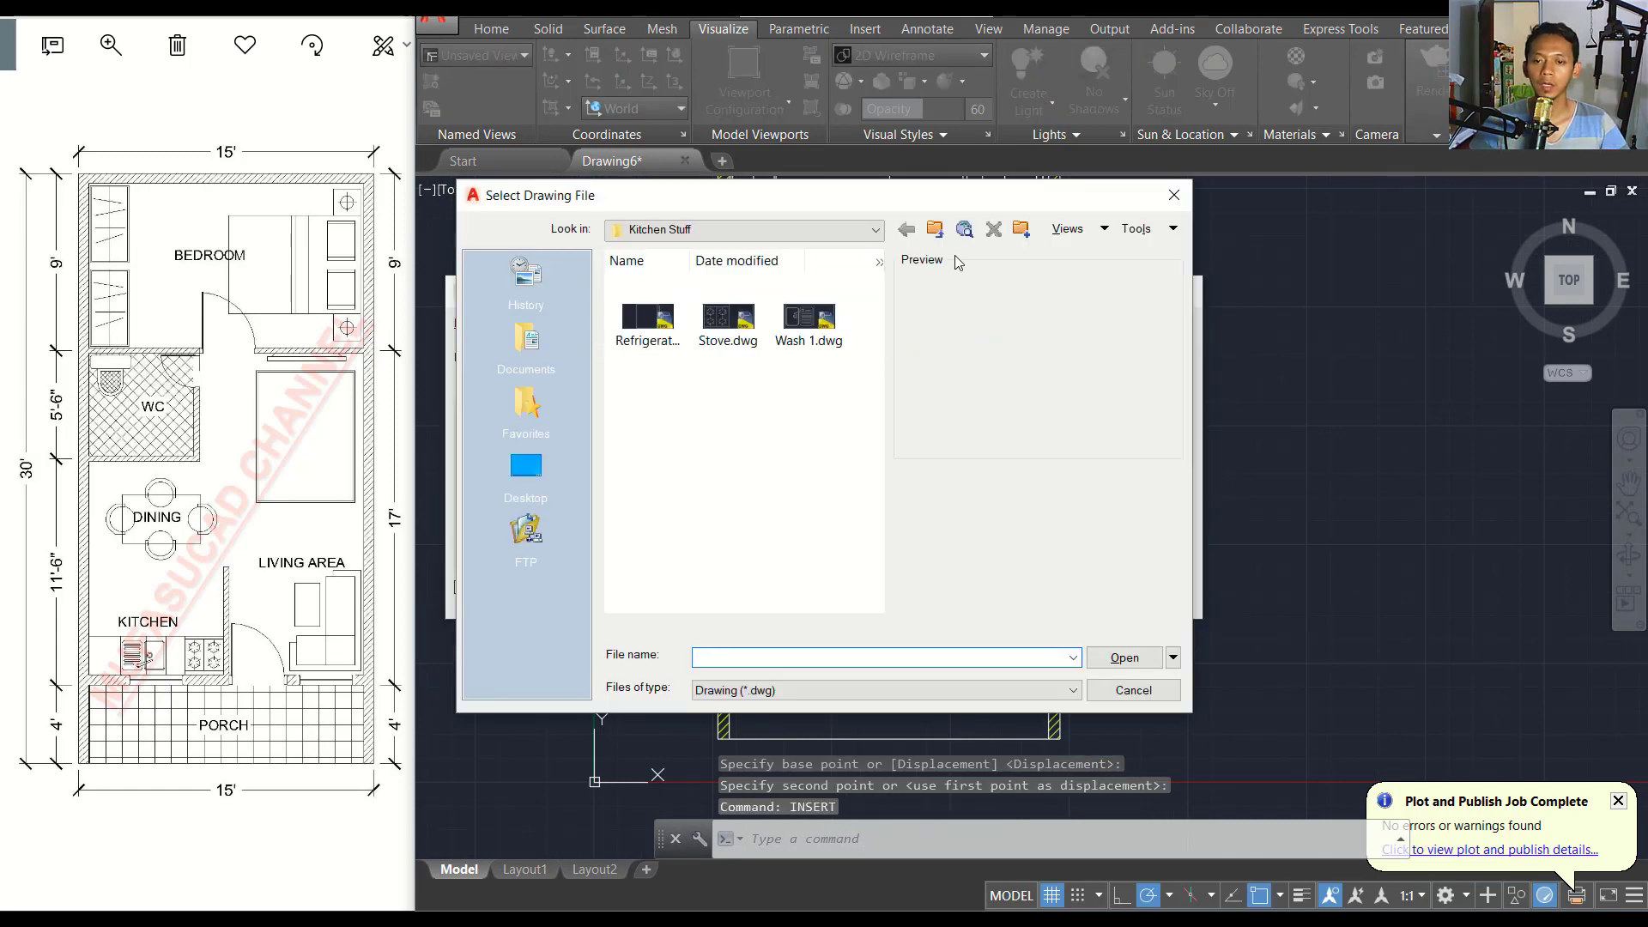
left_click(935, 228)
double_click(729, 549)
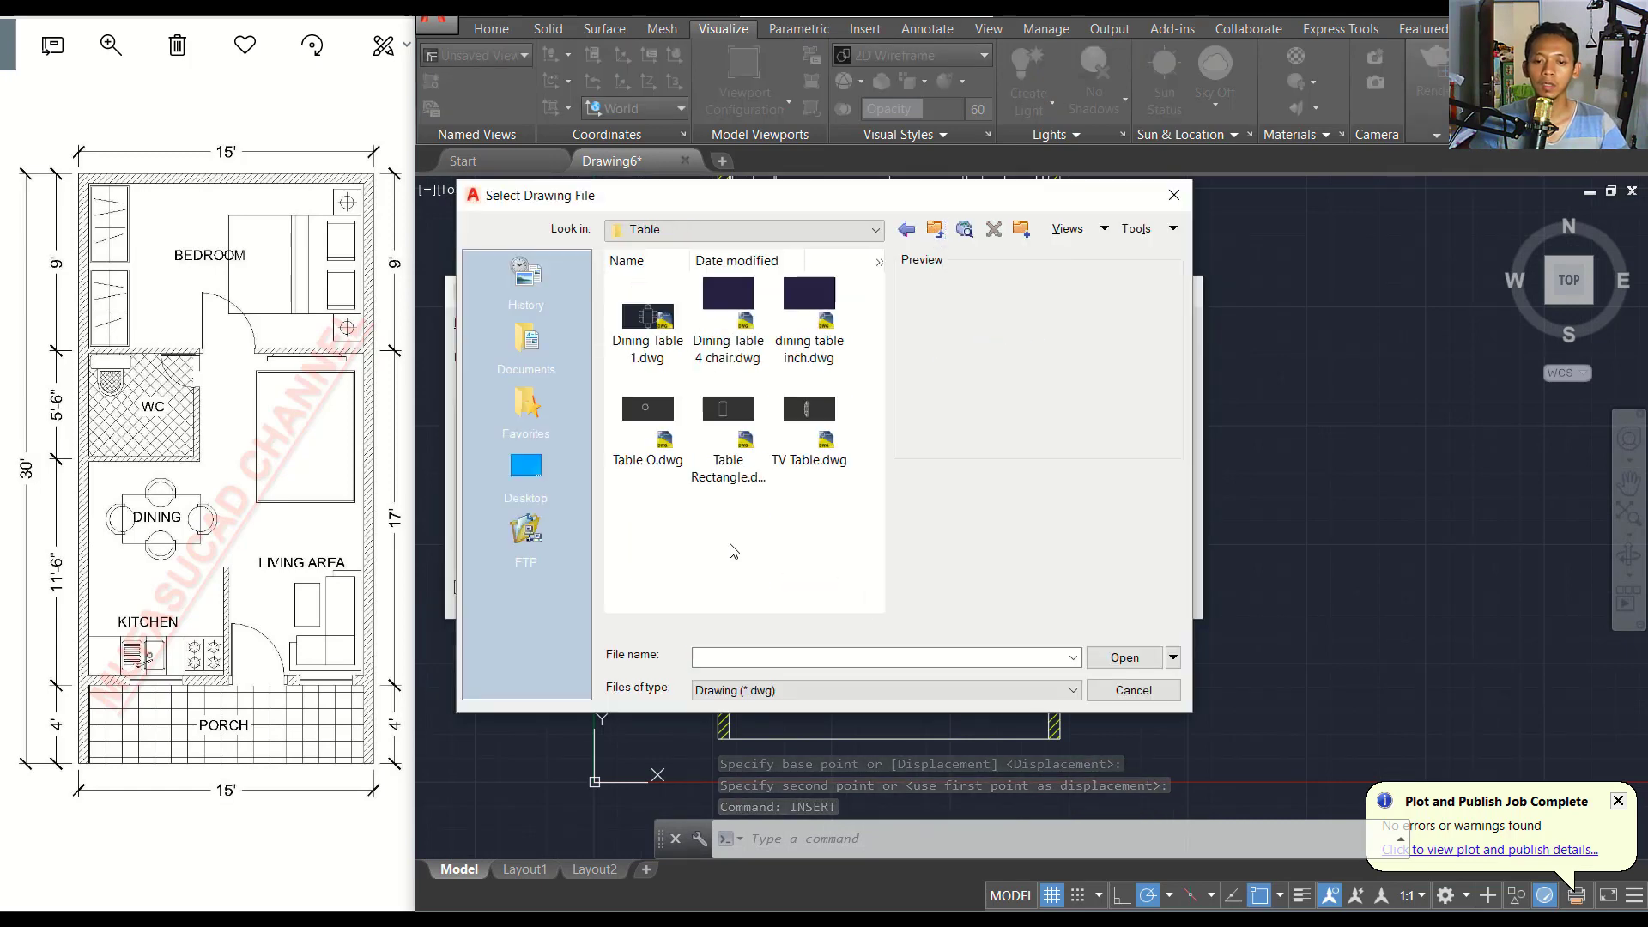
left_click(808, 321)
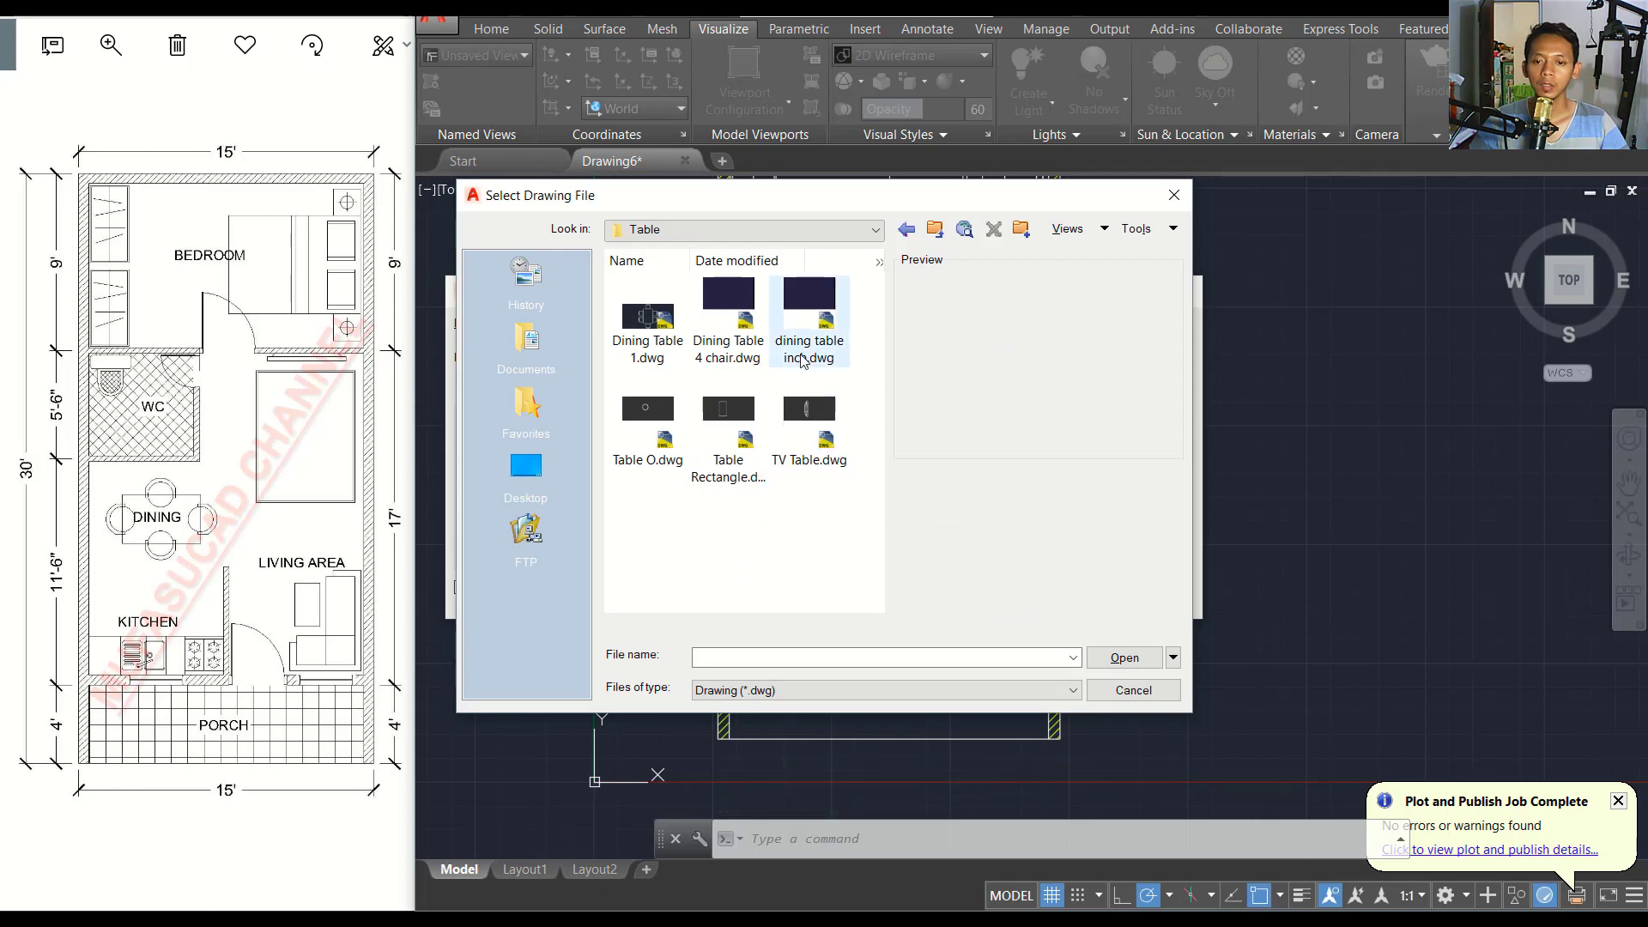
left_click(1123, 659)
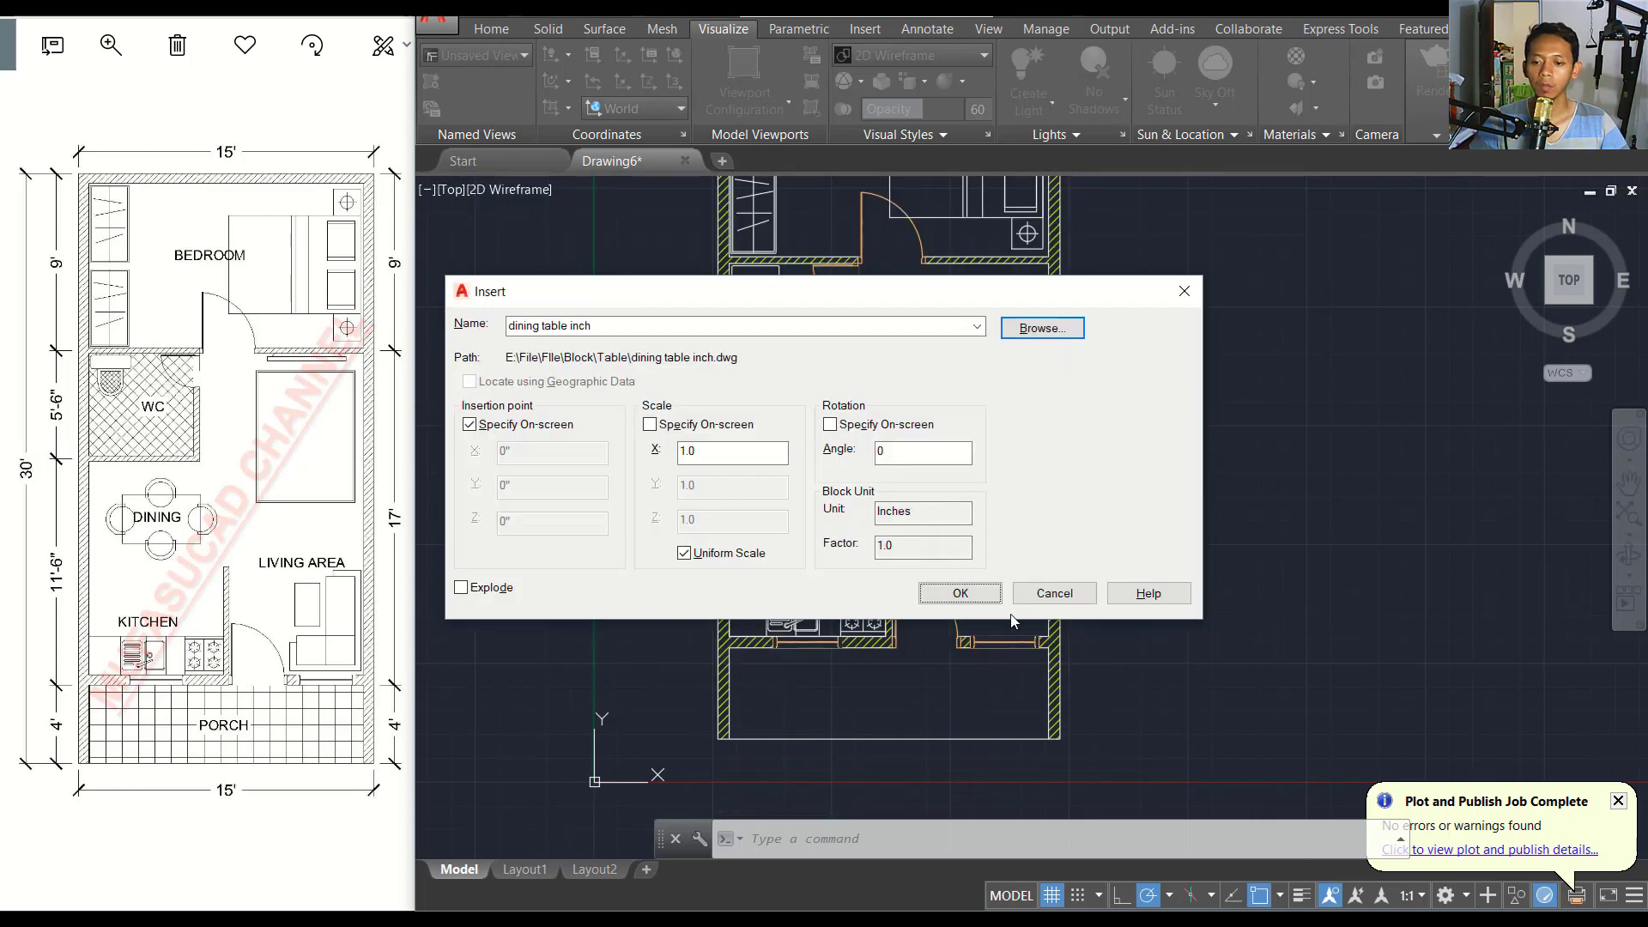
left_click(959, 593)
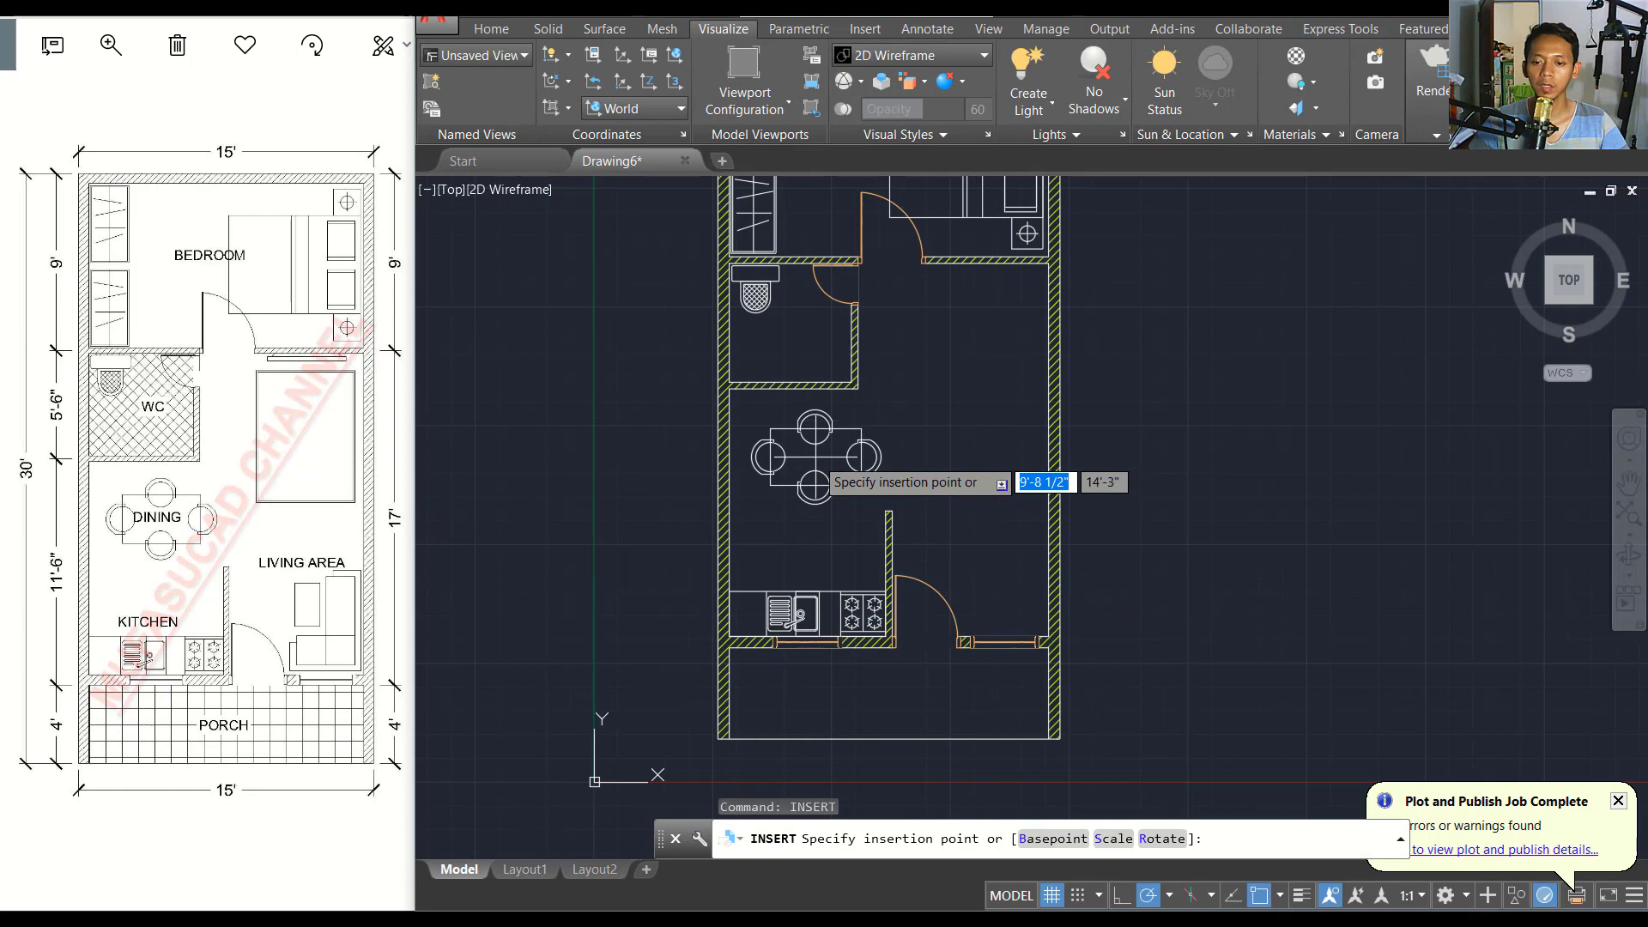
key("Escape")
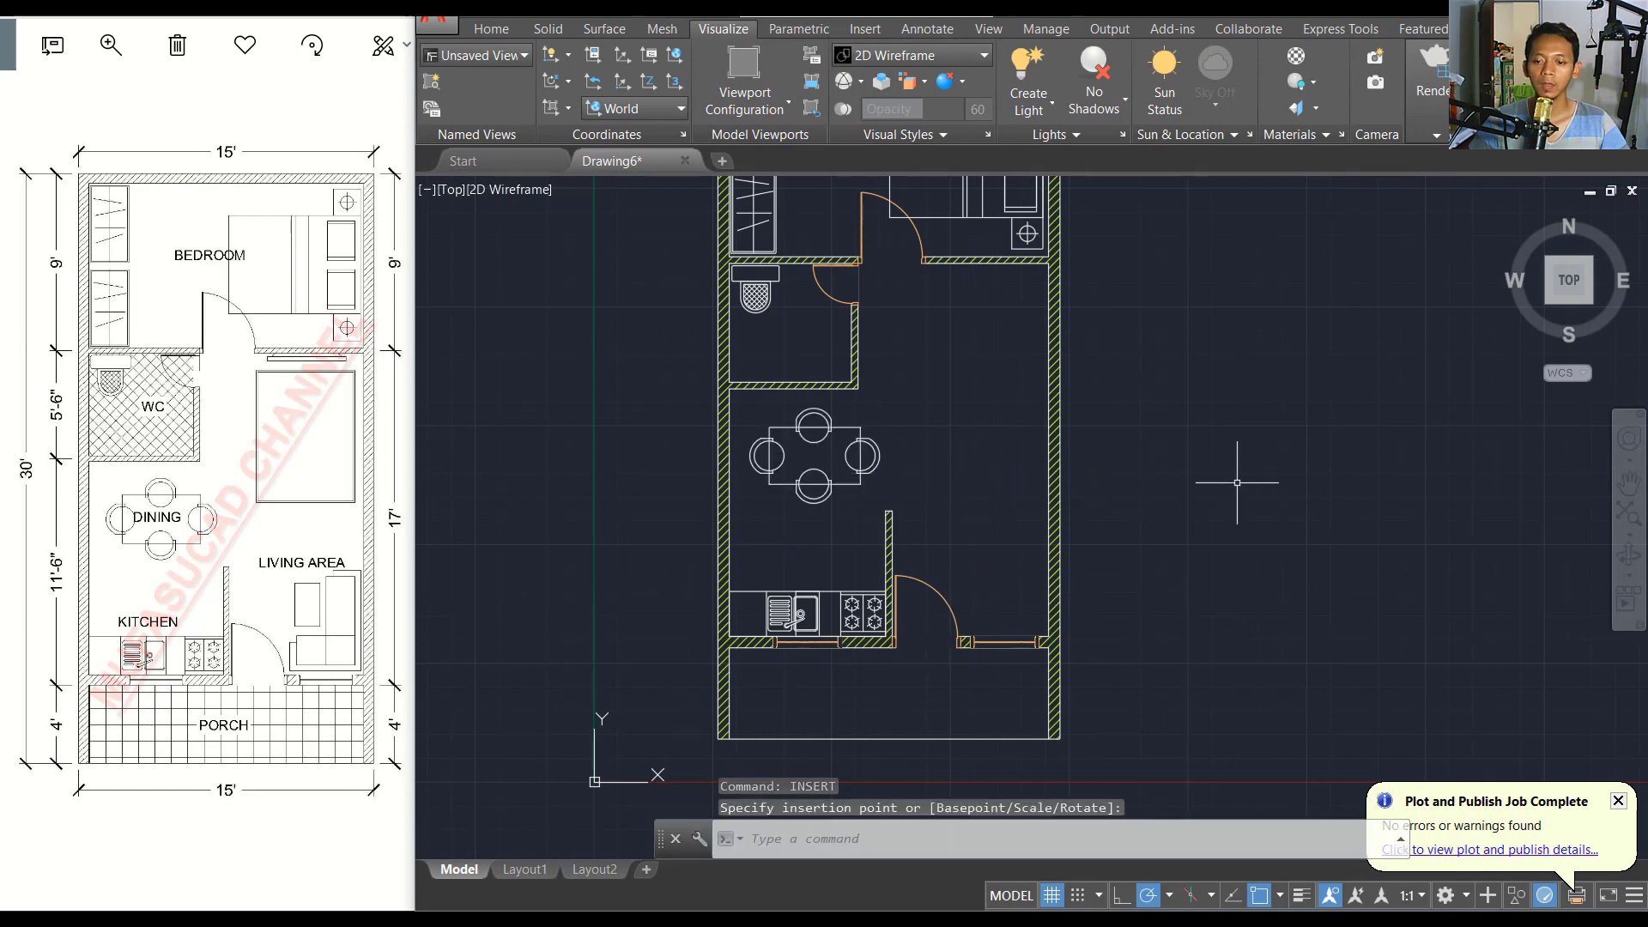
key("Return")
Browse and preview the table drawings: TV Table, Table Rectangle, Table O and dining tables.
left_click(1064, 332)
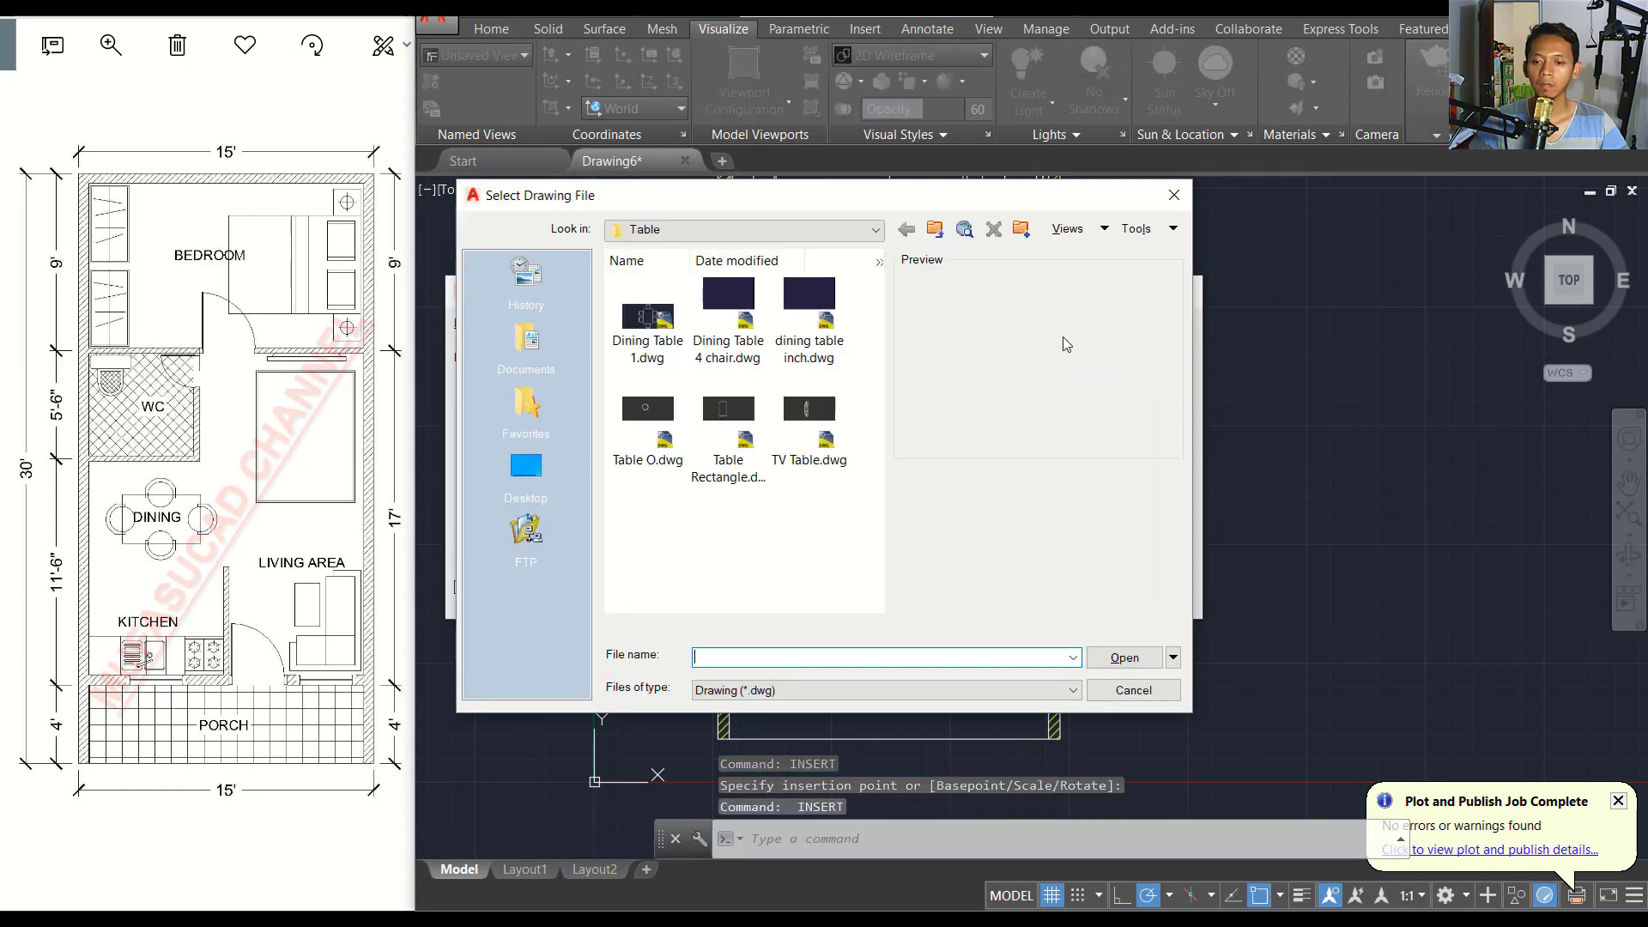
left_click(821, 425)
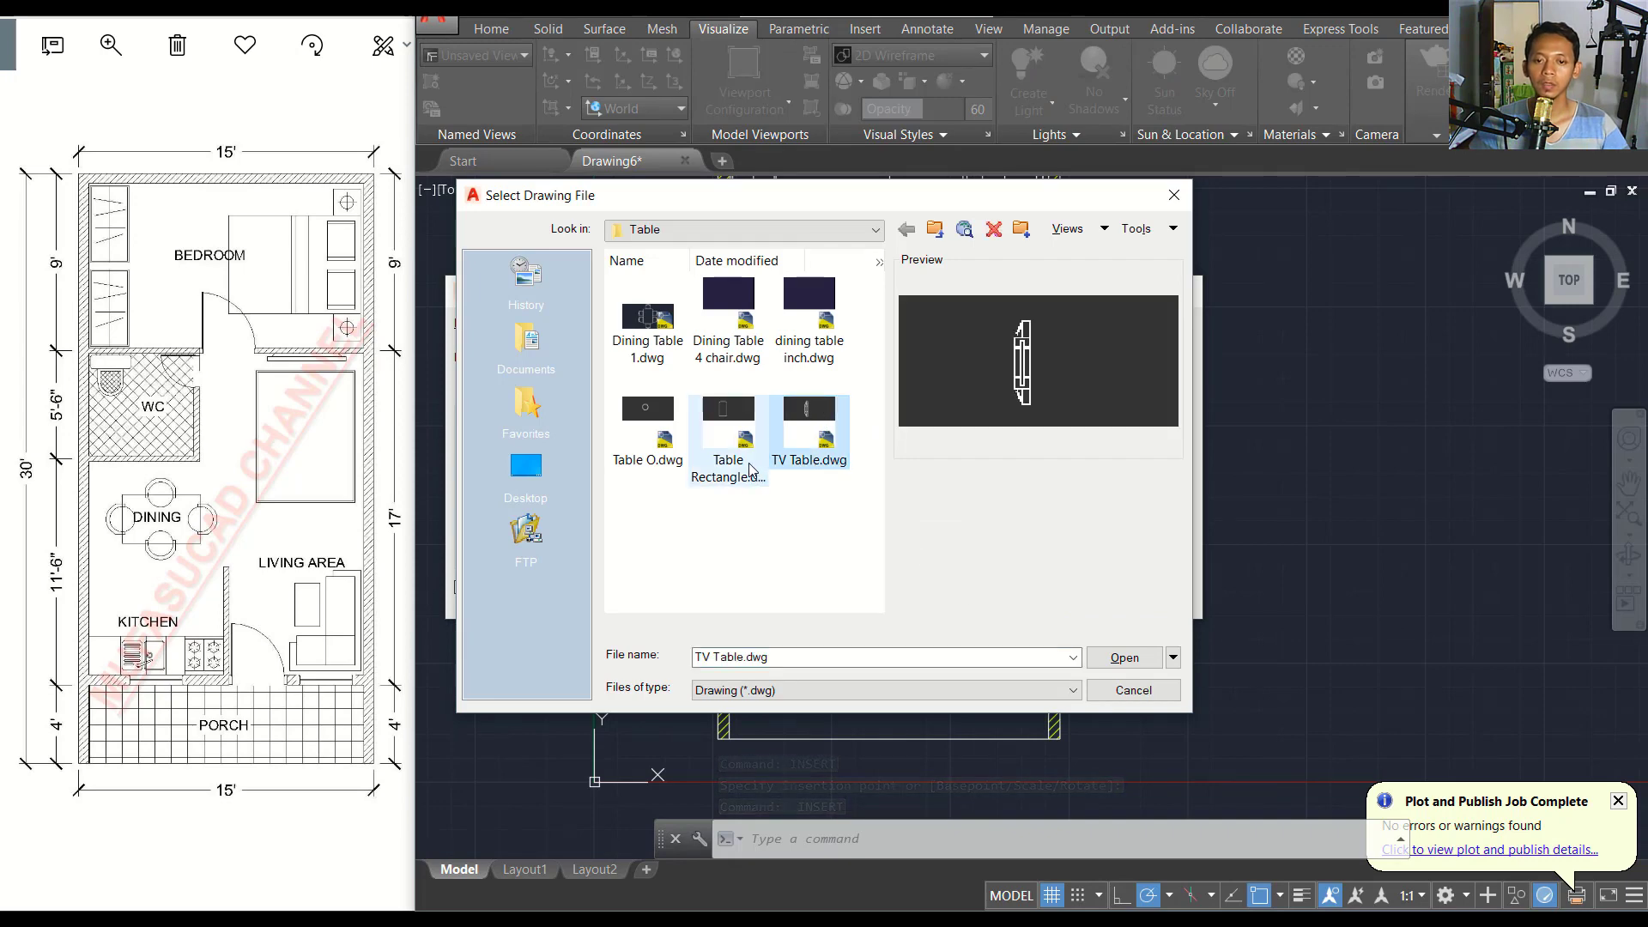
left_click(738, 438)
left_click(648, 411)
left_click(759, 306)
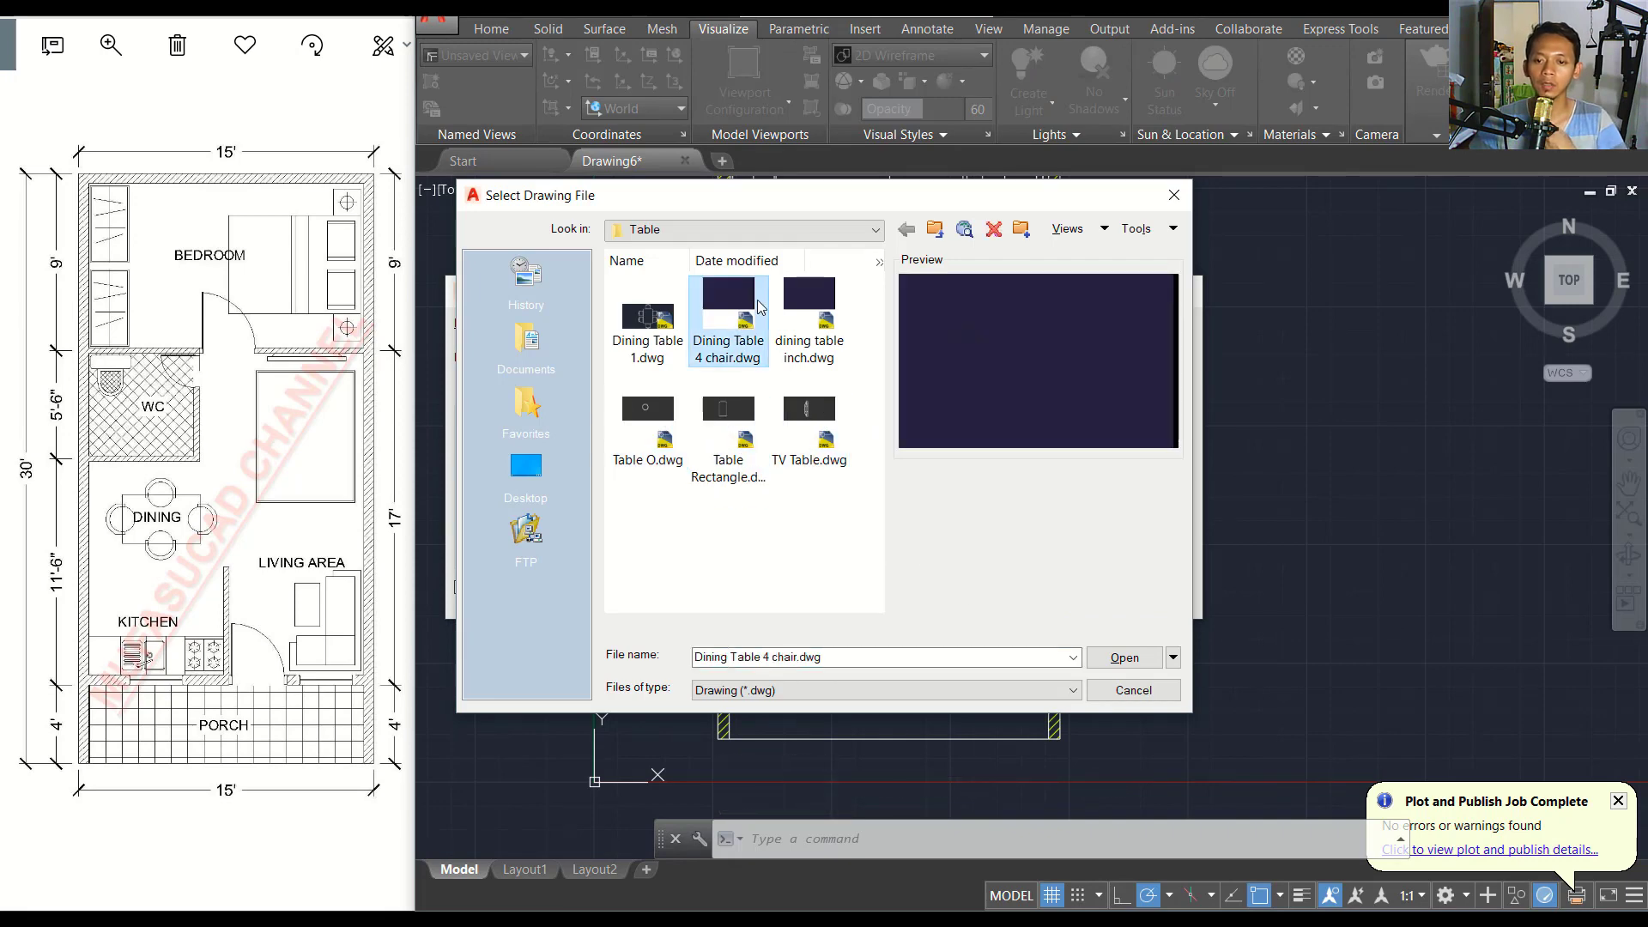
left_click(807, 345)
Insert the 'TV 1' block from the Stuff folder into the living area.
left_click(935, 229)
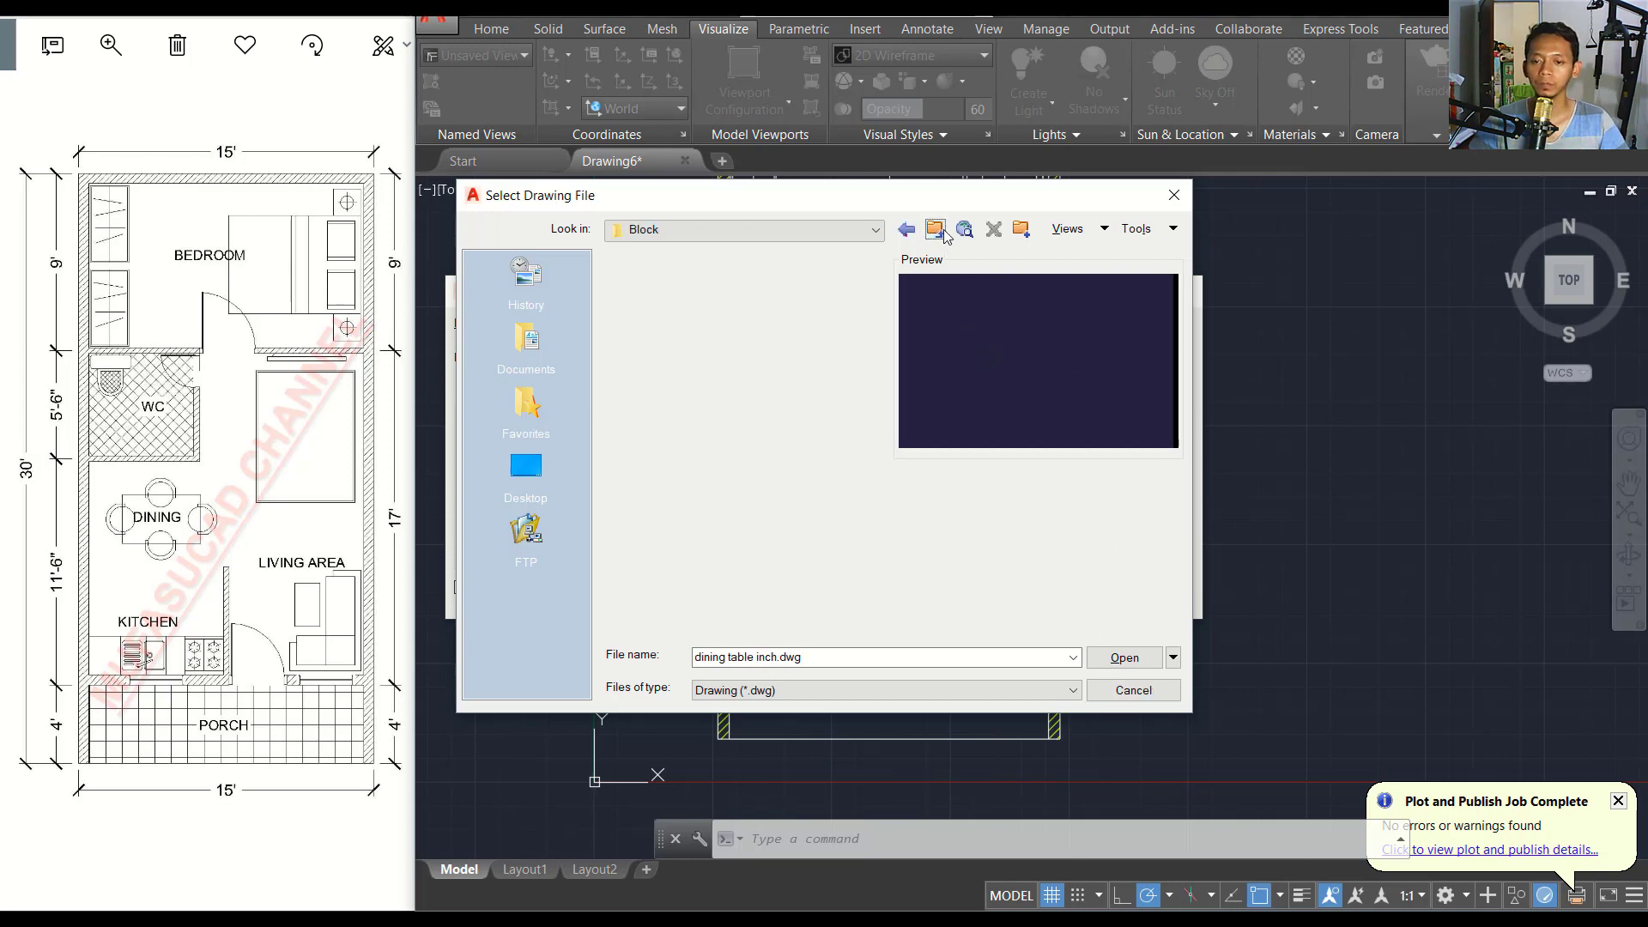
double_click(663, 565)
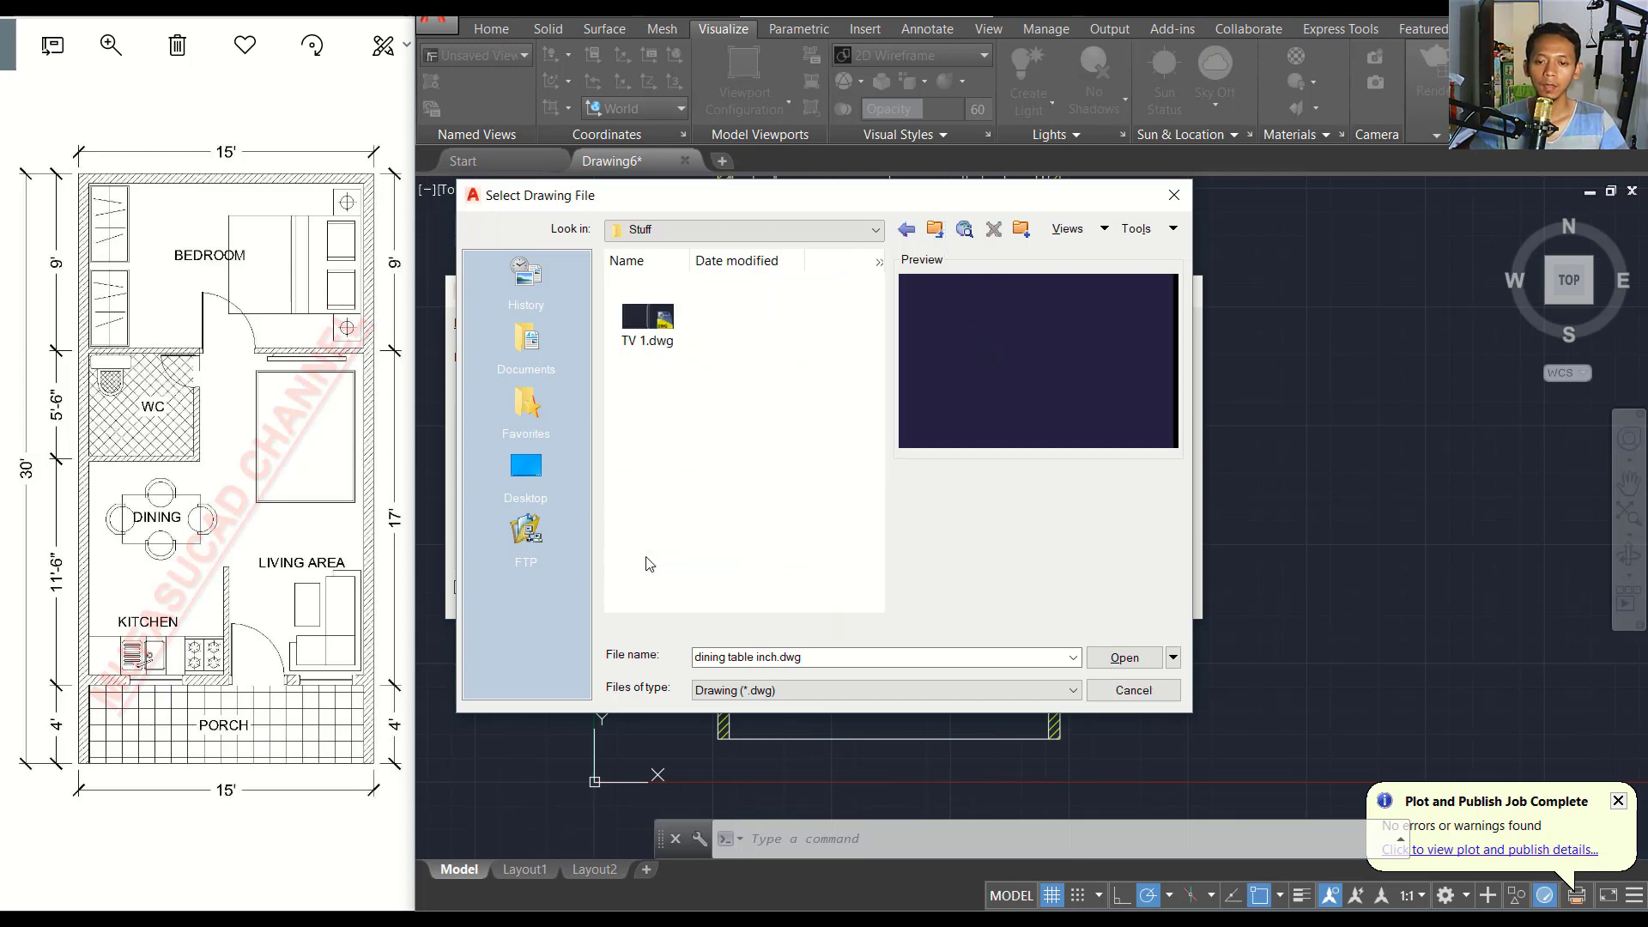
left_click(649, 322)
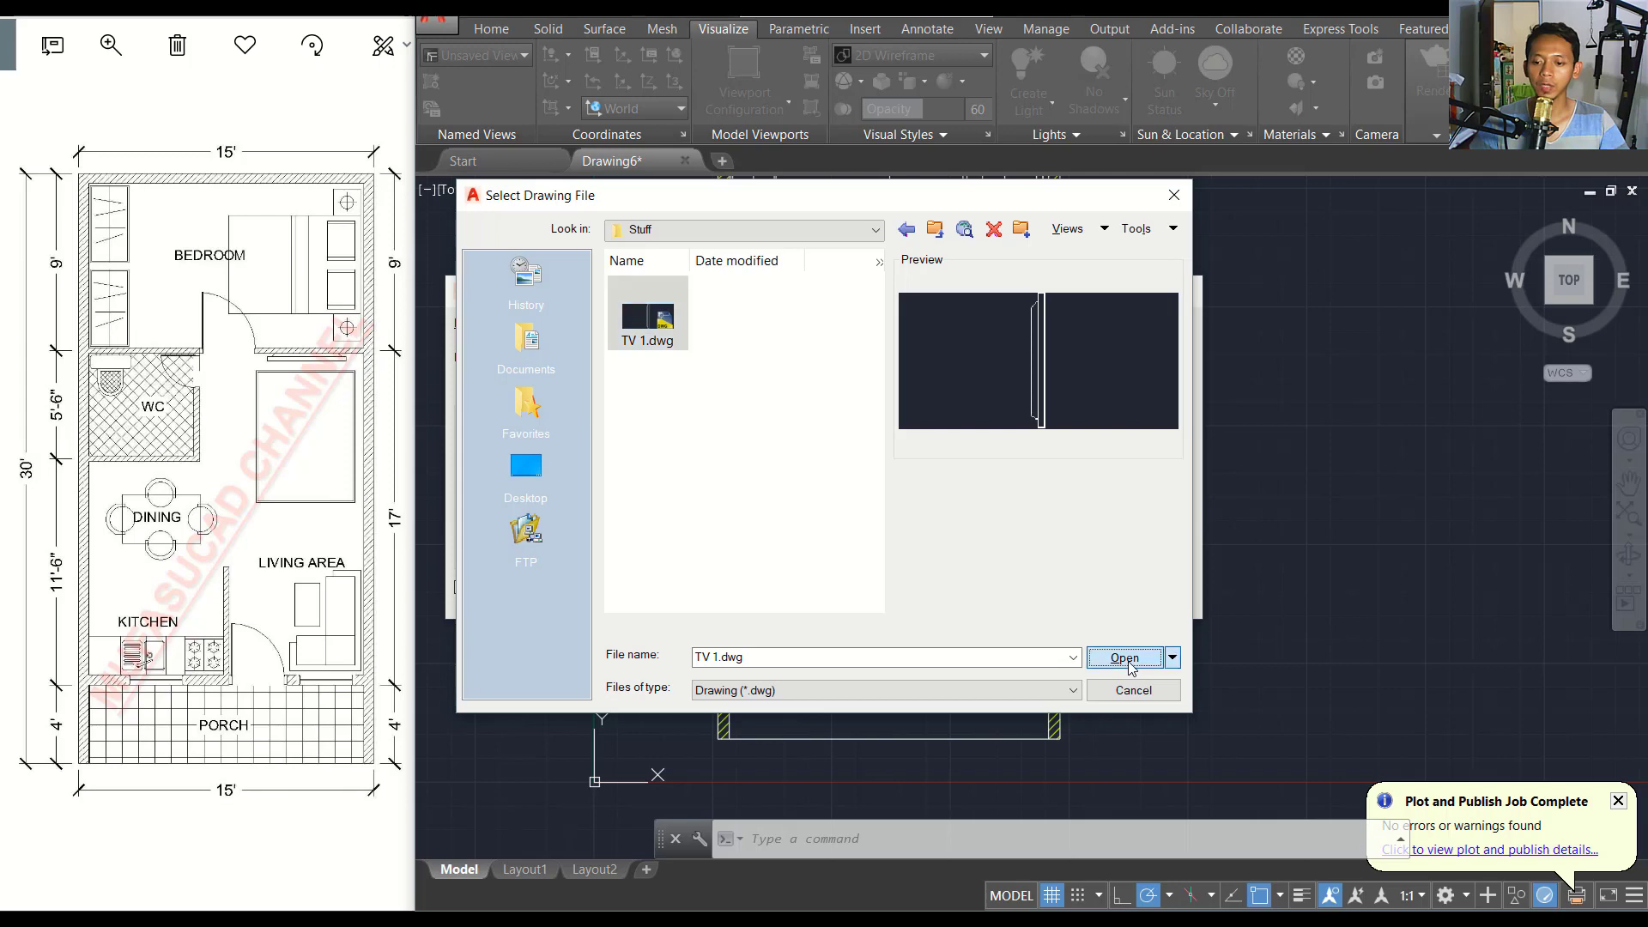
left_click(1127, 660)
left_click(976, 592)
middle_click_drag(961, 403, 911, 496)
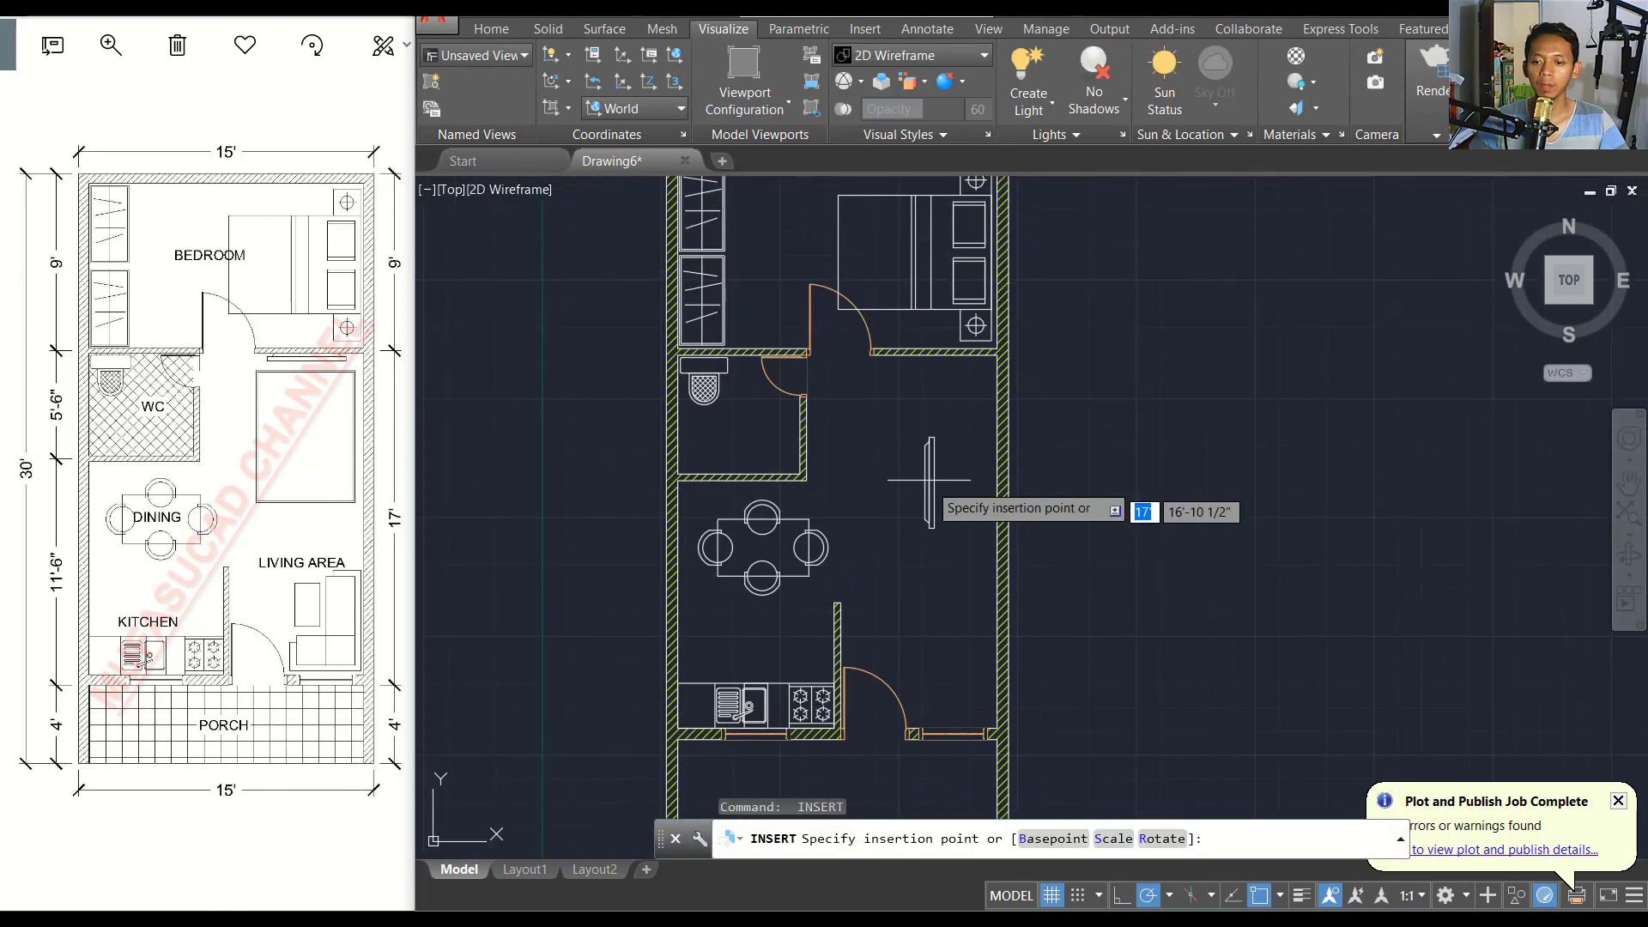
left_click(915, 559)
Rotate the TV so it lies horizontally.
type("o")
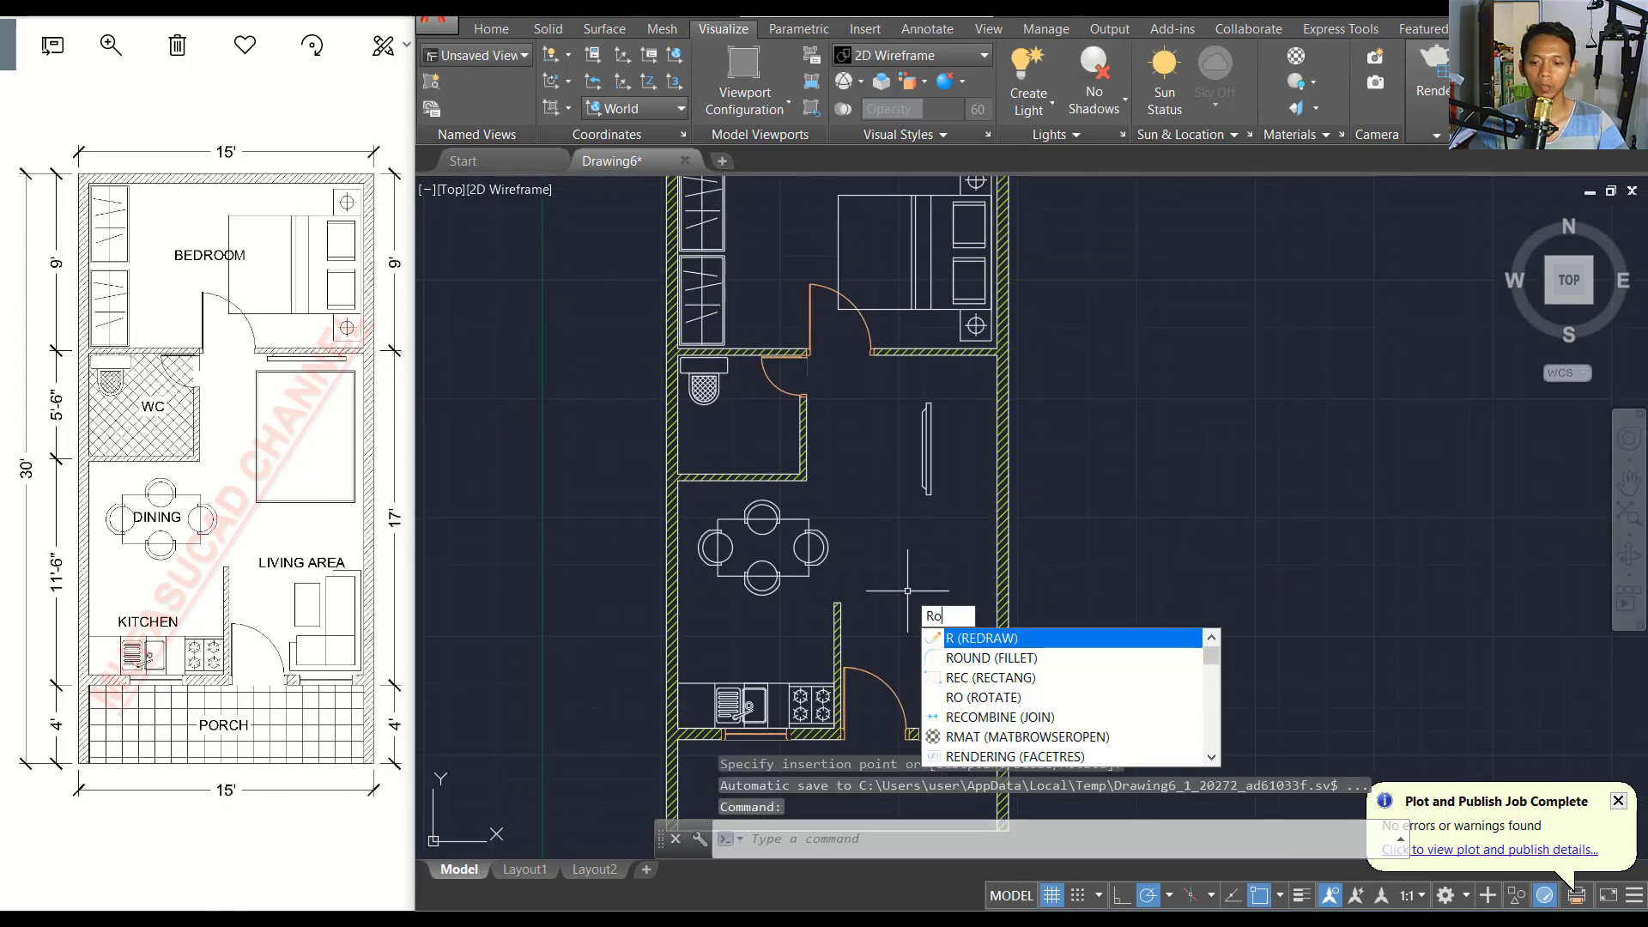
key("Return")
left_click(987, 394)
left_click(888, 507)
key("Return")
left_click(926, 446)
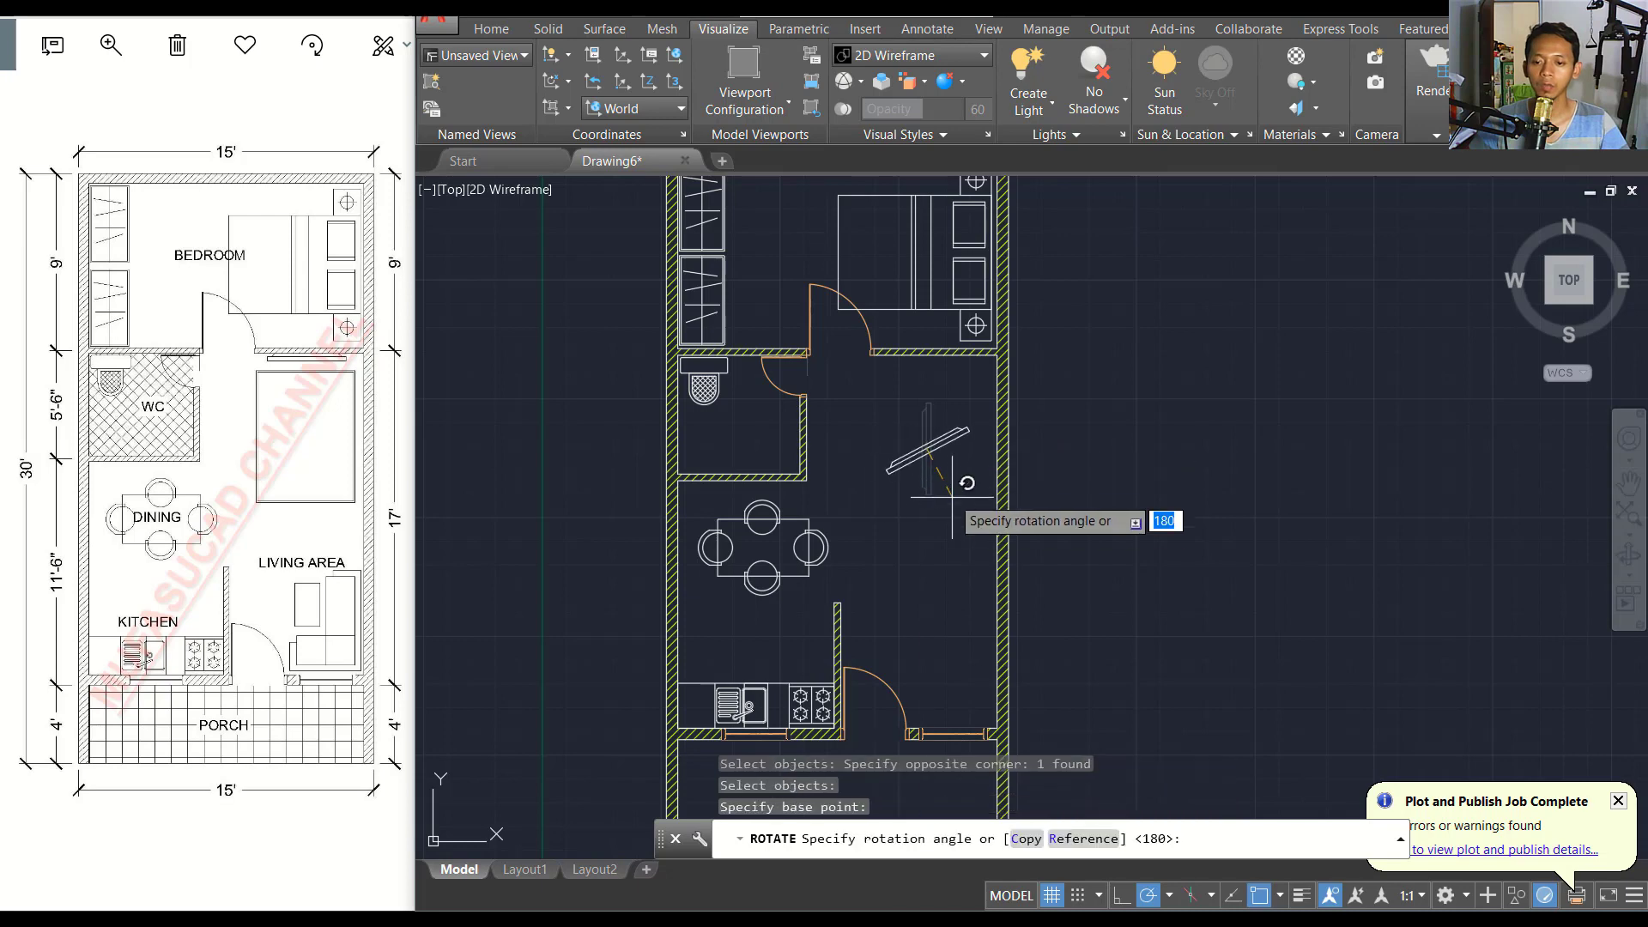
left_click(920, 549)
Move the TV against the living area wall shared with the bedroom.
type("m")
key("Return")
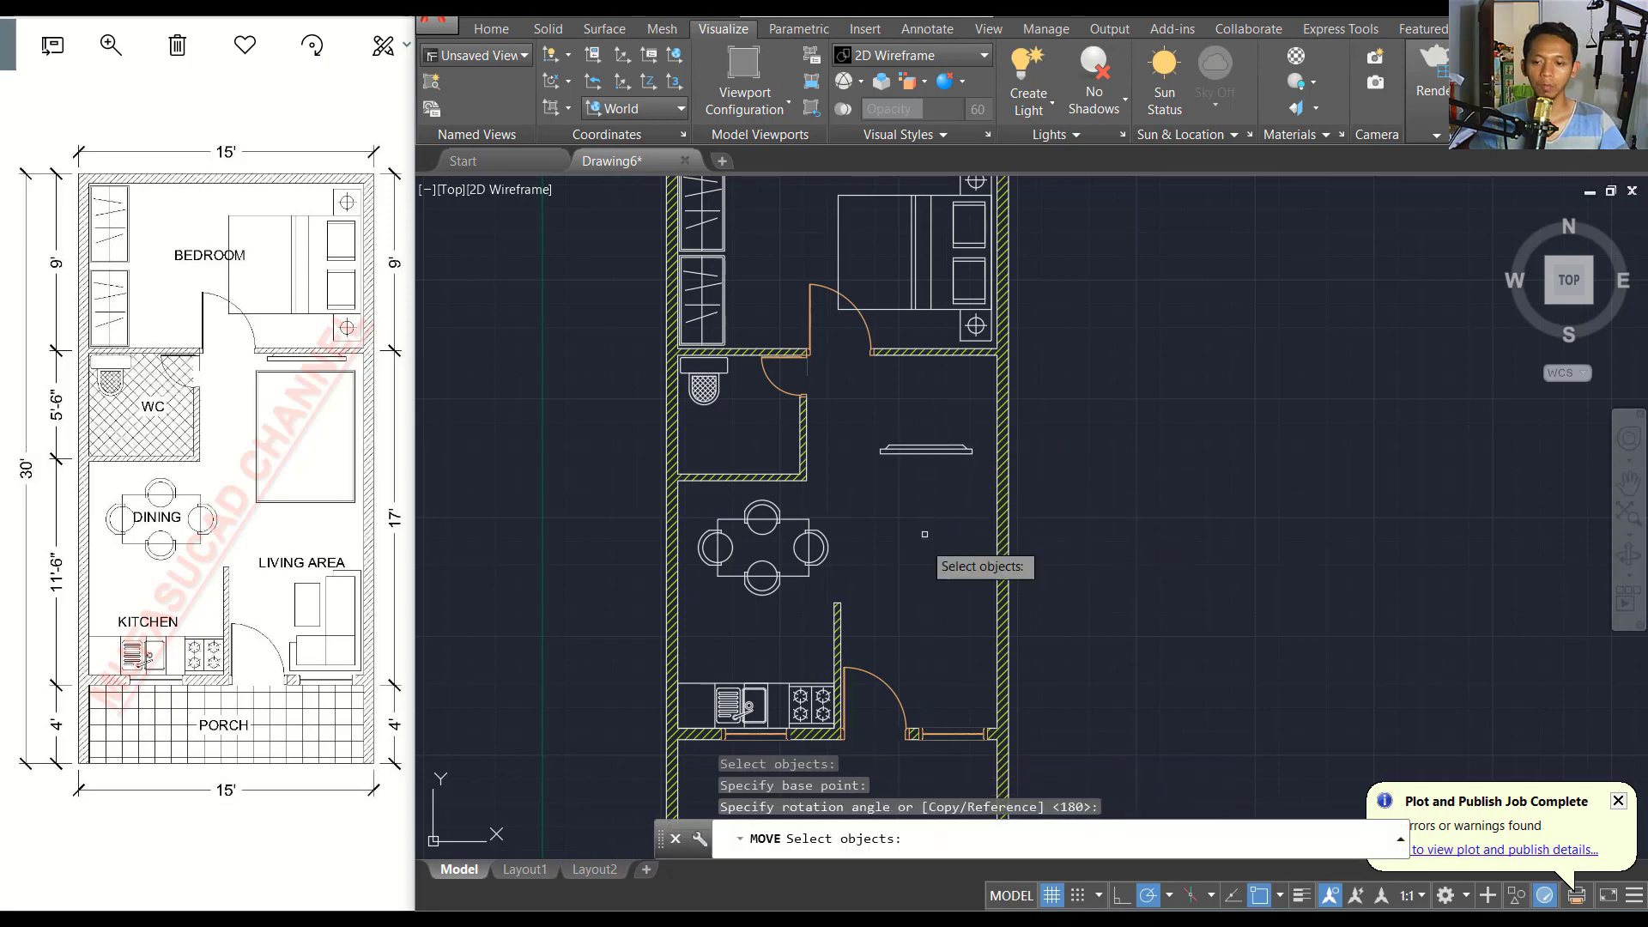
left_click(948, 434)
left_click(892, 464)
key("Return")
scroll(926, 450, "up", 4)
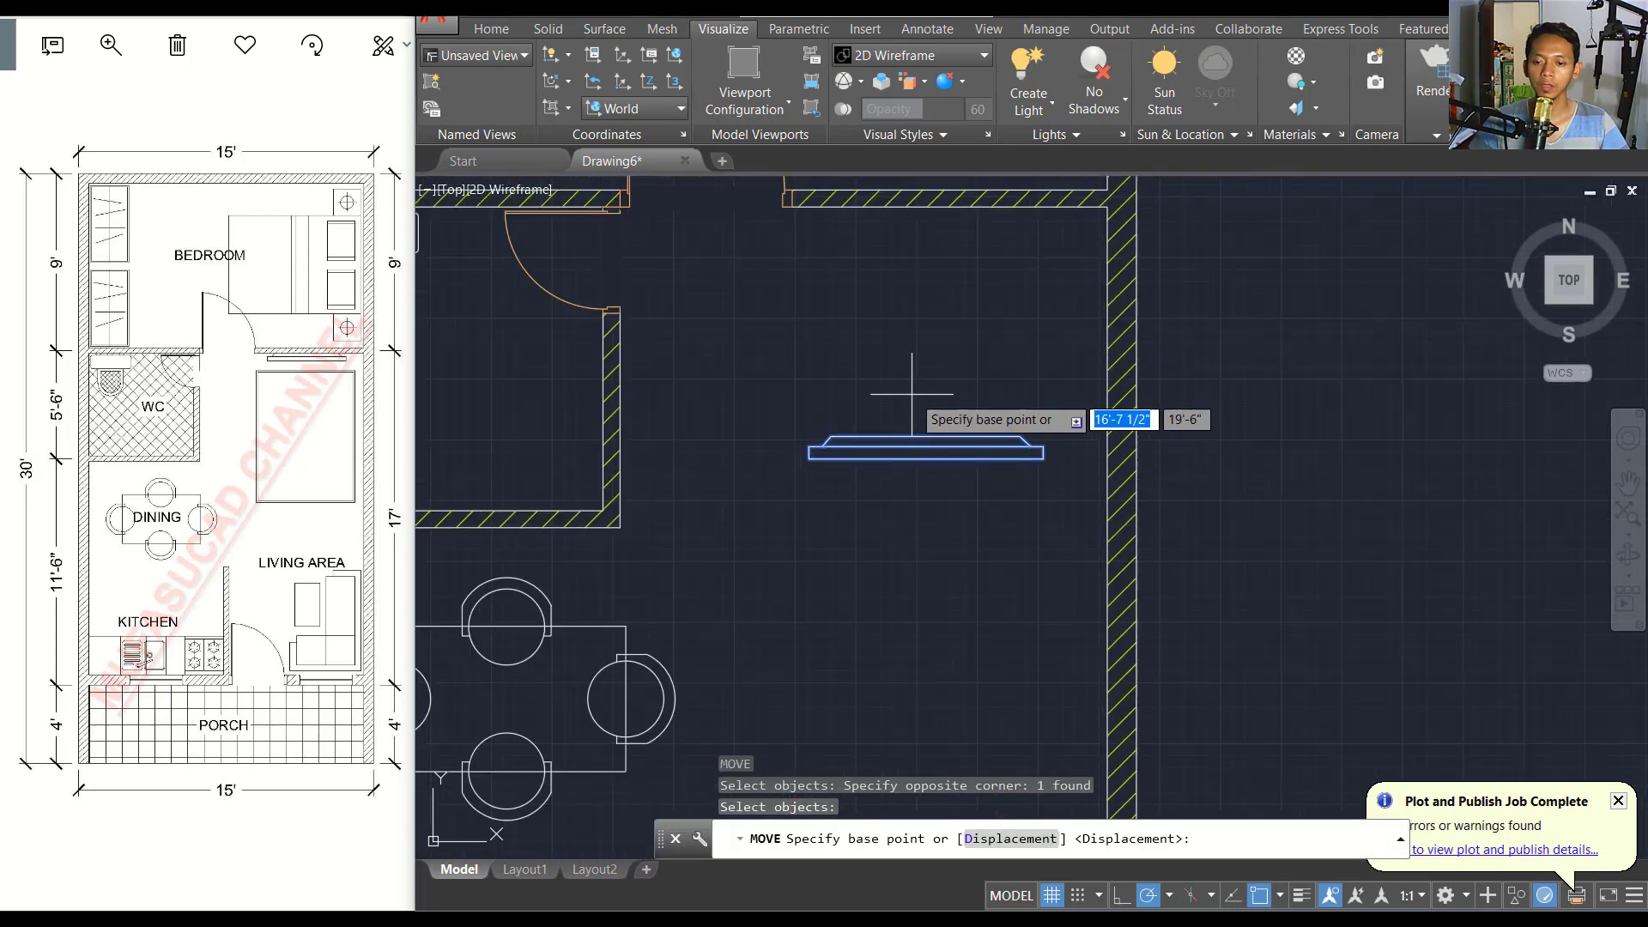
left_click(926, 437)
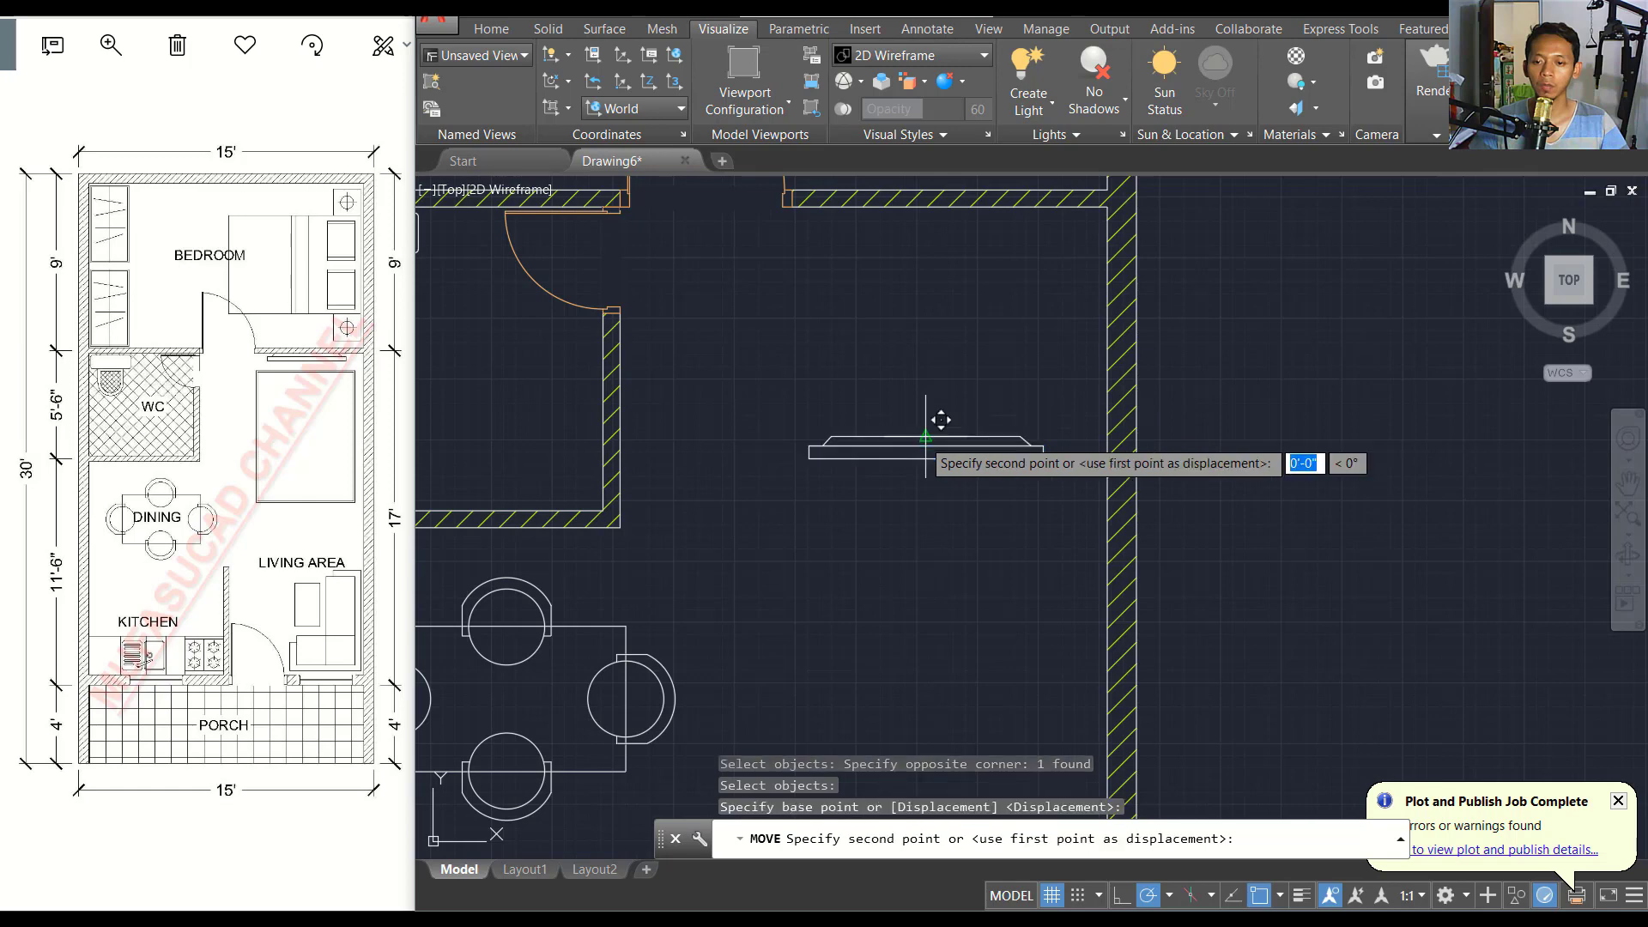
left_click(954, 203)
scroll(987, 437, "down", 5)
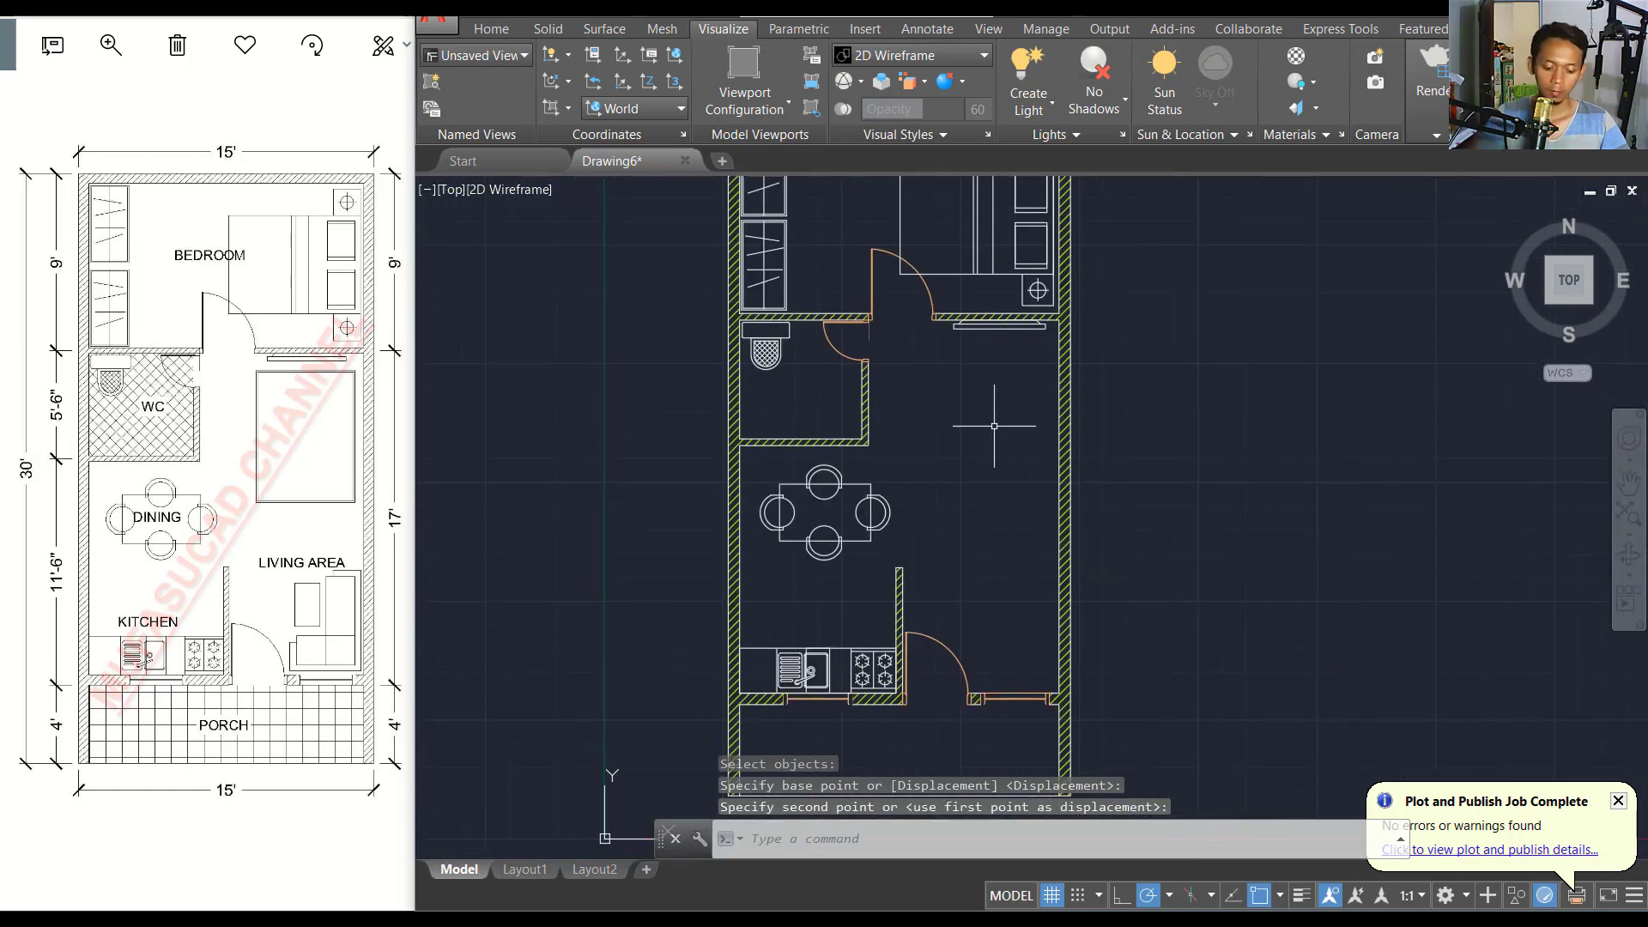
type("insert")
key("Return")
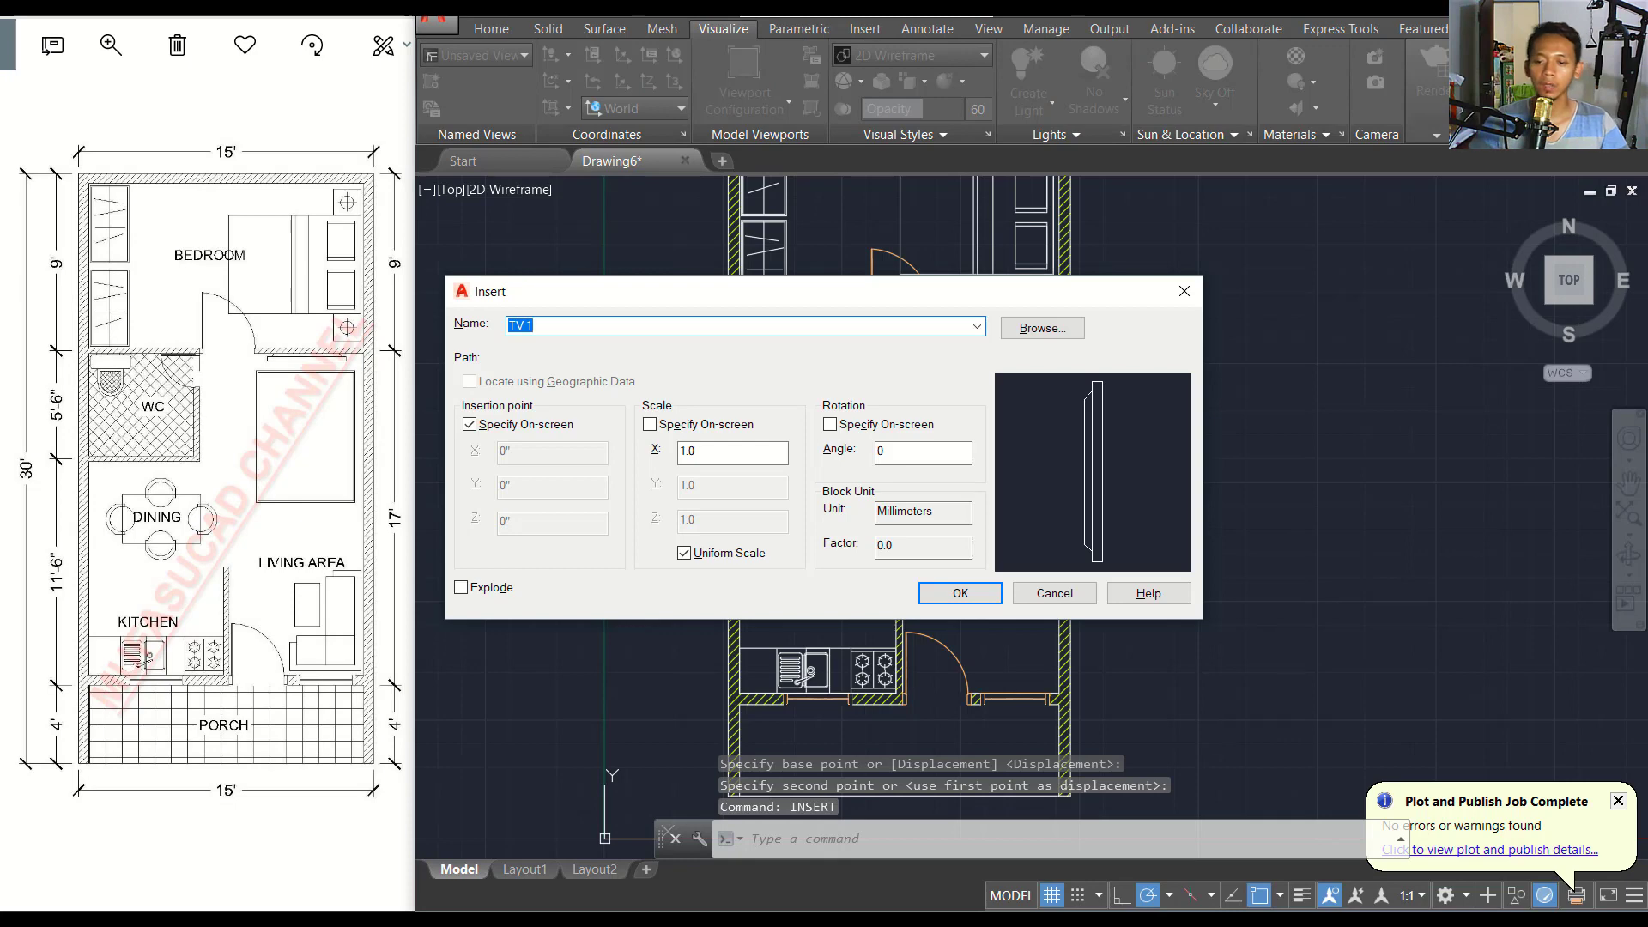
Insert the Carpet block from the Block folder beside the plan.
left_click(1032, 335)
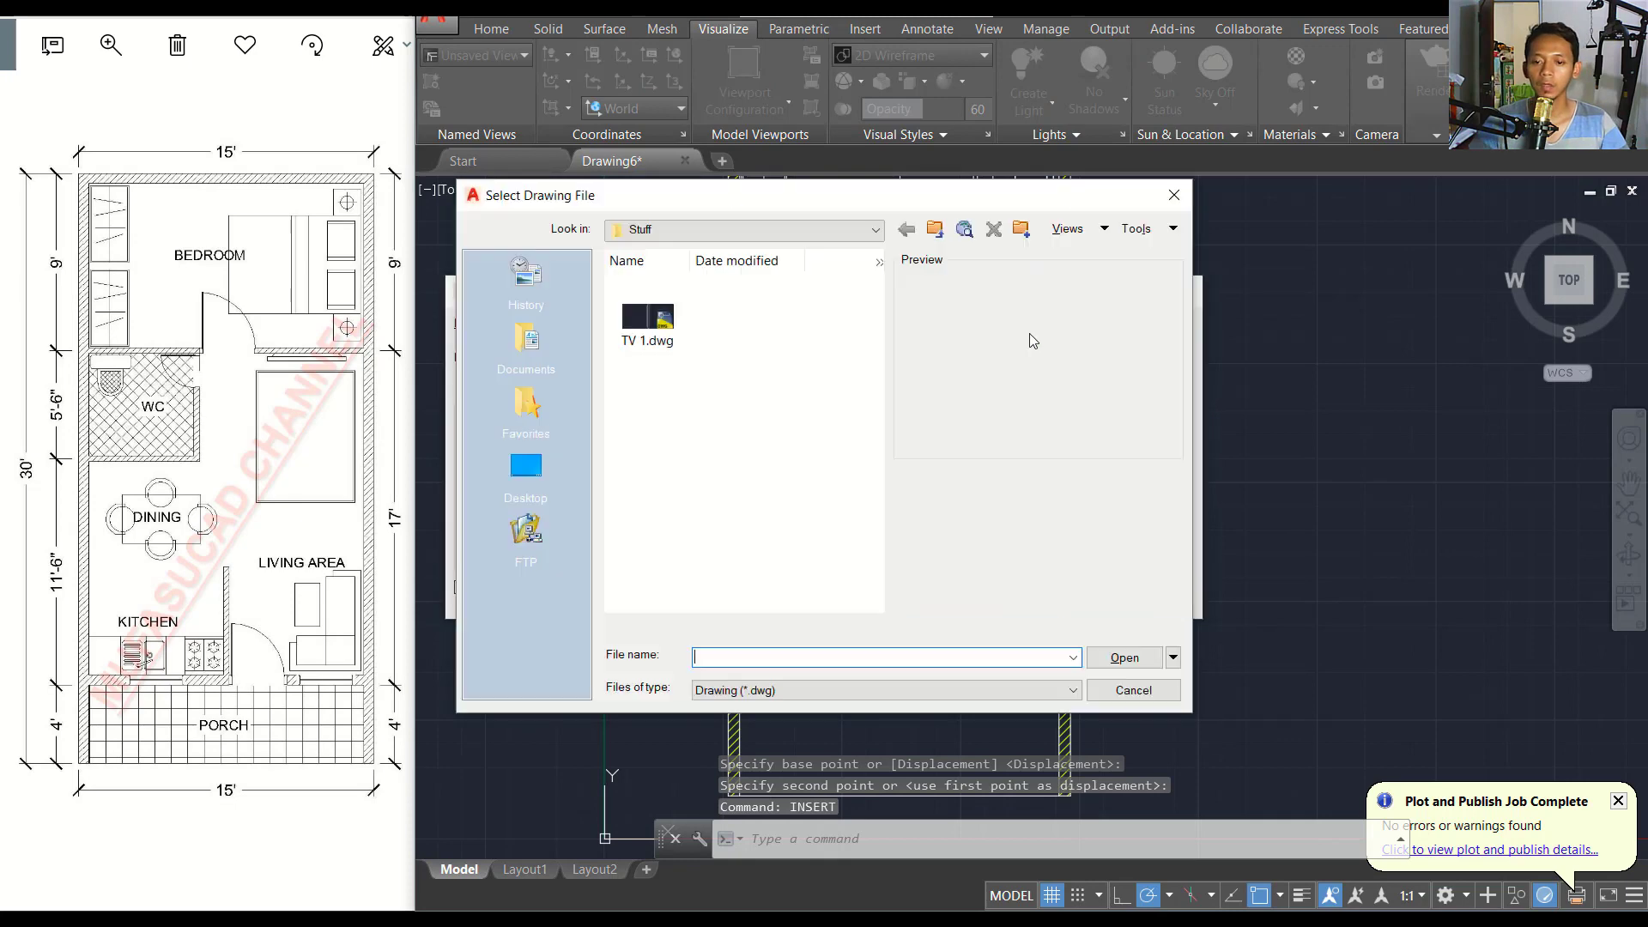
left_click(934, 229)
scroll(793, 474, "down", 3)
left_click(647, 489)
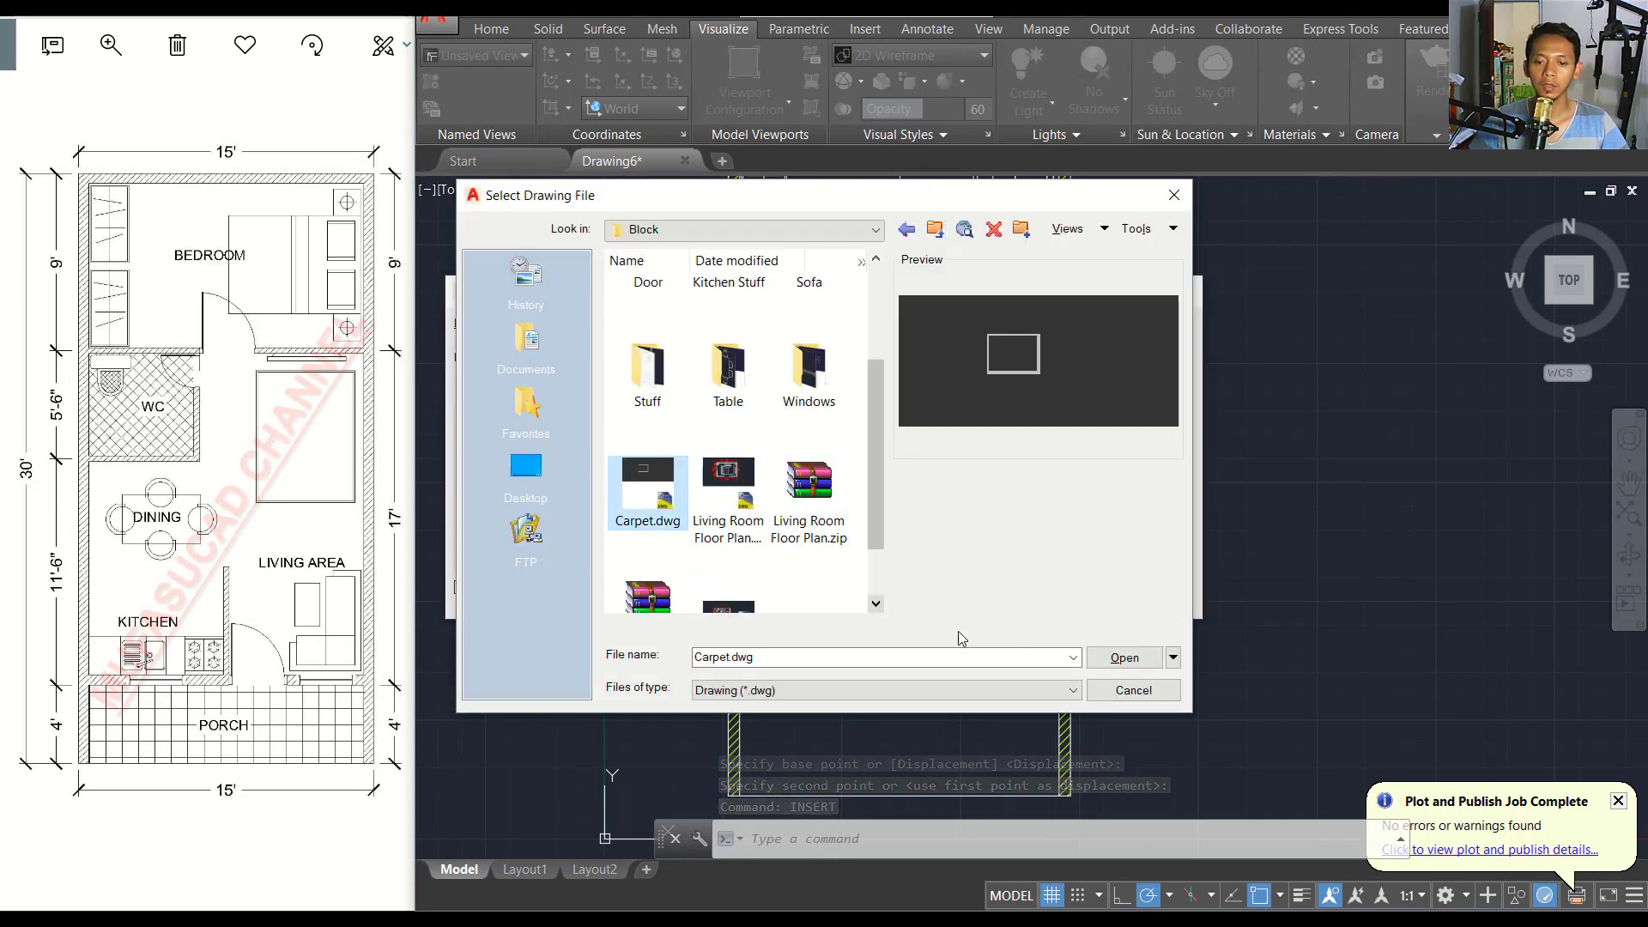
left_click(1125, 658)
left_click(970, 598)
scroll(1047, 593, "down", 2)
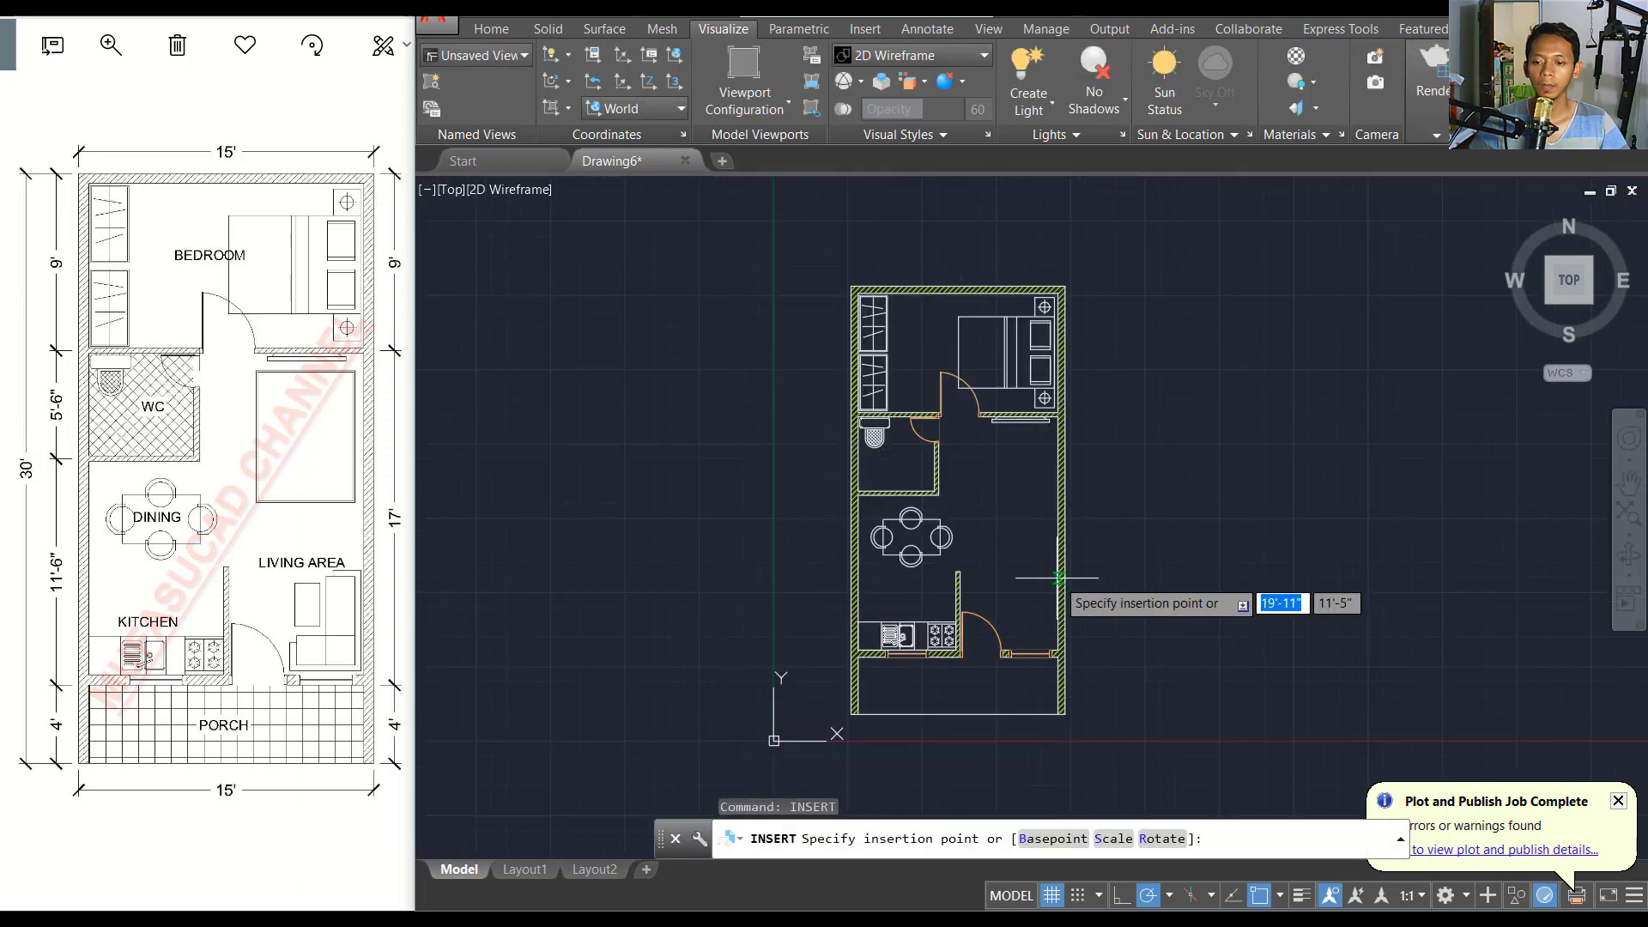
scroll(1038, 583, "down", 2)
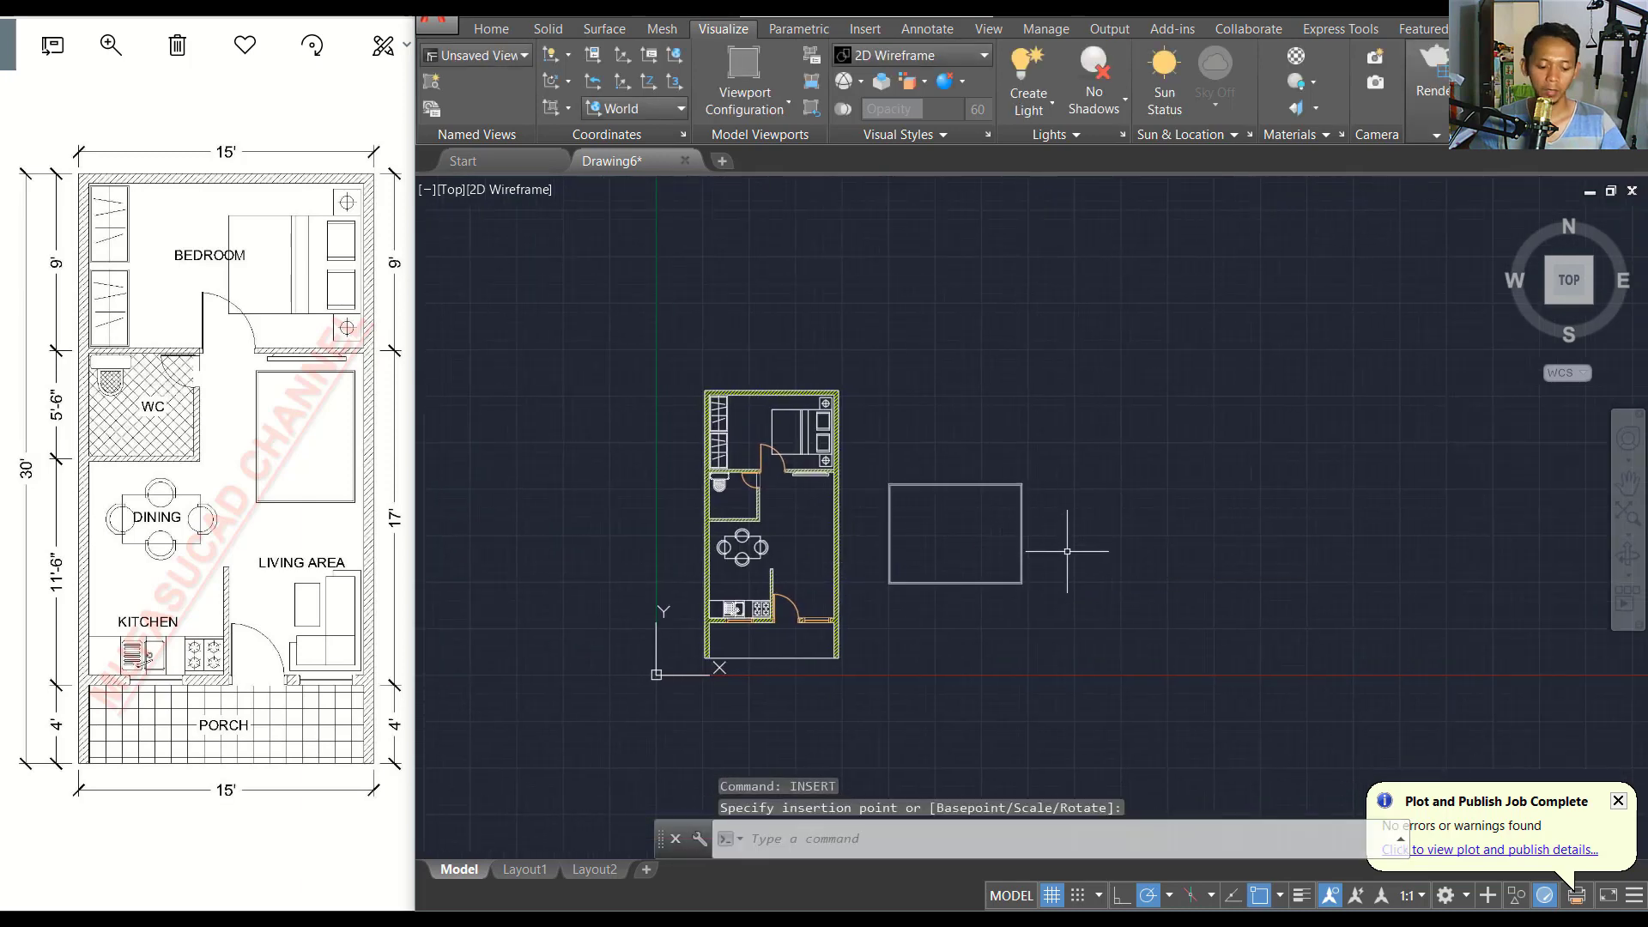
Rotate the carpet rectangle upright.
type("o")
key("Return")
left_click(1107, 468)
left_click(854, 669)
key("Return")
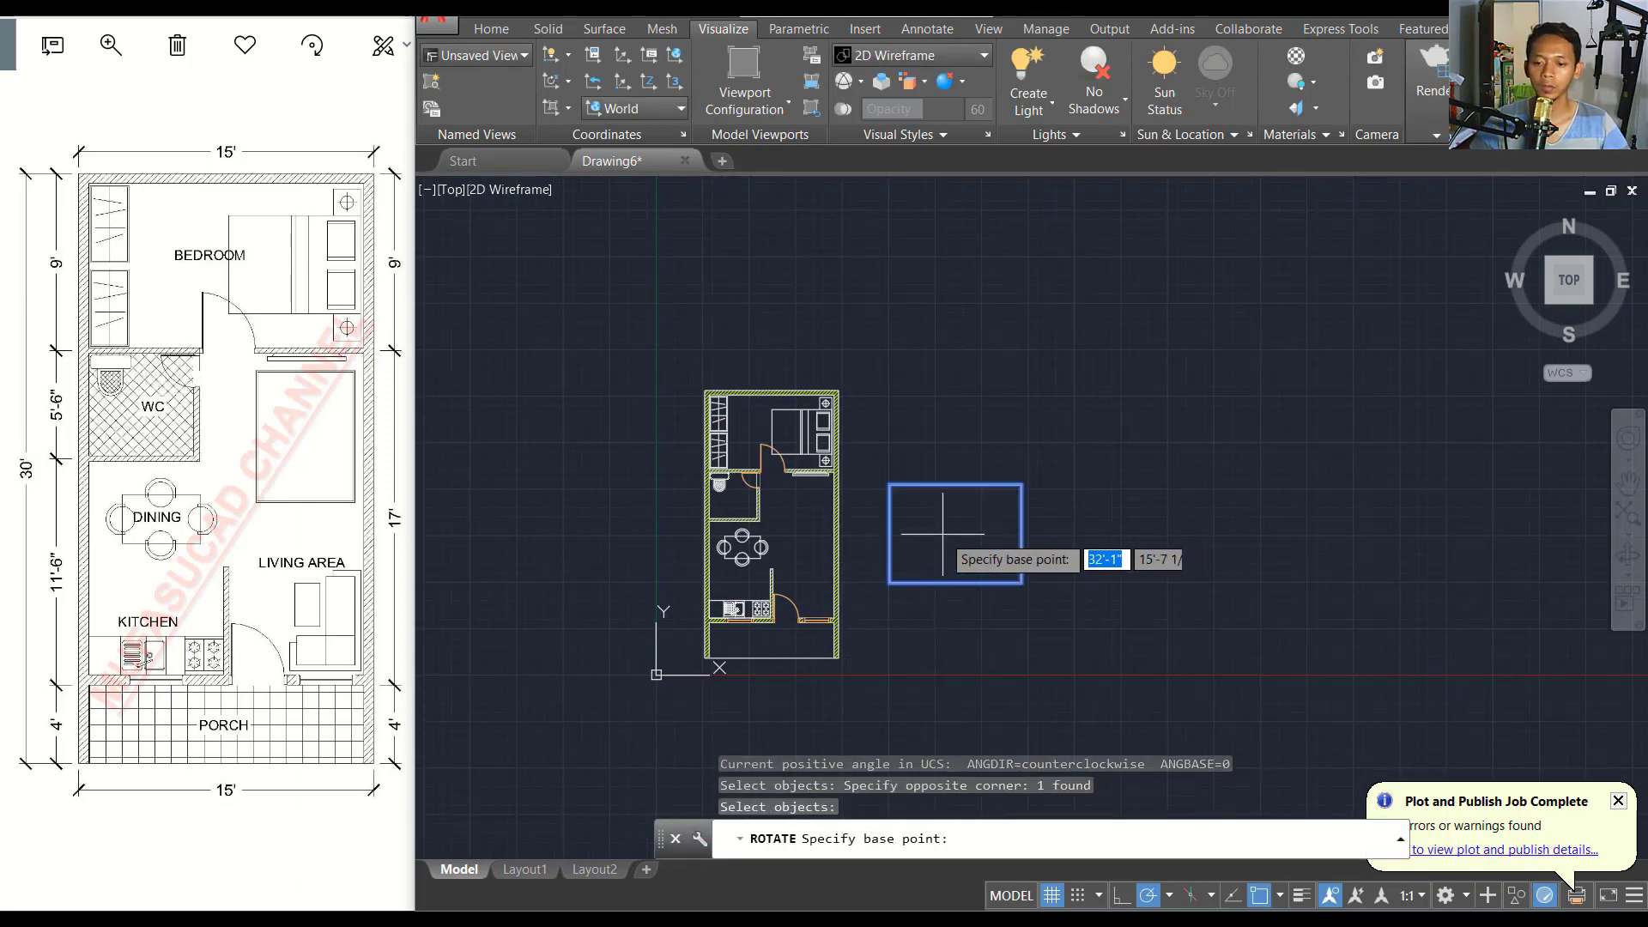
left_click(948, 533)
left_click(961, 390)
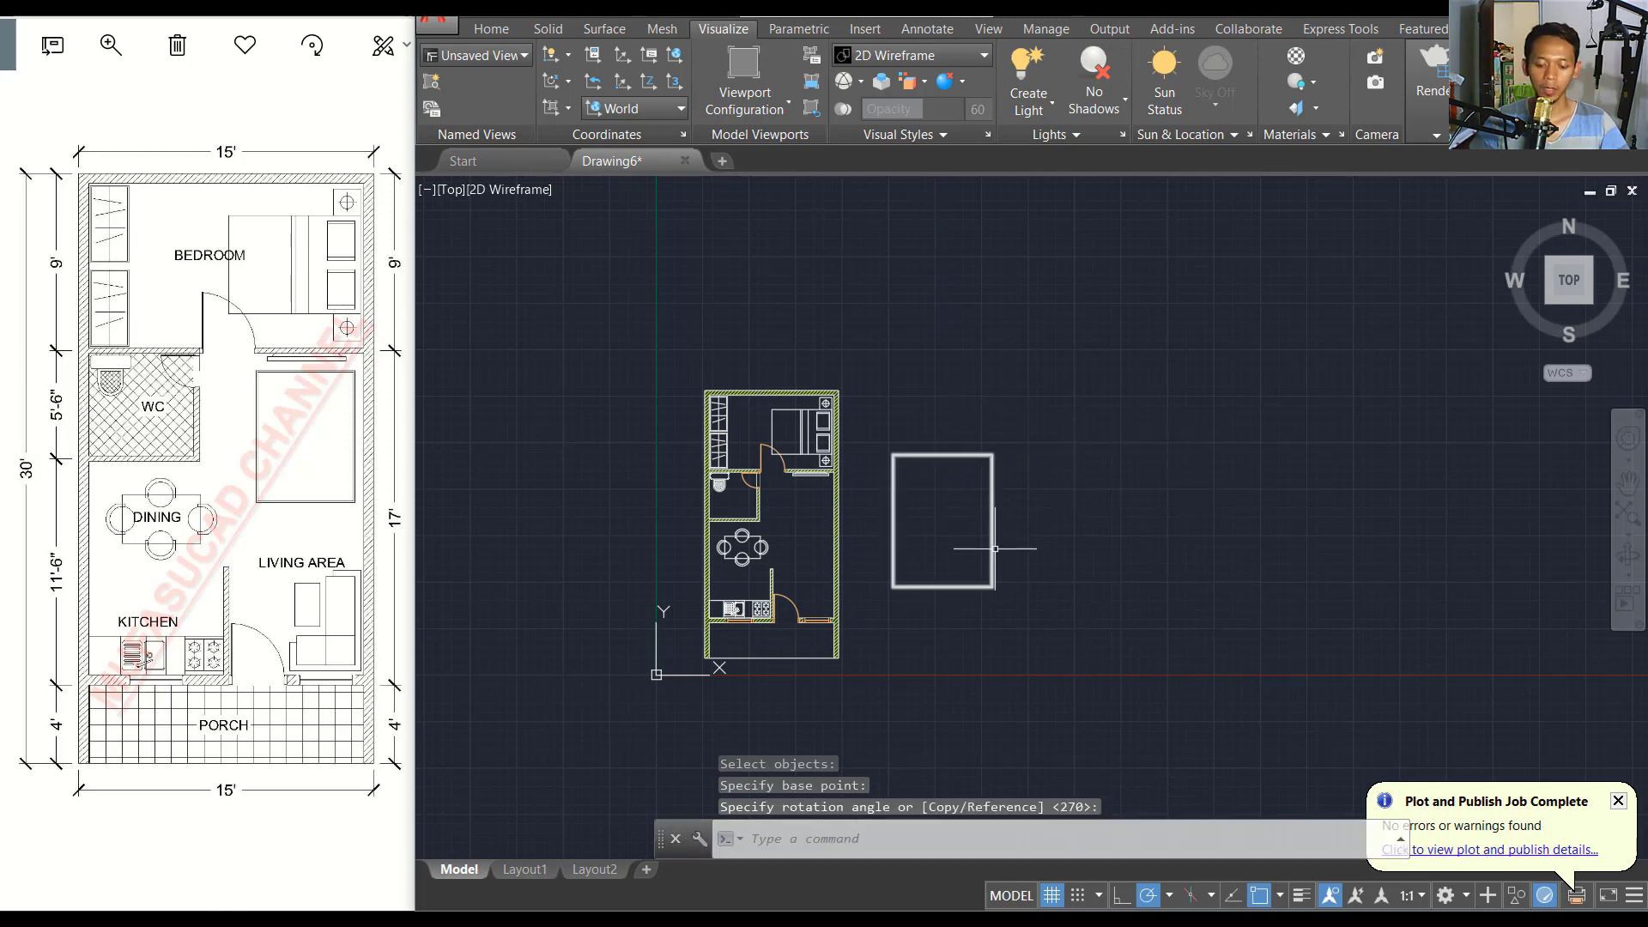
Move the carpet by its corner into the living area just below the bedroom wall.
type("m")
key("Return")
left_click(1067, 403)
left_click(828, 639)
key("Return")
scroll(993, 455, "up", 5)
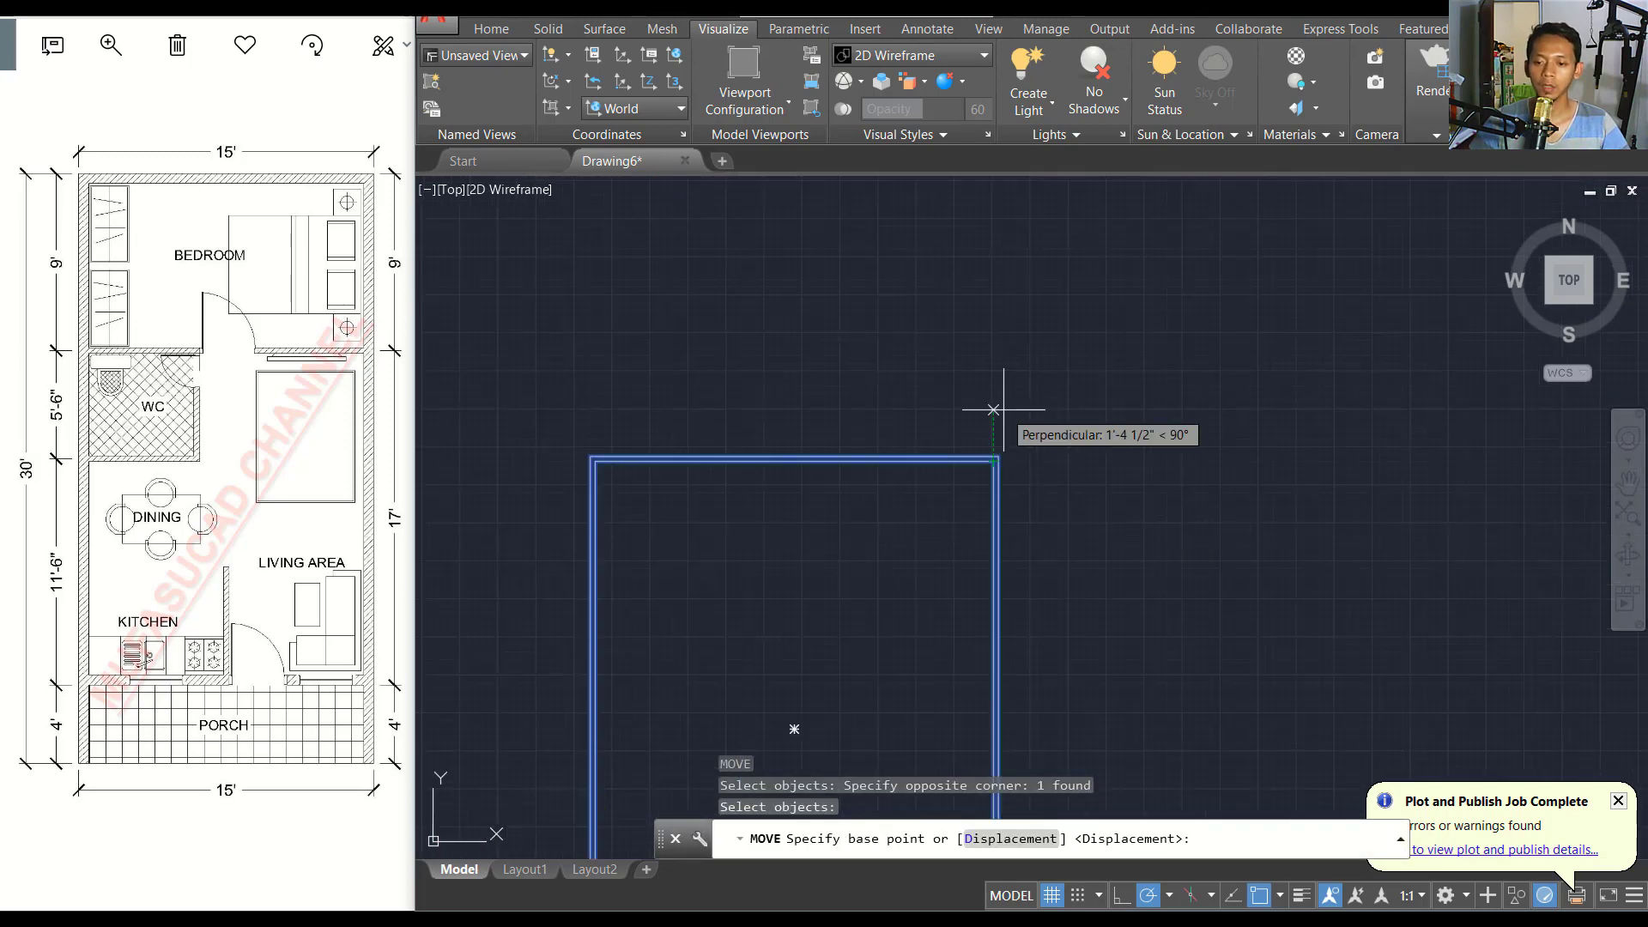
left_click(998, 456)
scroll(1012, 446, "down", 5)
scroll(863, 506, "up", 3)
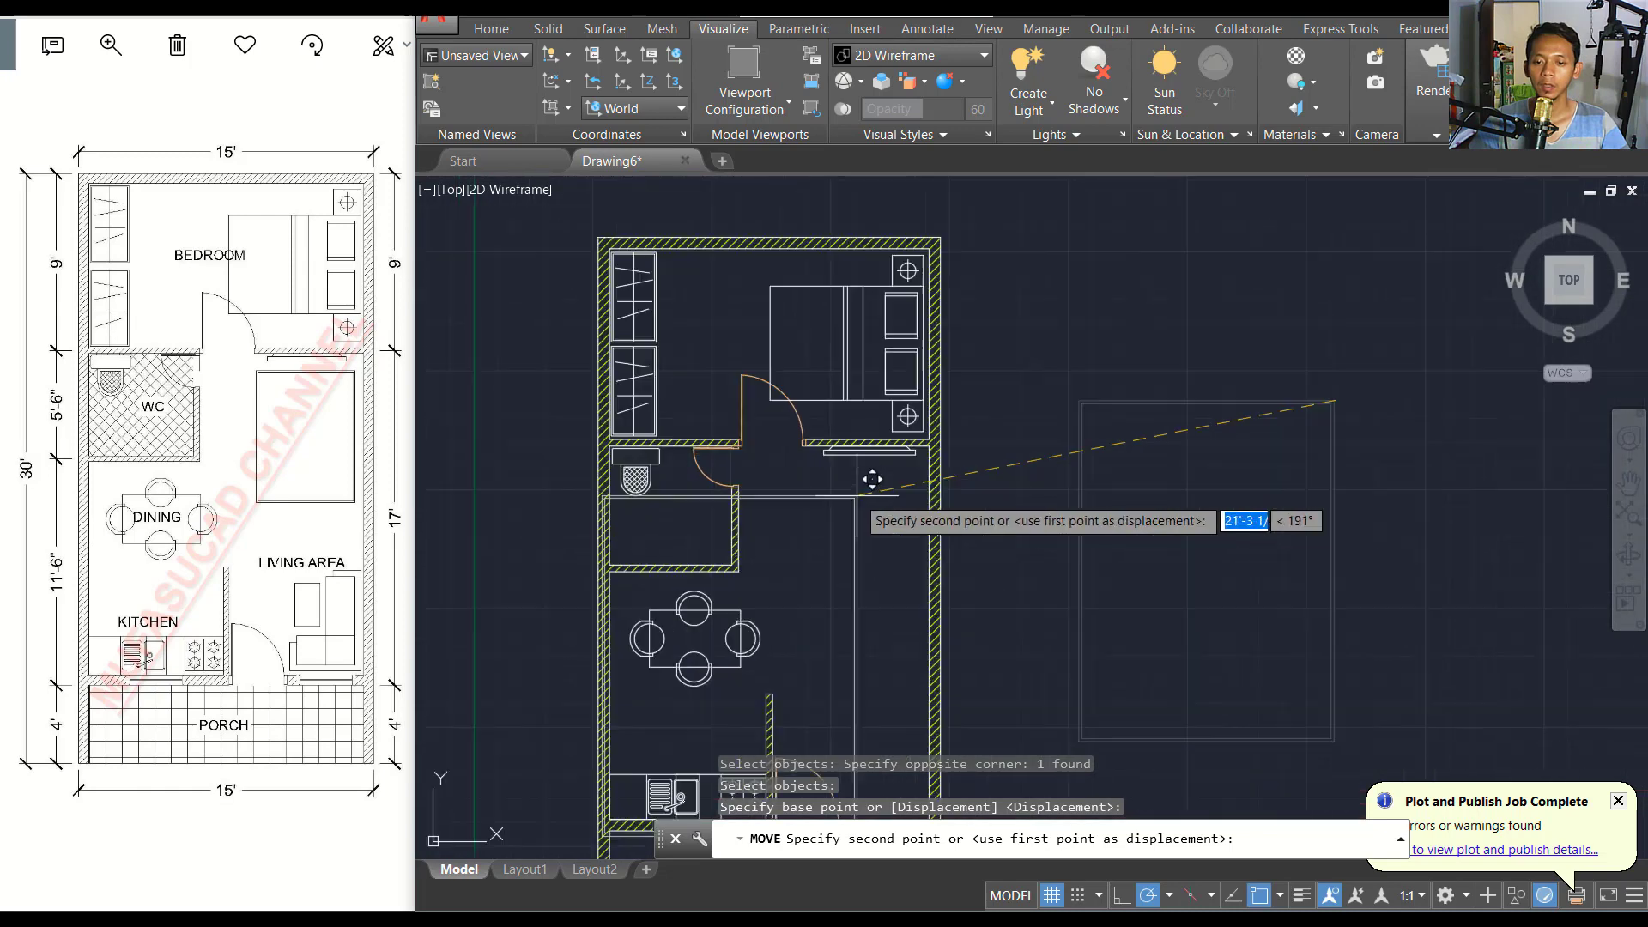
scroll(893, 468, "up", 3)
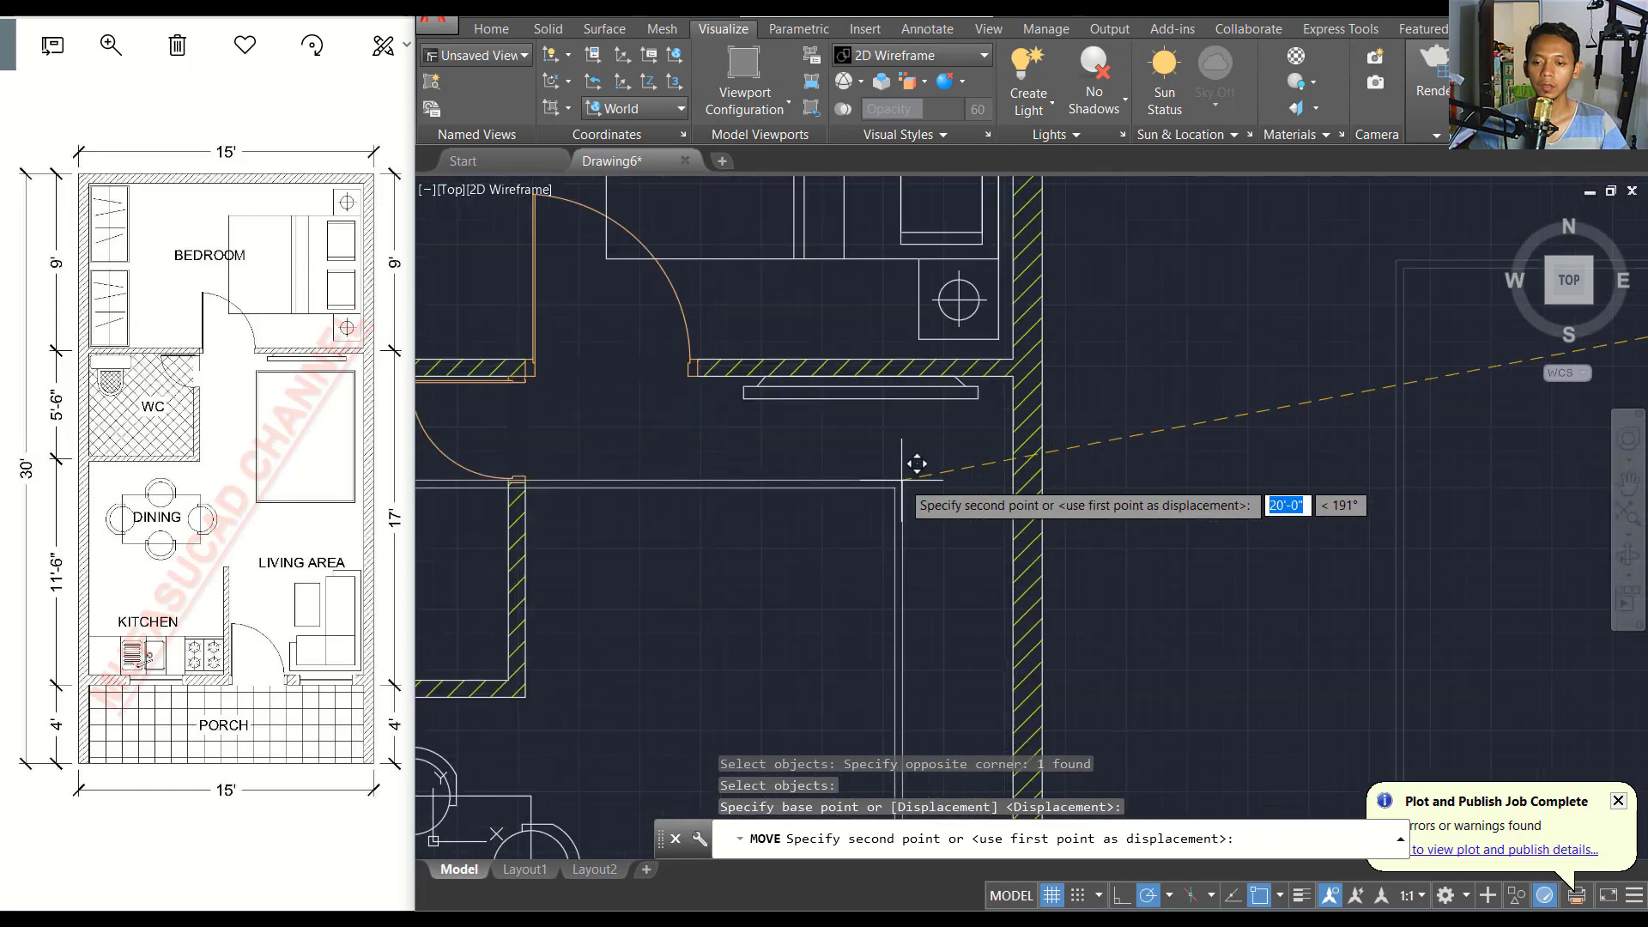
left_click(1010, 401)
scroll(950, 467, "down", 2)
type("SC")
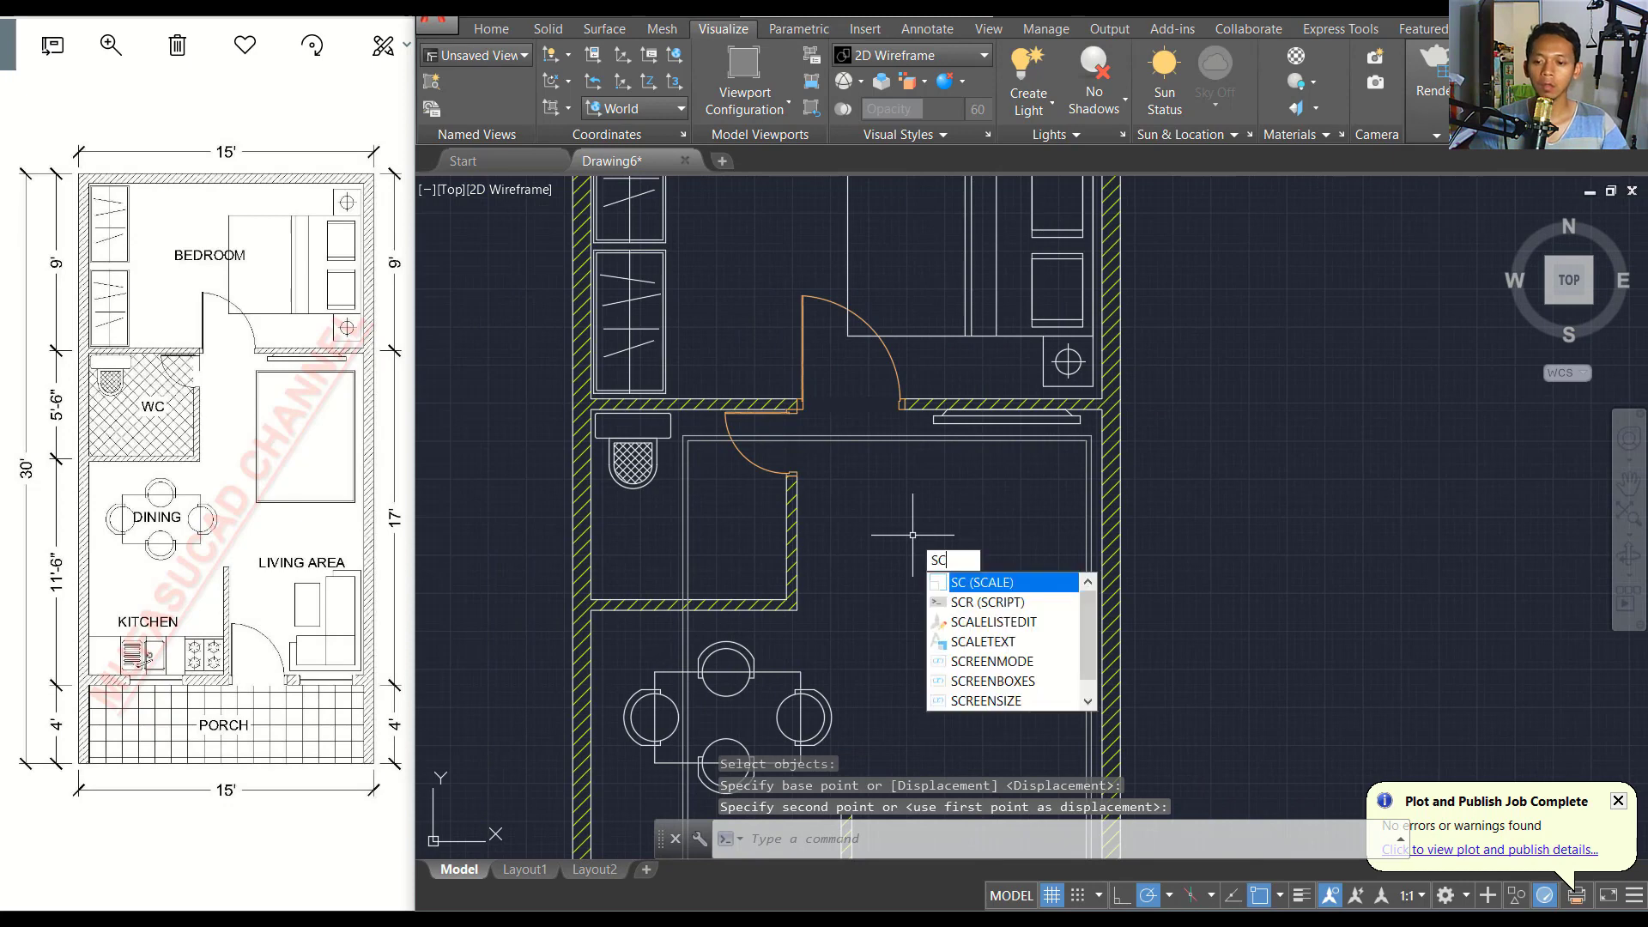
Start scaling the carpet alone, with the base point at the right wall corner.
key("Return")
left_click(891, 513)
left_click(850, 399)
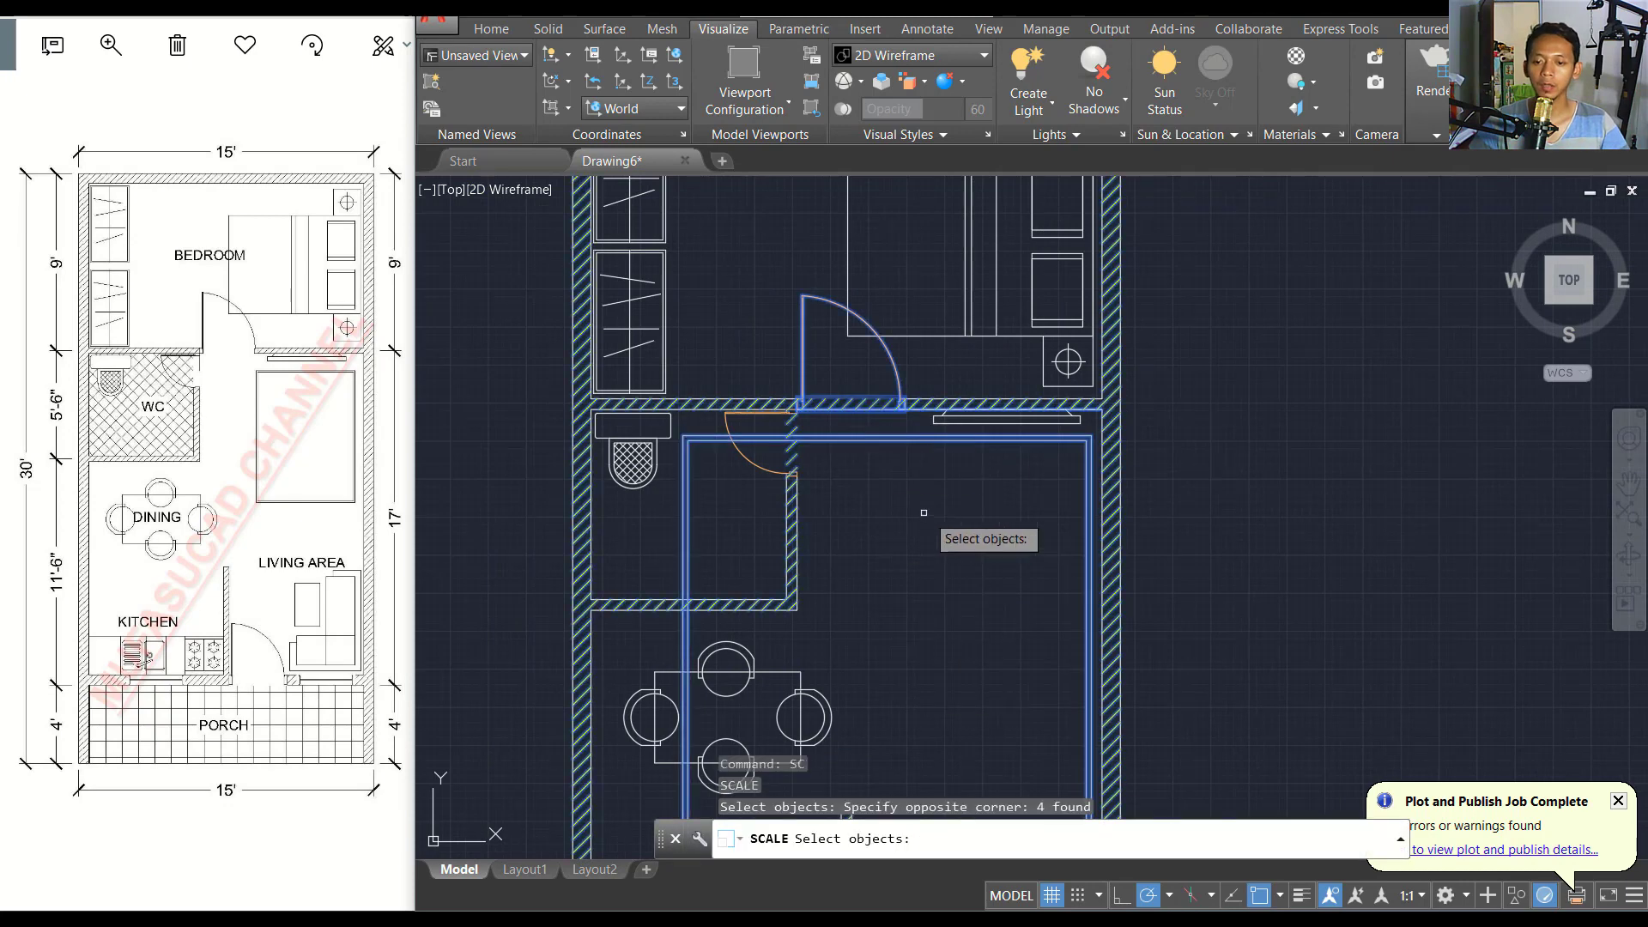
key("Escape")
key("Return")
left_click(899, 482)
left_click(838, 425)
key("Return")
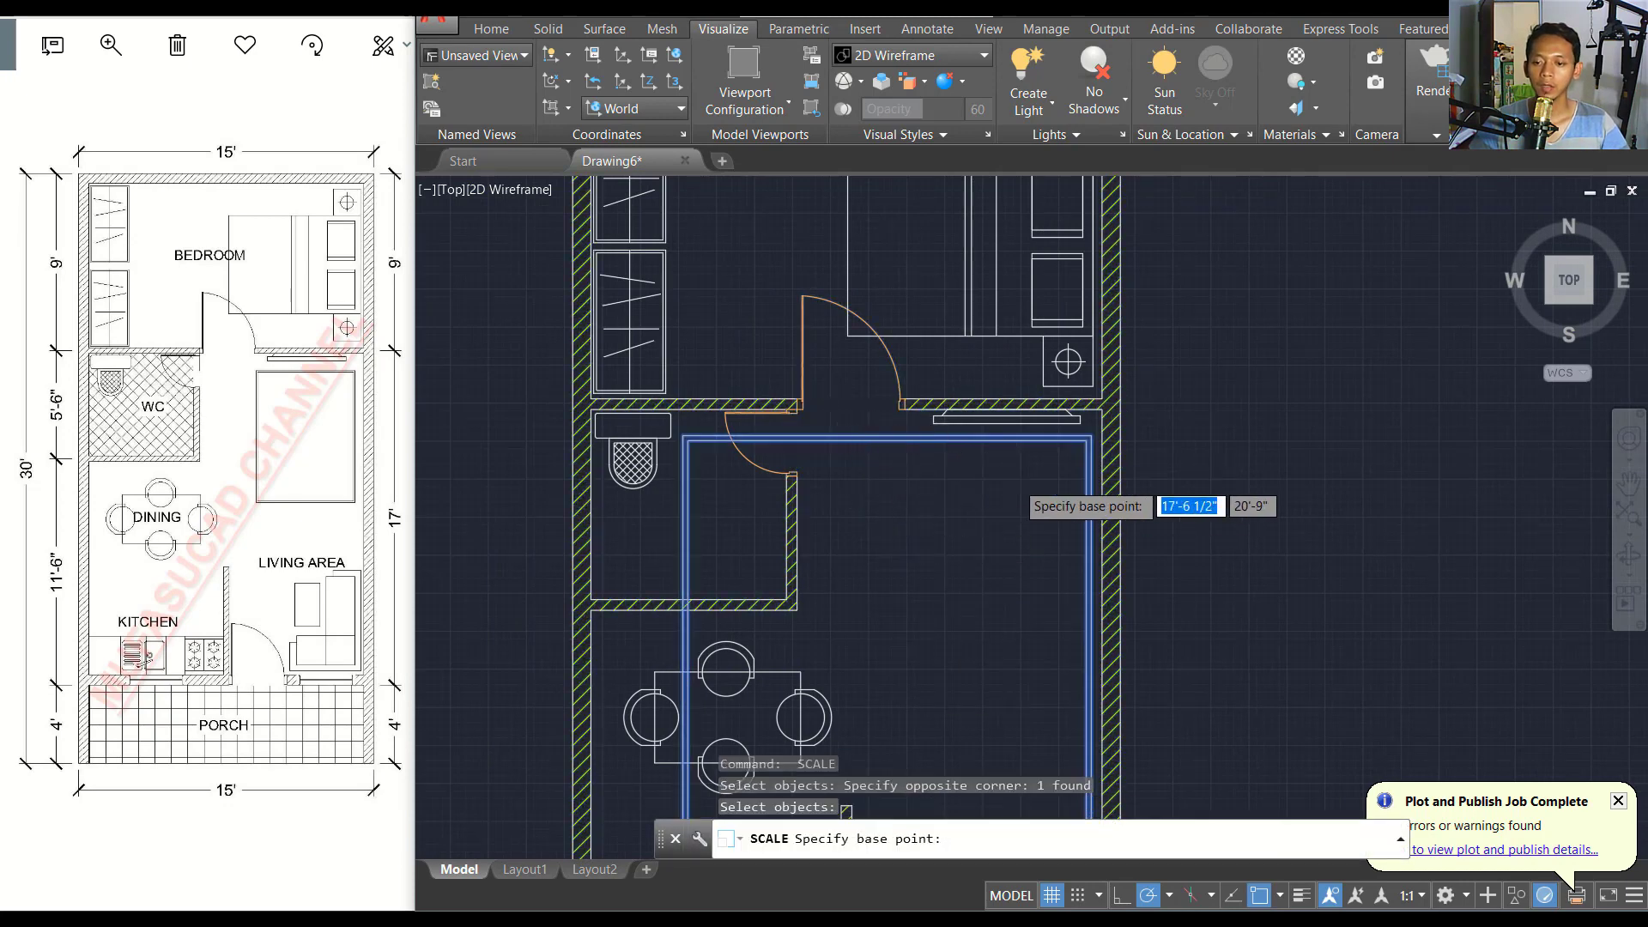
scroll(1018, 479, "up", 2)
left_click(1137, 409)
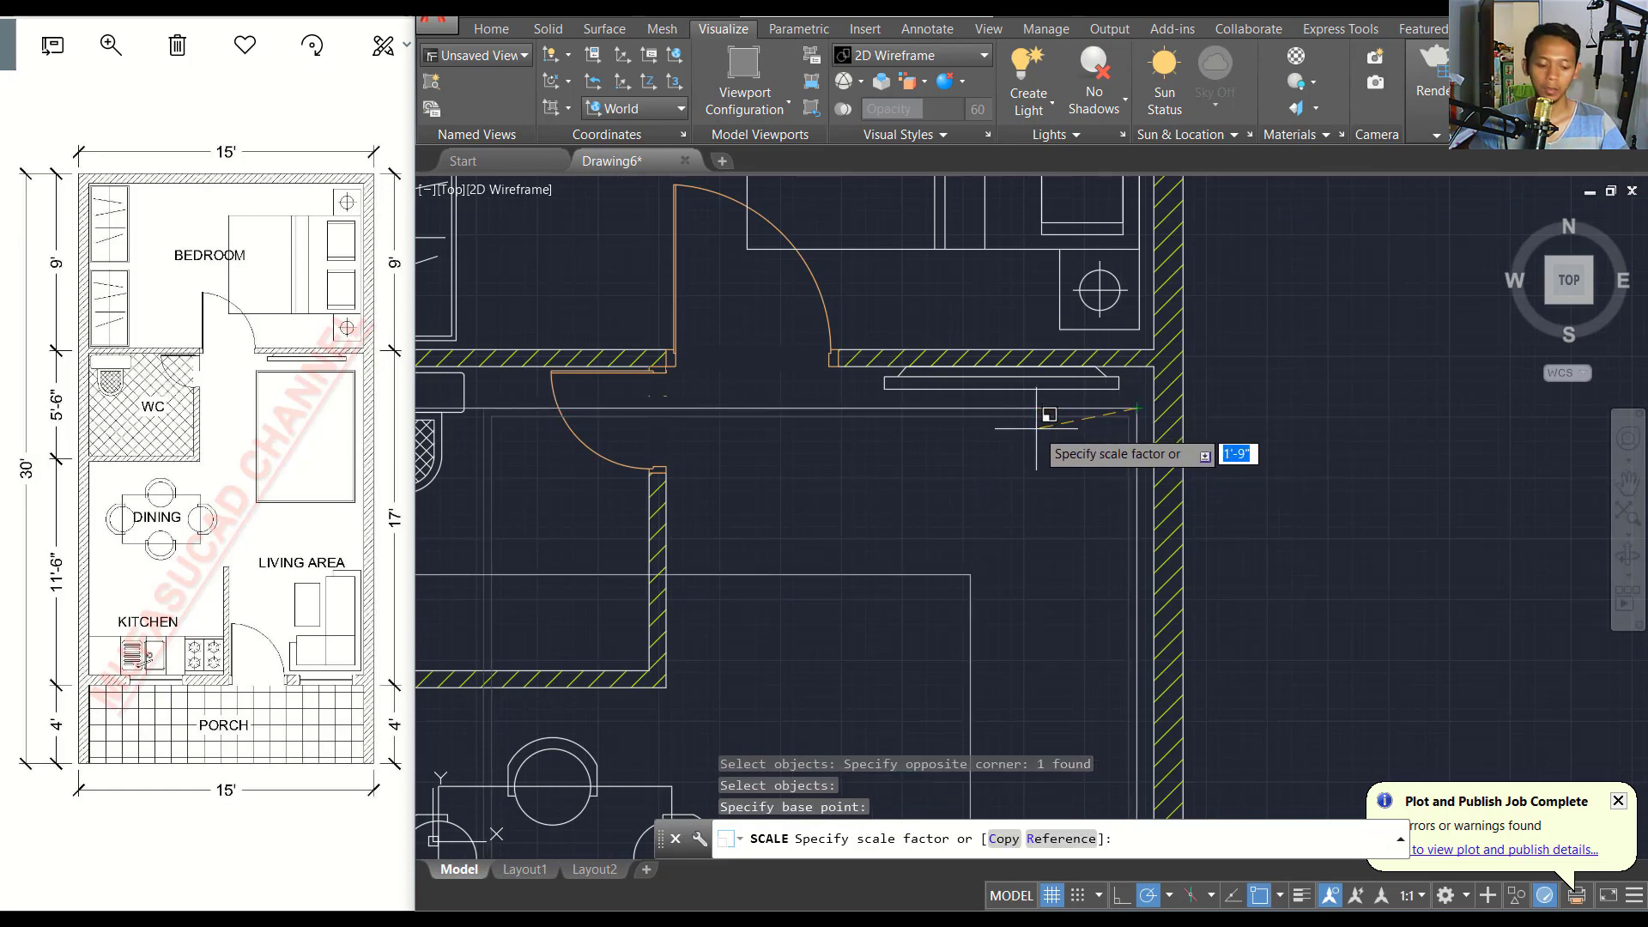
Shrink the carpet by reference length to a smaller rug size against the right wall.
type("r")
key("Return")
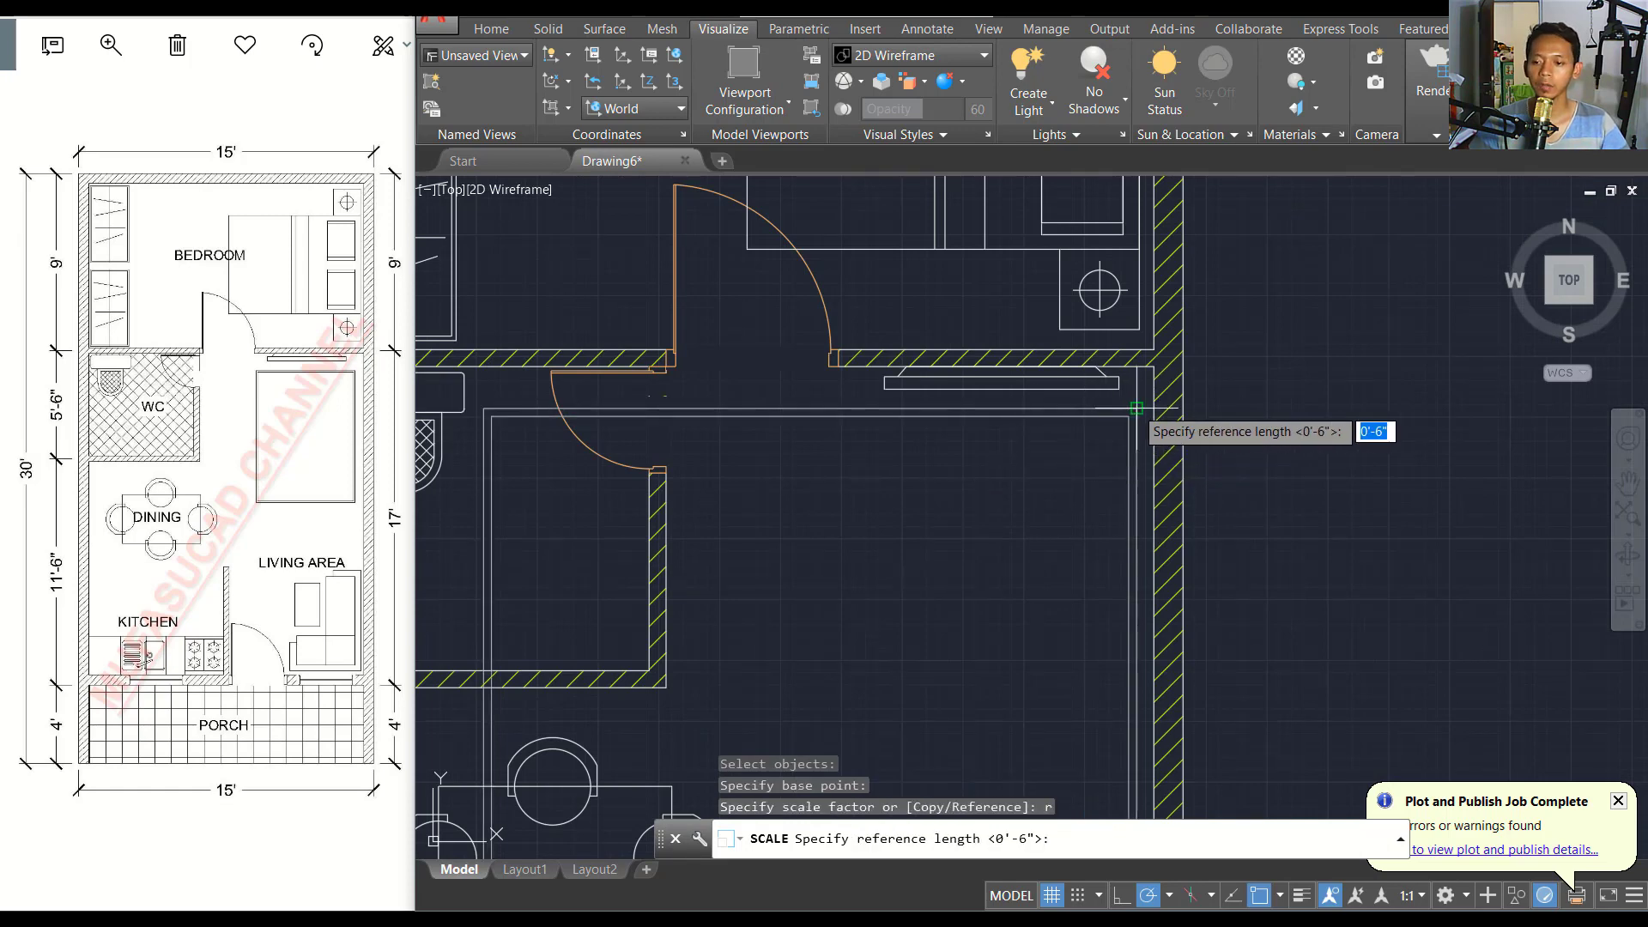
left_click(1137, 408)
scroll(1115, 437, "down", 5)
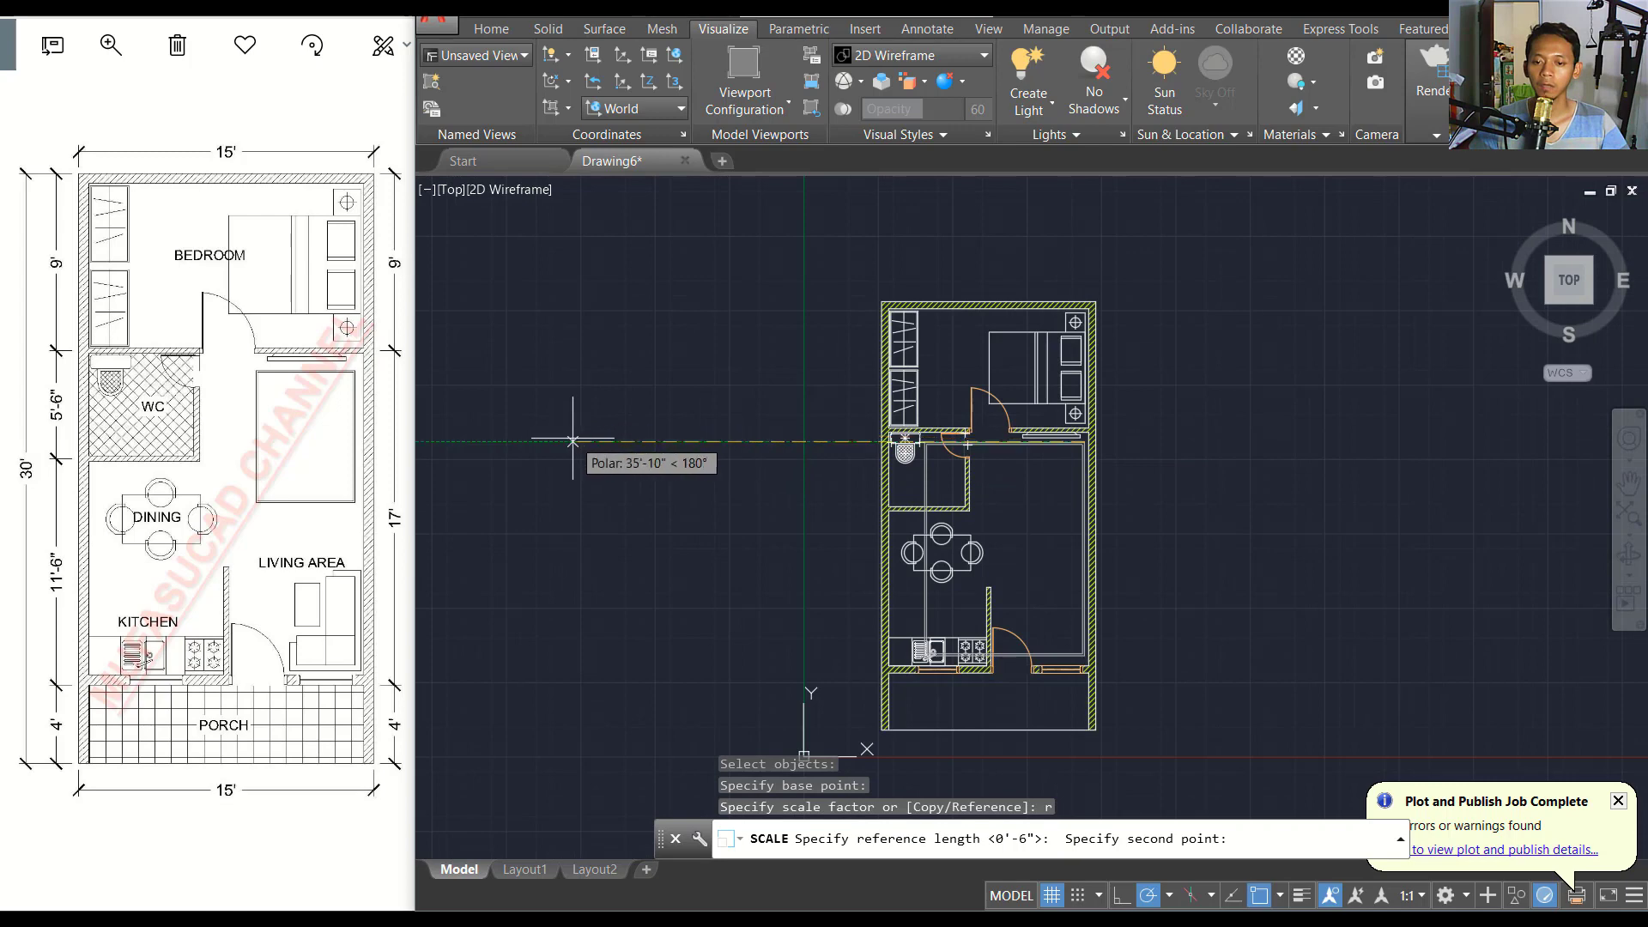
left_click(573, 440)
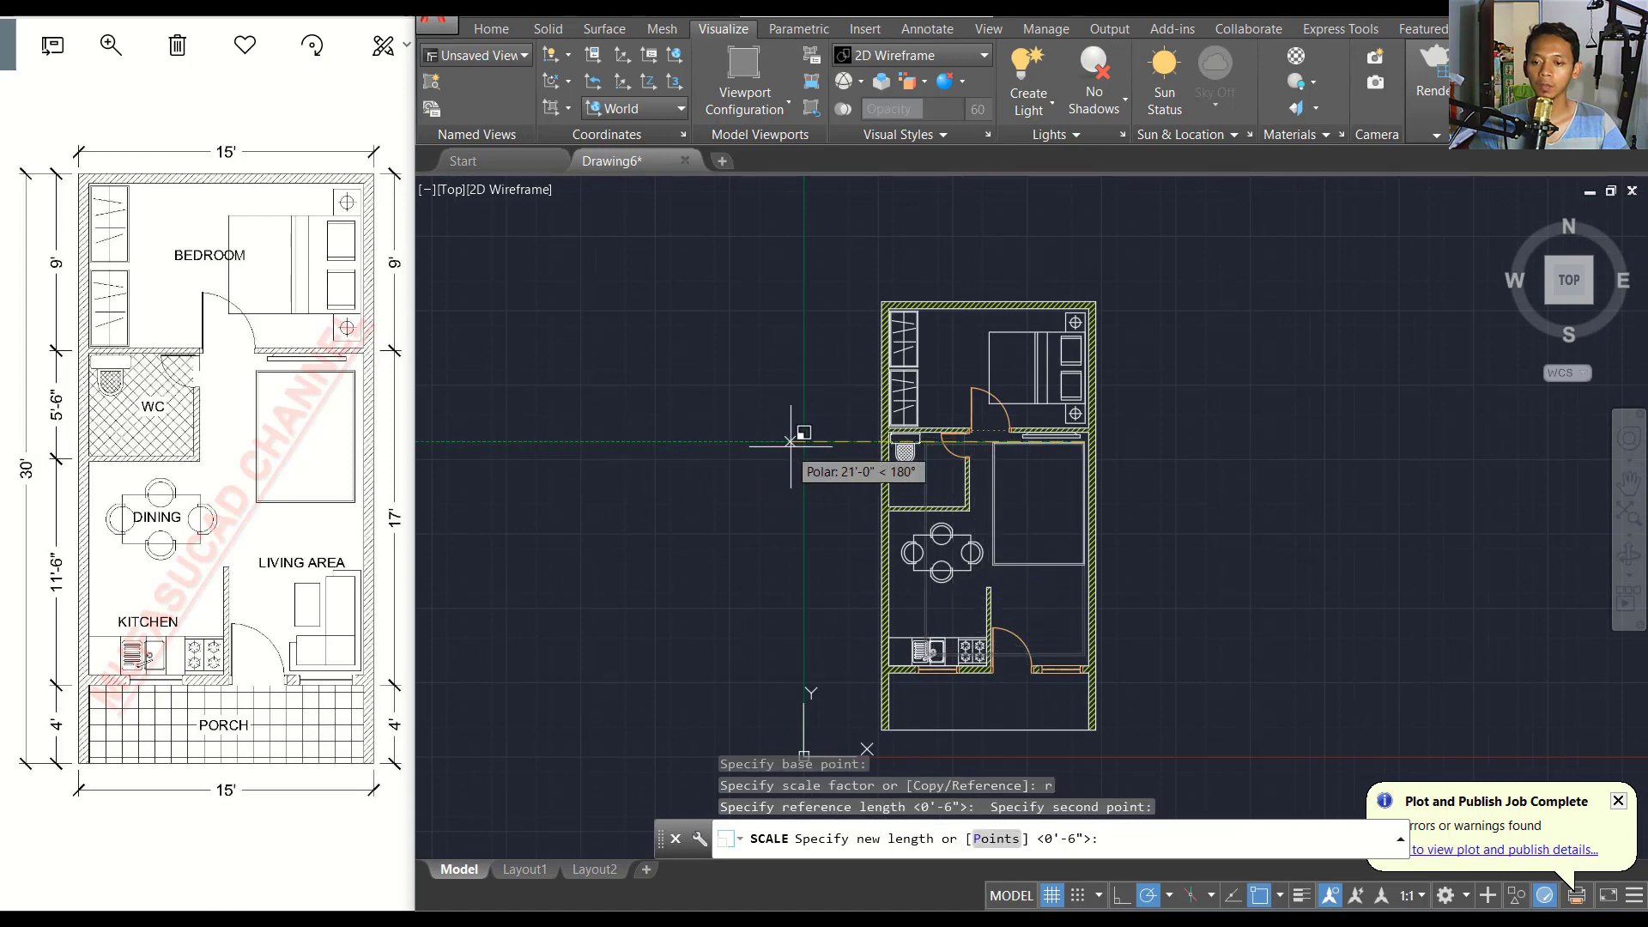
left_click(859, 441)
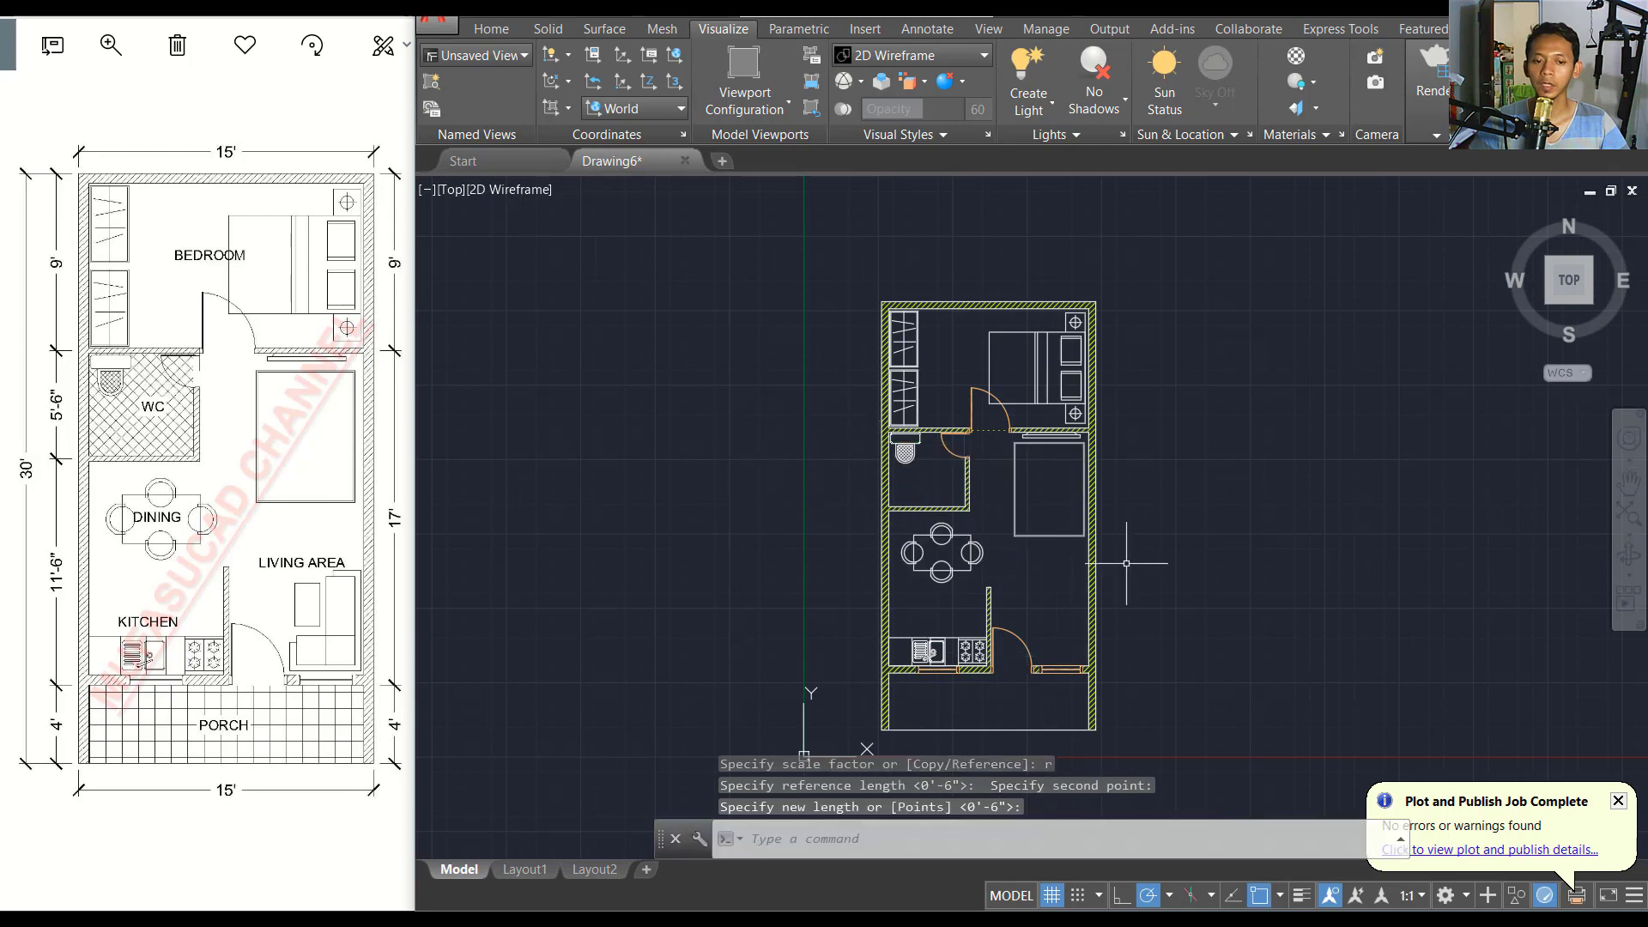
scroll(1126, 563, "up", 2)
middle_click_drag(1080, 555, 1047, 483)
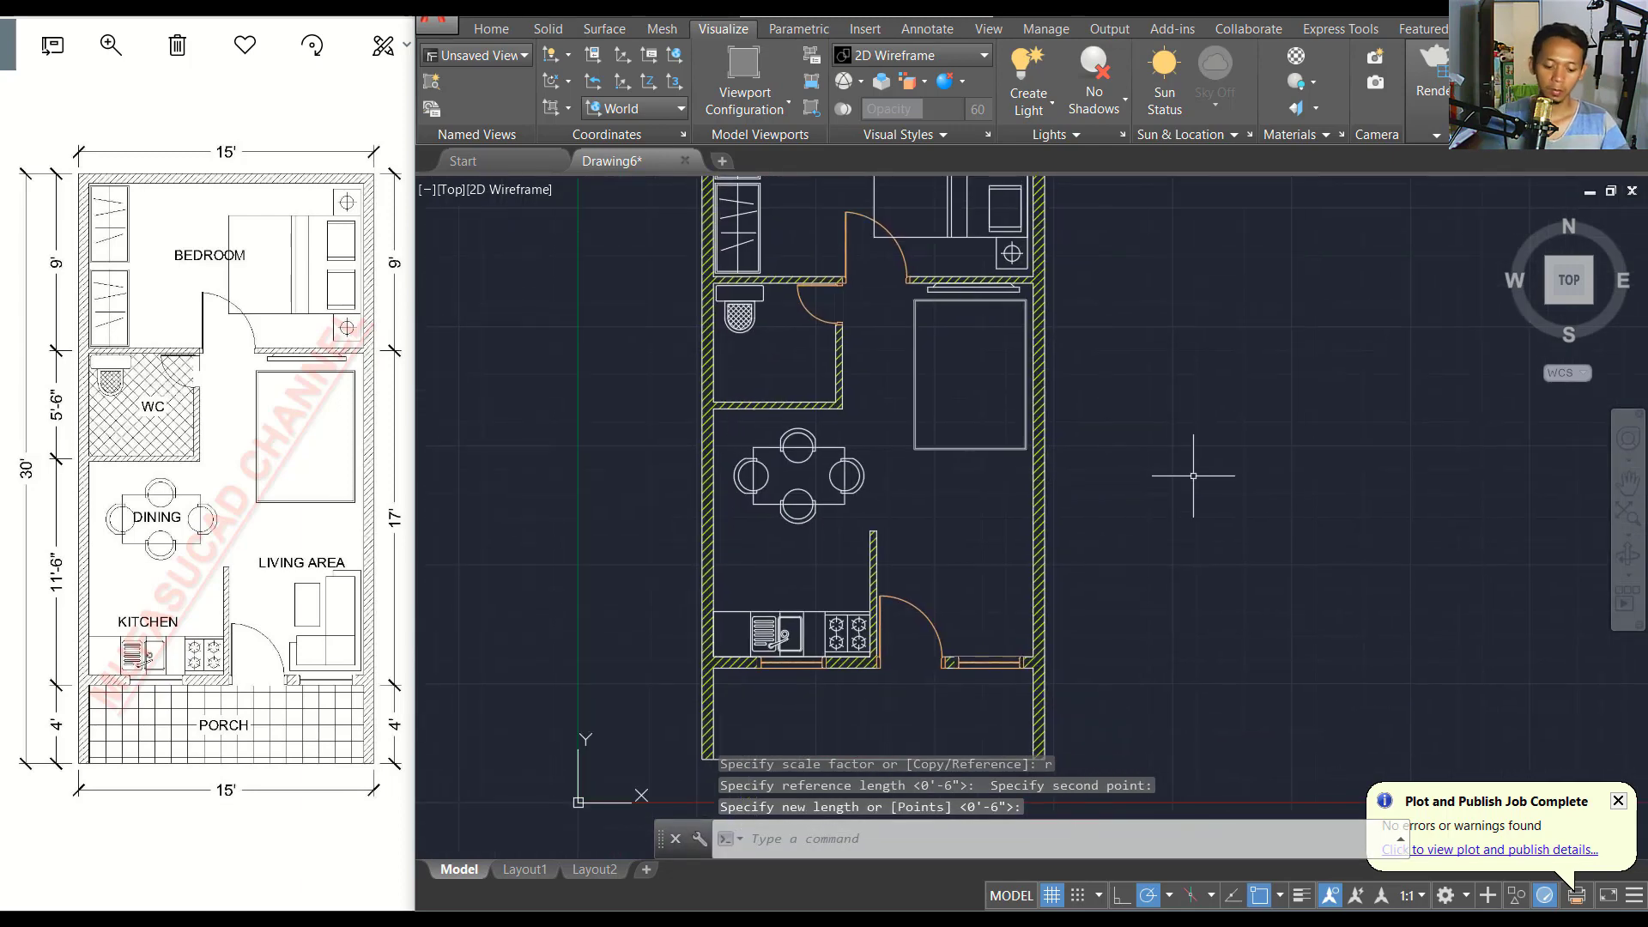
Insert the 'sofa inch 1' block into the lower-right living area corner beside the door.
type("i")
key("Return")
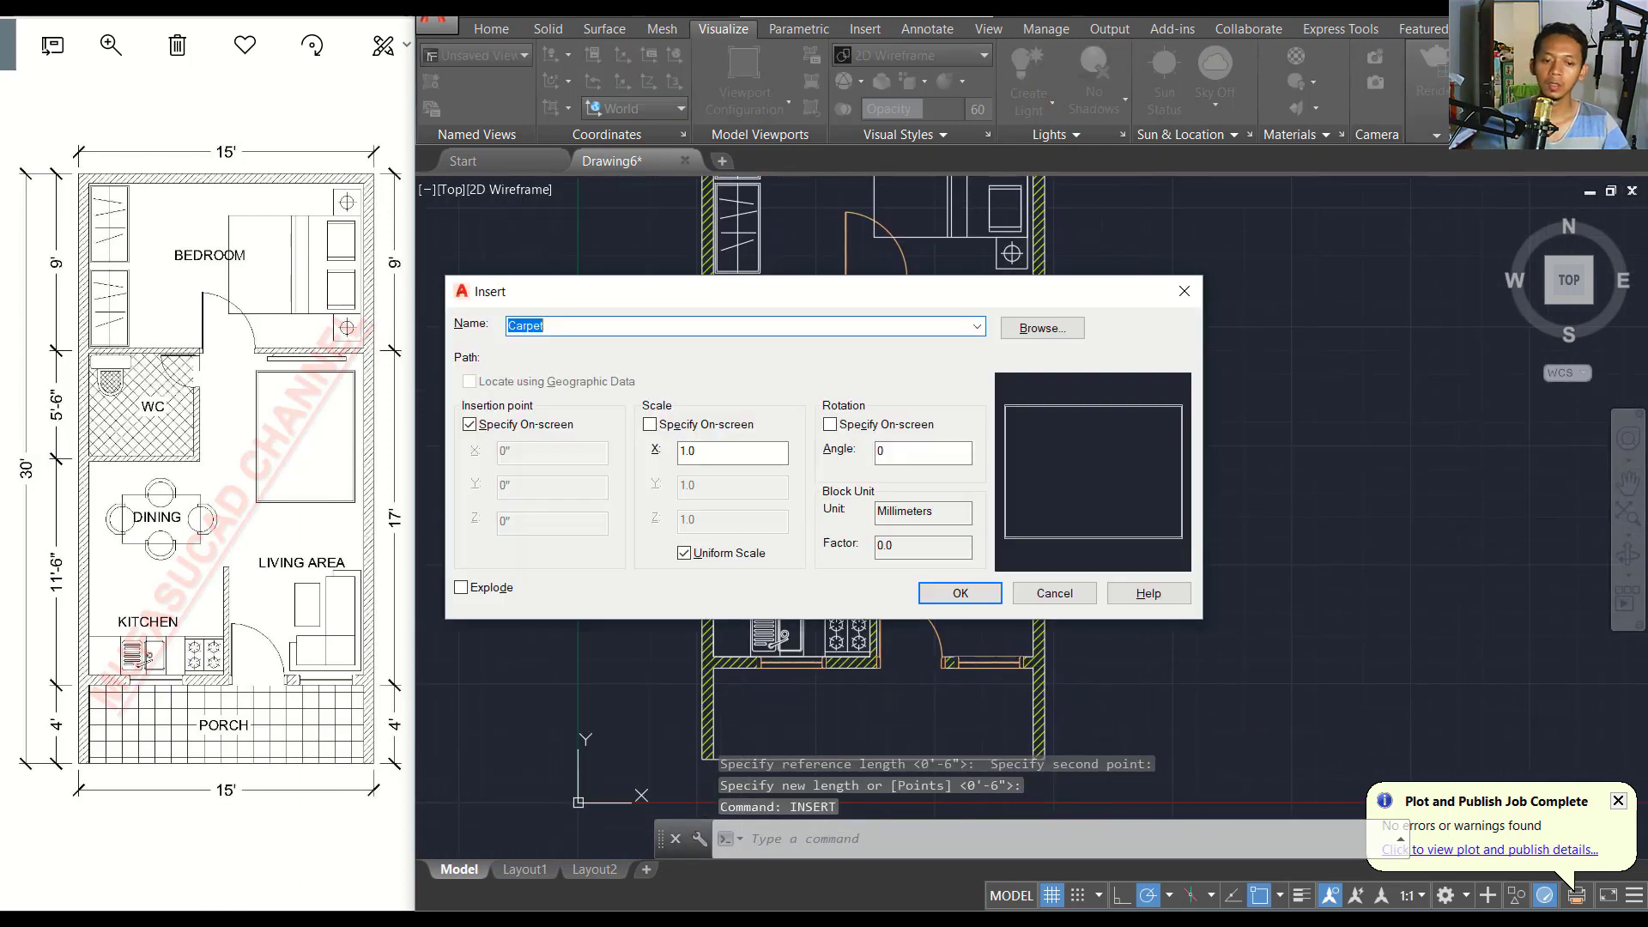
left_click(1040, 328)
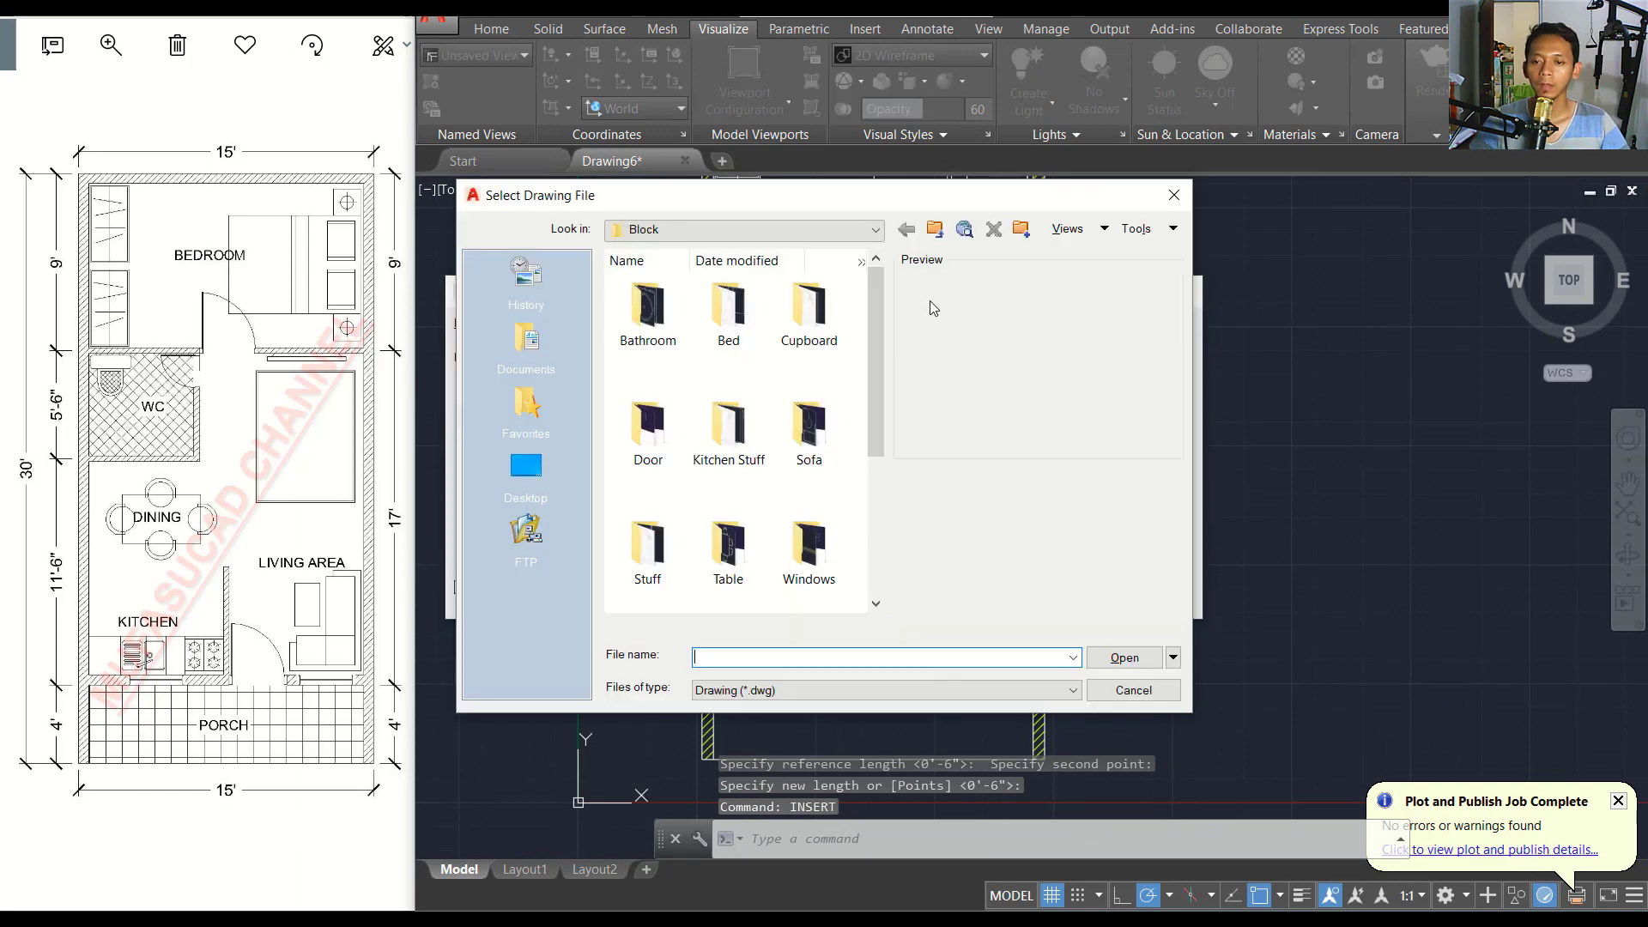
double_click(807, 433)
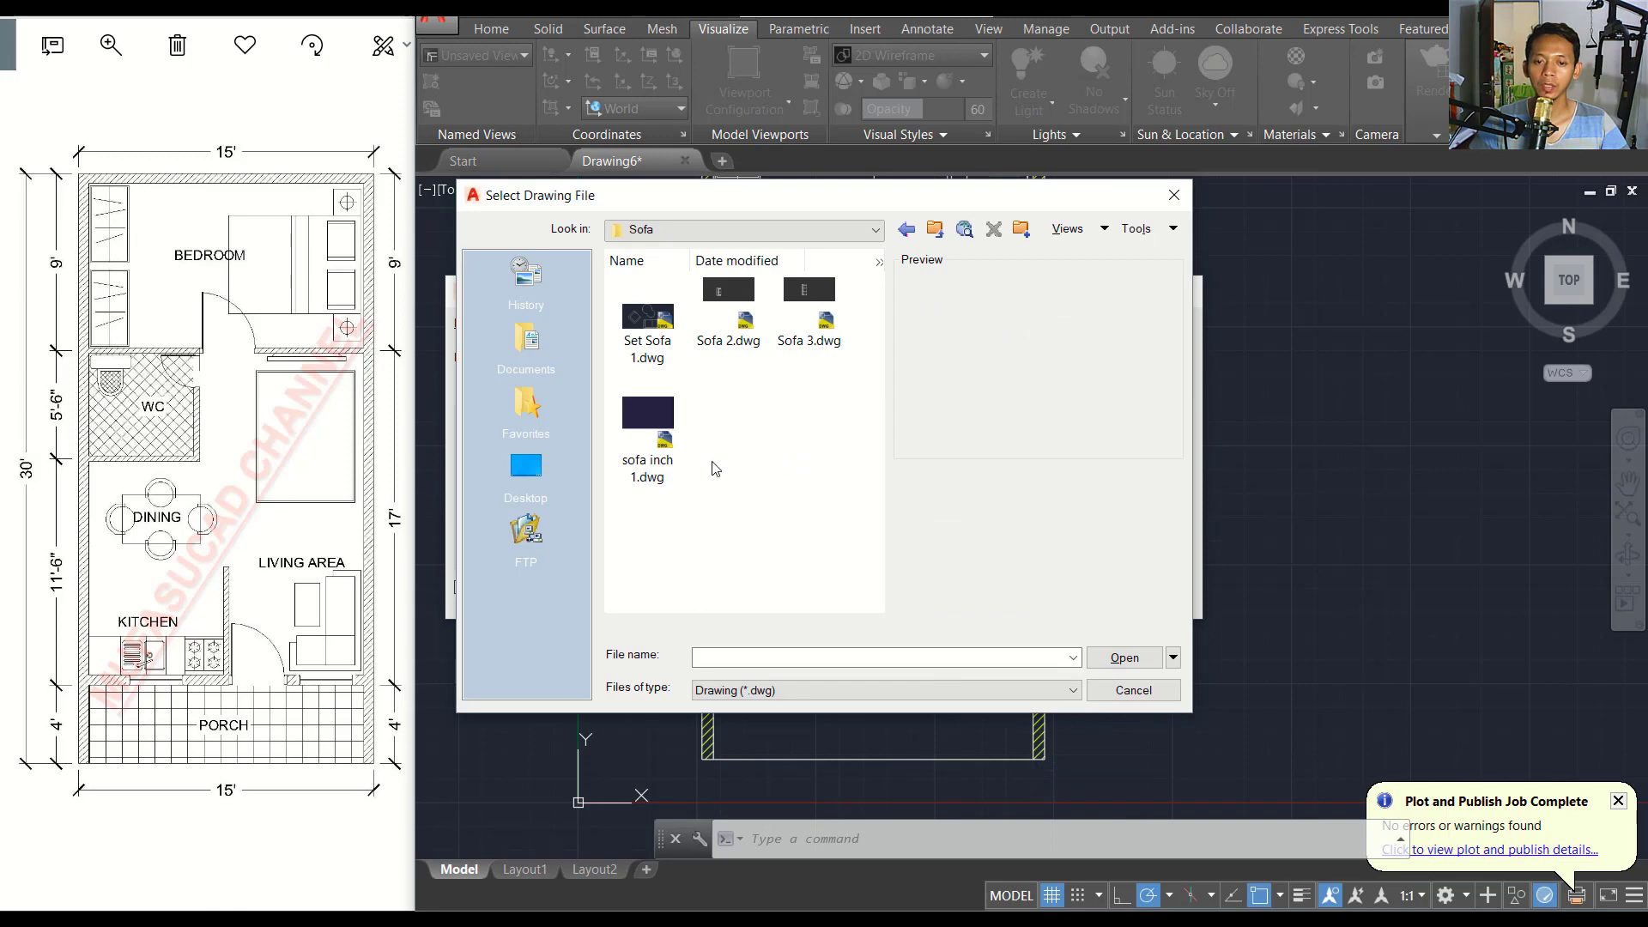
left_click(645, 439)
left_click(1124, 659)
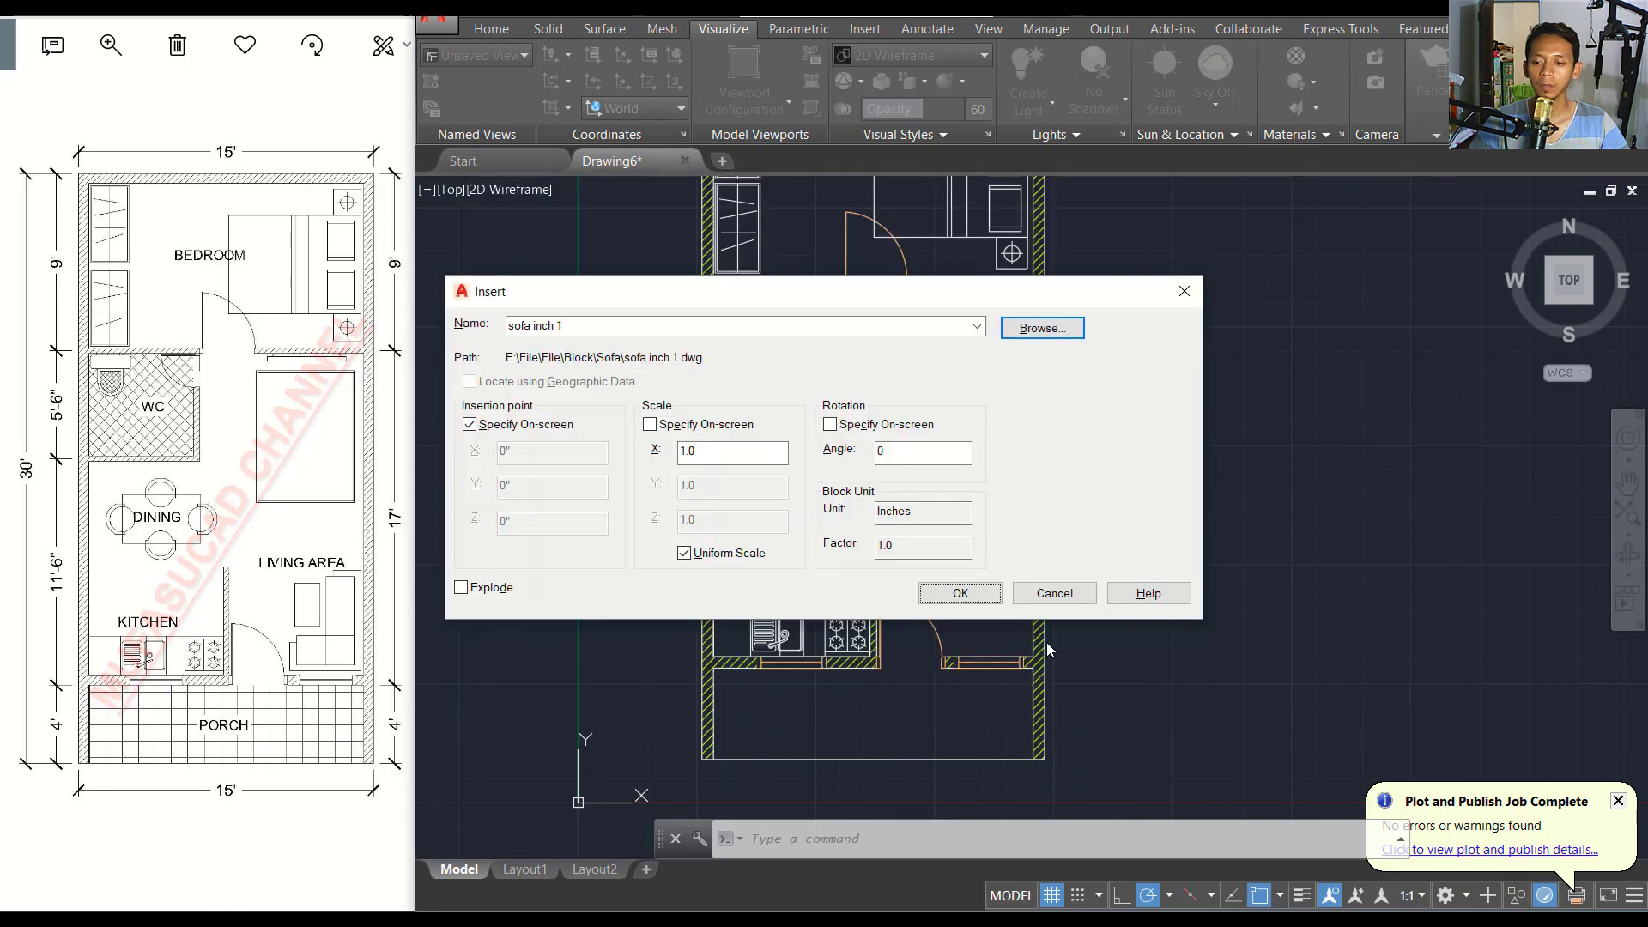
left_click(960, 593)
scroll(994, 620, "up", 2)
scroll(979, 593, "up", 2)
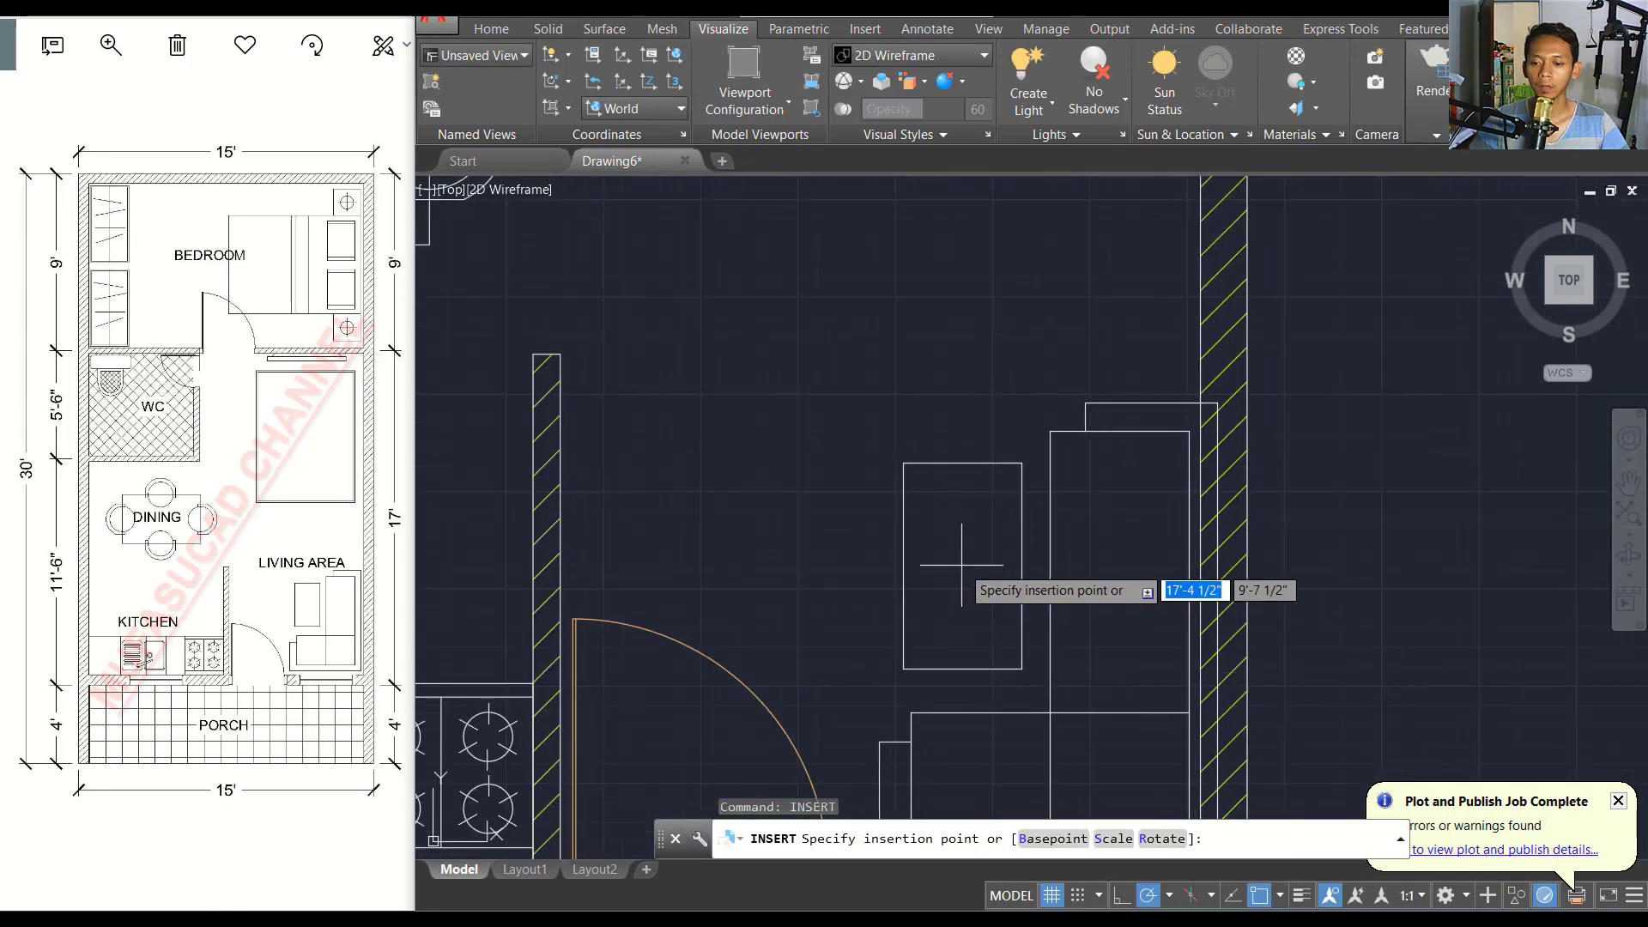
scroll(952, 515, "up", 2)
middle_click_drag(937, 472, 916, 423)
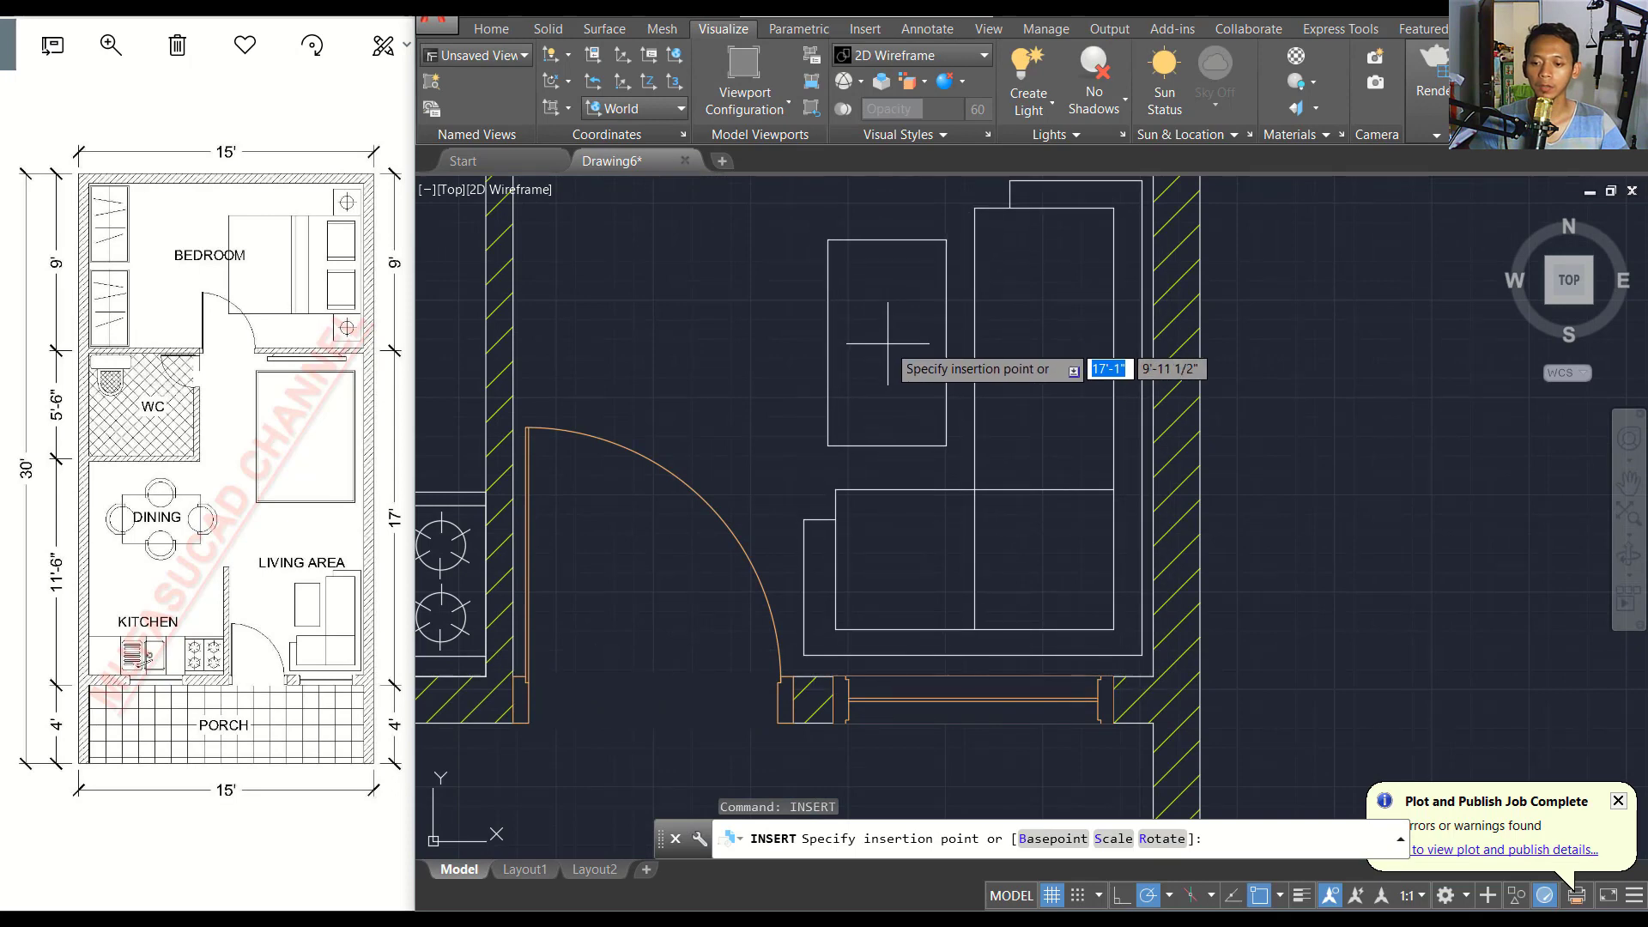
left_click(888, 346)
Pan and zoom out to bring the whole furnished plan back into view.
scroll(901, 369, "down", 3)
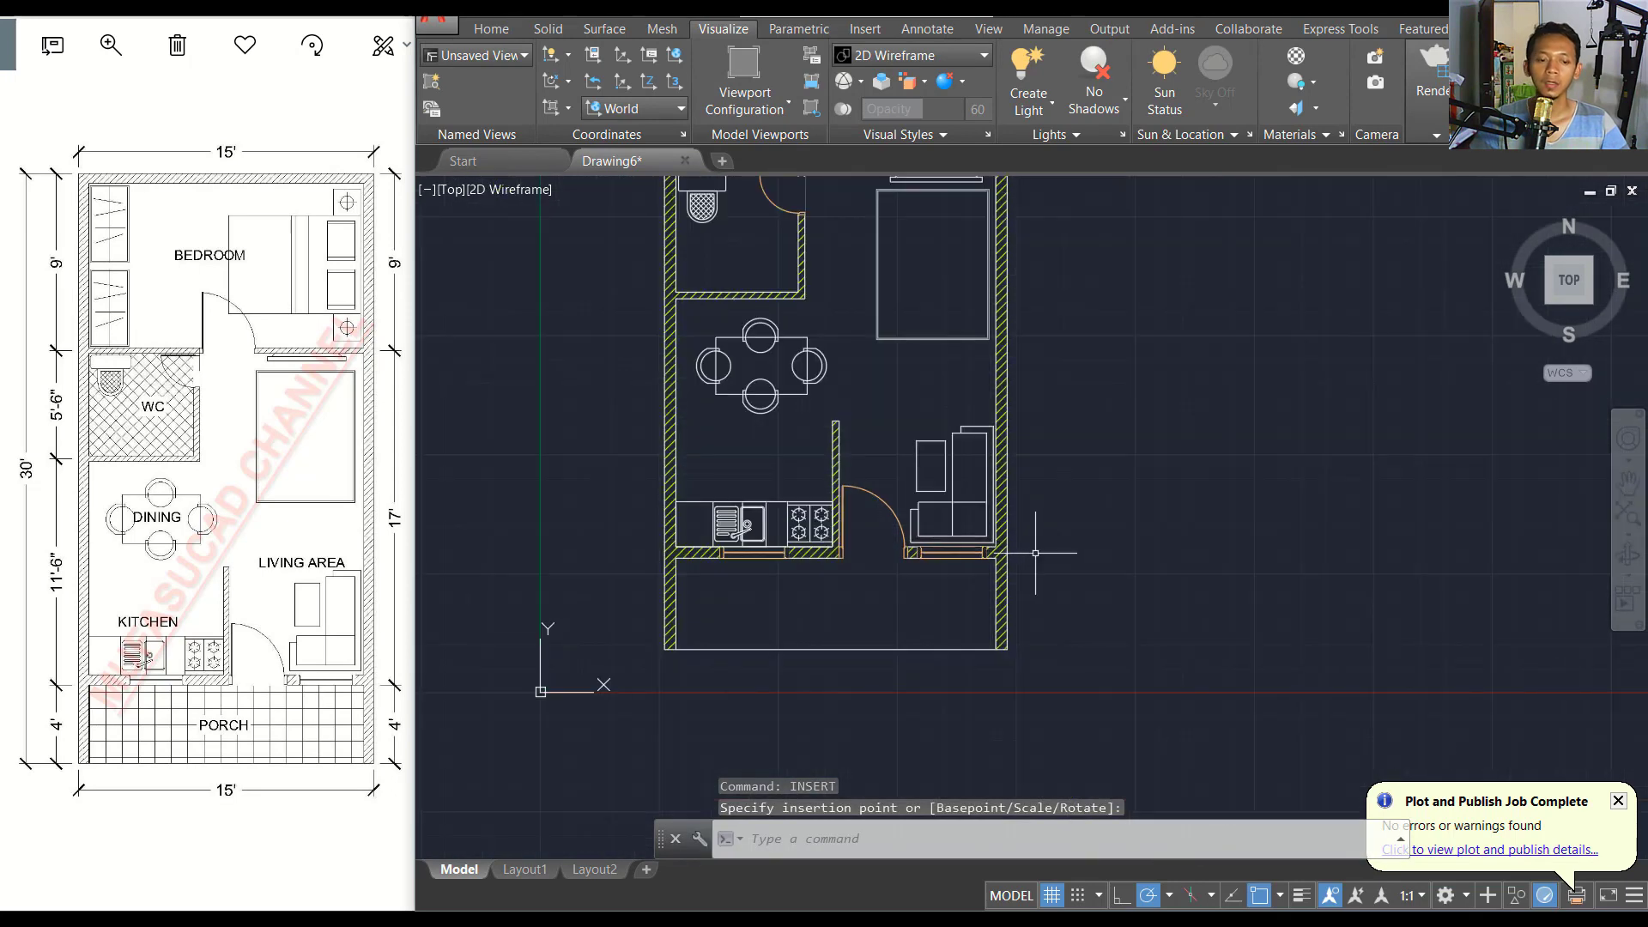
middle_click_drag(1074, 516, 1121, 550)
scroll(1120, 550, "down", 2)
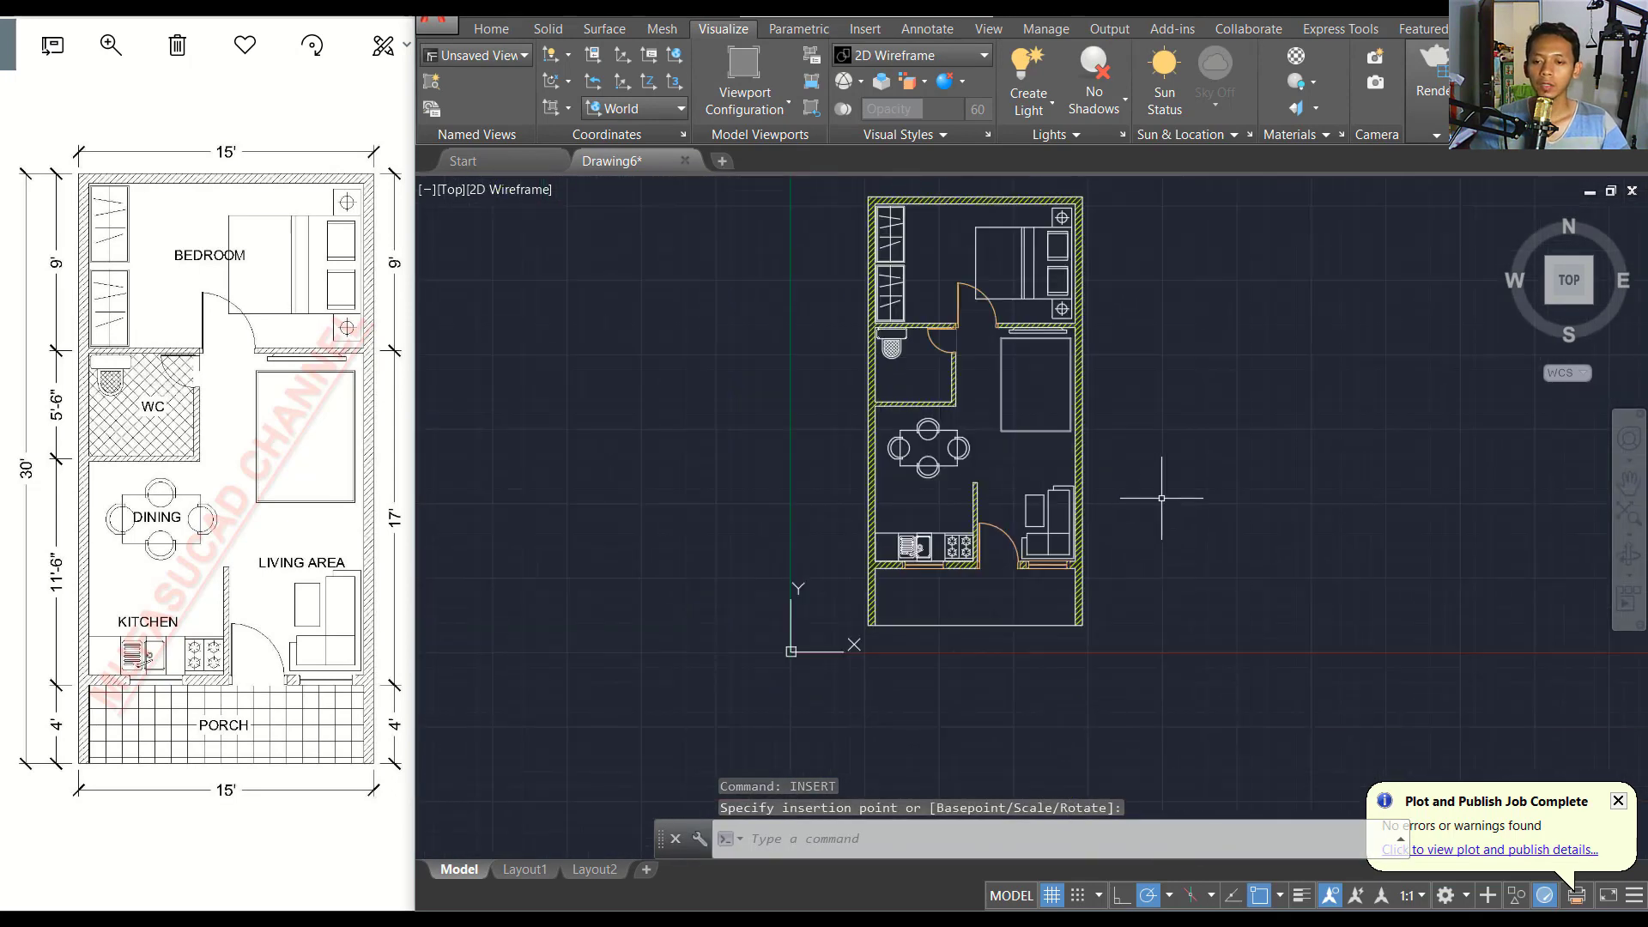
middle_click_drag(1161, 498, 1083, 575)
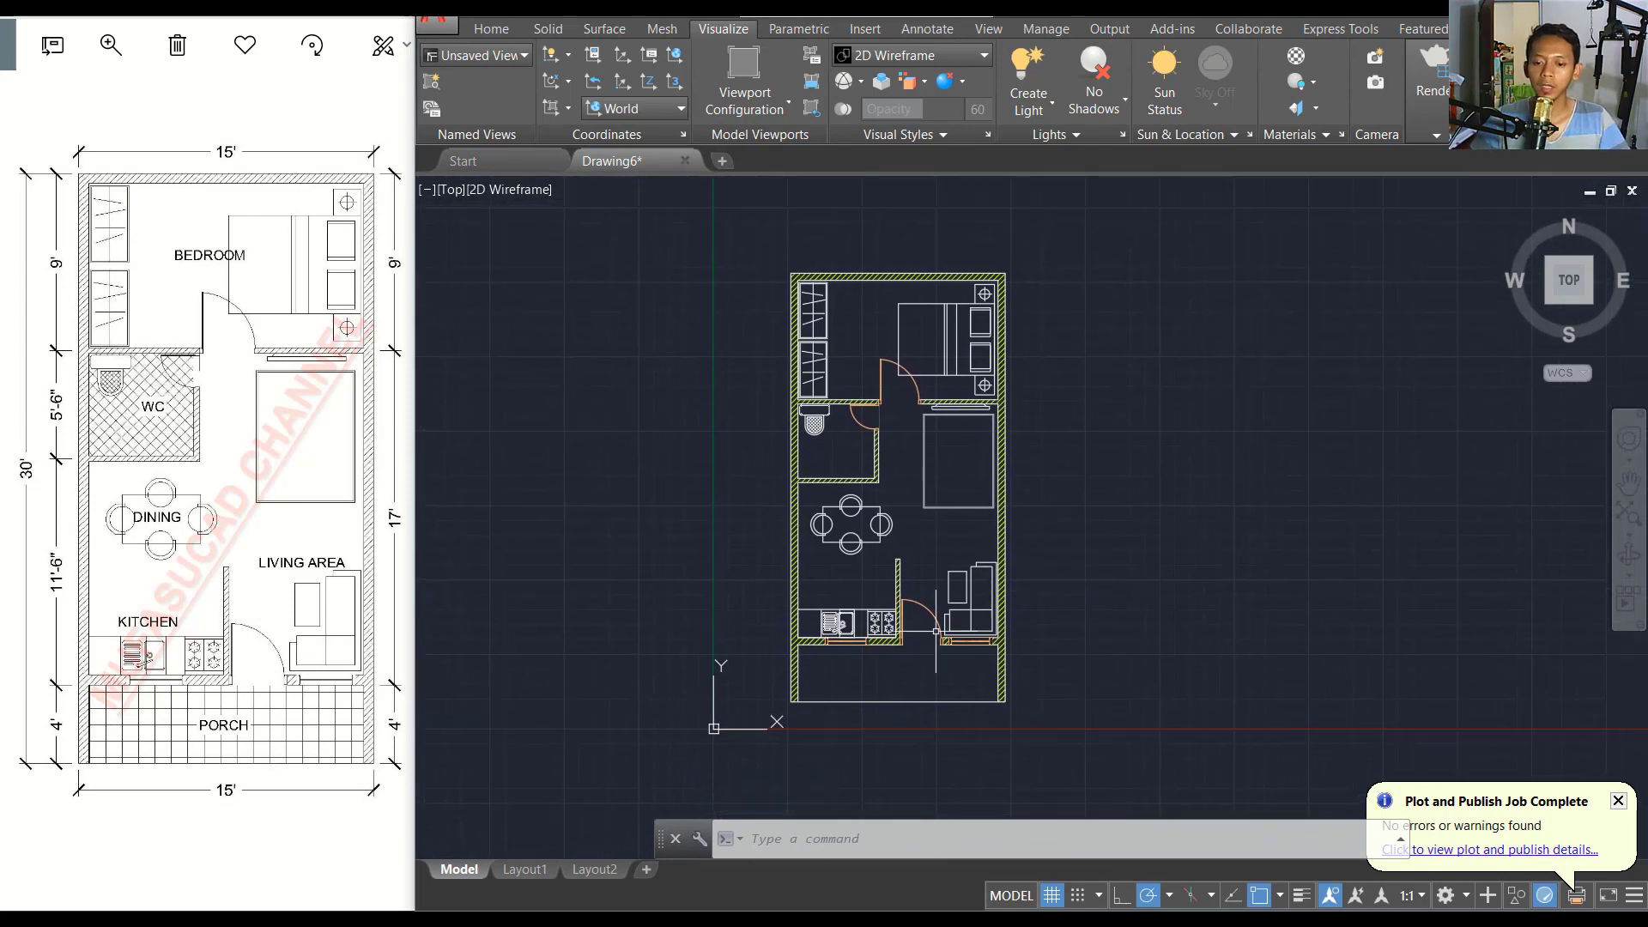
middle_click_drag(1081, 523, 1059, 518)
type("MTEXT")
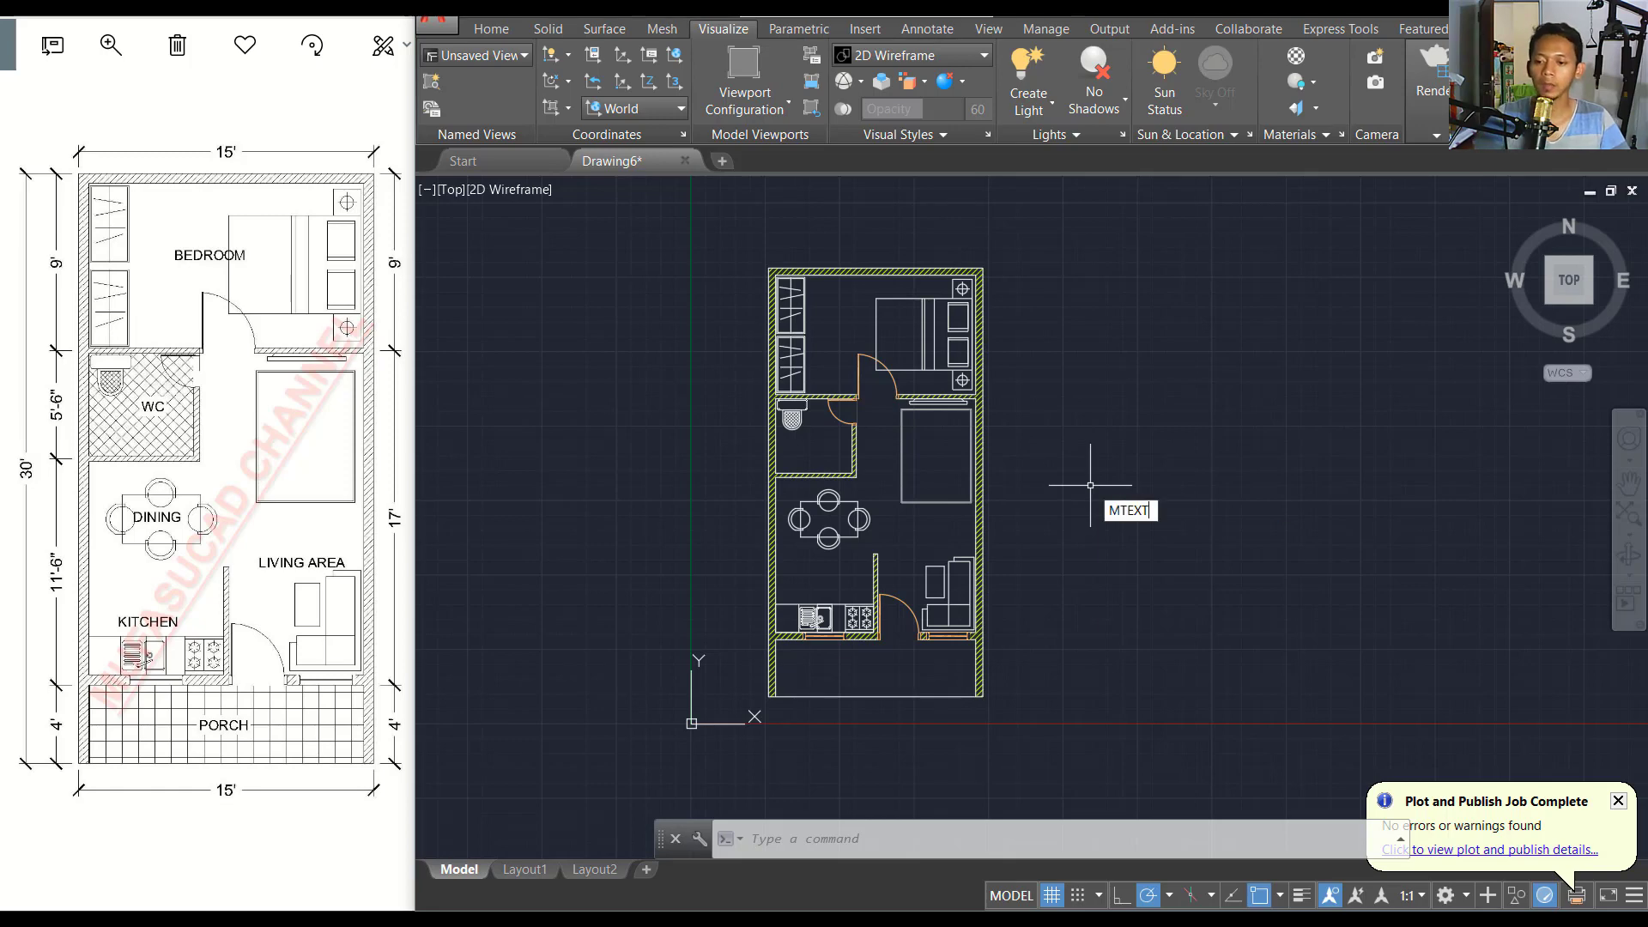
Add a multiline 'KITCHEN' text label right of the plan and select it.
key("Return")
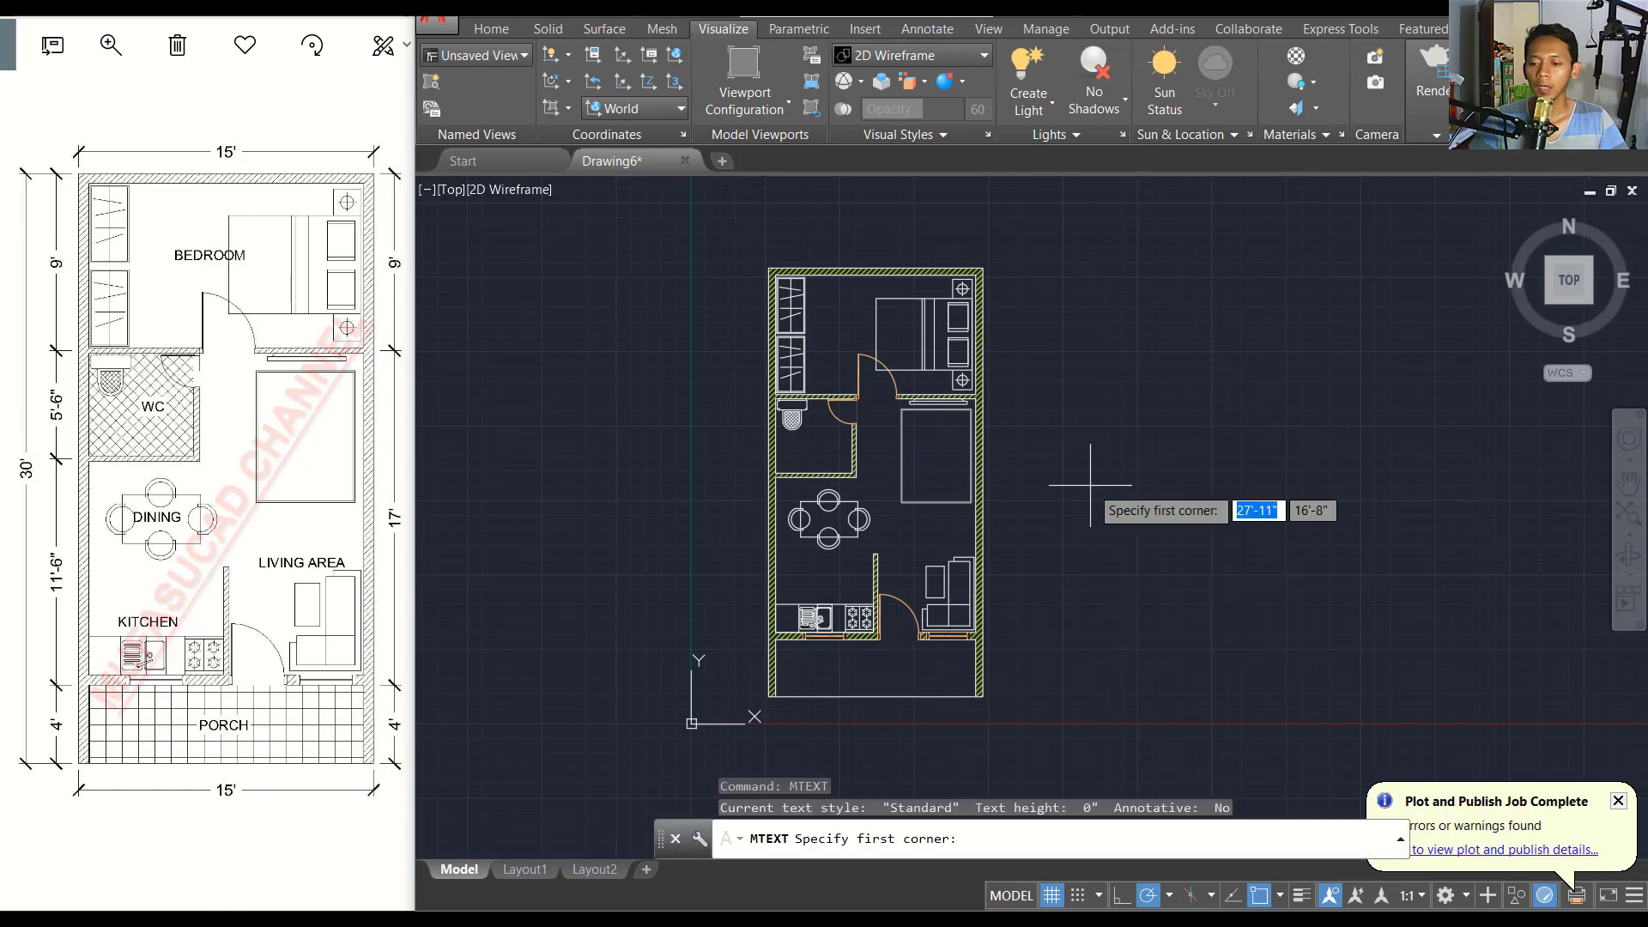
left_click(1055, 424)
left_click(1241, 511)
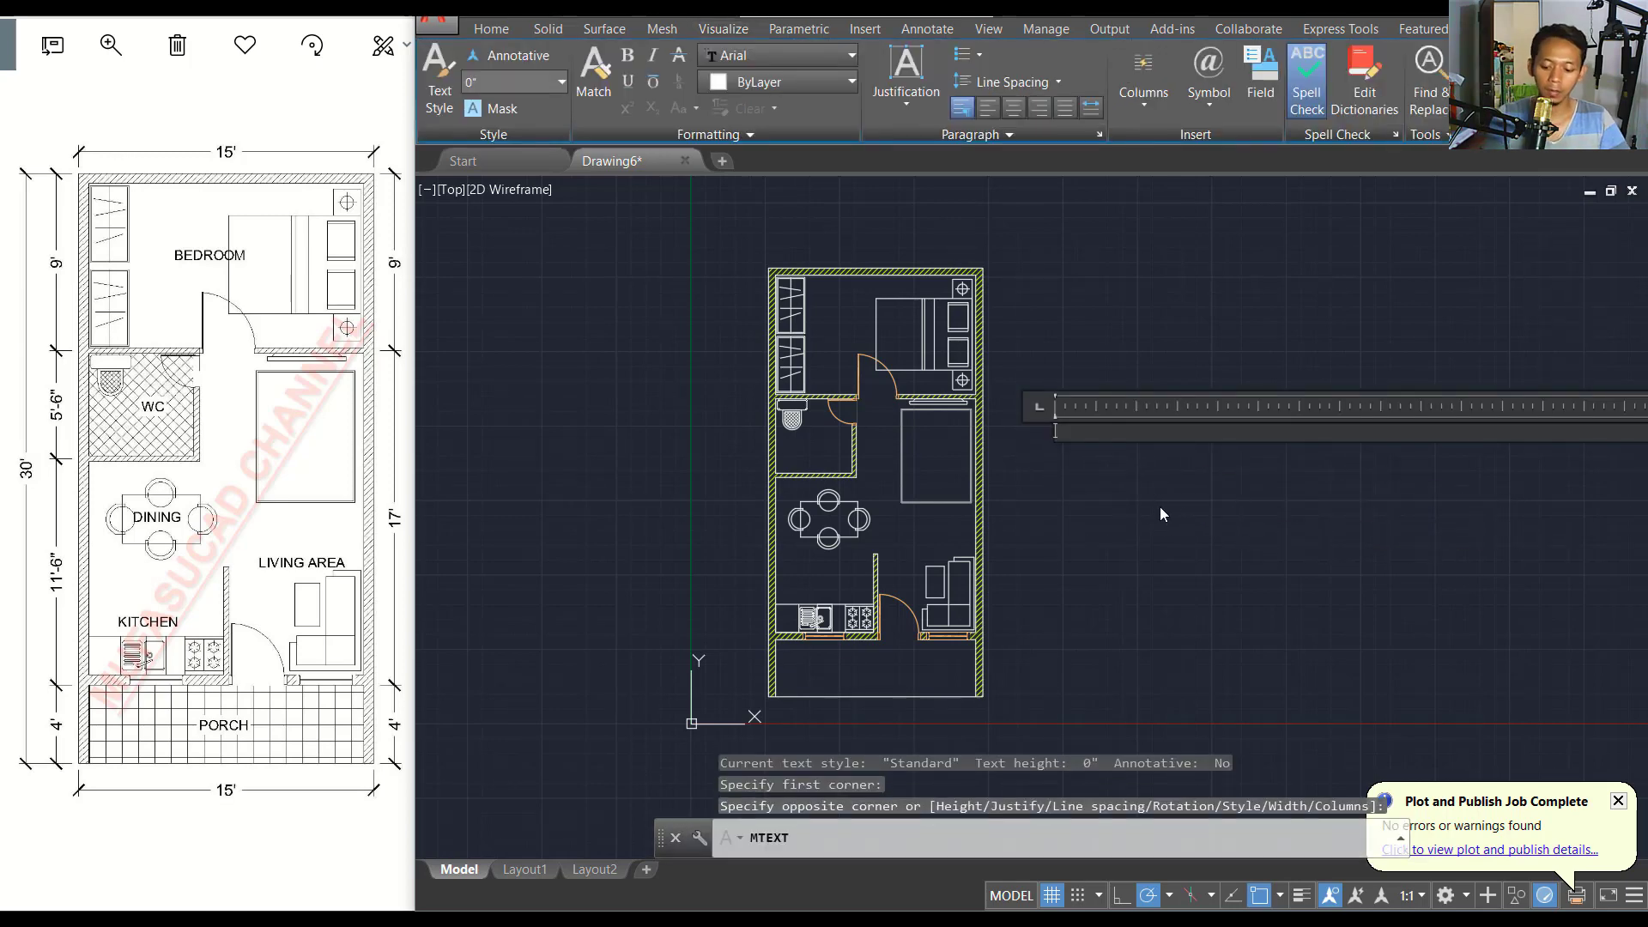
type("KITCHE")
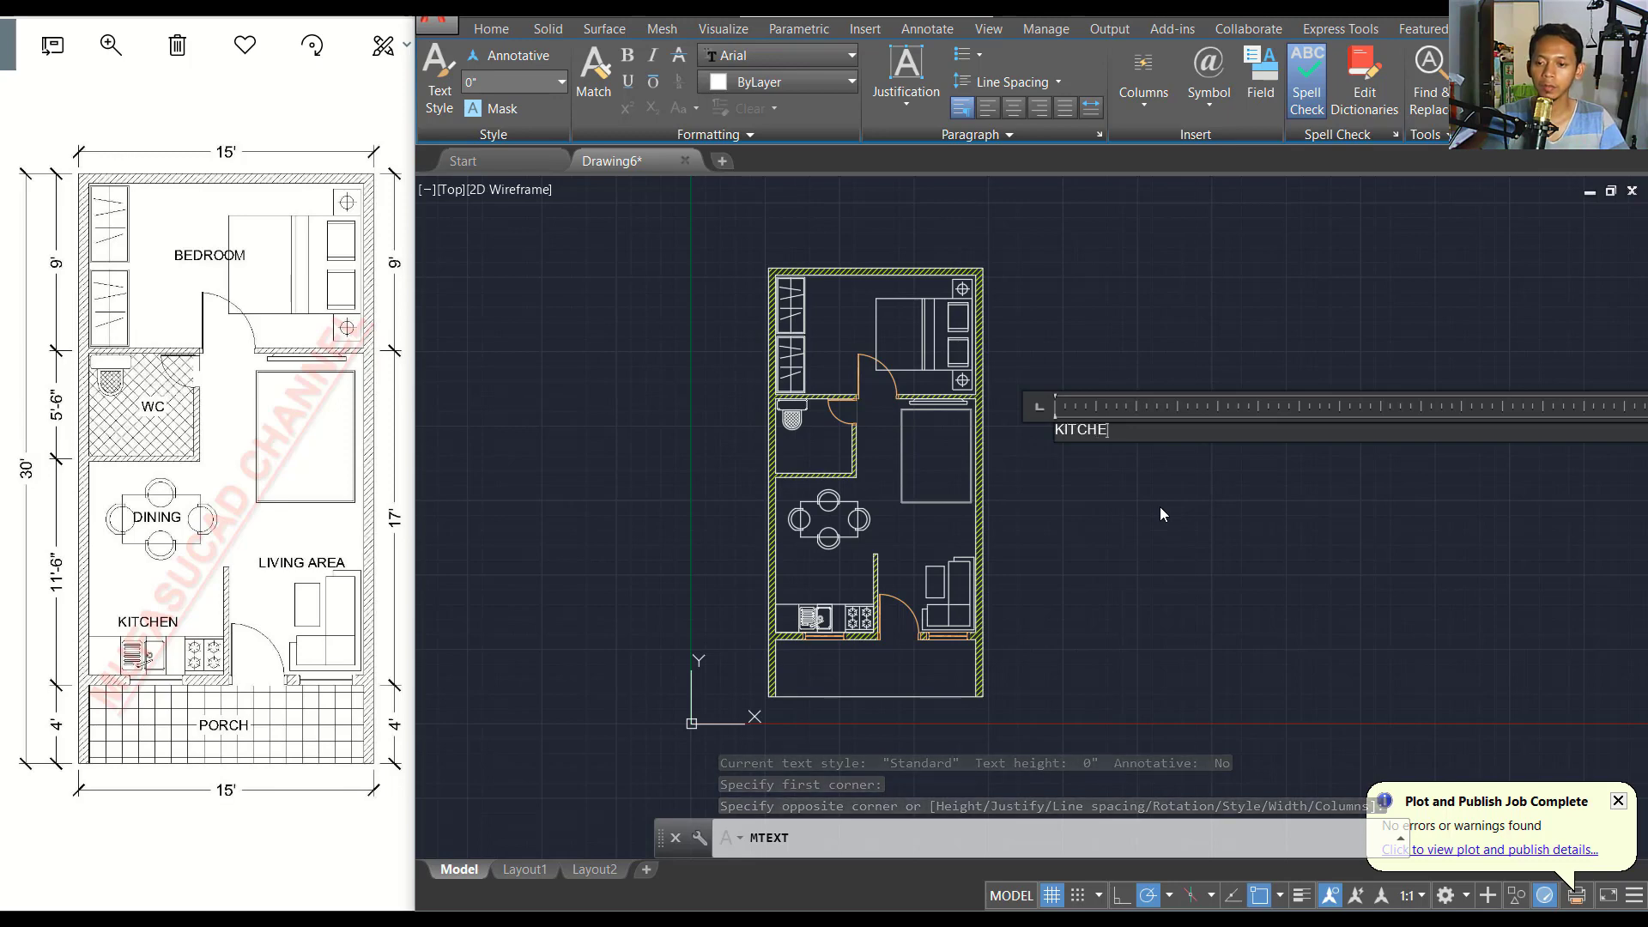
type("N")
left_click(1113, 517)
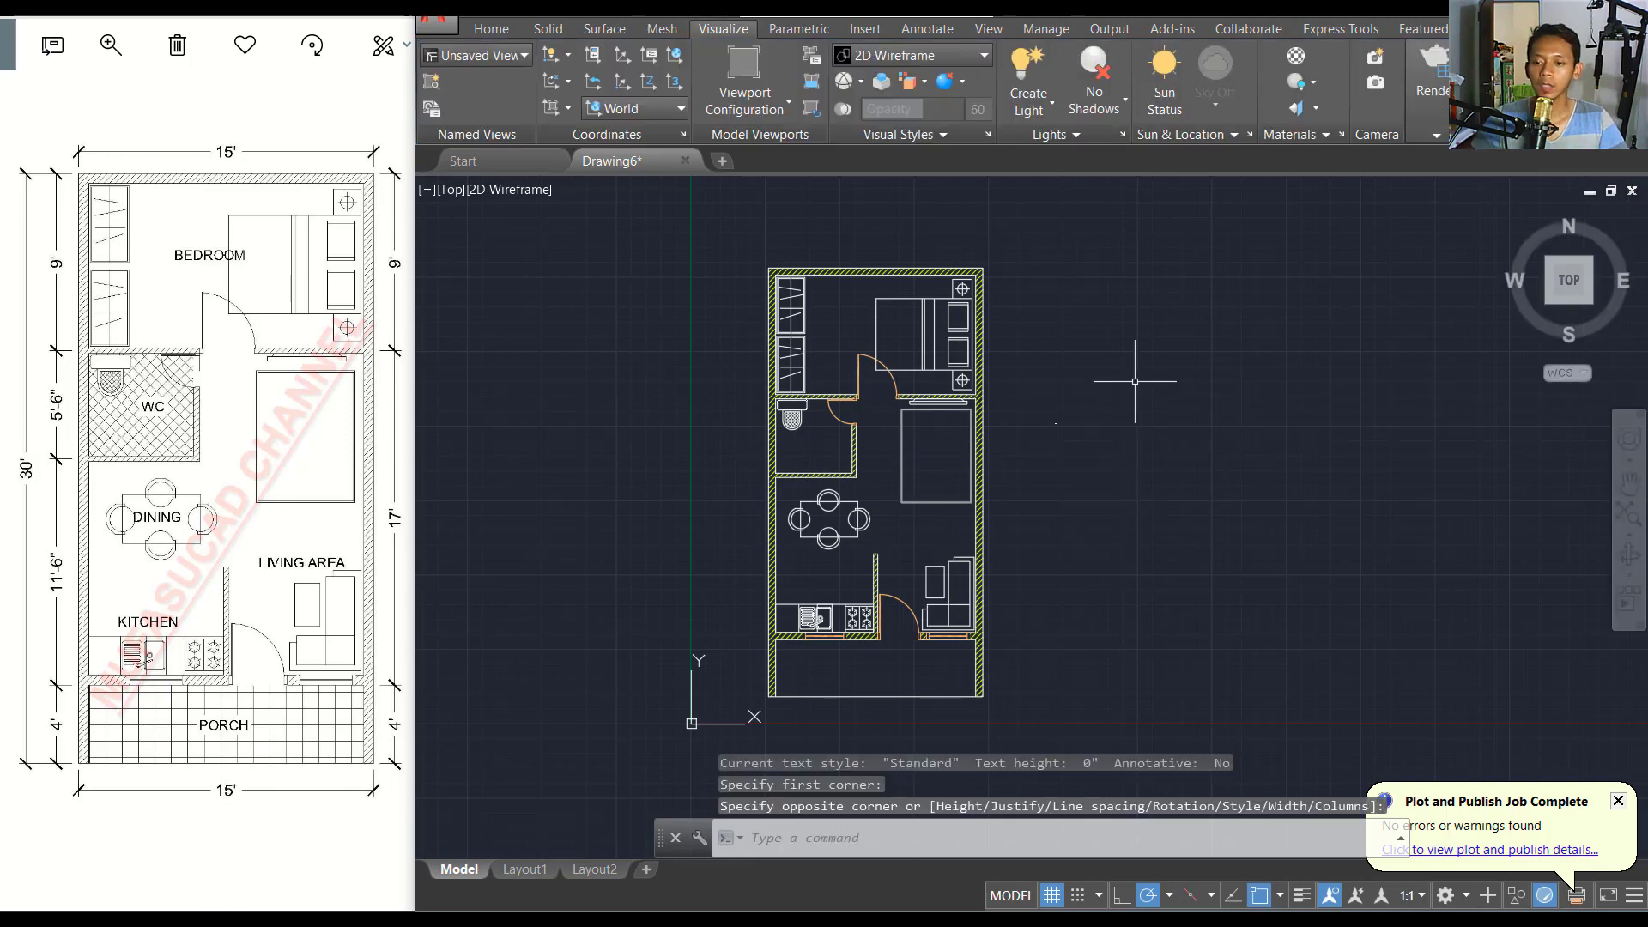
left_click(1135, 381)
left_click(1030, 453)
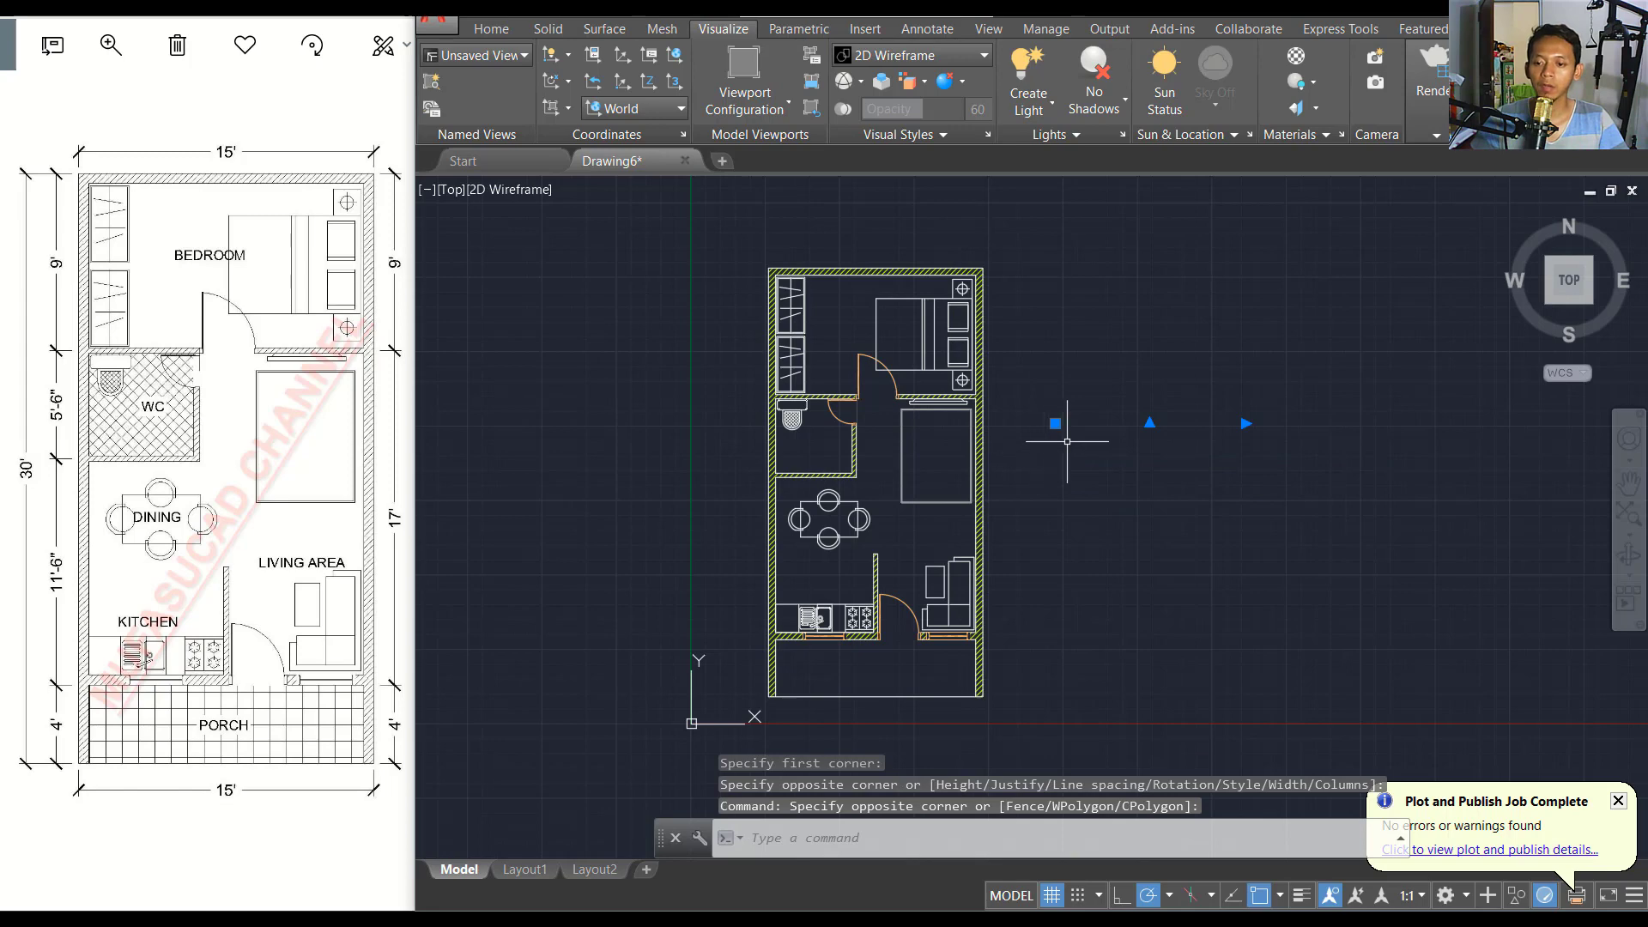
Set the KITCHEN label's text height to 7" and its colour to Green in Properties.
right_click(1078, 391)
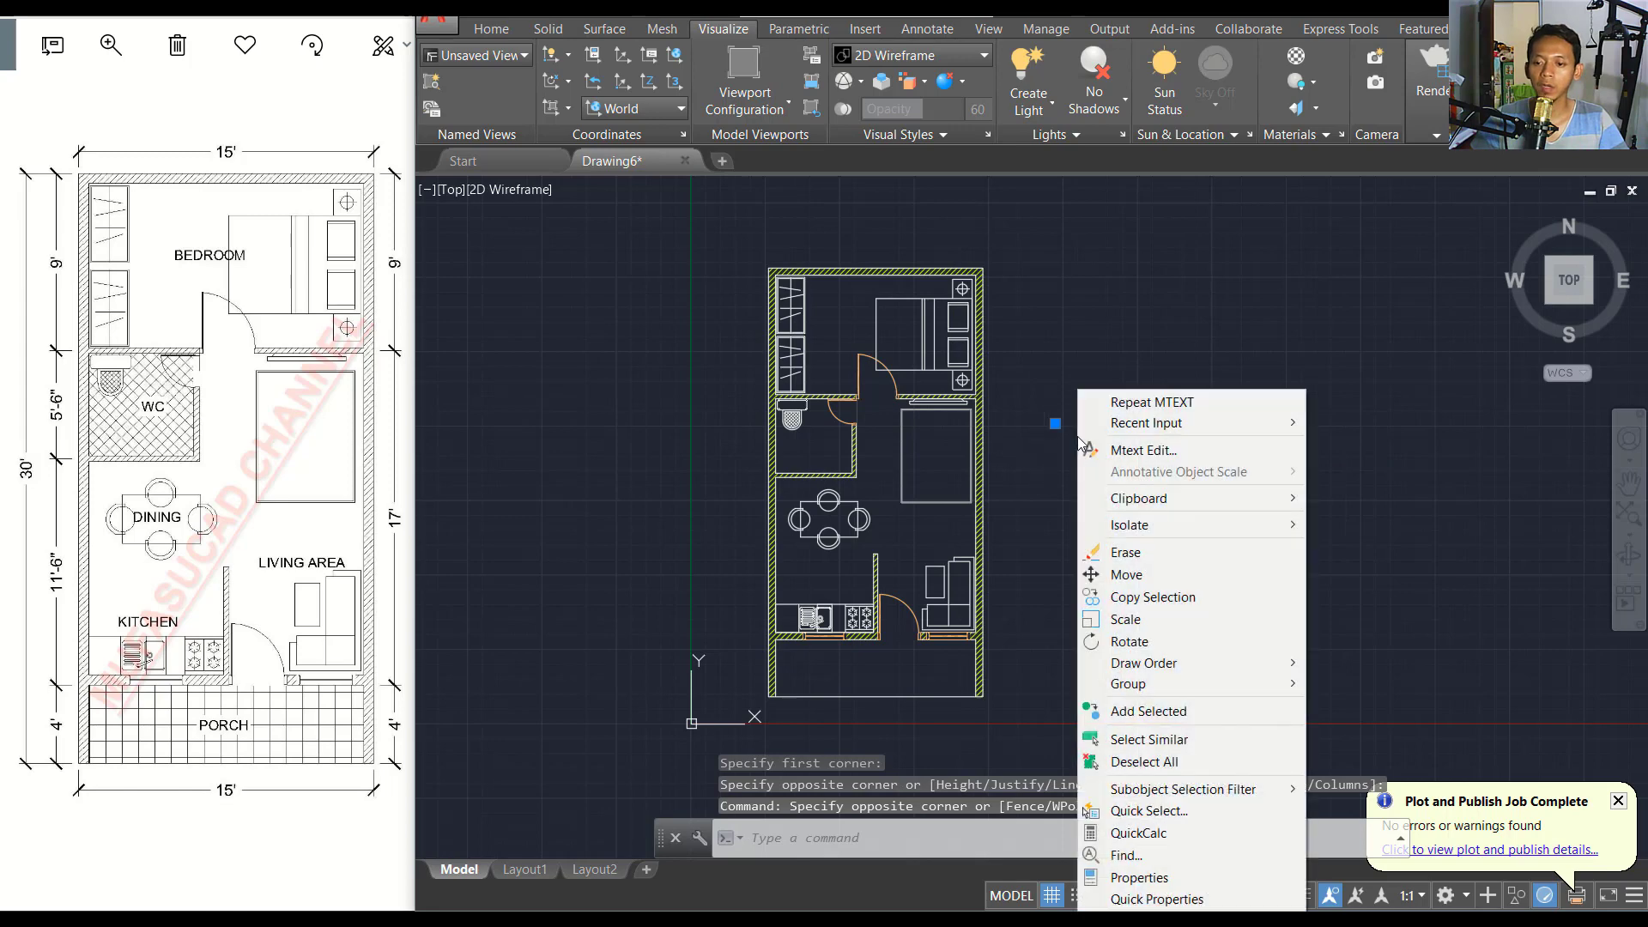
left_click(1133, 877)
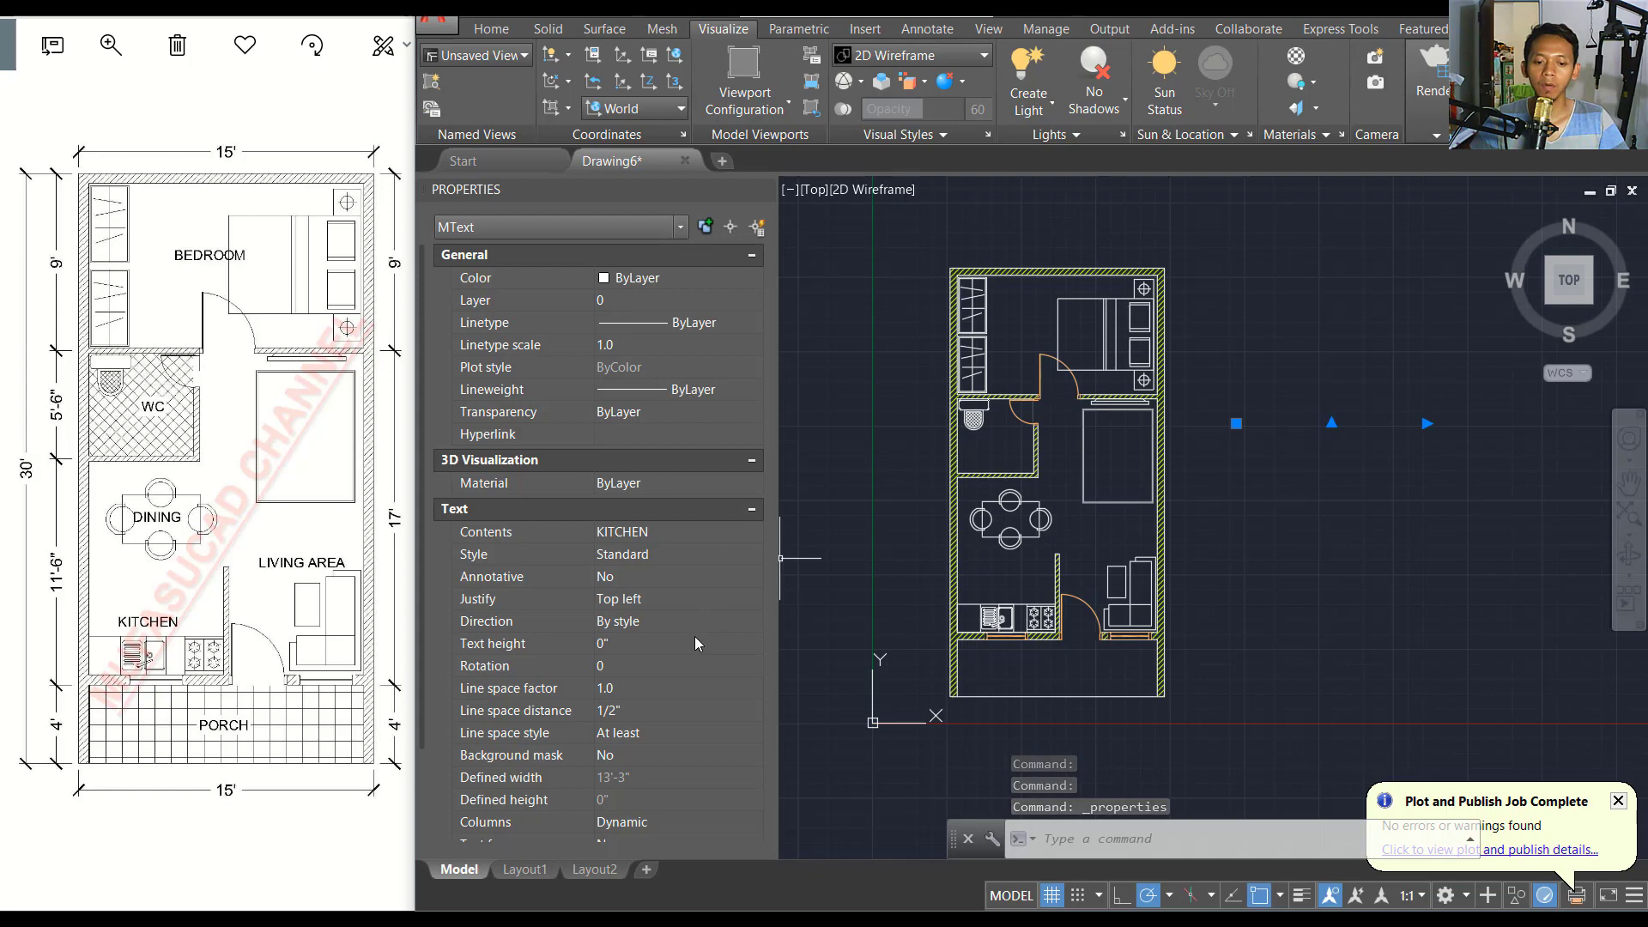
left_click(615, 644)
type("2")
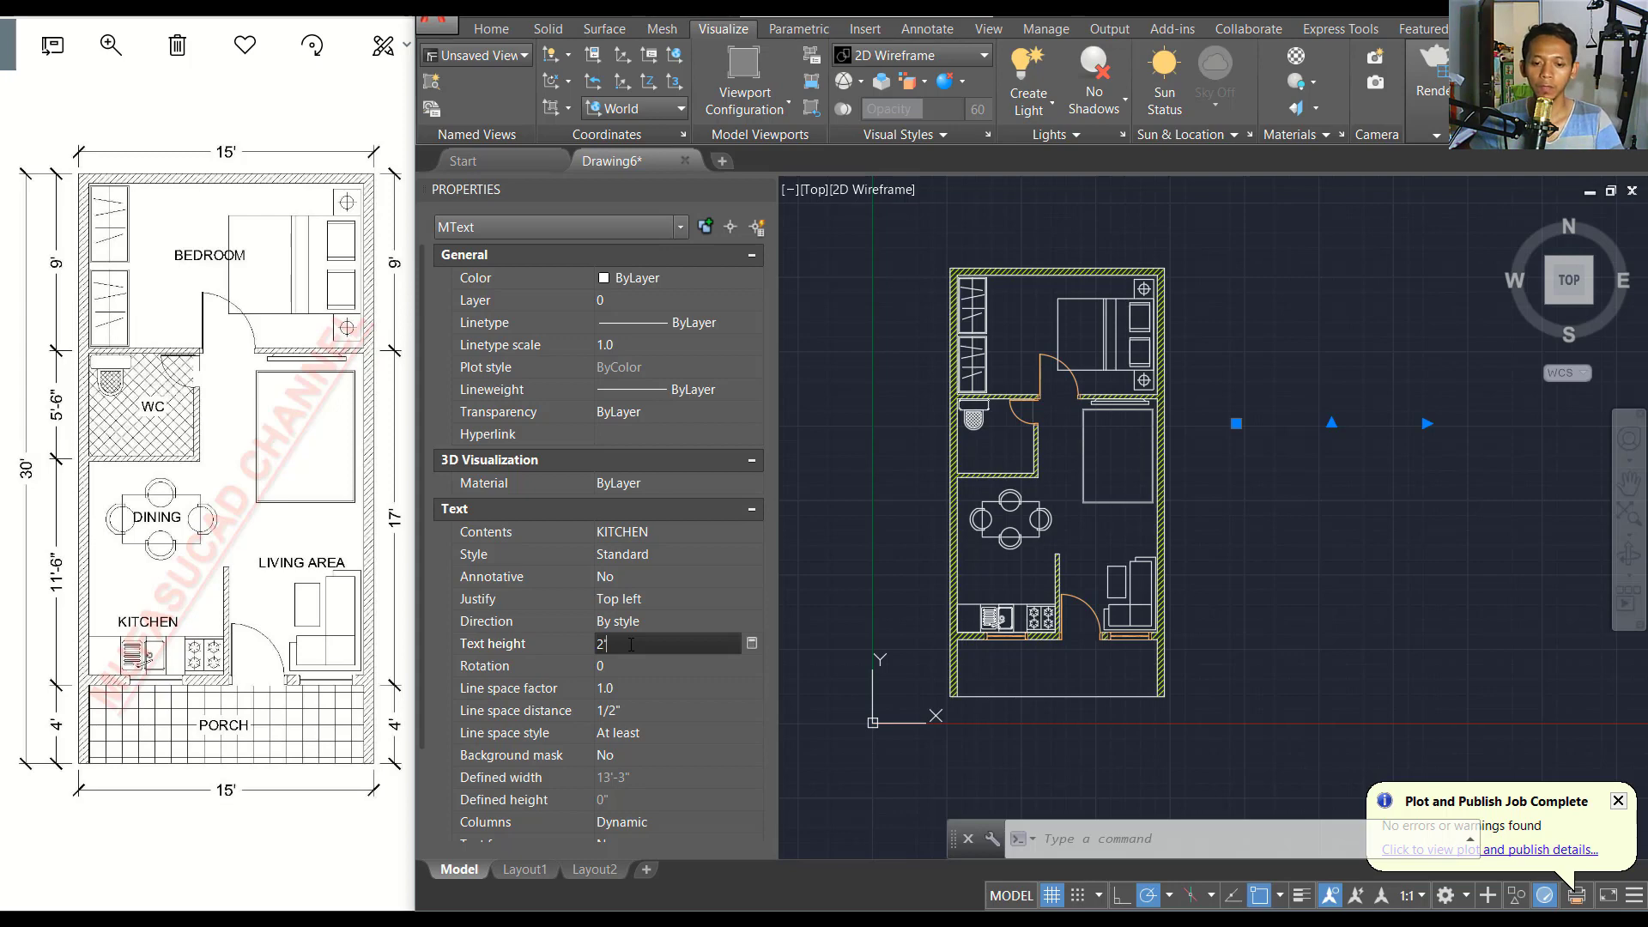
left_click(620, 666)
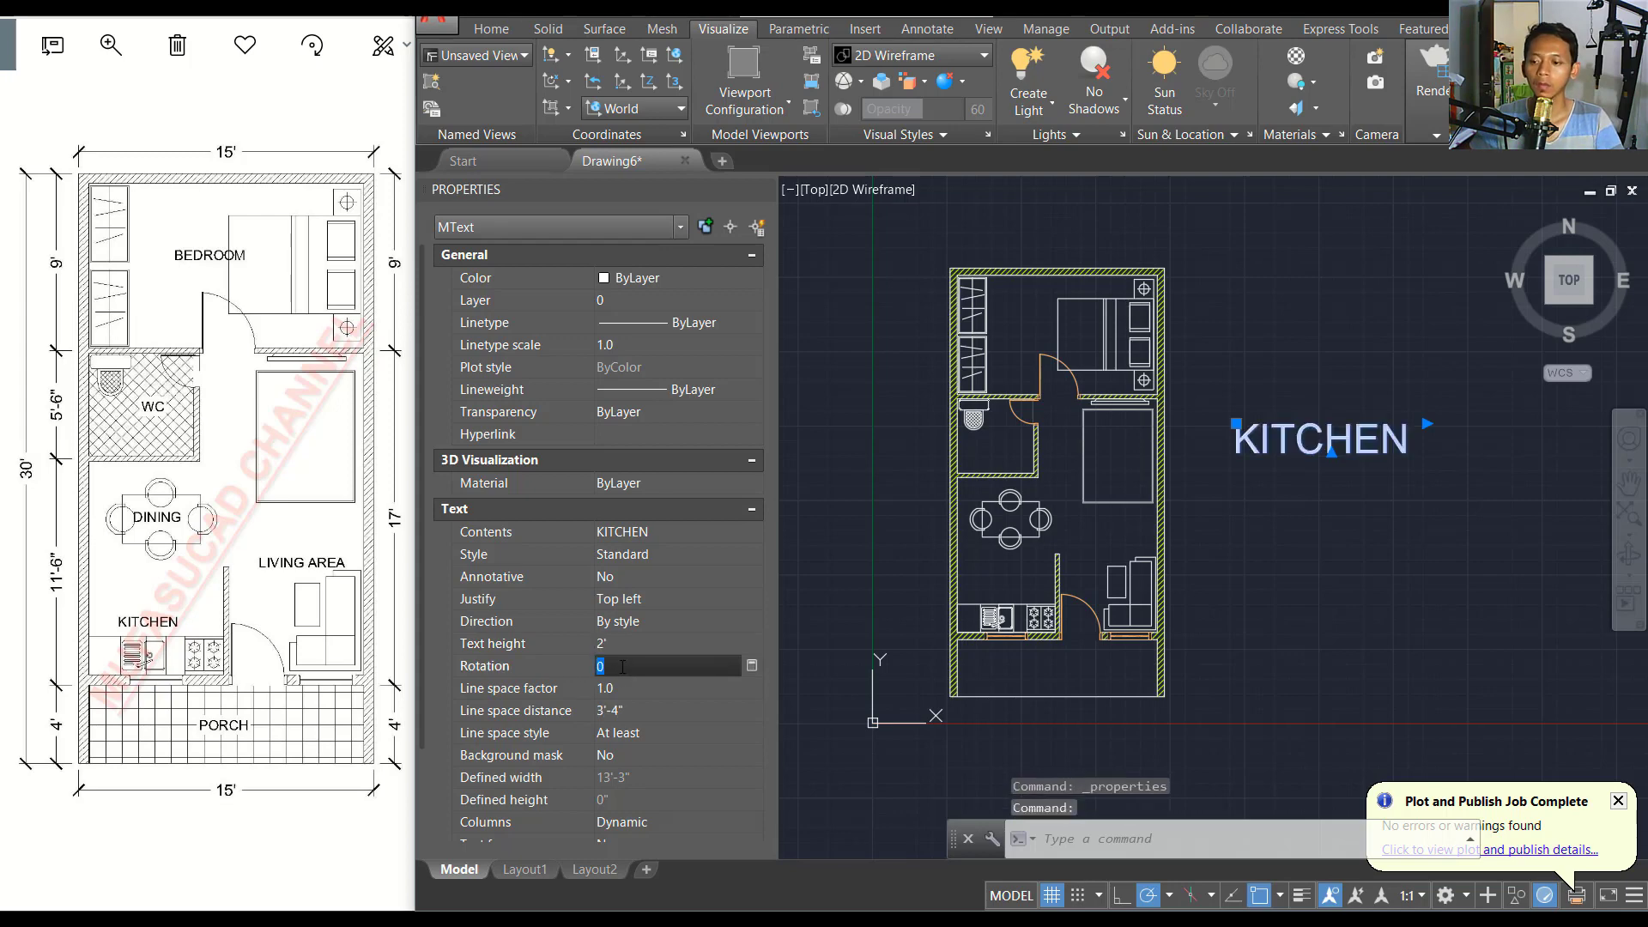
left_click(613, 643)
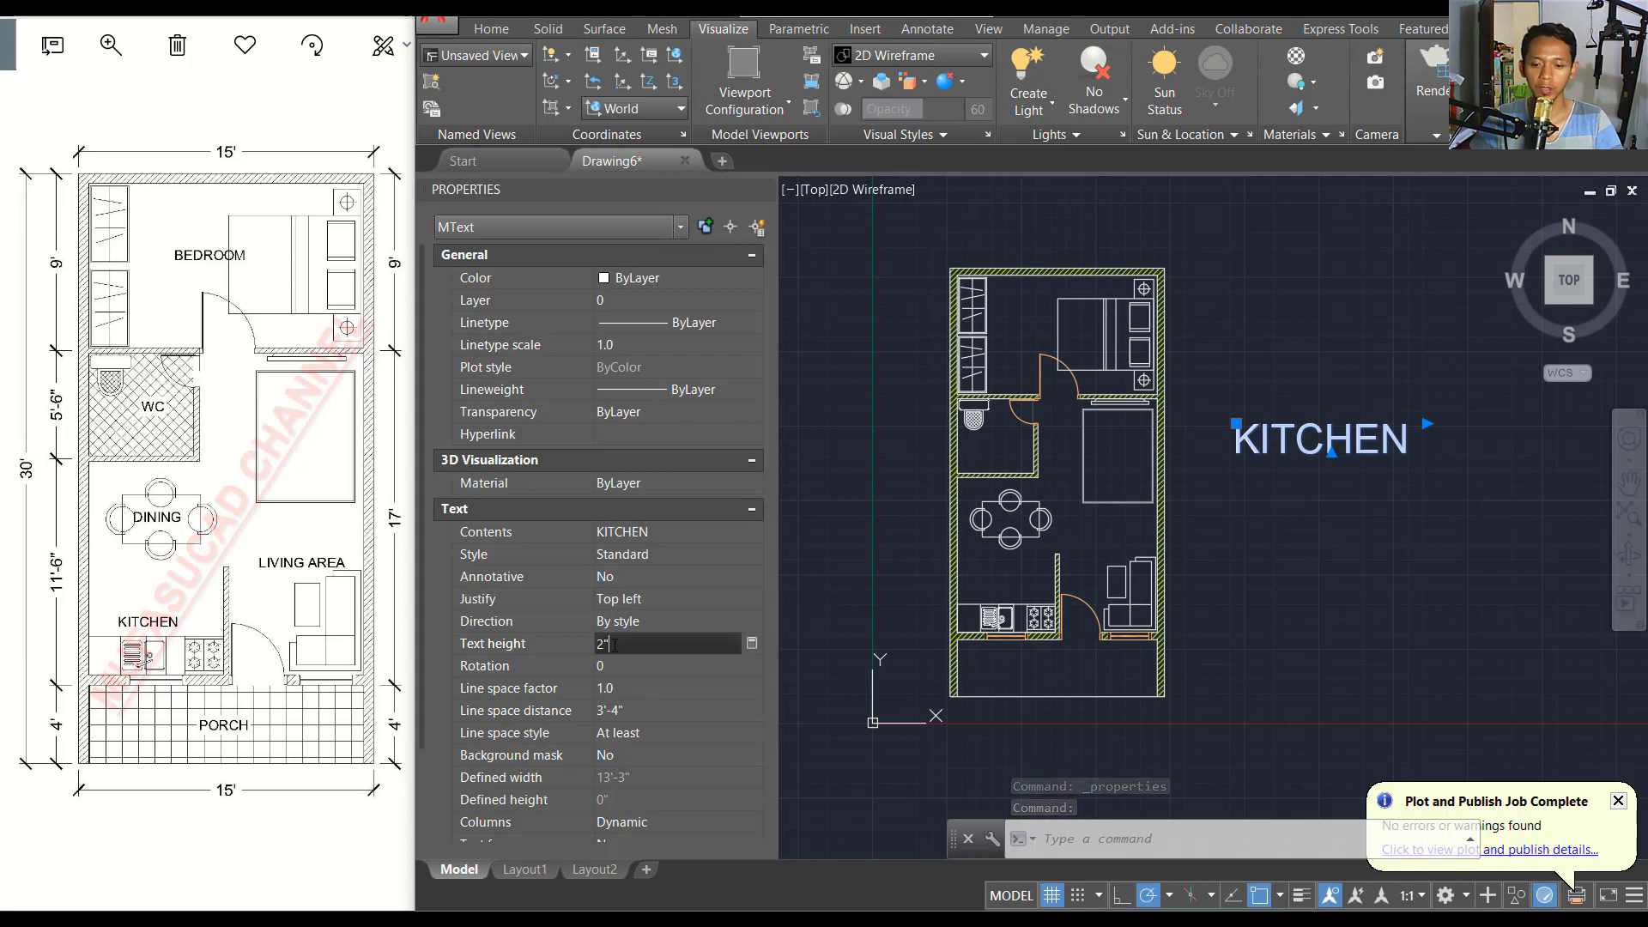
left_click(618, 666)
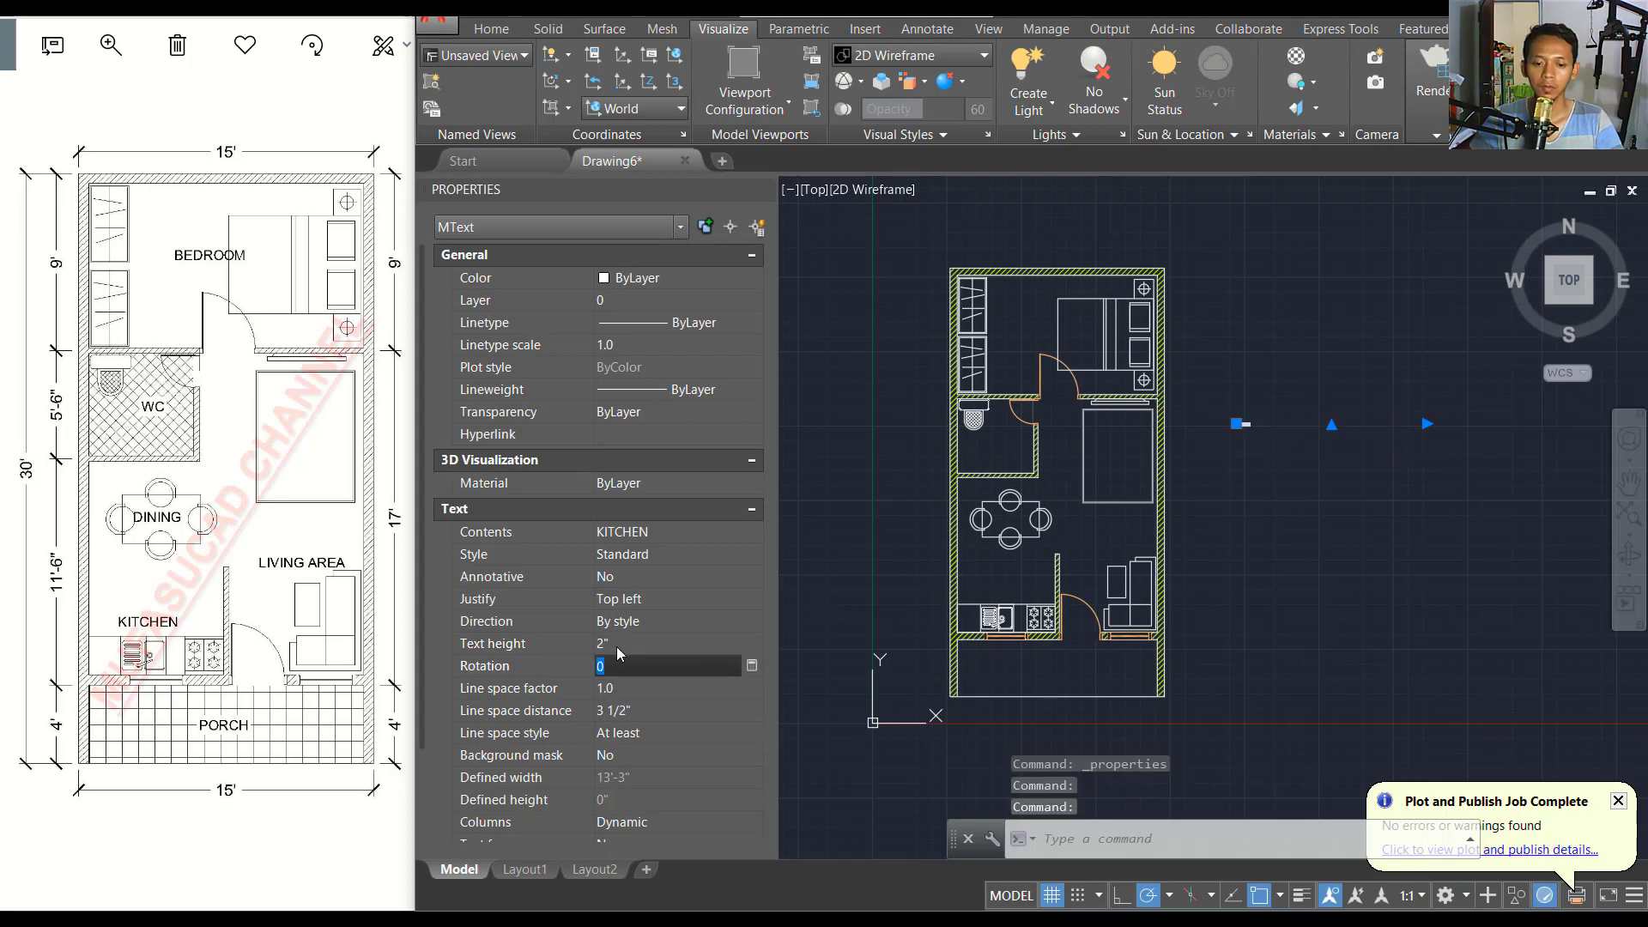
left_click(614, 642)
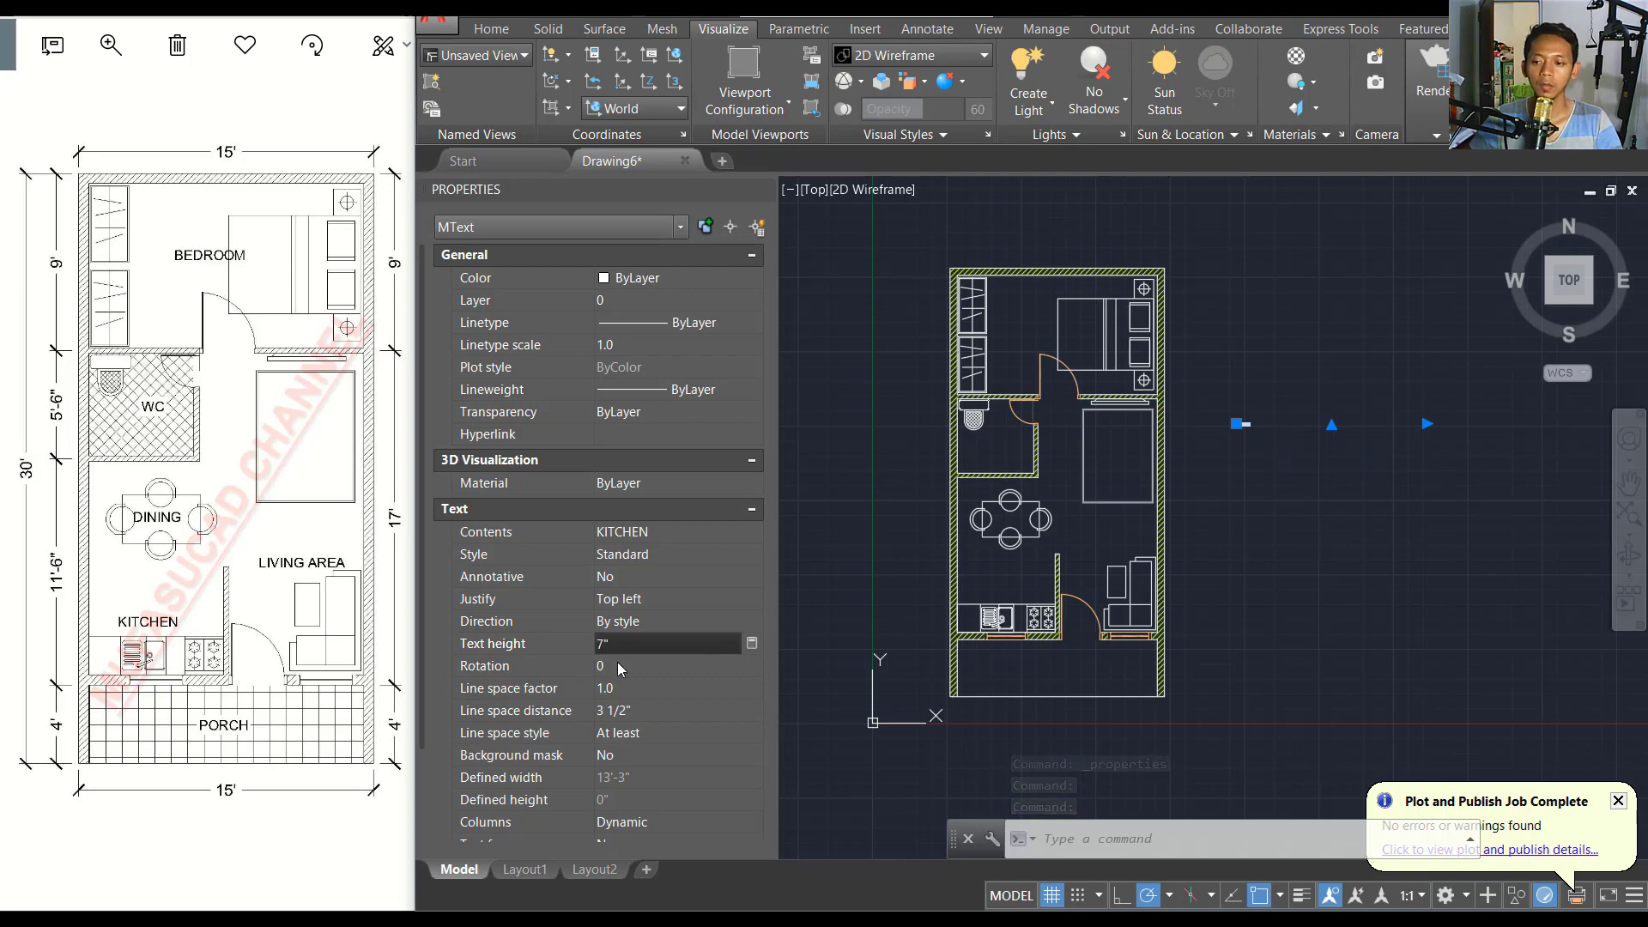
left_click(617, 663)
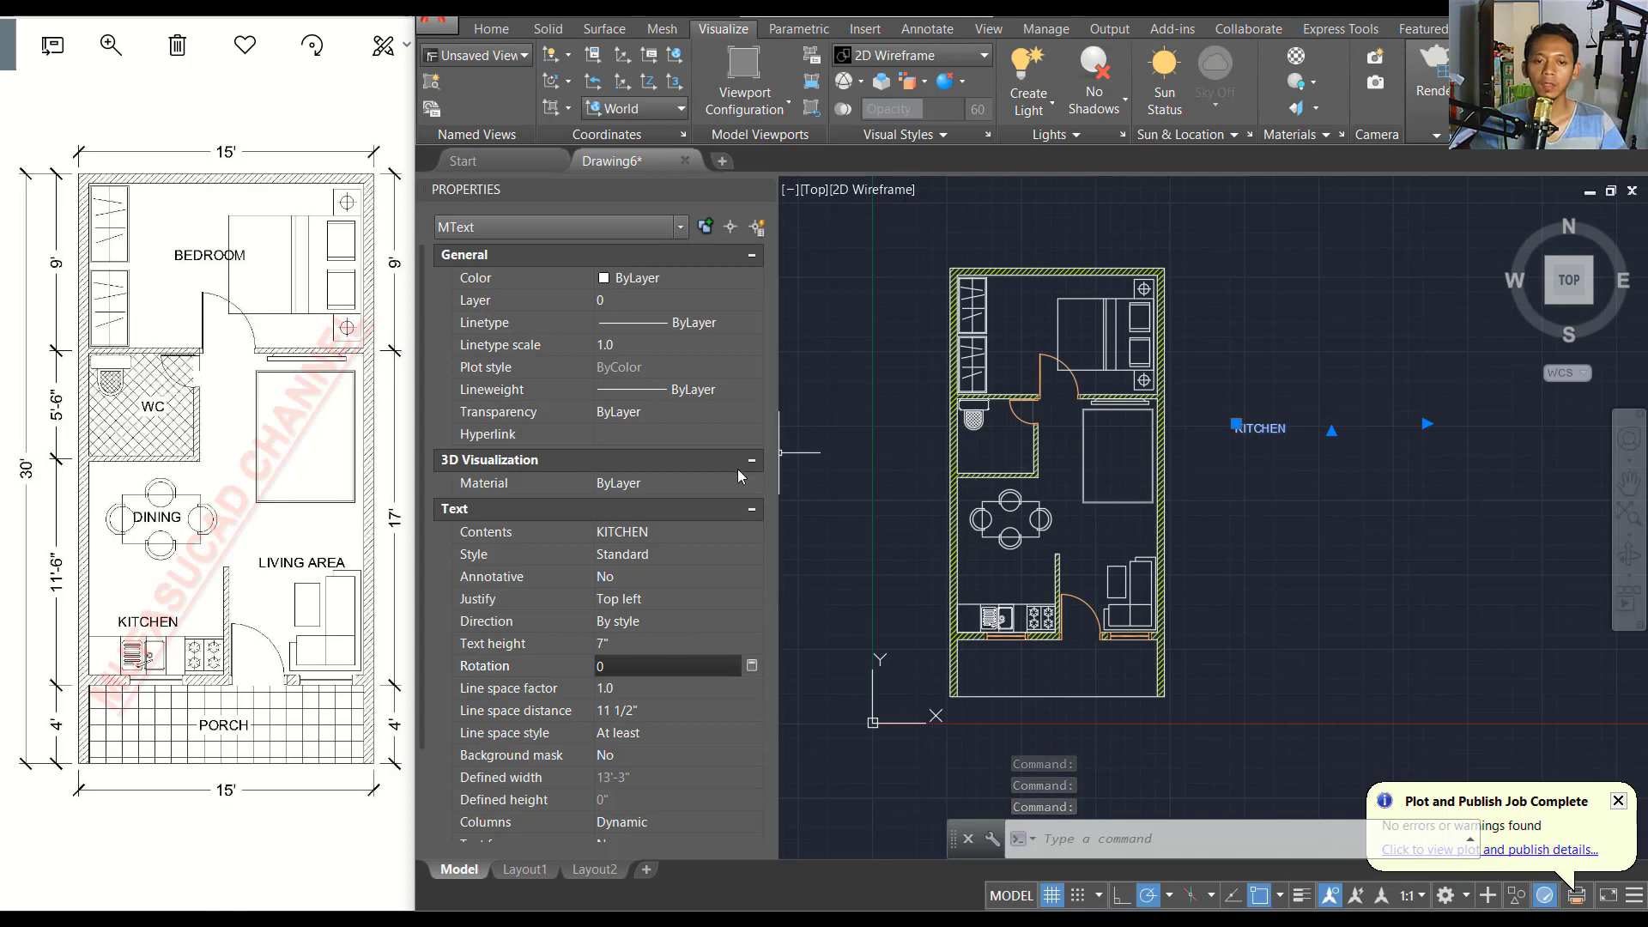
left_click(665, 283)
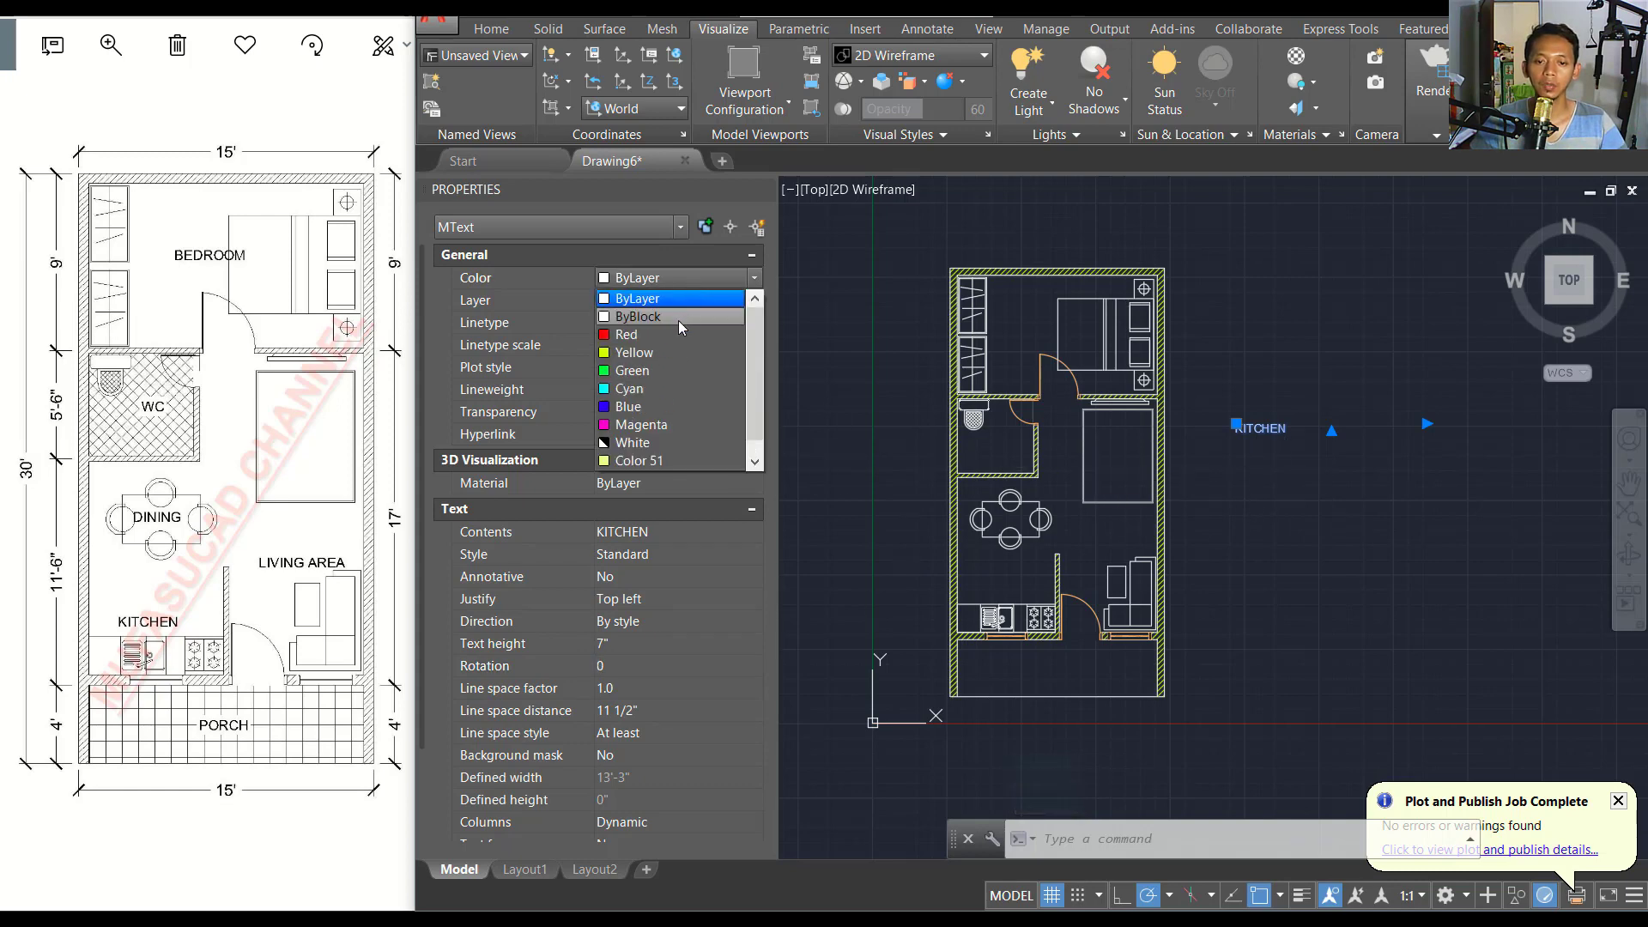
left_click(654, 374)
Move the green KITCHEN label beside the kitchen sink.
key("Escape")
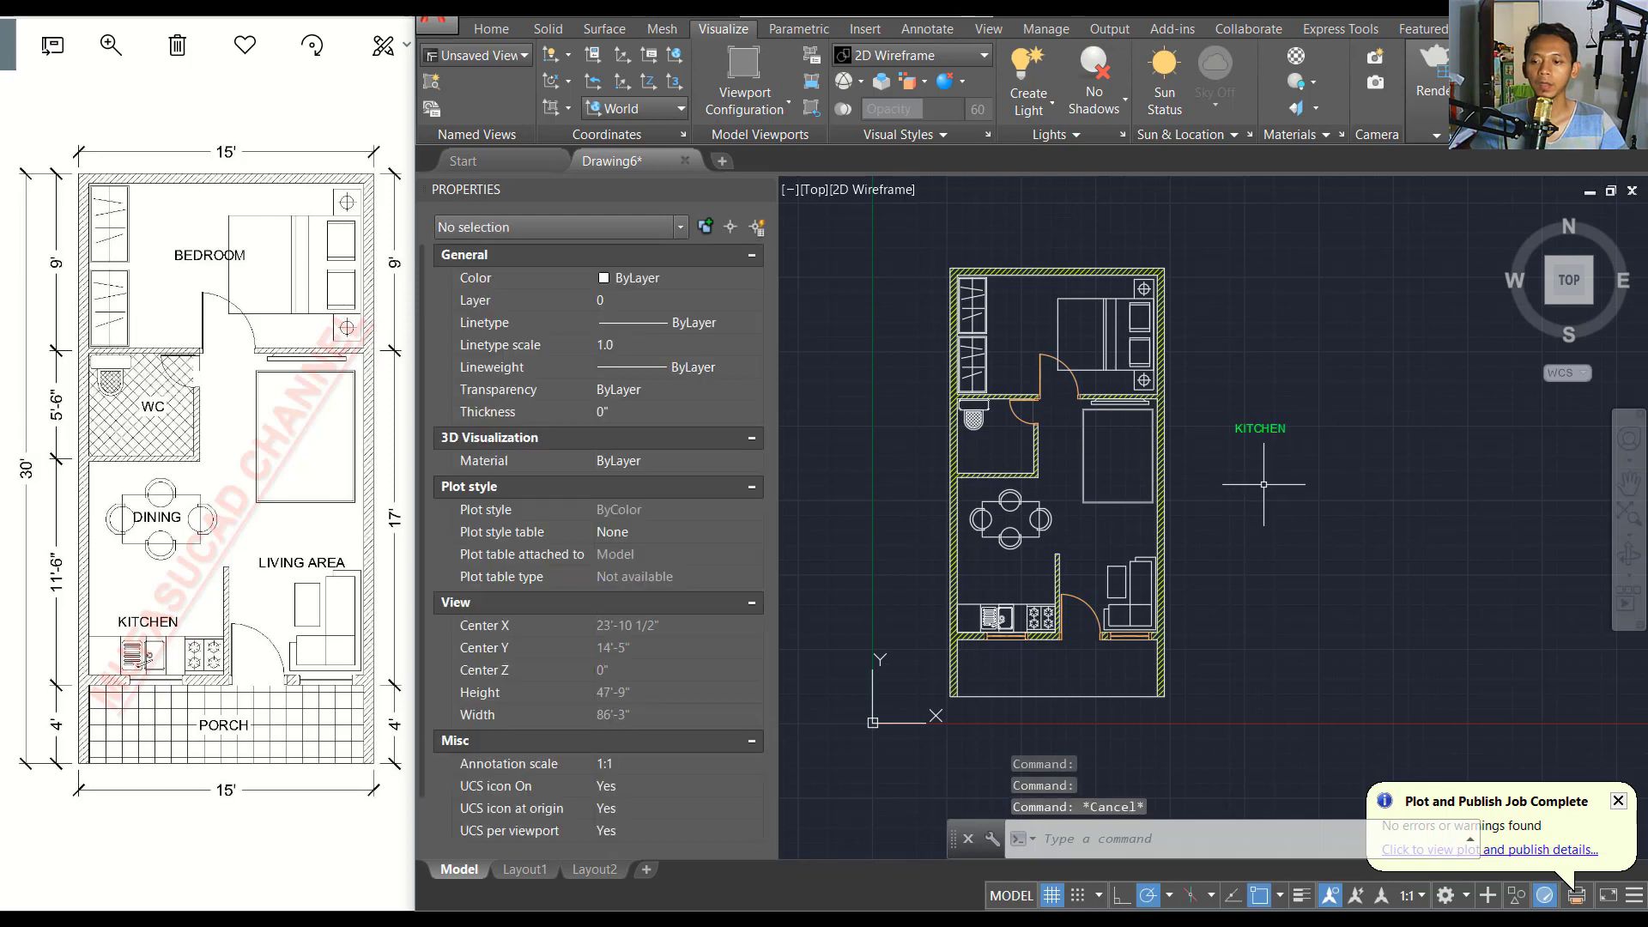
middle_click_drag(1248, 484, 1185, 457)
type("m")
key("Return")
left_click(1253, 344)
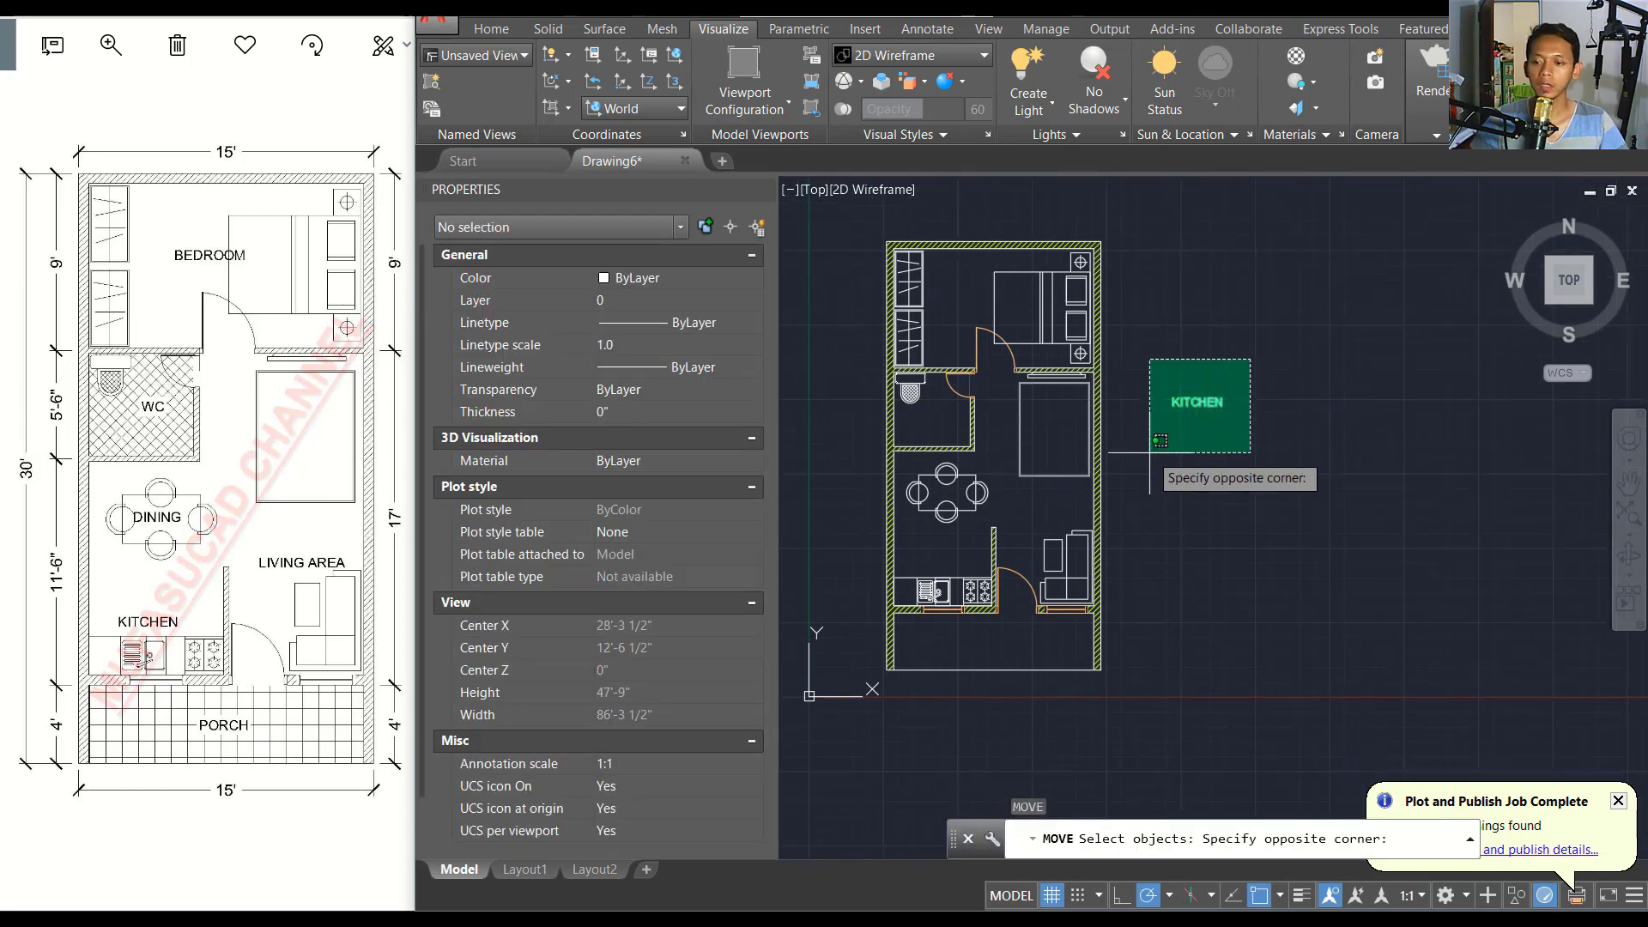
left_click(1150, 450)
key("Return")
scroll(1201, 423, "up", 2)
left_click(1159, 395)
scroll(1184, 429, "down", 5)
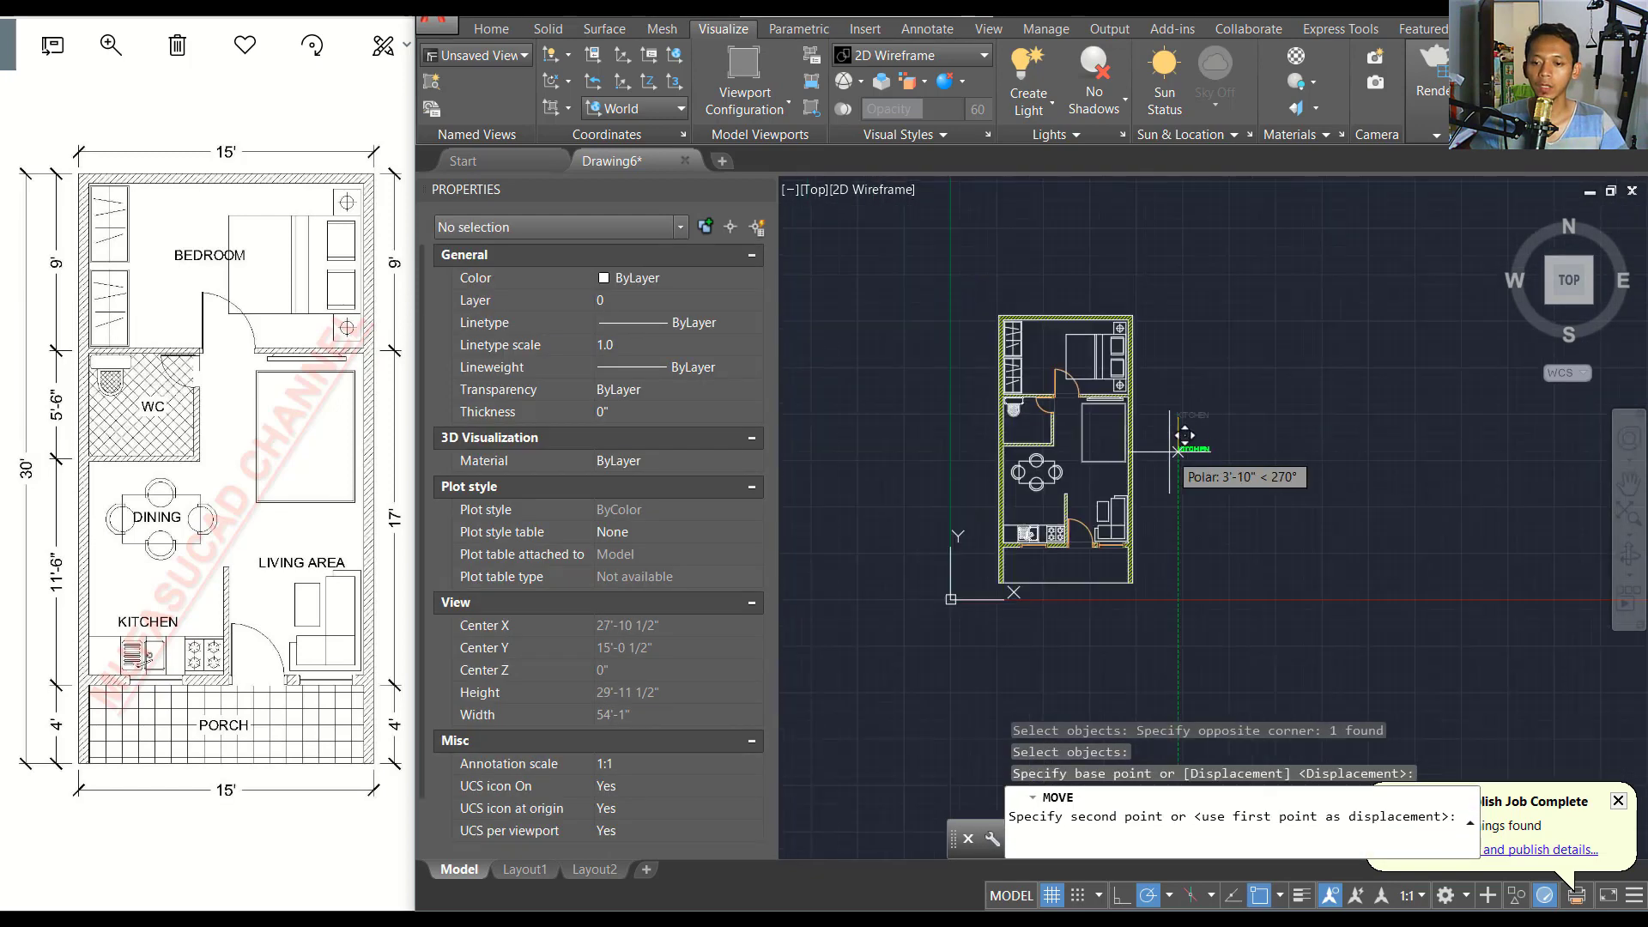
scroll(1158, 447, "up", 3)
scroll(1064, 490, "up", 3)
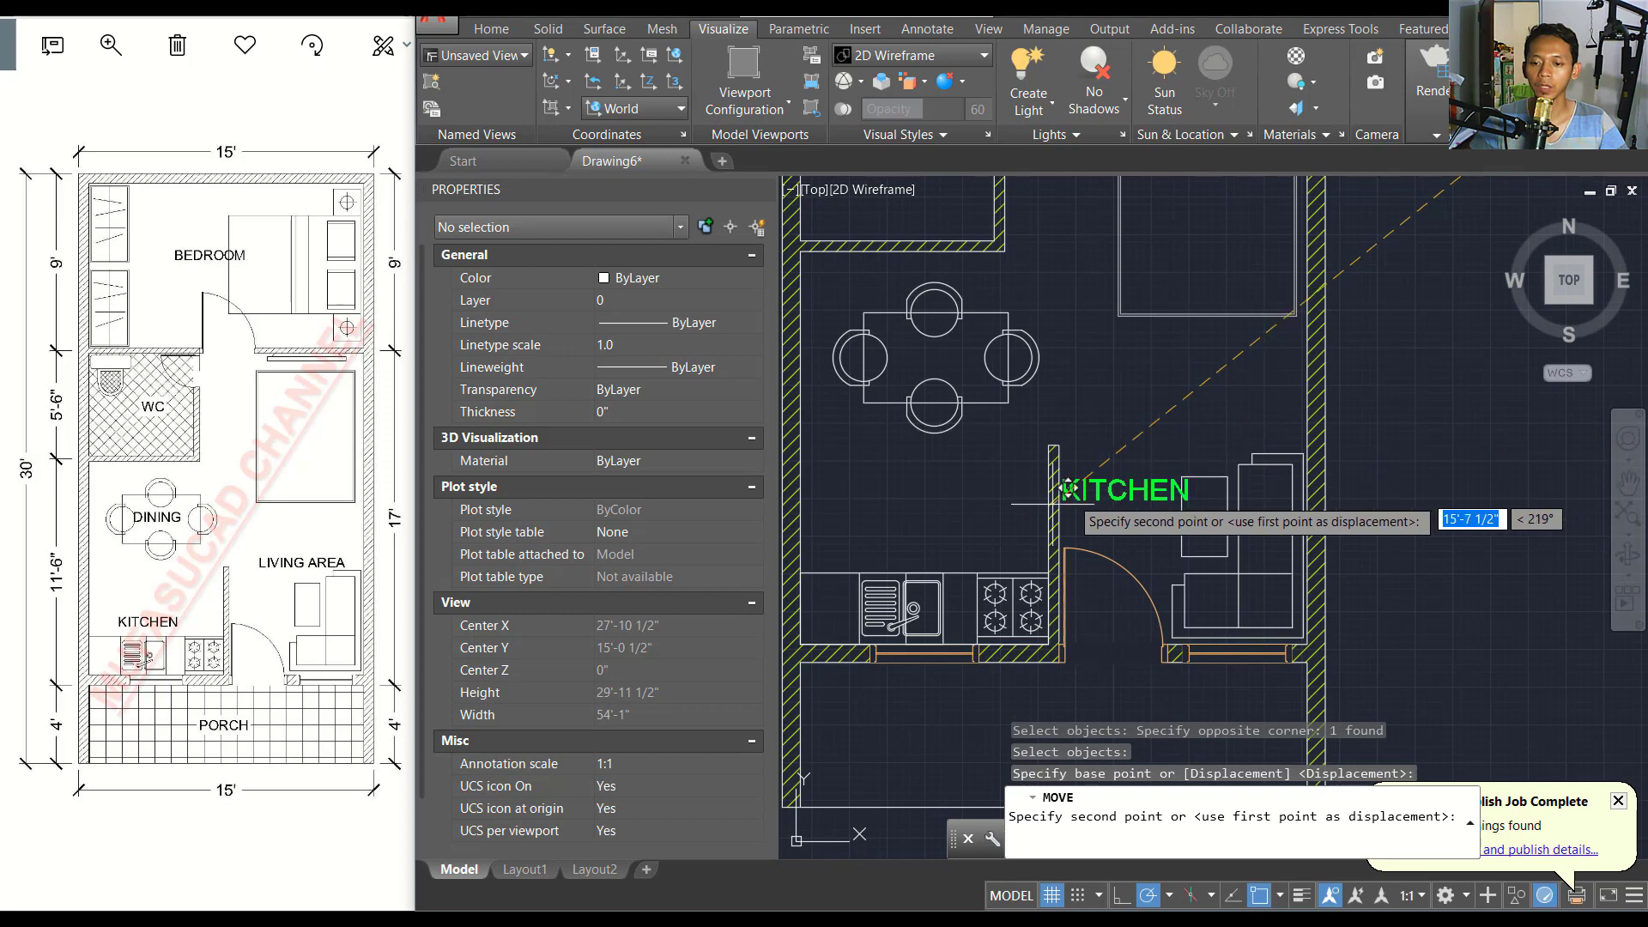
left_click(866, 551)
middle_click_drag(1085, 492, 1023, 456)
type("C")
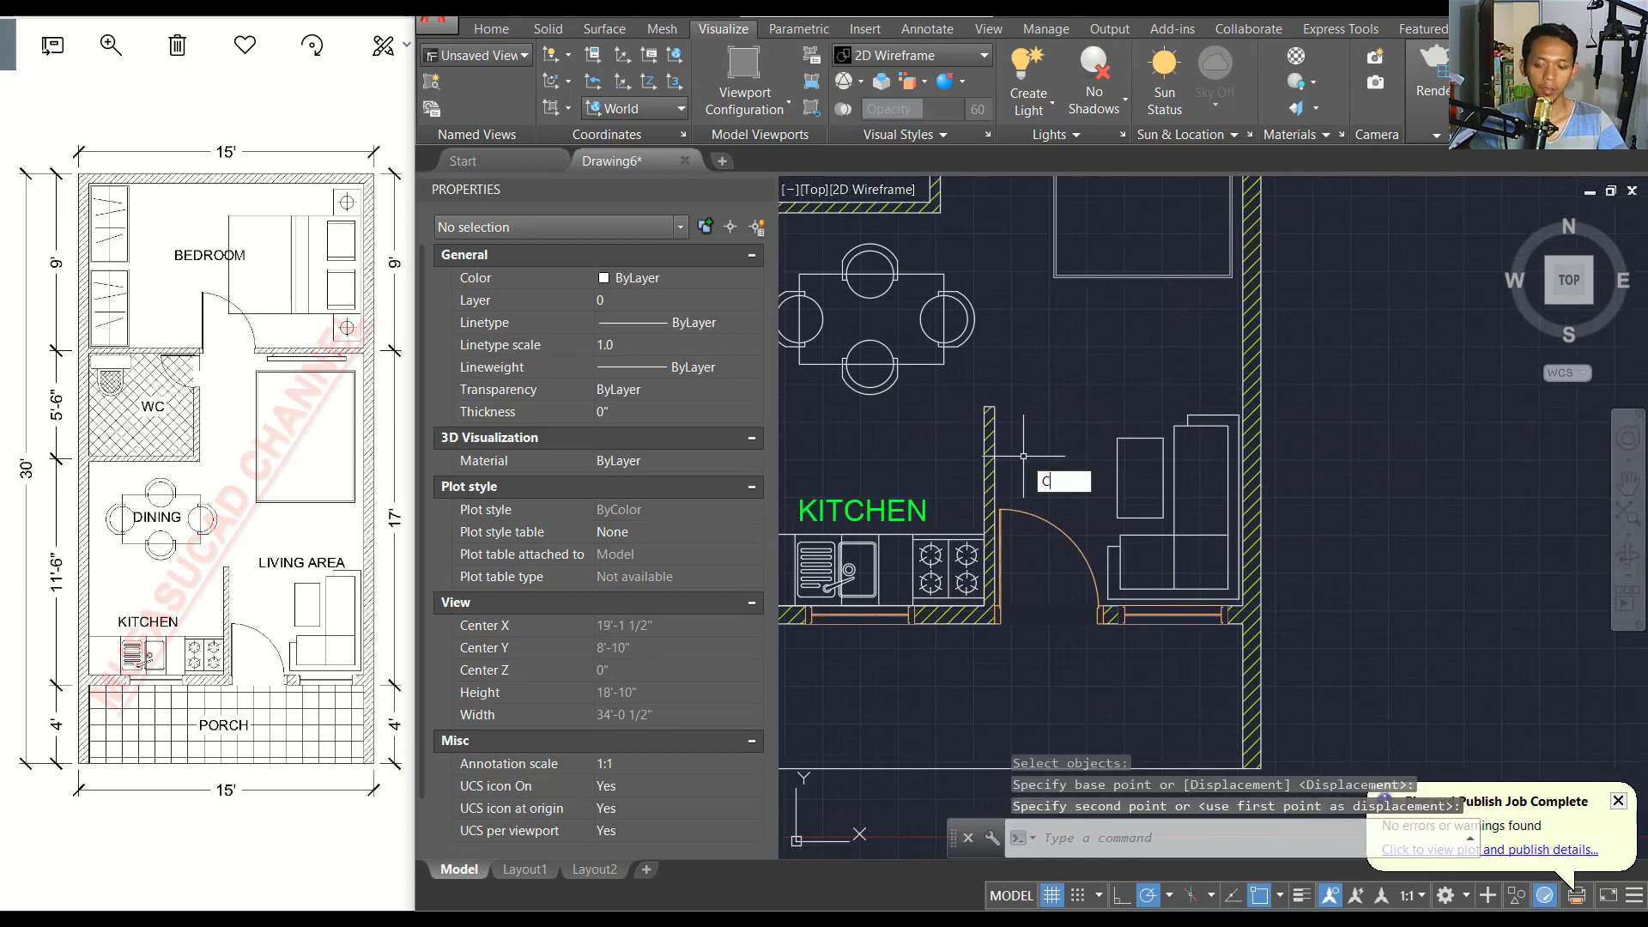
Copy the KITCHEN label into the dining area and the WC.
type("o")
key("Return")
middle_click_drag(901, 496, 1017, 502)
left_click(1003, 481)
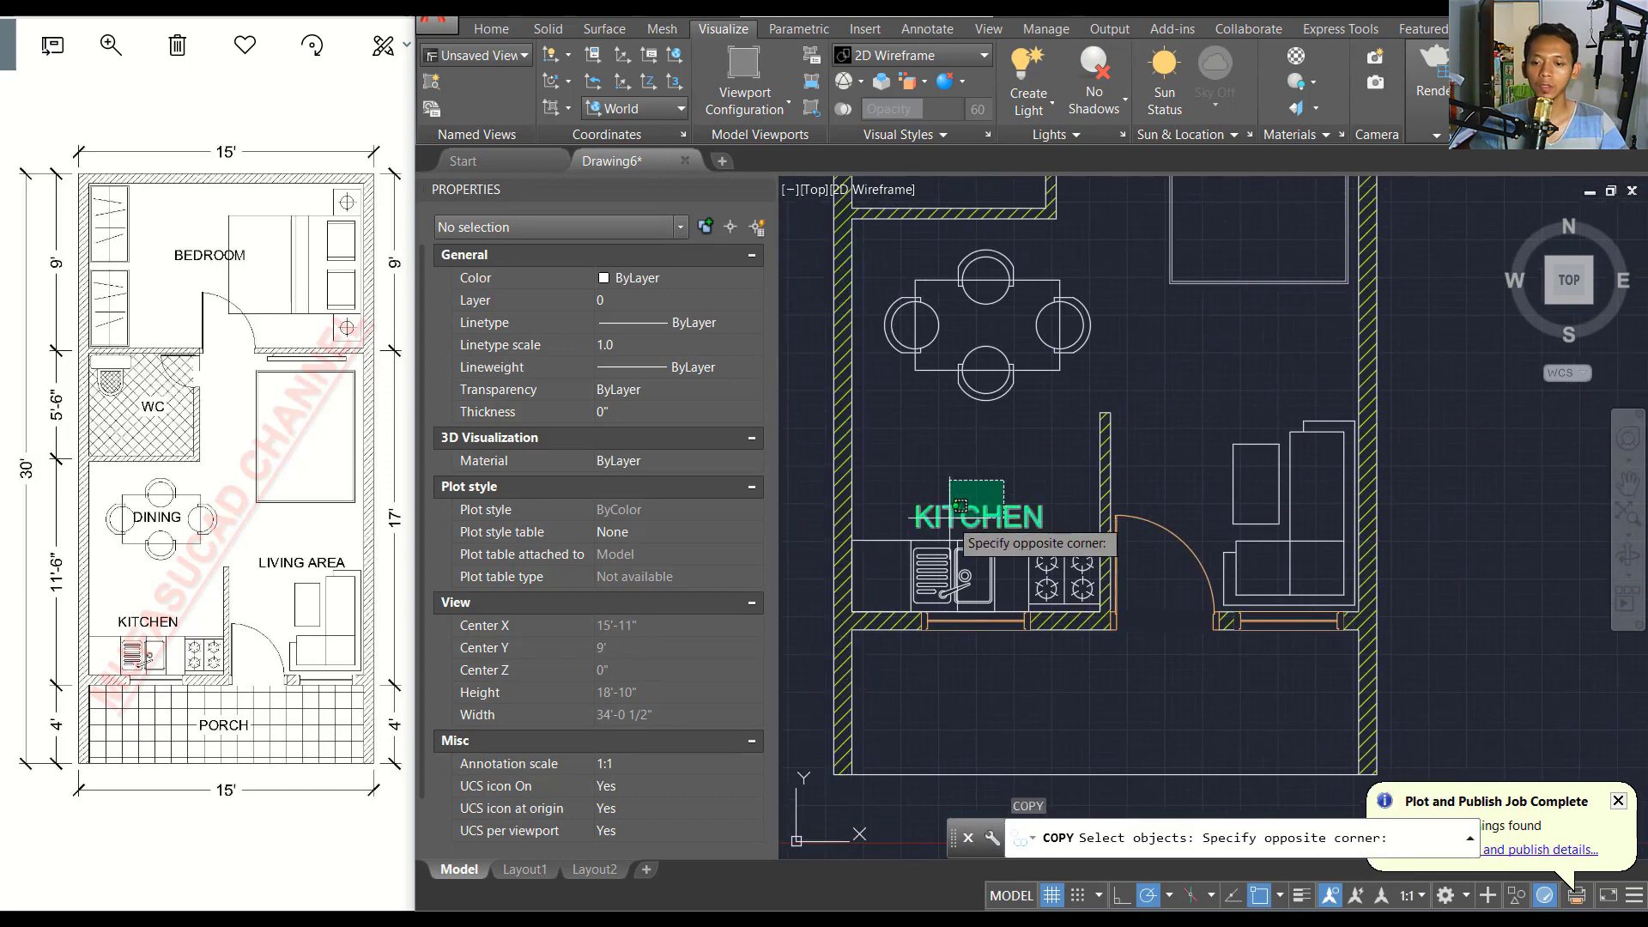
left_click(960, 505)
key("Return")
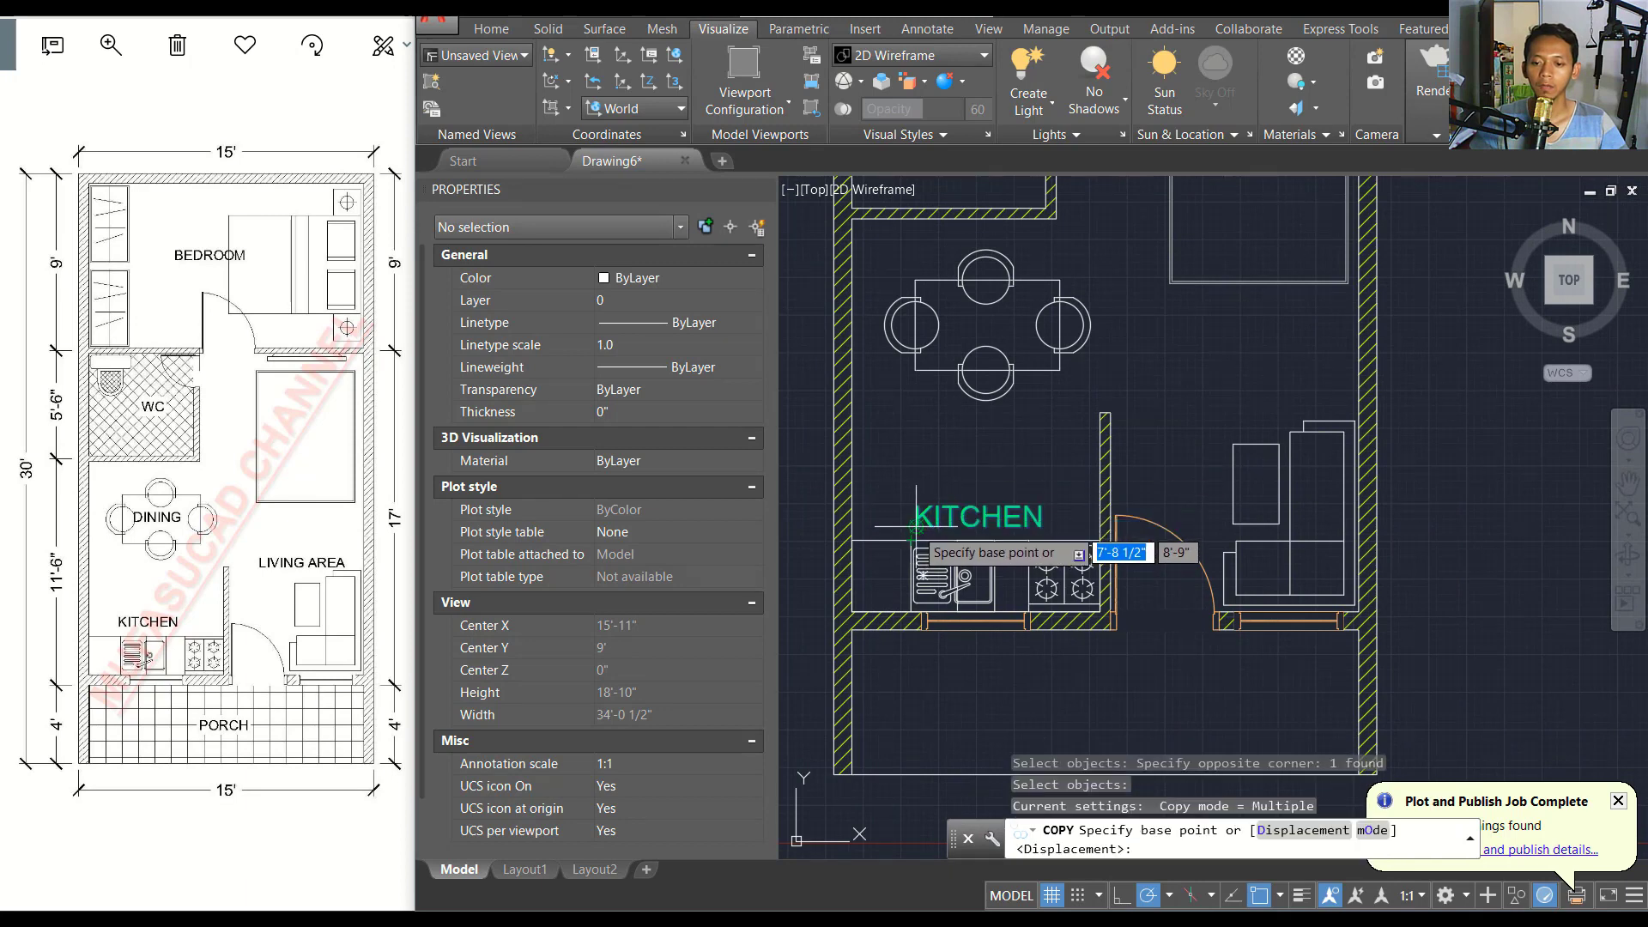
left_click(916, 527)
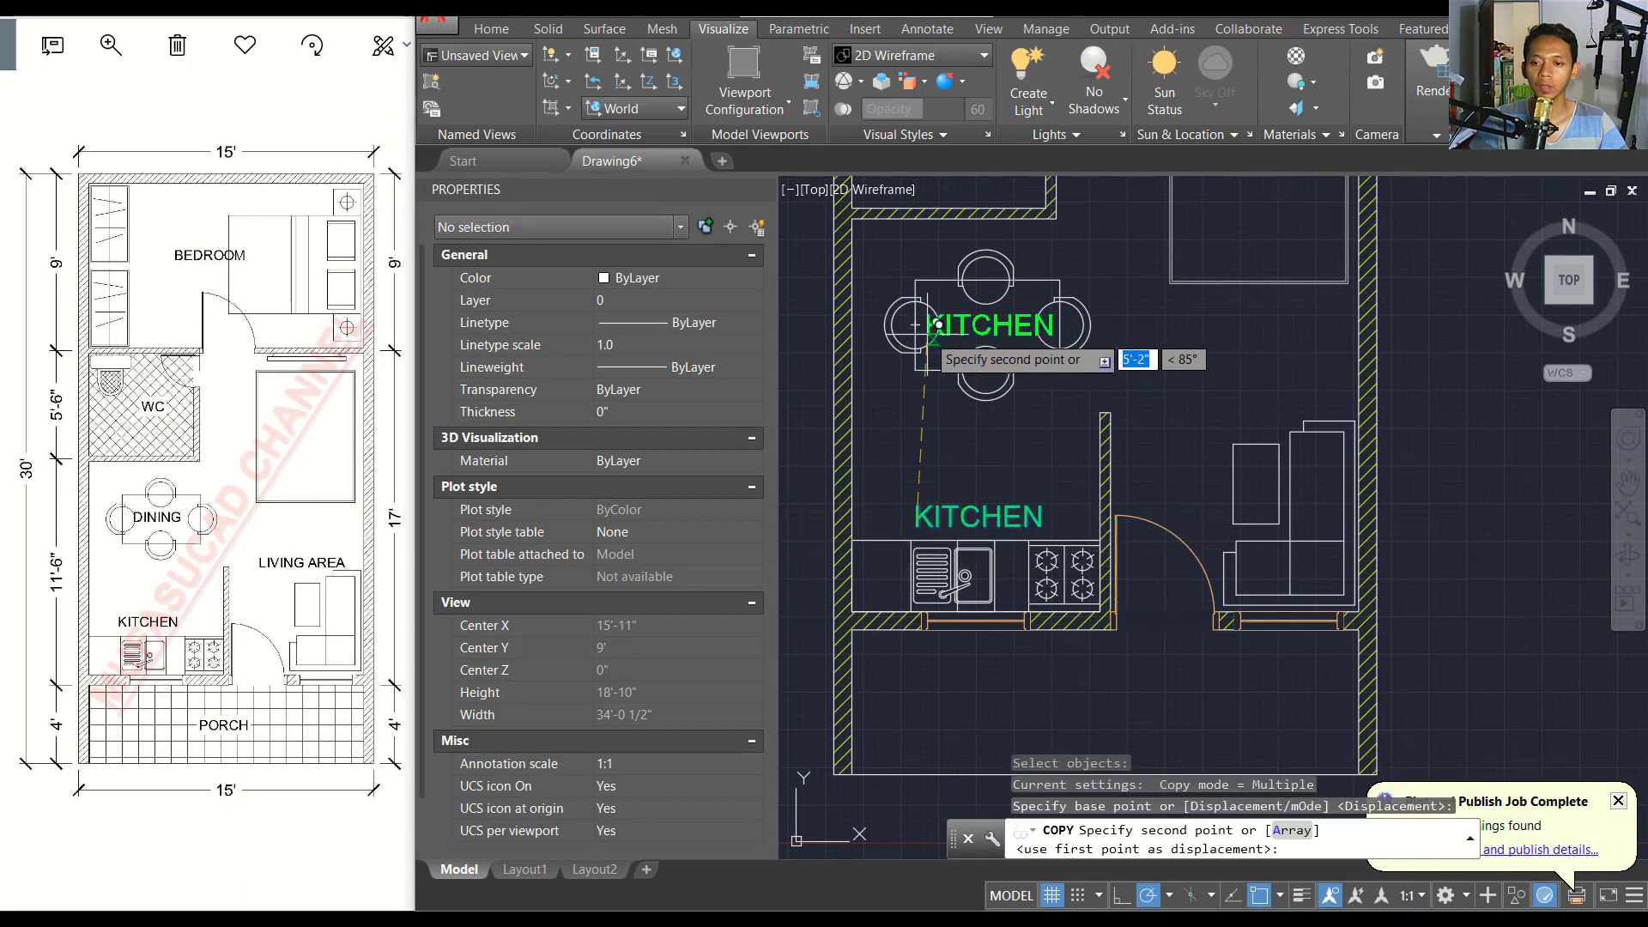
left_click(944, 326)
scroll(949, 343, "down", 3)
scroll(953, 352, "down", 1)
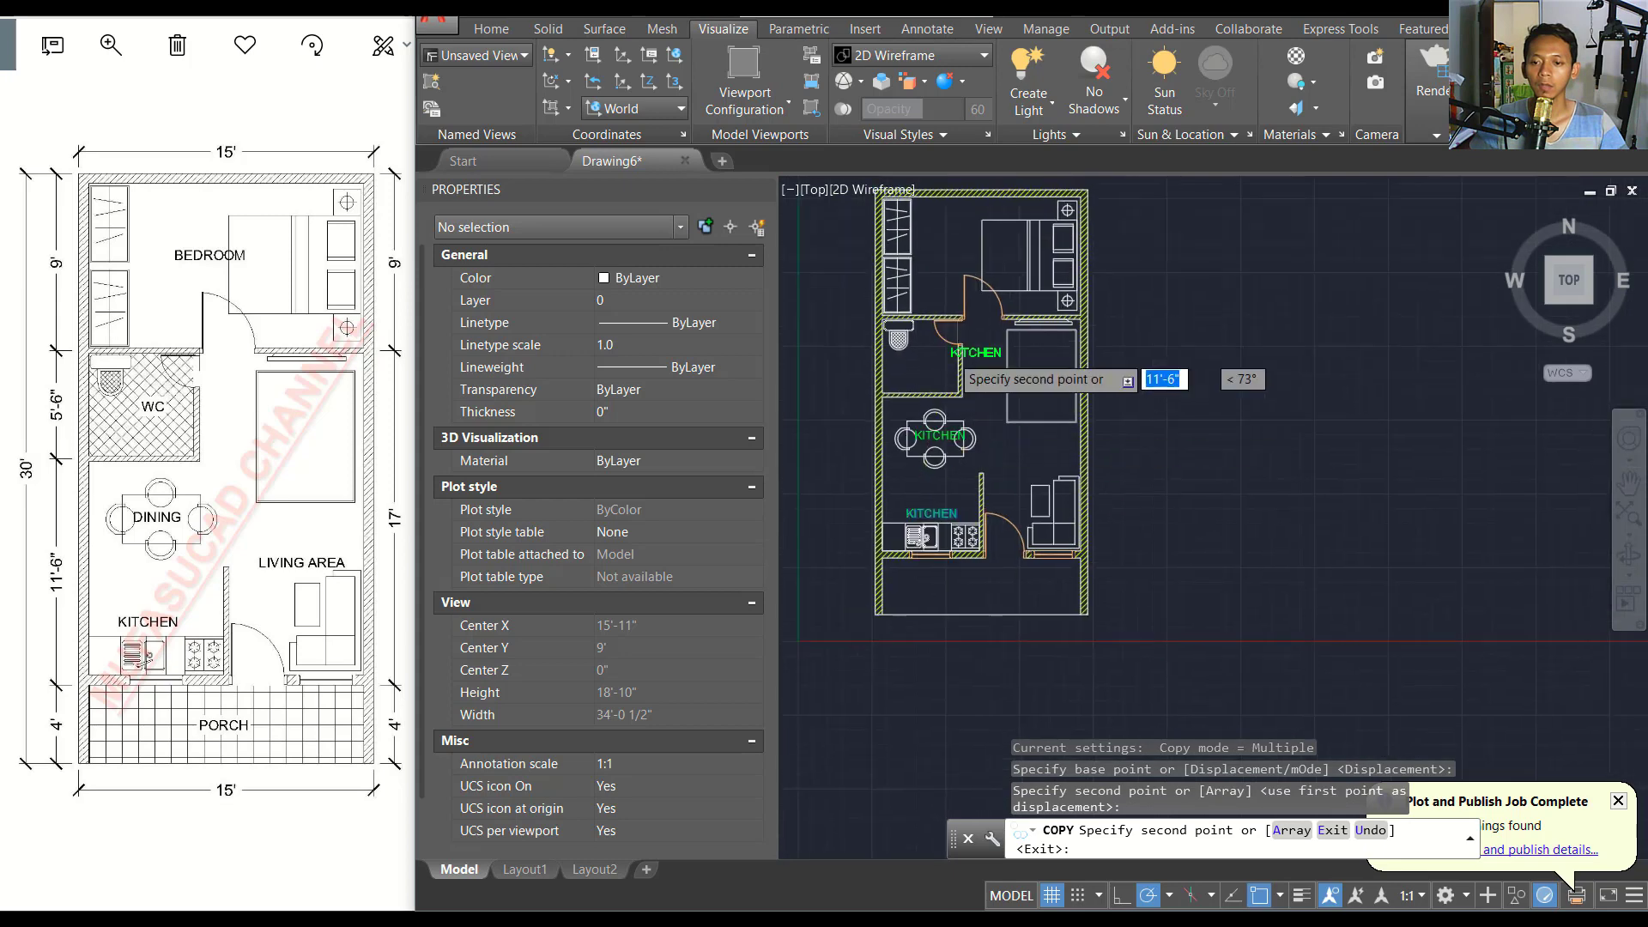
scroll(987, 356, "up", 3)
left_click(996, 361)
Place further KITCHEN label copies in the bedroom and living area.
middle_click_drag(997, 362, 1009, 443)
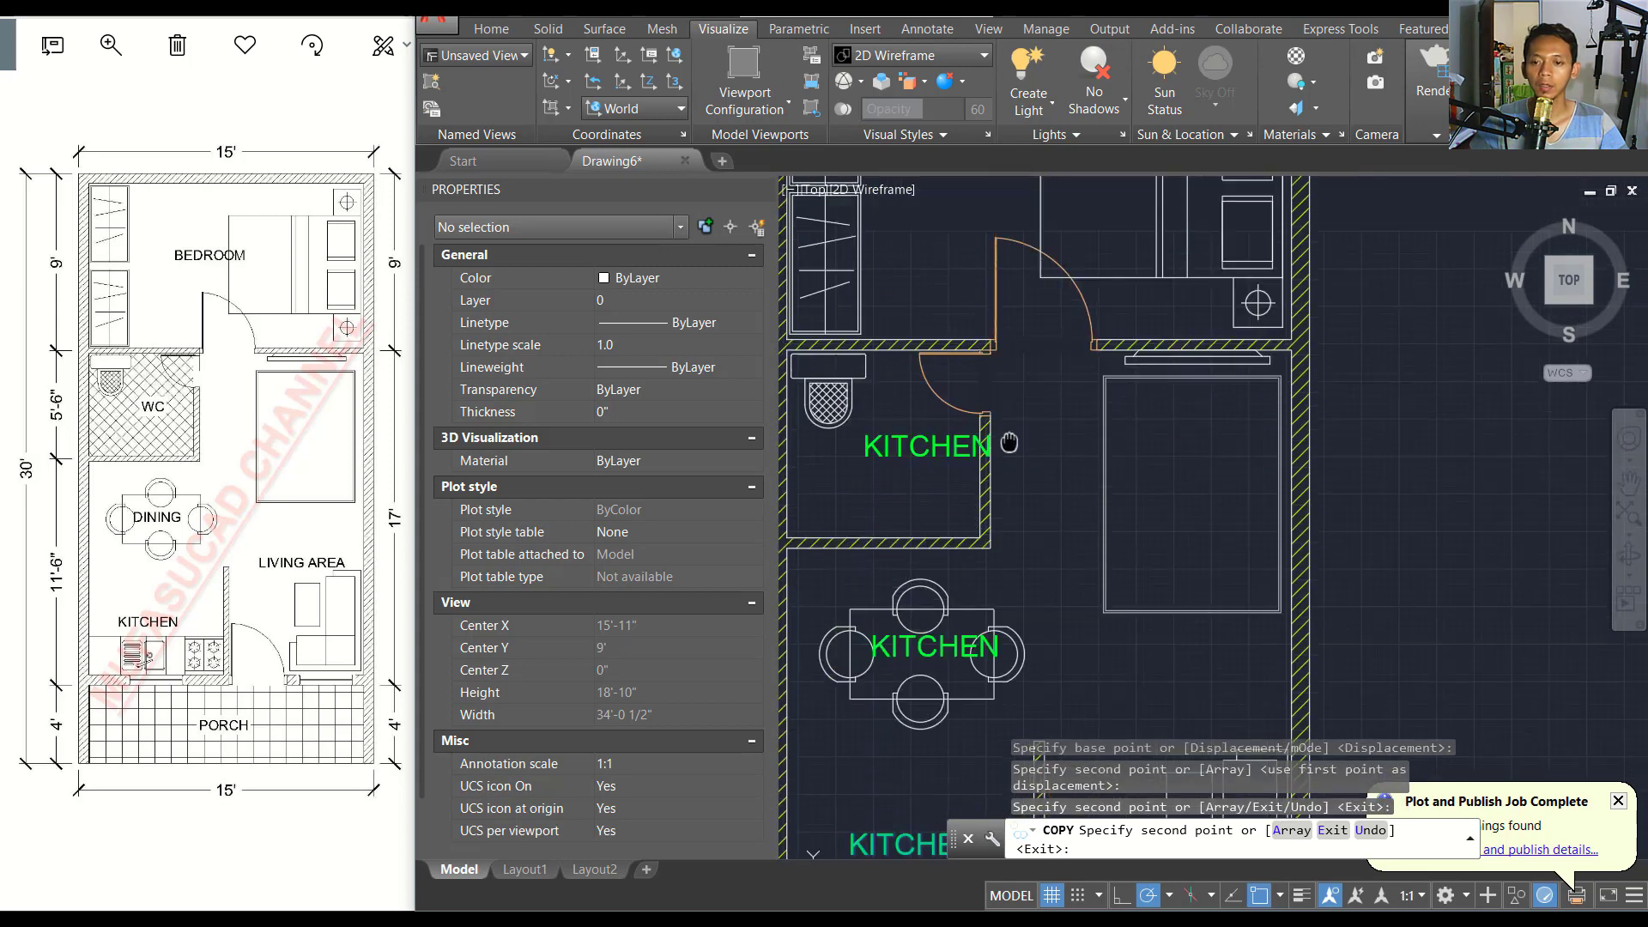
scroll(1010, 442, "down", 2)
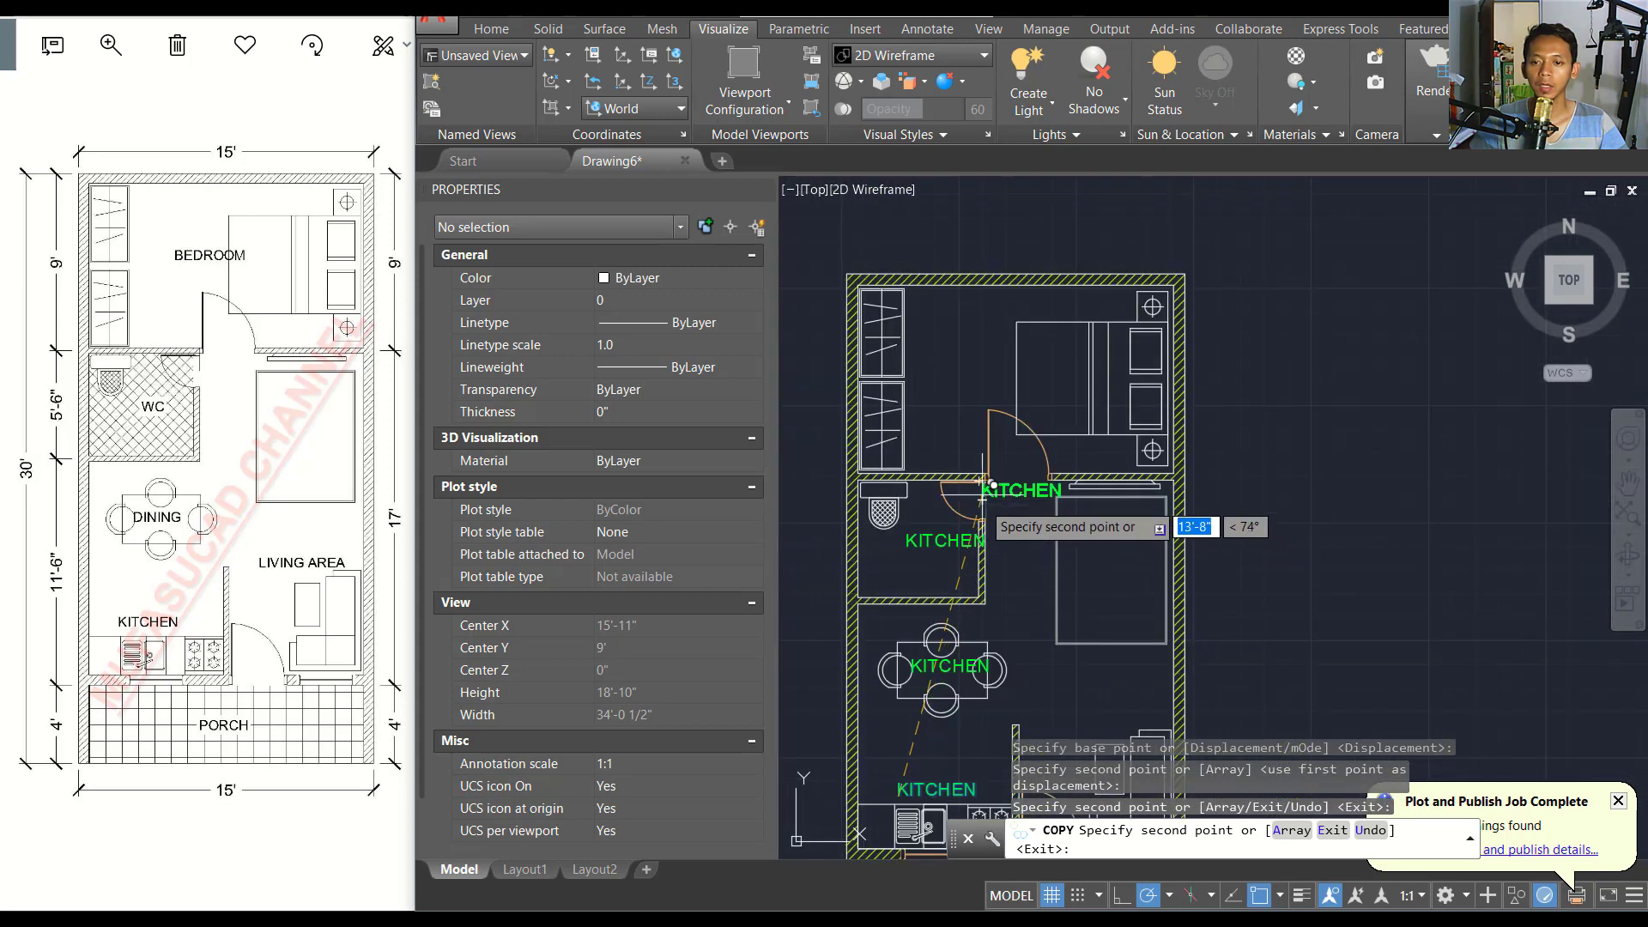
left_click(952, 369)
middle_click_drag(1073, 596, 944, 438)
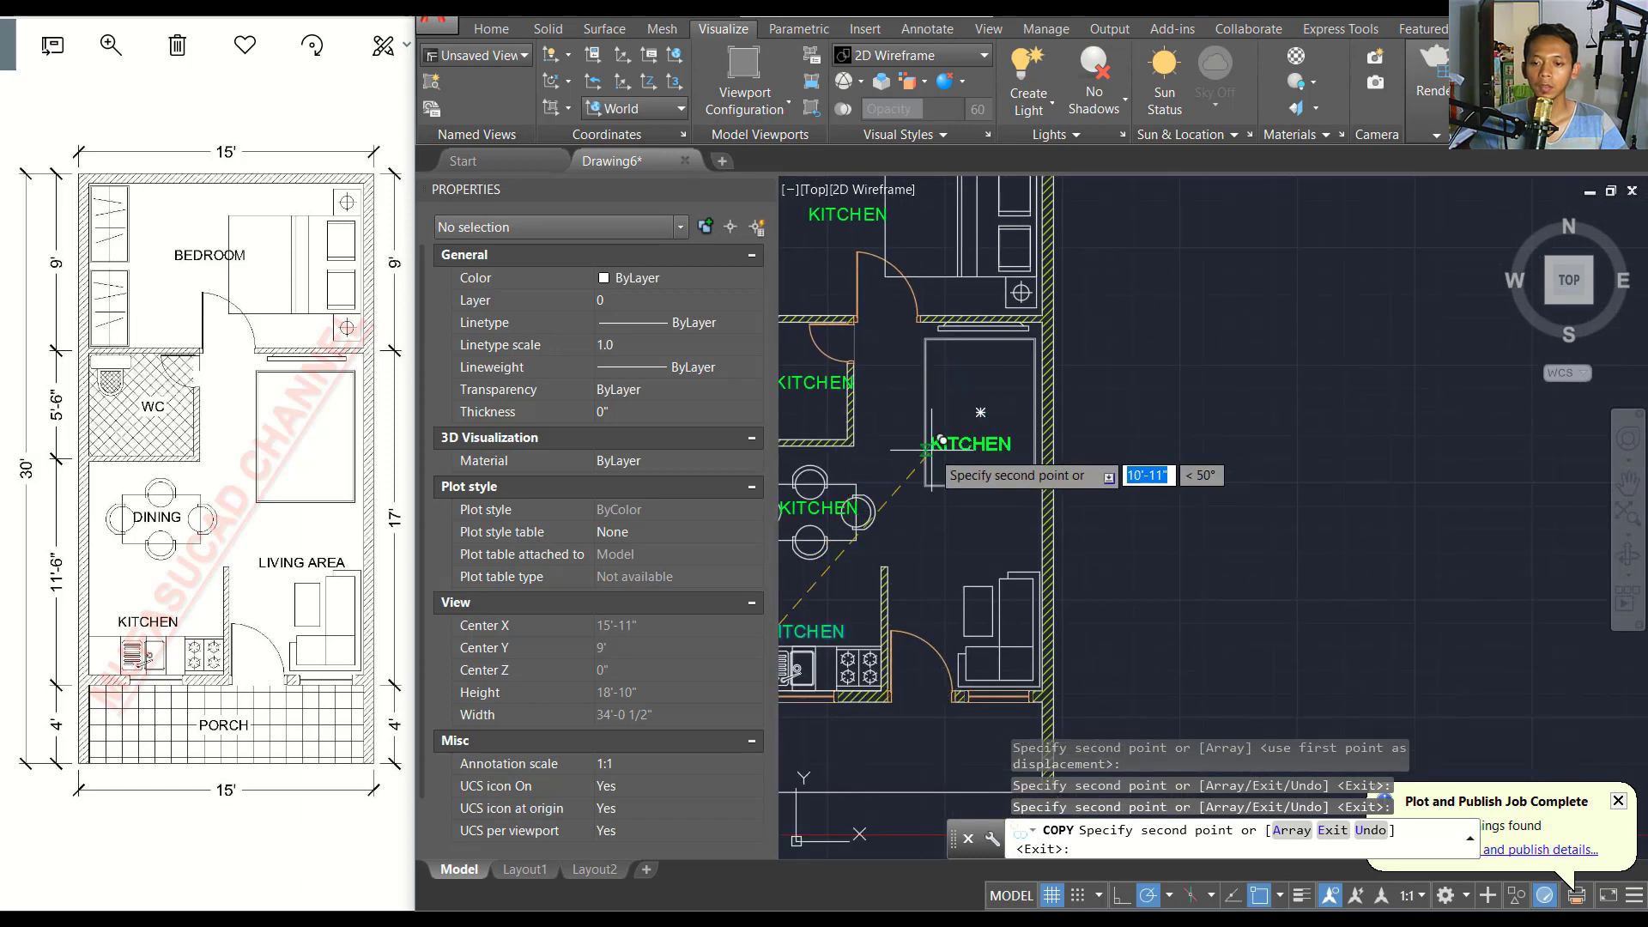
left_click(946, 403)
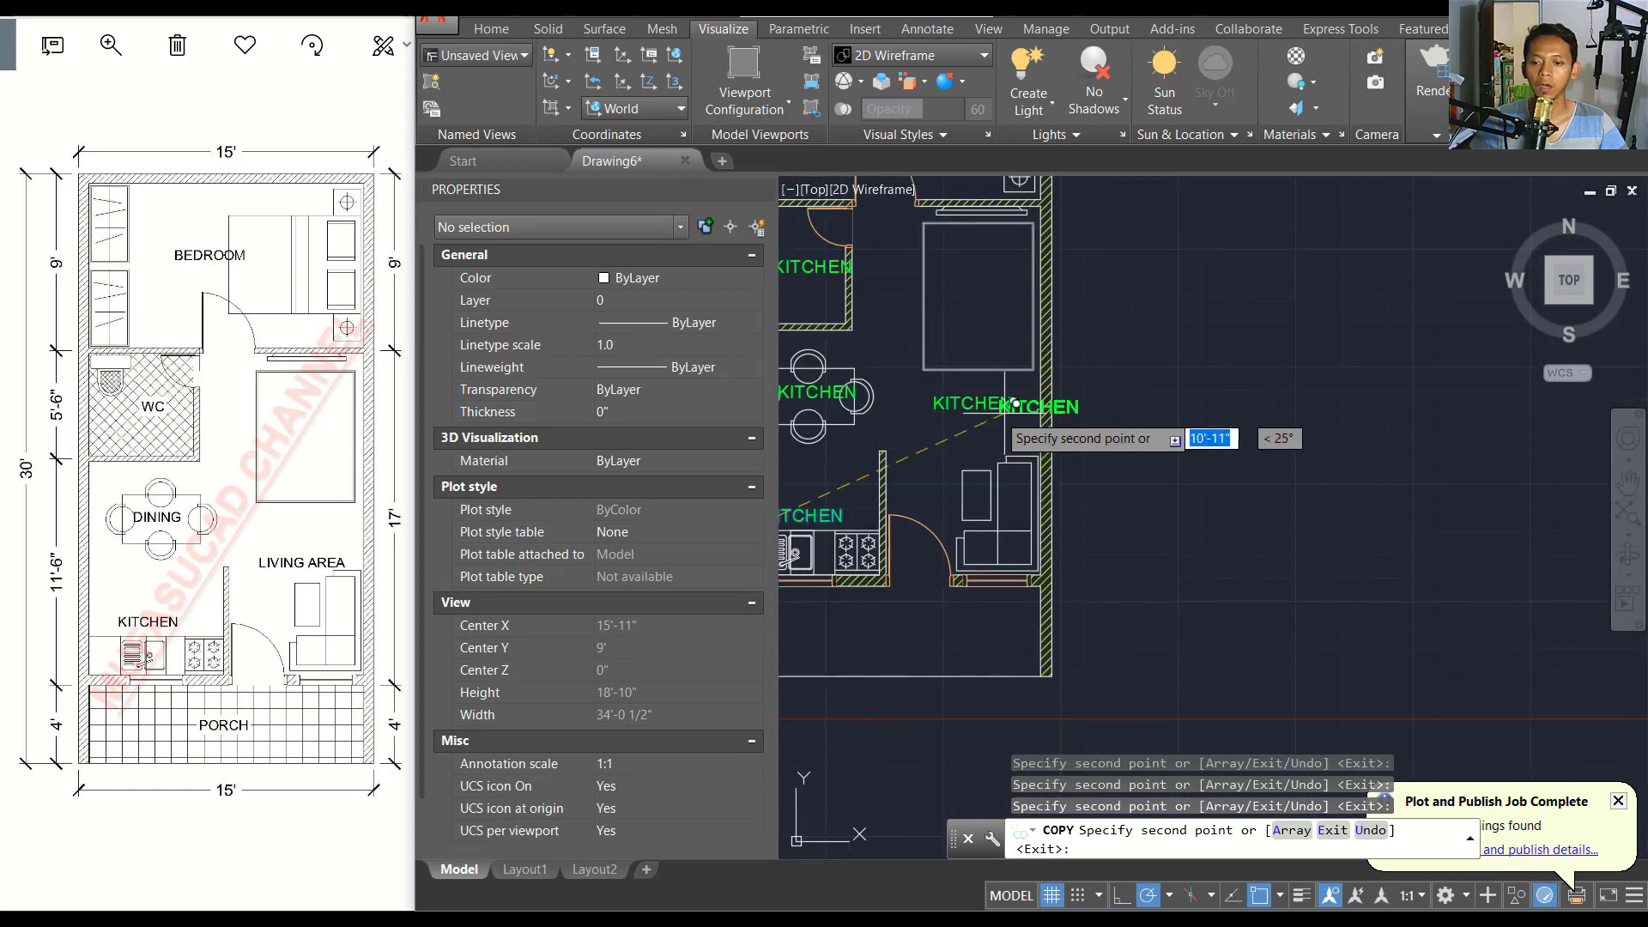
key("Escape")
Copy the living-area label into the porch and hide the Properties palette.
scroll(995, 377, "down", 3)
scroll(981, 364, "up", 2)
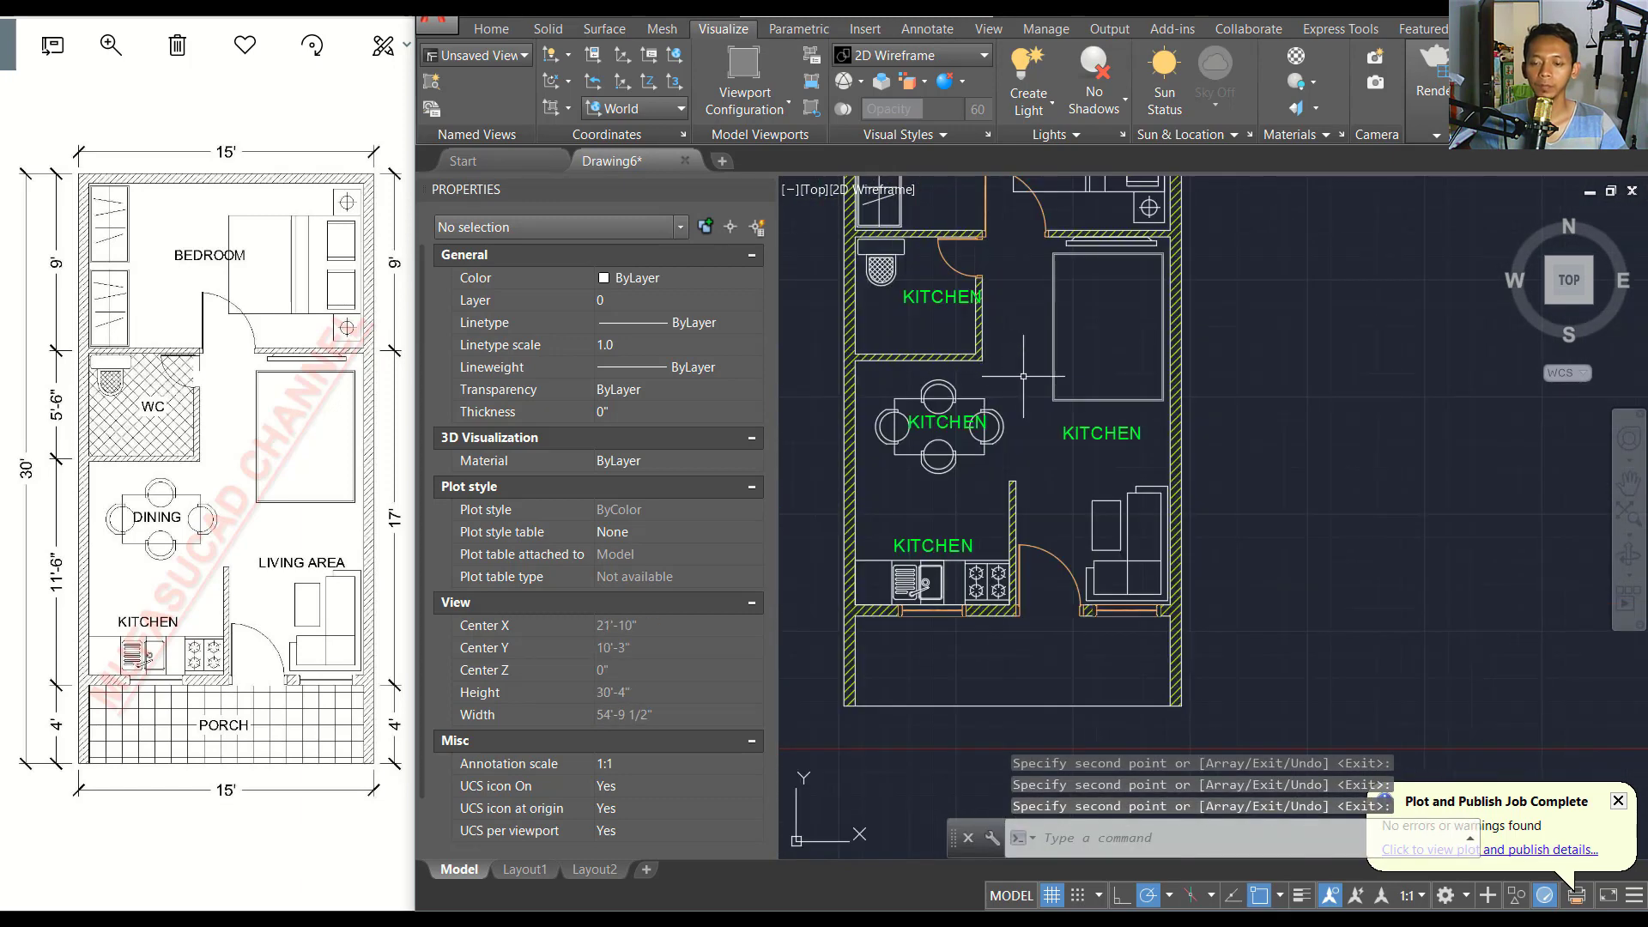
type("C")
key("Return")
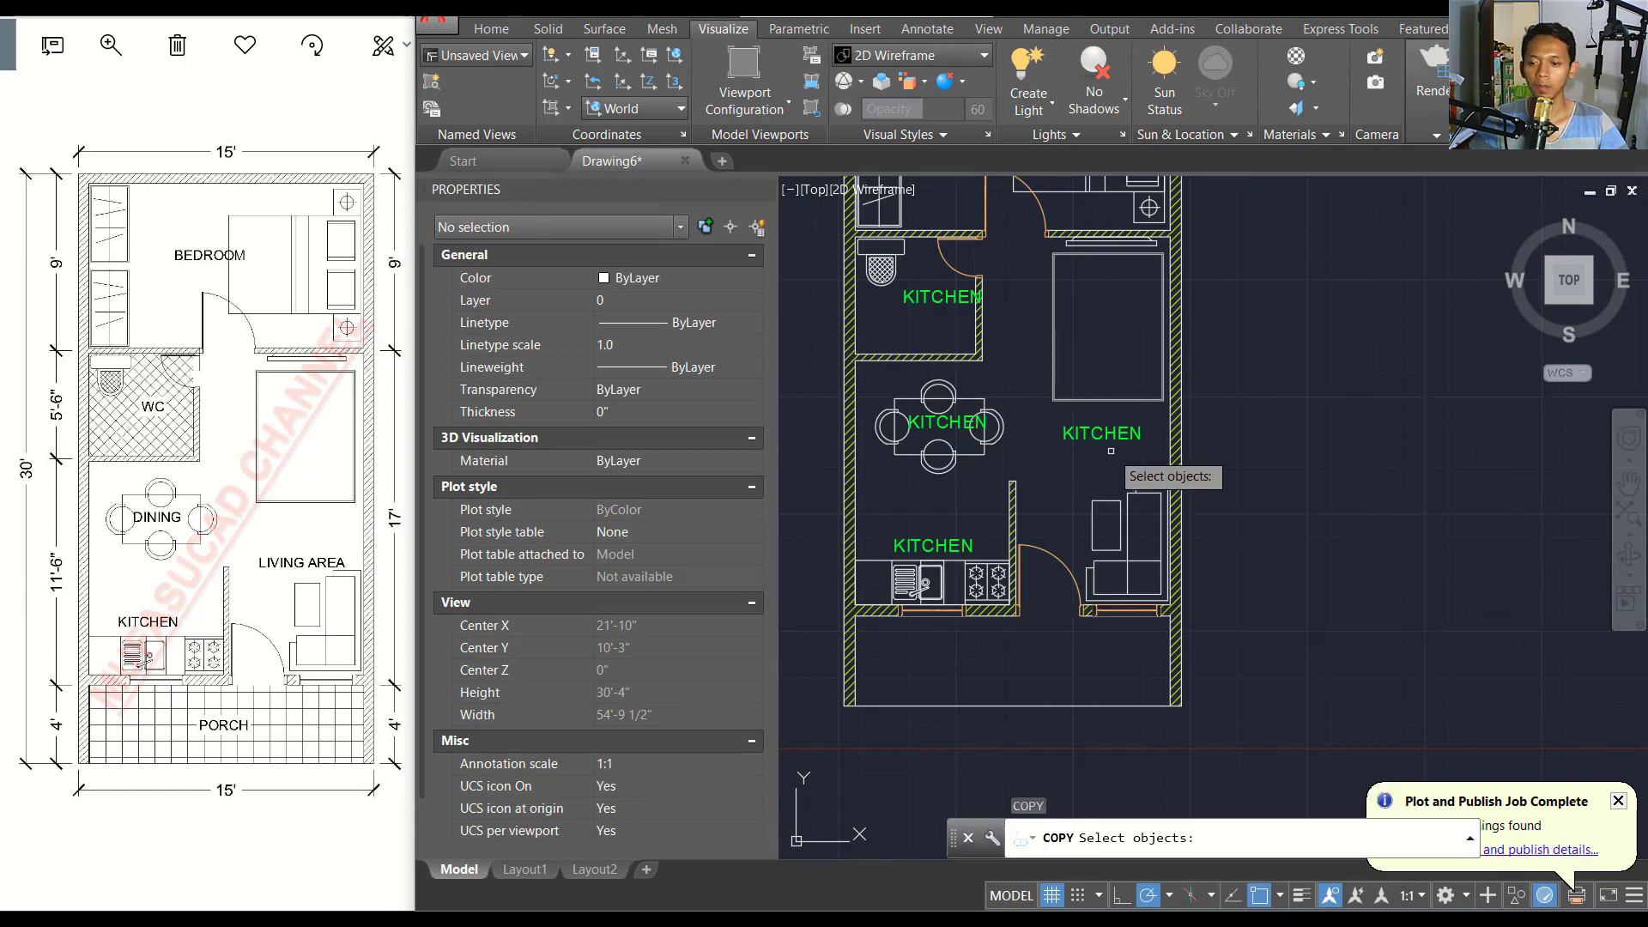
left_click(1101, 436)
key("Return")
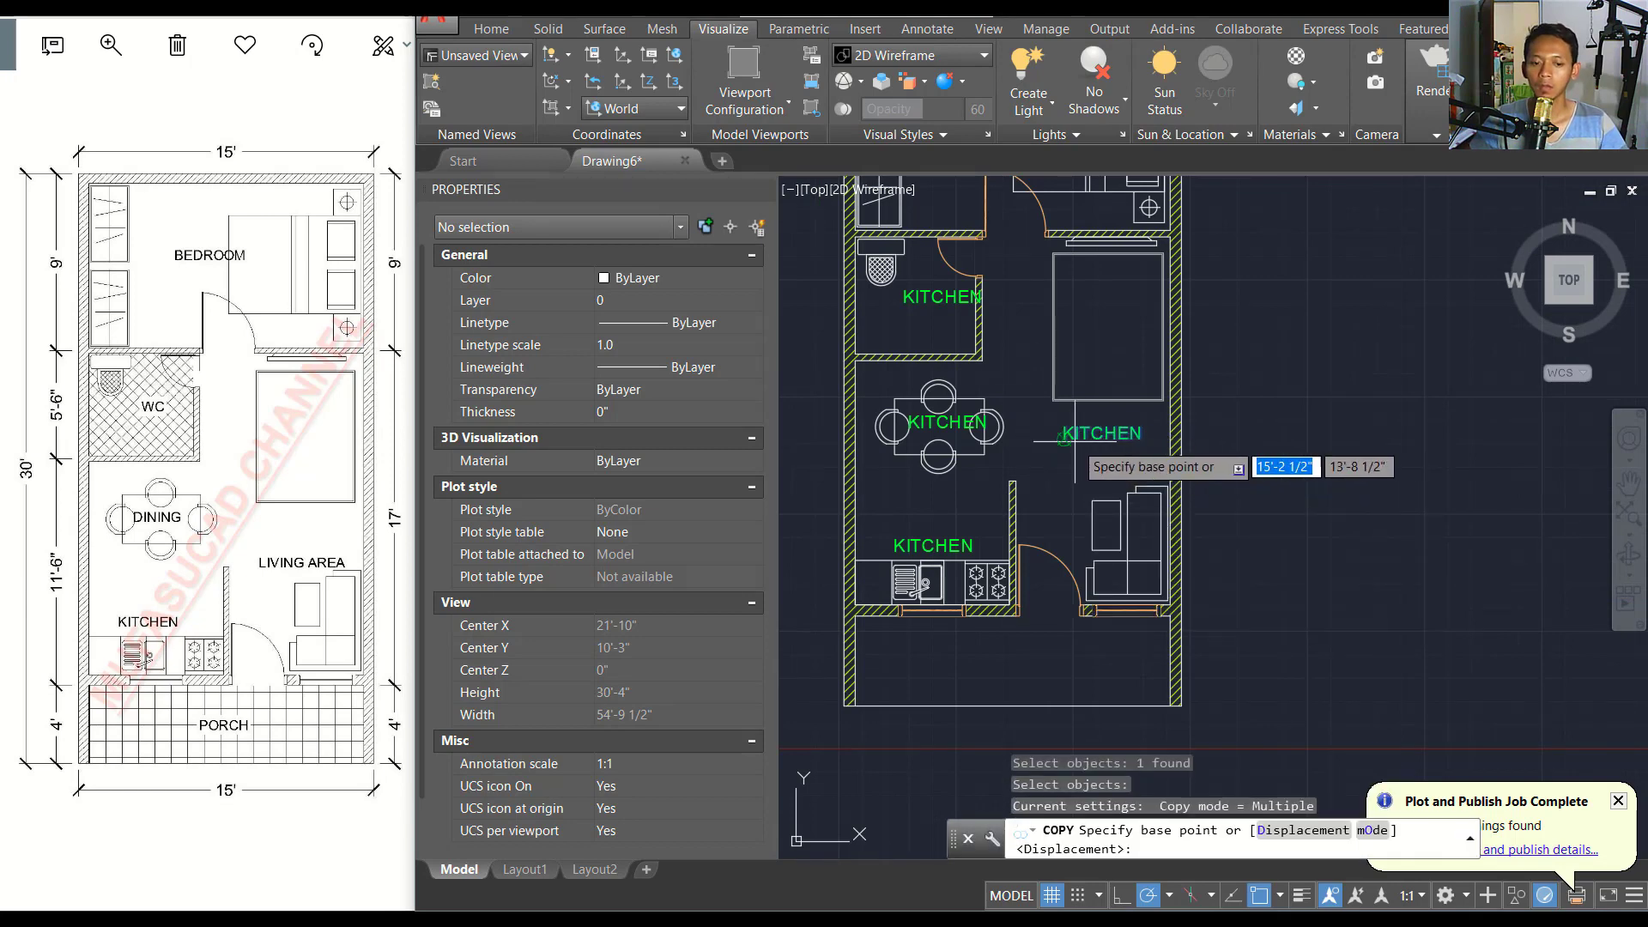
left_click(1063, 438)
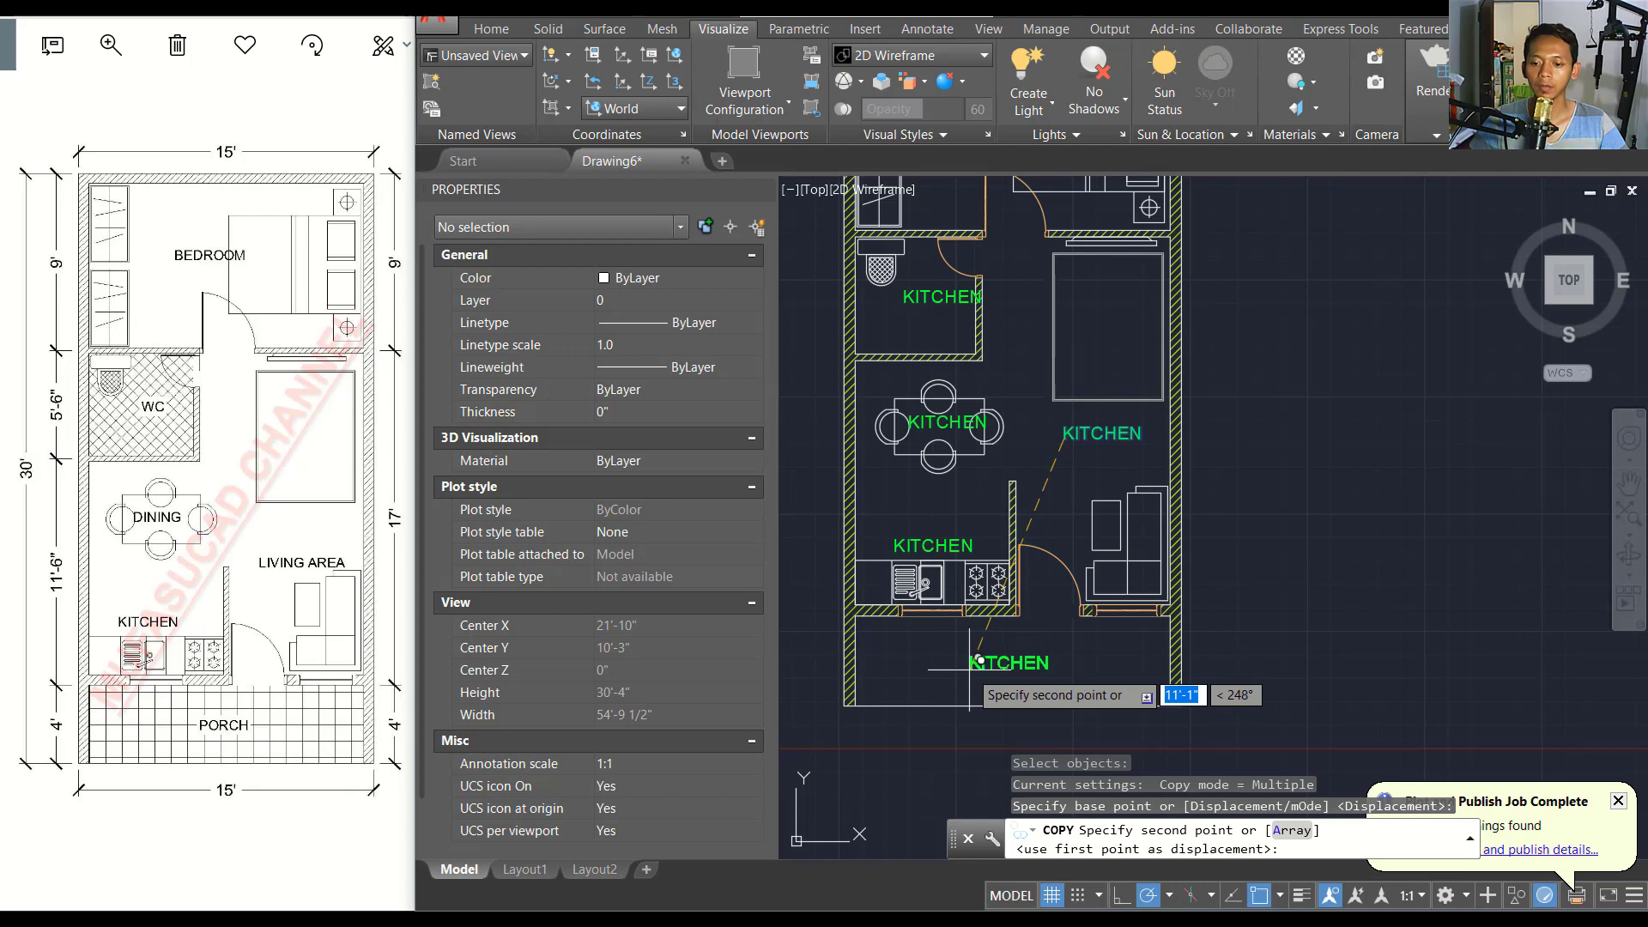
left_click(976, 659)
key("Return")
scroll(1185, 455, "down", 2)
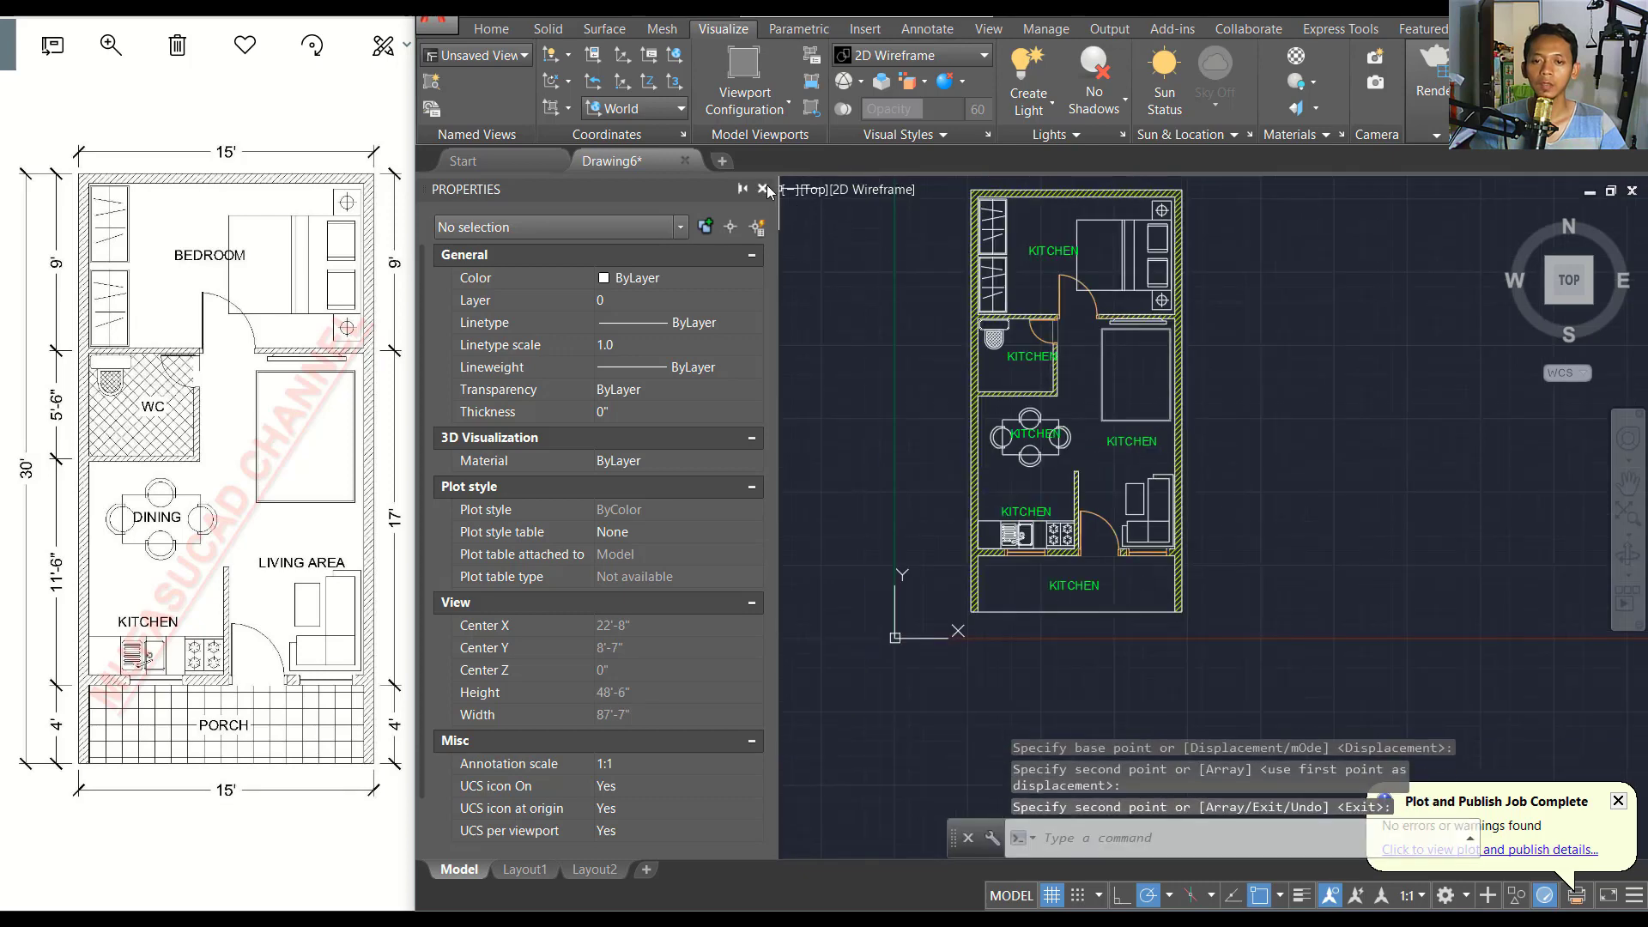
left_click(763, 191)
scroll(868, 599, "up", 2)
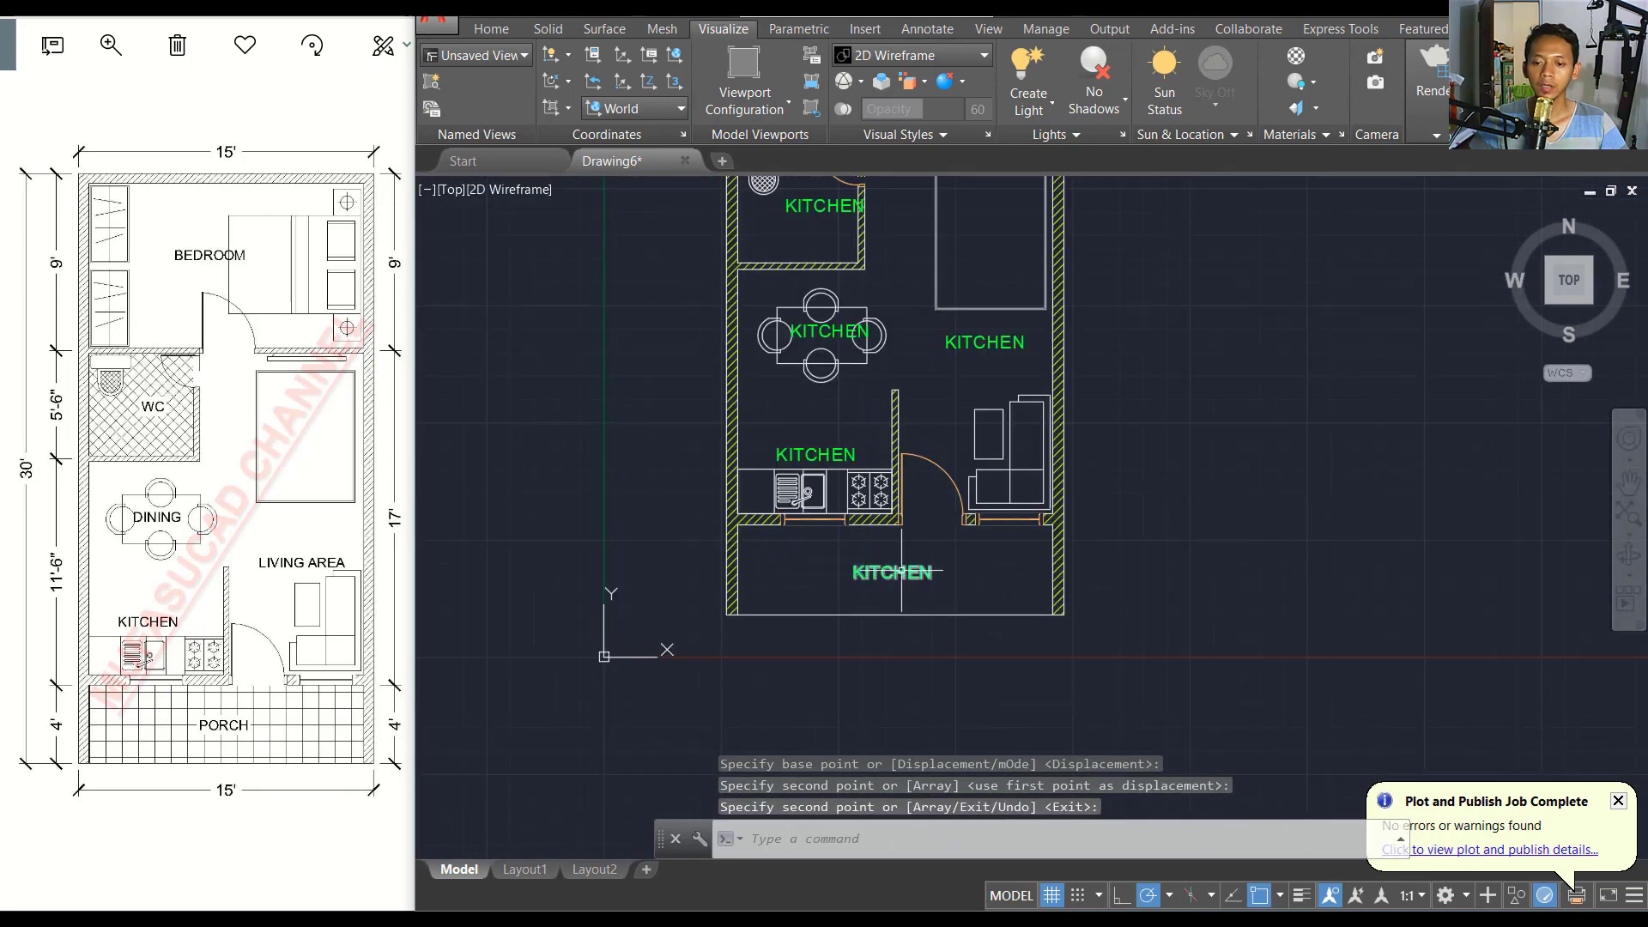
Retype the porch label as PORCH and finish the DINING label.
double_click(930, 568)
left_click_drag(939, 571, 836, 573)
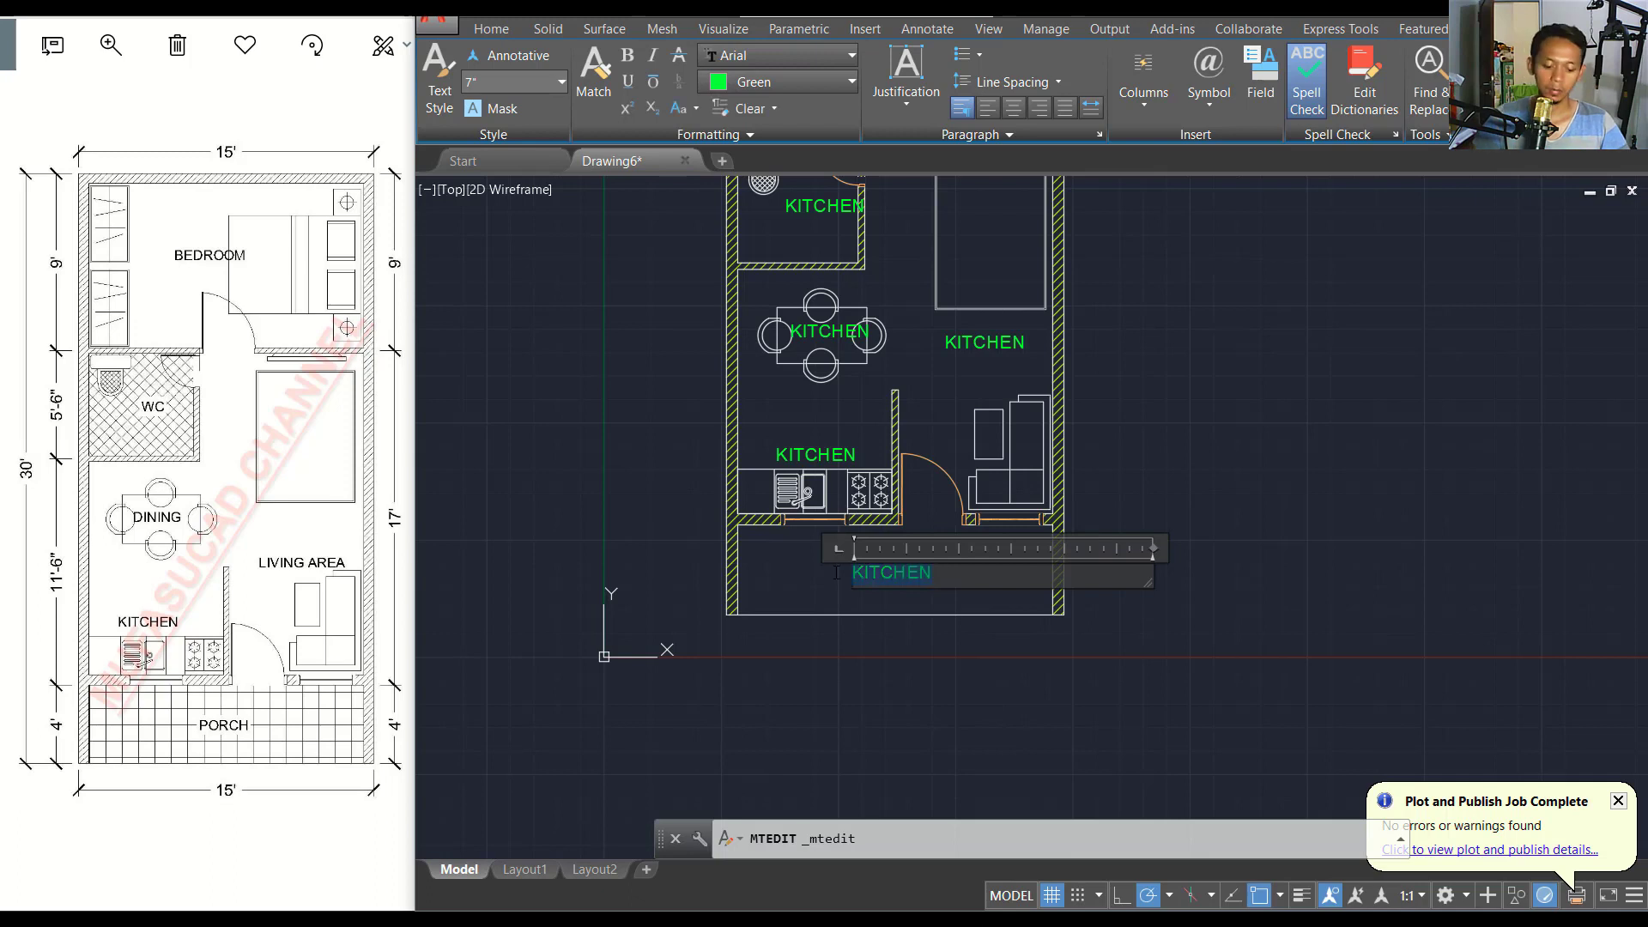
type("P")
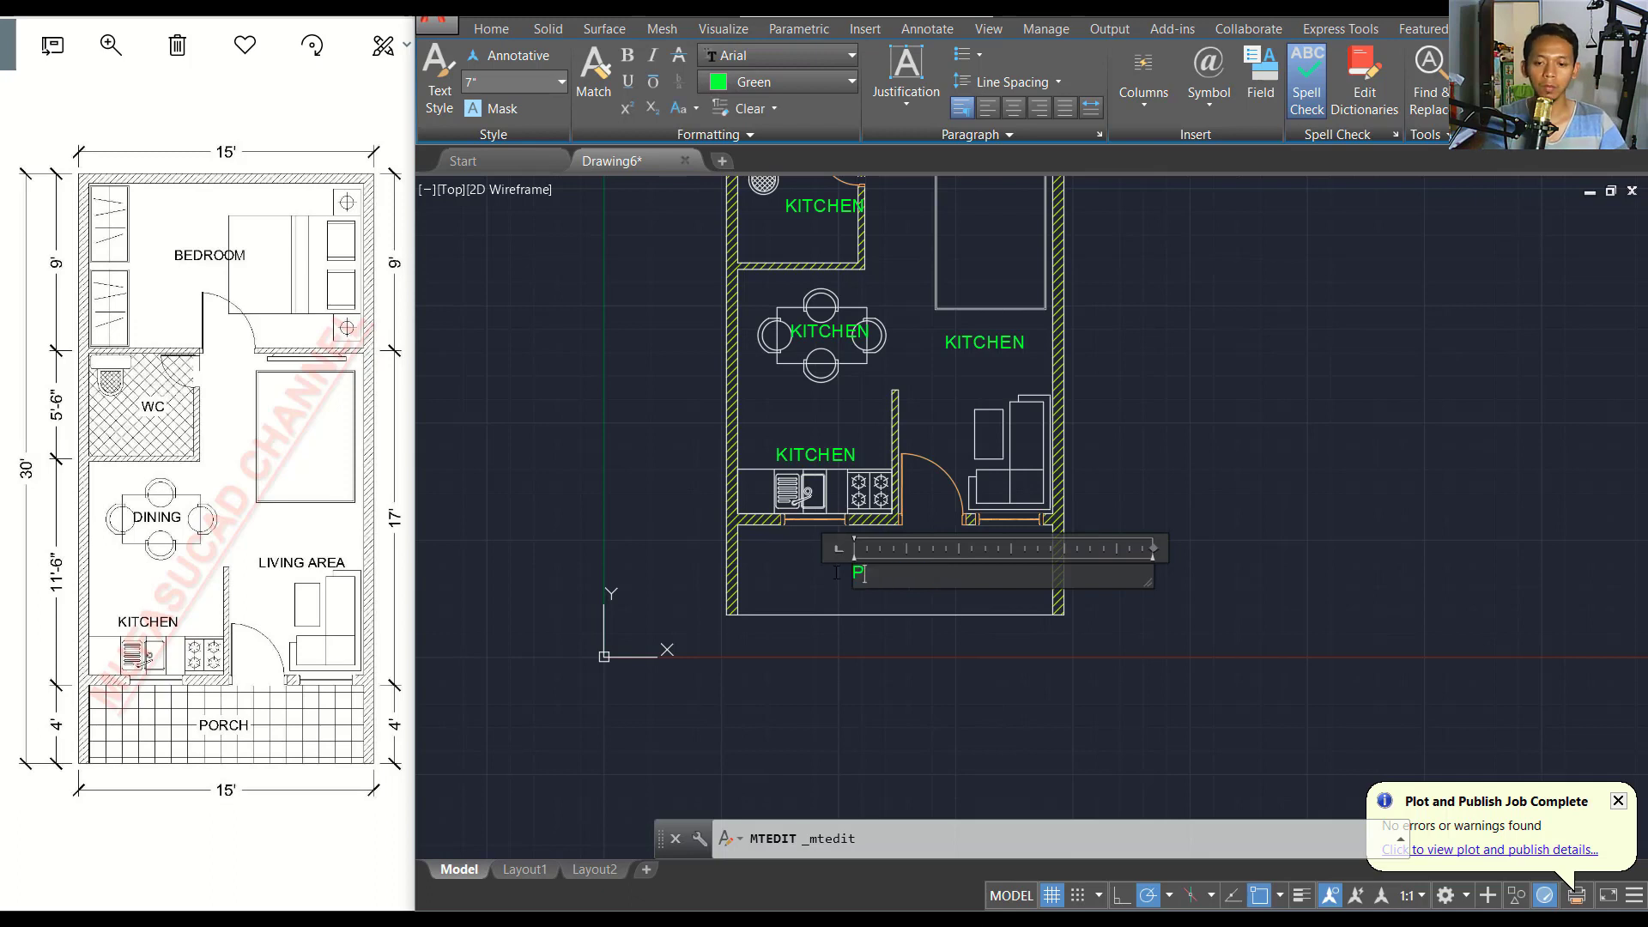
type("ORCH")
left_click(836, 572)
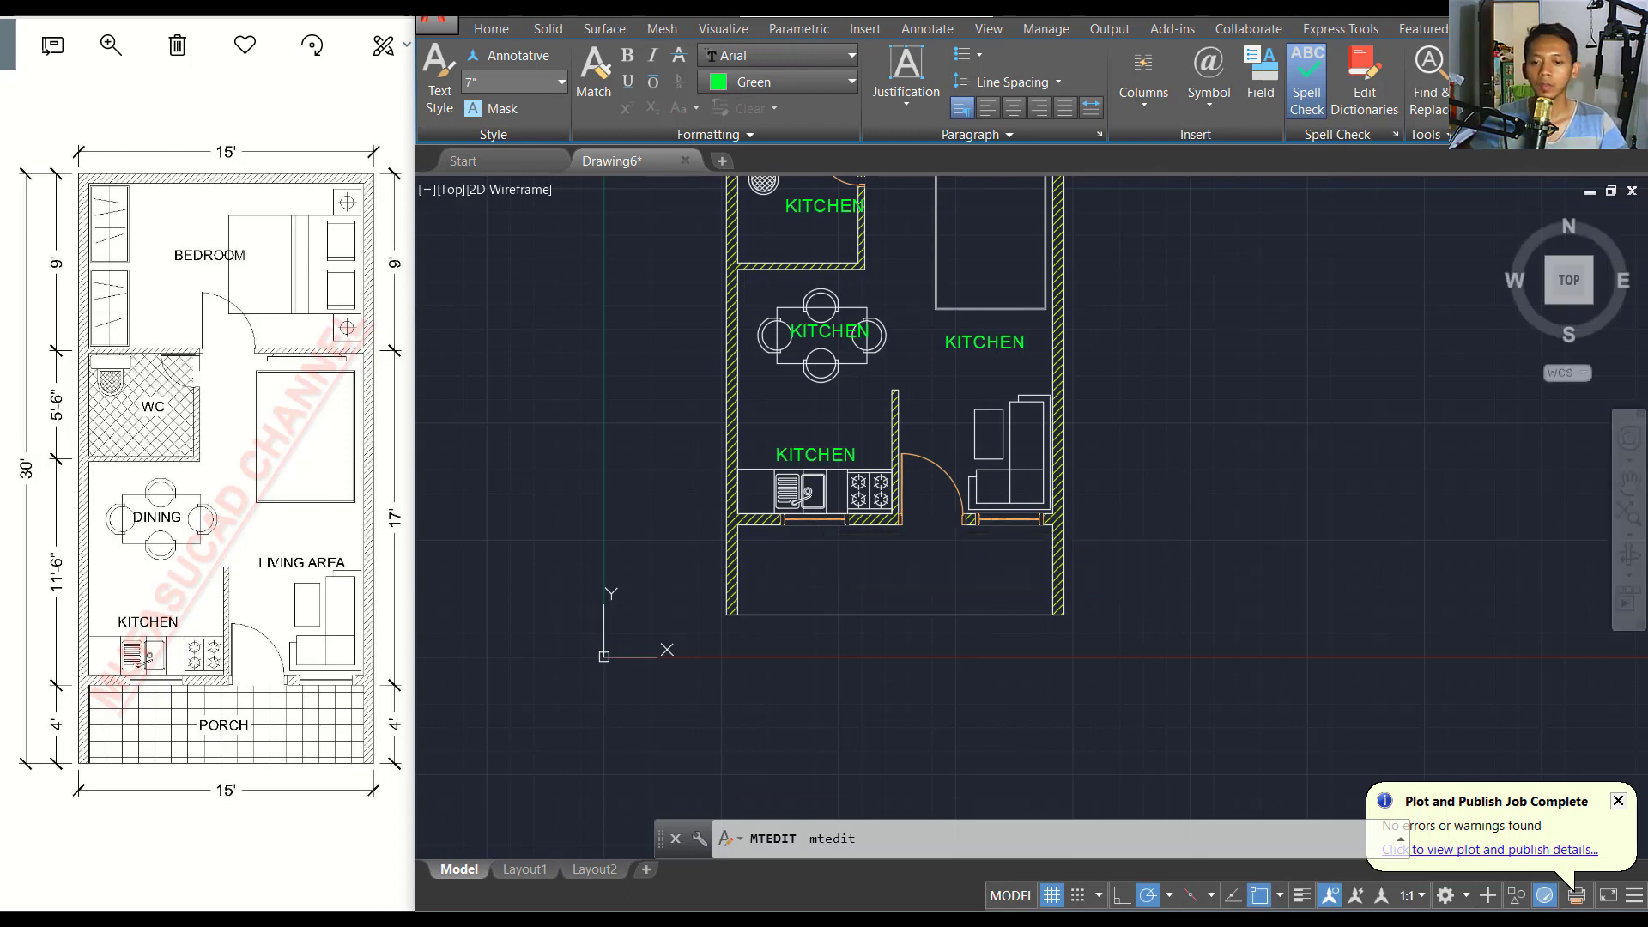
left_click(820, 339)
type("DINING")
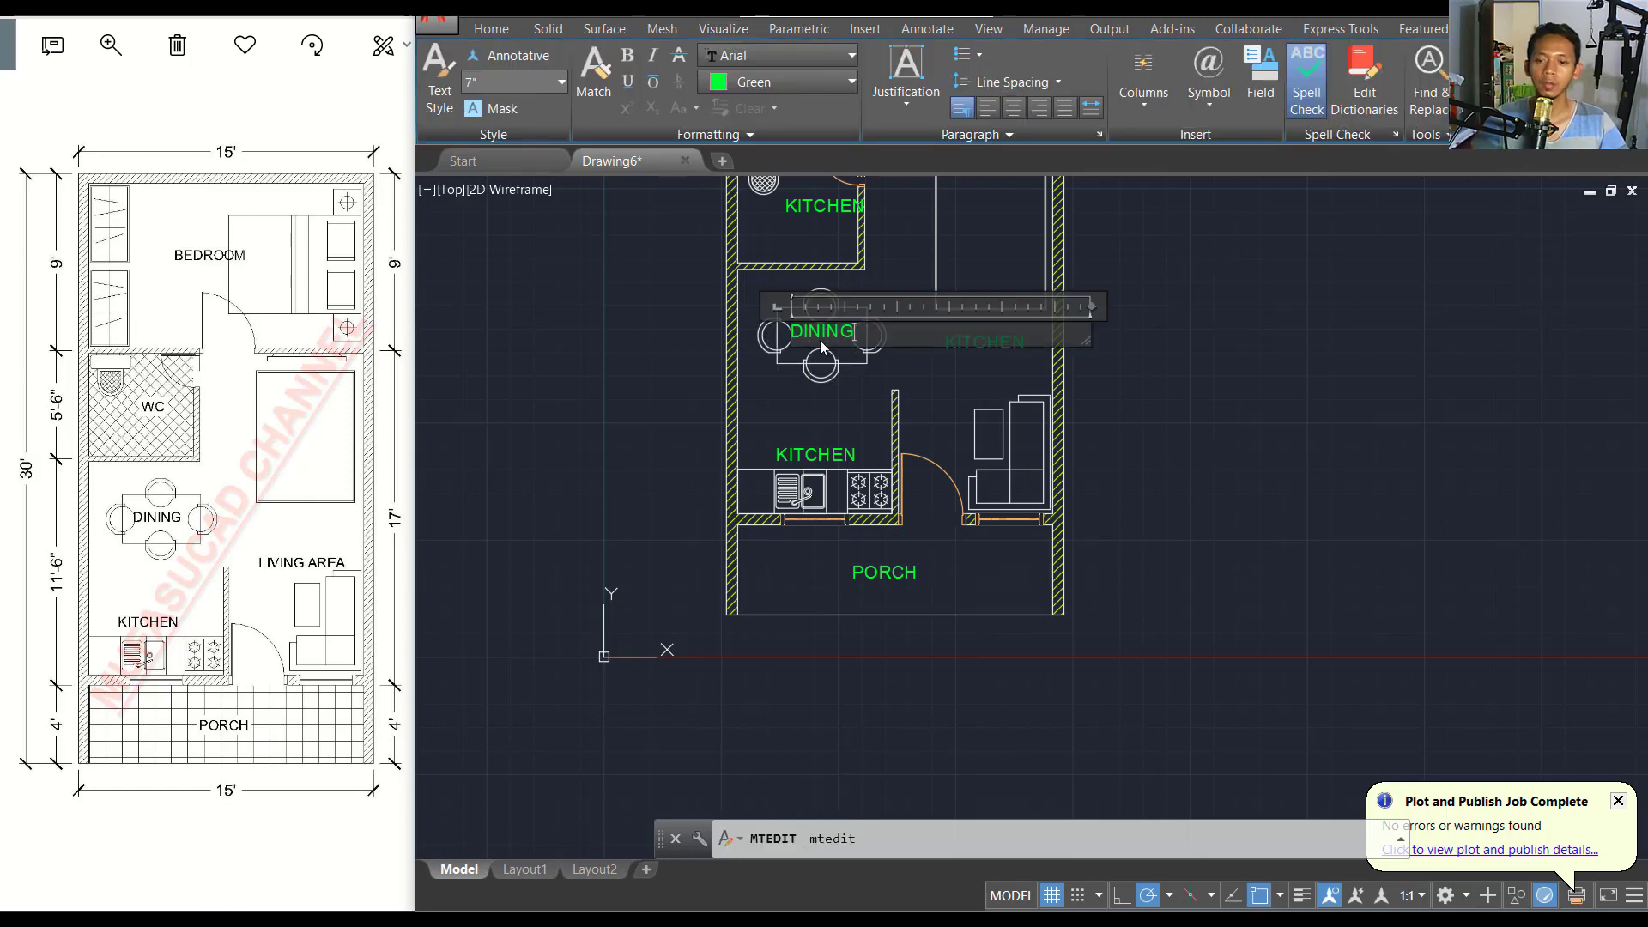
left_click(1296, 446)
Rename the right-hand label to LIVING AREA and shift it slightly left.
double_click(997, 345)
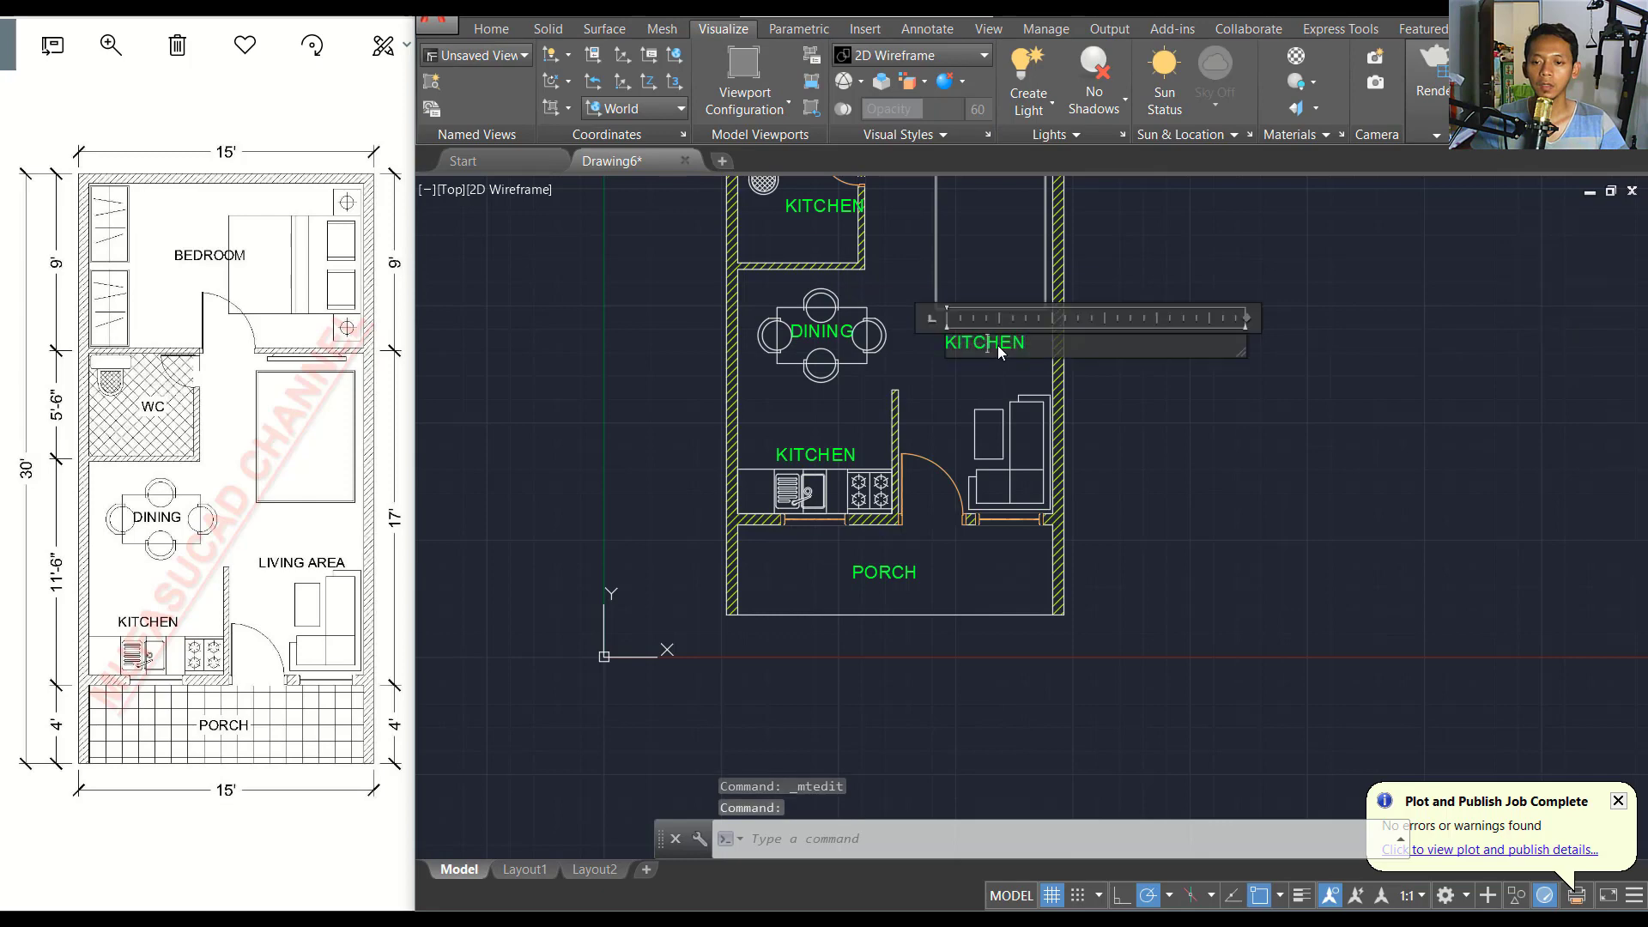
double_click(998, 345)
type("IVING")
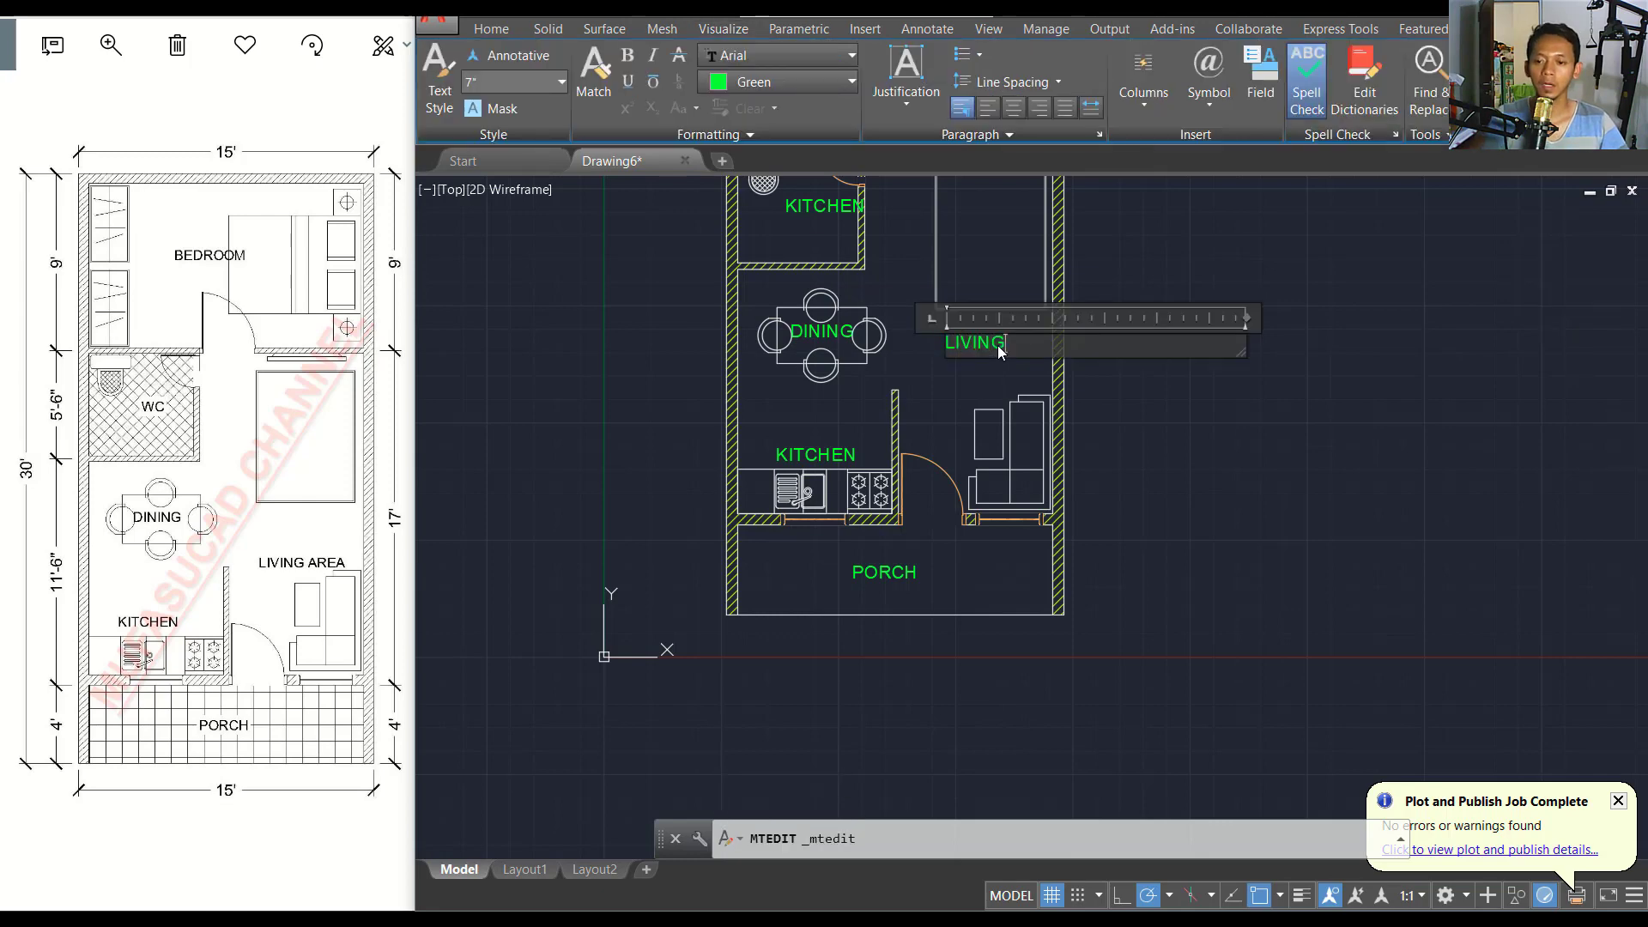
type(" AREA")
left_click(1279, 467)
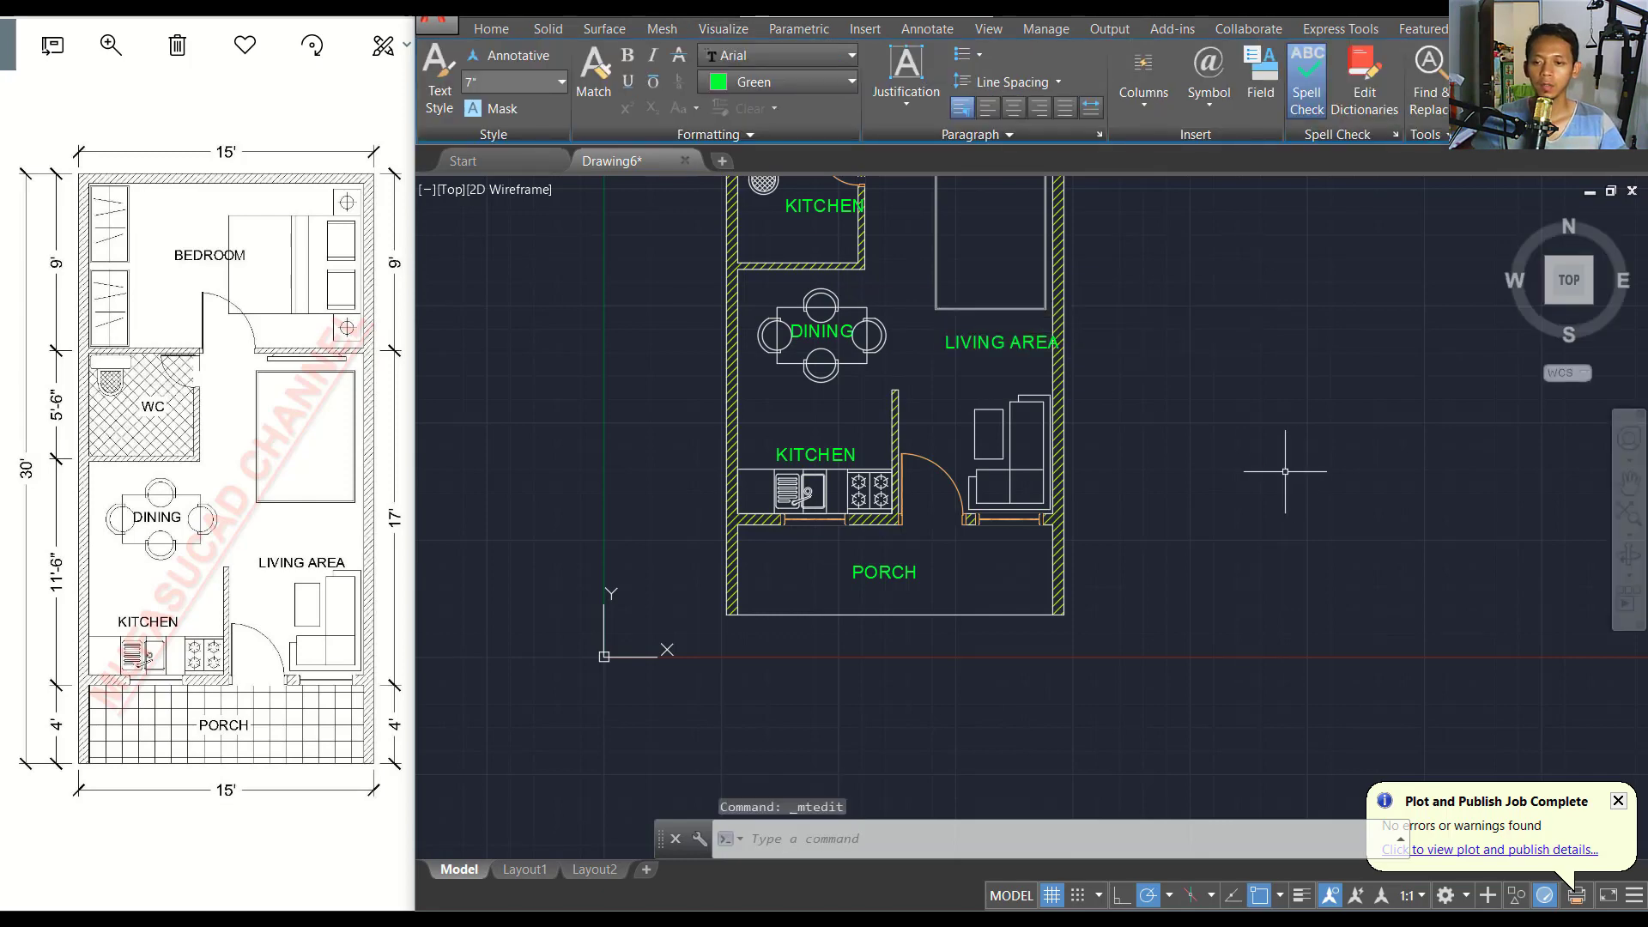
type("m")
key("Return")
left_click(1021, 343)
key("Return")
left_click(1274, 373)
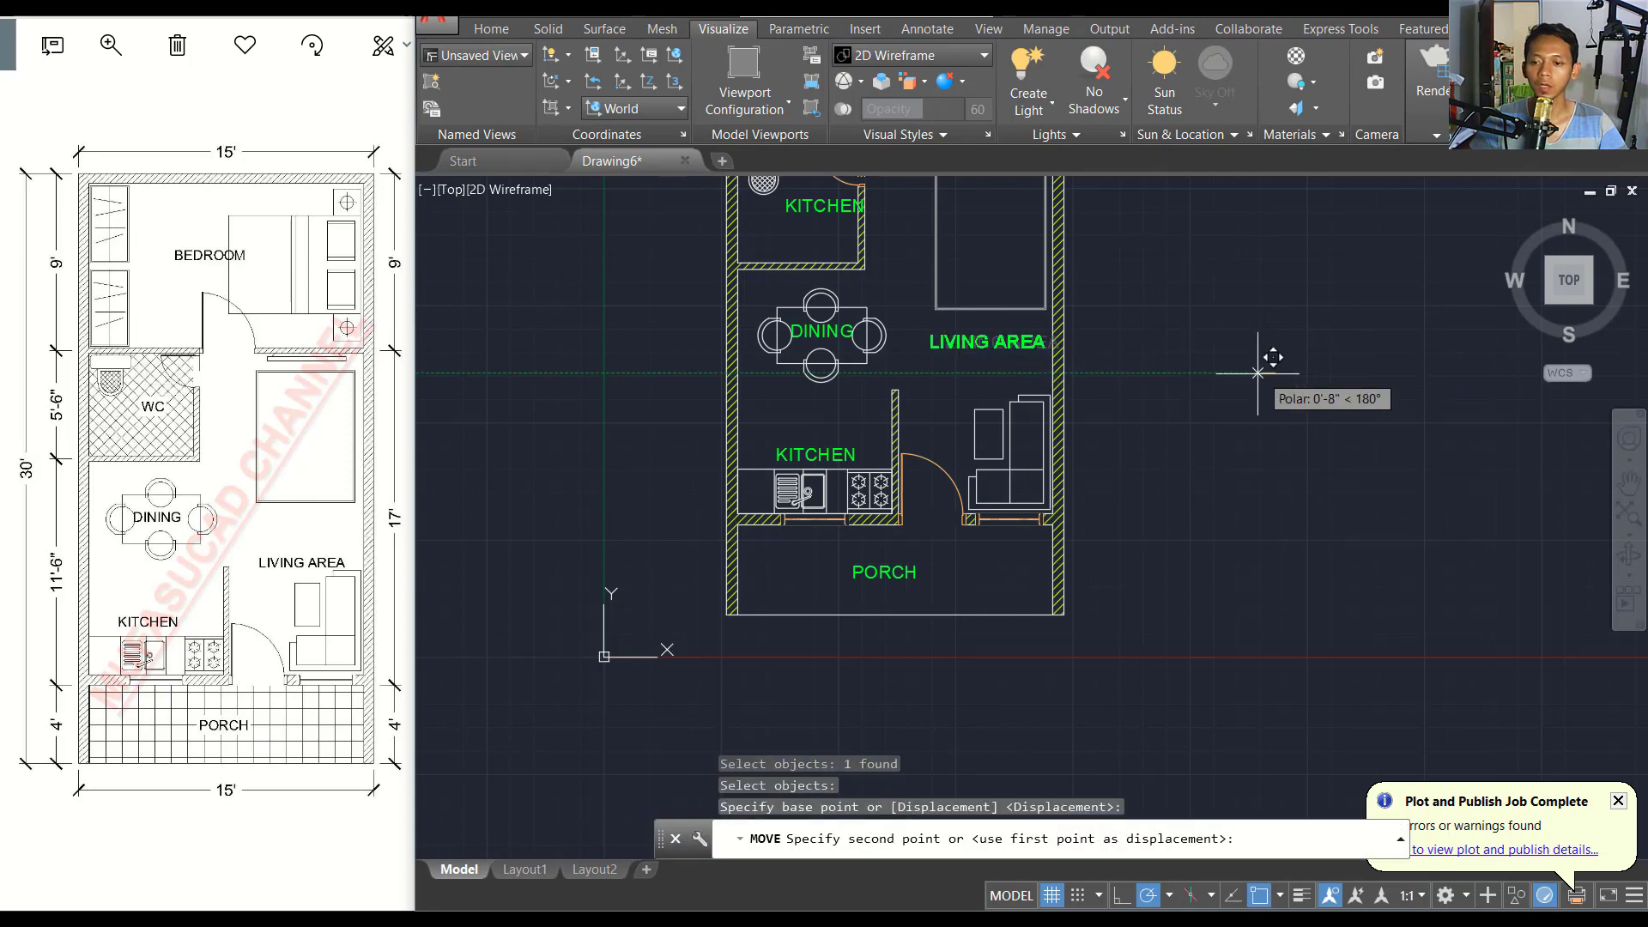
Relabel the remaining copies as WC and BEDROOM.
middle_click_drag(1254, 374, 1239, 593)
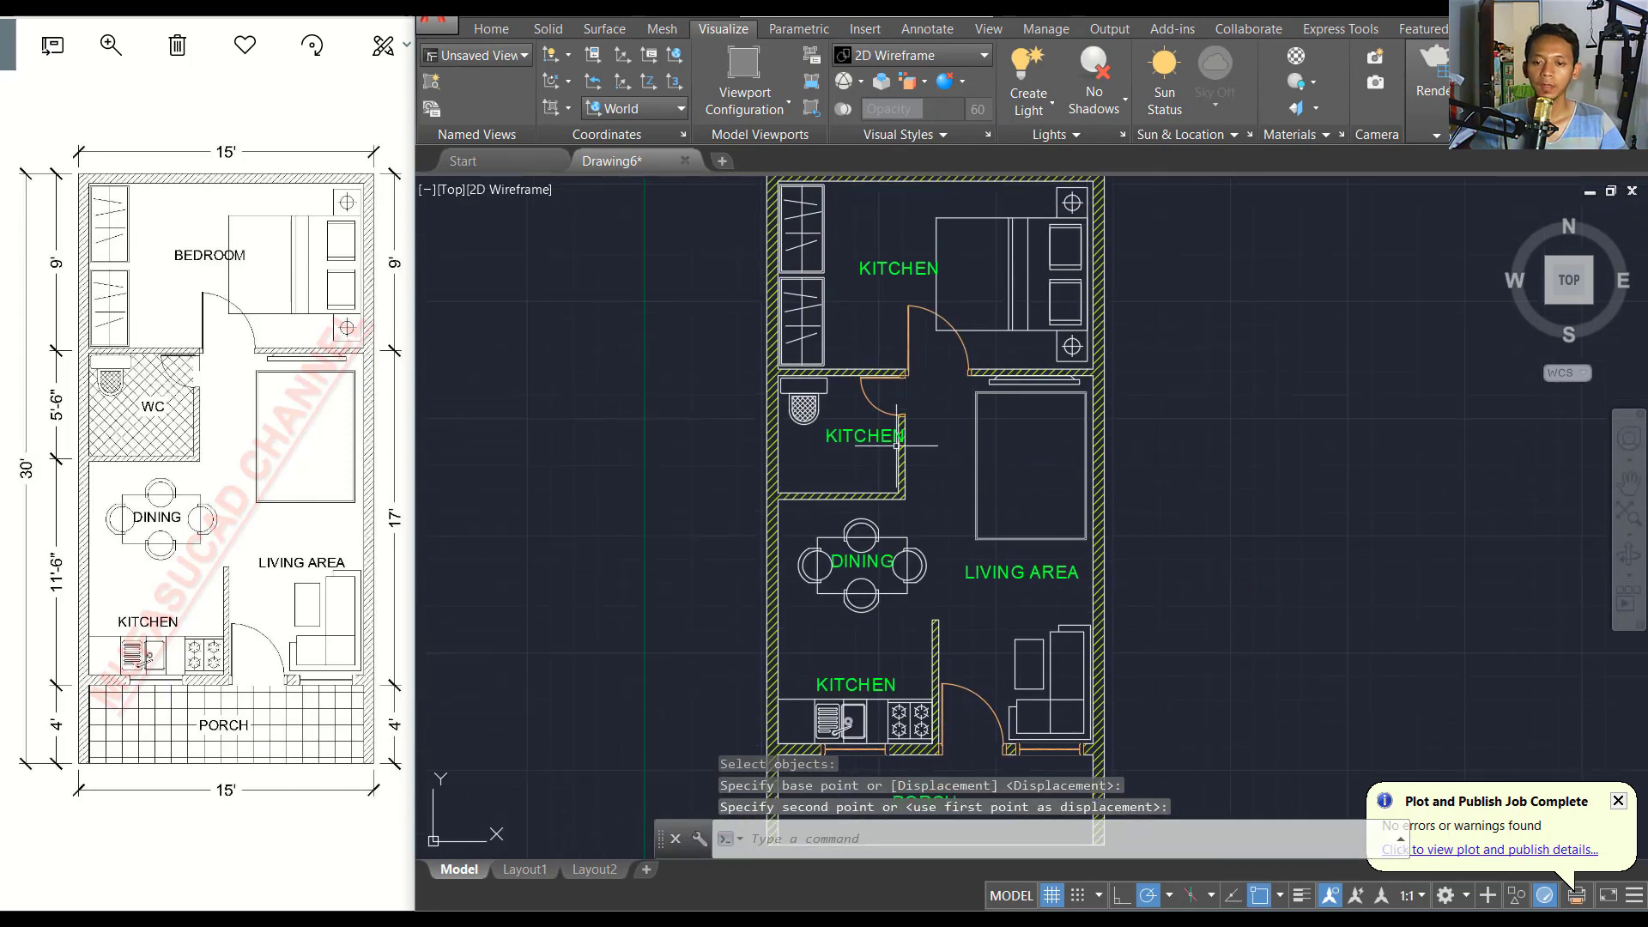
double_click(853, 439)
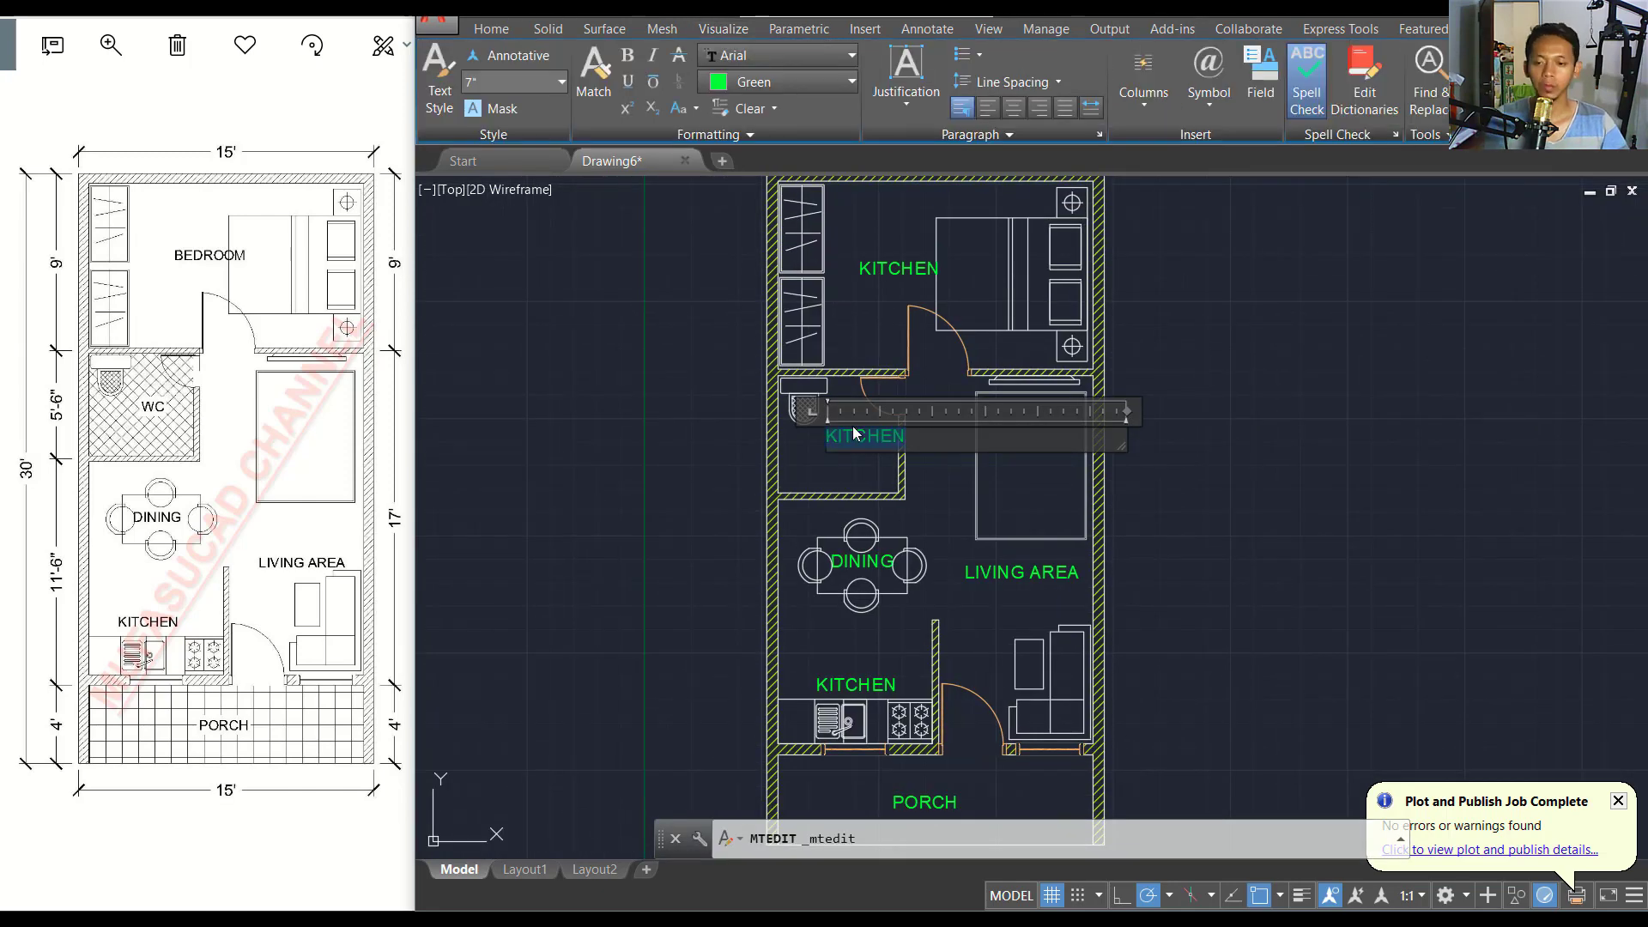
type("WC")
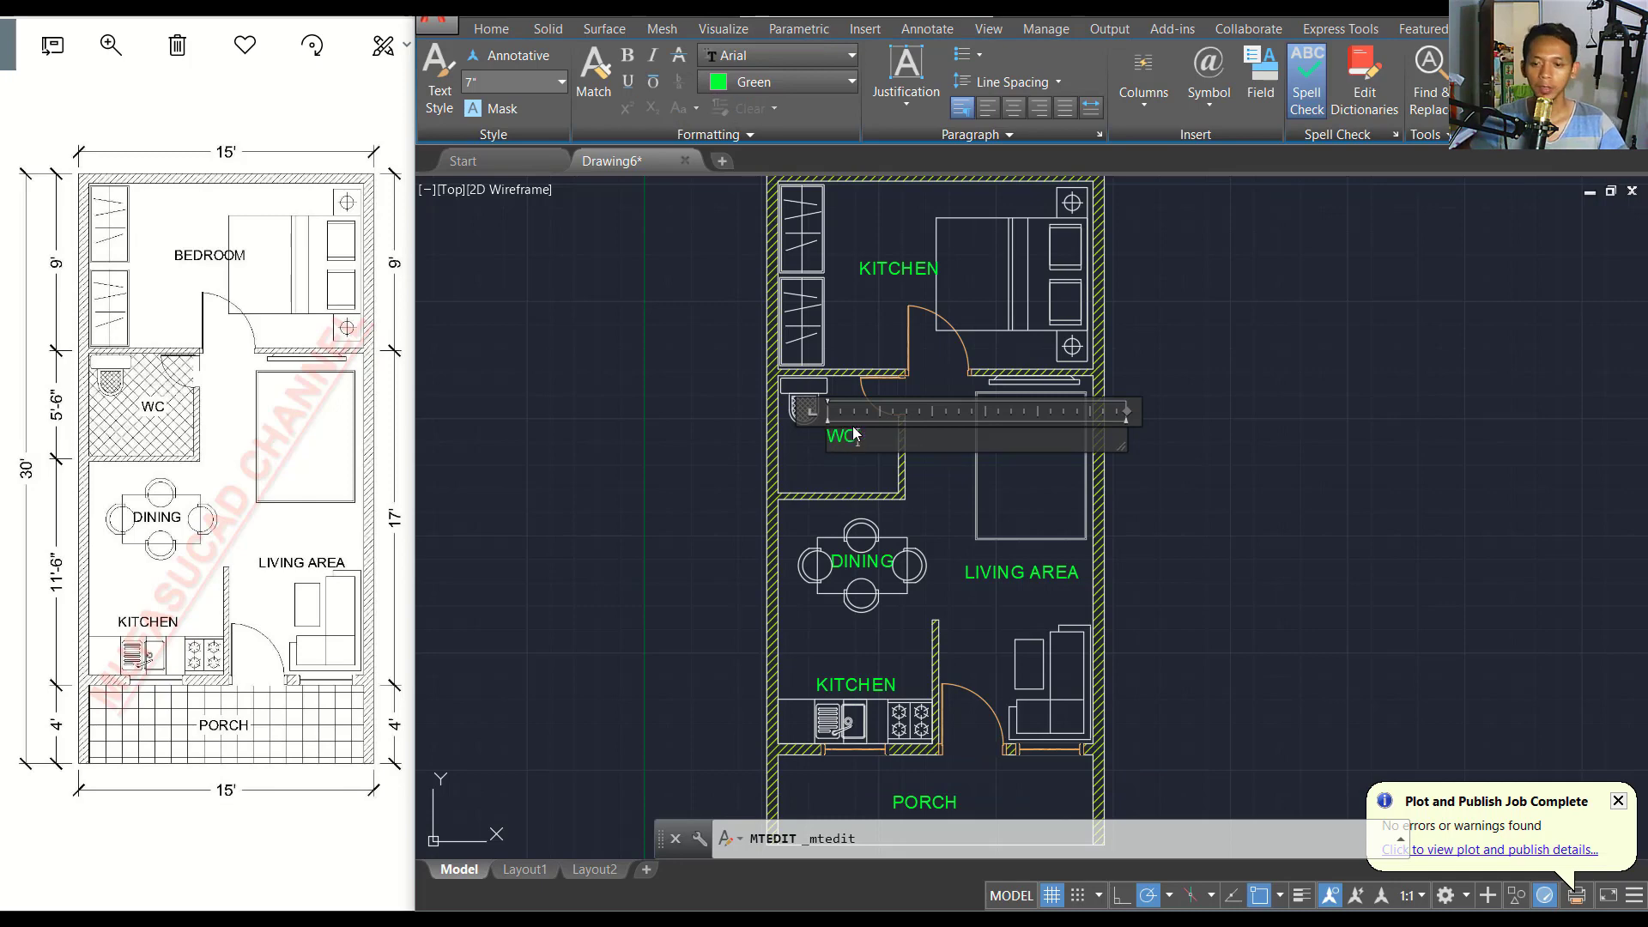
left_click(1328, 429)
double_click(896, 268)
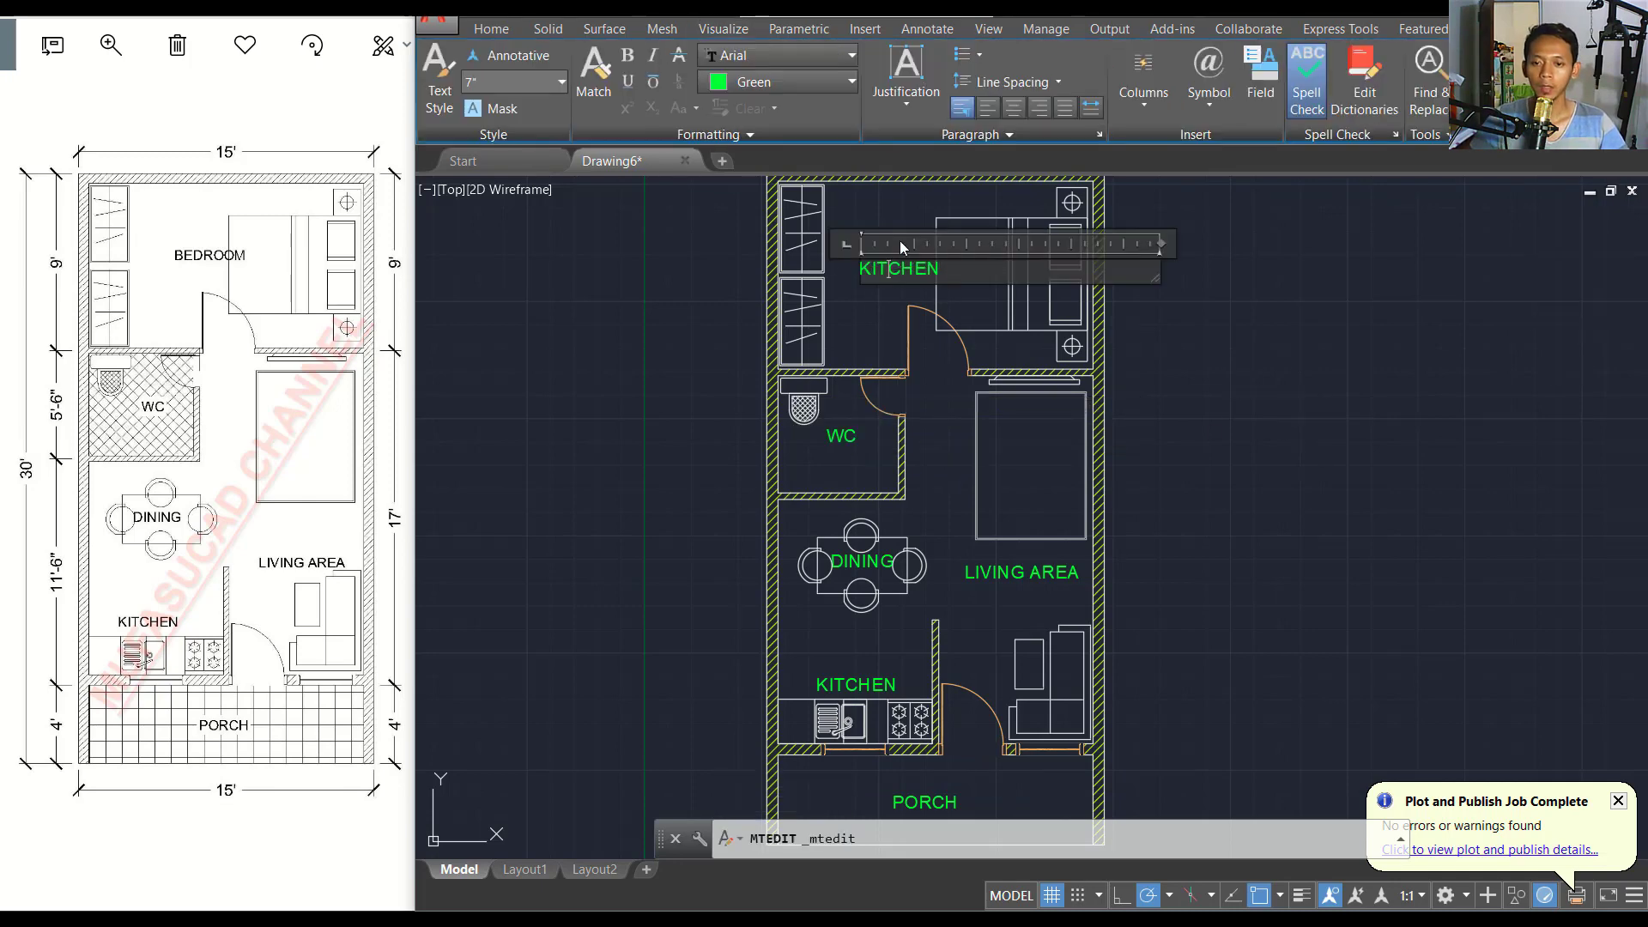
type("BE")
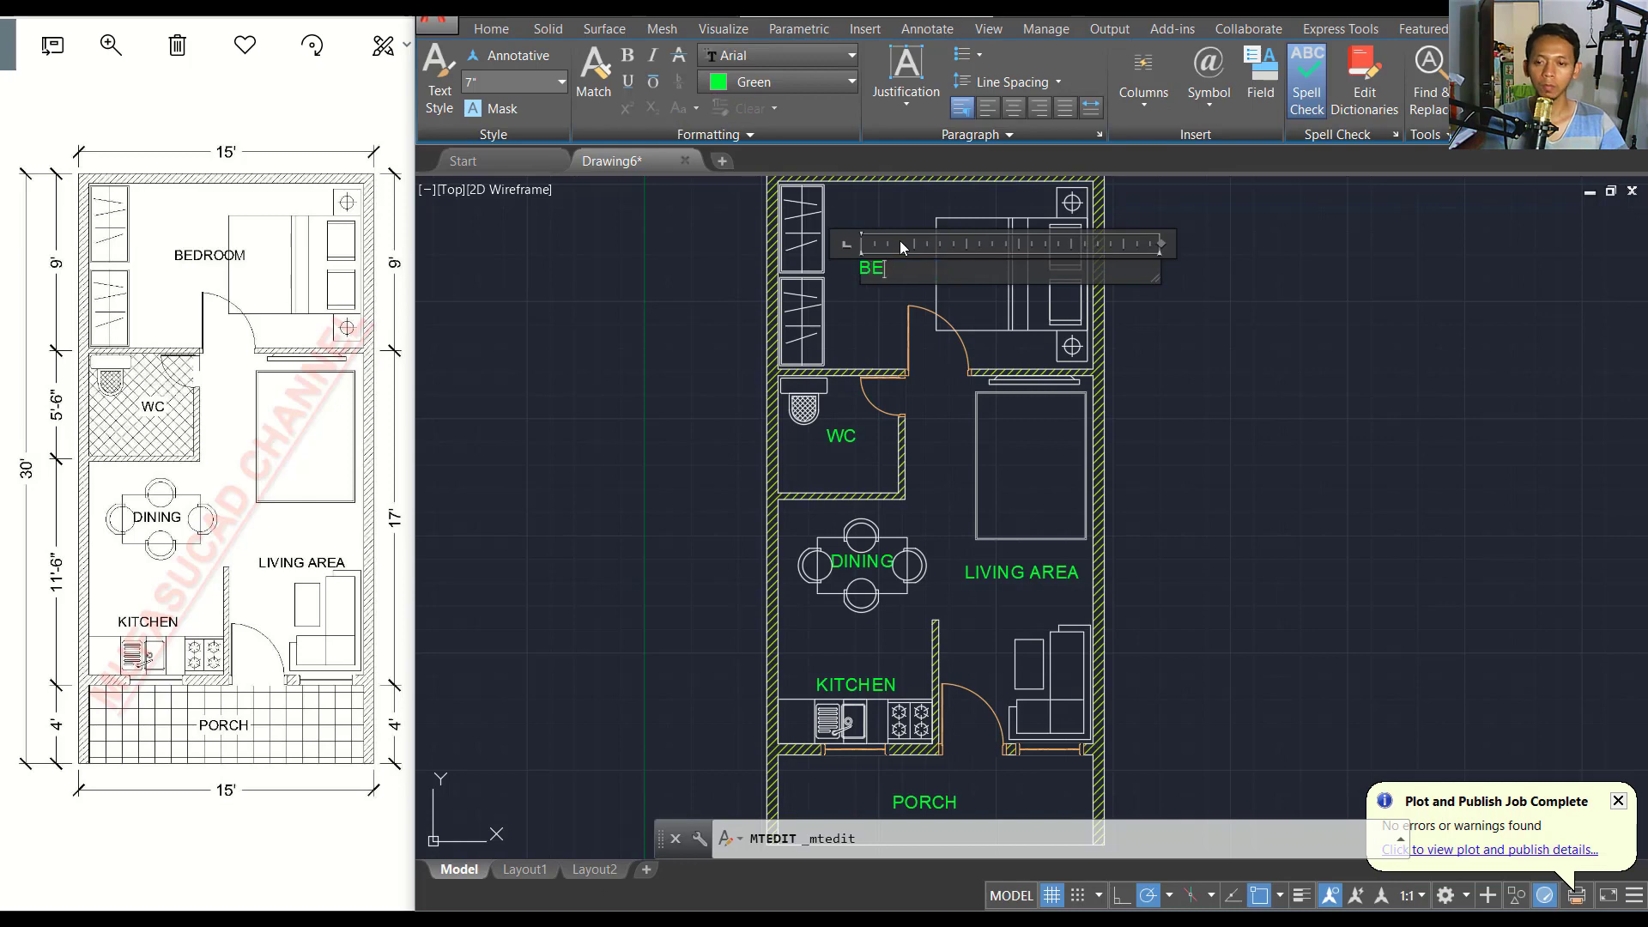
type("DROOM")
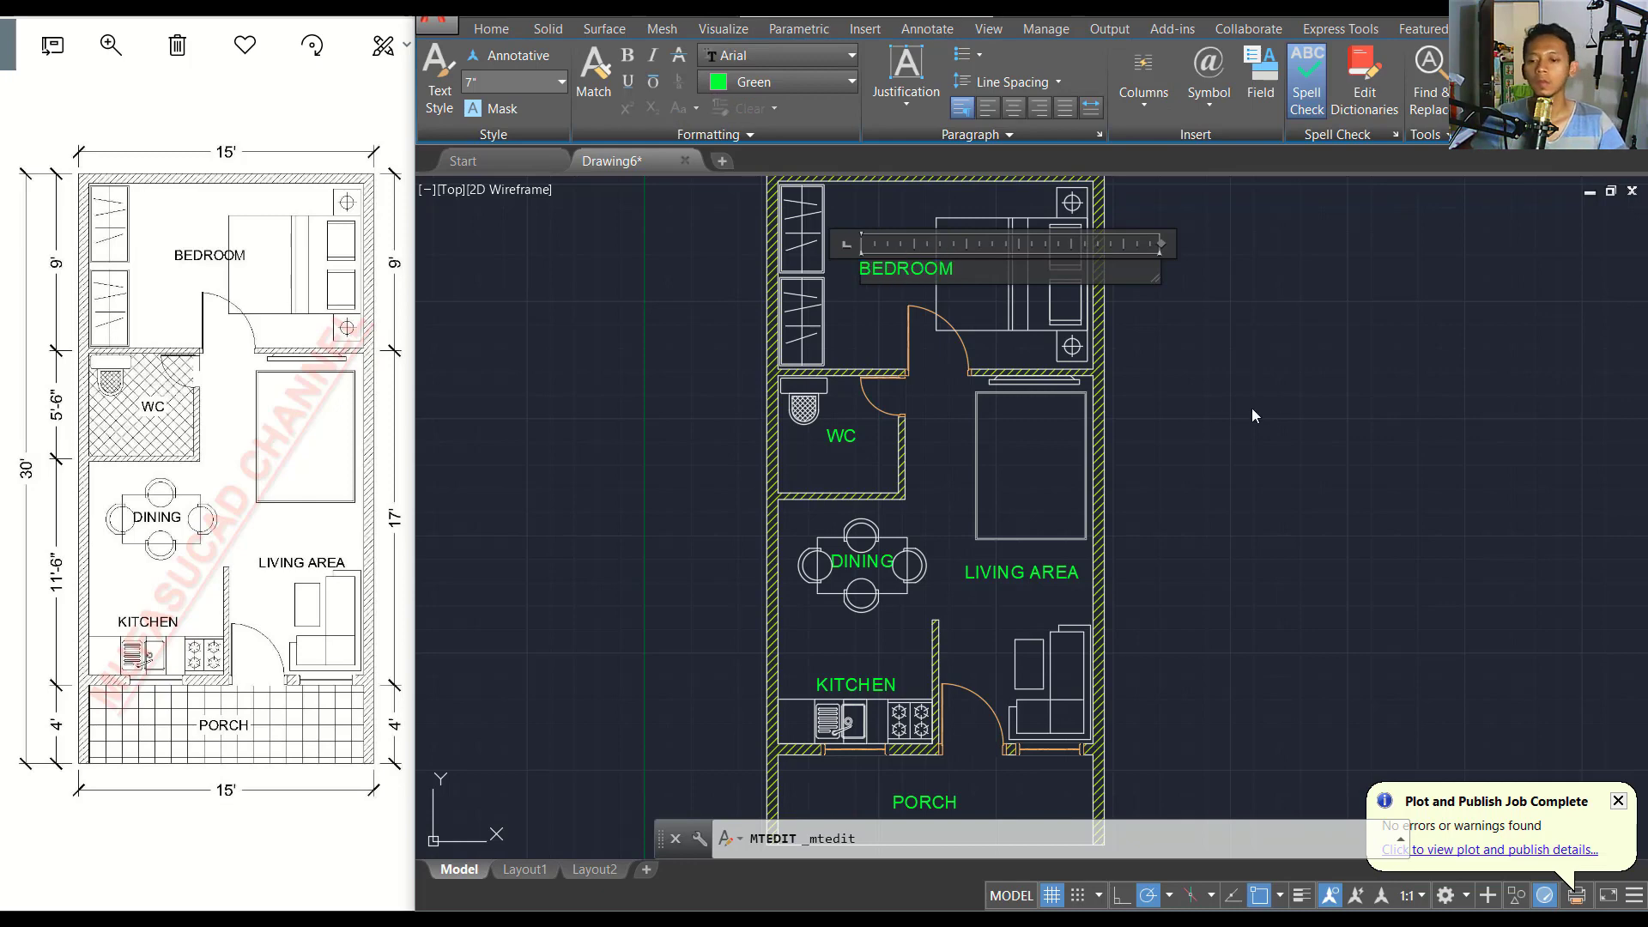
left_click(1251, 419)
scroll(1251, 418, "down", 2)
middle_click_drag(1233, 441, 1122, 462)
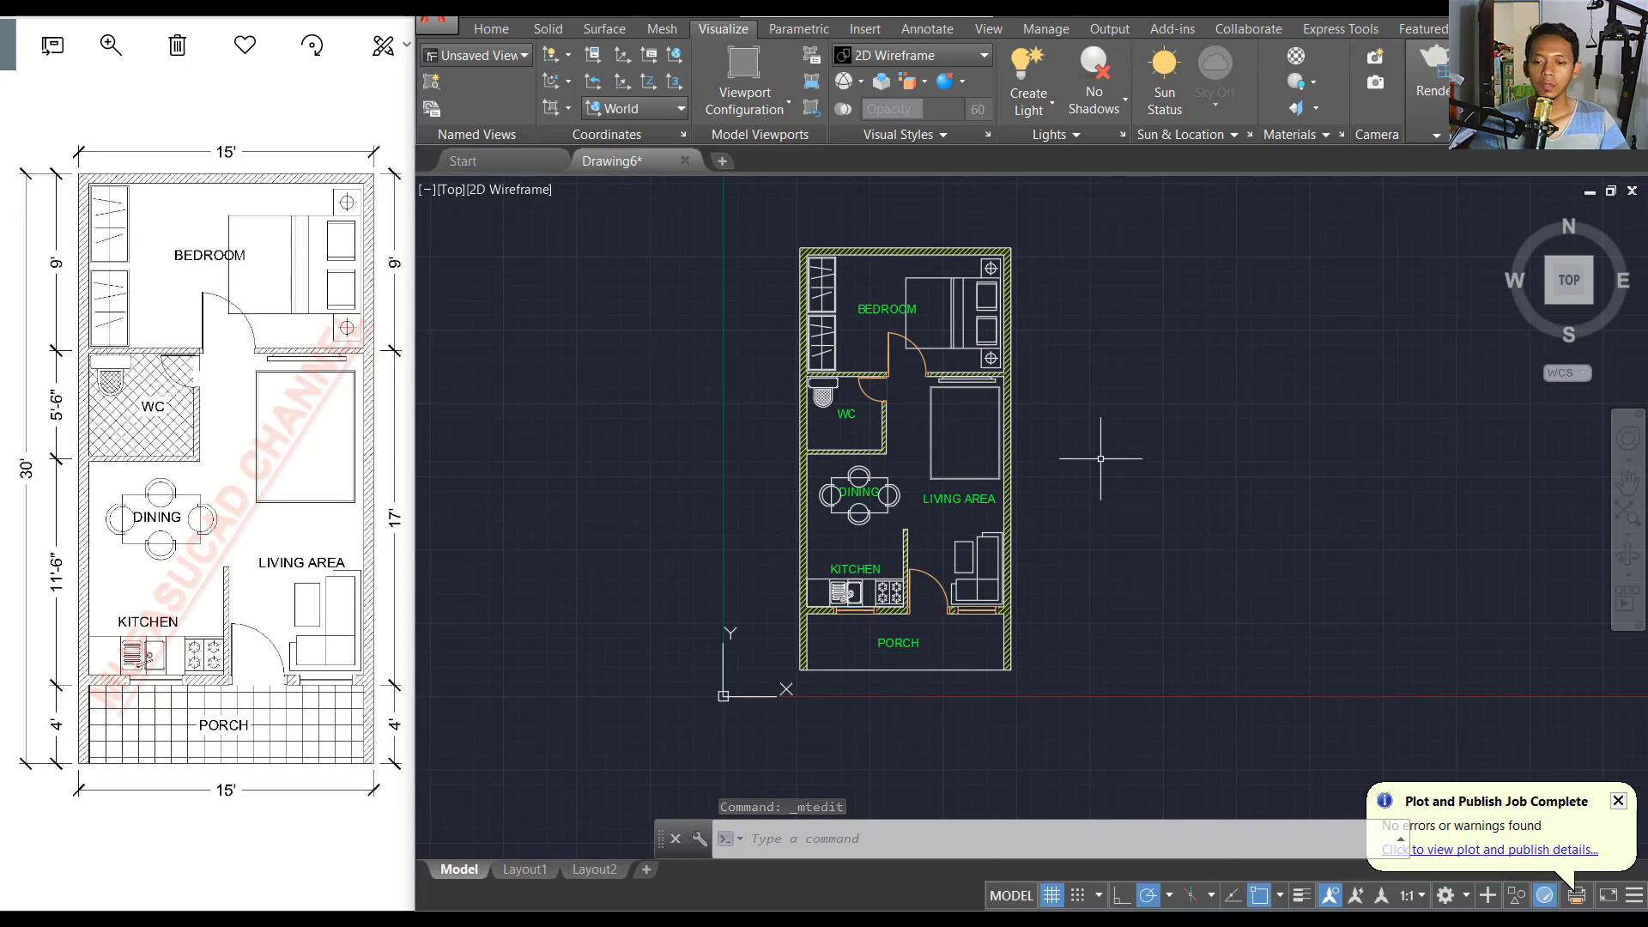
Hatch the WC floor with the ANSI37 cross-hatch pattern at scale 40.
type("HATCH")
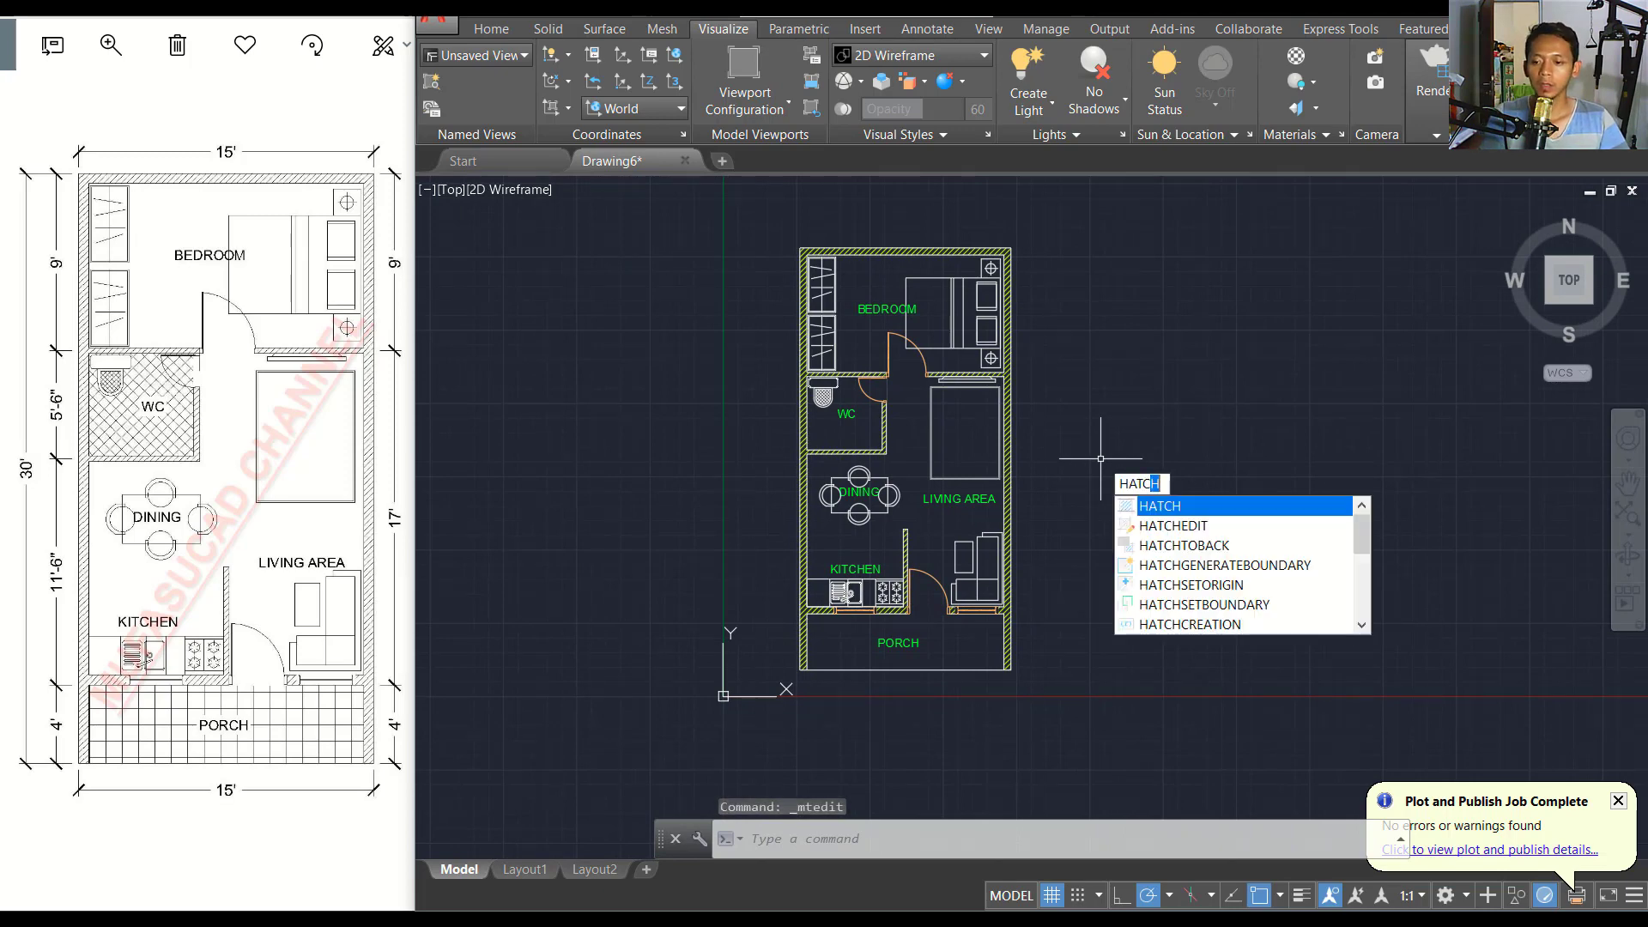
key("Return")
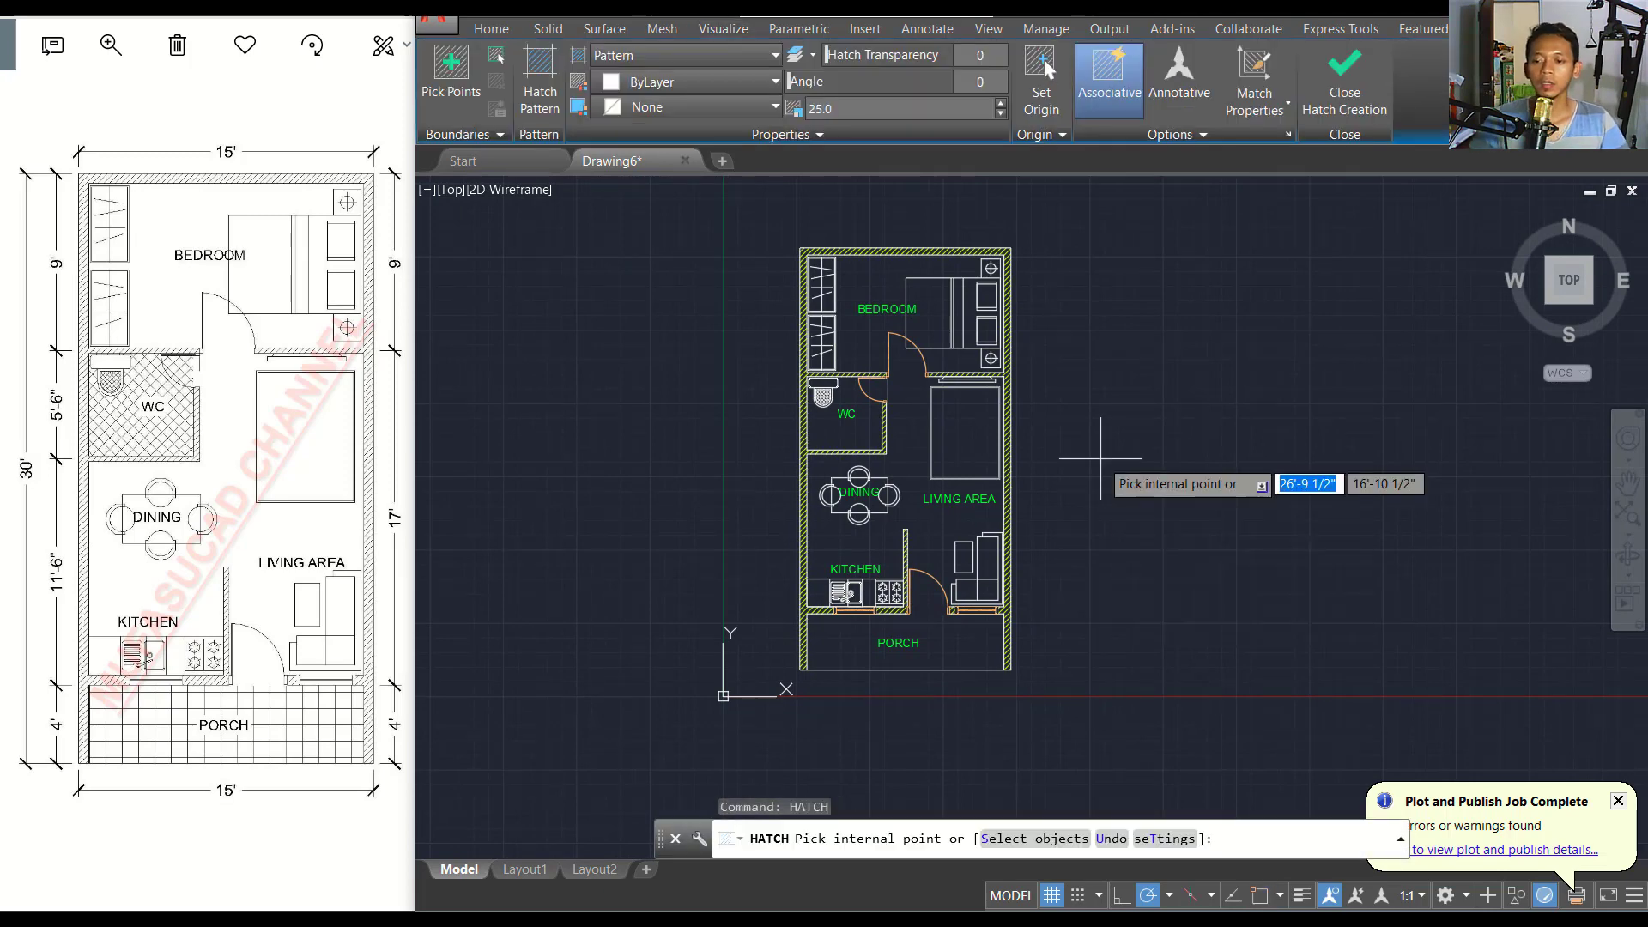
left_click(550, 92)
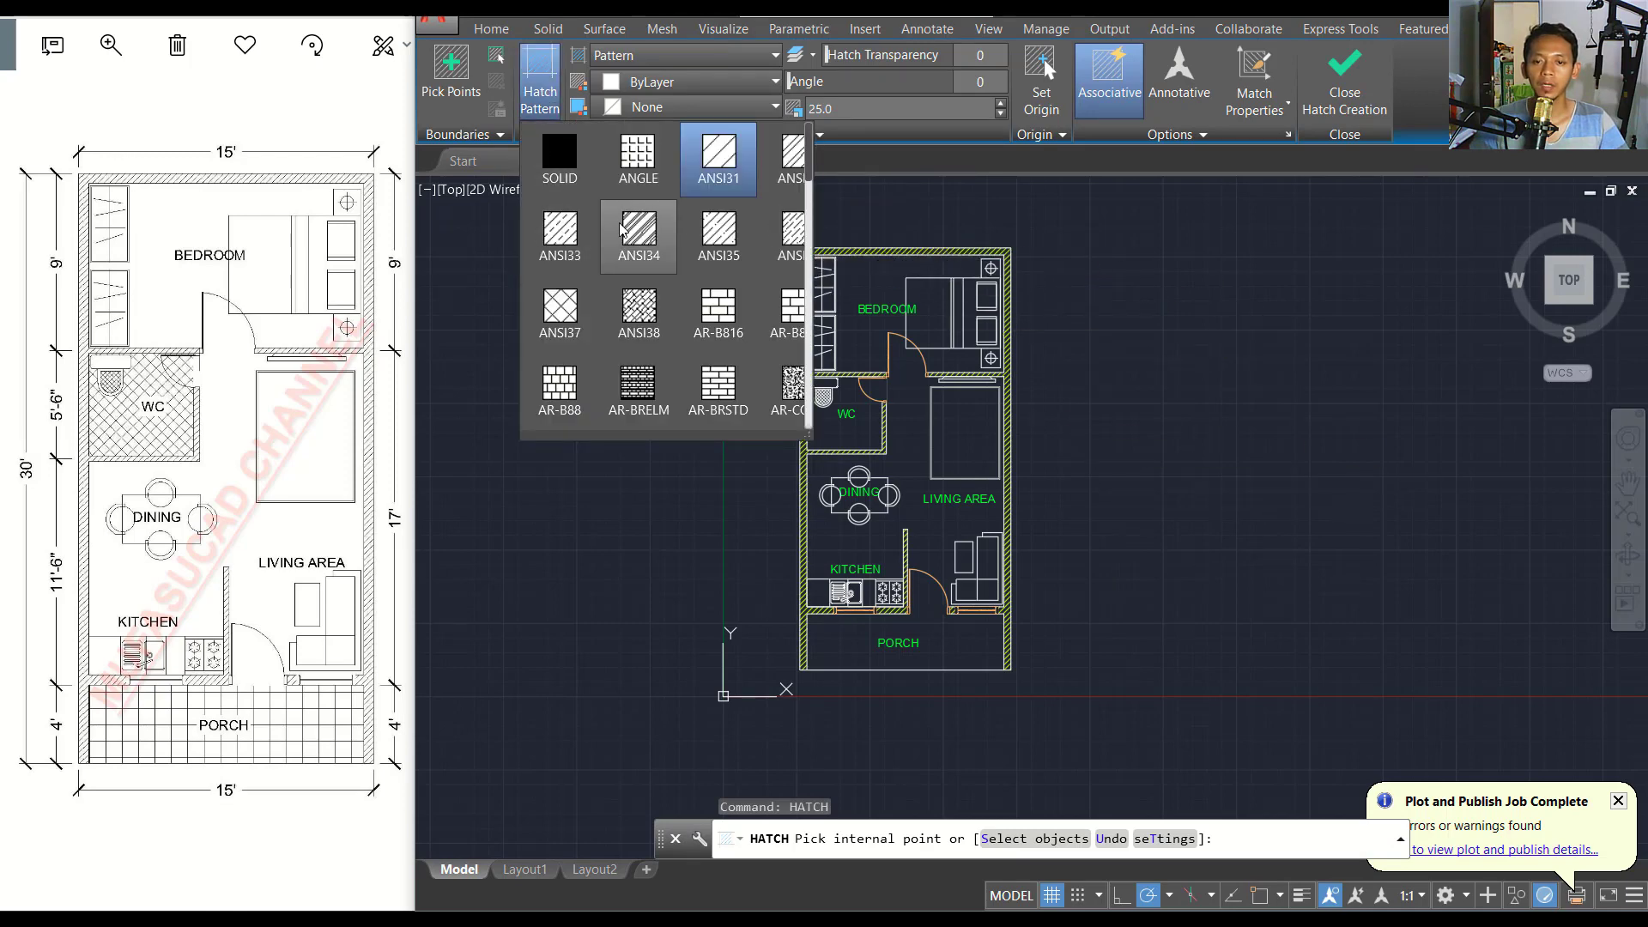
left_click(571, 307)
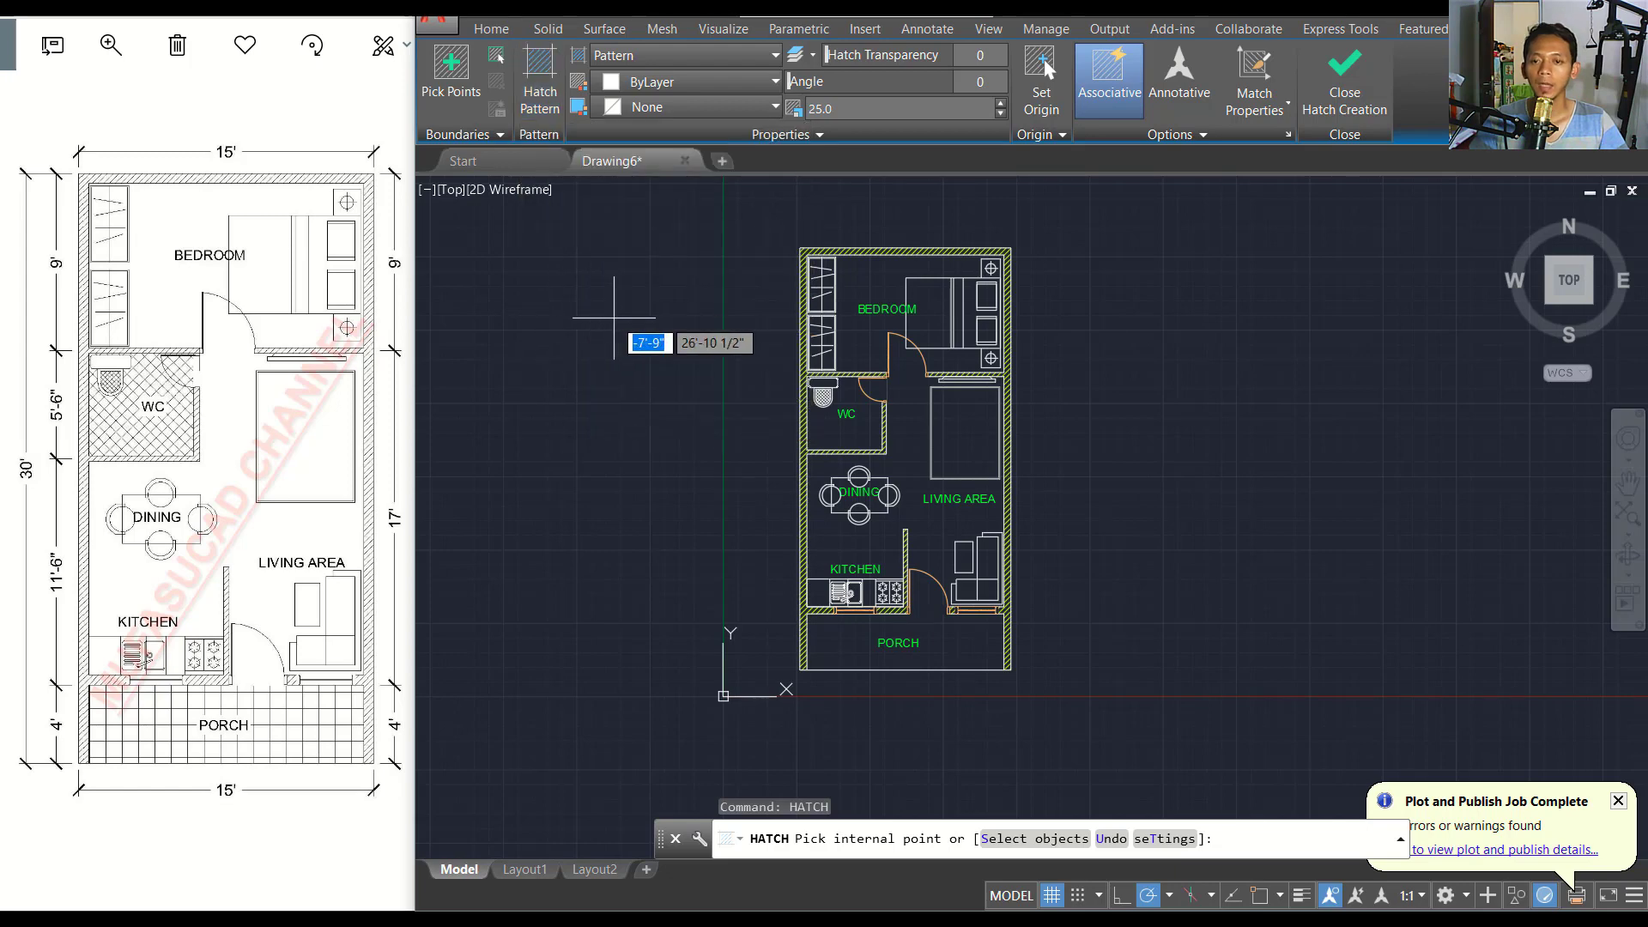
scroll(908, 443, "up", 2)
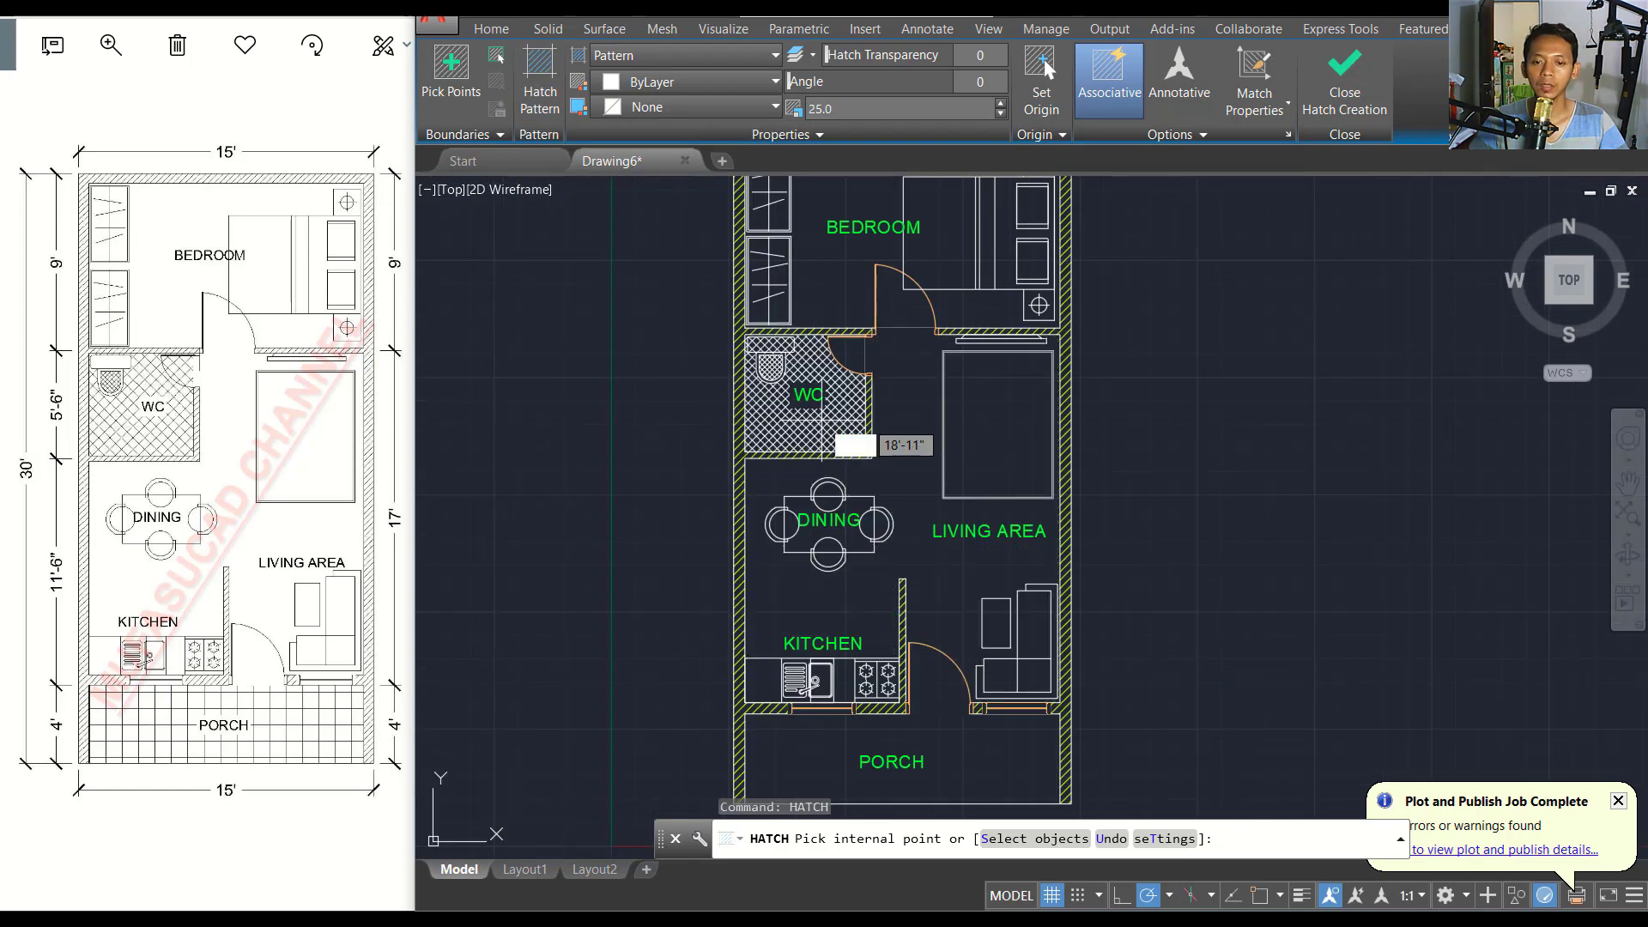
left_click(825, 434)
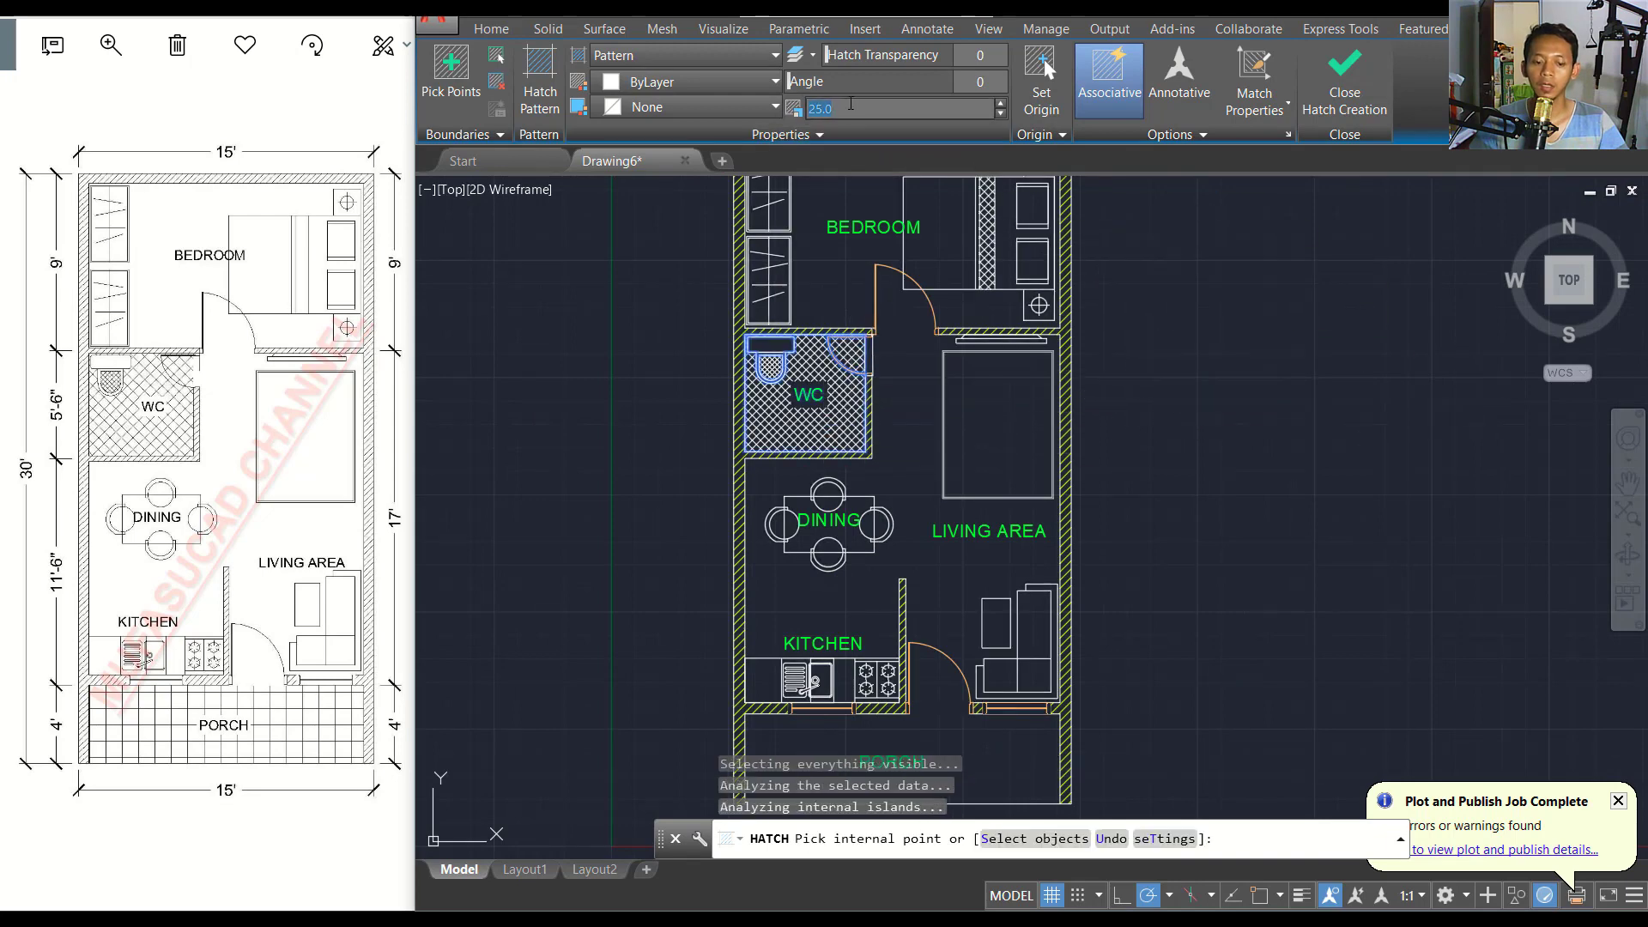
type("40")
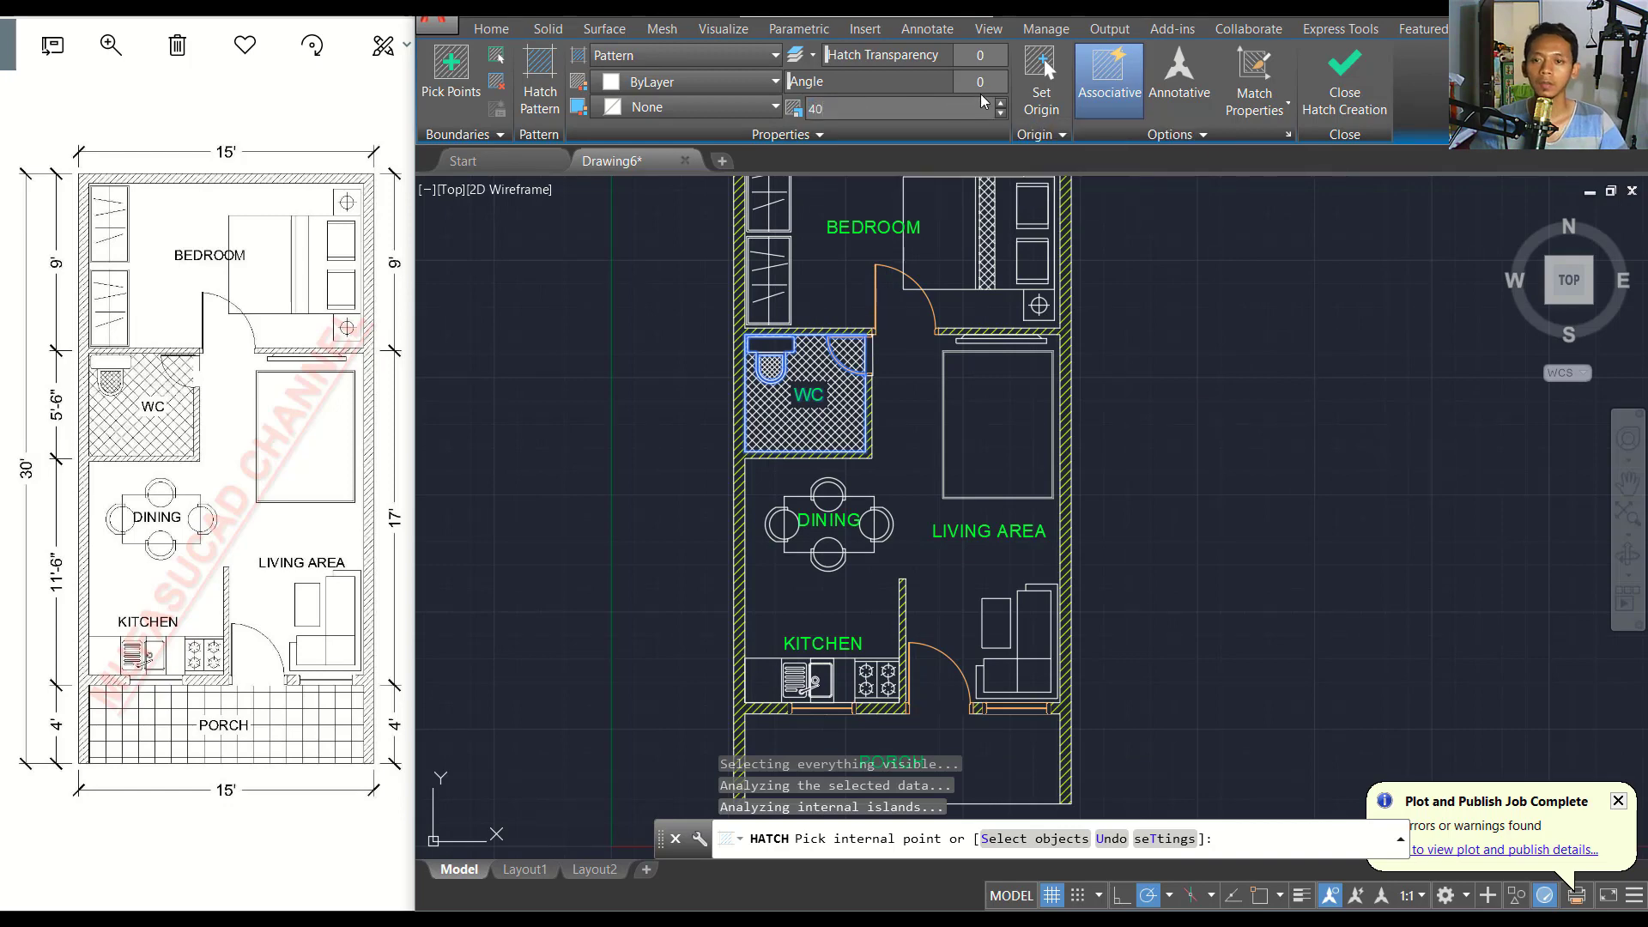
key("Return")
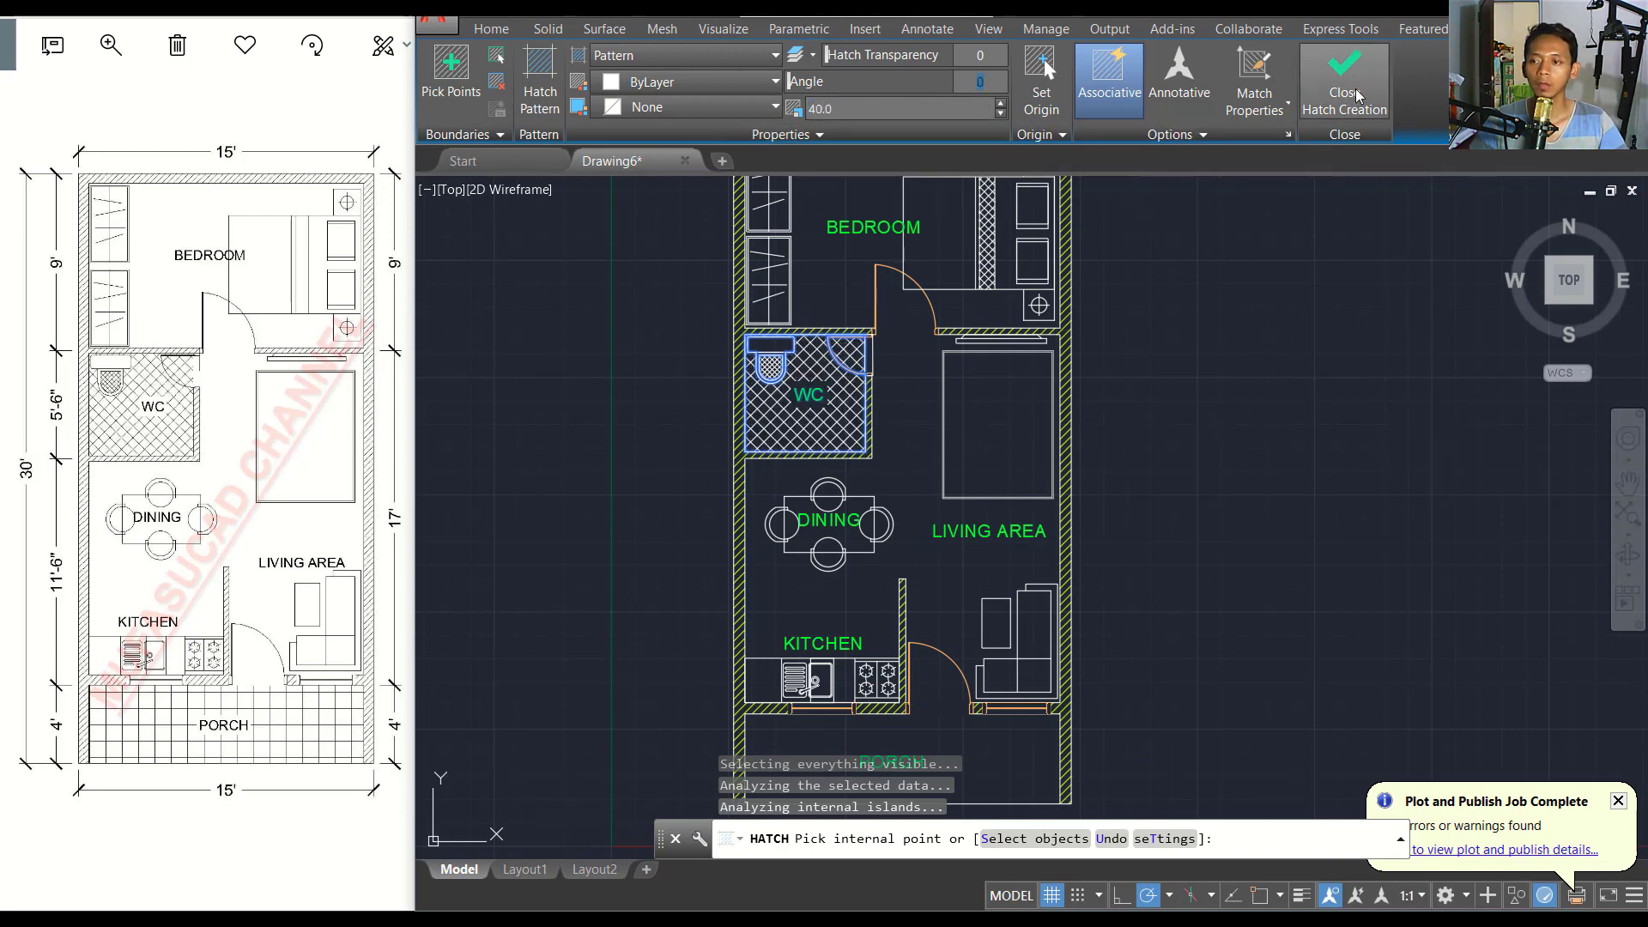
left_click(1357, 96)
middle_click_drag(1213, 348, 1184, 320)
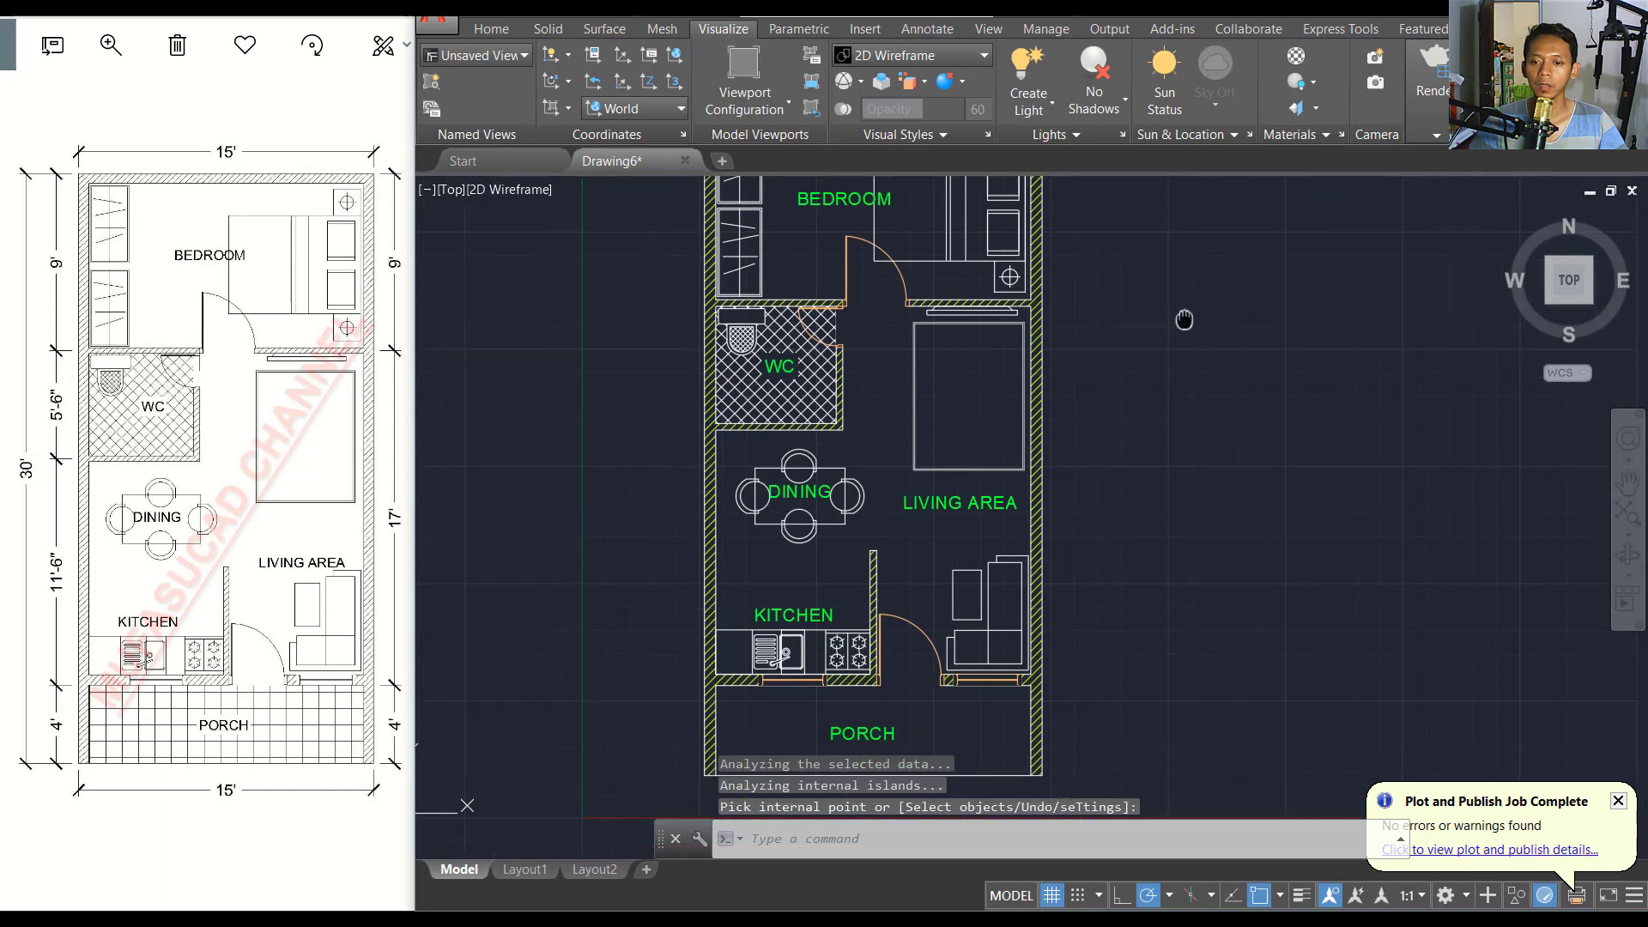
Hatch the porch with a square tile pattern at 45° angle and scale 50.
key("Return")
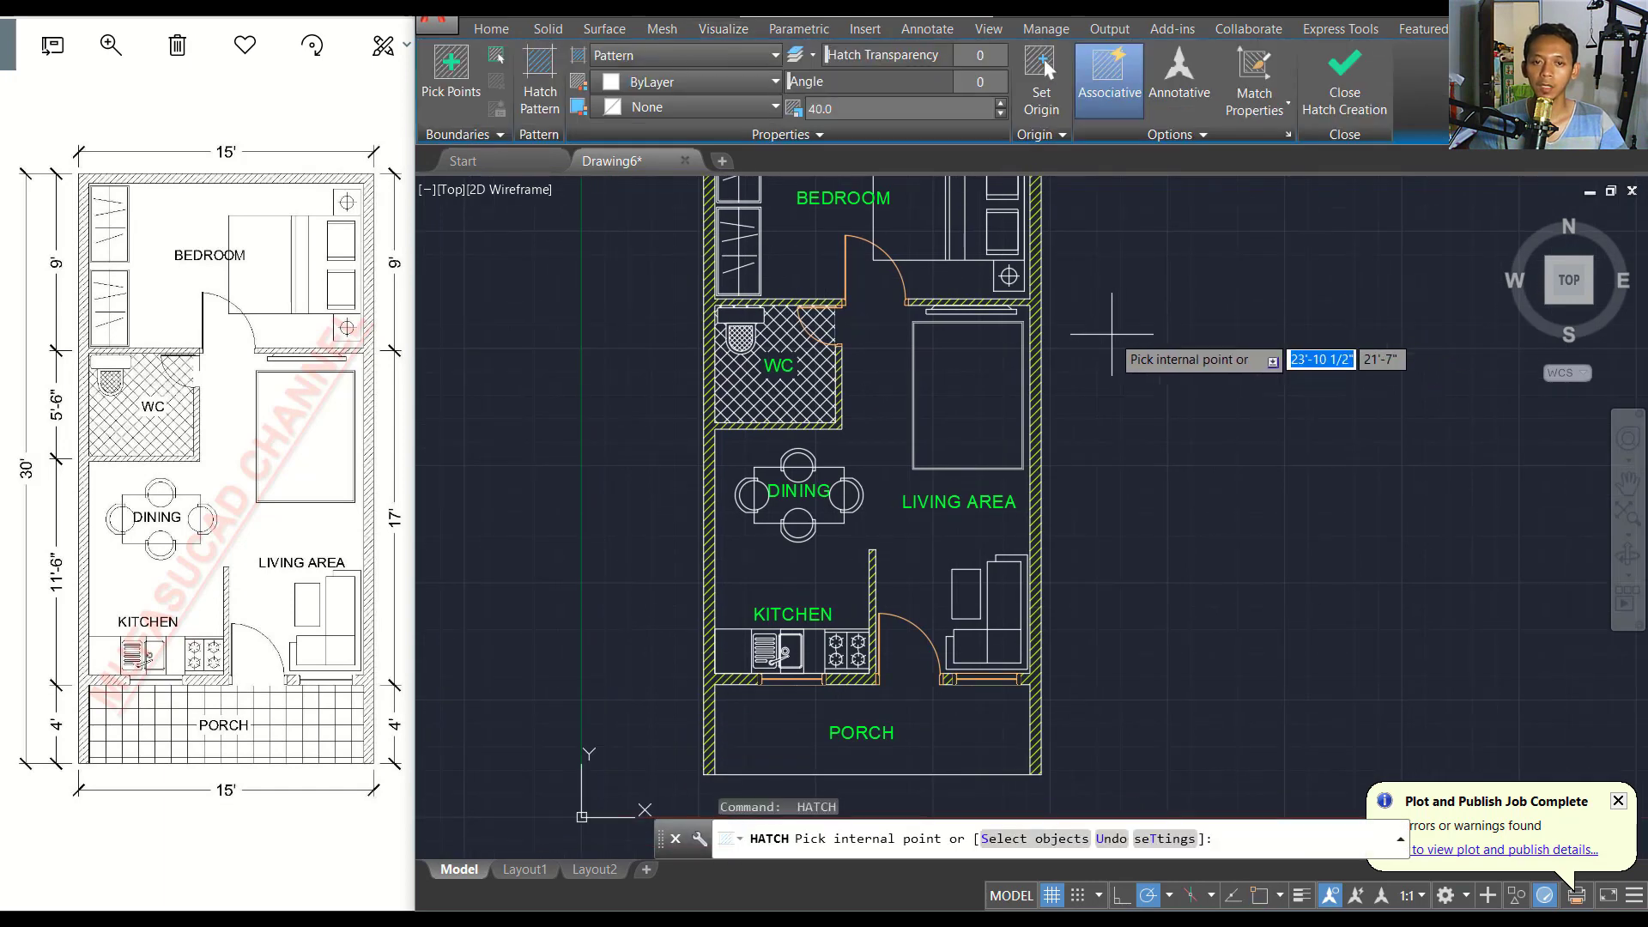
left_click(941, 726)
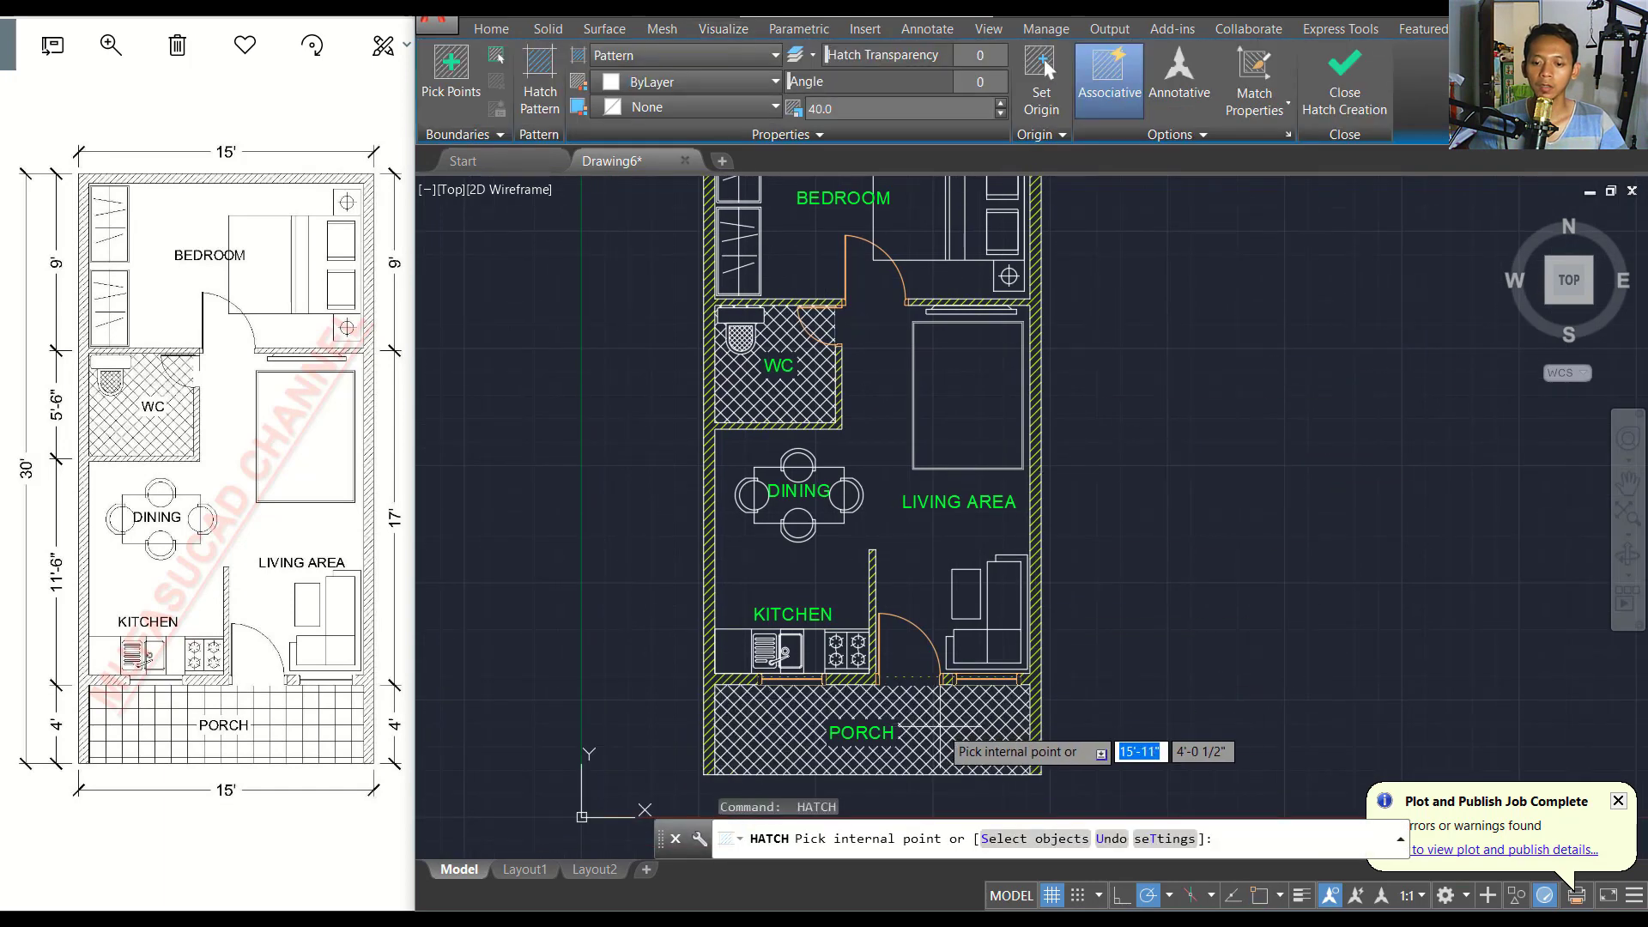
left_click(939, 728)
type("45")
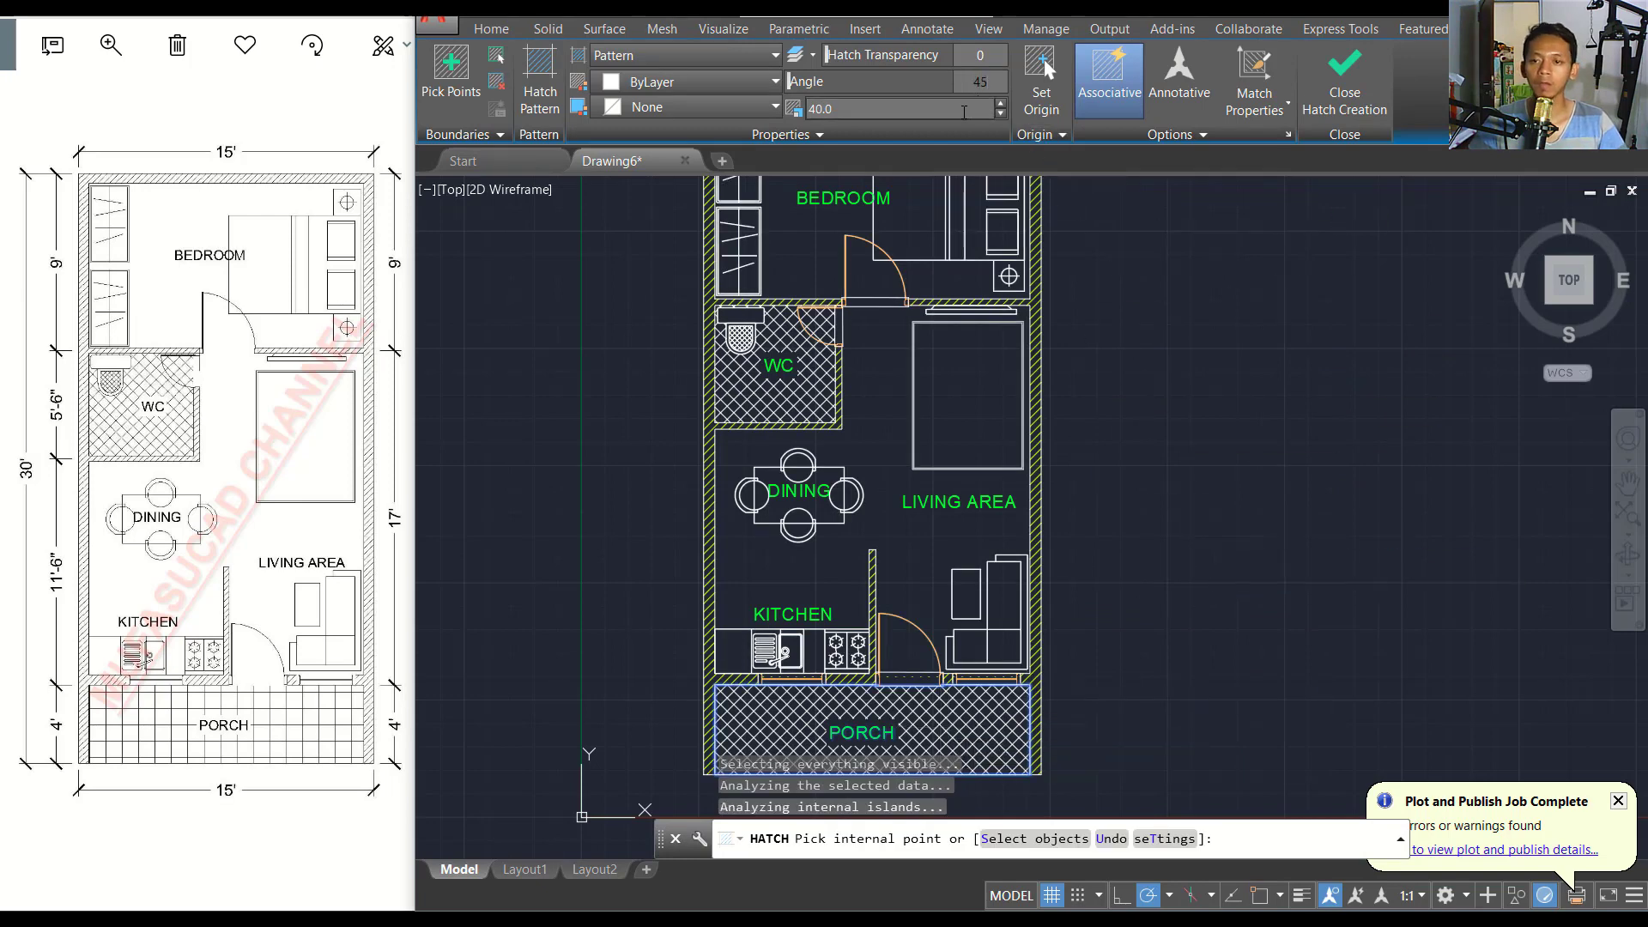
left_click(953, 114)
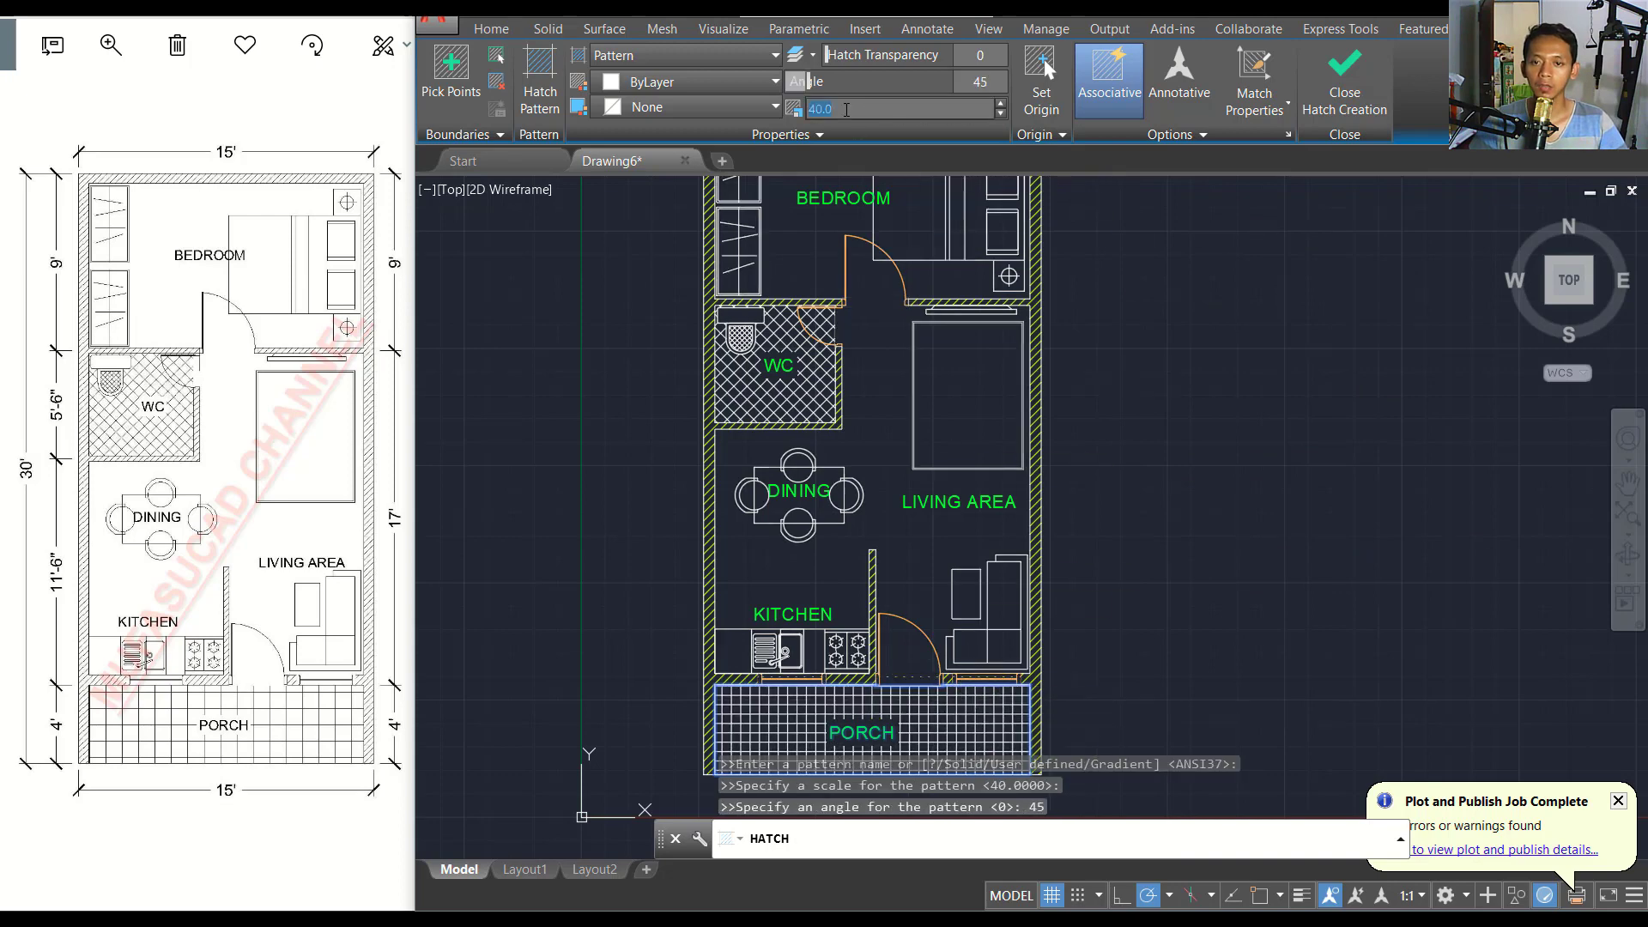
type("50")
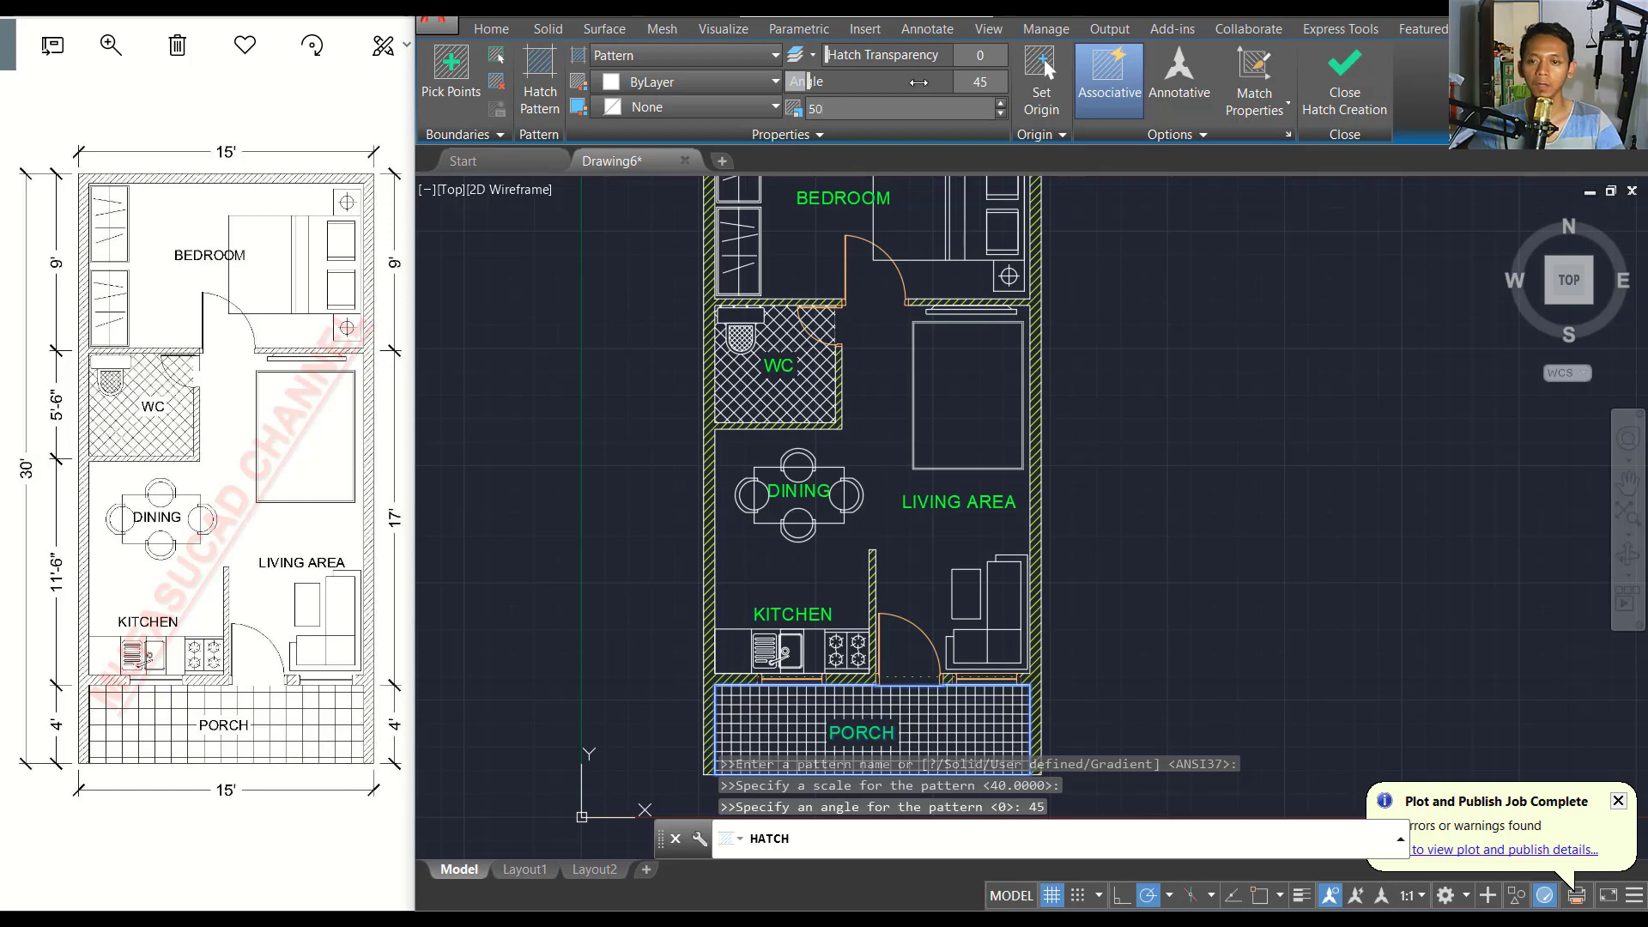
key("Return")
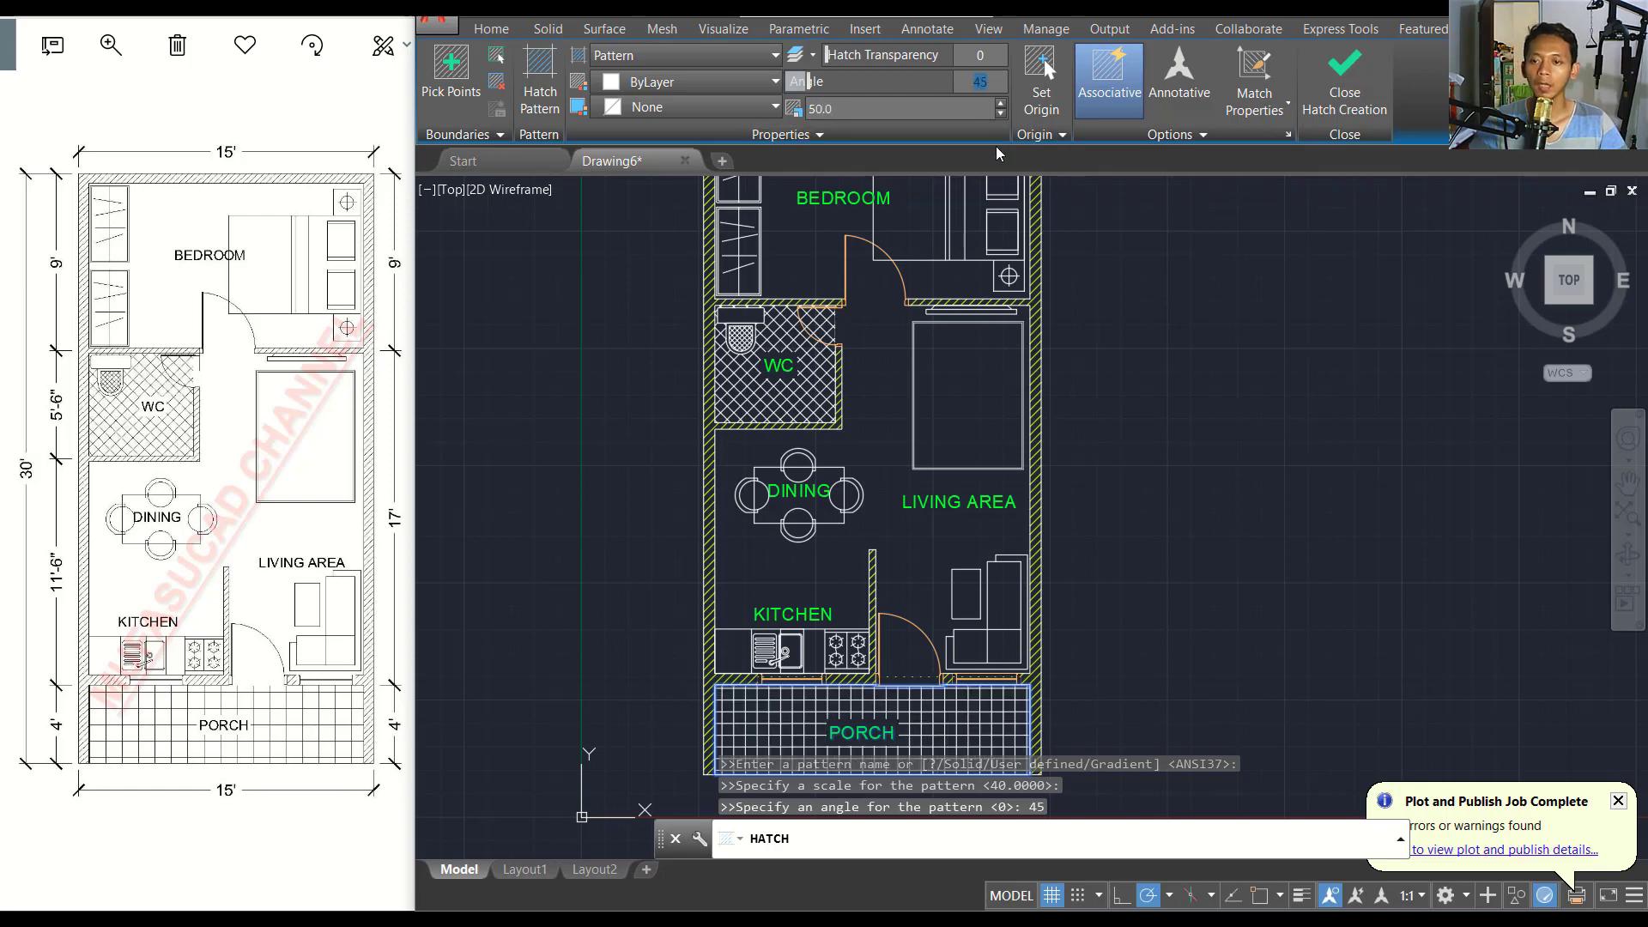
left_click(1351, 91)
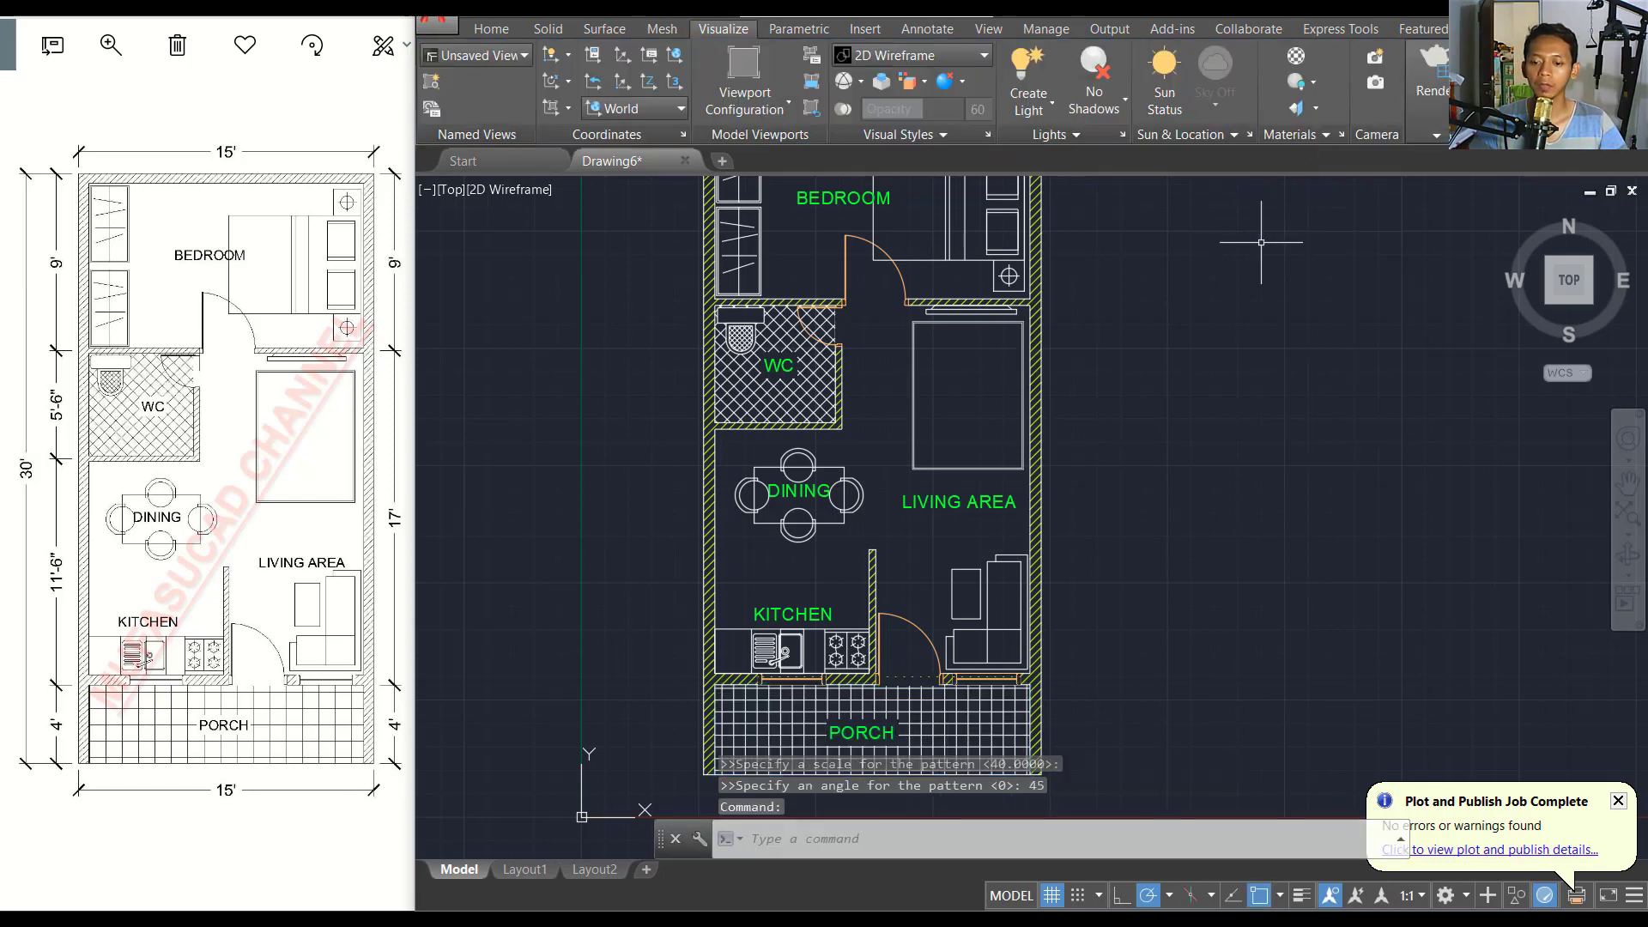
middle_click_drag(1181, 430, 1248, 403)
Colour the porch hatch blue in its Properties.
left_click(1041, 702)
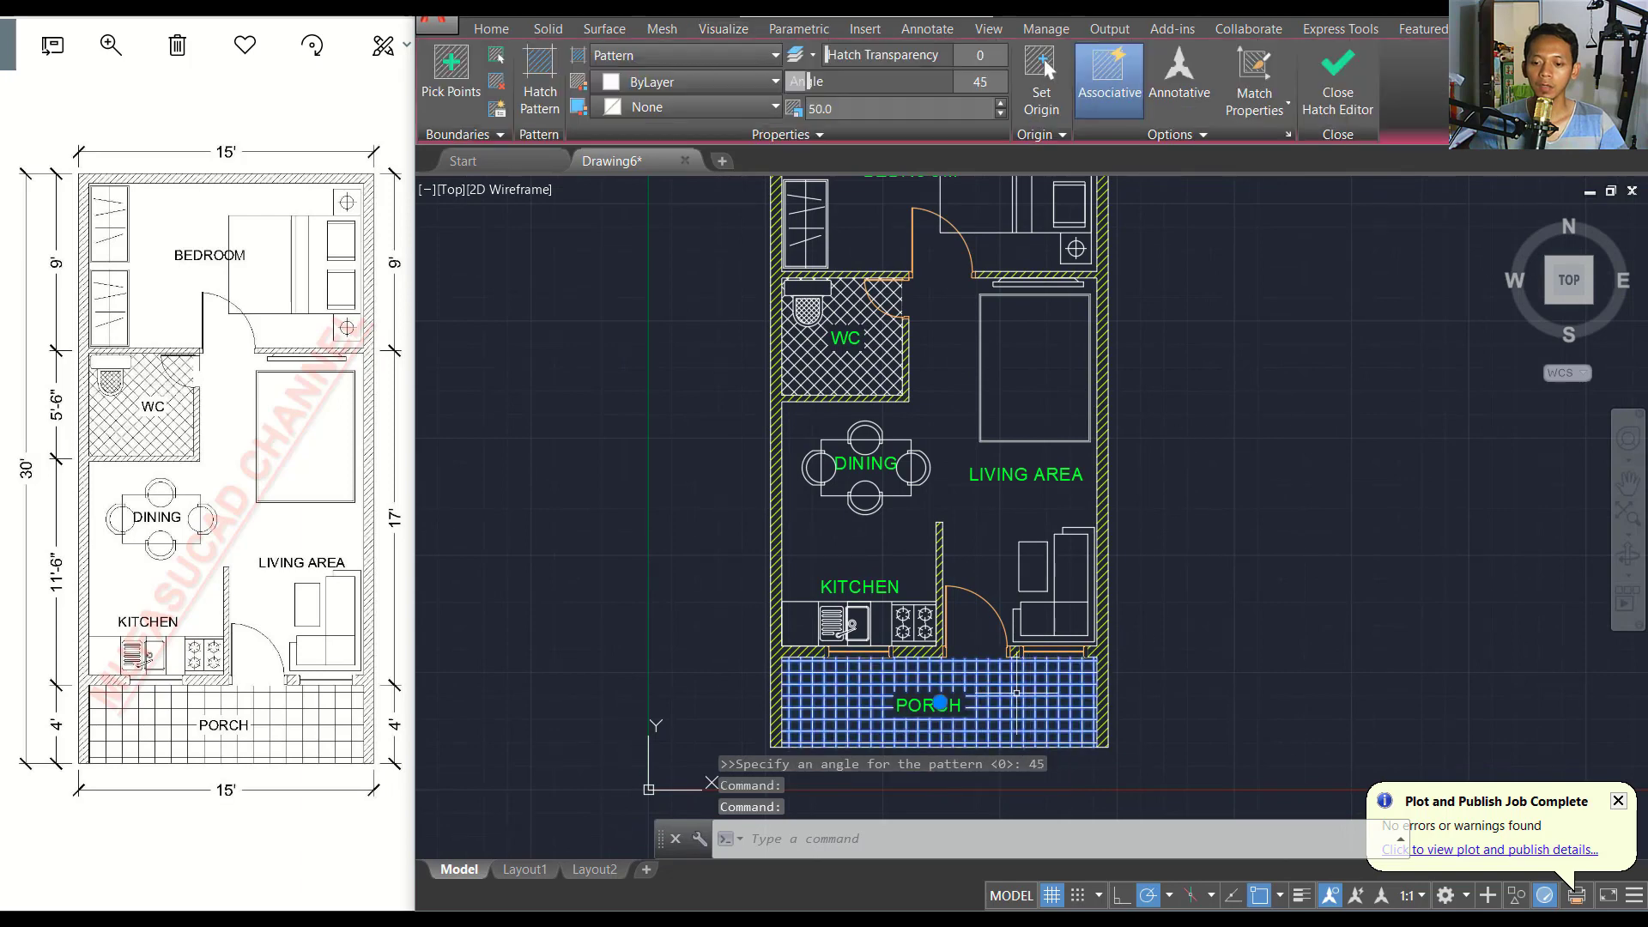
right_click(1014, 686)
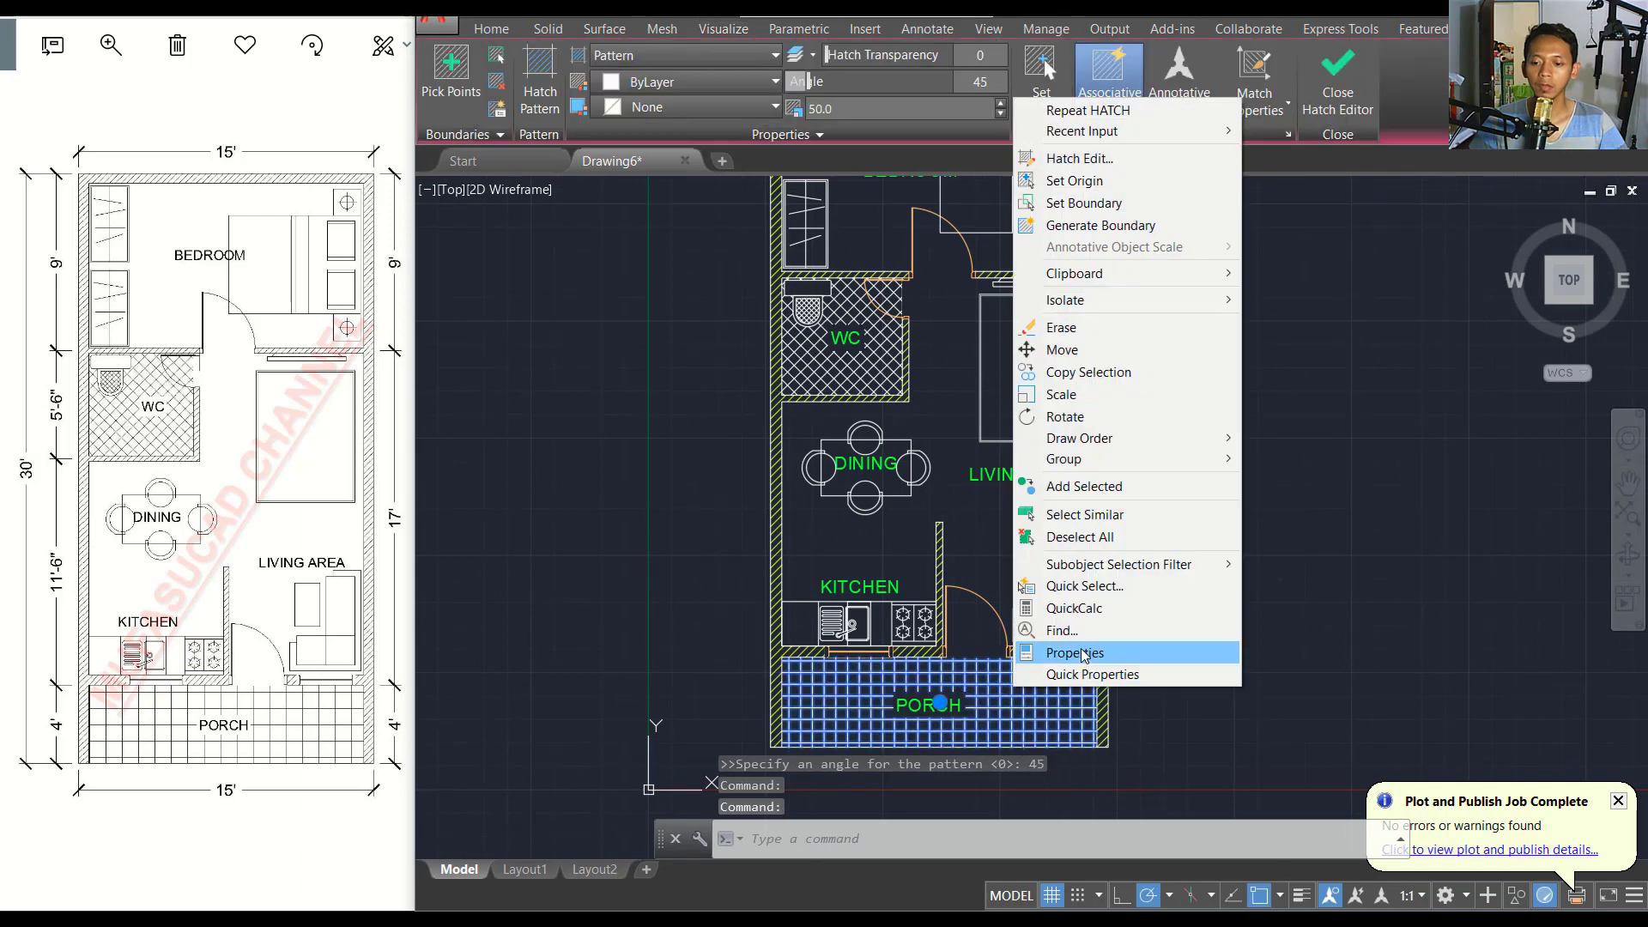
left_click(1076, 653)
left_click(659, 290)
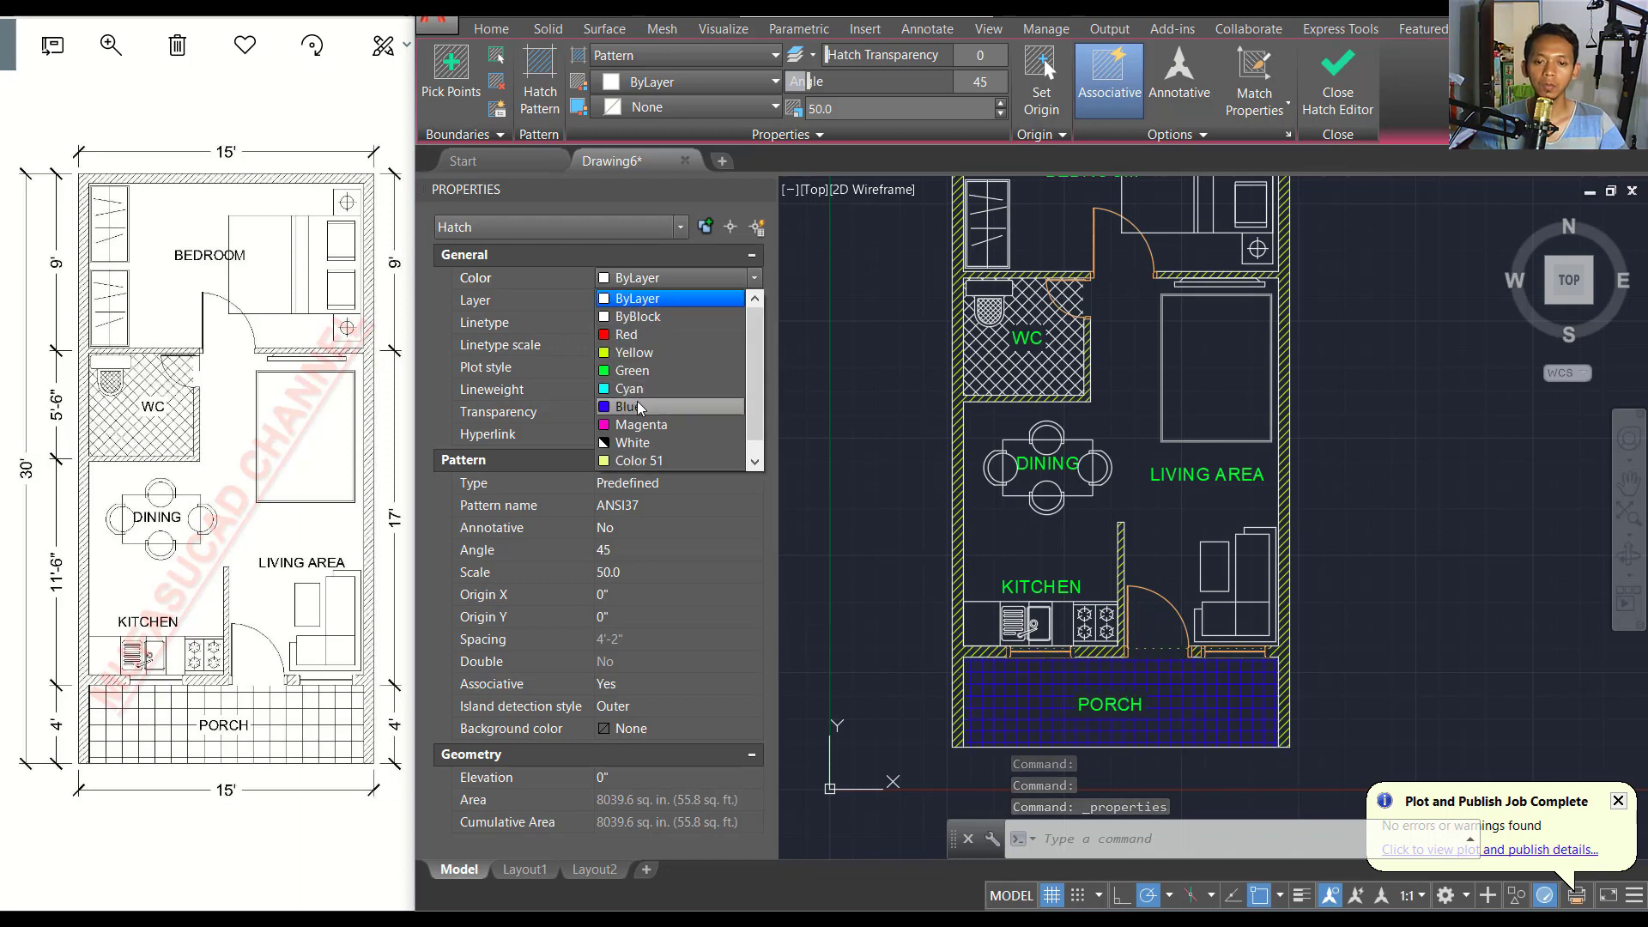
left_click(642, 407)
key("Escape")
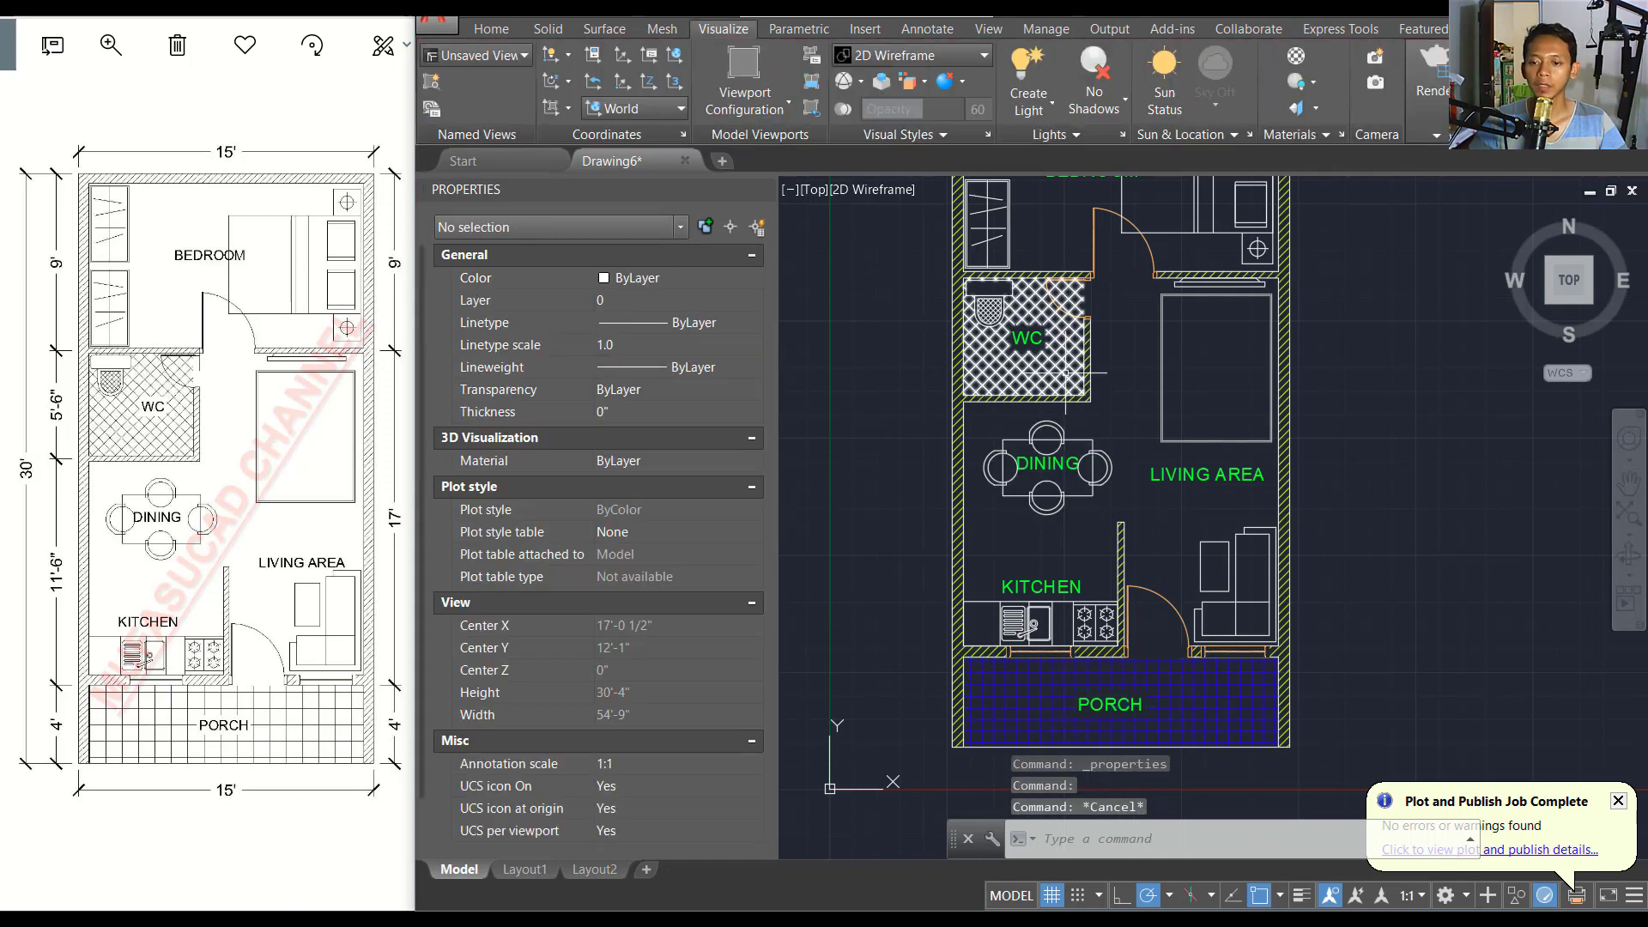
Colour the WC hatch cyan and close the Properties palette.
left_click(1054, 378)
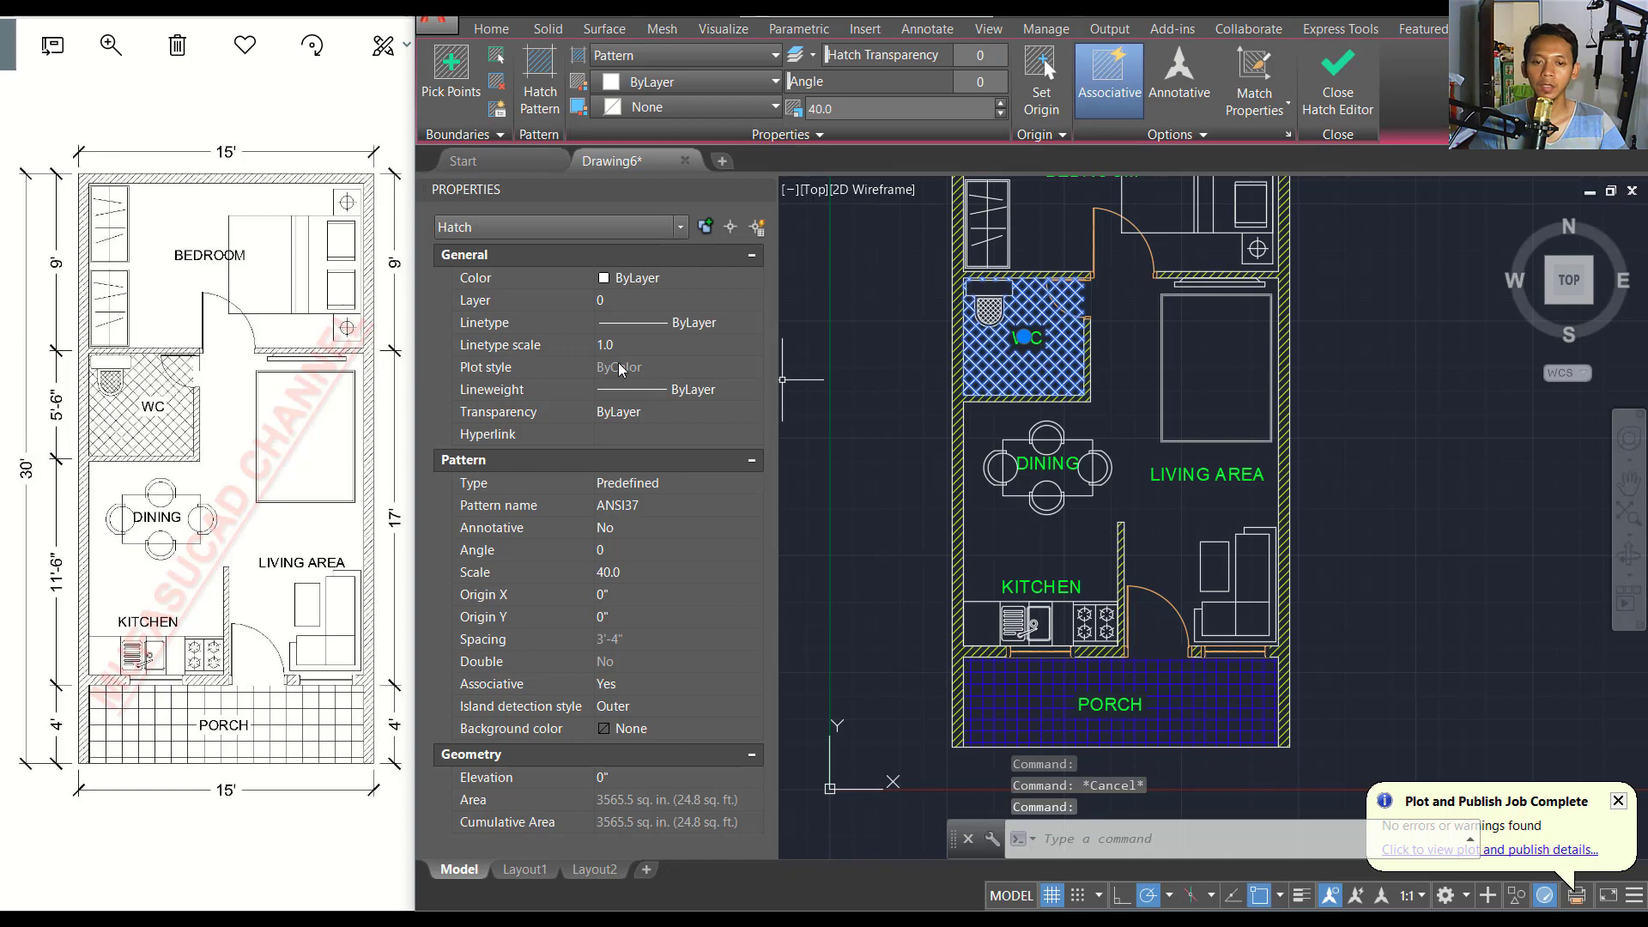
left_click(651, 277)
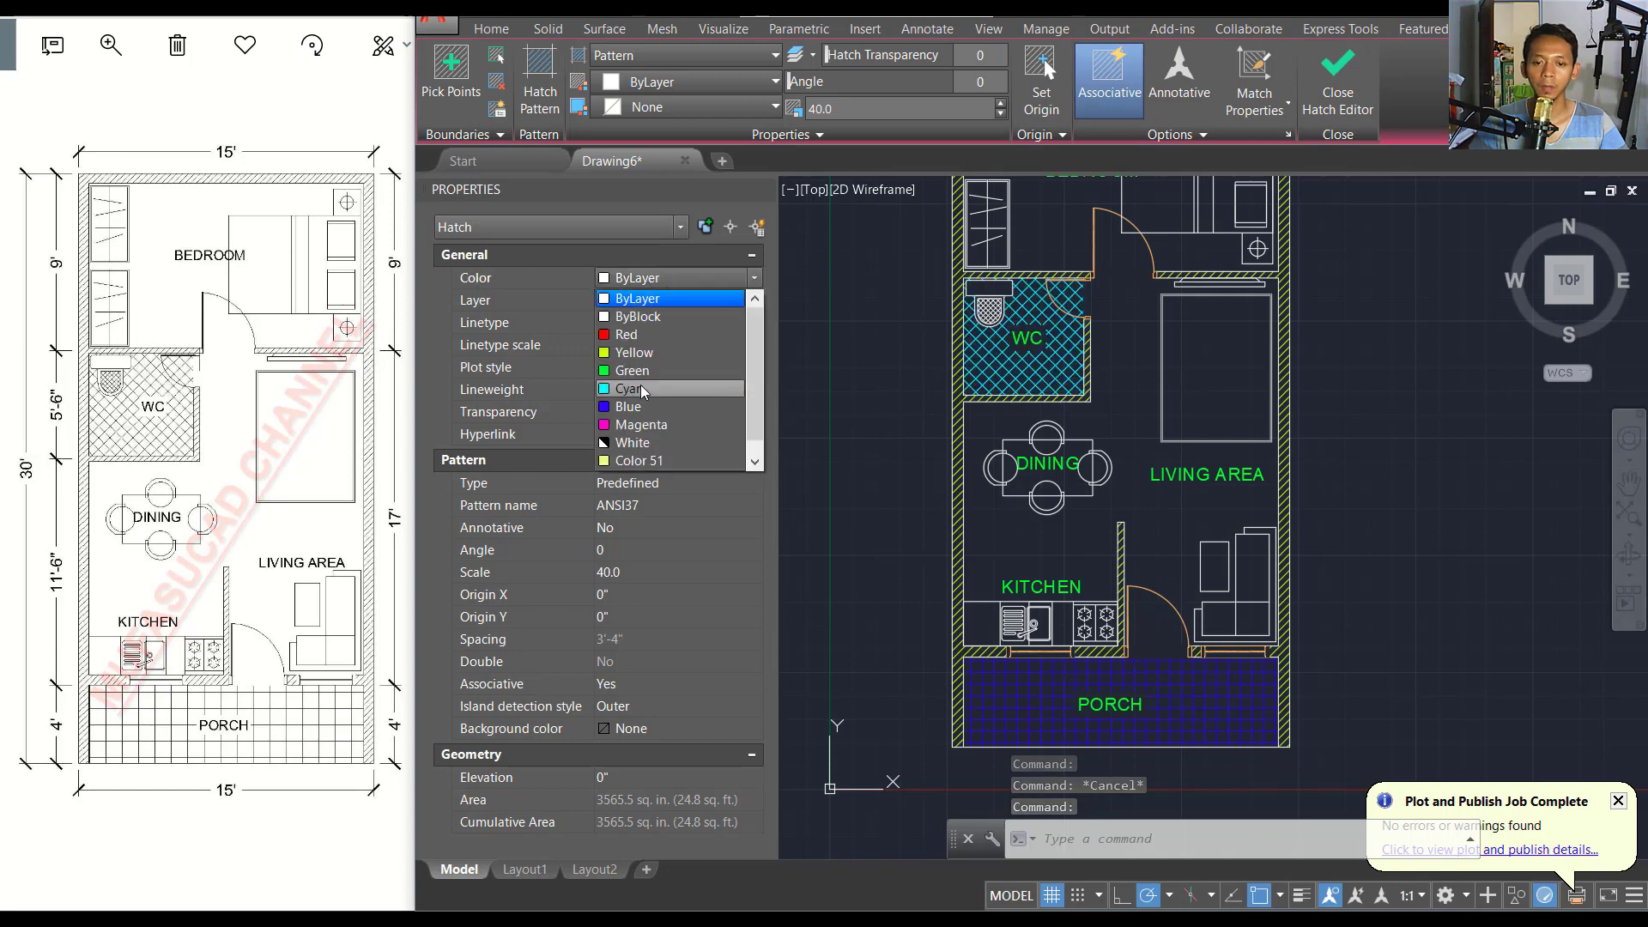
left_click(648, 388)
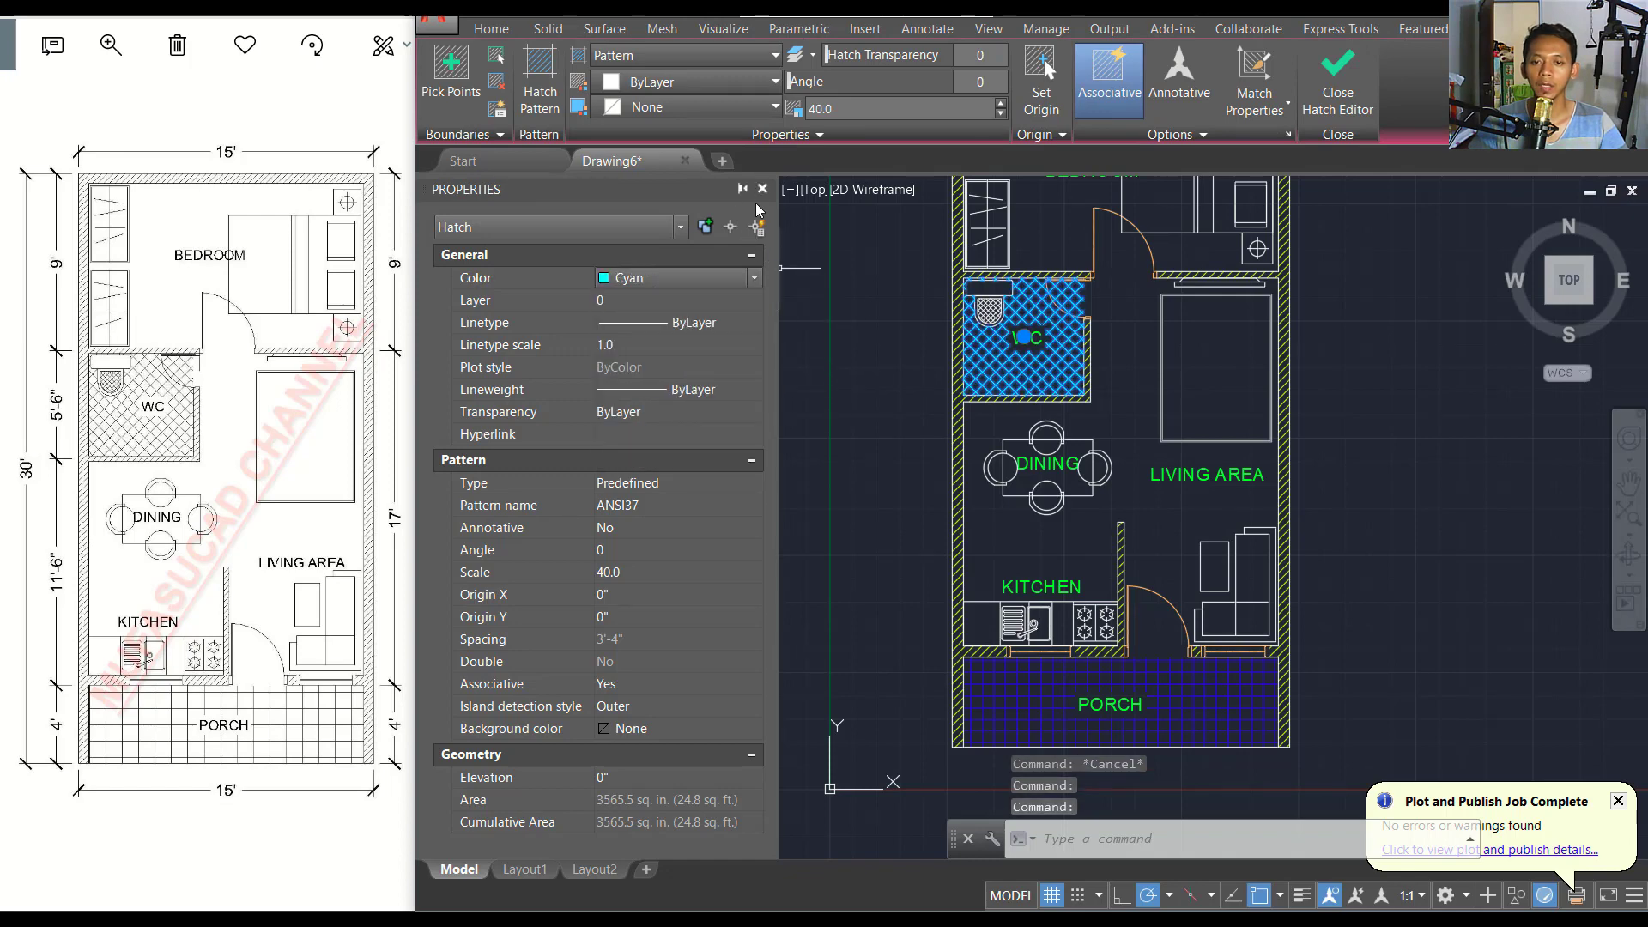
left_click(763, 191)
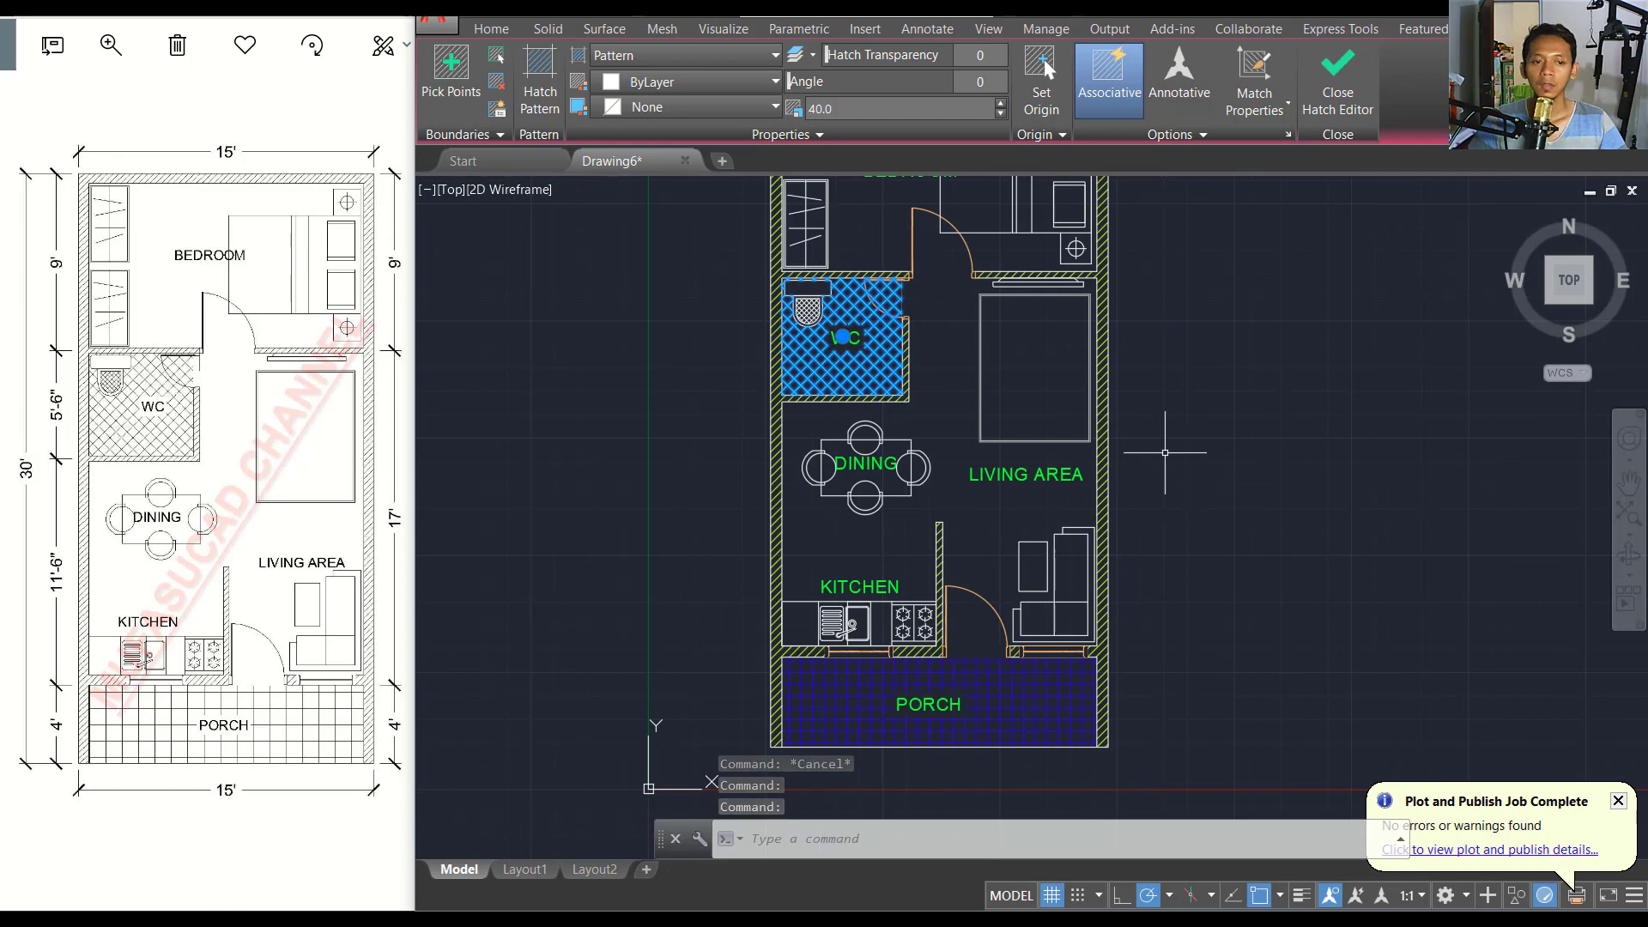
scroll(1150, 498, "down", 4)
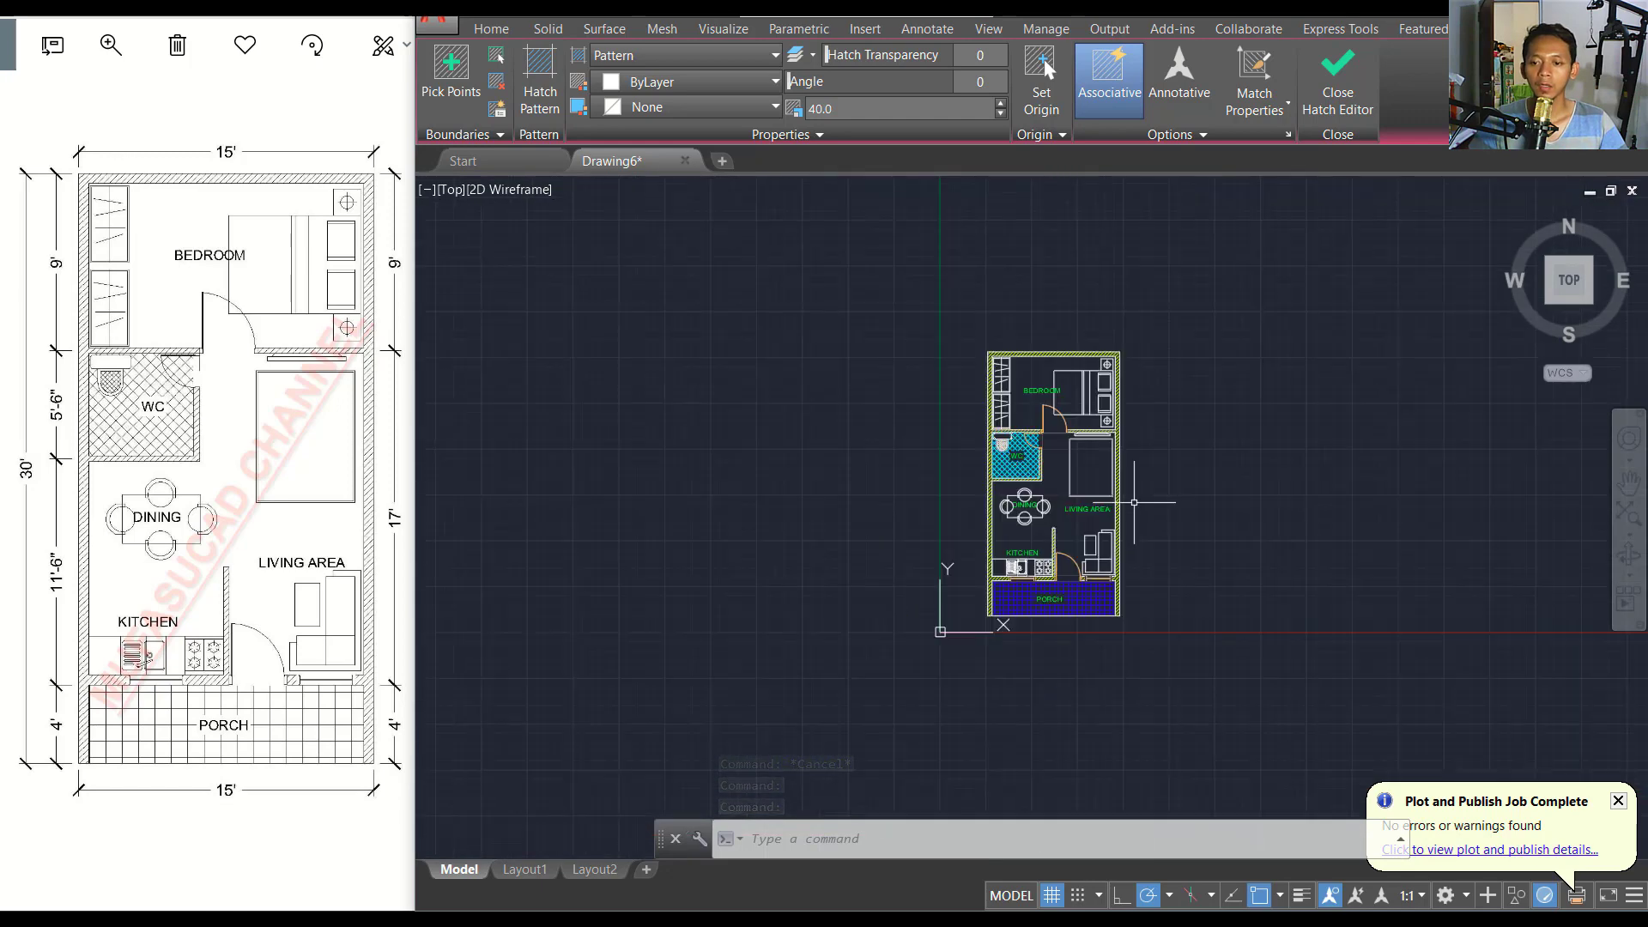
Set the Standard dimension style's units to Architectural with 0'-0 1/2" precision.
key("Escape")
middle_click_drag(1147, 504, 1047, 493)
scroll(928, 506, "up", 2)
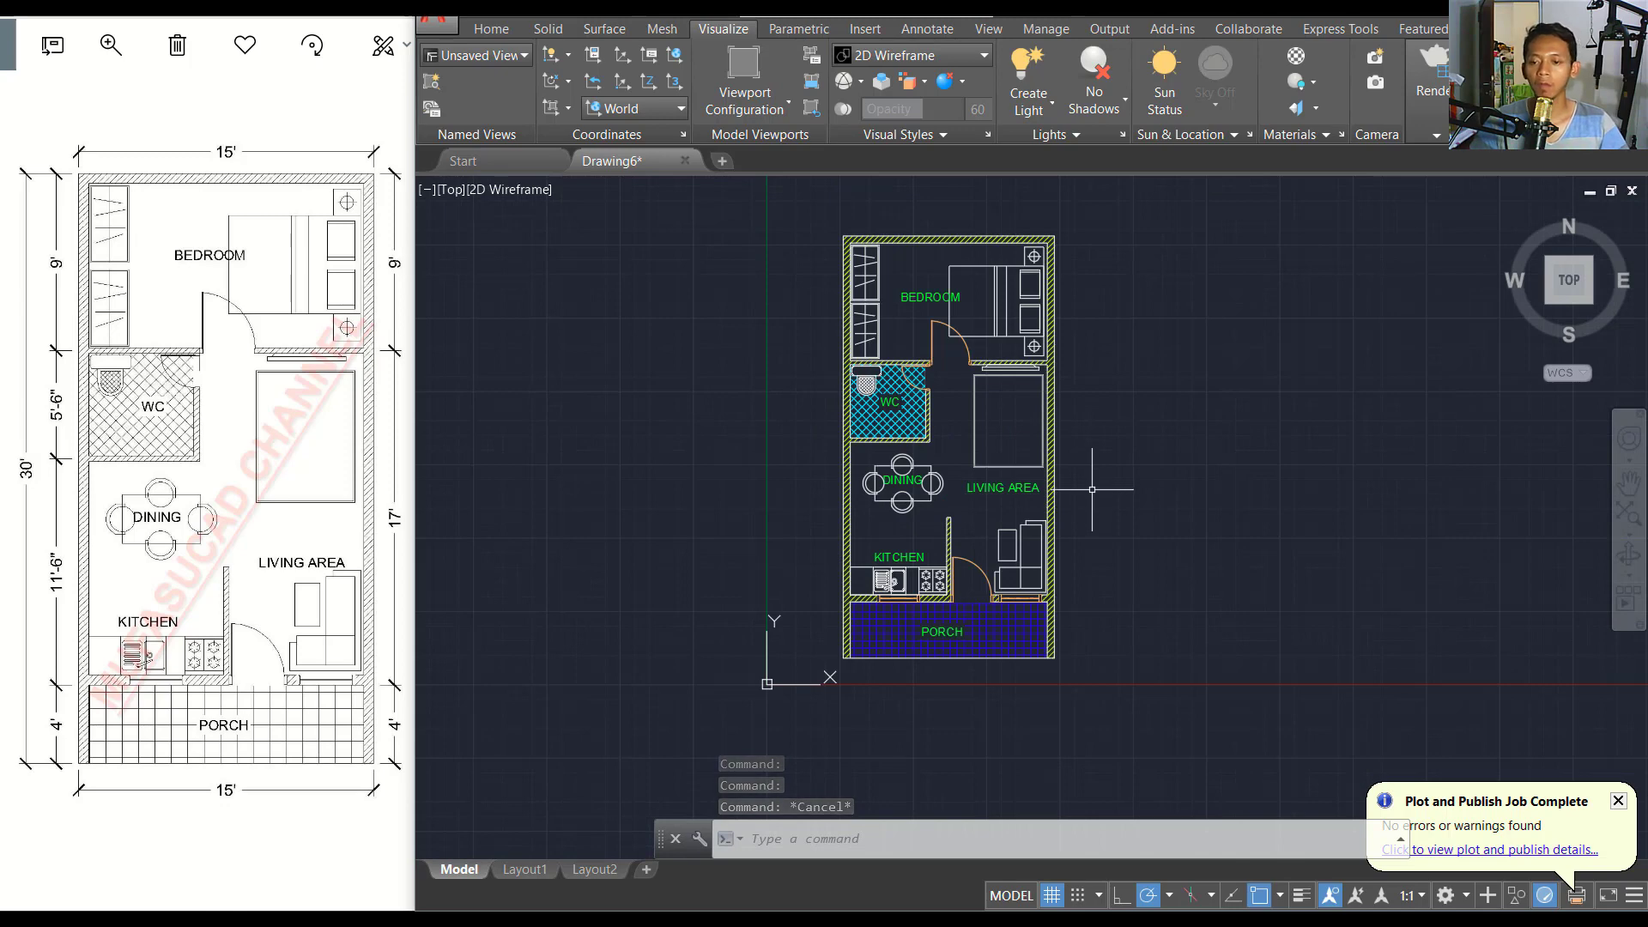
type("D")
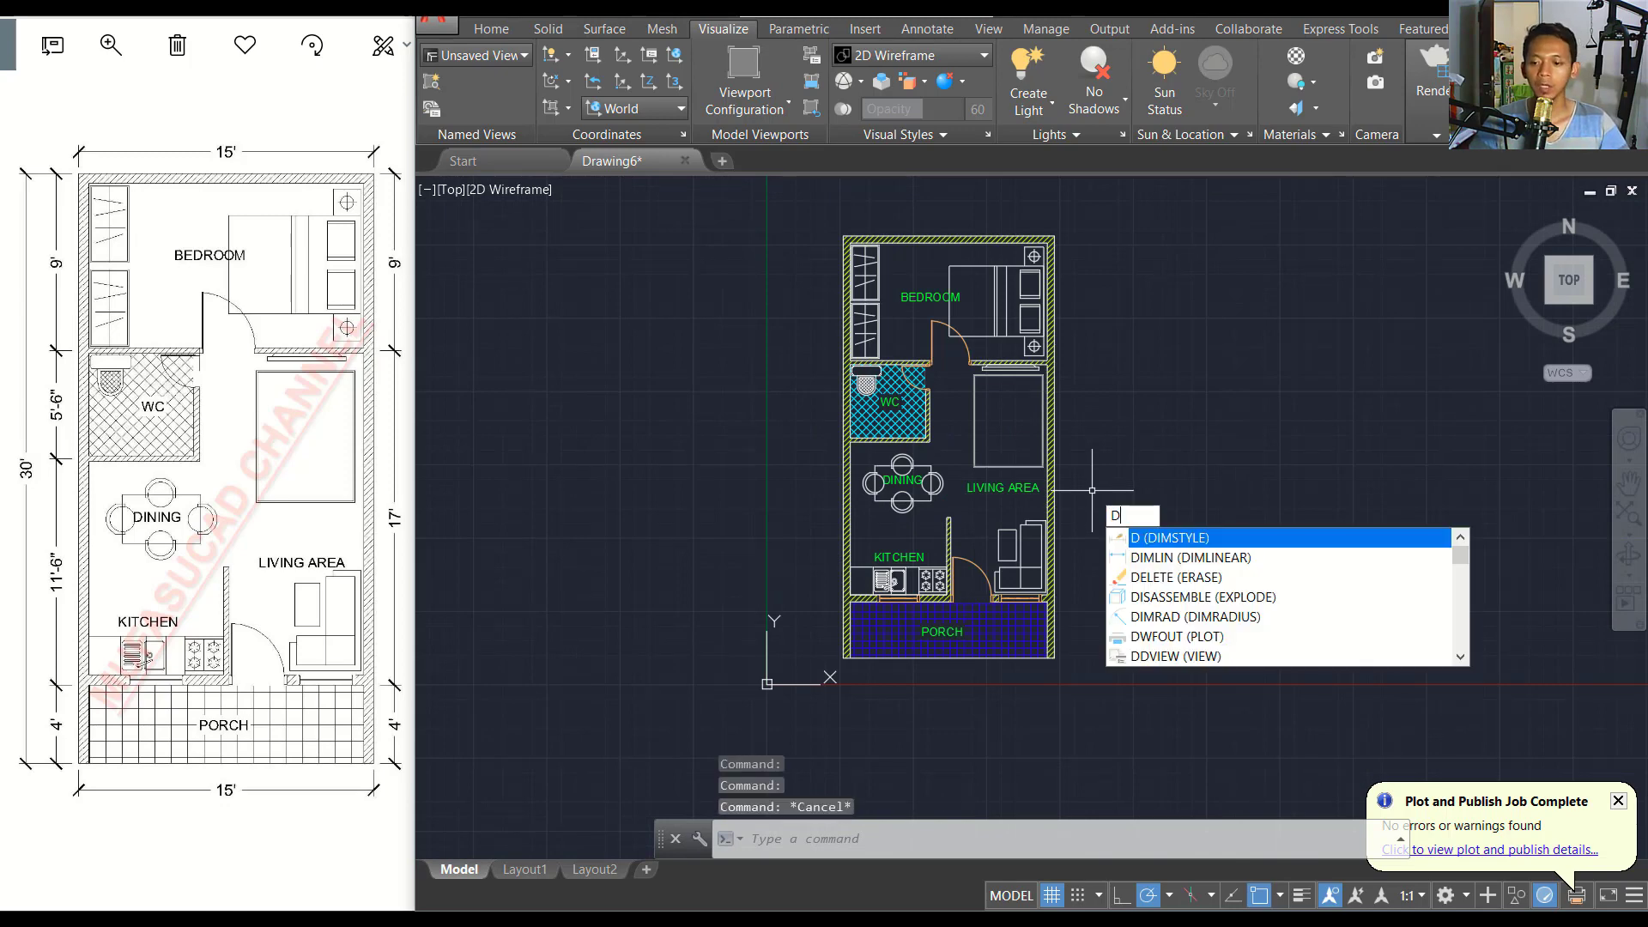
key("Return")
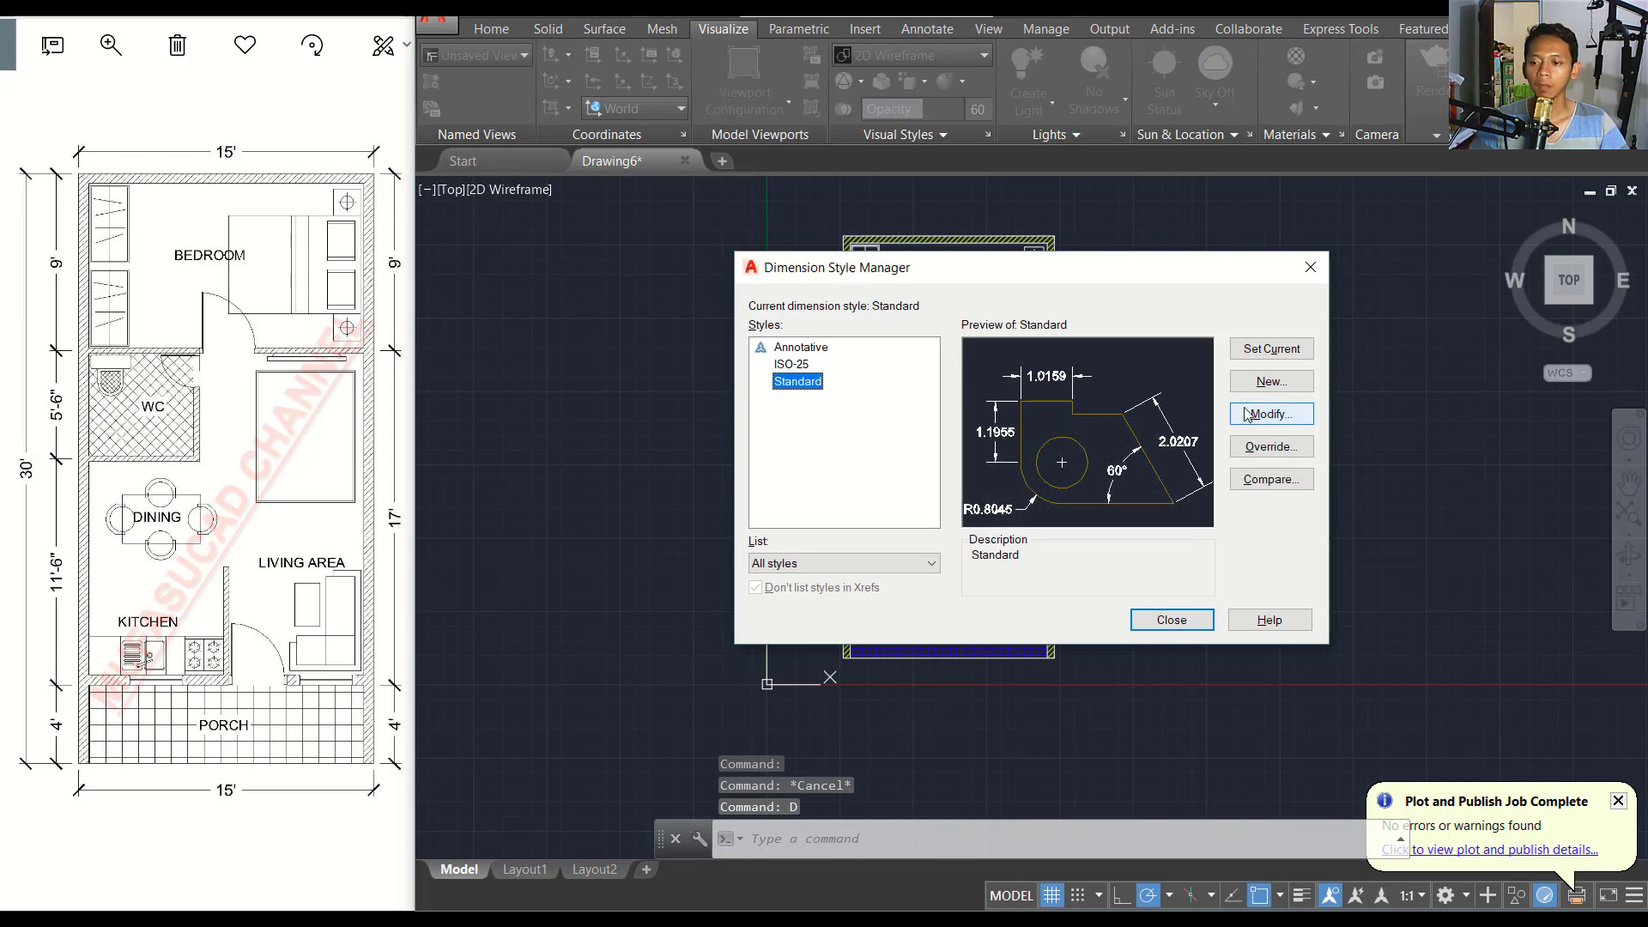
left_click(1270, 414)
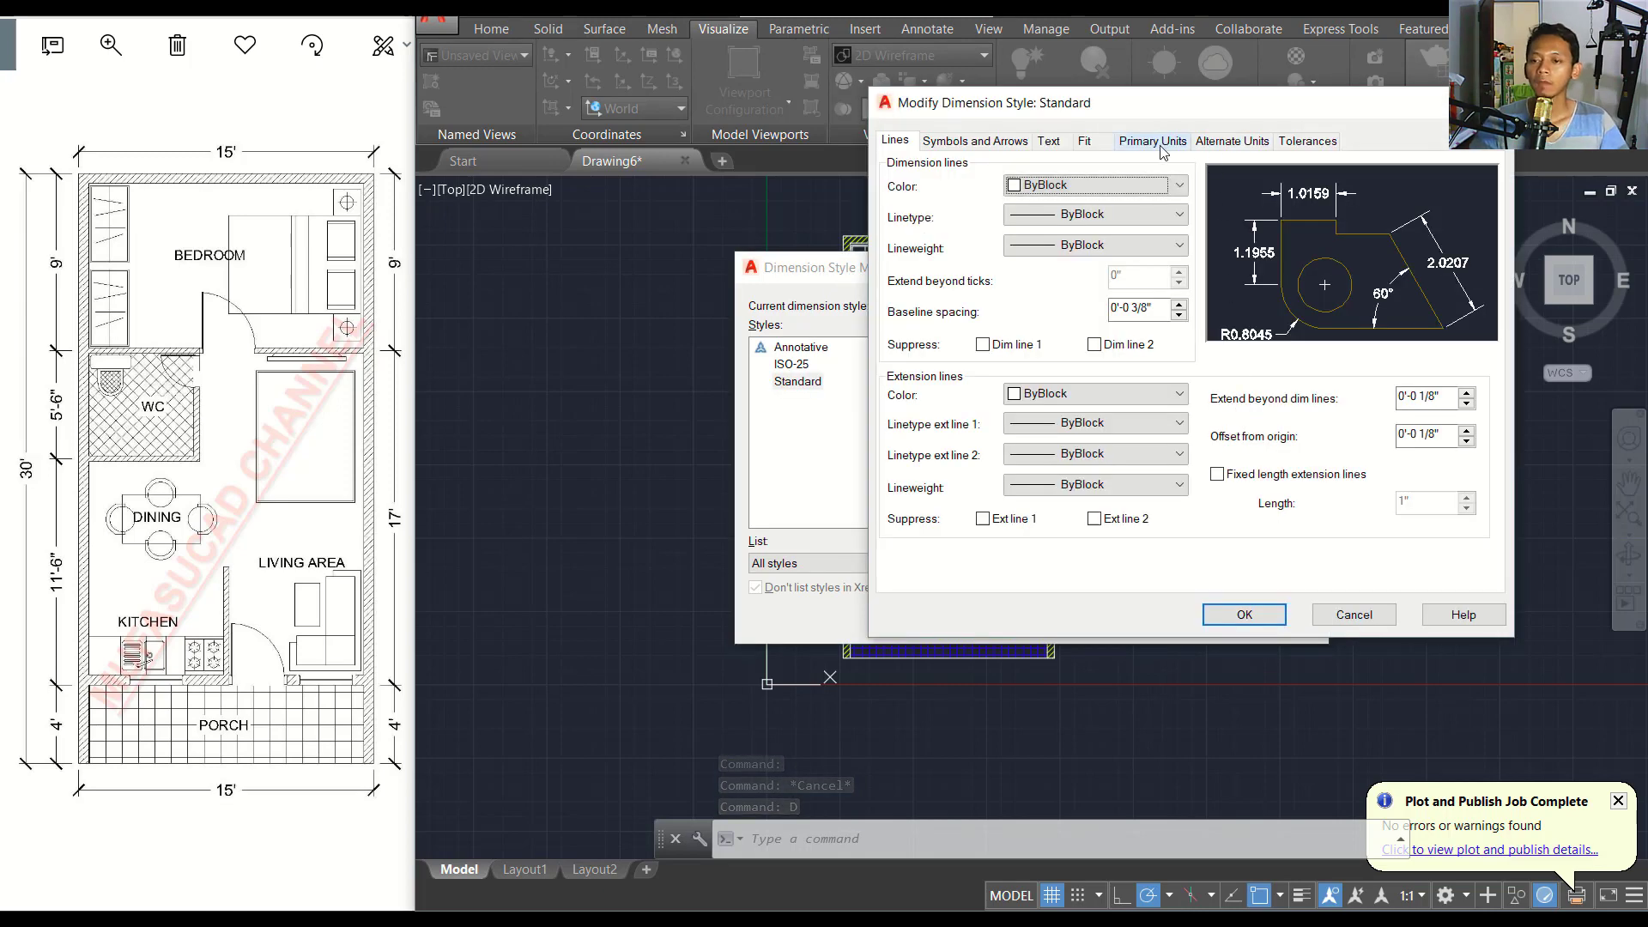
left_click(1161, 142)
left_click_drag(1162, 112, 1068, 165)
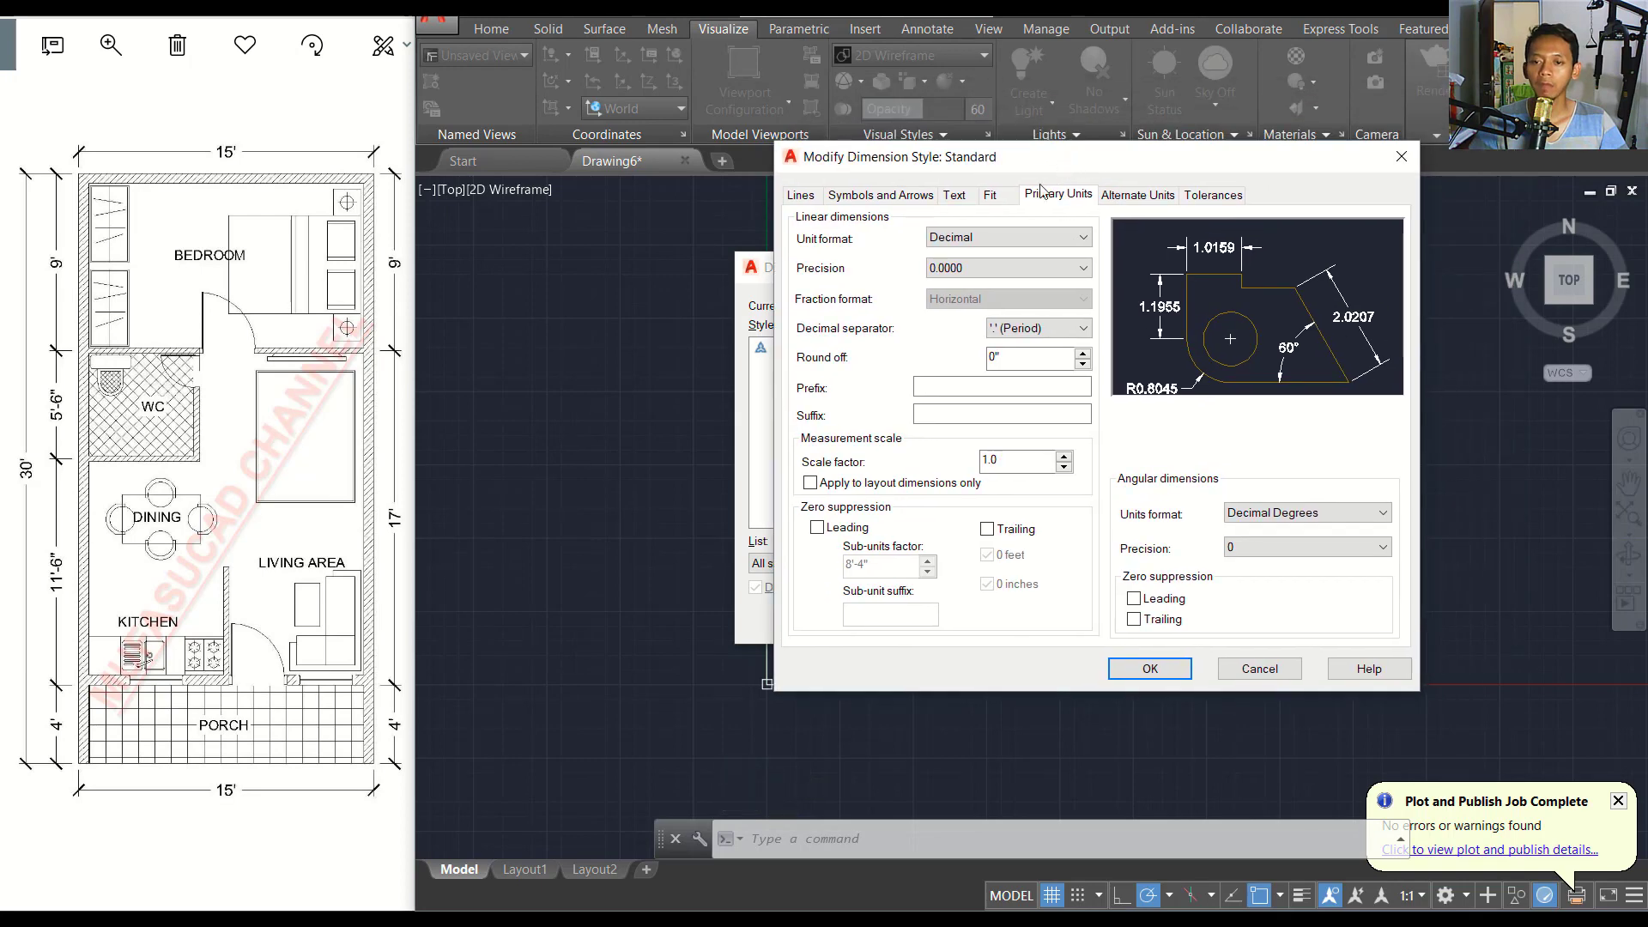
left_click(1004, 243)
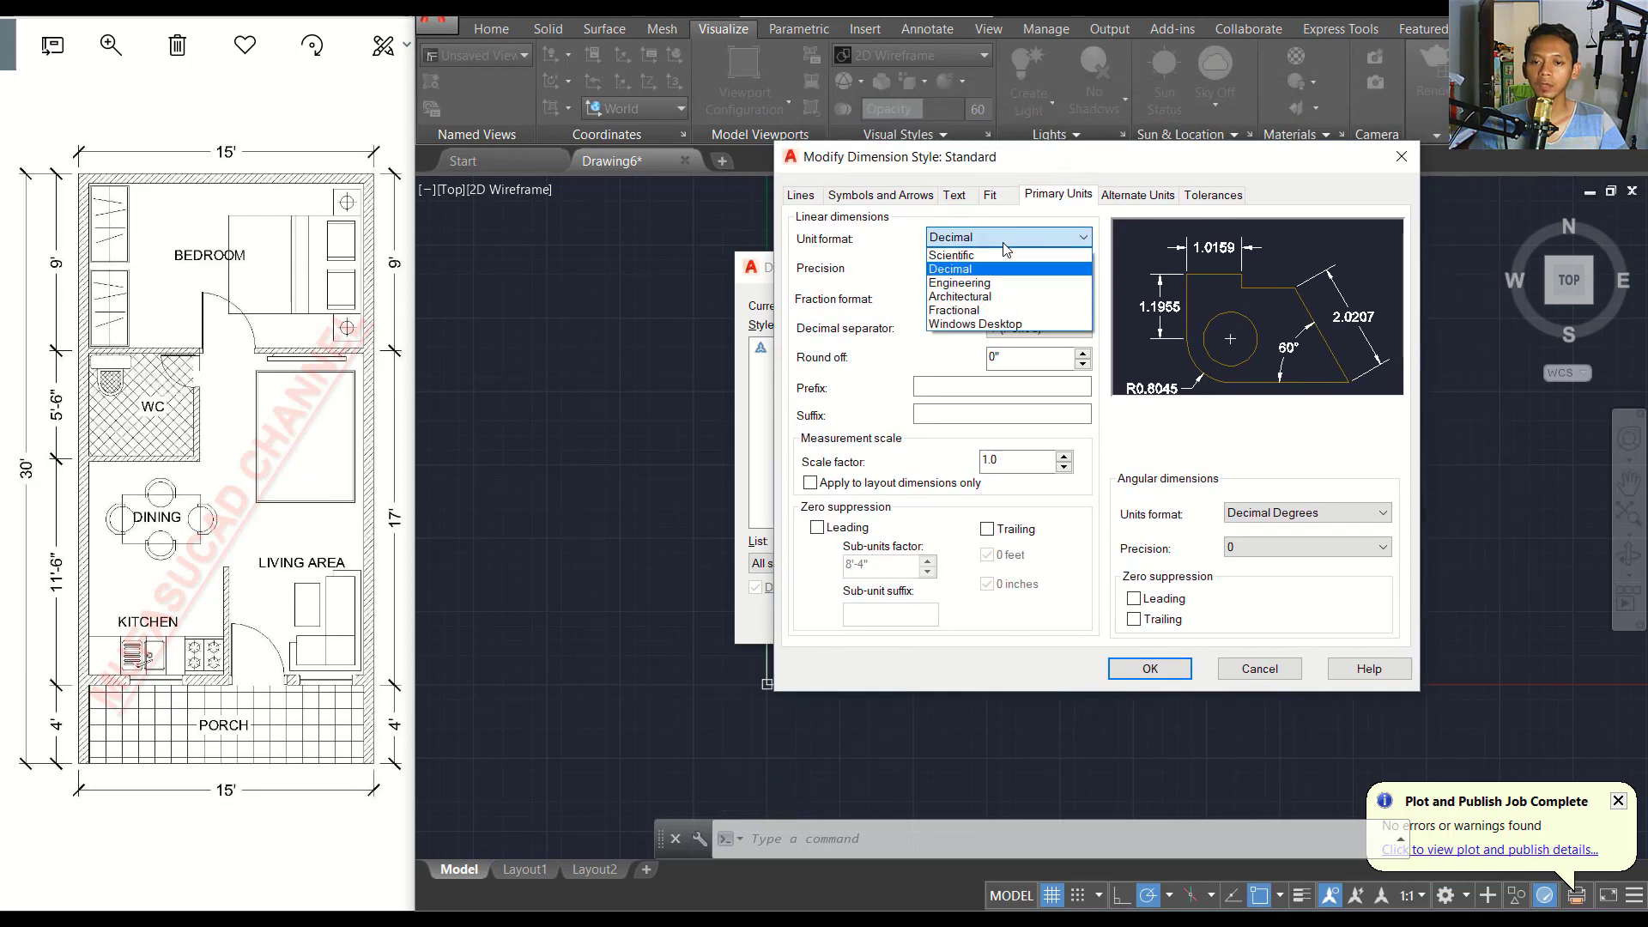
left_click(992, 297)
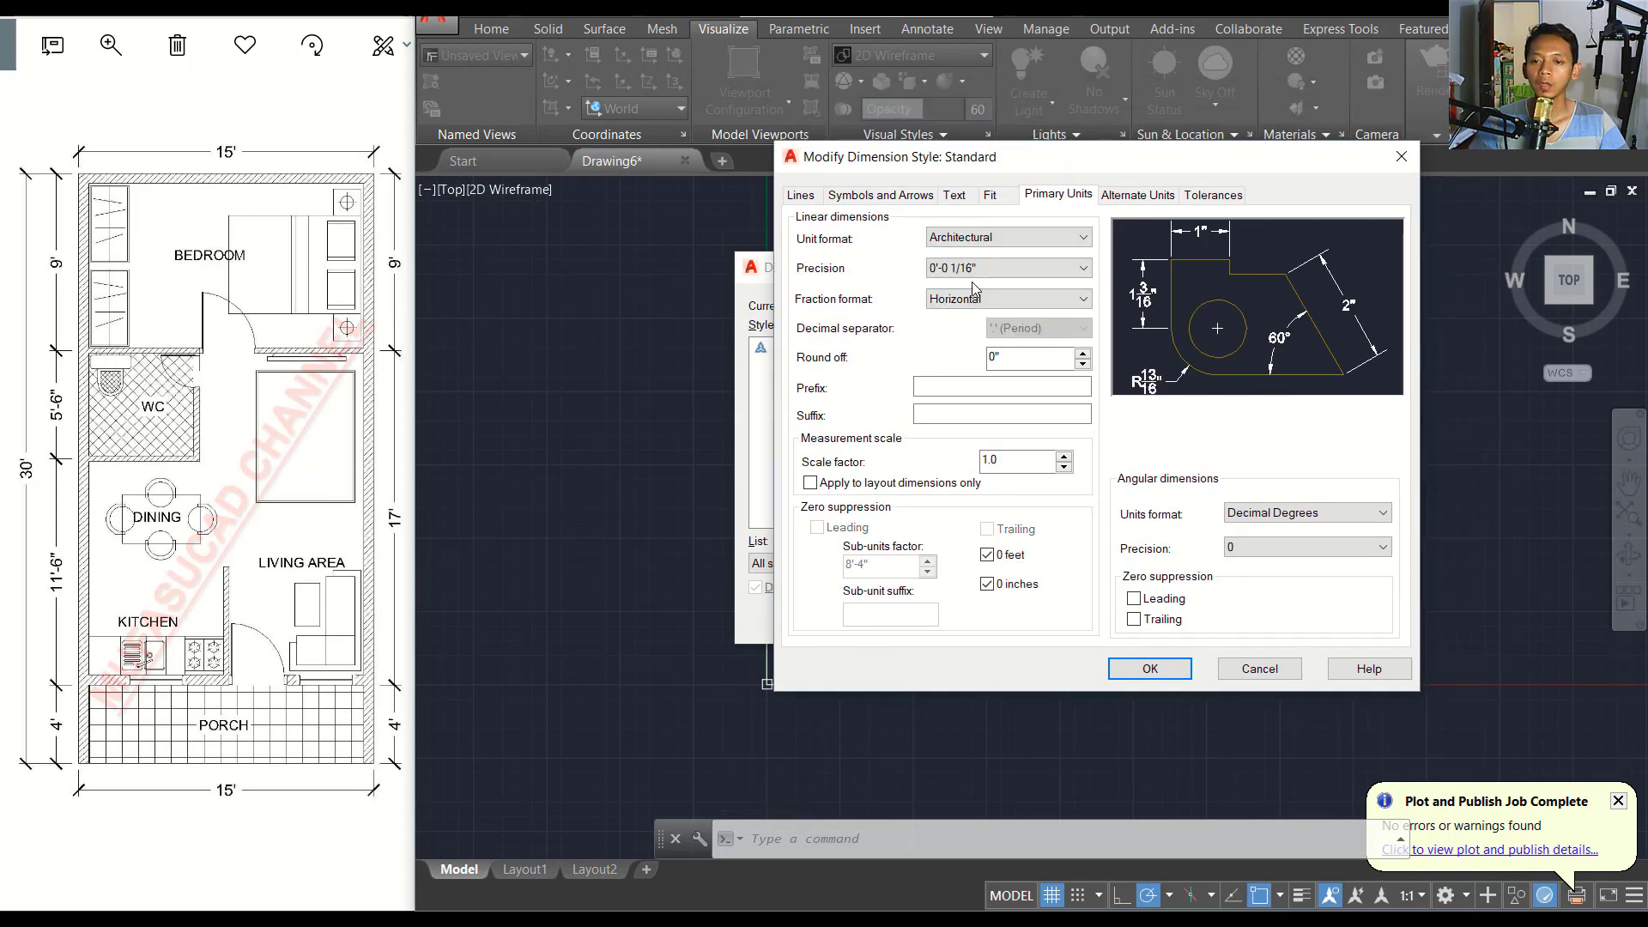
left_click(979, 268)
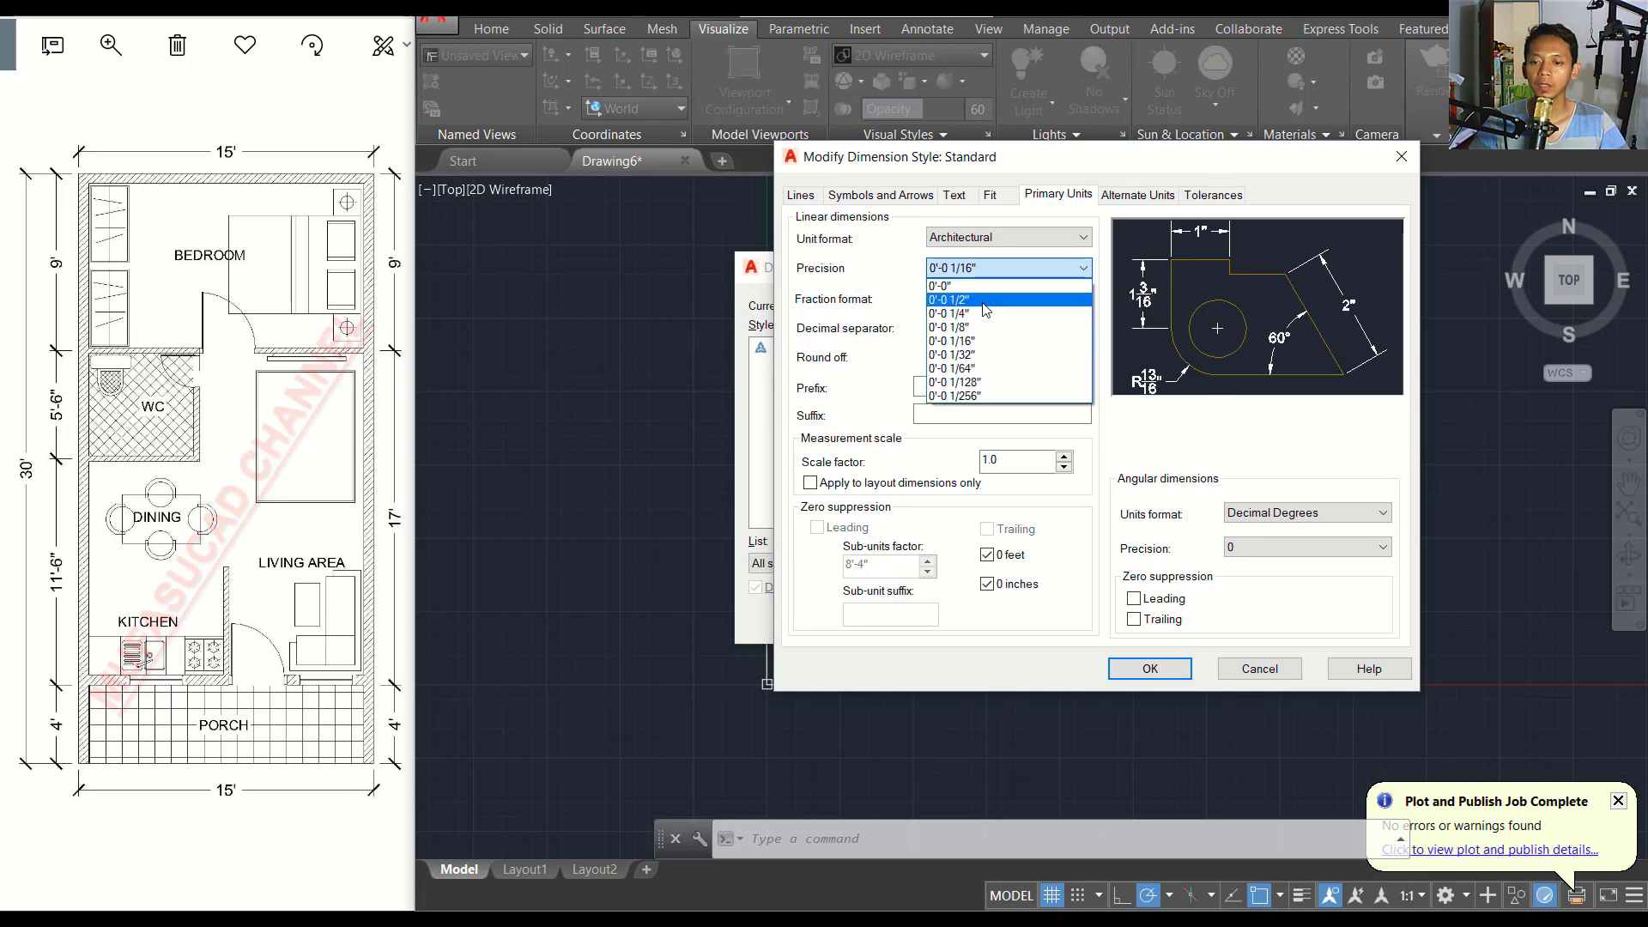
left_click(985, 302)
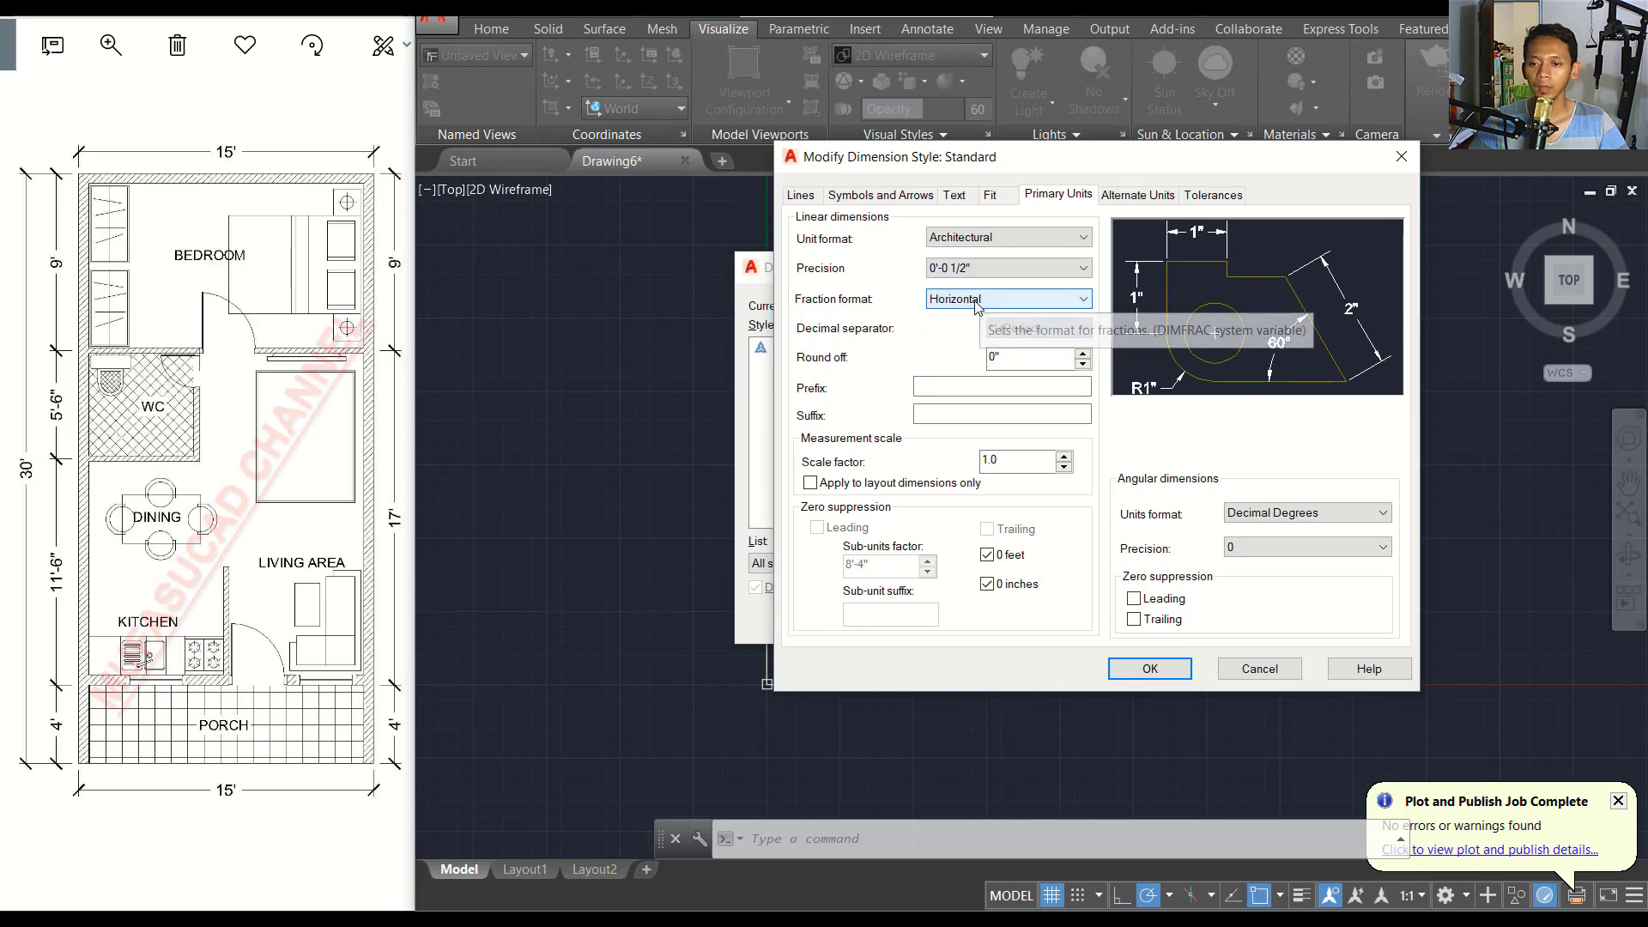
left_click(958, 196)
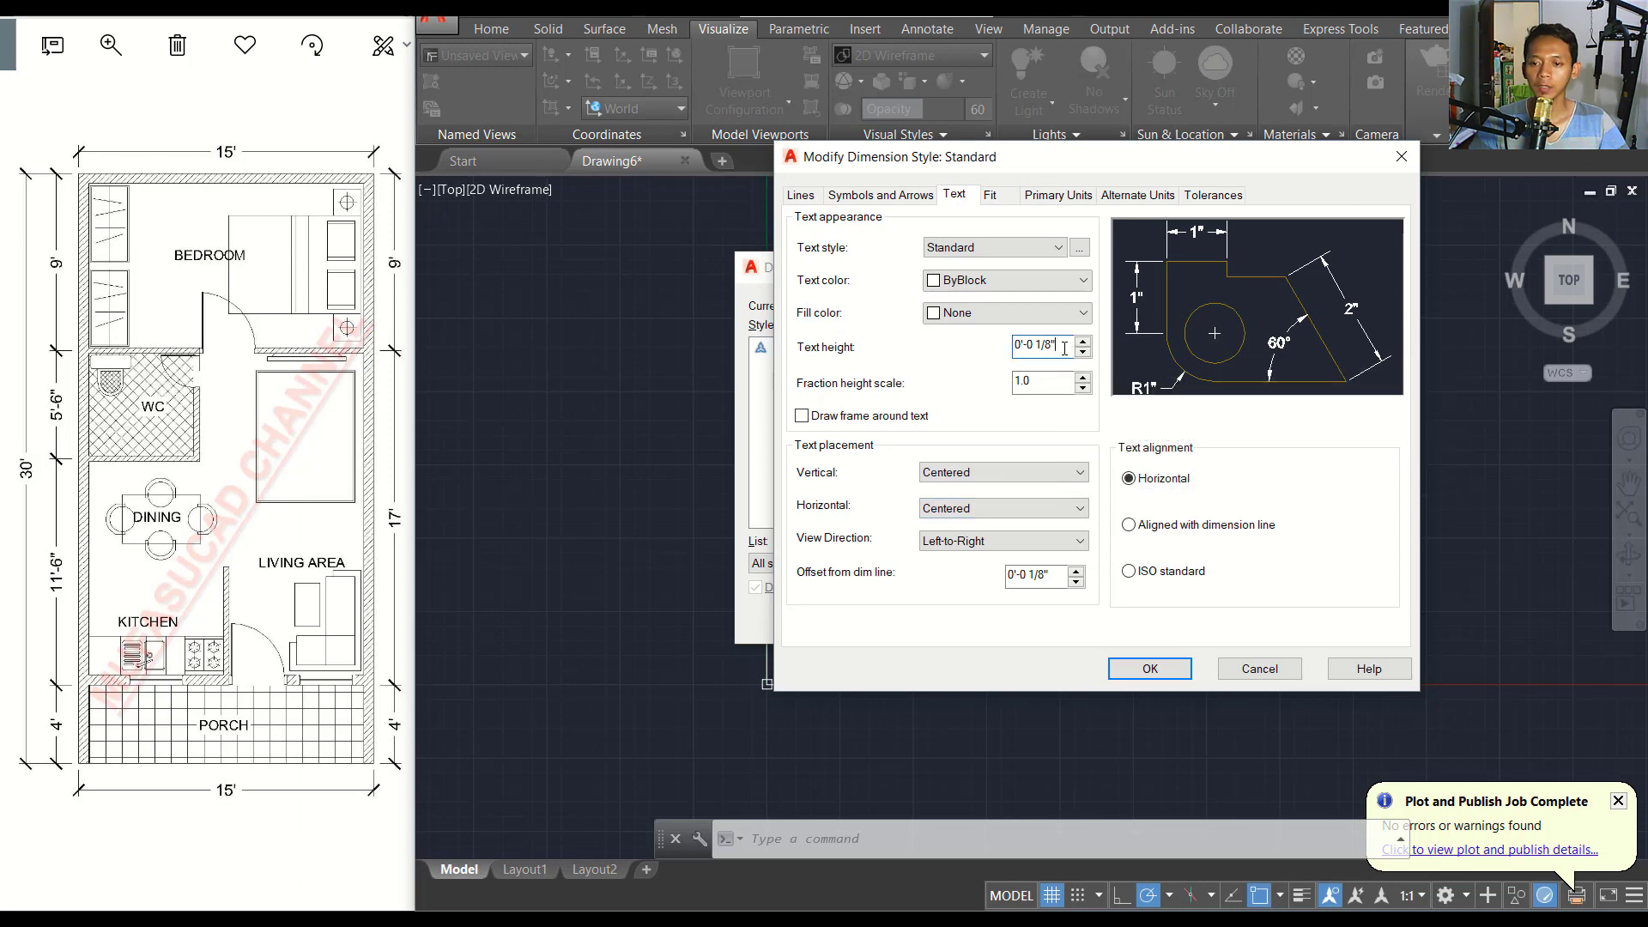
Make the dimension text green, ISO-aligned, with a 4" offset from the line.
left_click_drag(1069, 350, 998, 349)
type("7")
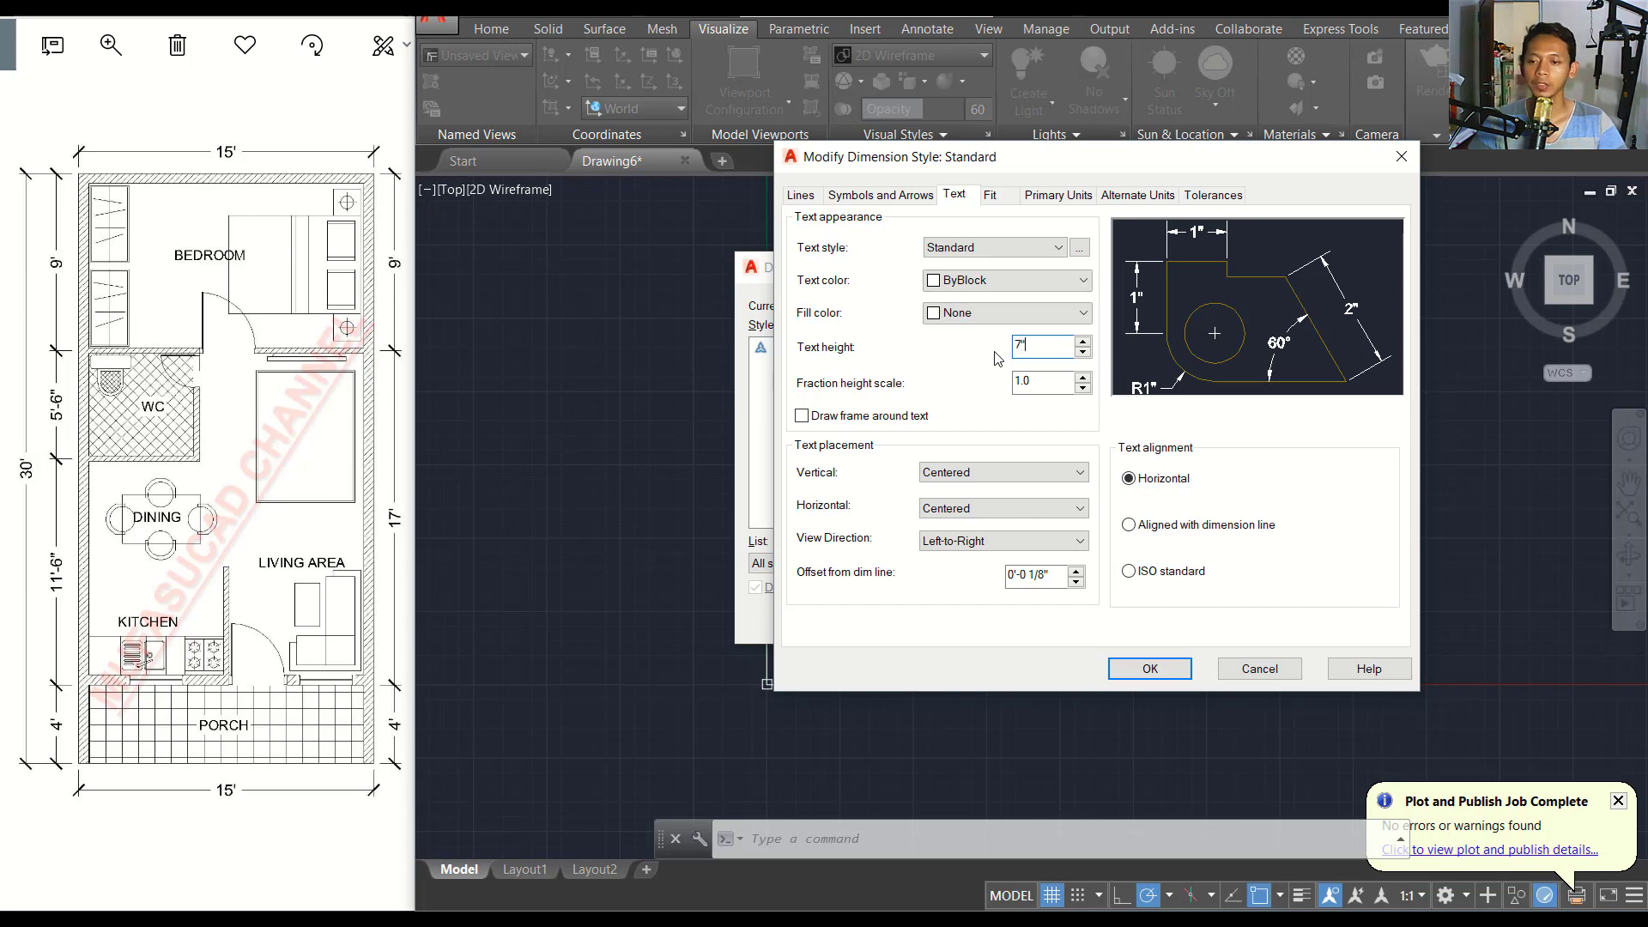
left_click(969, 286)
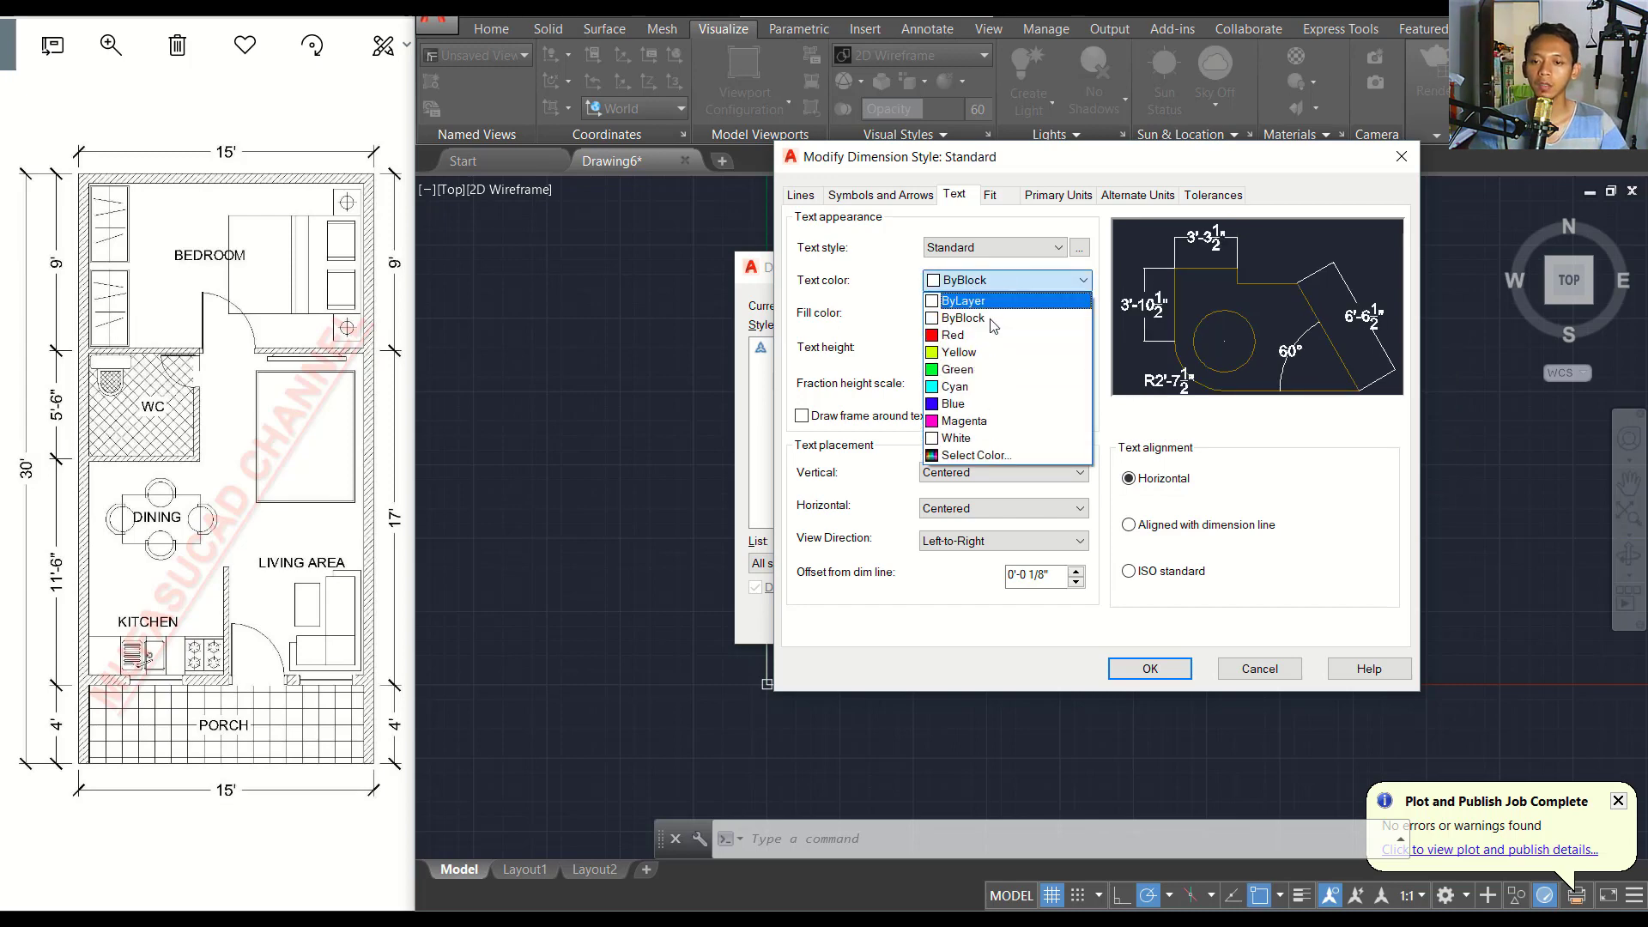
left_click(978, 365)
left_click(1033, 391)
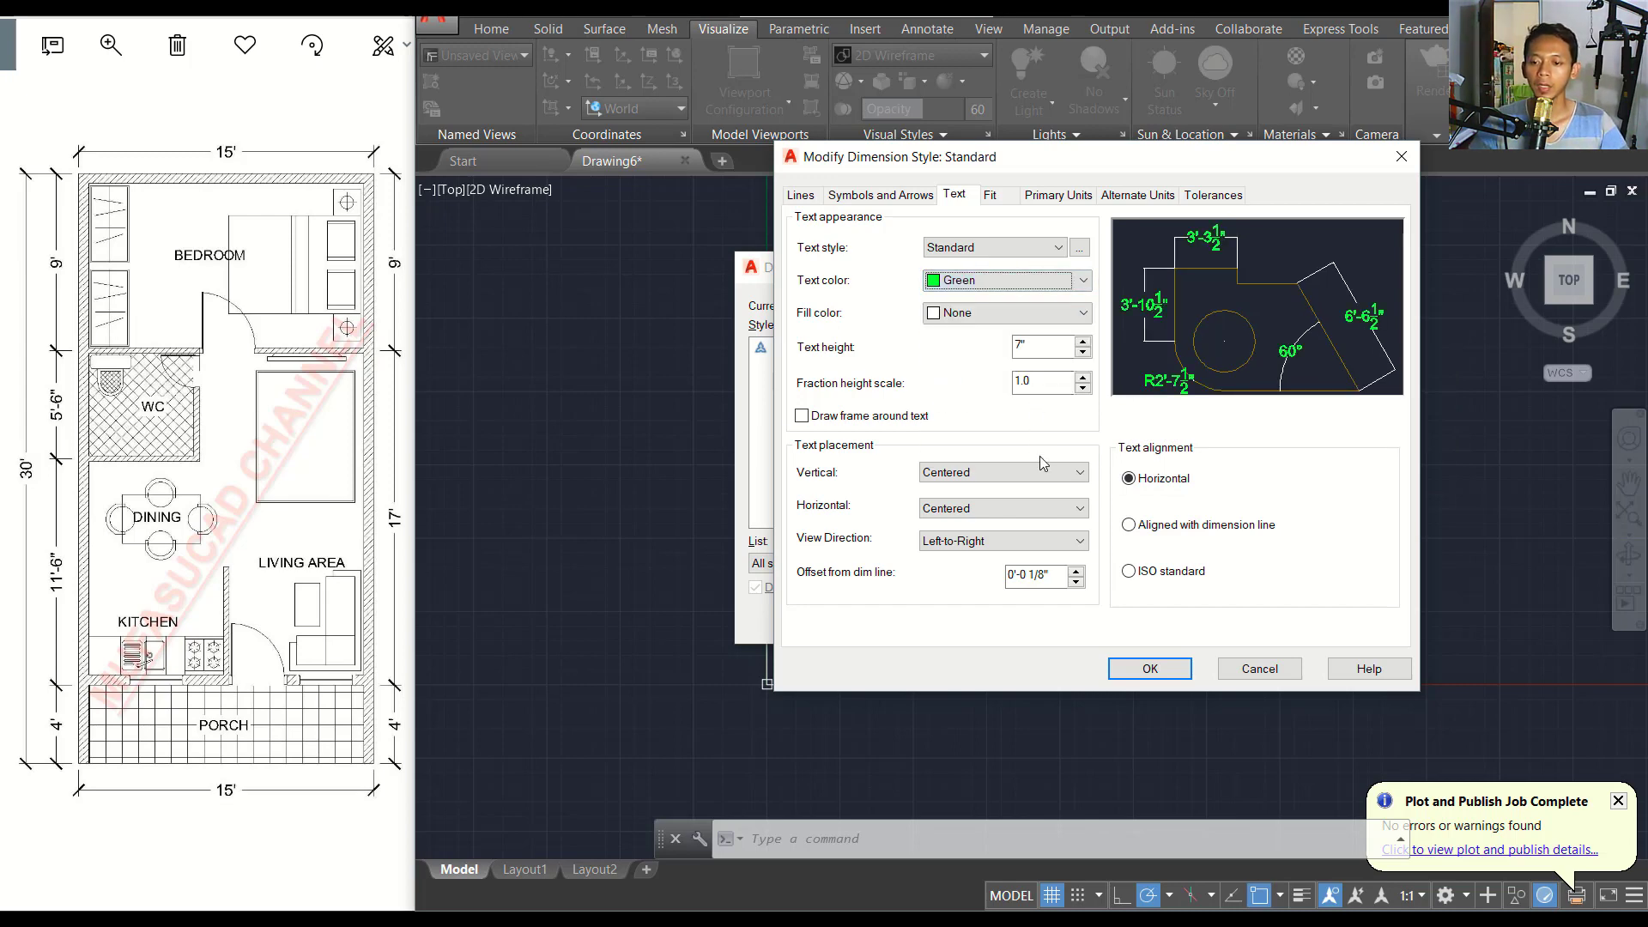
left_click(1130, 571)
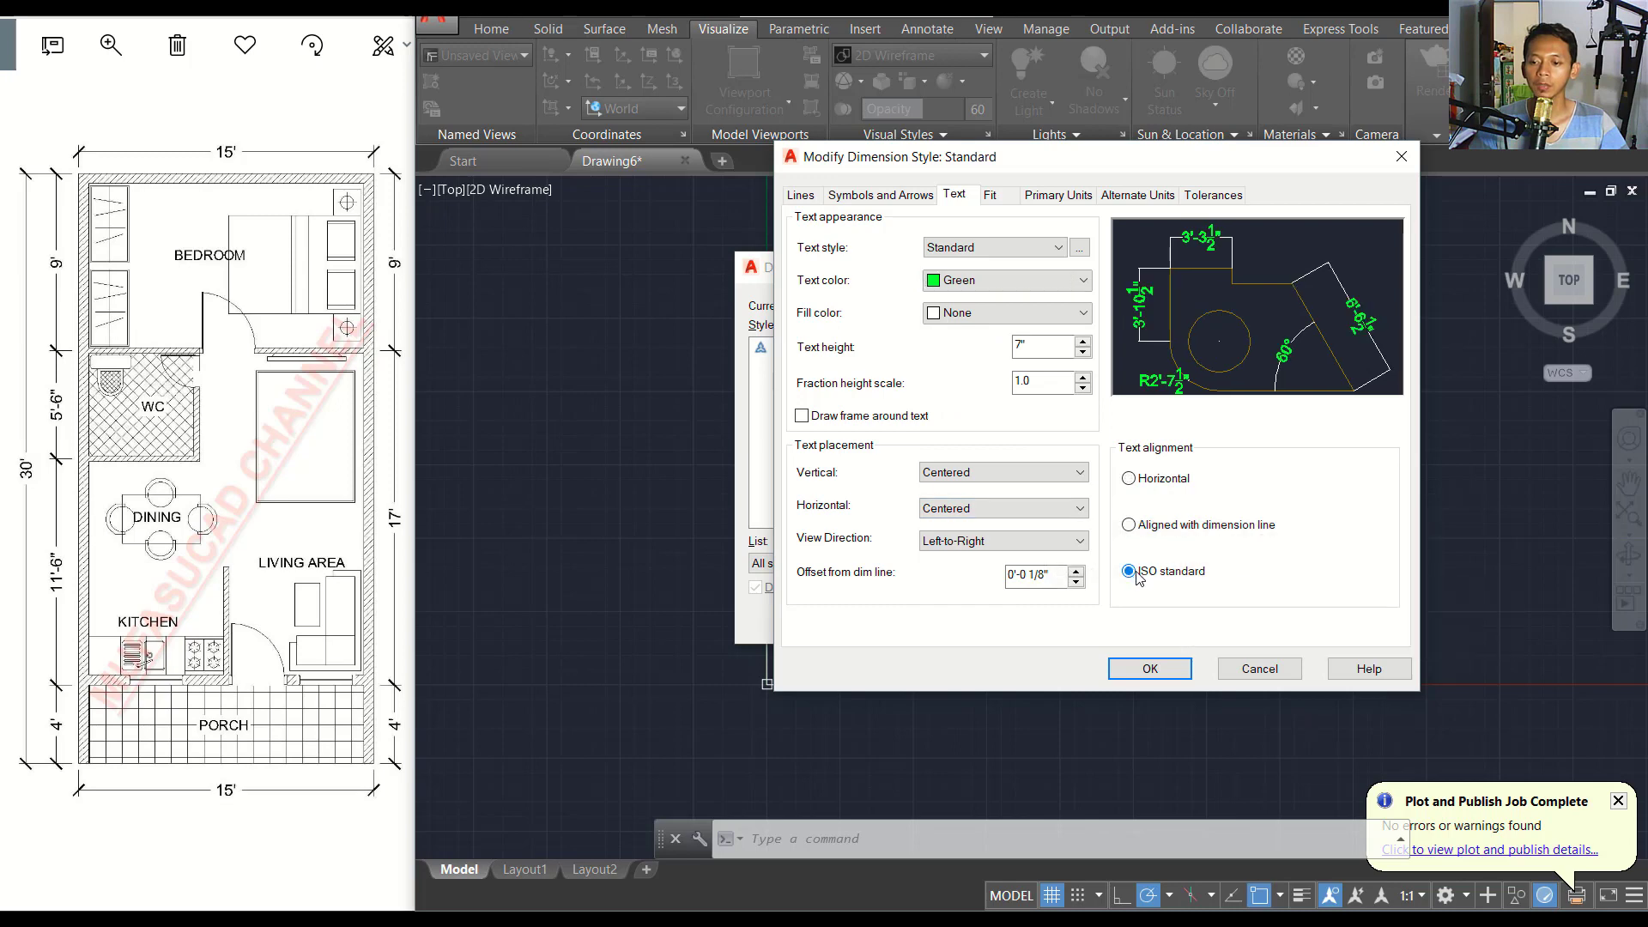
left_click(1047, 575)
type("4")
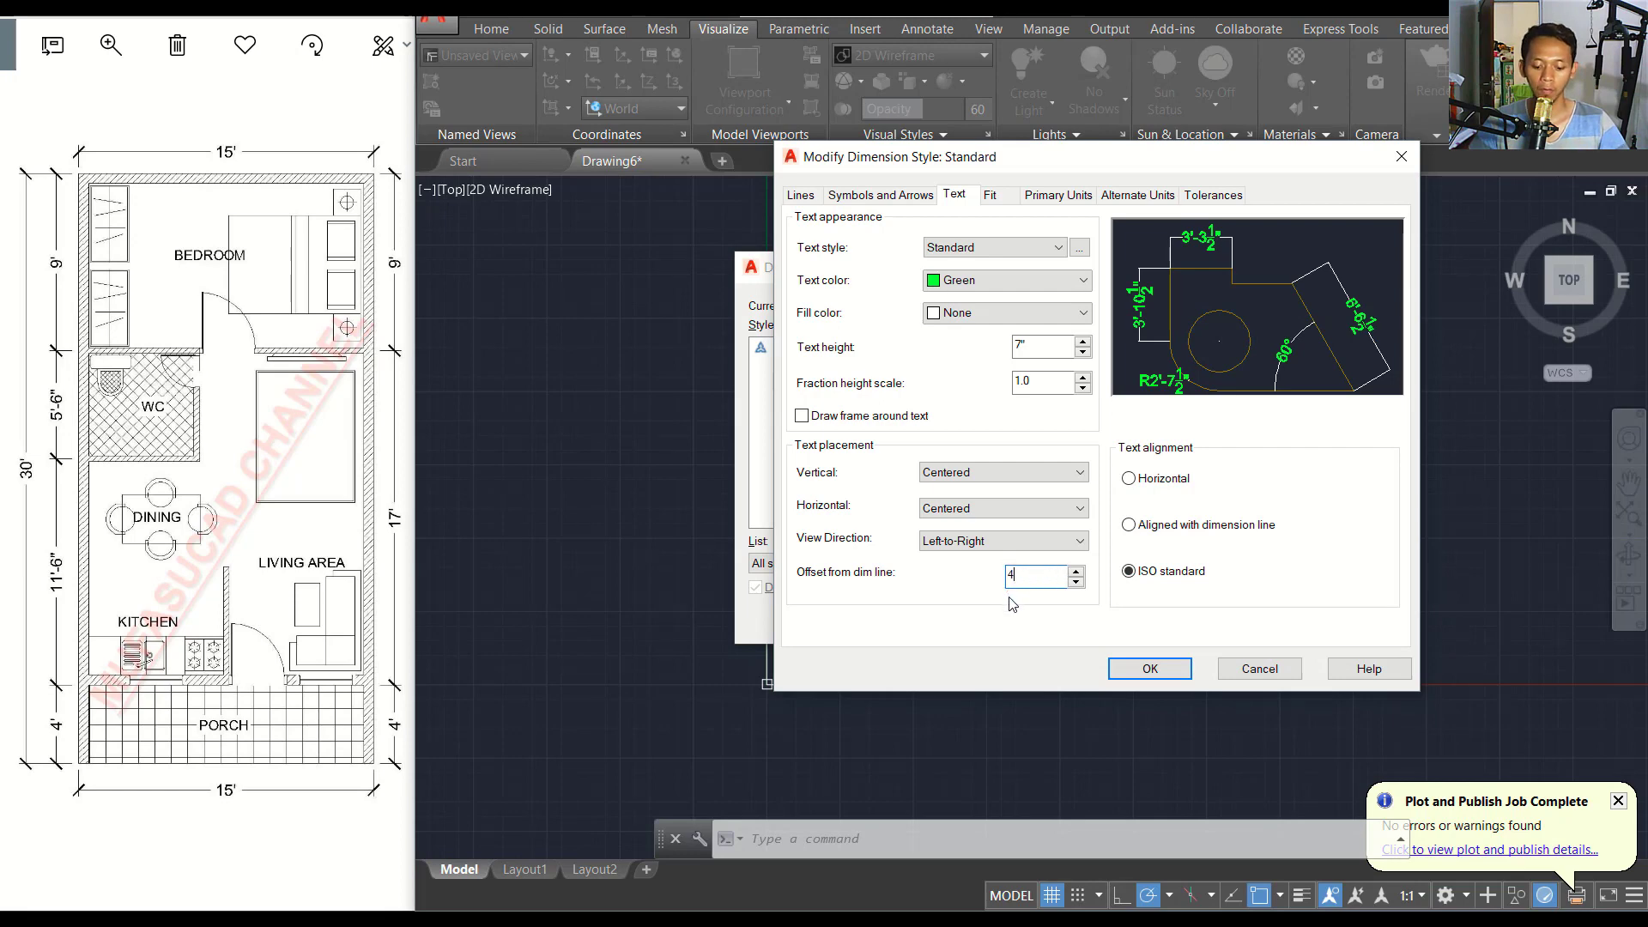
type("\"")
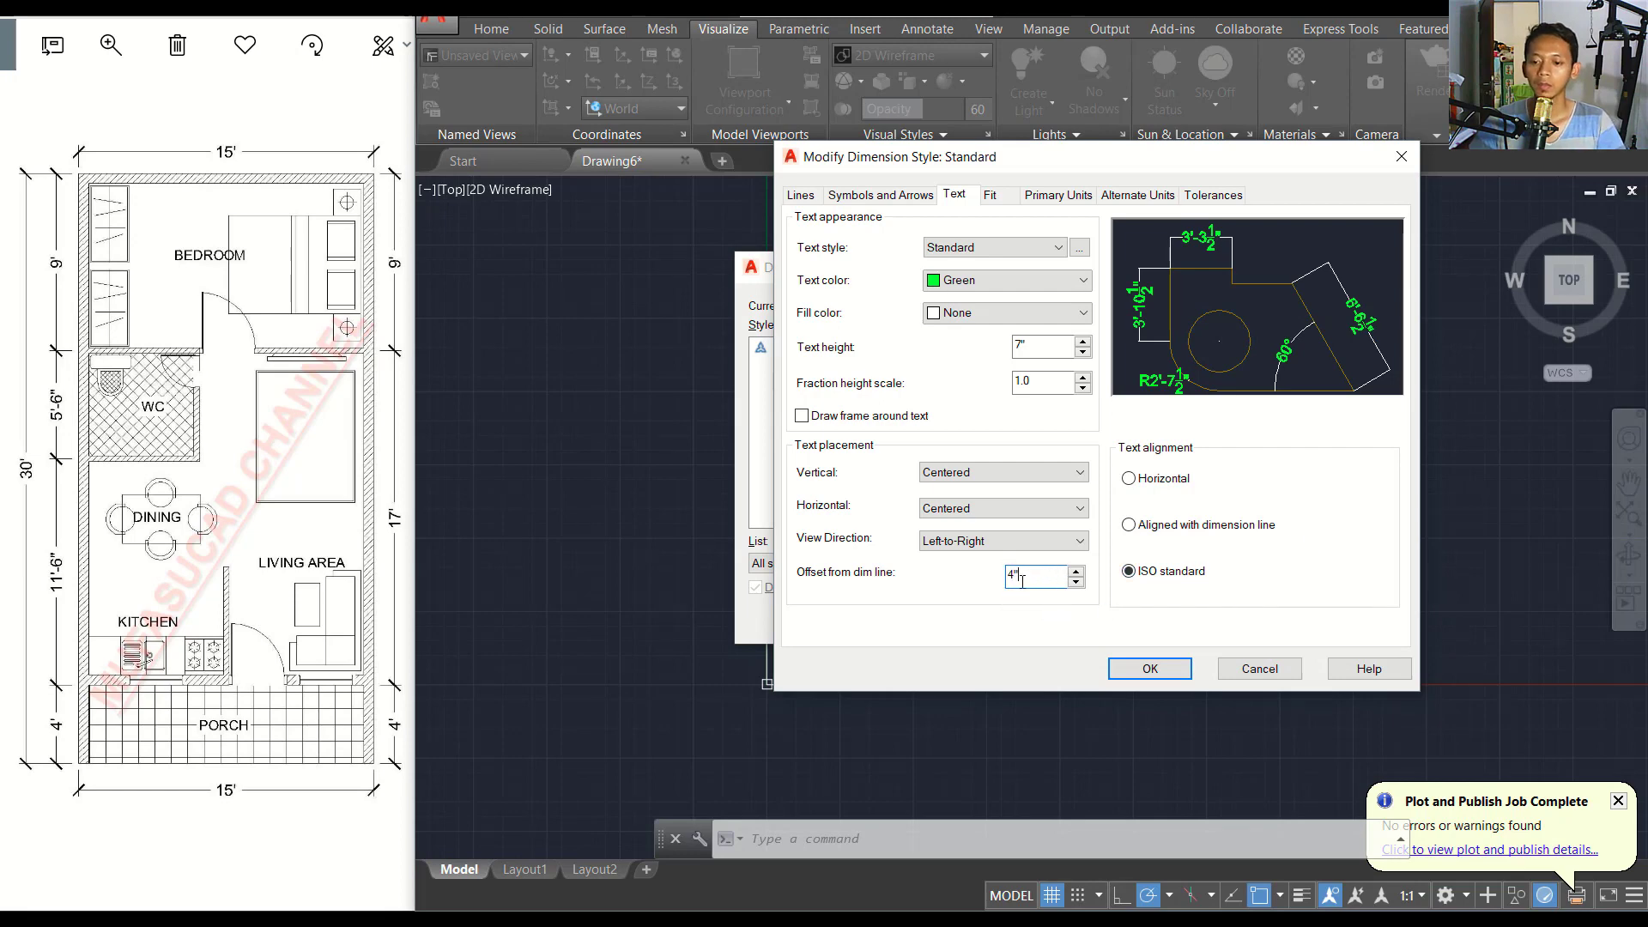
double_click(1021, 580)
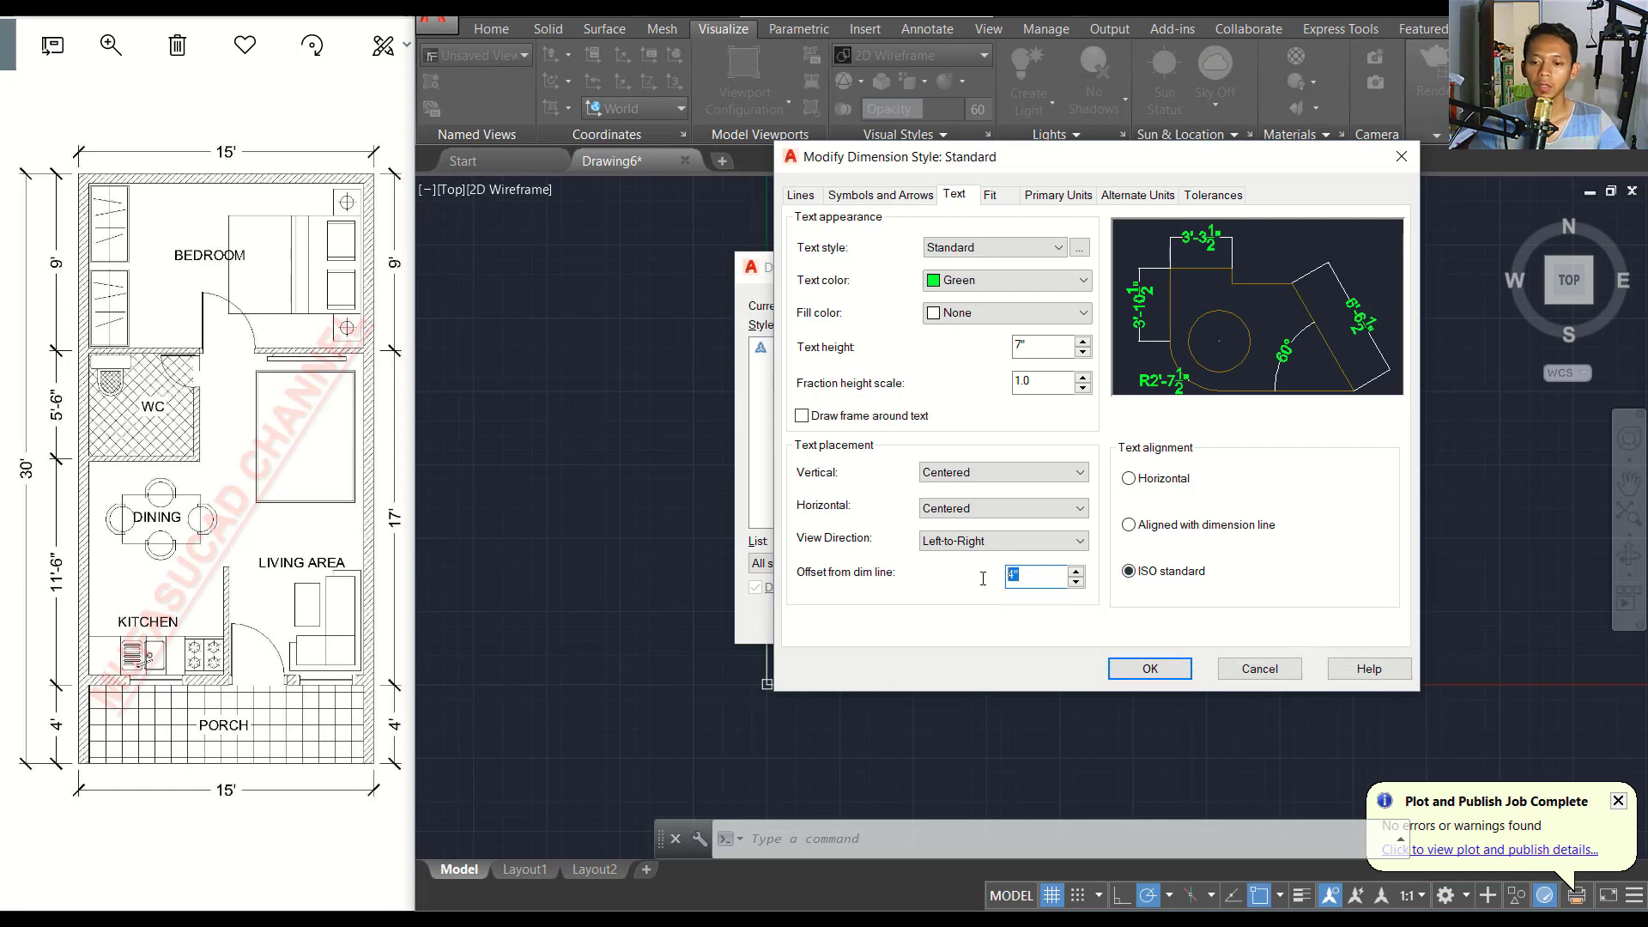
Use architectural tick arrowheads with 7" arrow size and 9" break size.
left_click(924, 195)
left_click(899, 257)
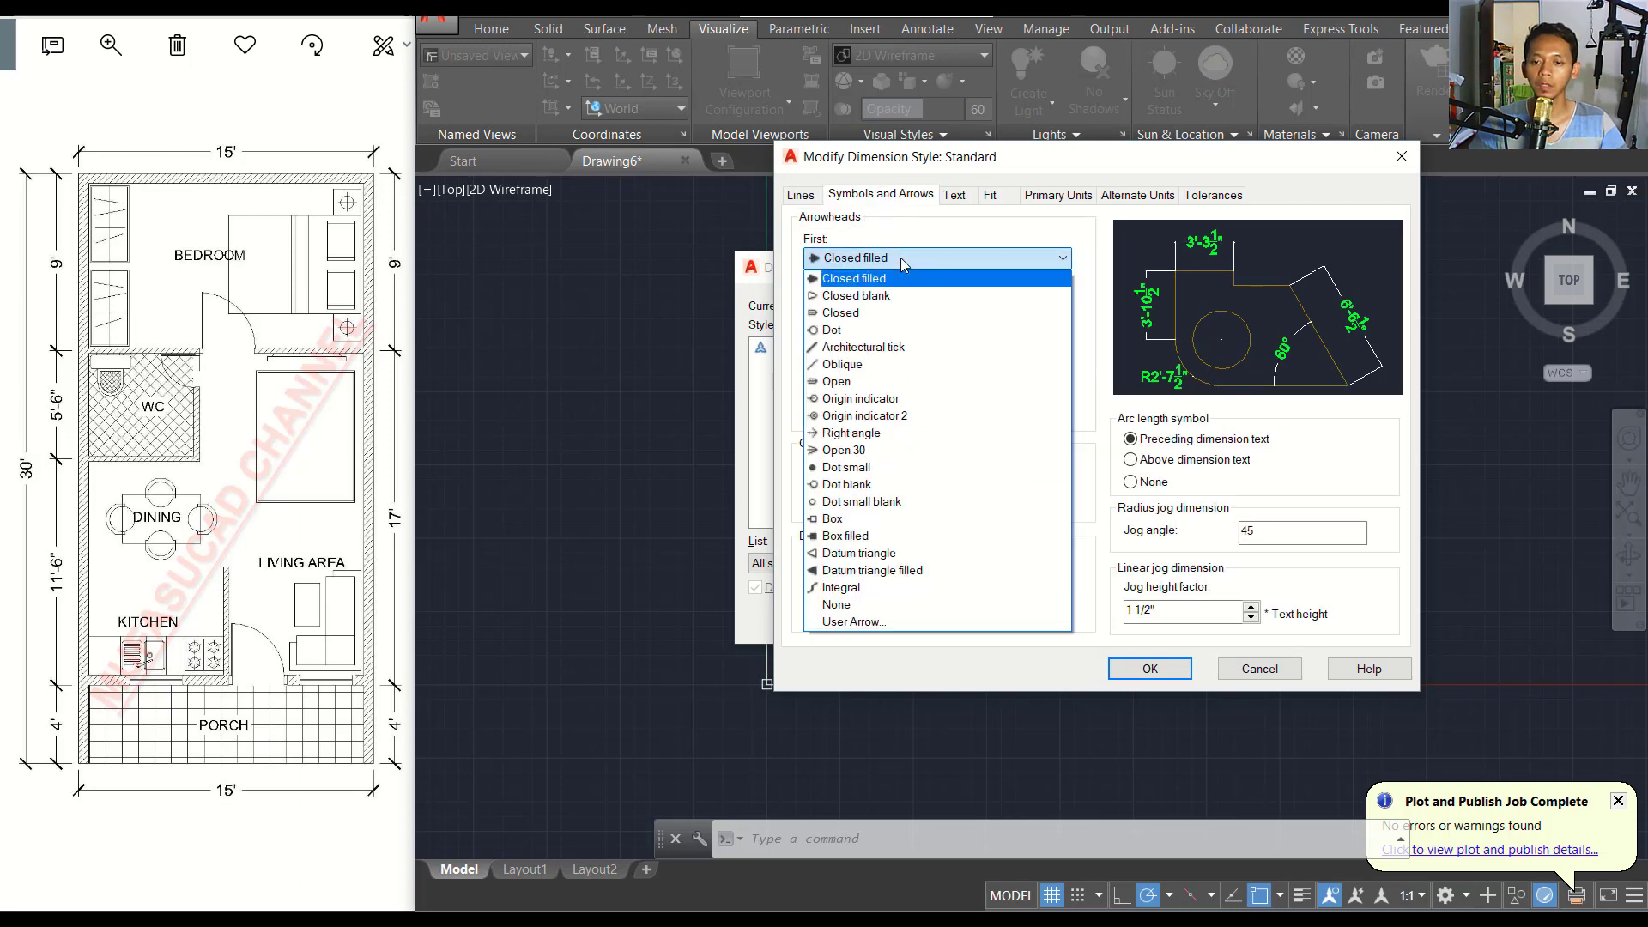
left_click(918, 346)
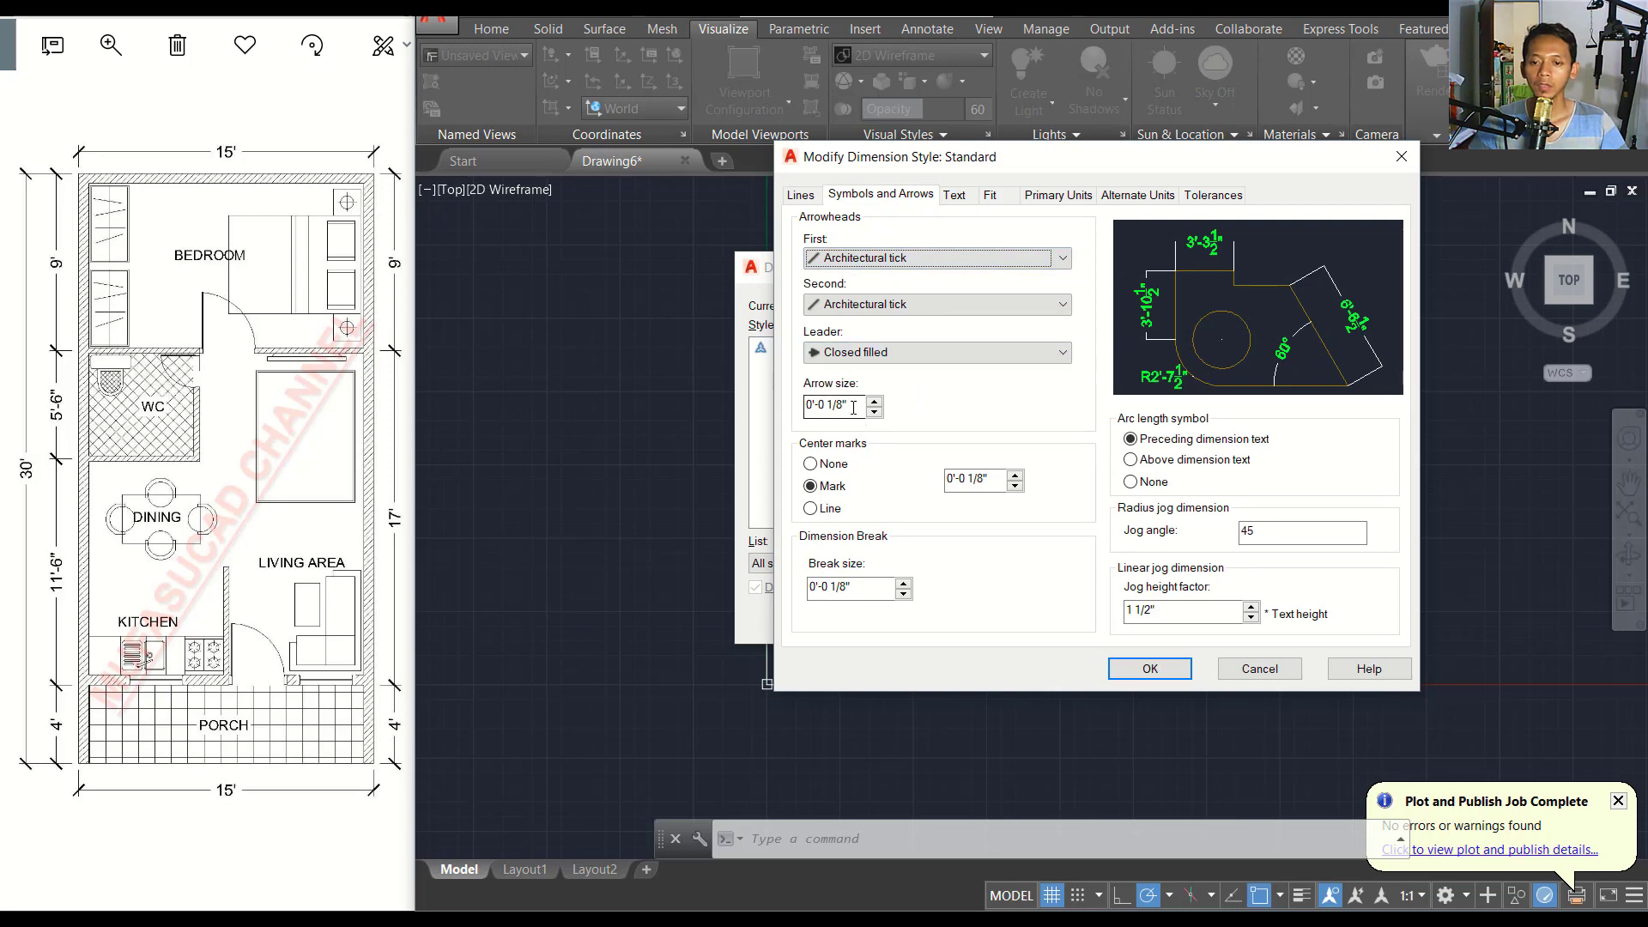
left_click_drag(854, 407, 797, 406)
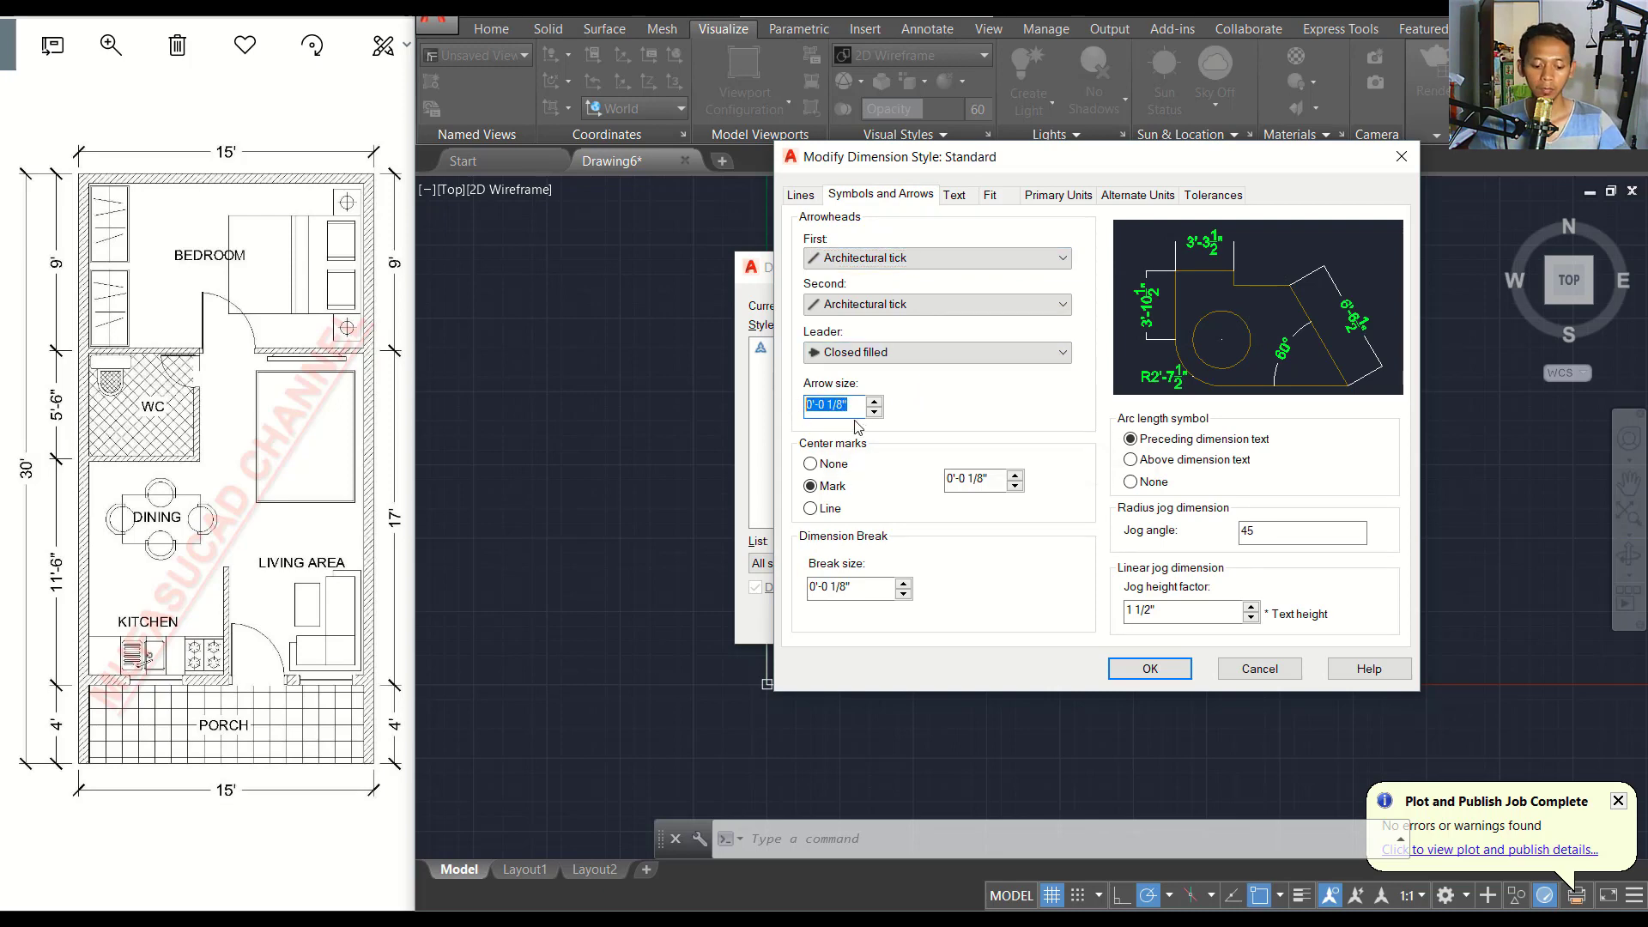
type("7\"")
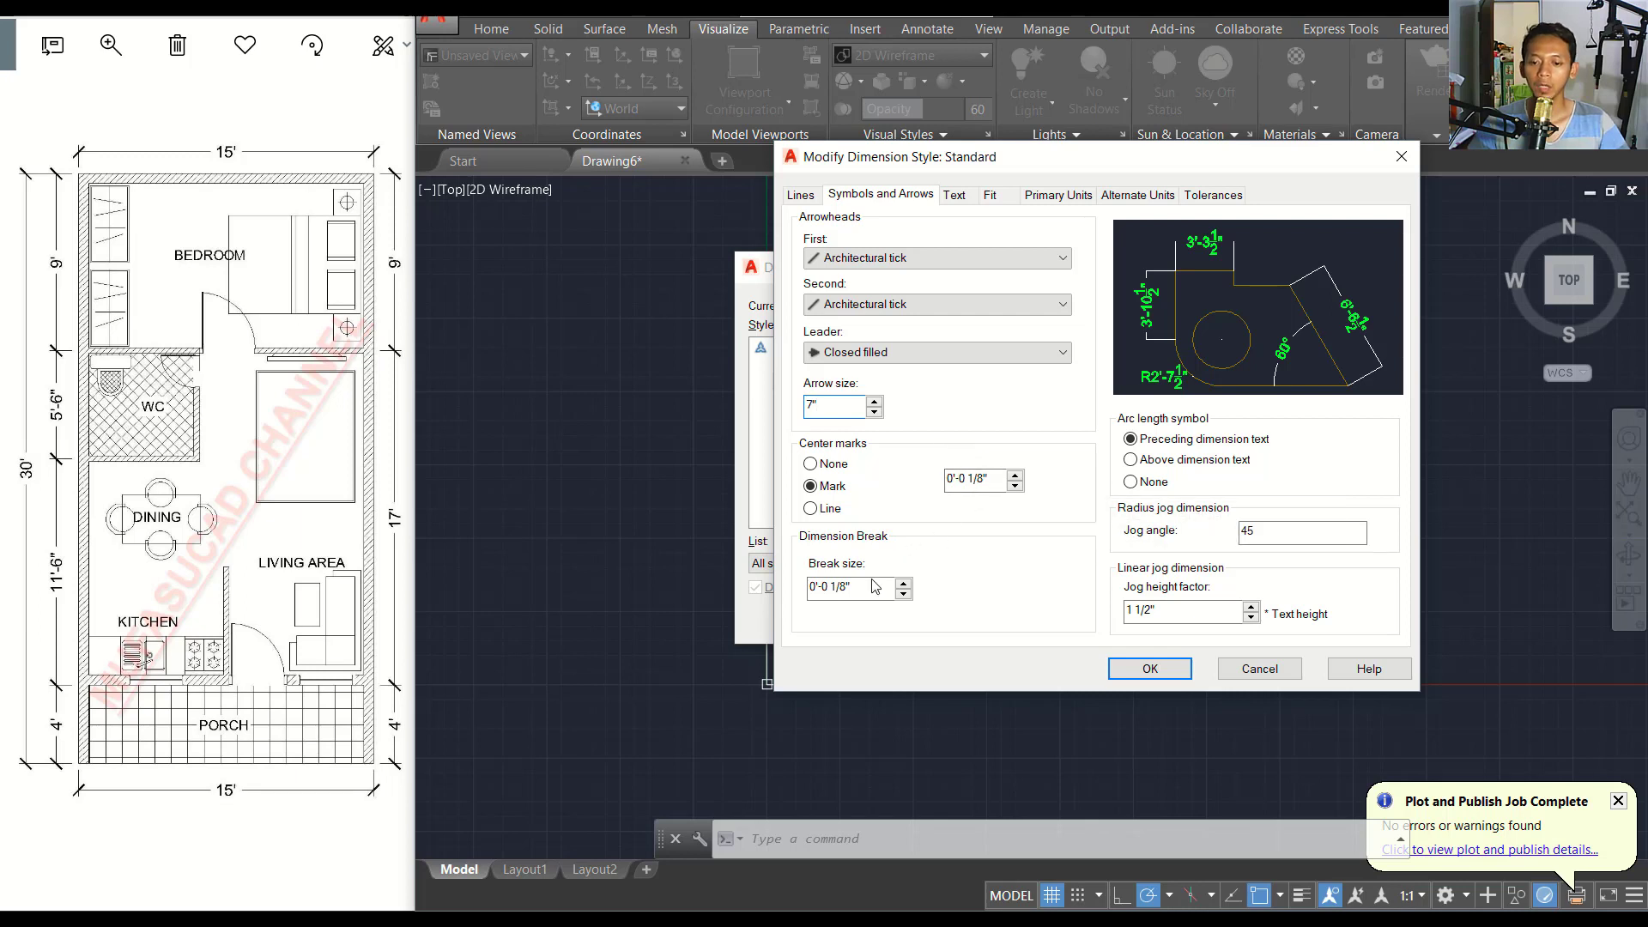
left_click_drag(875, 587, 794, 589)
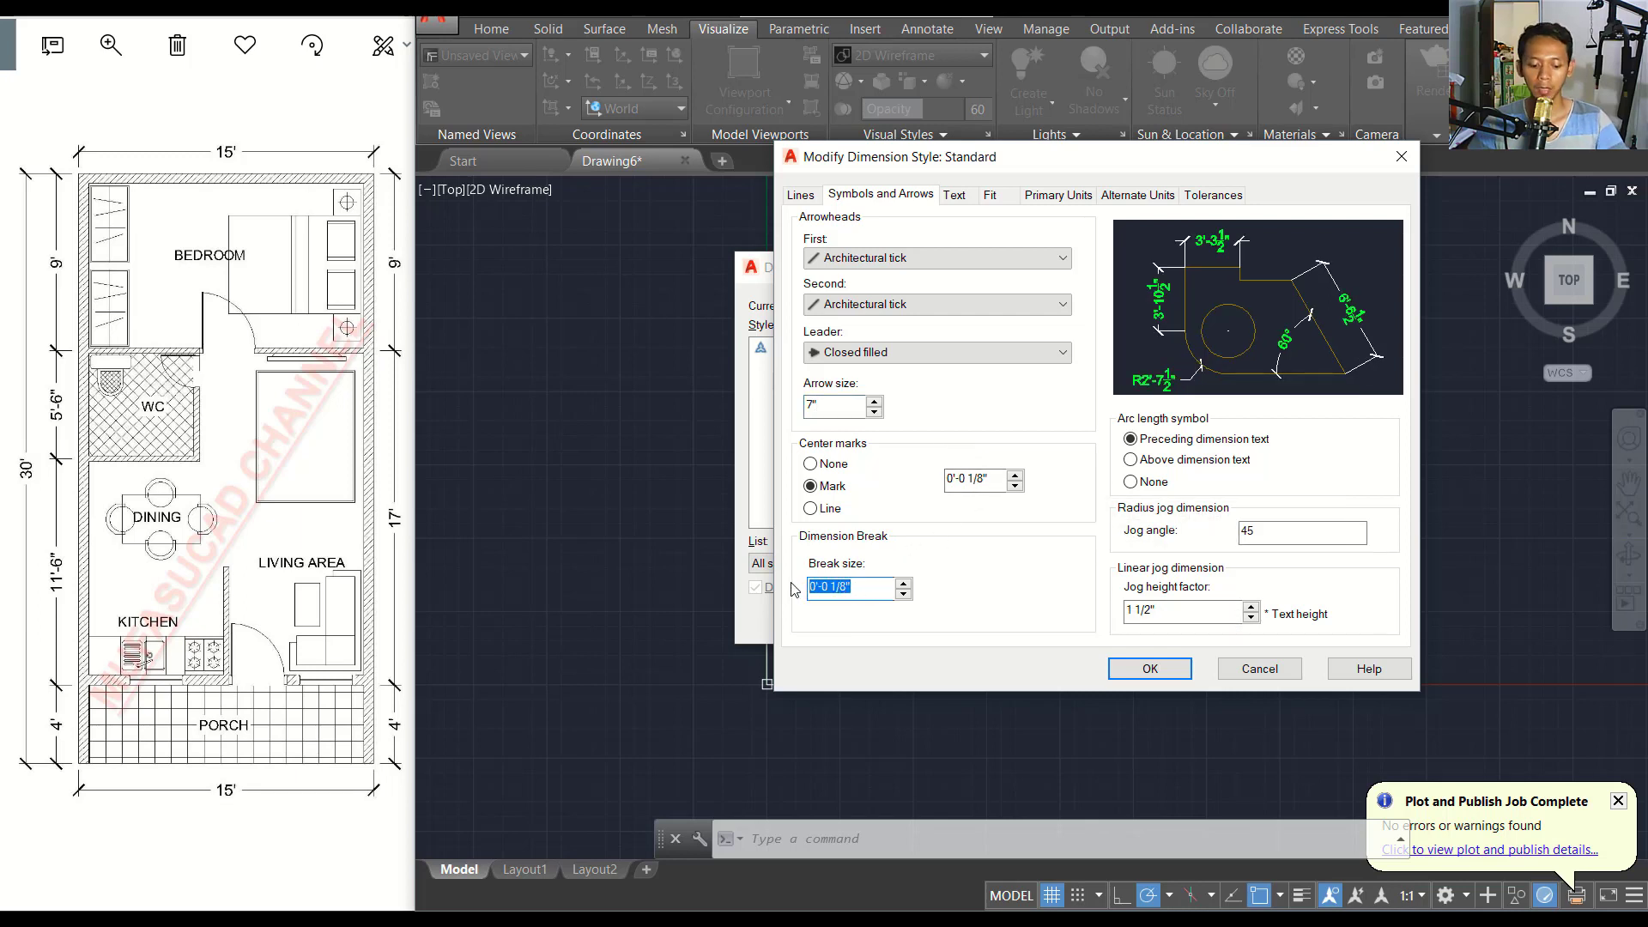
type("9\"")
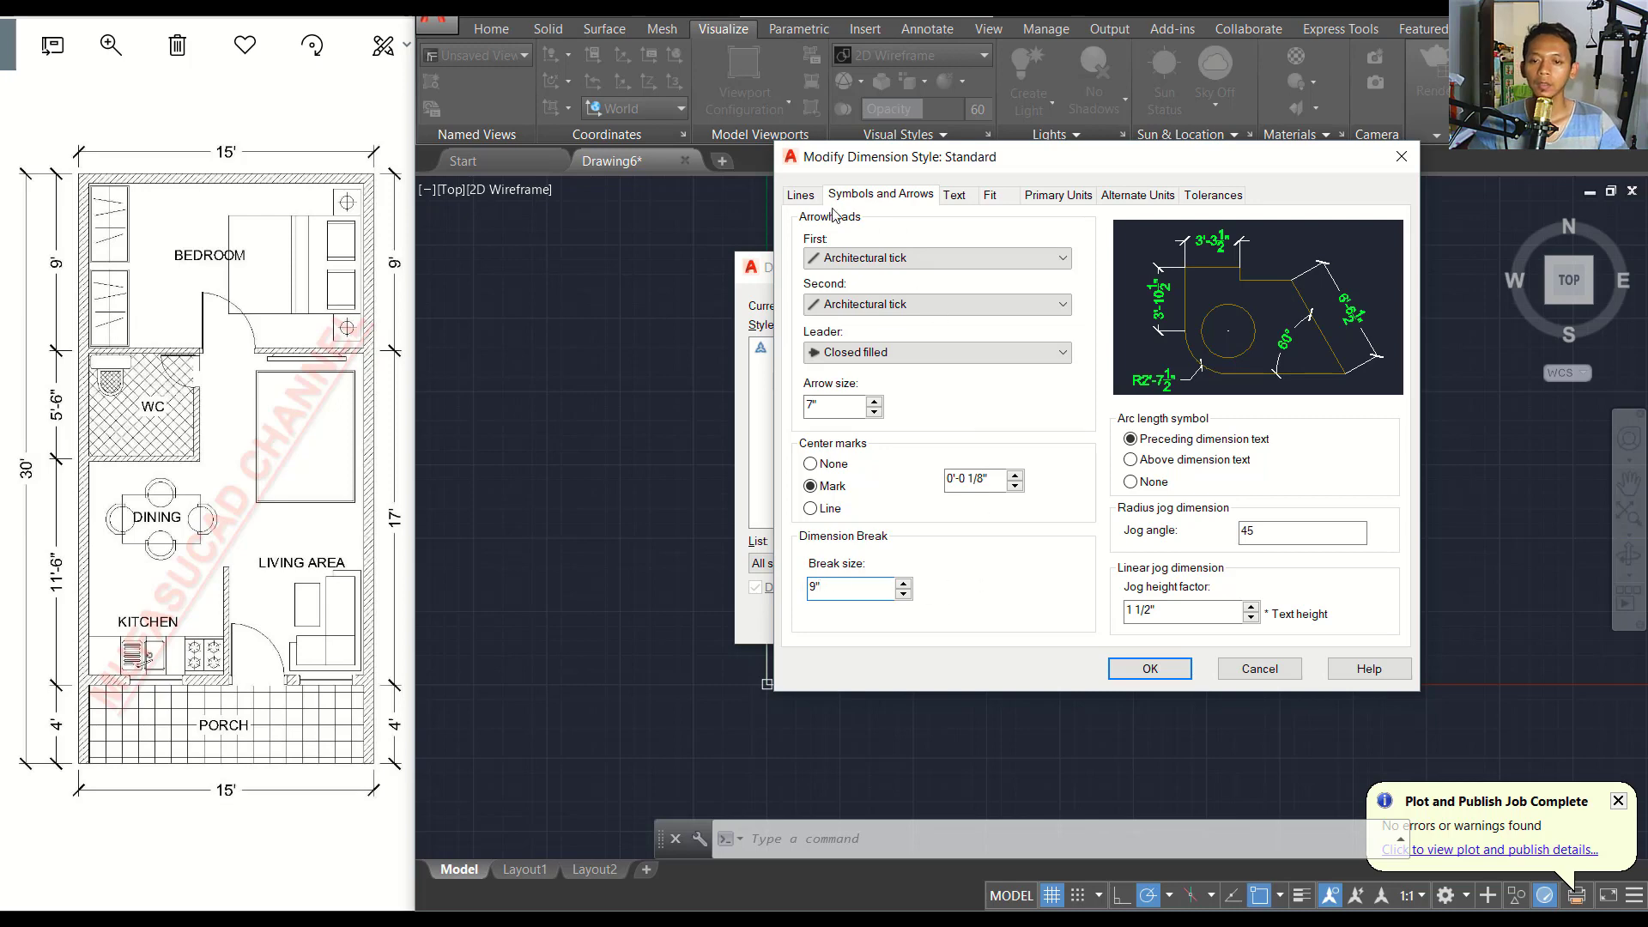
Make the Standard style's dimension and extension lines red.
left_click(800, 196)
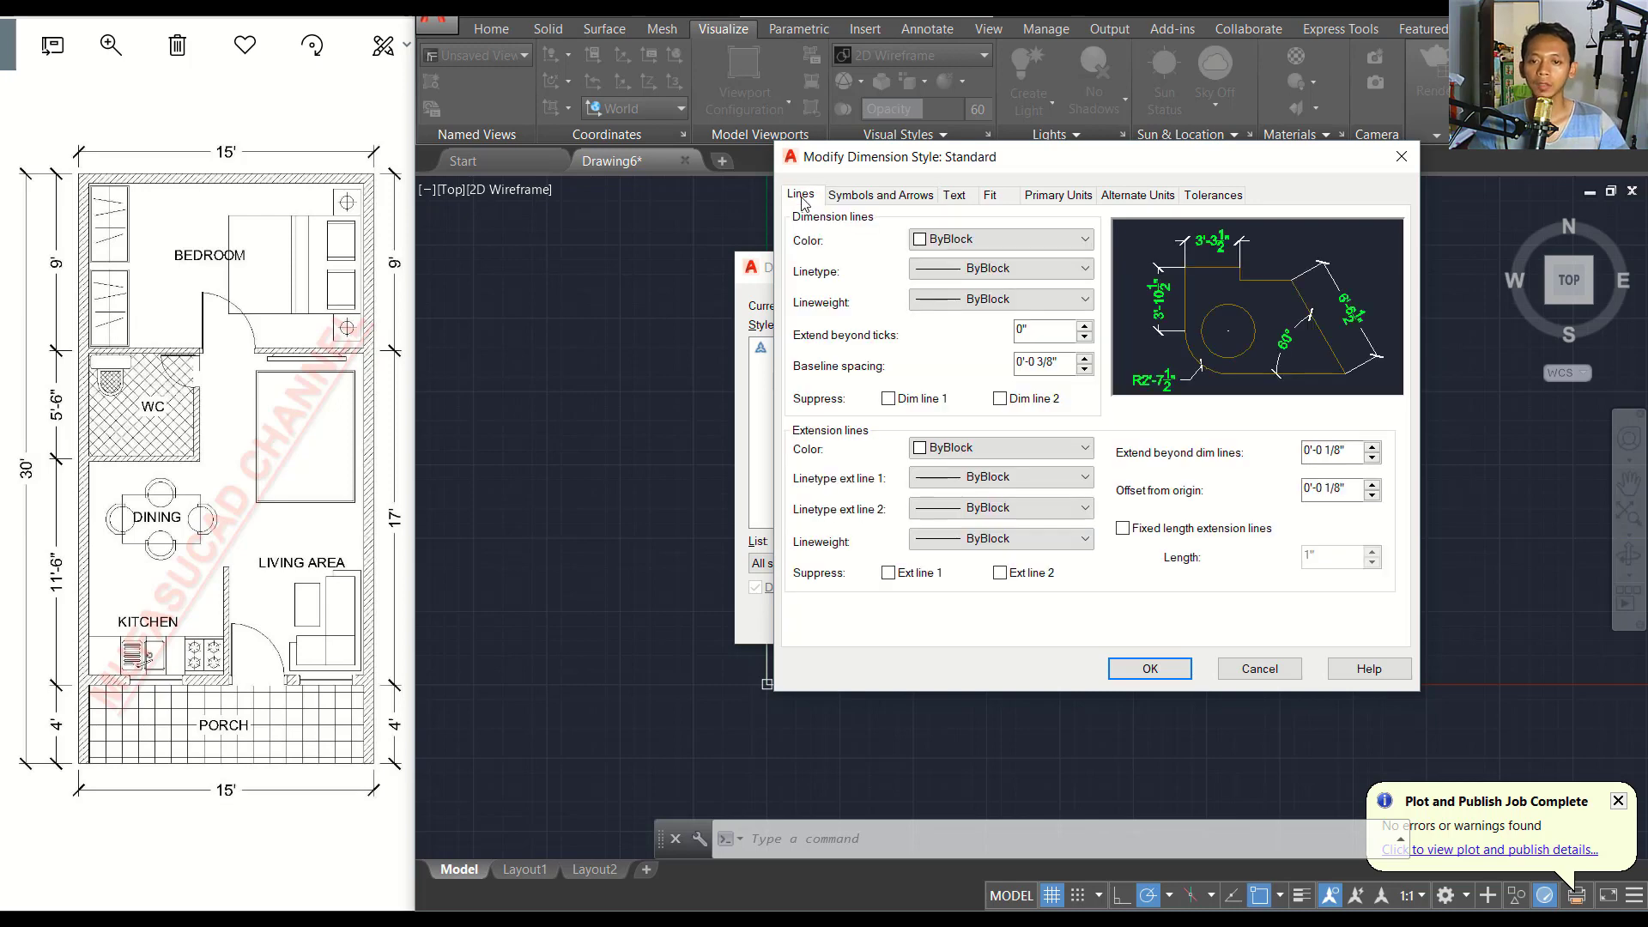
left_click(879, 198)
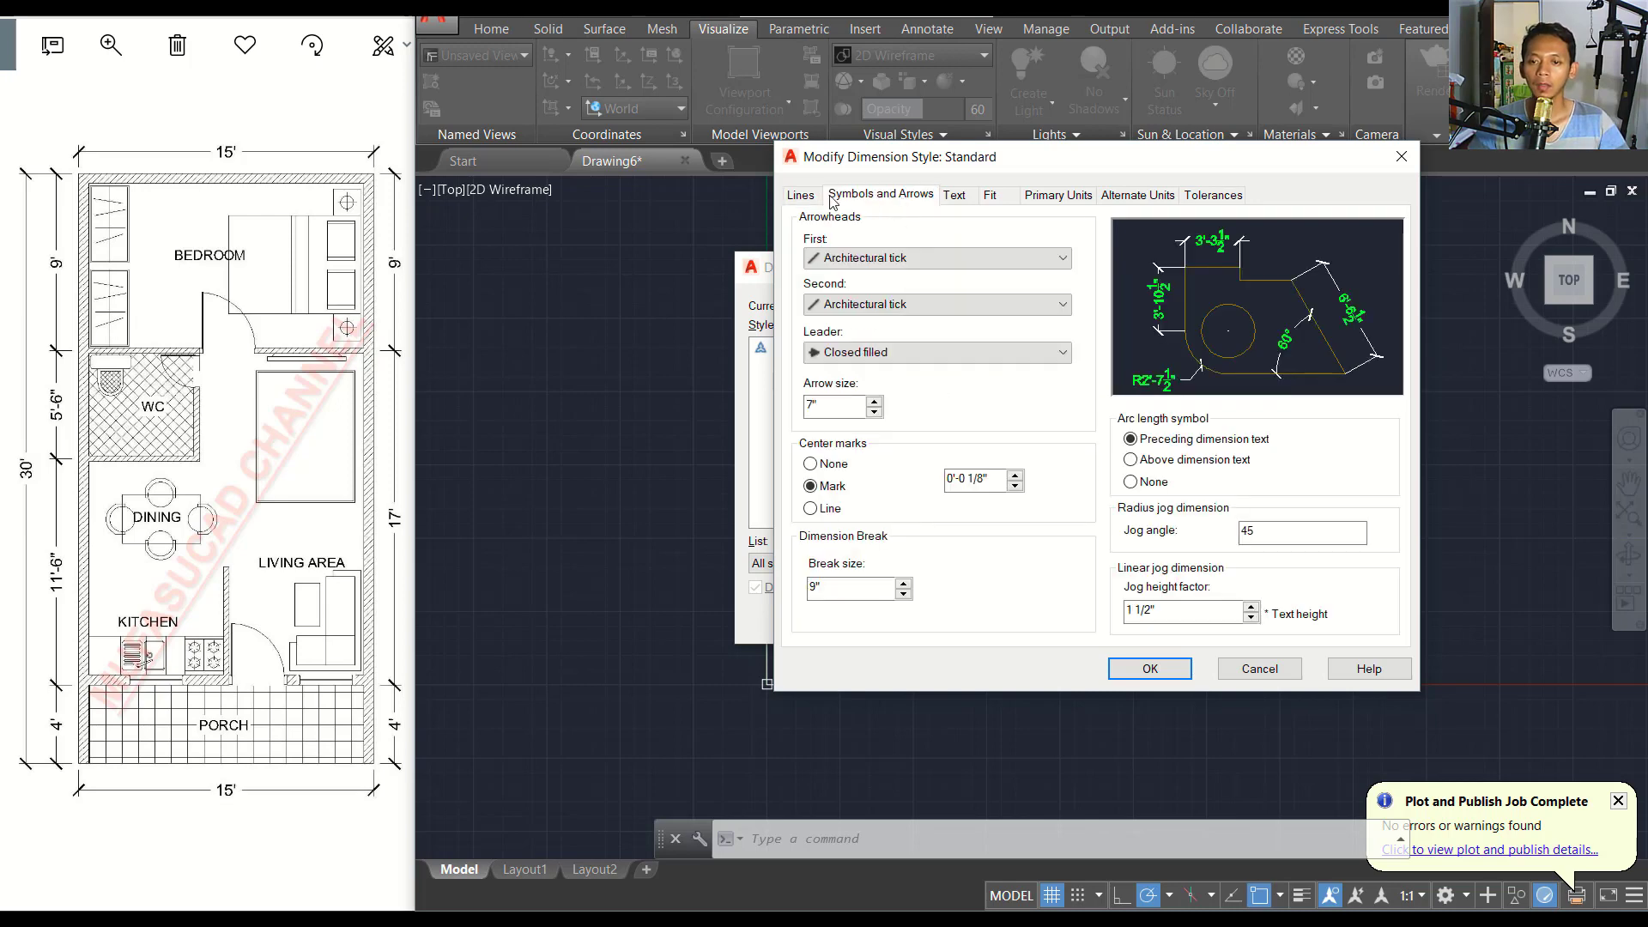
left_click(811, 199)
left_click(952, 239)
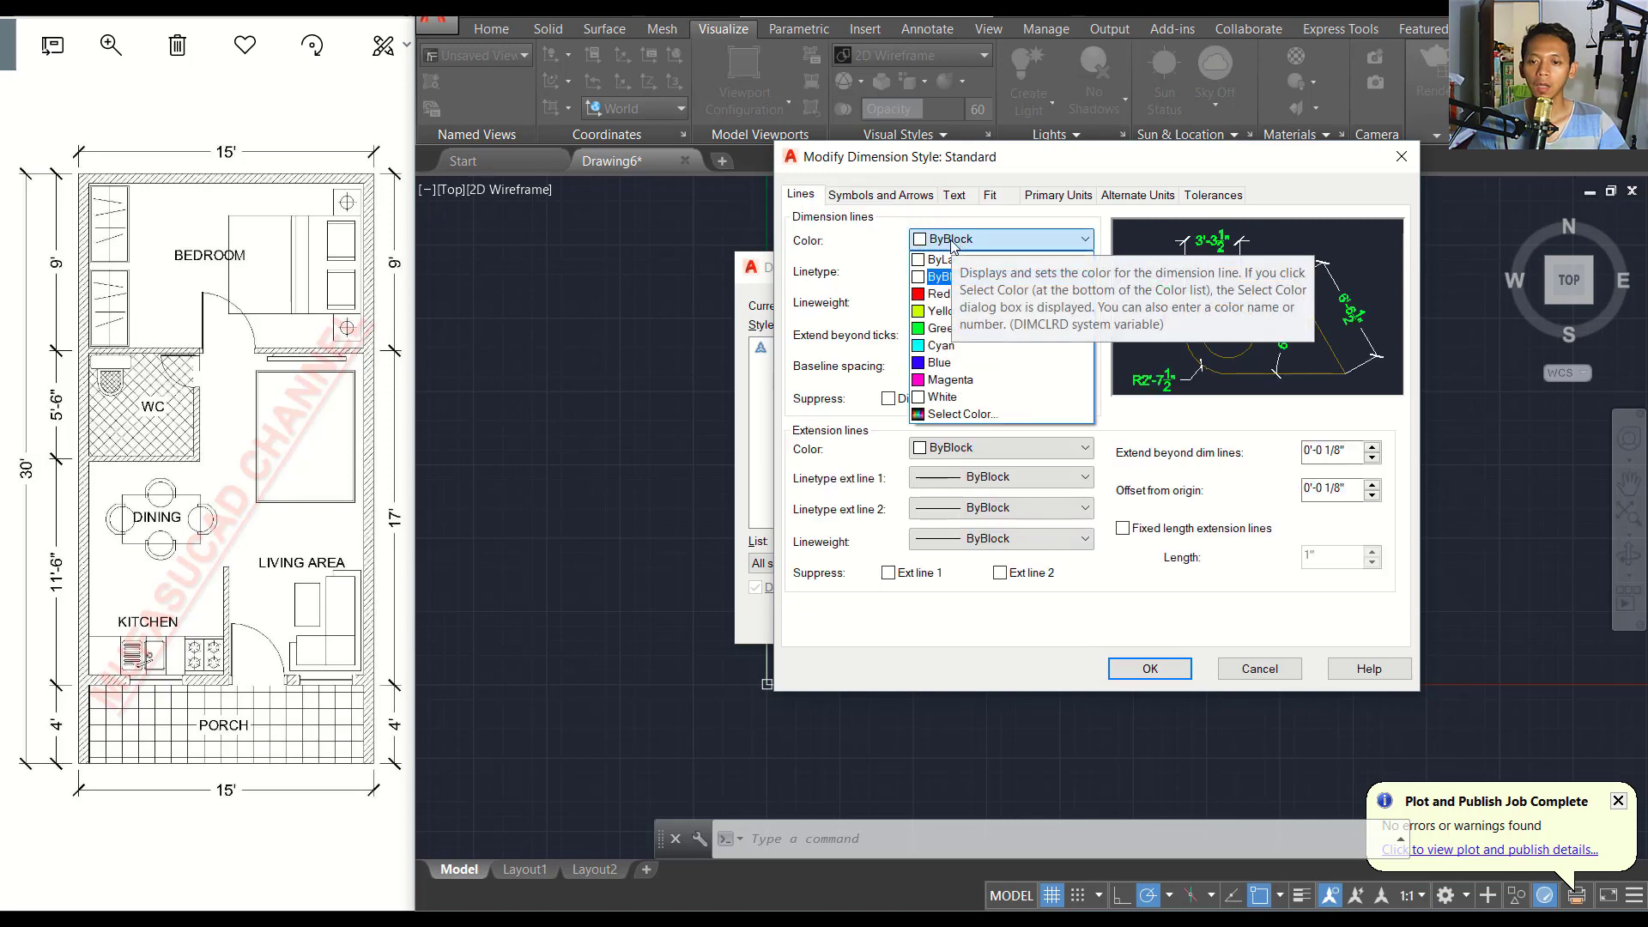
left_click(938, 294)
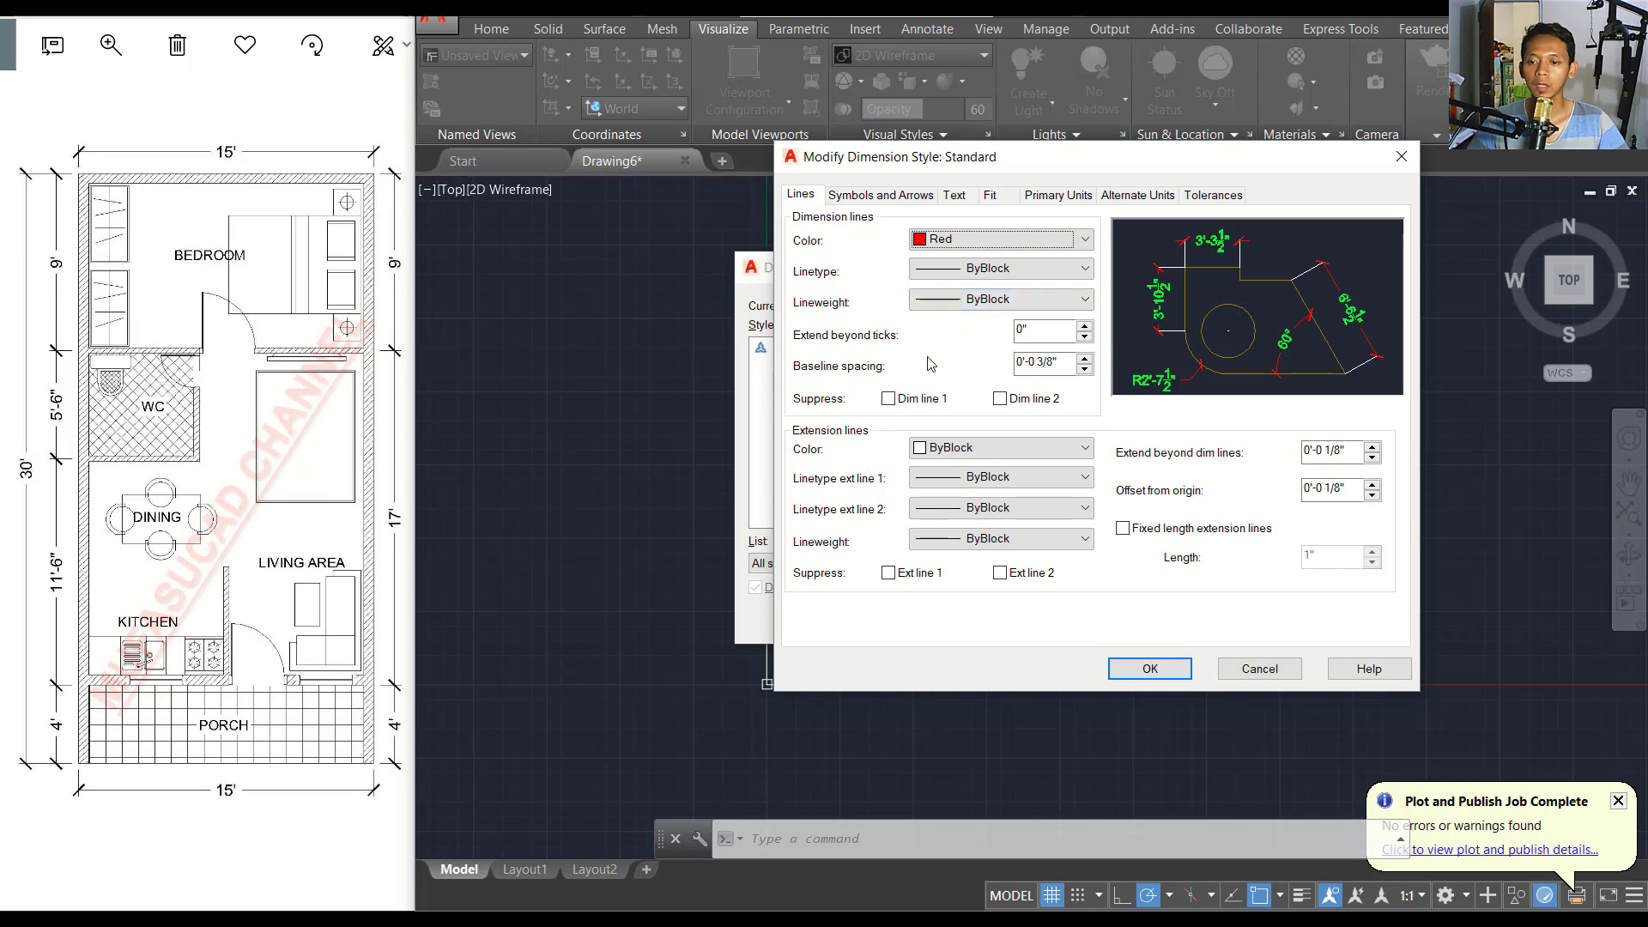
left_click(954, 448)
left_click(946, 502)
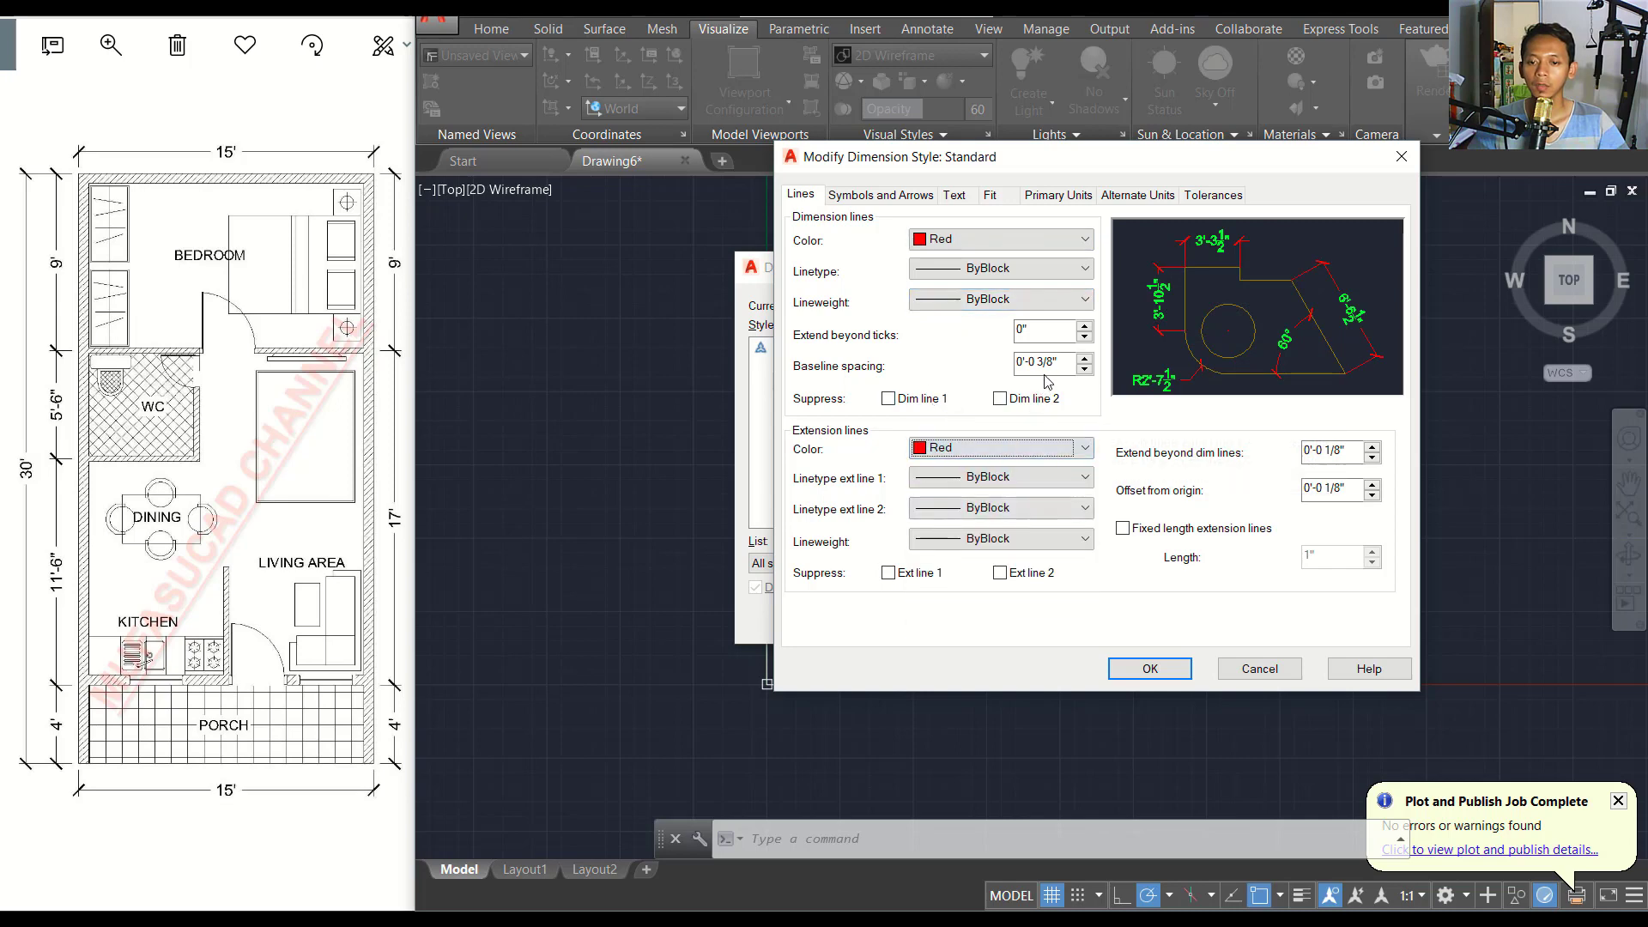
Set baseline spacing, extension beyond lines and origin offset to 4", and save the style.
left_click_drag(1061, 362, 1018, 363)
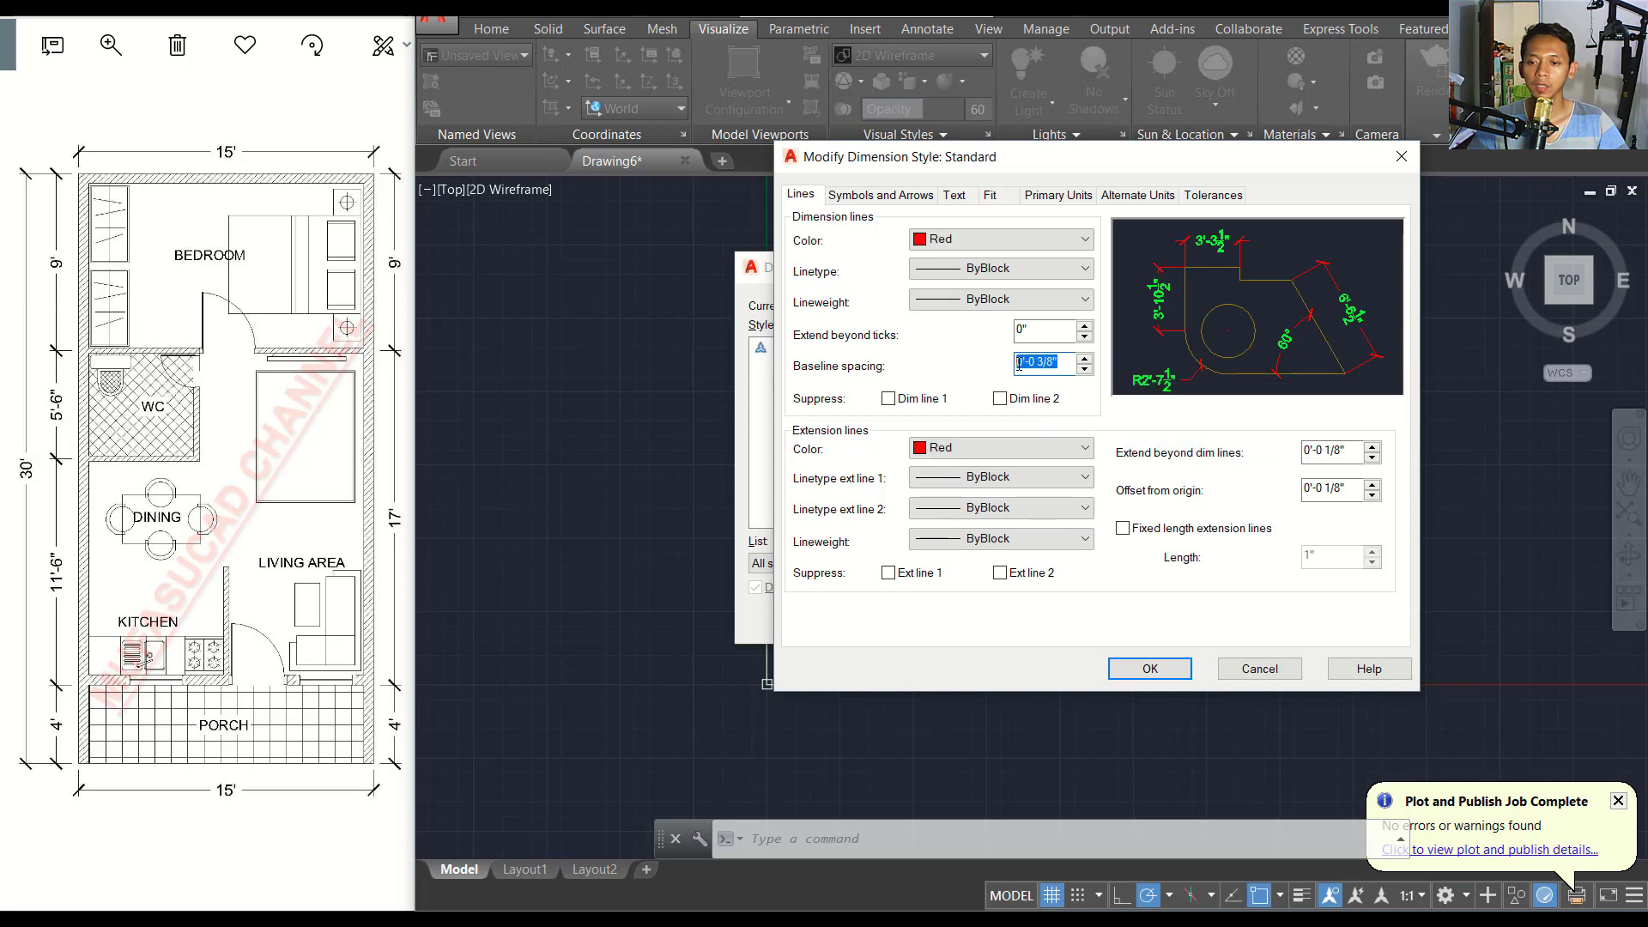
mouse_move(888, 399)
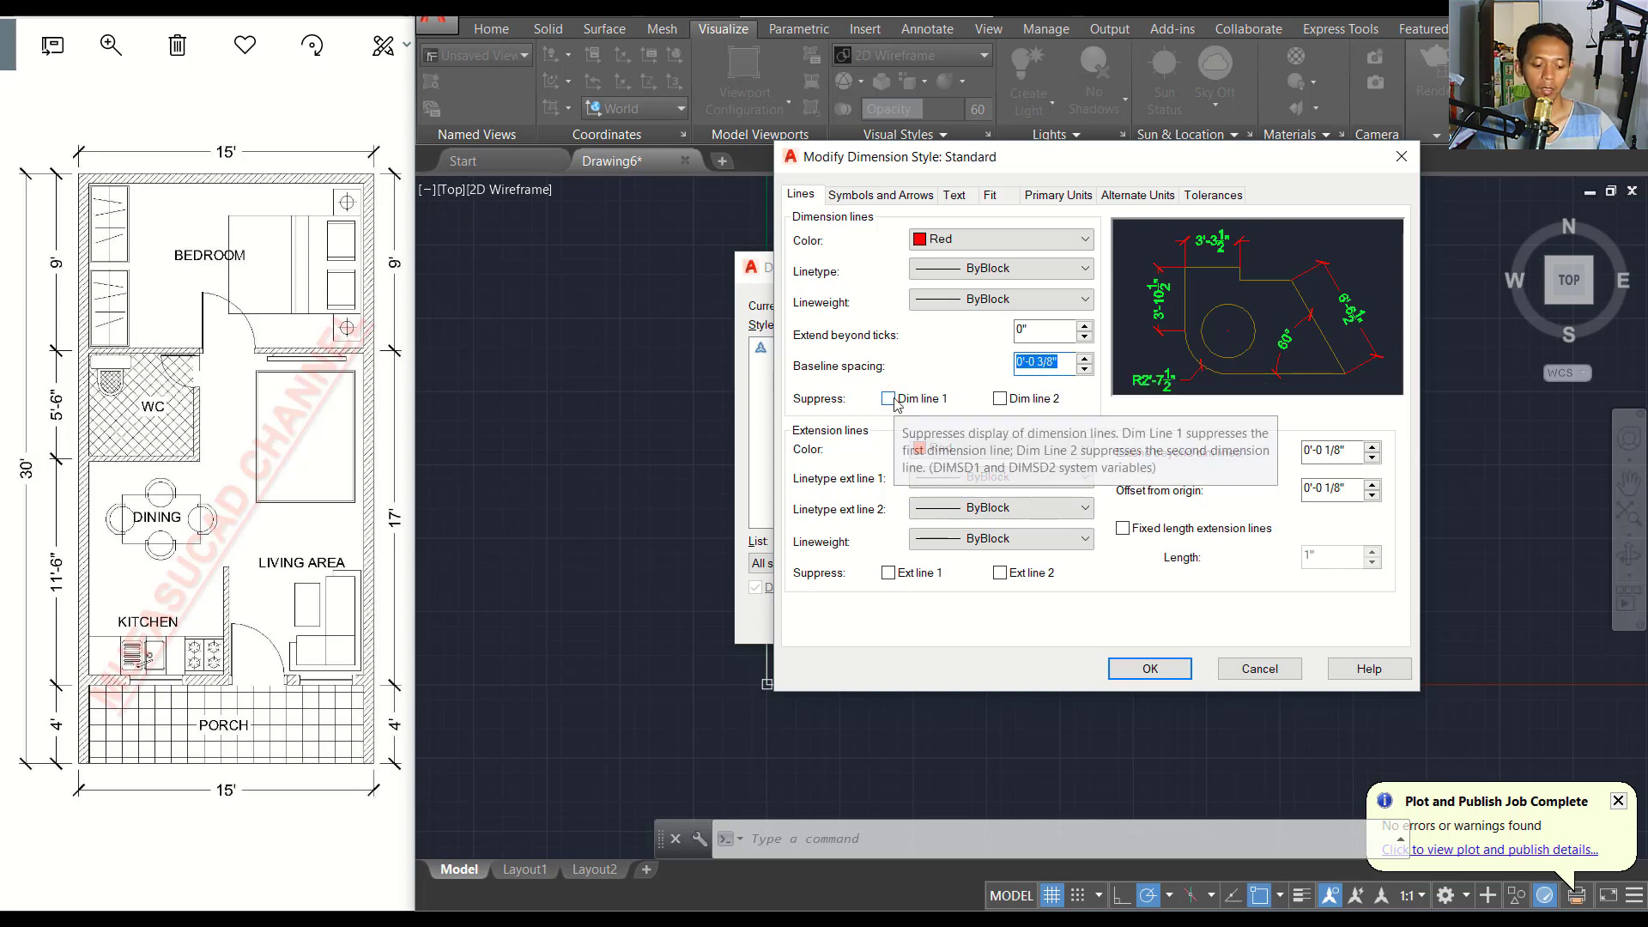
type("4\"")
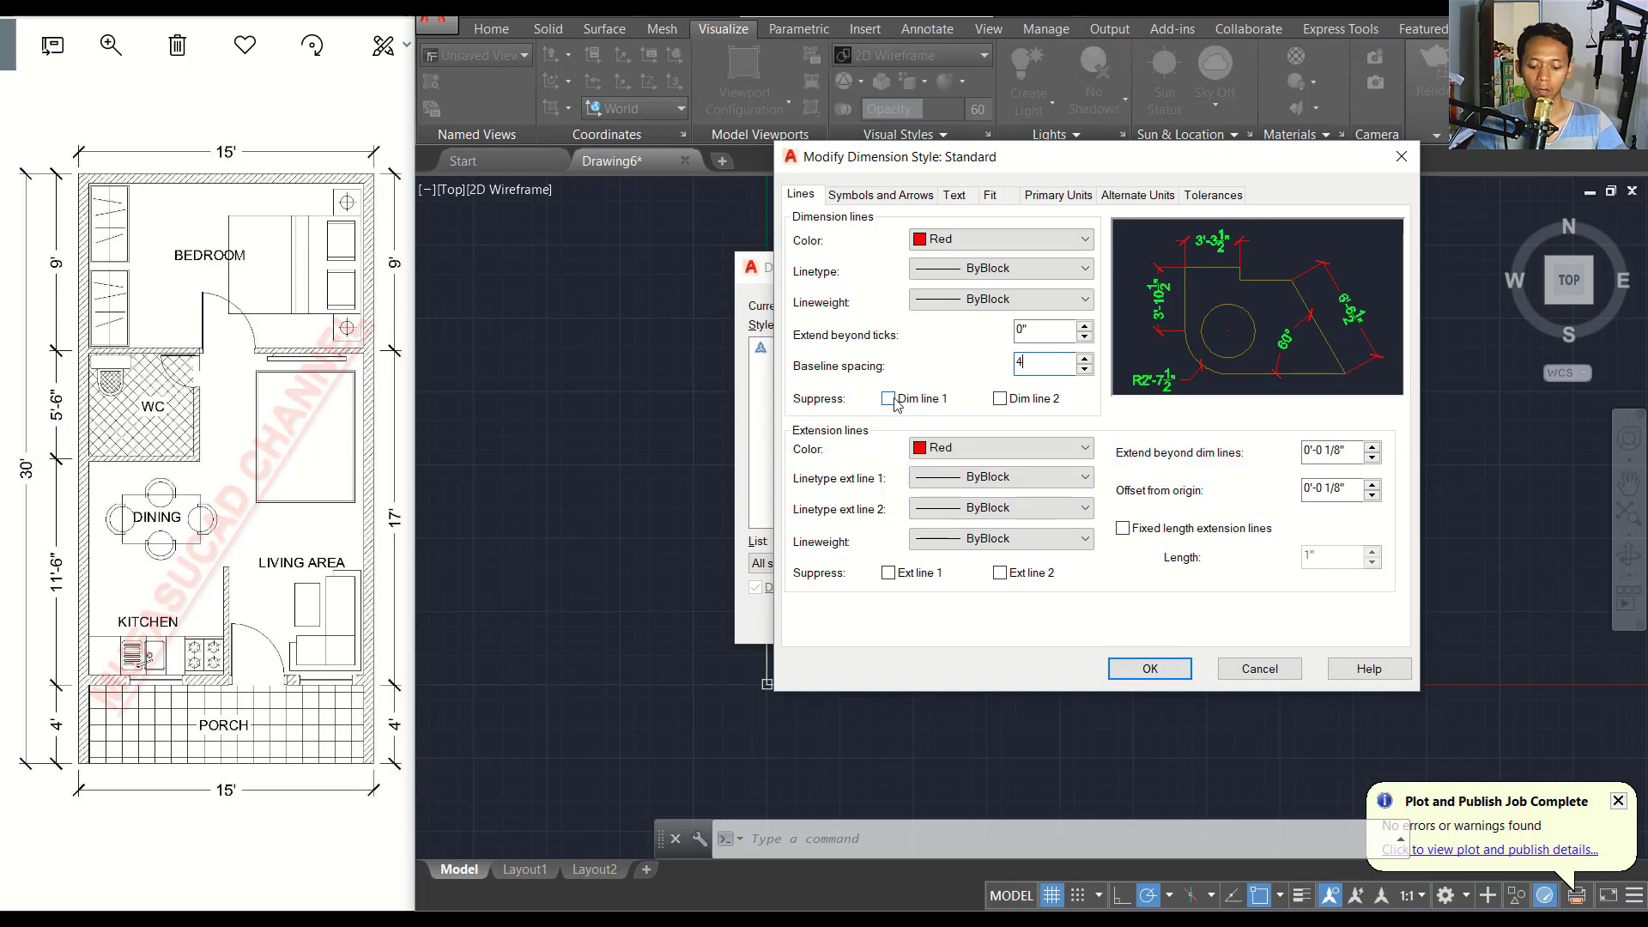
double_click(1339, 458)
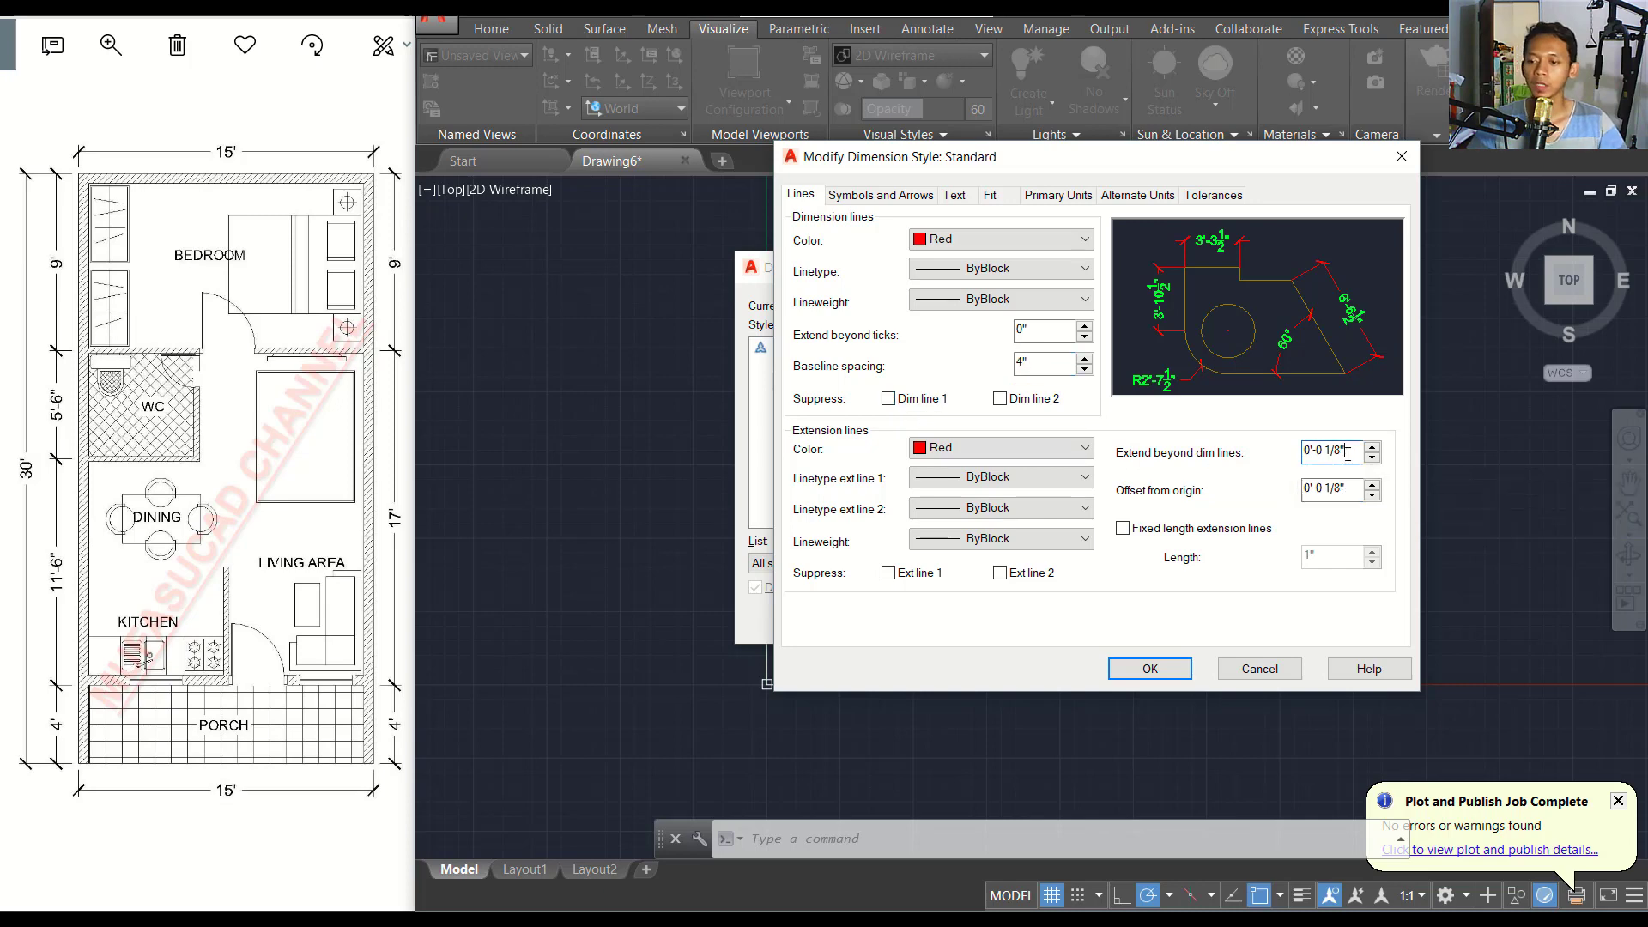
type("4\"")
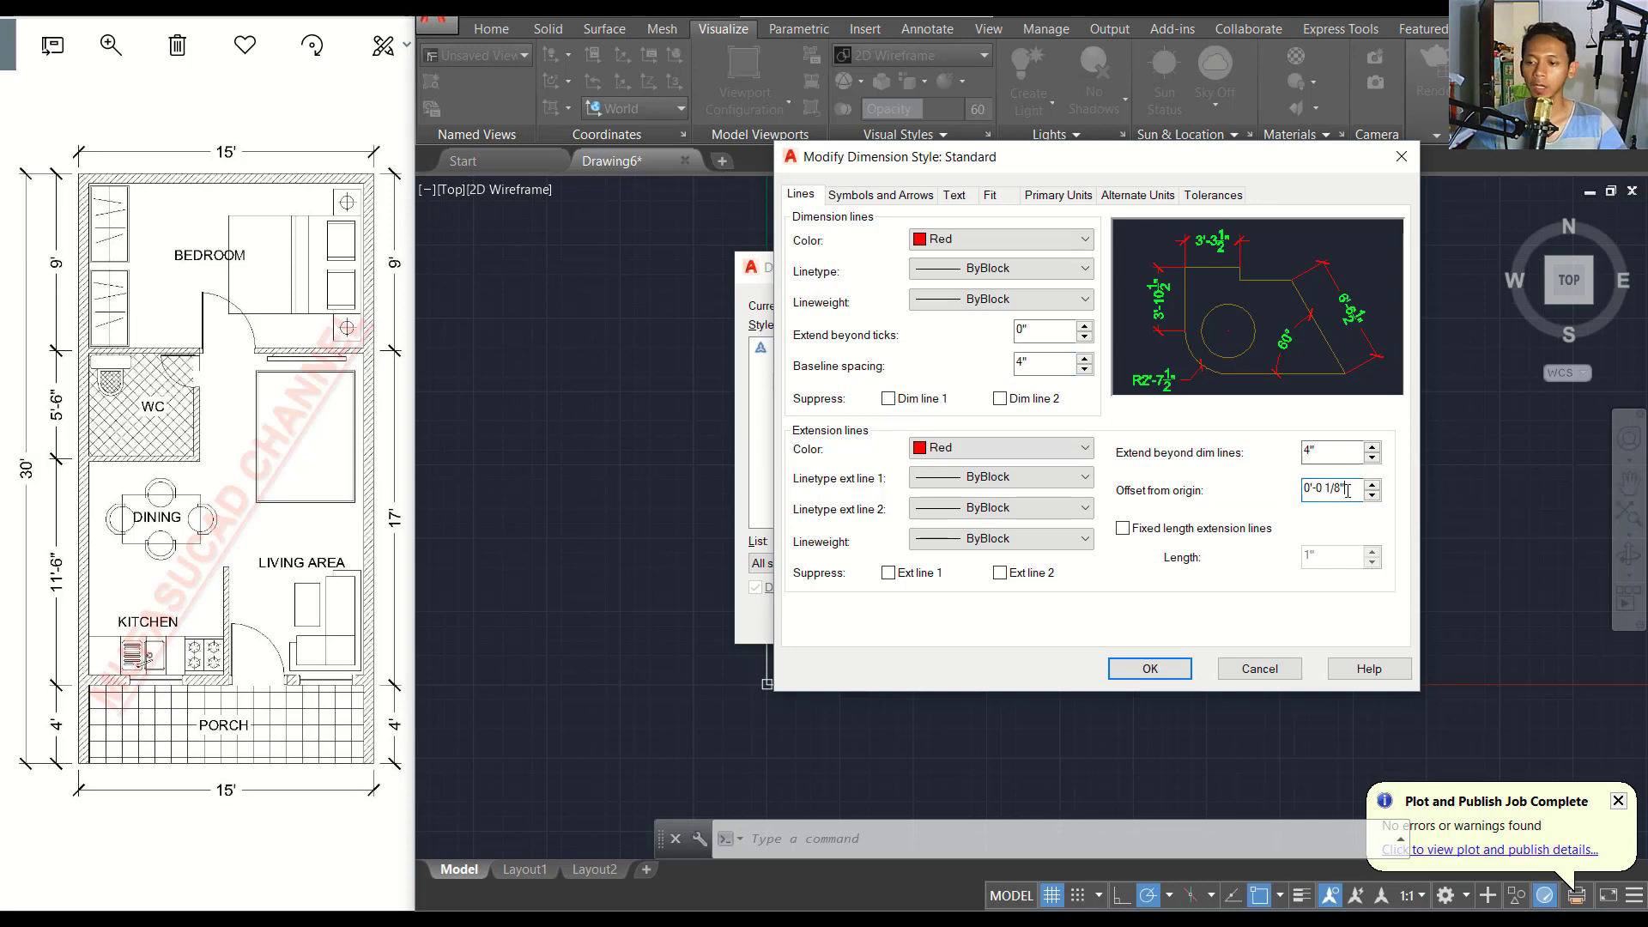
double_click(1348, 490)
type("4\"")
left_click(1328, 453)
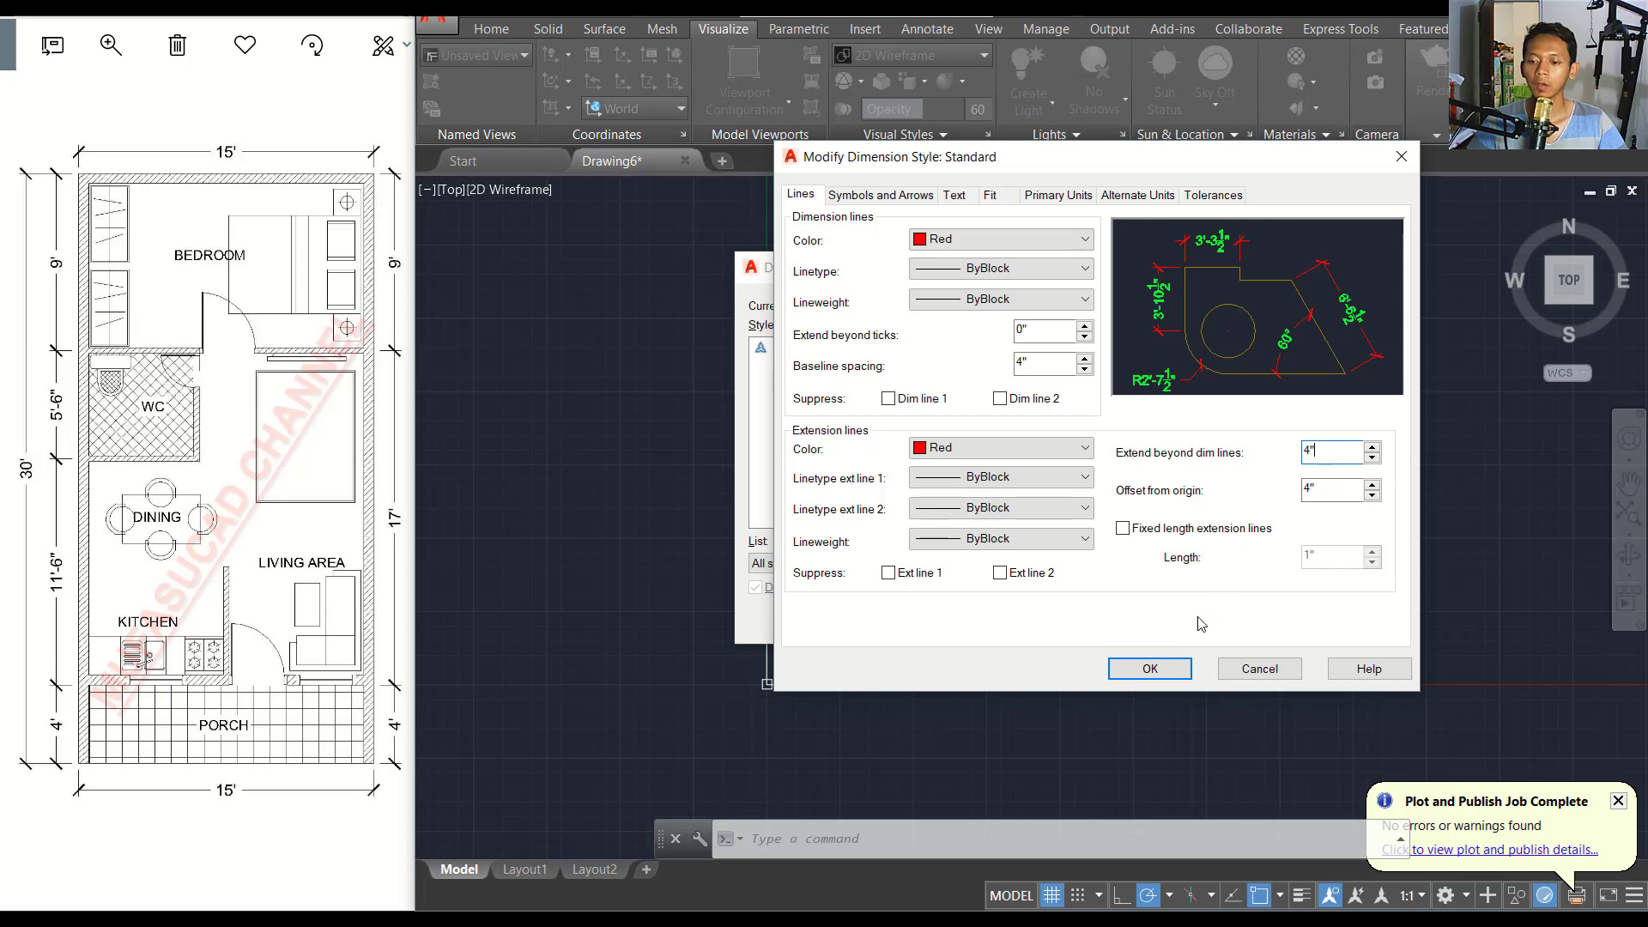
left_click(1150, 669)
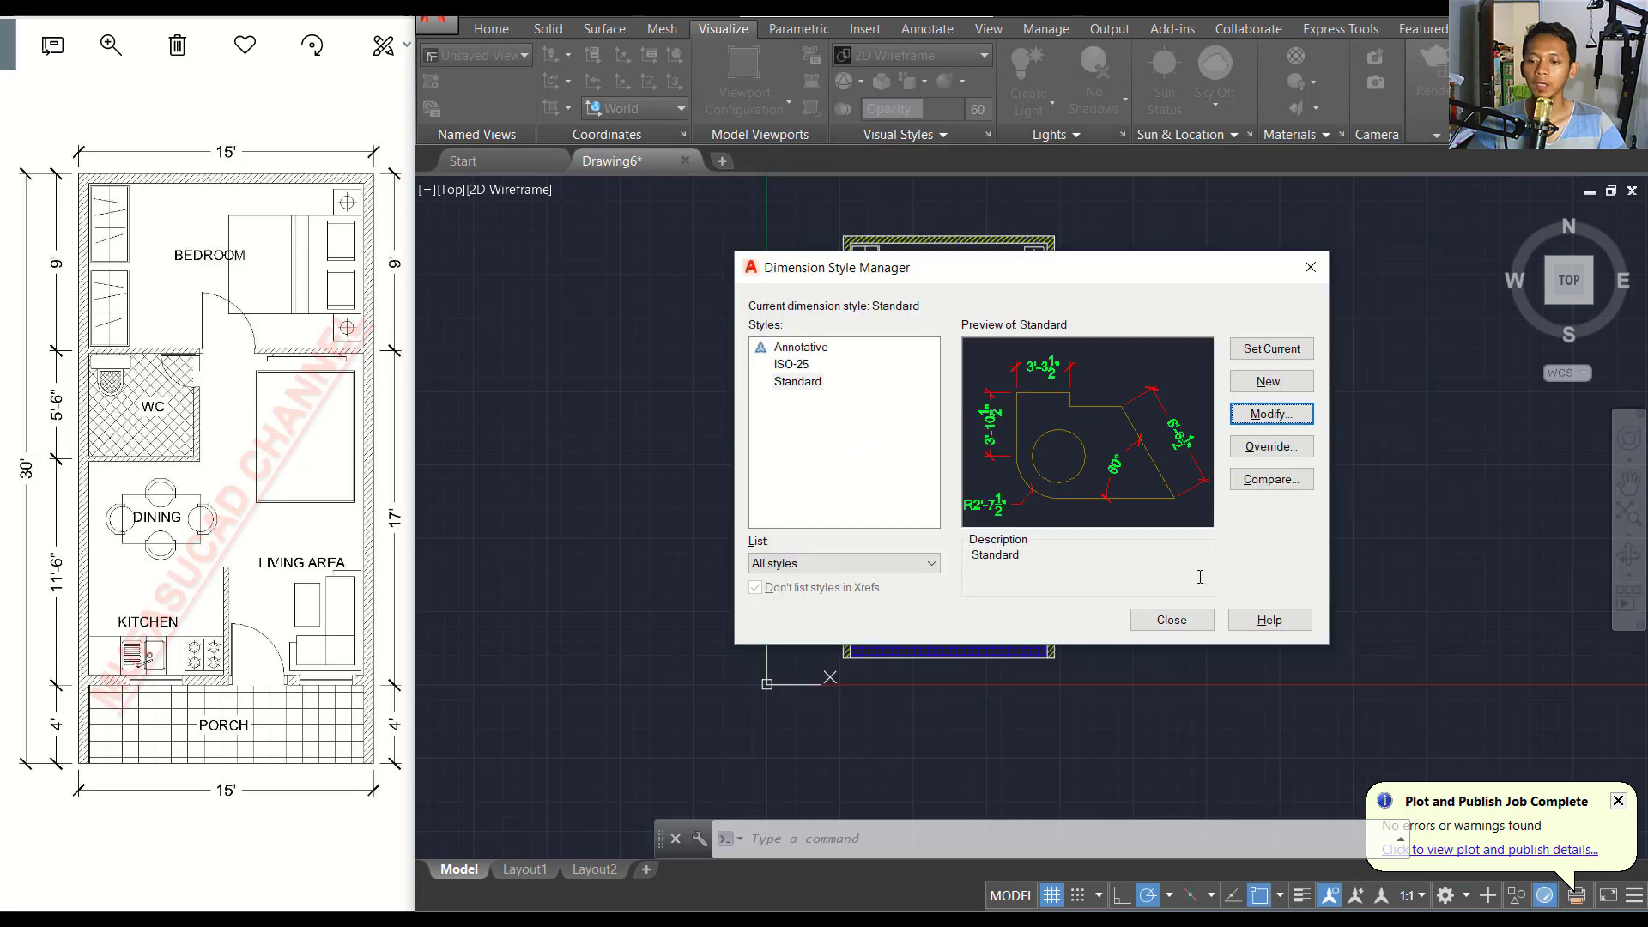
Close the Dimension Style Manager and add a 15' width dimension below the porch with DIML.
left_click(1180, 622)
middle_click_drag(910, 661, 898, 594)
scroll(905, 589, "up", 2)
type("DIM")
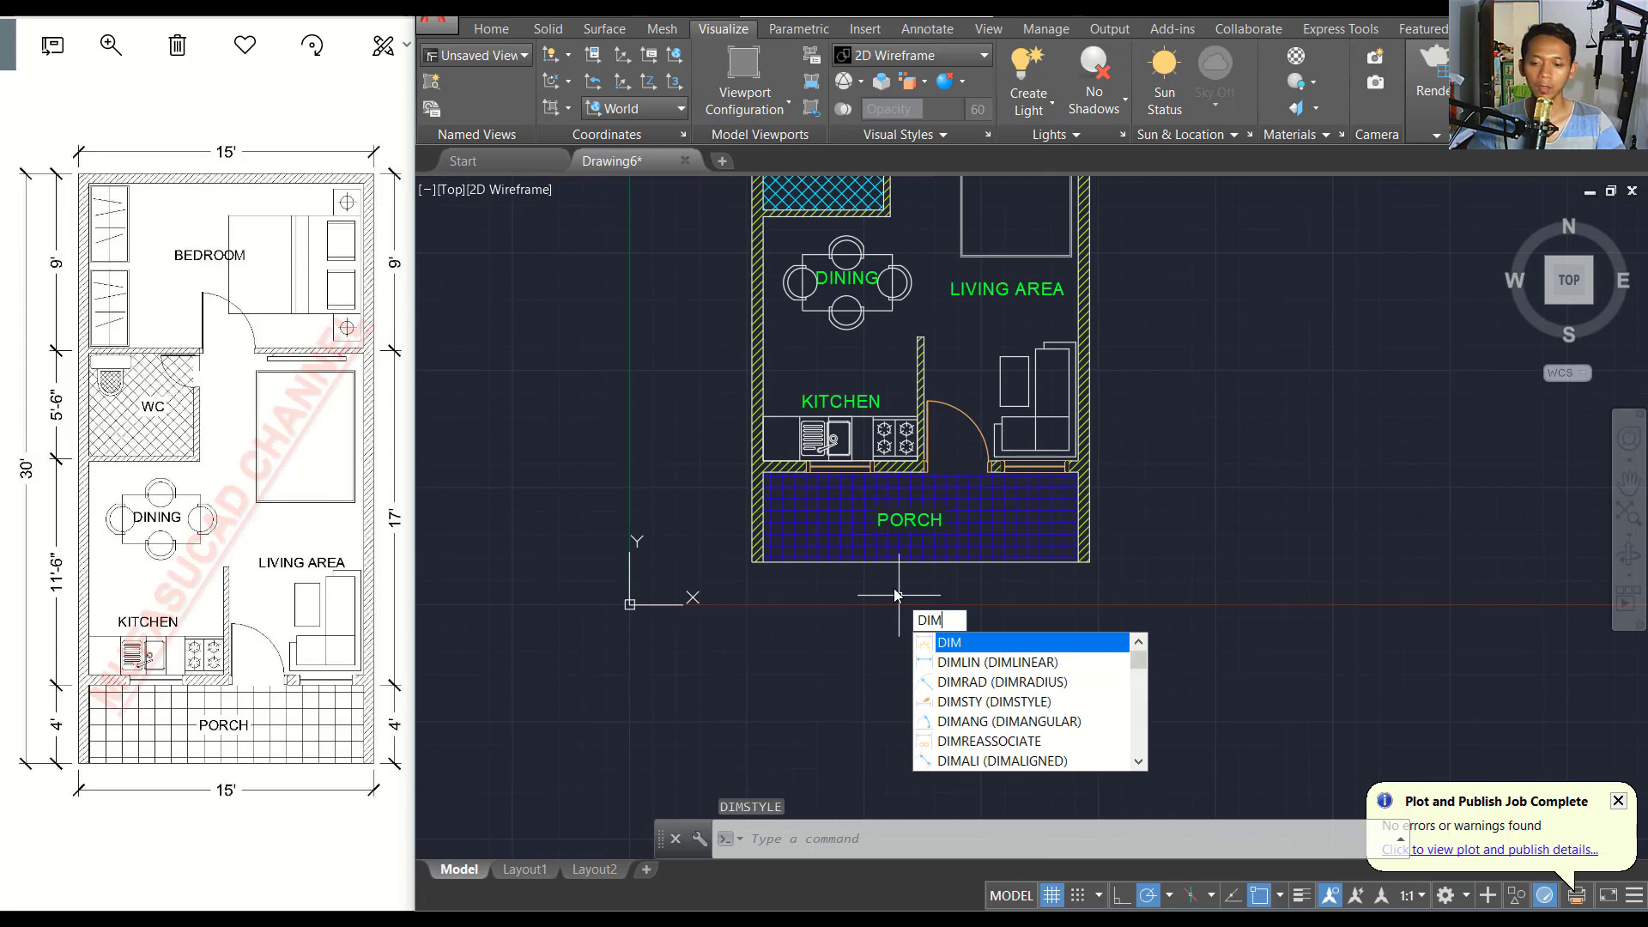
type("L")
scroll(805, 562, "up", 5)
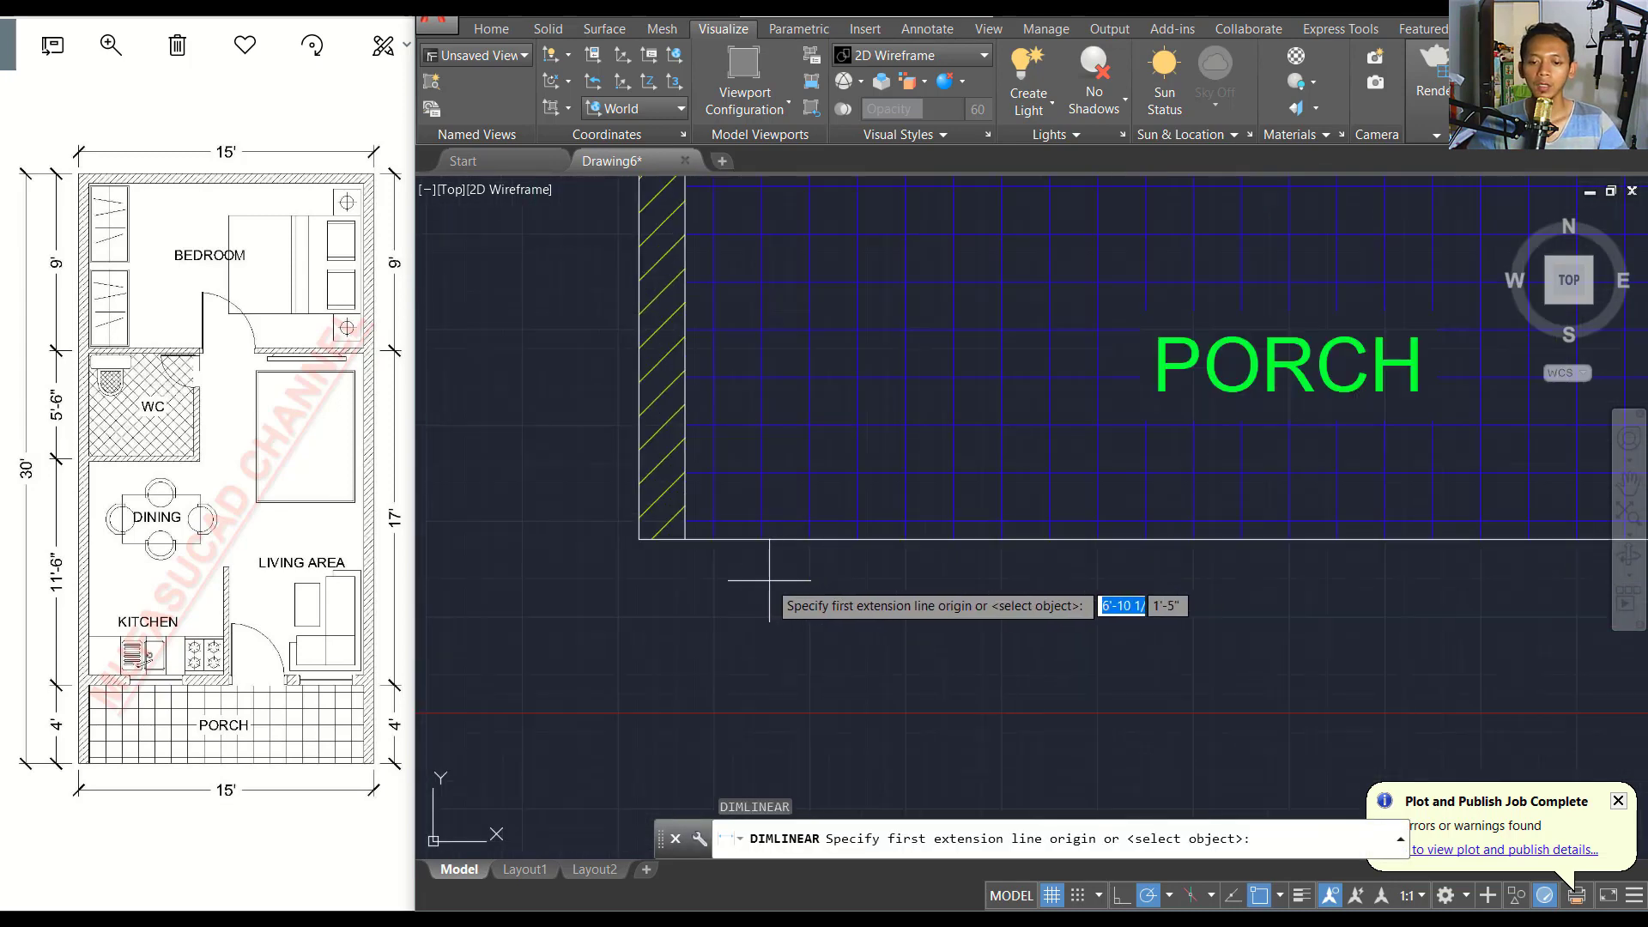
left_click(637, 552)
scroll(696, 558, "down", 5)
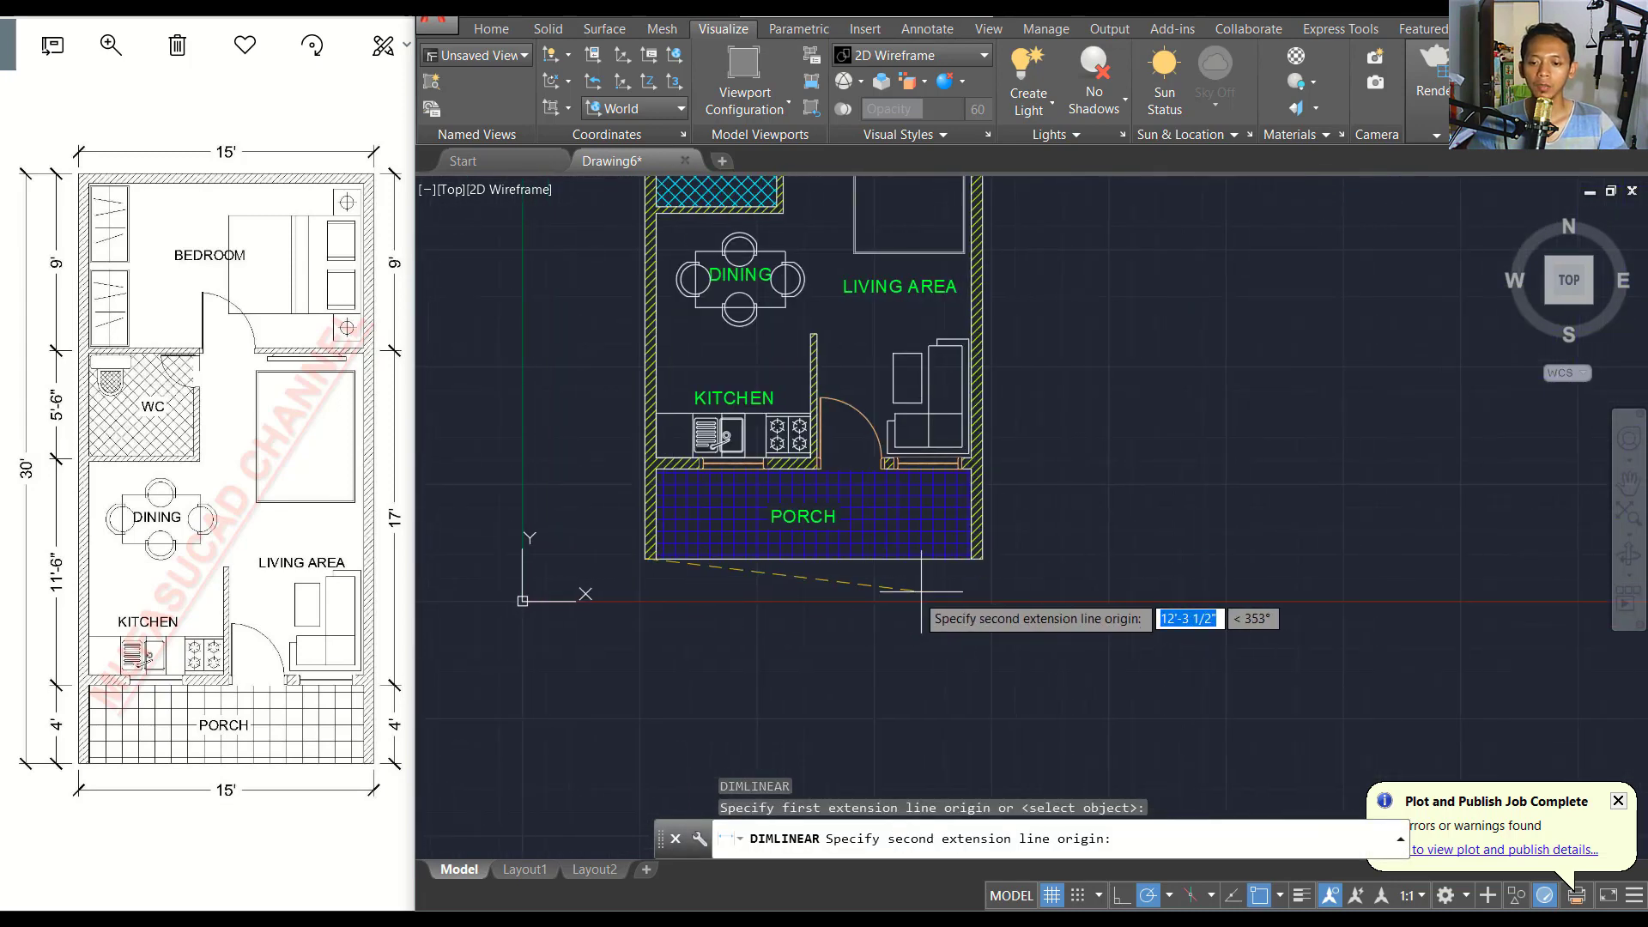
scroll(1000, 556, "up", 2)
left_click(992, 550)
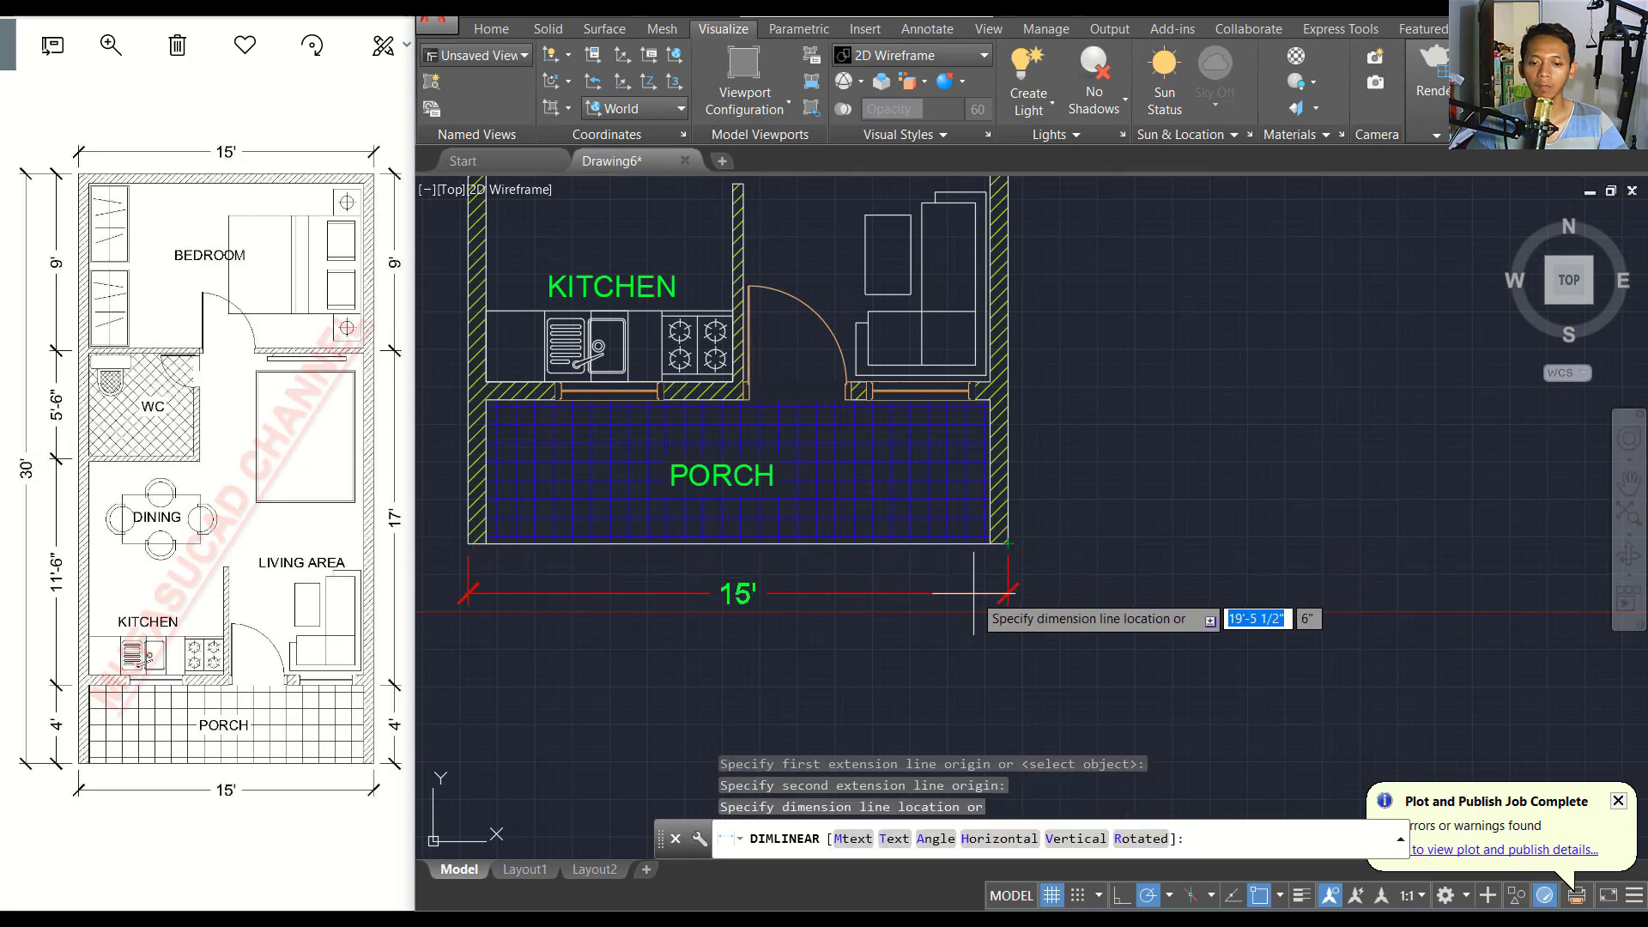
left_click(973, 592)
scroll(1072, 515, "down", 2)
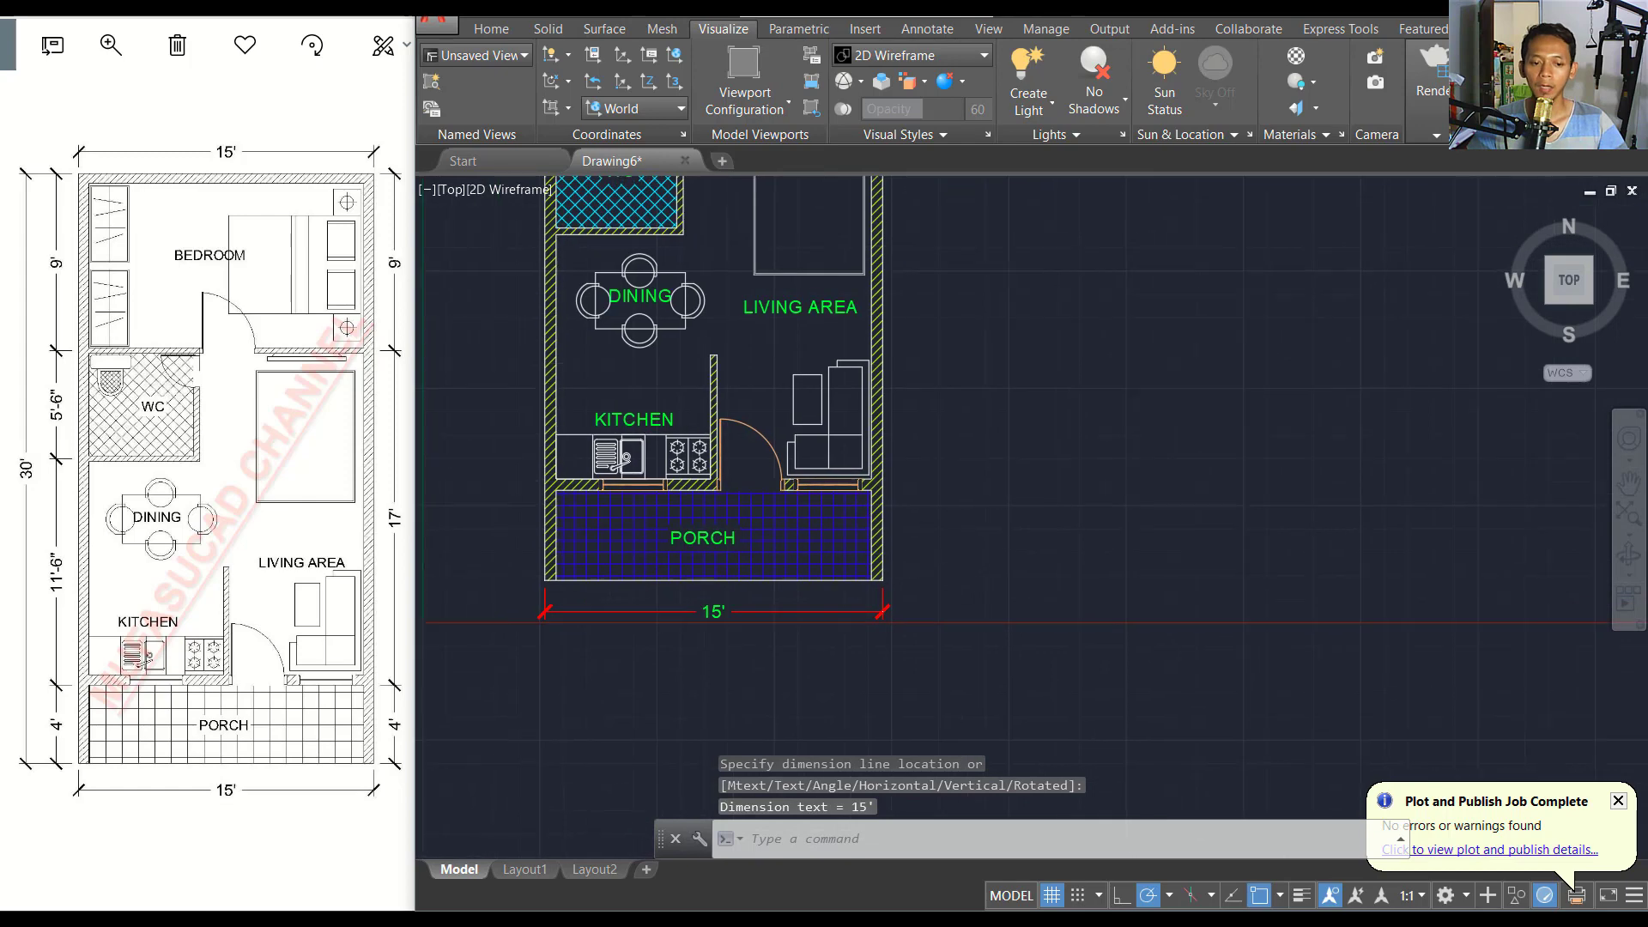
scroll(938, 543, "up", 2)
Add a vertical porch depth dimension on its right side, using a midpoint-between-two-points end.
key("Return")
scroll(904, 572, "up", 2)
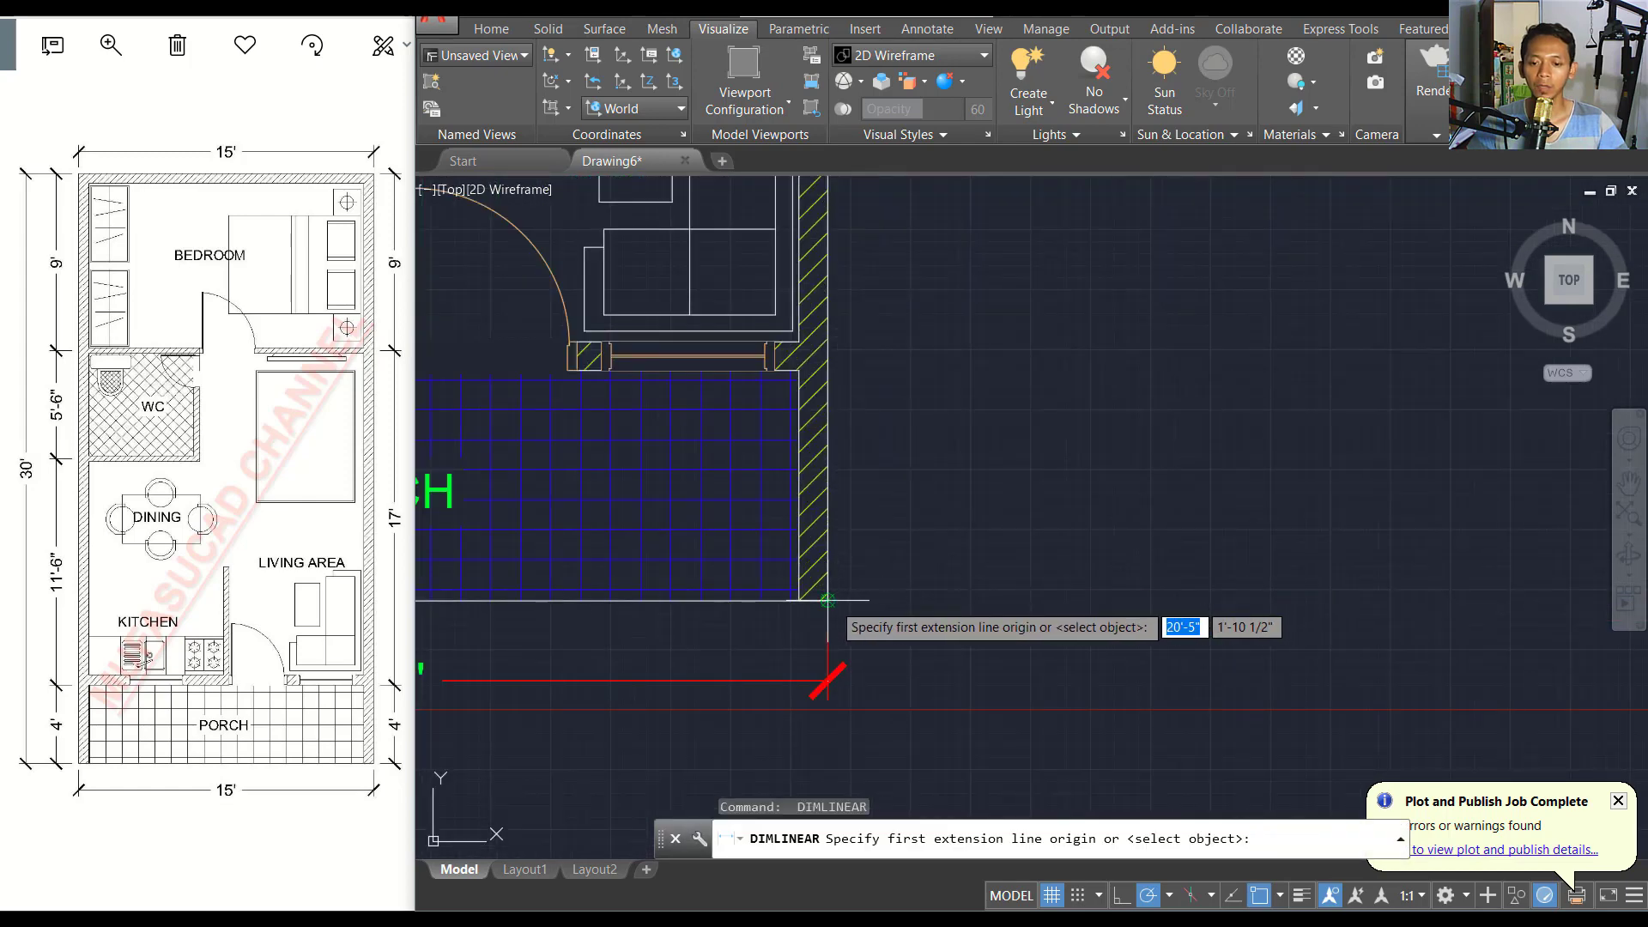
left_click(827, 600)
type("M2P")
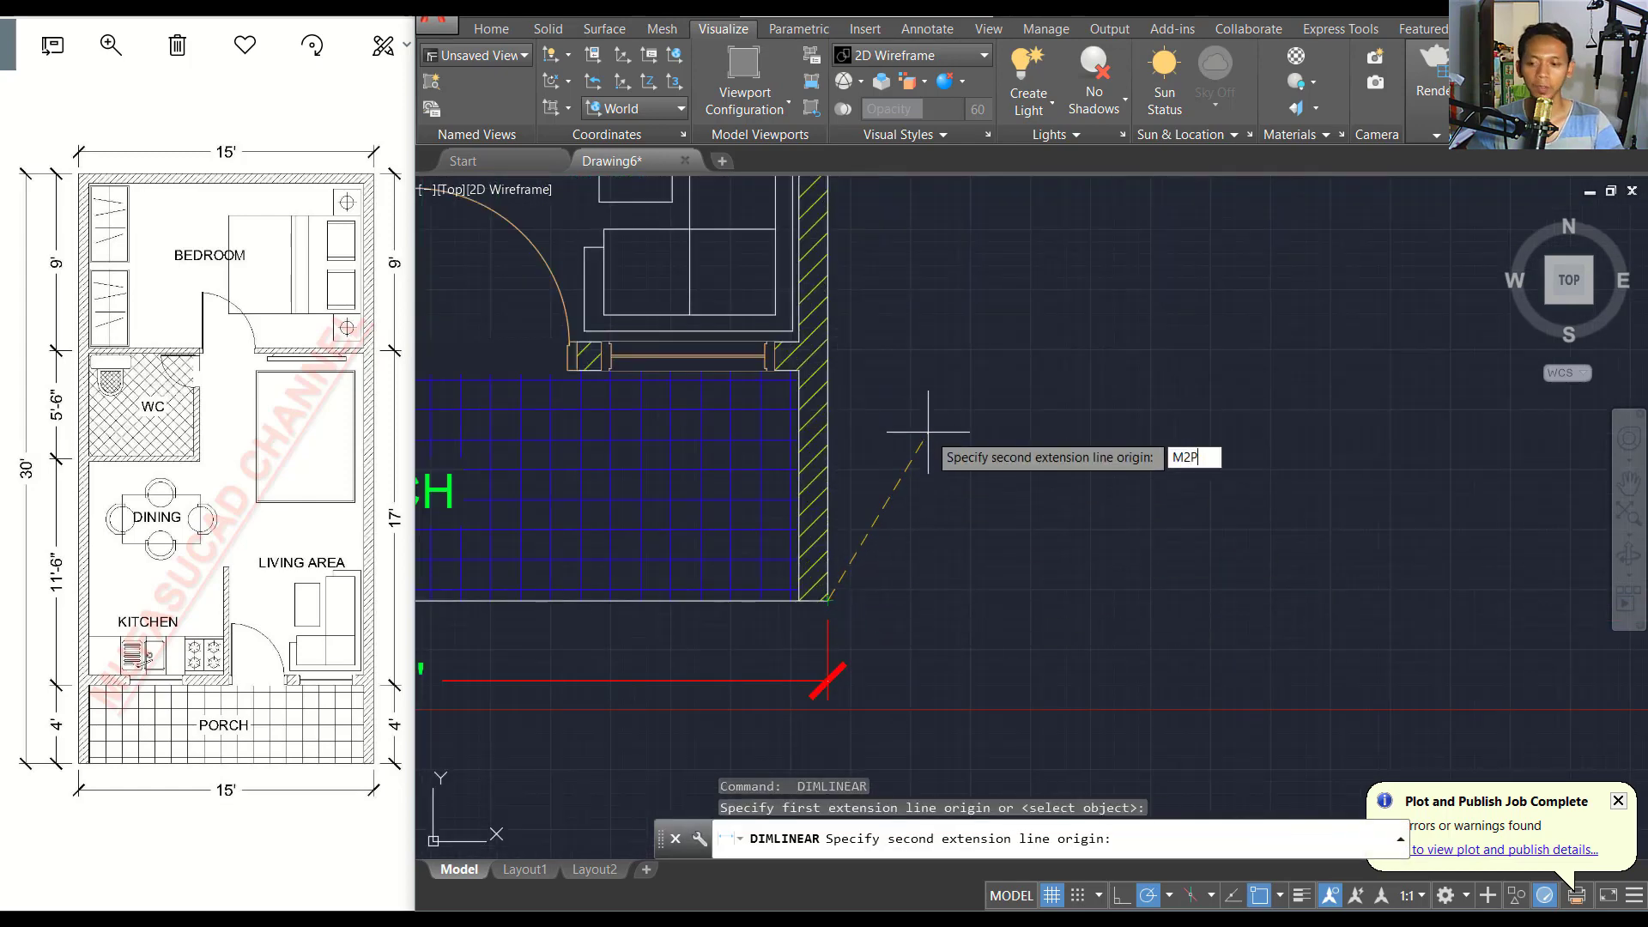
key("Return")
scroll(868, 335, "up", 2)
scroll(738, 442, "up", 2)
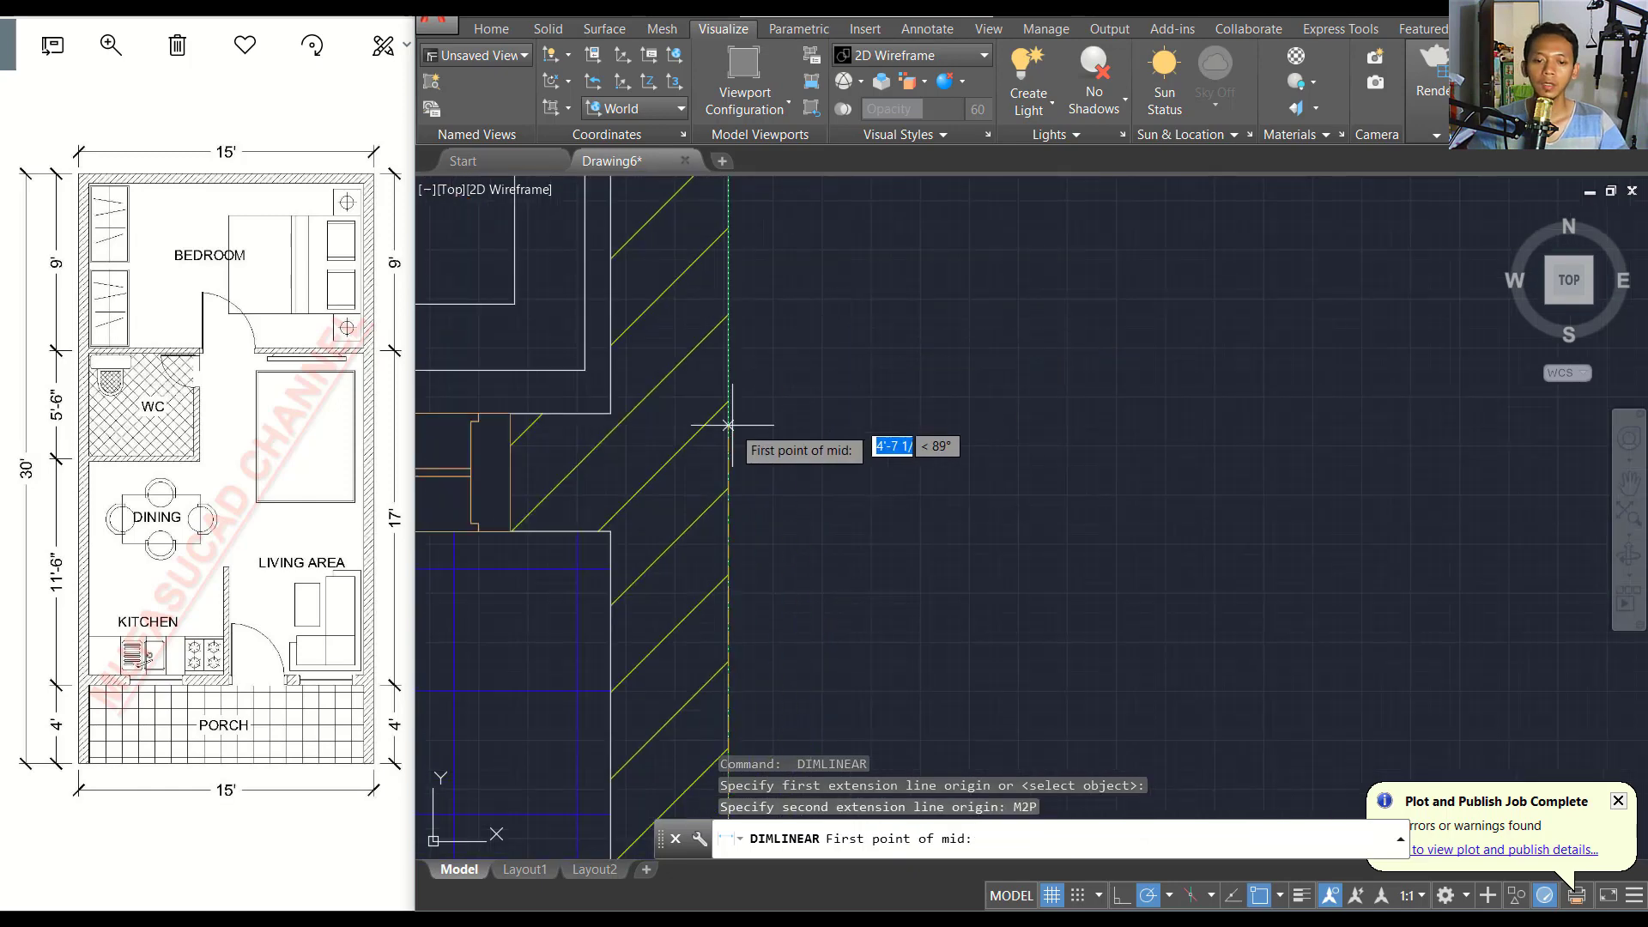
left_click(610, 530)
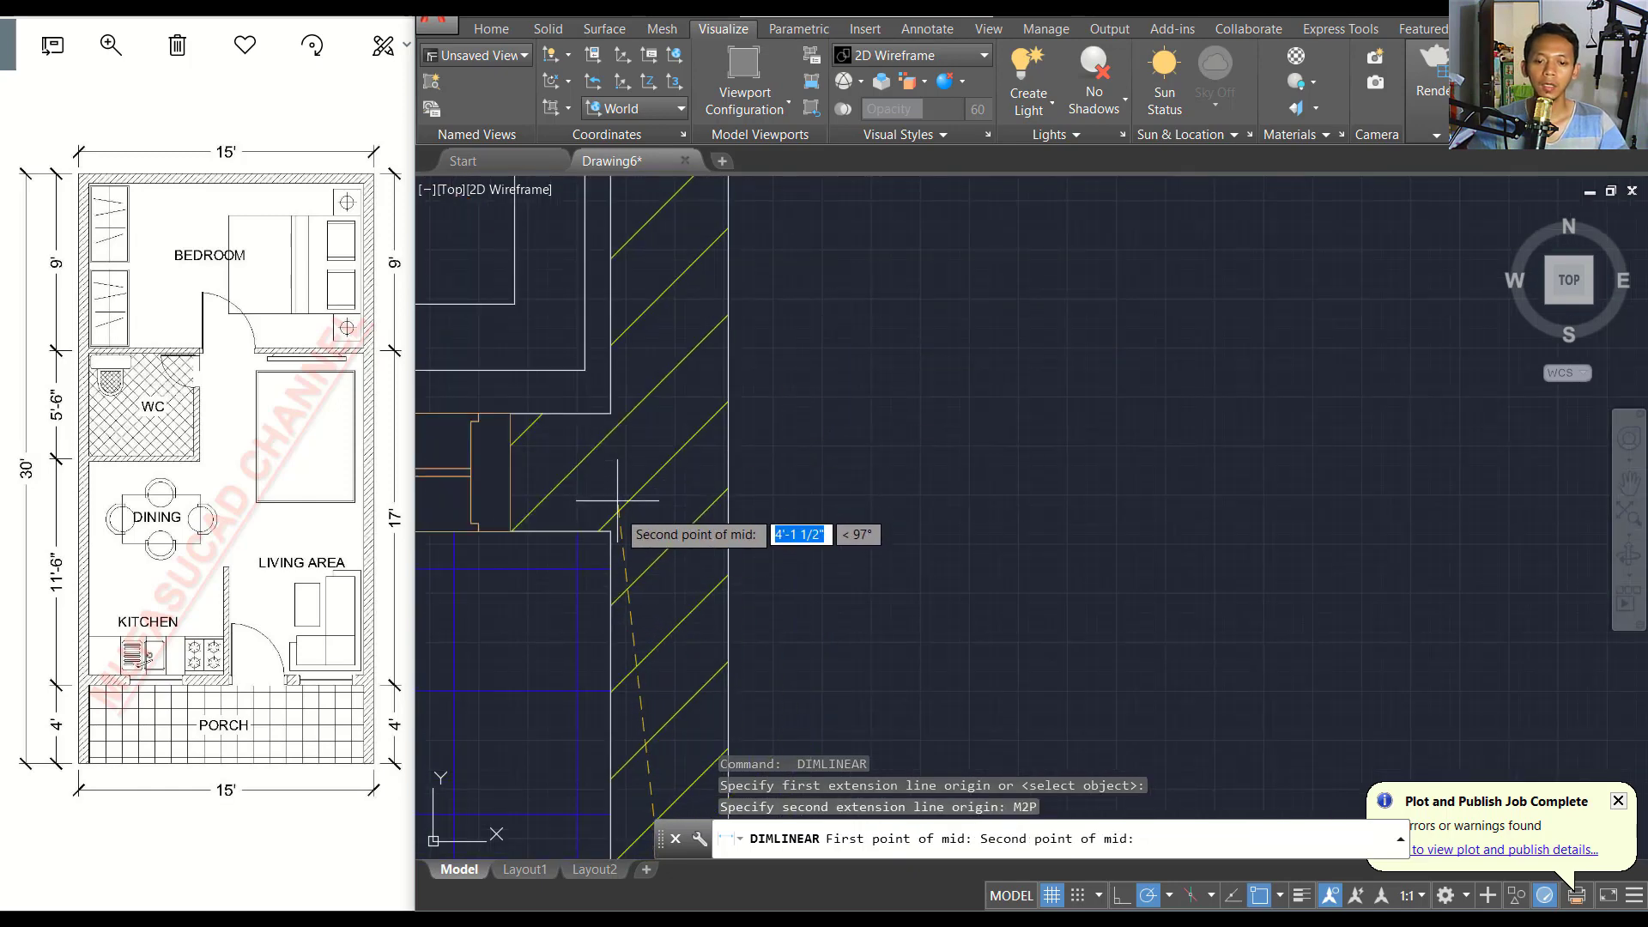
left_click(610, 408)
scroll(760, 461, "down", 3)
scroll(775, 461, "down", 2)
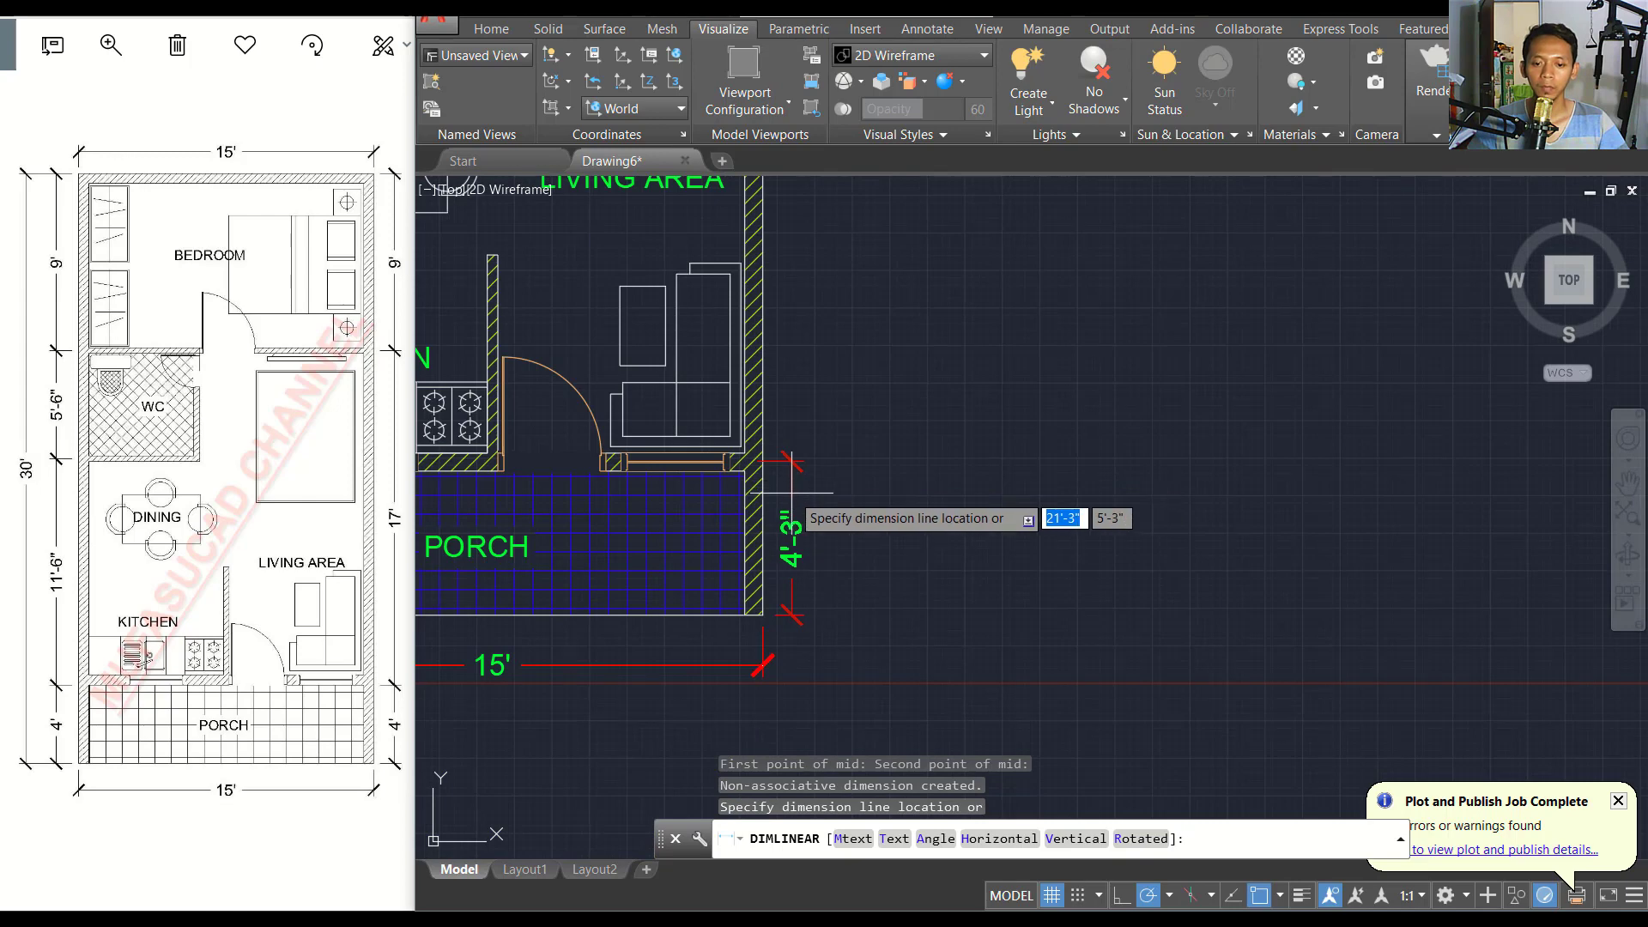
left_click(798, 494)
scroll(783, 481, "up", 2)
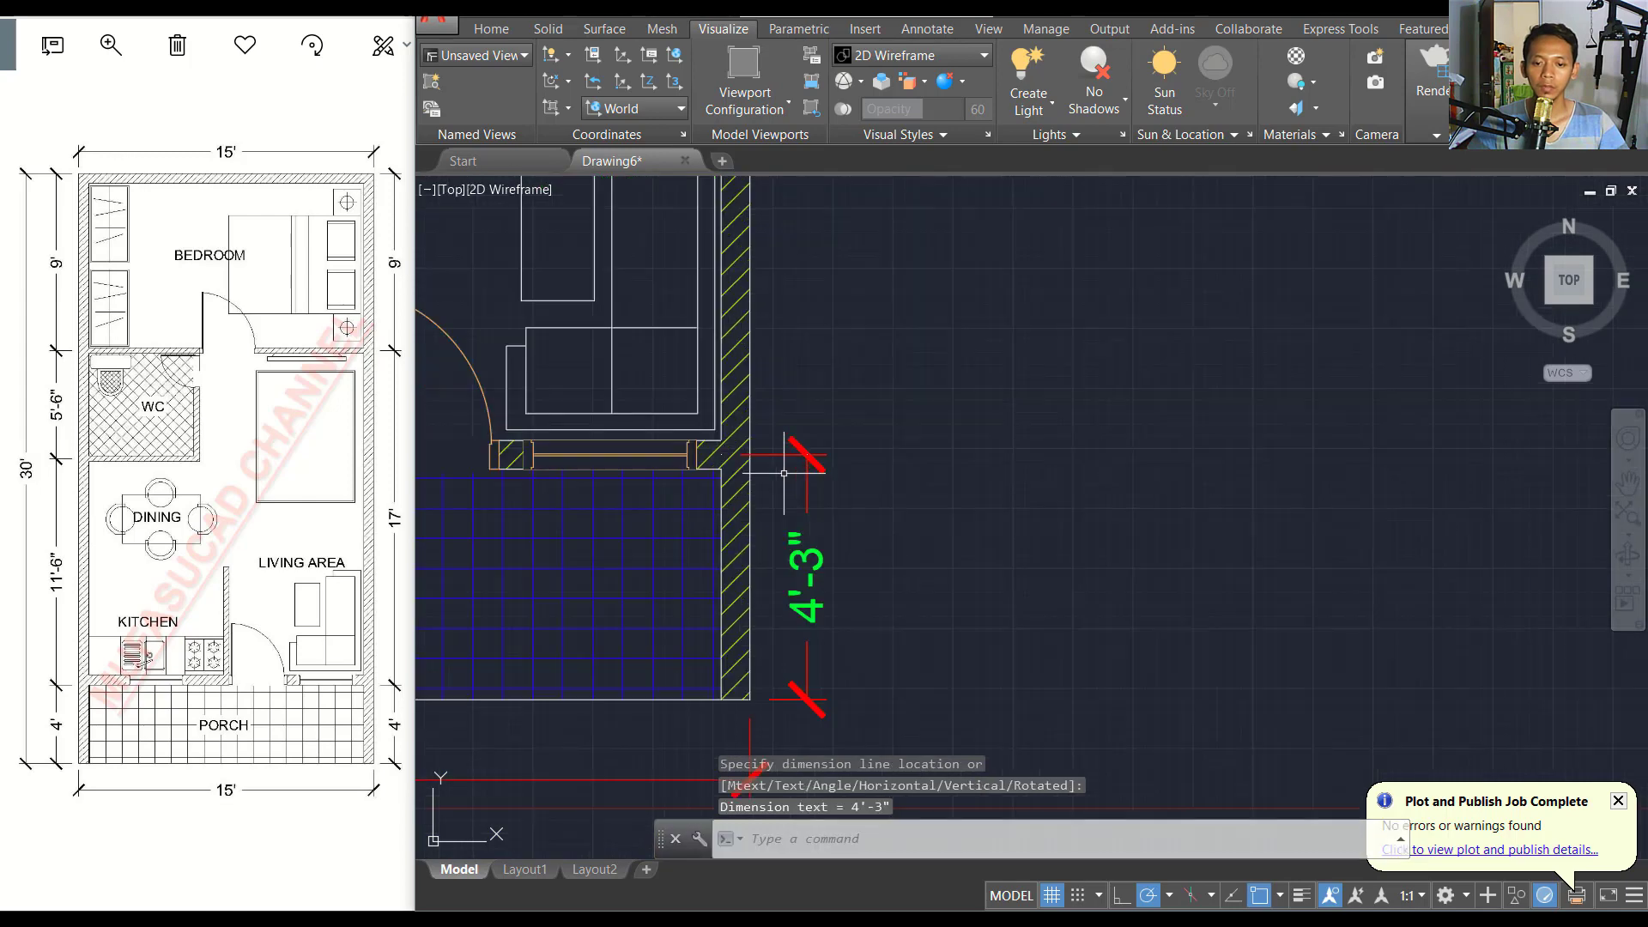
Adjust the porch depth dimension's end so it reads 4' instead of 4'-3".
left_click(828, 429)
scroll(717, 390, "up", 5)
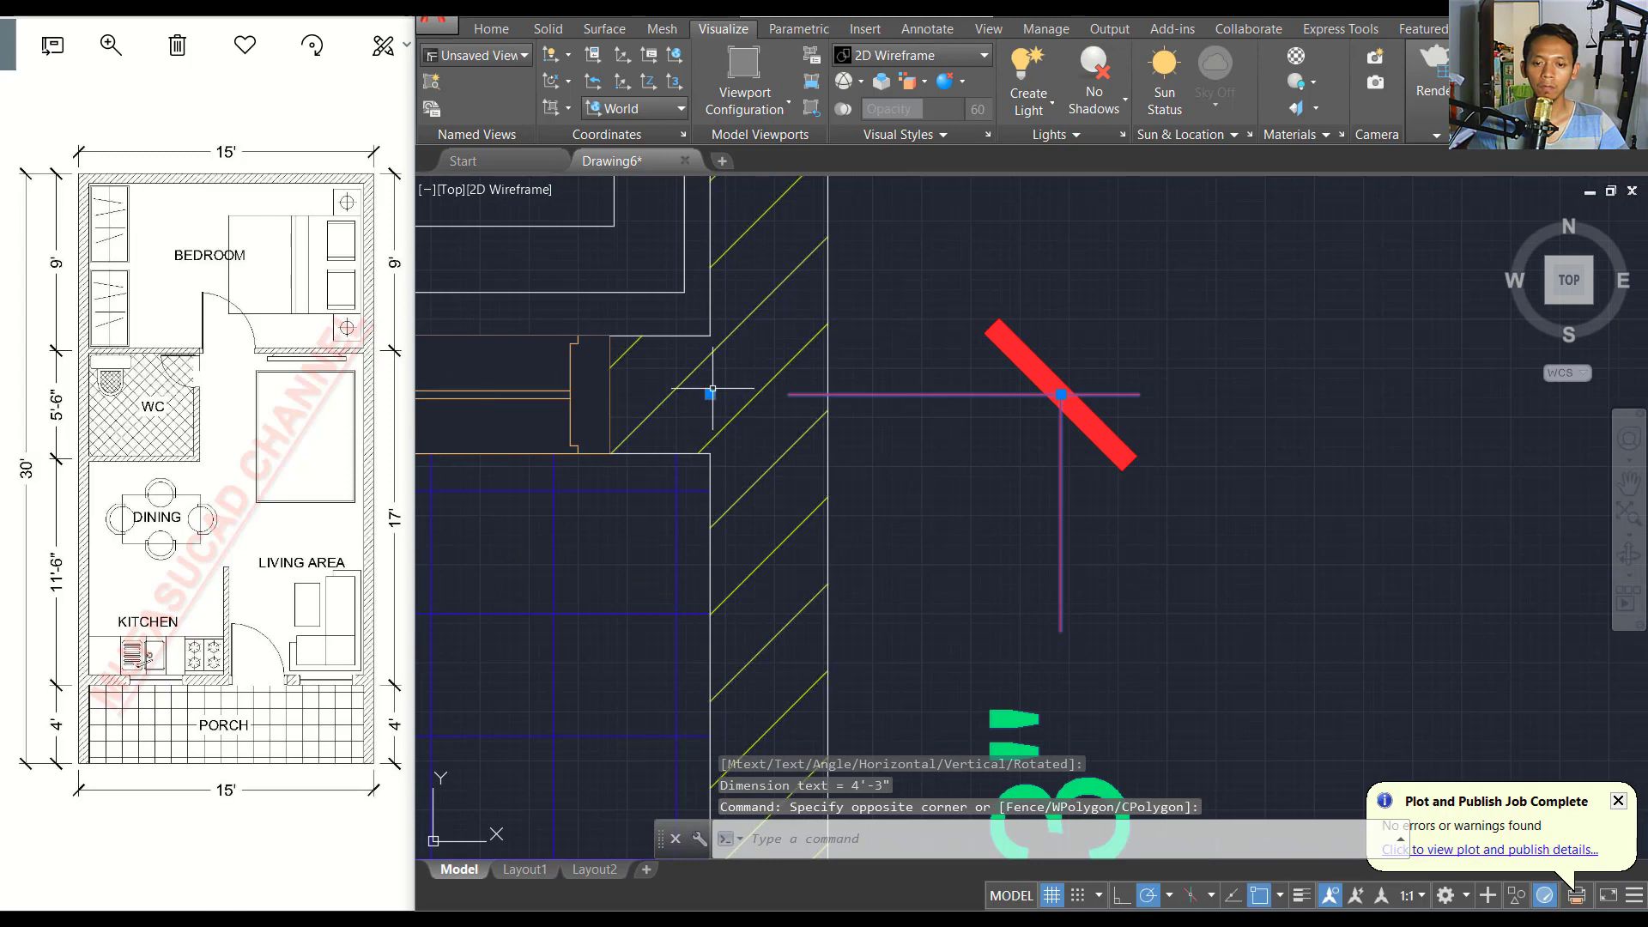
left_click(709, 394)
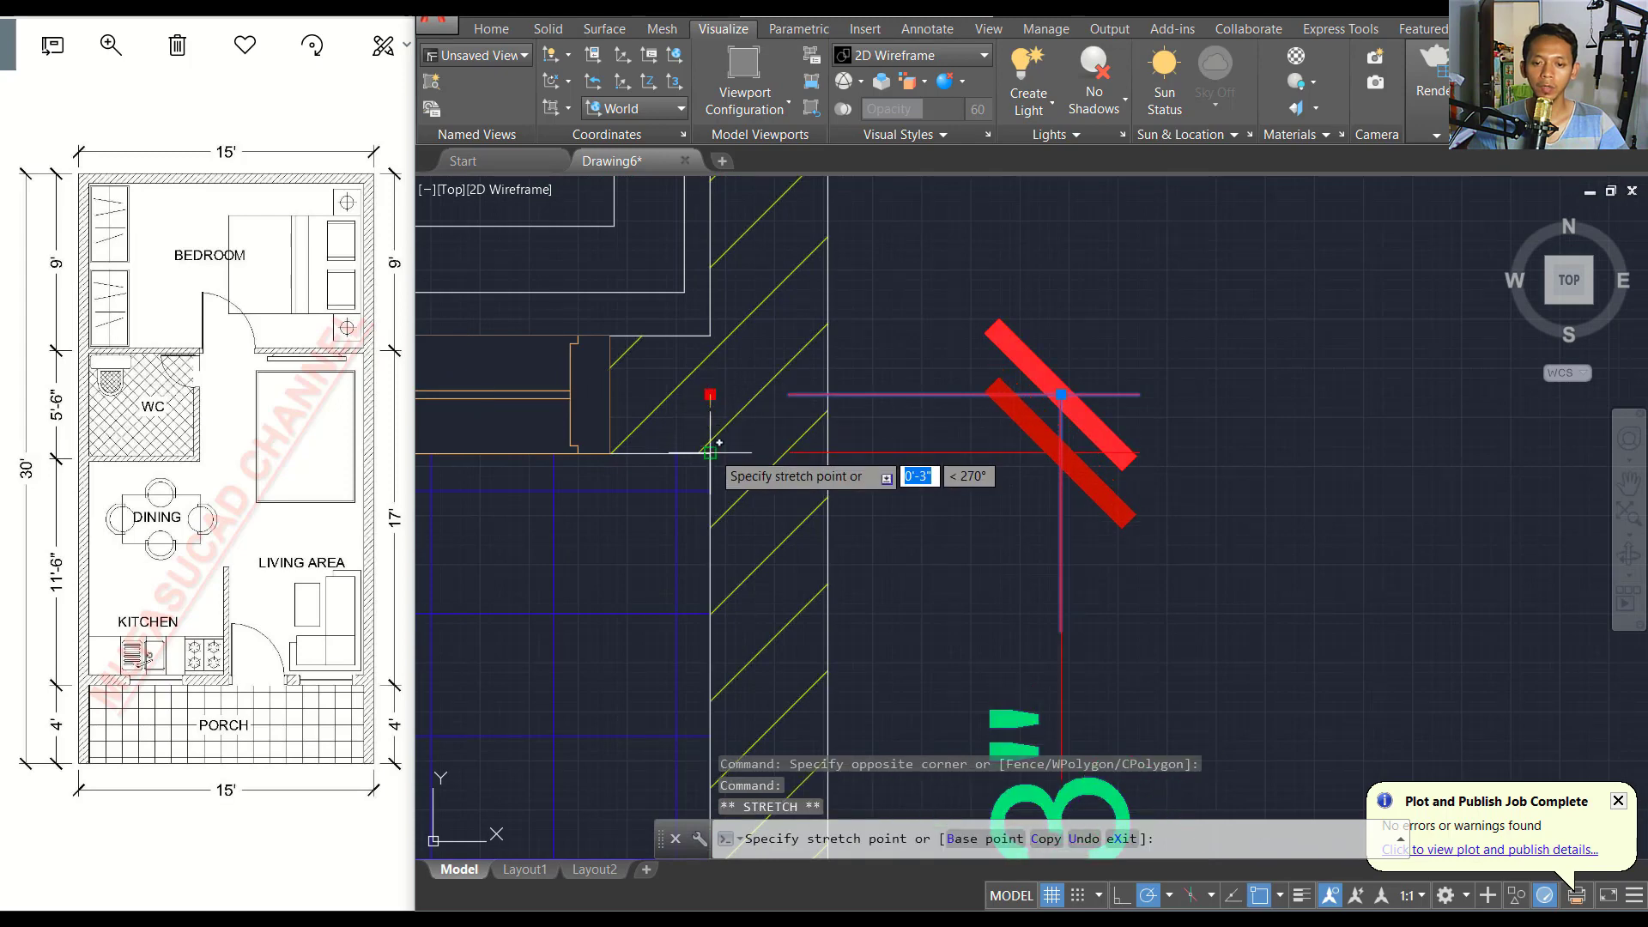
scroll(864, 460, "down", 2)
scroll(979, 489, "down", 2)
key("Escape")
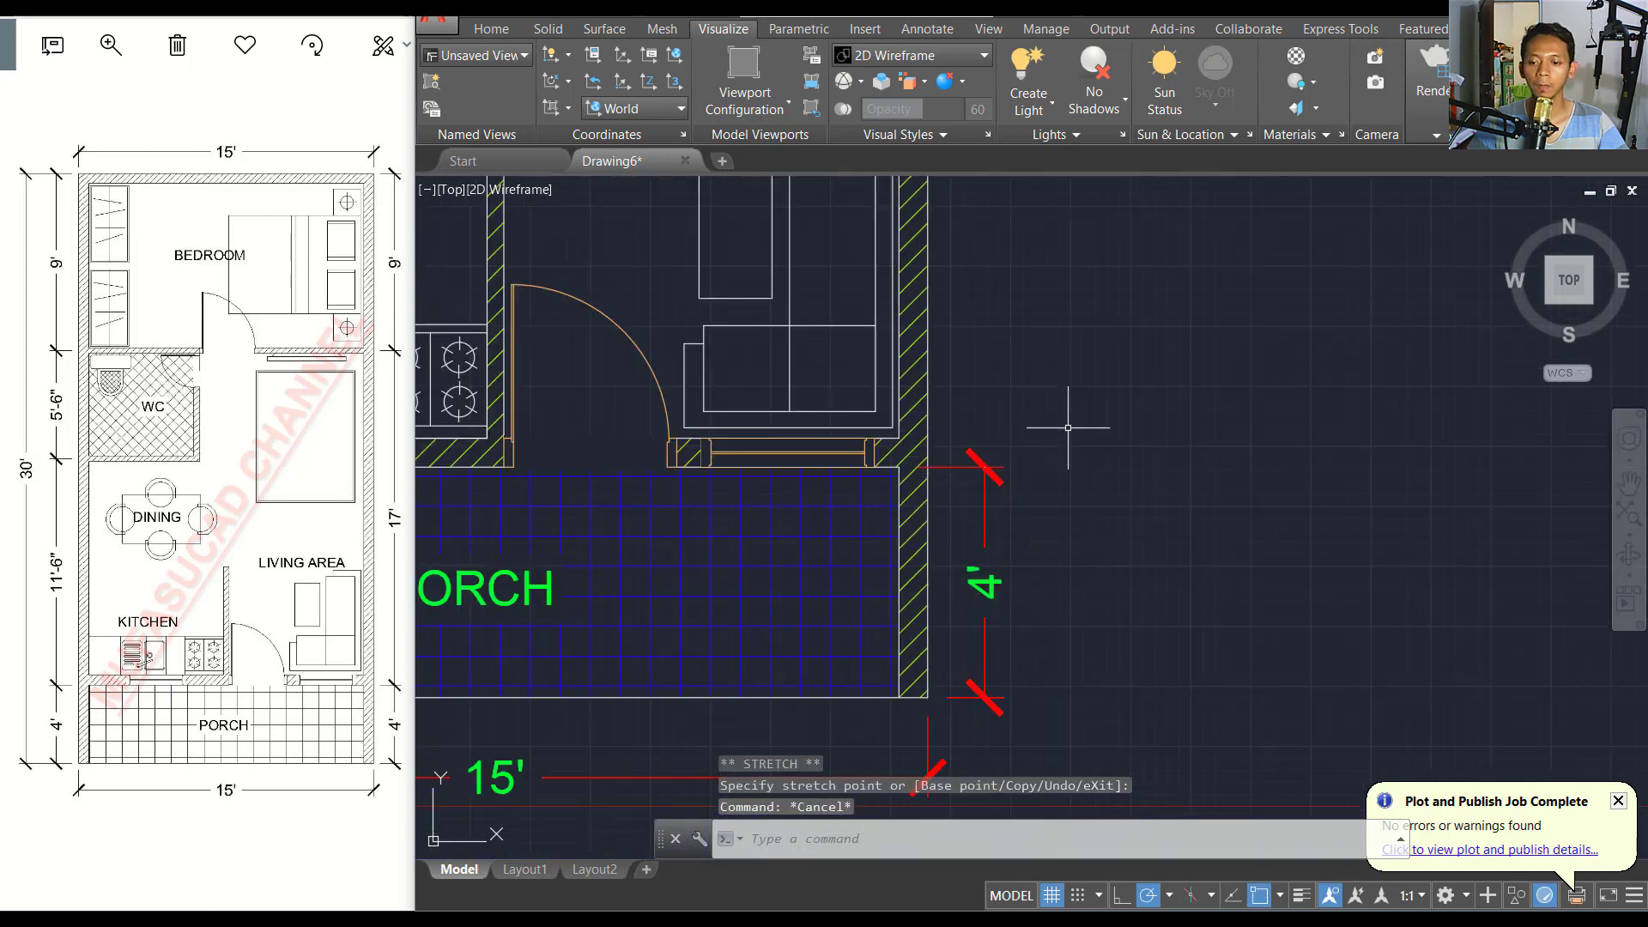
scroll(1070, 403, "down", 2)
Add a 17' vertical dimension along the plan's right wall, from above the porch to the bedroom corner.
middle_click_drag(1073, 368, 959, 474)
type("DIML")
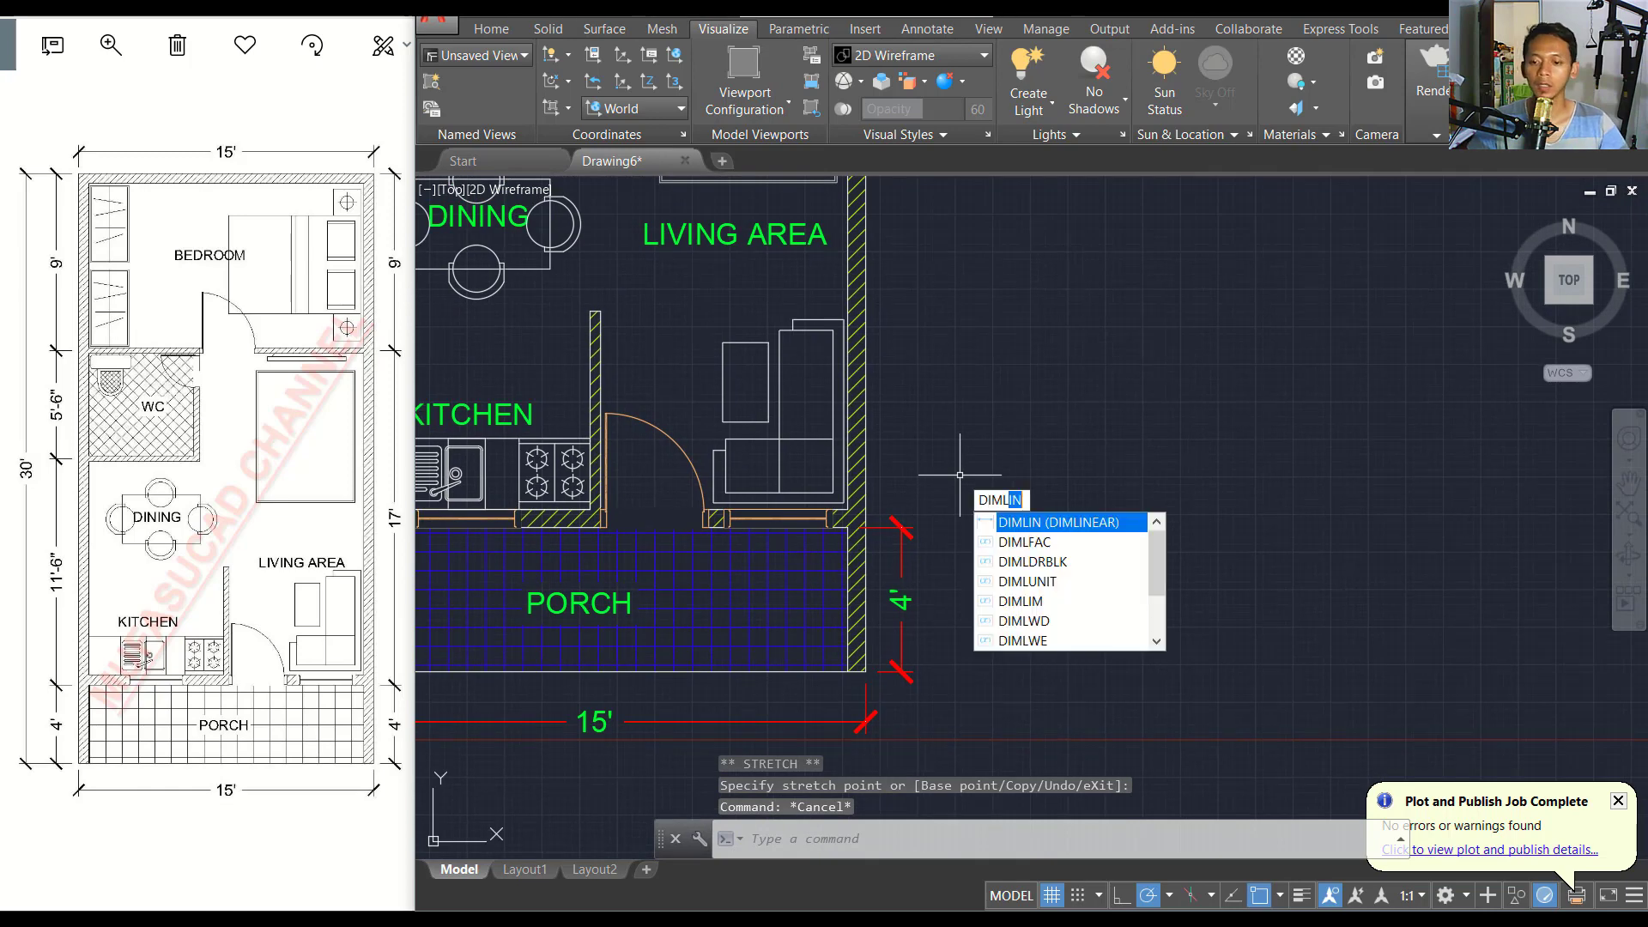
key("Return")
scroll(926, 511, "up", 4)
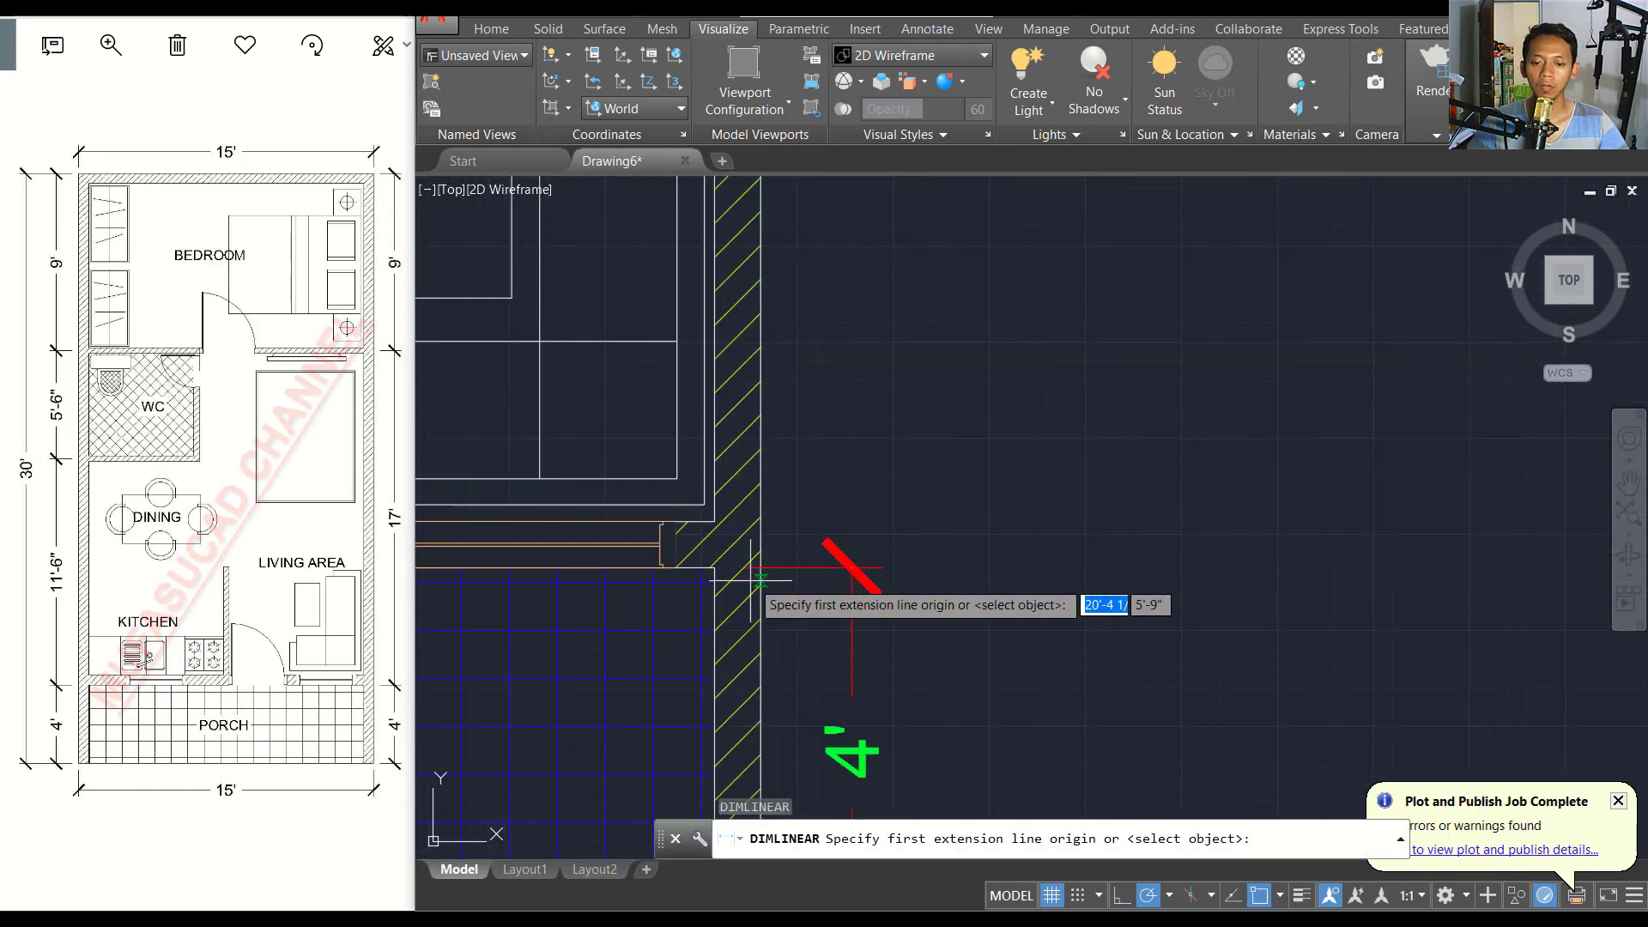
left_click(714, 568)
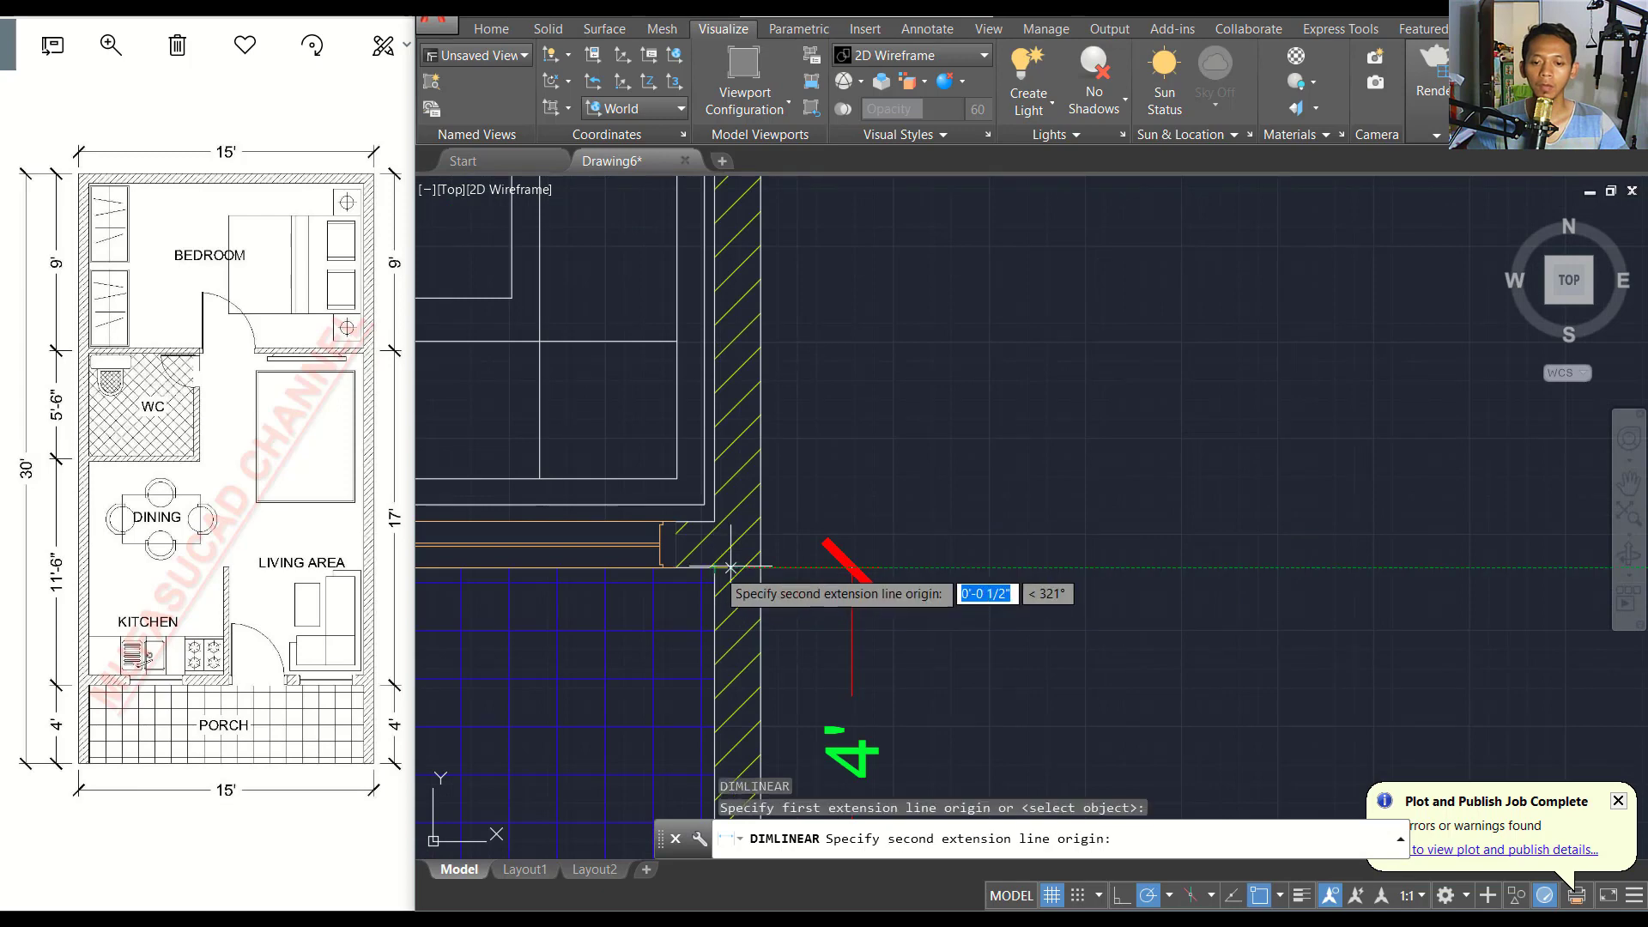
scroll(966, 337, "down", 3)
middle_click_drag(965, 337, 846, 544)
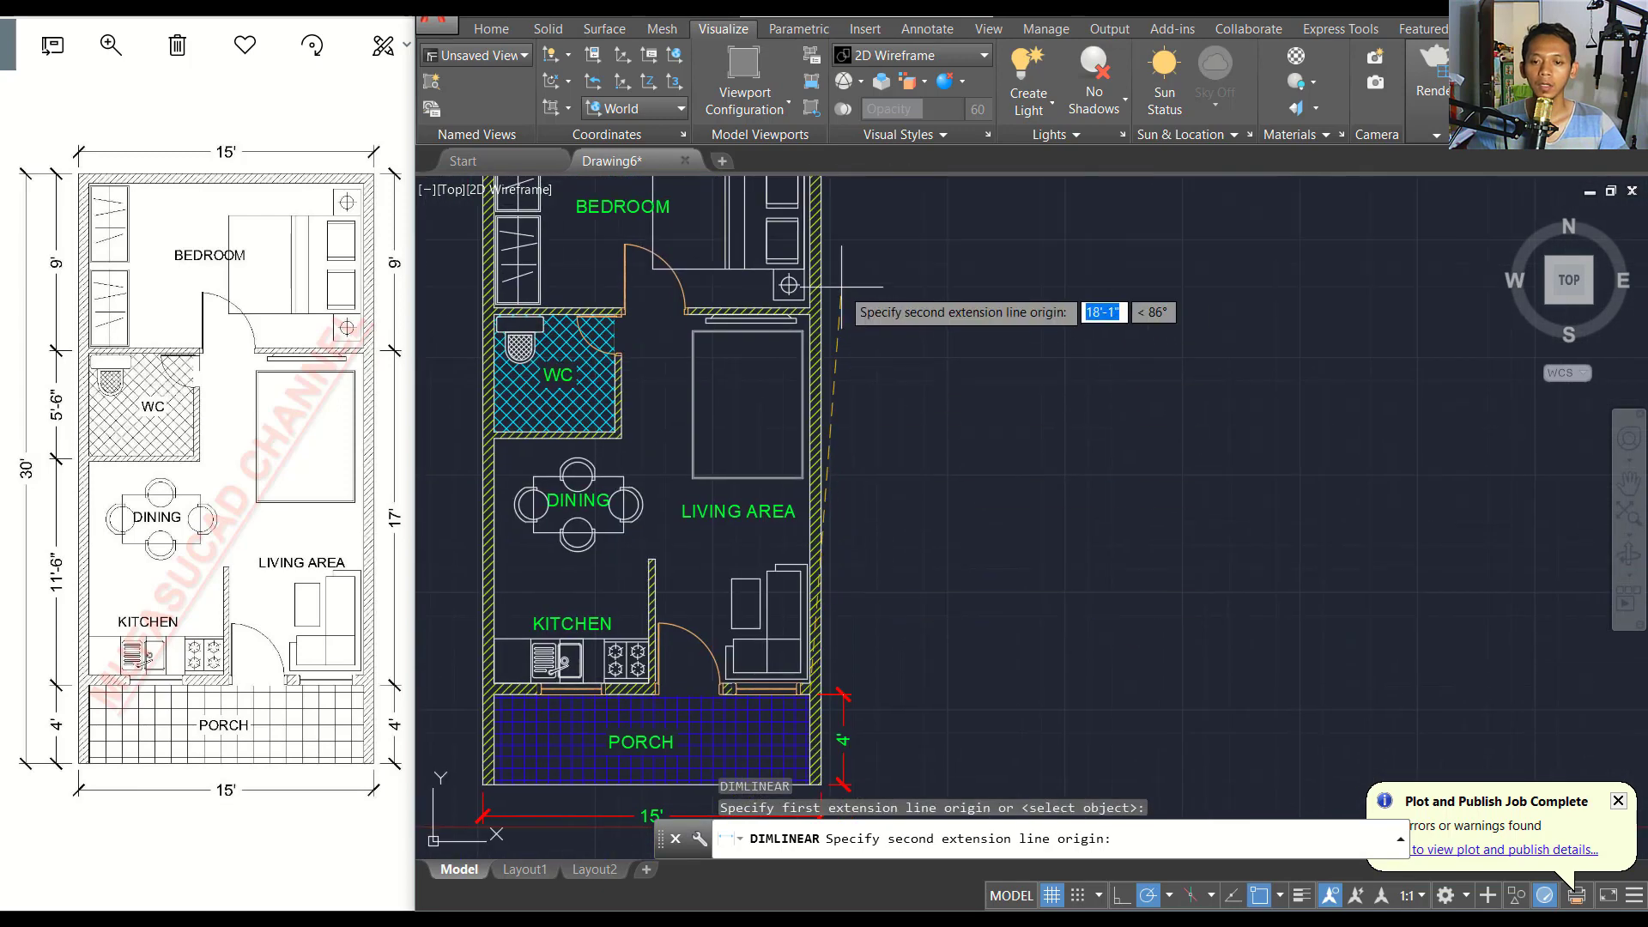
scroll(839, 296, "up", 4)
type("M2P")
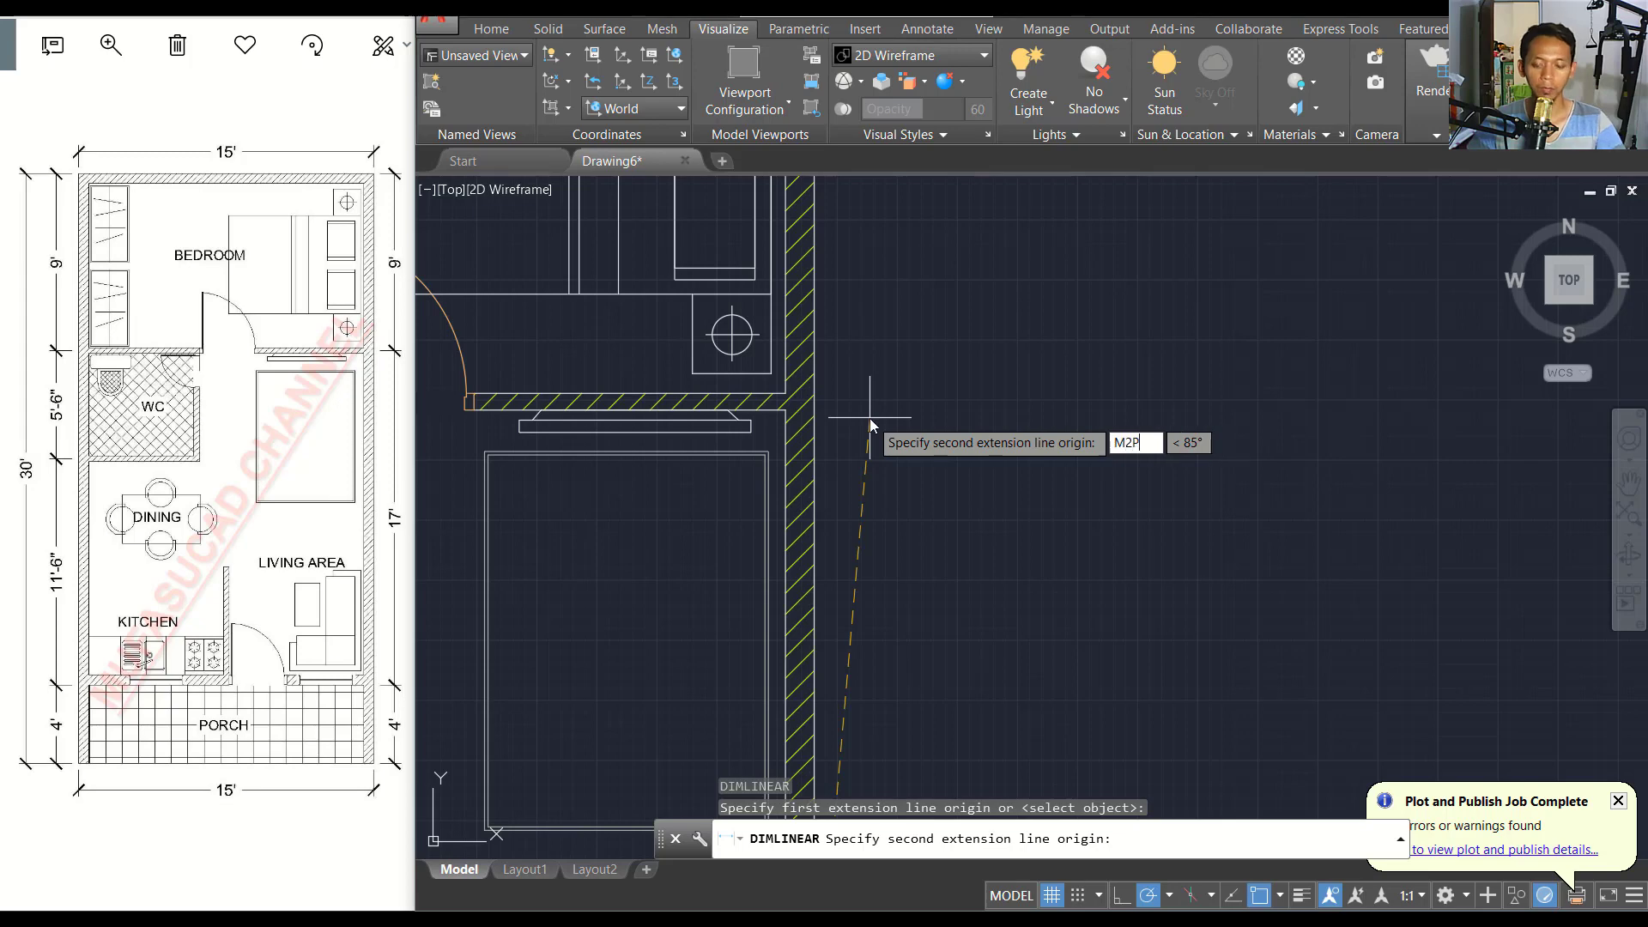
key("Return")
scroll(863, 343, "up", 2)
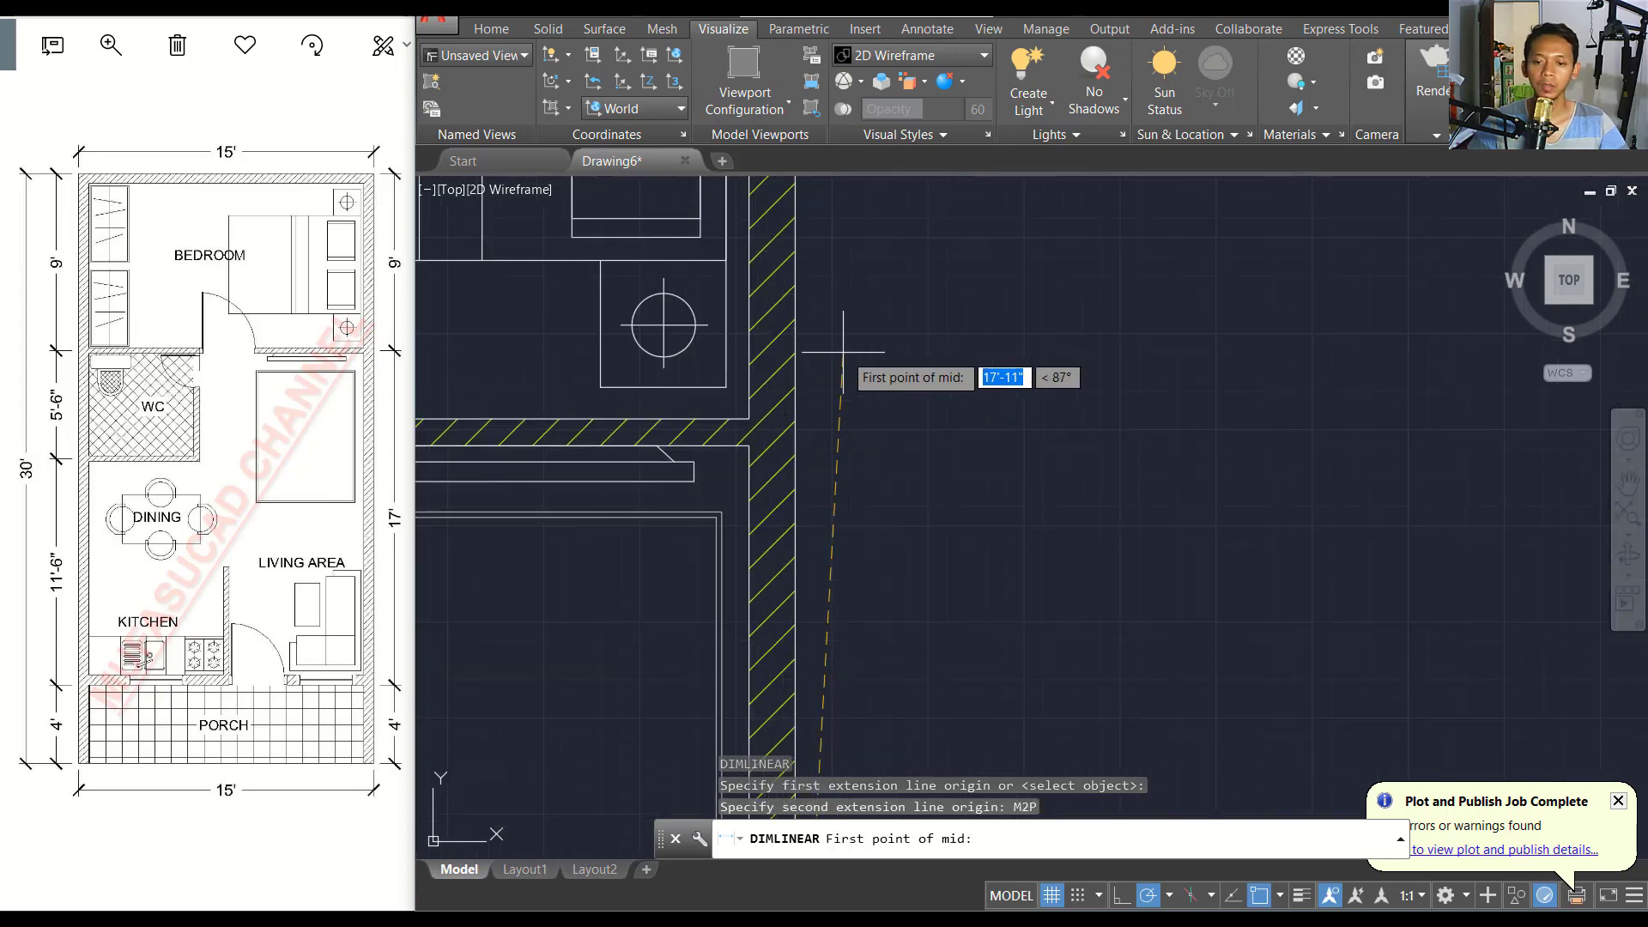
left_click(756, 442)
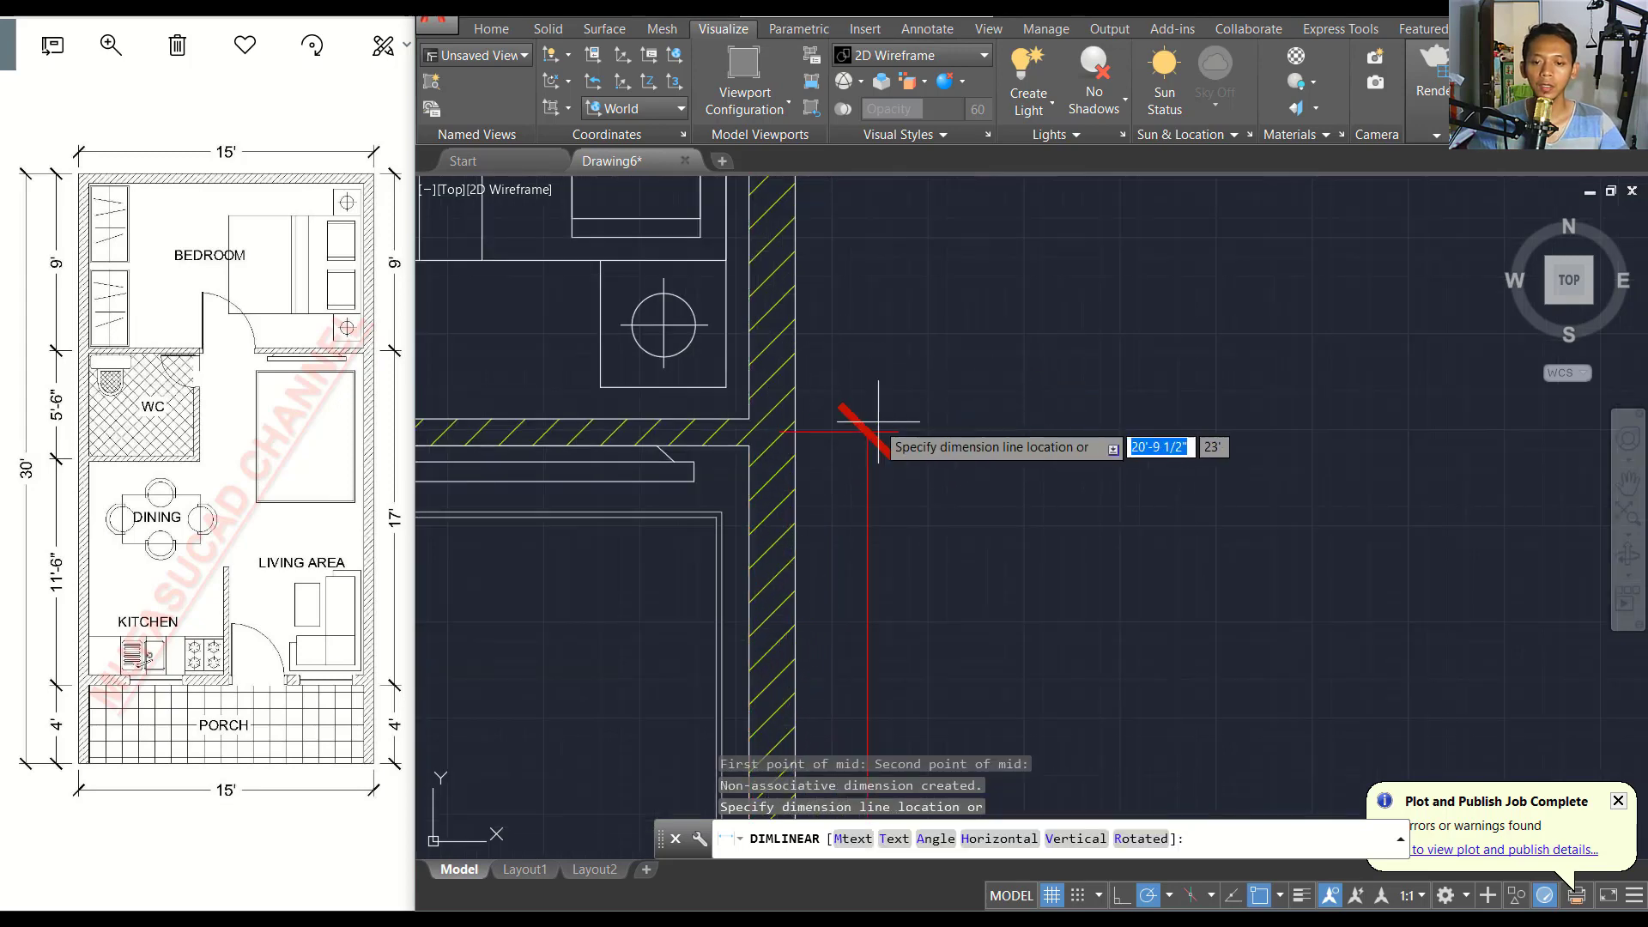
scroll(854, 433, "down", 3)
middle_click_drag(910, 687, 912, 463)
scroll(853, 500, "up", 4)
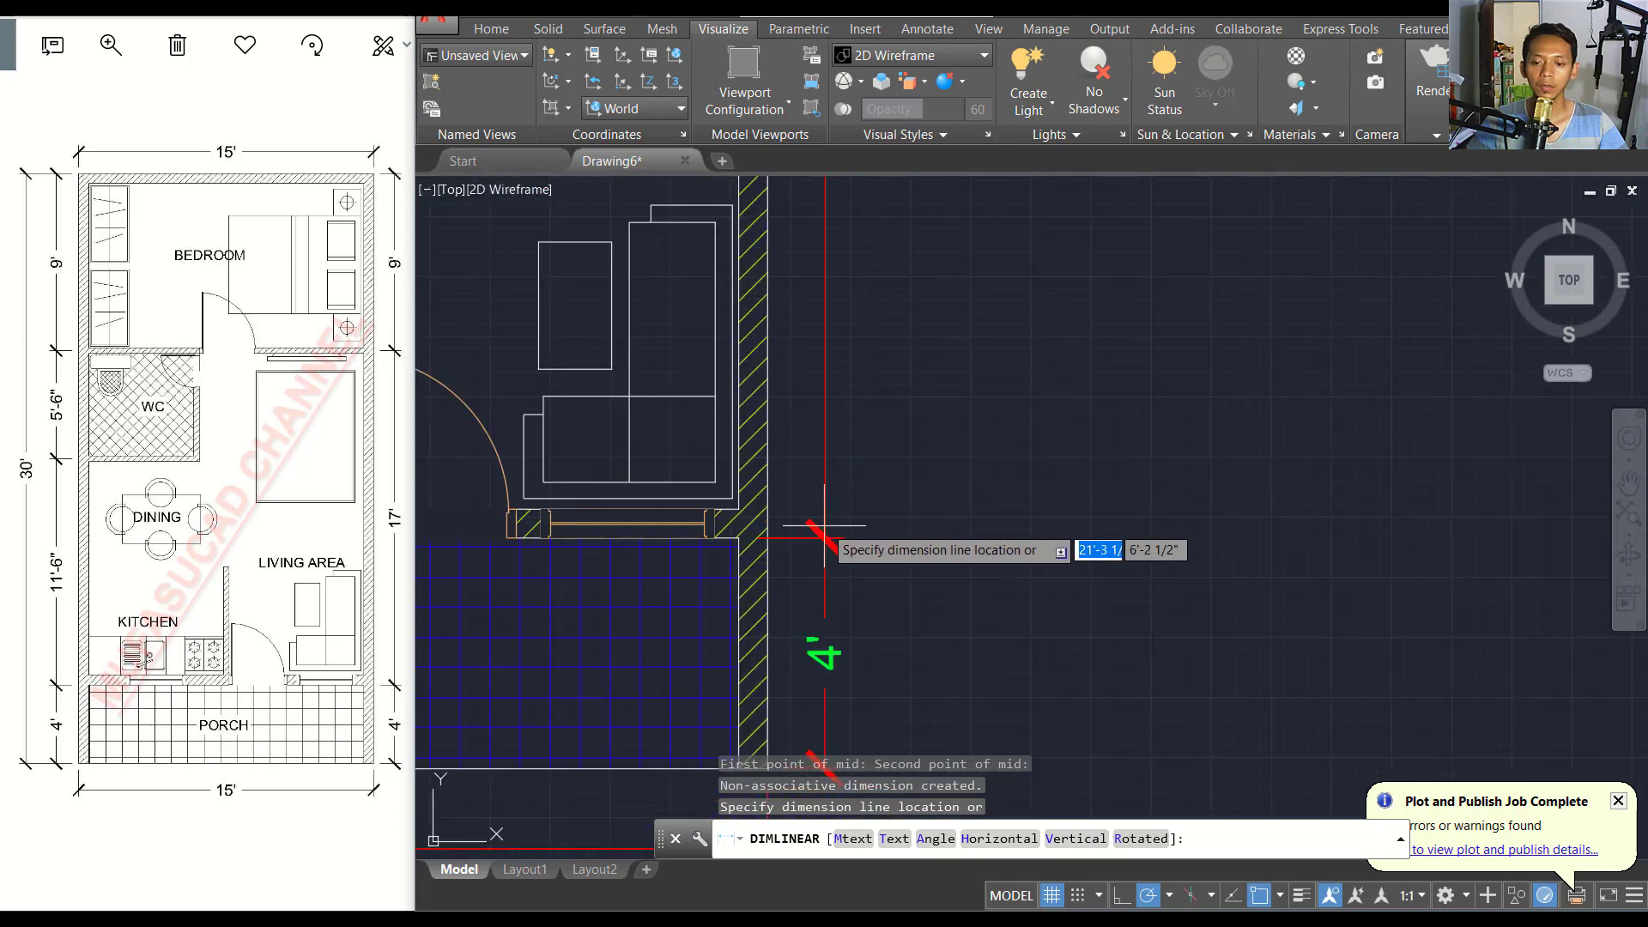
left_click(820, 538)
scroll(882, 324, "down", 8)
scroll(882, 344, "up", 3)
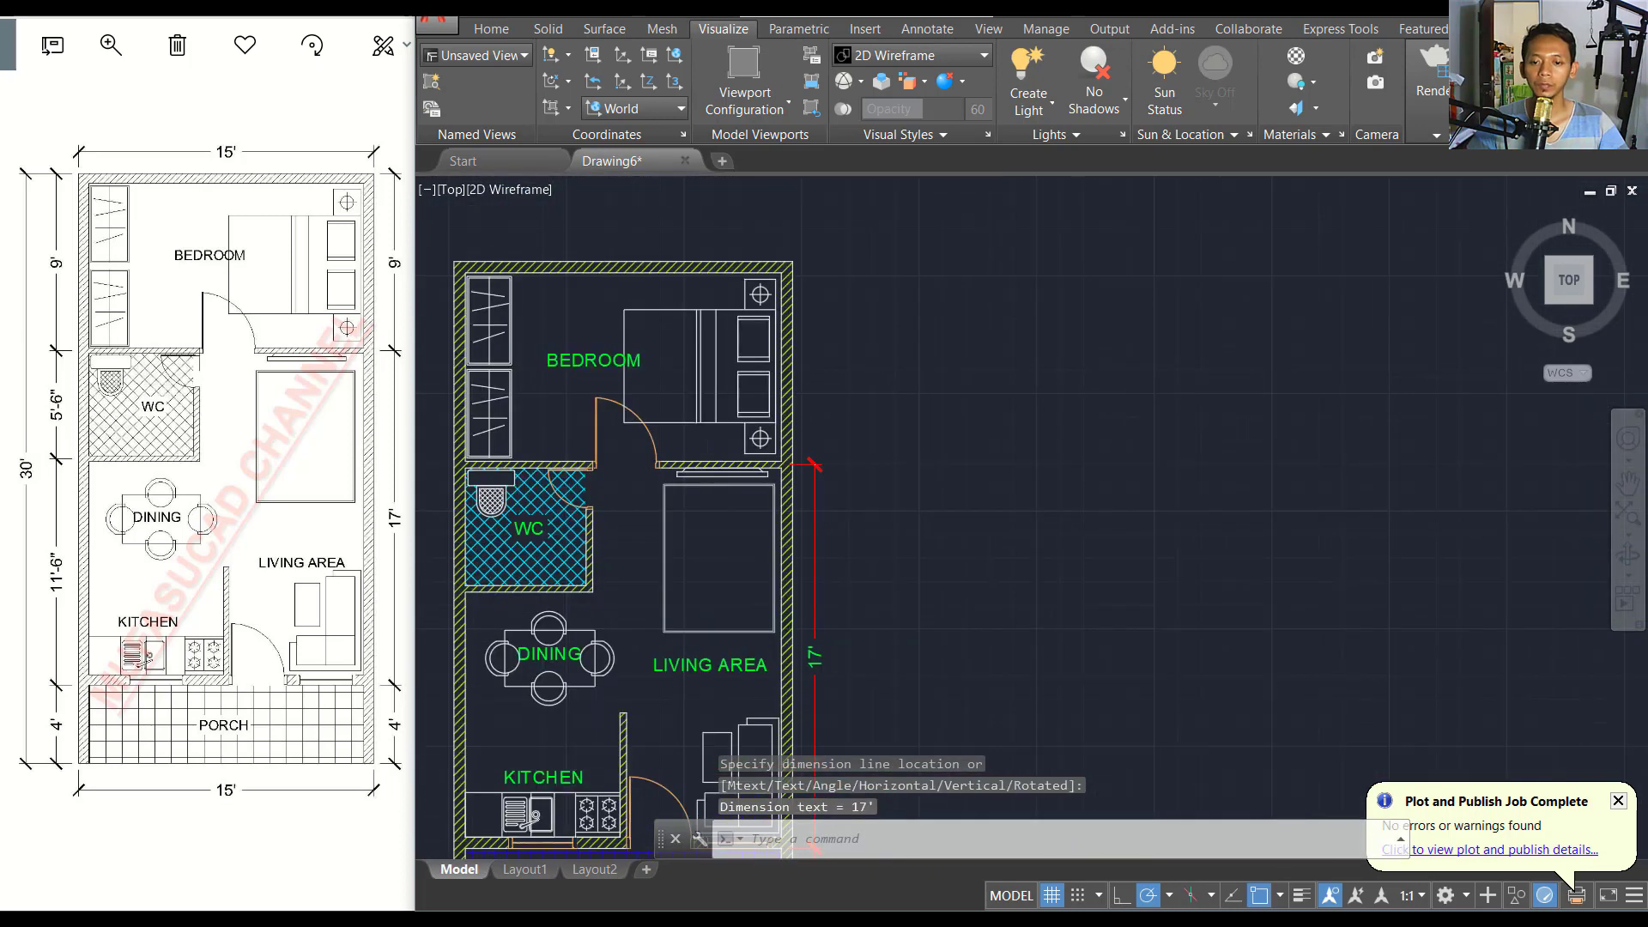
scroll(882, 397, "up", 4)
scroll(858, 438, "up", 2)
Add a 9' vertical dimension beside the bedroom on the right side.
key("Return")
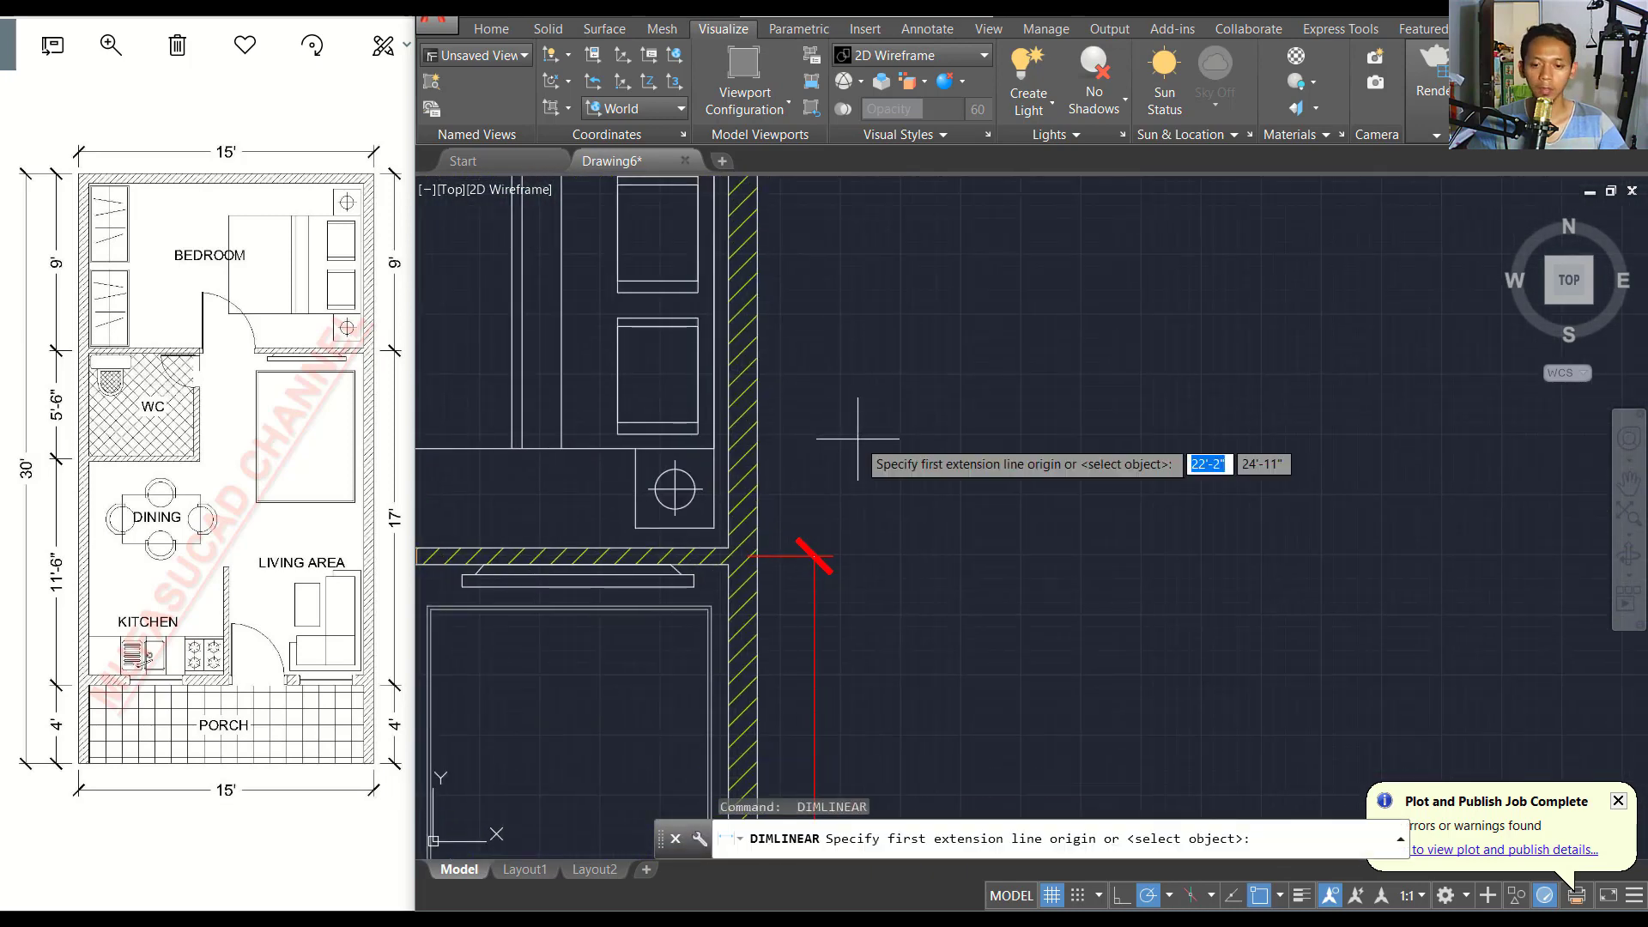
scroll(807, 506, "up", 4)
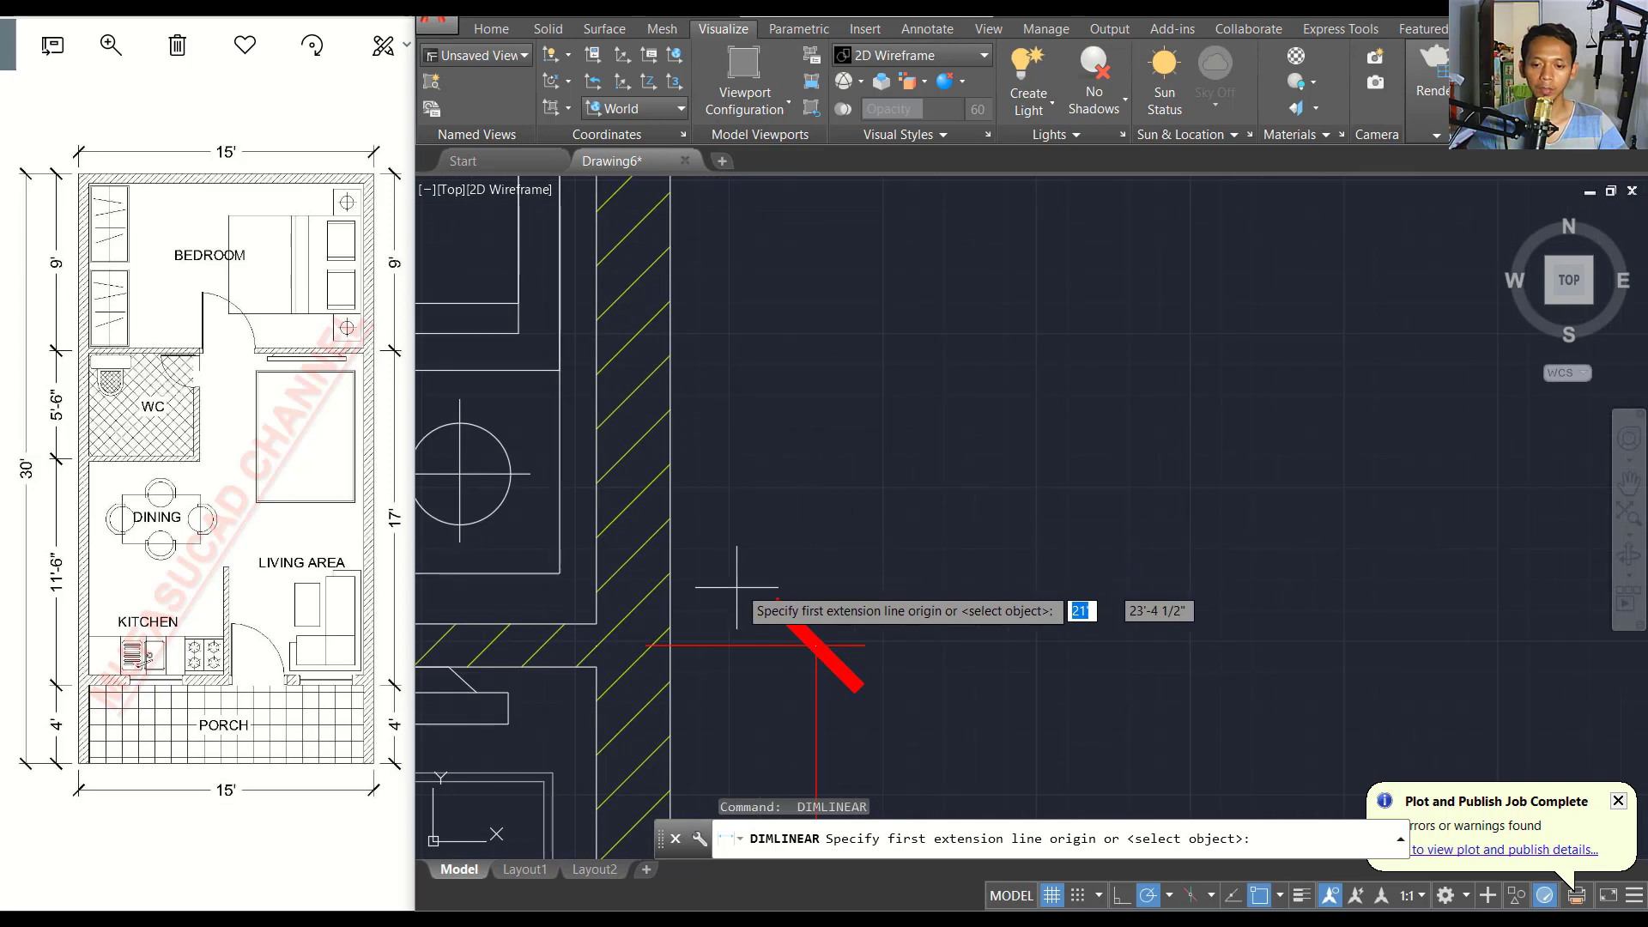
left_click(596, 644)
scroll(755, 600, "down", 2)
scroll(712, 480, "down", 2)
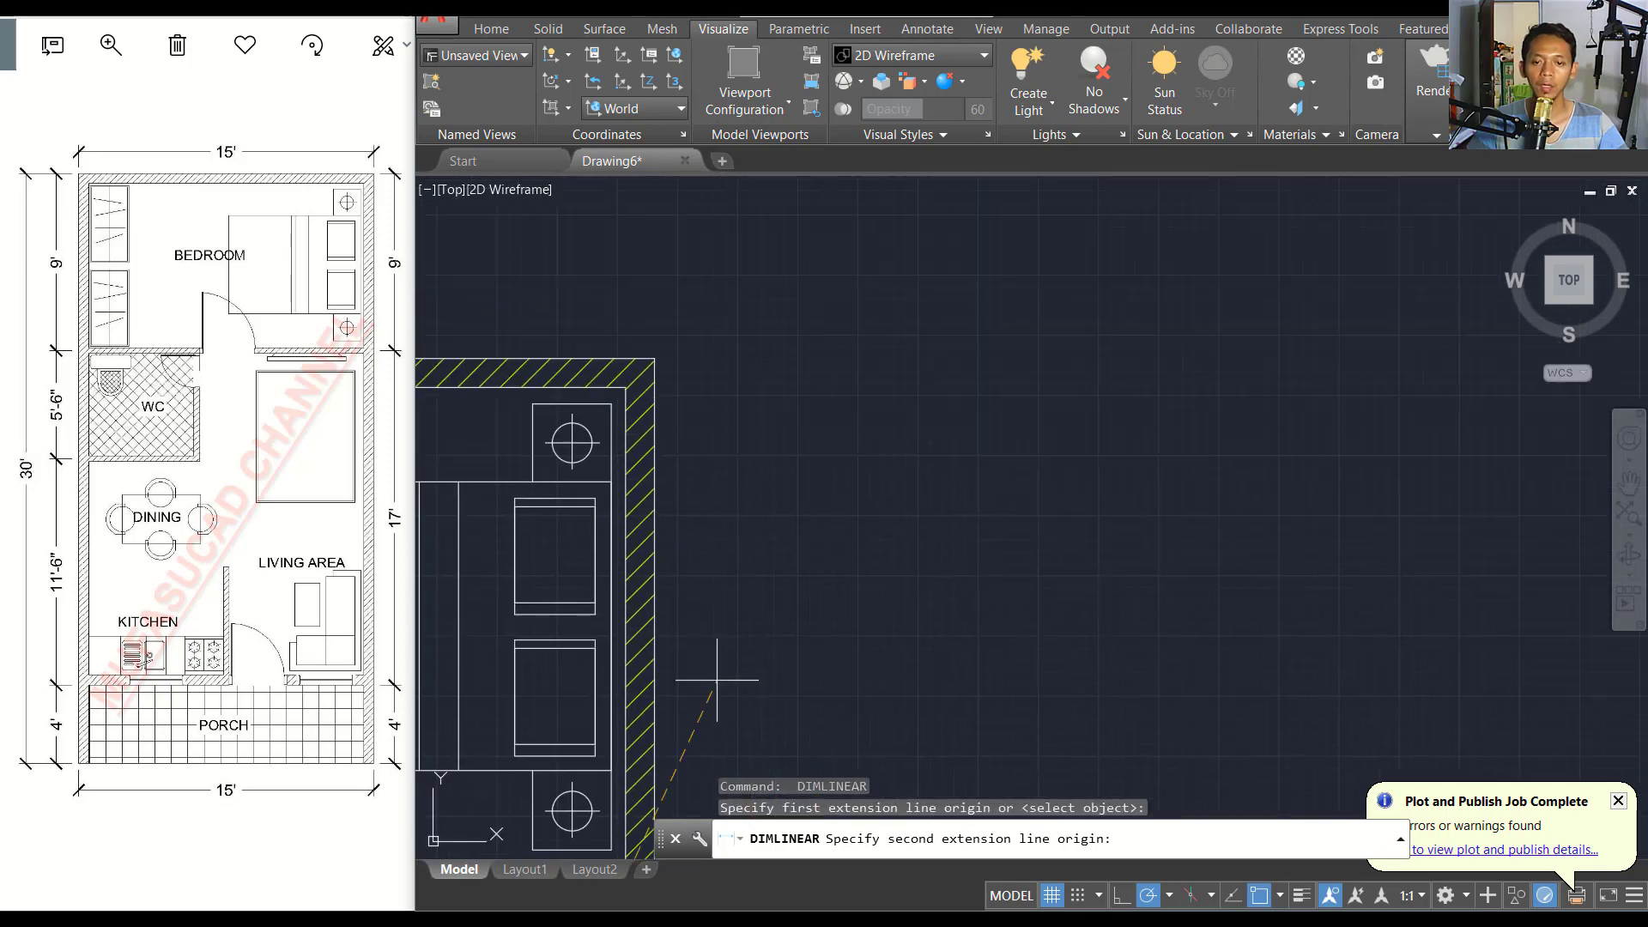
left_click(655, 357)
scroll(725, 486, "down", 2)
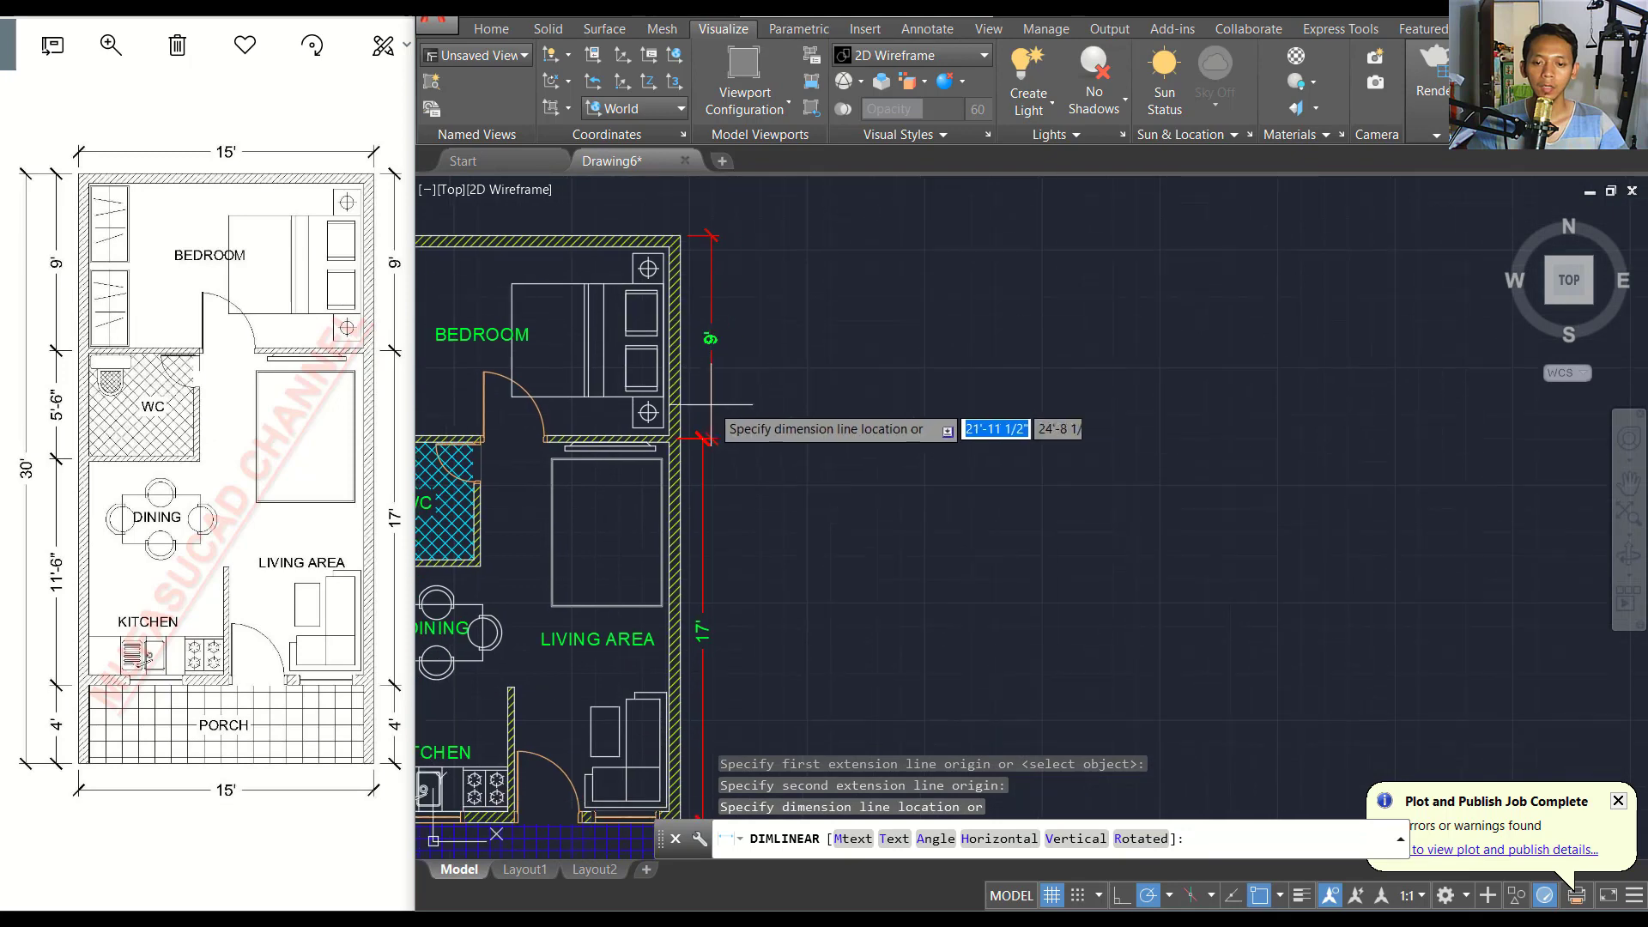
left_click(703, 438)
scroll(856, 549, "up", 2)
scroll(735, 423, "up", 2)
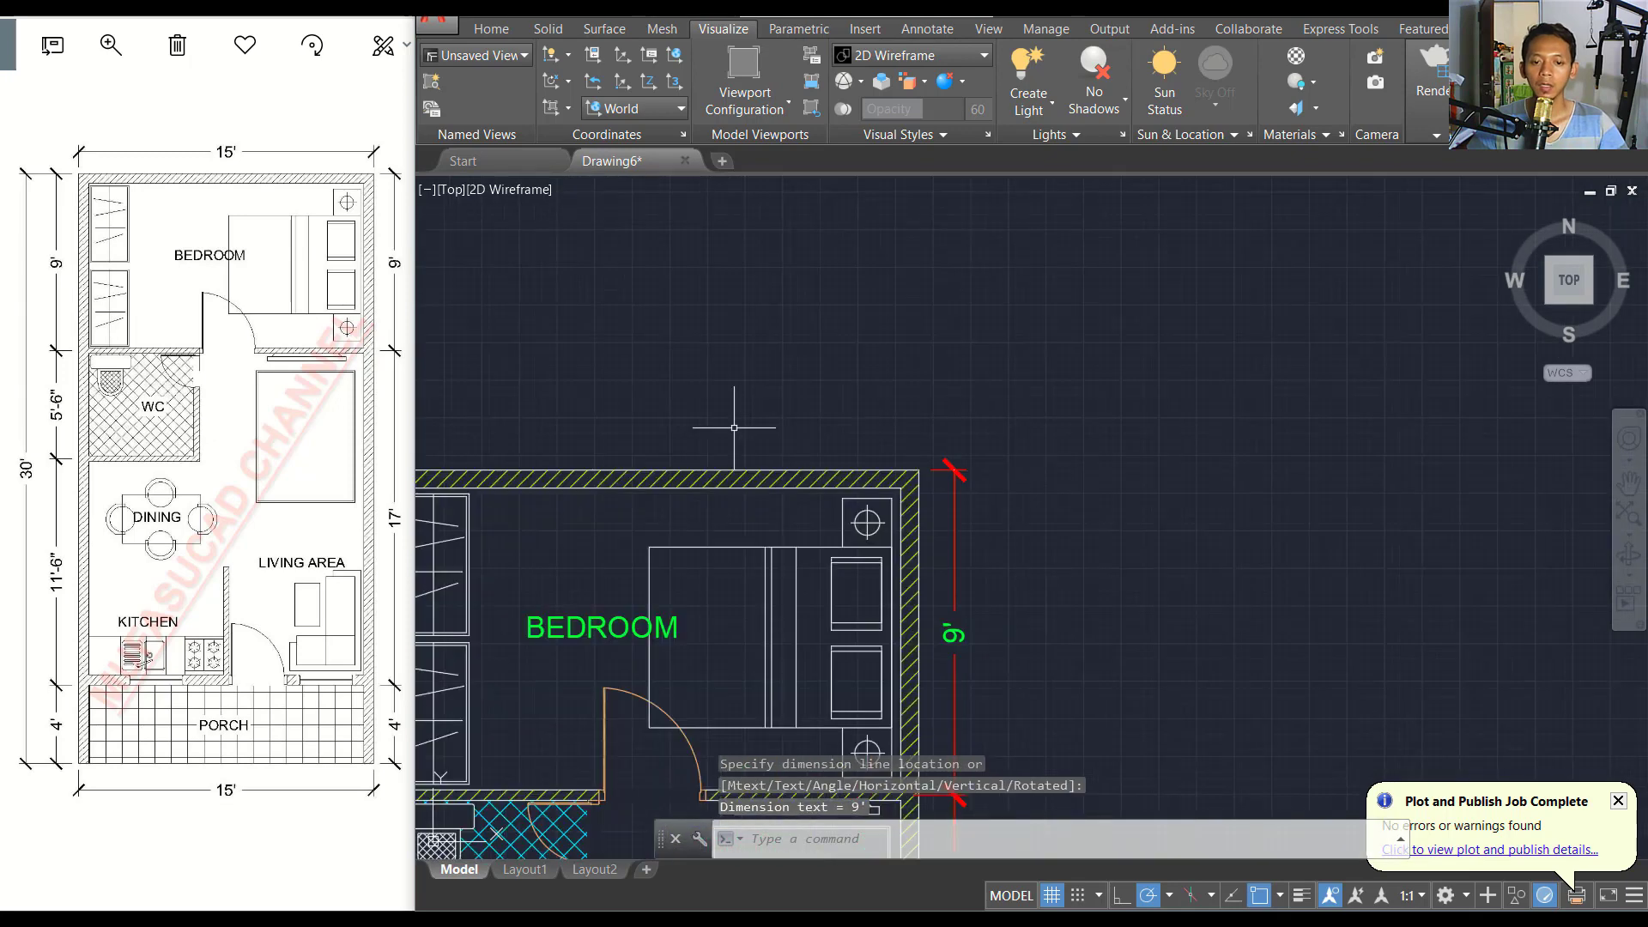
Add a 15' dimension across the top of the plan above the bedroom.
key("Return")
left_click(919, 470)
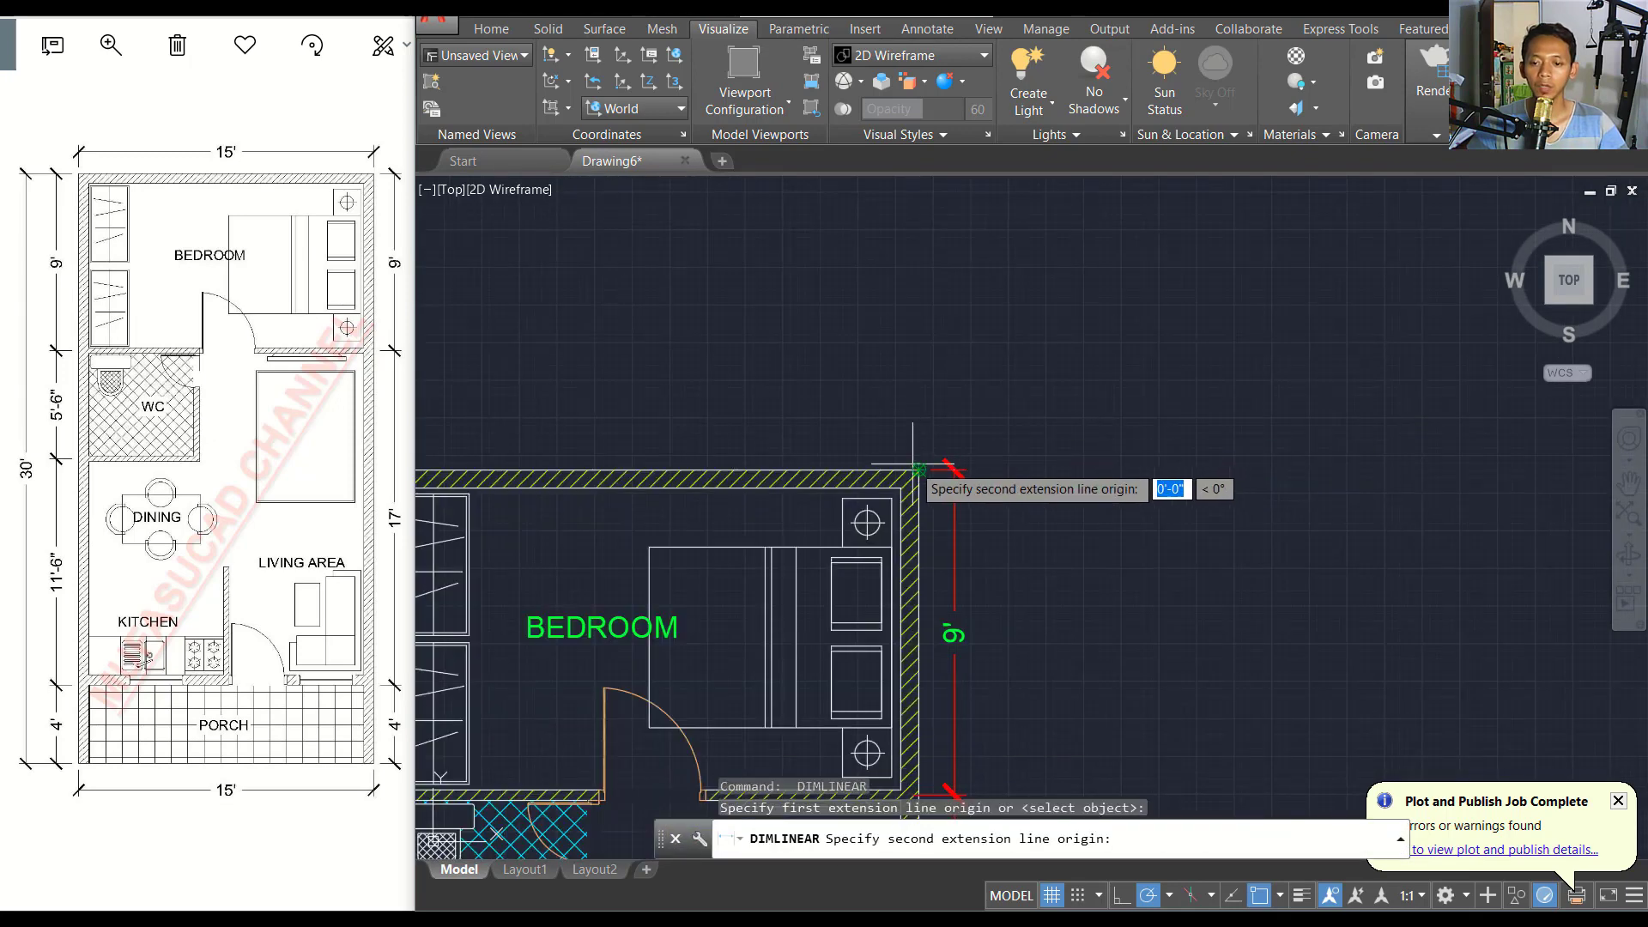
scroll(918, 470, "down", 2)
middle_click_drag(884, 455, 817, 435)
scroll(652, 436, "up", 2)
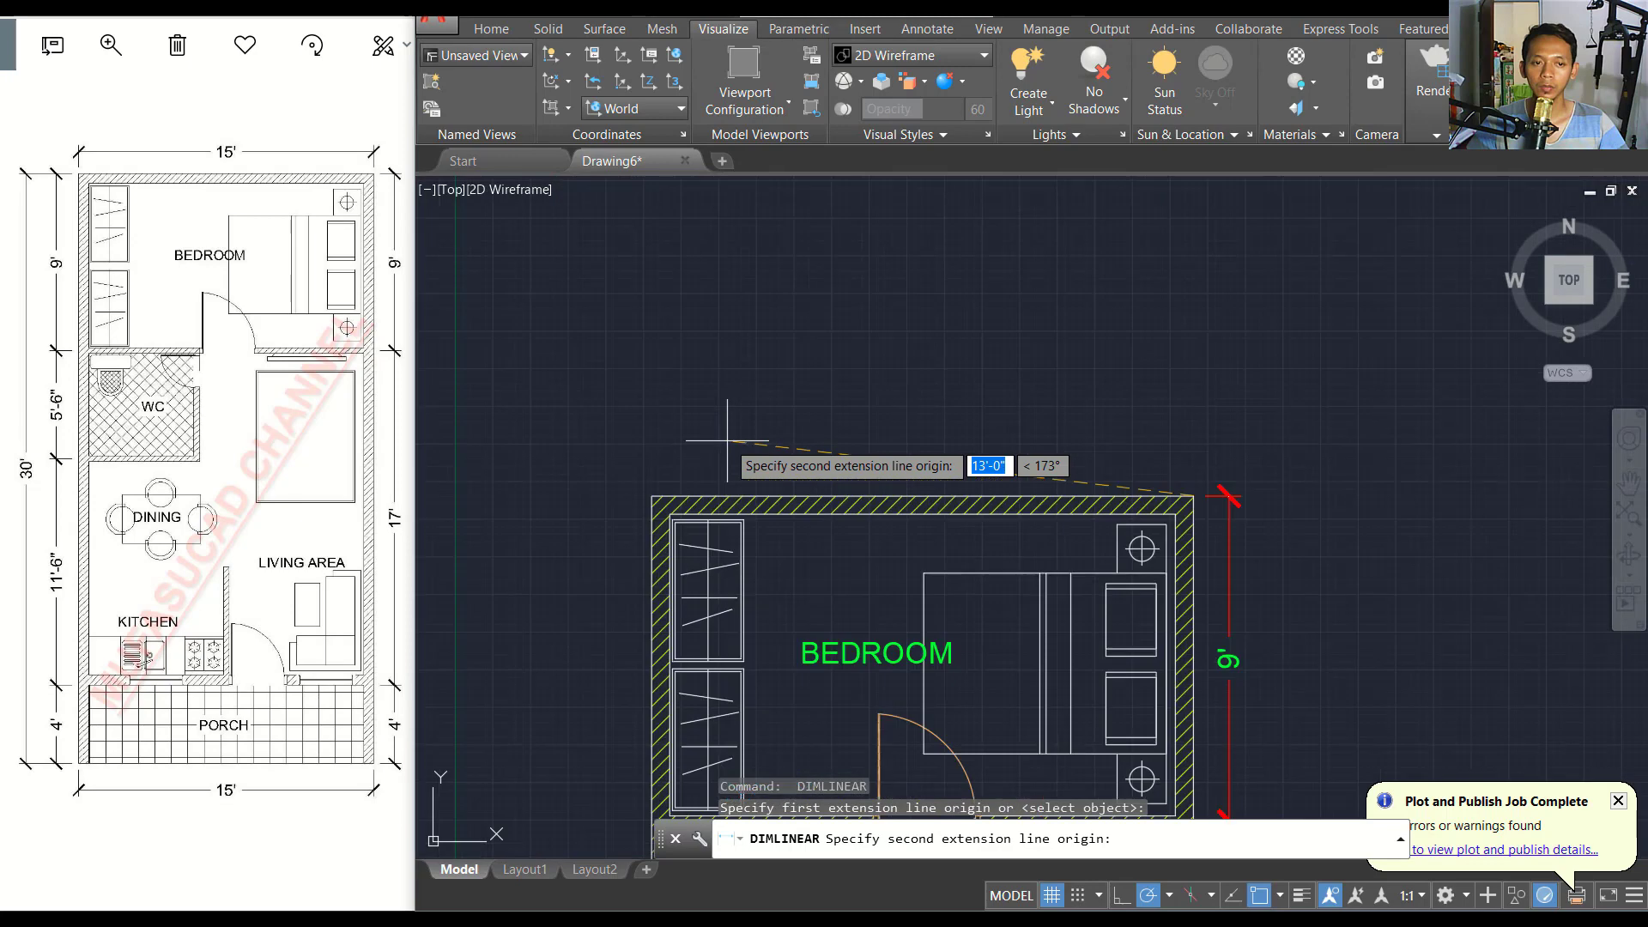
left_click(653, 496)
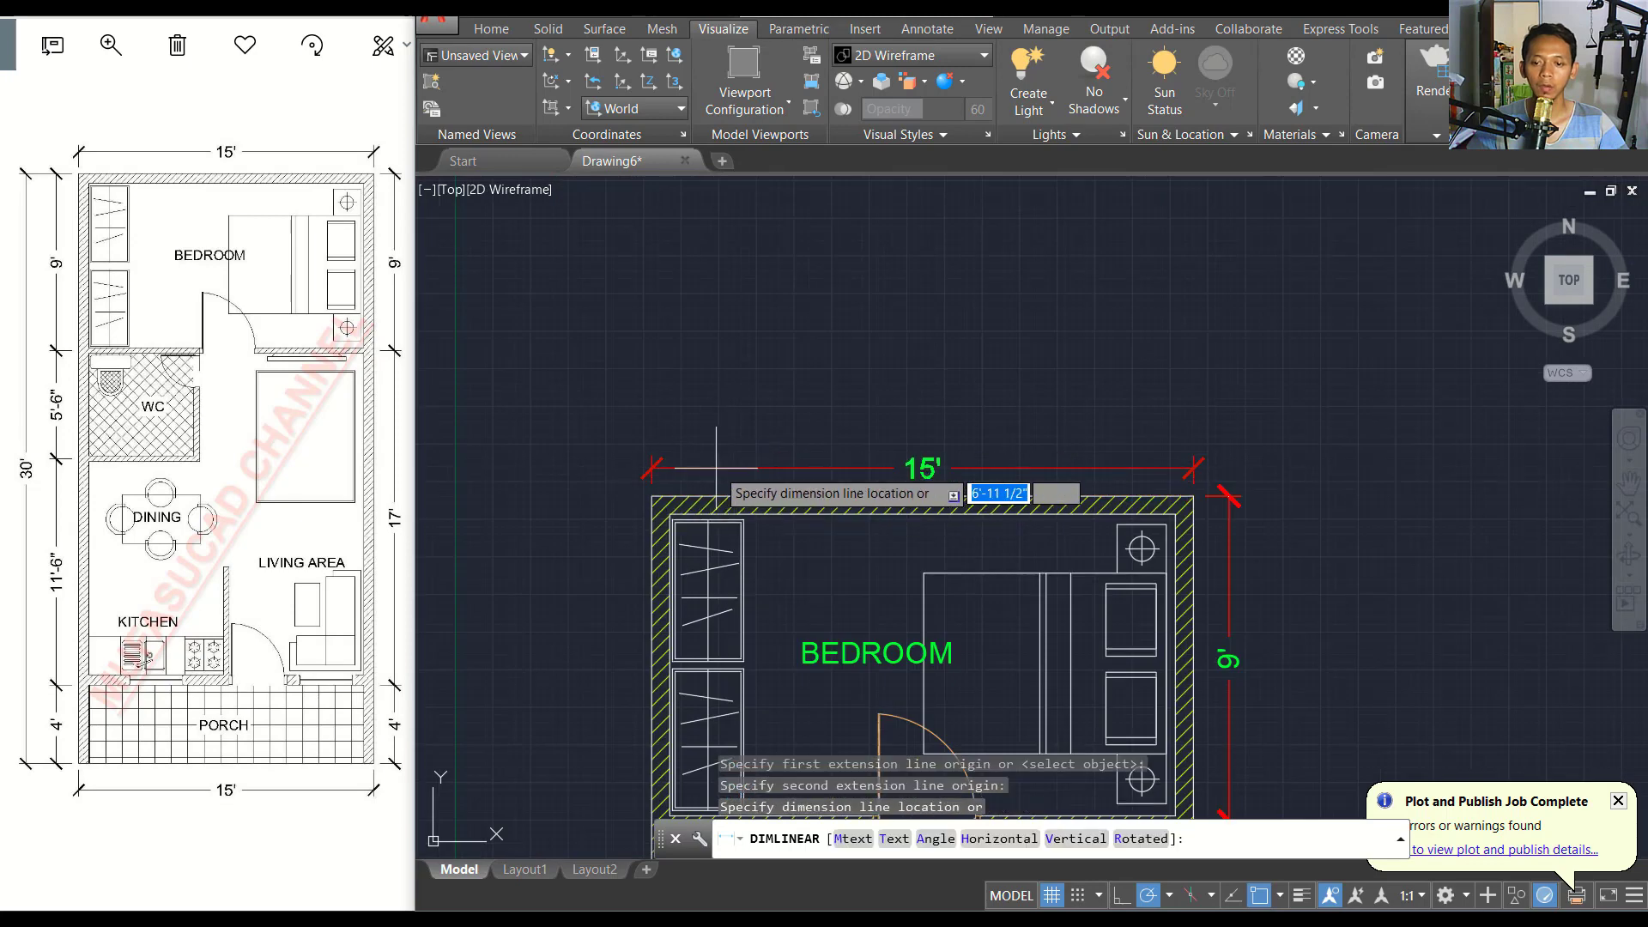
left_click(806, 446)
scroll(805, 446, "down", 2)
scroll(755, 354, "up", 6)
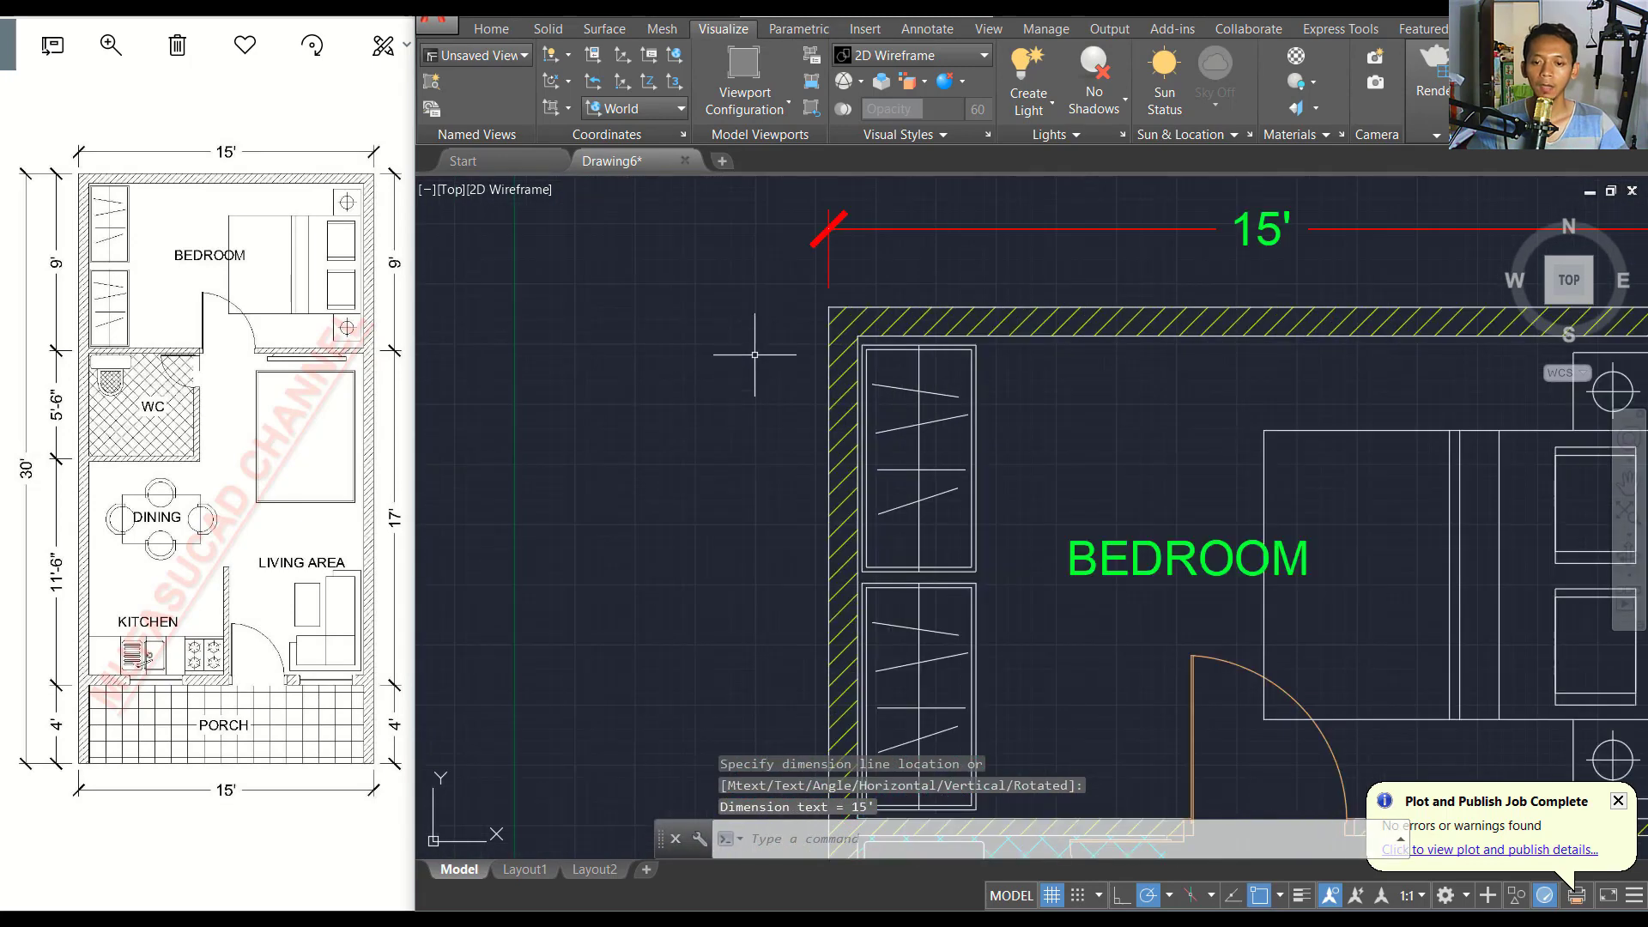
Add a 9' vertical dimension on the plan's left side from the top-left corner.
key("Return")
left_click(828, 309)
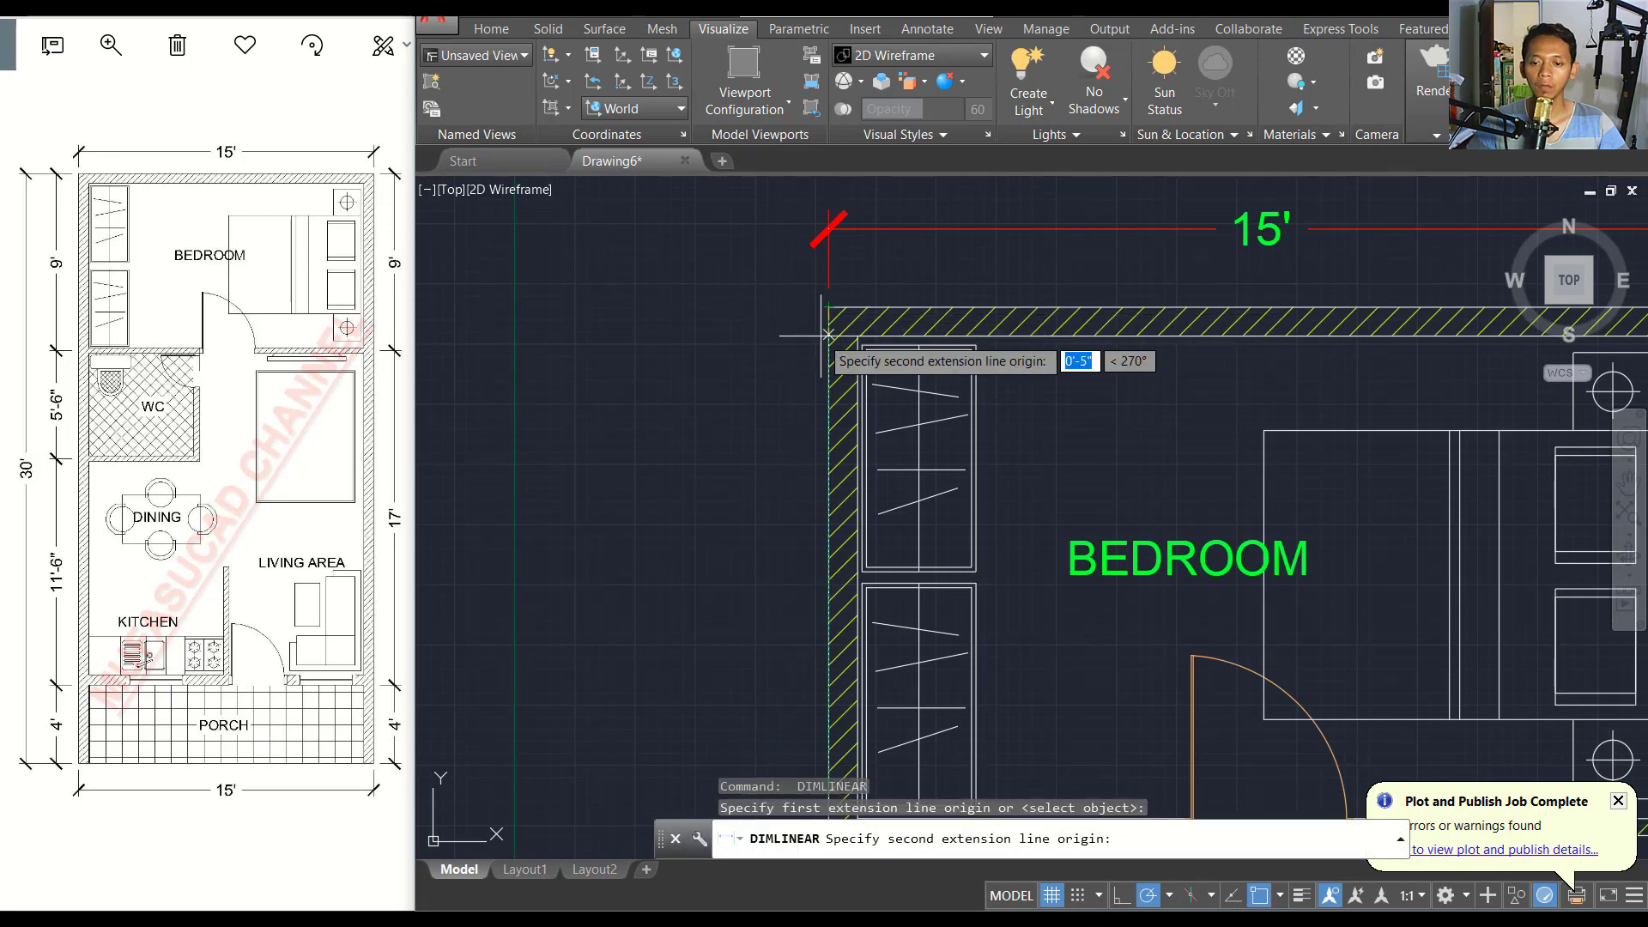
scroll(820, 309, "down", 6)
scroll(800, 351, "up", 4)
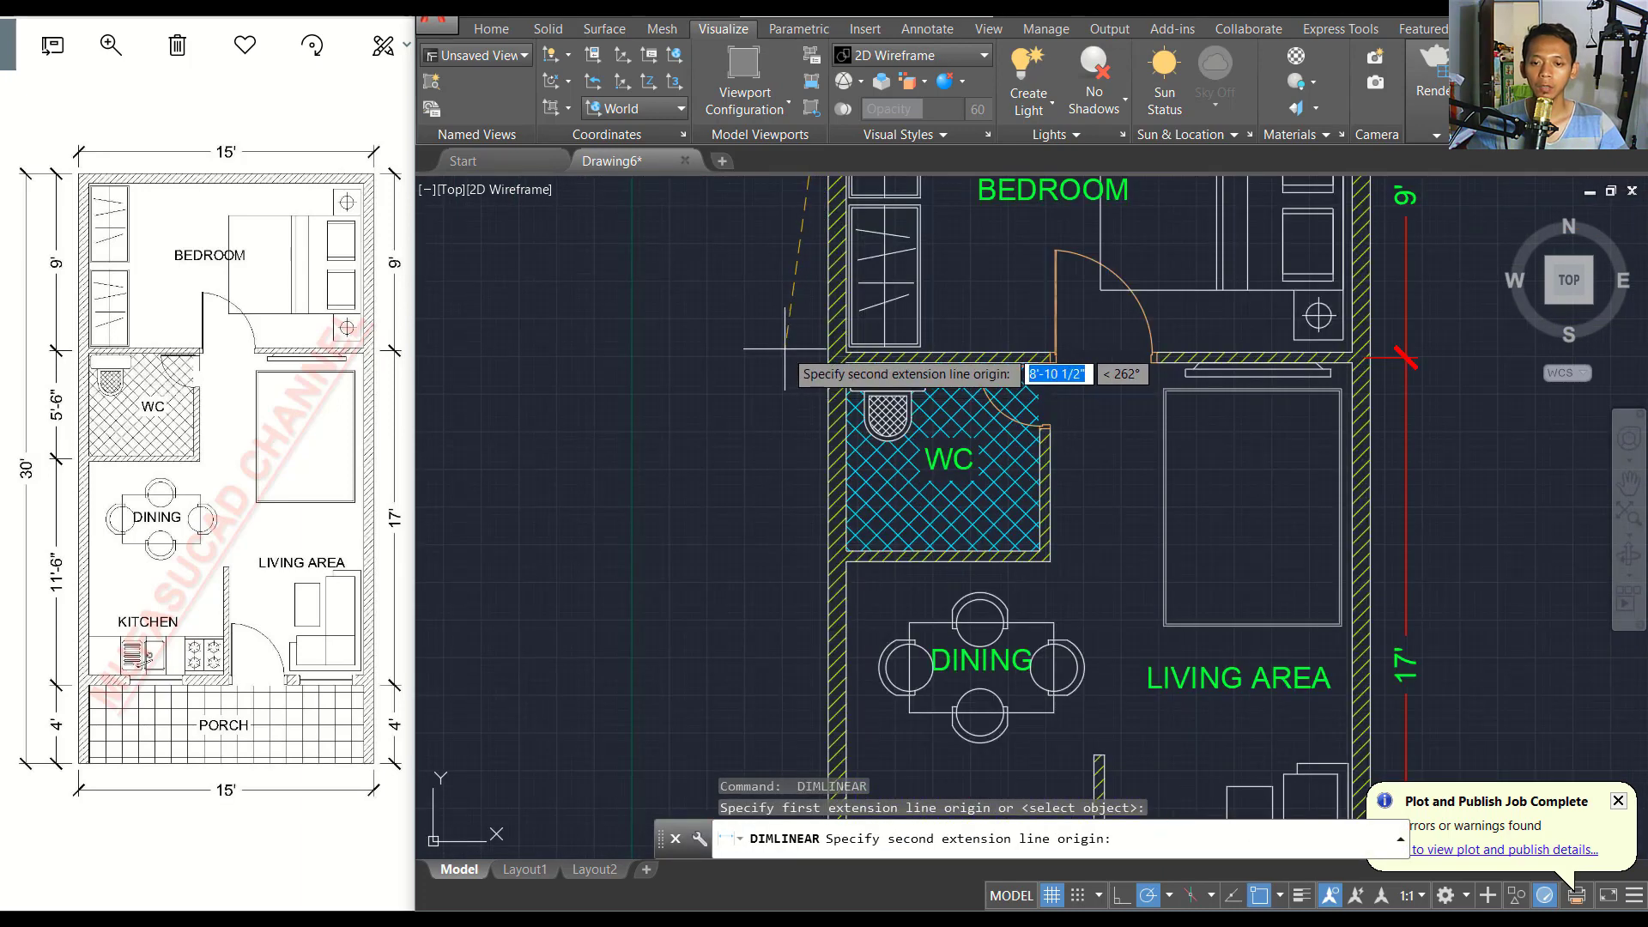
middle_click_drag(788, 344, 760, 473)
type("M2")
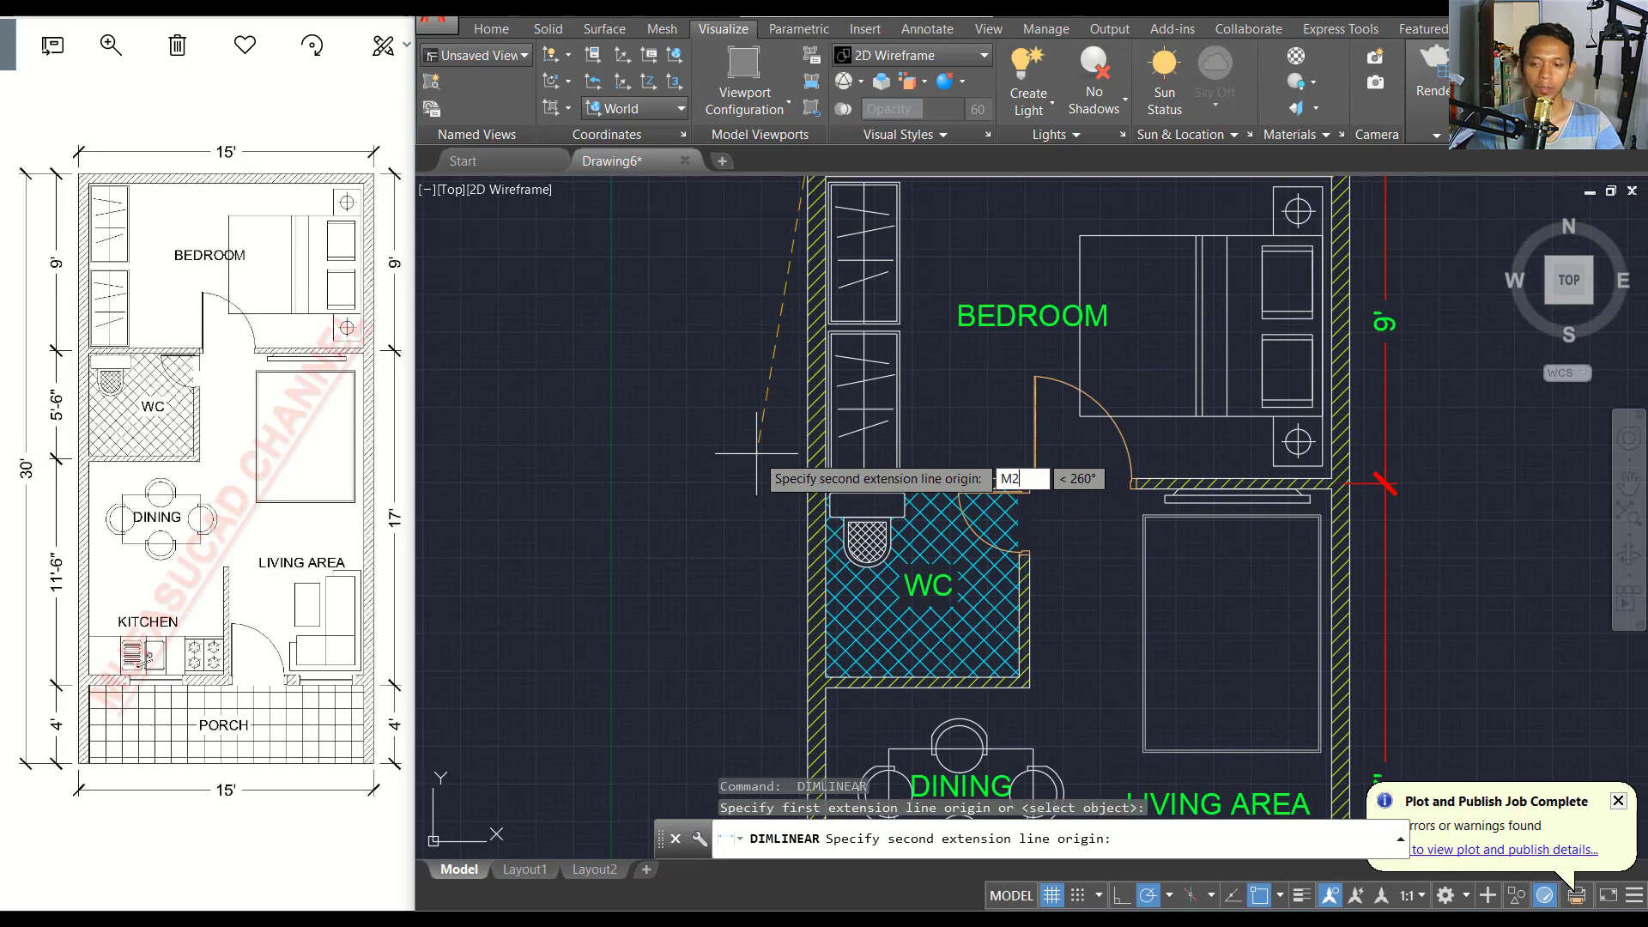
type("p")
key("Return")
scroll(773, 464, "up", 6)
scroll(783, 478, "up", 2)
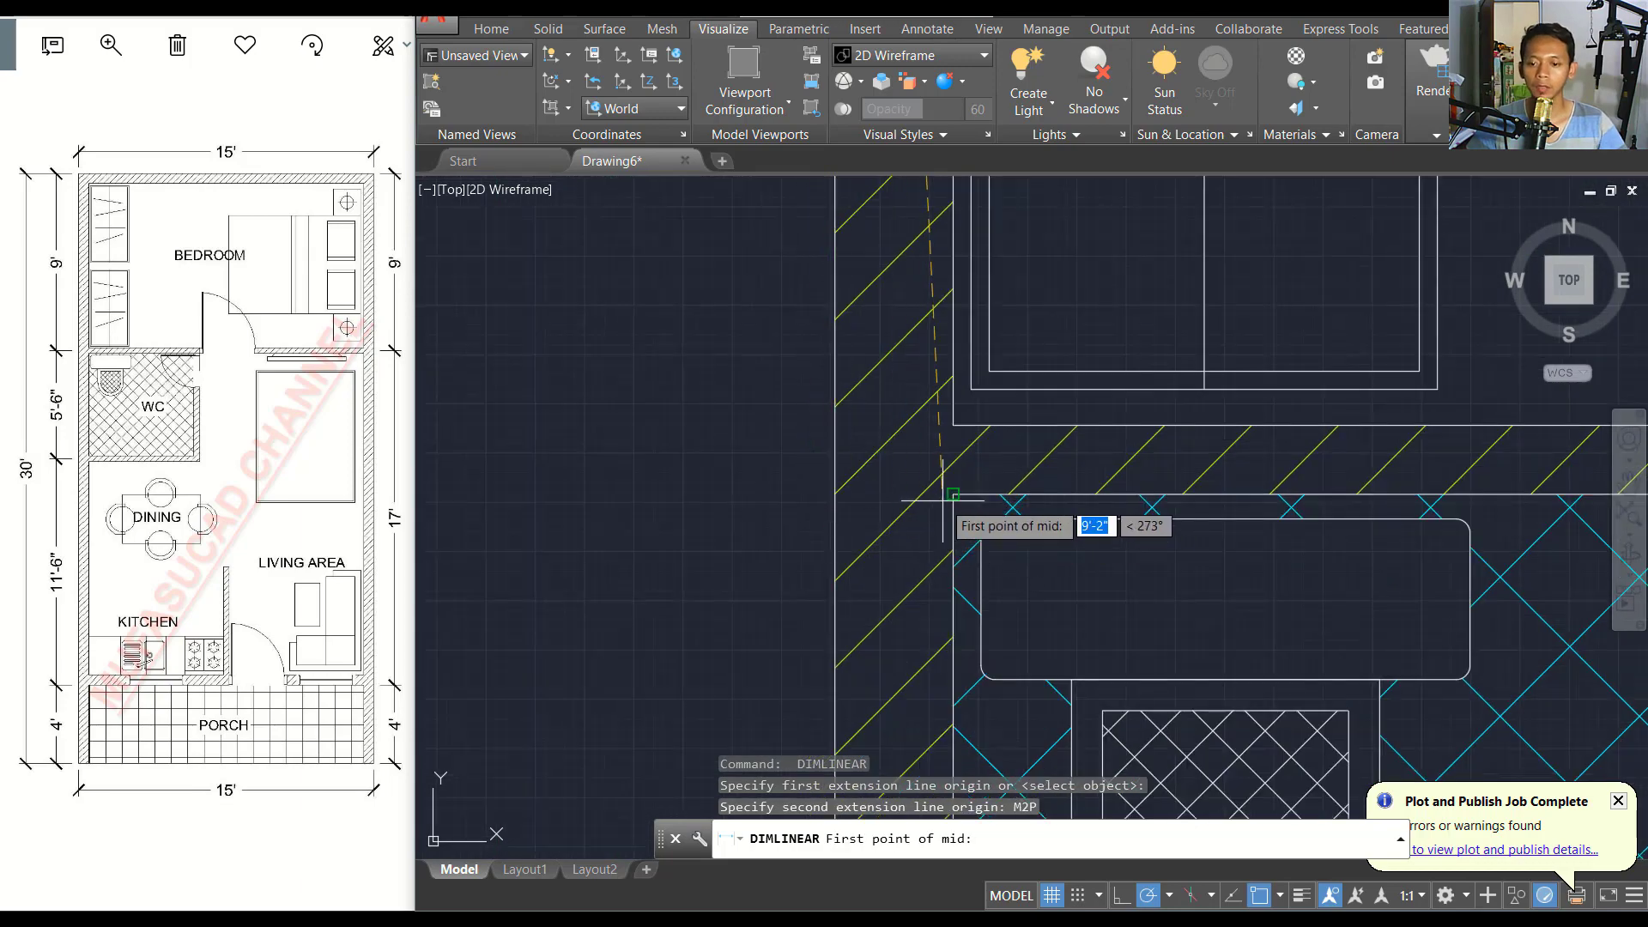
left_click(952, 425)
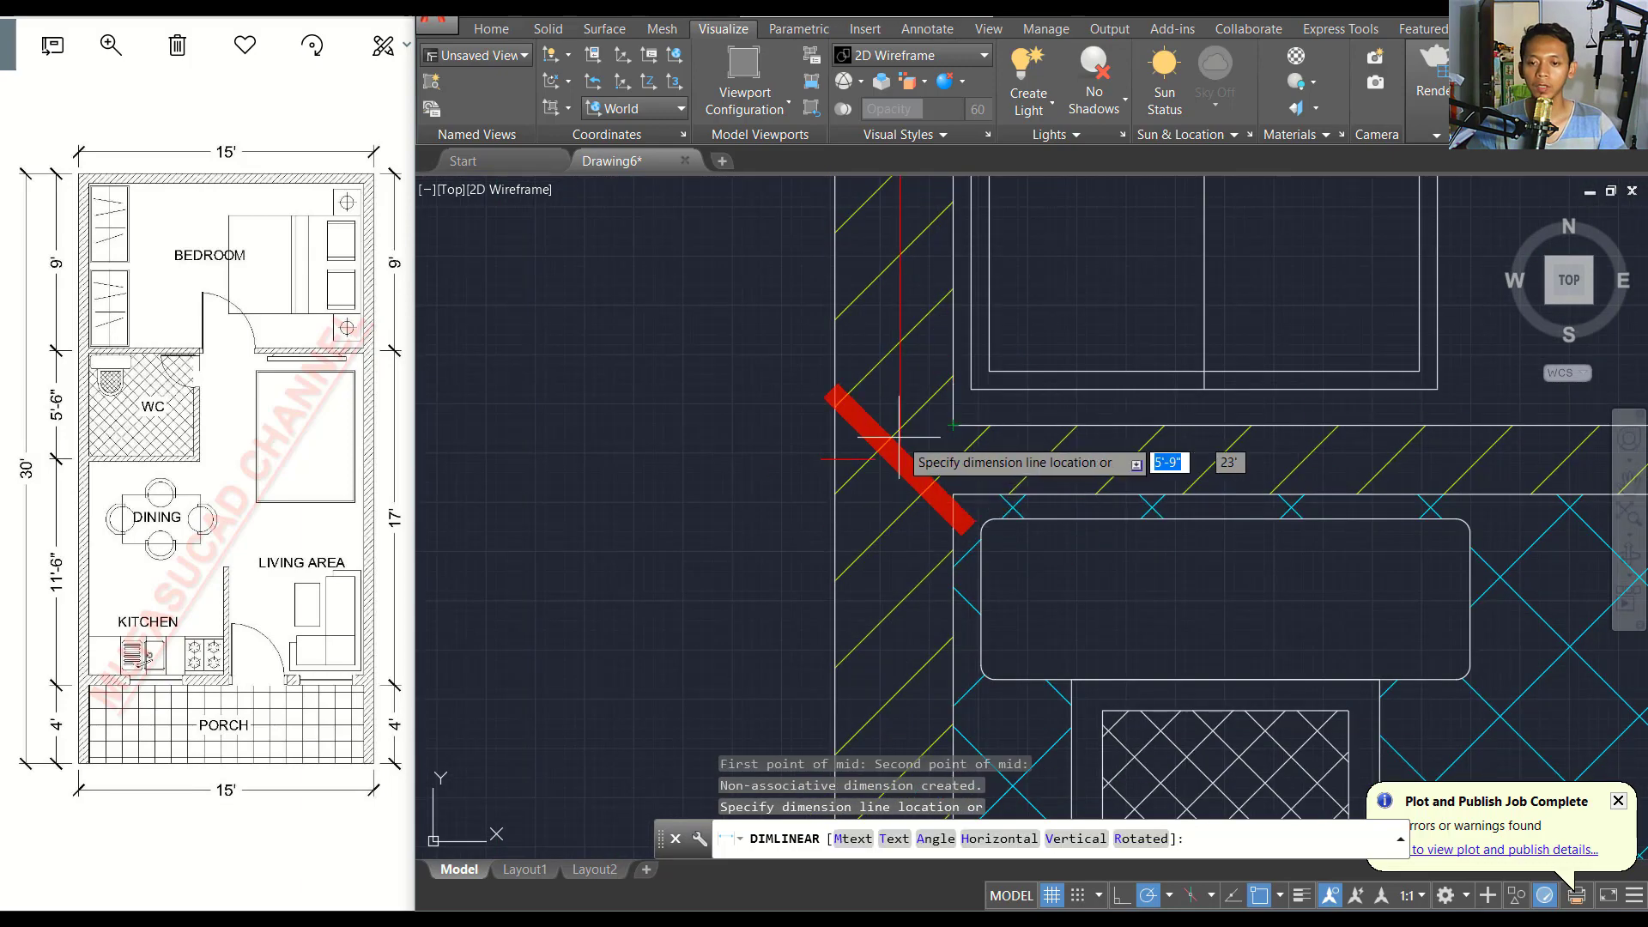
scroll(910, 429, "down", 5)
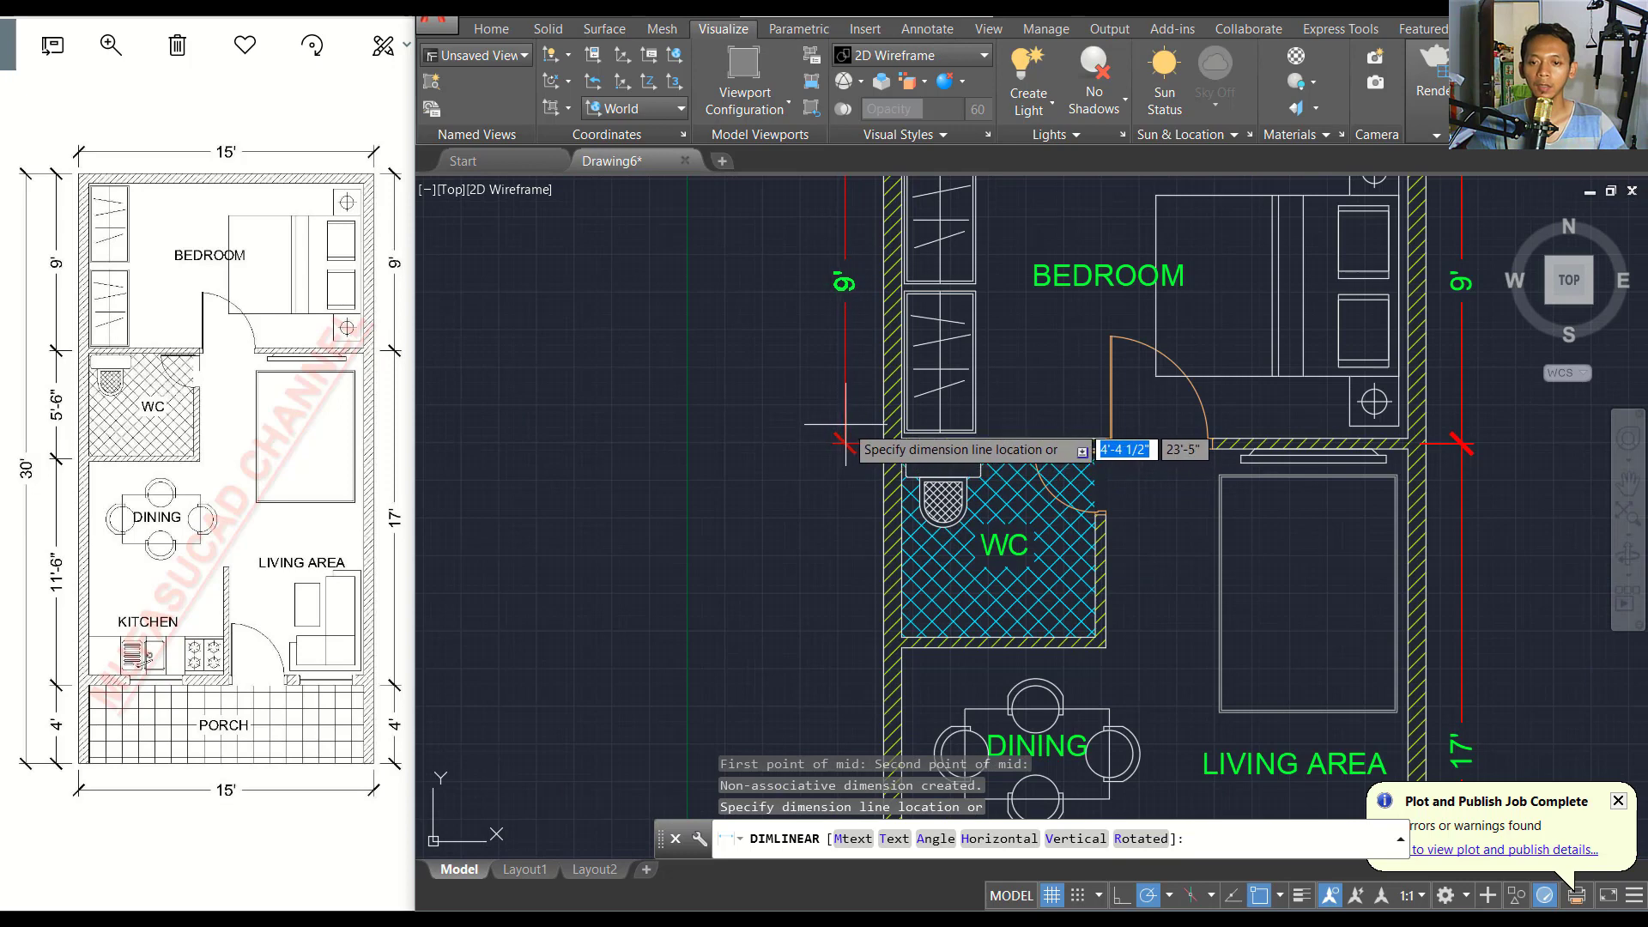
left_click(847, 424)
Add a 5'-6" vertical dimension beside the WC on the left side.
key("Return")
scroll(850, 429, "down", 5)
scroll(854, 437, "up", 5)
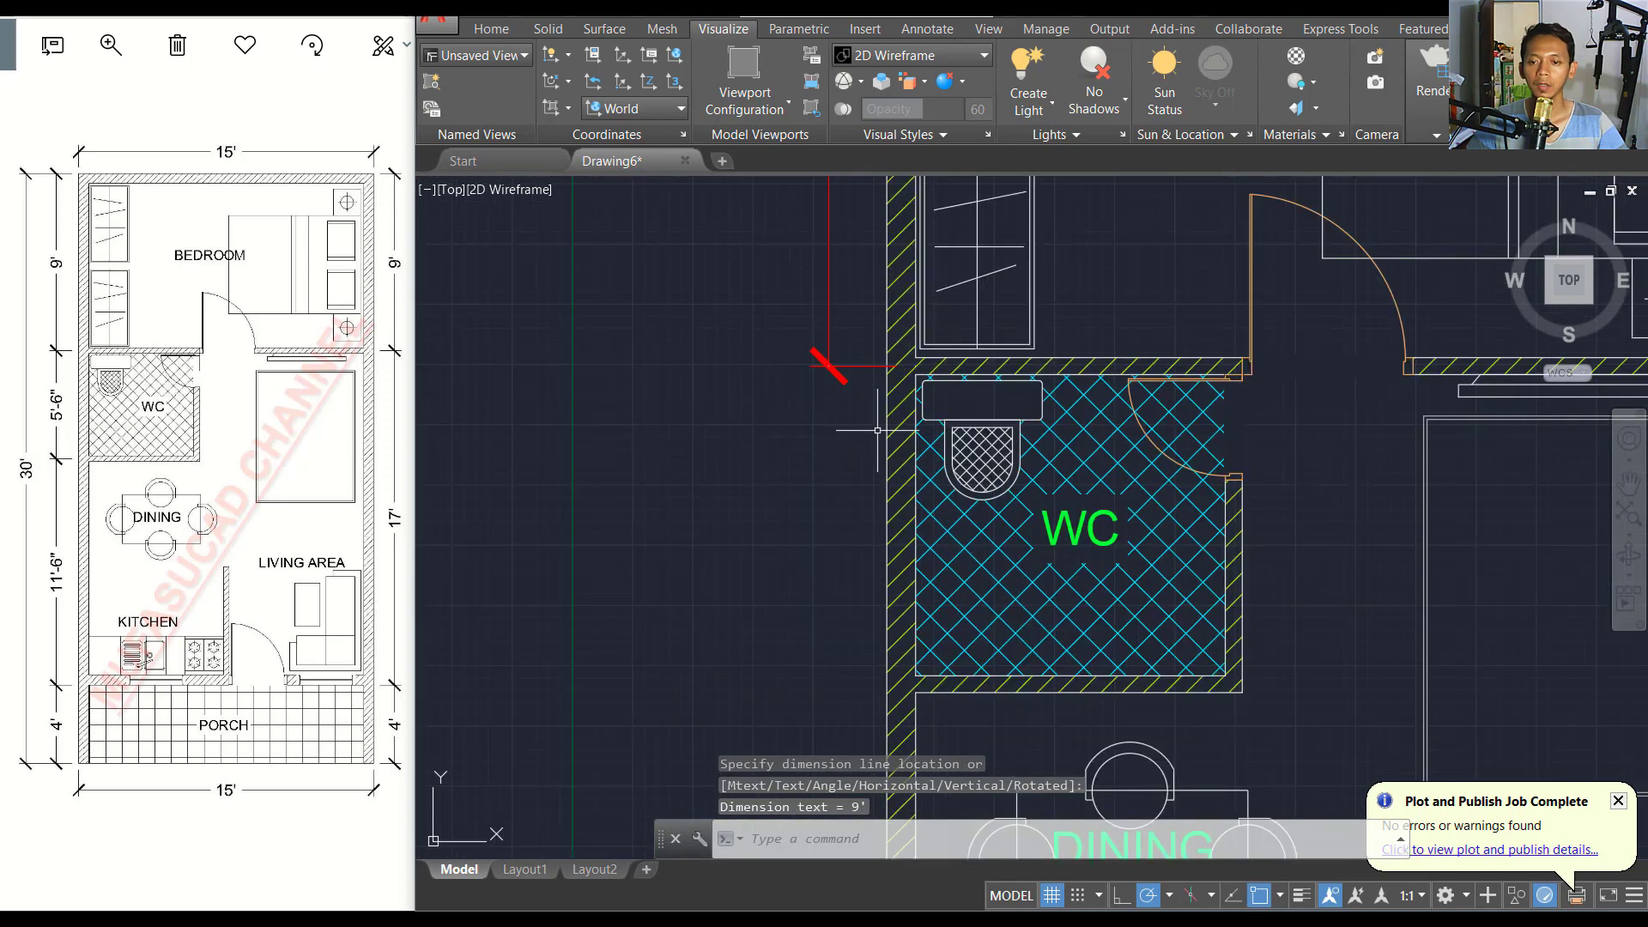
scroll(854, 394, "up", 2)
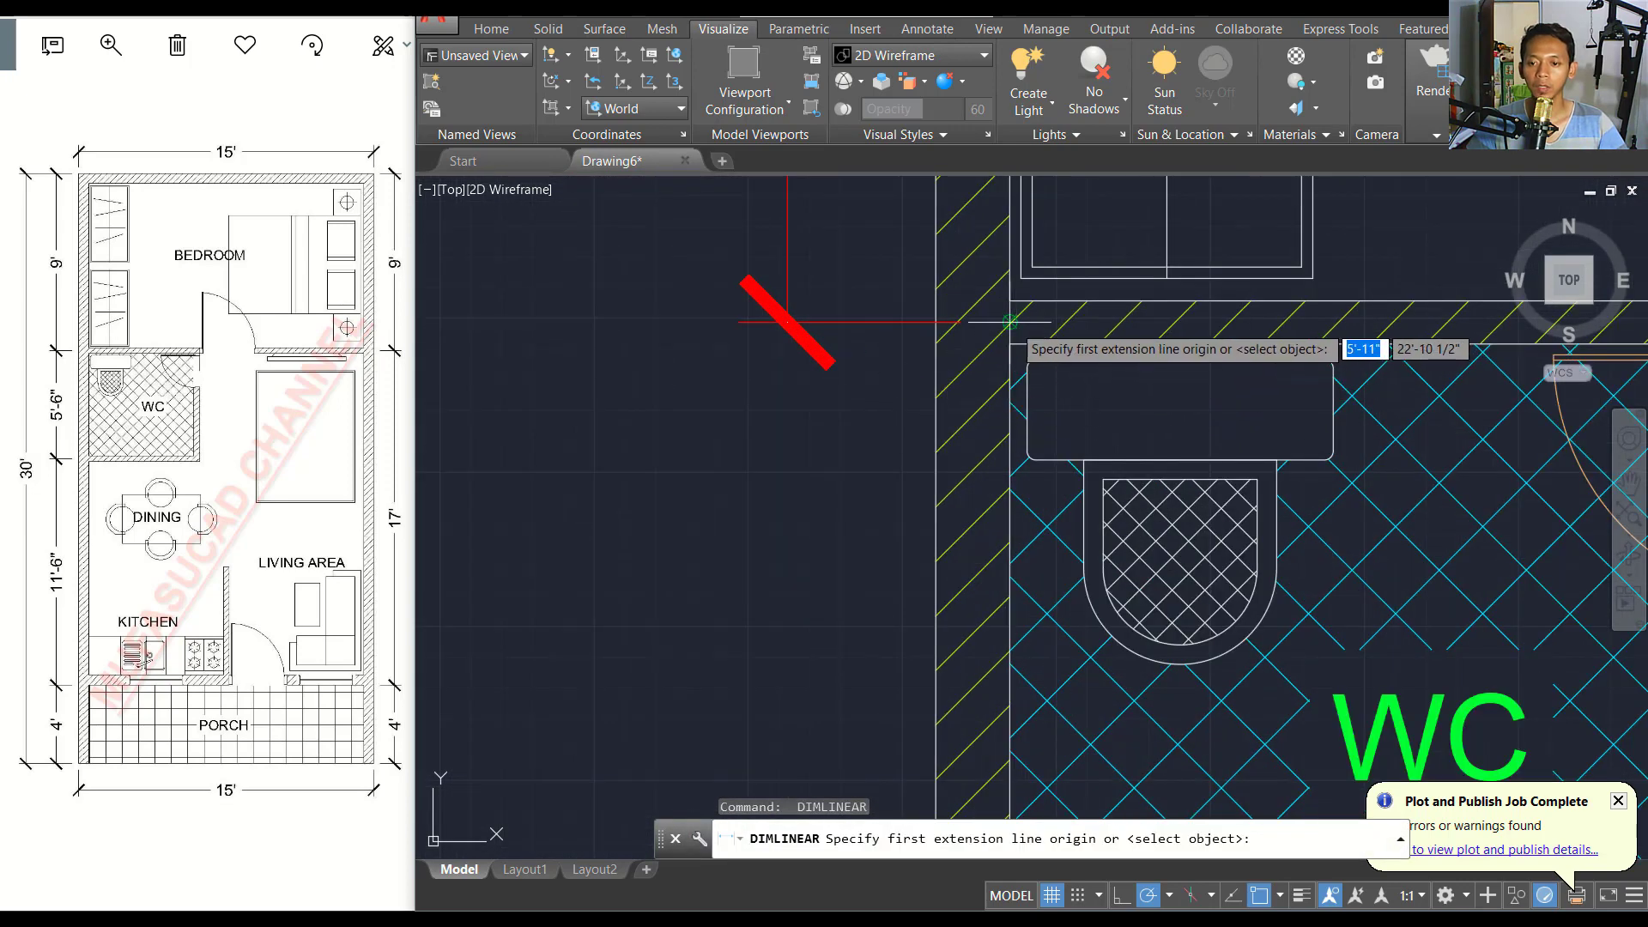
left_click(951, 349)
scroll(857, 399, "up", 2)
scroll(837, 429, "down", 2)
scroll(804, 389, "down", 2)
type("M2P")
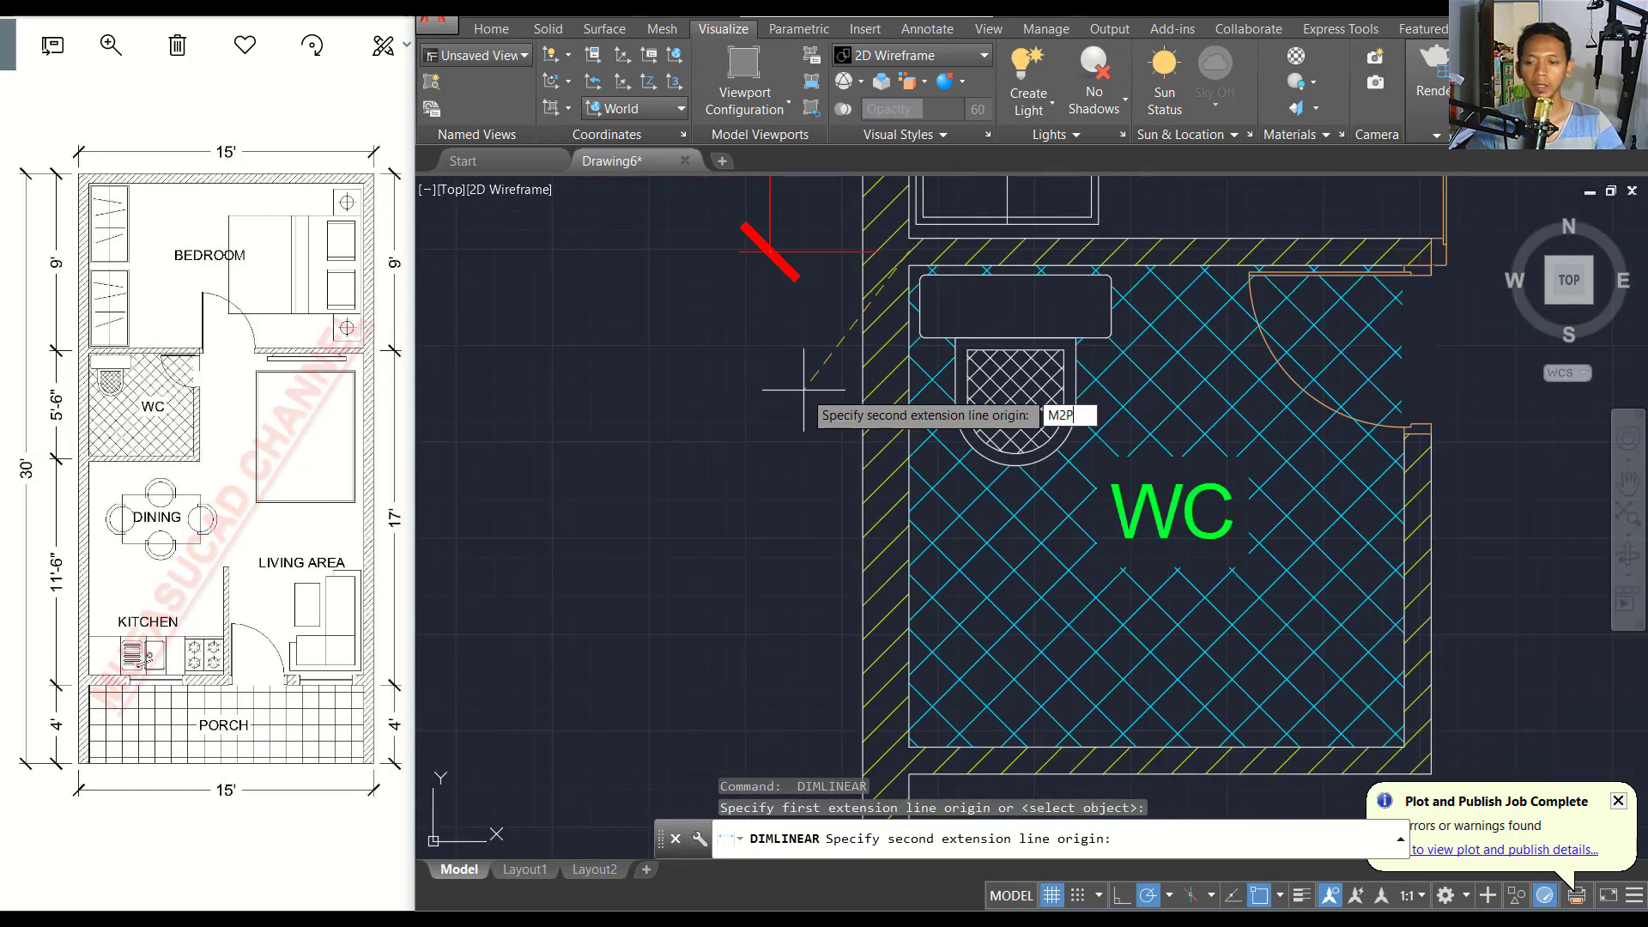
key("Return")
scroll(804, 389, "up", 2)
scroll(867, 550, "up", 2)
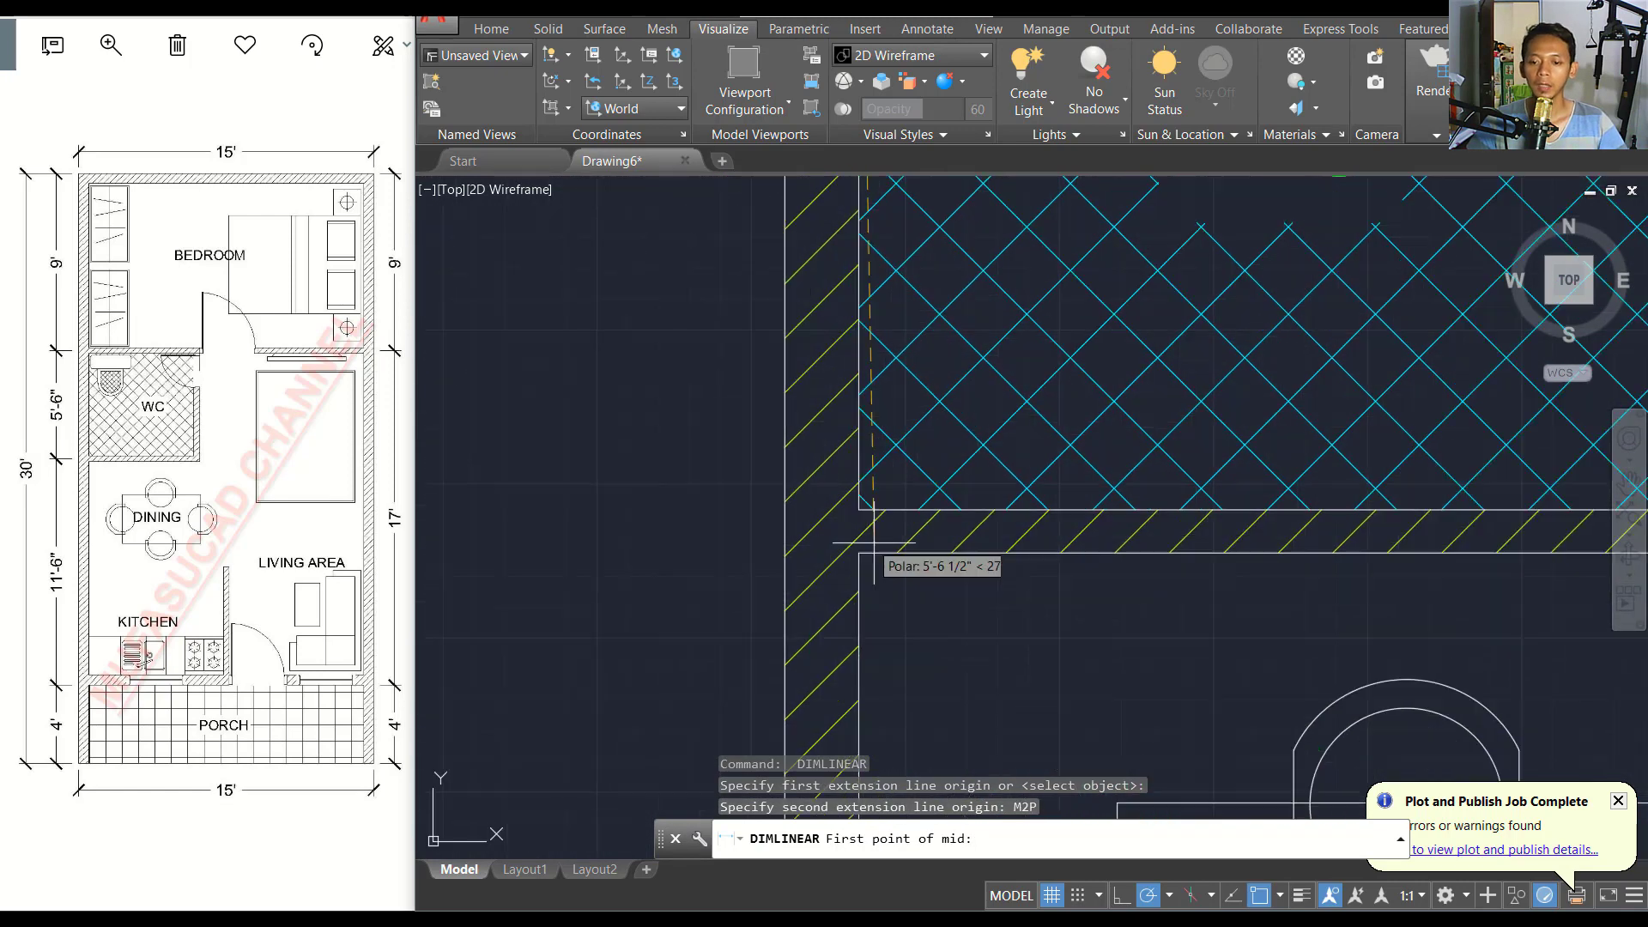
scroll(877, 558, "up", 2)
left_click(844, 557)
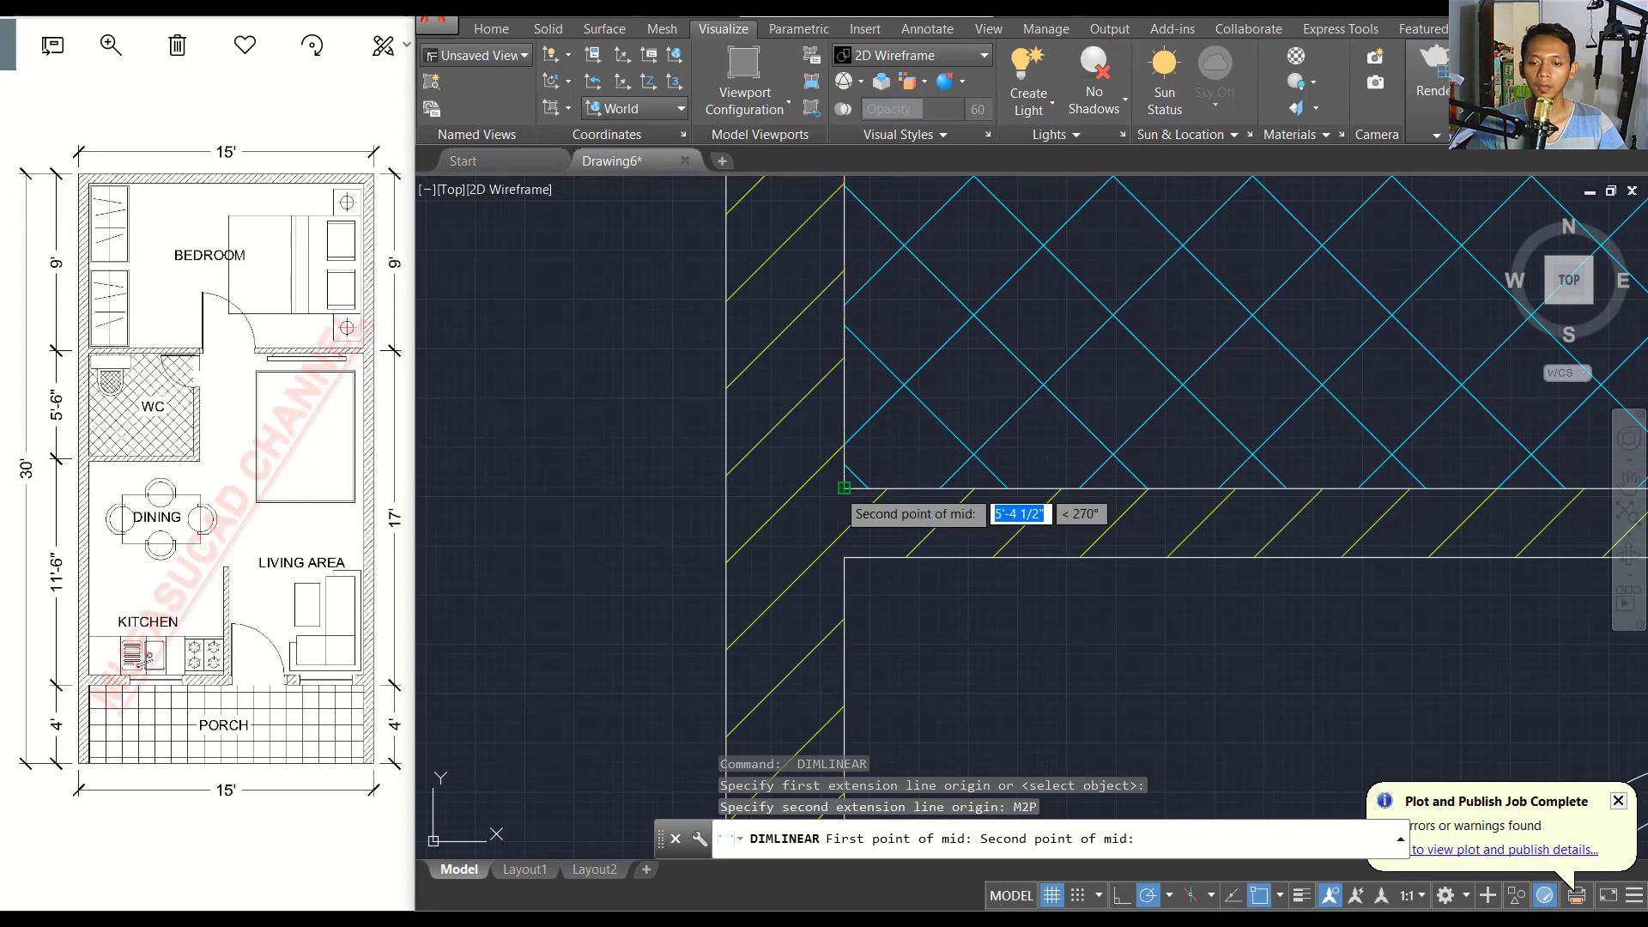
left_click(844, 488)
scroll(773, 486, "down", 2)
scroll(692, 486, "down", 2)
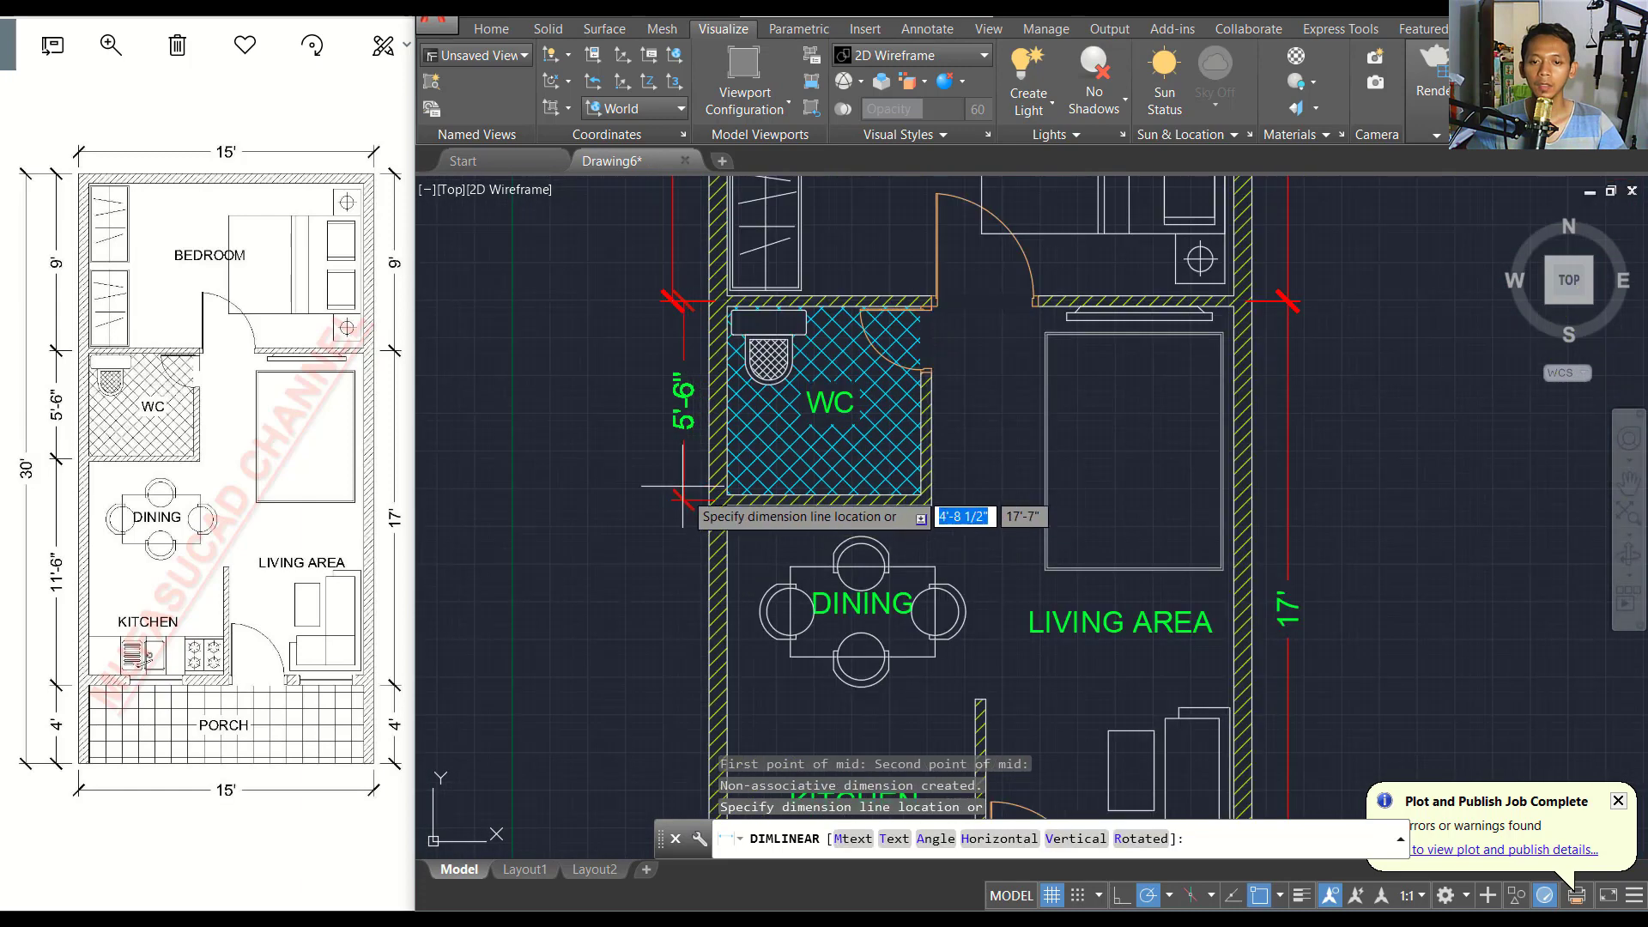
left_click(673, 300)
middle_click_drag(691, 469, 726, 305)
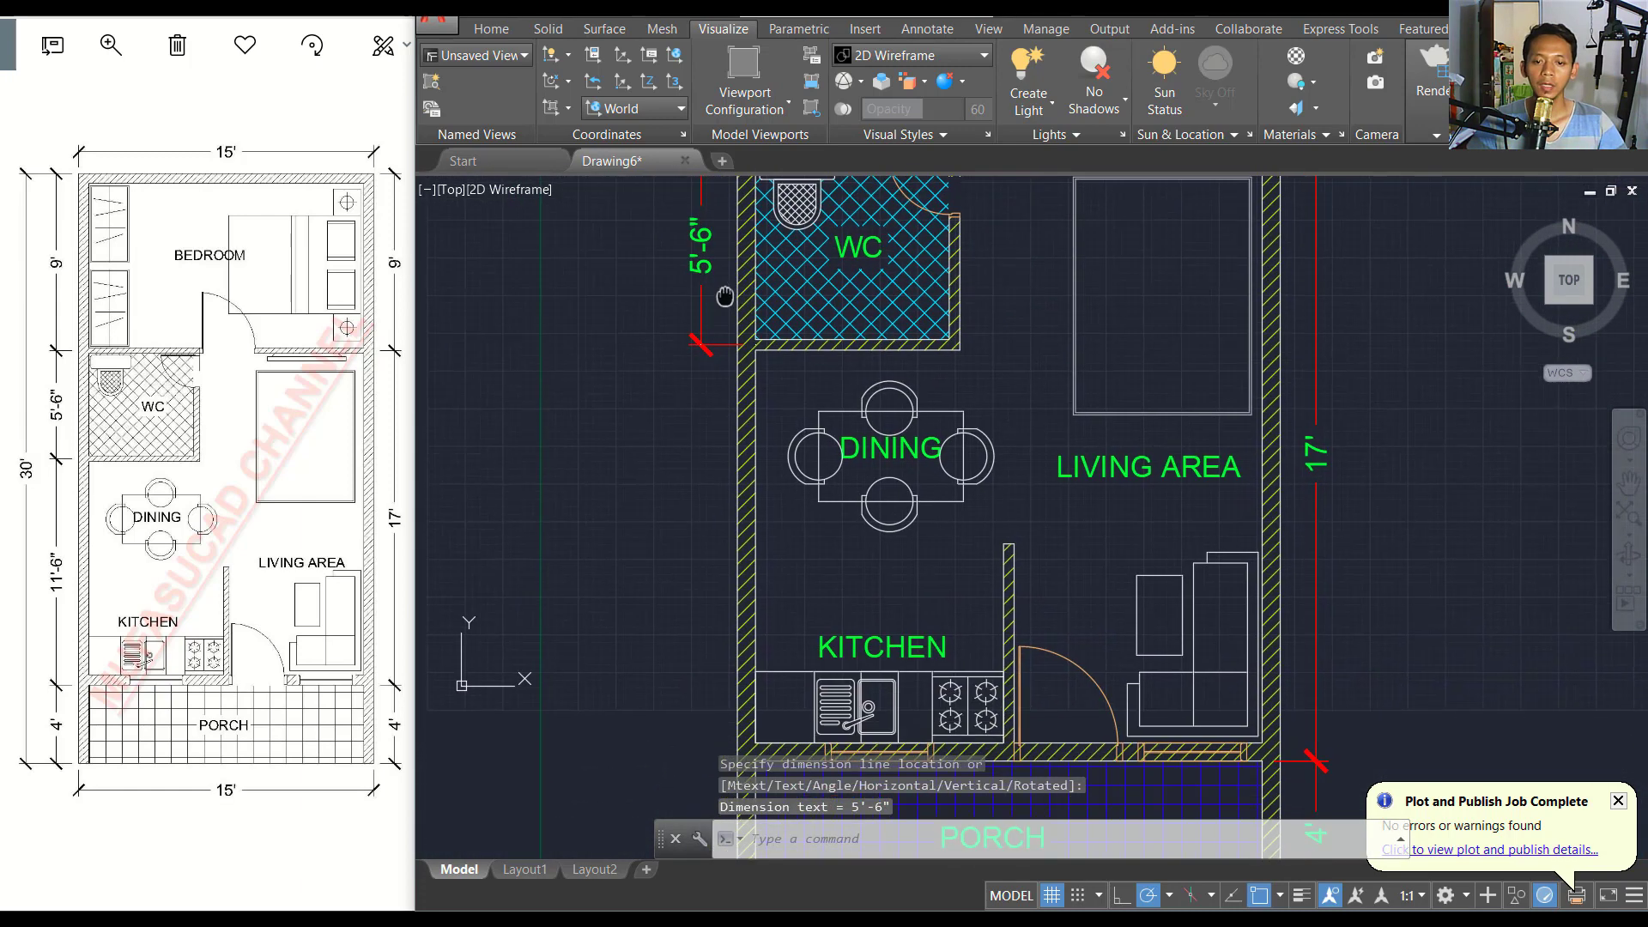
key("space")
scroll(678, 394, "up", 2)
Start a linear dimension near the kitchen, then cancel the unfinished attempt.
scroll(854, 279, "up", 1)
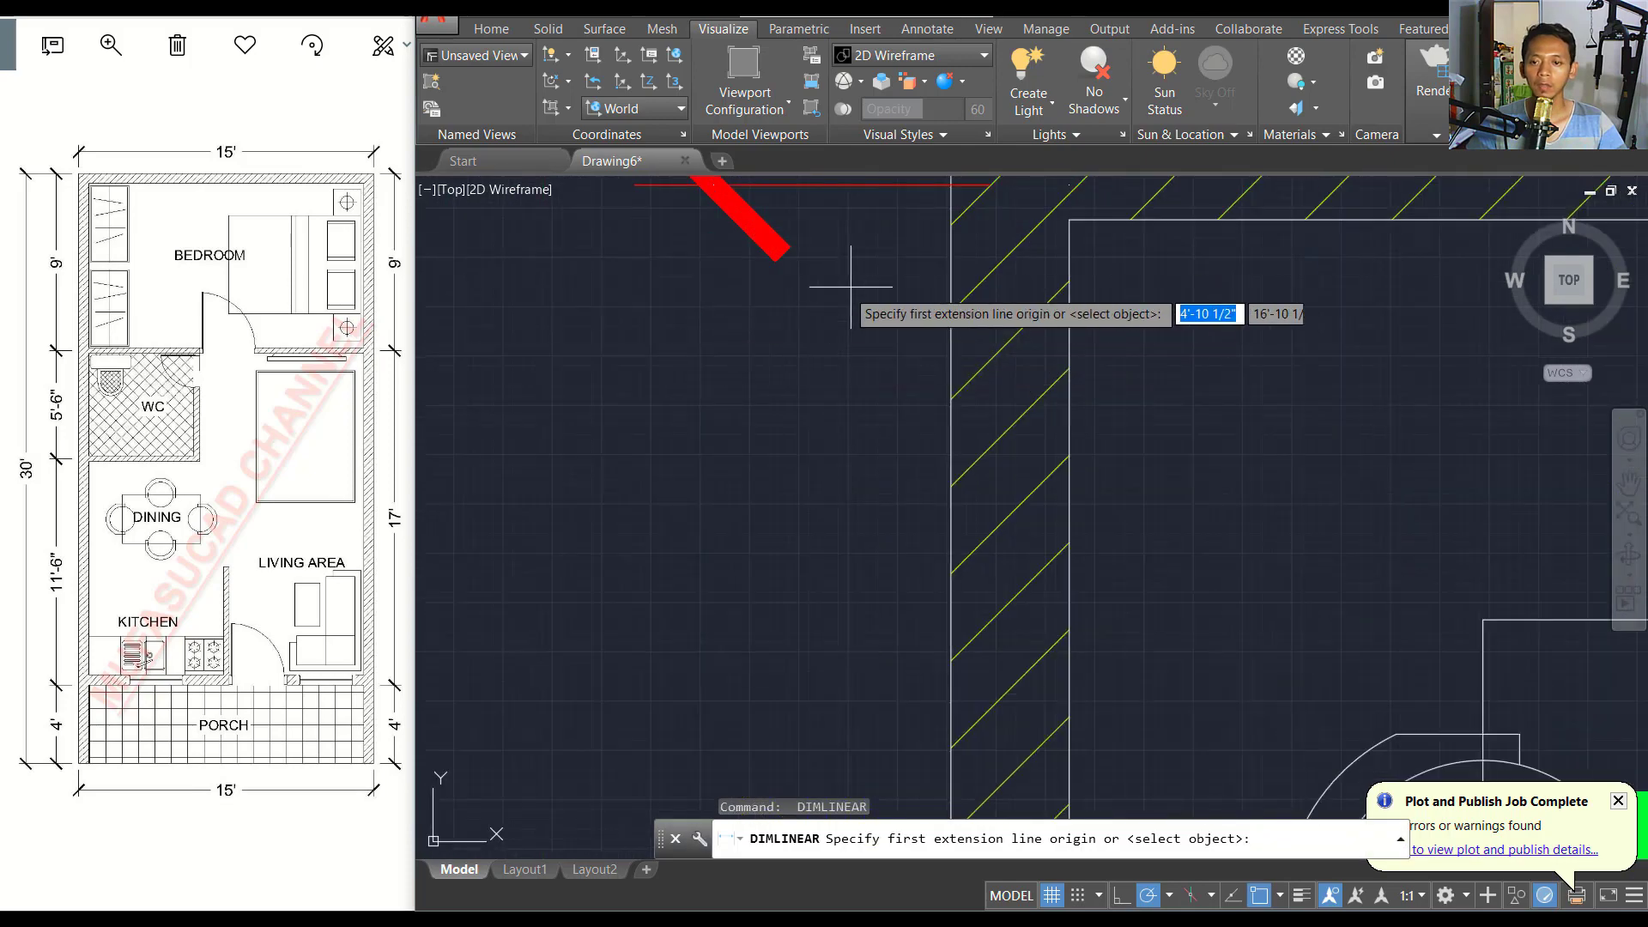
scroll(854, 284, "up", 2)
left_click(864, 412)
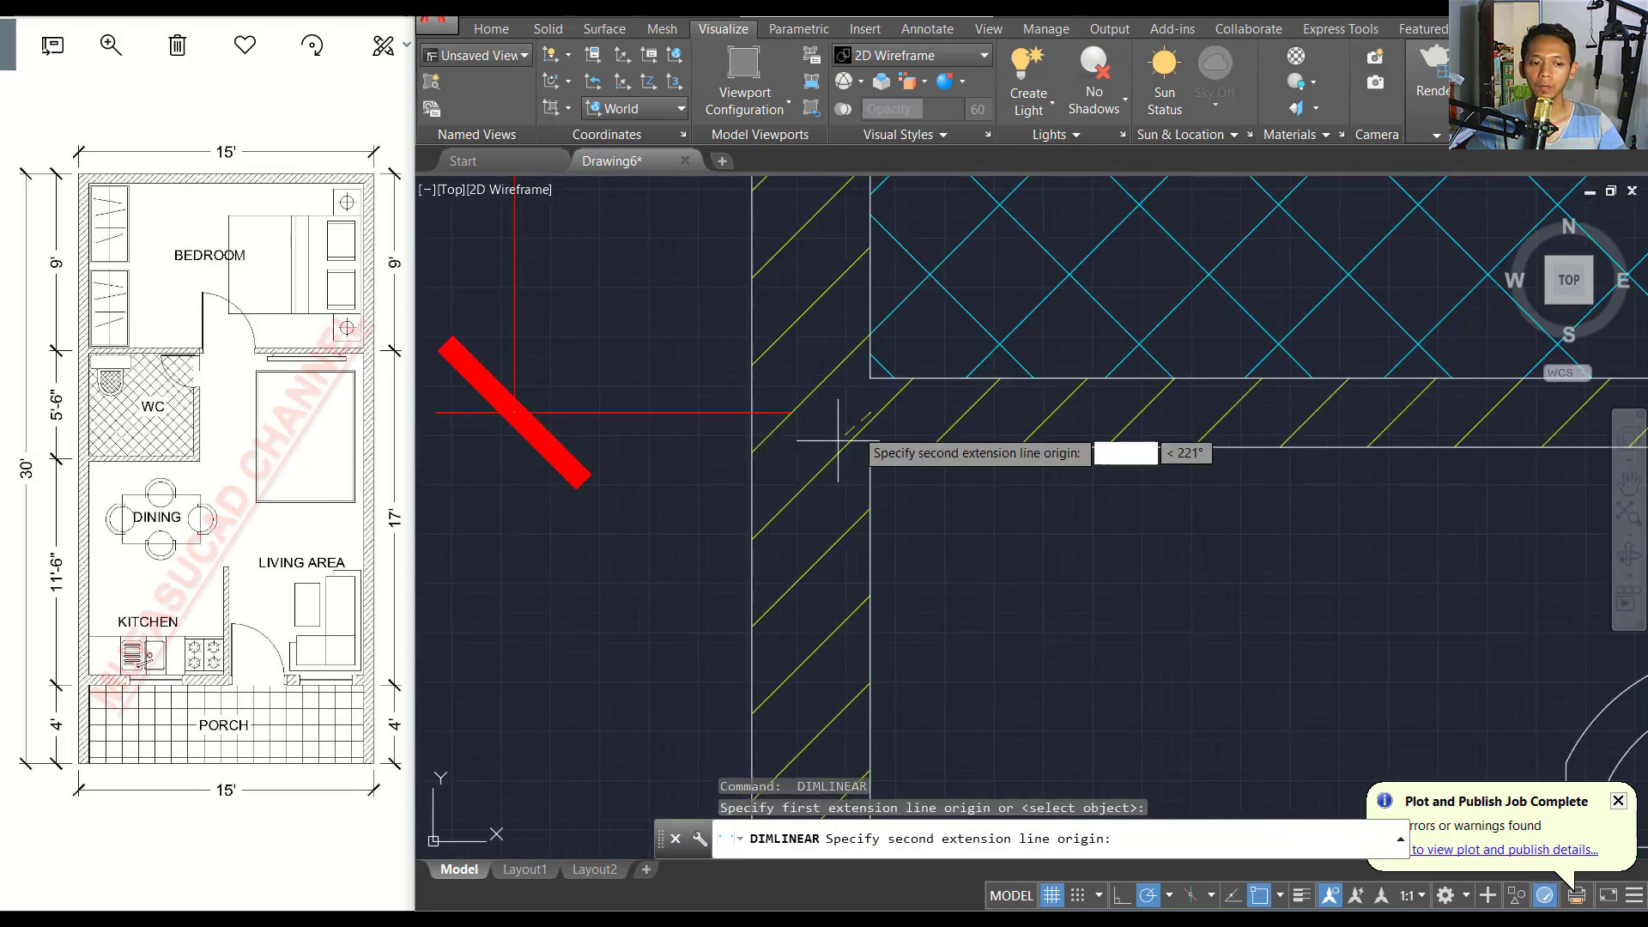
scroll(827, 452, "down", 3)
middle_click_drag(754, 563, 761, 412)
scroll(755, 293, "up", 2)
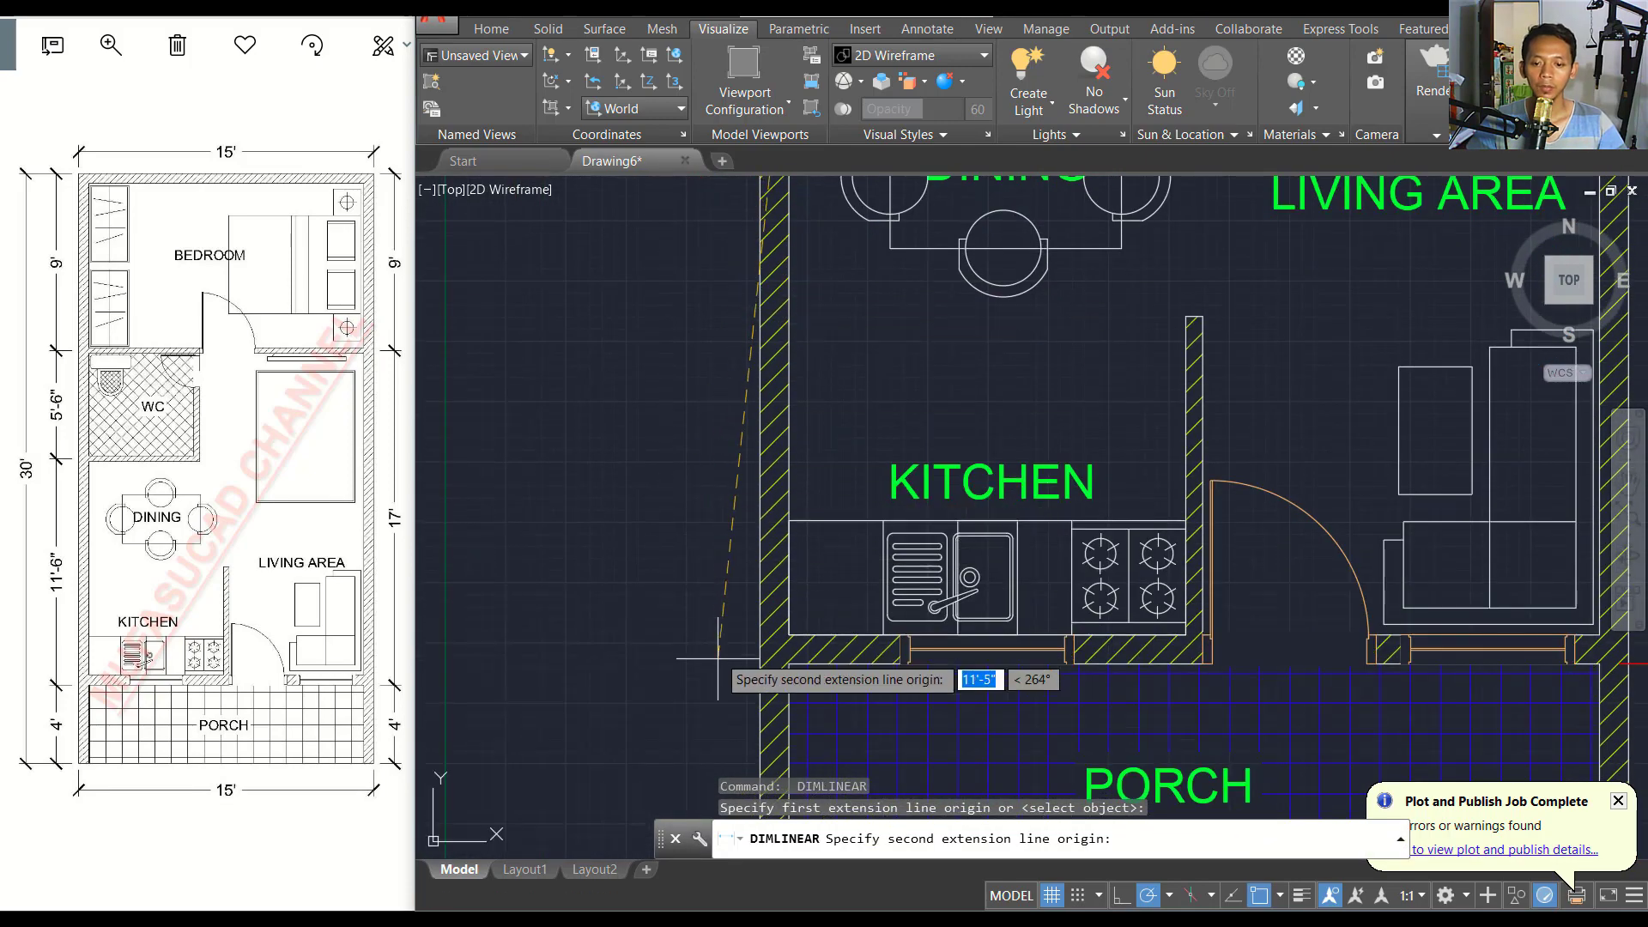
scroll(691, 651, "up", 2)
type("M")
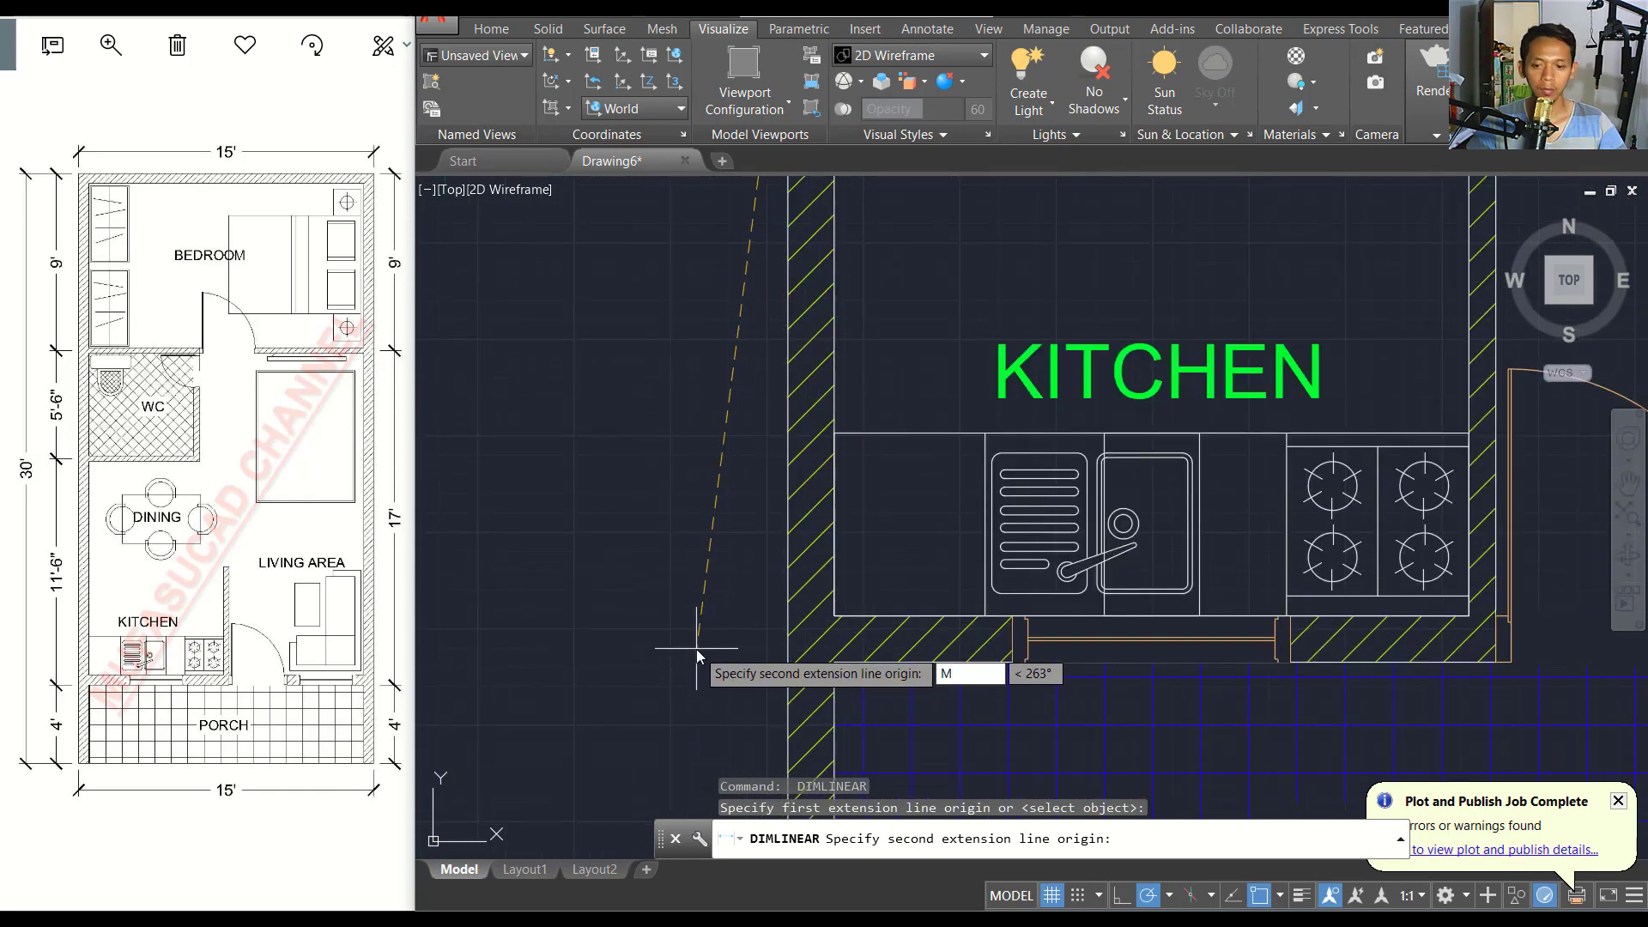
key("Escape")
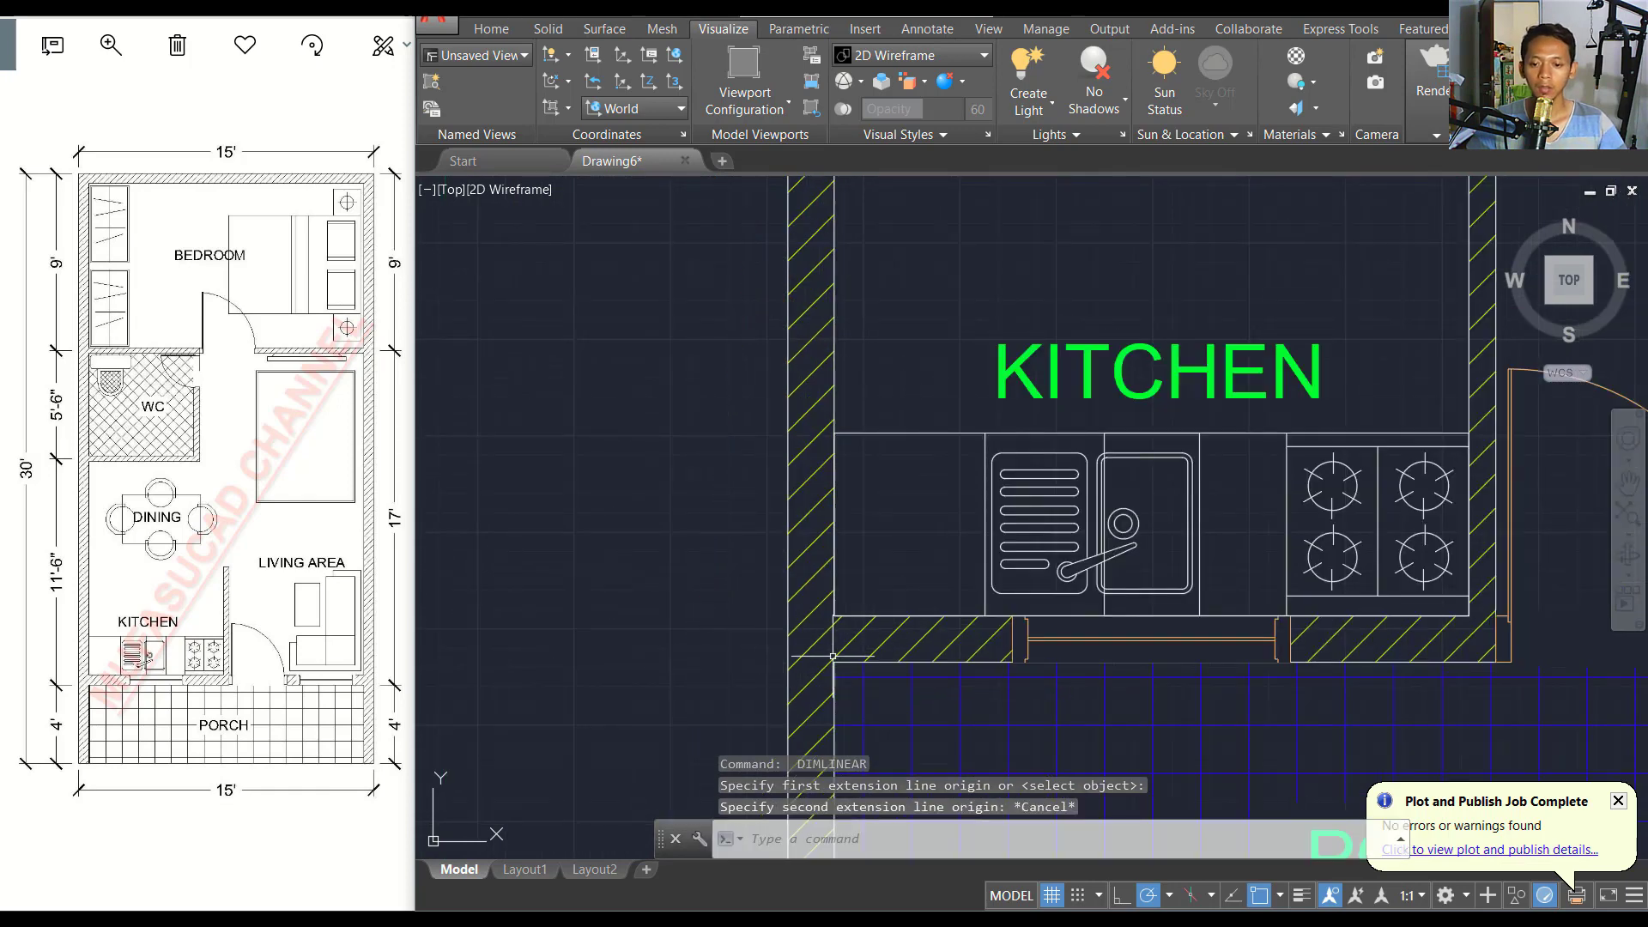
Add an 11'-6" left-side dimension from the kitchen corner to the WC/dining wall corner.
key("space")
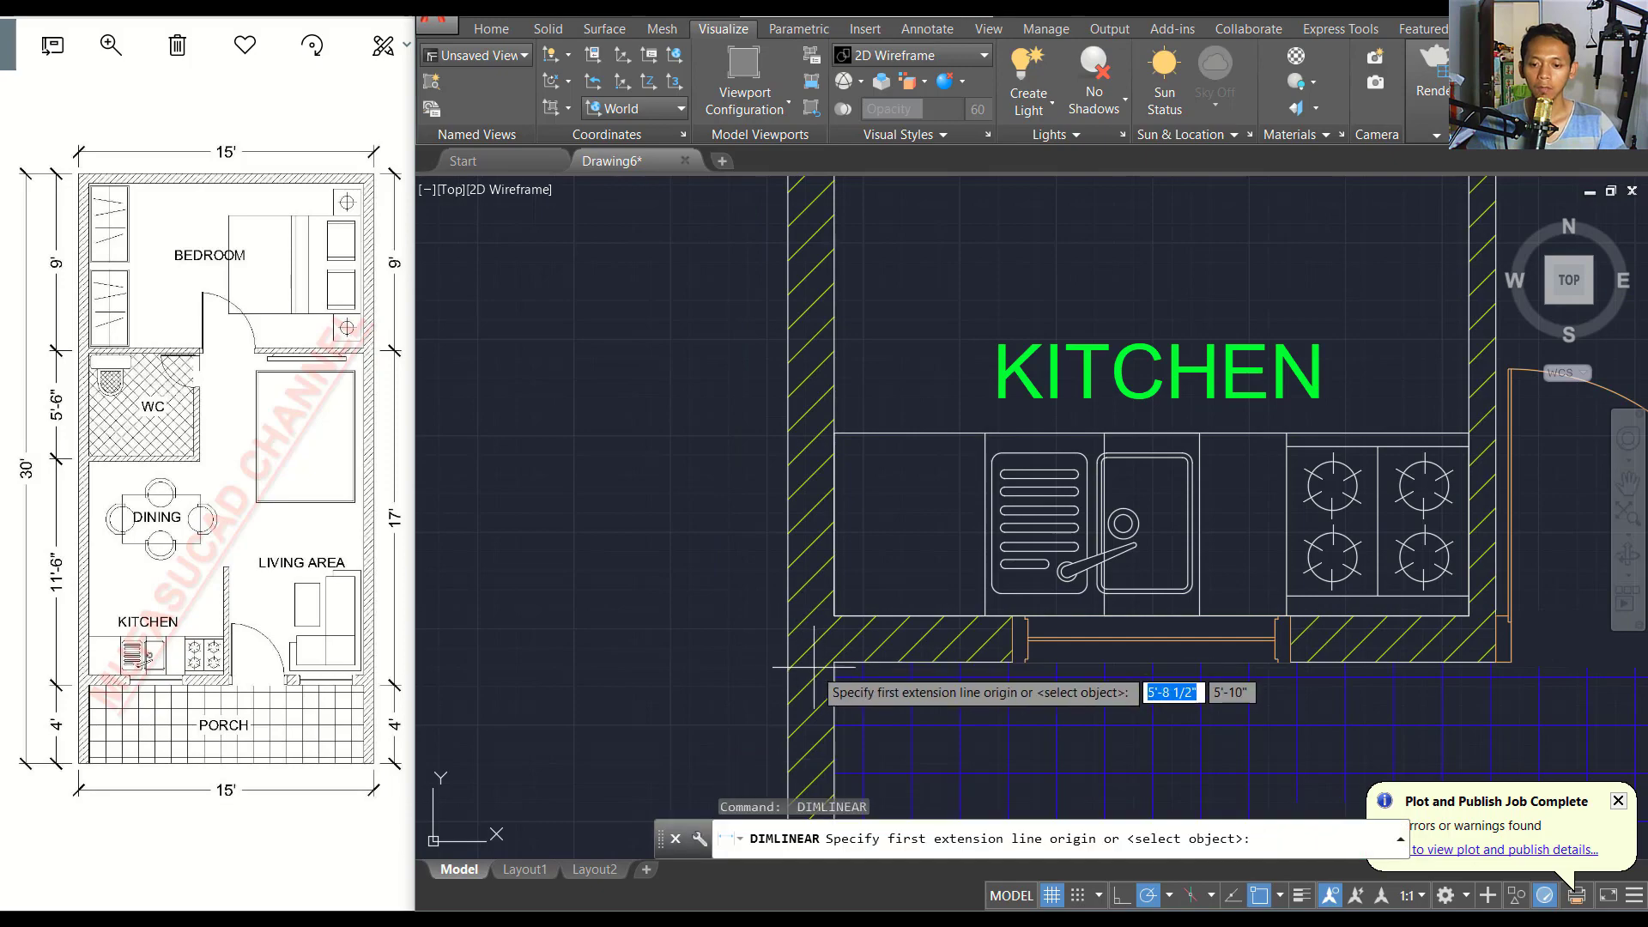
scroll(841, 682, "up", 3)
left_click(854, 674)
scroll(887, 567, "down", 3)
scroll(888, 566, "down", 3)
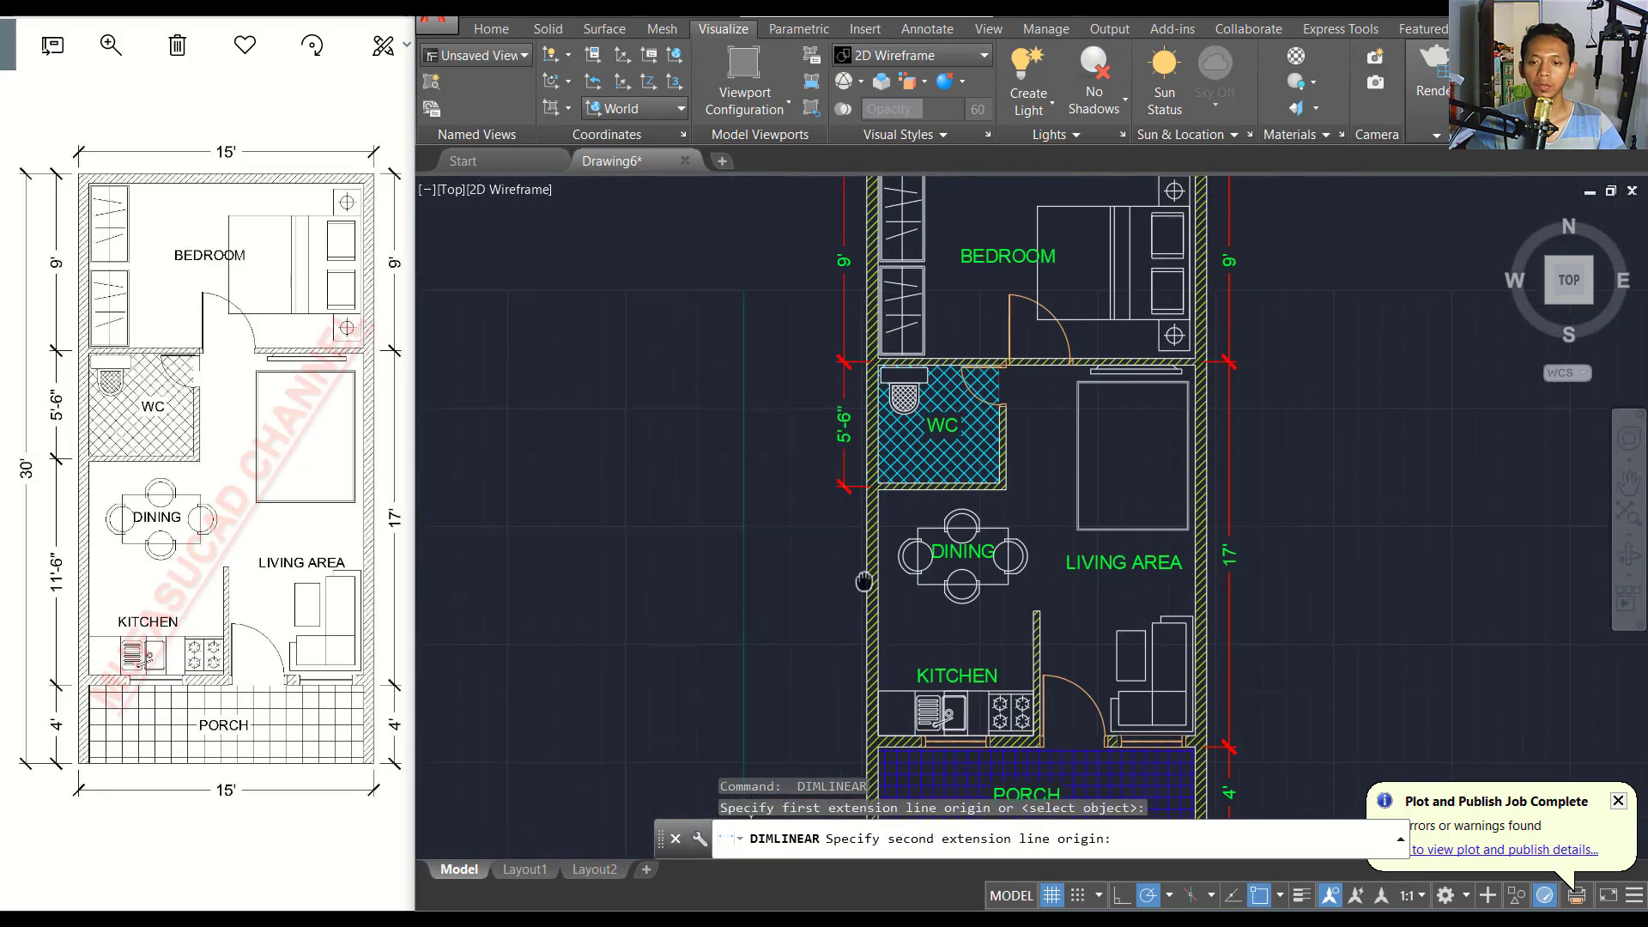
scroll(883, 559, "up", 5)
left_click(826, 369)
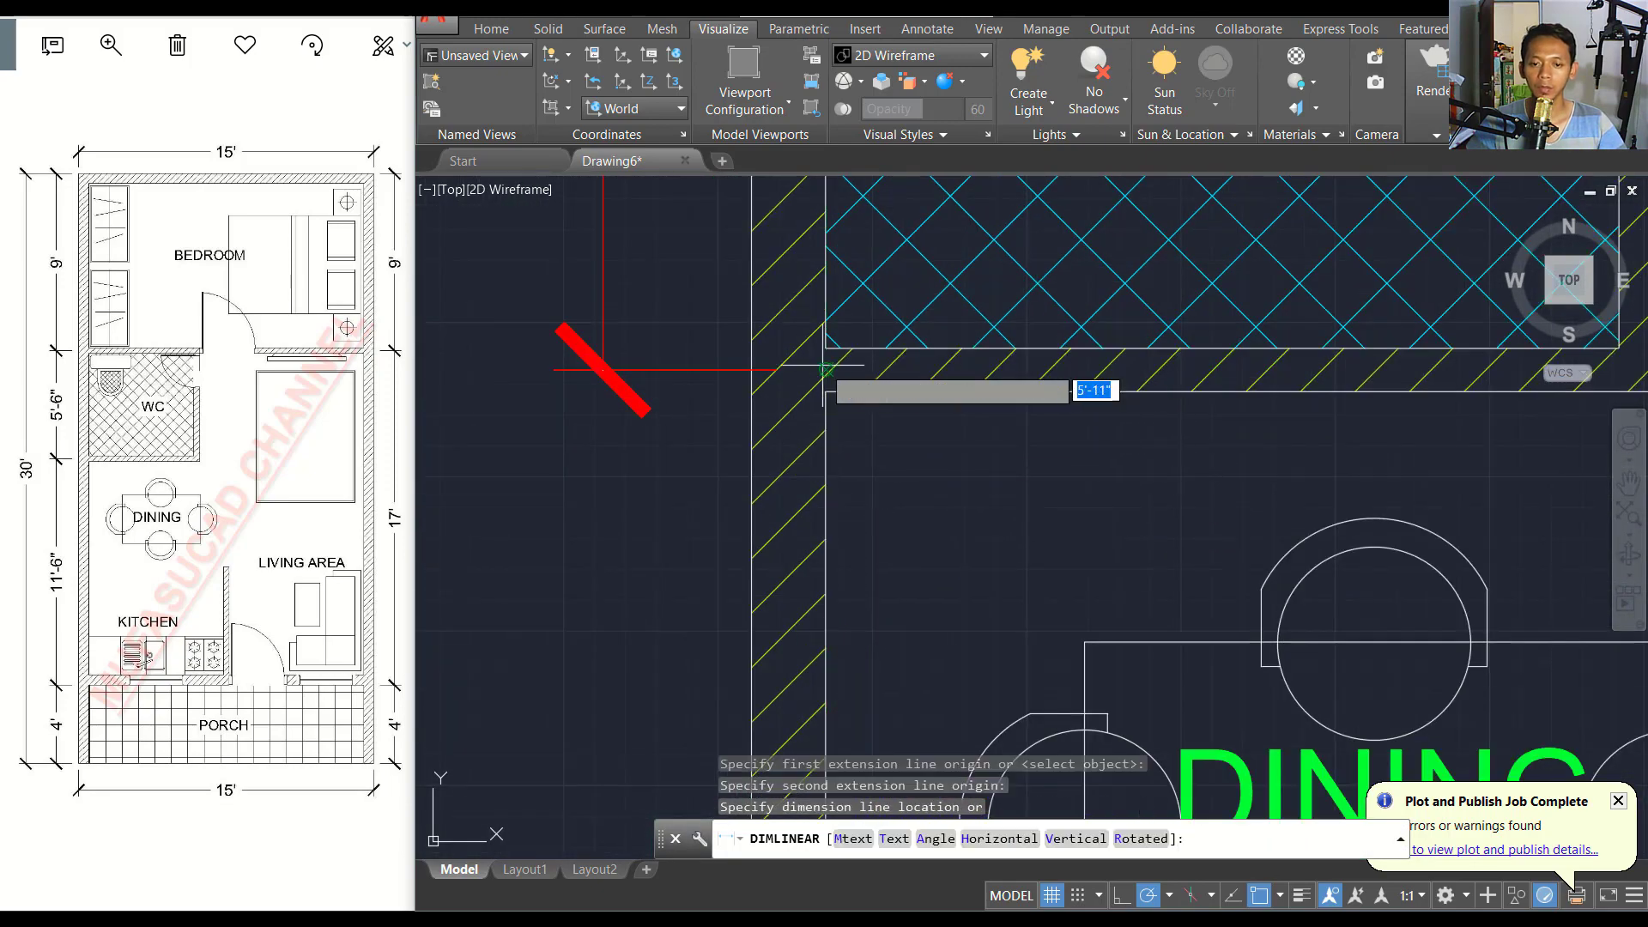
left_click(601, 378)
scroll(688, 435, "down", 5)
Add a 4' left-side dimension for the porch in line with the others.
middle_click_drag(665, 729, 687, 581)
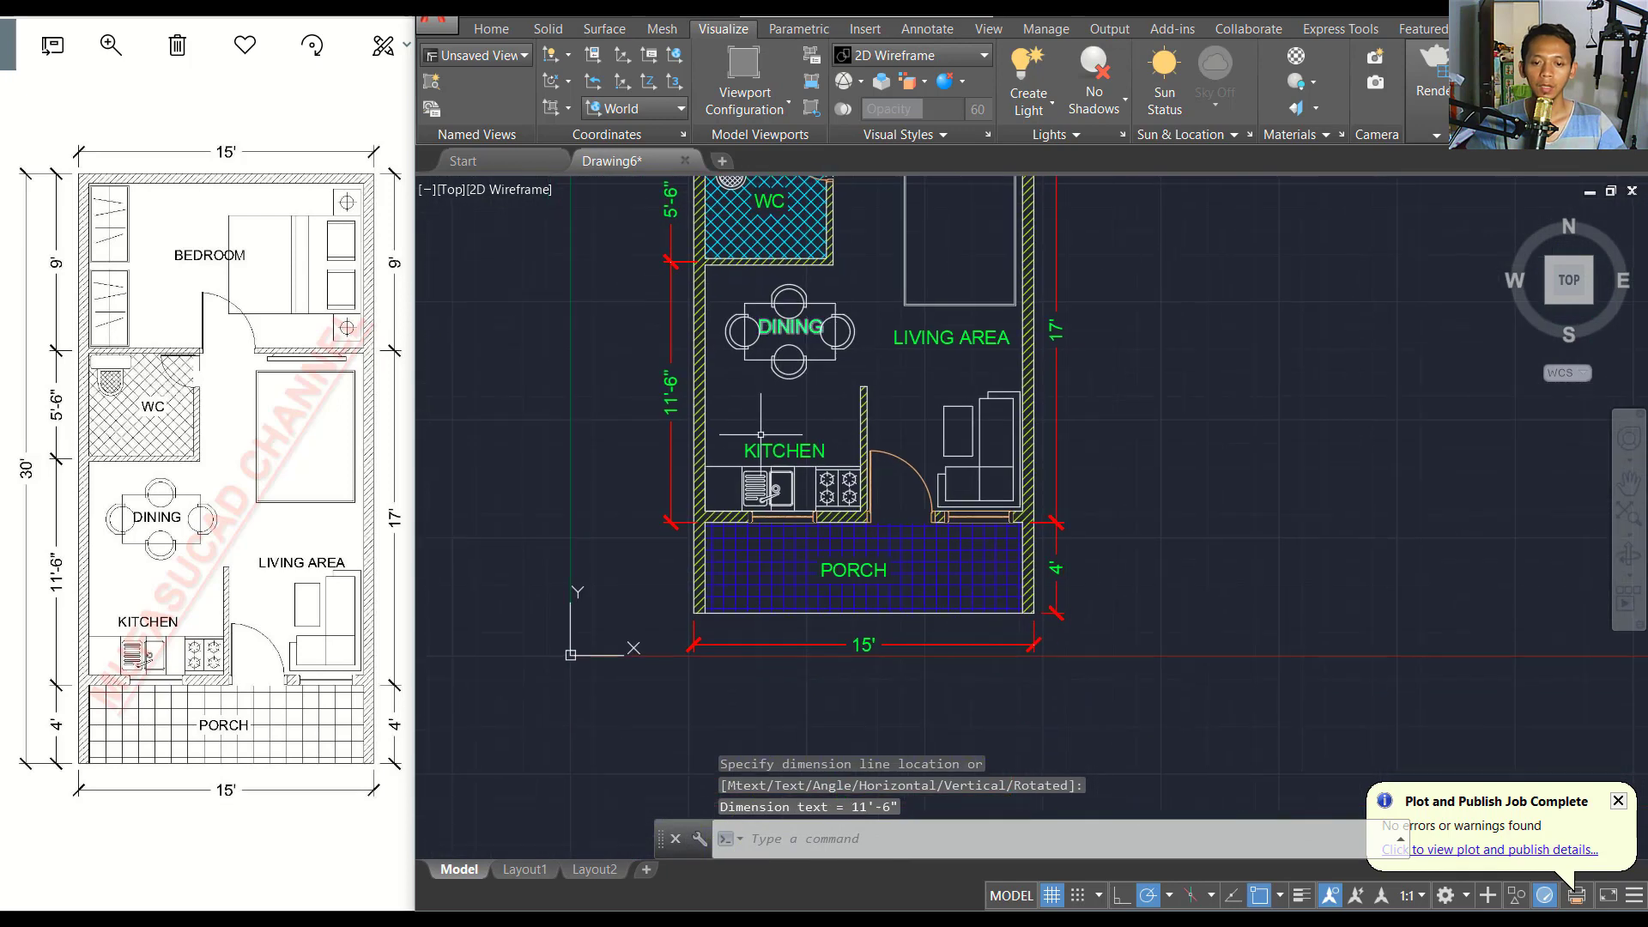
scroll(687, 584, "up", 4)
key("space")
left_click(766, 654)
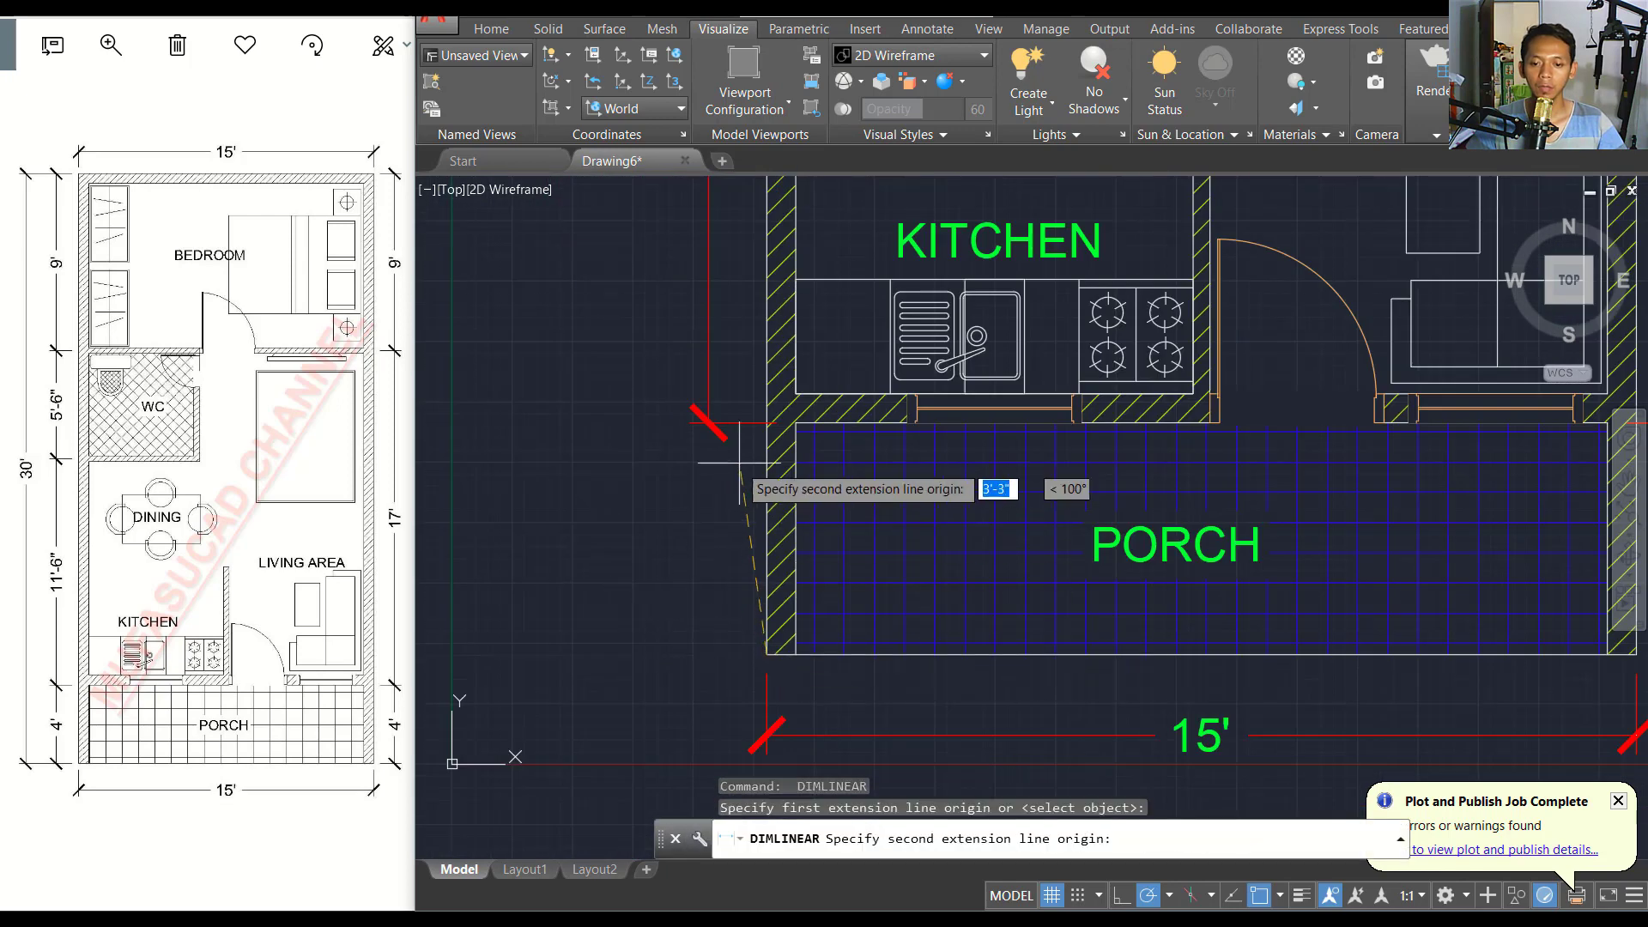
left_click(767, 422)
left_click(708, 422)
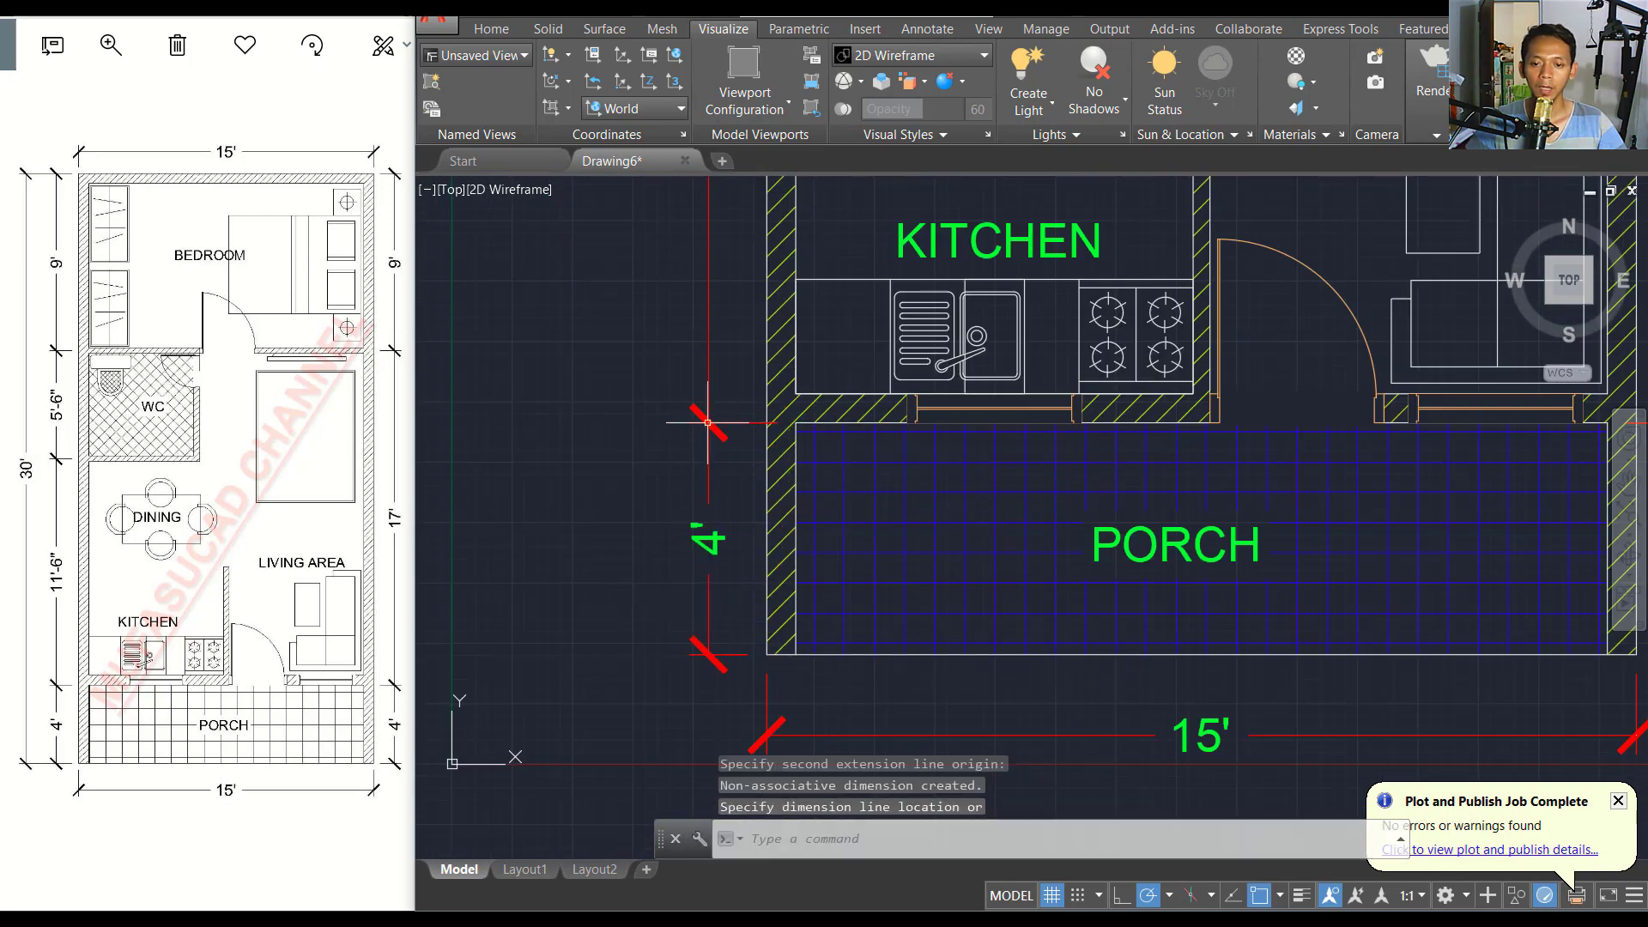
Add an overall 30' dimension outside the left-side room dimensions, porch corner to bedroom top.
key("space")
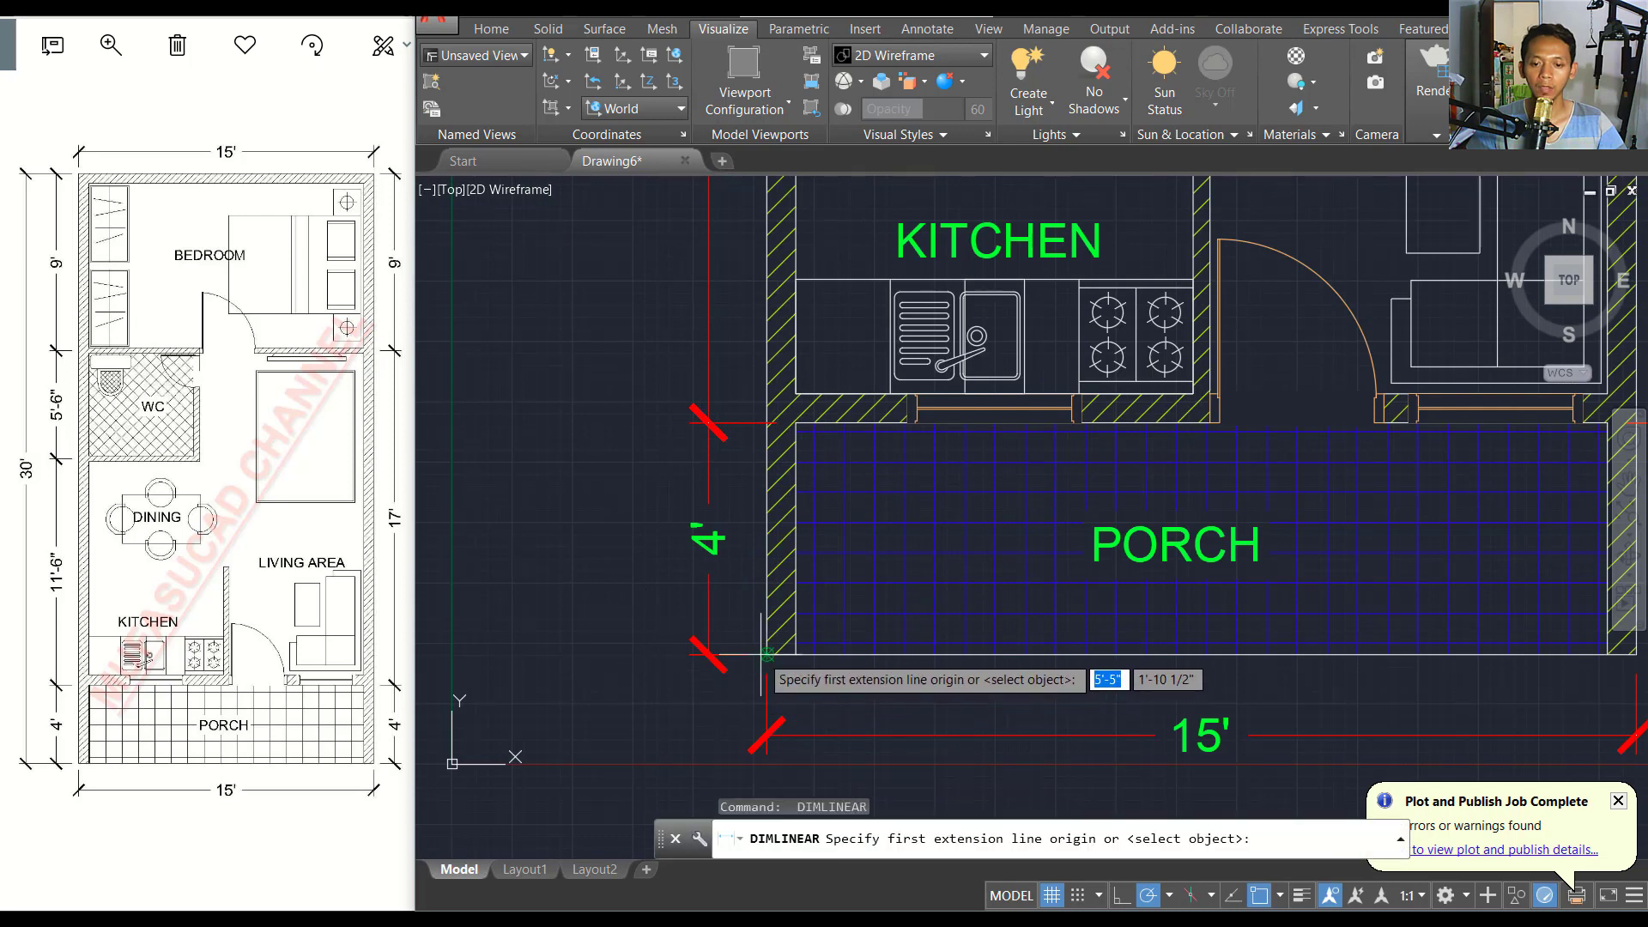
left_click(767, 654)
scroll(765, 574, "down", 7)
scroll(789, 257, "up", 5)
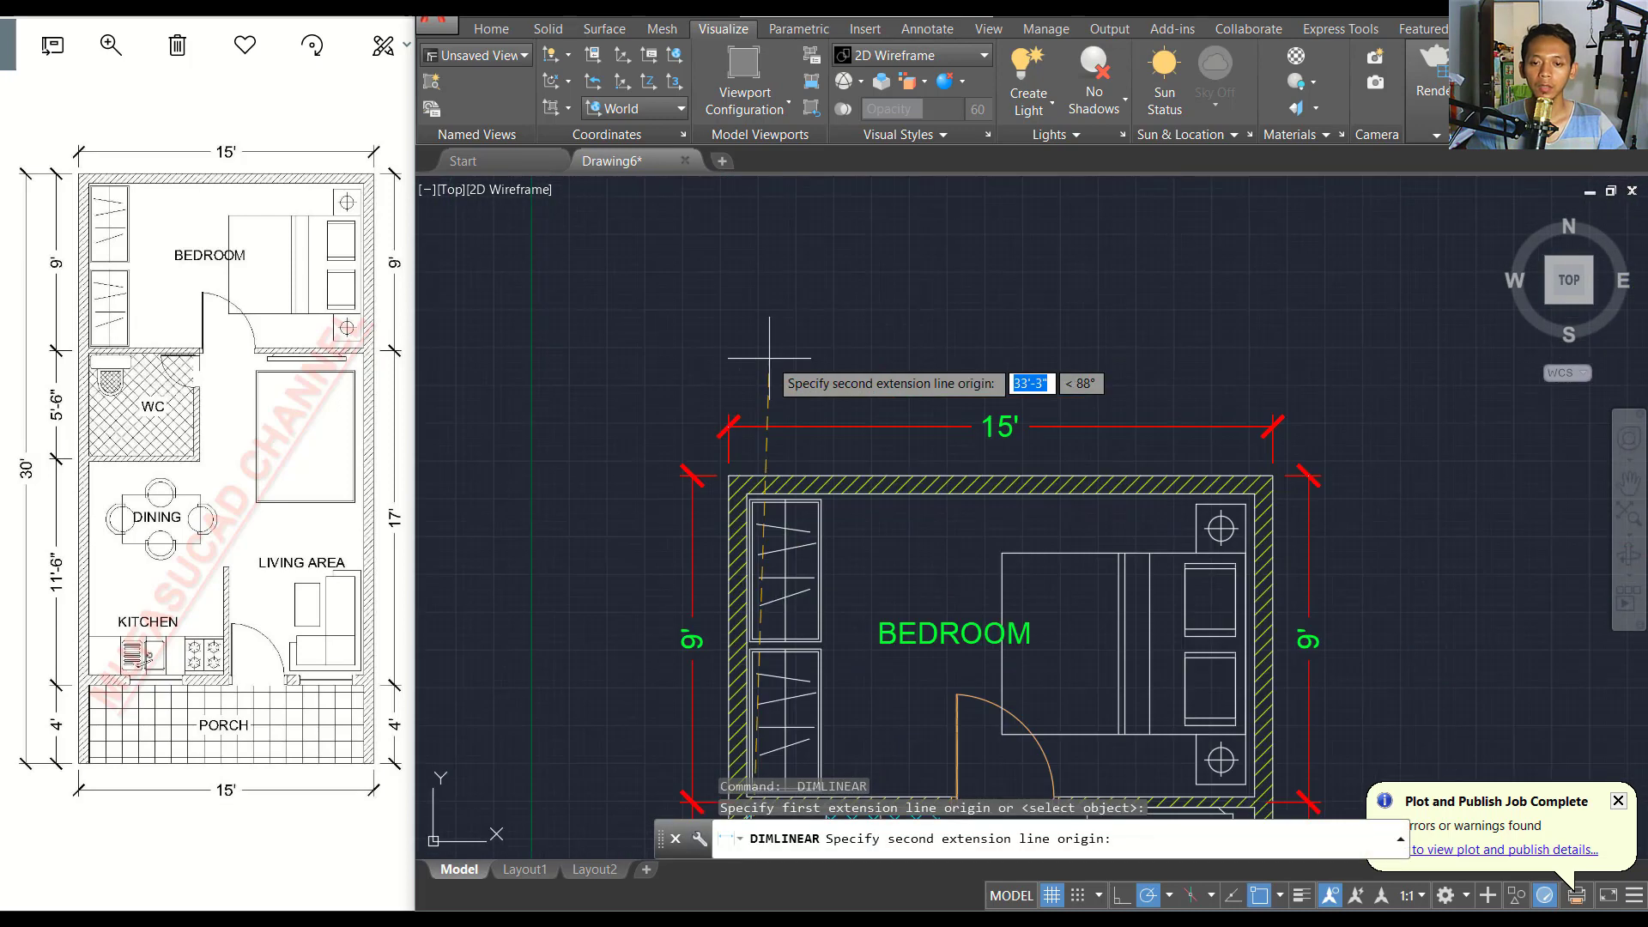
left_click(728, 477)
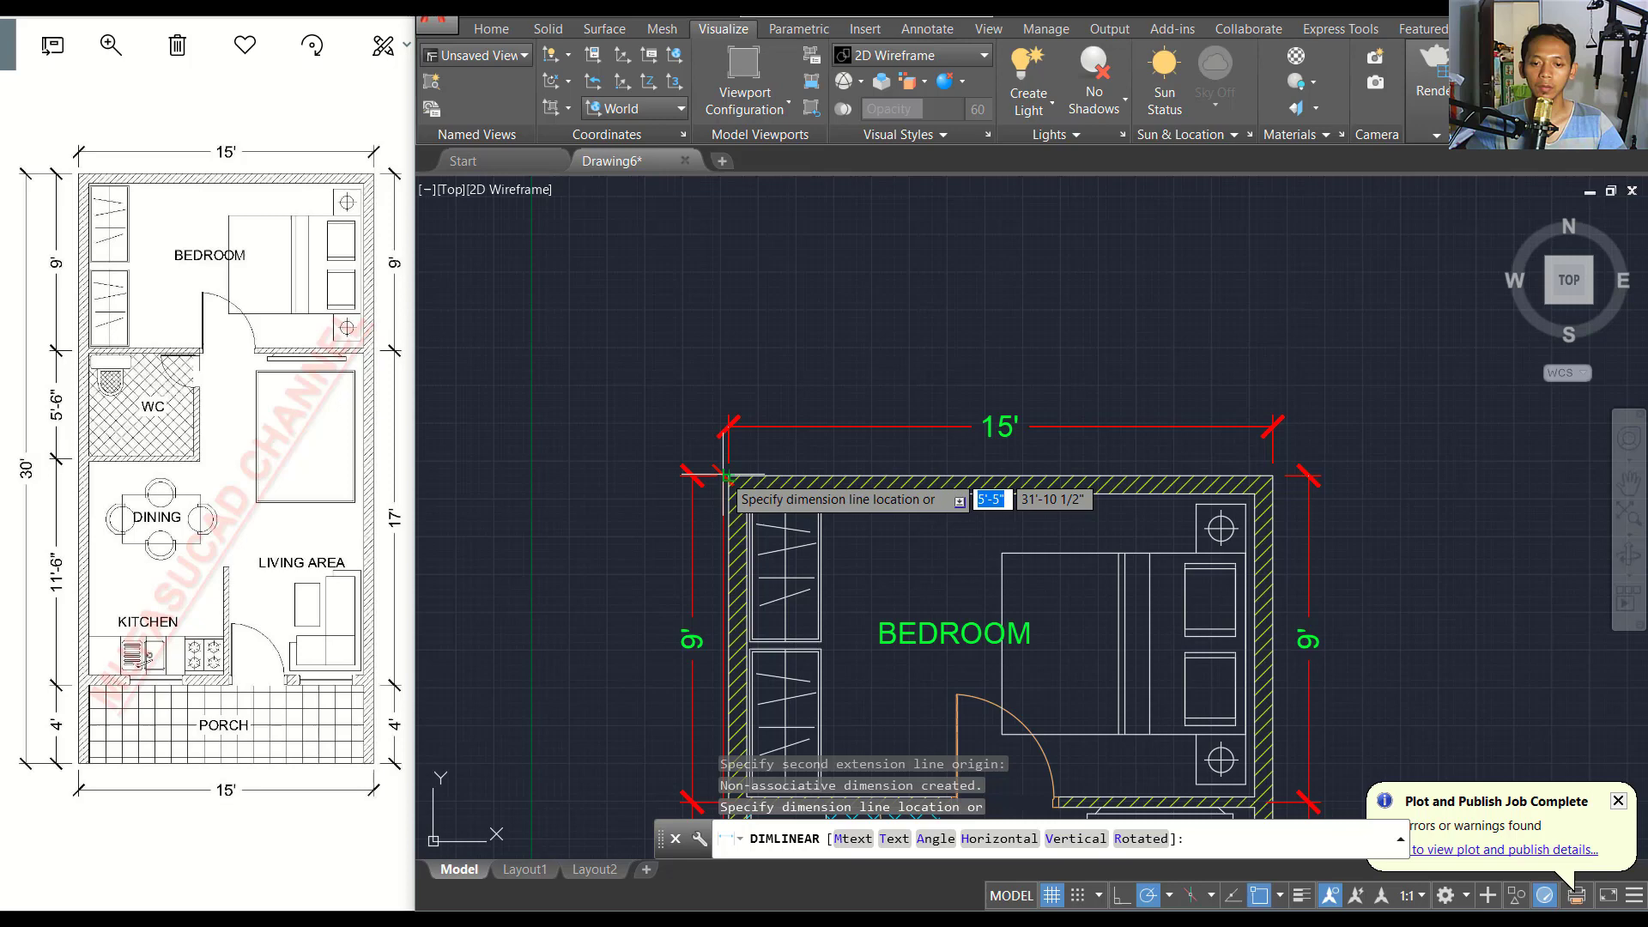
left_click(645, 475)
scroll(653, 514, "down", 4)
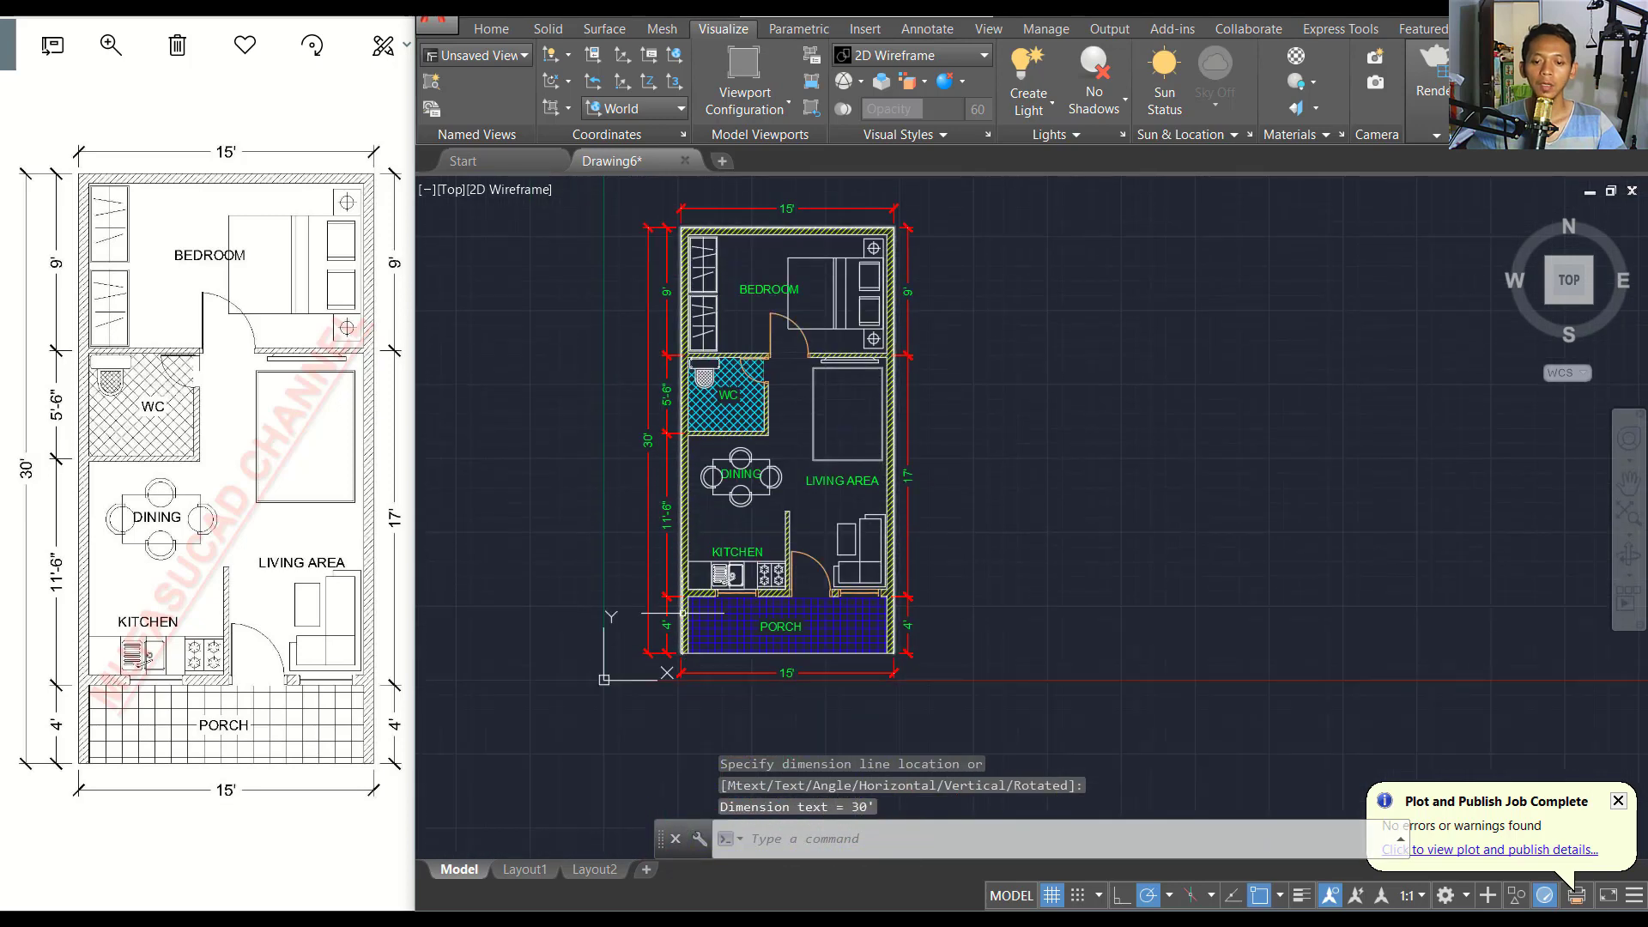
scroll(665, 607, "up", 6)
Stretch the left dimension's extension point onto the kitchen/porch wall corner.
left_click(686, 588)
scroll(693, 568, "up", 5)
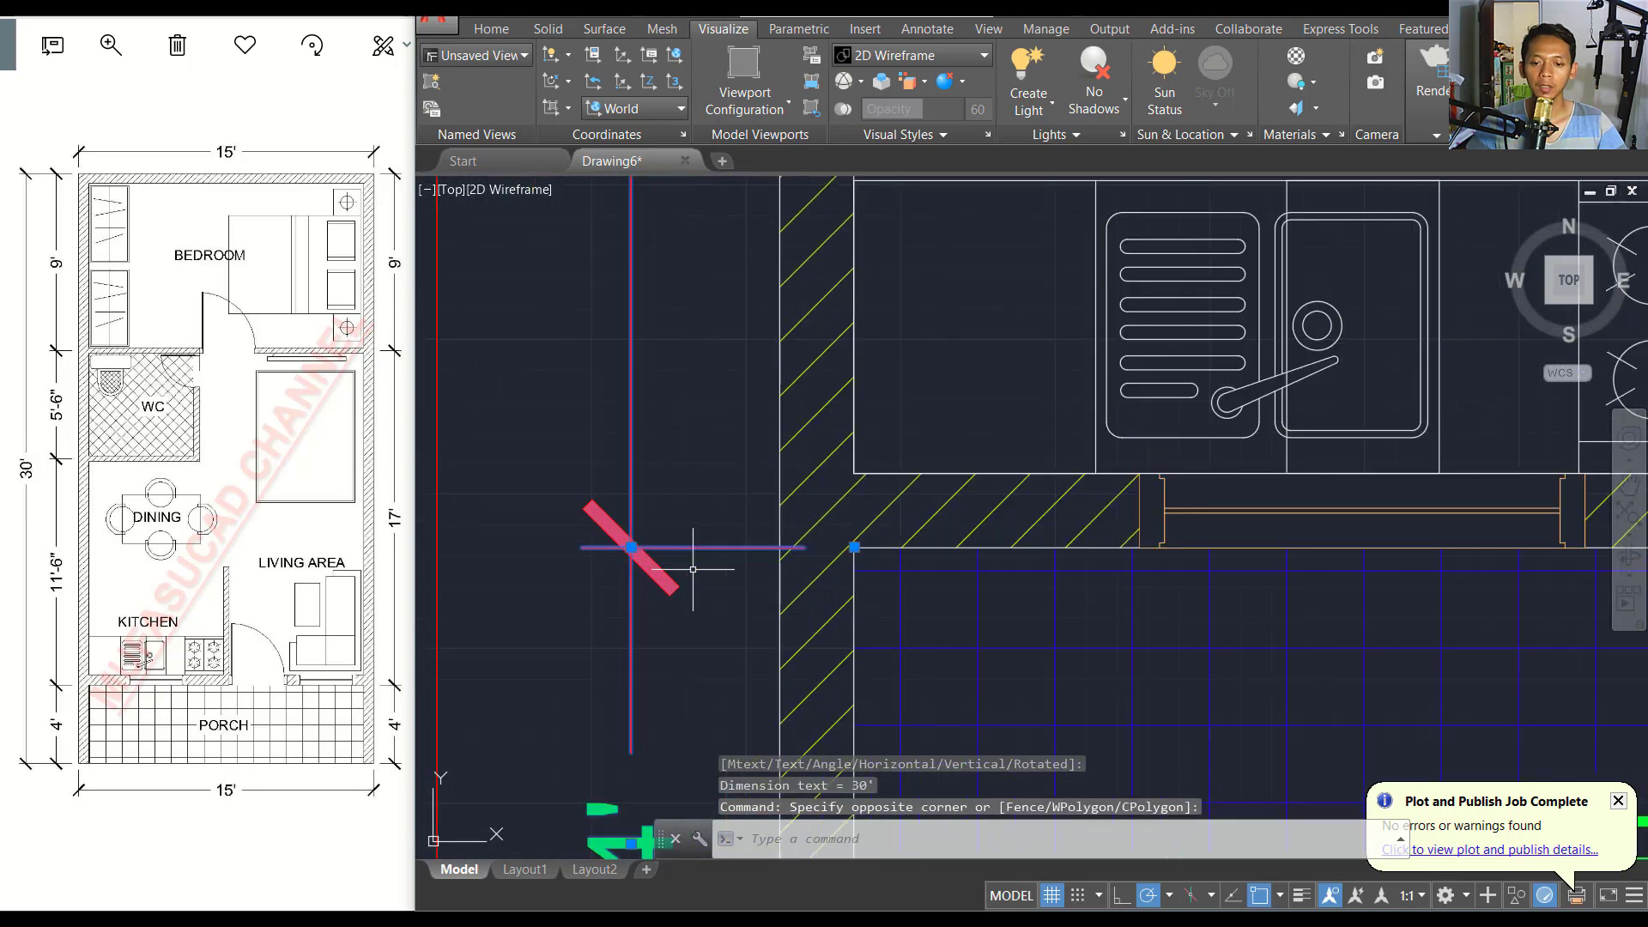
left_click(854, 547)
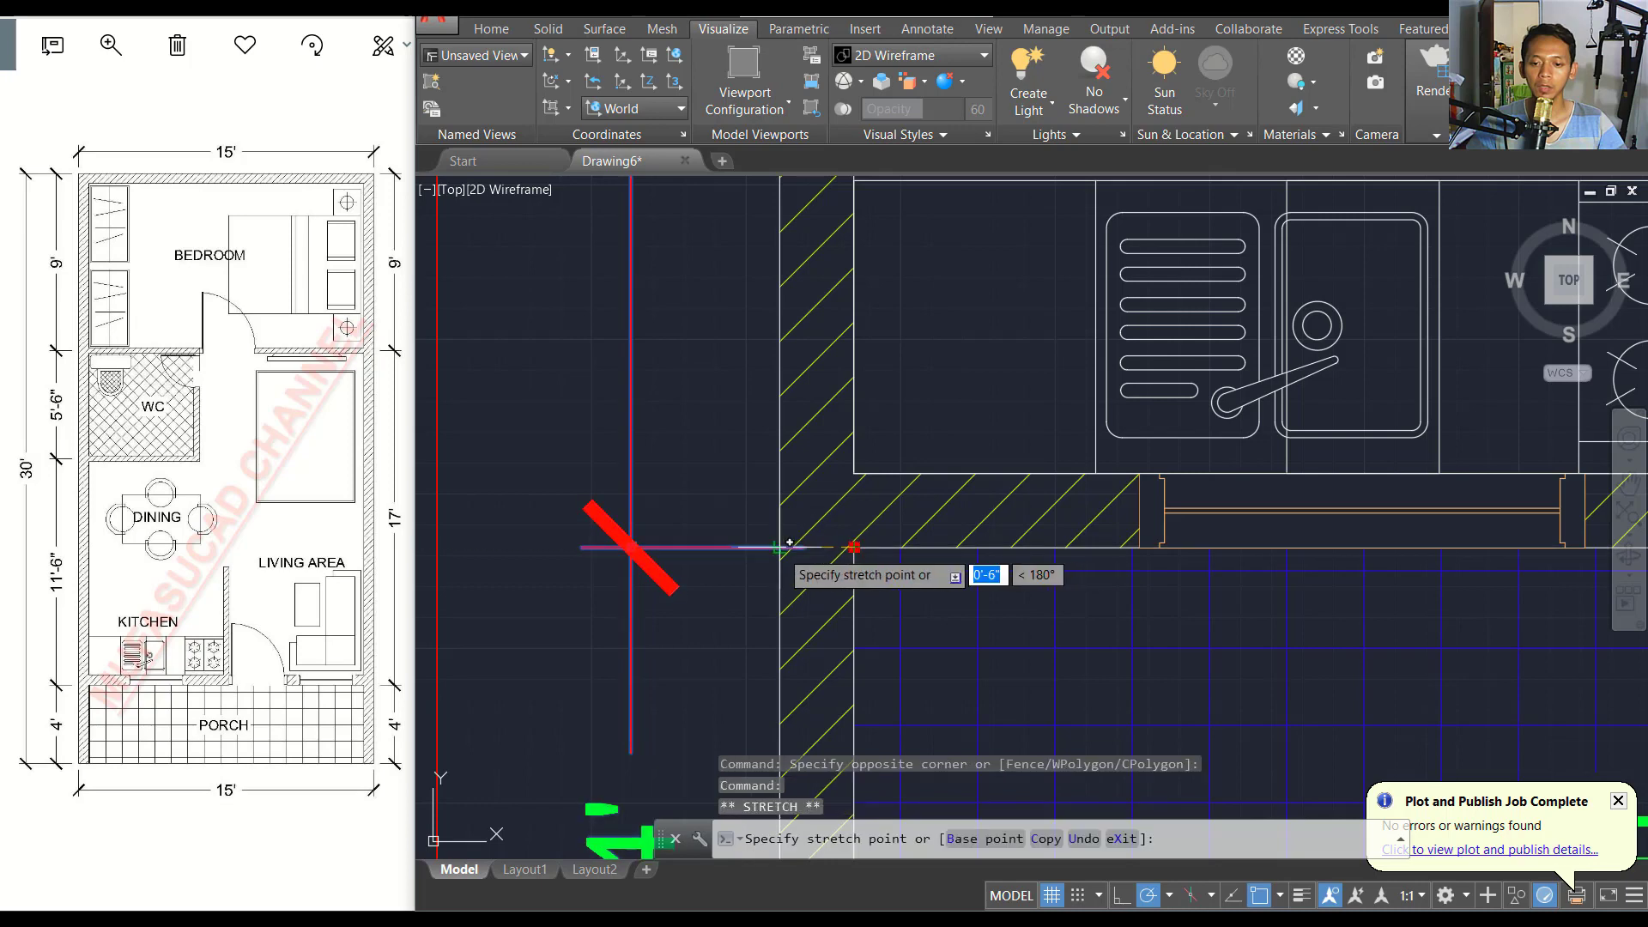
left_click(789, 542)
scroll(772, 566, "down", 5)
scroll(720, 394, "up", 2)
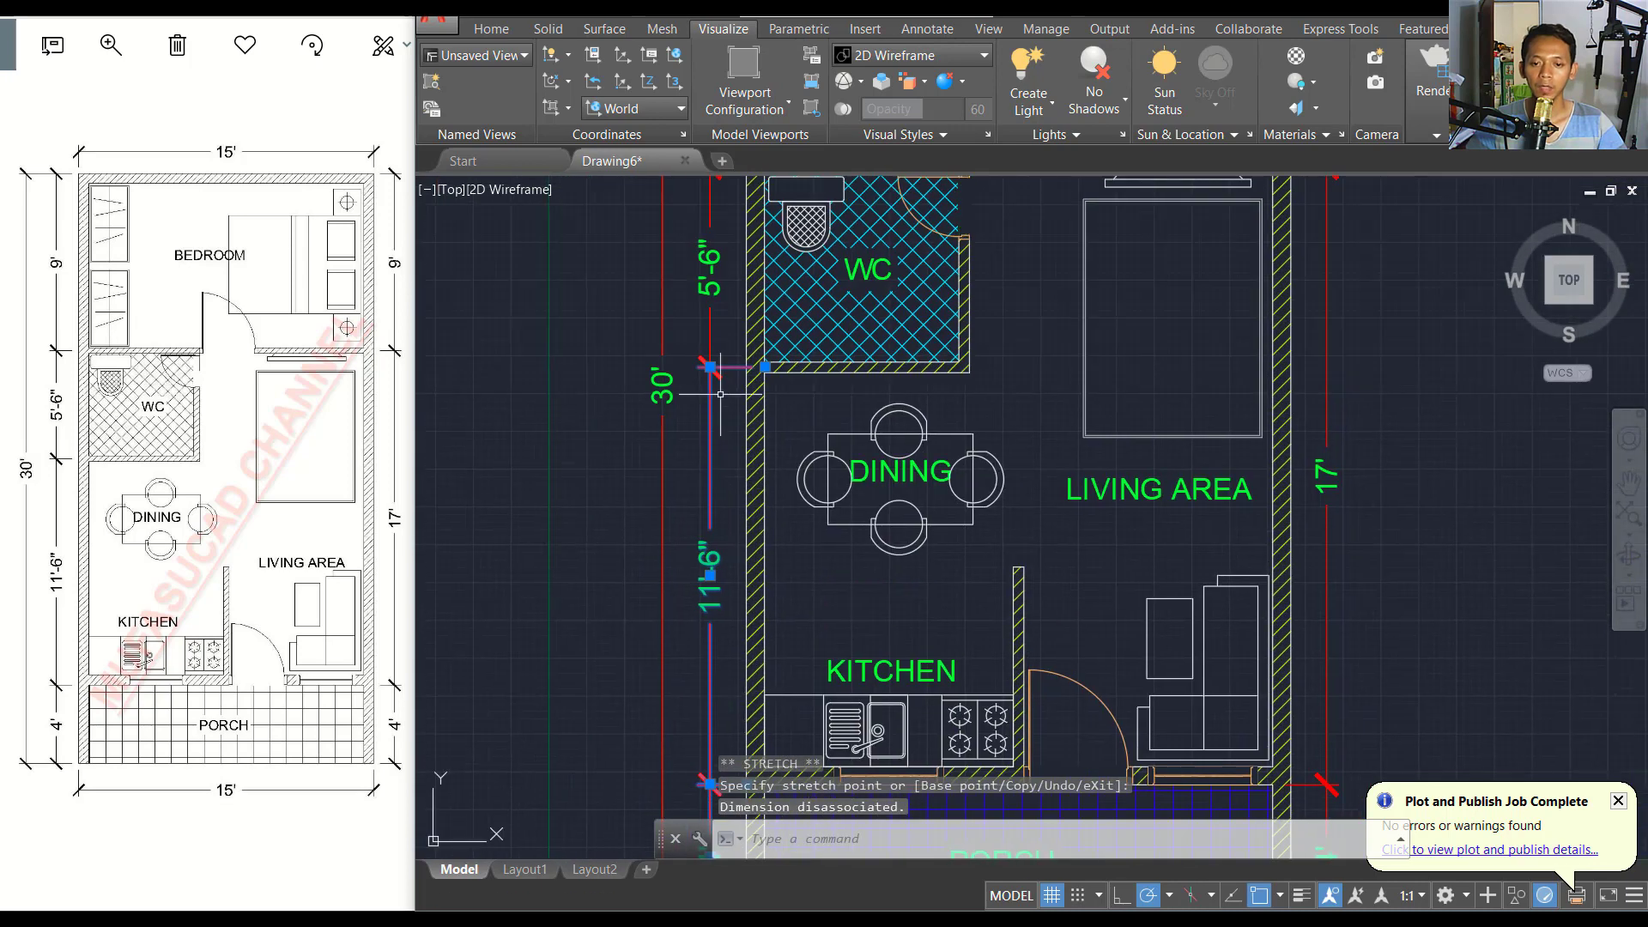
Snap the left dimension points onto the WC/dining and WC/bedroom wall corners.
left_click(732, 332)
scroll(792, 335, "up", 4)
left_click(720, 407)
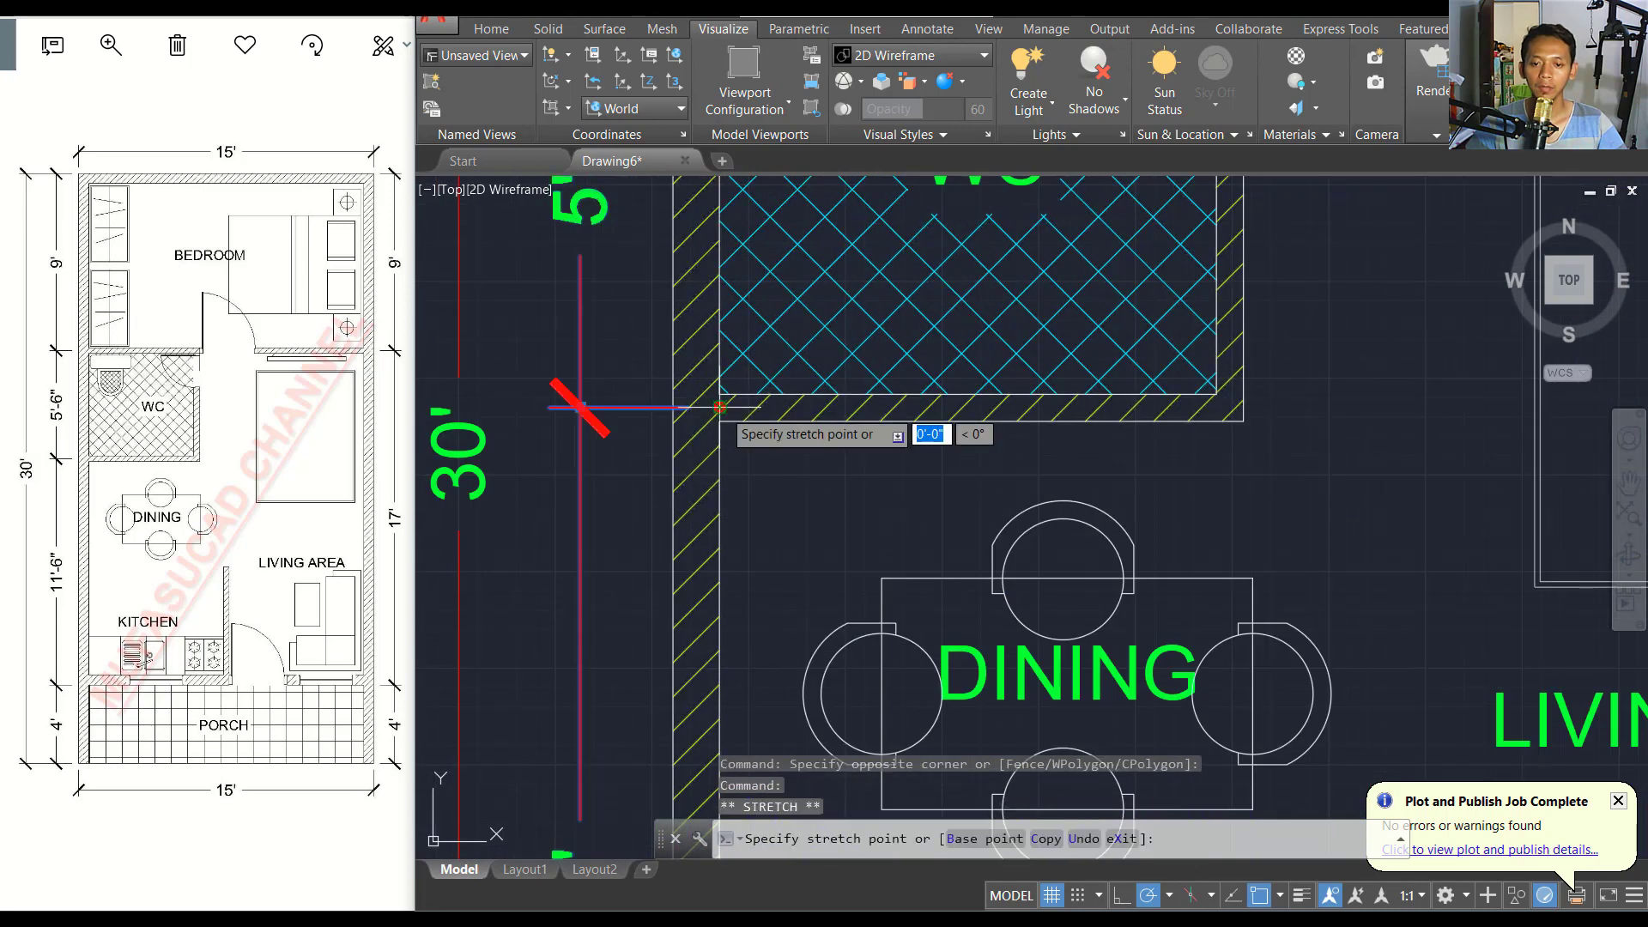
left_click(674, 406)
scroll(674, 407, "down", 4)
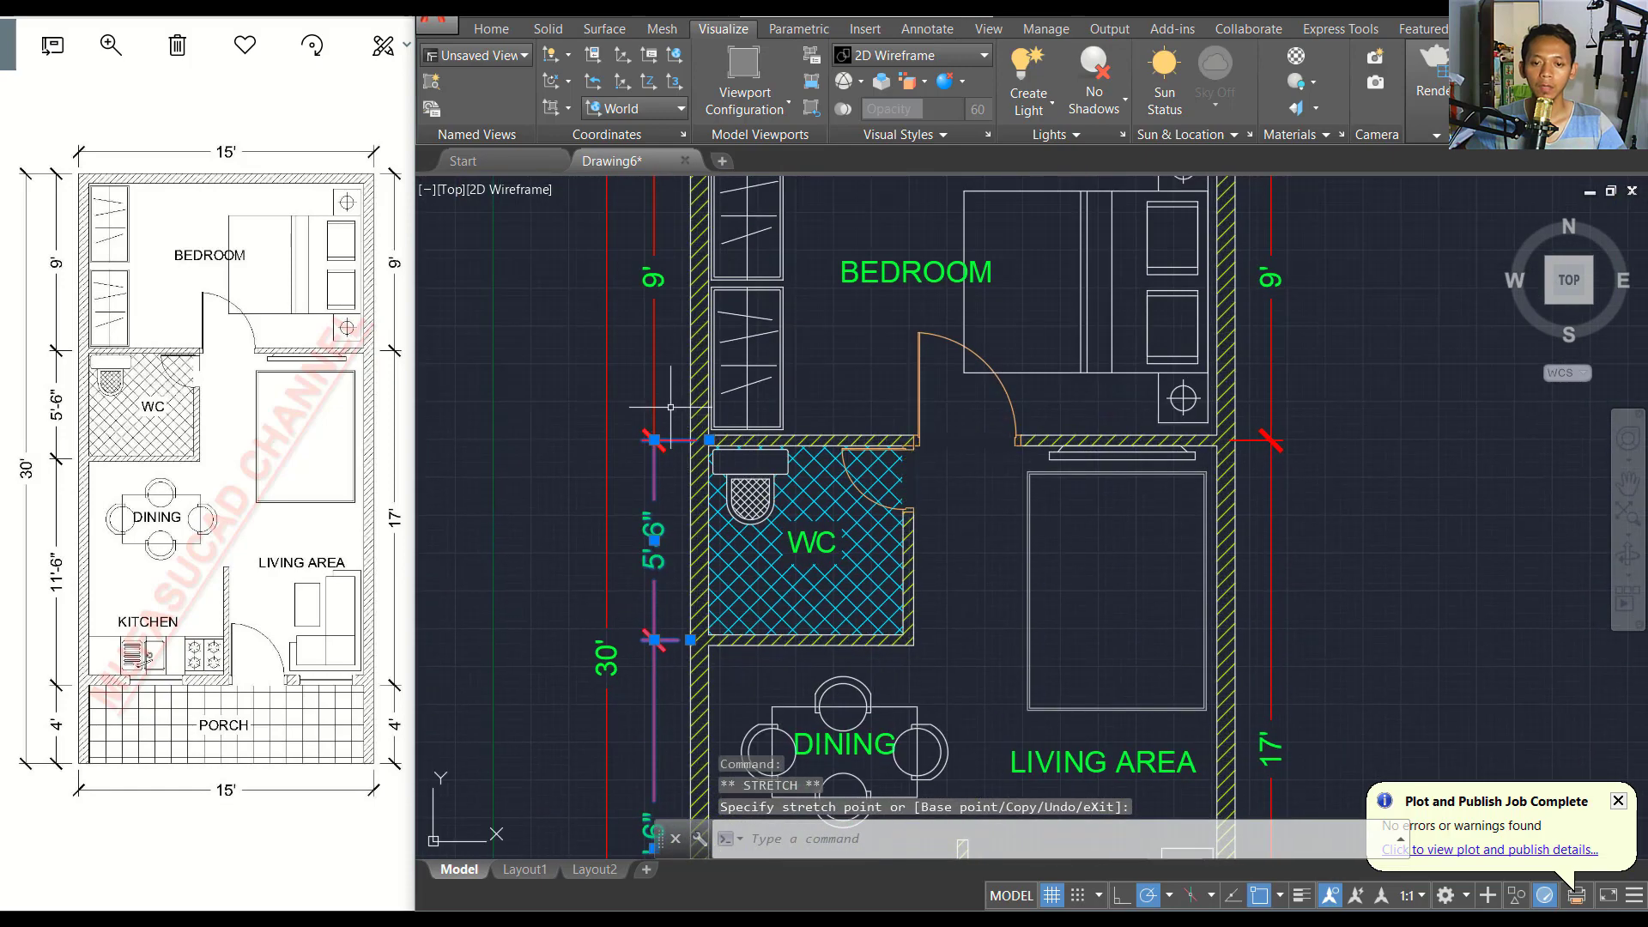
left_click(670, 407)
scroll(721, 434, "up", 2)
scroll(687, 442, "up", 2)
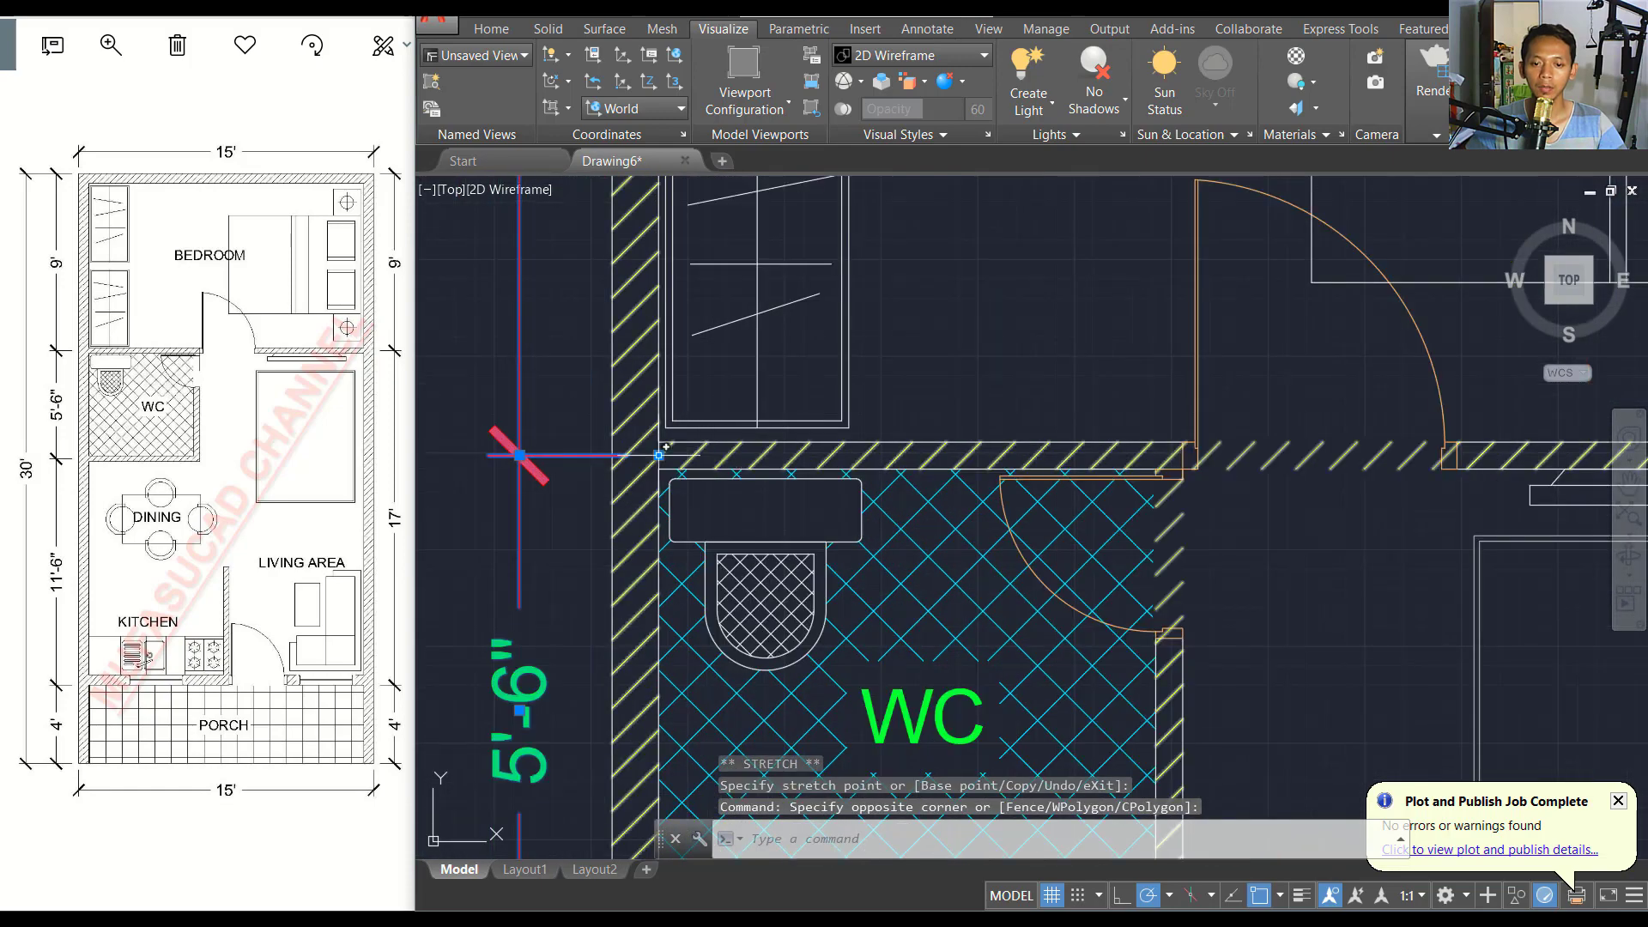
left_click(659, 455)
scroll(669, 448, "down", 4)
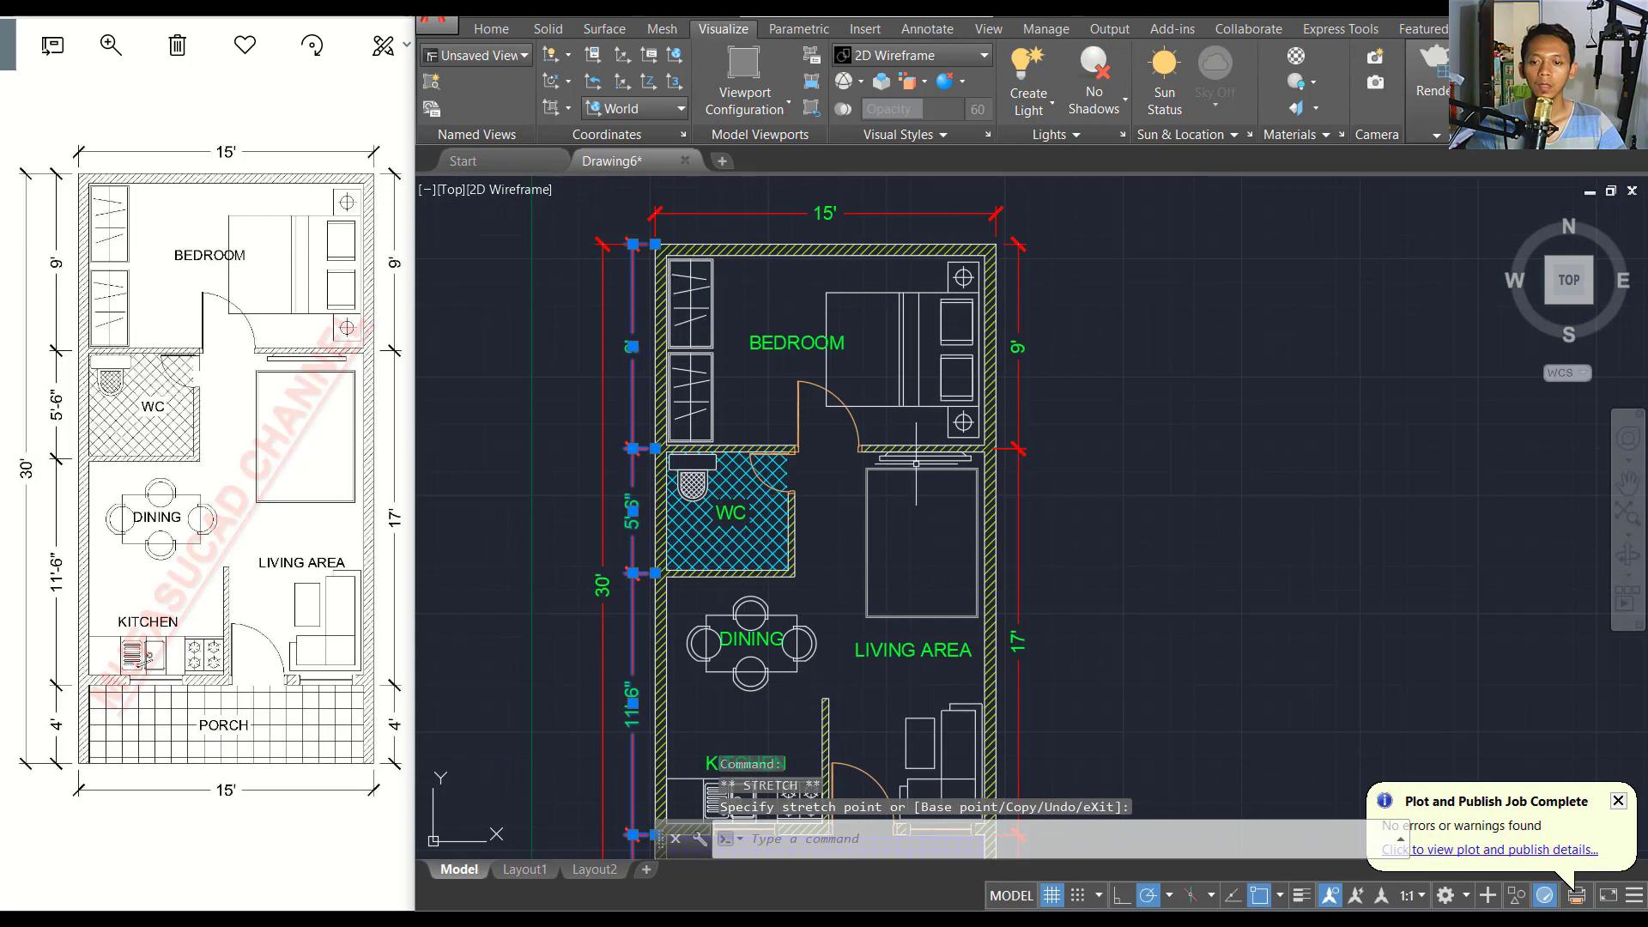
Stretch the right-side dimensions' point onto the outer wall corner.
middle_click_drag(916, 463, 852, 359)
left_click(979, 296)
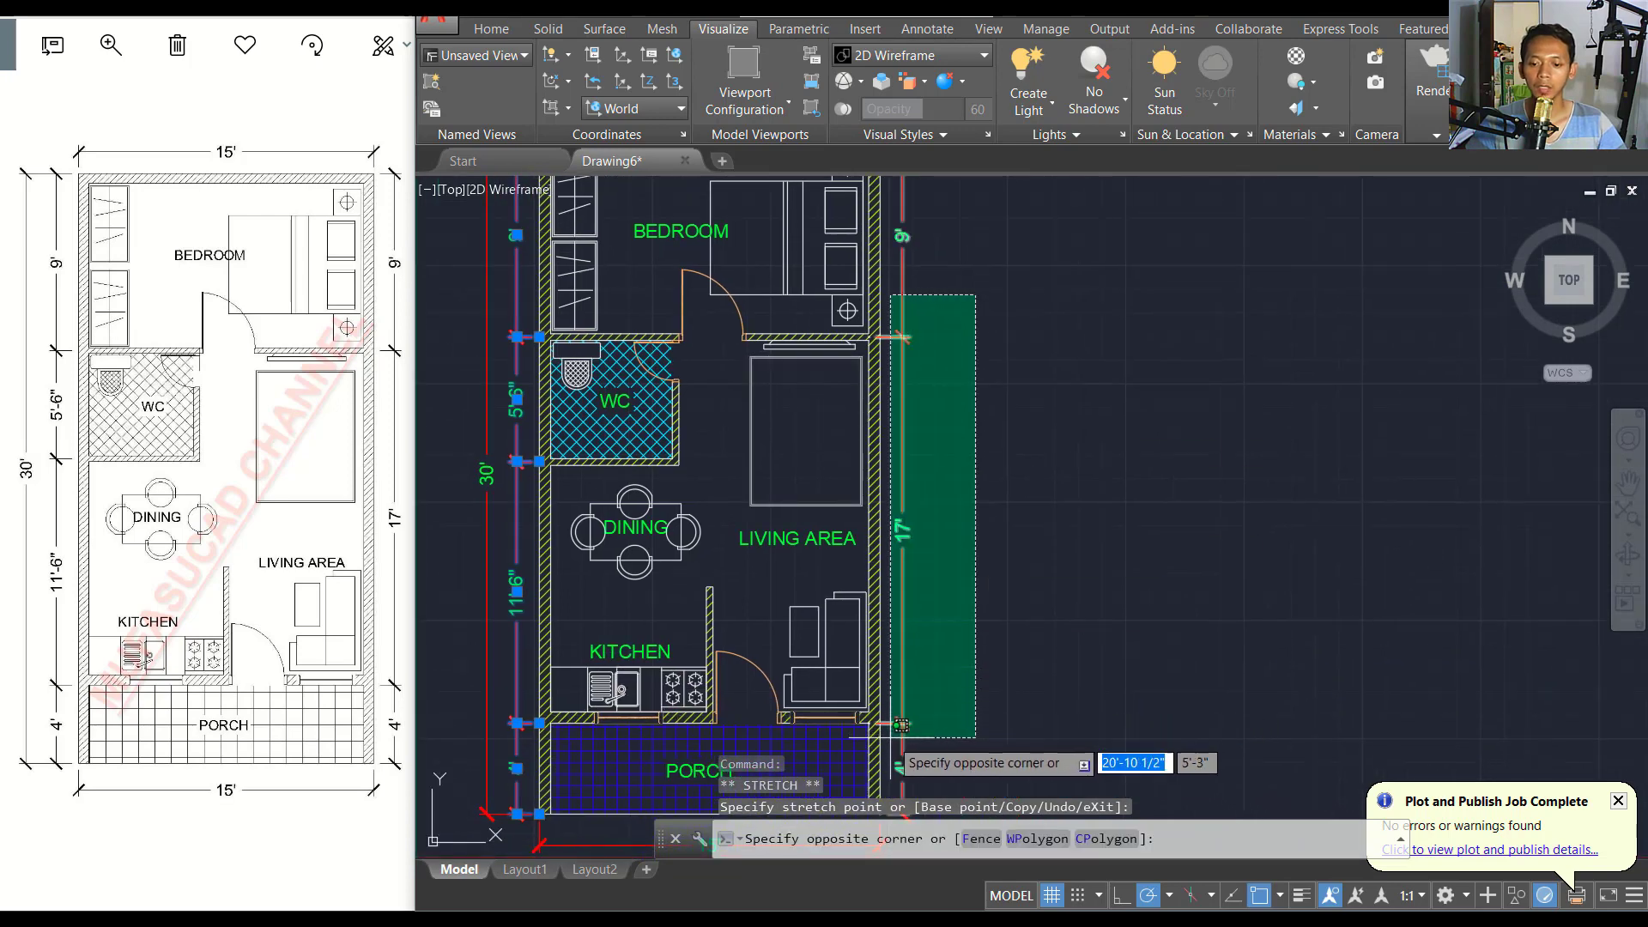
left_click(896, 745)
scroll(936, 699, "up", 6)
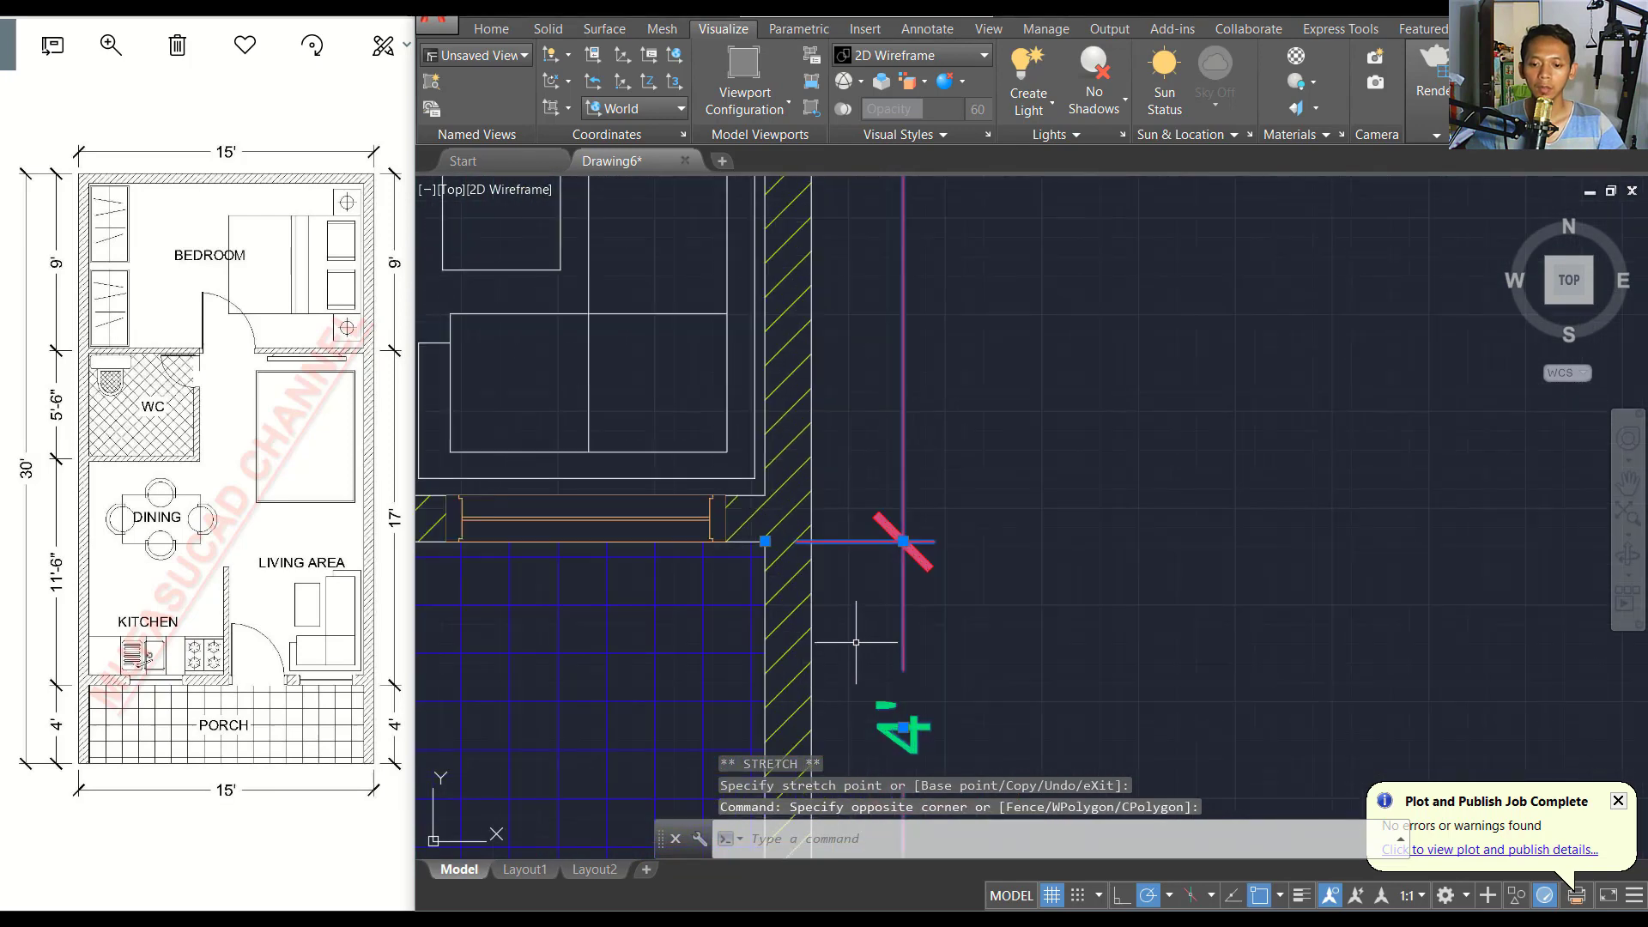
left_click(764, 539)
scroll(897, 600, "down", 6)
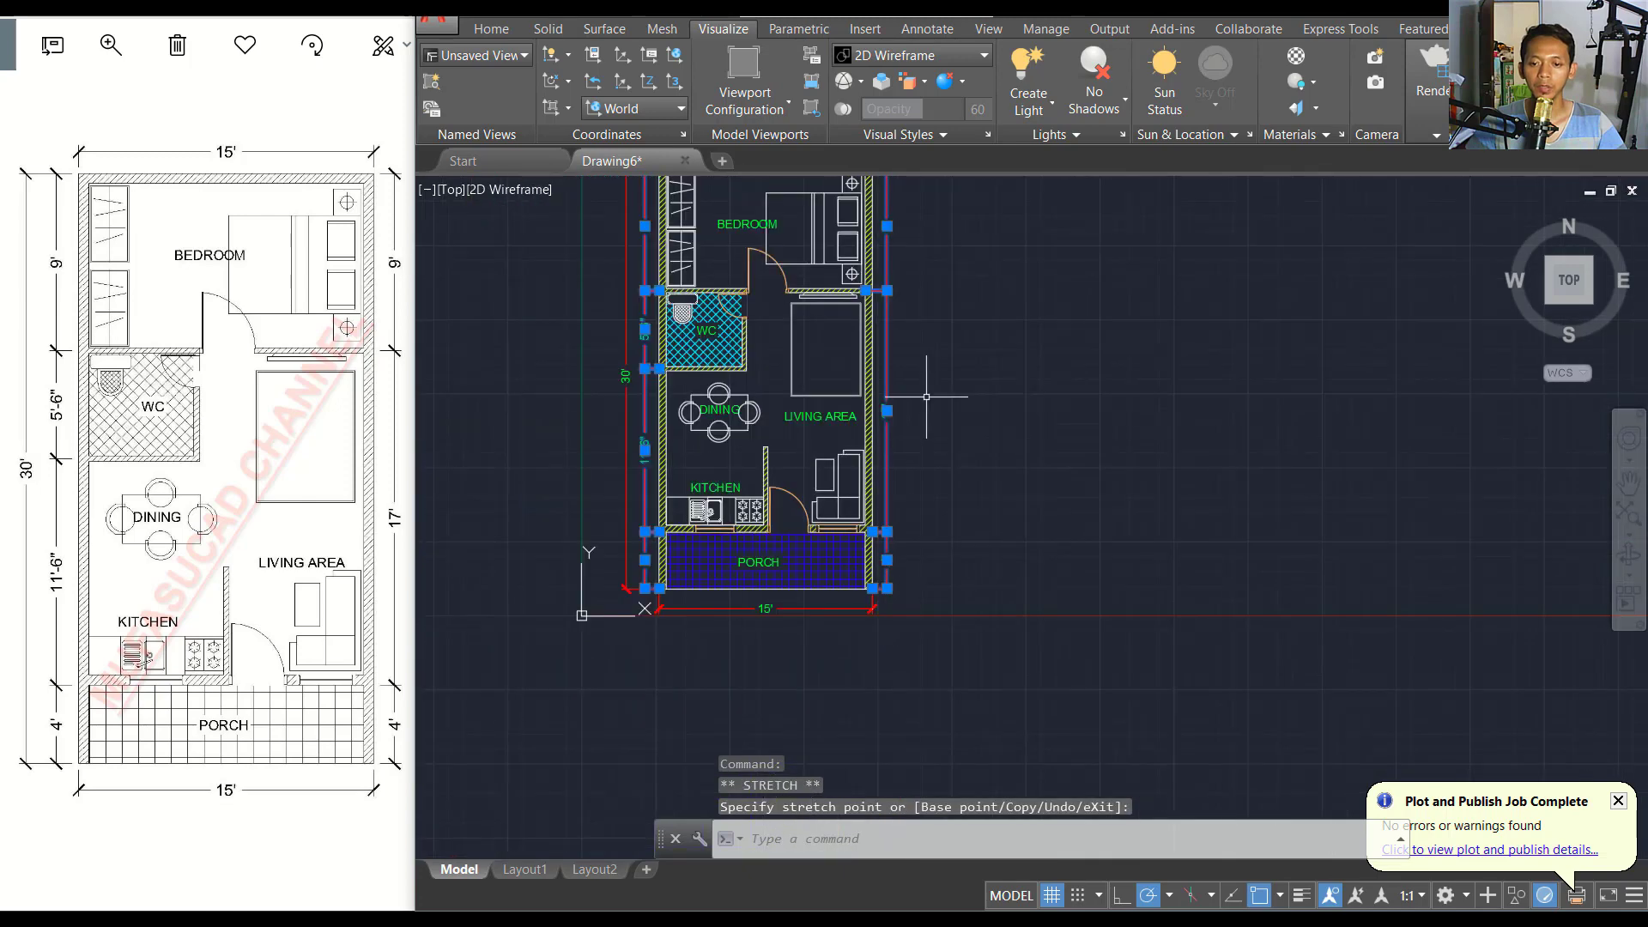
scroll(867, 305, "up", 3)
scroll(888, 296, "up", 4)
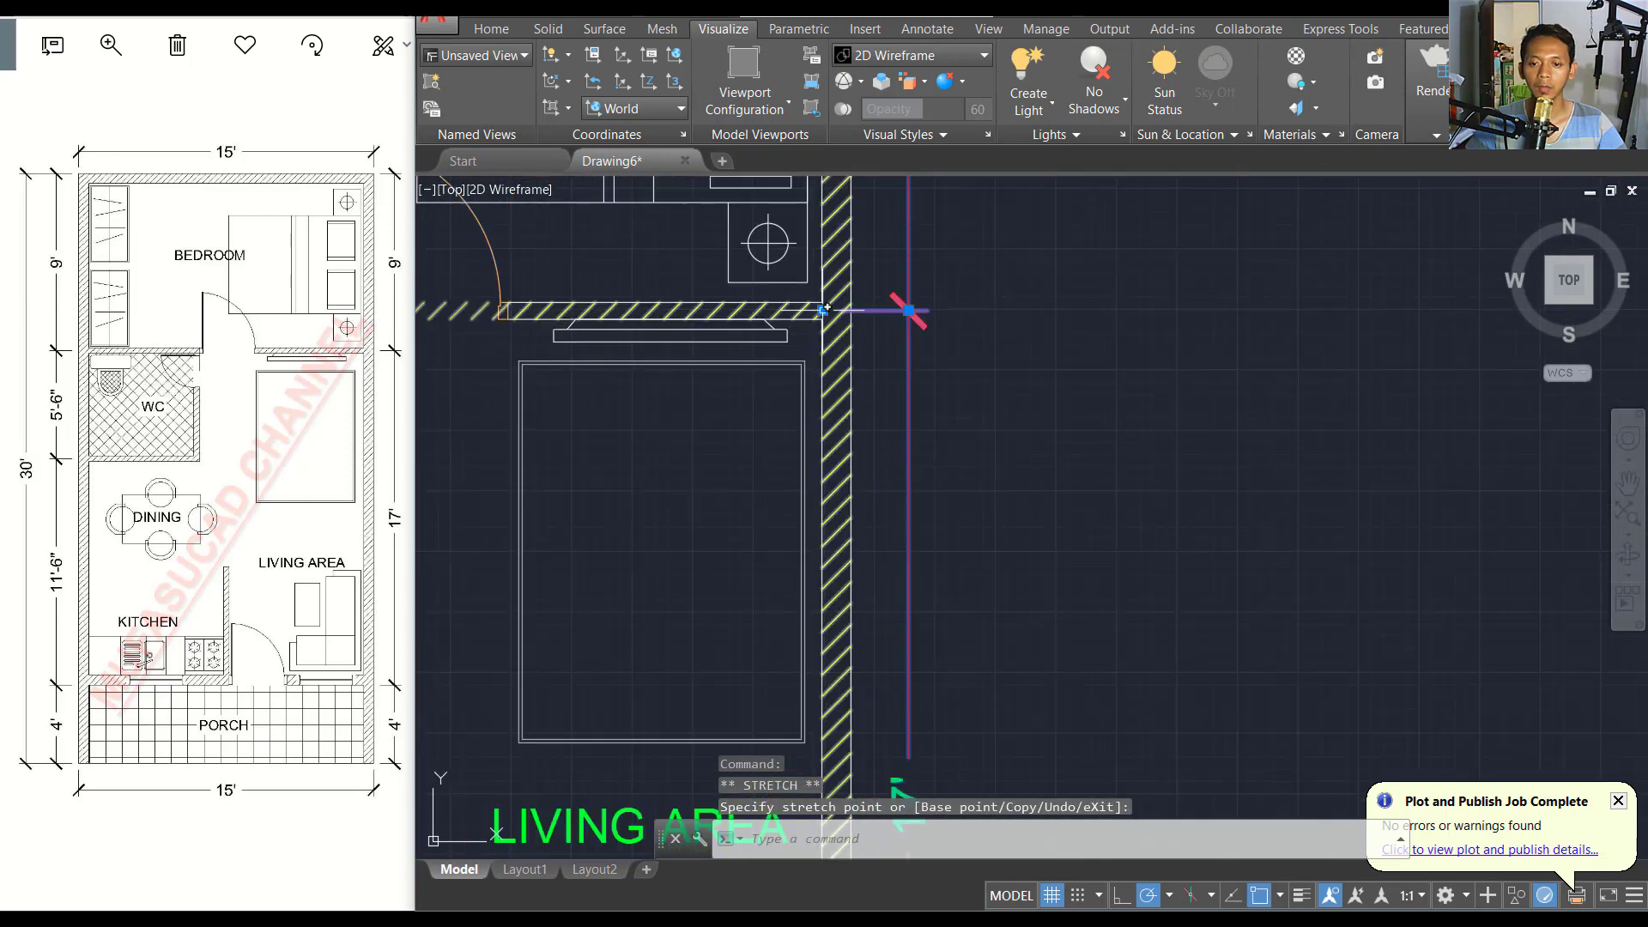
scroll(1001, 395, "down", 4)
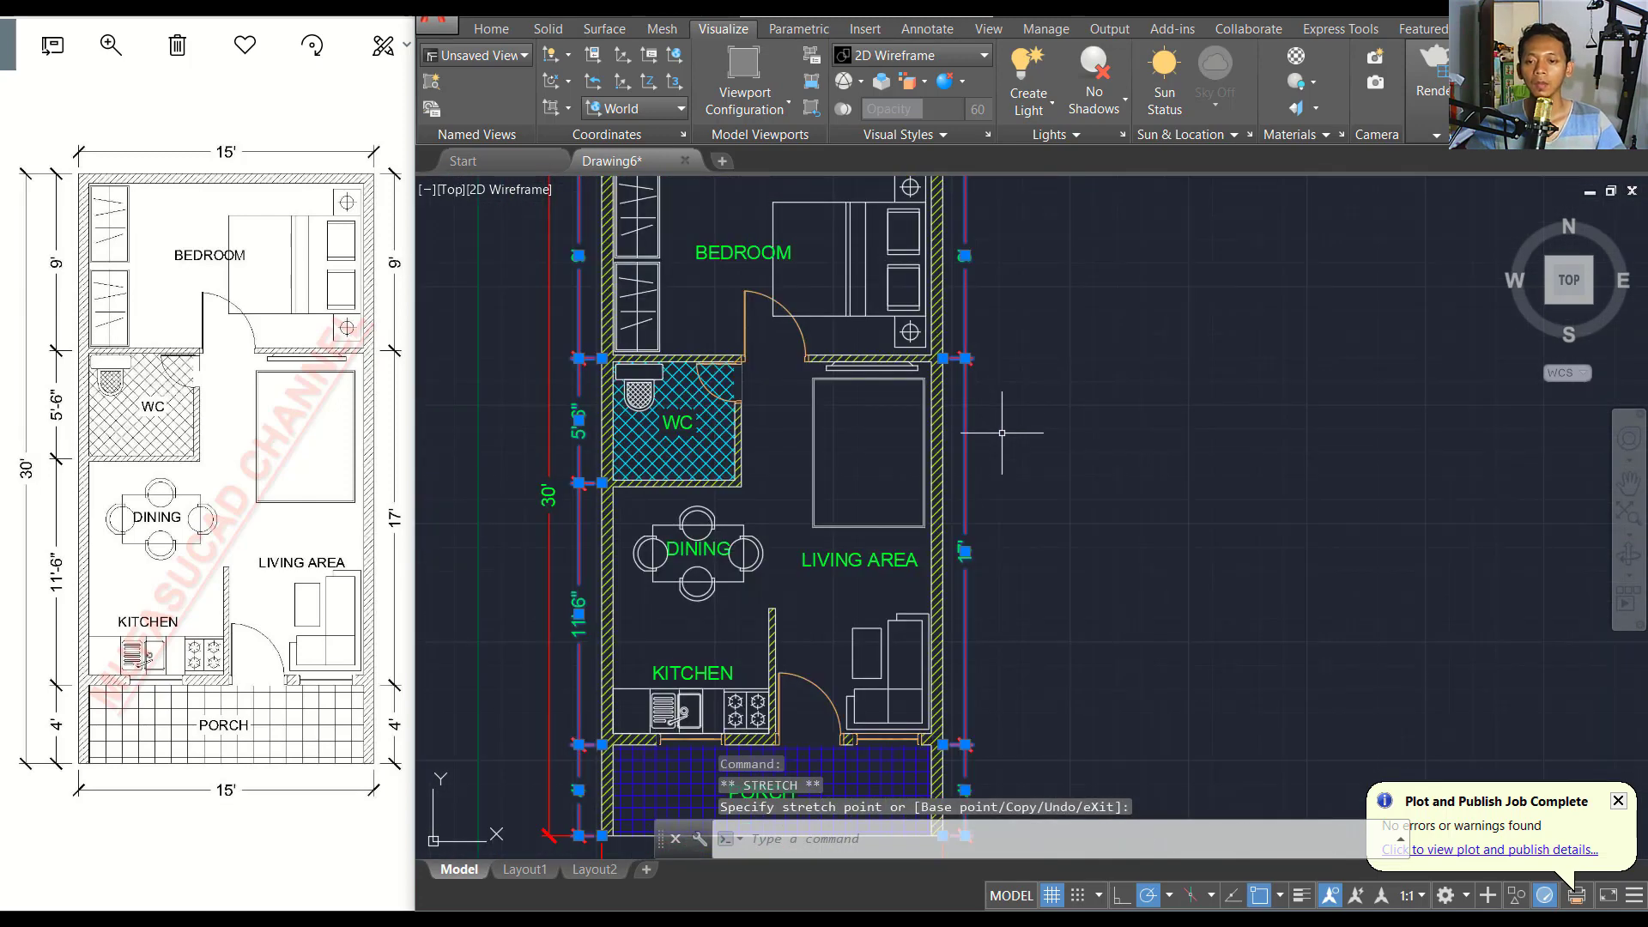
Clear the selection and recentre the fully dimensioned floor plan in view.
key("Escape")
scroll(1002, 437, "down", 4)
scroll(953, 524, "up", 1)
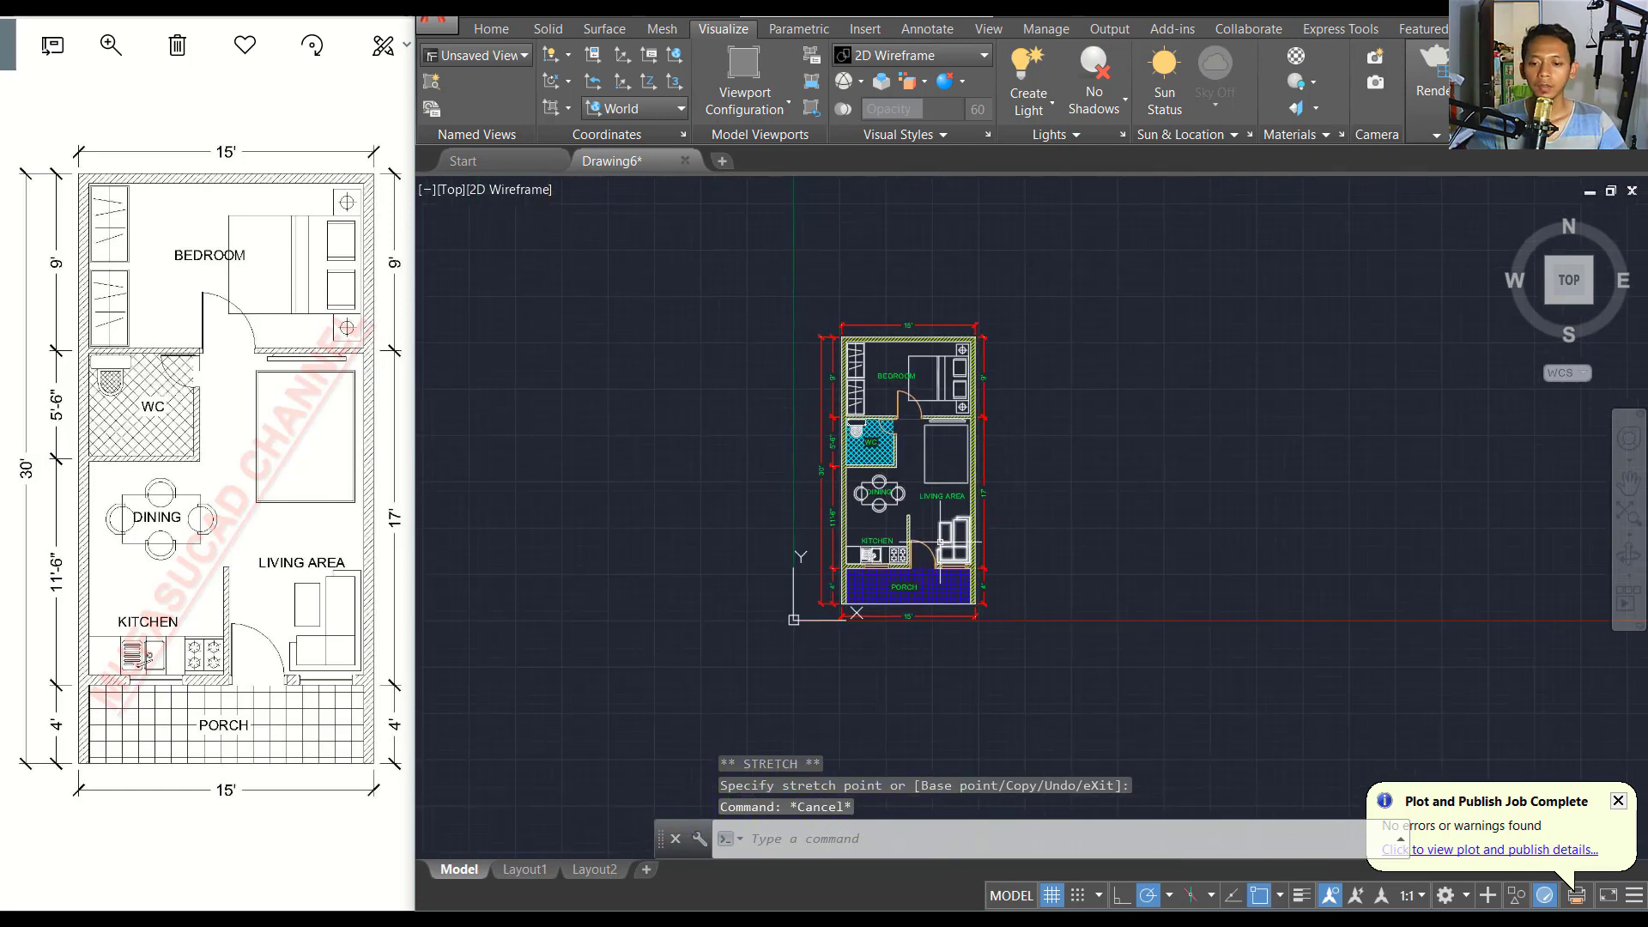
scroll(922, 541, "up", 1)
middle_click_drag(963, 457, 968, 503)
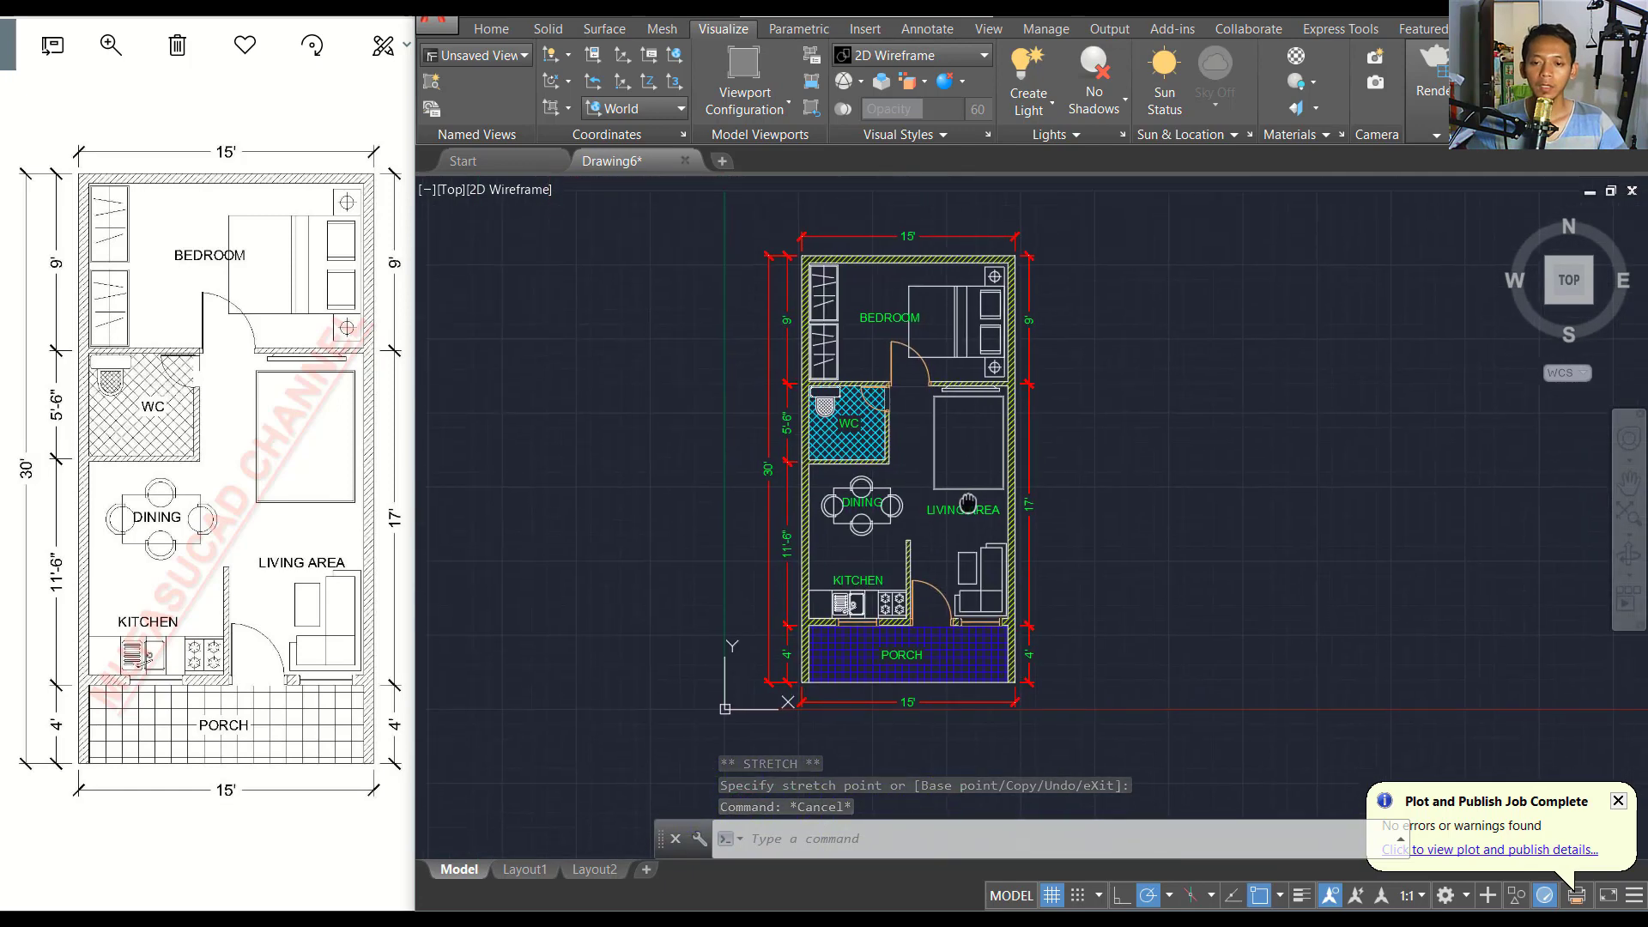